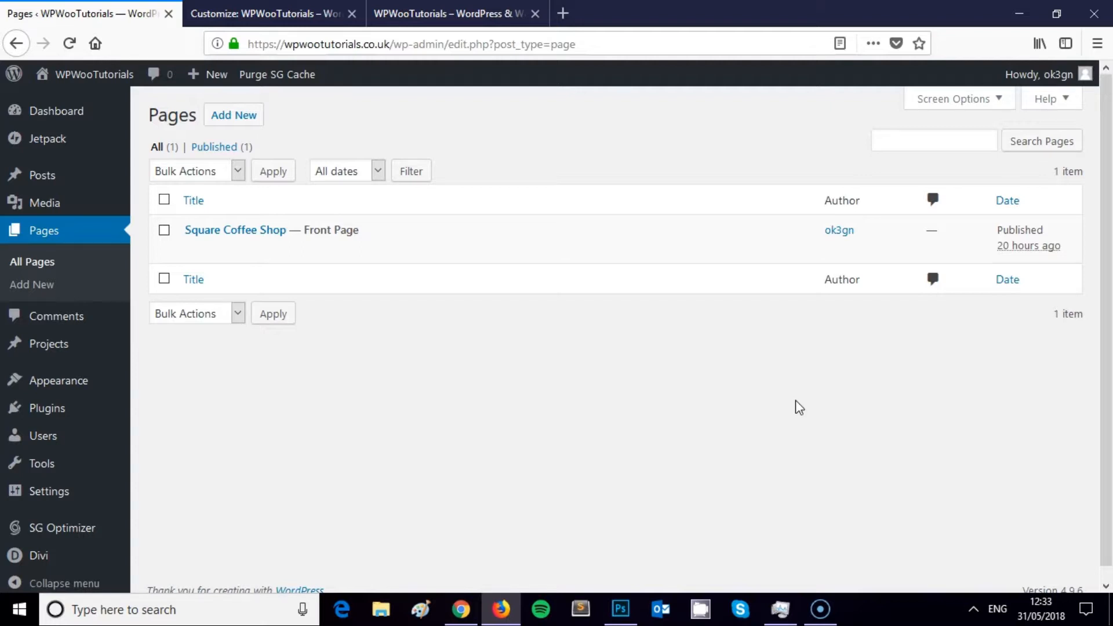
# Create a new page with the Divi Builder, title it "Restaurant Home Page" and publish it.
pyautogui.click(231, 116)
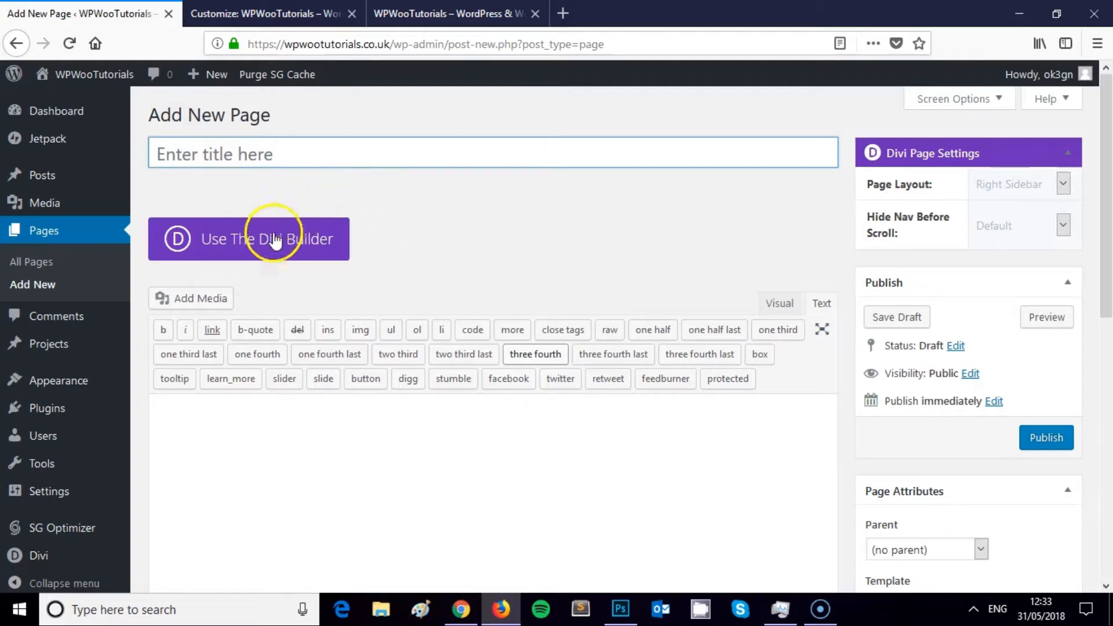
pyautogui.click(296, 225)
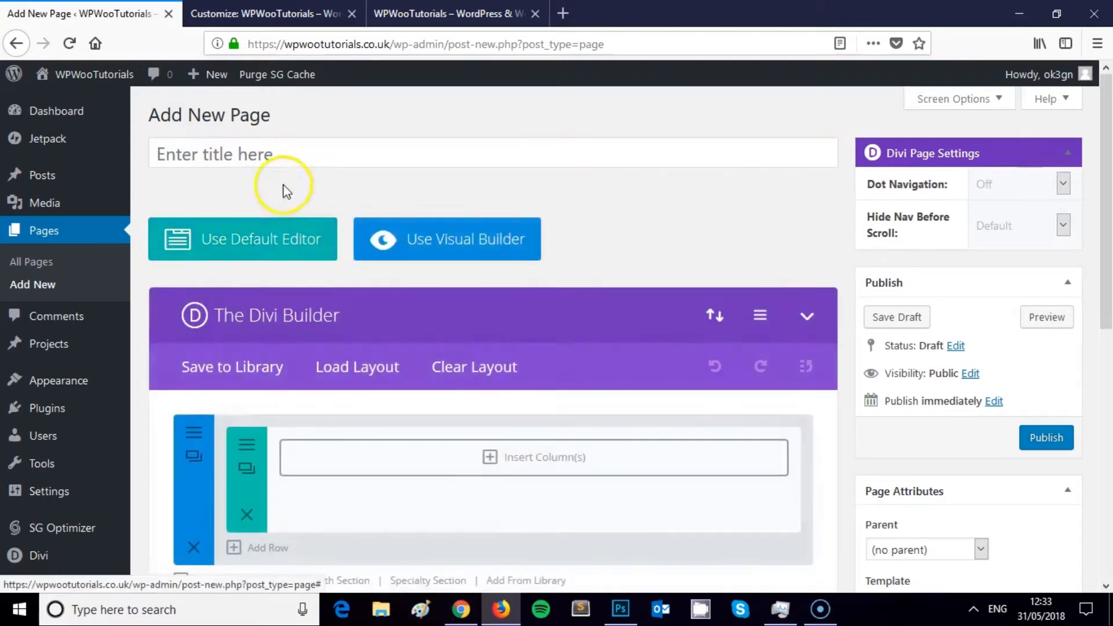
pyautogui.click(273, 153)
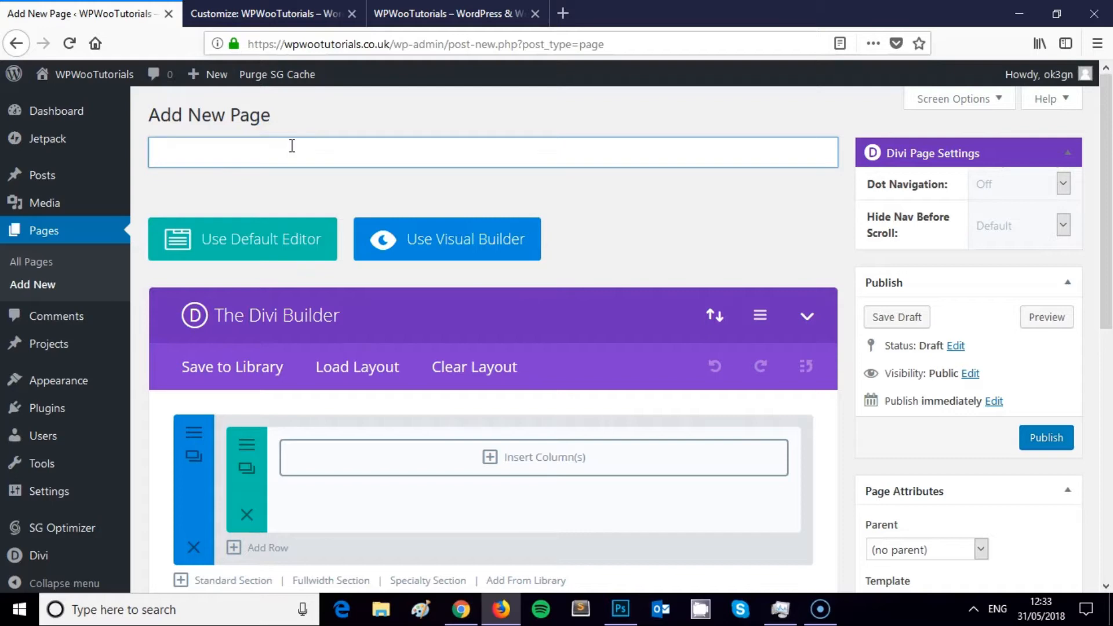
pyautogui.write('Restaurant Home Page')
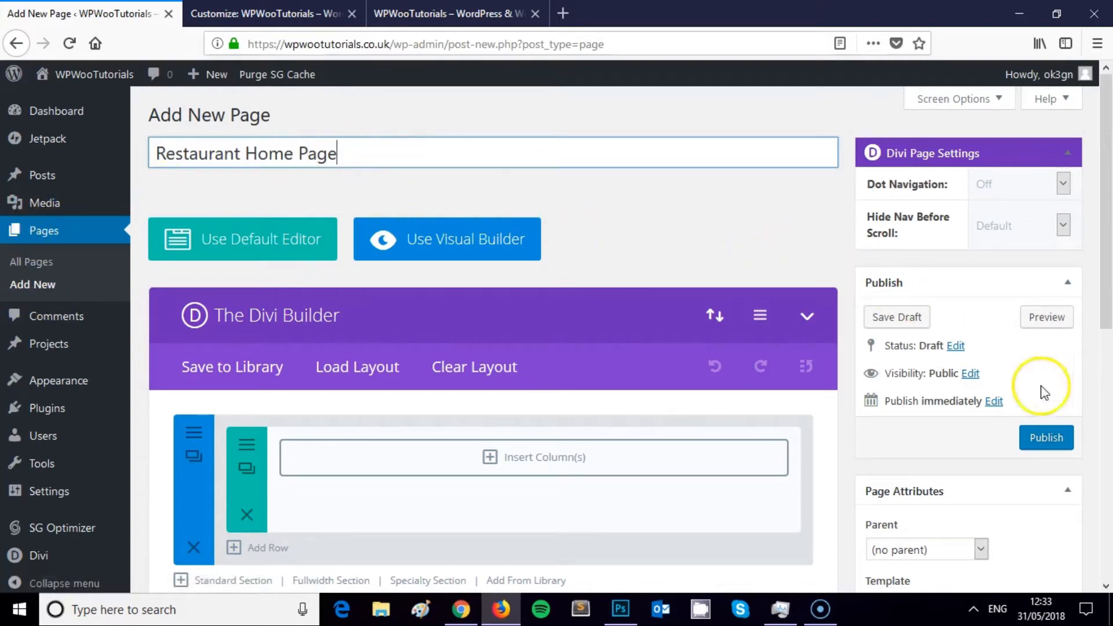
pyautogui.click(1046, 436)
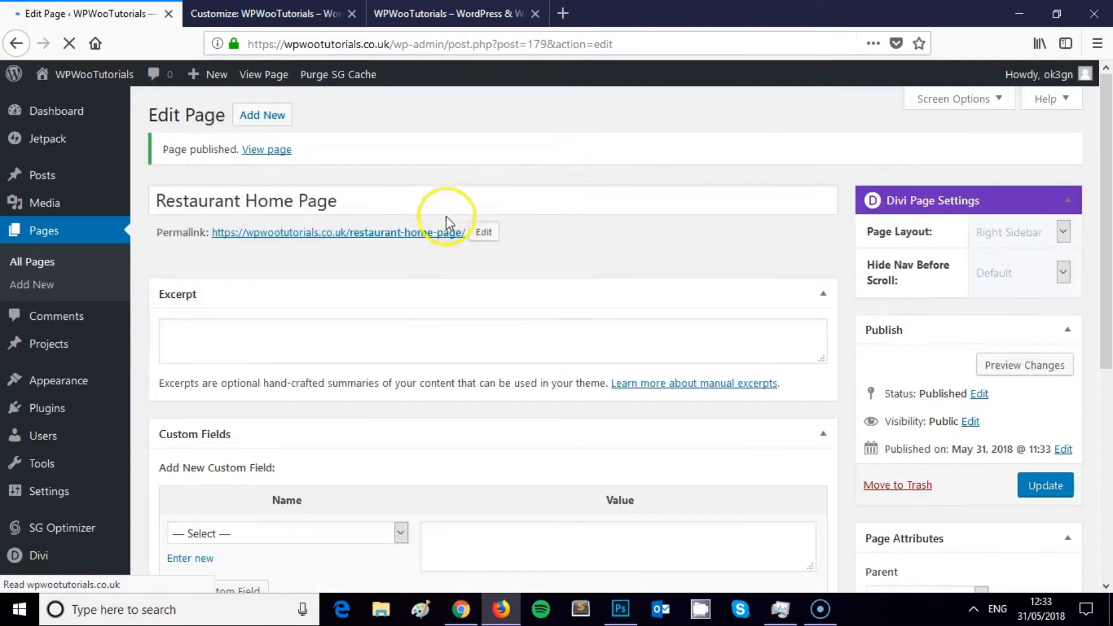
# Open the permalink of the Restaurant Home Page in a new tab and view the live page.
pyautogui.click(408, 232)
pyautogui.rightClick(423, 243)
pyautogui.click(458, 240)
pyautogui.click(252, 12)
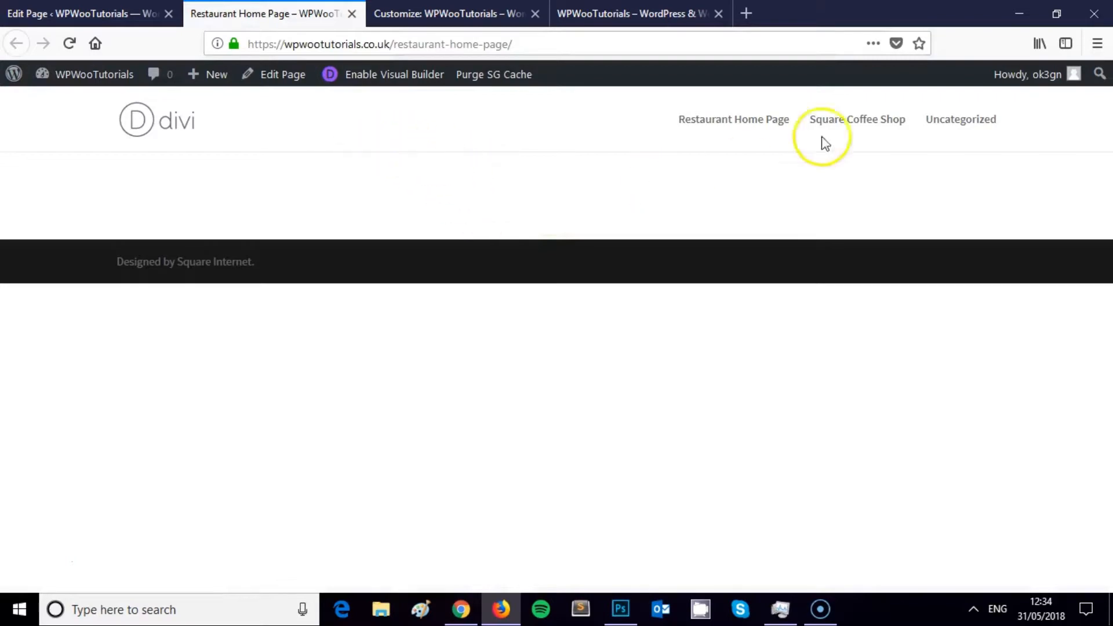
# Return to the Restaurant Home Page editor and open the Divi Builder's premade layout library.
pyautogui.click(116, 14)
pyautogui.scroll(-3, 458, 208)
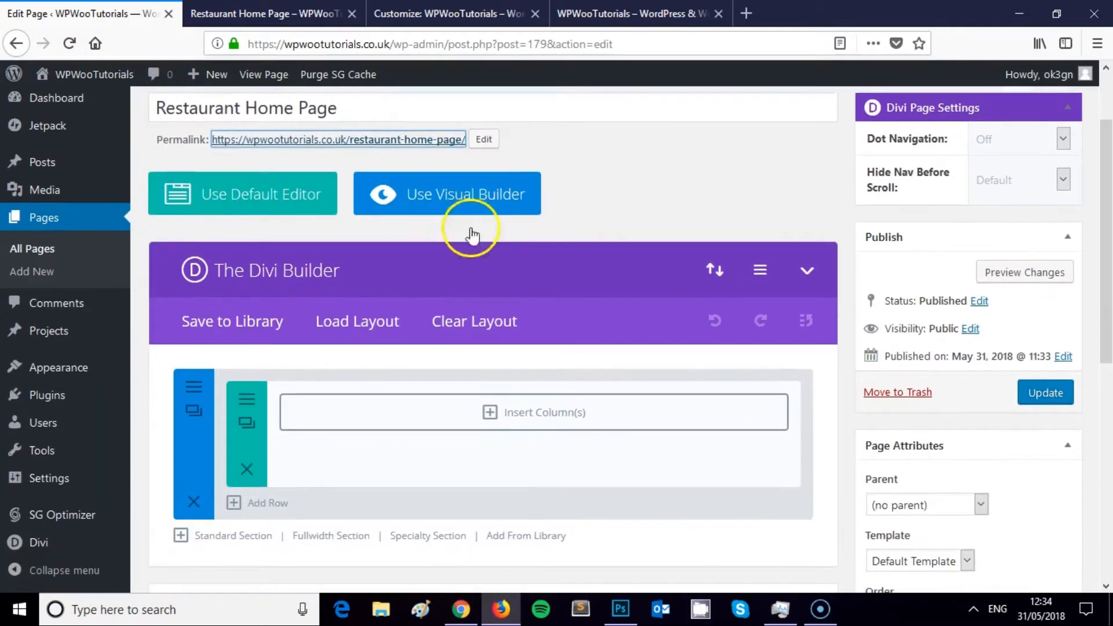
pyautogui.click(367, 320)
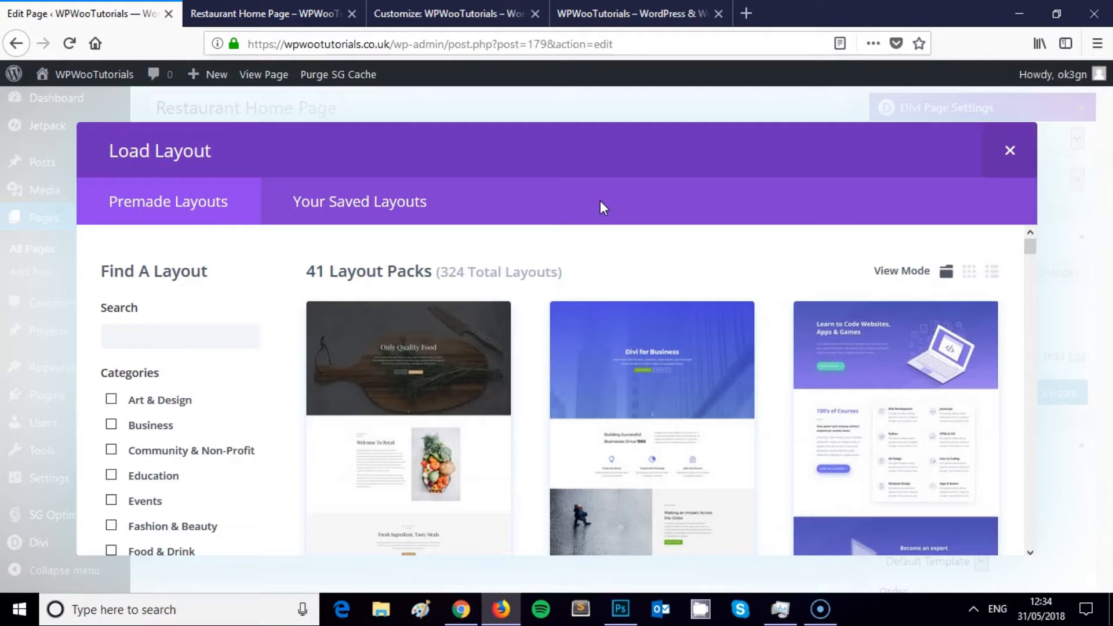
# Browse the range of premade layout packs, then return to the start of the list.
pyautogui.scroll(-5, 657, 245)
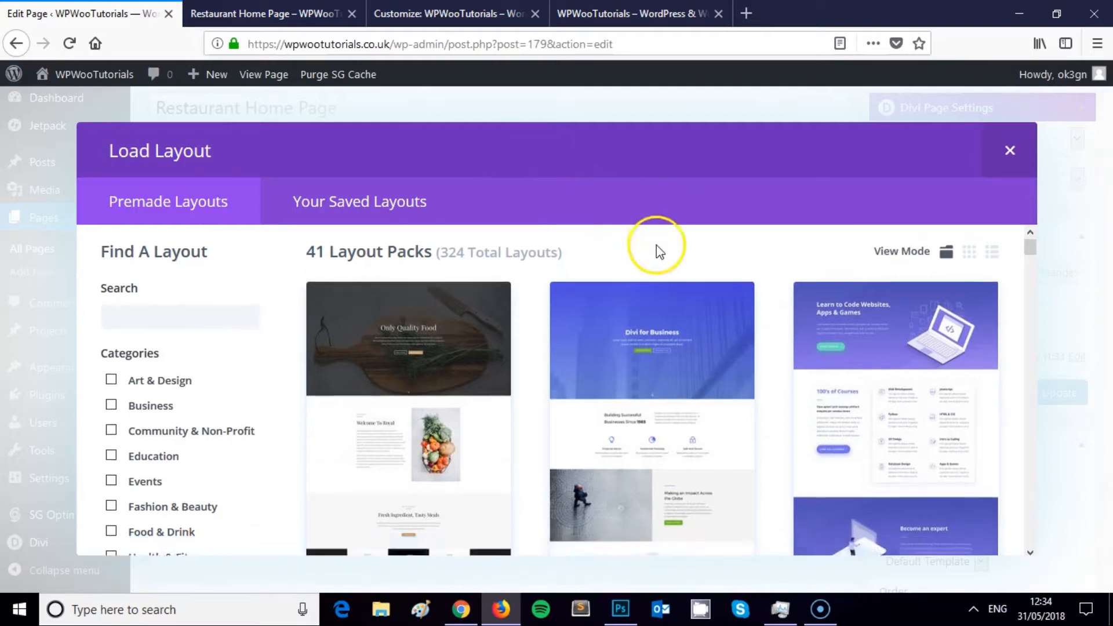
pyautogui.scroll(3, 490, 290)
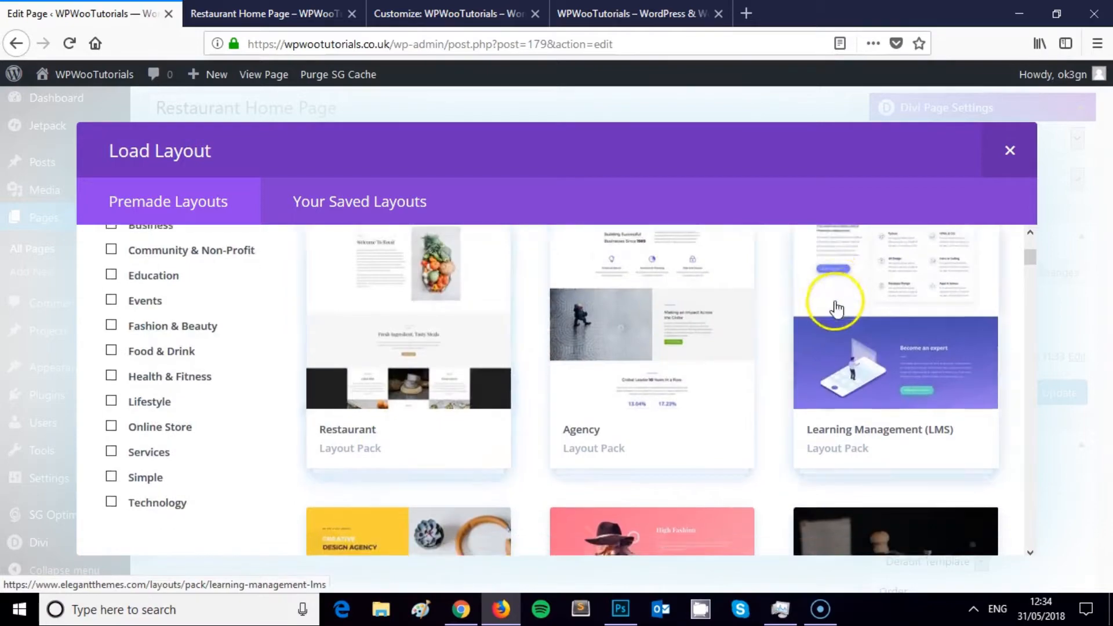
pyautogui.scroll(-5, 852, 311)
pyautogui.scroll(5, 881, 327)
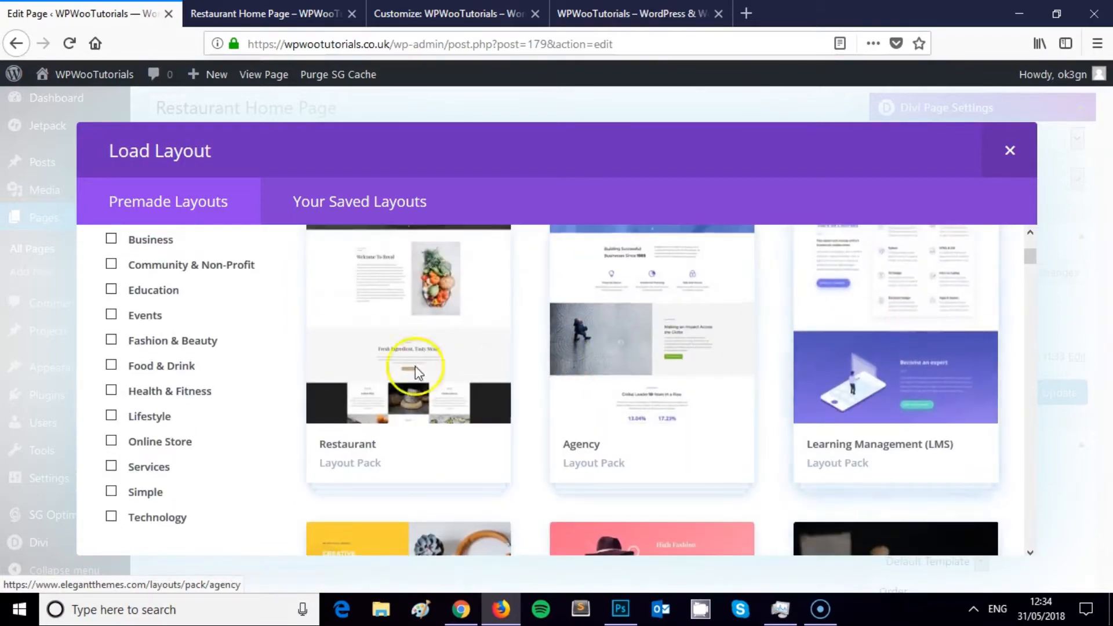
pyautogui.scroll(-5, 390, 373)
pyautogui.scroll(-5, 401, 375)
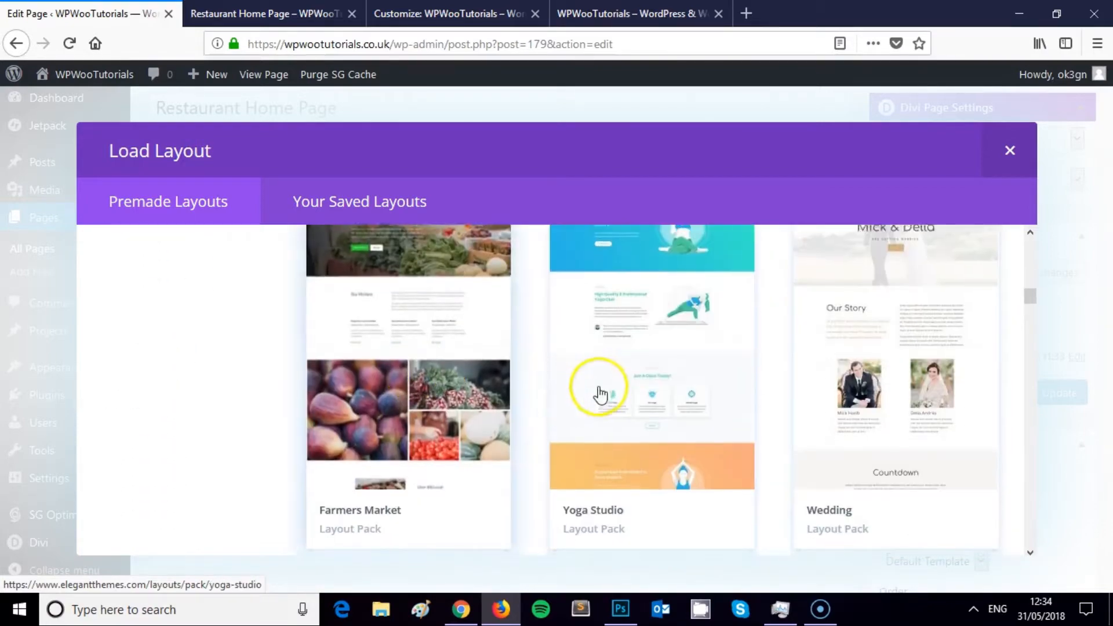
pyautogui.scroll(-5, 591, 383)
pyautogui.scroll(7, 443, 363)
pyautogui.scroll(-7, 435, 363)
pyautogui.scroll(-4, 833, 367)
pyautogui.scroll(-5, 830, 388)
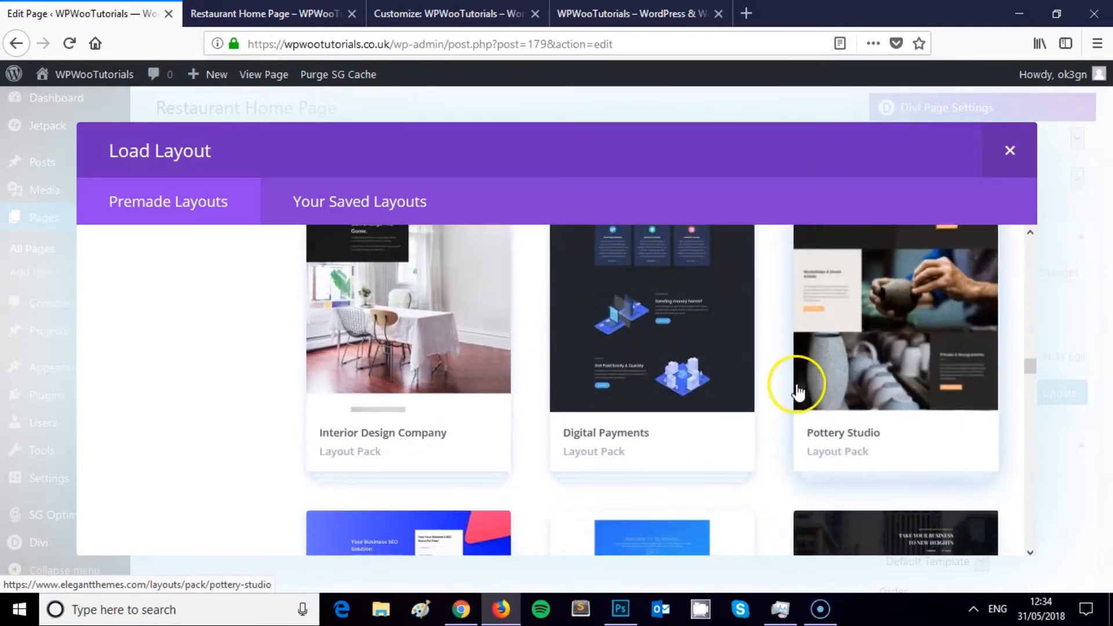
pyautogui.scroll(-2, 653, 372)
pyautogui.scroll(-3, 698, 305)
pyautogui.scroll(5, 449, 313)
pyautogui.scroll(-8, 464, 298)
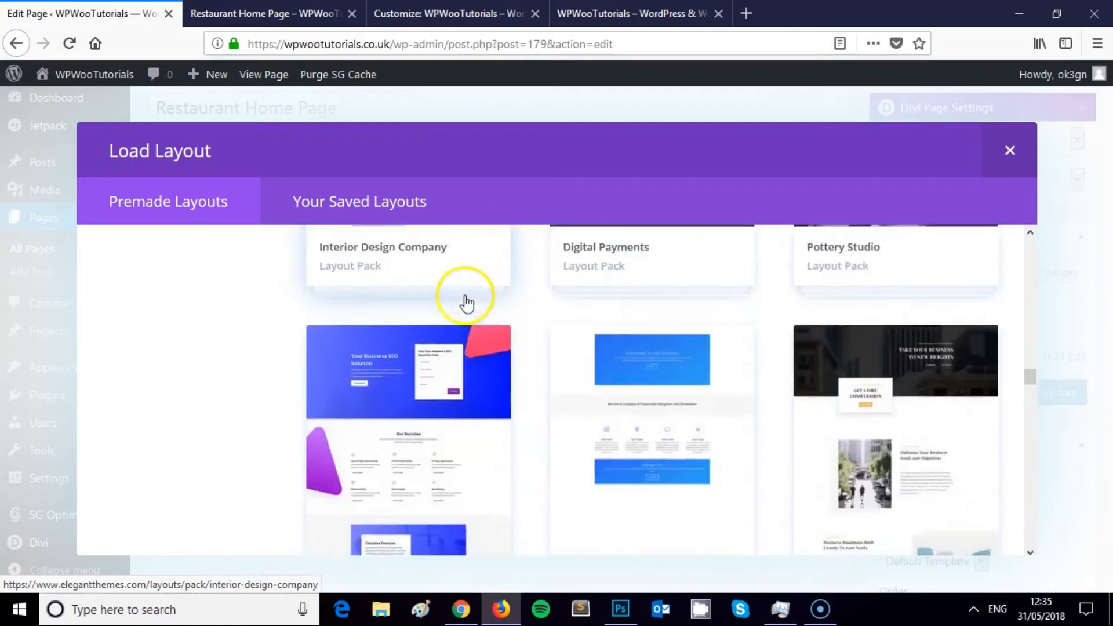
pyautogui.scroll(-5, 706, 293)
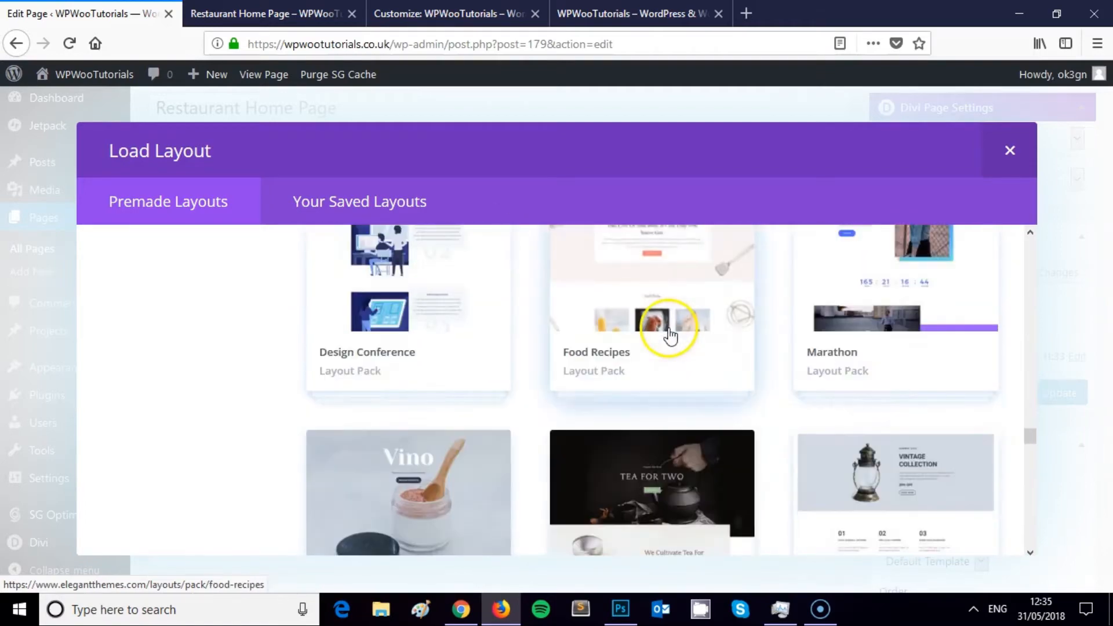
pyautogui.scroll(-2, 750, 310)
pyautogui.moveTo(1024, 437); pyautogui.dragTo(1017, 239)
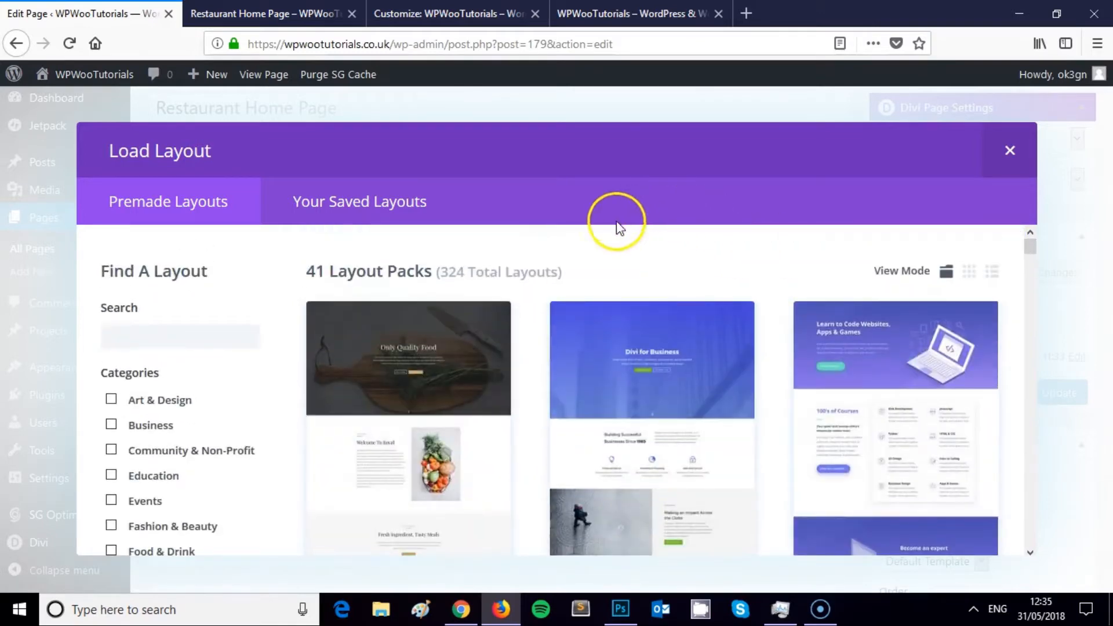
# Examine the previews of the first layout packs, including Agency and Restaurant.
pyautogui.scroll(-2, 591, 241)
pyautogui.scroll(2, 641, 323)
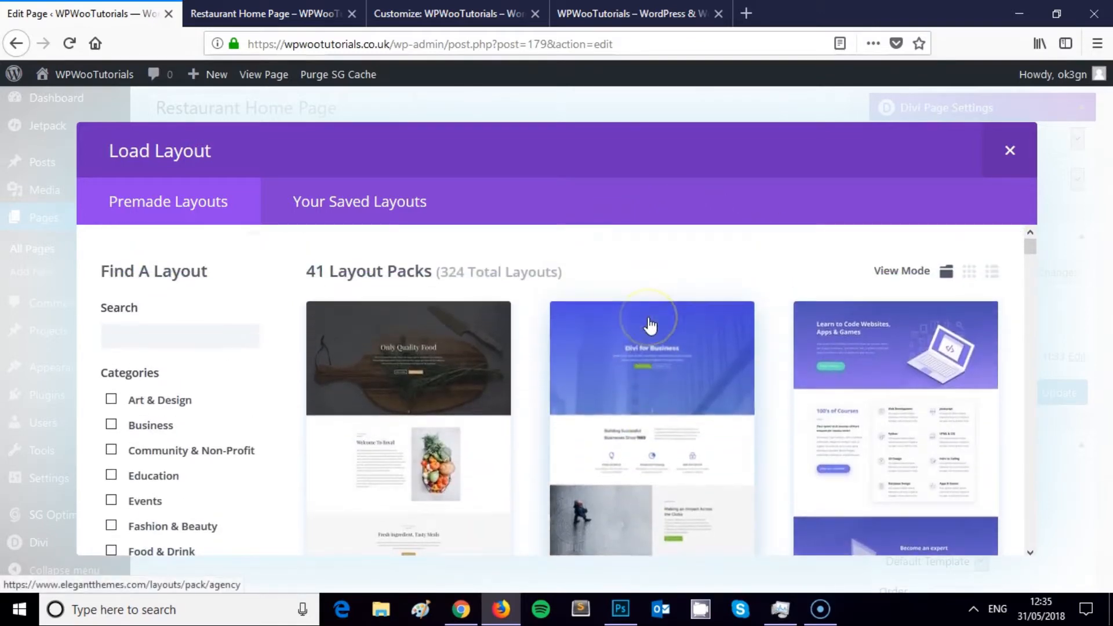
pyautogui.scroll(-2, 650, 325)
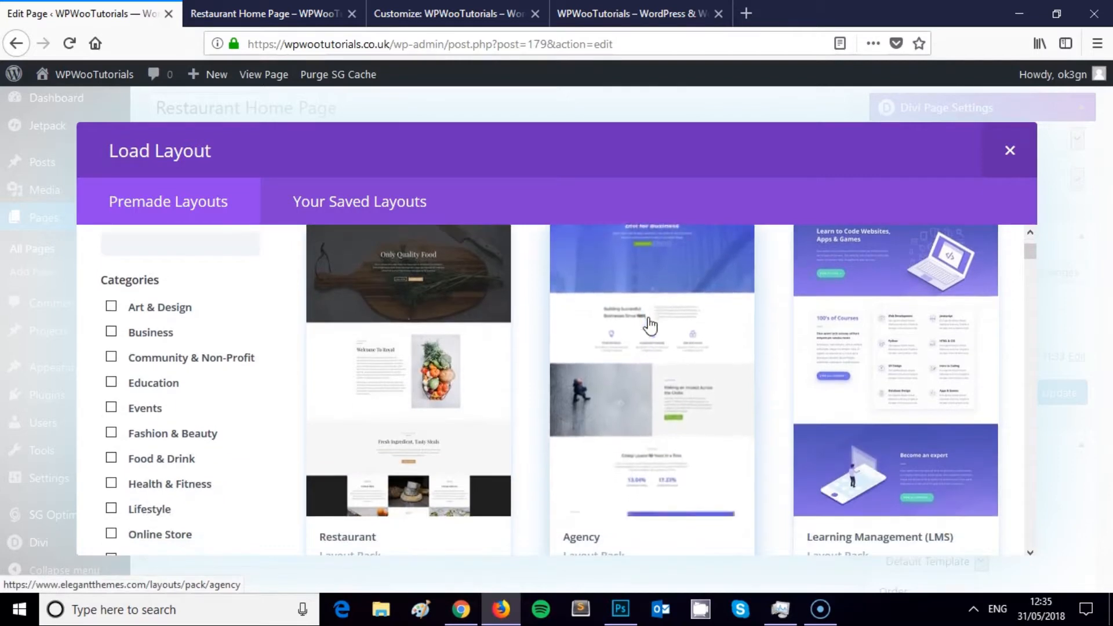
pyautogui.scroll(2, 650, 326)
pyautogui.scroll(-2, 650, 326)
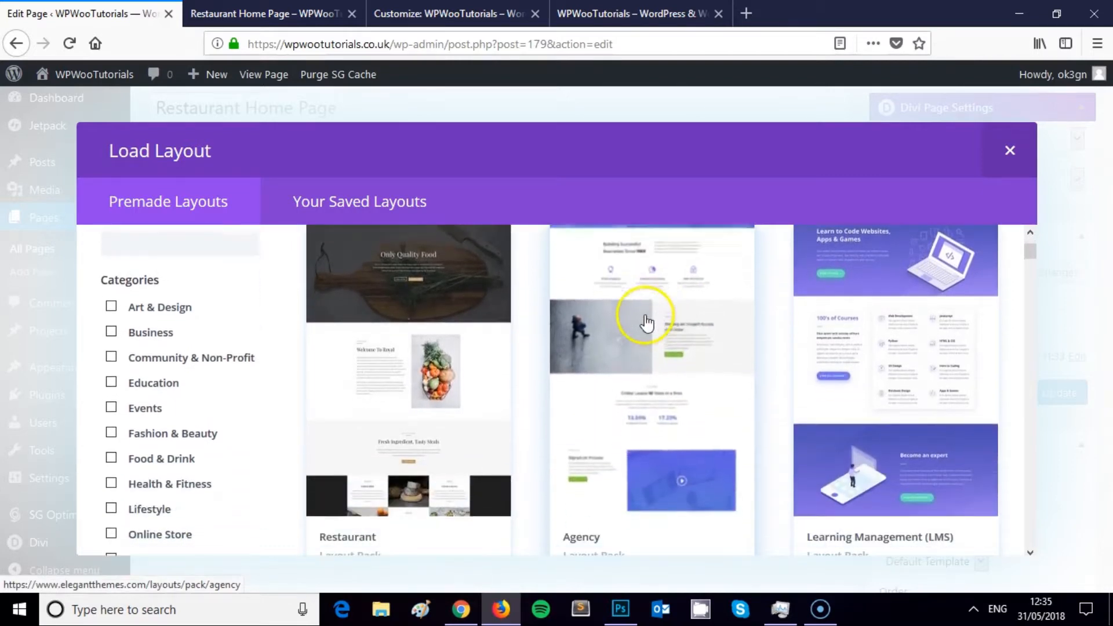
pyautogui.scroll(2, 647, 322)
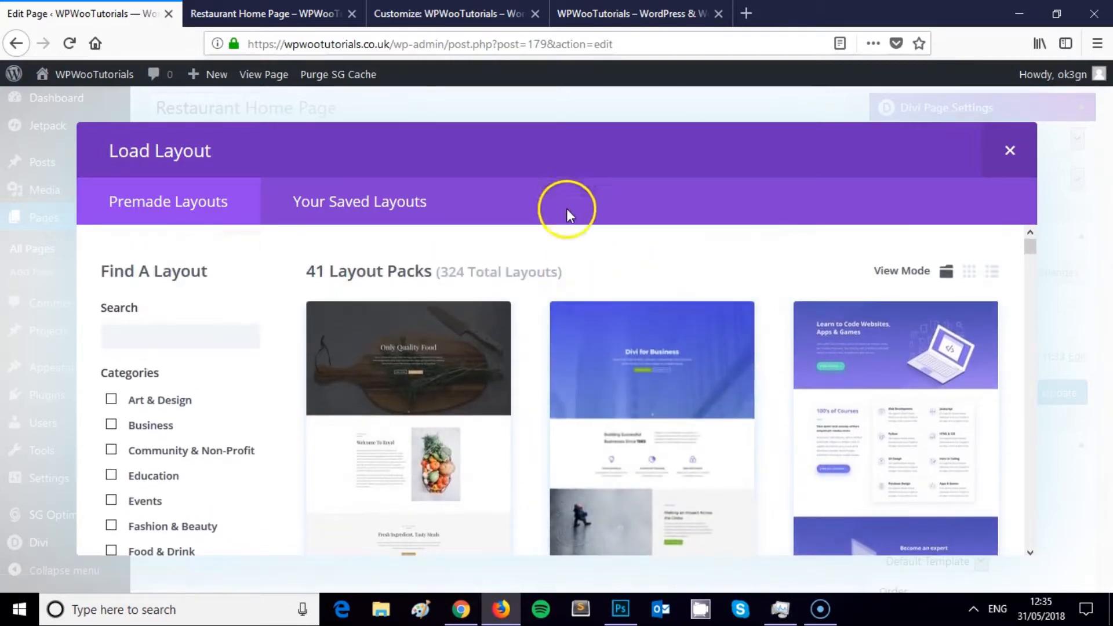
pyautogui.scroll(-2, 485, 299)
pyautogui.scroll(2, 410, 367)
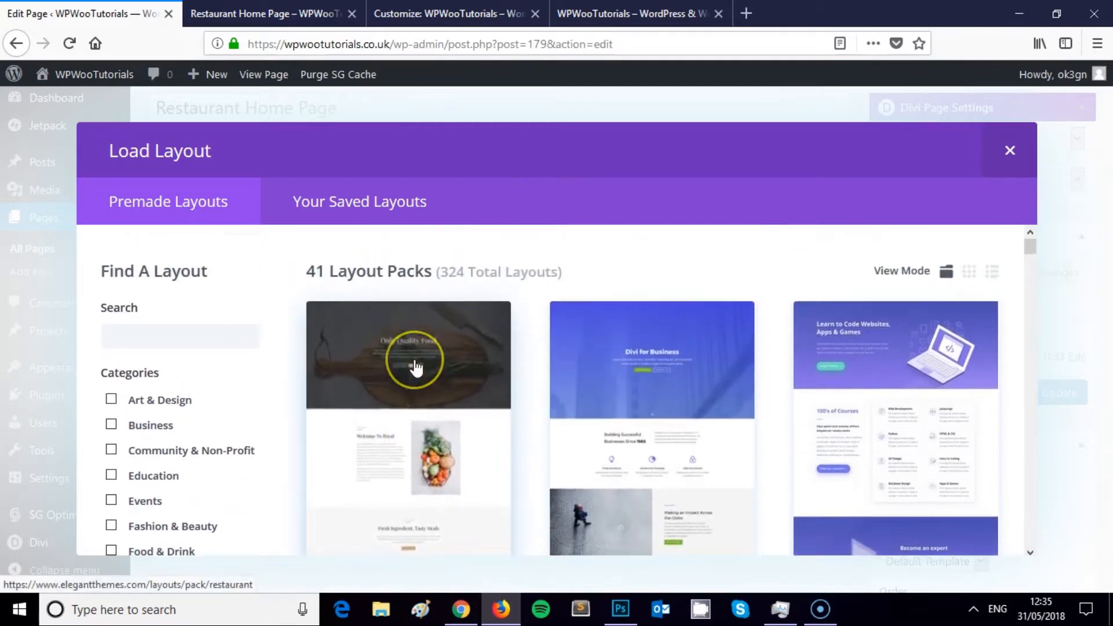
# Open the Restaurant layout pack and review its description and the page layouts it includes.
pyautogui.scroll(-2, 417, 366)
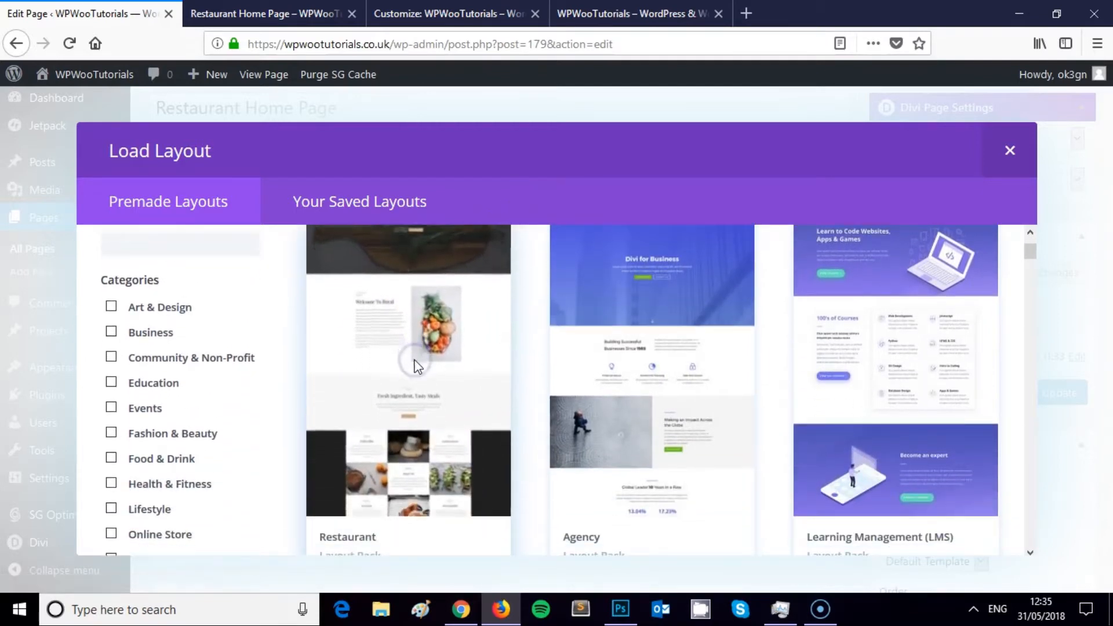
pyautogui.click(411, 356)
pyautogui.scroll(-3, 621, 317)
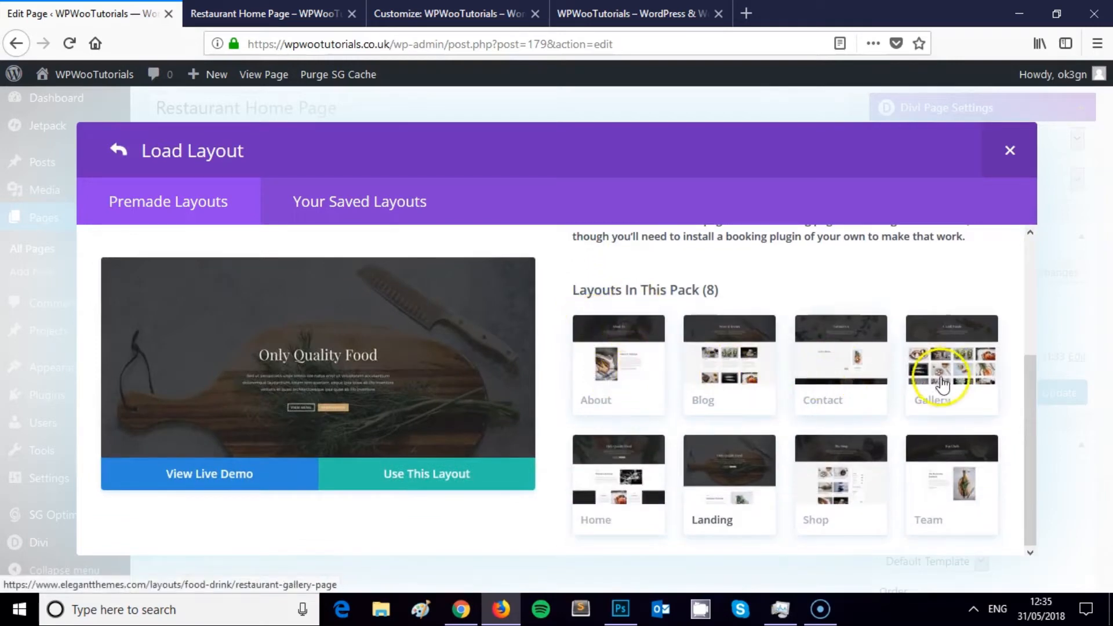
pyautogui.scroll(2, 905, 485)
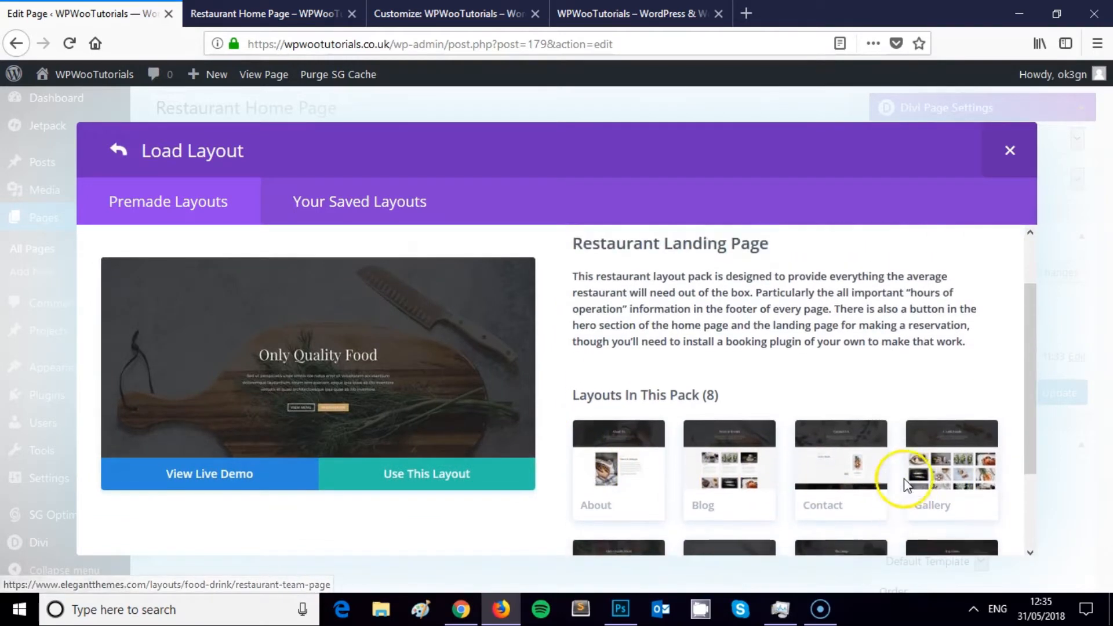
pyautogui.scroll(-2, 893, 478)
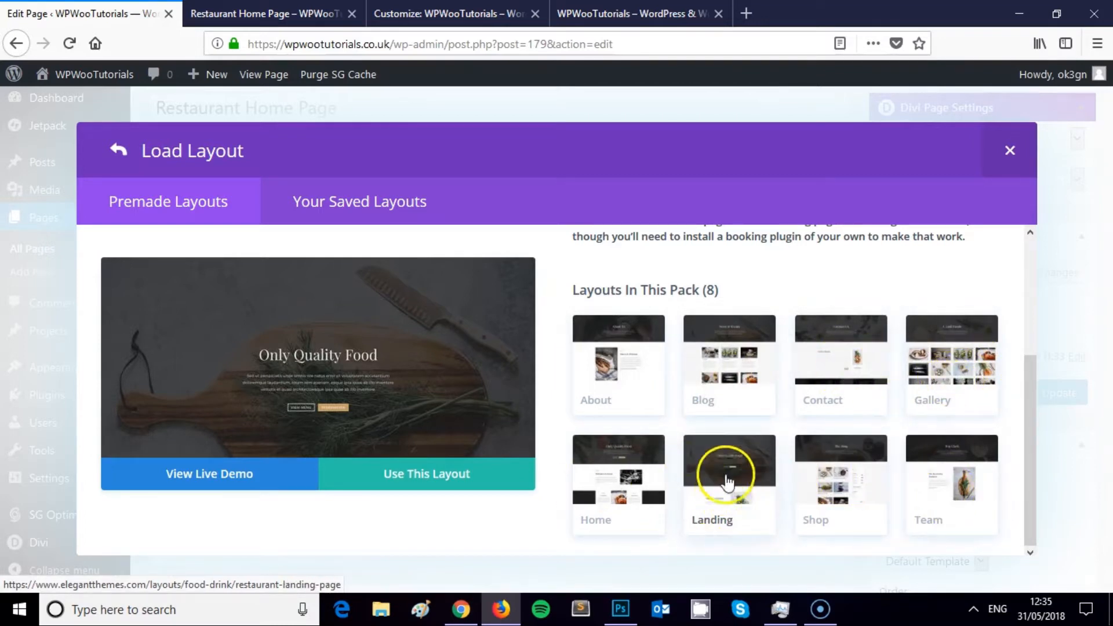
pyautogui.scroll(3, 725, 493)
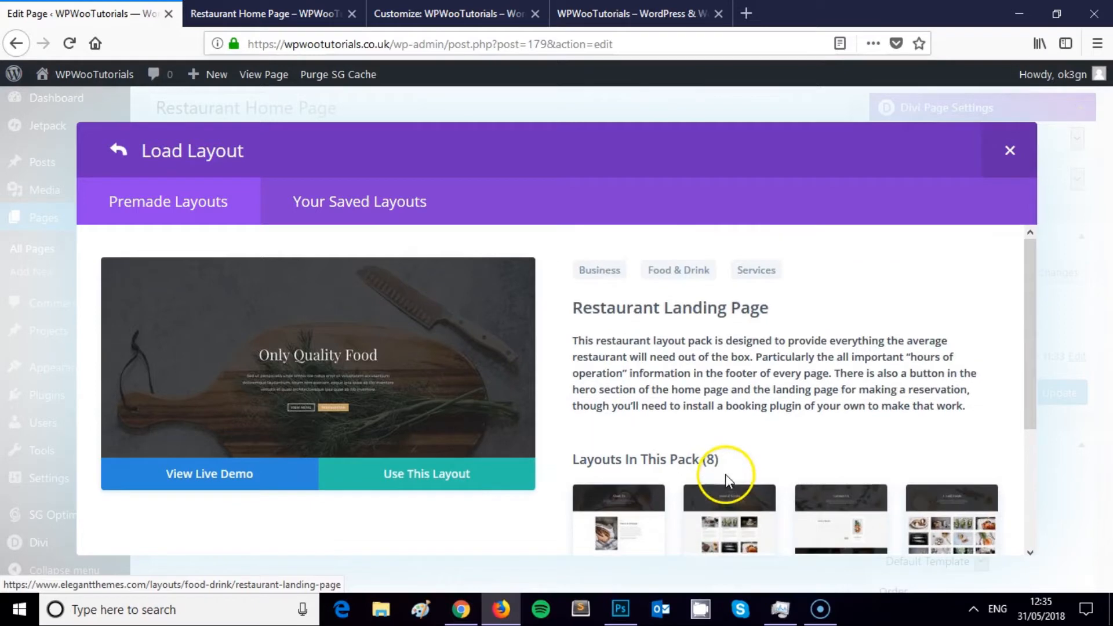
# Open the live demo of the Restaurant Landing Page layout and examine its sections from the header image down to the opening hours and newsletter form.
pyautogui.click(218, 479)
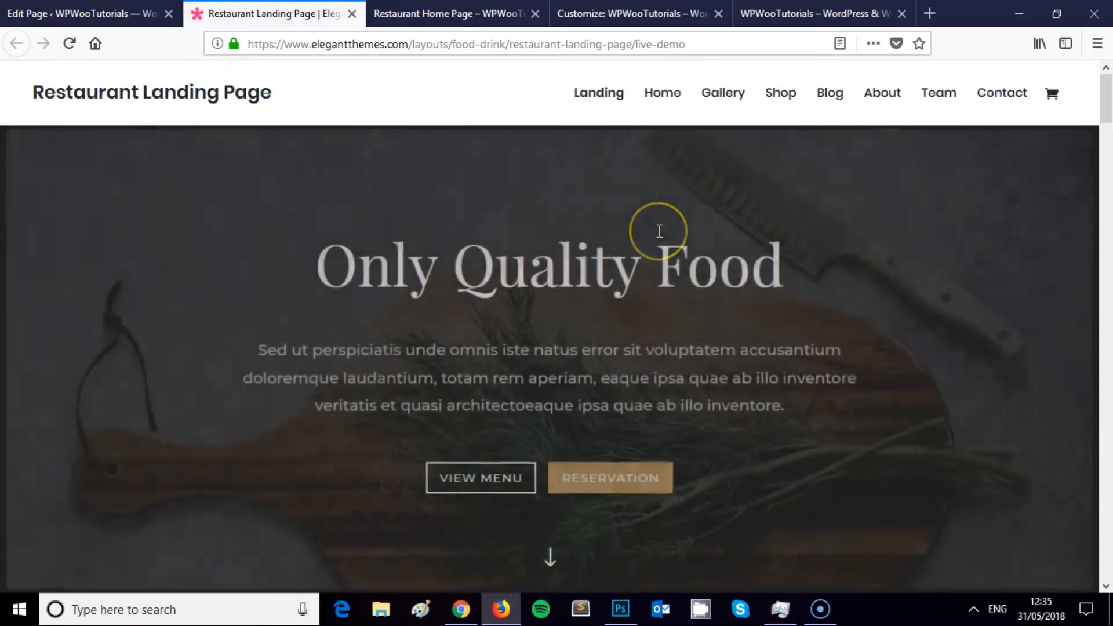
pyautogui.scroll(-2, 659, 232)
pyautogui.scroll(-2, 659, 238)
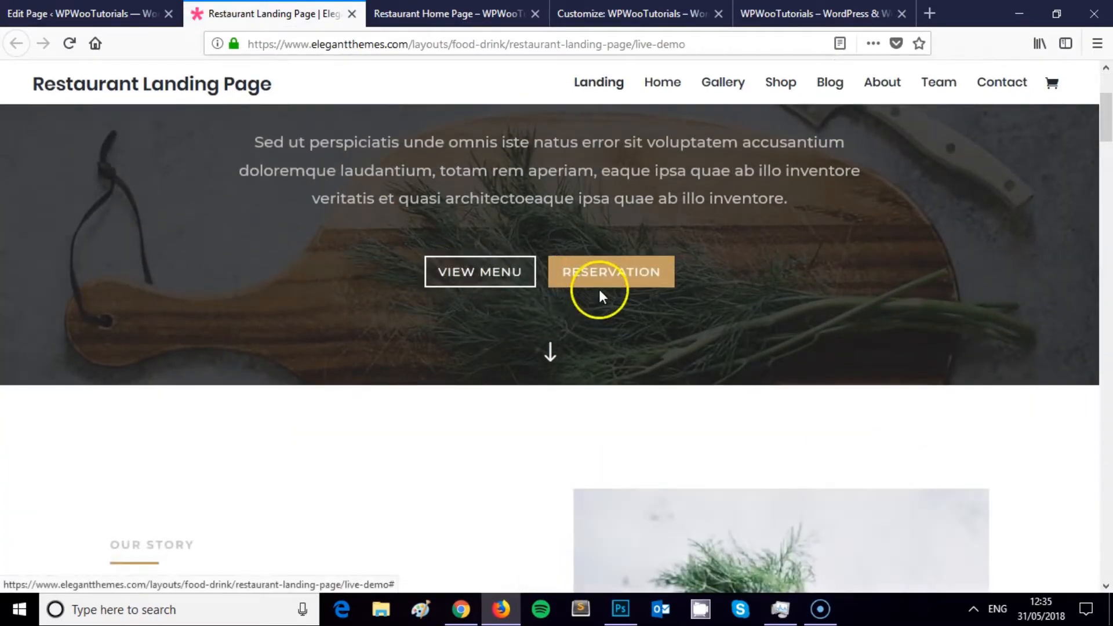
pyautogui.scroll(-5, 626, 278)
pyautogui.scroll(-1, 635, 269)
pyautogui.scroll(4, 626, 251)
pyautogui.scroll(-6, 623, 249)
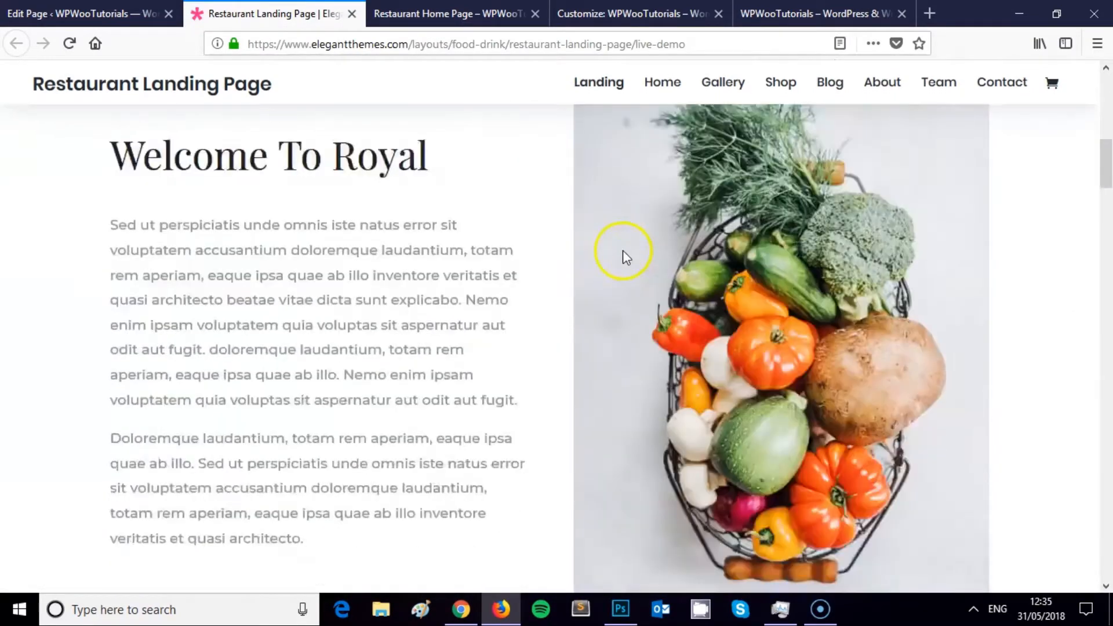
pyautogui.scroll(-6, 649, 279)
pyautogui.scroll(5, 684, 231)
pyautogui.scroll(-5, 656, 244)
pyautogui.scroll(-10, 627, 252)
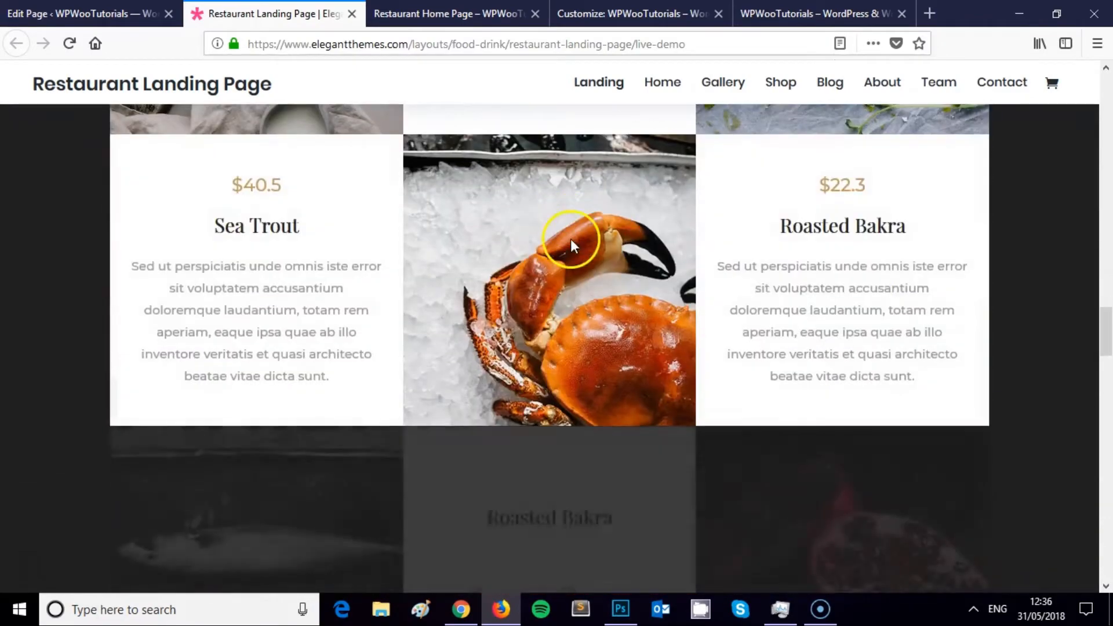
pyautogui.scroll(-15, 357, 241)
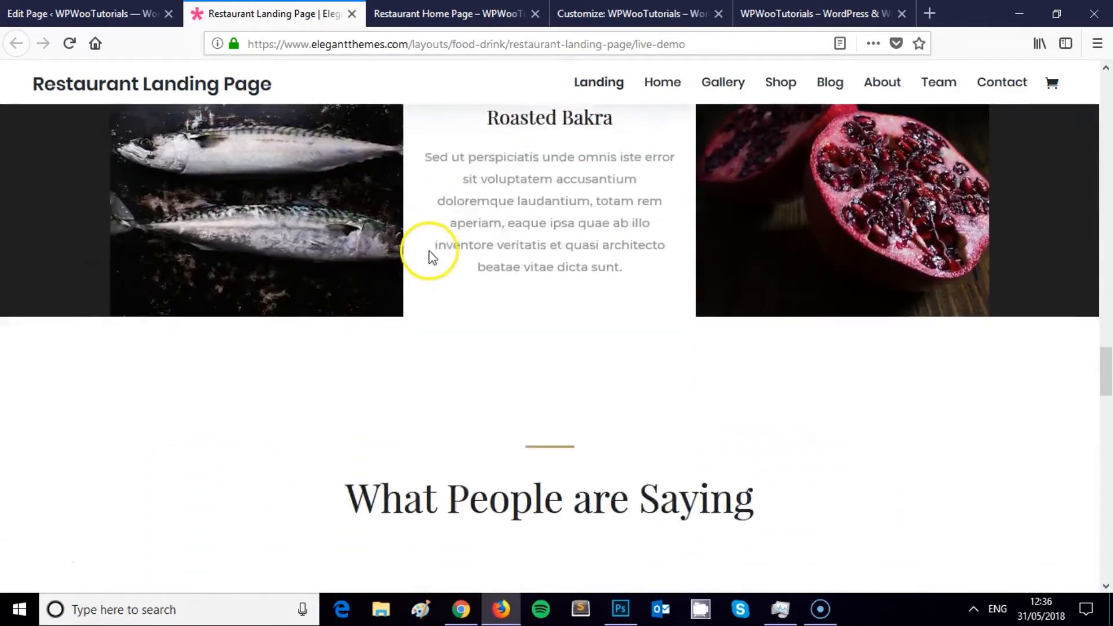
pyautogui.scroll(3, 471, 284)
pyautogui.scroll(-9, 472, 281)
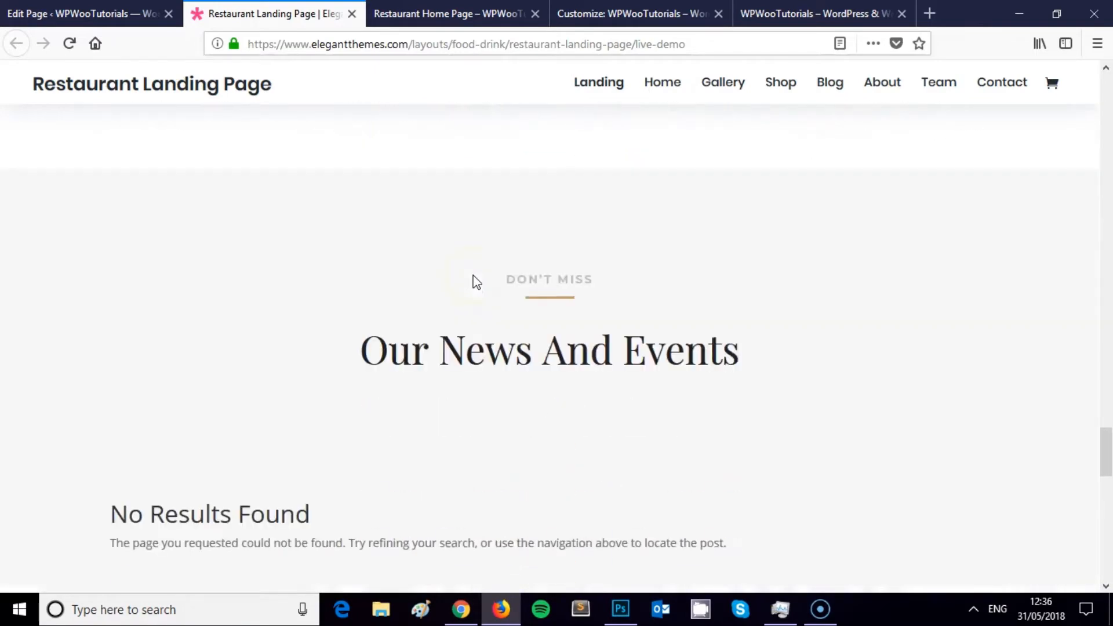
pyautogui.scroll(-10, 474, 277)
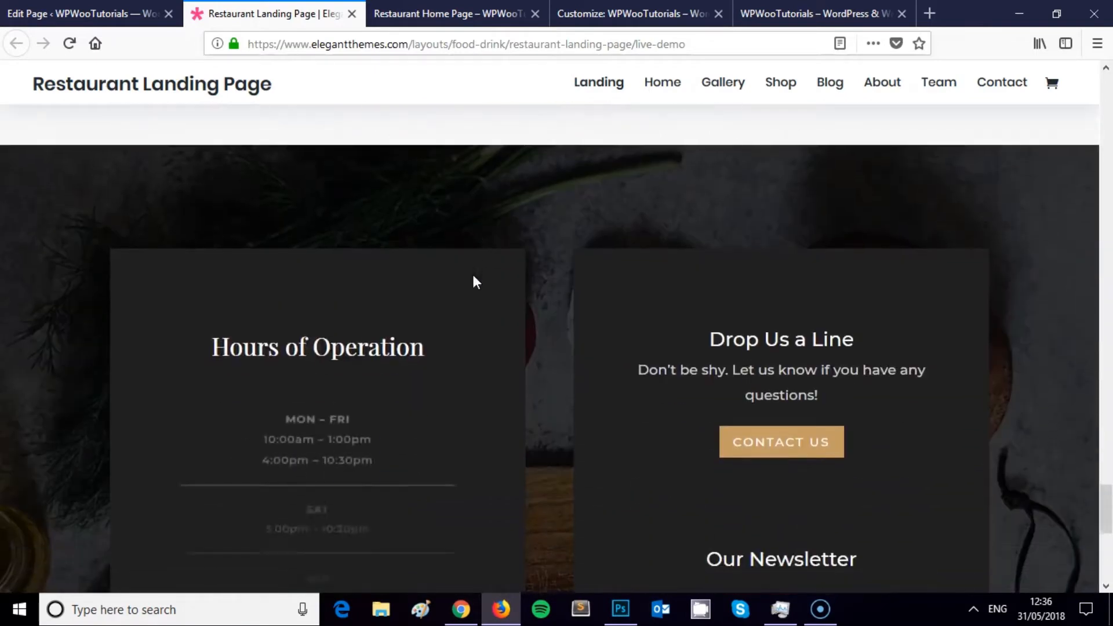
pyautogui.scroll(-2, 696, 308)
pyautogui.scroll(2, 731, 304)
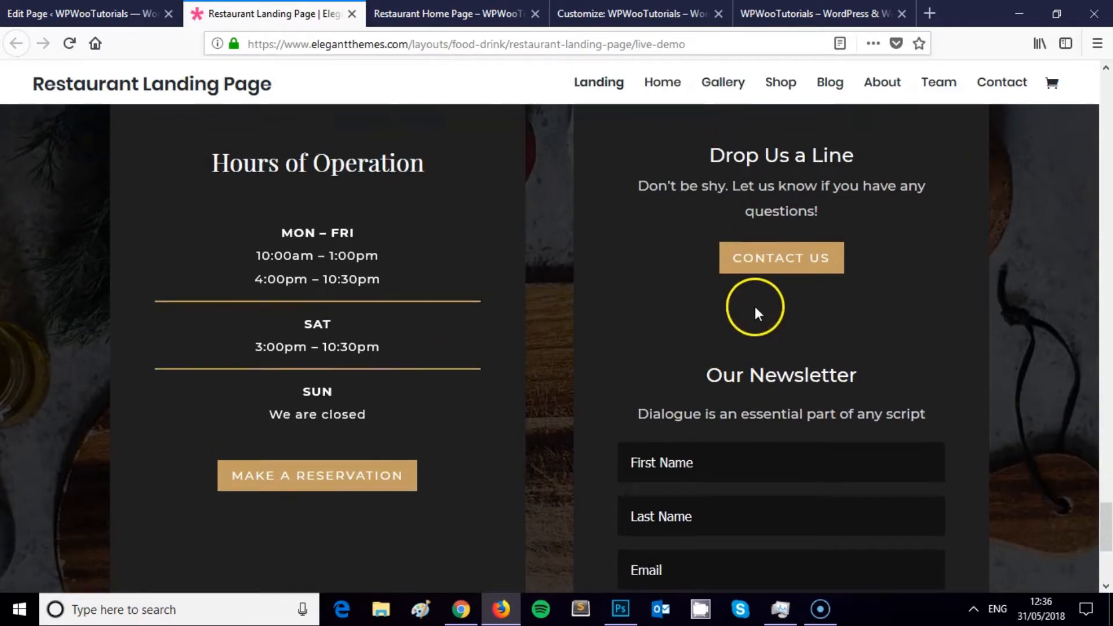
pyautogui.scroll(3, 422, 347)
pyautogui.moveTo(1109, 522); pyautogui.dragTo(1105, 92)
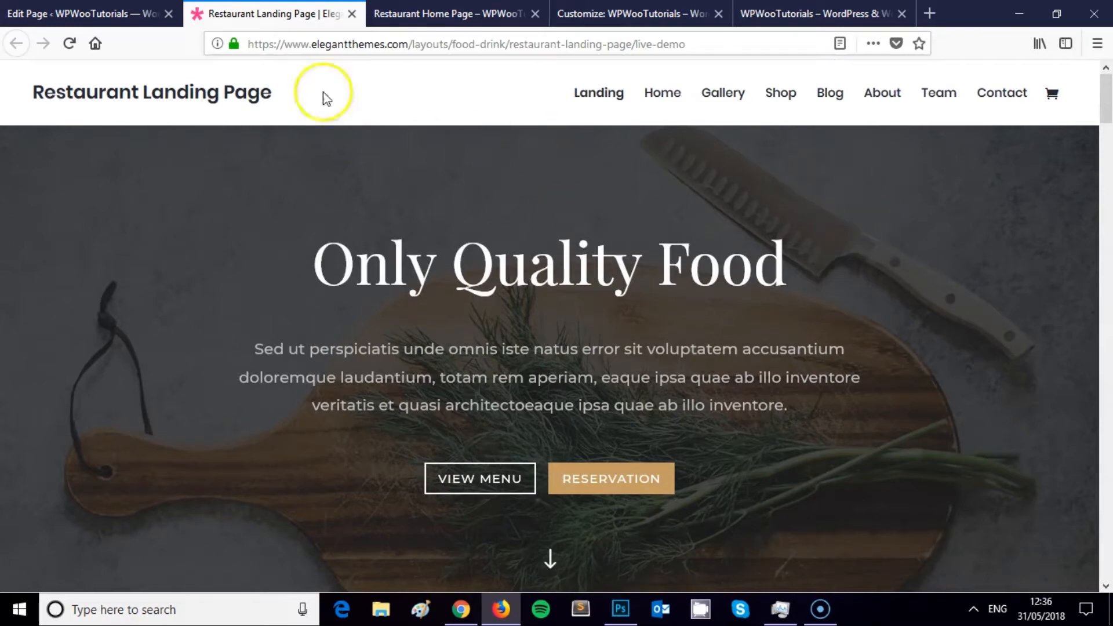
# Return to the page editor and load the Restaurant Landing Page layout into the Restaurant Home Page.
pyautogui.click(87, 13)
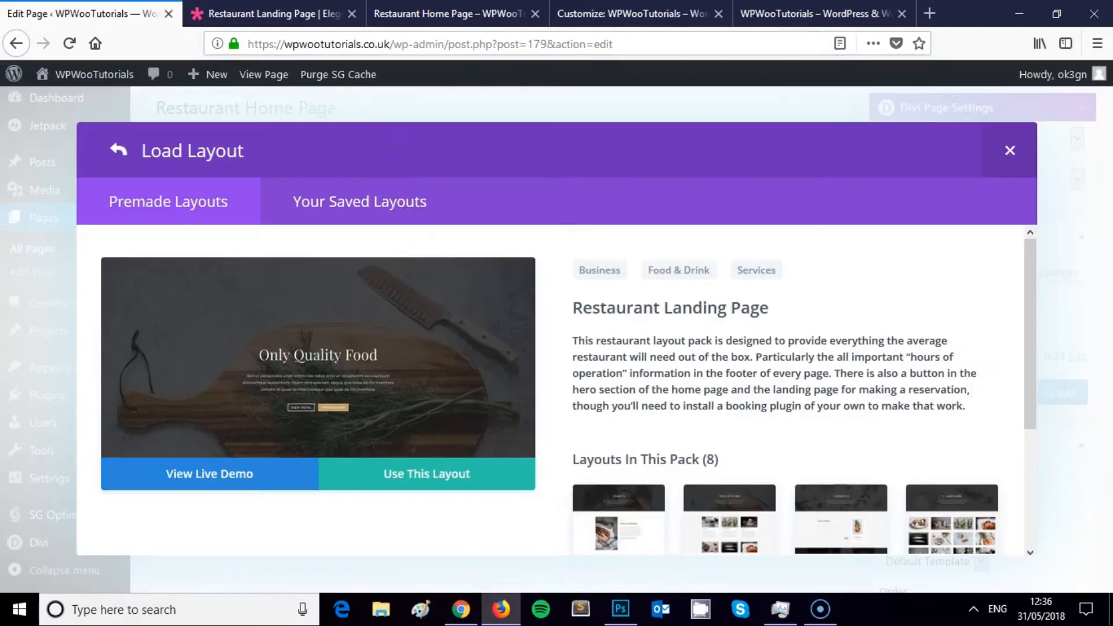
pyautogui.click(410, 481)
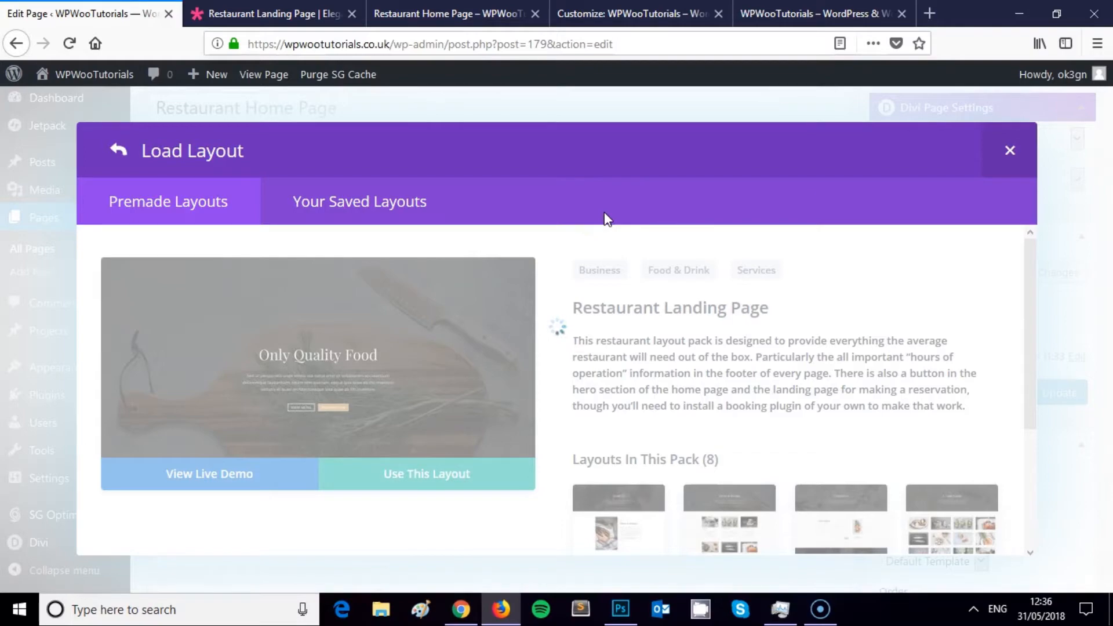
pyautogui.click(464, 608)
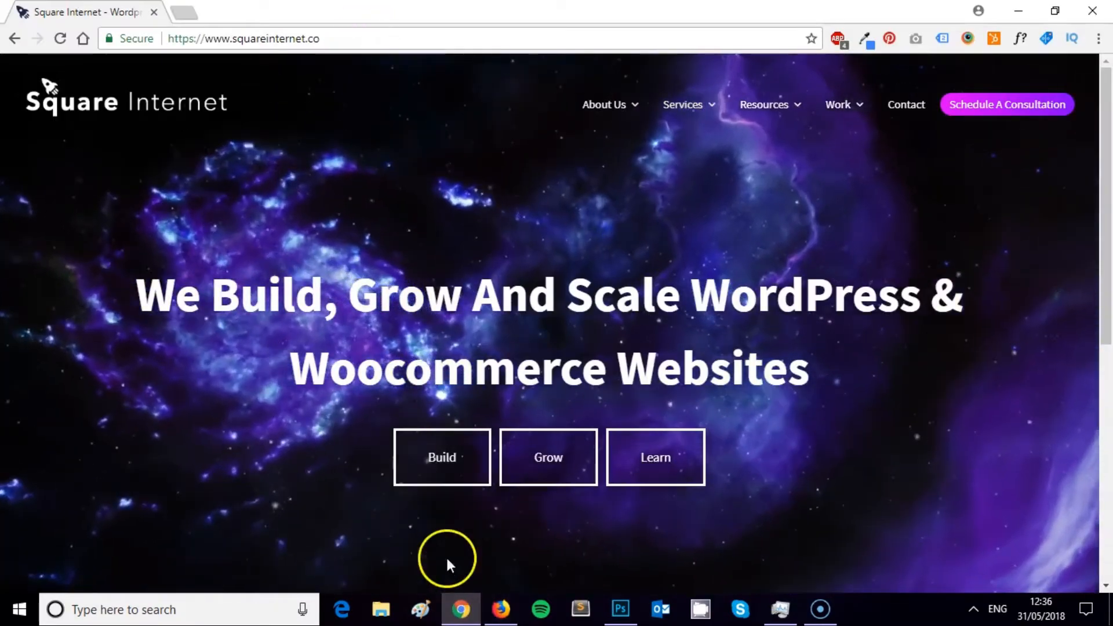
pyautogui.click(497, 620)
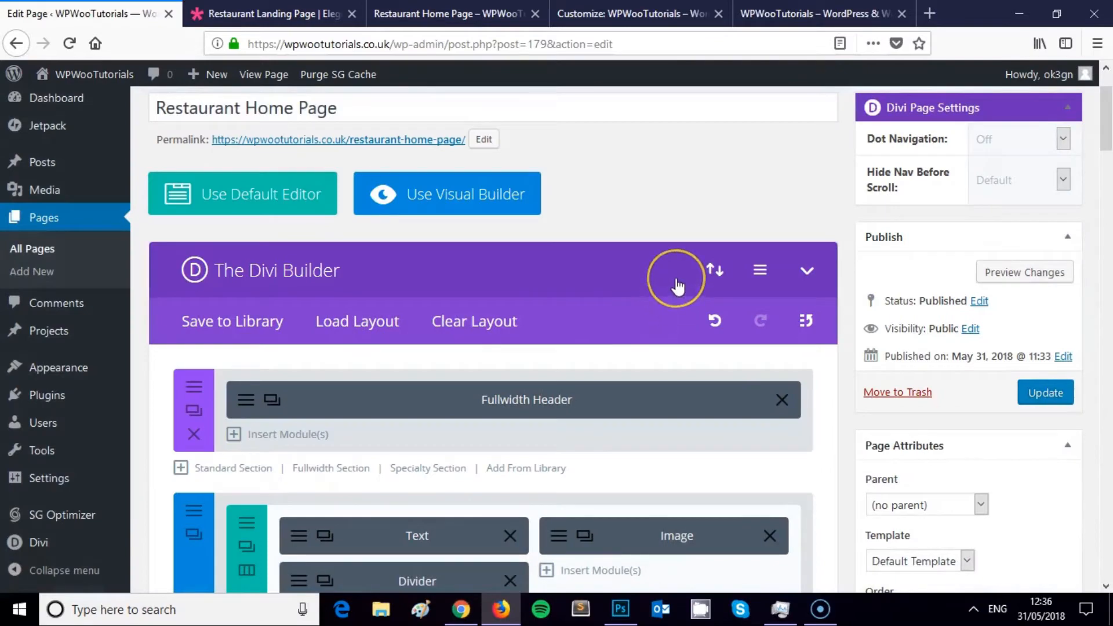
# Review the sections, rows and modules of the loaded layout in the Divi Builder.
pyautogui.scroll(3, 703, 243)
pyautogui.scroll(-10, 718, 209)
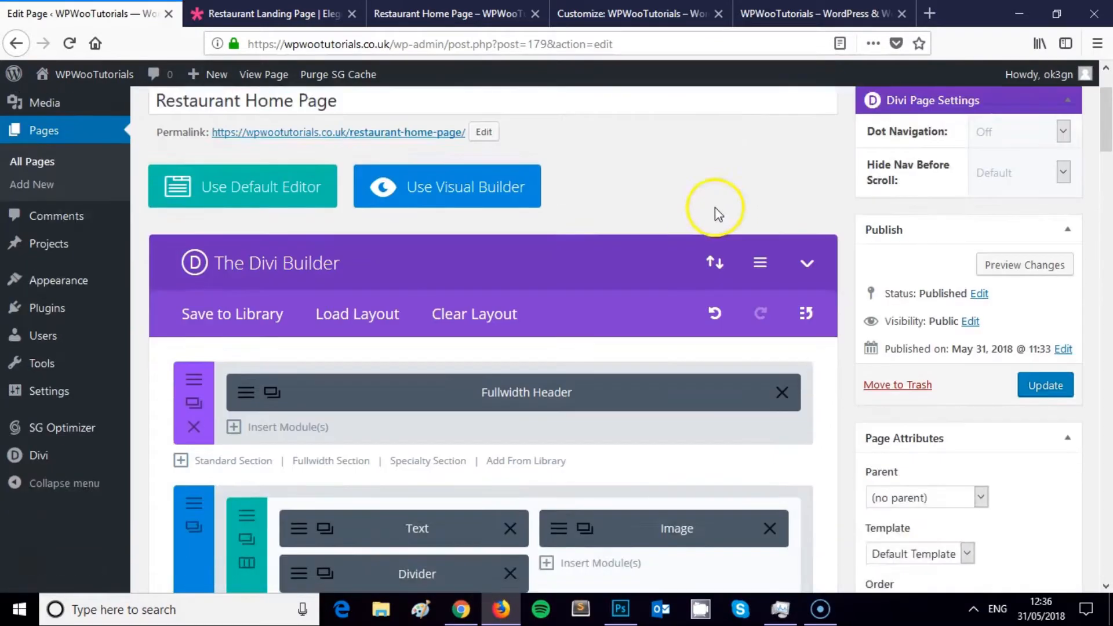
pyautogui.scroll(-12, 641, 231)
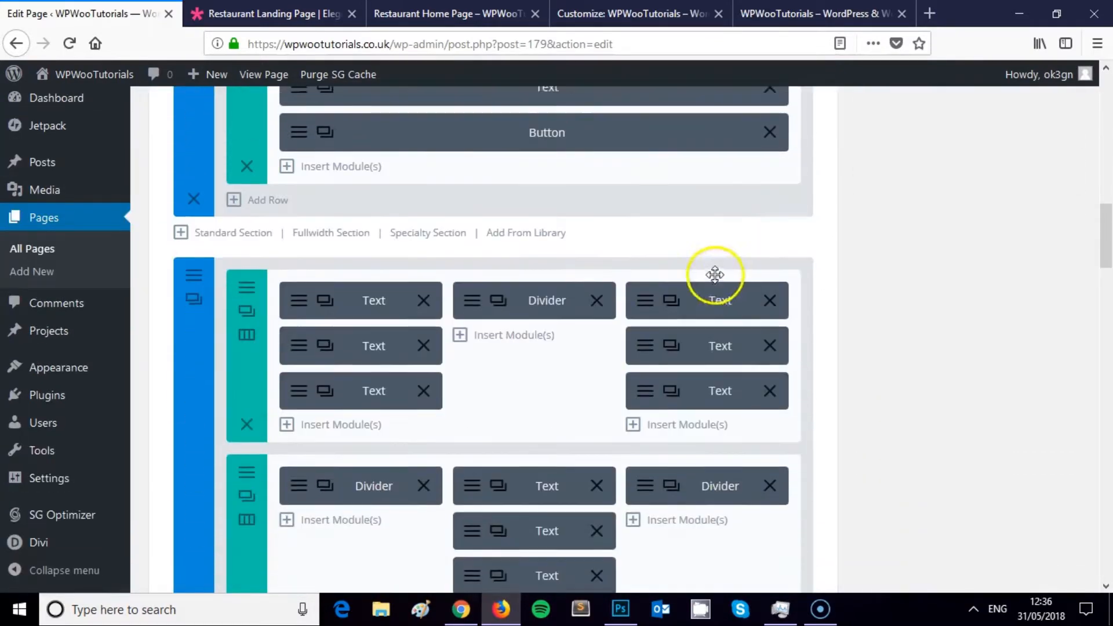
pyautogui.scroll(-10, 699, 245)
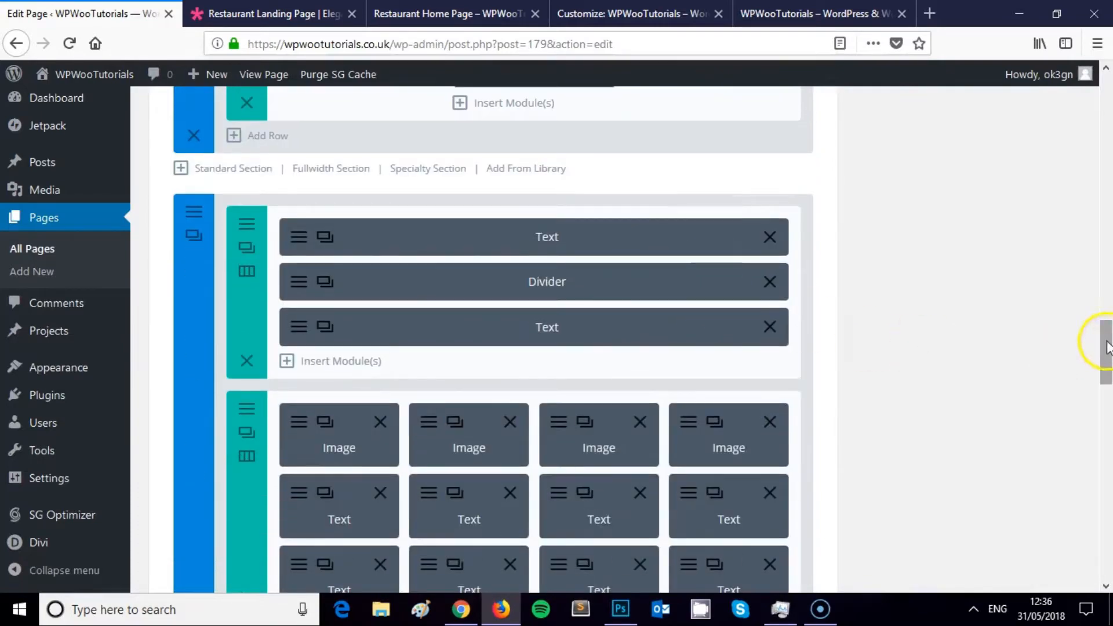
pyautogui.moveTo(1107, 342); pyautogui.dragTo(1102, 109)
pyautogui.scroll(3, 556, 272)
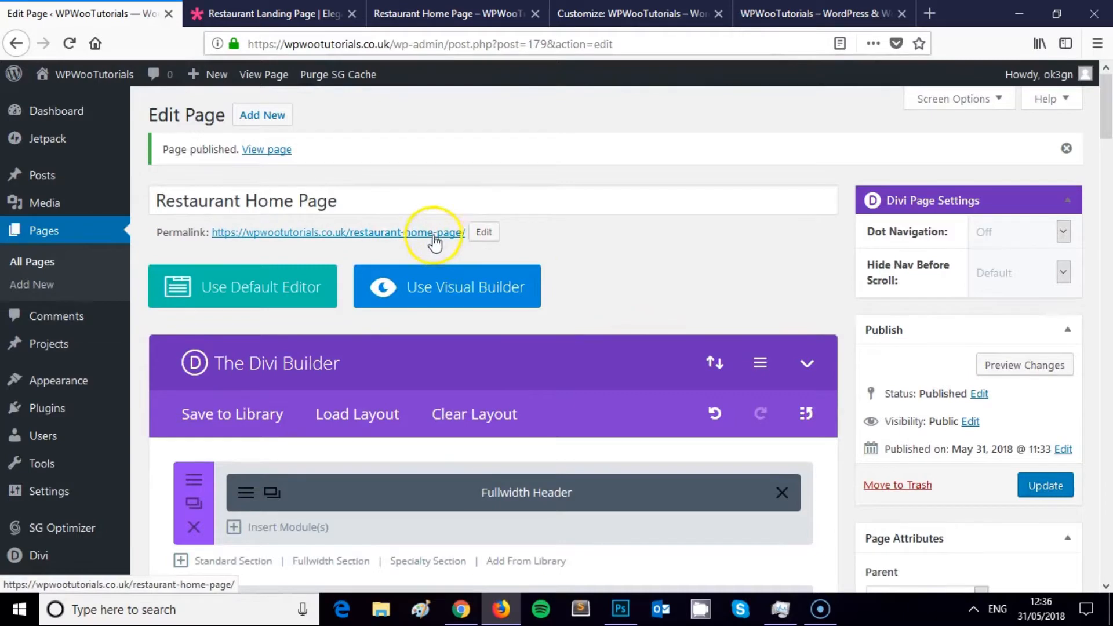
# Preview the page changes and examine the sections from the header image down to Hours of Operation.
pyautogui.click(1023, 364)
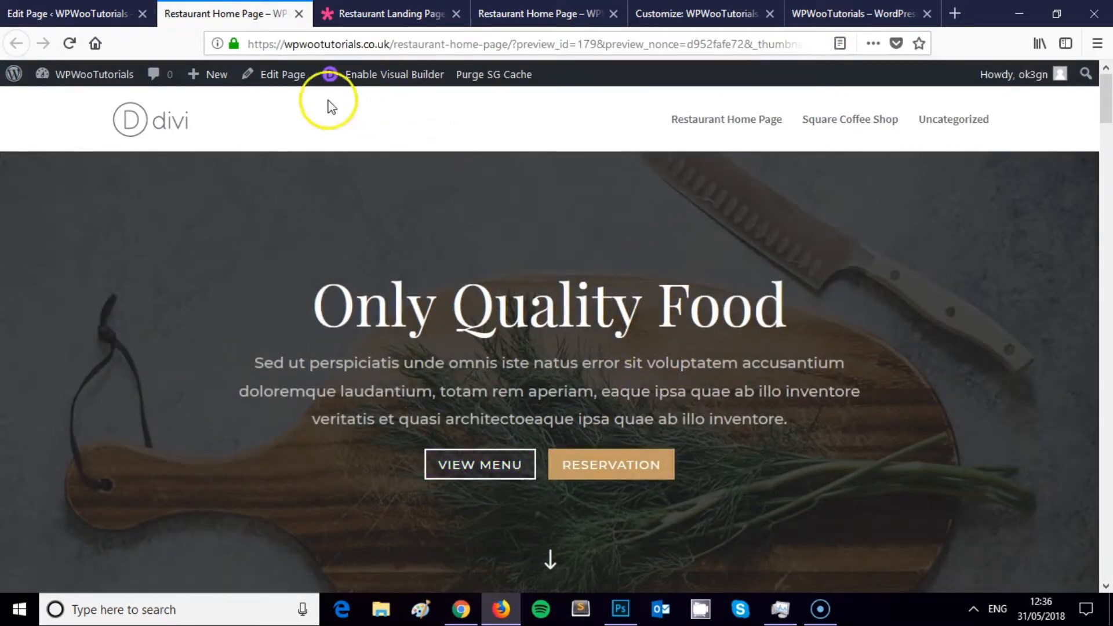
pyautogui.scroll(-15, 574, 279)
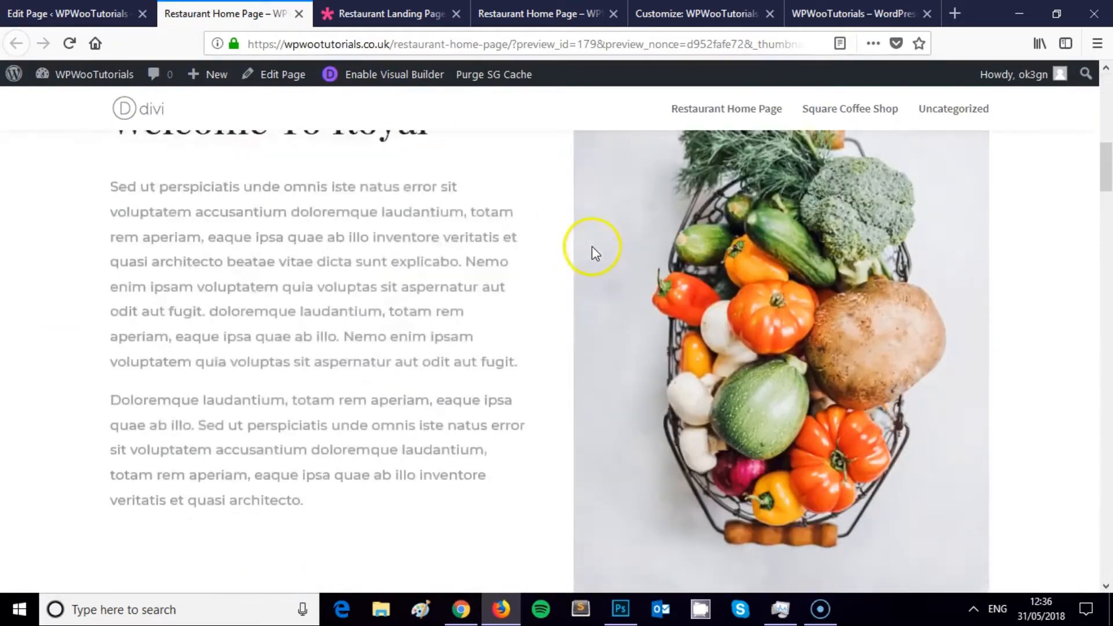
pyautogui.scroll(-15, 562, 284)
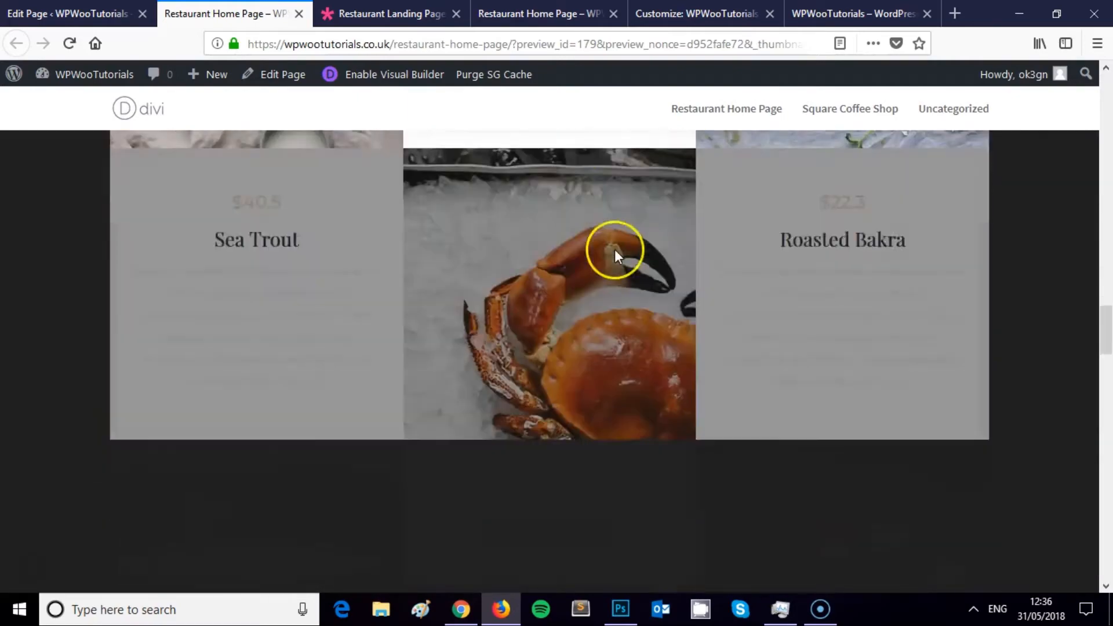
pyautogui.scroll(-15, 618, 257)
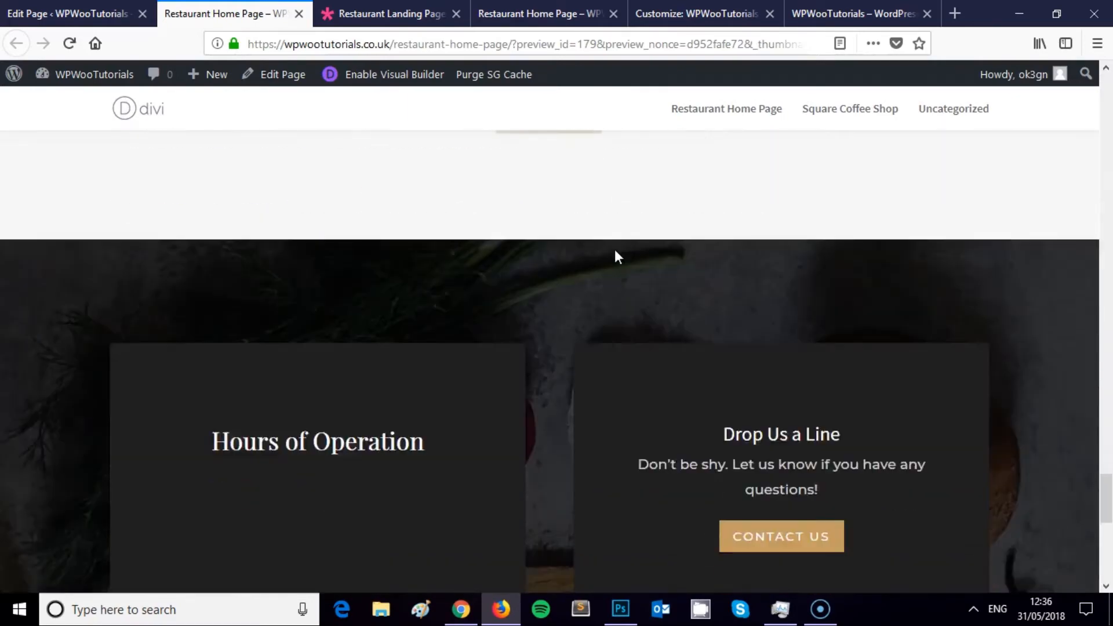
pyautogui.scroll(-5, 580, 278)
pyautogui.scroll(15, 548, 297)
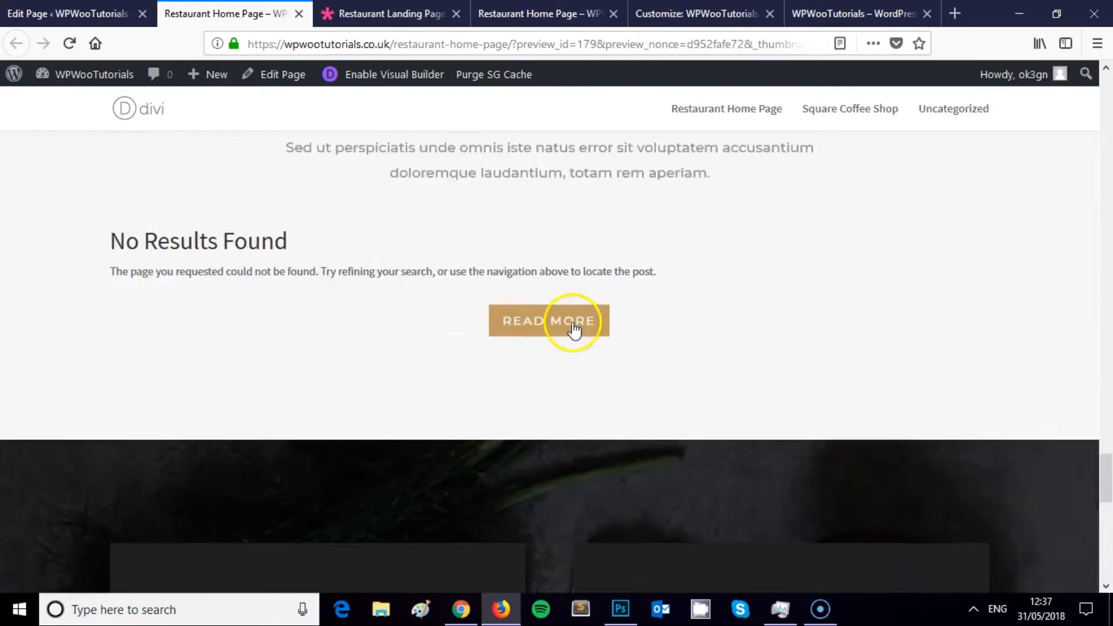
pyautogui.scroll(20, 574, 325)
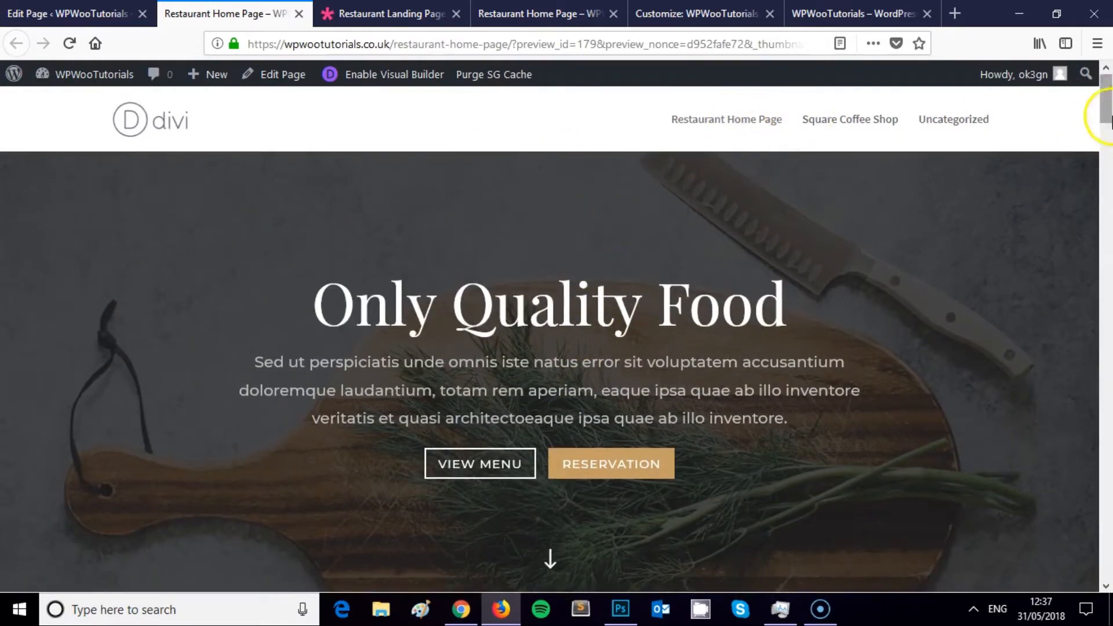
# Examine the preview again, covering the Our News And Events section, the menu items and the header buttons.
pyautogui.moveTo(1106, 112); pyautogui.dragTo(1108, 585)
pyautogui.scroll(2, 643, 461)
pyautogui.scroll(-2, 596, 499)
pyautogui.scroll(15, 604, 463)
pyautogui.scroll(-6, 661, 351)
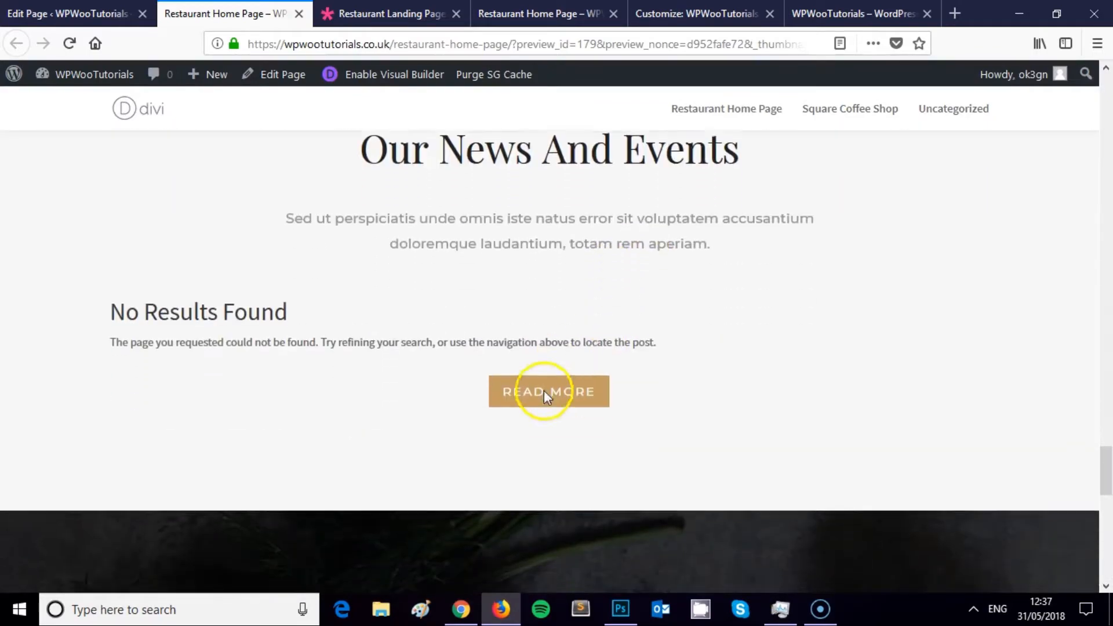
pyautogui.scroll(9, 557, 371)
pyautogui.scroll(15, 556, 369)
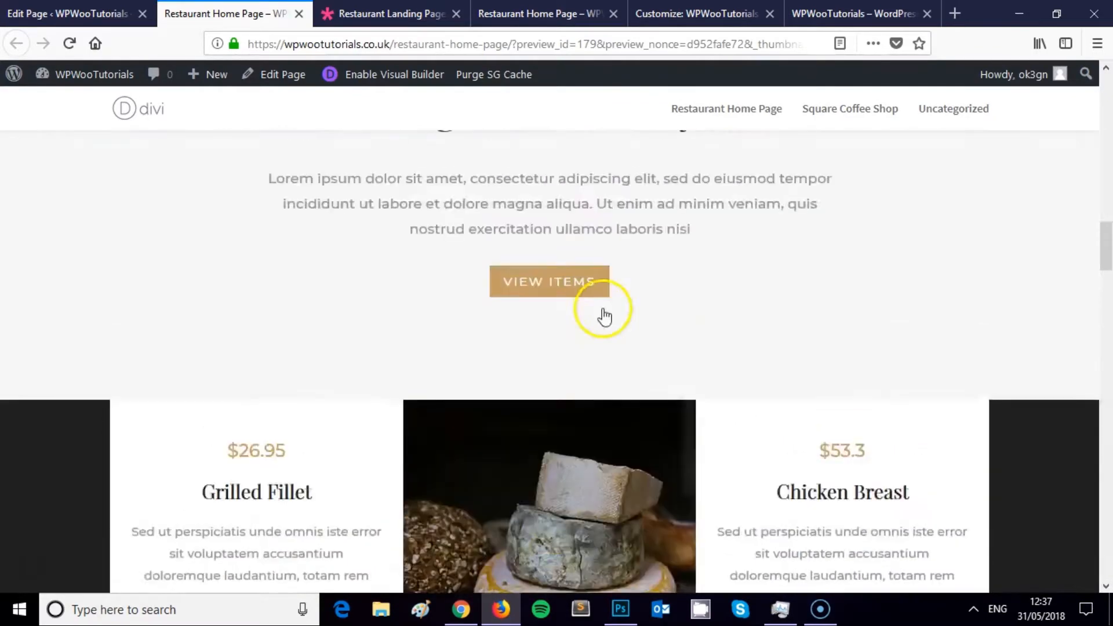
pyautogui.scroll(8, 566, 312)
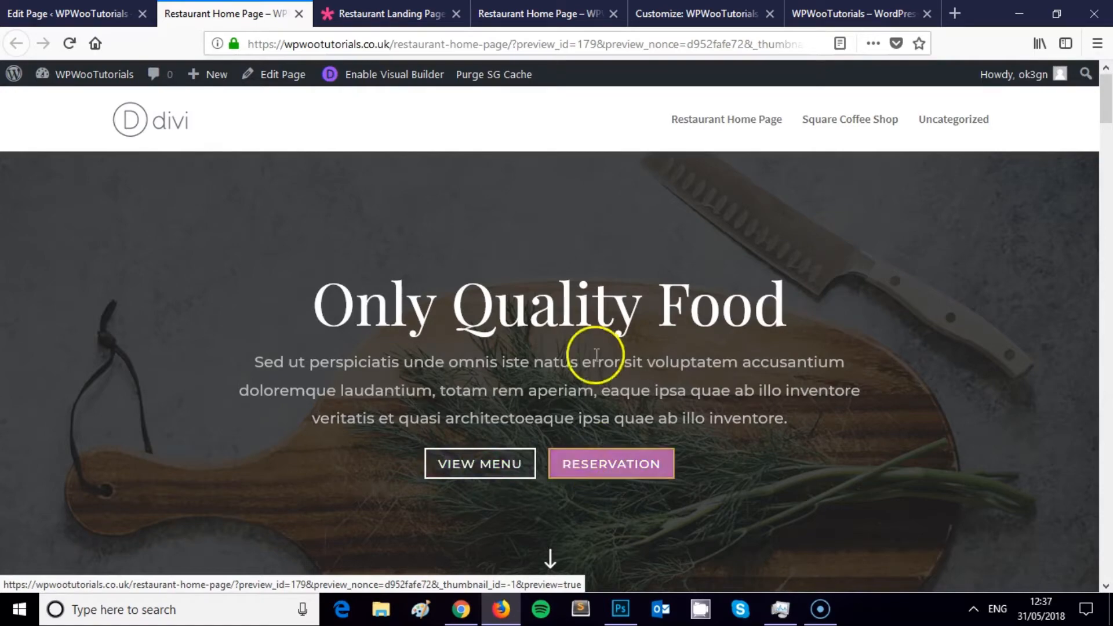
pyautogui.scroll(-2, 522, 371)
pyautogui.scroll(2, 596, 345)
pyautogui.moveTo(1111, 180); pyautogui.dragTo(1108, 66)
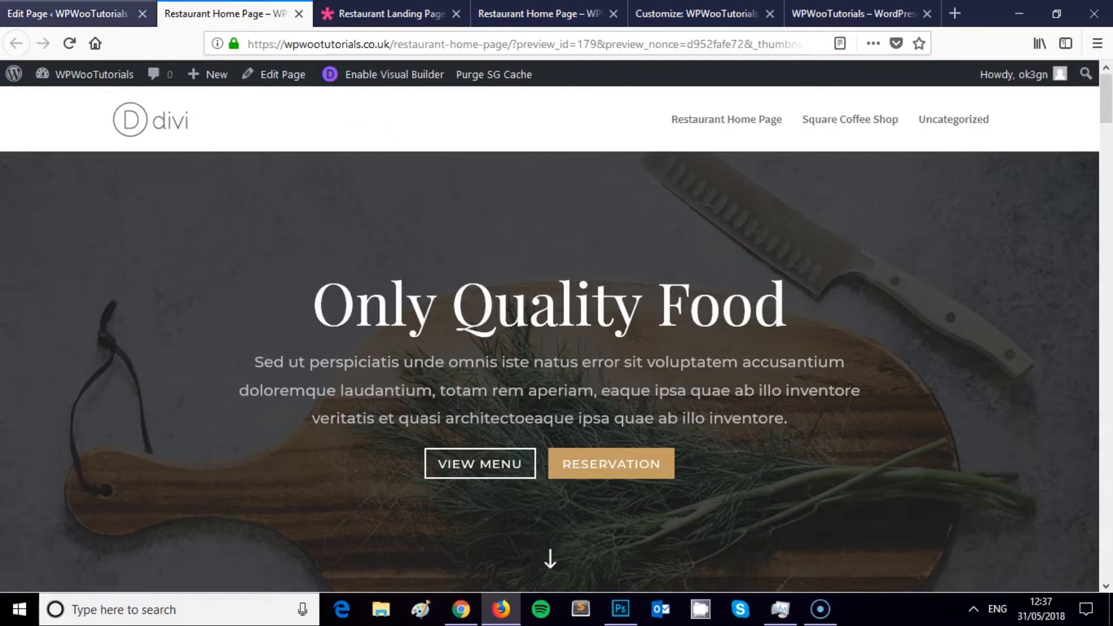
# Update the Restaurant Home Page and view the published page in a new browser tab.
pyautogui.click(94, 8)
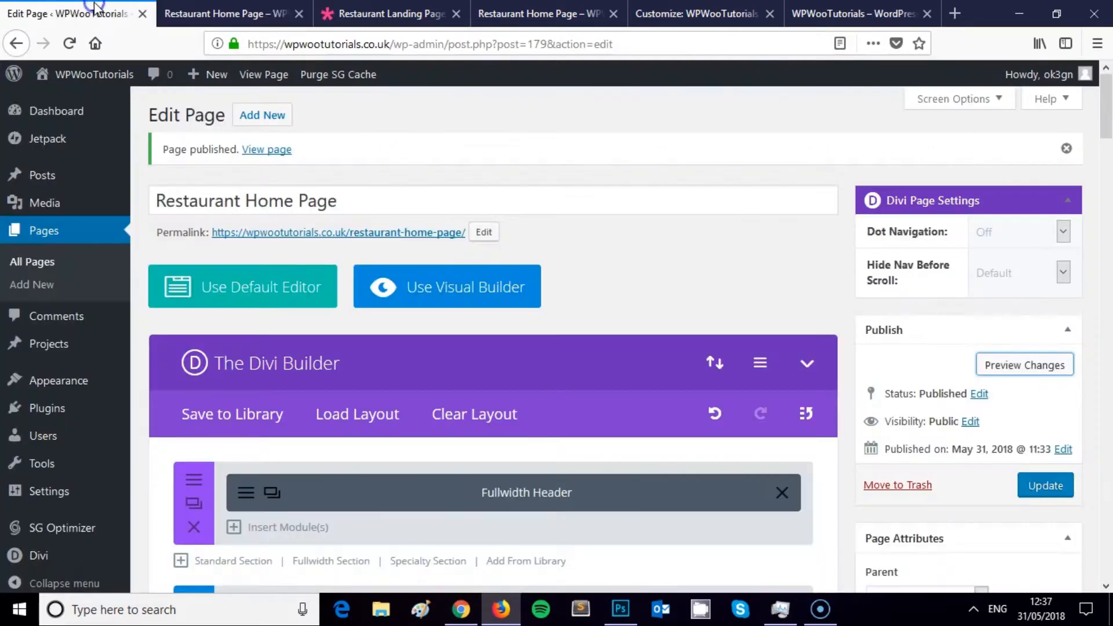
pyautogui.click(1050, 487)
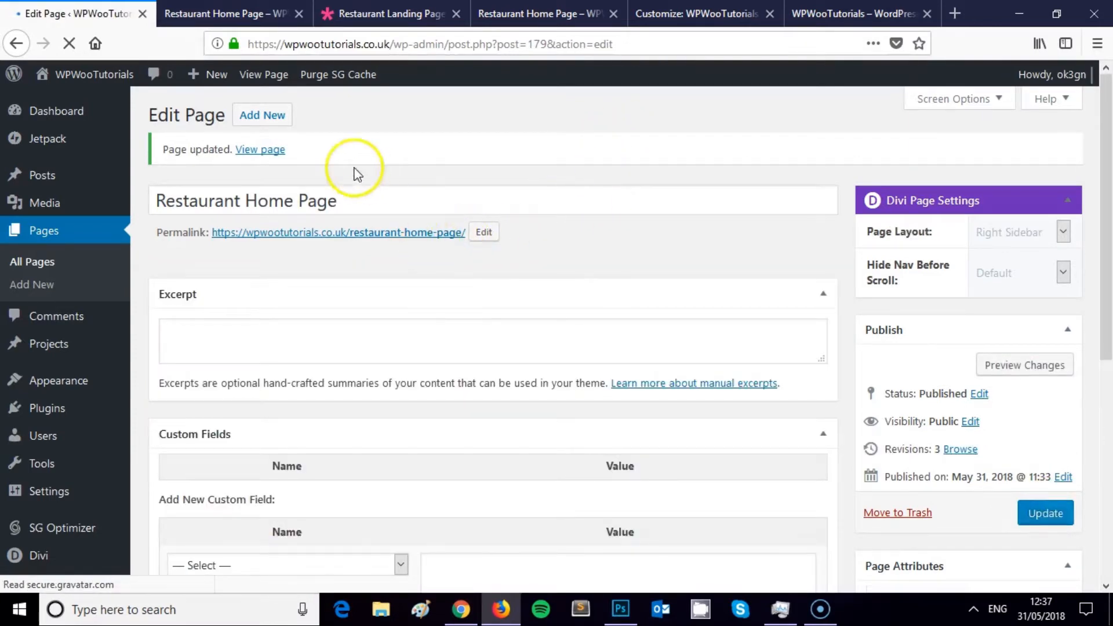
pyautogui.rightClick(264, 152)
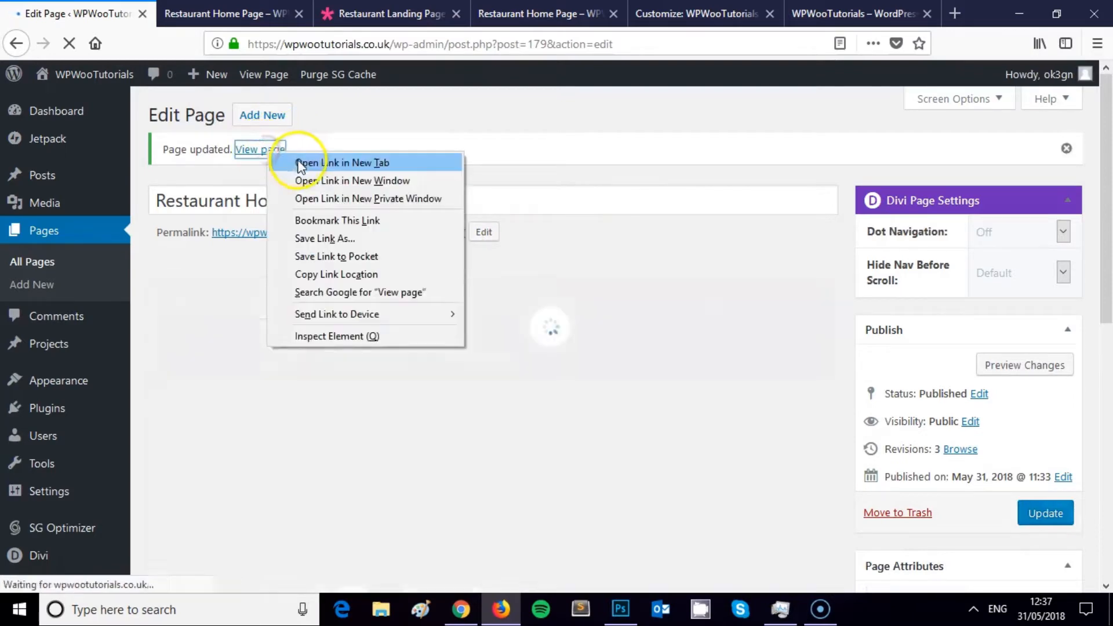
pyautogui.click(316, 159)
pyautogui.click(235, 18)
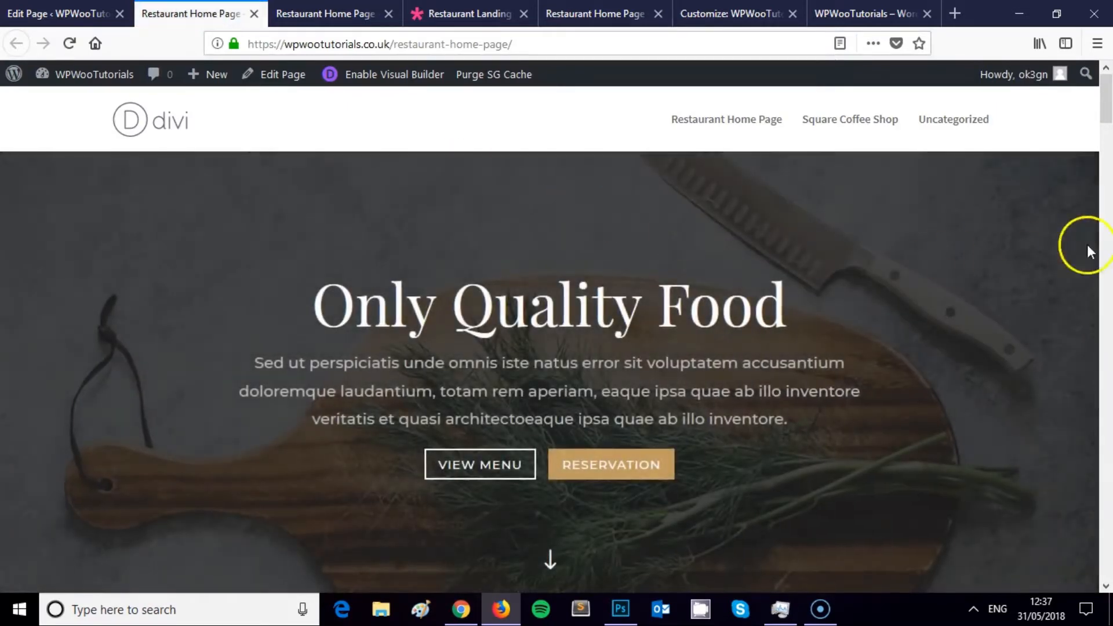
pyautogui.moveTo(1106, 110); pyautogui.dragTo(1108, 63)
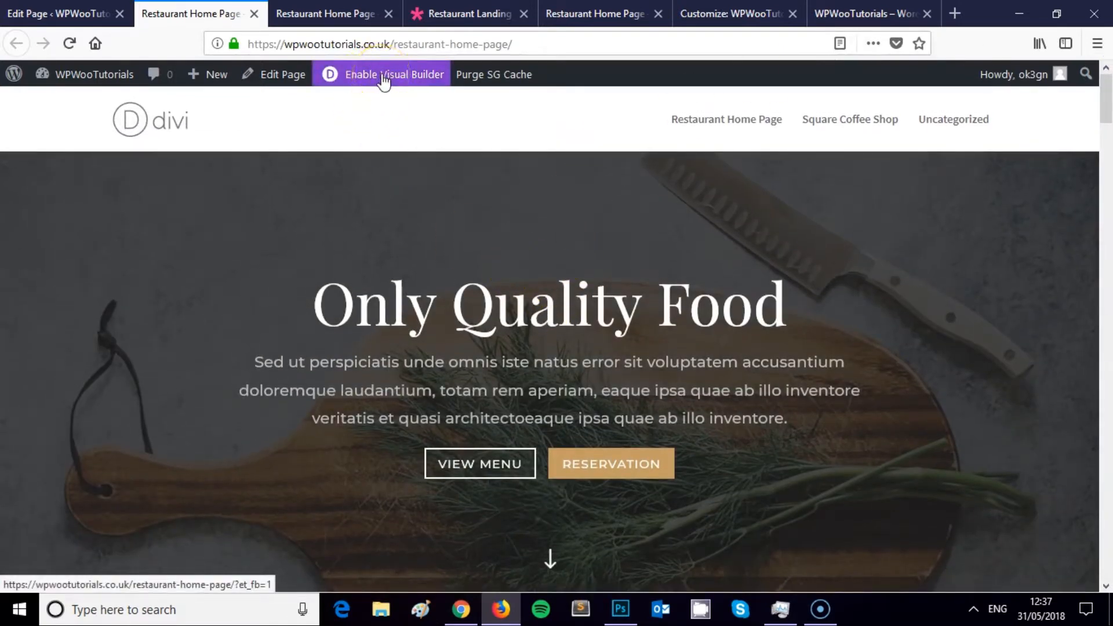
# Enable the Visual Builder for the published page and close the Customizer, site home and Restaurant Landing Page demo tabs.
pyautogui.click(403, 74)
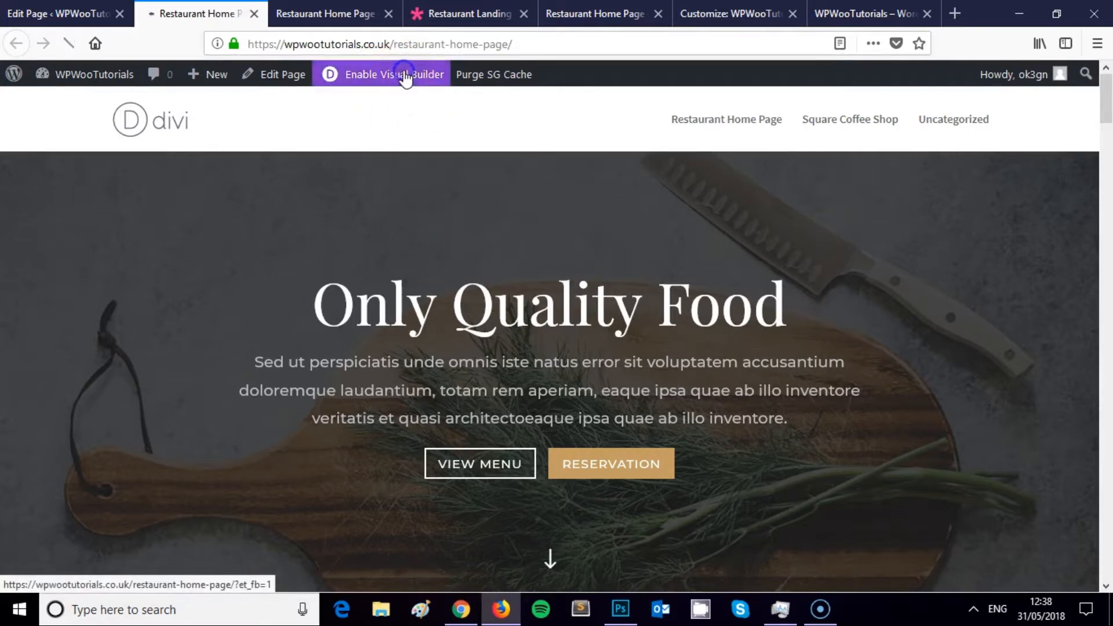
pyautogui.click(793, 13)
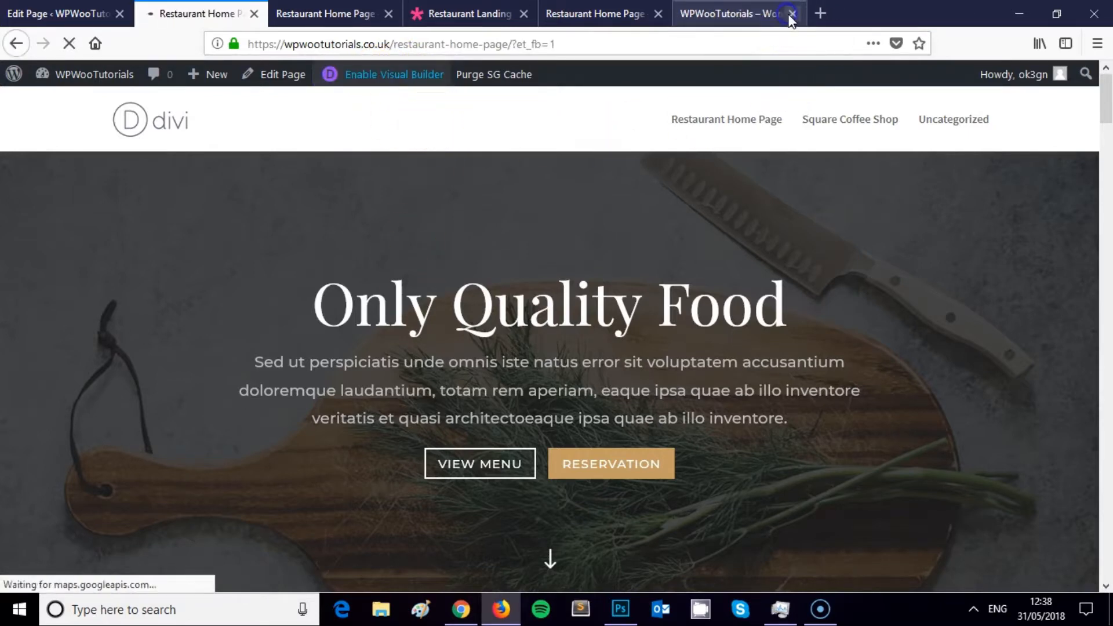
pyautogui.click(792, 14)
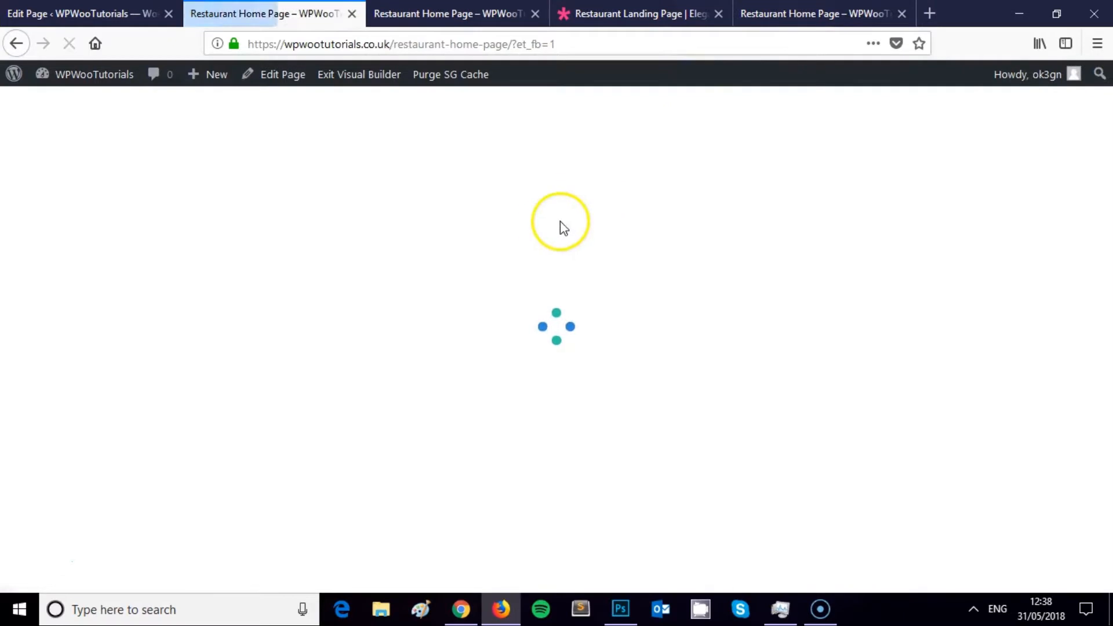
pyautogui.click(719, 14)
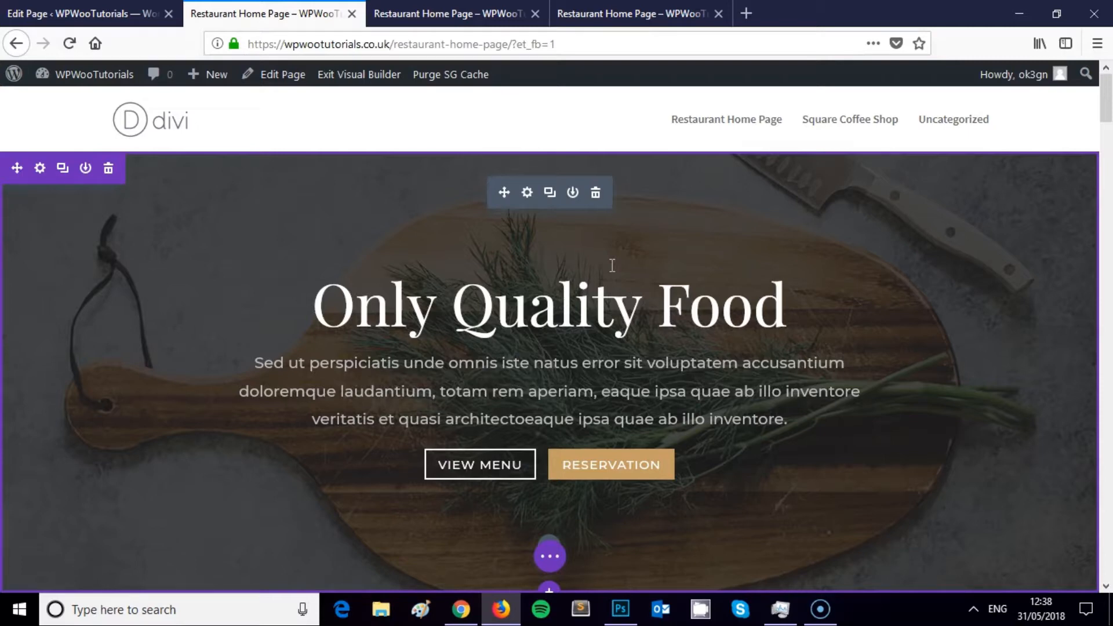
# Select the "Only Quality Food" heading text inline and view the welcome section below the header.
pyautogui.scroll(-2, 632, 348)
pyautogui.scroll(2, 614, 385)
pyautogui.click(722, 314)
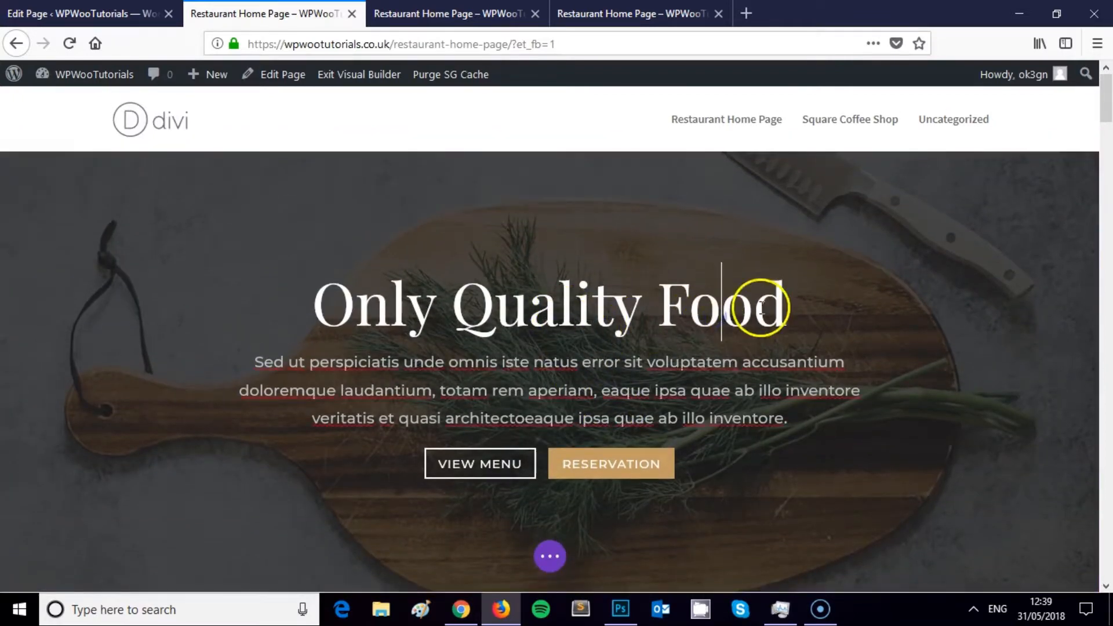
pyautogui.moveTo(777, 303); pyautogui.dragTo(323, 293)
pyautogui.click(336, 293)
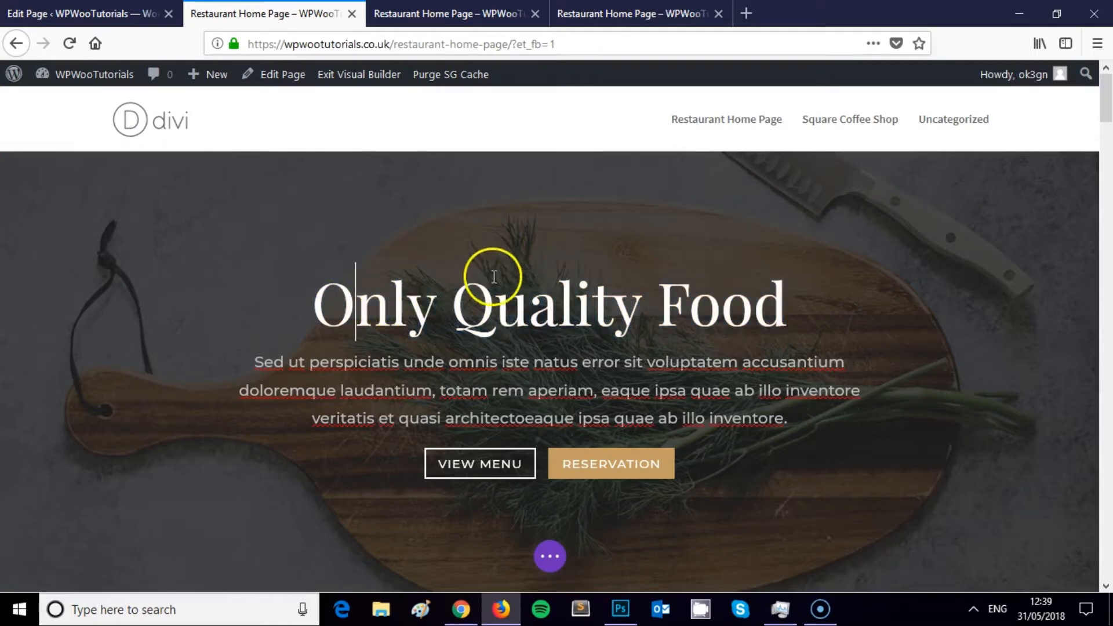
pyautogui.moveTo(319, 306); pyautogui.dragTo(758, 318)
pyautogui.scroll(-10, 714, 303)
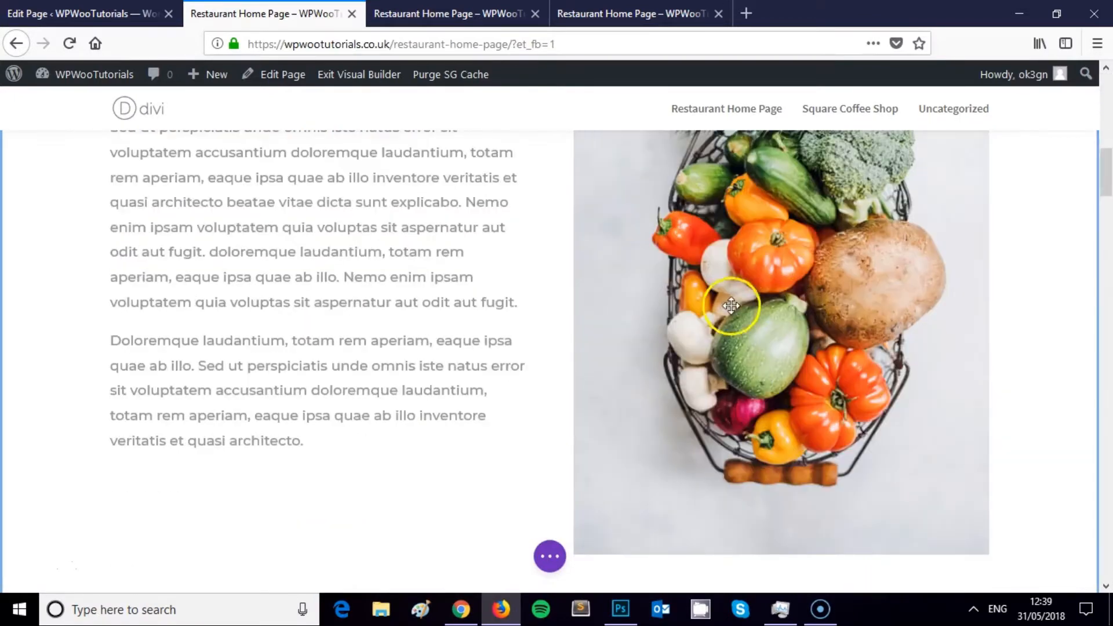
pyautogui.scroll(-5, 727, 305)
pyautogui.moveTo(1109, 191); pyautogui.dragTo(1109, 96)
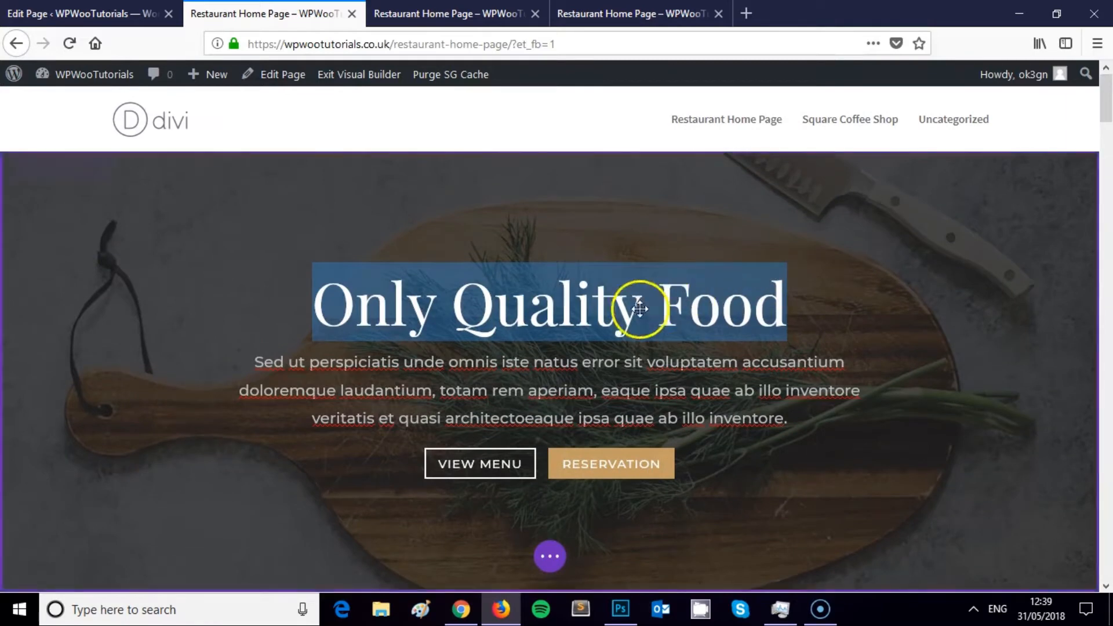
# Replace the "Only Quality Food" heading text in the header with "Chi".
pyautogui.click(526, 284)
pyautogui.moveTo(788, 418); pyautogui.dragTo(529, 387)
pyautogui.click(719, 312)
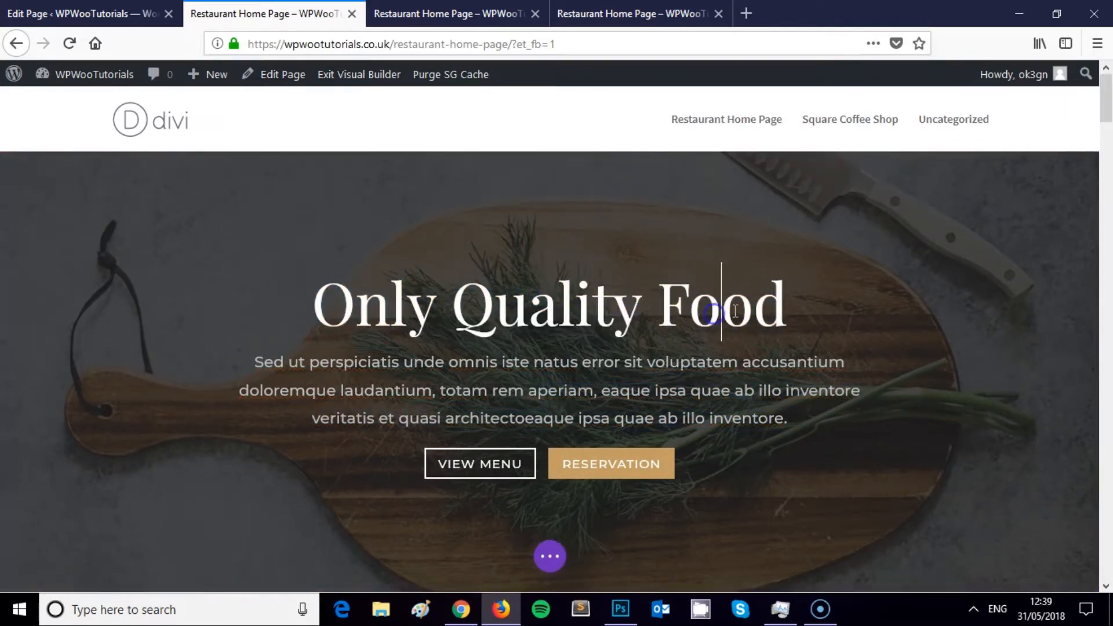
pyautogui.moveTo(789, 295); pyautogui.dragTo(392, 311)
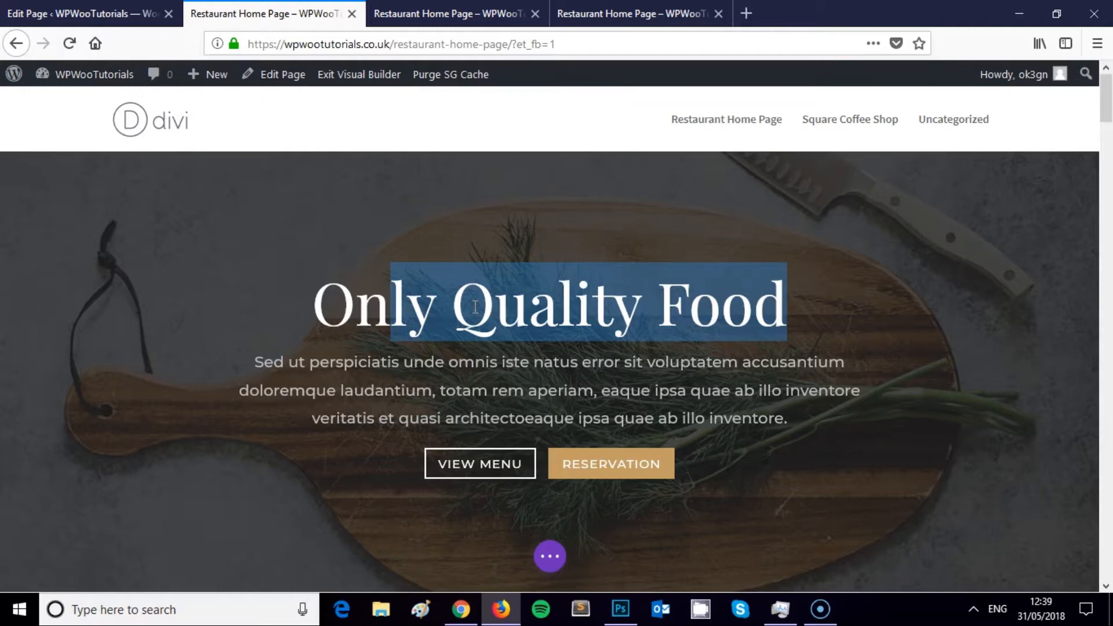
pyautogui.press('BackSpace')
pyautogui.press('BackSpace')
pyautogui.press('BackSpace')
pyautogui.write('Chi')
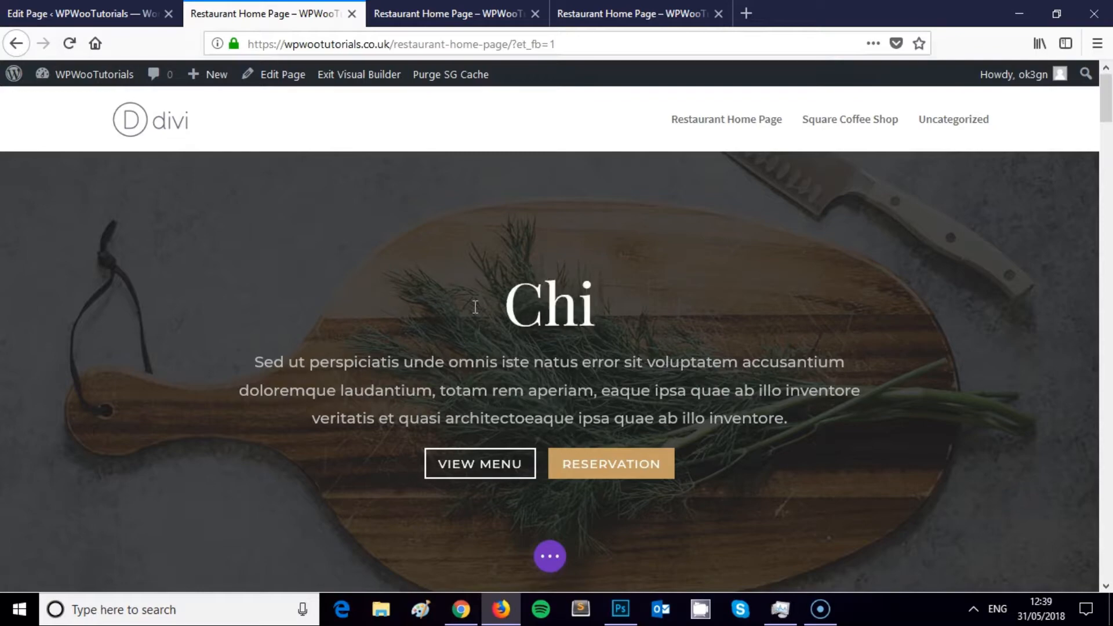
pyautogui.scroll(-12, 665, 559)
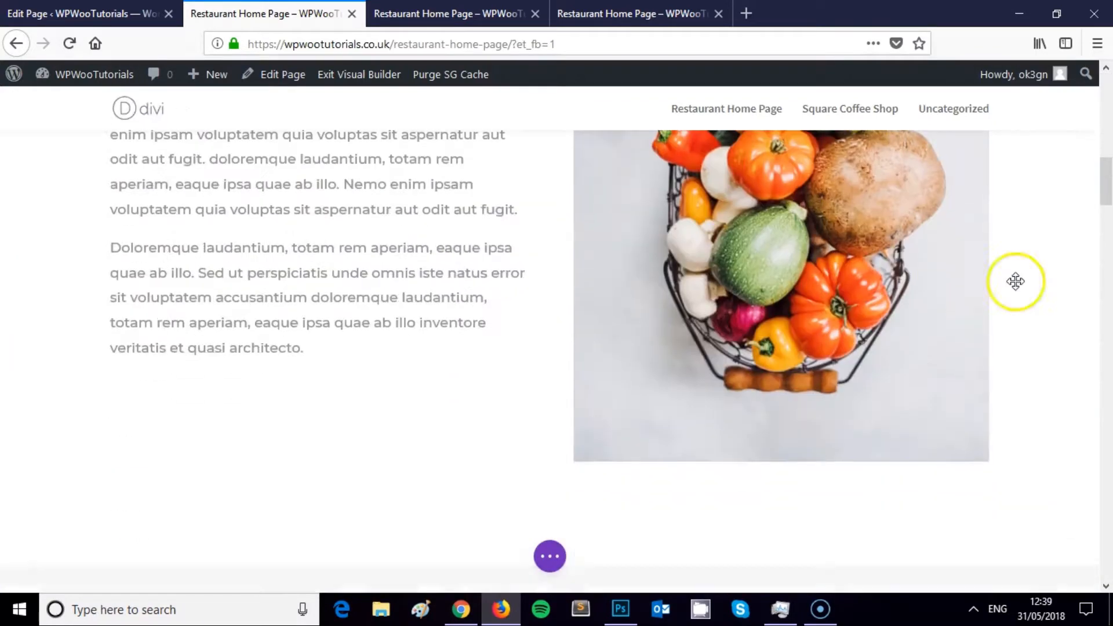
# Return to the header section and clear its main heading text for new wording.
pyautogui.moveTo(1108, 182); pyautogui.dragTo(1108, 84)
pyautogui.click(554, 313)
pyautogui.doubleClick(597, 306)
pyautogui.press('BackSpace')
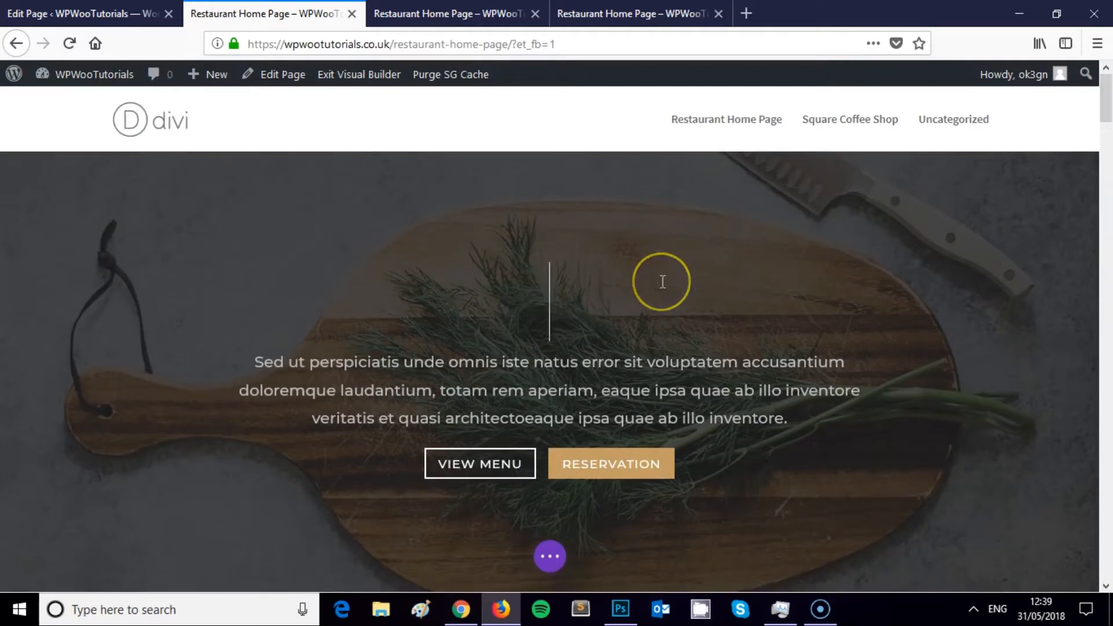
pyautogui.write("James's")
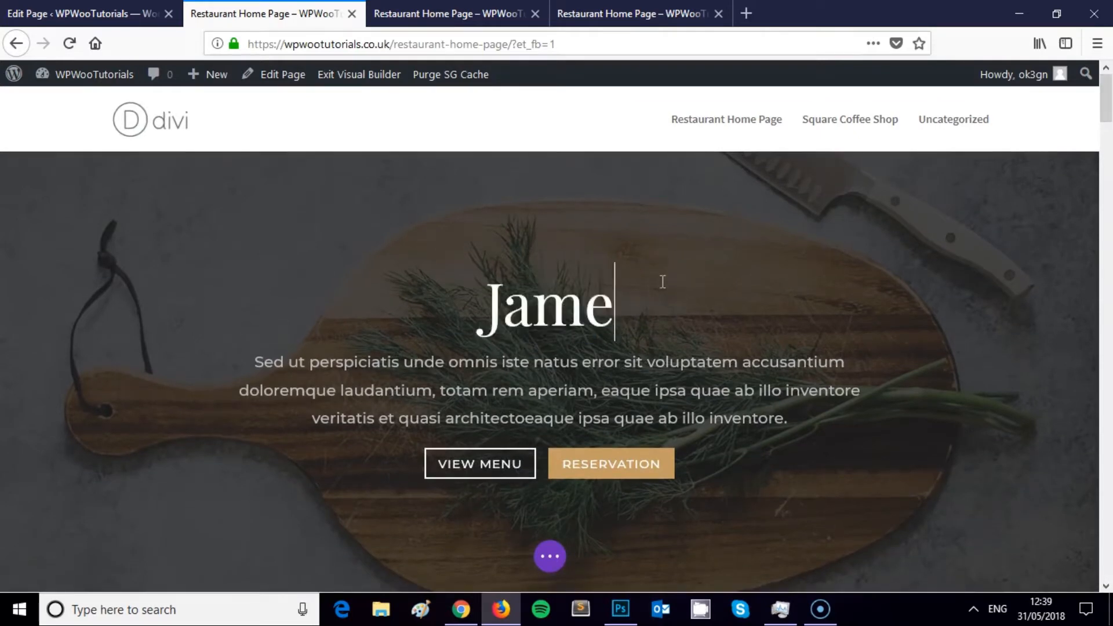
pyautogui.press('BackSpace')
pyautogui.press('BackSpace')
pyautogui.press('BackSpace')
pyautogui.press('BackSpace')
pyautogui.press('BackSpace')
pyautogui.press('BackSpace')
pyautogui.press('BackSpace')
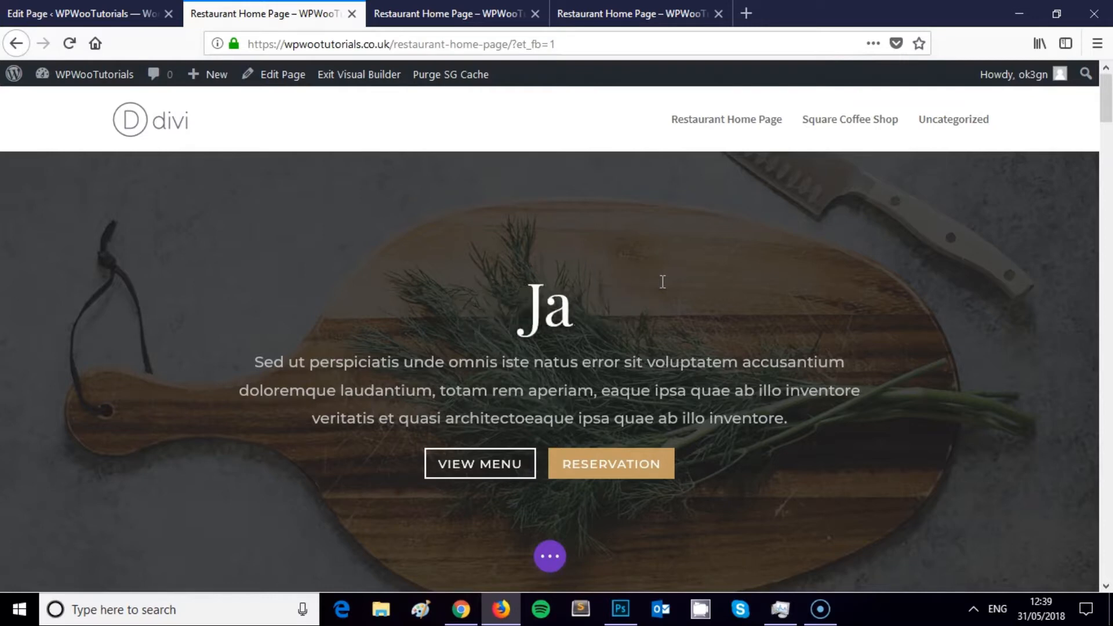
pyautogui.write('American St')
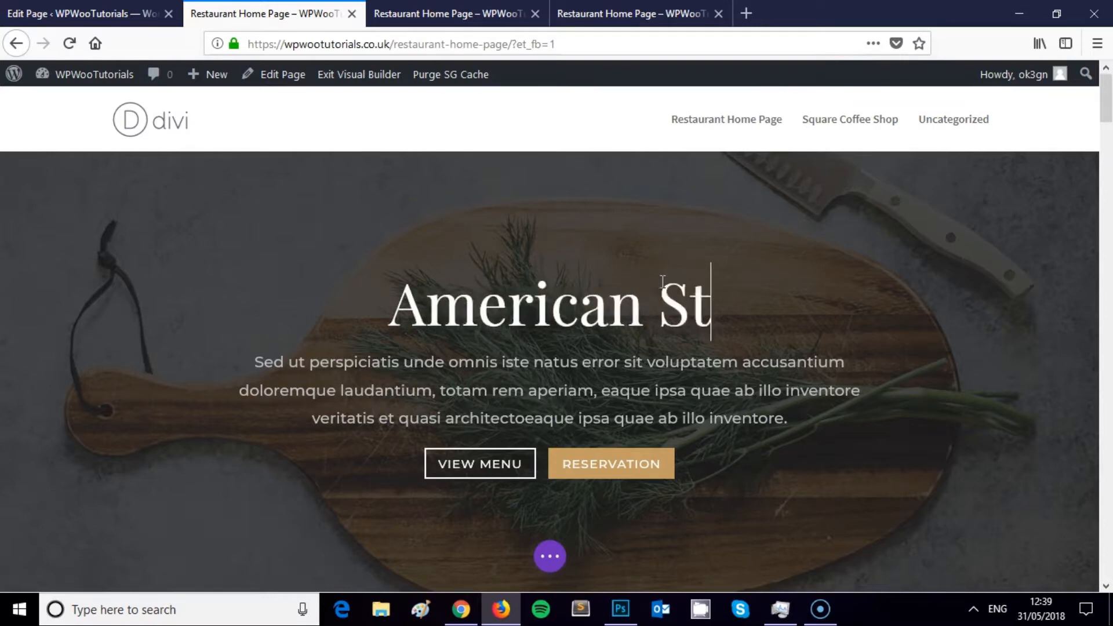
pyautogui.write('yle Food By James')
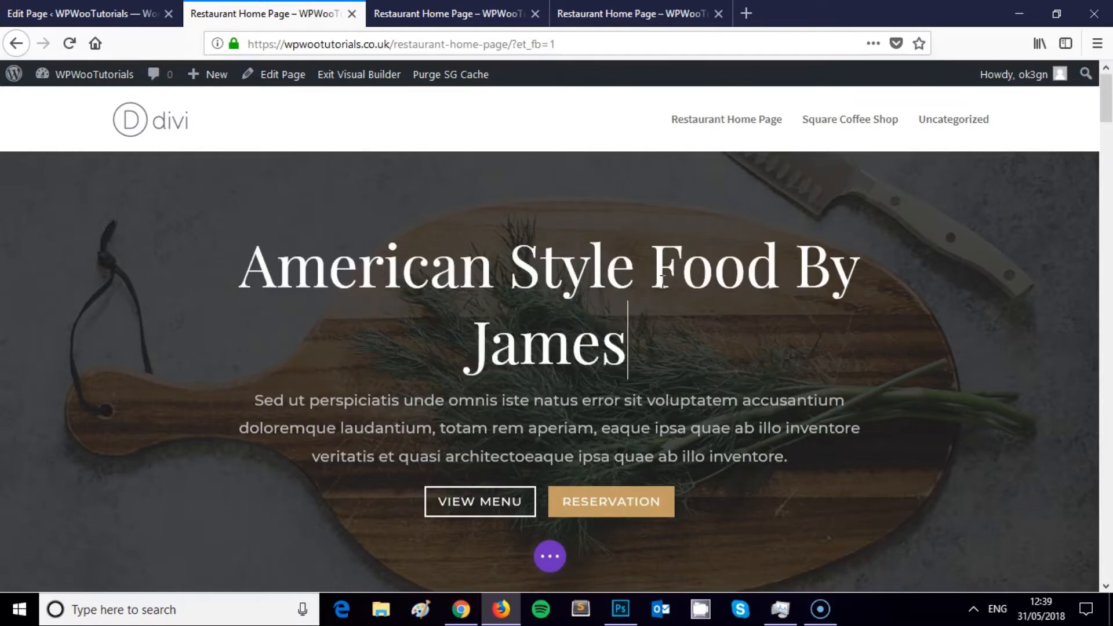
pyautogui.moveTo(641, 348); pyautogui.dragTo(509, 219)
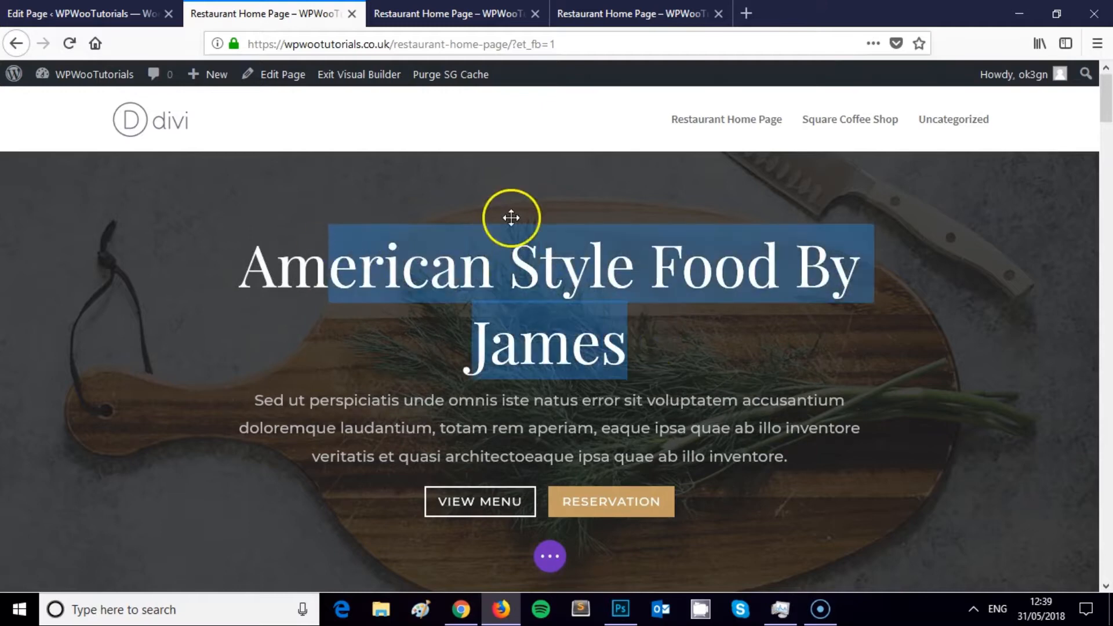
pyautogui.press('BackSpace')
pyautogui.press('BackSpace')
pyautogui.press('BackSpace')
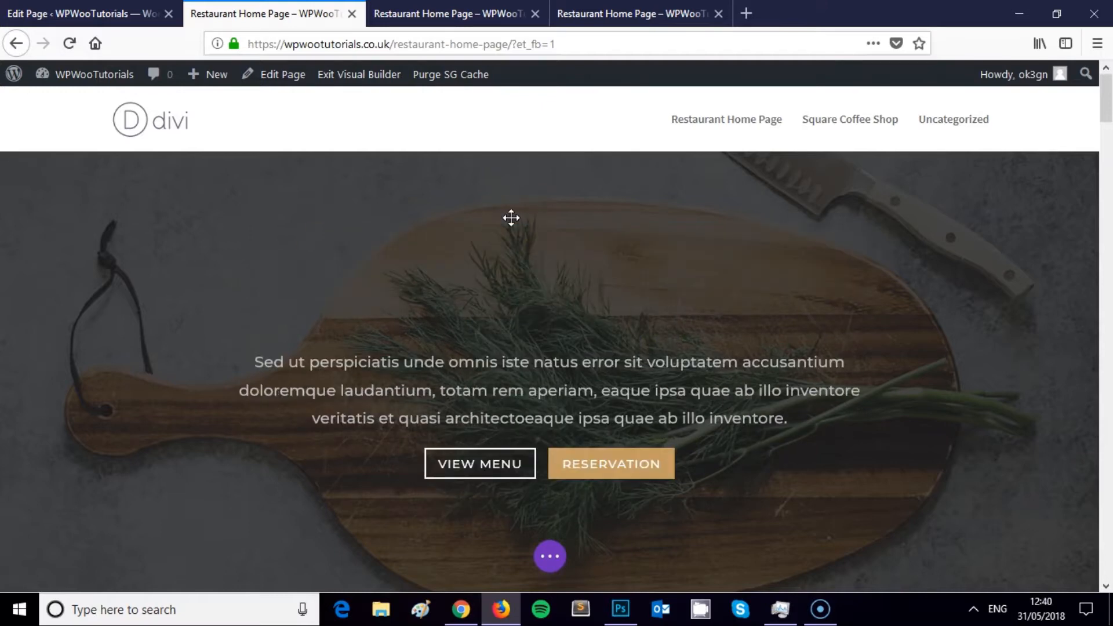
# Enter "American Style Food" as the main heading of the header section.
pyautogui.write('American ')
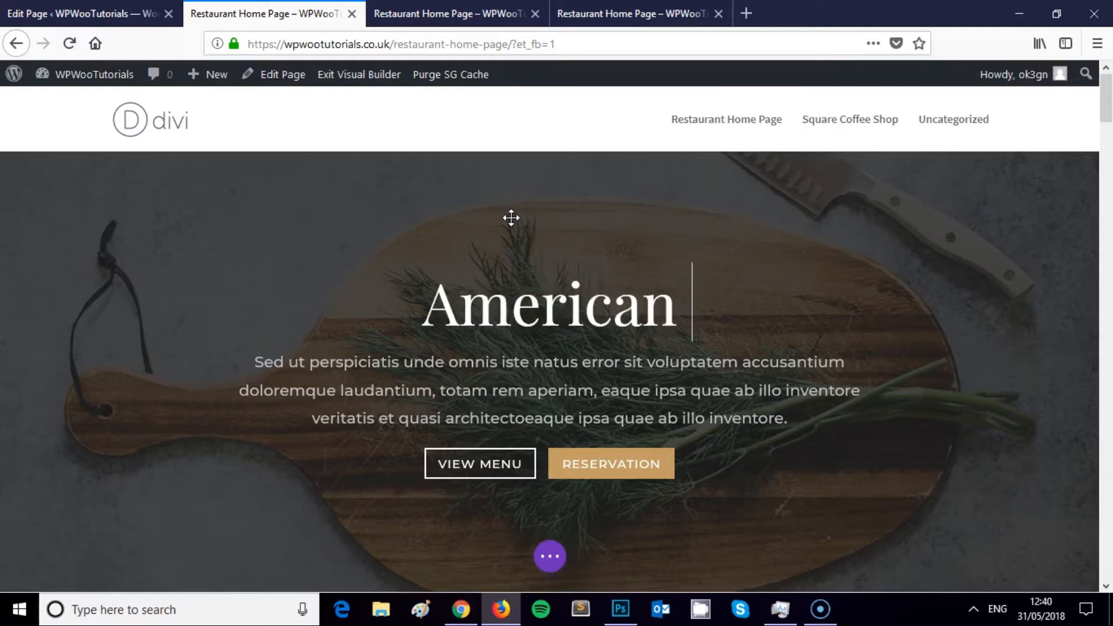
pyautogui.write('Style Food')
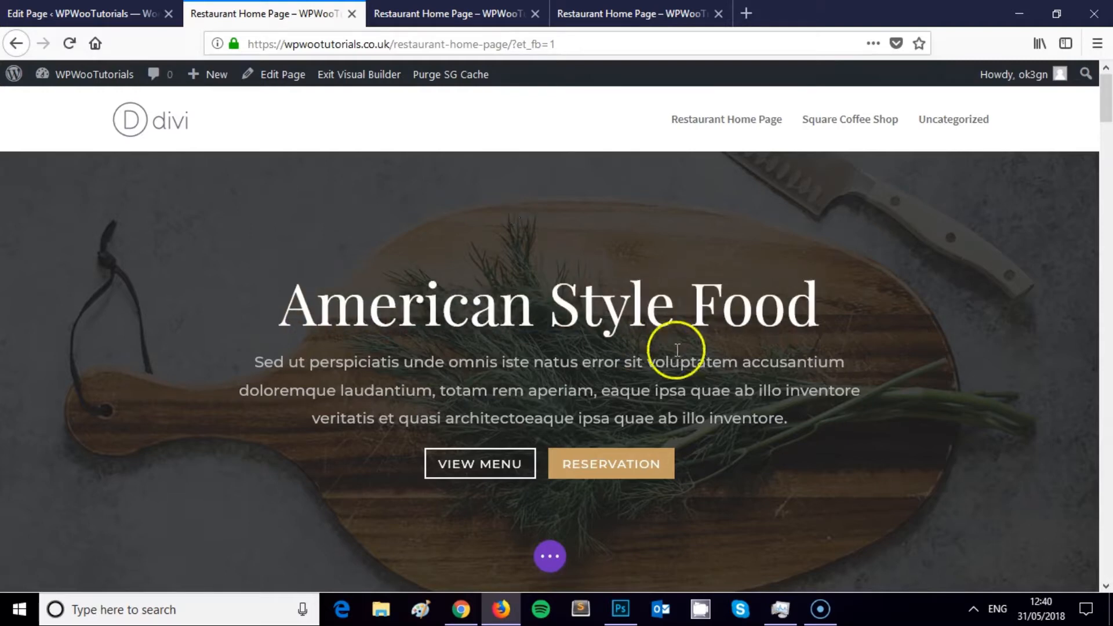
# Replace the header's placeholder paragraph with "Home made American style gourmet food, fresh from our kitchen. The first of its kind in Norwich.".
pyautogui.click(797, 421)
pyautogui.moveTo(797, 421); pyautogui.dragTo(374, 362)
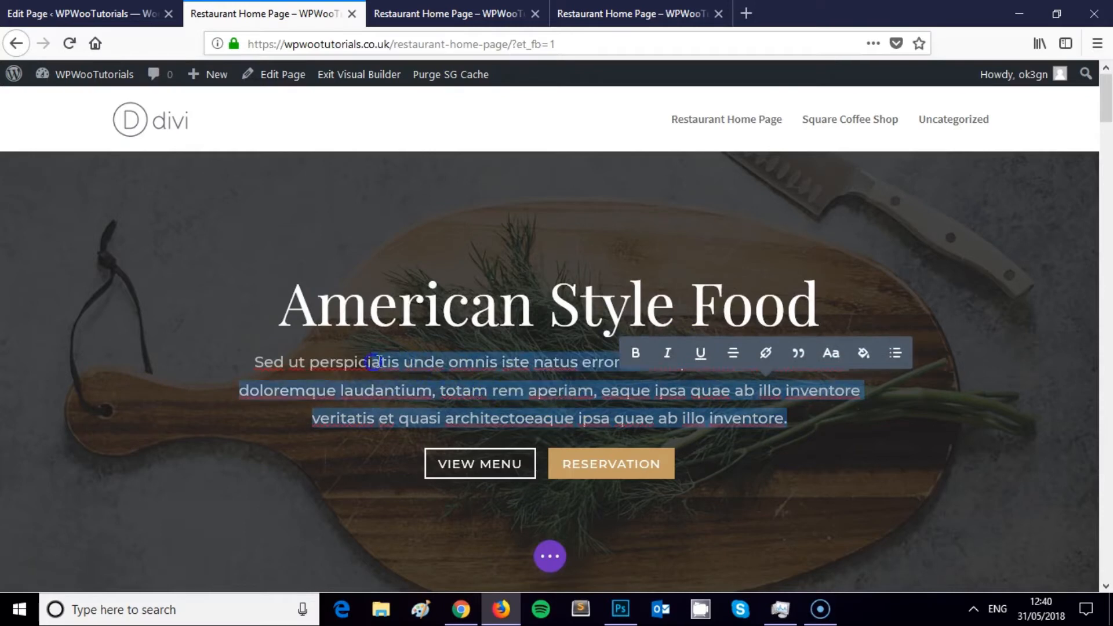
pyautogui.press('BackSpace')
pyautogui.press('BackSpace')
pyautogui.press('BackSpace')
pyautogui.press('BackSpace')
pyautogui.press('BackSpace')
pyautogui.press('BackSpace')
pyautogui.press('BackSpace')
pyautogui.press('BackSpace')
pyautogui.press('BackSpace')
pyautogui.press('BackSpace')
pyautogui.press('BackSpace')
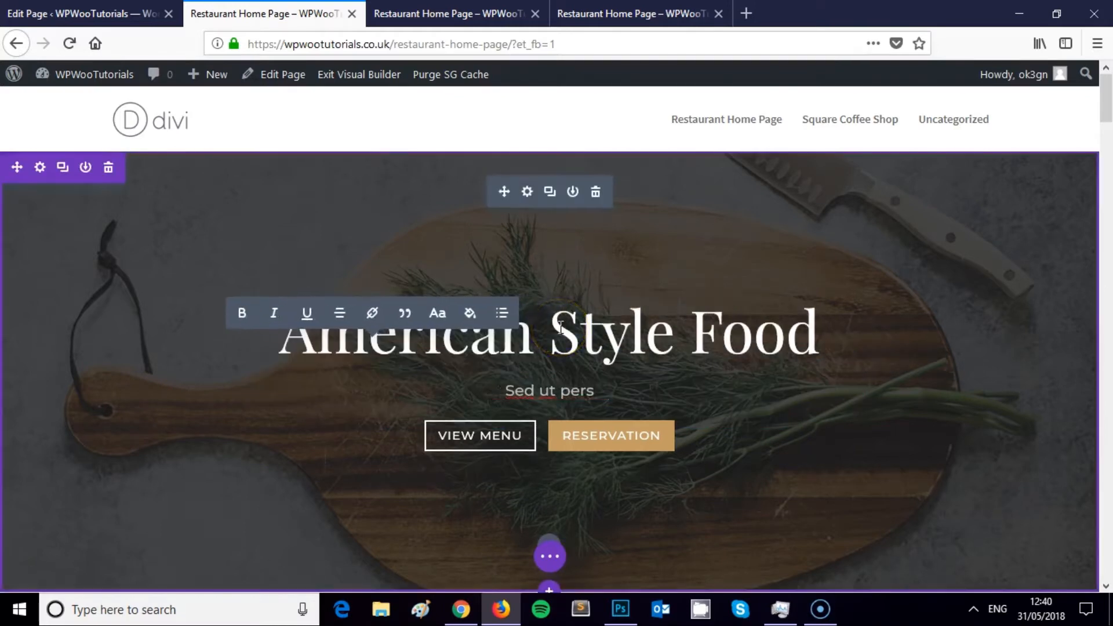
pyautogui.write('Home made American s')
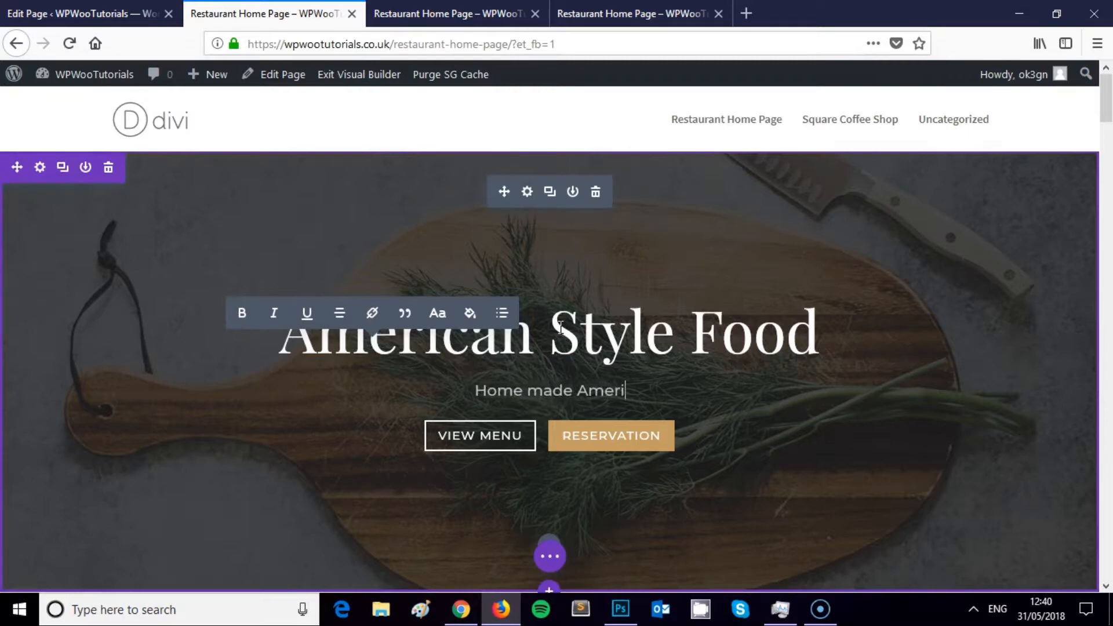
pyautogui.press('BackSpace')
pyautogui.press('BackSpace')
pyautogui.press('BackSpace')
pyautogui.press('BackSpace')
pyautogui.press('BackSpace')
pyautogui.press('BackSpace')
pyautogui.press('BackSpace')
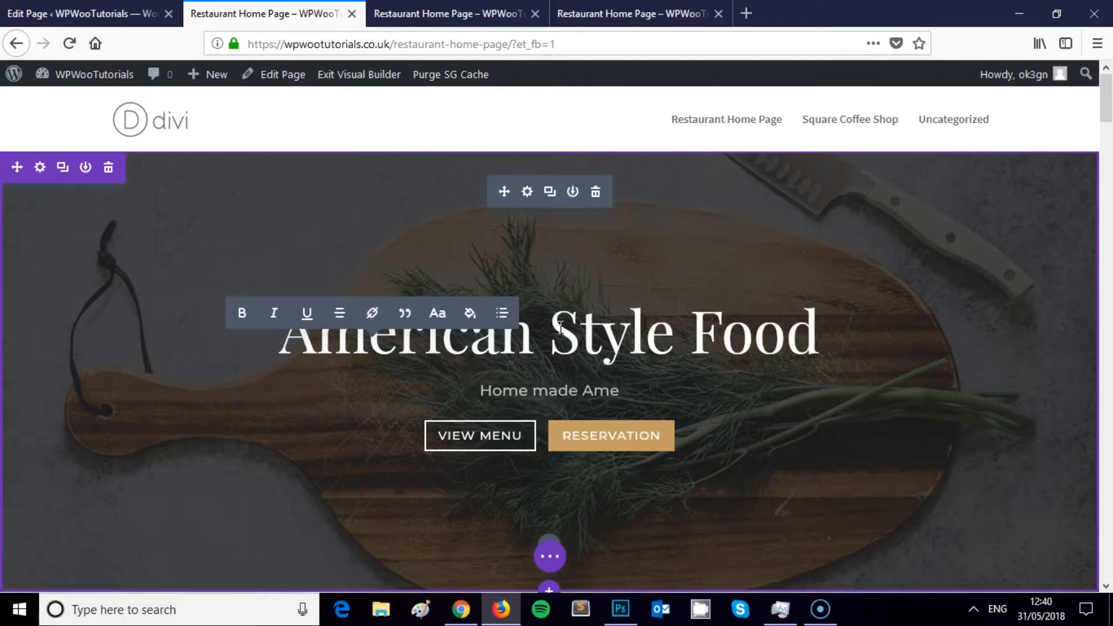
pyautogui.write('rican style gourme')
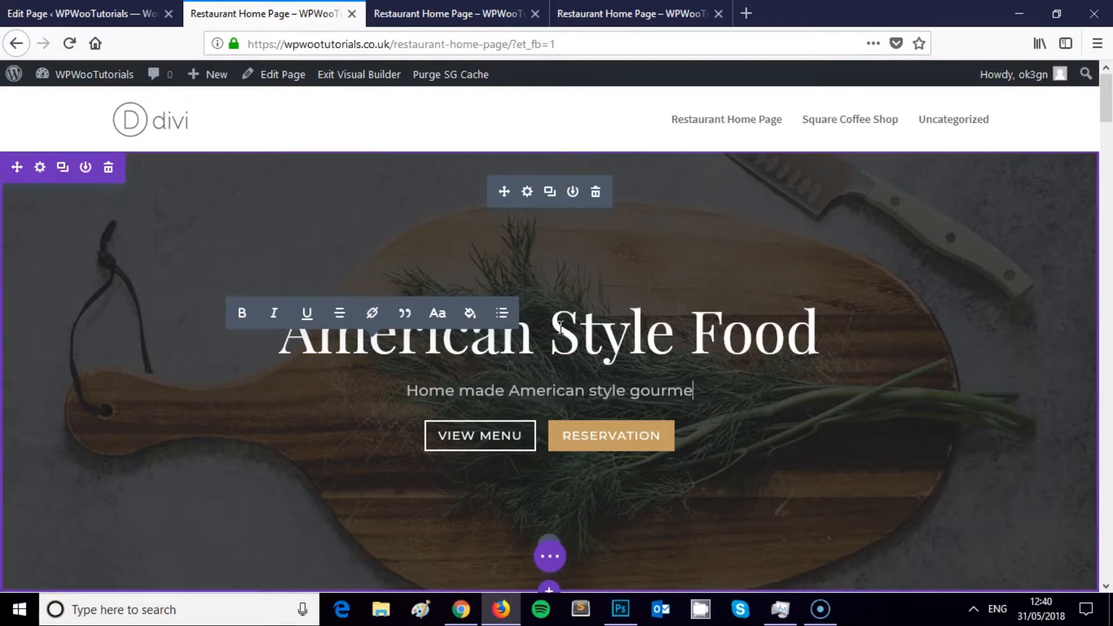
pyautogui.write('t food, fresh from o')
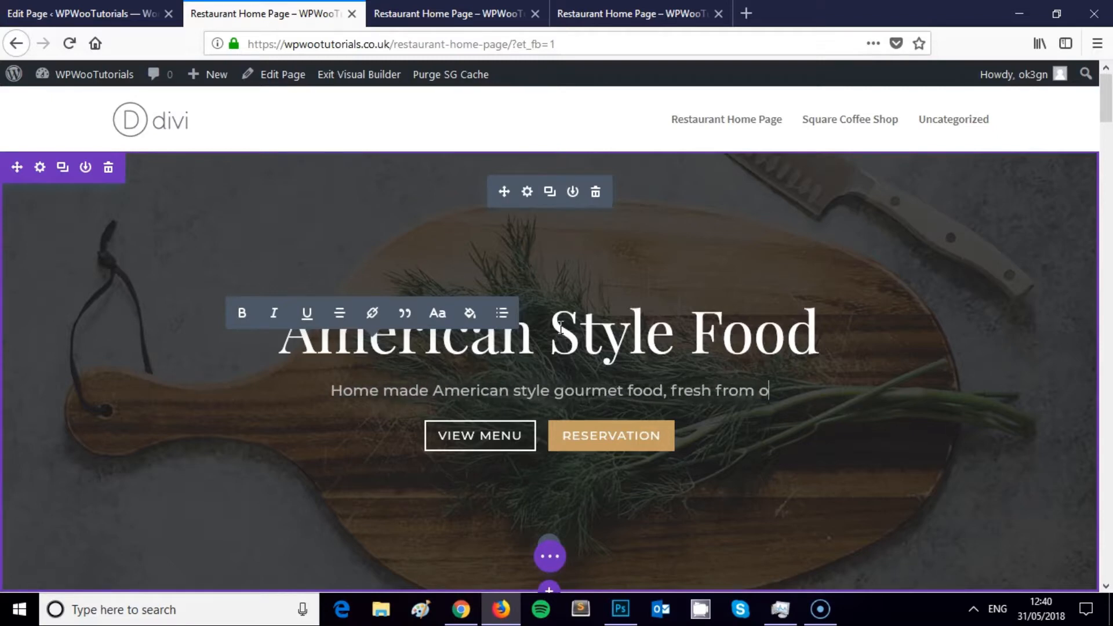
pyautogui.write('ur kitchen,')
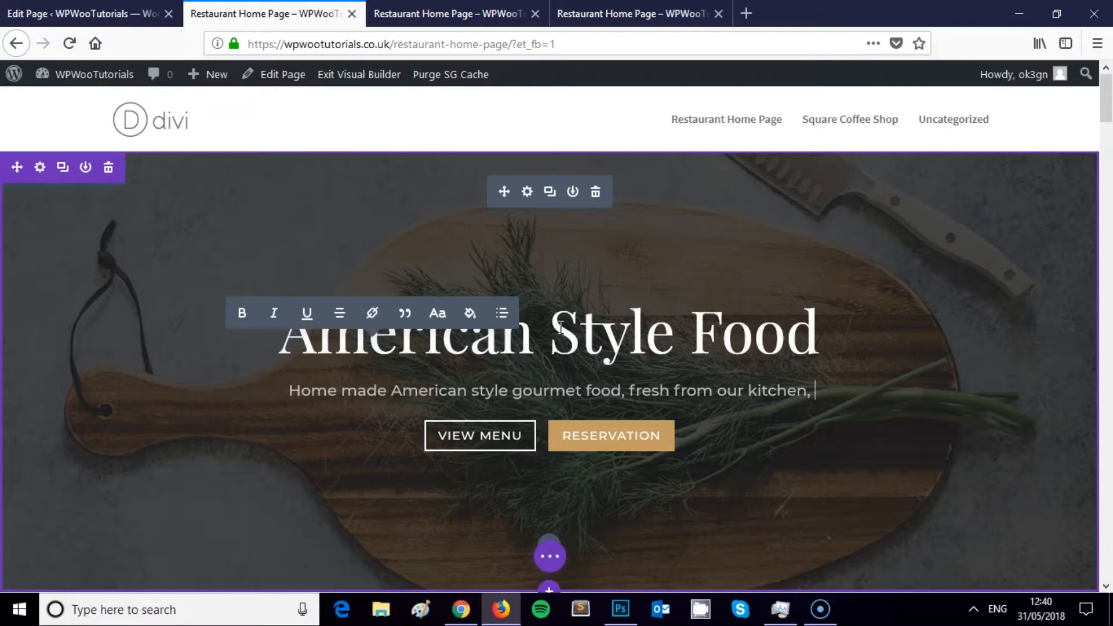
pyautogui.write('The first of its kind in Norwich.')
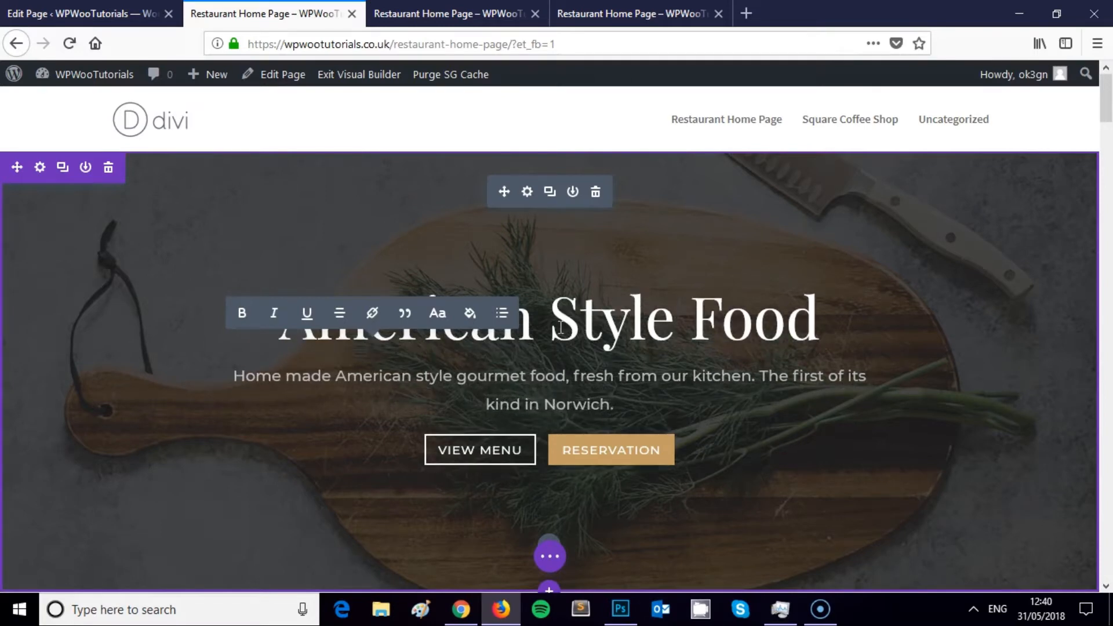
pyautogui.click(822, 404)
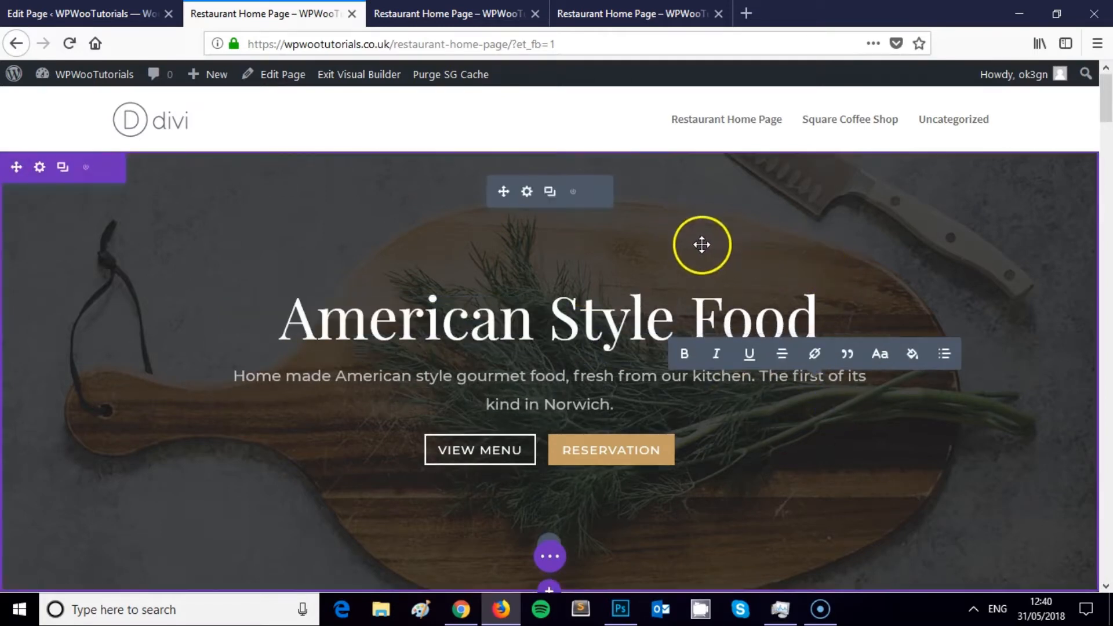
pyautogui.click(808, 495)
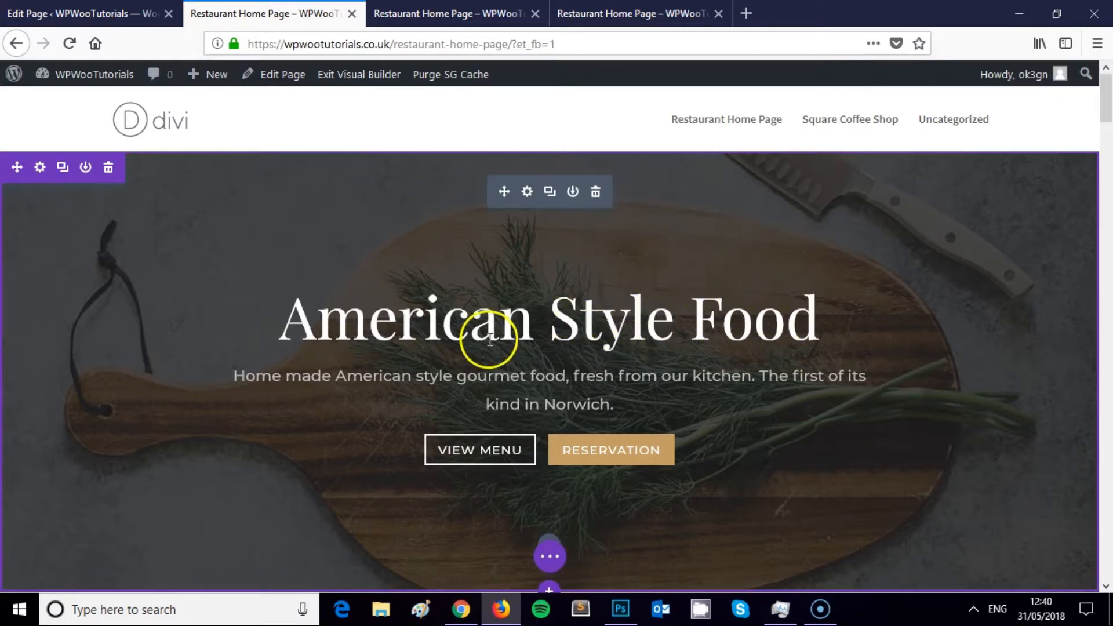
# Review the edited header section together with the sections below it on the home page.
pyautogui.scroll(-1, 507, 342)
pyautogui.scroll(-4, 508, 342)
pyautogui.scroll(5, 504, 360)
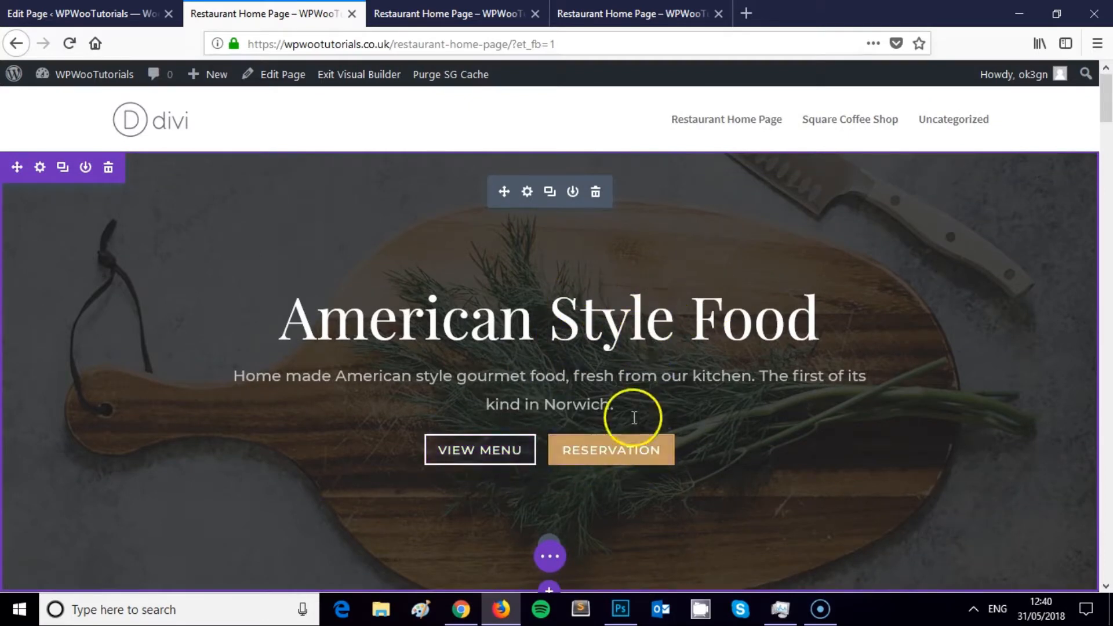
pyautogui.scroll(-3, 627, 308)
pyautogui.scroll(3, 628, 315)
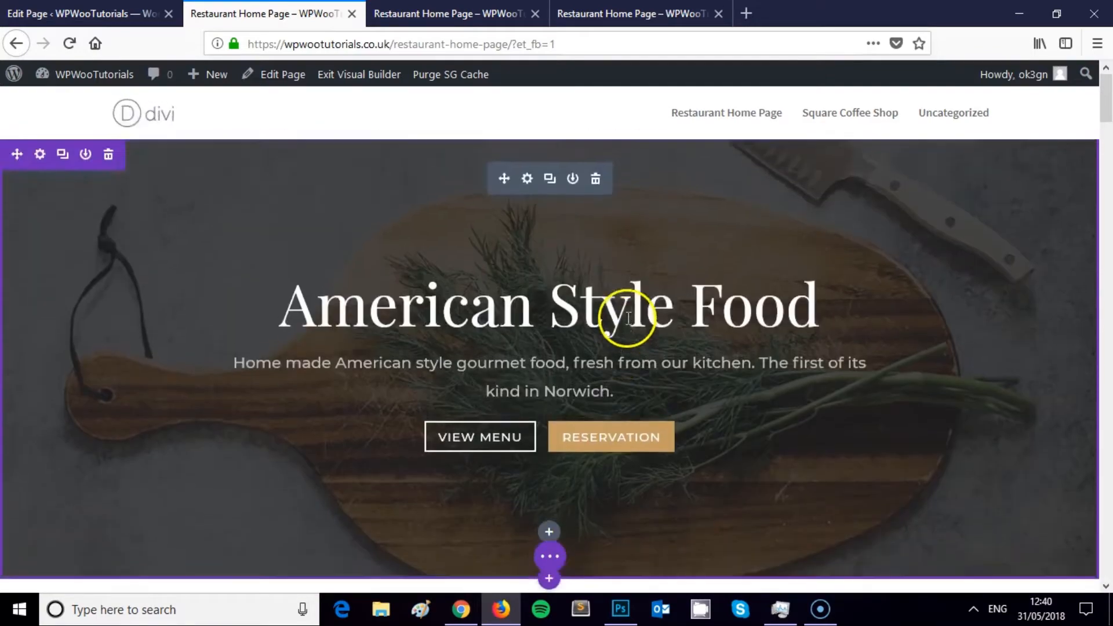
pyautogui.scroll(-15, 628, 319)
pyautogui.moveTo(1108, 227); pyautogui.dragTo(1108, 99)
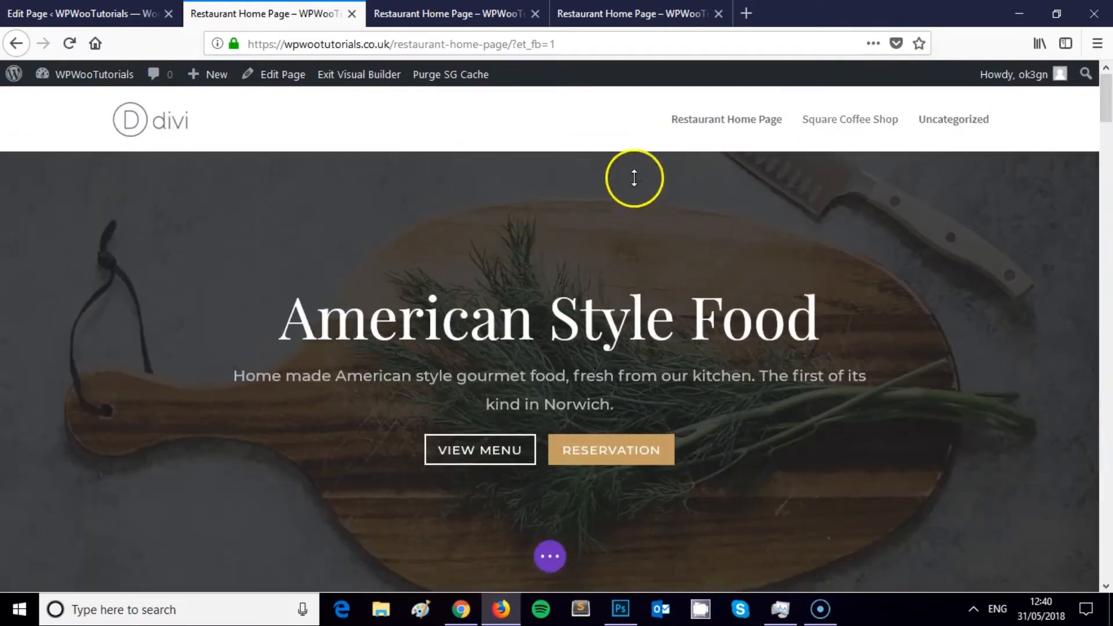
pyautogui.scroll(-2, 539, 224)
pyautogui.scroll(2, 539, 223)
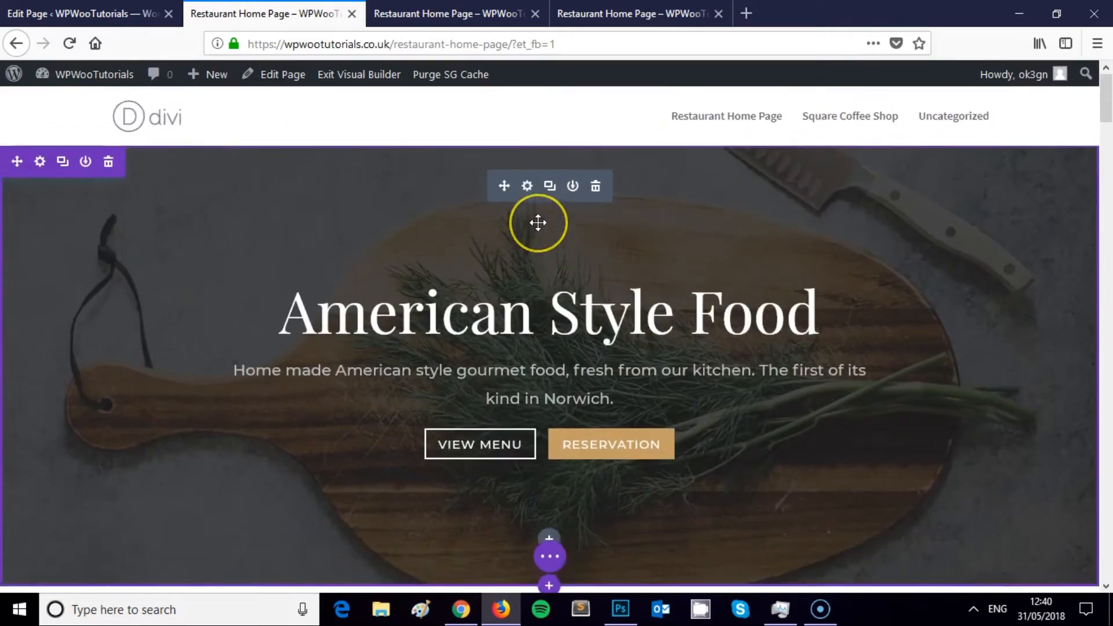
pyautogui.click(540, 231)
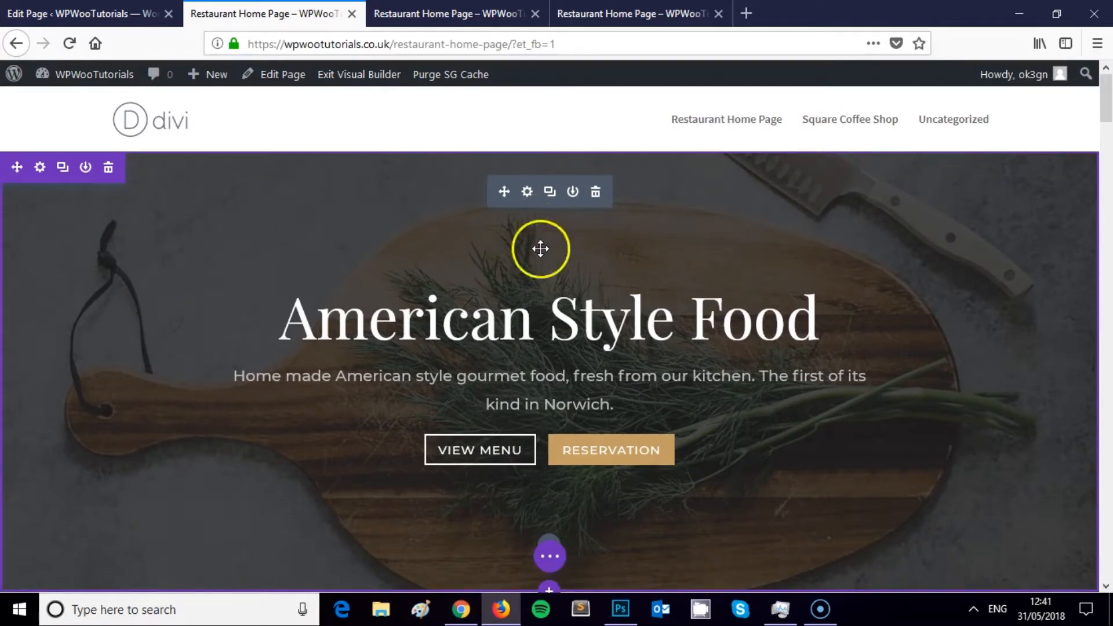
pyautogui.scroll(-6, 541, 249)
pyautogui.scroll(4, 540, 276)
pyautogui.scroll(3, 537, 273)
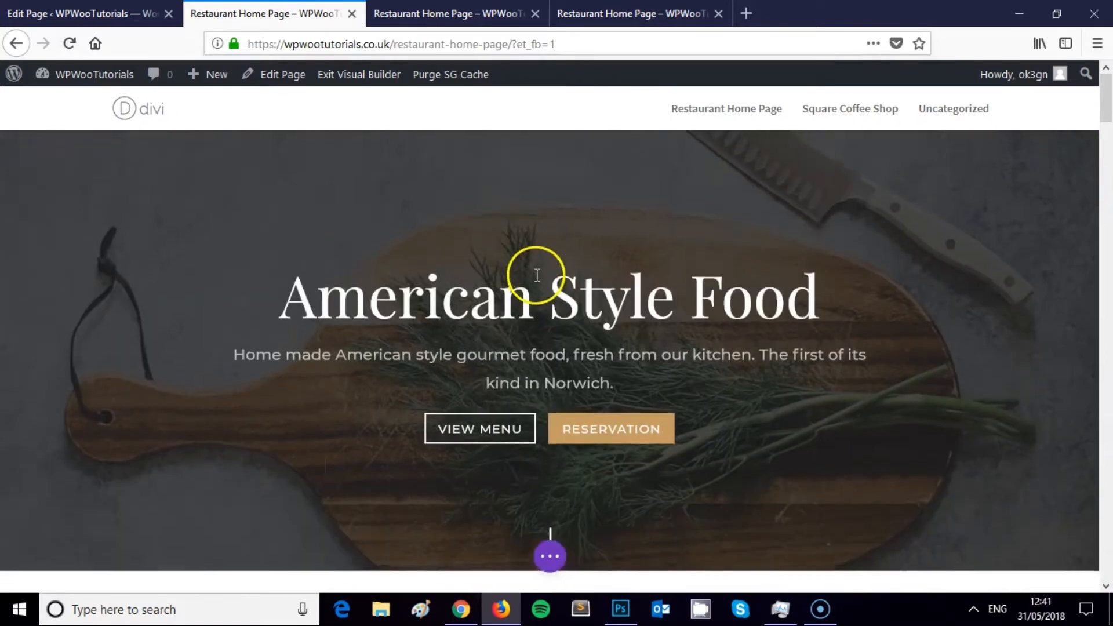
pyautogui.moveTo(569, 373)
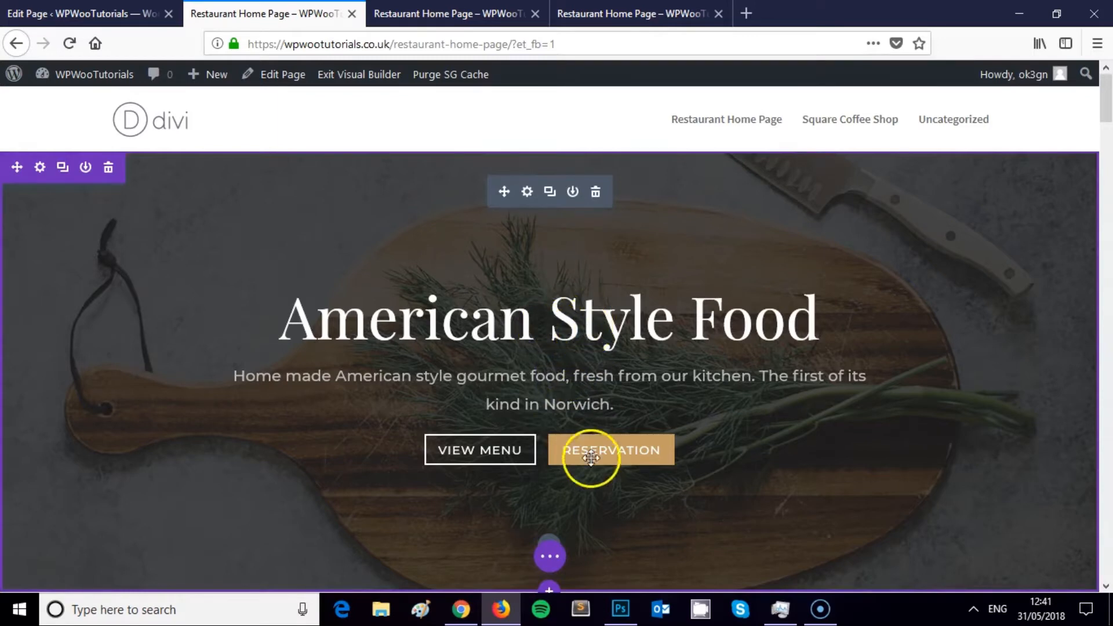
# Switch to Chrome and open google.com in a separate tab.
pyautogui.click(458, 14)
pyautogui.click(307, 13)
pyautogui.click(461, 609)
pyautogui.click(174, 11)
pyautogui.write('google.com')
pyautogui.press('Return')
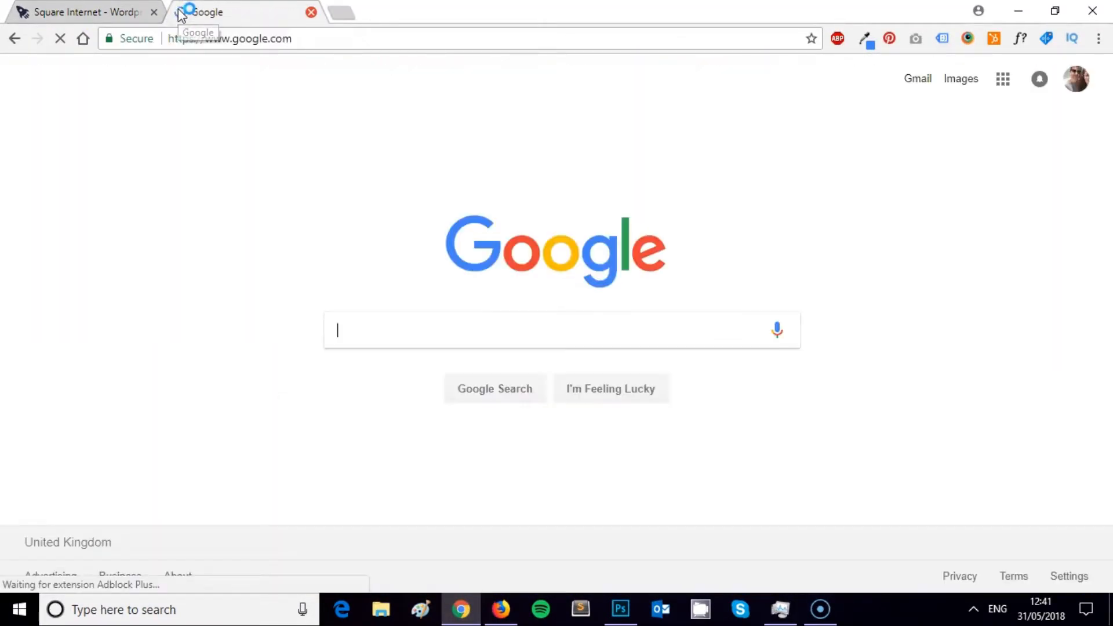
# Search Google for "american food red" as inspiration for the restaurant's colour.
pyautogui.write('american ')
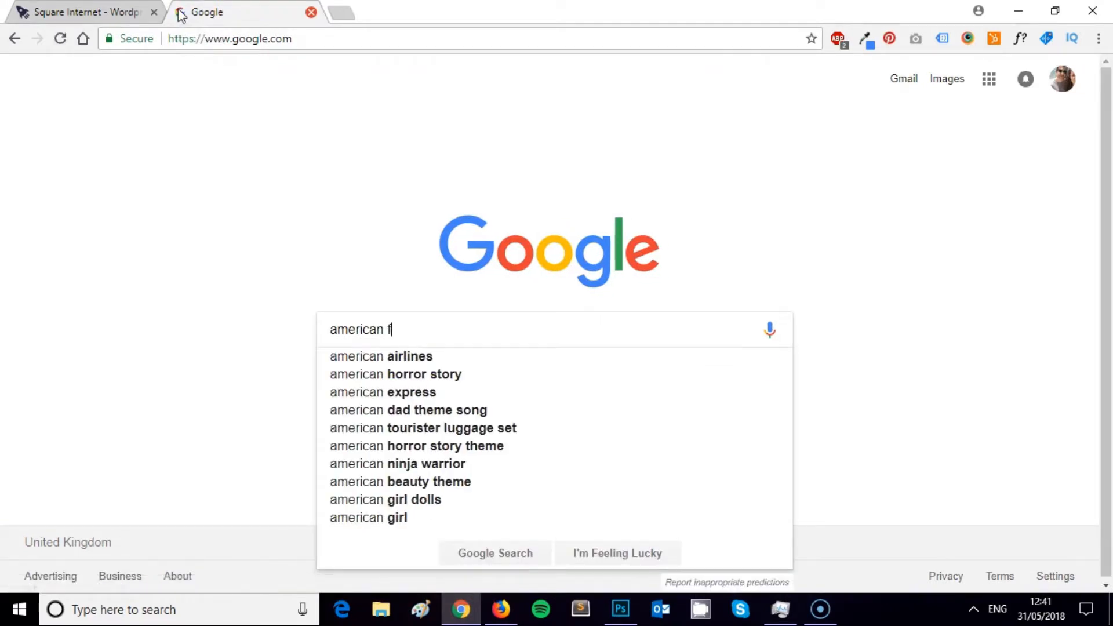
pyautogui.write('food red')
pyautogui.press('Return')
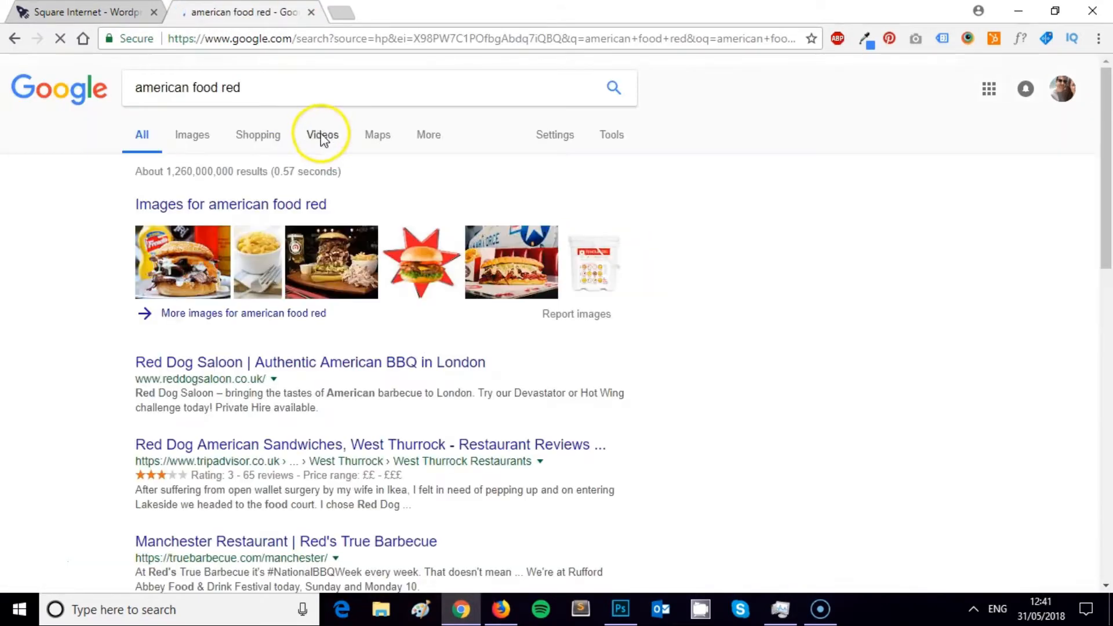
pyautogui.click(243, 88)
pyautogui.click(870, 285)
# Search Google for "frankie and bennys" and show the image results.
pyautogui.tripleClick(225, 103)
pyautogui.write('frankeie and bennys')
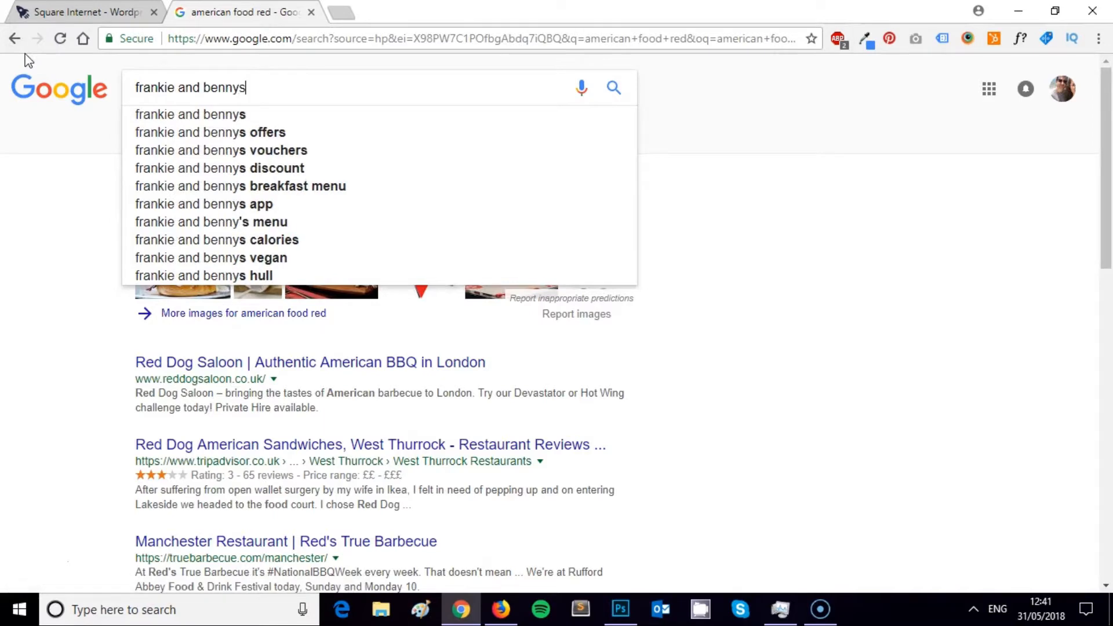
pyautogui.press('Return')
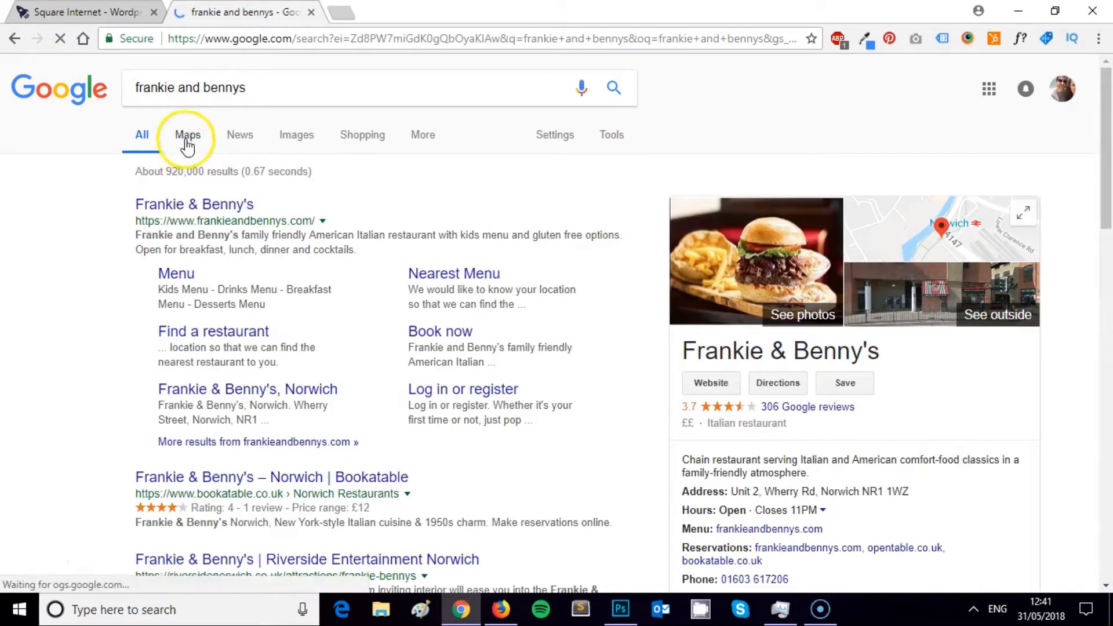
pyautogui.click(297, 135)
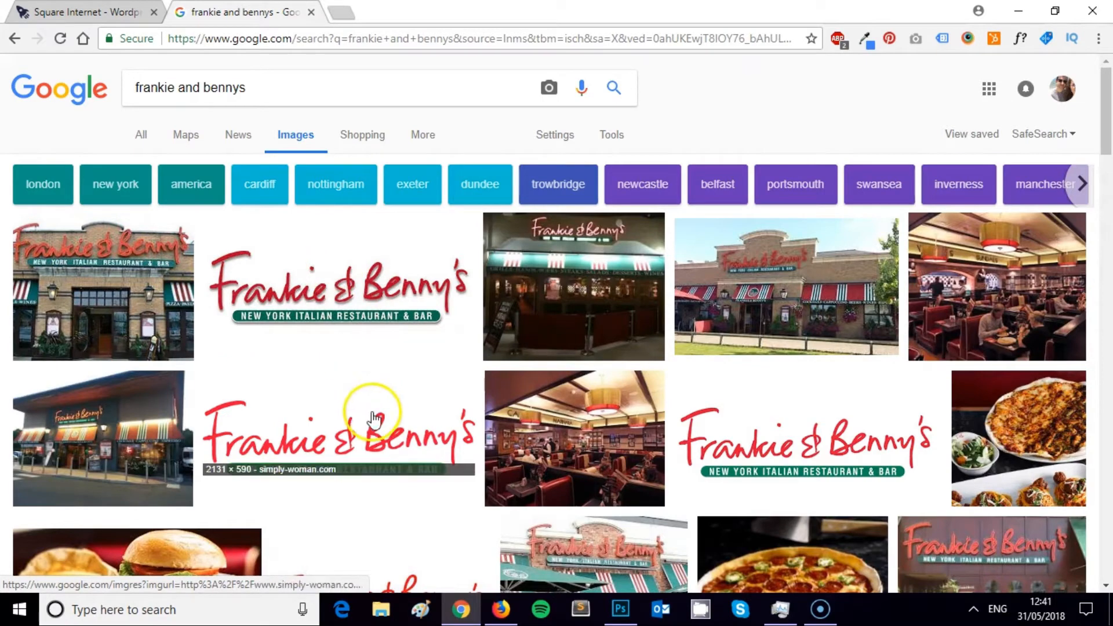
# Search Google Images for "red color" and look through the red swatches.
pyautogui.click(249, 84)
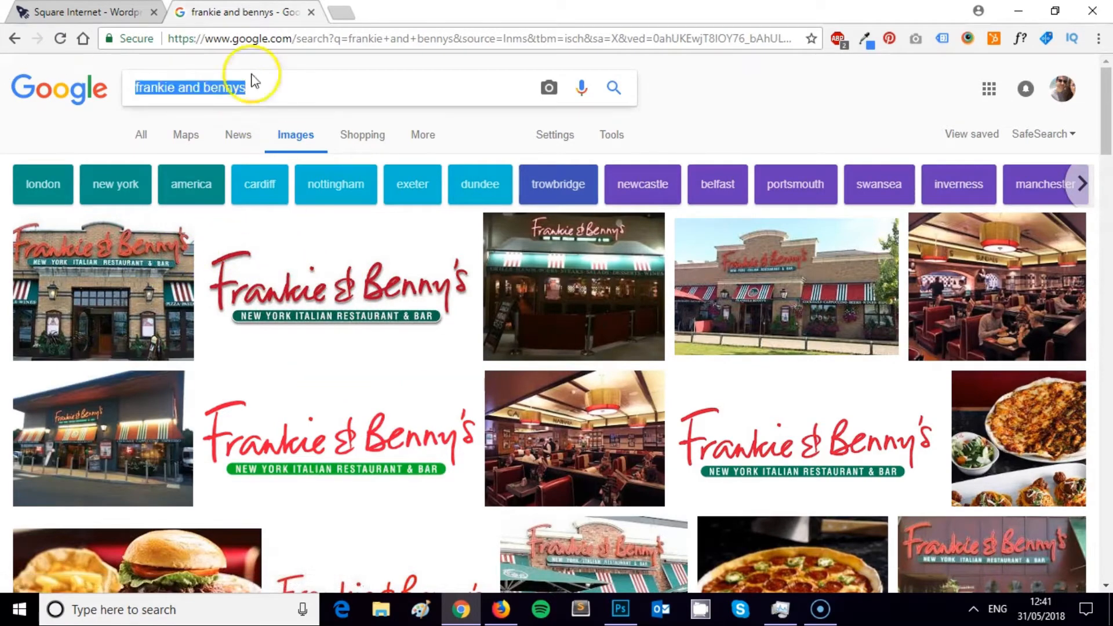
pyautogui.write('red color')
pyautogui.press('Return')
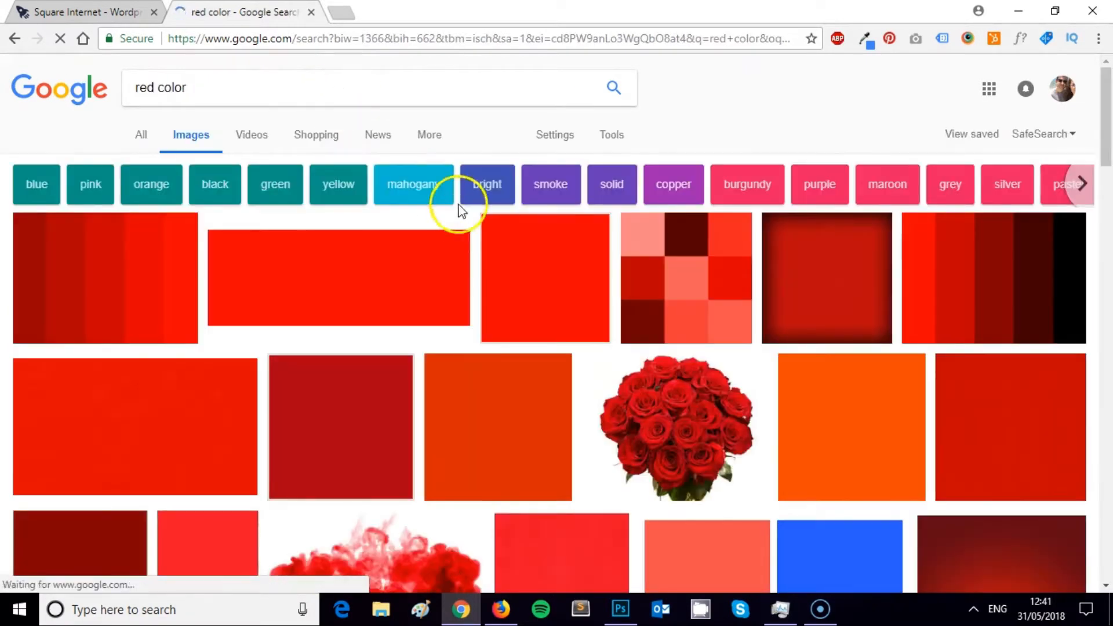
pyautogui.scroll(-1, 464, 331)
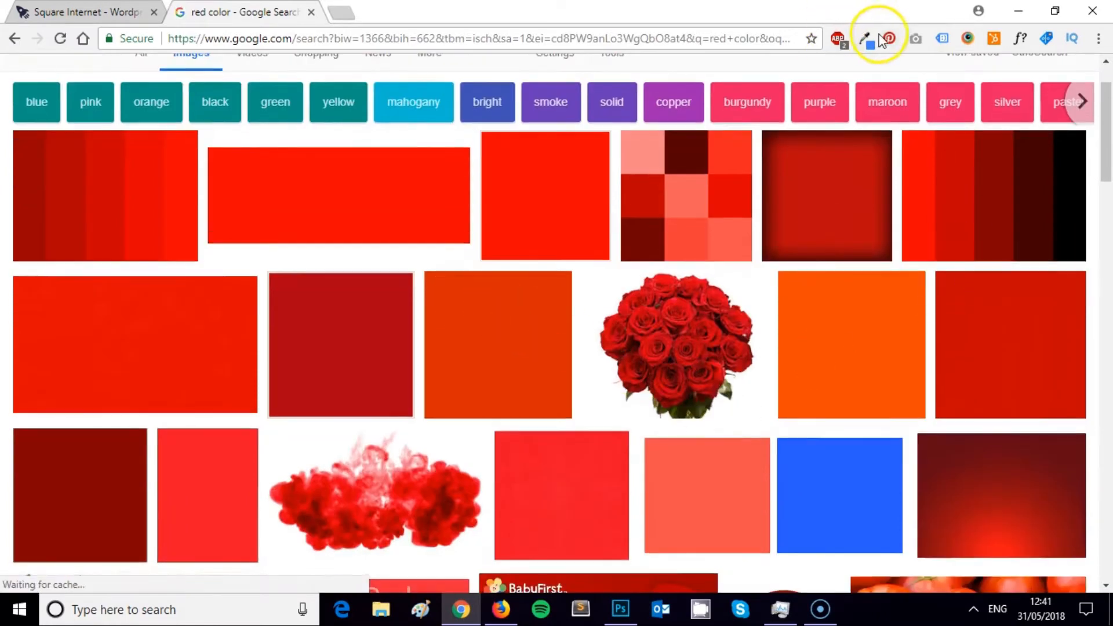
# Sample the plain red swatch beside the orange one with the Eye Dropper extension and copy its hex code #c40401.
pyautogui.click(864, 38)
pyautogui.click(577, 111)
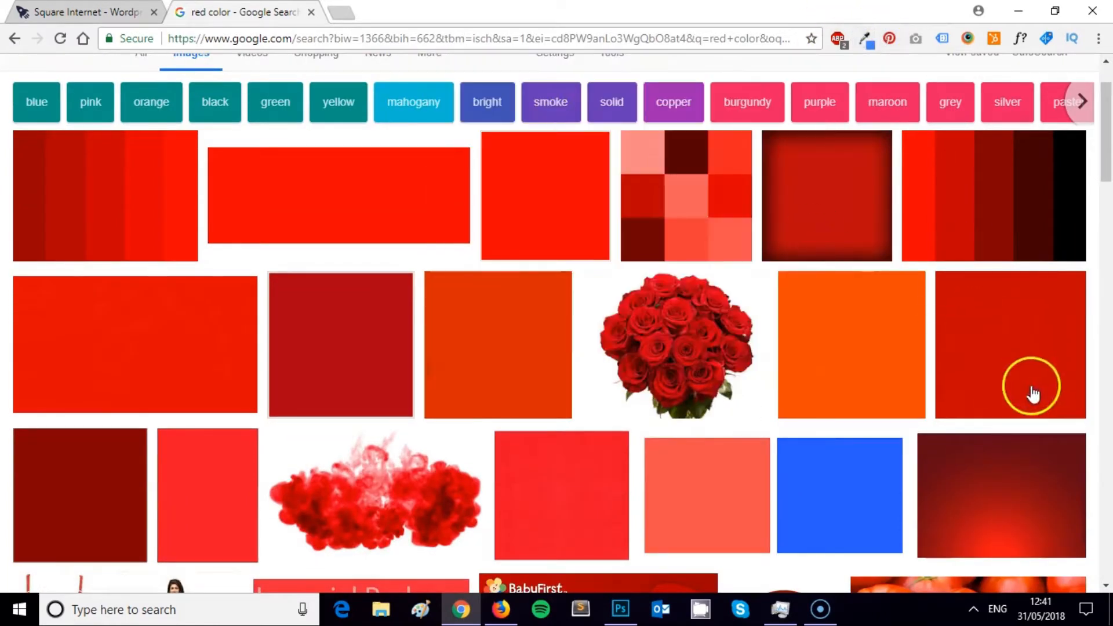
pyautogui.click(981, 384)
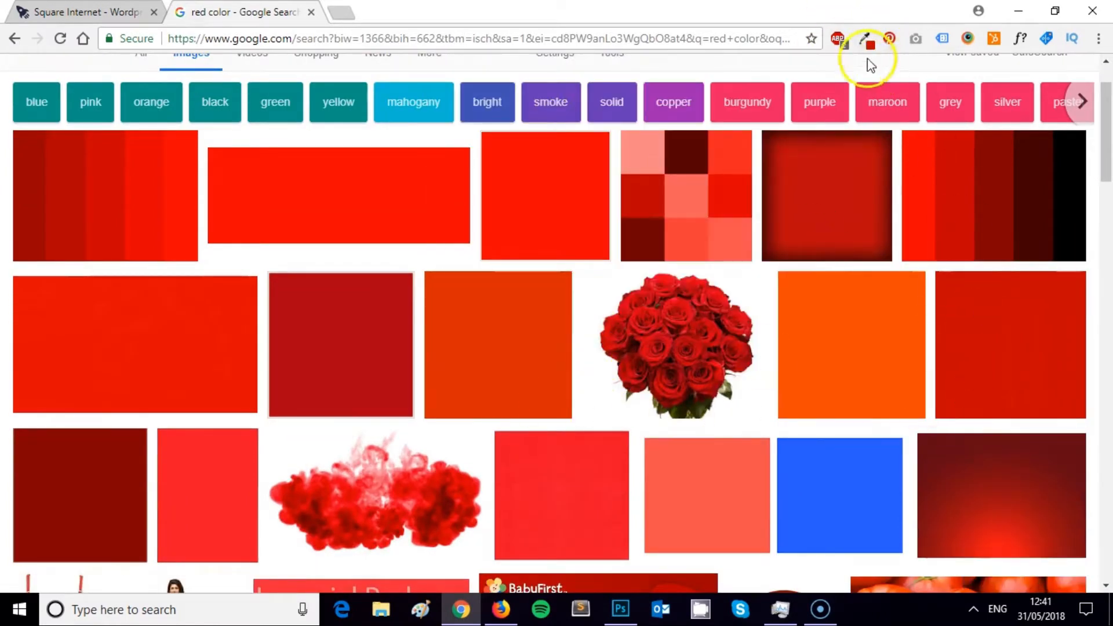
pyautogui.click(867, 44)
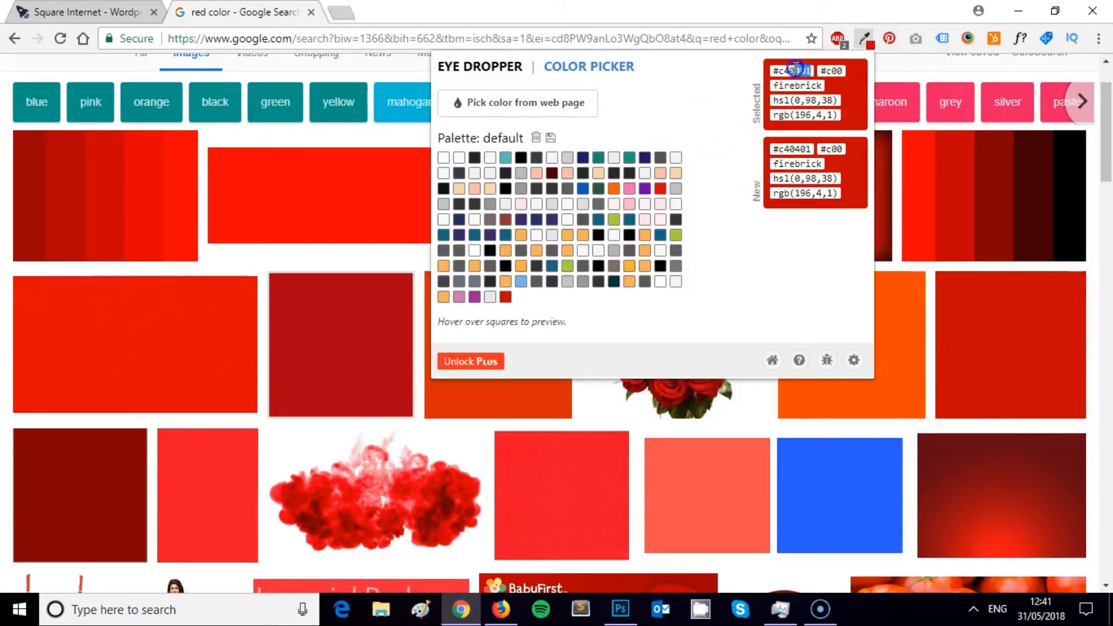
# Switch to Firefox and open the settings of the fullwidth header module titled American Style Food.
pyautogui.click(501, 609)
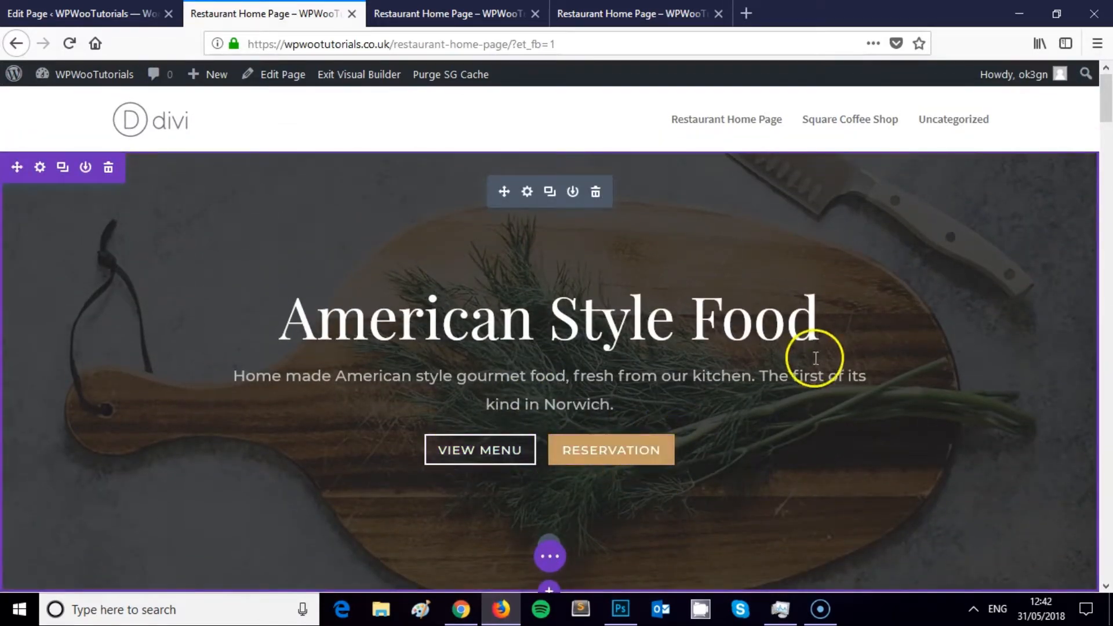
pyautogui.click(527, 193)
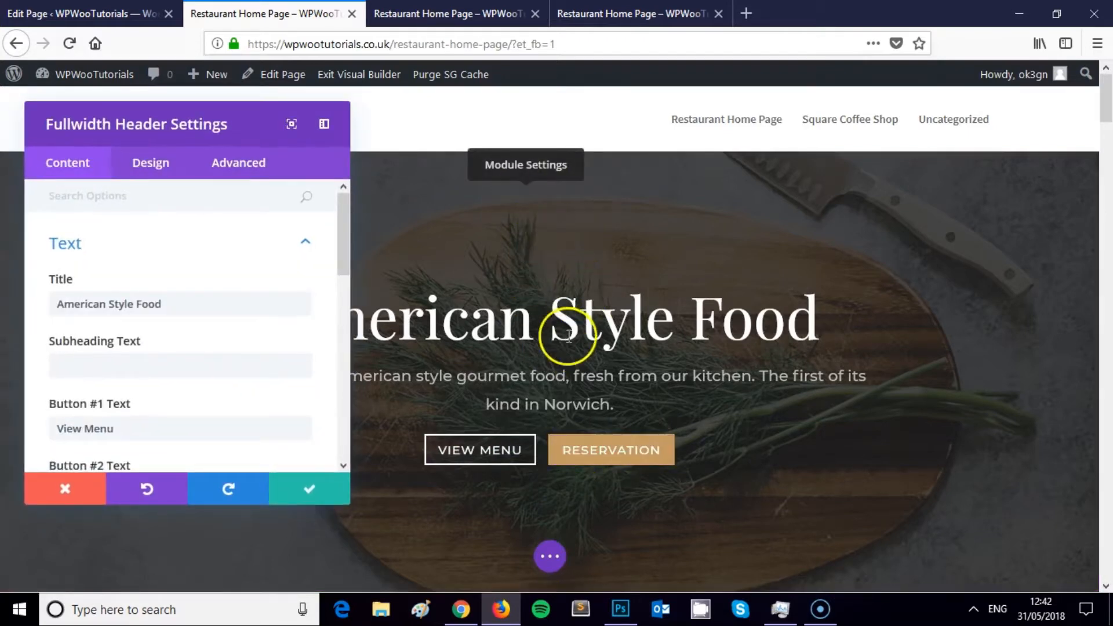
pyautogui.scroll(-2, 195, 255)
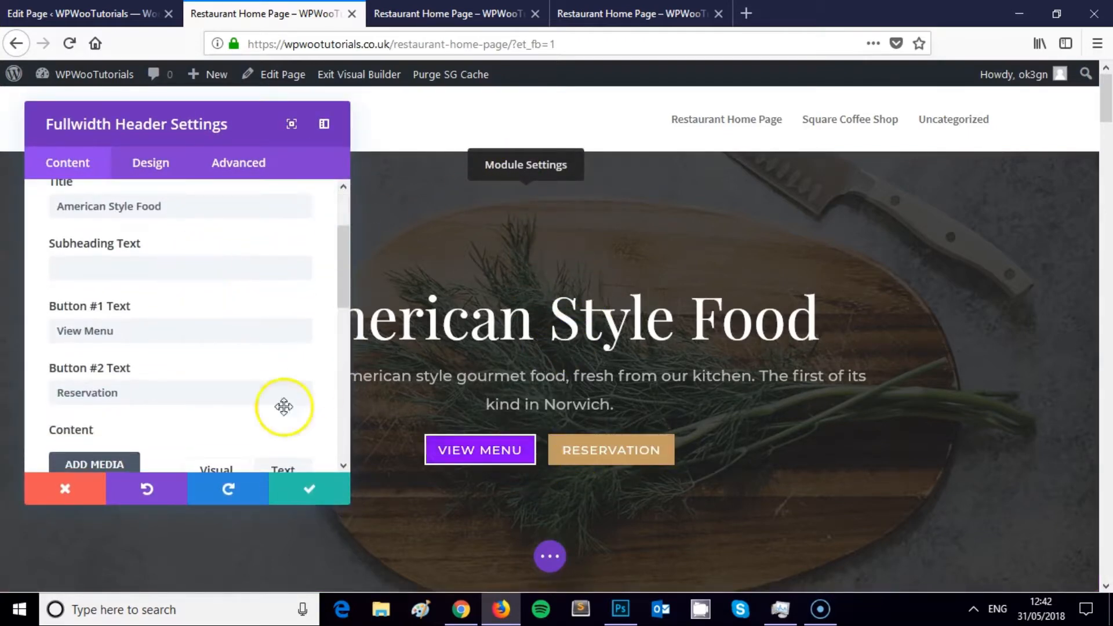
pyautogui.scroll(-1, 189, 323)
pyautogui.scroll(2, 182, 318)
pyautogui.scroll(-3, 134, 308)
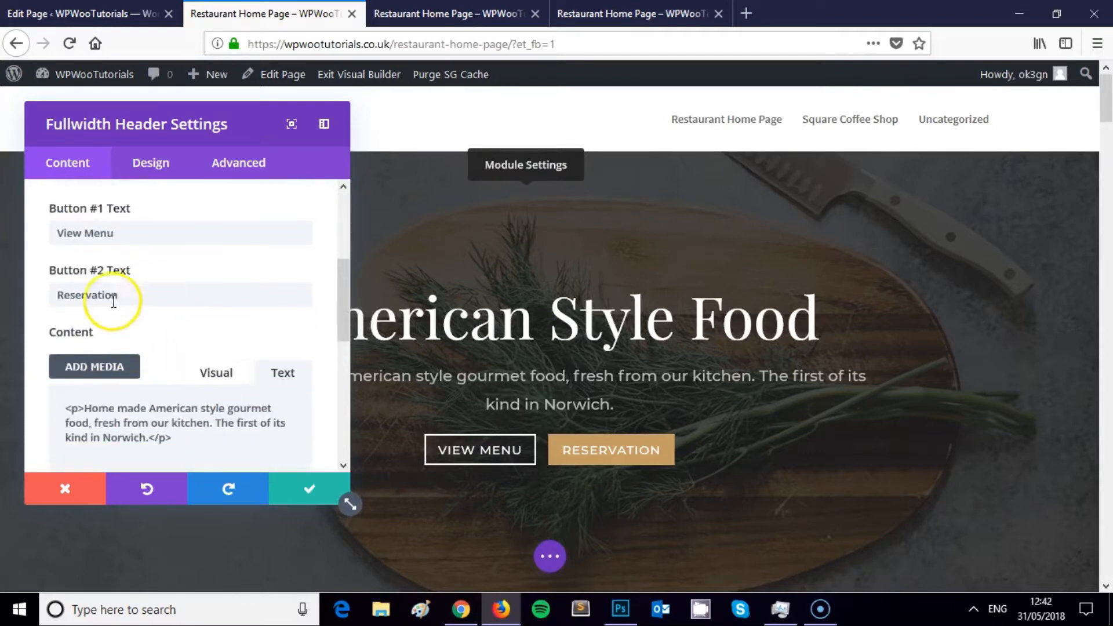
pyautogui.scroll(-3, 273, 347)
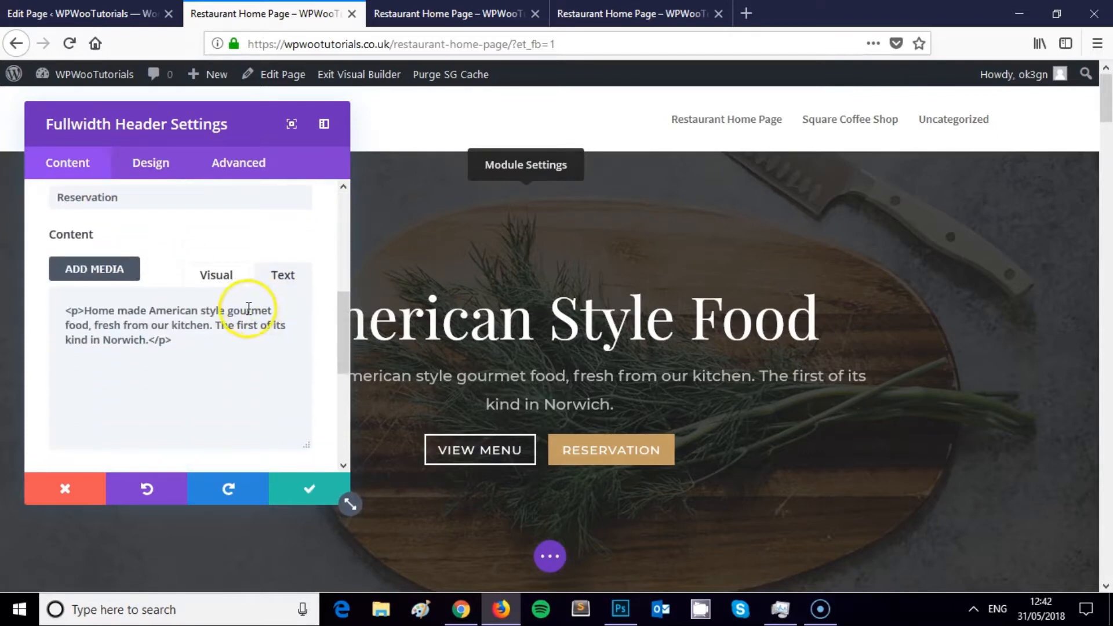
# Set the background colour of the header's Button Two (Reservation) to the copied red #c40401 in its design settings.
pyautogui.click(152, 165)
pyautogui.scroll(-5, 176, 231)
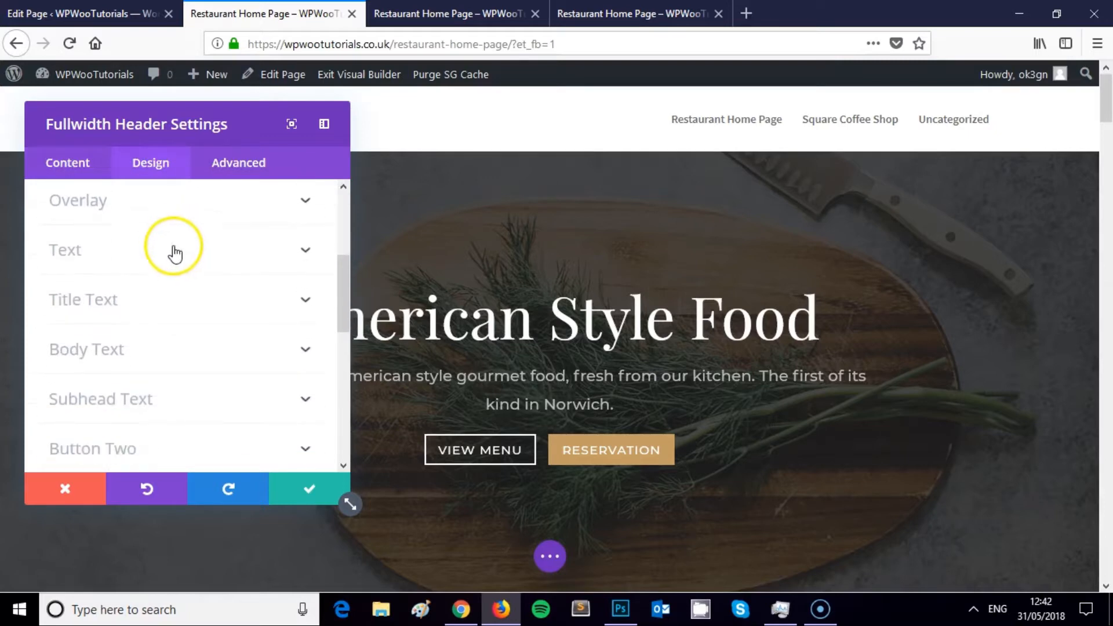
pyautogui.scroll(-2, 164, 302)
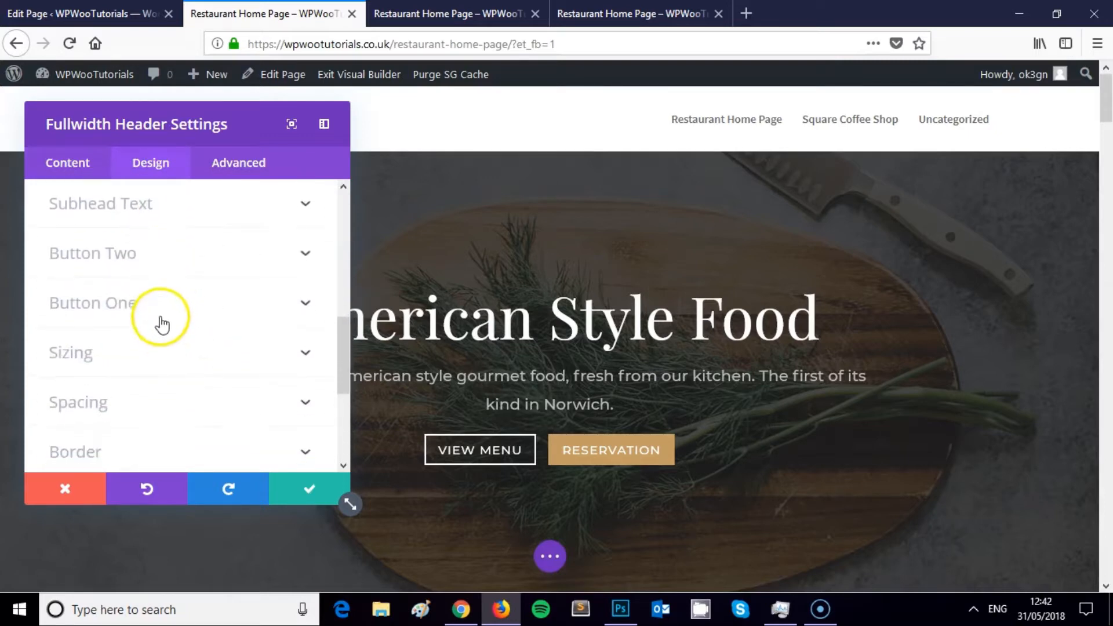
pyautogui.click(150, 254)
pyautogui.scroll(-3, 204, 278)
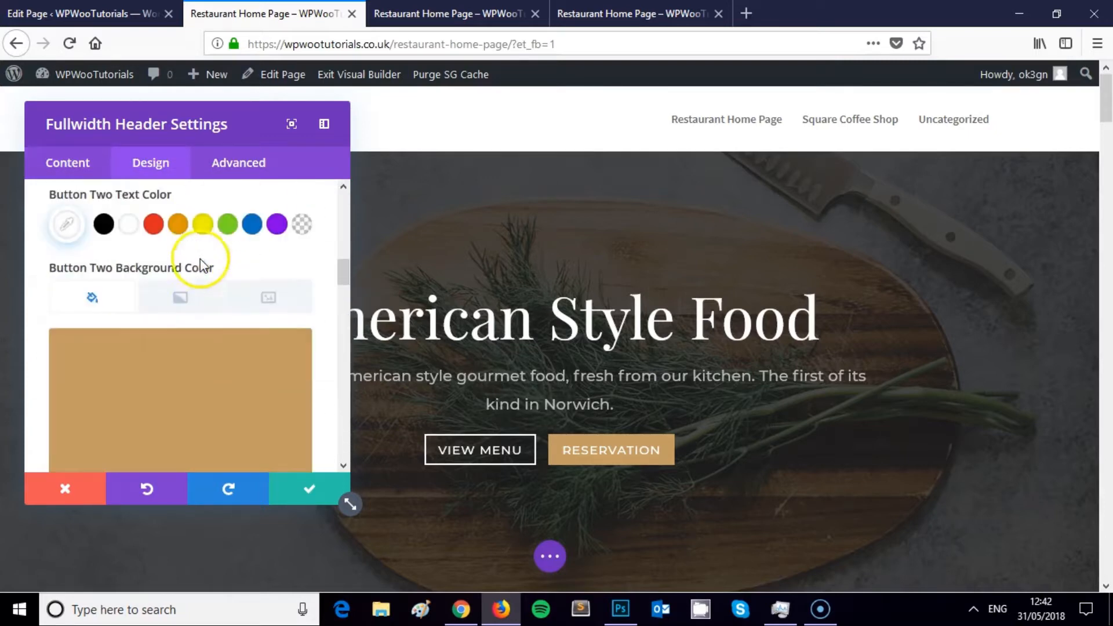
pyautogui.click(168, 367)
pyautogui.hotkey('ctrl', 'v')
pyautogui.press('Return')
pyautogui.scroll(-3, 226, 327)
pyautogui.scroll(2, 169, 273)
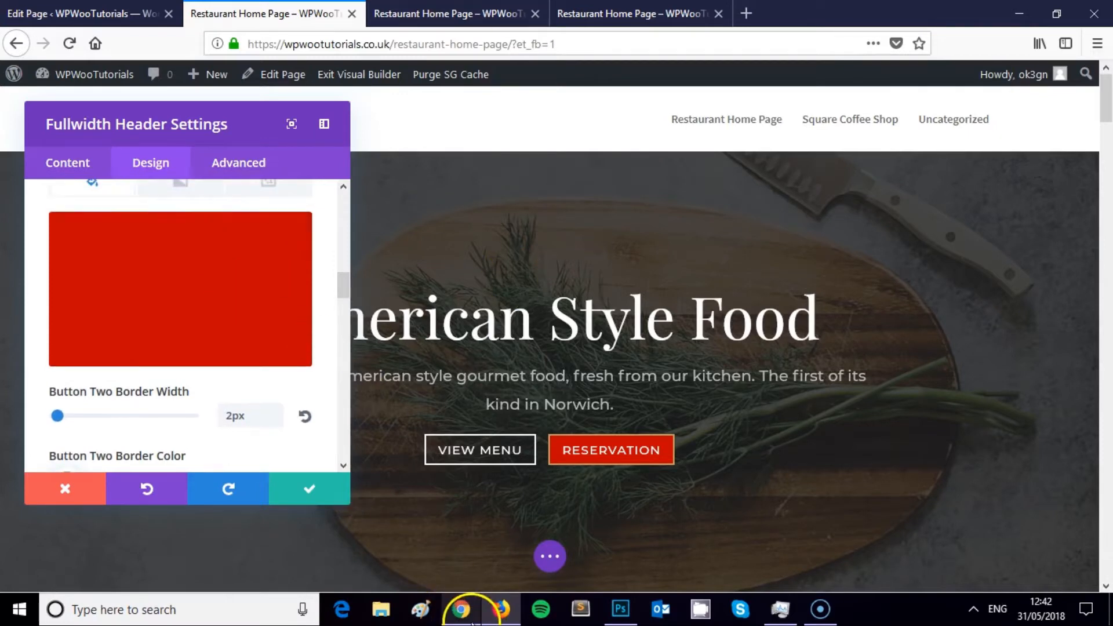
pyautogui.scroll(-3, 208, 296)
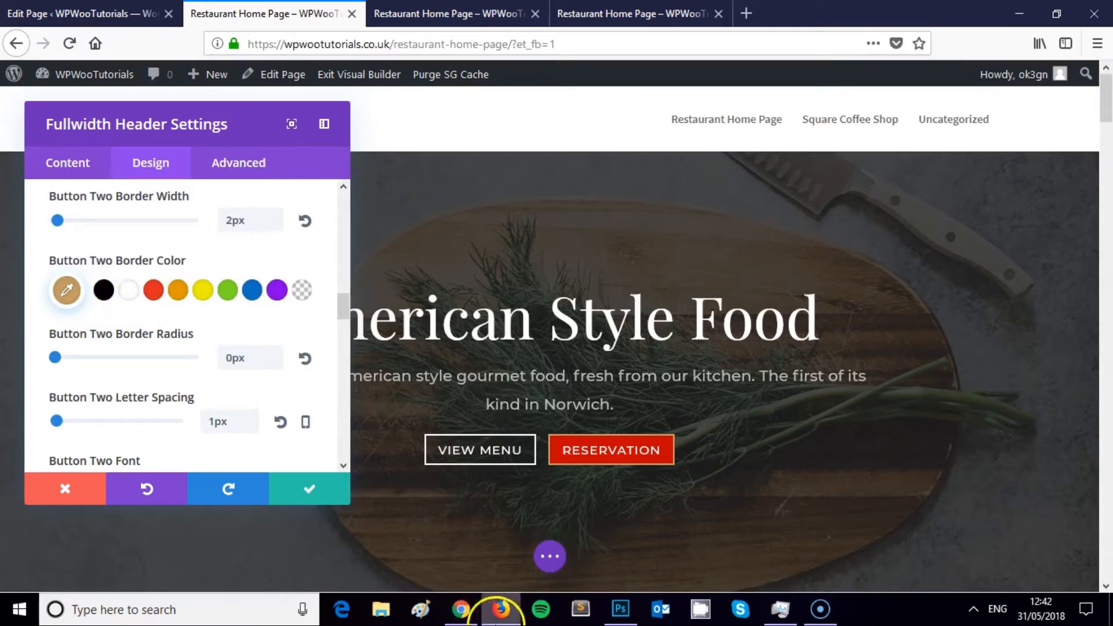
# Switch to Chrome and find Paletton through Google in a separate tab, opening its colour scheme designer.
pyautogui.click(461, 615)
pyautogui.click(342, 13)
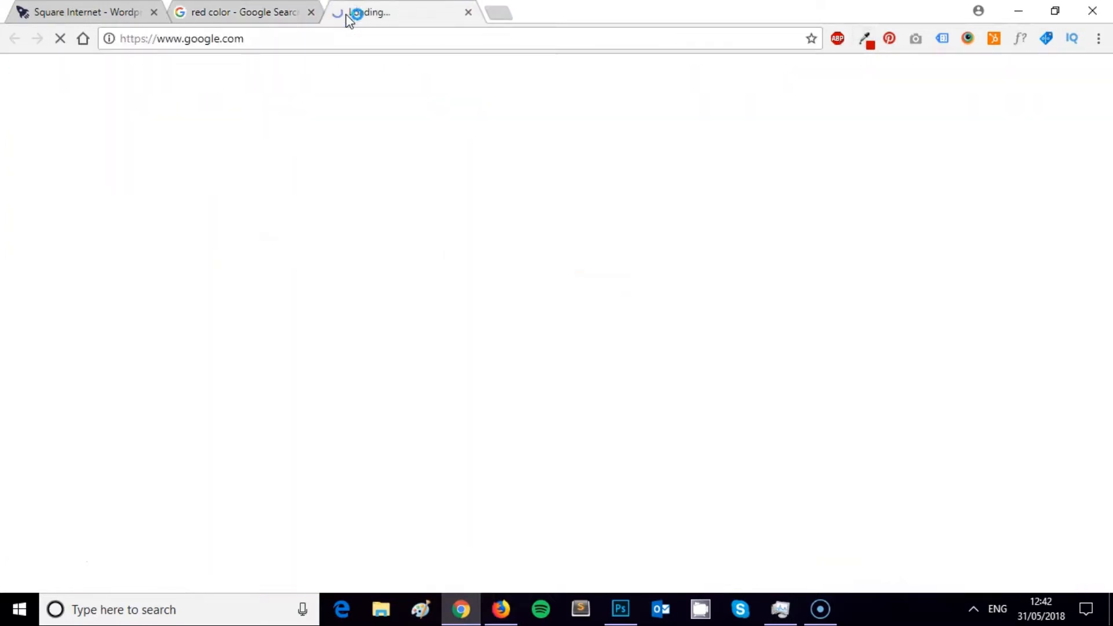
pyautogui.write('pae')
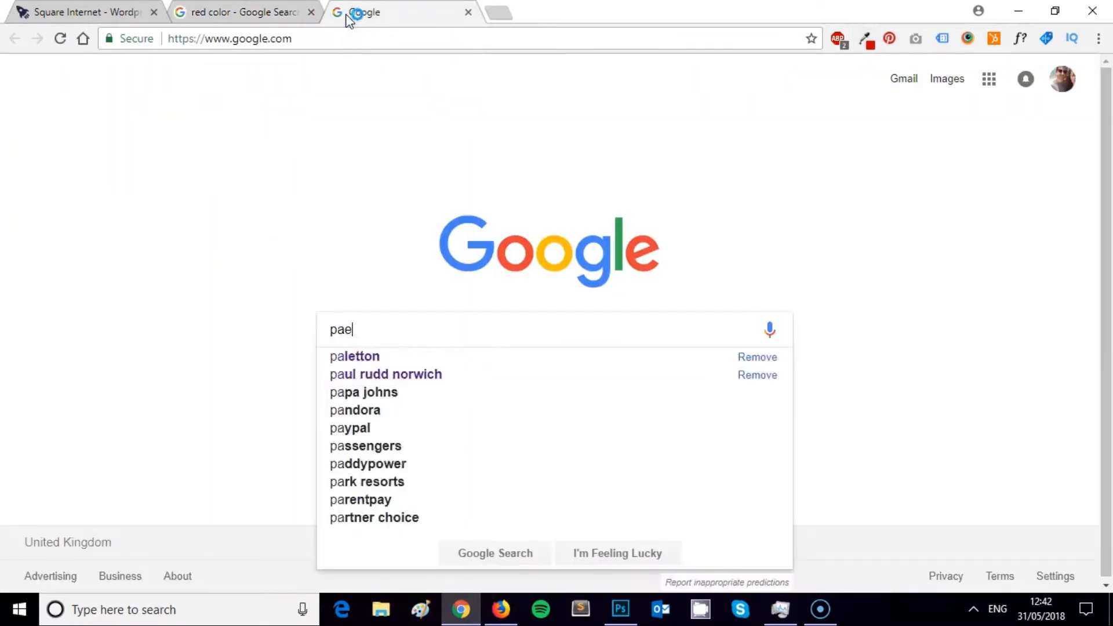
pyautogui.press('BackSpace')
pyautogui.write('letton')
pyautogui.press('Return')
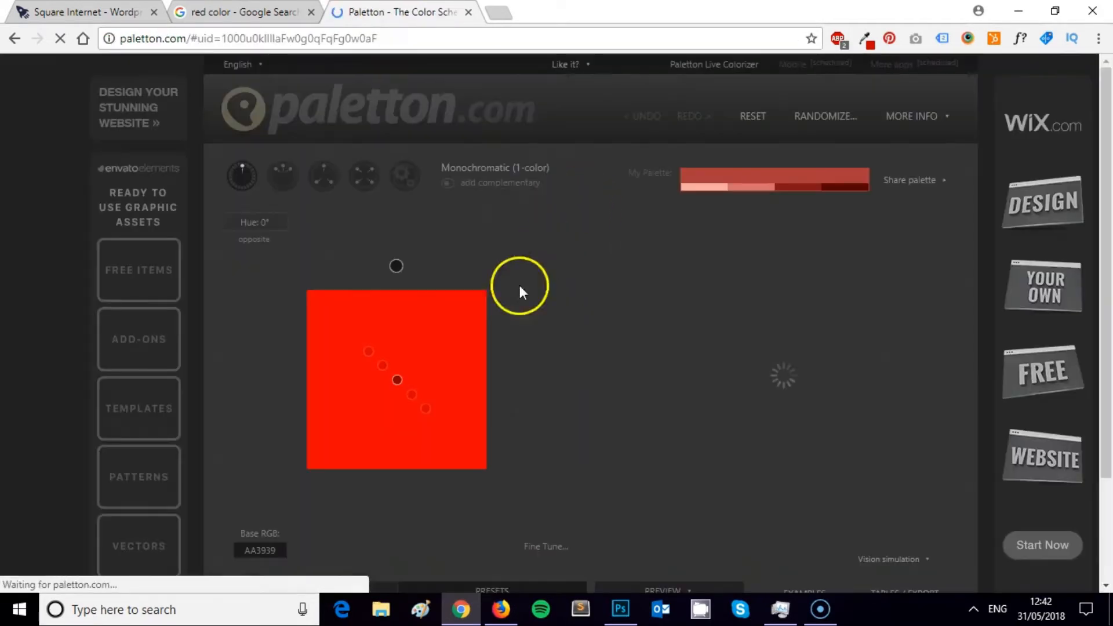
# Set Paletton's base RGB to c40401 and copy the darkest shade's hex code 760300.
pyautogui.click(260, 552)
pyautogui.write('c40401')
pyautogui.press('Return')
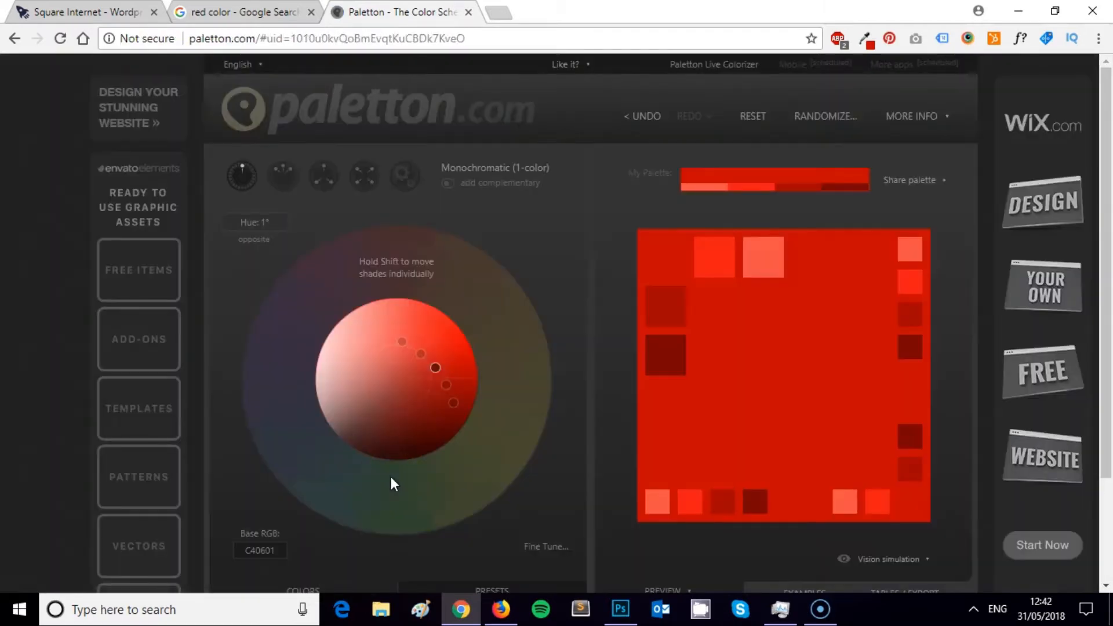
pyautogui.click(757, 504)
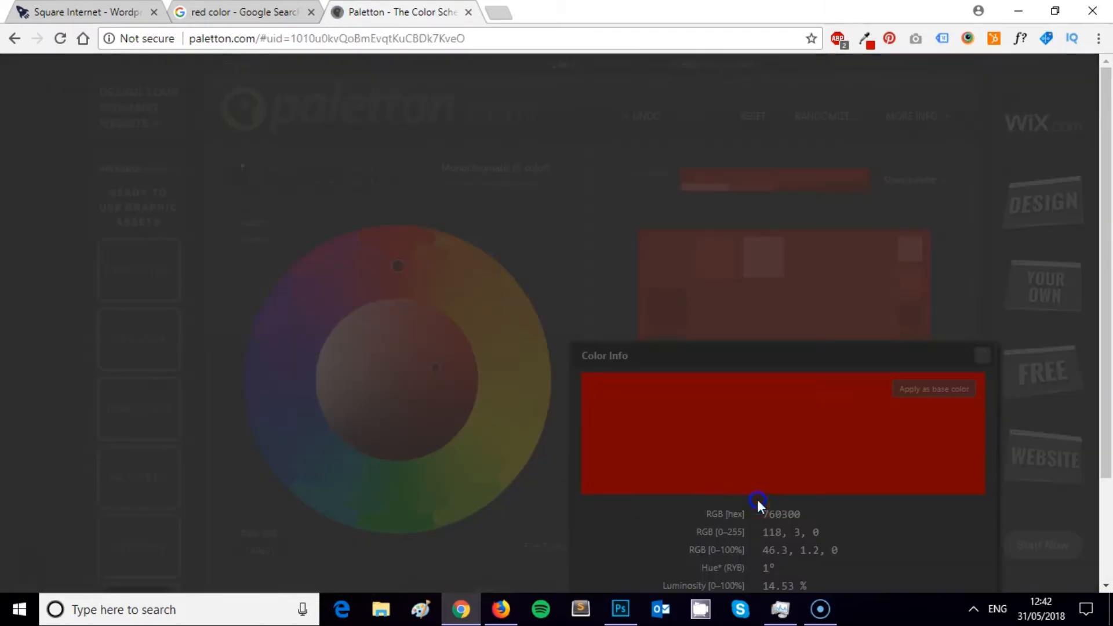
pyautogui.doubleClick(779, 515)
# Return to Firefox and set the Button Two border colour to the dark red #760300.
pyautogui.click(501, 608)
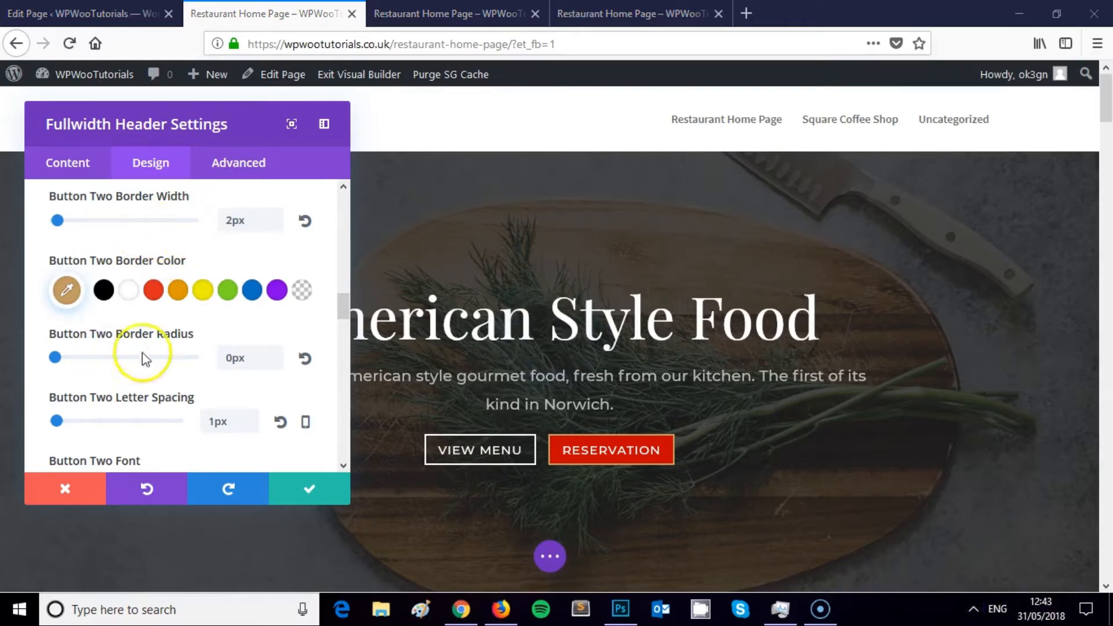
pyautogui.click(67, 290)
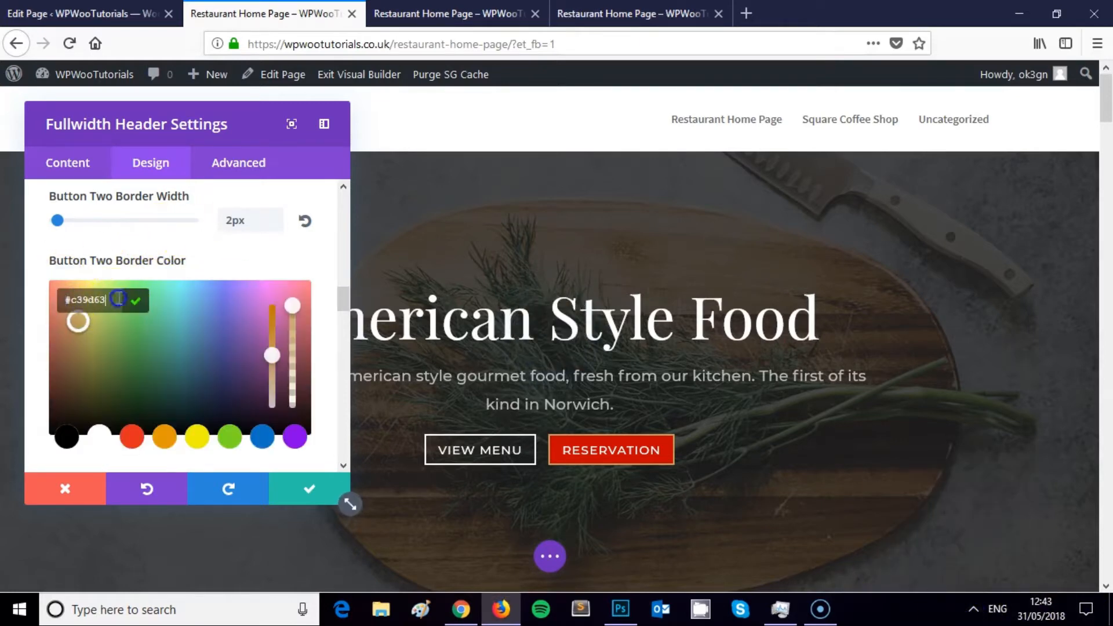
pyautogui.click(9, 268)
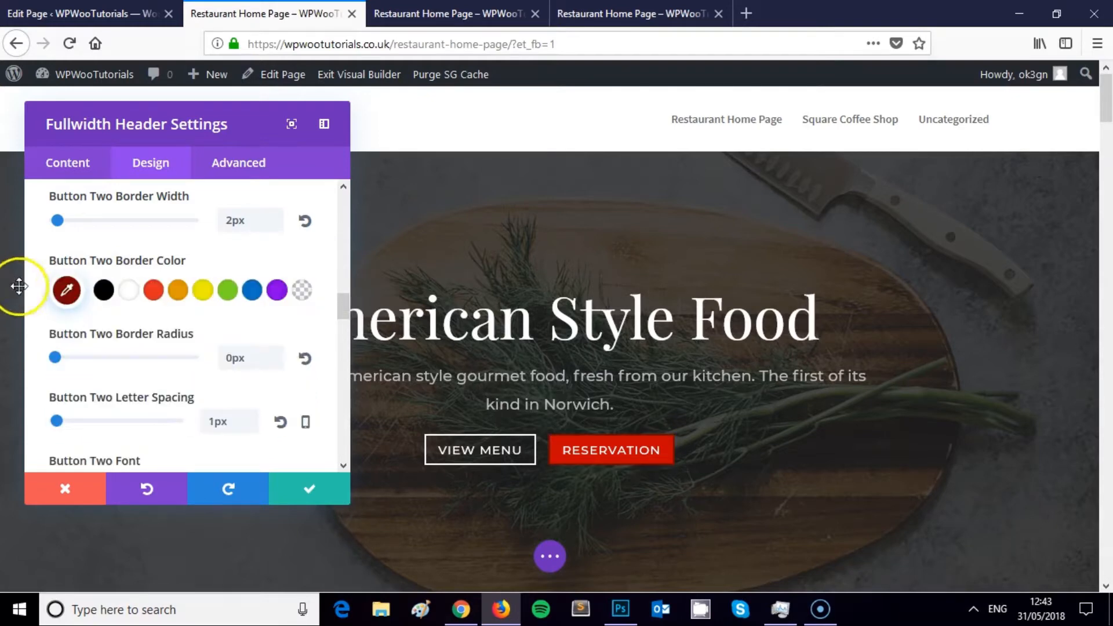
pyautogui.scroll(-5, 240, 327)
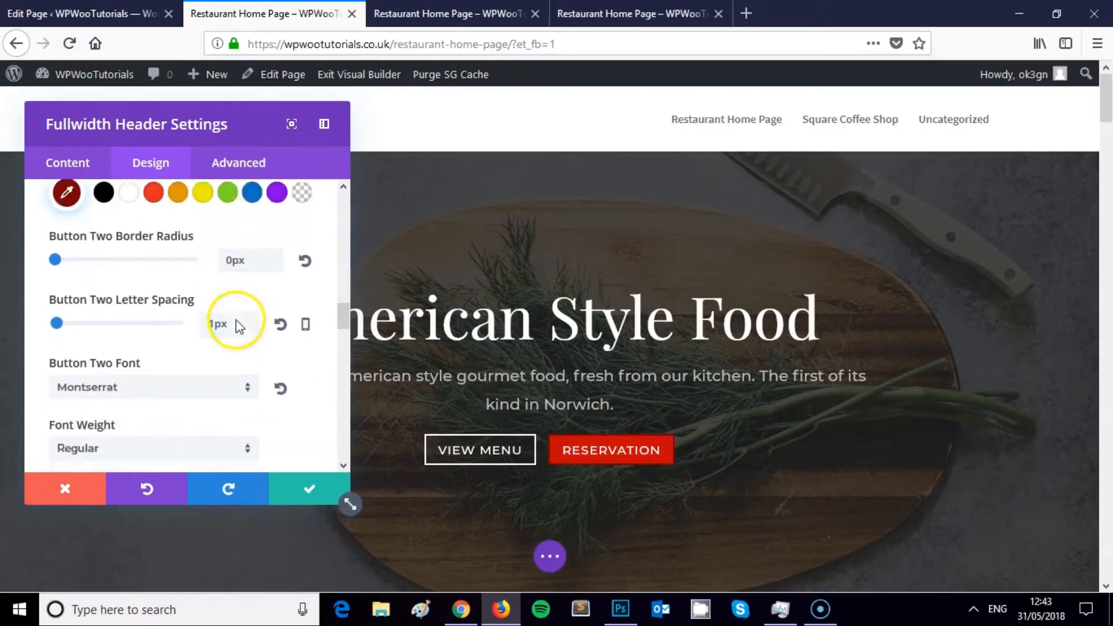
# Return to Paletton in Chrome, close the dark shade's colour info and get the lightest red shade's hex code FA4E49.
pyautogui.click(456, 606)
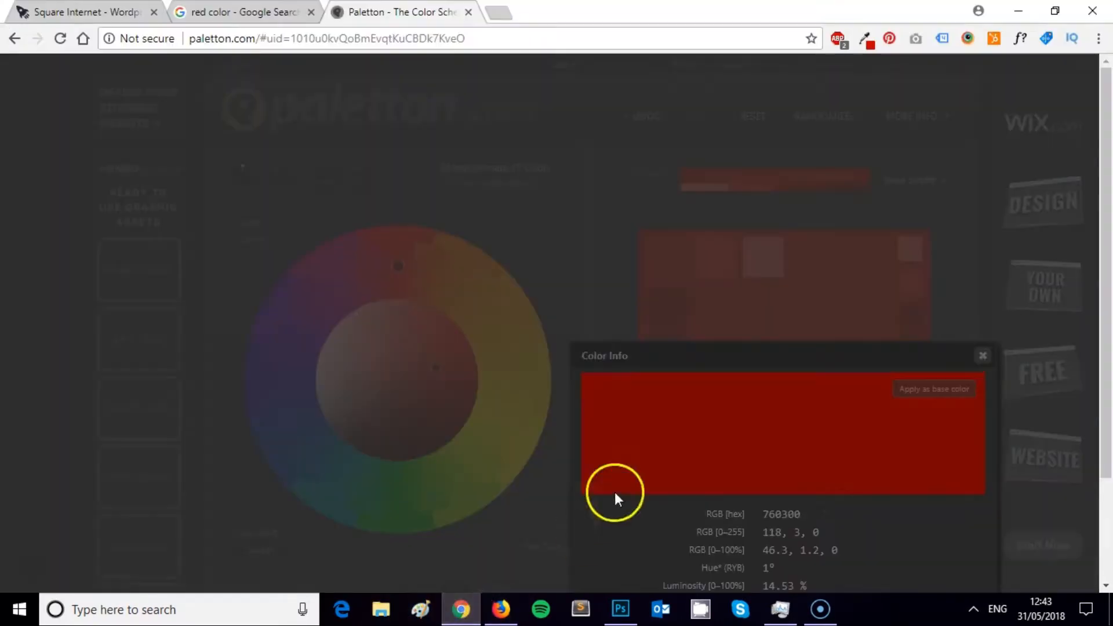
pyautogui.click(983, 356)
pyautogui.click(655, 505)
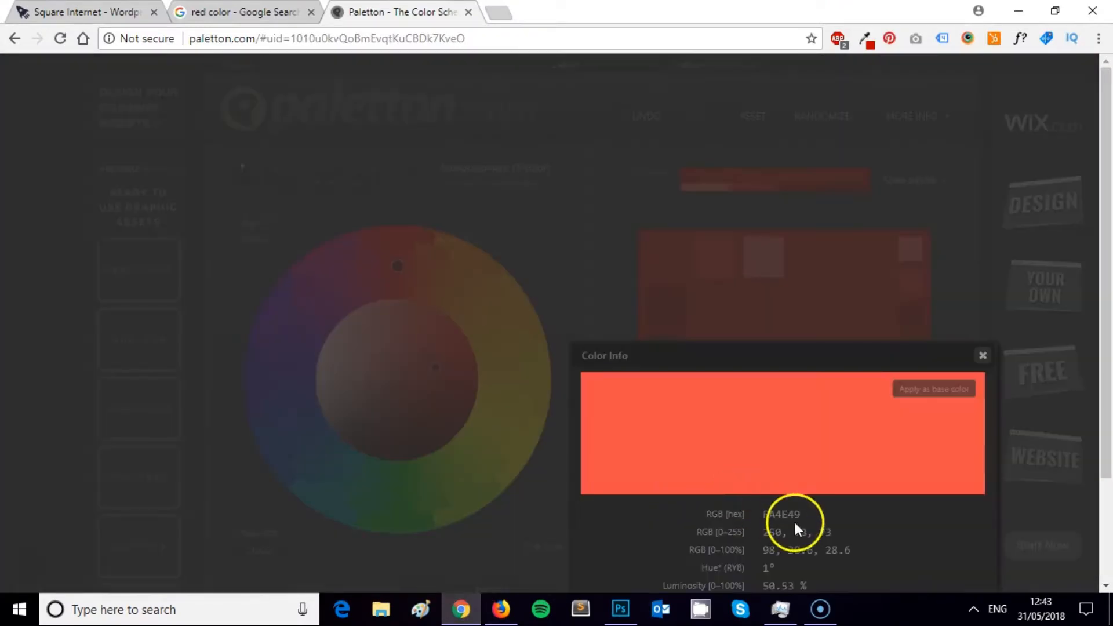
# Switch back to Firefox and set the Button Two hover background colour to the light red FA4E49.
pyautogui.click(503, 607)
pyautogui.scroll(-5, 157, 281)
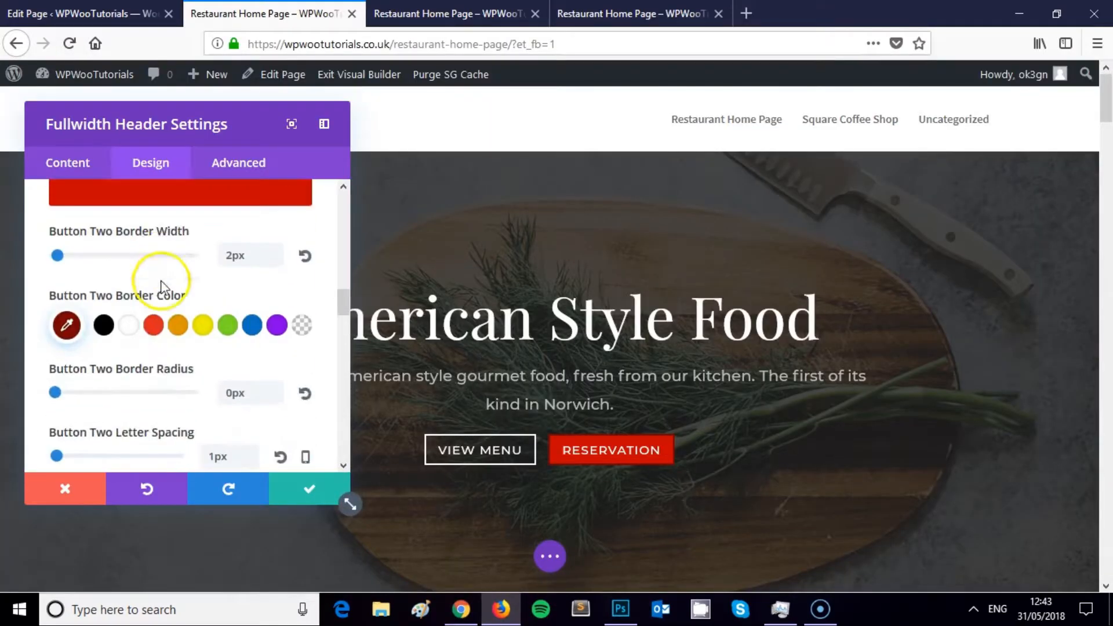
pyautogui.scroll(1, 165, 285)
pyautogui.scroll(-8, 161, 293)
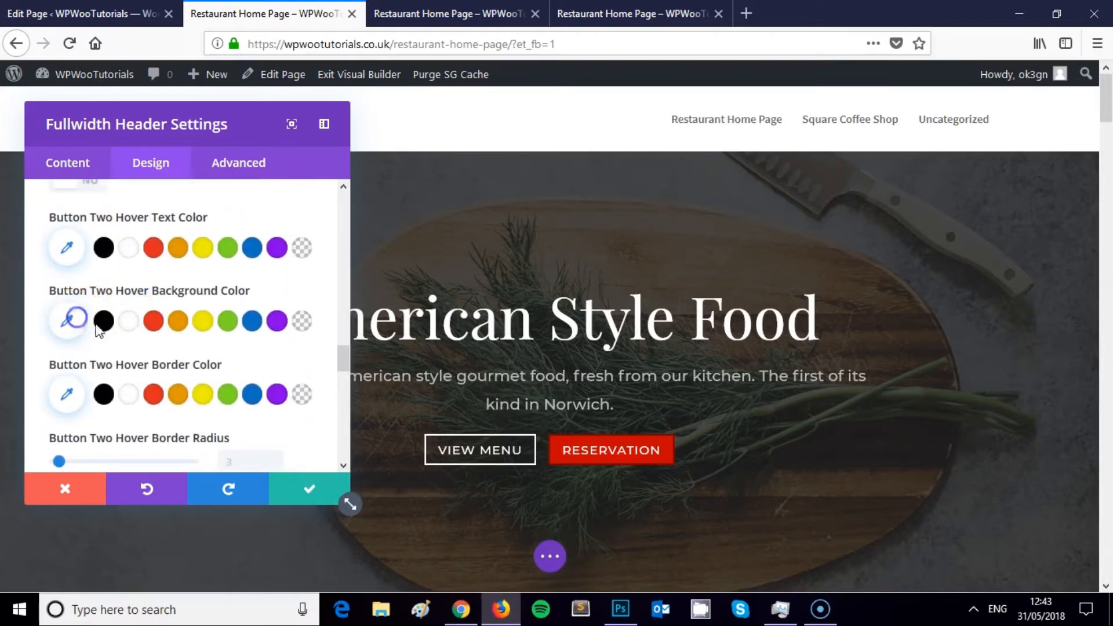
pyautogui.click(78, 319)
pyautogui.hotkey('ctrl', 'v')
pyautogui.press('Return')
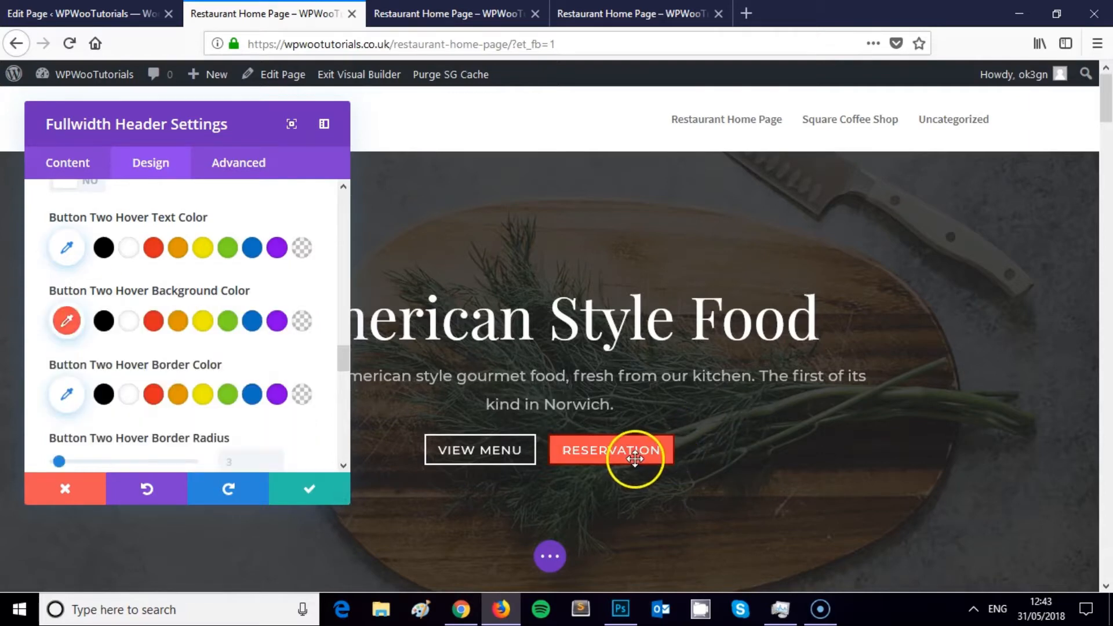
# Copy the base red C40601 from Paletton and apply it as the Button Two hover border colour in Firefox.
pyautogui.click(461, 609)
pyautogui.click(982, 356)
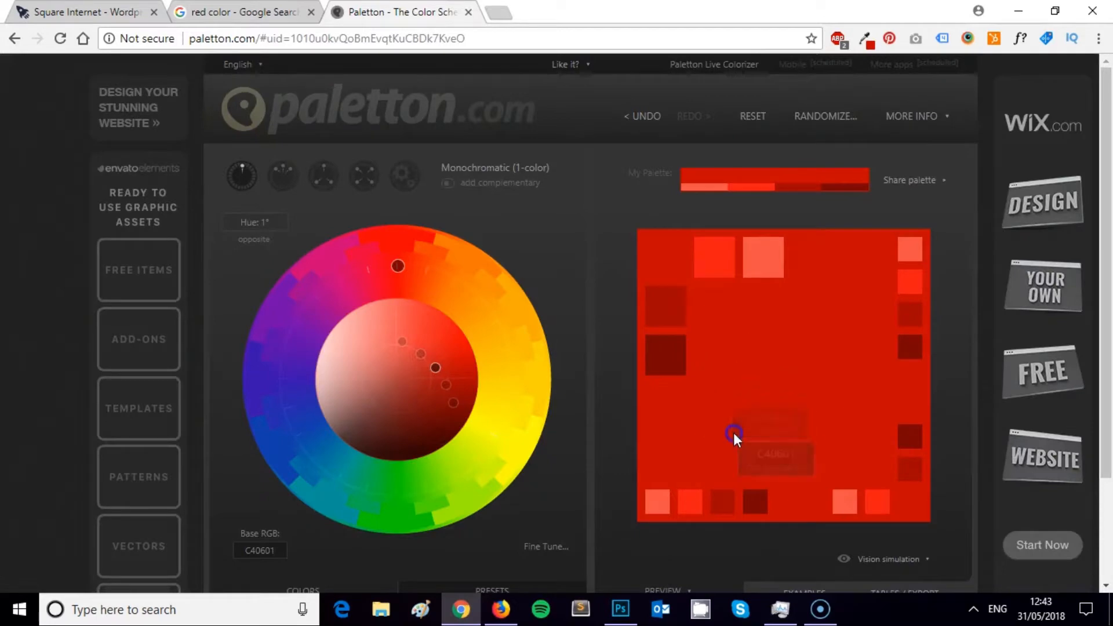
pyautogui.click(778, 451)
pyautogui.click(501, 609)
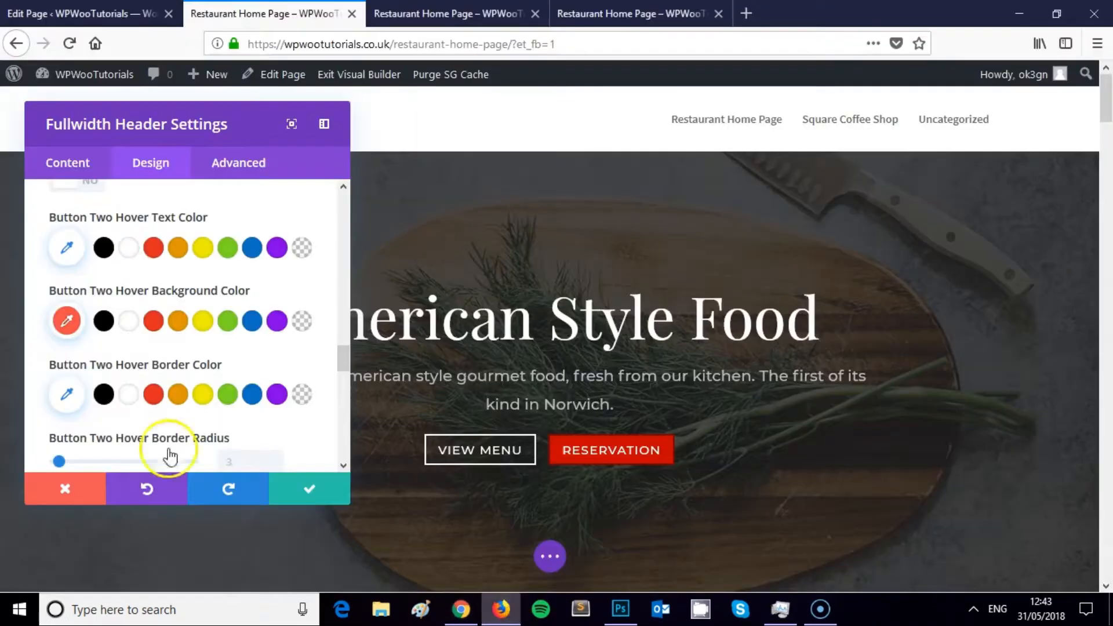
pyautogui.click(68, 397)
pyautogui.hotkey('ctrl', 'v')
pyautogui.click(136, 405)
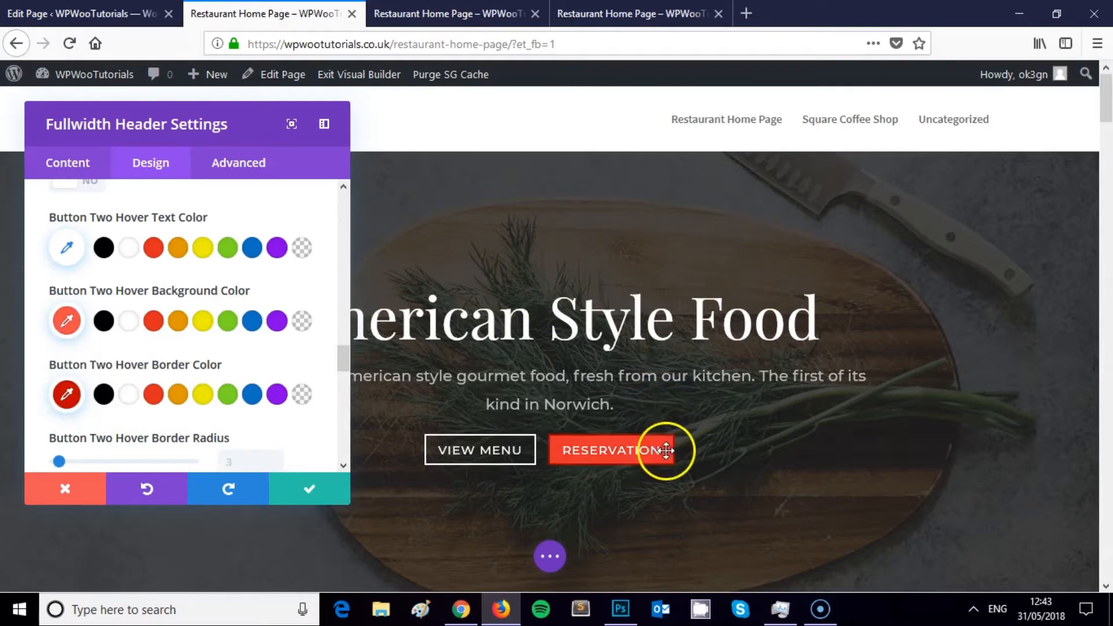
pyautogui.scroll(-2, 658, 450)
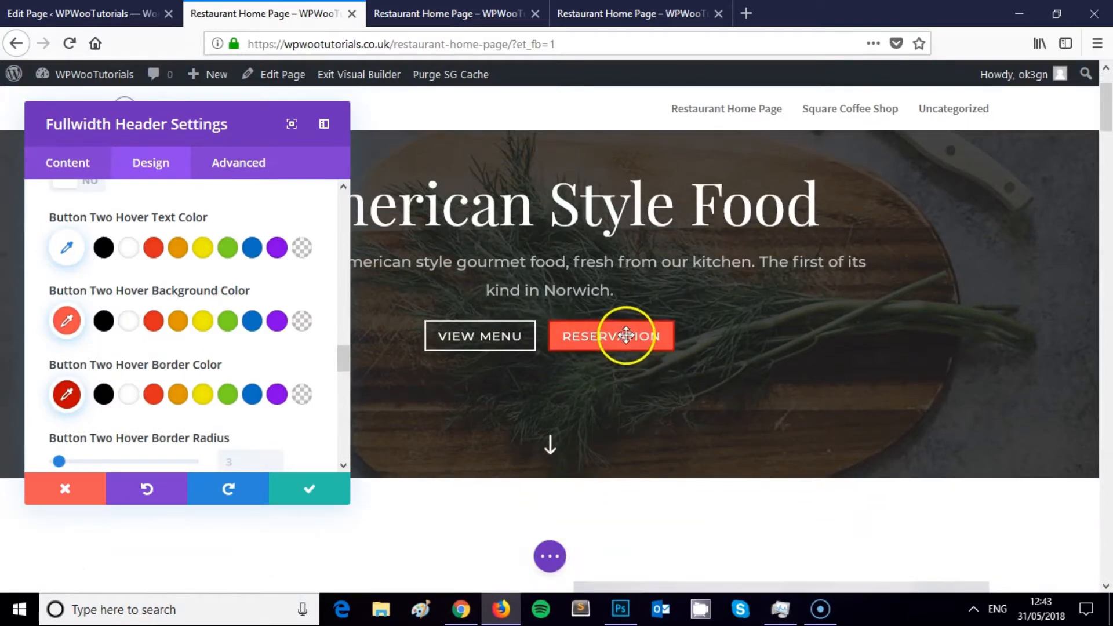
# Review the colour codes of Button Two's border and background in the header's design settings.
pyautogui.scroll(10, 232, 361)
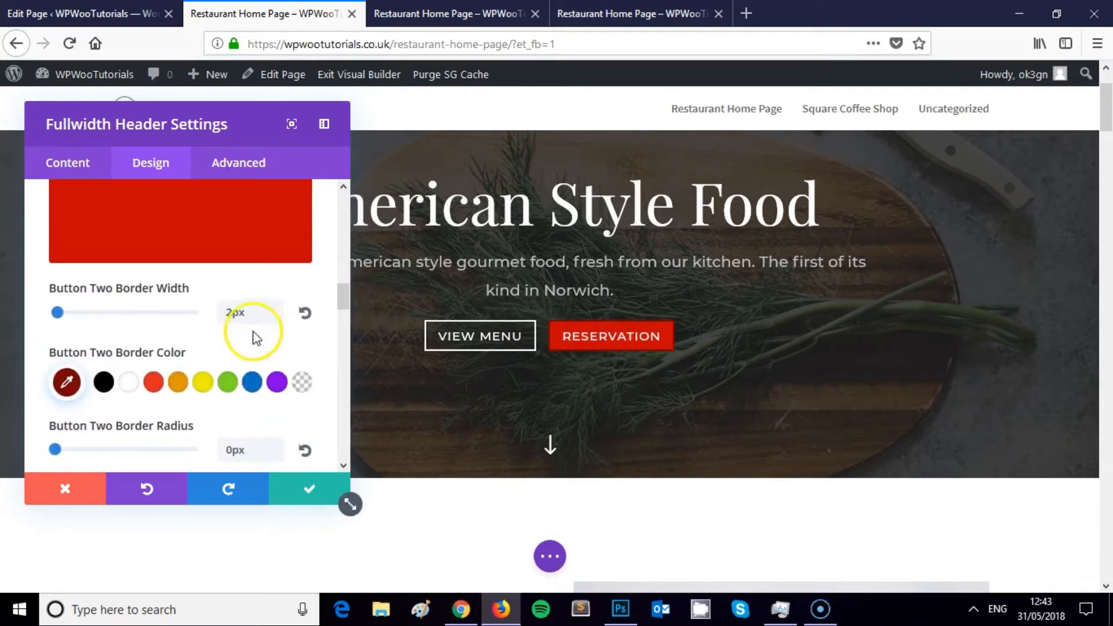
pyautogui.click(67, 389)
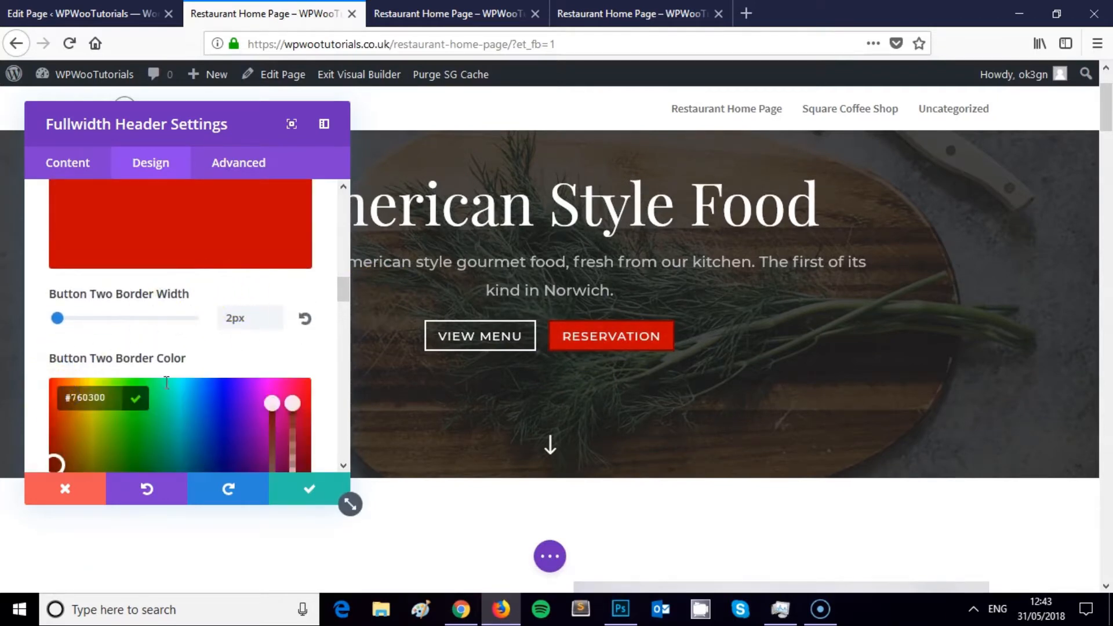
pyautogui.click(326, 358)
pyautogui.scroll(5, 322, 356)
pyautogui.scroll(-2, 174, 374)
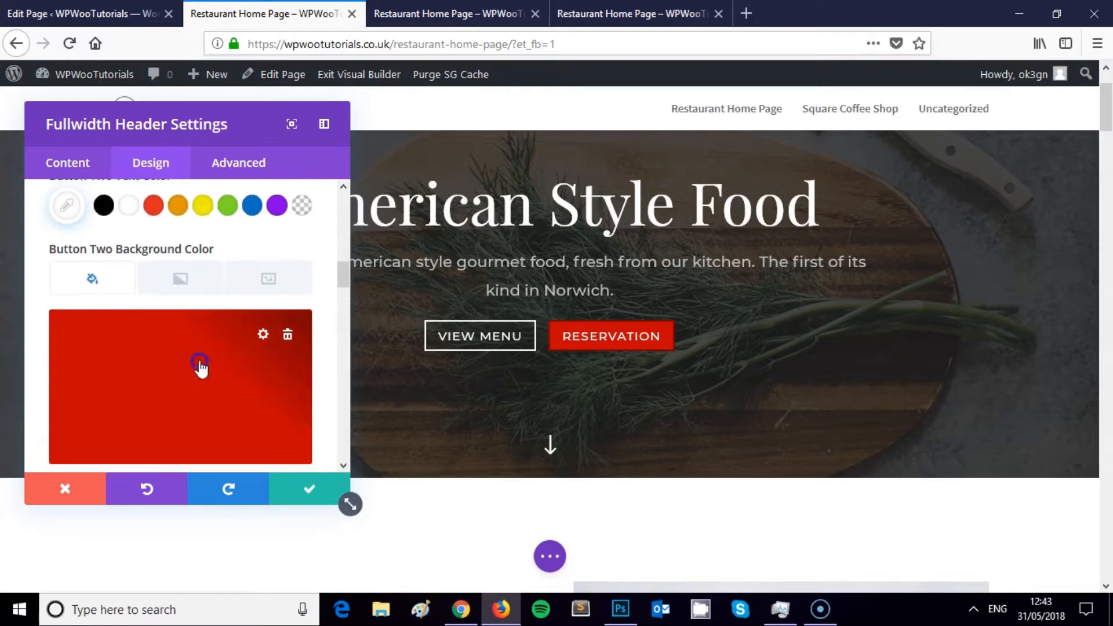
pyautogui.click(200, 366)
pyautogui.click(122, 328)
pyautogui.press('Return')
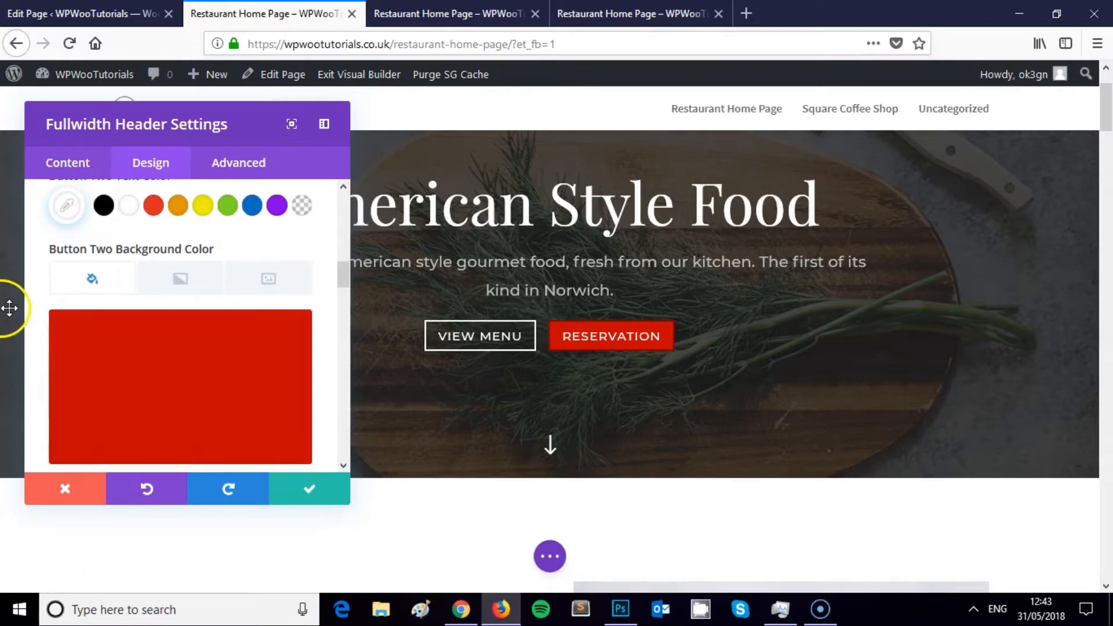
# Set Button Two's border colour to the base red C40601 in the header's design settings.
pyautogui.scroll(-4, 230, 331)
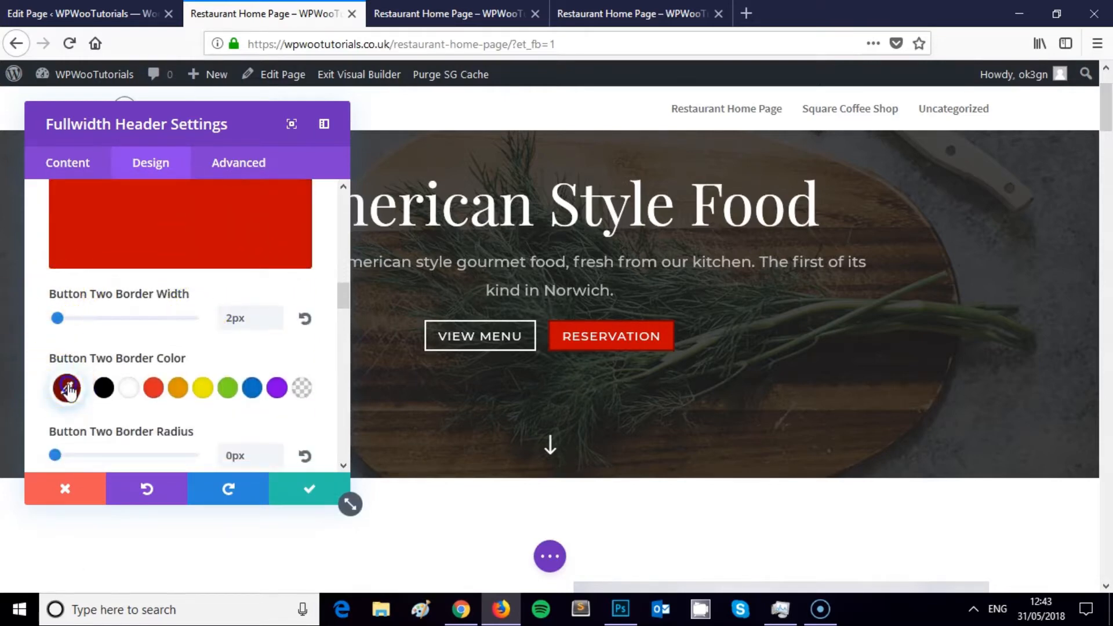
pyautogui.click(68, 390)
pyautogui.click(121, 394)
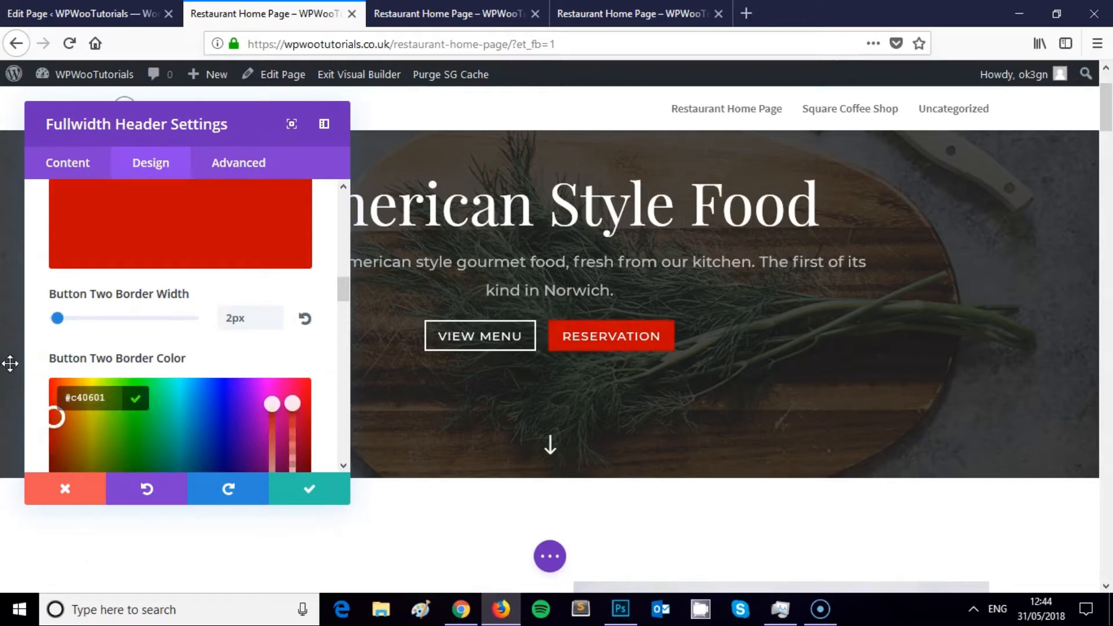
pyautogui.press('Return')
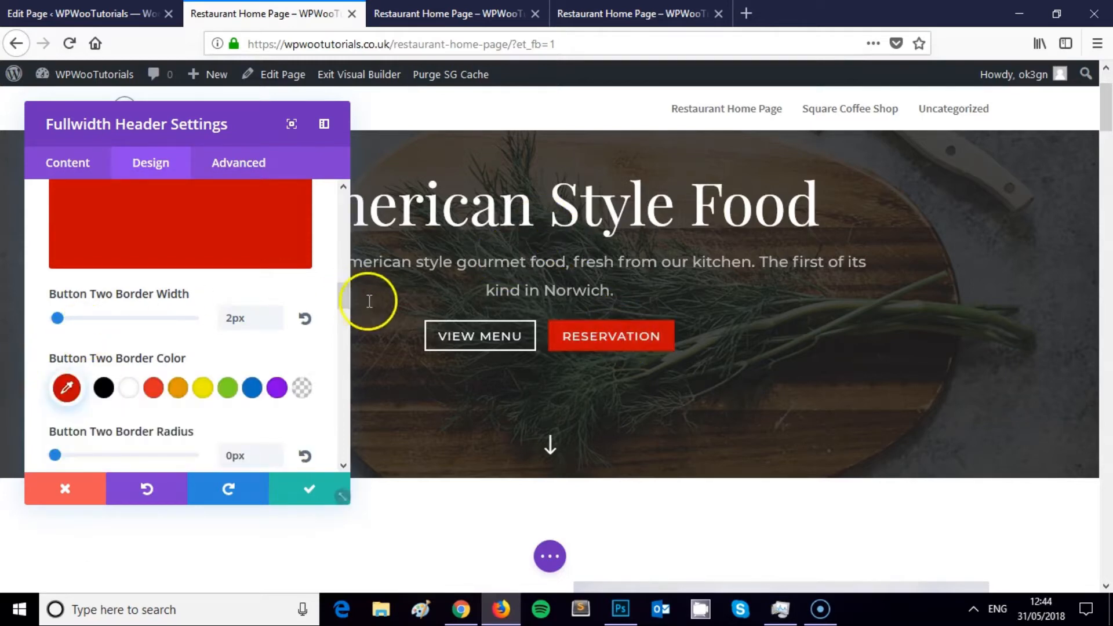
# Copy the light red hex code FA4E49 from Paletton in Chrome and return to Firefox.
pyautogui.scroll(-5, 241, 278)
pyautogui.click(461, 609)
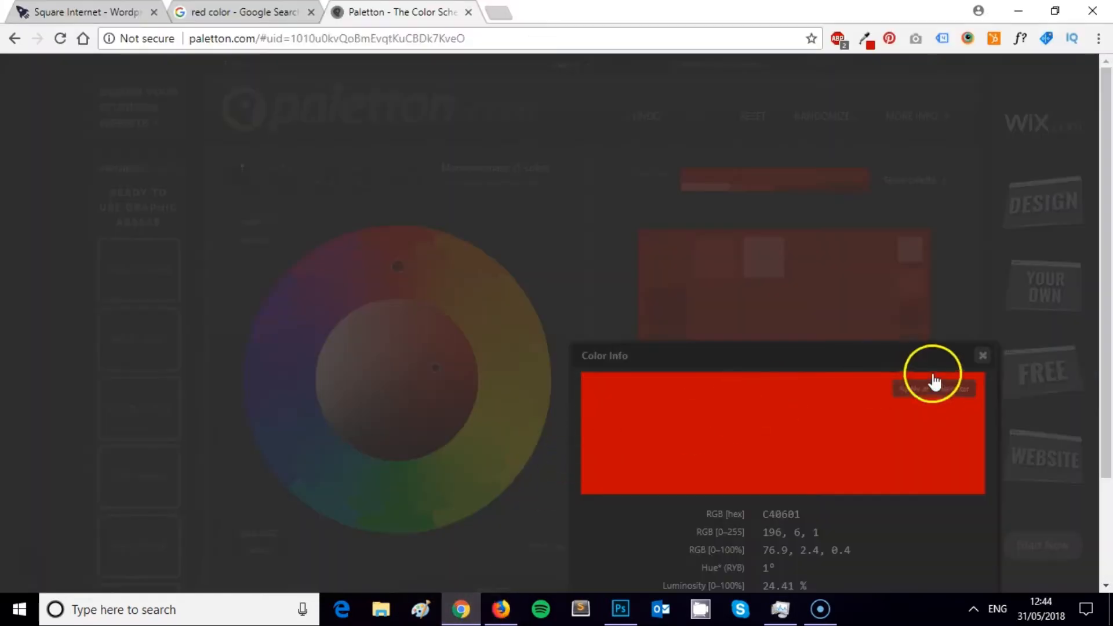
pyautogui.click(926, 386)
pyautogui.click(663, 498)
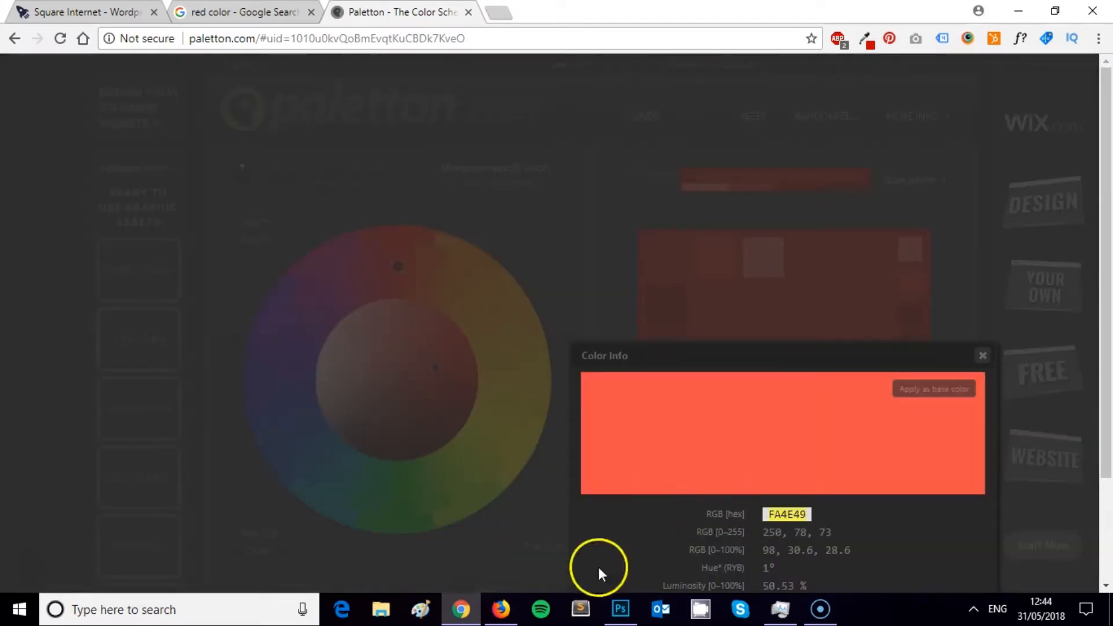
pyautogui.click(502, 609)
# Set the Button Two hover border colour to FA4E49, apply the header settings and save the page.
pyautogui.scroll(-6, 198, 266)
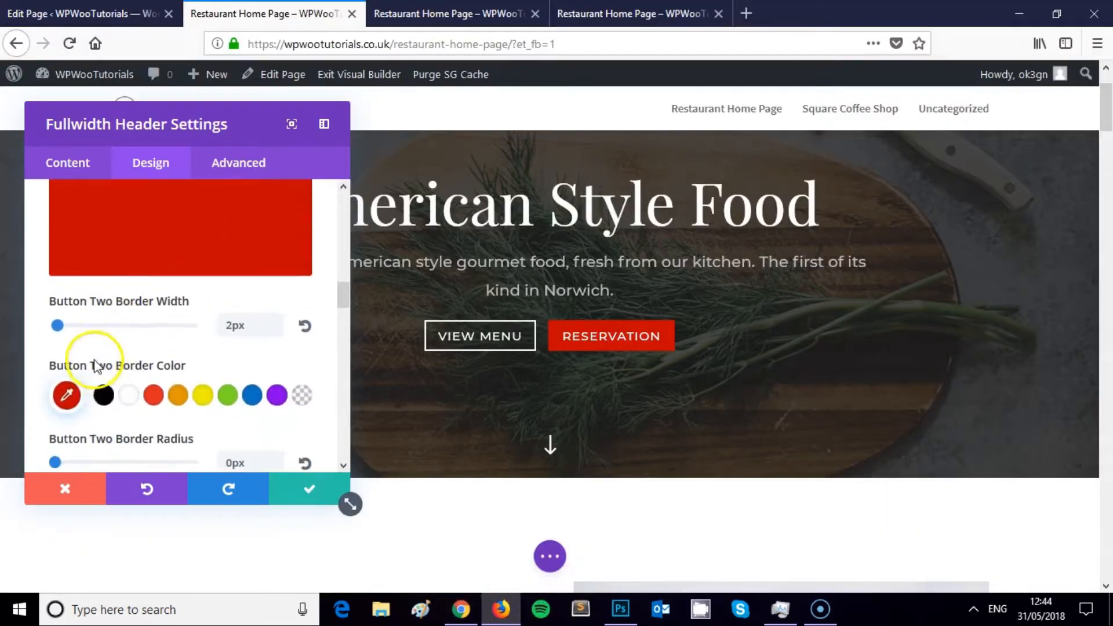
pyautogui.click(67, 387)
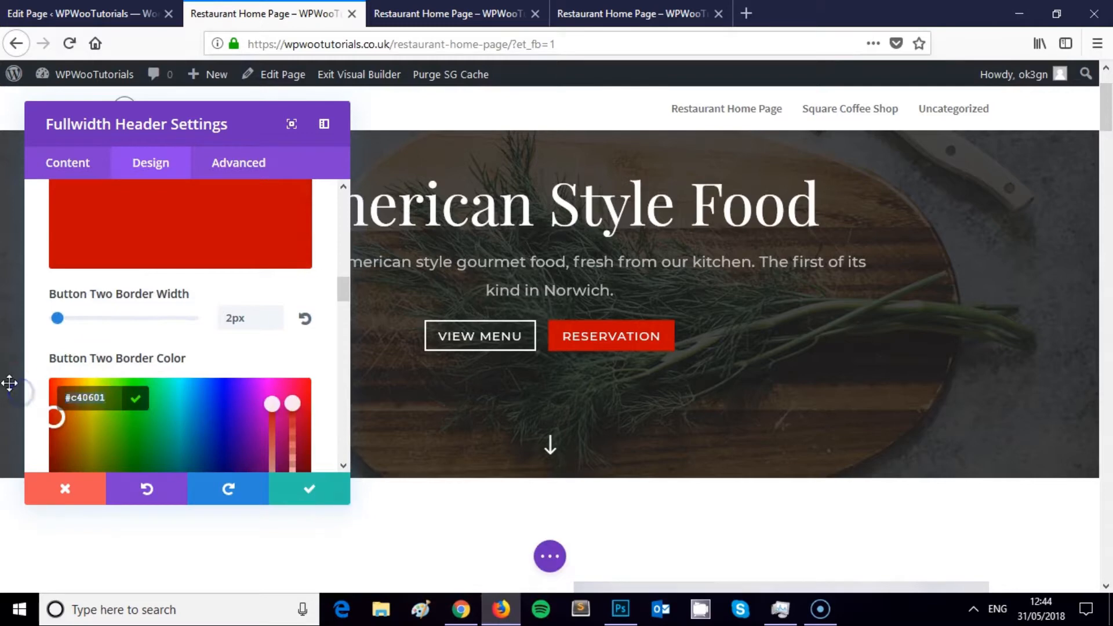
pyautogui.moveTo(335, 294); pyautogui.dragTo(339, 333)
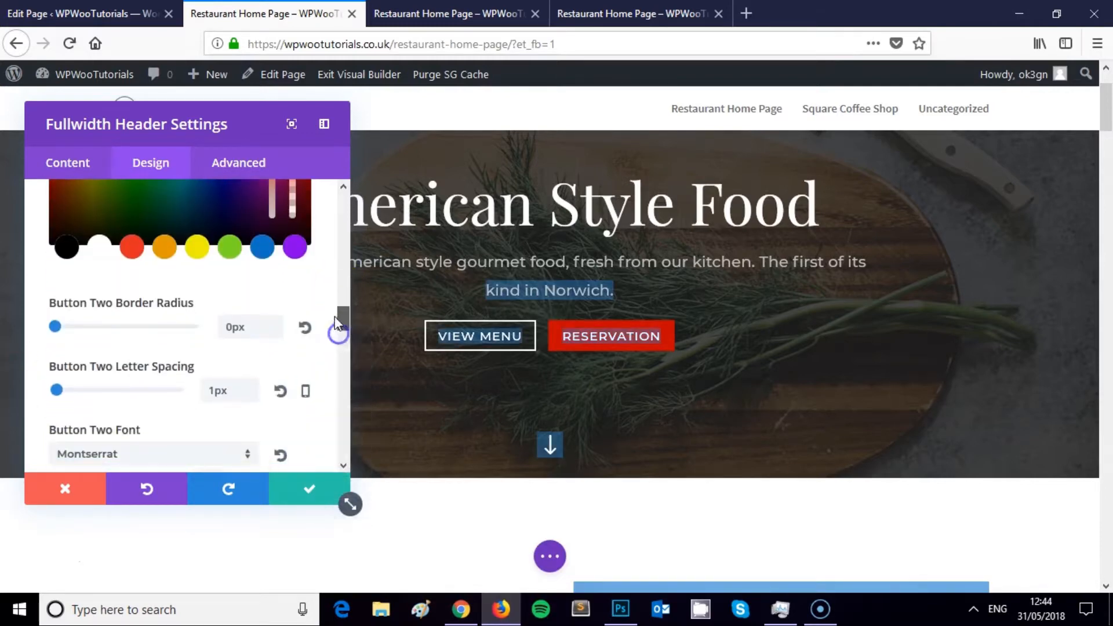
pyautogui.scroll(-3, 310, 323)
pyautogui.scroll(-5, 312, 328)
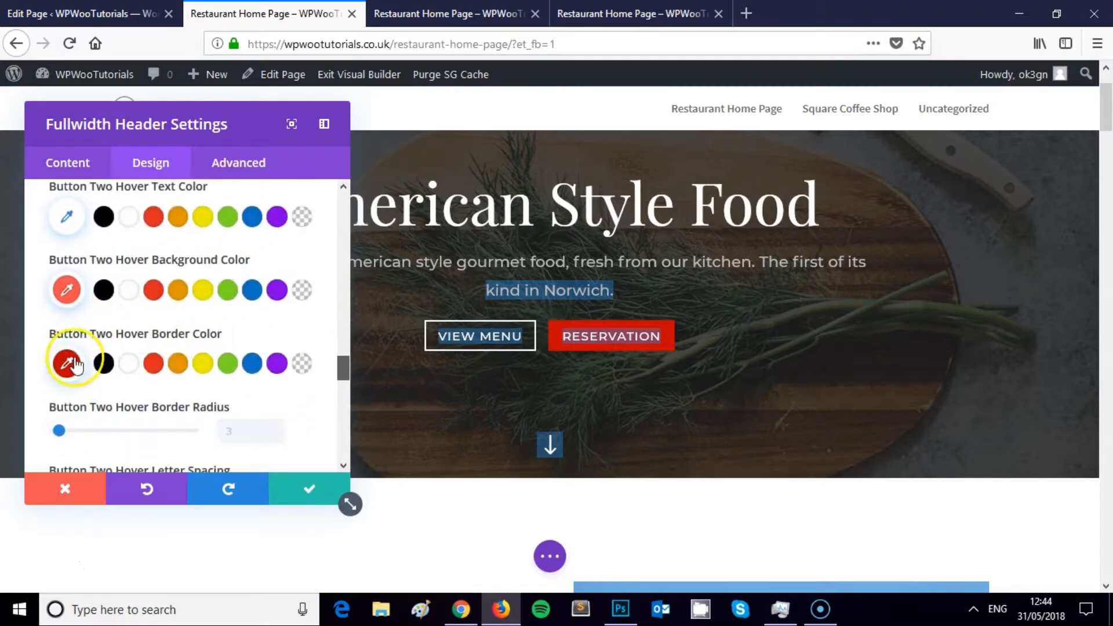
pyautogui.click(80, 348)
pyautogui.write('#fa4e49')
pyautogui.press('Return')
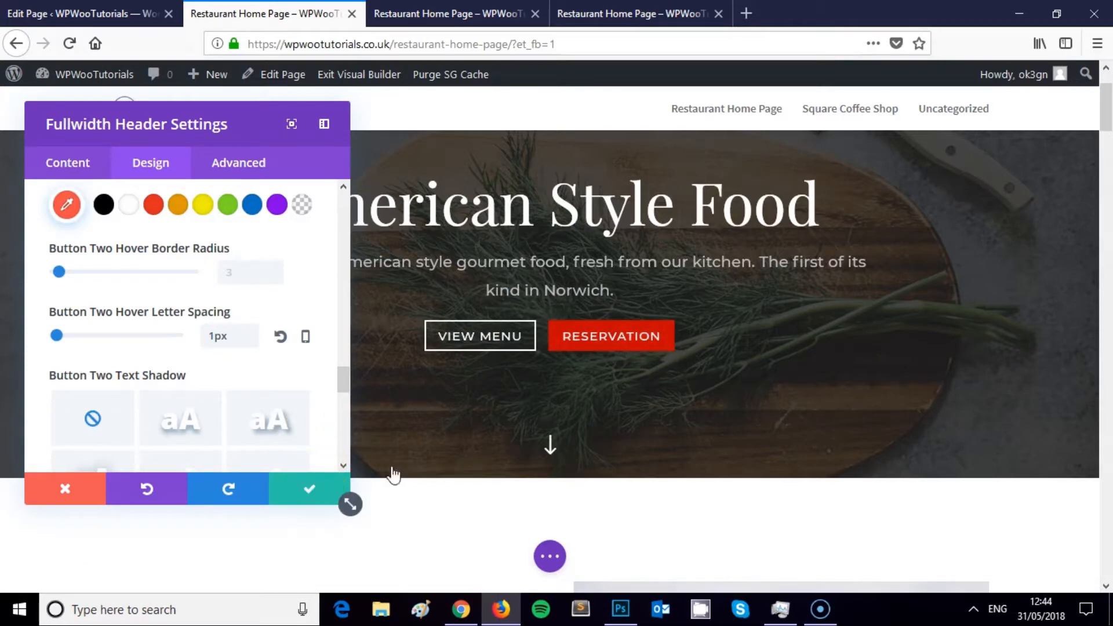
pyautogui.click(558, 560)
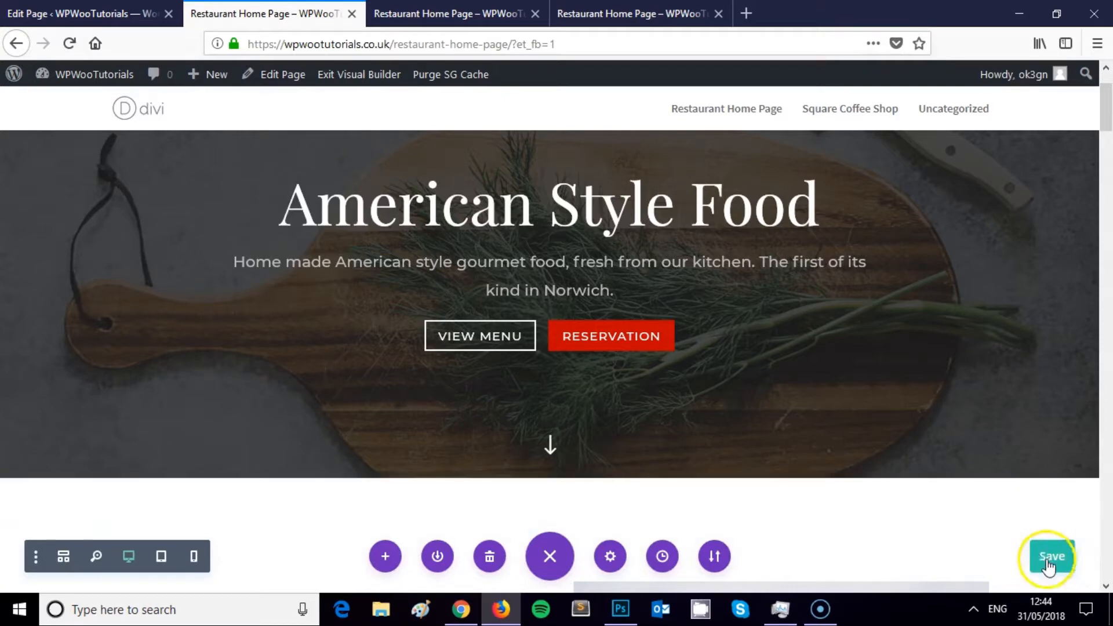
# Reopen the fullwidth header's design settings and expand the Button One options.
pyautogui.scroll(2, 762, 402)
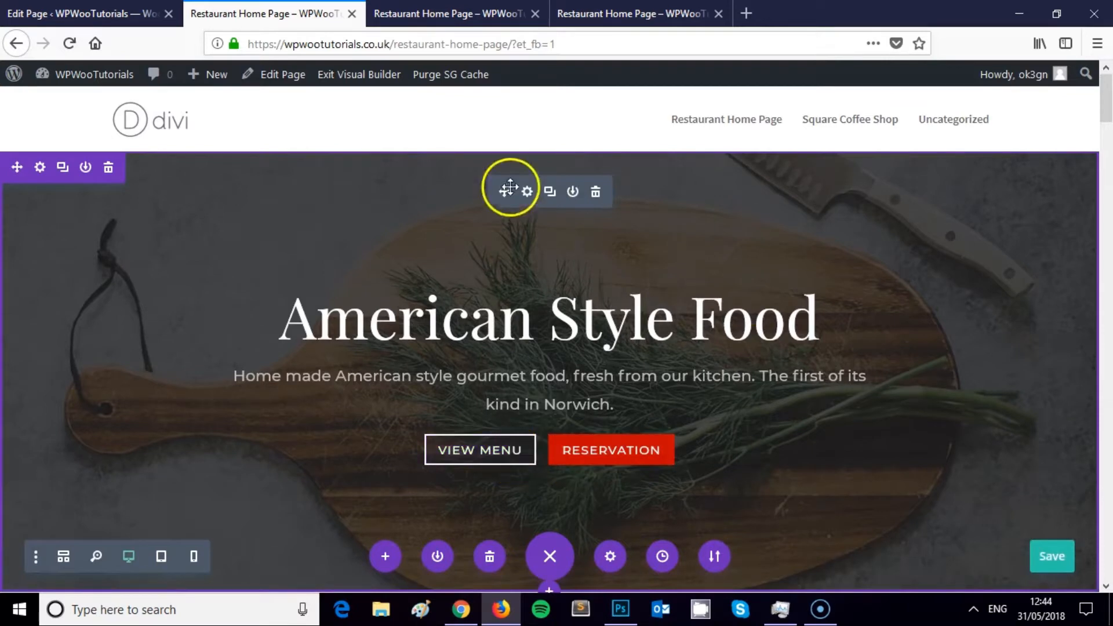
pyautogui.click(528, 192)
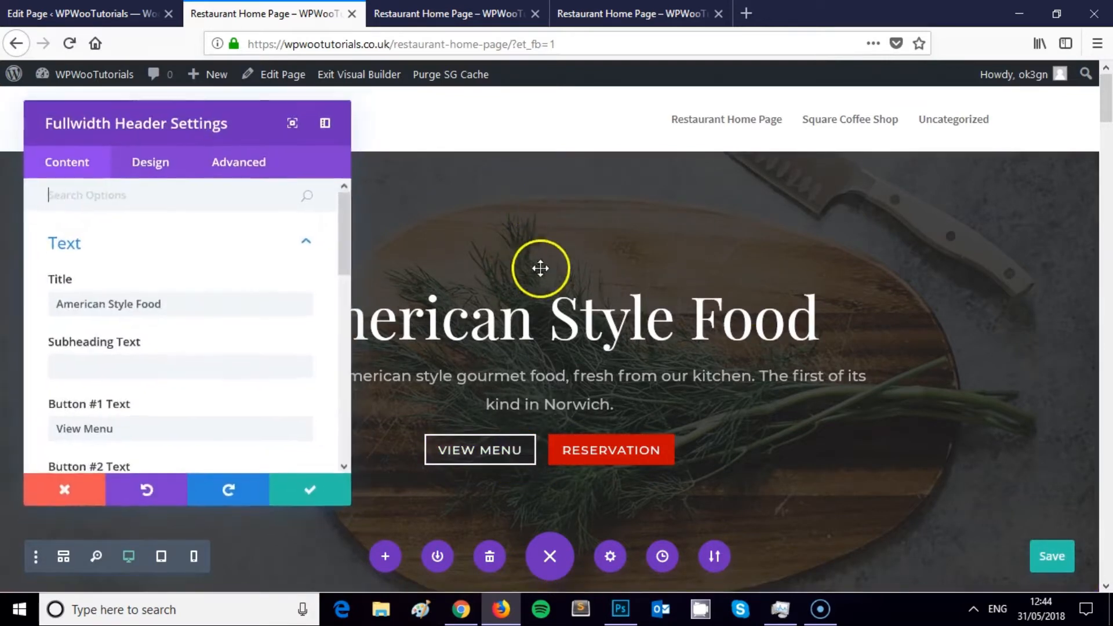
pyautogui.click(142, 174)
pyautogui.scroll(-5, 206, 308)
pyautogui.scroll(2, 194, 306)
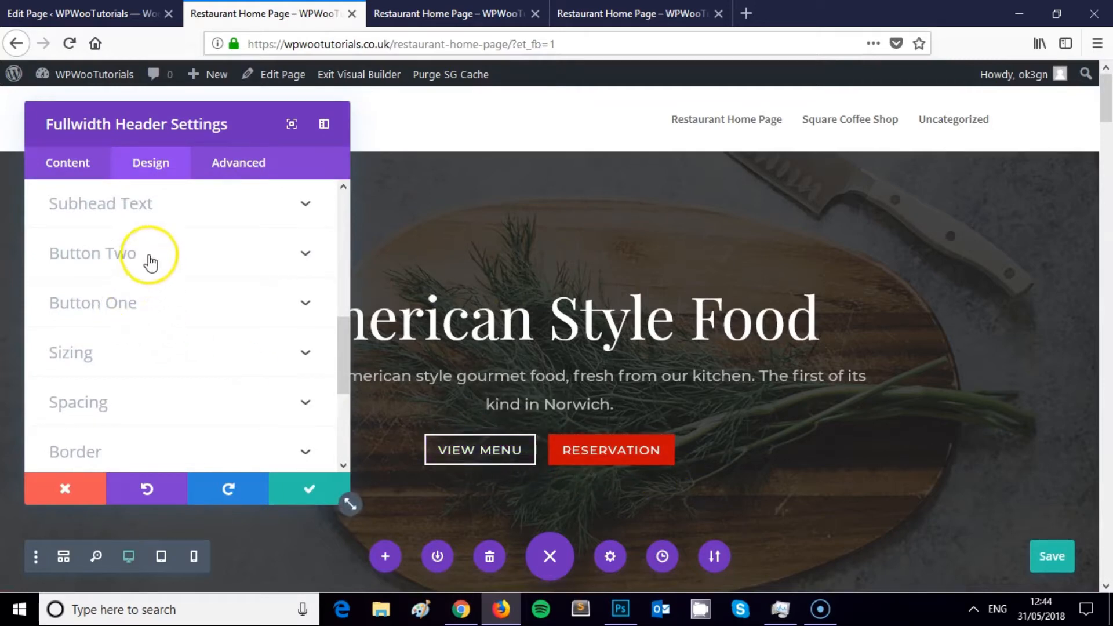
pyautogui.click(139, 304)
pyautogui.scroll(-5, 164, 306)
pyautogui.scroll(5, 174, 316)
pyautogui.scroll(-4, 191, 323)
# Switch to Paletton in Chrome, copy the base red hex code C40601 and return to Firefox.
pyautogui.click(461, 609)
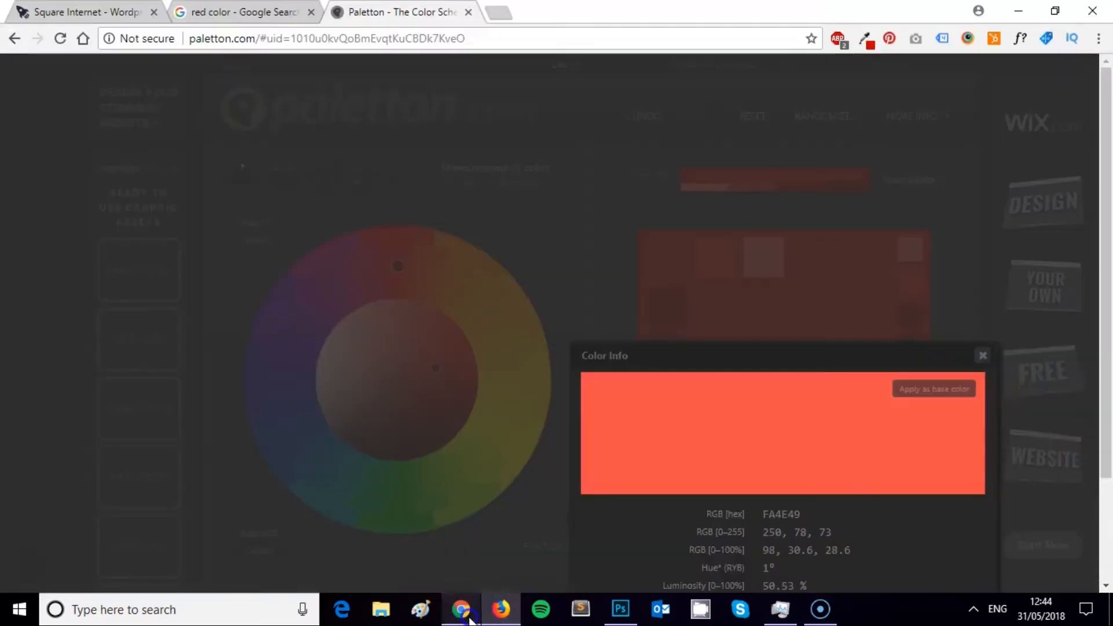
pyautogui.click(983, 356)
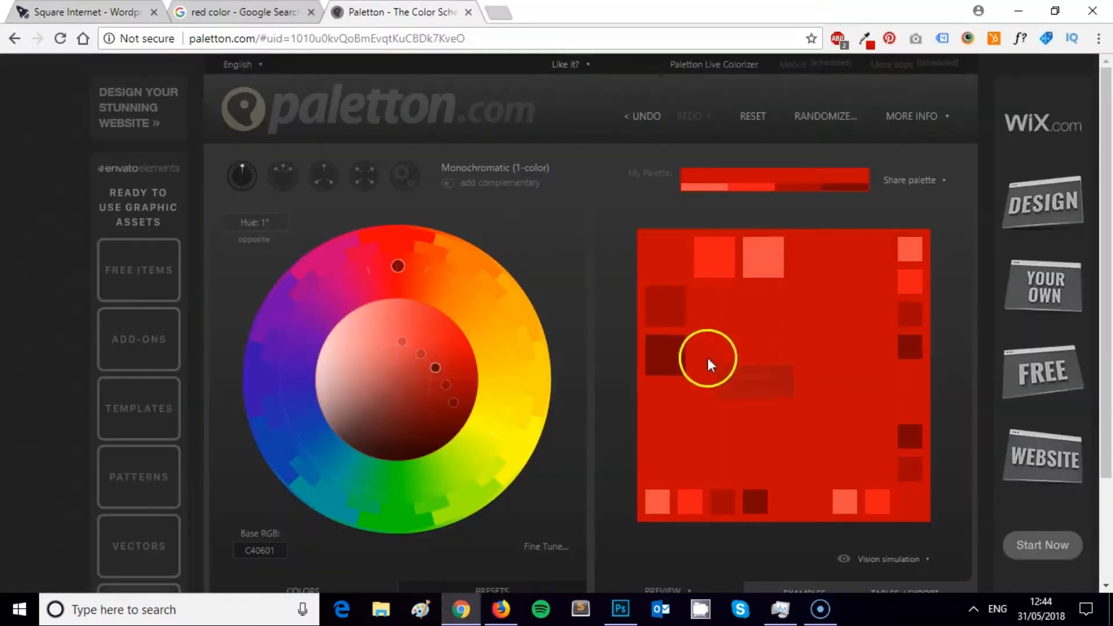
pyautogui.click(753, 412)
pyautogui.doubleClick(795, 510)
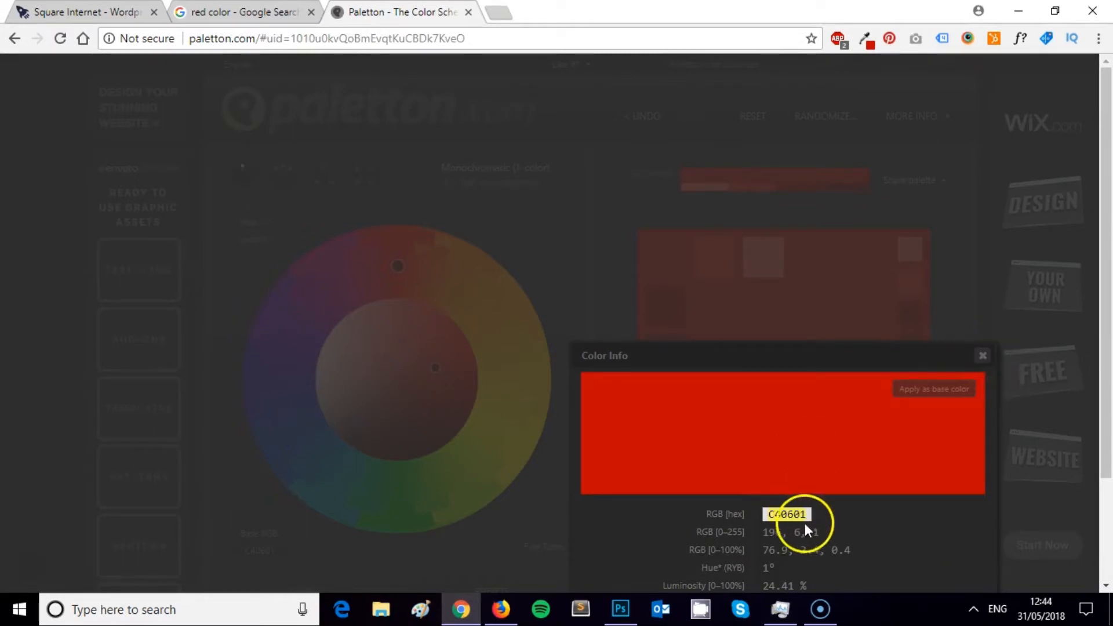
pyautogui.click(983, 357)
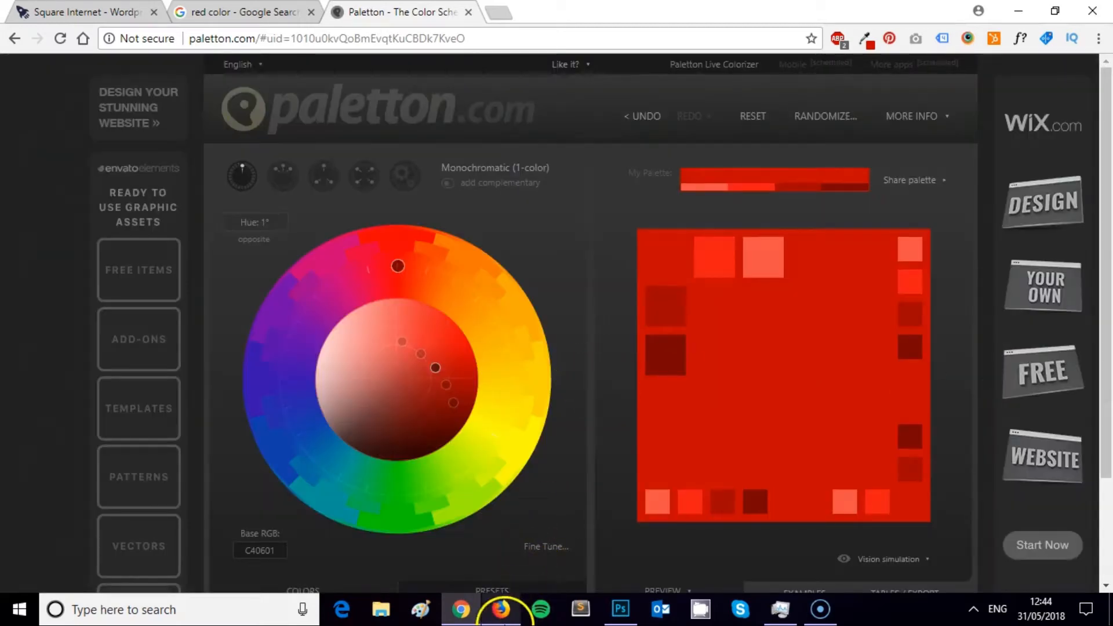
pyautogui.click(501, 609)
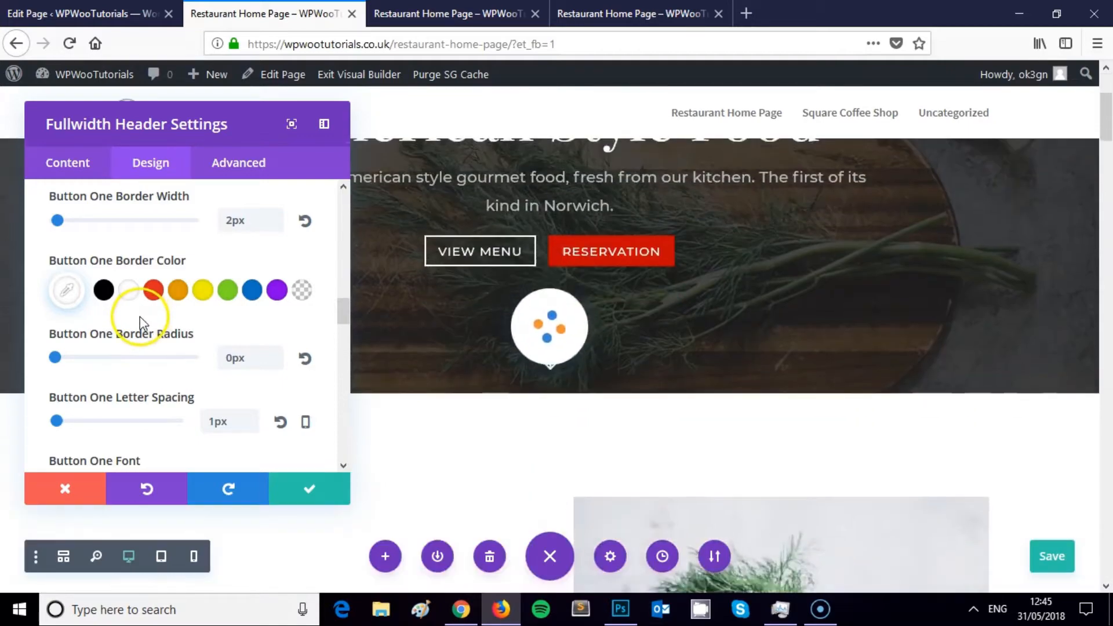
# Set the Button One hover background colour to the copied red C40601.
pyautogui.click(200, 290)
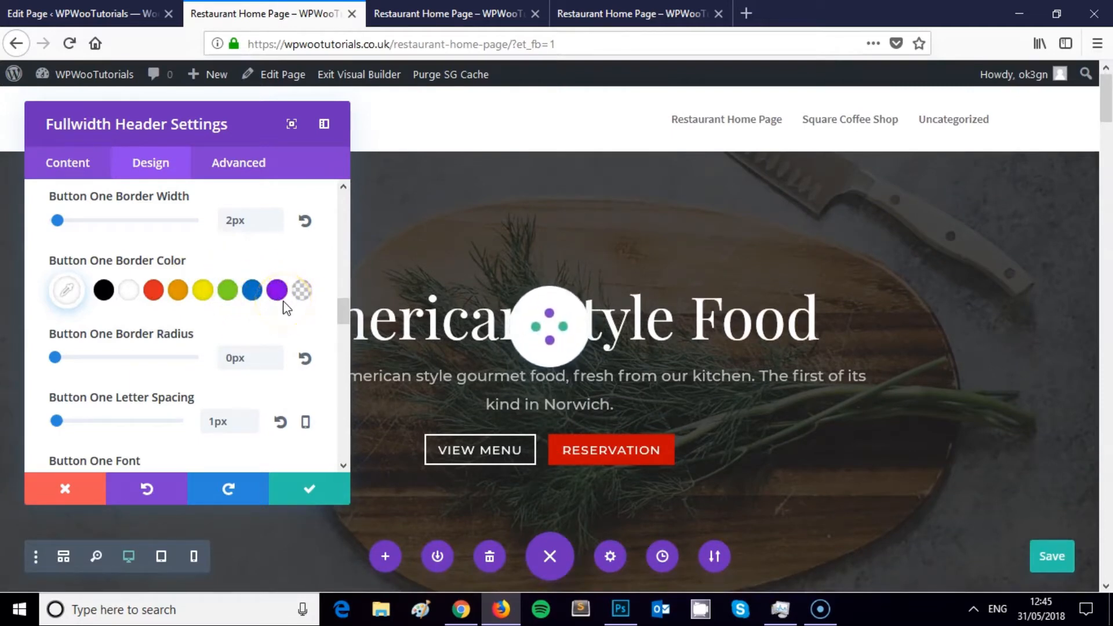
pyautogui.moveTo(342, 325); pyautogui.dragTo(344, 285)
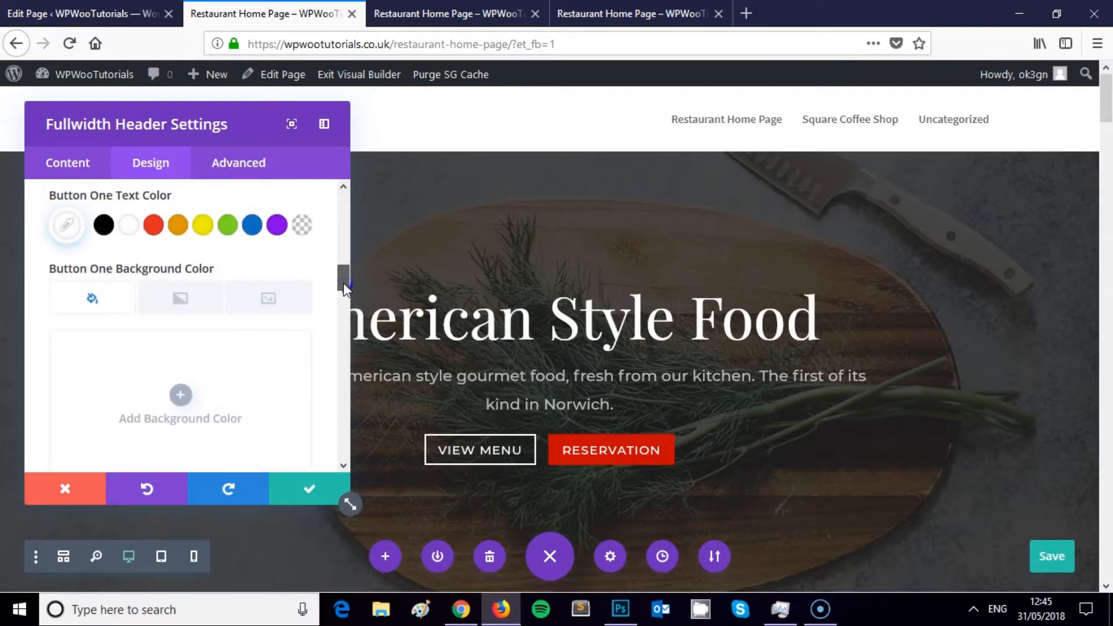
pyautogui.scroll(-2, 225, 345)
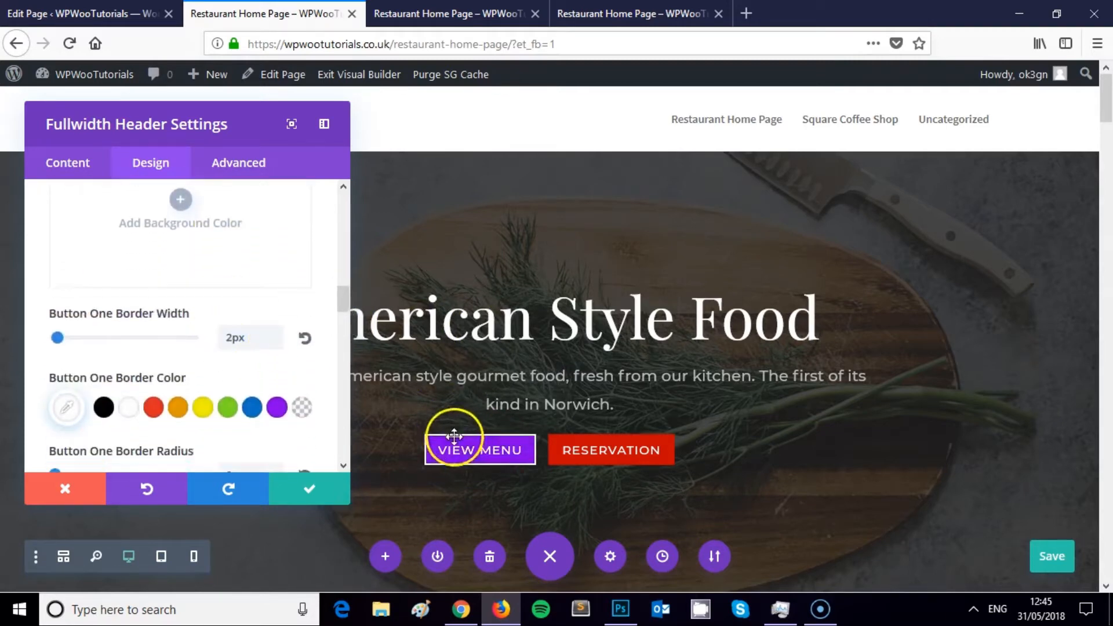
pyautogui.scroll(-5, 179, 323)
pyautogui.scroll(5, 181, 324)
pyautogui.scroll(5, 186, 329)
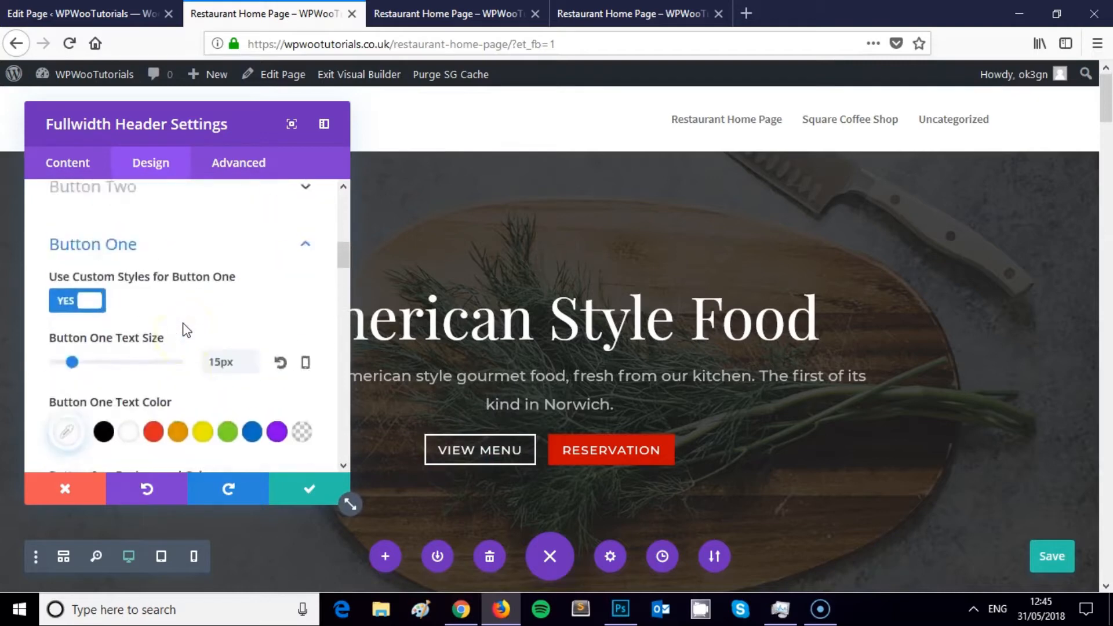
pyautogui.scroll(-4, 186, 328)
pyautogui.scroll(-10, 185, 328)
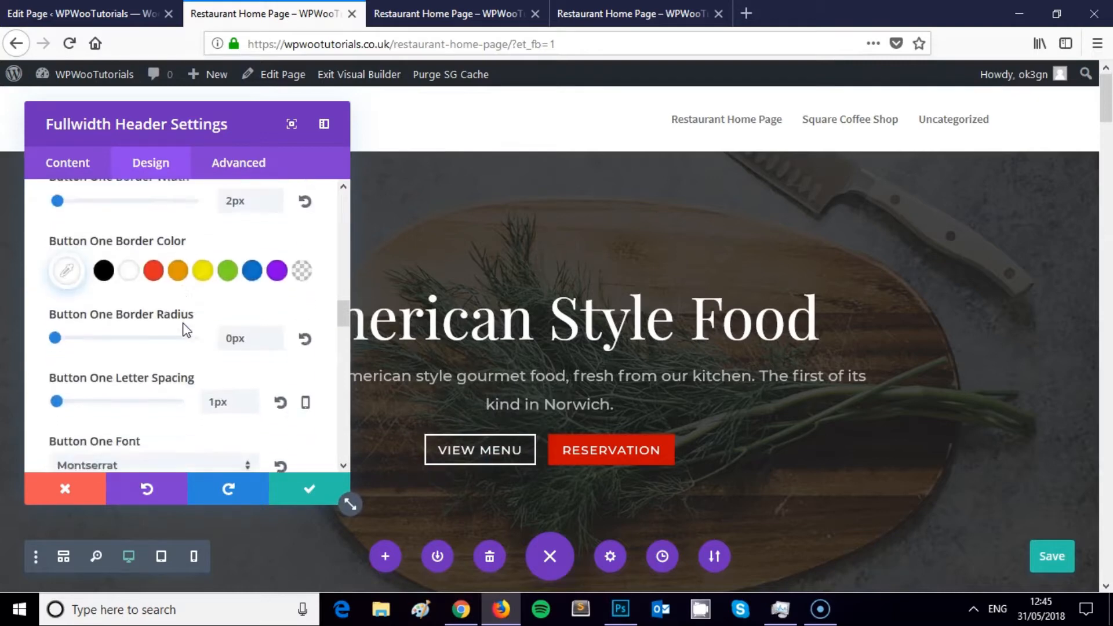
pyautogui.scroll(-3, 183, 323)
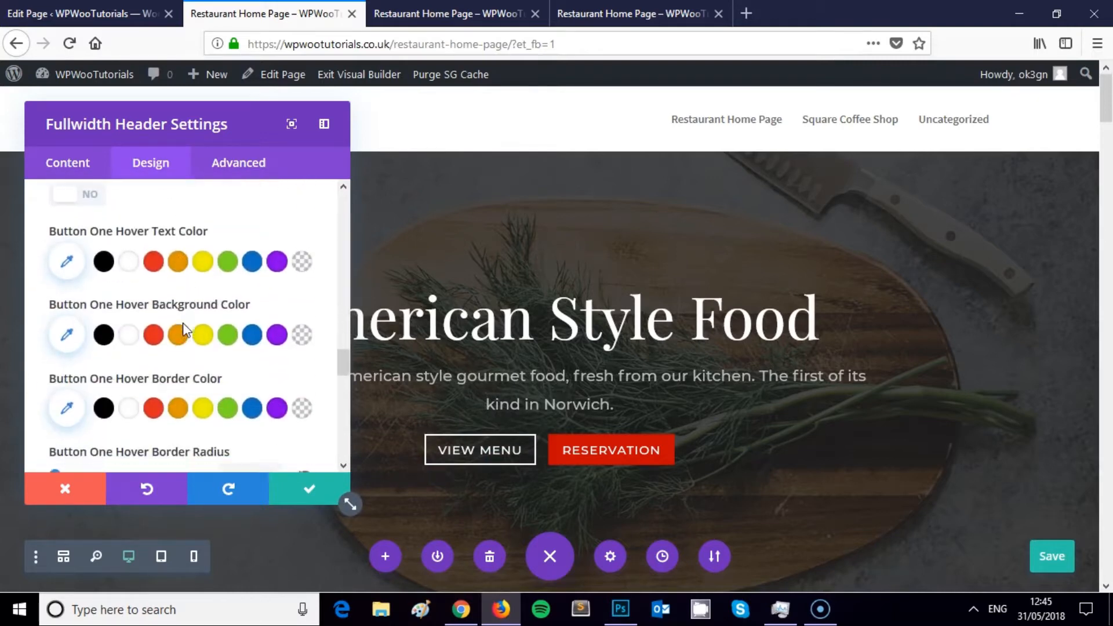
pyautogui.click(67, 249)
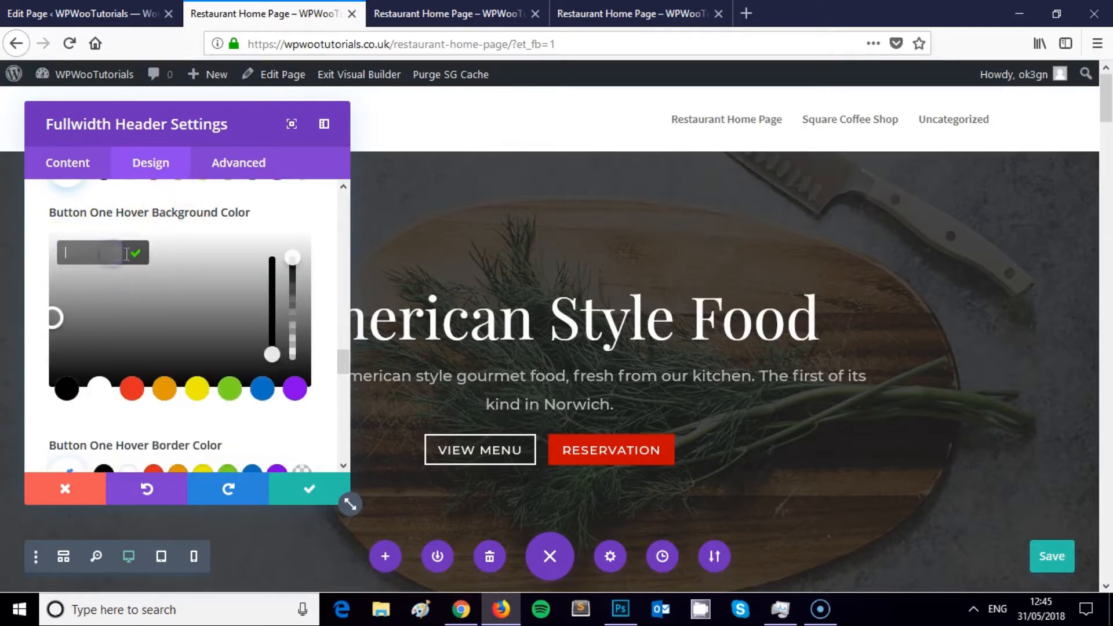
pyautogui.click(264, 234)
pyautogui.click(318, 214)
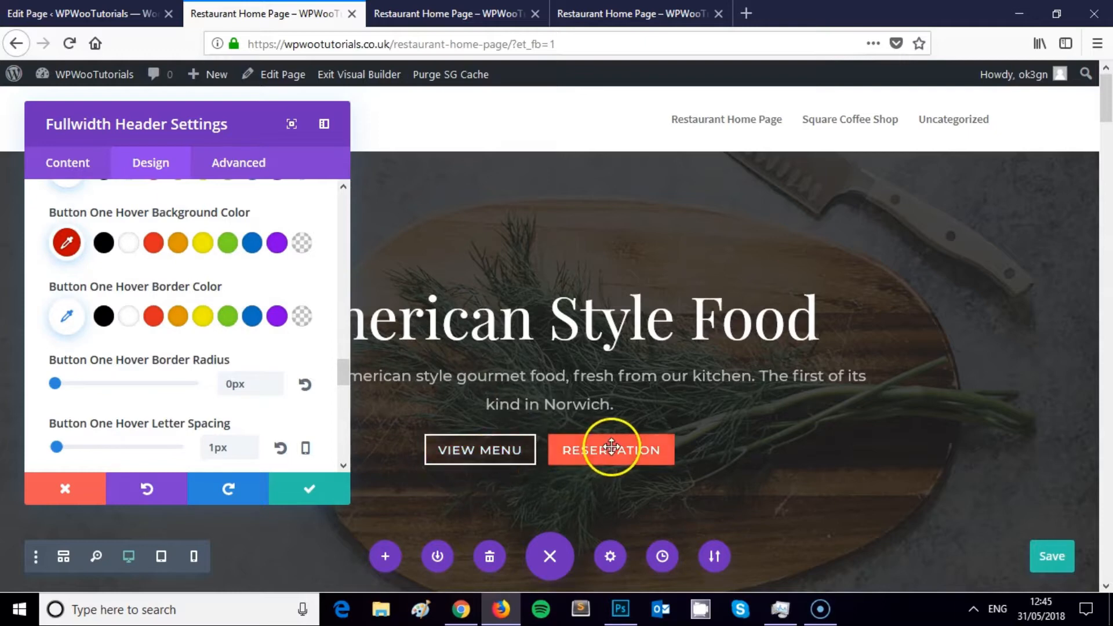
# Set the Button One hover border colour to C40601, accept the header settings and save the page.
pyautogui.click(65, 318)
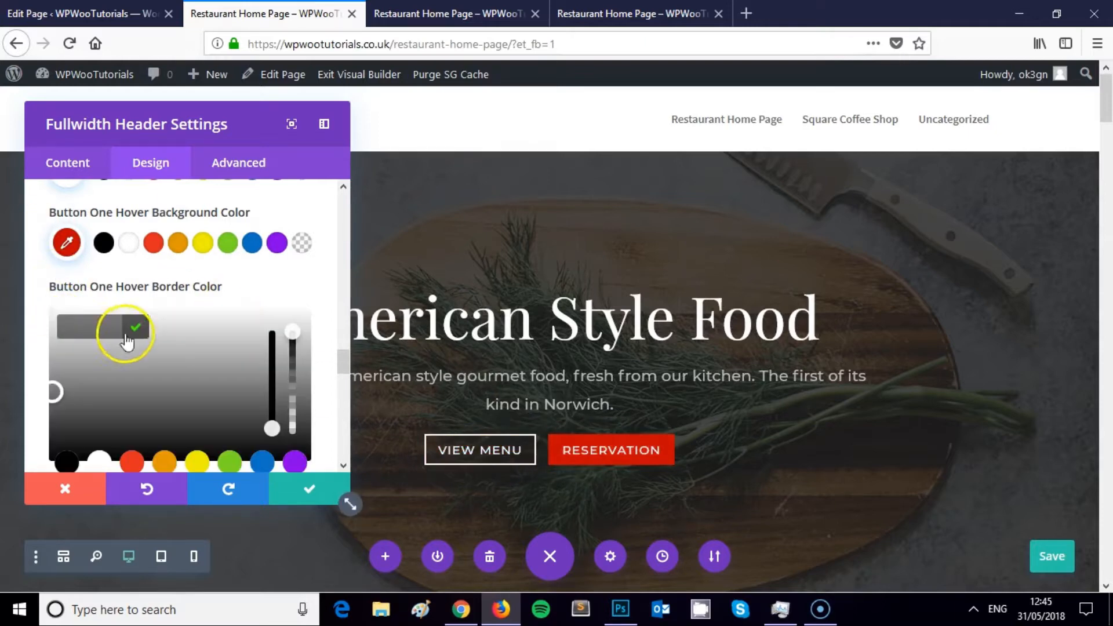
pyautogui.hotkey('ctrl', 'v')
pyautogui.click(323, 297)
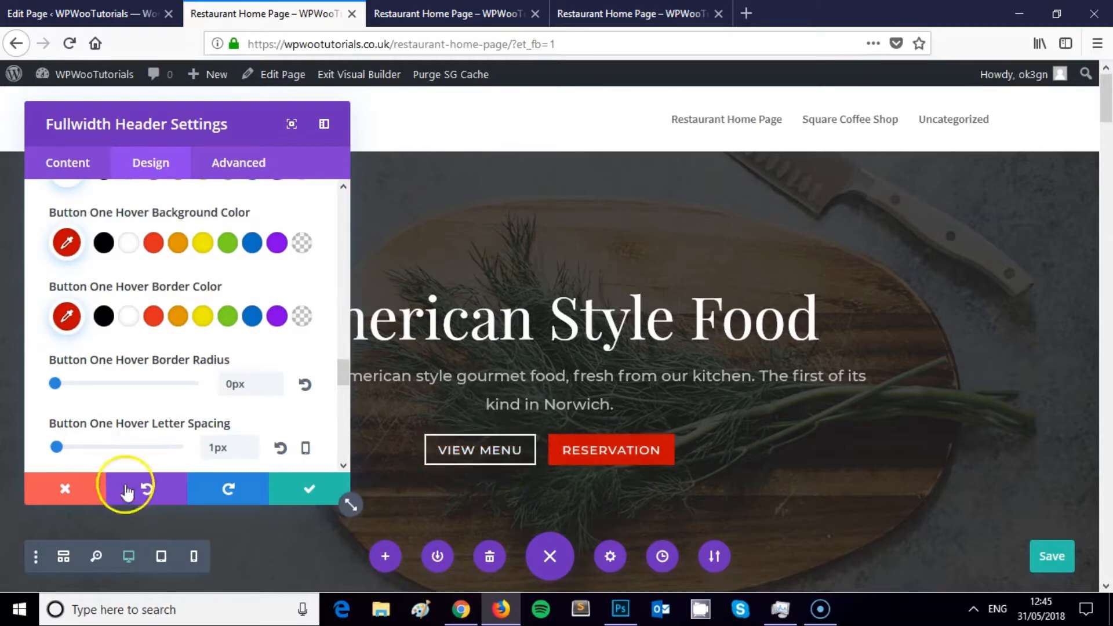
pyautogui.click(293, 489)
pyautogui.click(1053, 559)
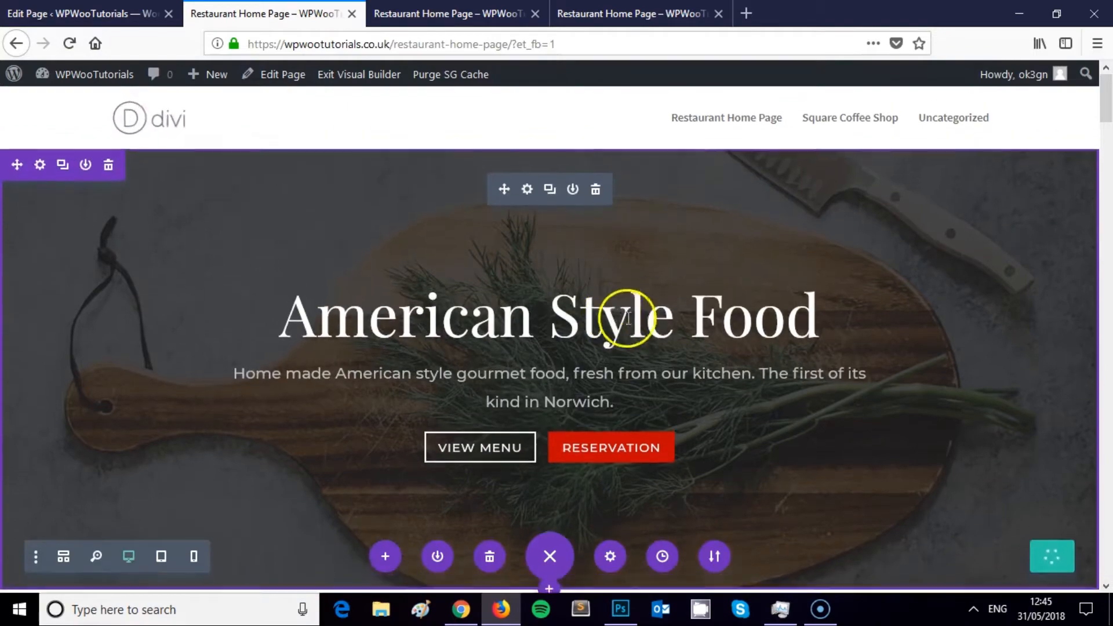
# Check the header's two buttons at full width, then shrink the Firefox window and examine the header's narrow mobile layout.
pyautogui.scroll(-2, 490, 402)
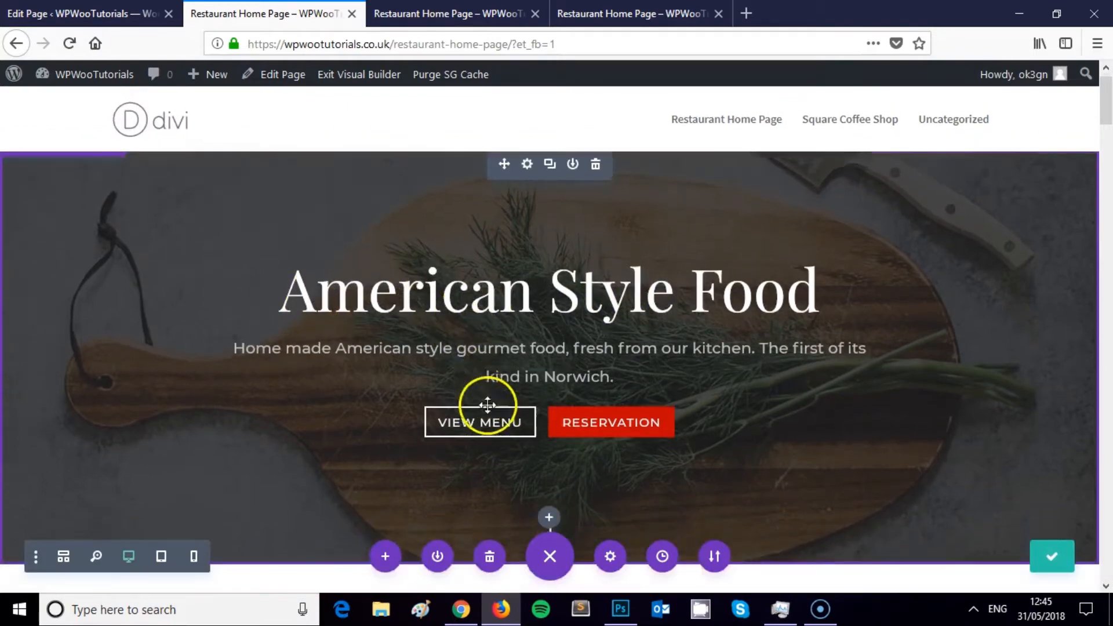
pyautogui.scroll(2, 533, 385)
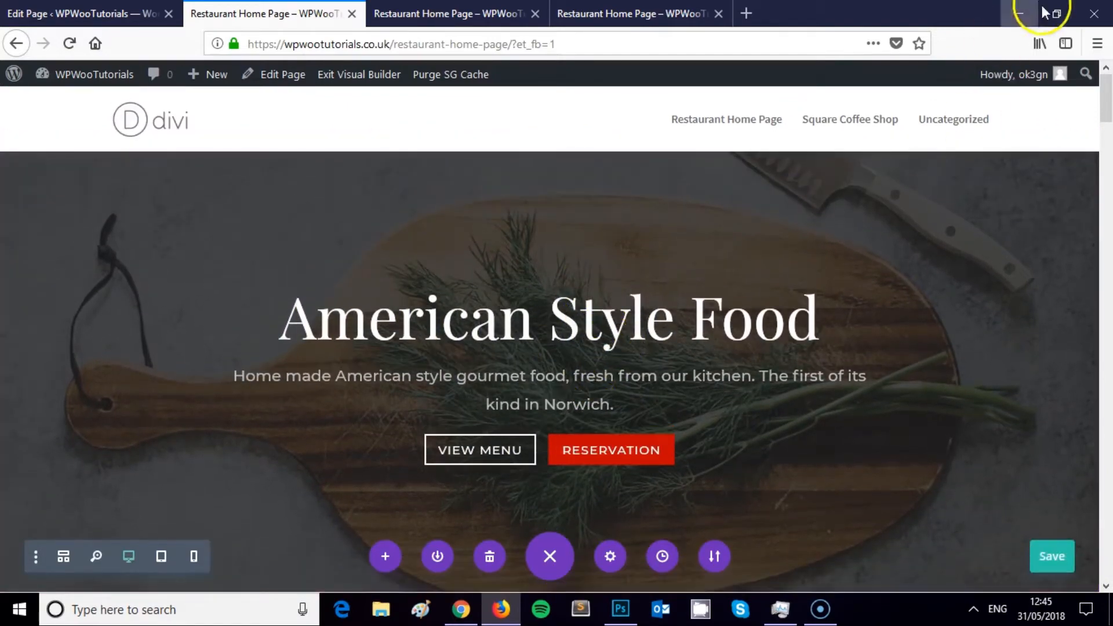
pyautogui.click(1057, 14)
pyautogui.scroll(-3, 246, 226)
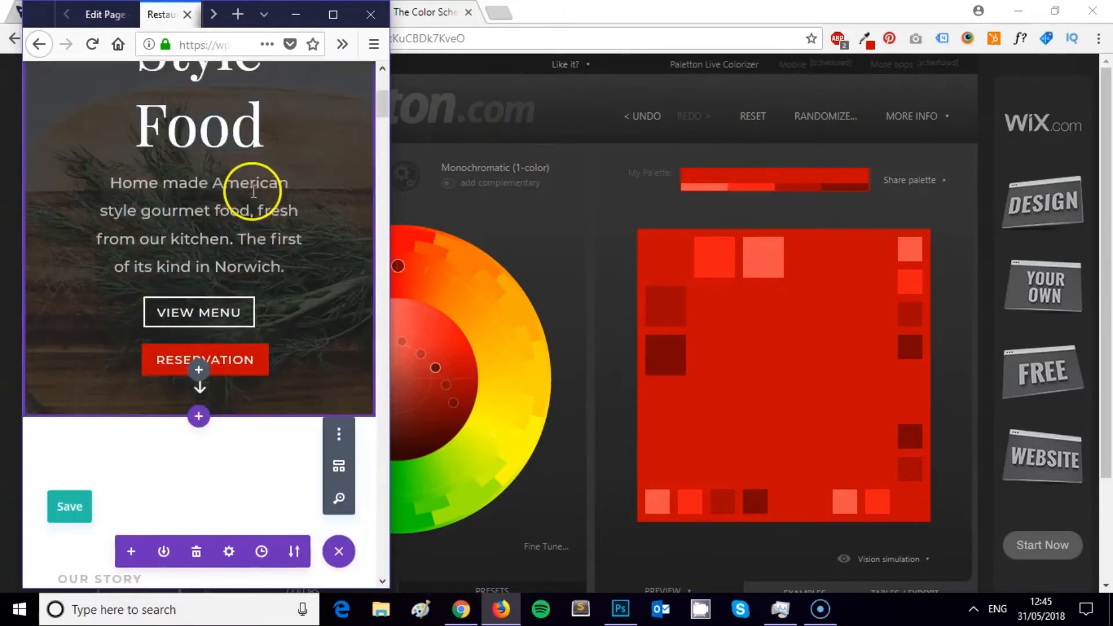
pyautogui.scroll(2, 256, 186)
pyautogui.scroll(-2, 256, 206)
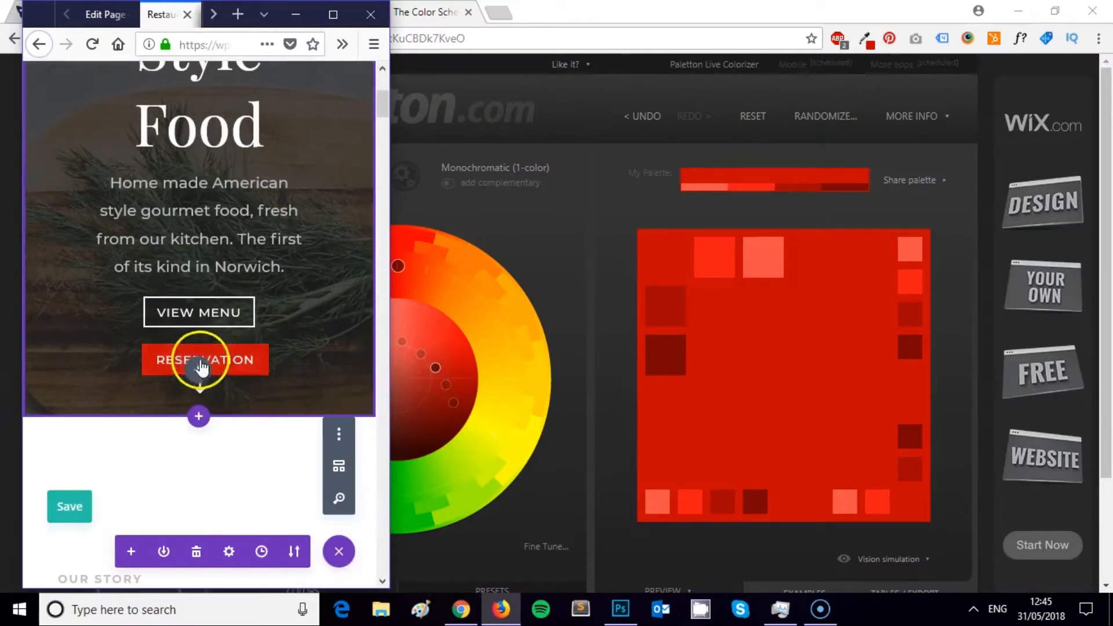
pyautogui.scroll(2, 199, 363)
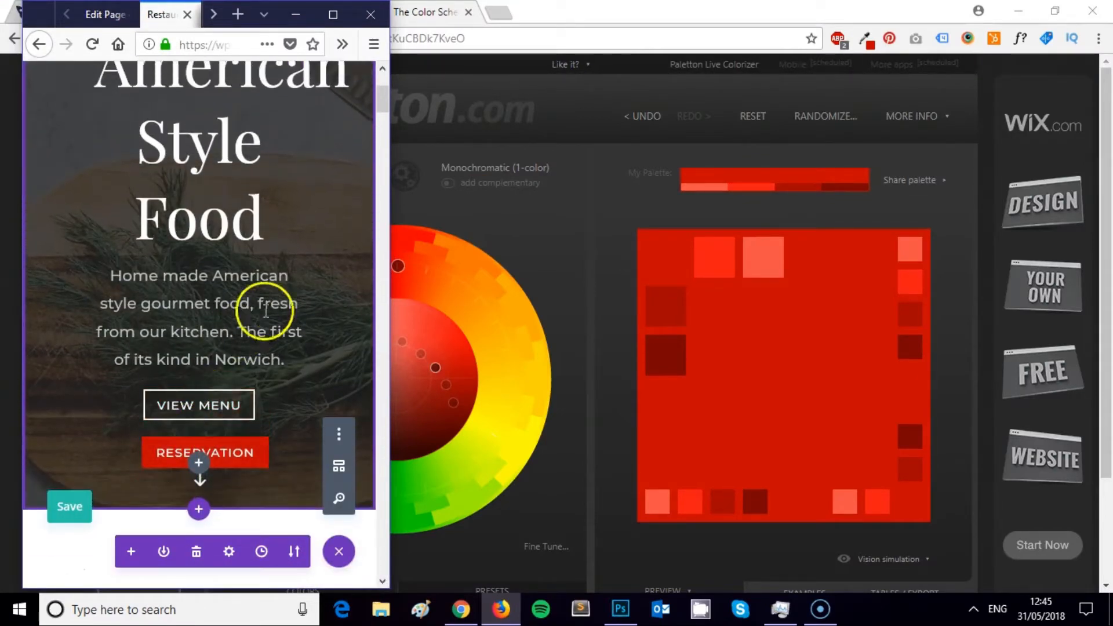
# Examine the header's buttons in the narrow layout, then maximise the Firefox window and check the header at full width.
pyautogui.scroll(3, 286, 286)
pyautogui.scroll(-5, 285, 289)
pyautogui.scroll(-3, 285, 289)
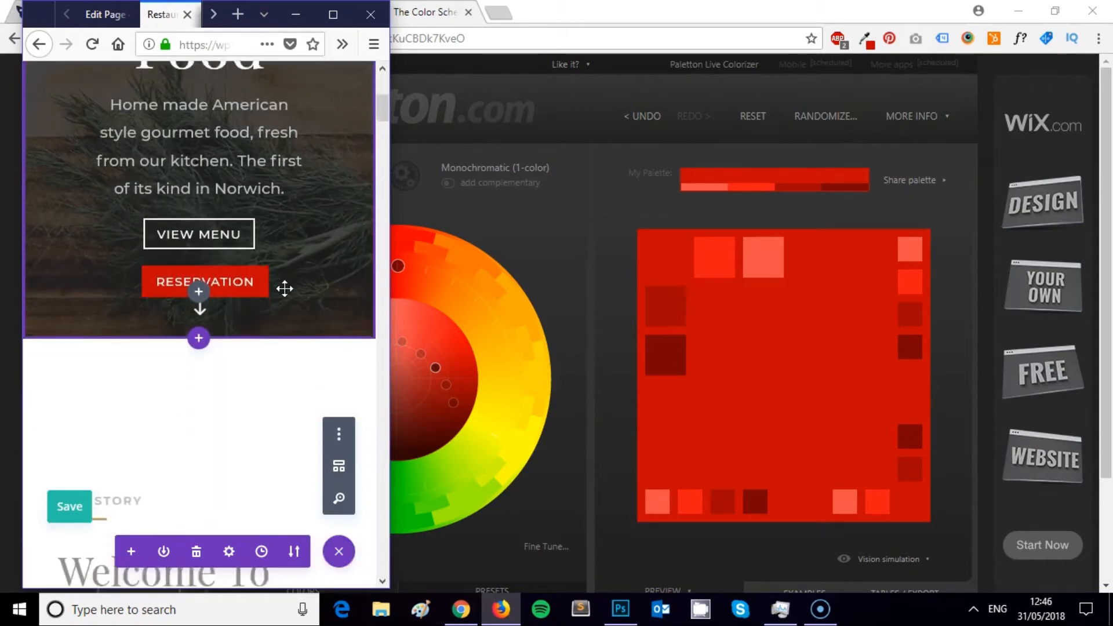
pyautogui.scroll(-3, 286, 204)
pyautogui.scroll(8, 288, 203)
pyautogui.click(340, 21)
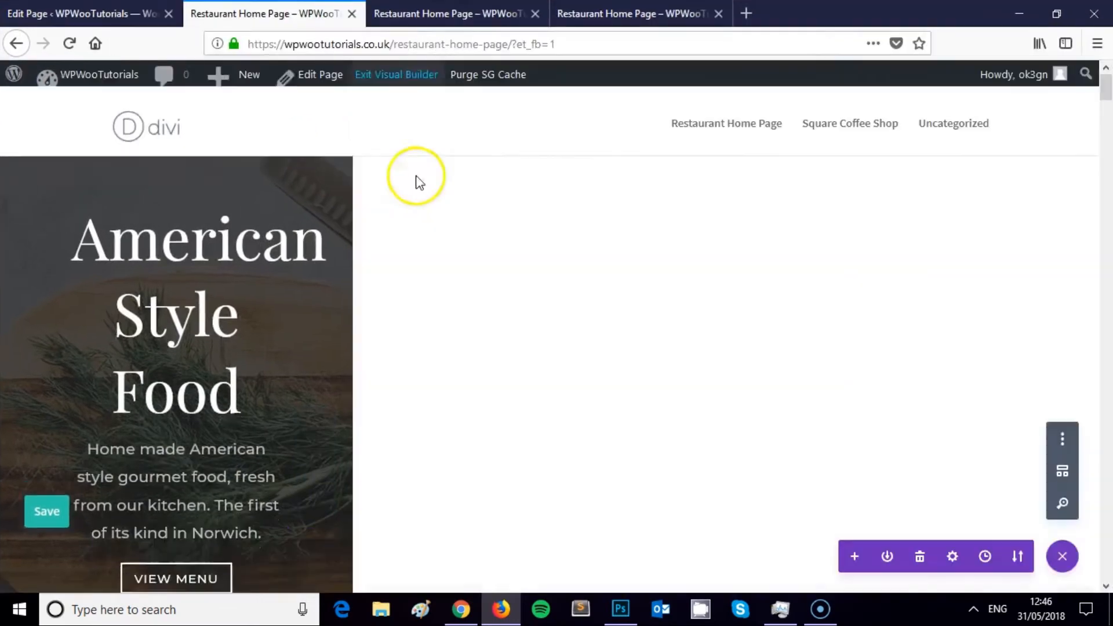
pyautogui.scroll(-3, 569, 251)
pyautogui.scroll(3, 561, 294)
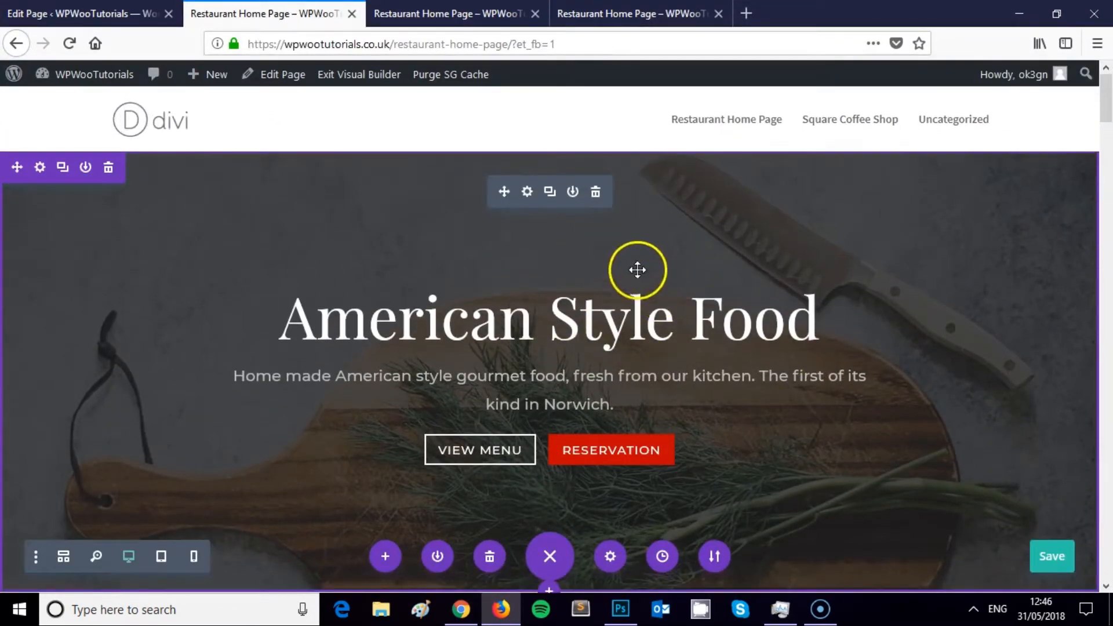
pyautogui.scroll(-3, 633, 324)
pyautogui.scroll(3, 684, 319)
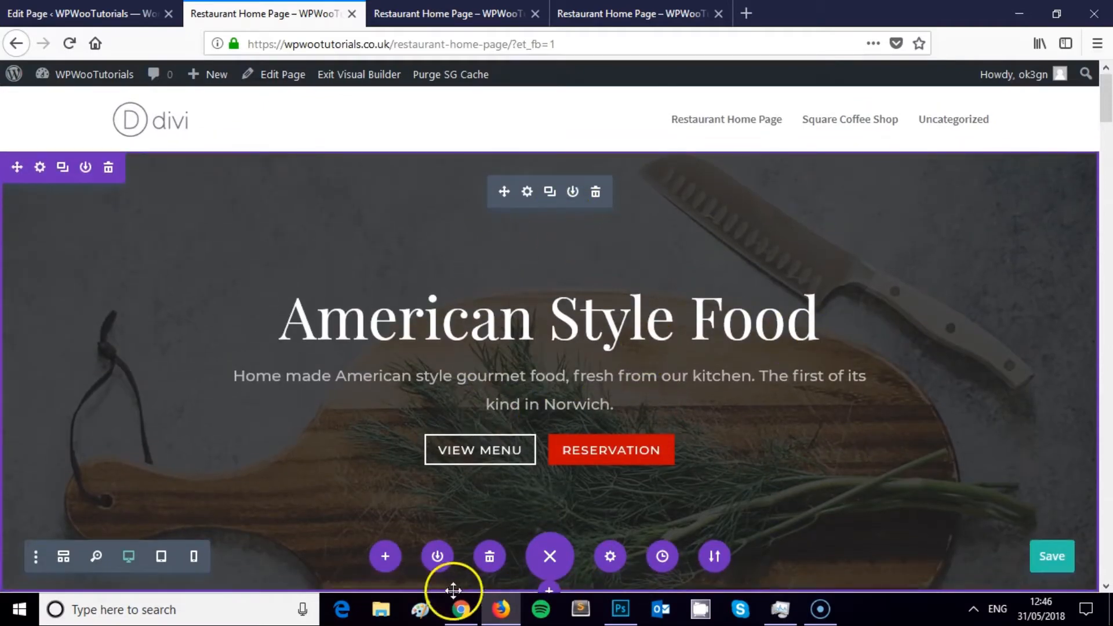
# Switch to Chrome, open Pexels in a new tab and search its photos for "american food".
pyautogui.click(460, 609)
pyautogui.click(493, 17)
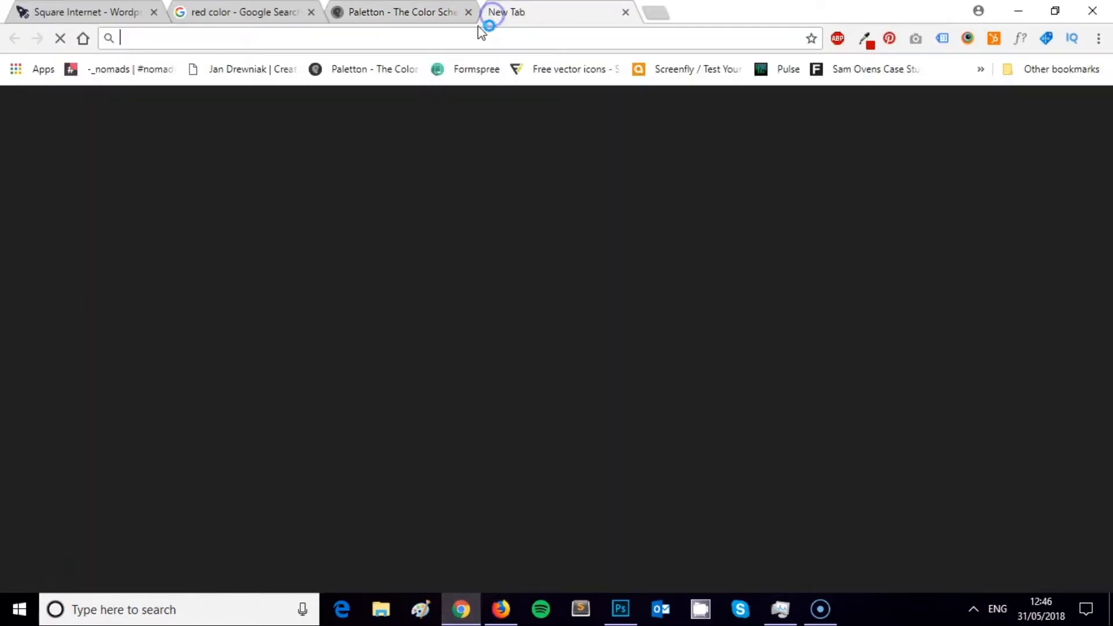
pyautogui.write('pexels')
pyautogui.press('Return')
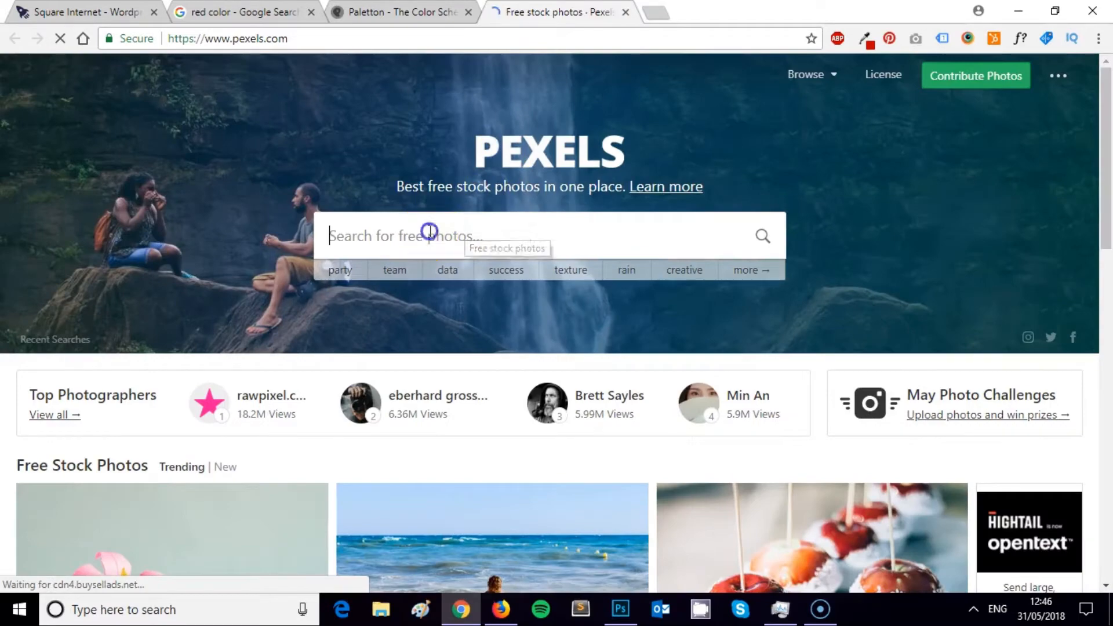
pyautogui.click(429, 232)
pyautogui.write('american food')
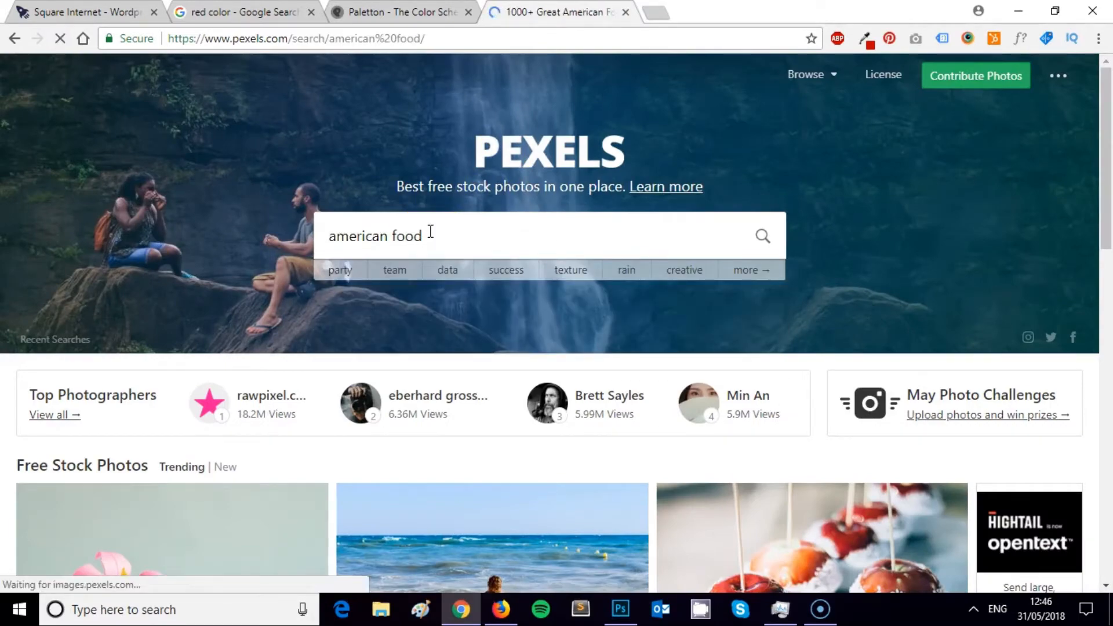
# Look through the american food photo results for an image suited to the restaurant header.
pyautogui.scroll(-3, 586, 290)
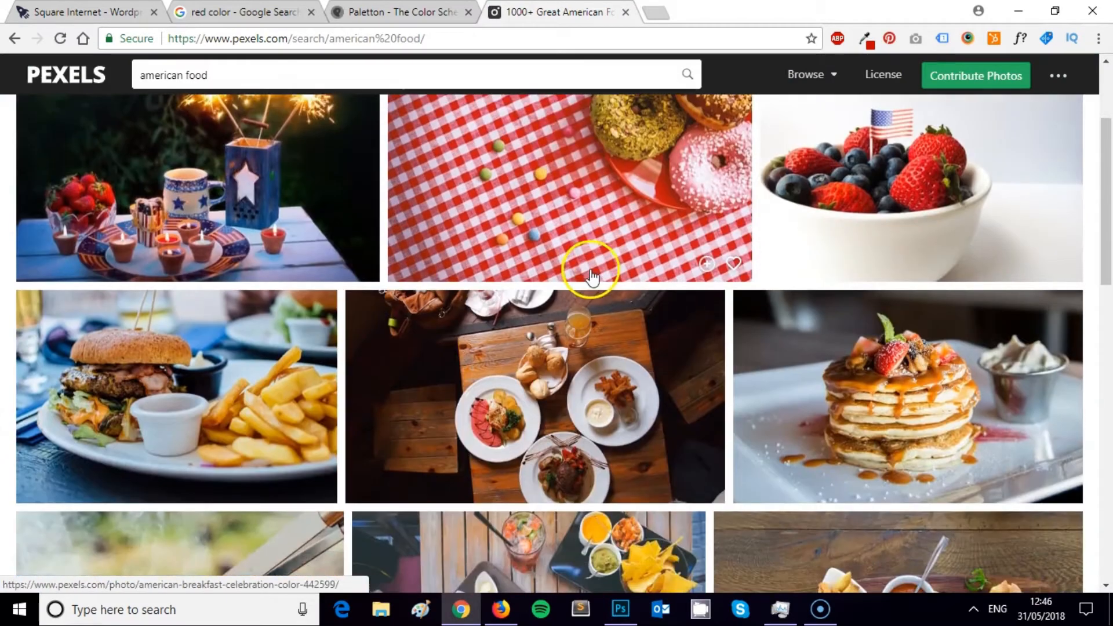
pyautogui.scroll(3, 589, 273)
pyautogui.scroll(-3, 590, 255)
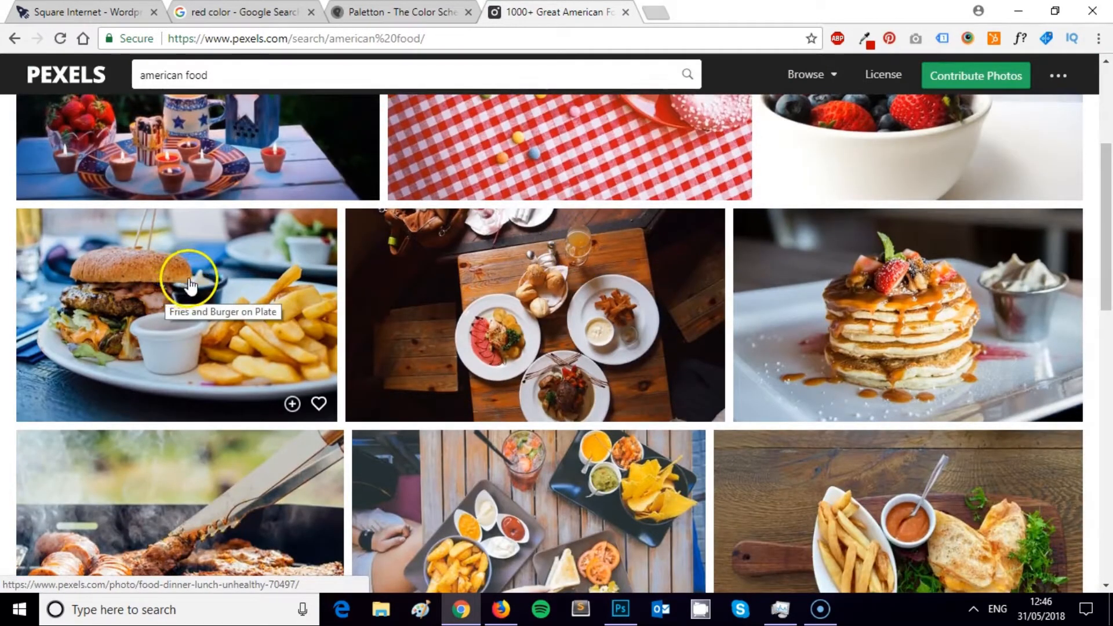
pyautogui.scroll(-5, 187, 284)
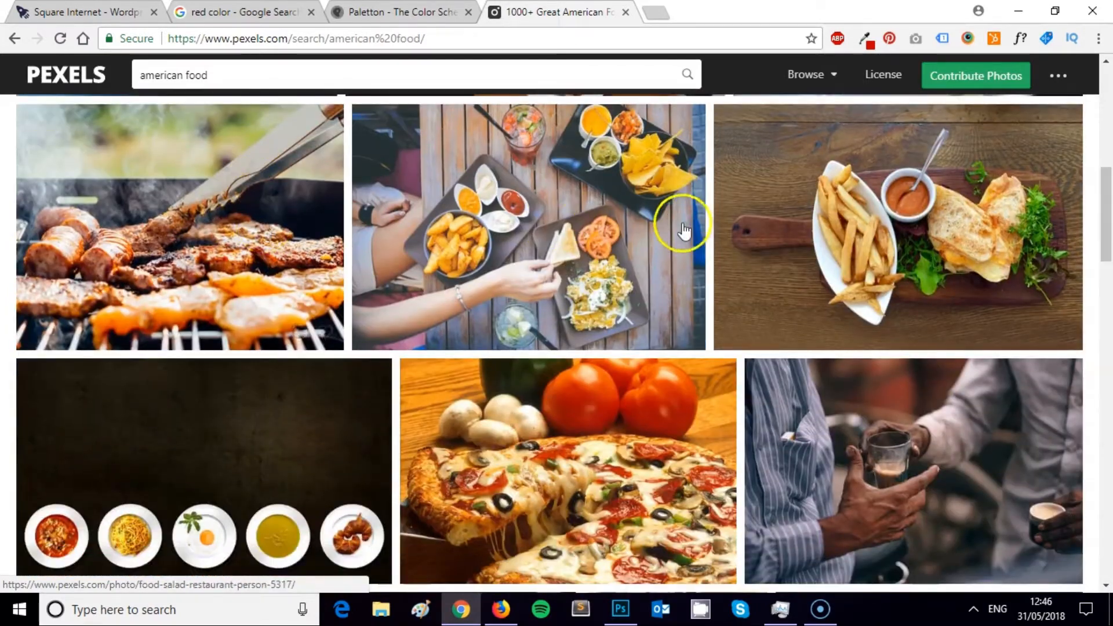
pyautogui.scroll(4, 288, 243)
pyautogui.scroll(-3, 311, 211)
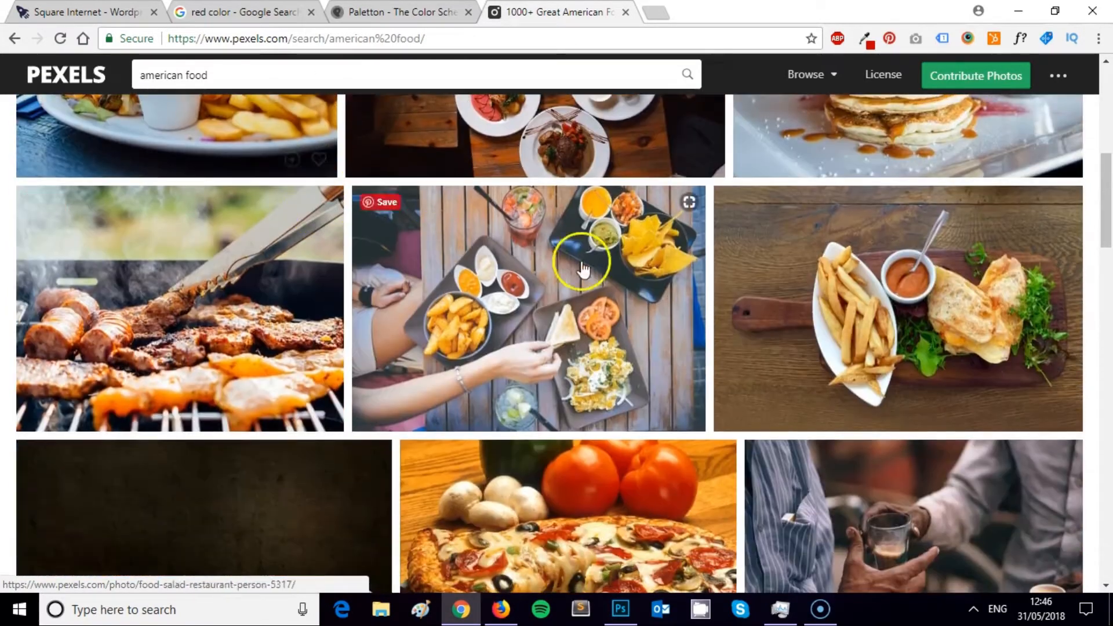
pyautogui.scroll(-8, 960, 293)
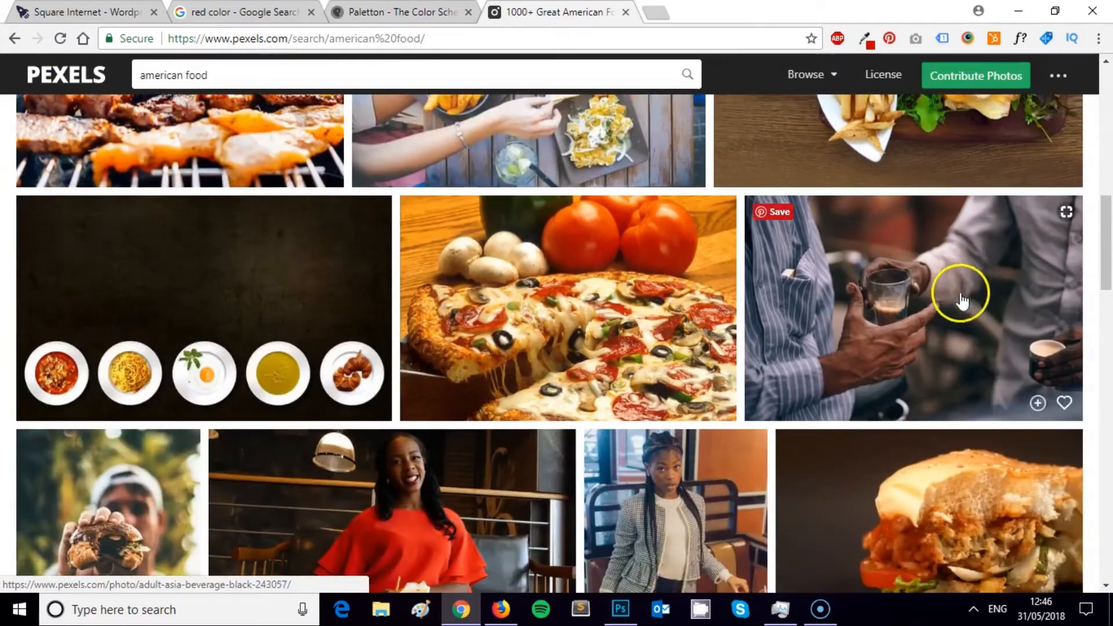
pyautogui.scroll(-4, 667, 240)
pyautogui.scroll(4, 539, 235)
pyautogui.scroll(-15, 540, 234)
pyautogui.scroll(-8, 540, 235)
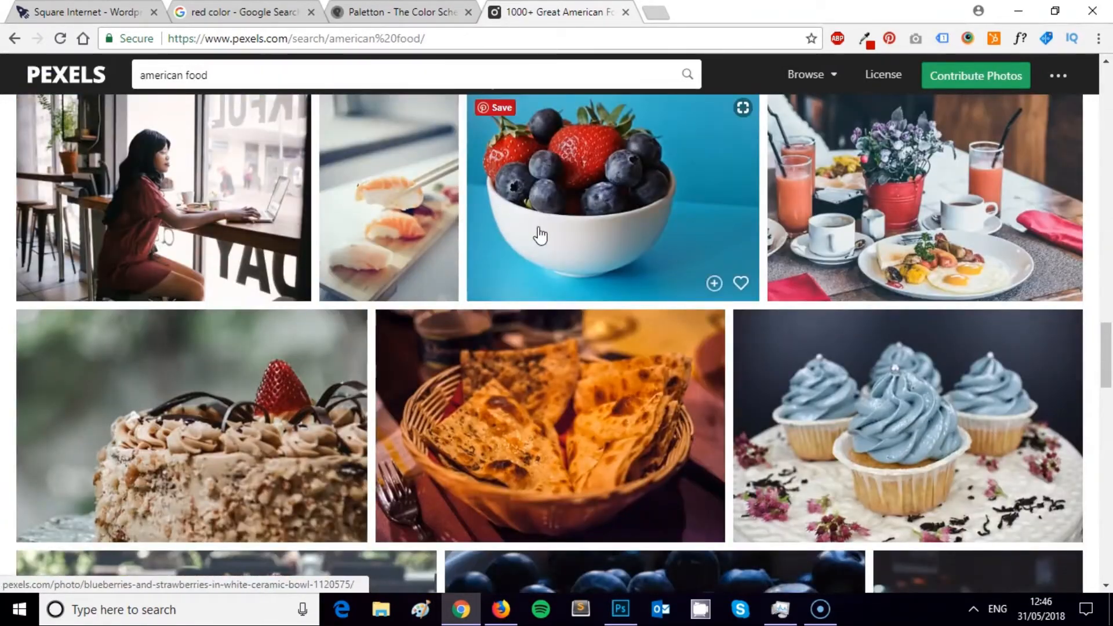
pyautogui.scroll(14, 541, 234)
# Search Pexels for "american restaurant", skim the photos and return to the american food results.
pyautogui.moveTo(219, 76); pyautogui.dragTo(65, 99)
pyautogui.write('american restaurant')
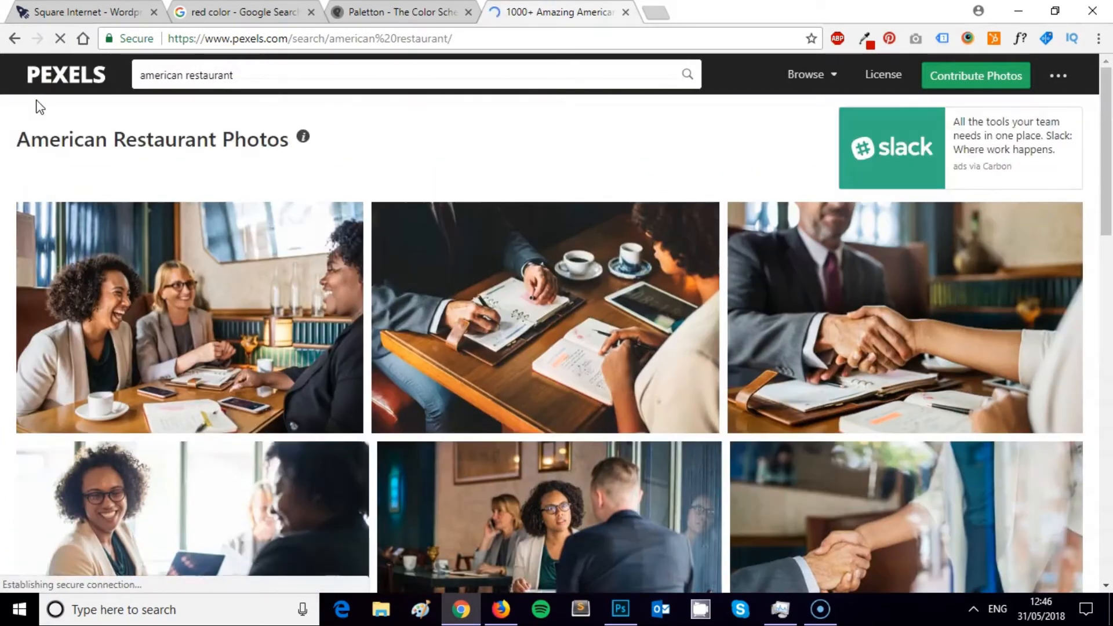
pyautogui.scroll(-7, 480, 278)
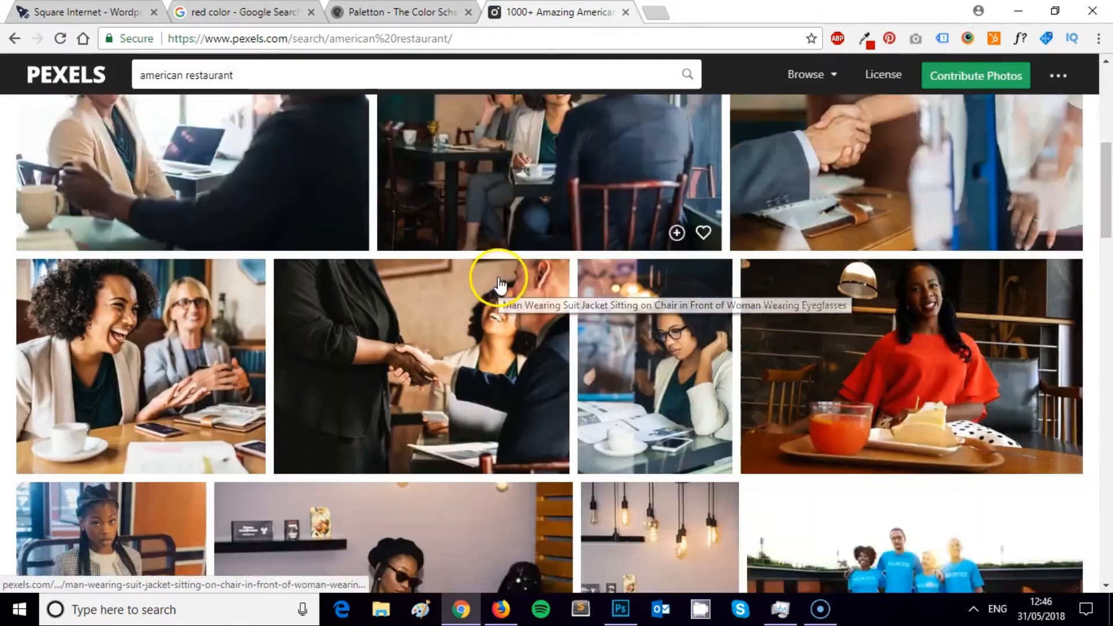
pyautogui.scroll(-6, 499, 279)
pyautogui.click(13, 39)
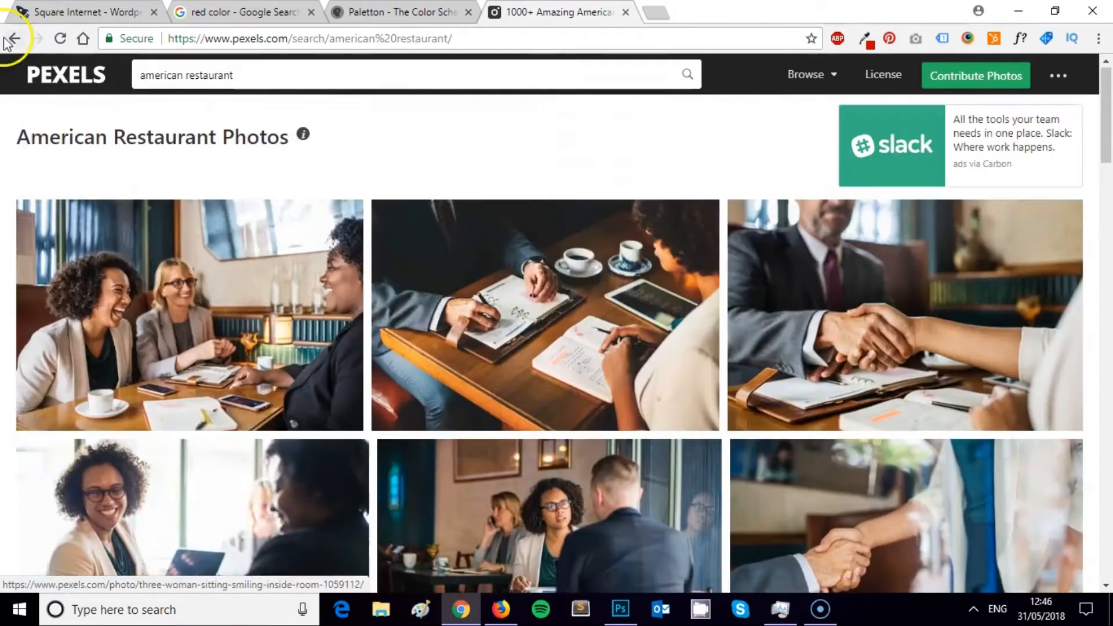
# Compare the american food photos and open the one showing a burger and fries on a plate.
pyautogui.scroll(9, 450, 268)
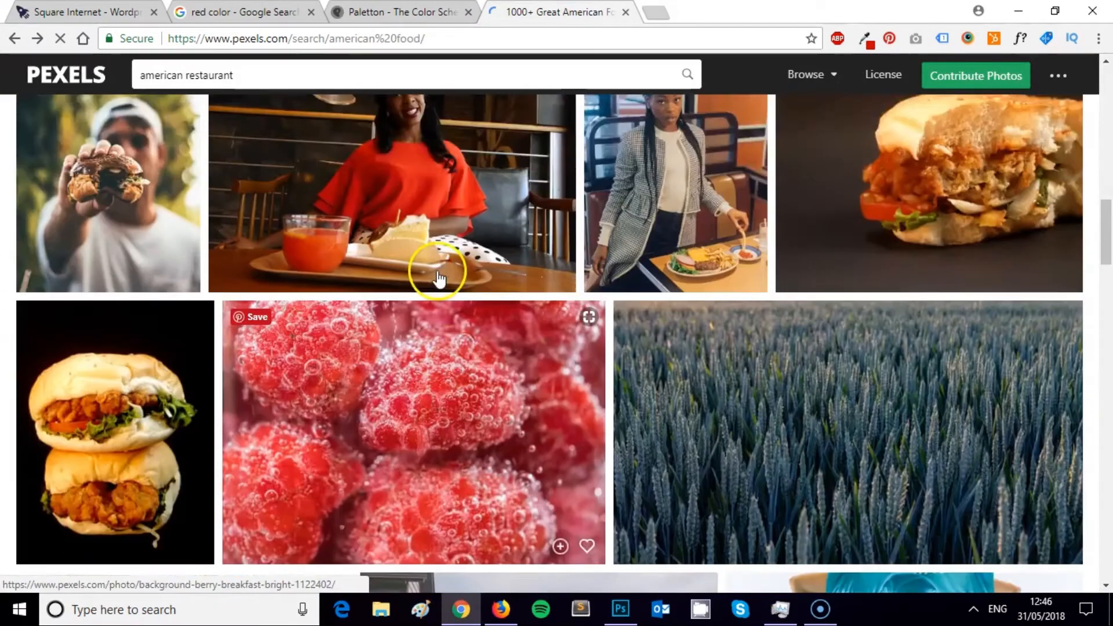
pyautogui.scroll(10, 440, 290)
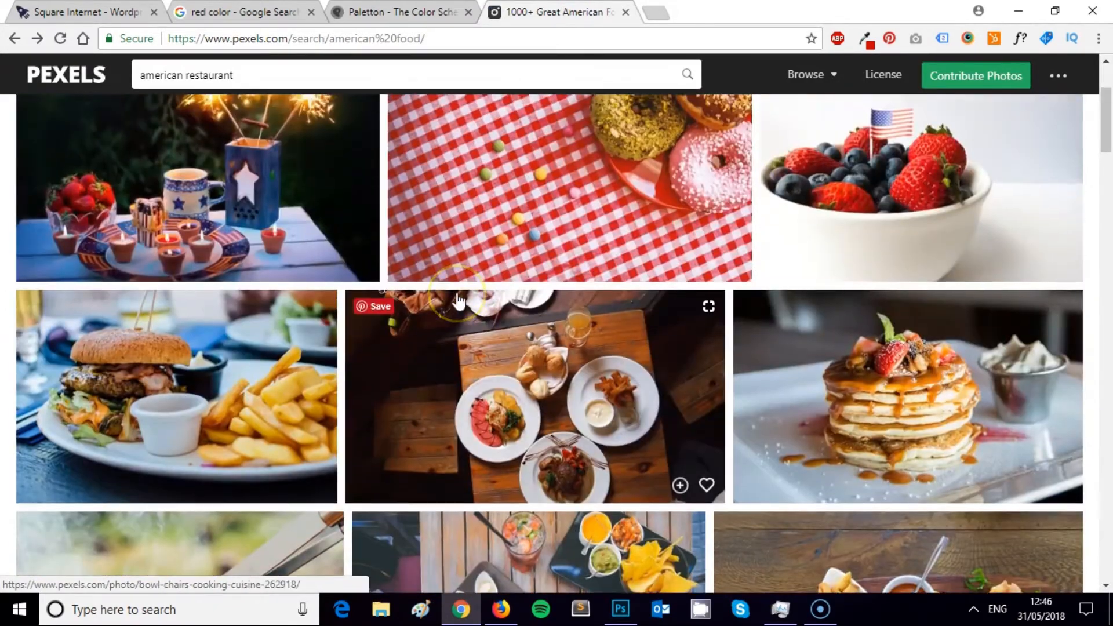
pyautogui.scroll(-4, 458, 299)
pyautogui.scroll(2, 377, 323)
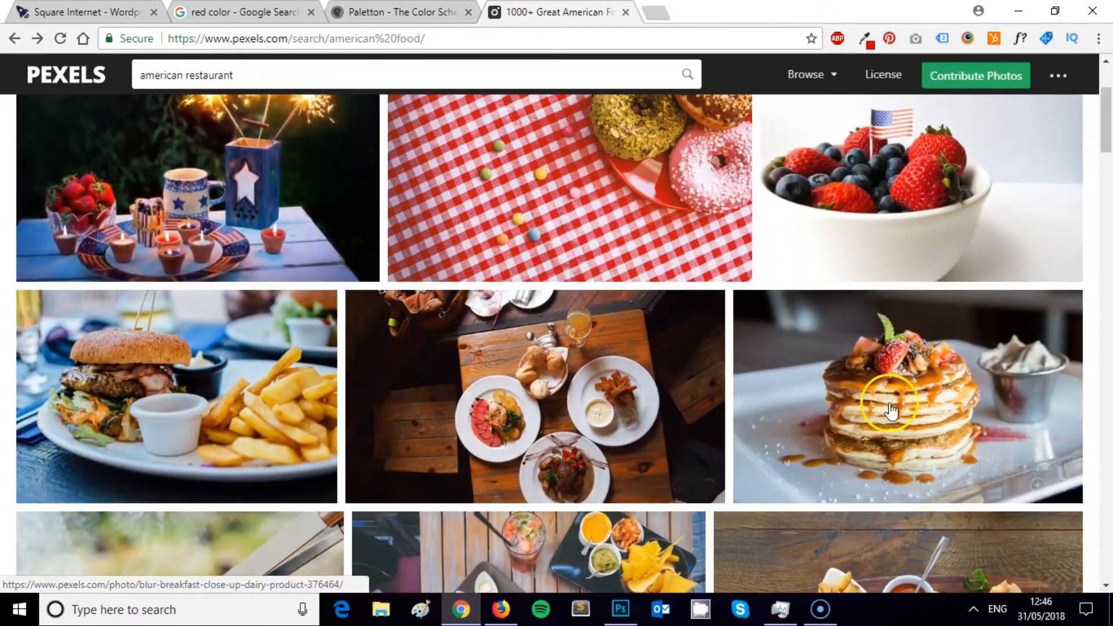
pyautogui.scroll(2, 791, 401)
pyautogui.scroll(-6, 792, 400)
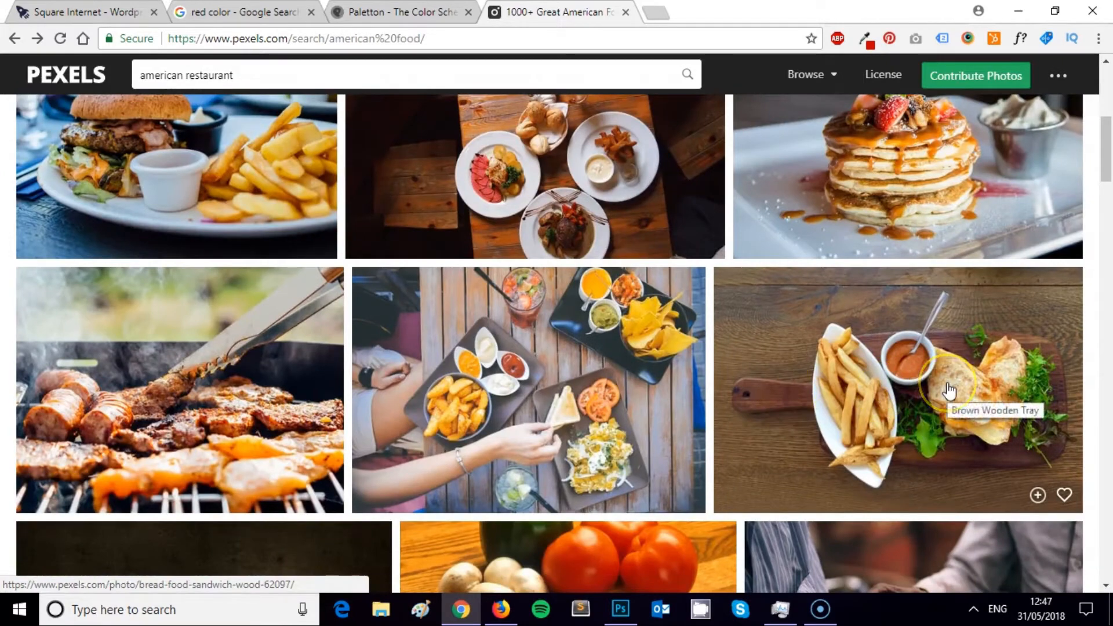
pyautogui.scroll(1, 187, 236)
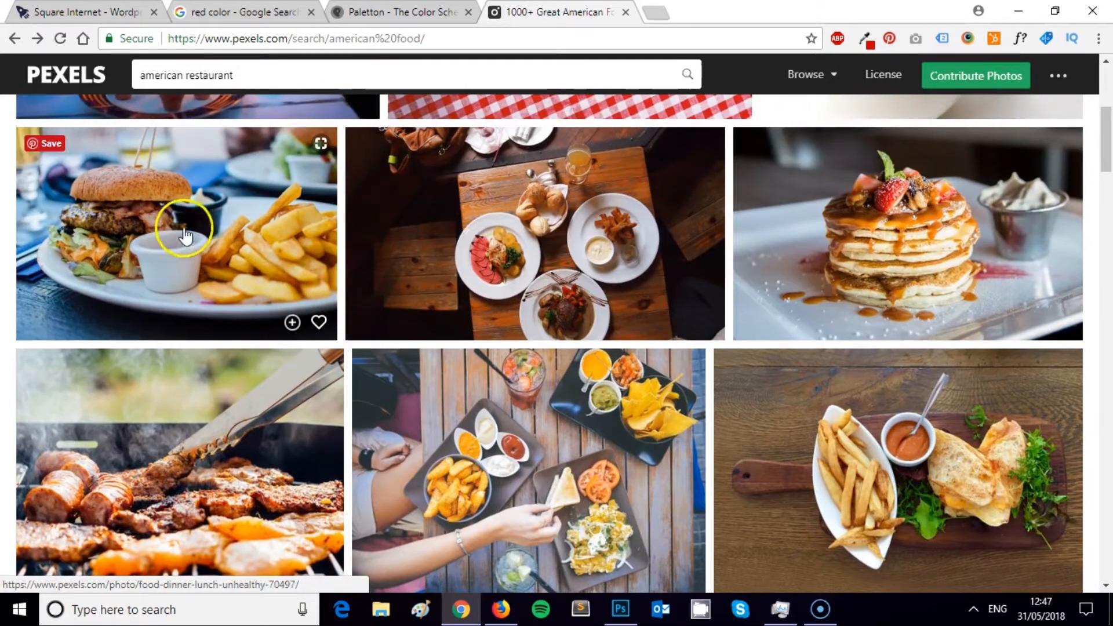
pyautogui.click(315, 252)
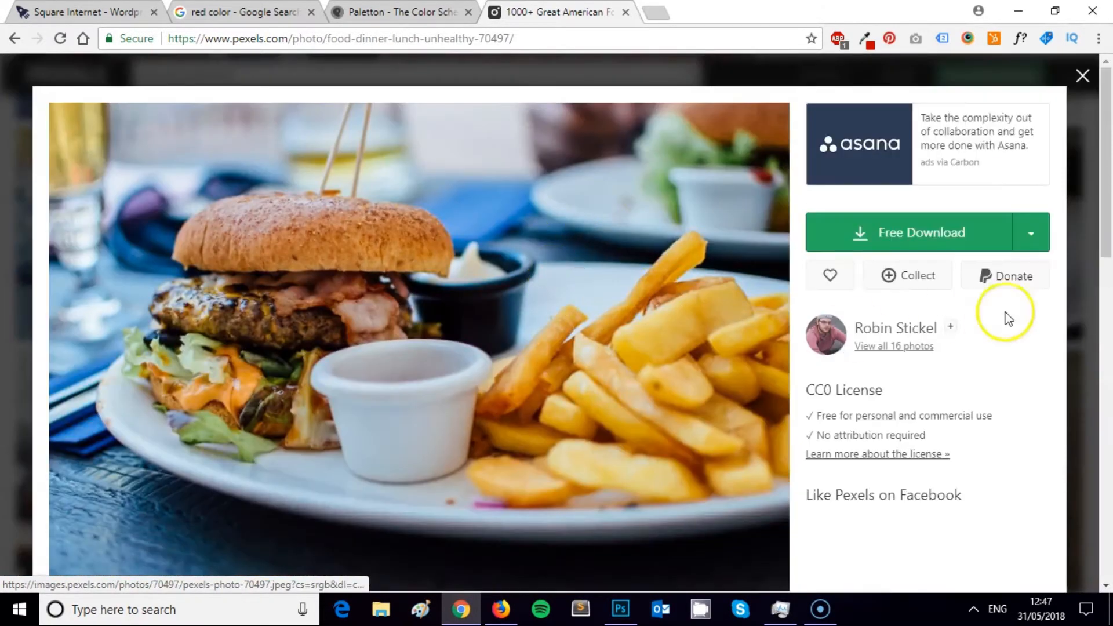
# Download the burger and fries photo at a custom size with a width of 1920.
pyautogui.click(1031, 235)
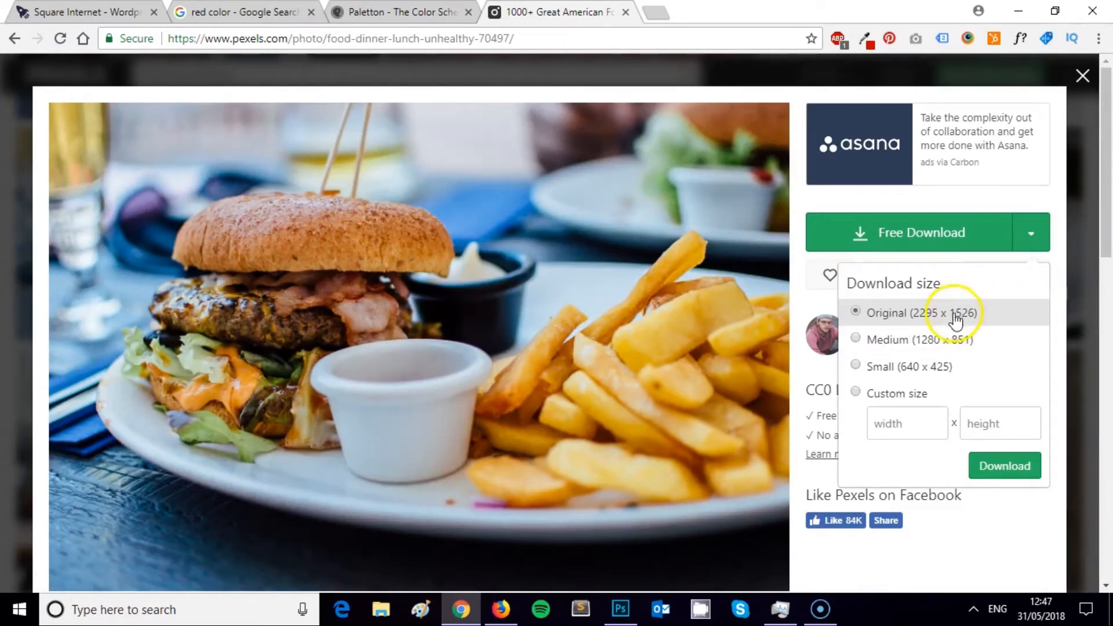
pyautogui.click(908, 423)
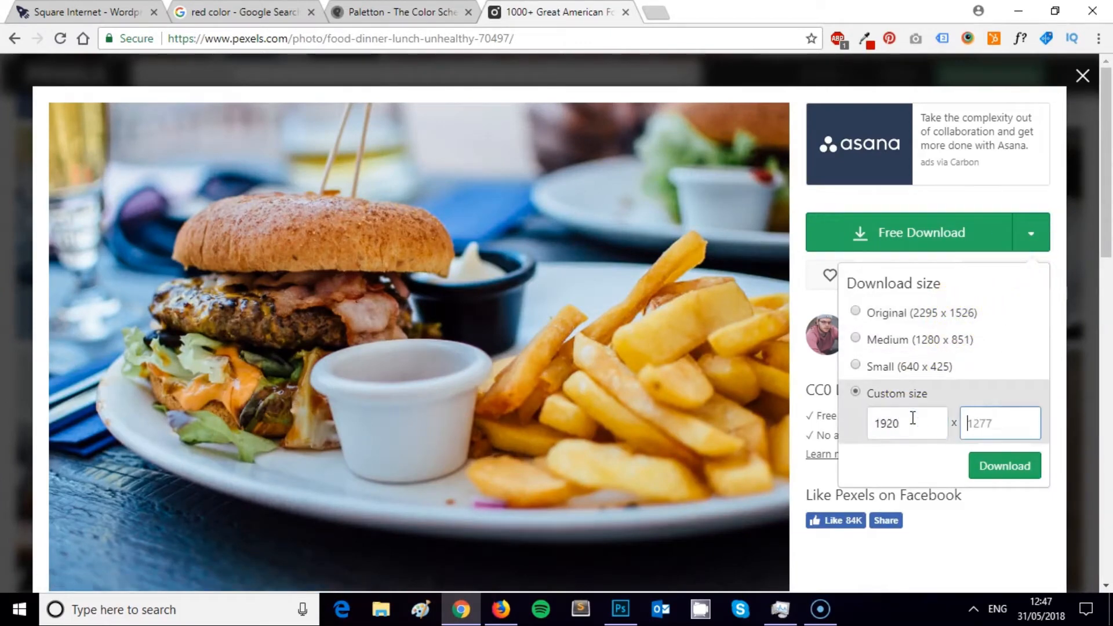
pyautogui.click(1004, 467)
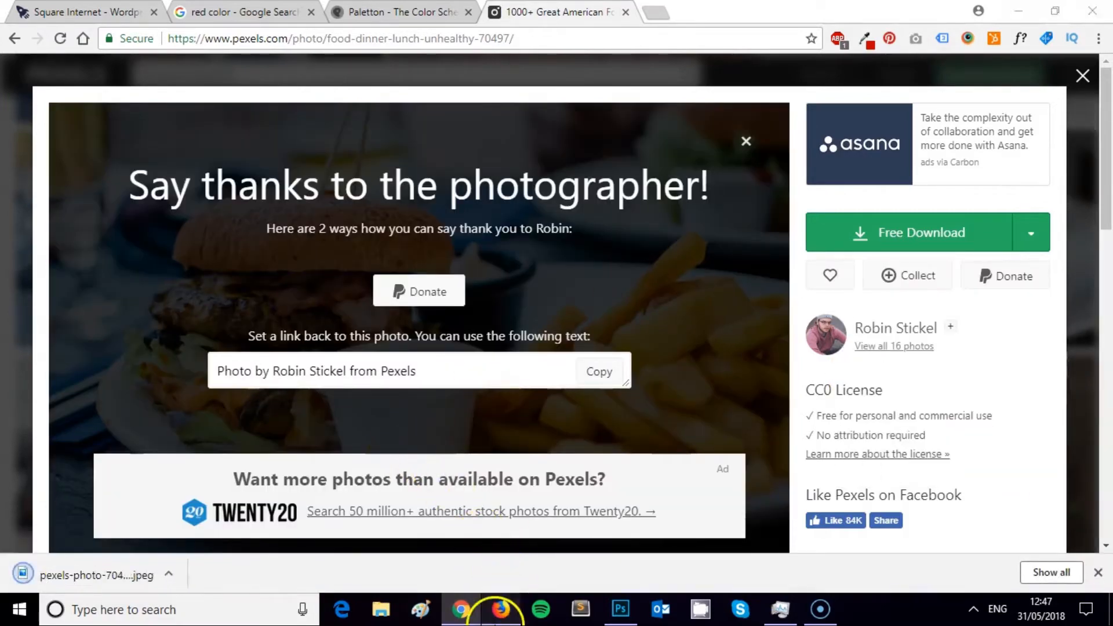
# Return to Firefox, open the settings of the section containing the header and examine its background colour and gradient options.
pyautogui.click(497, 614)
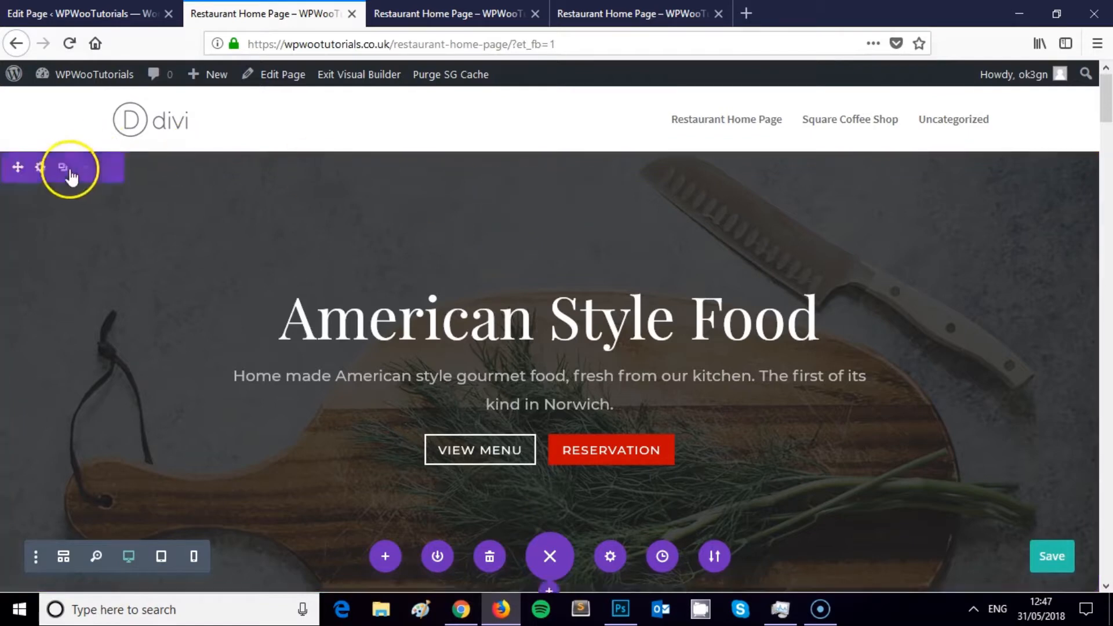
pyautogui.click(40, 168)
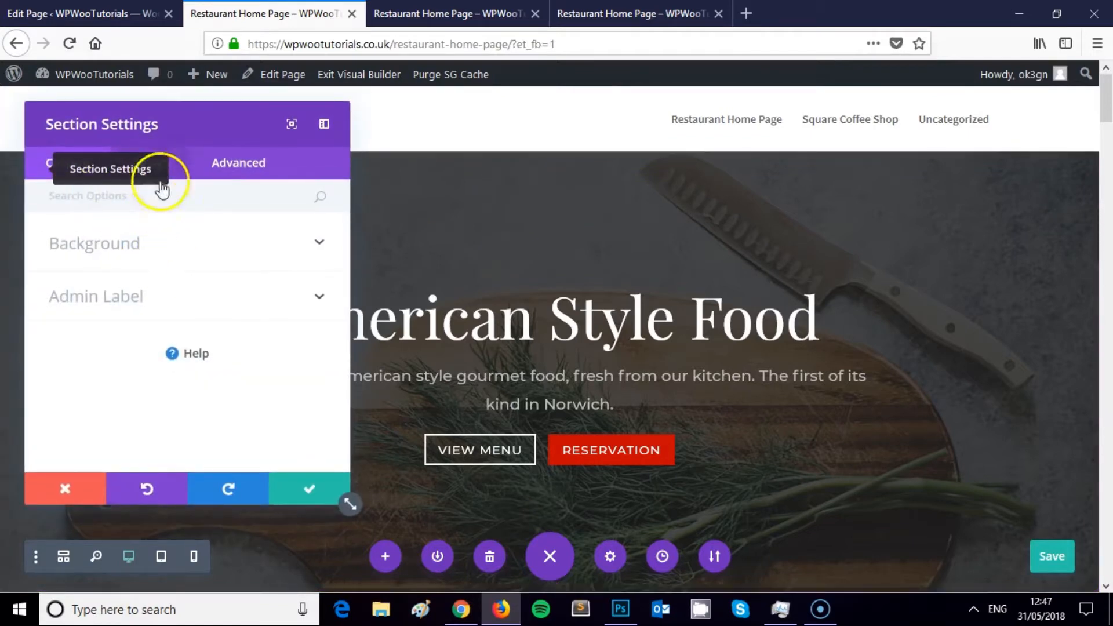
pyautogui.click(154, 249)
pyautogui.scroll(-2, 204, 278)
pyautogui.scroll(2, 199, 273)
pyautogui.scroll(-2, 174, 278)
pyautogui.scroll(3, 157, 281)
pyautogui.click(147, 287)
pyautogui.scroll(-1, 145, 280)
pyautogui.scroll(1, 145, 280)
pyautogui.click(82, 289)
pyautogui.scroll(-3, 159, 291)
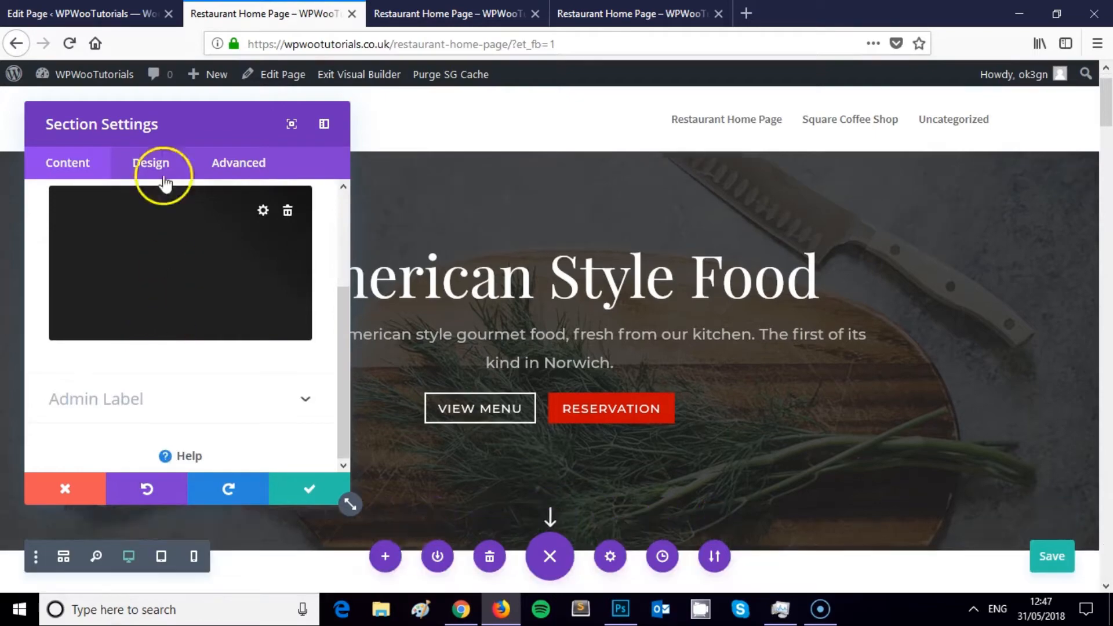
# Look through the header section's design options and close its settings without saving.
pyautogui.click(158, 168)
pyautogui.scroll(-2, 166, 261)
pyautogui.scroll(-5, 306, 154)
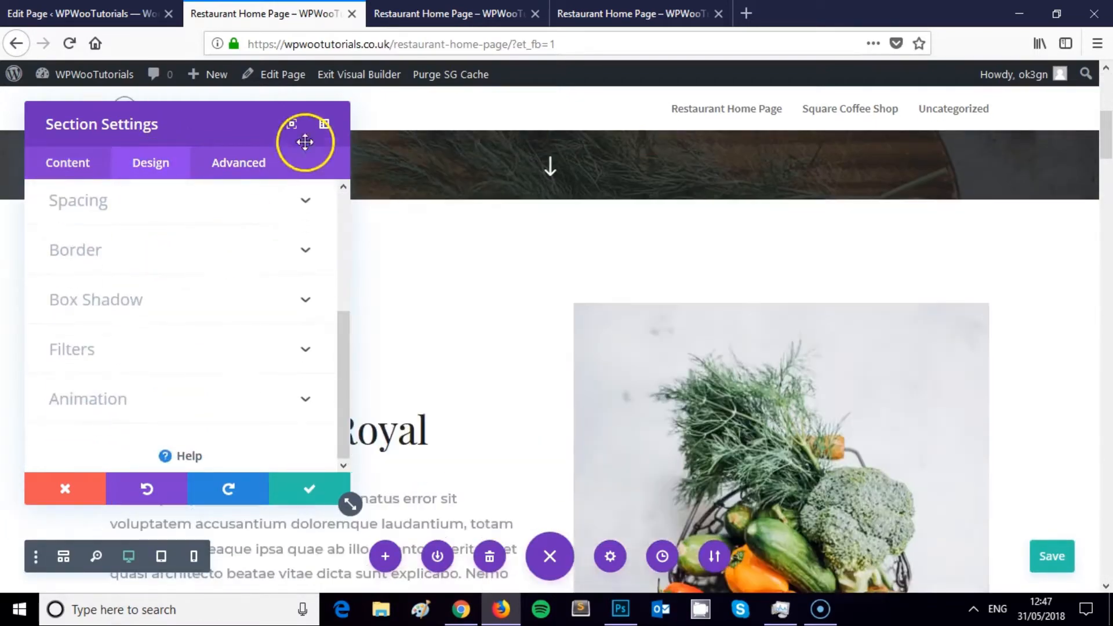
pyautogui.scroll(5, 436, 208)
pyautogui.click(65, 488)
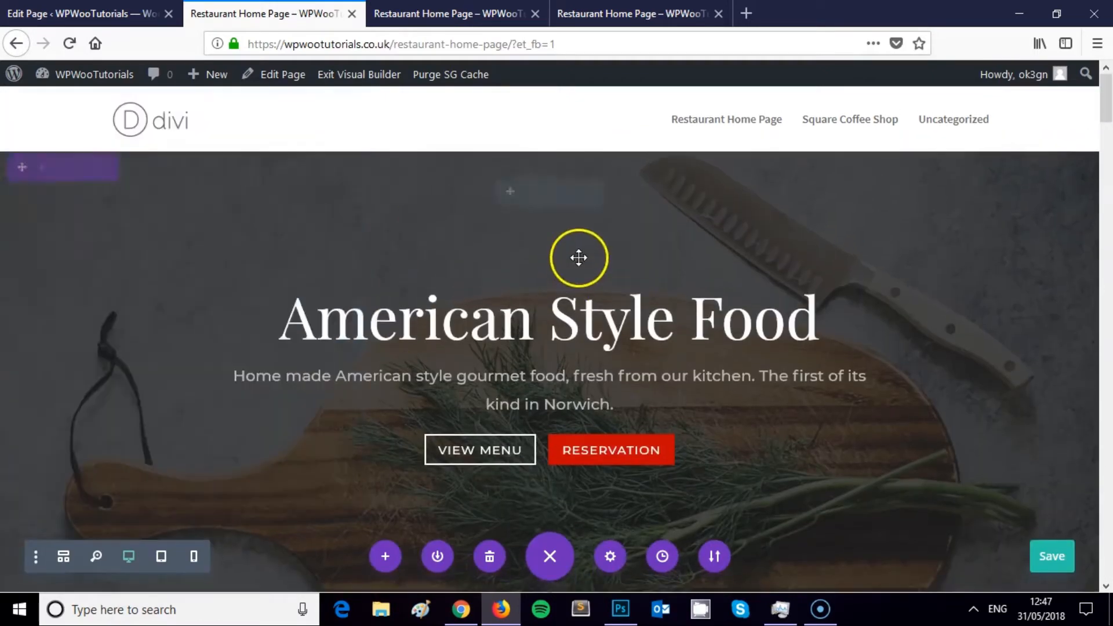
# Look through the Fullwidth Header module's content and design options for the background image, then discard the settings.
pyautogui.click(530, 194)
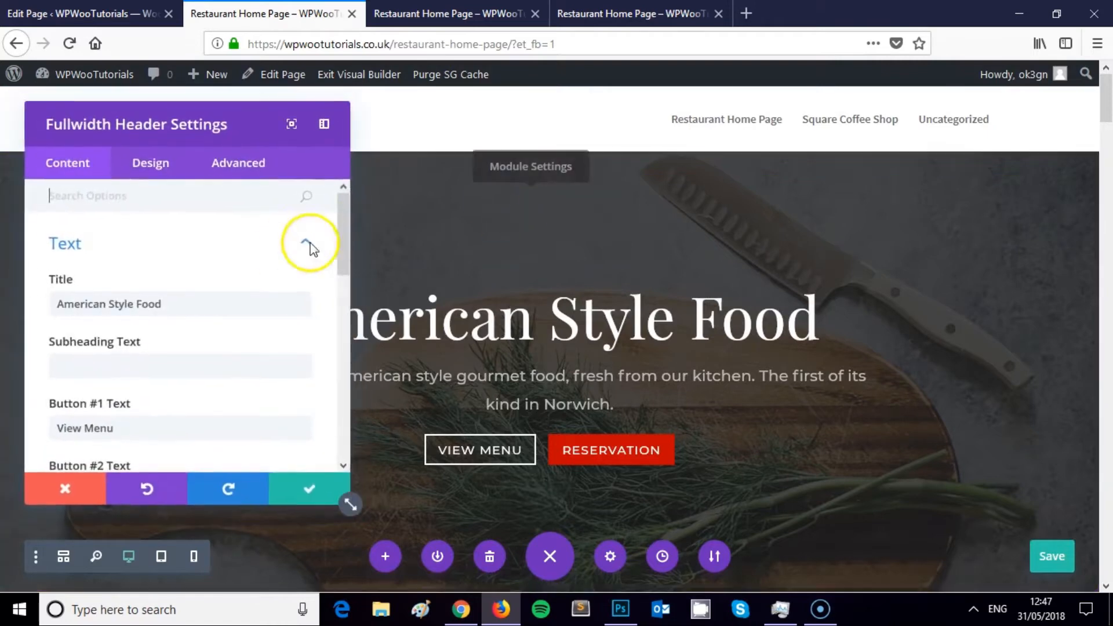
pyautogui.scroll(-6, 290, 240)
pyautogui.click(130, 297)
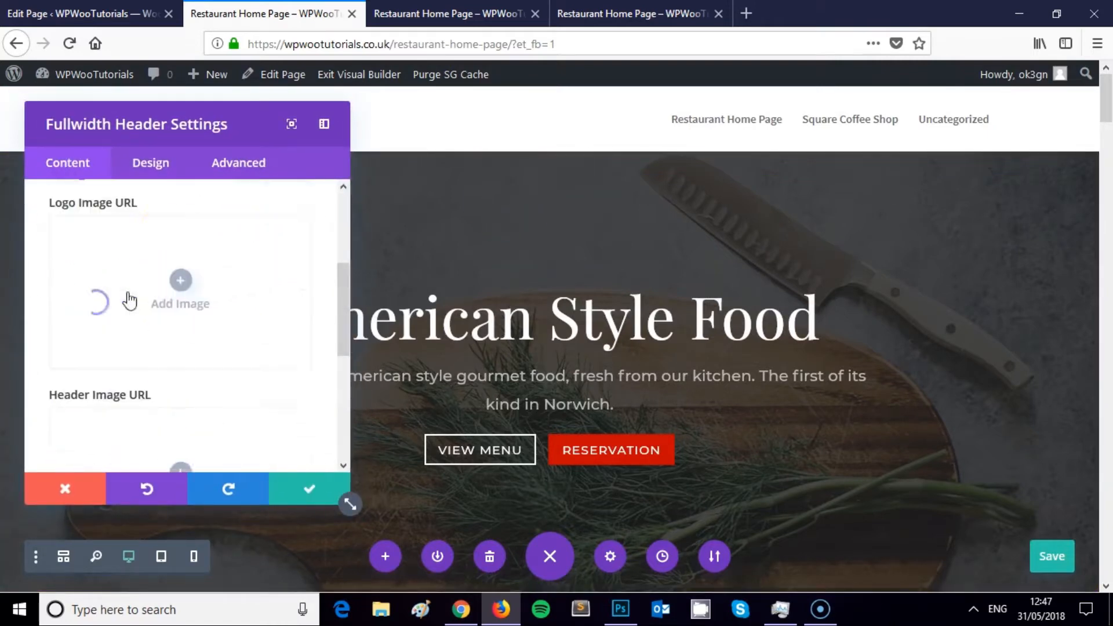
pyautogui.scroll(-3, 174, 280)
pyautogui.scroll(2, 168, 236)
pyautogui.click(171, 168)
pyautogui.scroll(-10, 212, 251)
pyautogui.scroll(5, 215, 253)
pyautogui.scroll(-1, 174, 343)
pyautogui.scroll(3, 168, 343)
pyautogui.click(78, 494)
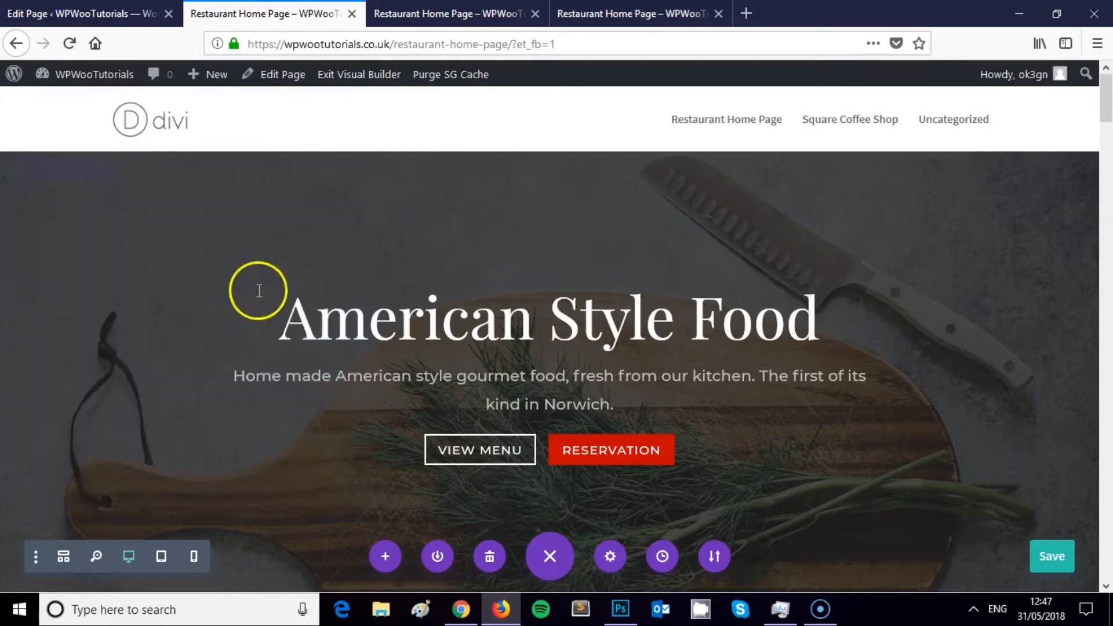
# Upload the burger and fries photo pexels-photo-70497 and set it as the background image of the section containing the header.
pyautogui.click(41, 168)
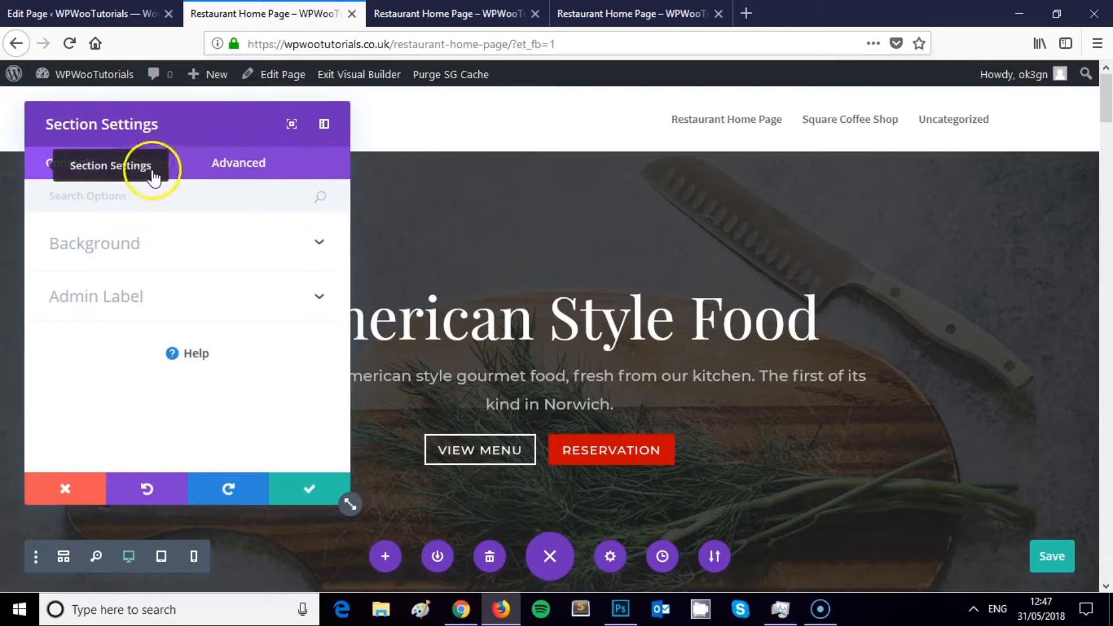
pyautogui.click(149, 260)
pyautogui.scroll(-3, 199, 299)
pyautogui.scroll(3, 191, 307)
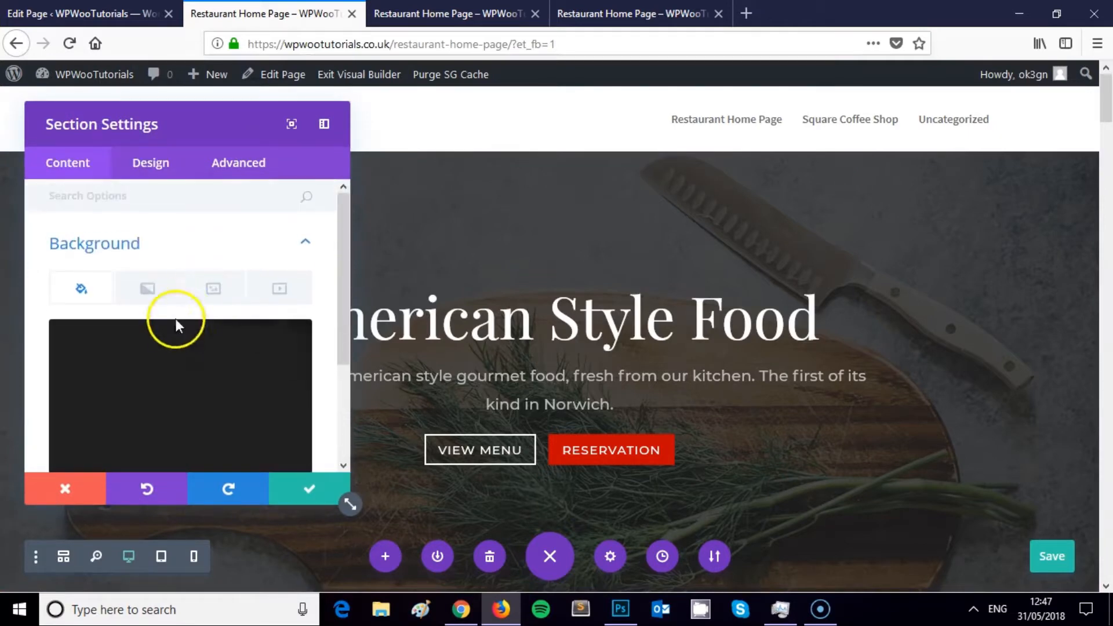
pyautogui.click(160, 293)
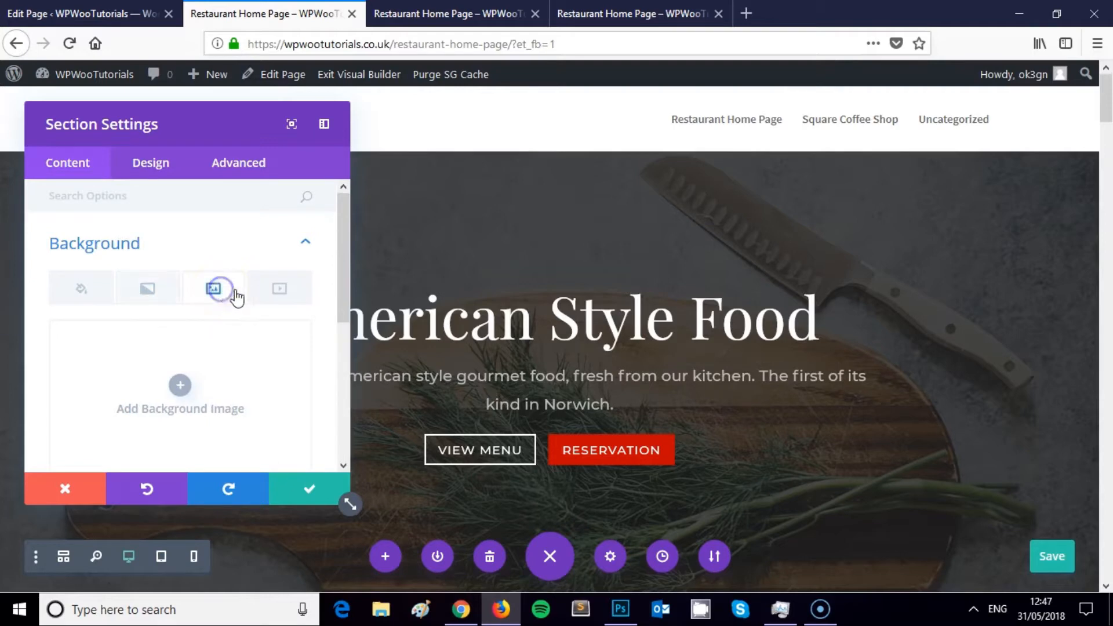
pyautogui.scroll(-3, 271, 307)
pyautogui.click(175, 290)
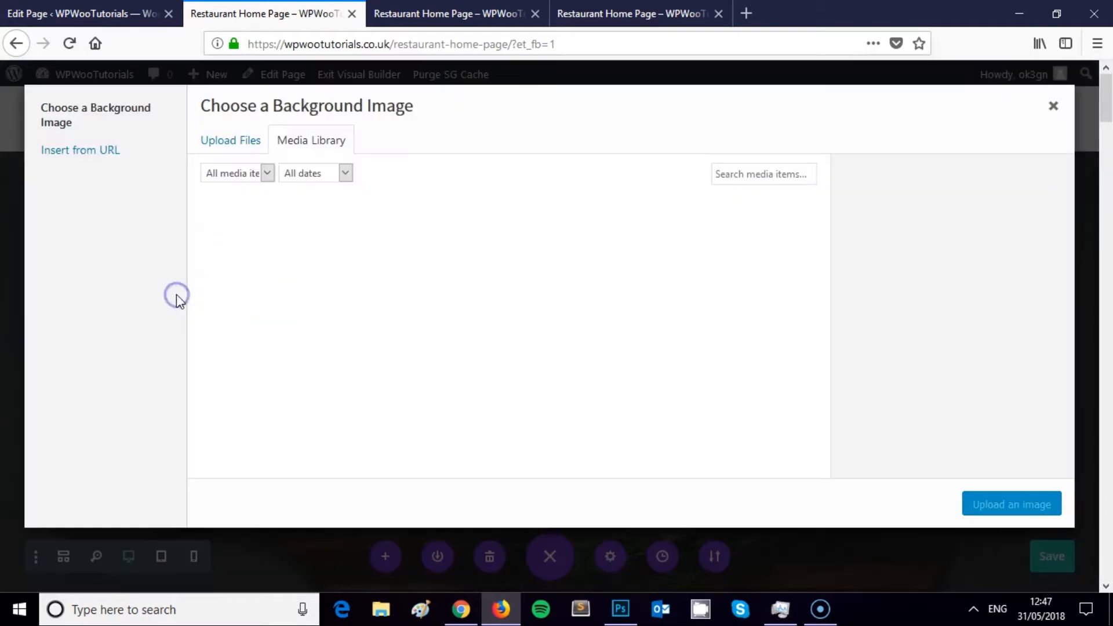
pyautogui.click(239, 140)
pyautogui.click(625, 357)
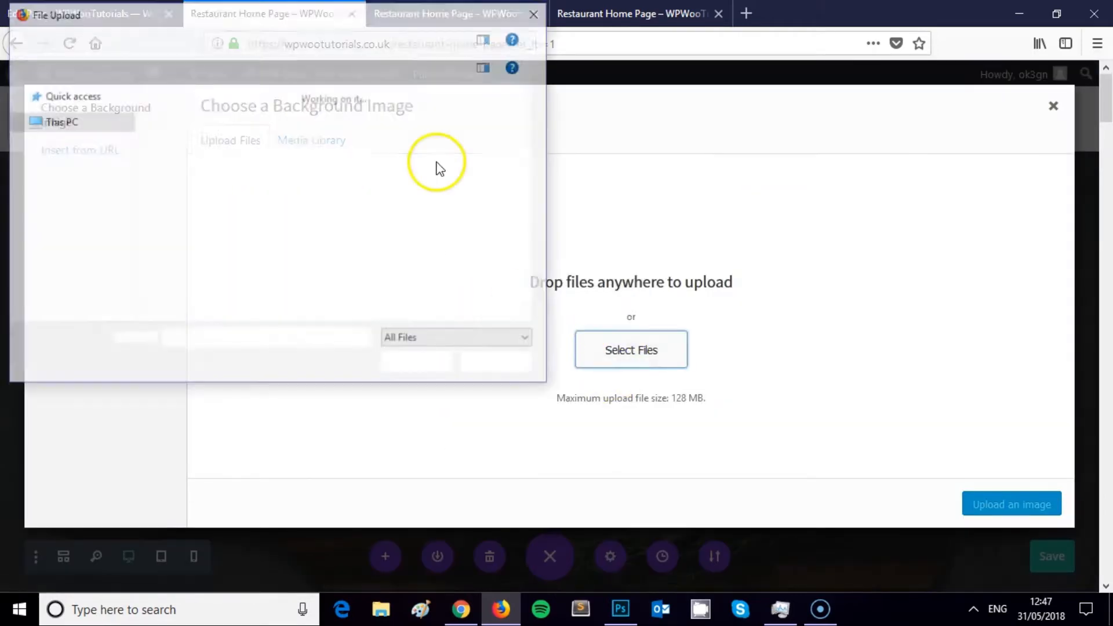
pyautogui.doubleClick(188, 139)
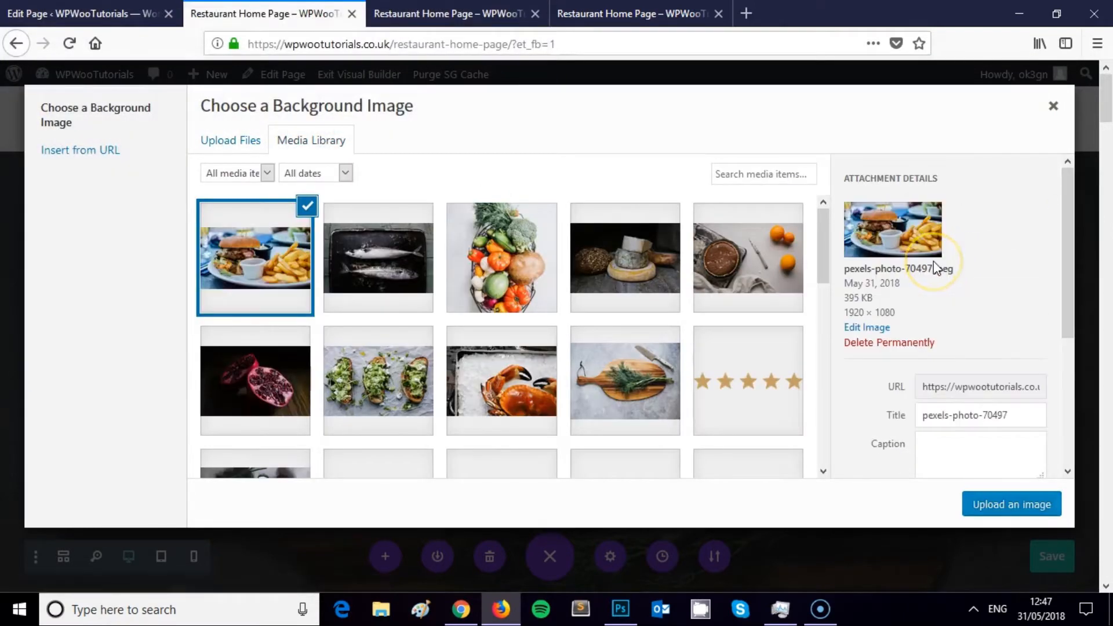
pyautogui.click(1028, 513)
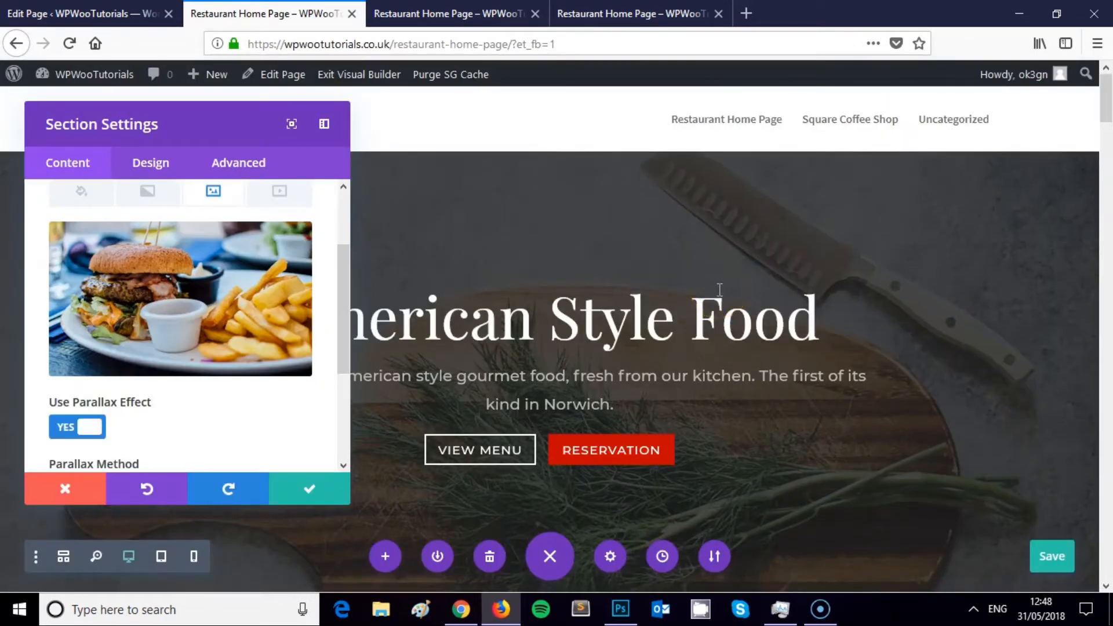
# Remove the header section's dark background colour, save the section settings and save the page.
pyautogui.scroll(-5, 241, 328)
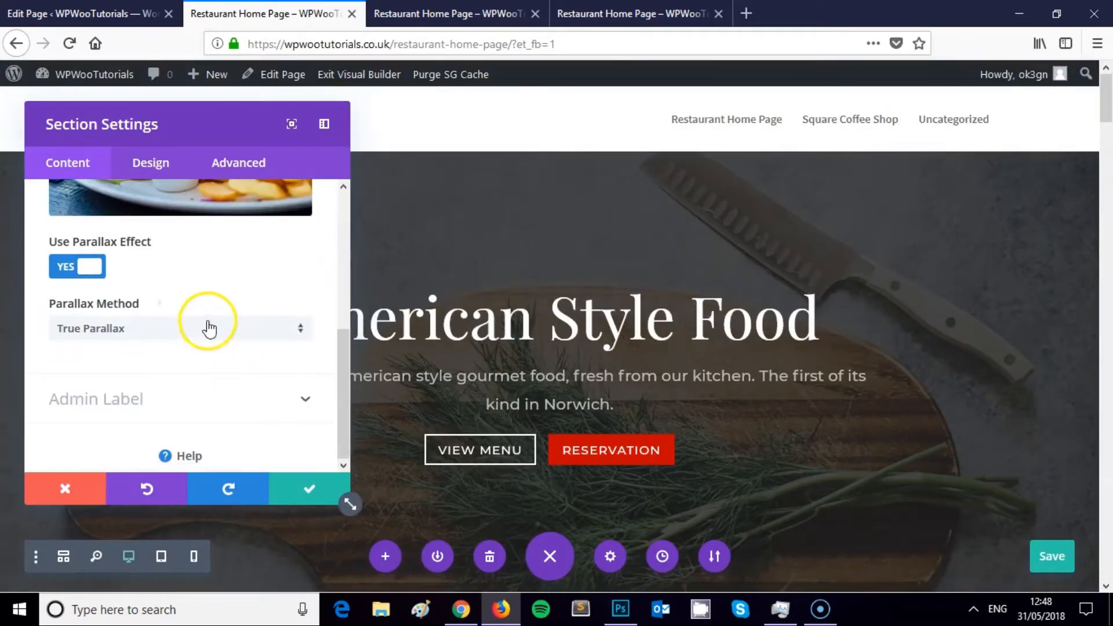
pyautogui.scroll(5, 220, 295)
pyautogui.scroll(3, 418, 253)
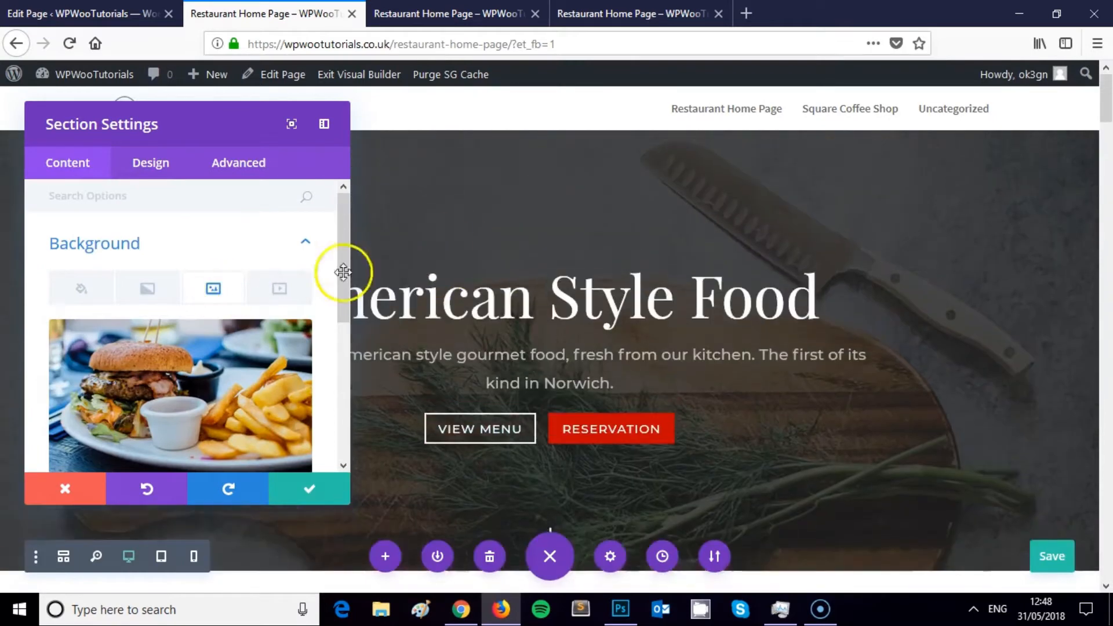
pyautogui.click(80, 286)
pyautogui.scroll(-2, 201, 307)
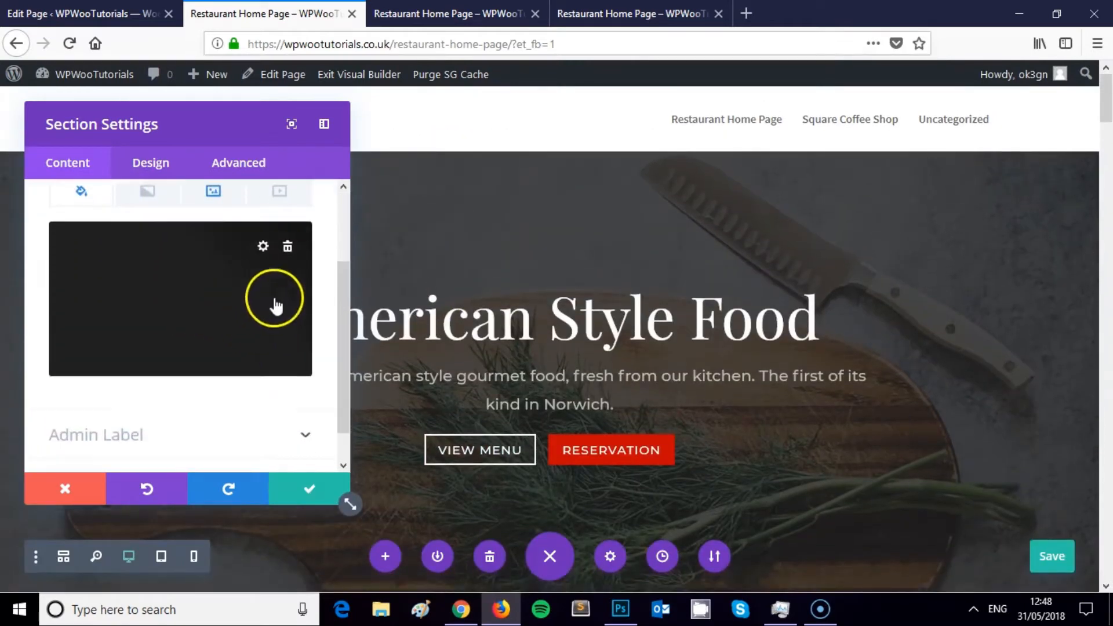
pyautogui.click(287, 246)
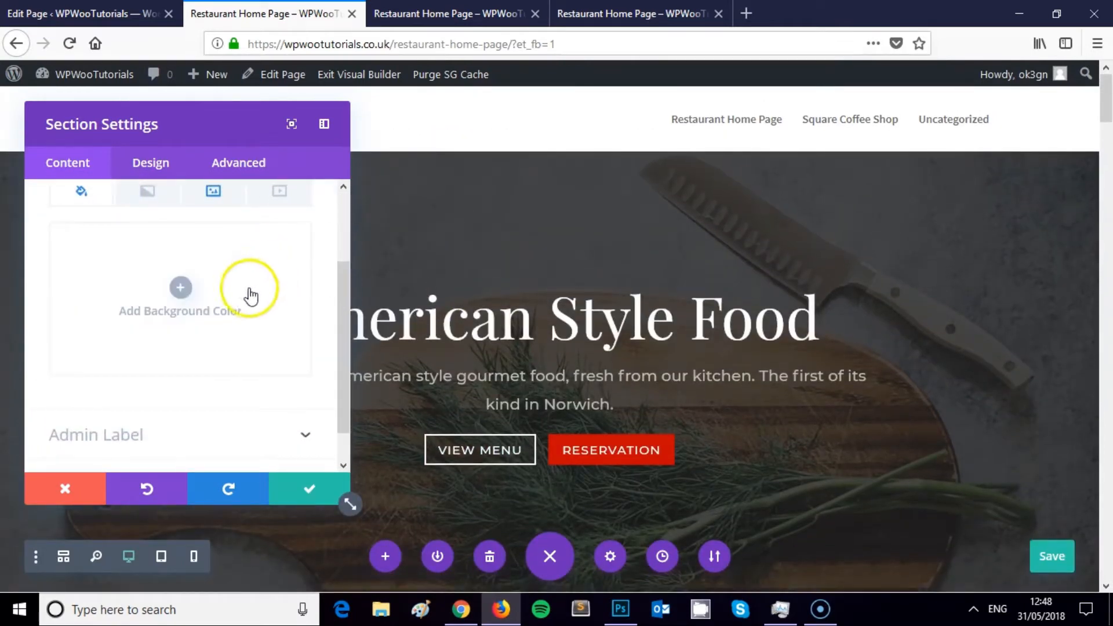
pyautogui.scroll(-1, 252, 295)
pyautogui.click(315, 483)
pyautogui.scroll(-5, 596, 303)
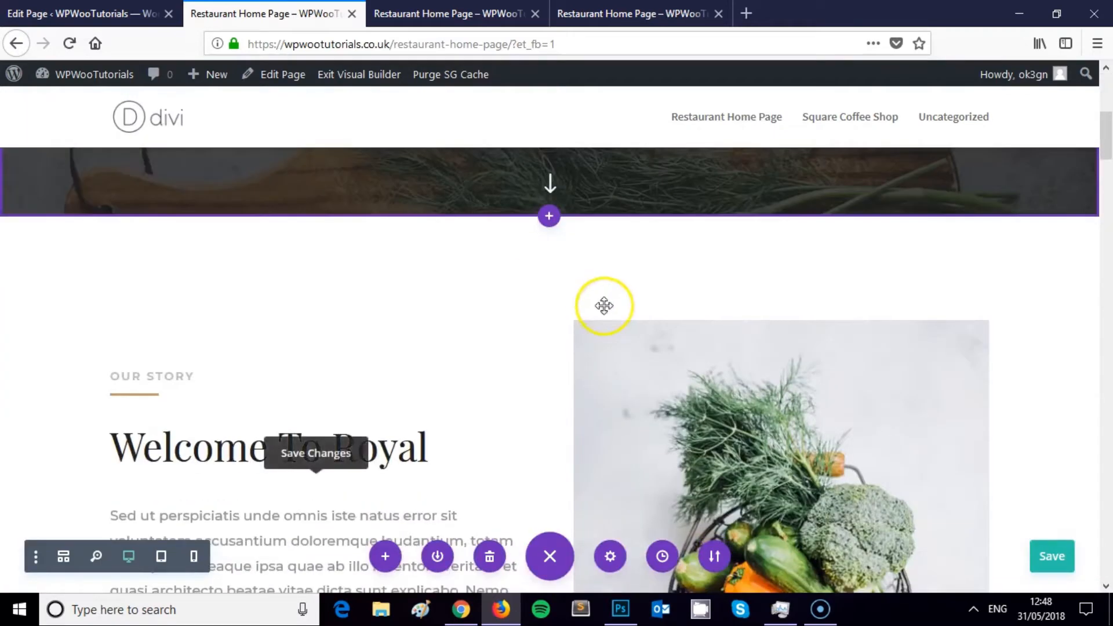
pyautogui.scroll(5, 688, 318)
pyautogui.scroll(-2, 812, 316)
pyautogui.scroll(2, 790, 323)
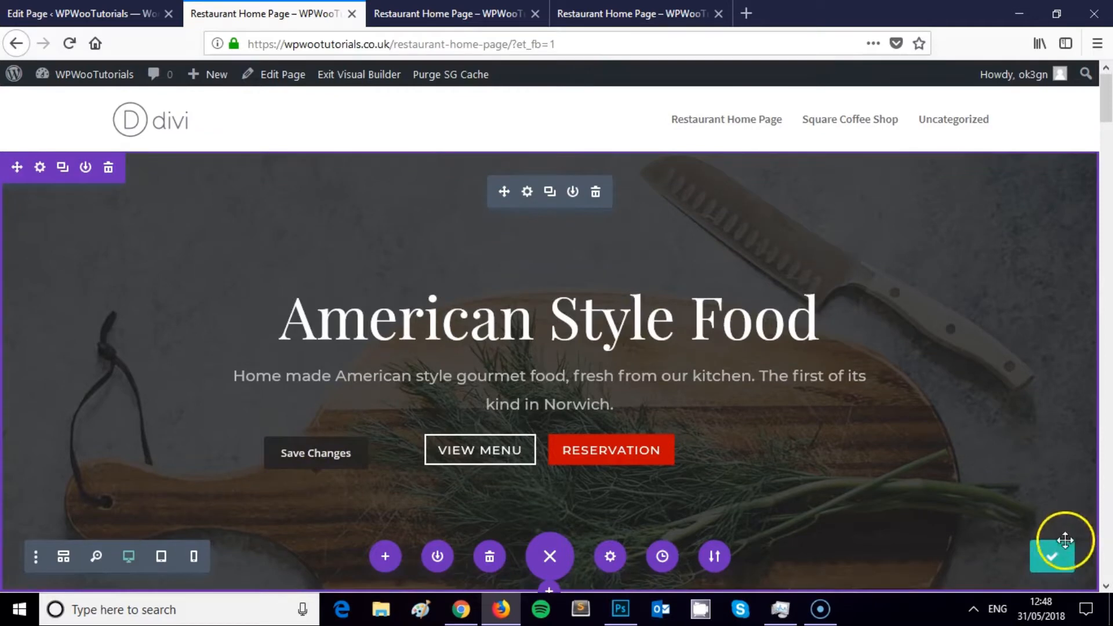
pyautogui.click(1050, 555)
# Examine the Fullwidth Header module's background image and parallax options, then close its settings.
pyautogui.click(524, 193)
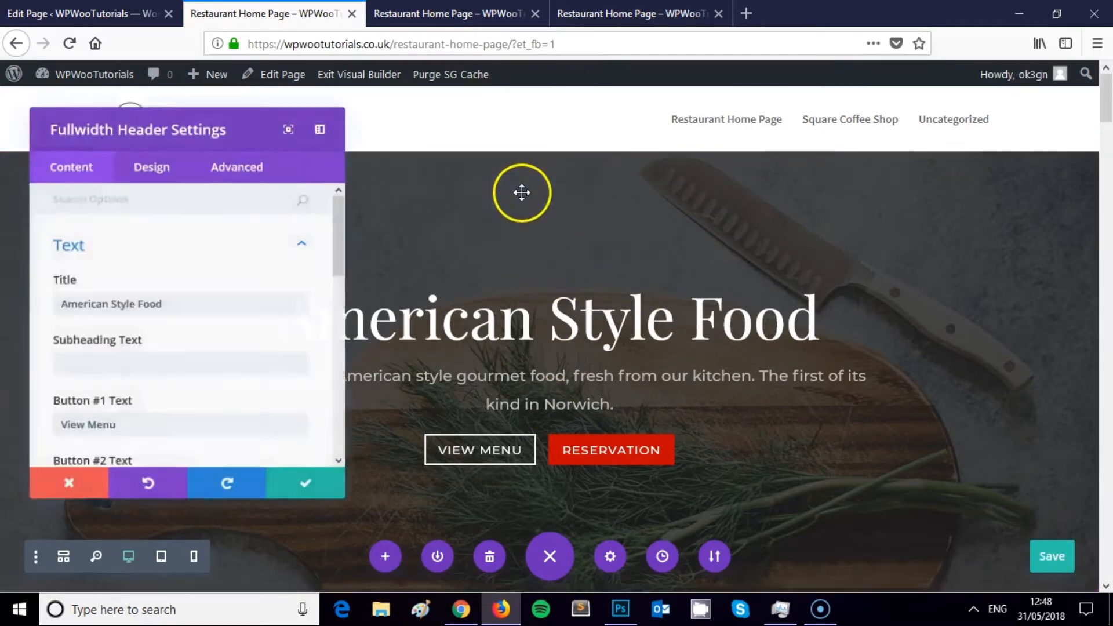
pyautogui.scroll(-4, 218, 258)
pyautogui.scroll(-6, 209, 255)
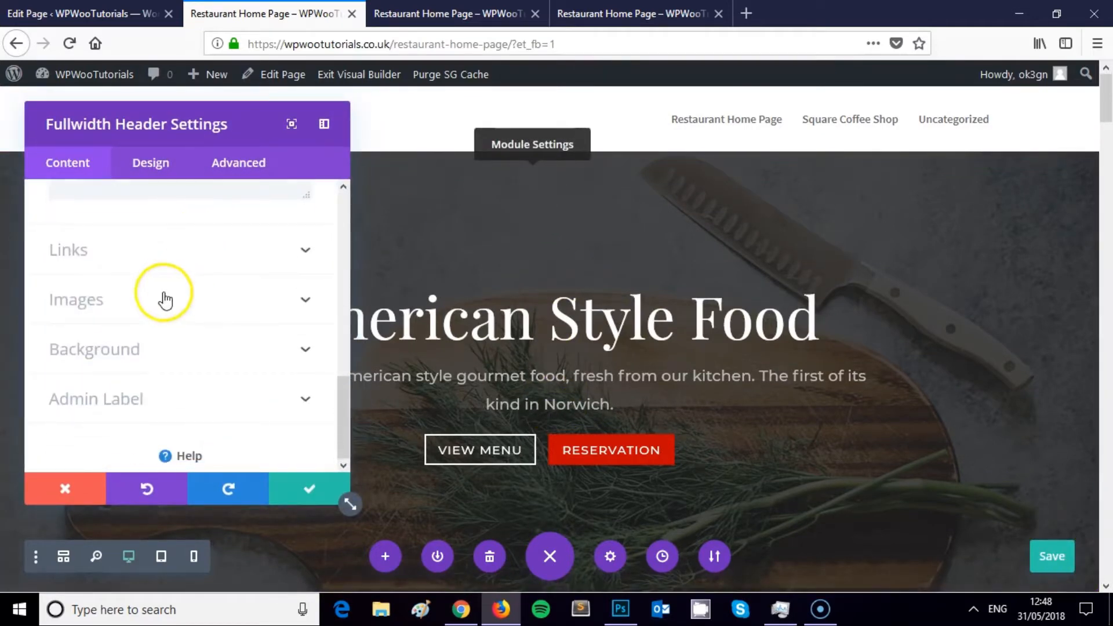
pyautogui.click(120, 347)
pyautogui.scroll(4, 133, 302)
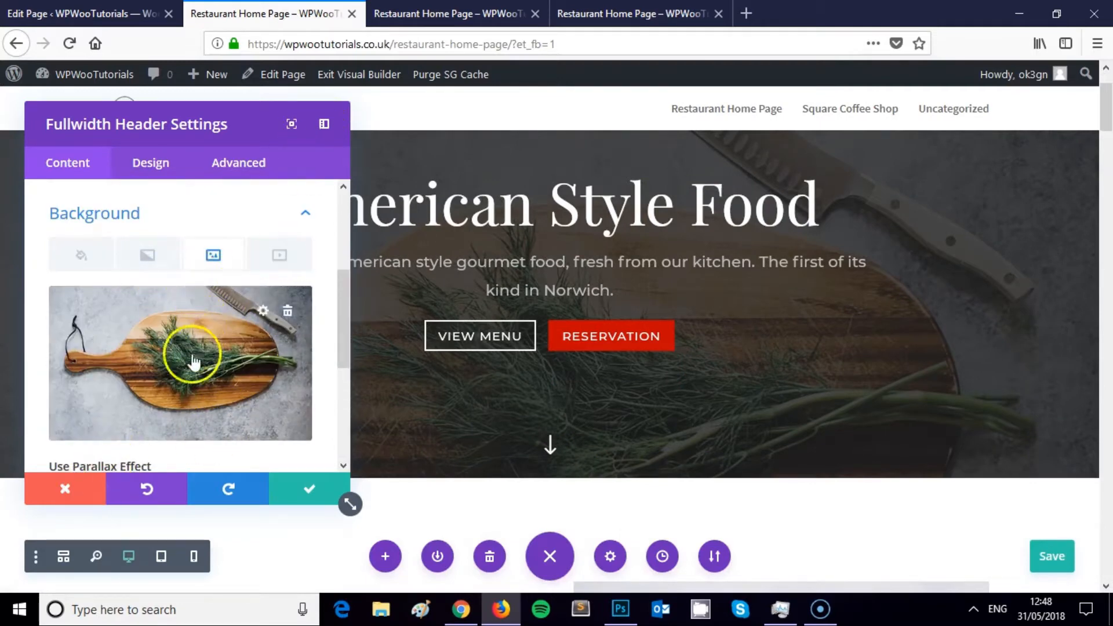
pyautogui.press('Escape')
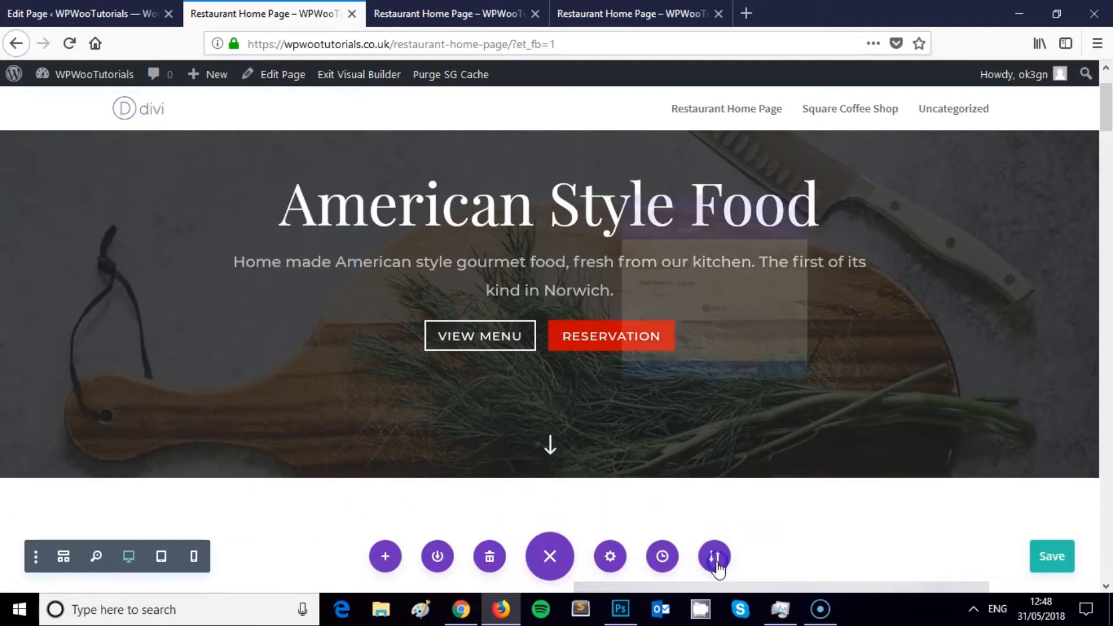
# Revert the page to the "Edited Section" history state from 12:48:00 PM and confirm the change.
pyautogui.click(714, 556)
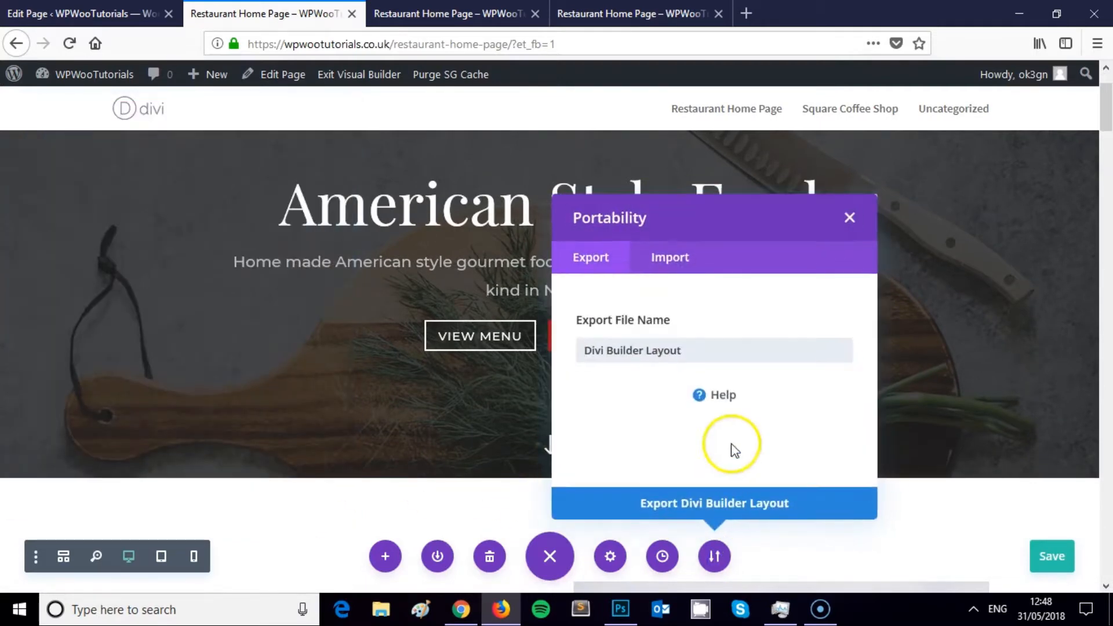
pyautogui.click(850, 219)
pyautogui.click(662, 556)
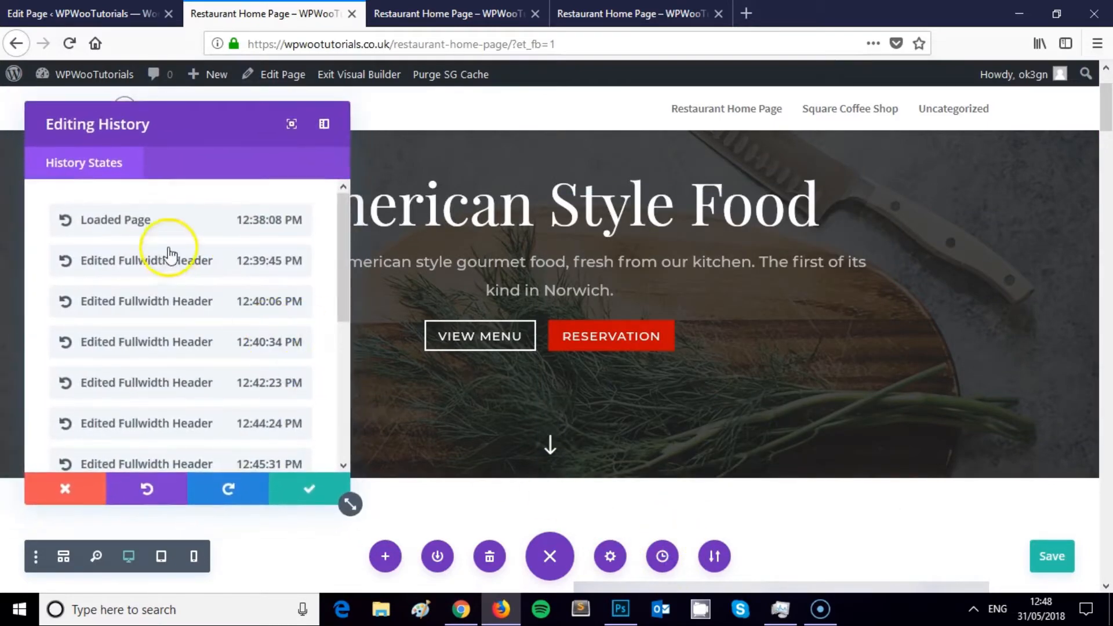
pyautogui.scroll(-10, 168, 253)
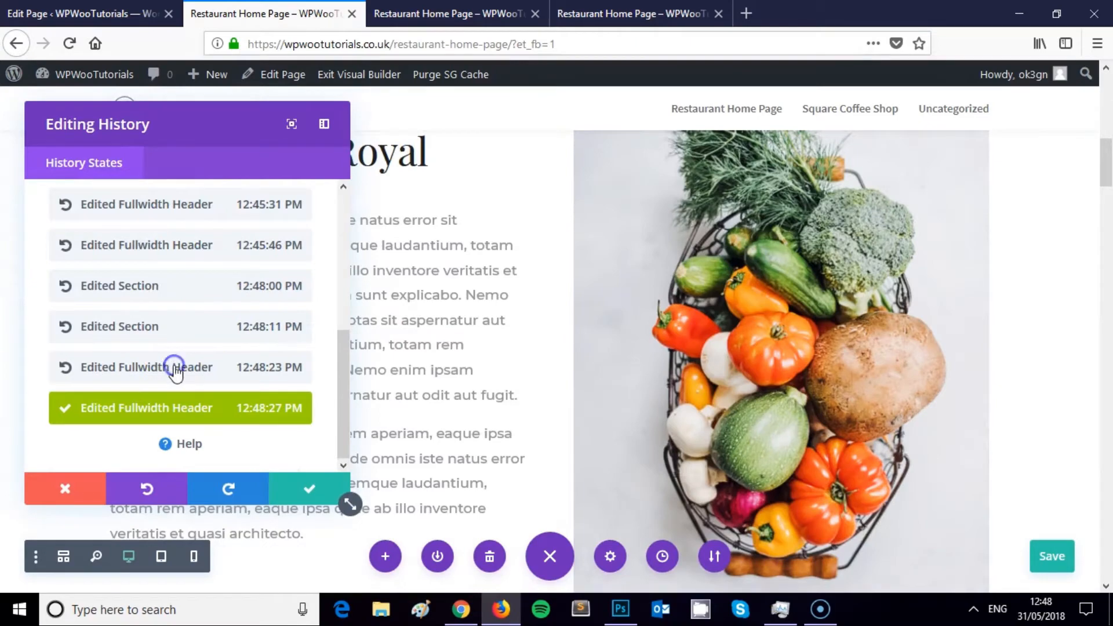
pyautogui.hotkey('ctrl', 'z')
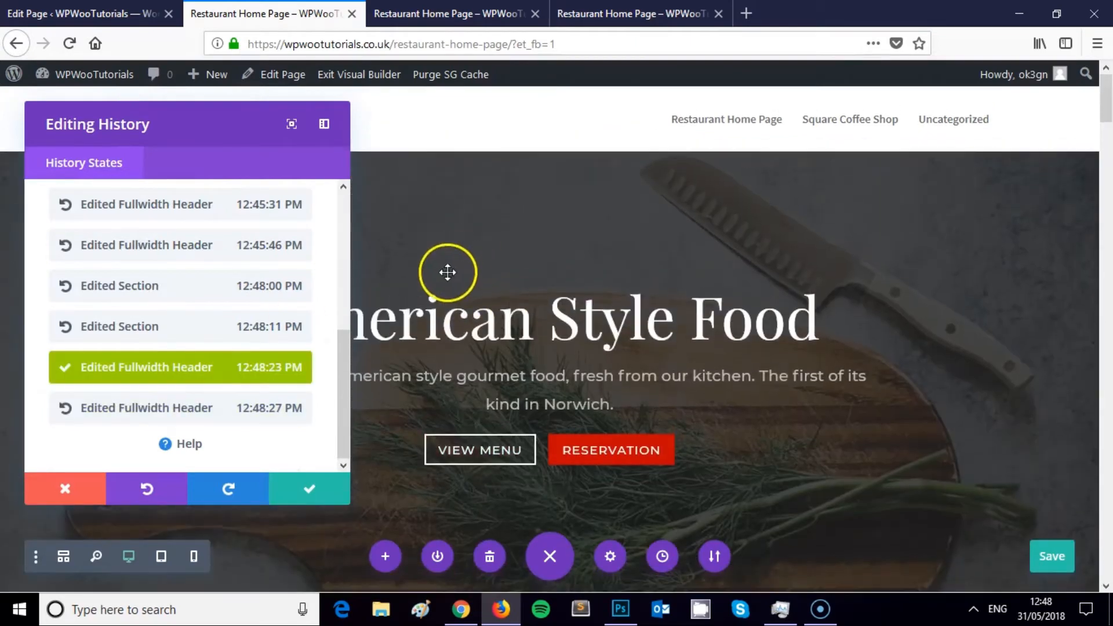
pyautogui.click(182, 339)
pyautogui.click(172, 290)
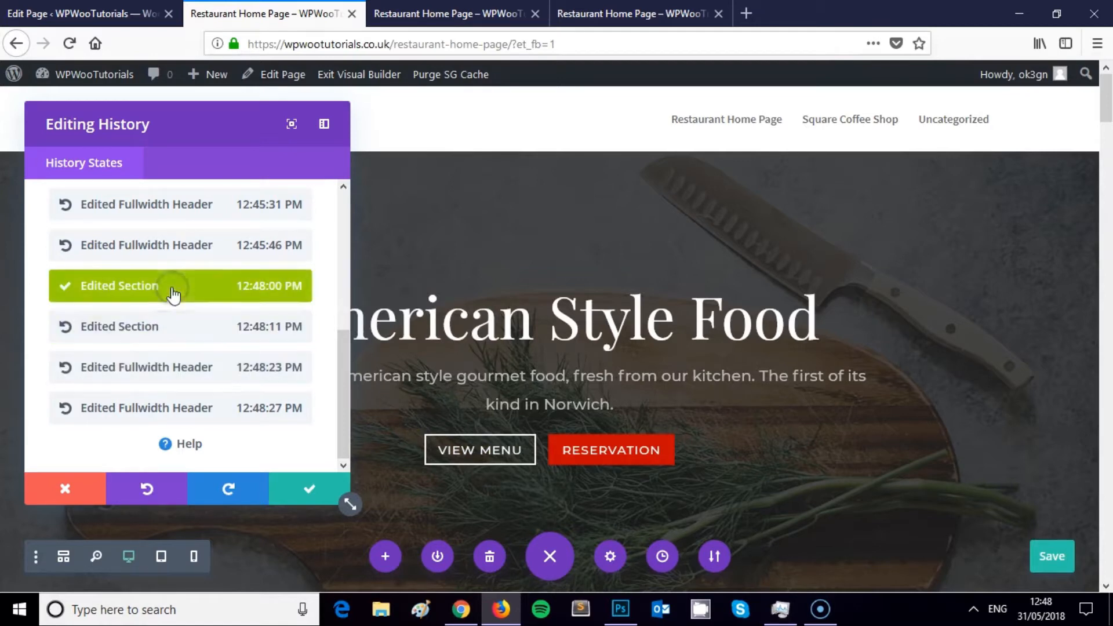
pyautogui.click(308, 489)
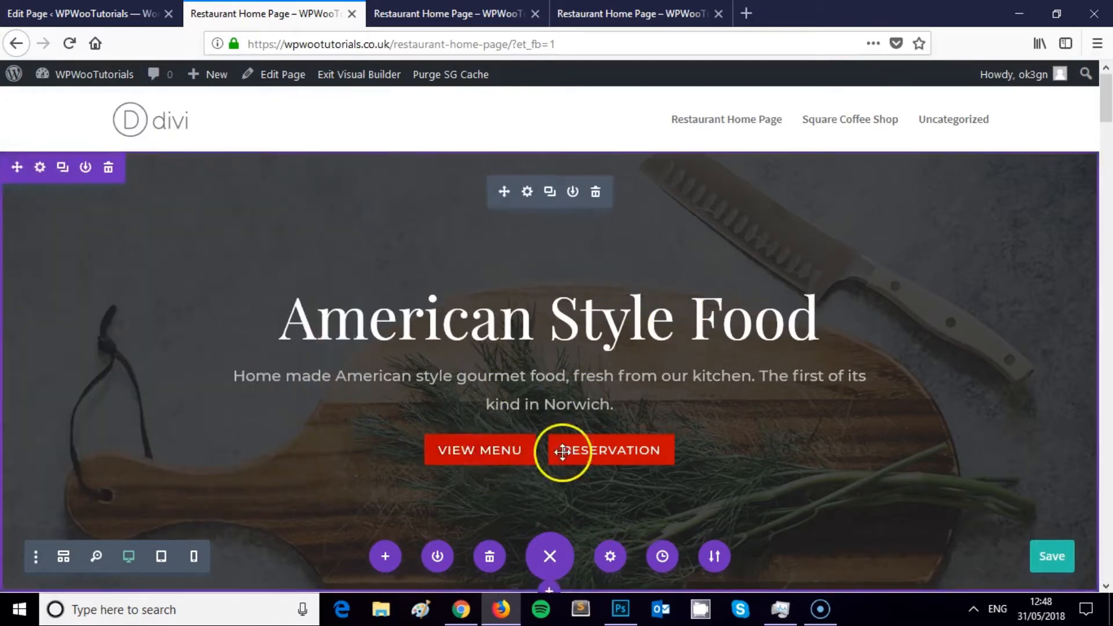
# Reopen the editing history and select the 12:48:00 PM "Edited Section" state again.
pyautogui.click(666, 563)
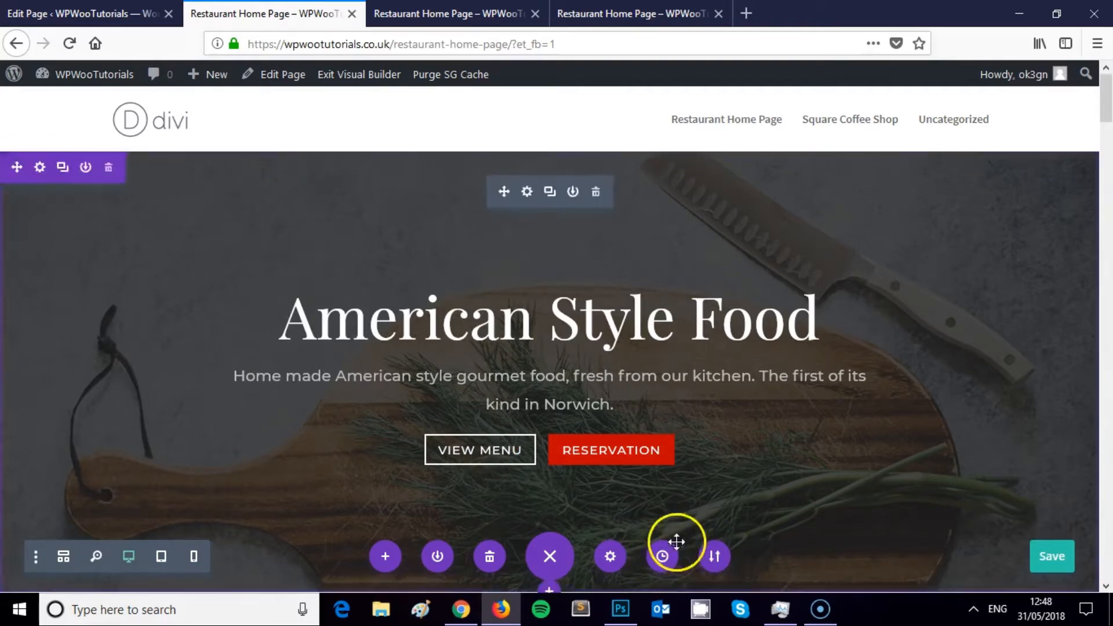
pyautogui.click(661, 558)
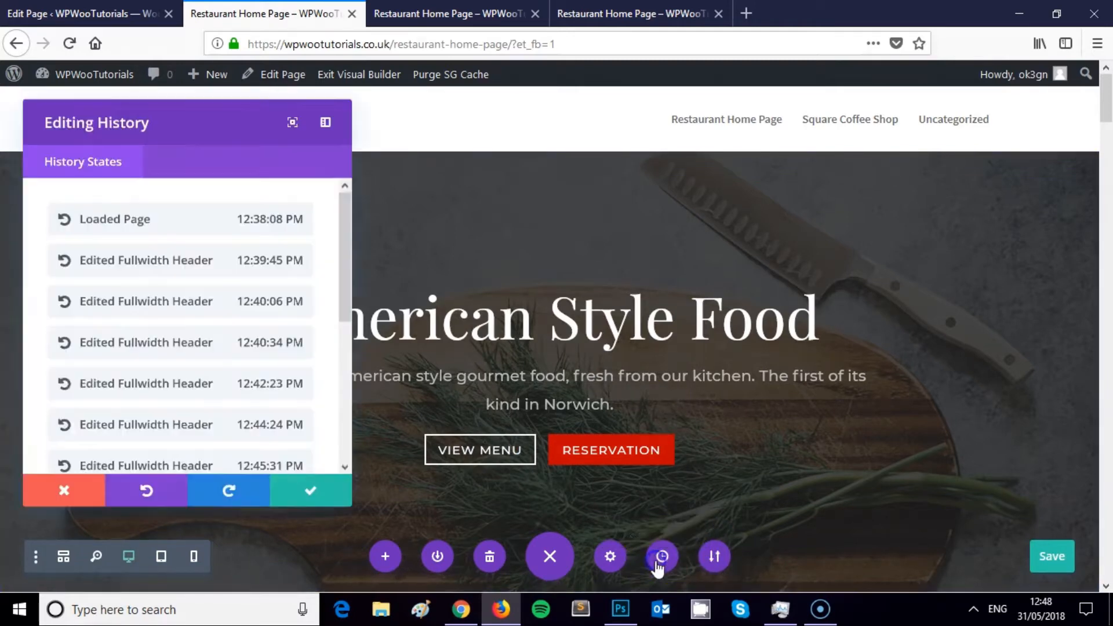
pyautogui.scroll(-4, 190, 284)
pyautogui.click(189, 284)
# Look through the recorded history states from "Loaded Page" to the latest edits and review the header on the page.
pyautogui.scroll(5, 215, 300)
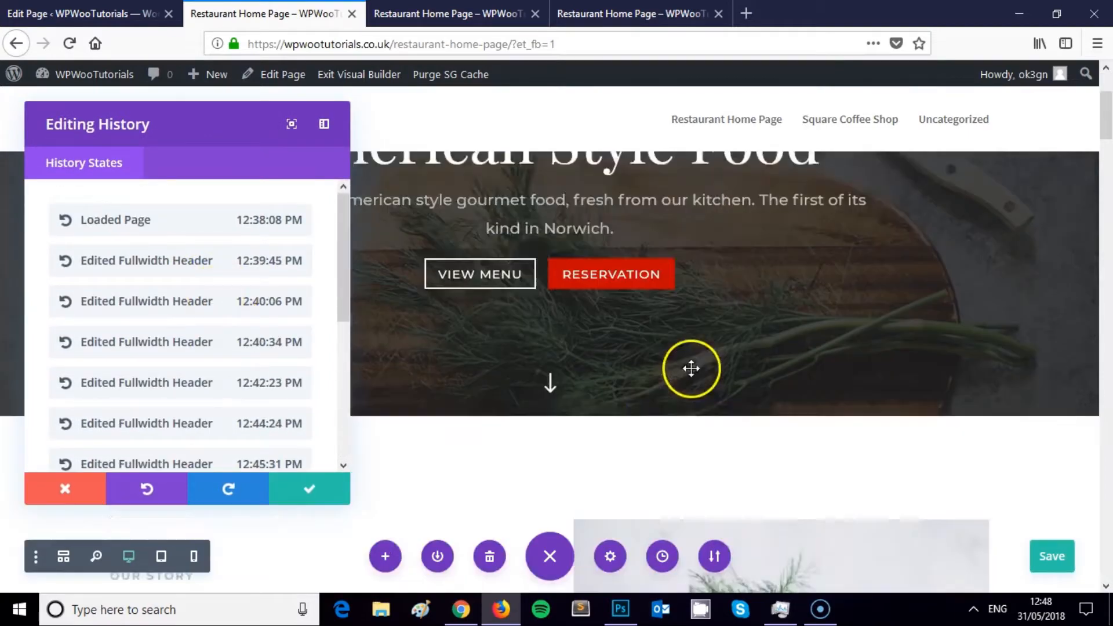
pyautogui.scroll(-5, 678, 336)
pyautogui.scroll(5, 661, 298)
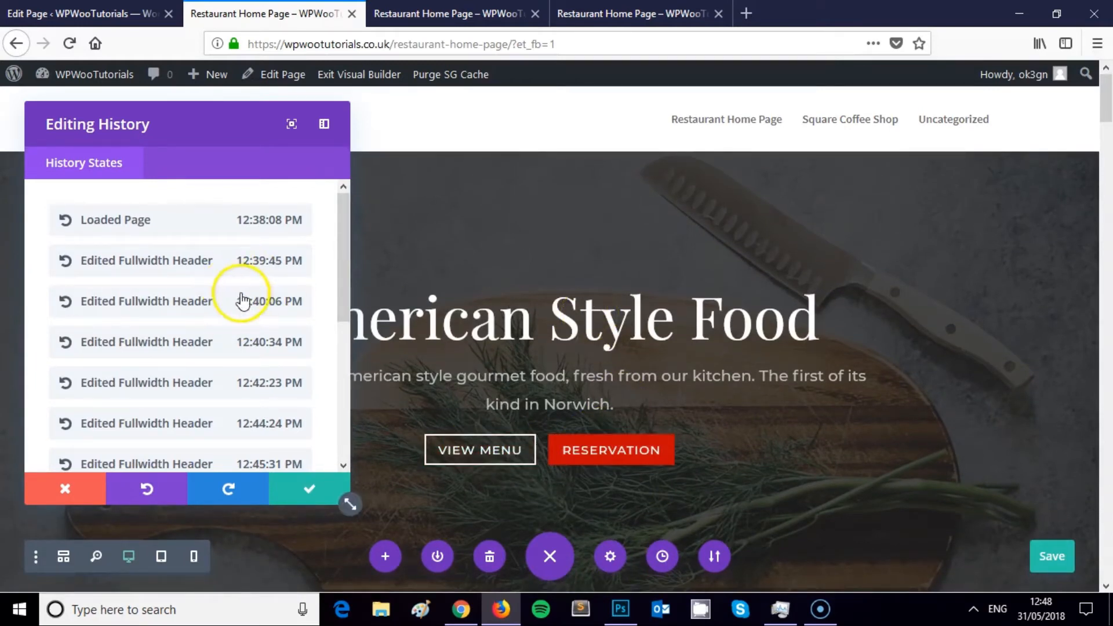
pyautogui.scroll(-5, 242, 297)
pyautogui.scroll(5, 241, 297)
pyautogui.scroll(-4, 235, 305)
pyautogui.scroll(5, 232, 307)
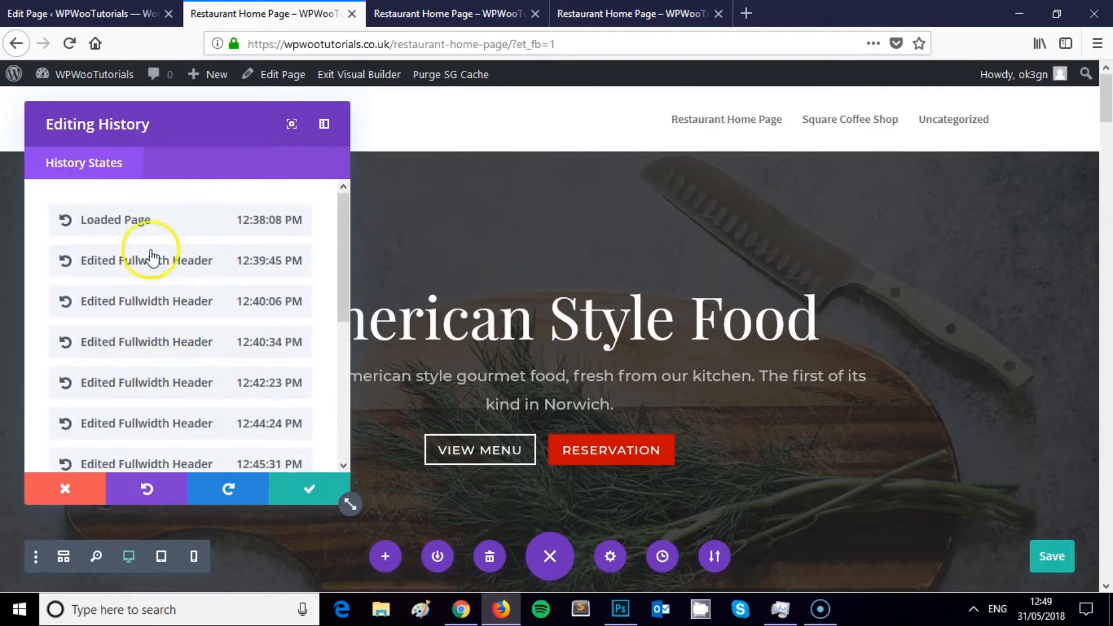
pyautogui.scroll(-5, 238, 284)
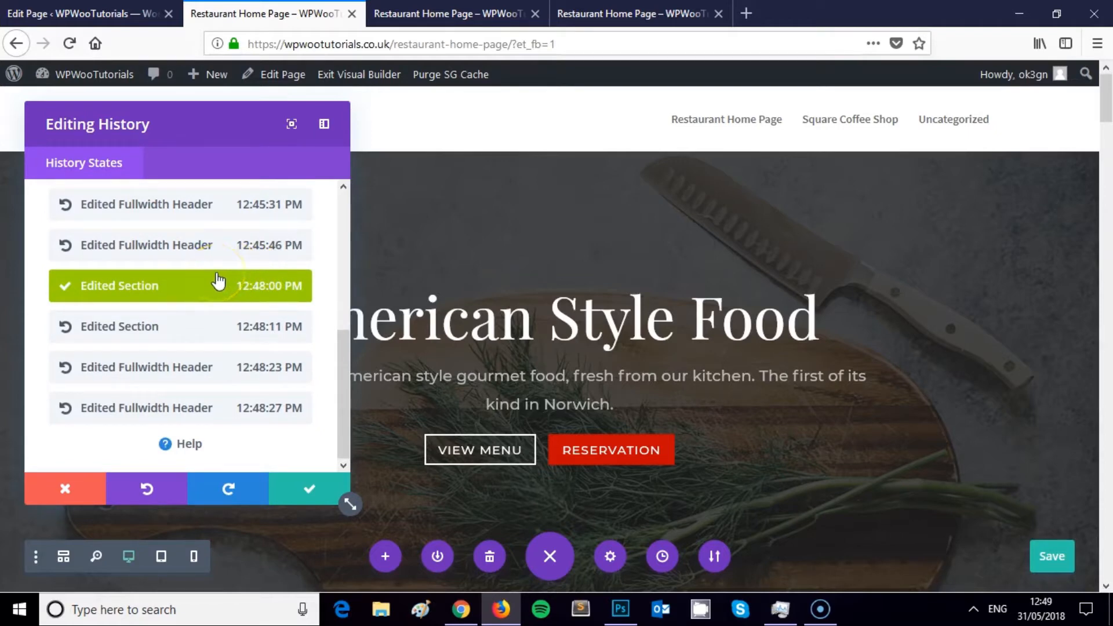
pyautogui.scroll(2, 201, 304)
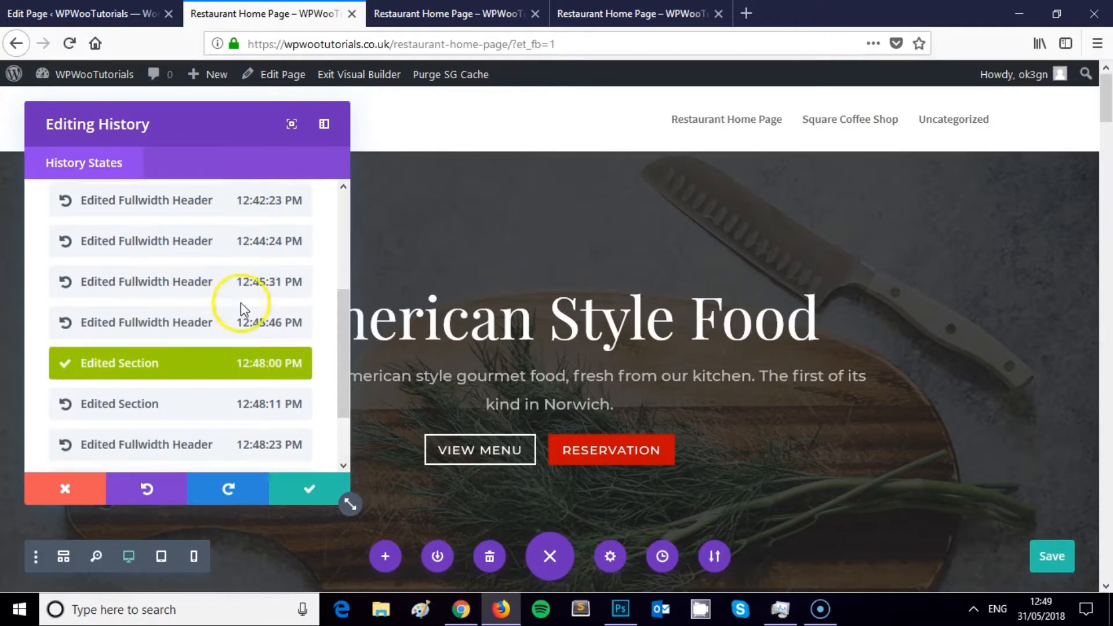
pyautogui.scroll(3, 153, 315)
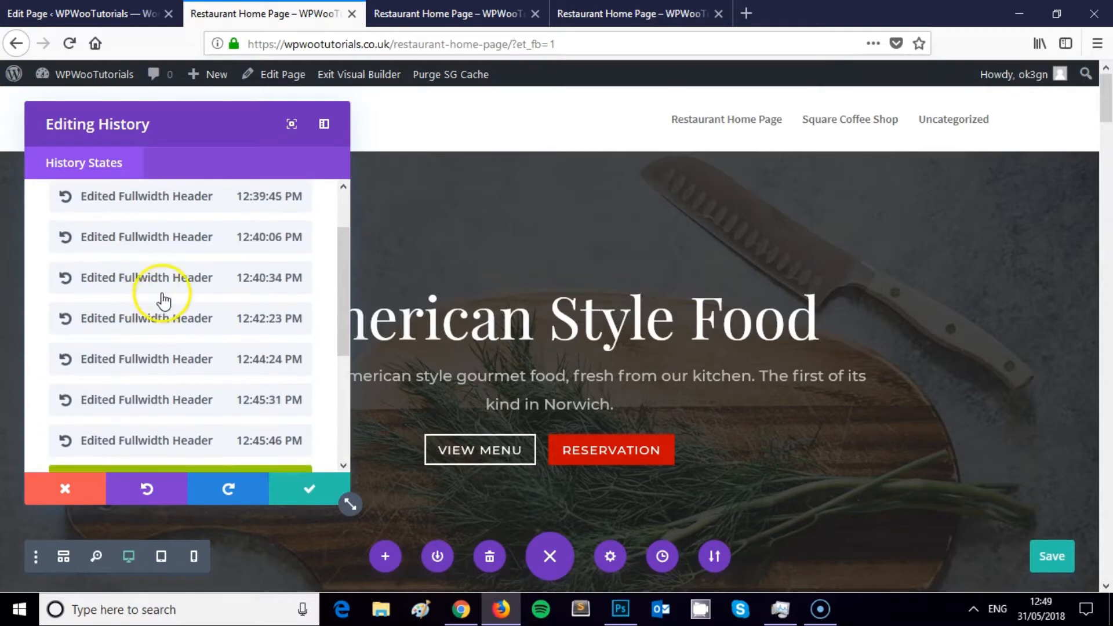
pyautogui.scroll(-2, 177, 269)
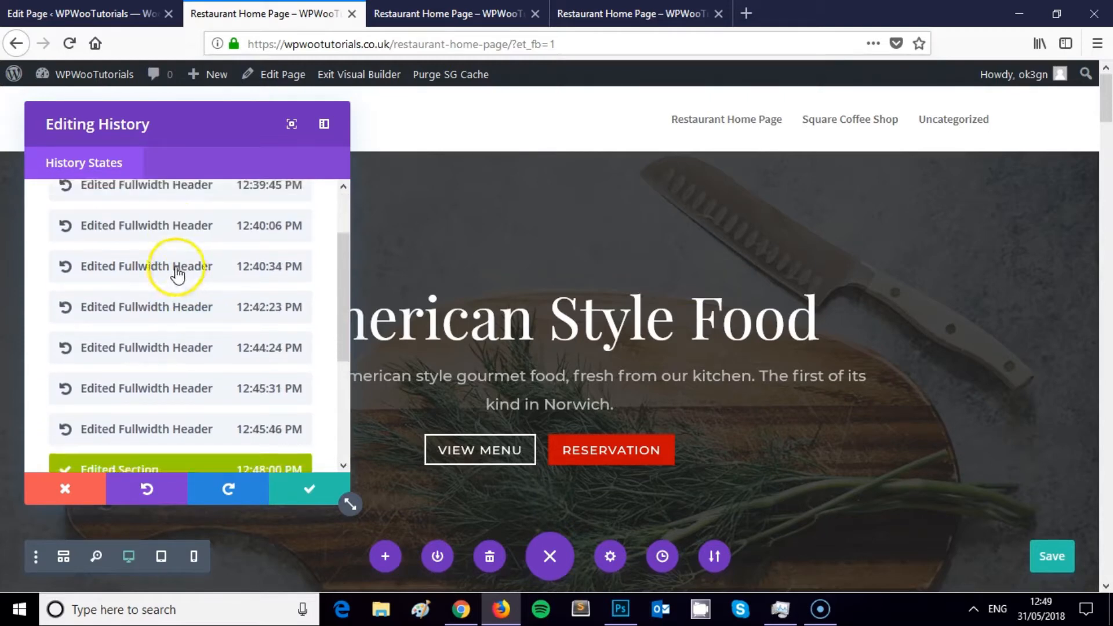
pyautogui.scroll(2, 168, 308)
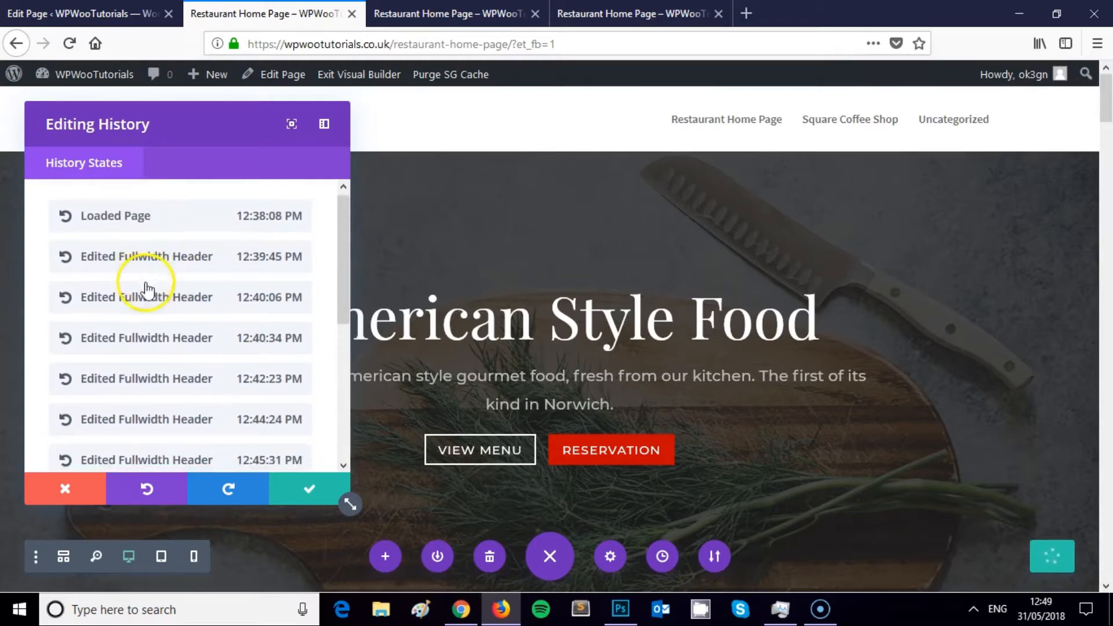
pyautogui.scroll(-4, 157, 325)
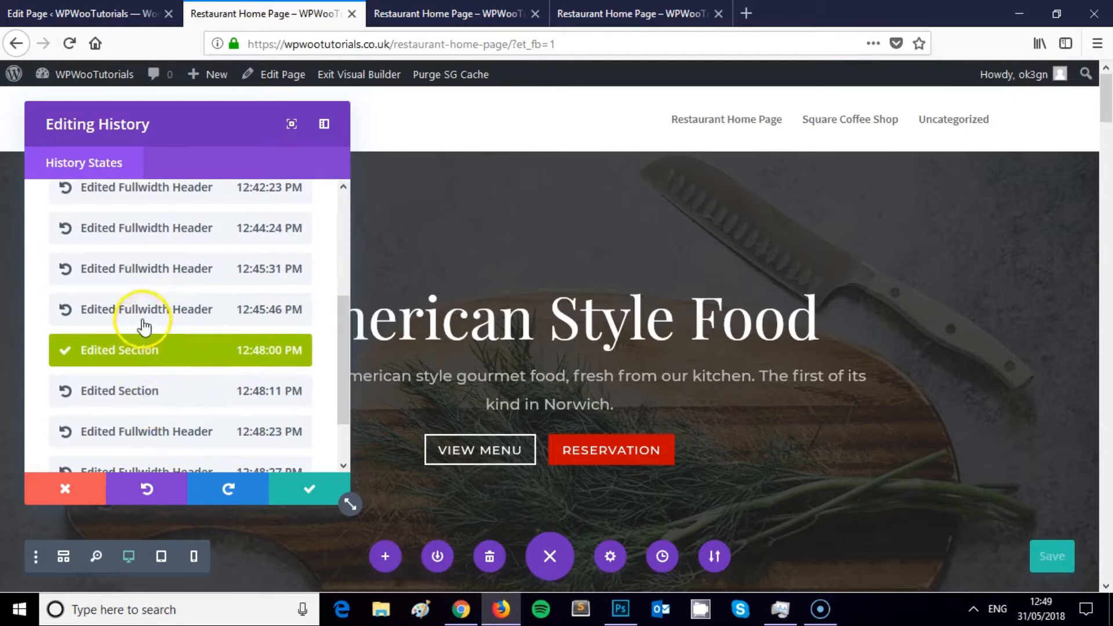
pyautogui.scroll(4, 144, 325)
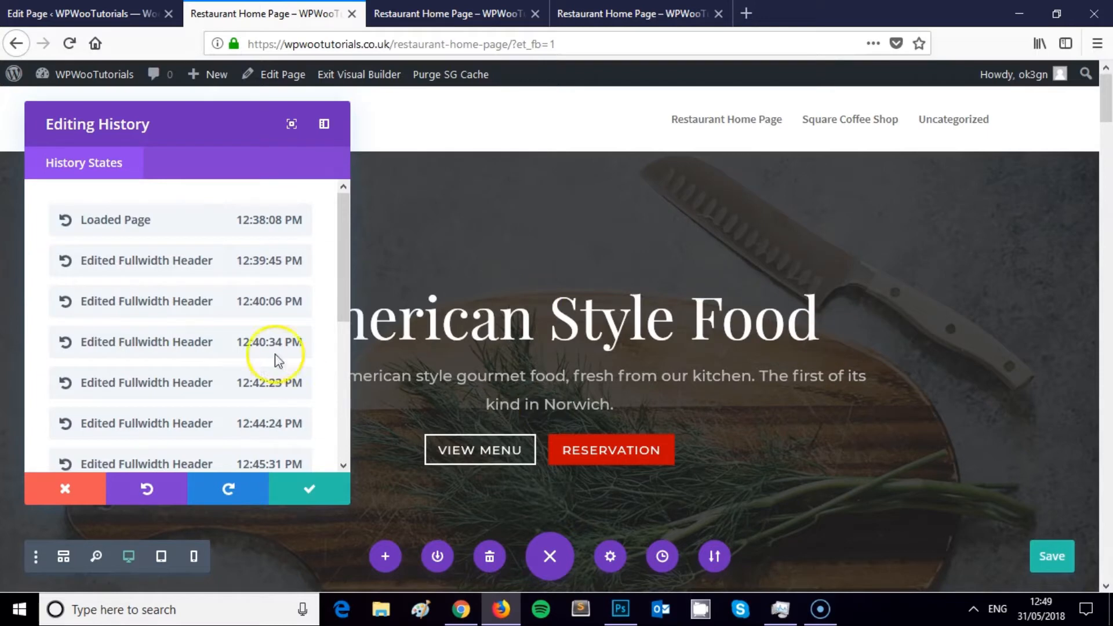
# Look through the remaining history states, close the editing history without saving, and check the header's background on the page.
pyautogui.scroll(-4, 302, 325)
pyautogui.scroll(-2, 301, 287)
pyautogui.scroll(3, 174, 287)
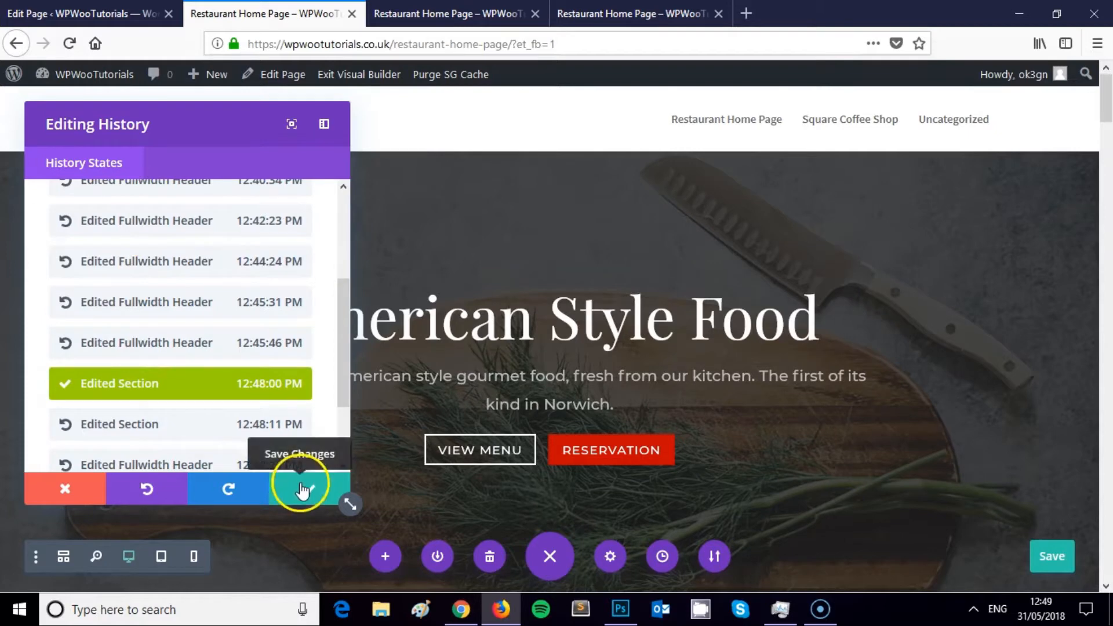
pyautogui.click(78, 493)
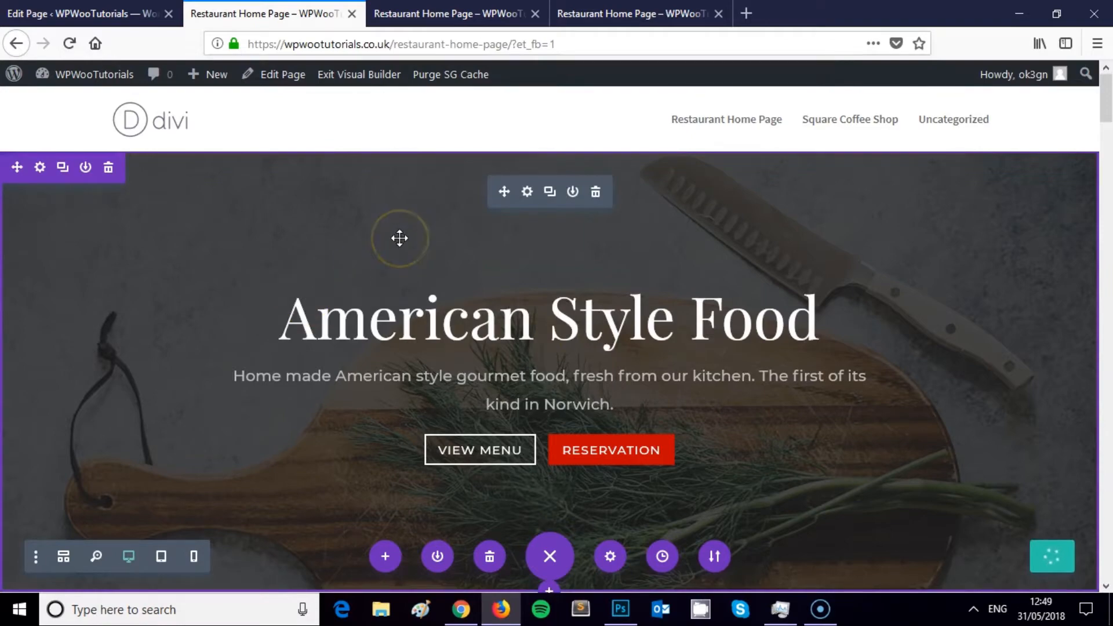
pyautogui.scroll(-4, 399, 238)
pyautogui.scroll(4, 529, 207)
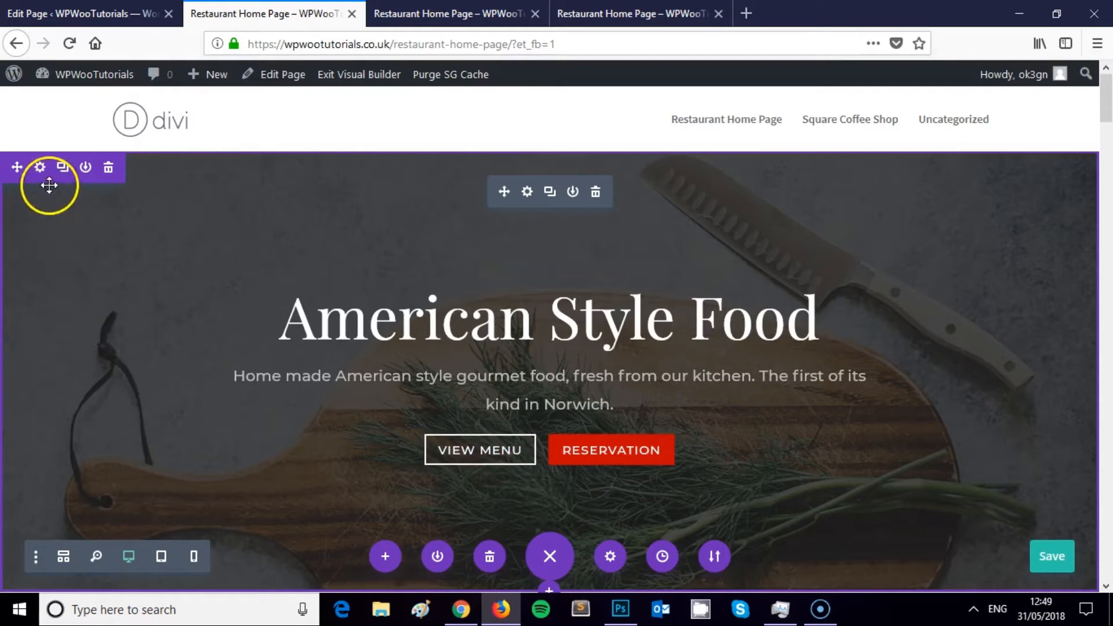
pyautogui.moveTo(566, 209)
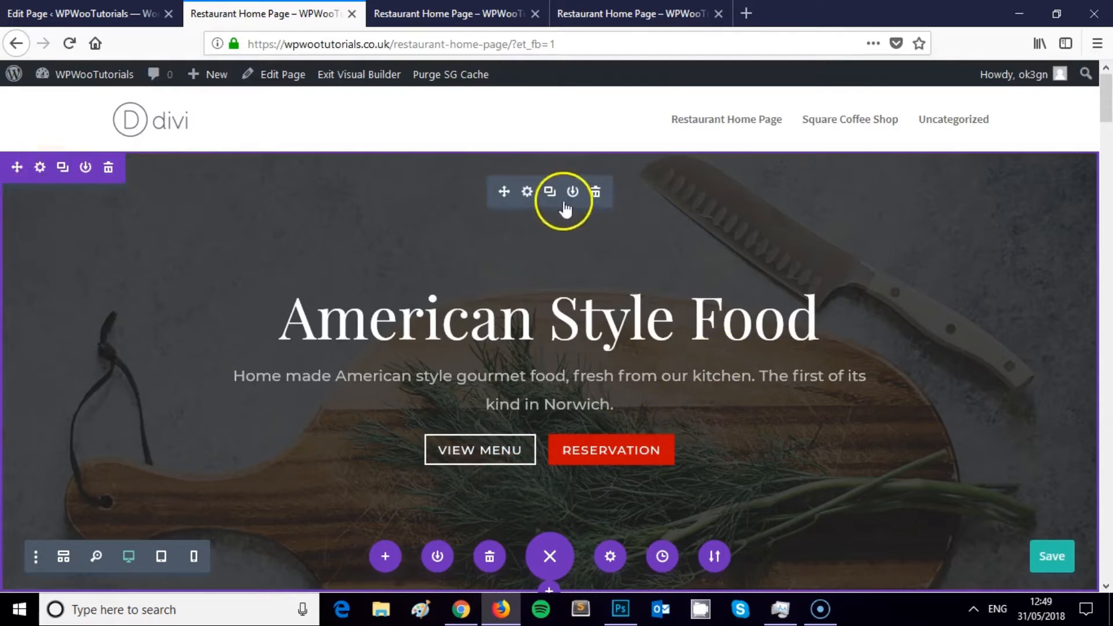
# Examine the header section's background image and design options, then close its settings without saving.
pyautogui.click(35, 171)
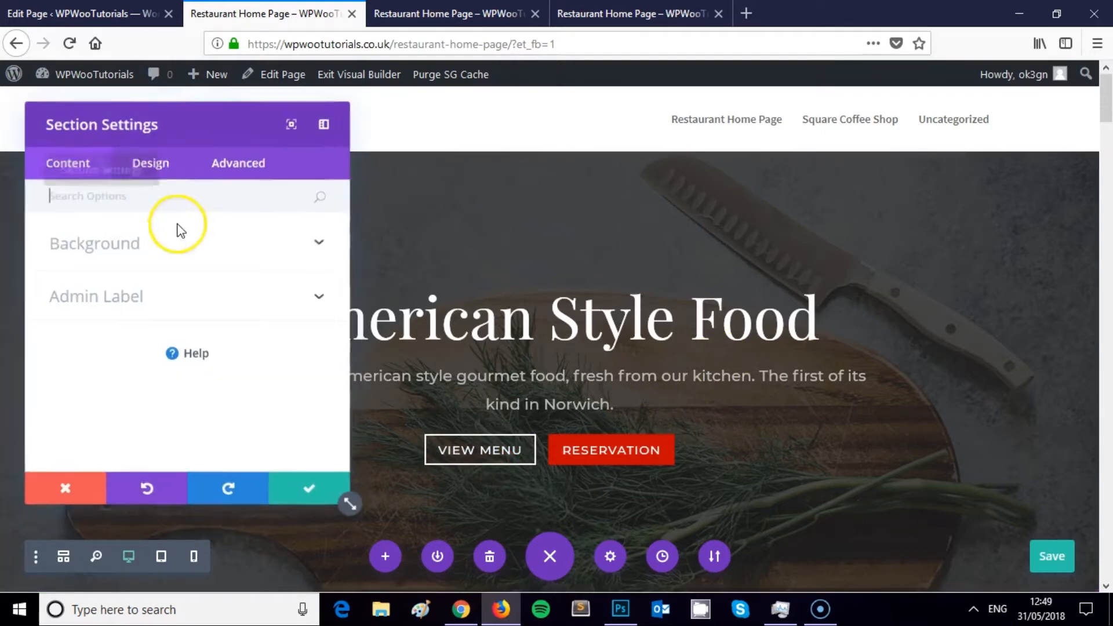
pyautogui.click(137, 245)
pyautogui.scroll(-2, 147, 259)
pyautogui.click(148, 163)
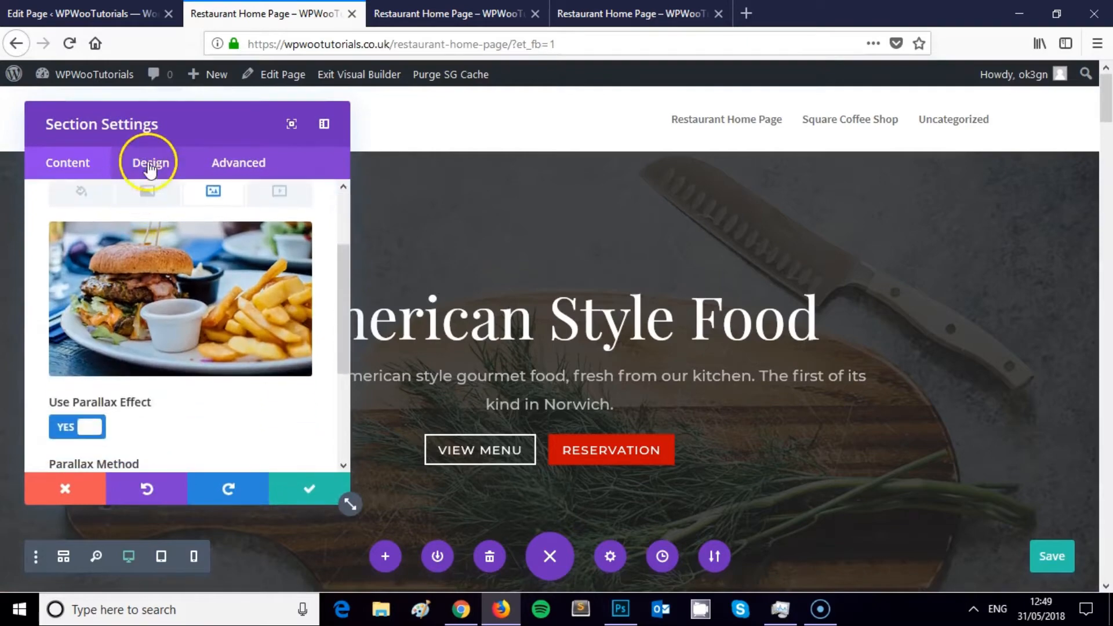
pyautogui.click(87, 162)
pyautogui.scroll(2, 232, 336)
pyautogui.click(65, 489)
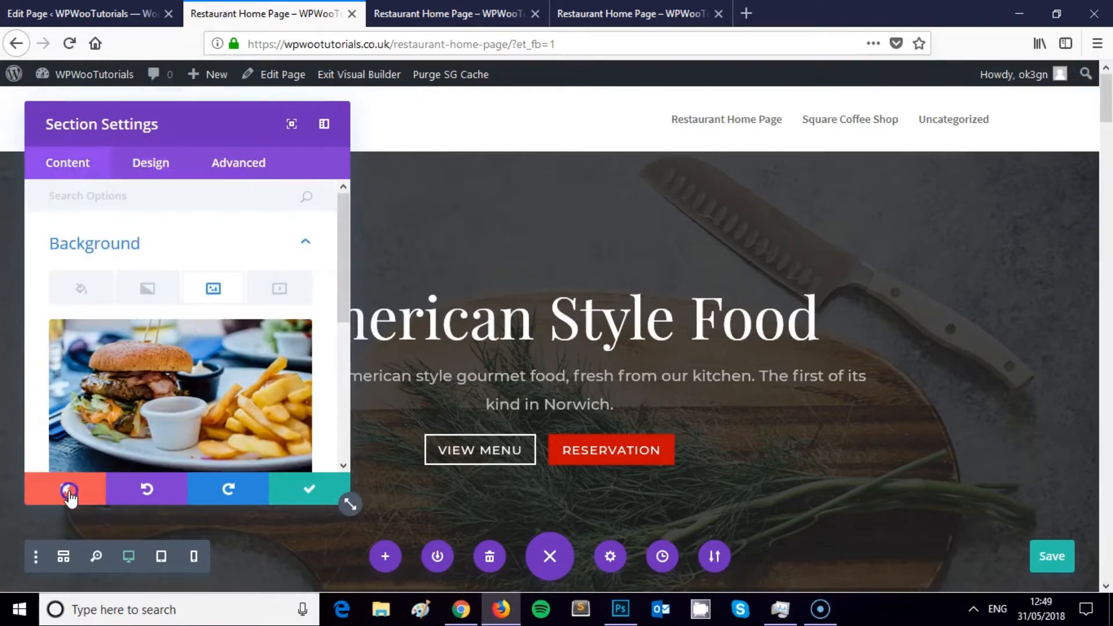
# Revert the page to the "Edited Fullwidth Header" history state from 12:45:46 PM and confirm the change.
pyautogui.click(663, 560)
pyautogui.scroll(-5, 232, 348)
pyautogui.scroll(1, 195, 318)
pyautogui.scroll(1, 194, 334)
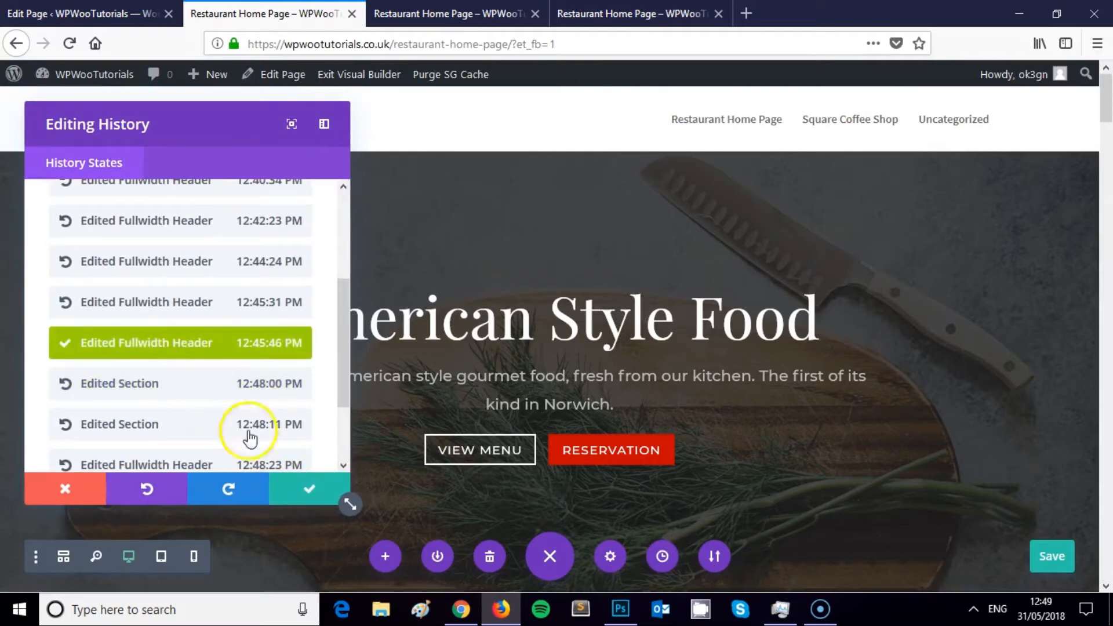
pyautogui.click(299, 482)
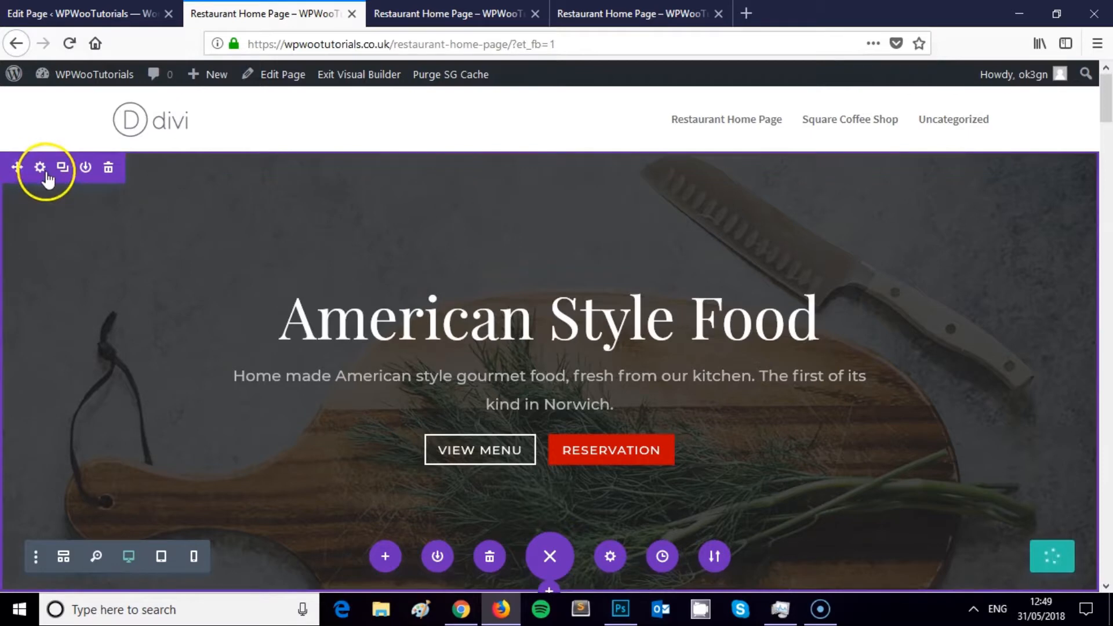
# Check the reverted header section's background options, then discard its settings.
pyautogui.click(41, 168)
pyautogui.click(137, 241)
pyautogui.scroll(-2, 229, 305)
pyautogui.scroll(2, 211, 313)
pyautogui.scroll(-3, 205, 293)
pyautogui.scroll(2, 206, 293)
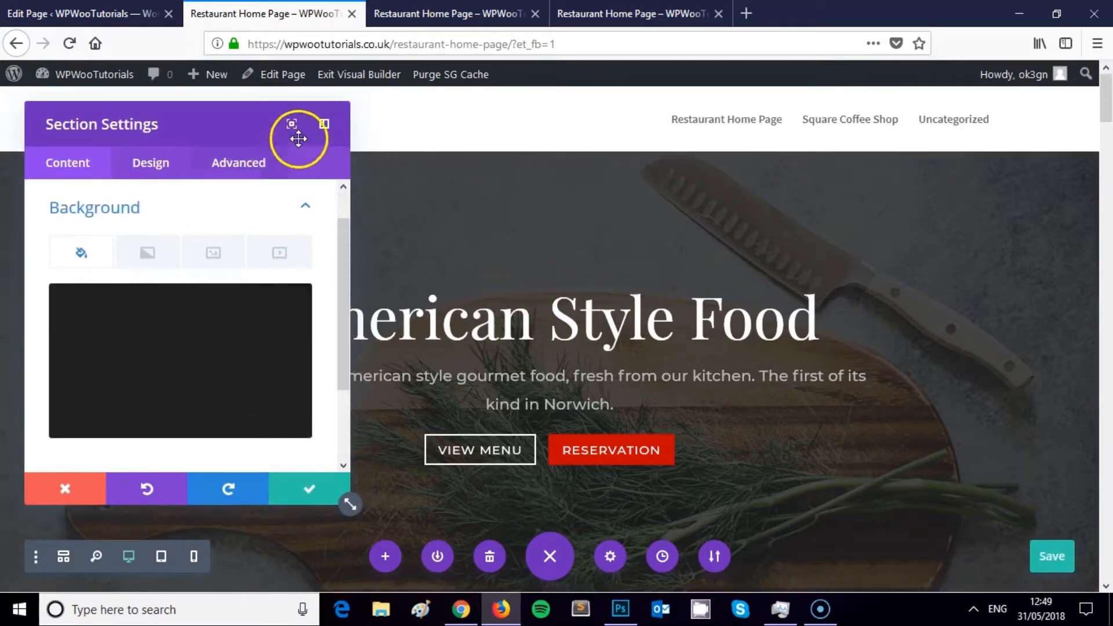
pyautogui.click(80, 496)
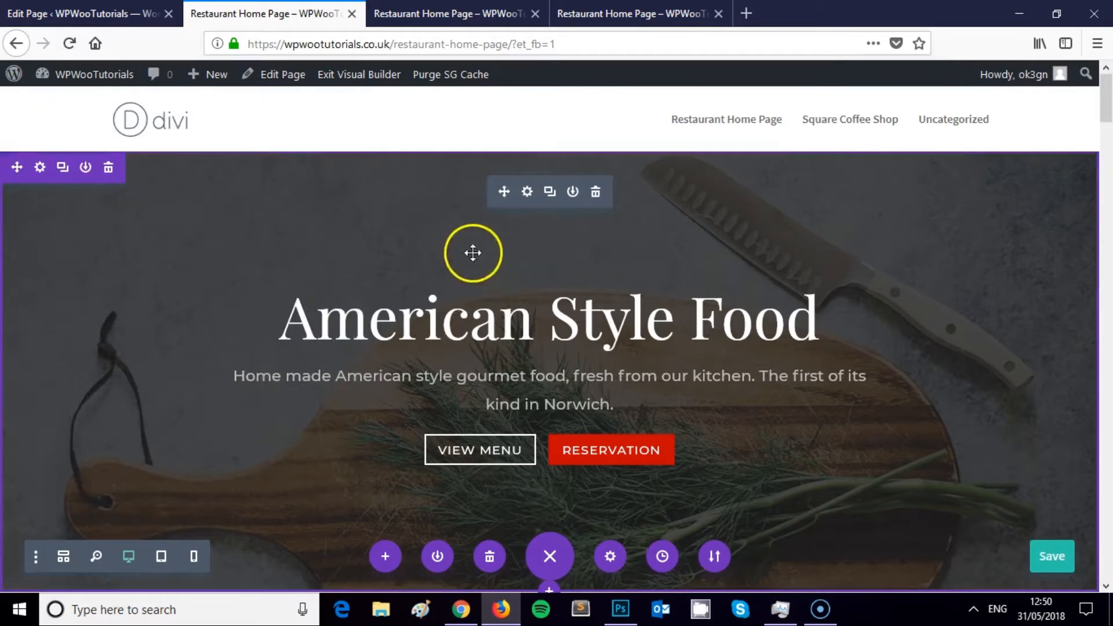
# Open the Fullwidth Header module's background image for replacement and select the burger photo pexels-photo-70497.jpeg in the media library.
pyautogui.click(526, 191)
pyautogui.scroll(-10, 191, 241)
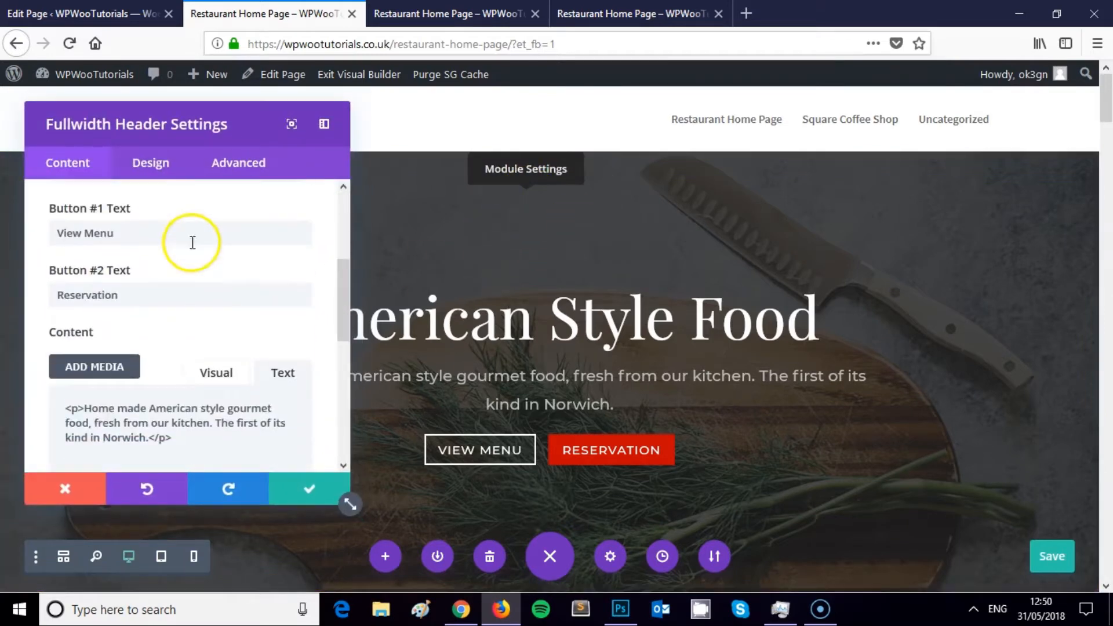
pyautogui.click(115, 356)
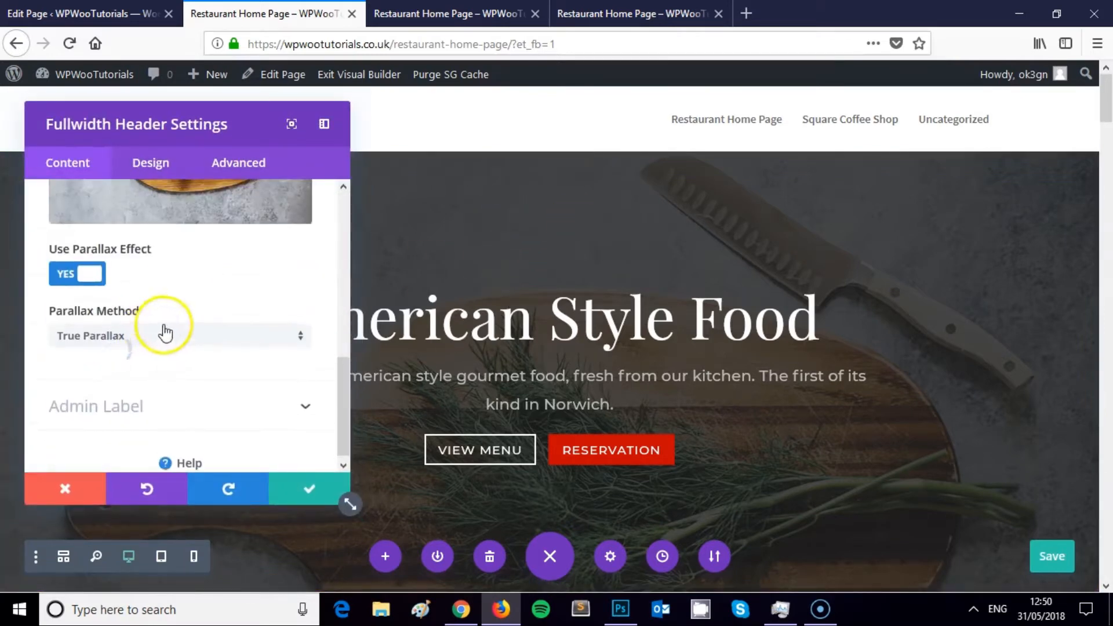
pyautogui.scroll(5, 169, 305)
pyautogui.scroll(-1, 273, 331)
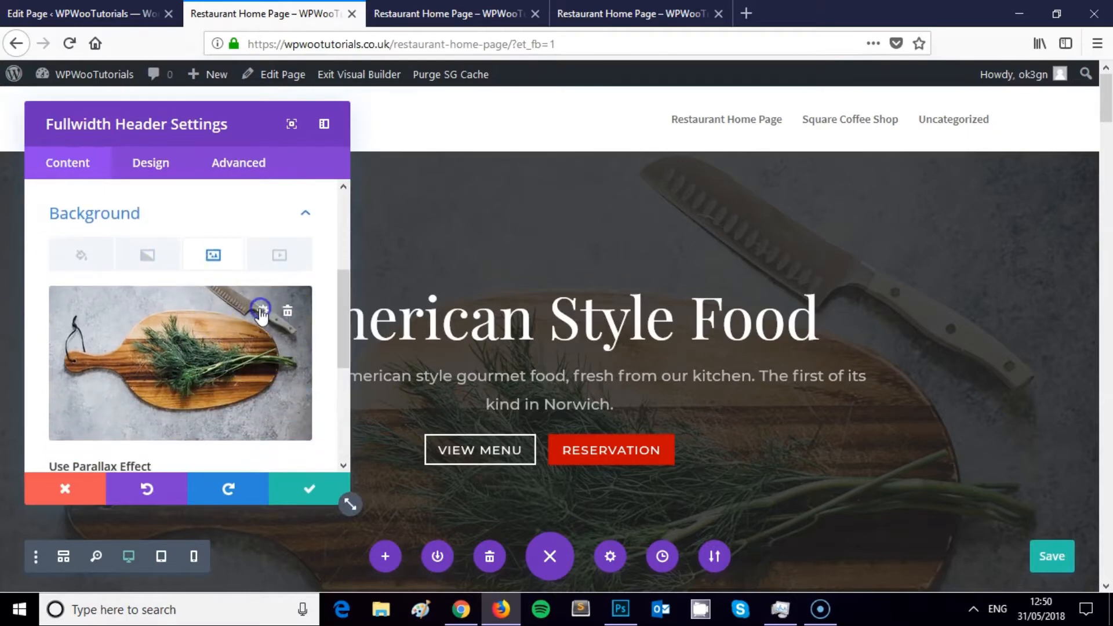
pyautogui.click(261, 312)
pyautogui.click(296, 260)
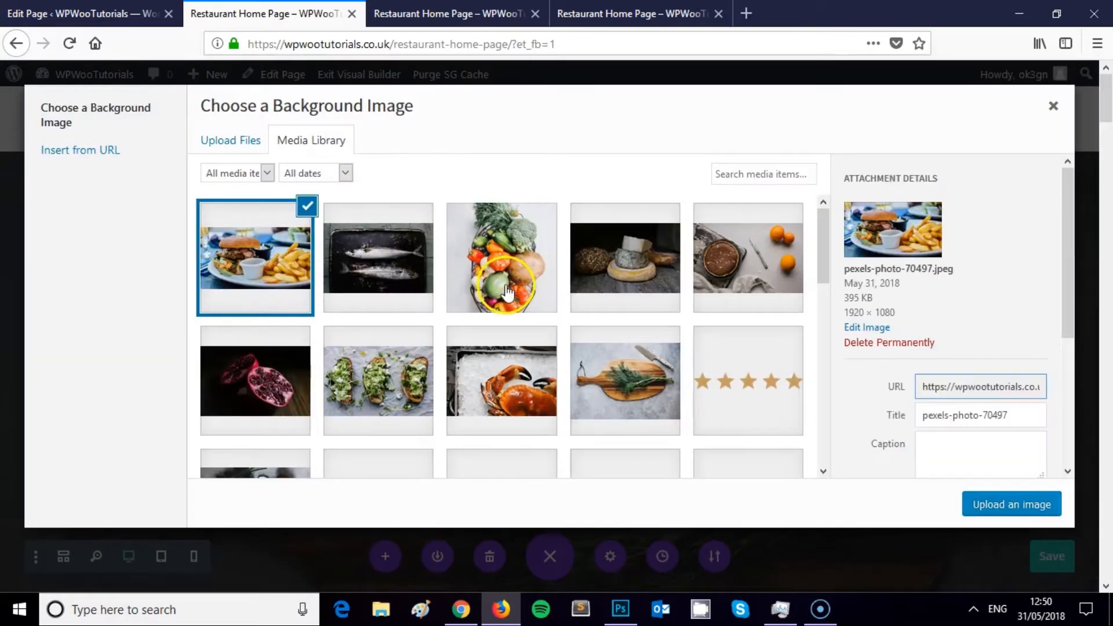
# Title the burger photo "American Food", apply it as the Fullwidth Header background, save the module, and check the result on the page.
pyautogui.tripleClick(1020, 415)
pyautogui.write('American Food')
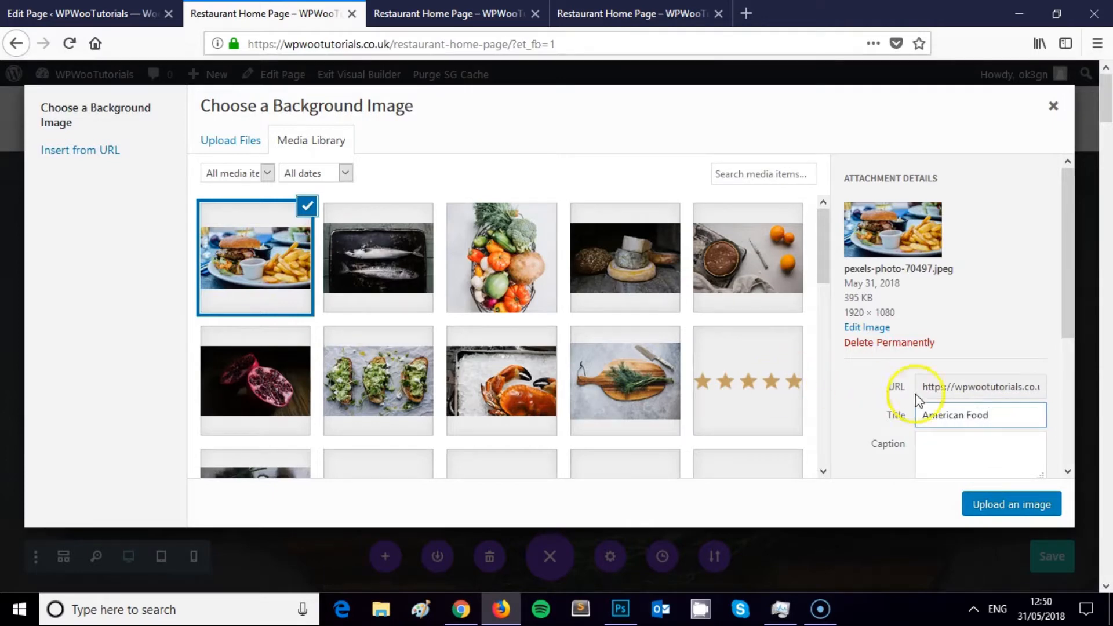
pyautogui.click(1030, 505)
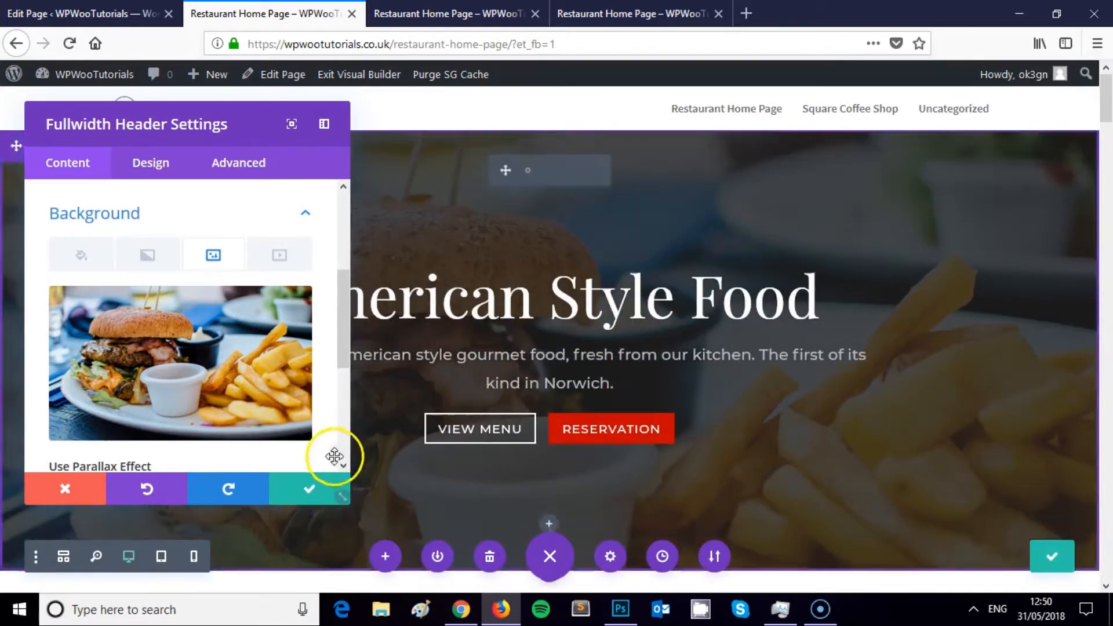
pyautogui.click(311, 490)
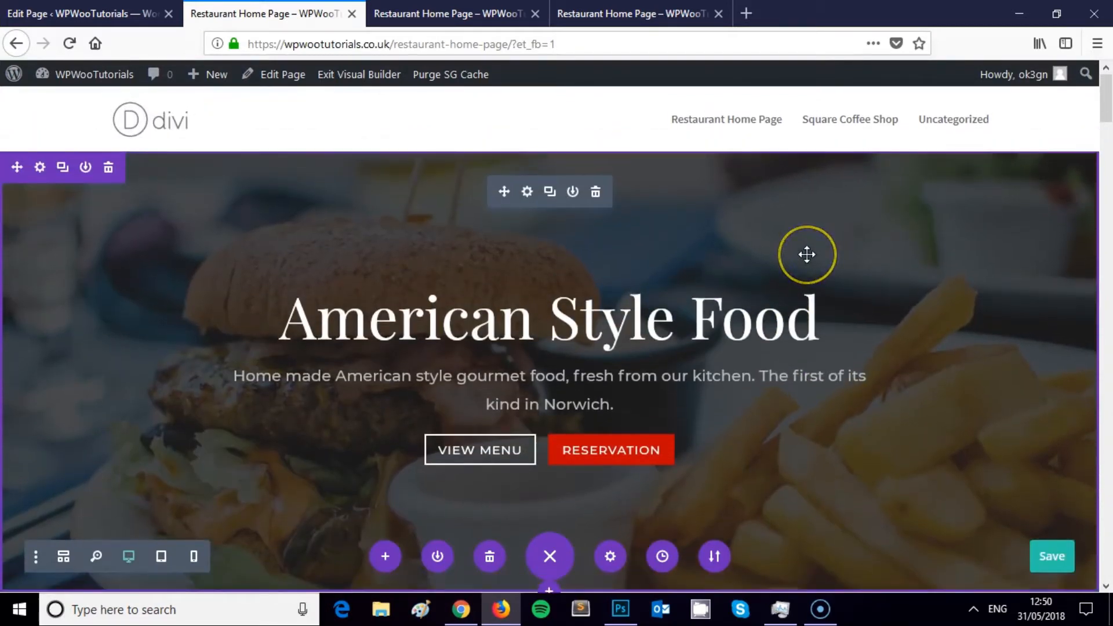
pyautogui.scroll(-3, 801, 267)
pyautogui.scroll(3, 799, 275)
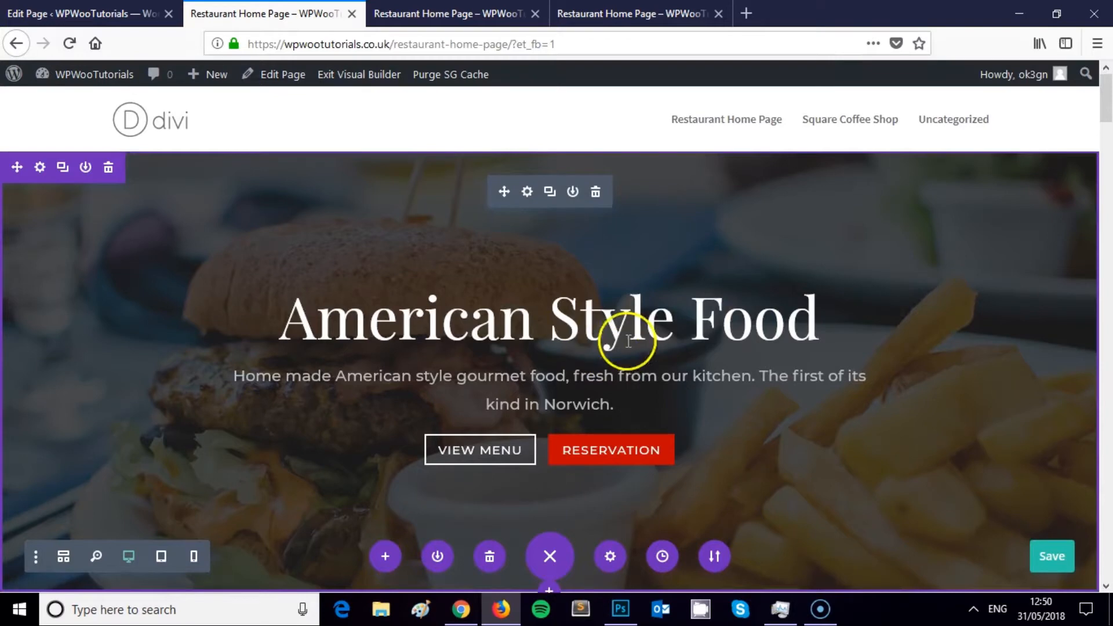
pyautogui.scroll(-2, 704, 324)
pyautogui.scroll(2, 705, 321)
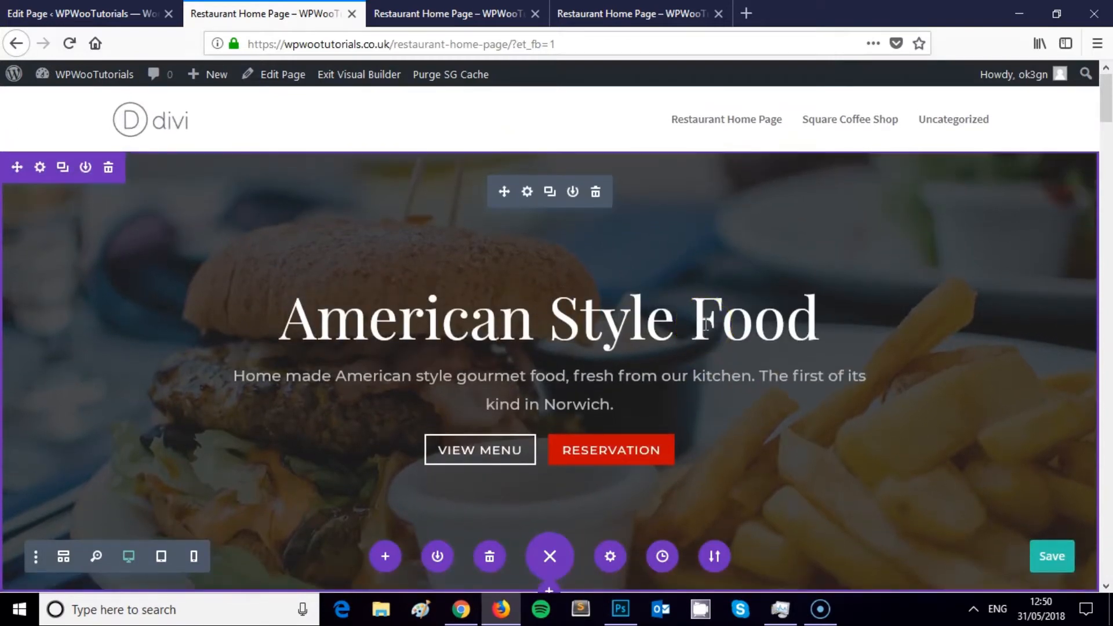
# Open the Fullwidth Header module's overlay design options and bring up the background overlay color for editing.
pyautogui.click(526, 192)
pyautogui.click(162, 170)
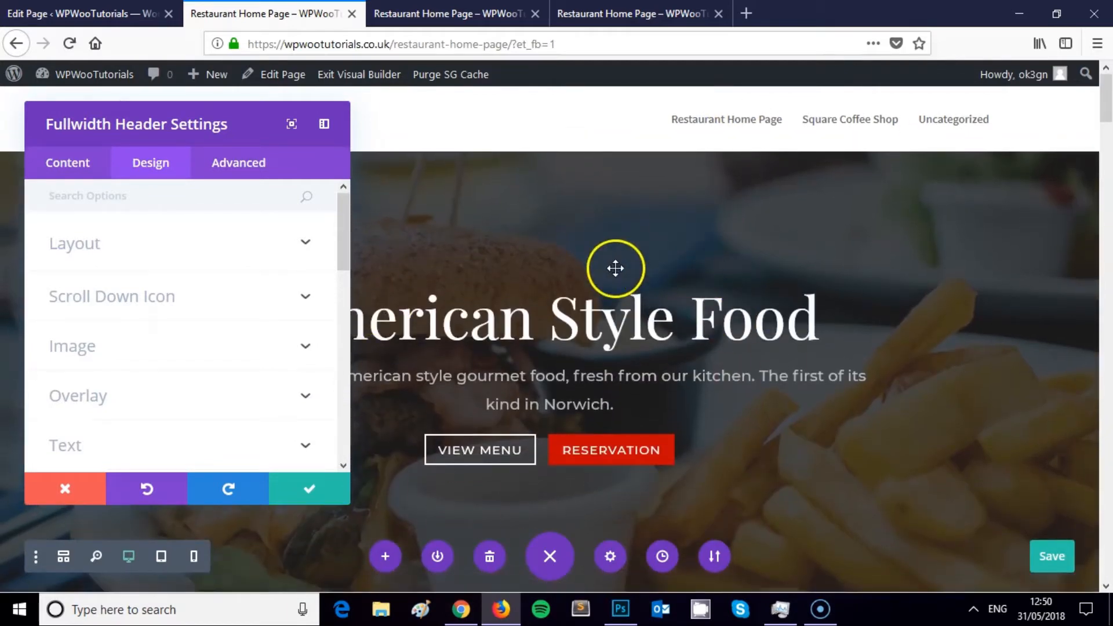
pyautogui.scroll(-2, 168, 330)
pyautogui.scroll(2, 169, 331)
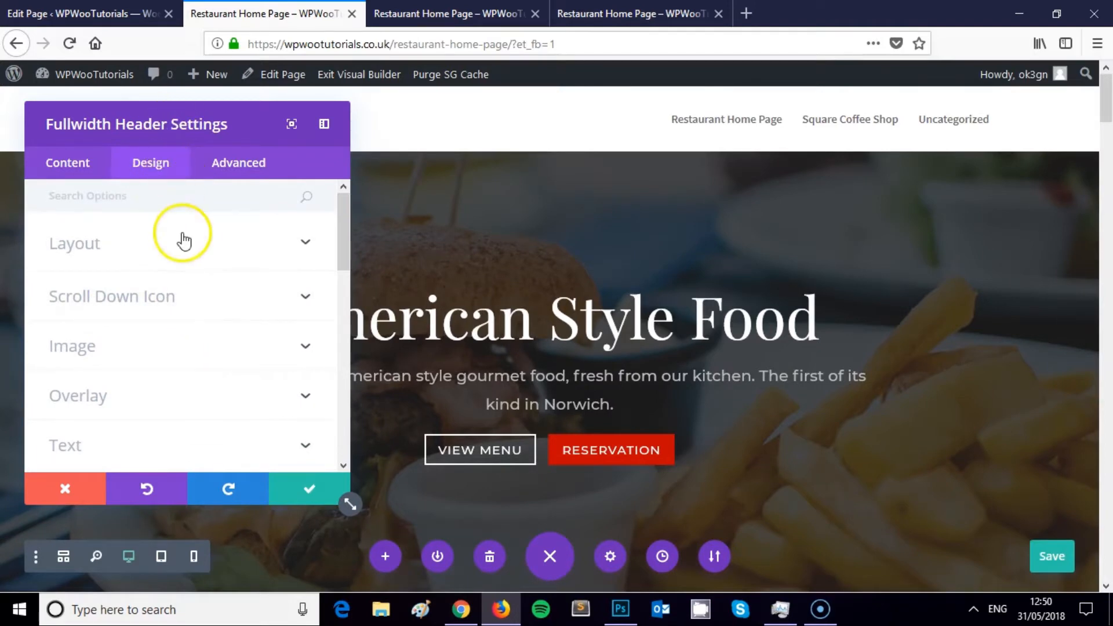
pyautogui.scroll(-2, 185, 241)
pyautogui.click(102, 301)
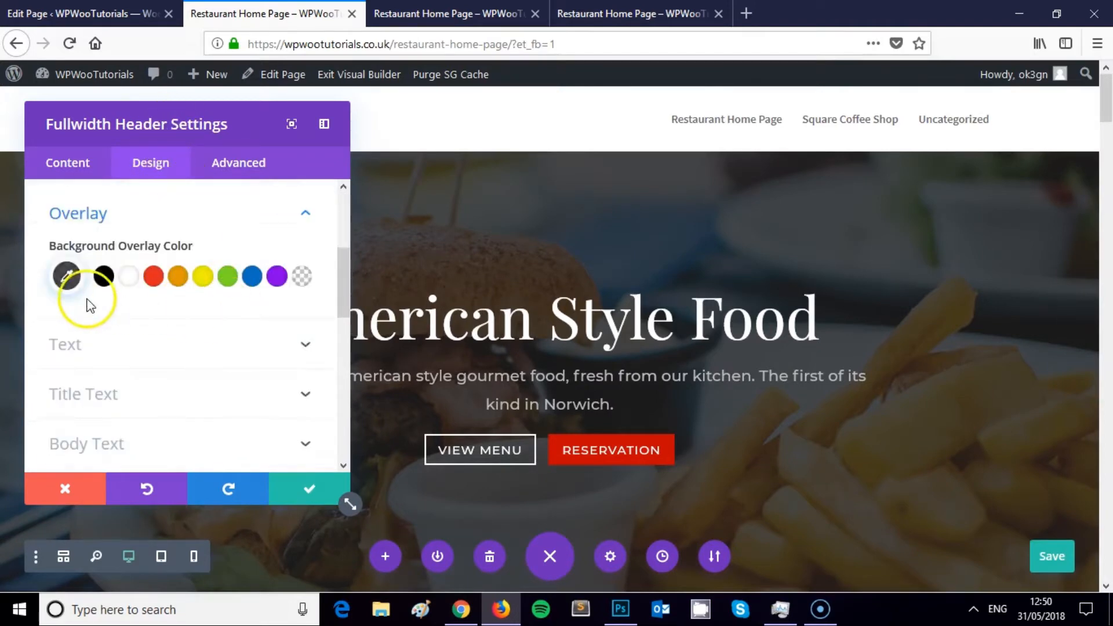
pyautogui.click(63, 280)
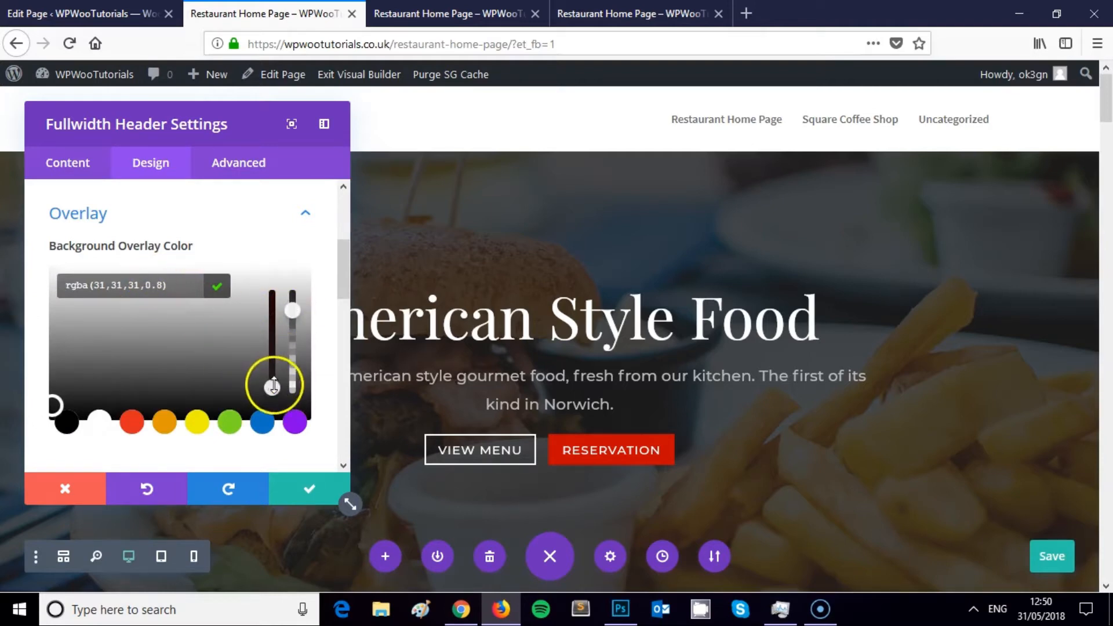
# Try reddish background overlay colors on the header, including a light red of rgba(224,124,118,0.8).
pyautogui.moveTo(273, 387); pyautogui.dragTo(273, 374)
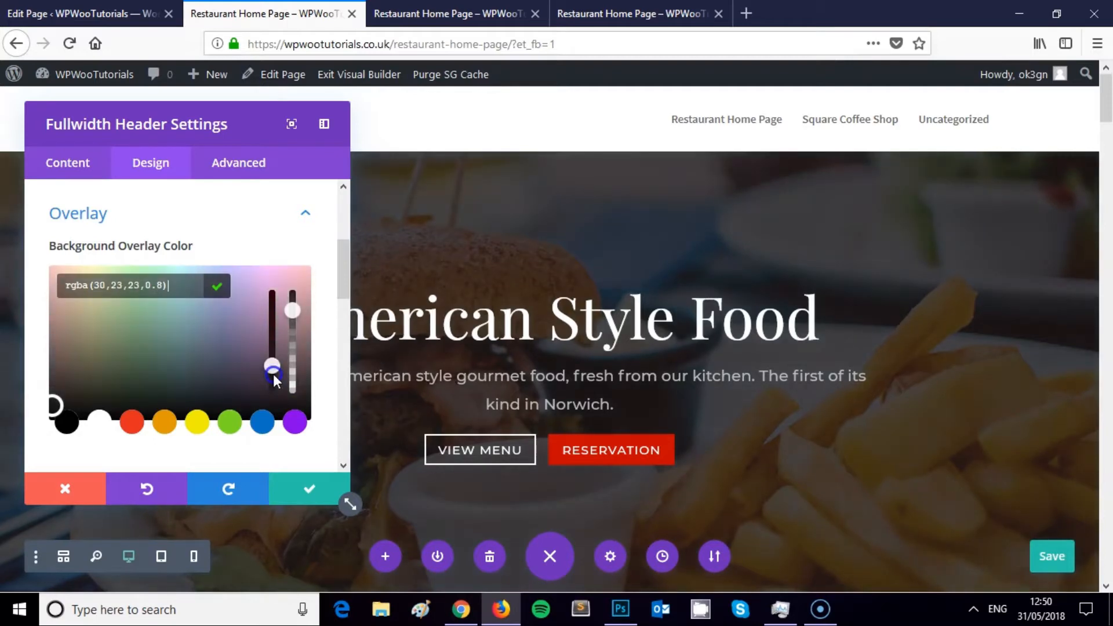
pyautogui.moveTo(273, 366); pyautogui.dragTo(273, 368)
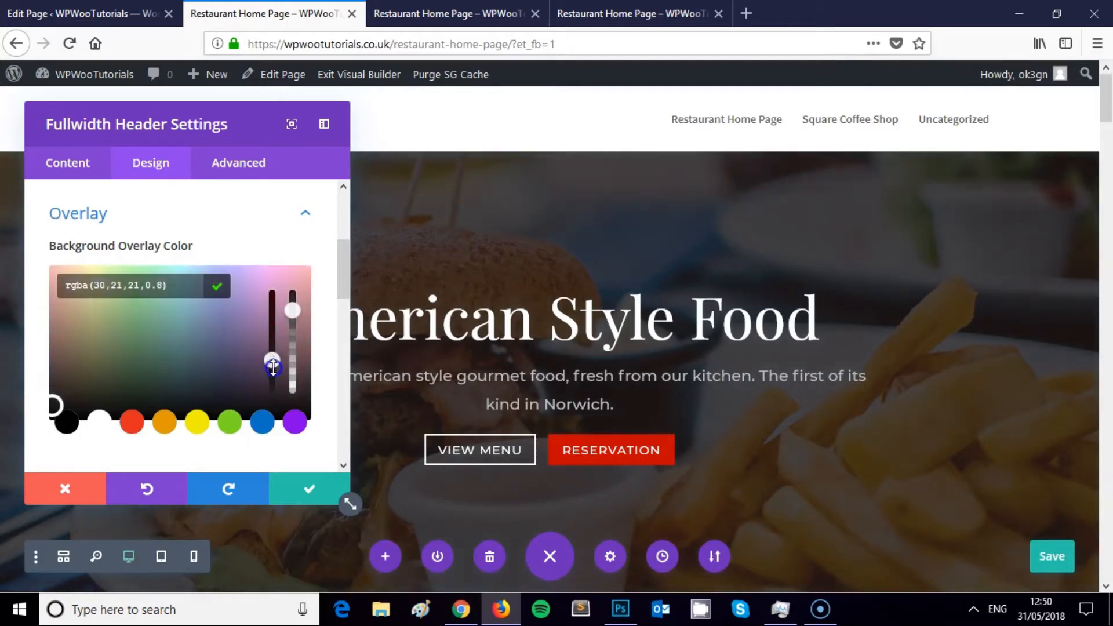
pyautogui.click(133, 426)
pyautogui.moveTo(273, 315); pyautogui.dragTo(275, 351)
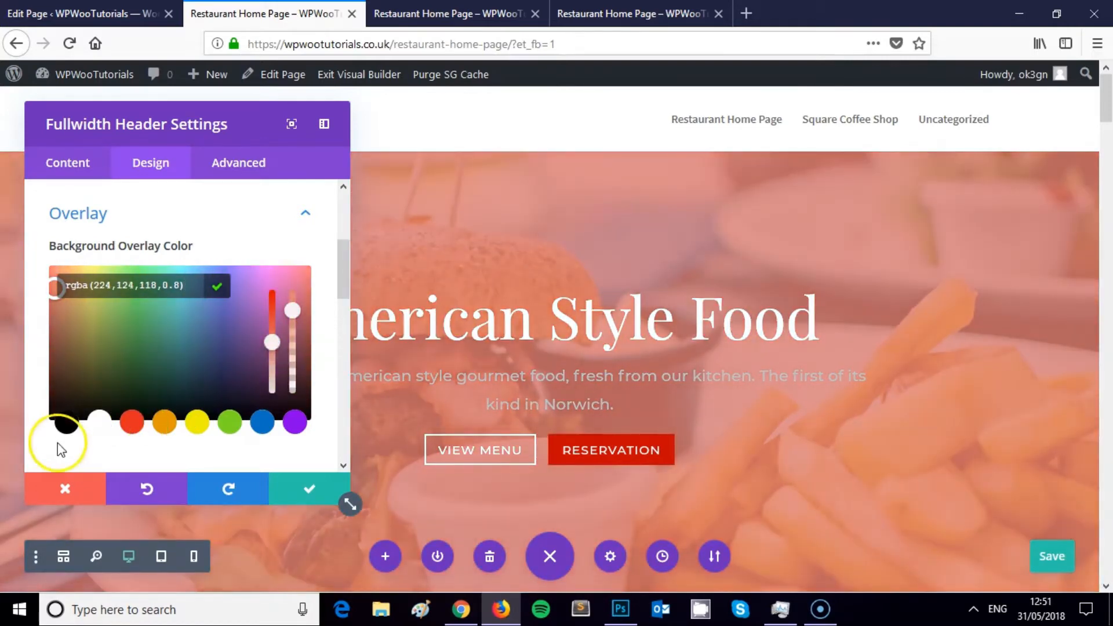
# Set the header's background overlay color to black, rgba(0,0,0,0.8), save the module, and check the header on the page.
pyautogui.click(67, 425)
pyautogui.moveTo(271, 385)
pyautogui.mouseDown()
pyautogui.moveTo(272, 354)
pyautogui.moveTo(272, 405)
pyautogui.mouseUp()
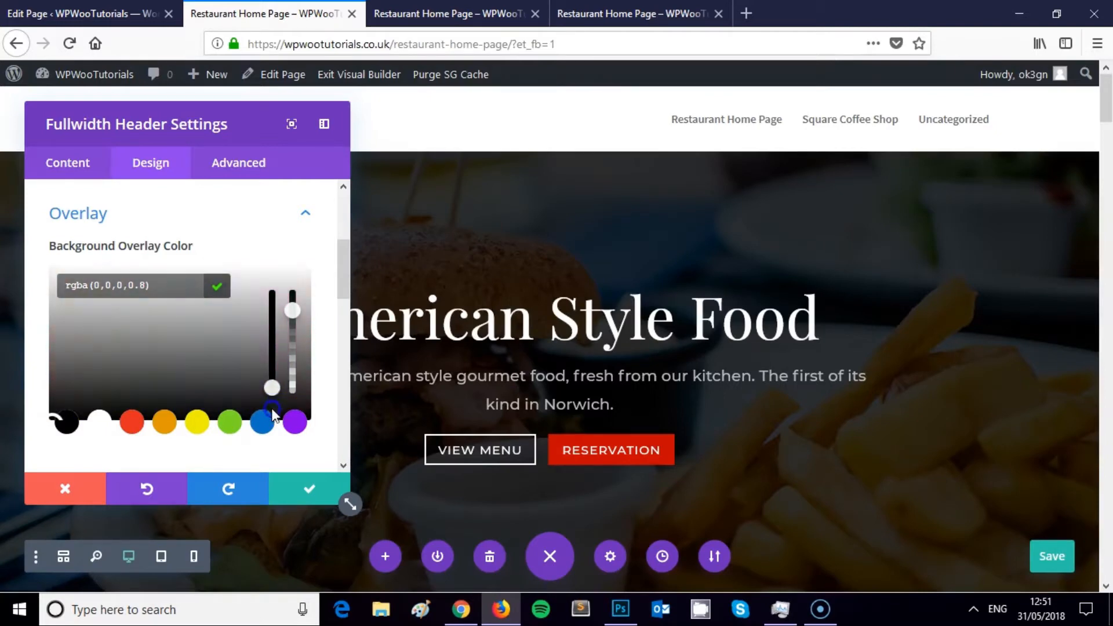
pyautogui.click(294, 486)
pyautogui.scroll(-2, 776, 254)
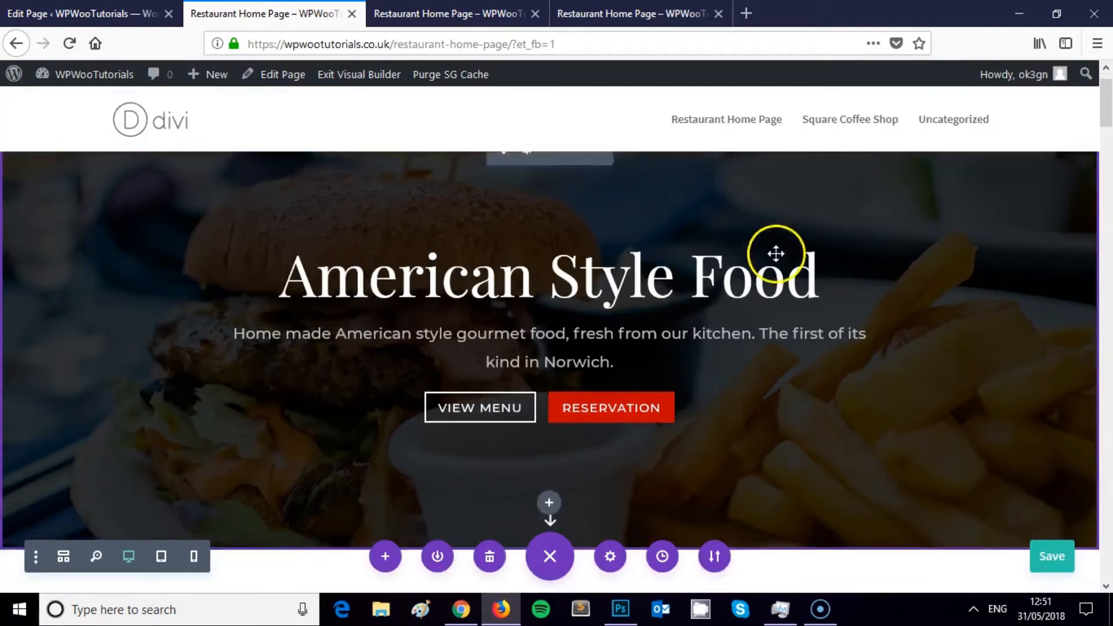
pyautogui.scroll(2, 829, 232)
pyautogui.scroll(-2, 799, 264)
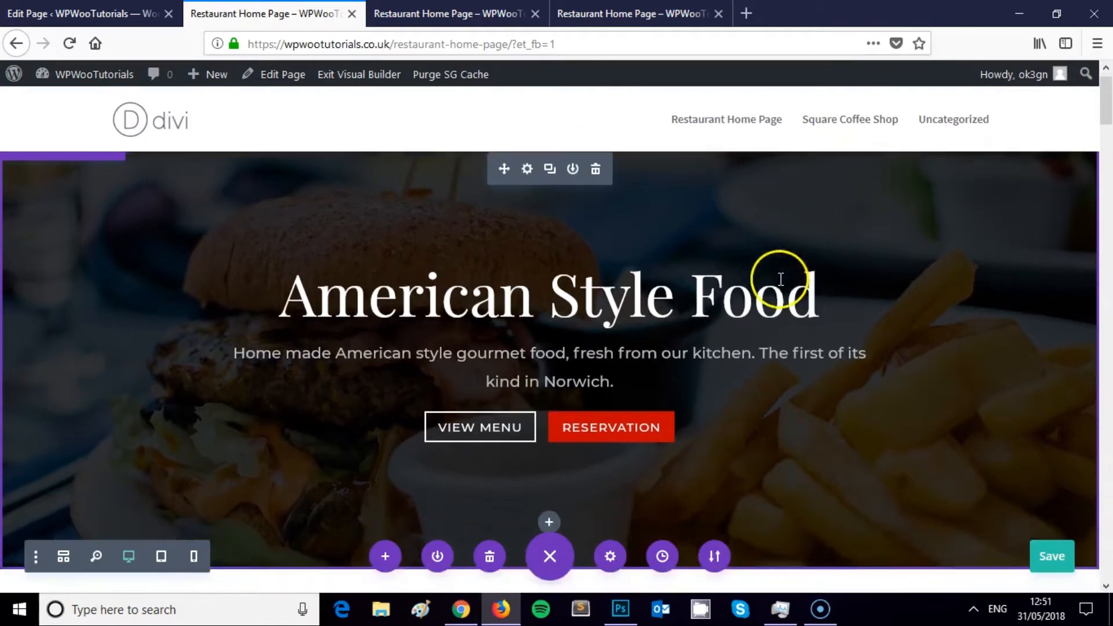
pyautogui.scroll(2, 783, 268)
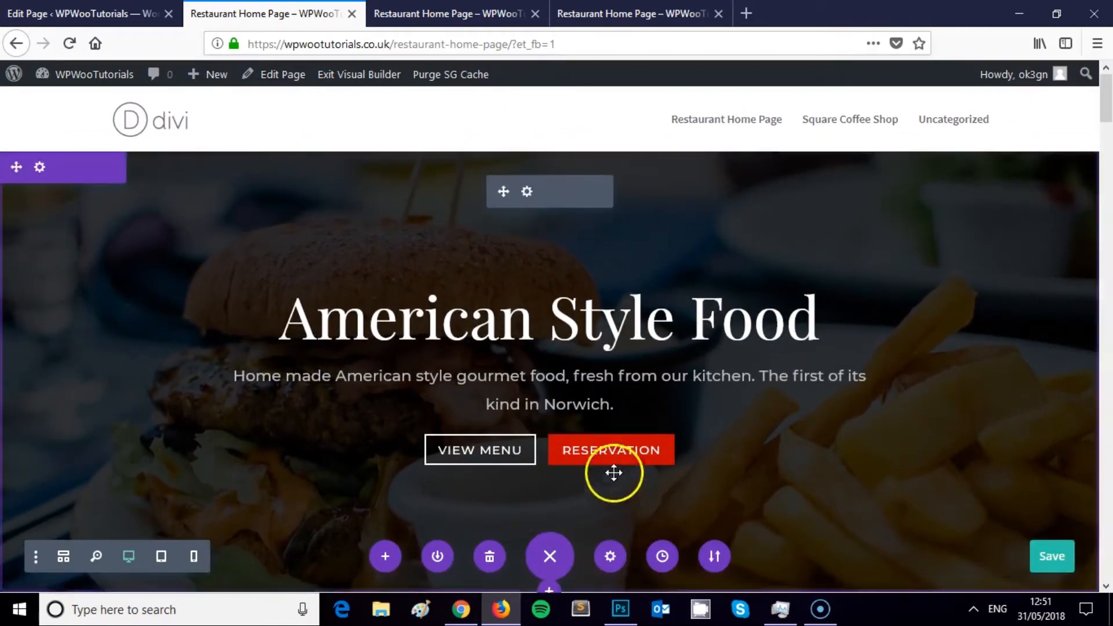
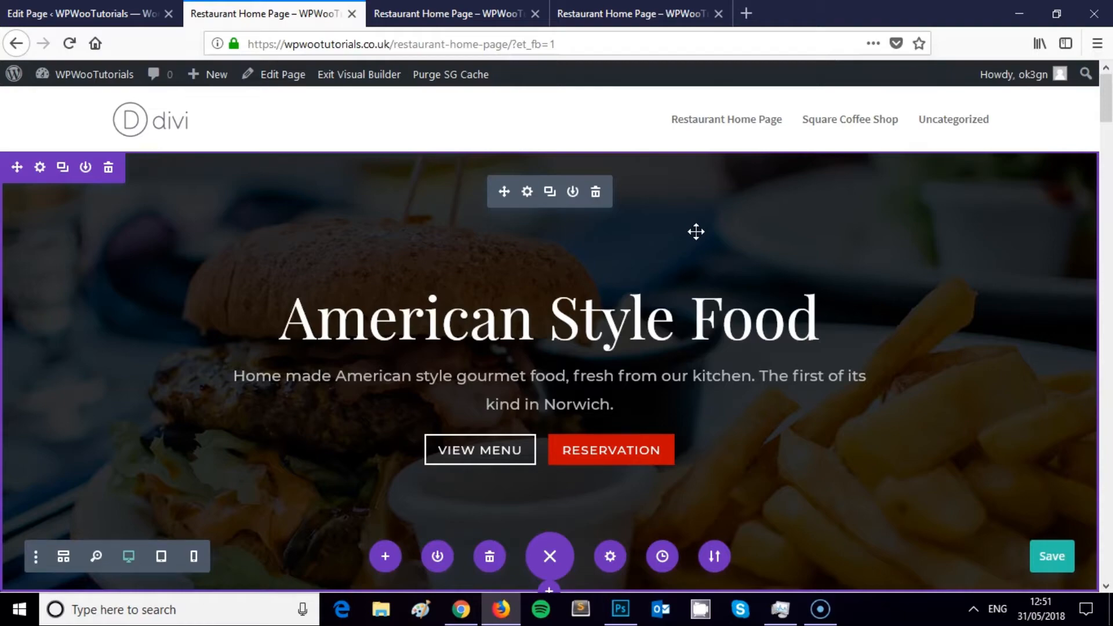
# Compare the American Style Food header with the "Our Story" section below it, checking its text, gold accent line and vegetable photo.
pyautogui.scroll(-8, 696, 232)
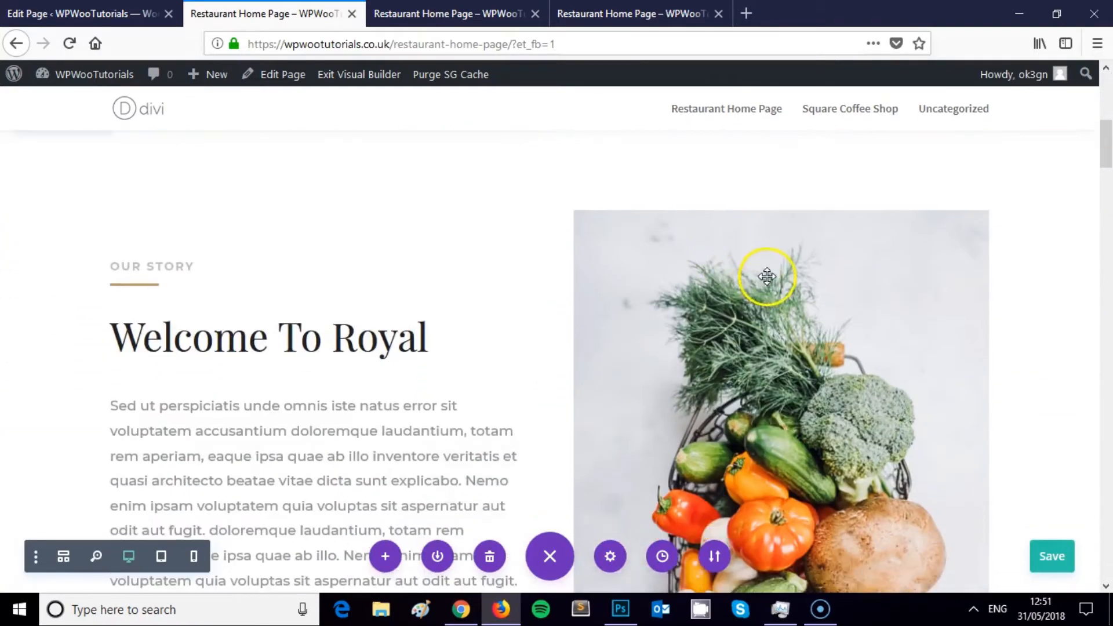
pyautogui.scroll(-5, 768, 278)
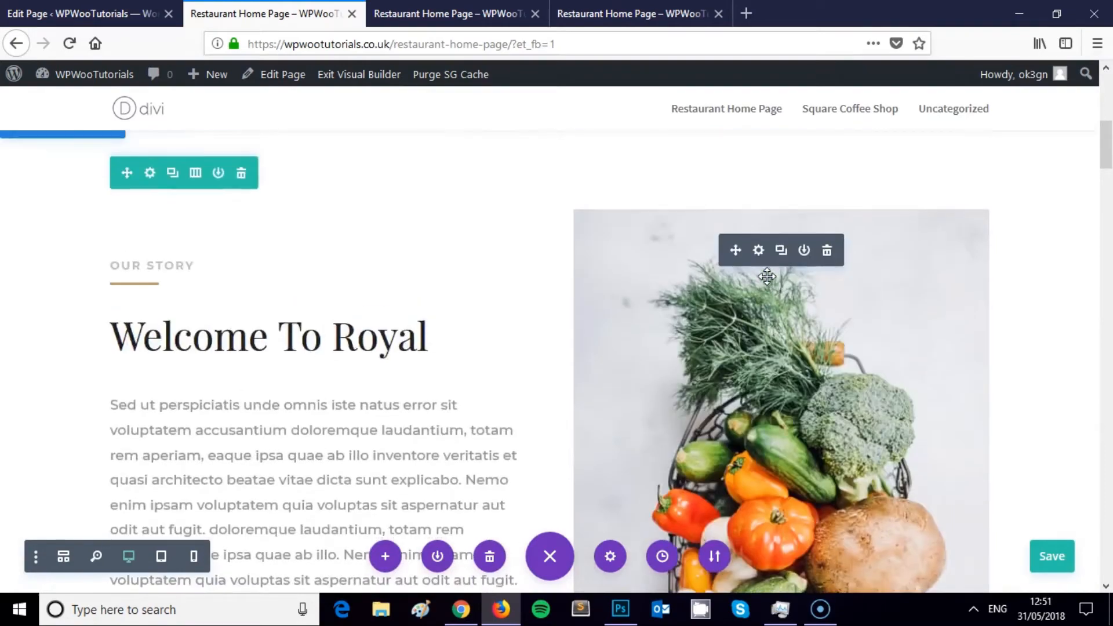
pyautogui.scroll(8, 763, 276)
pyautogui.scroll(-12, 740, 286)
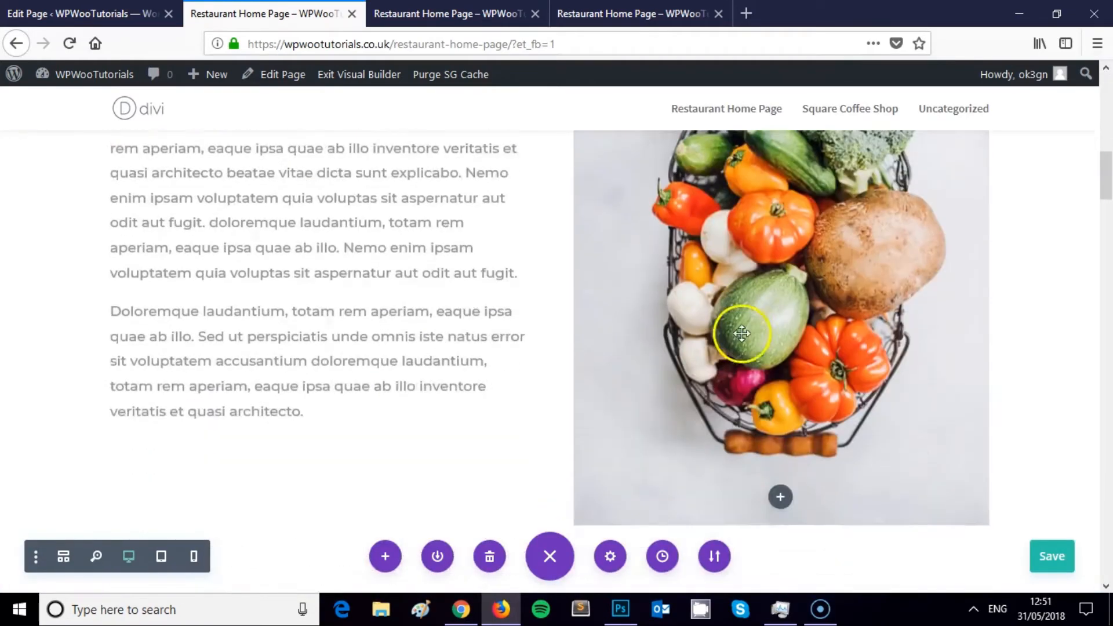
pyautogui.scroll(-6, 742, 332)
pyautogui.scroll(6, 715, 360)
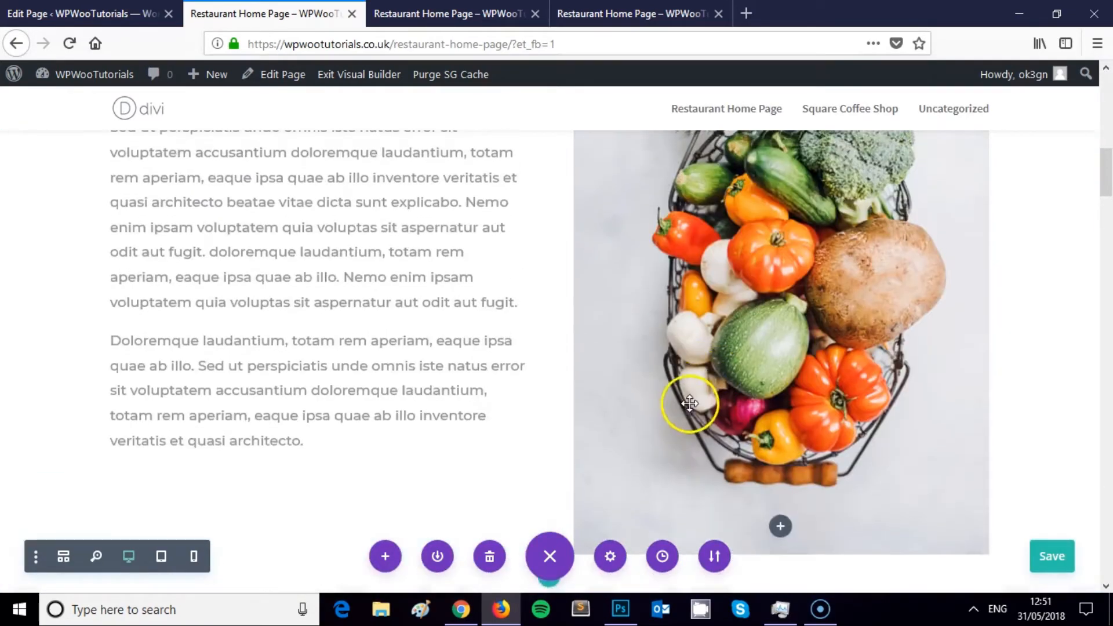
pyautogui.scroll(10, 689, 403)
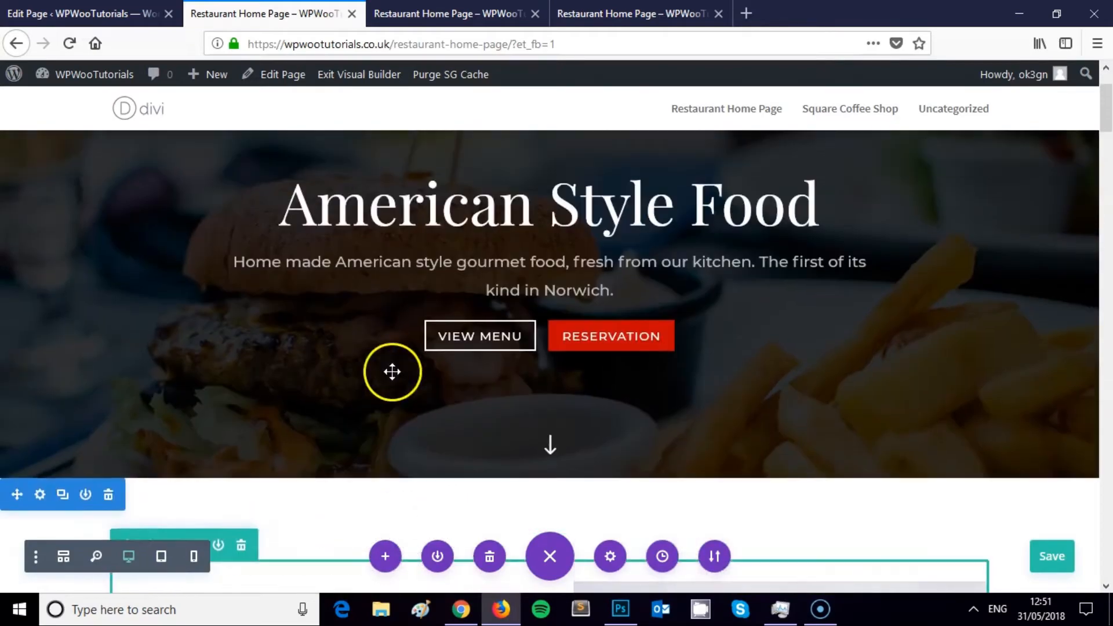
pyautogui.scroll(-10, 390, 373)
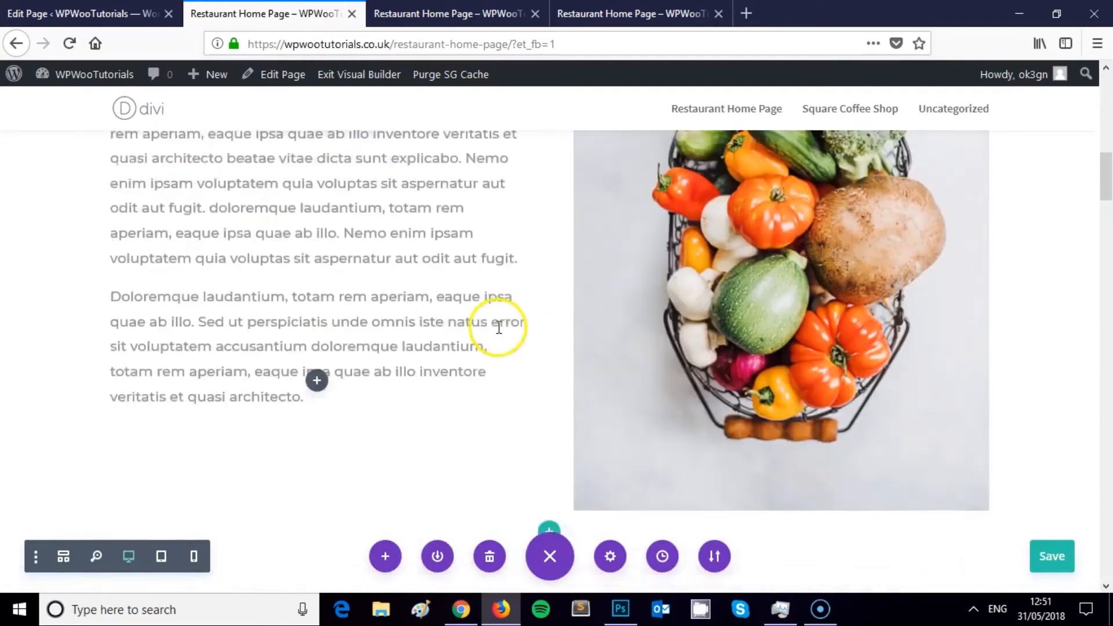
pyautogui.scroll(10, 498, 328)
pyautogui.scroll(-5, 497, 326)
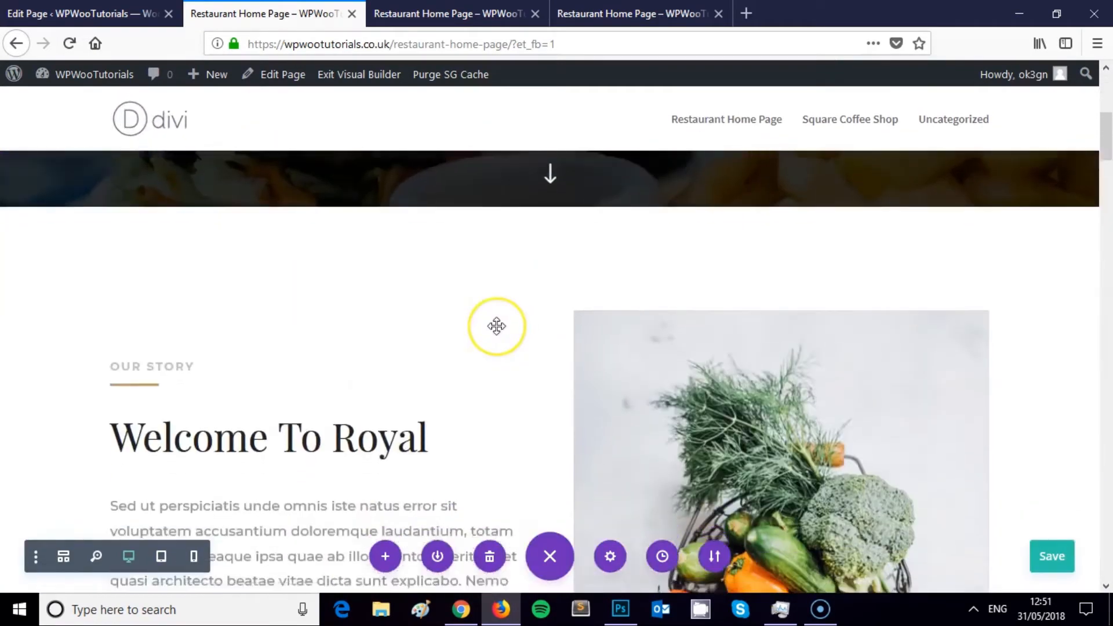
pyautogui.scroll(-5, 497, 327)
pyautogui.scroll(10, 497, 326)
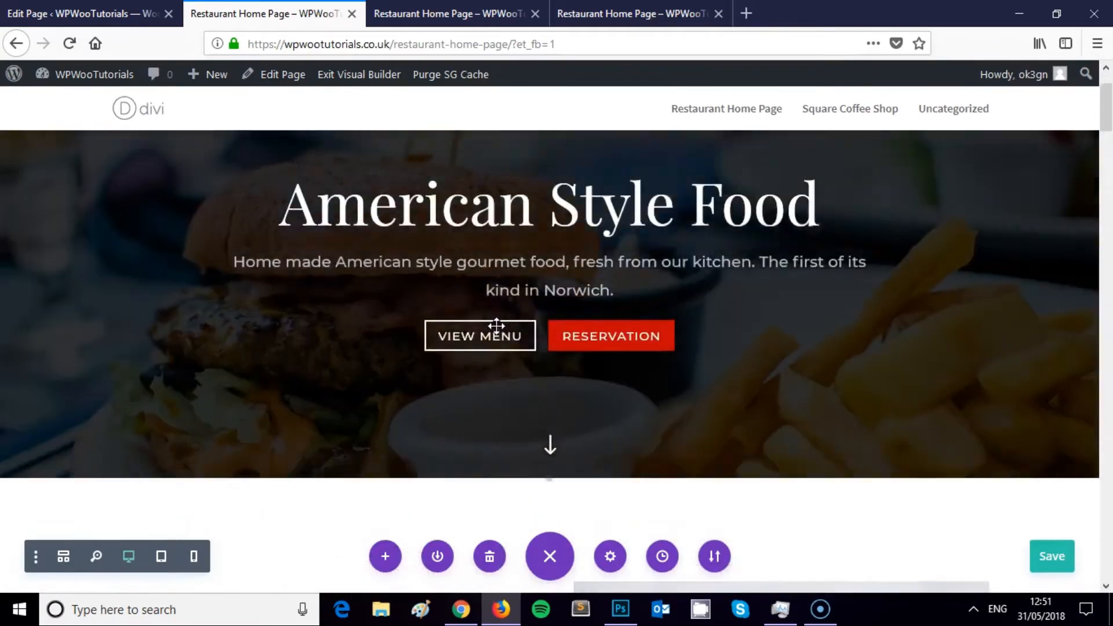
pyautogui.scroll(2, 497, 327)
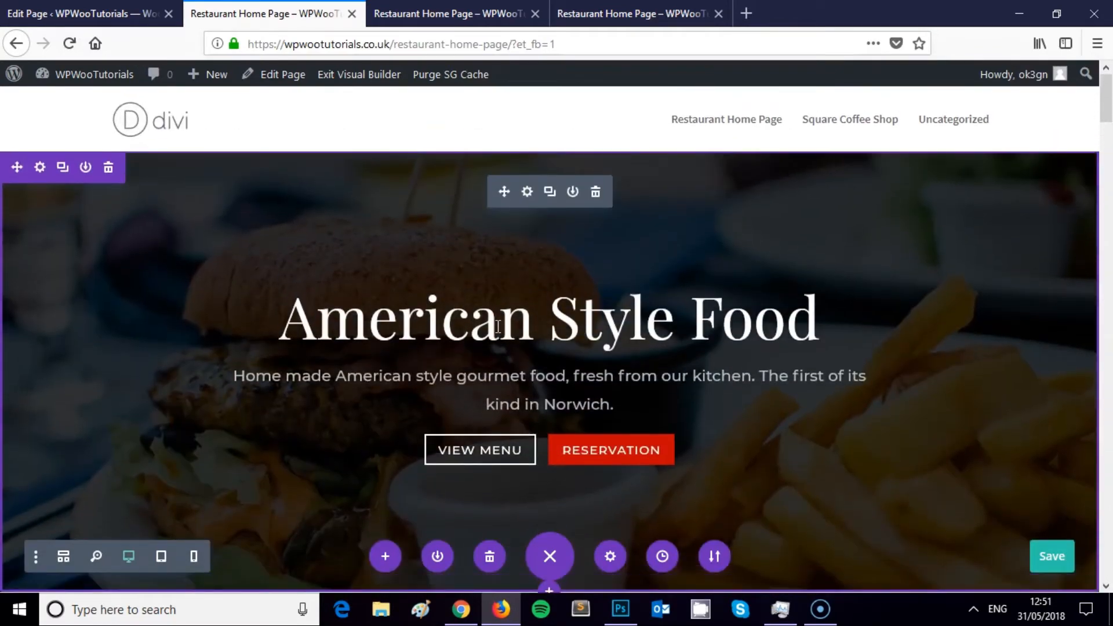
pyautogui.scroll(-10, 485, 299)
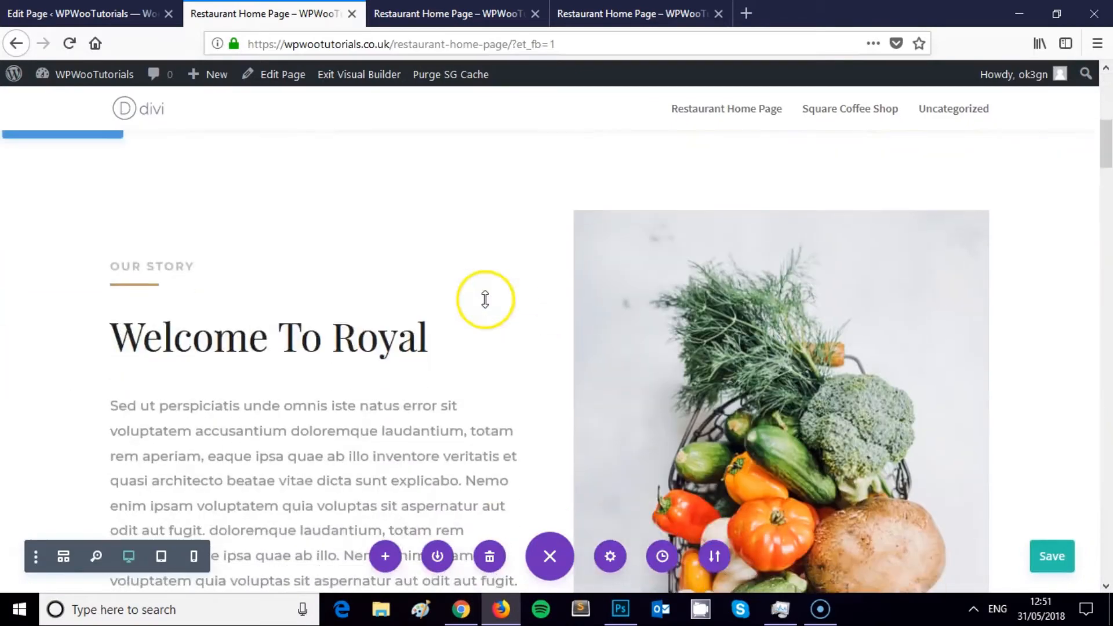
pyautogui.scroll(4, 113, 306)
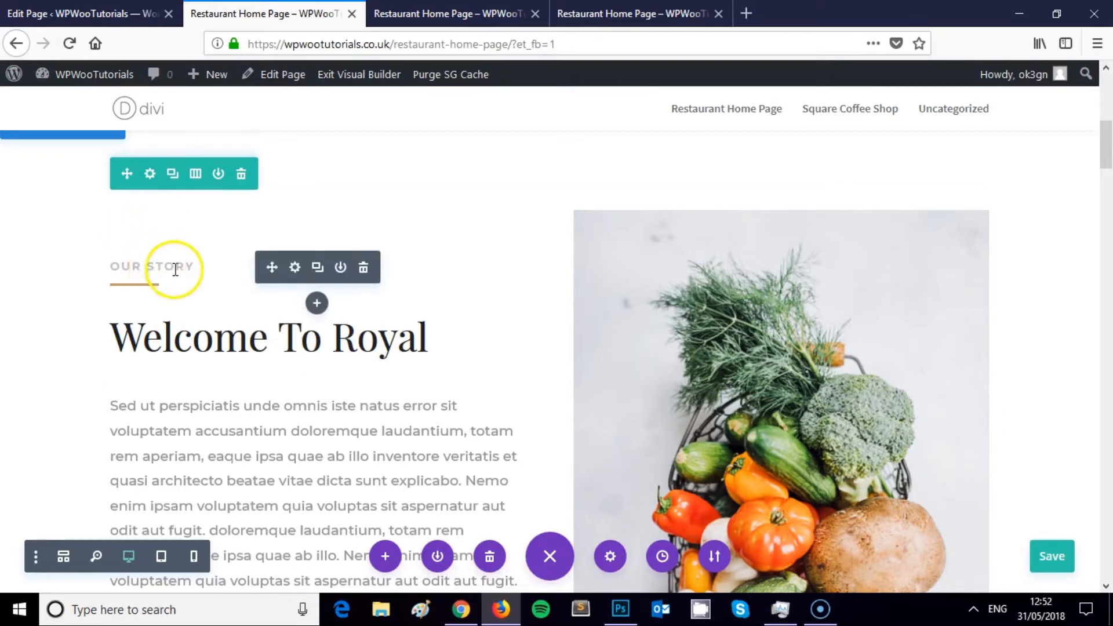
# Check the content settings of the "Our Story" text module and close them without changes.
pyautogui.click(294, 267)
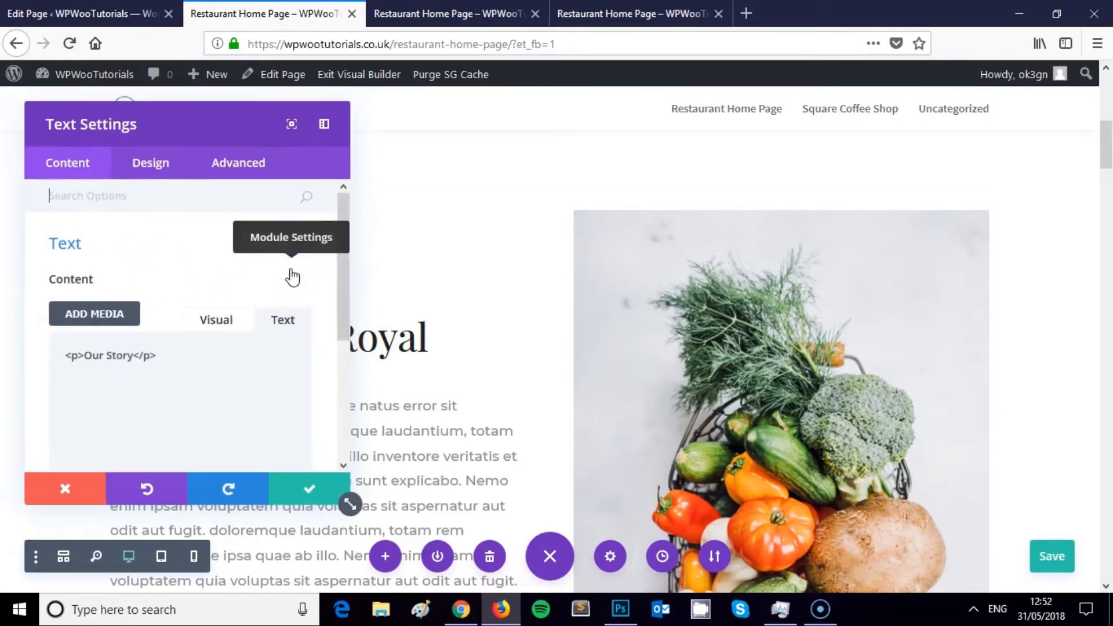
pyautogui.scroll(-3, 200, 269)
pyautogui.scroll(2, 198, 266)
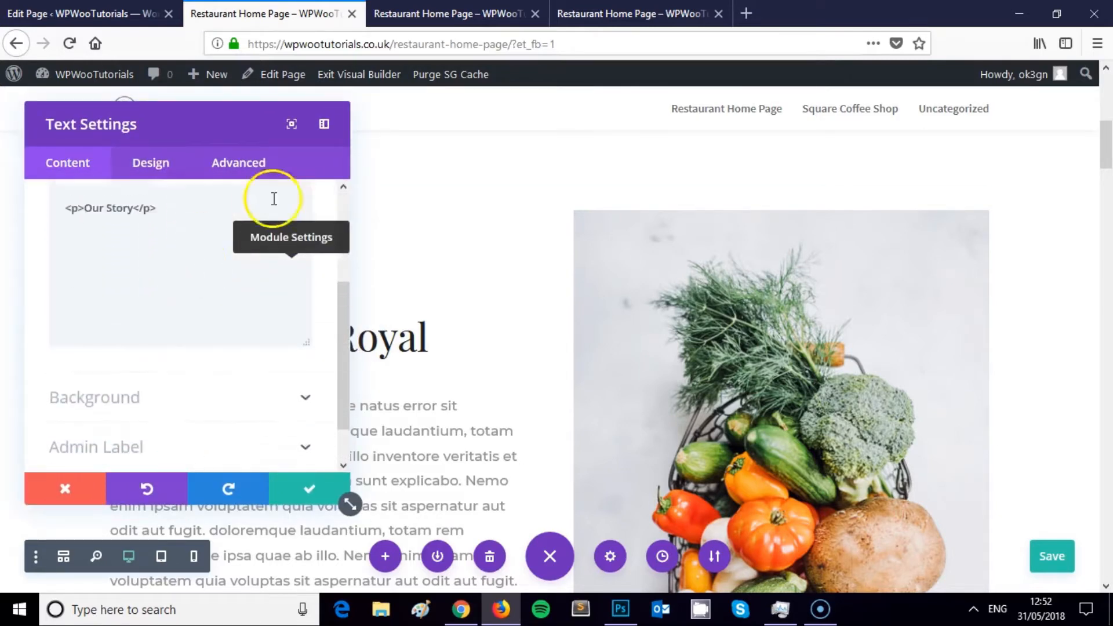
pyautogui.click(83, 494)
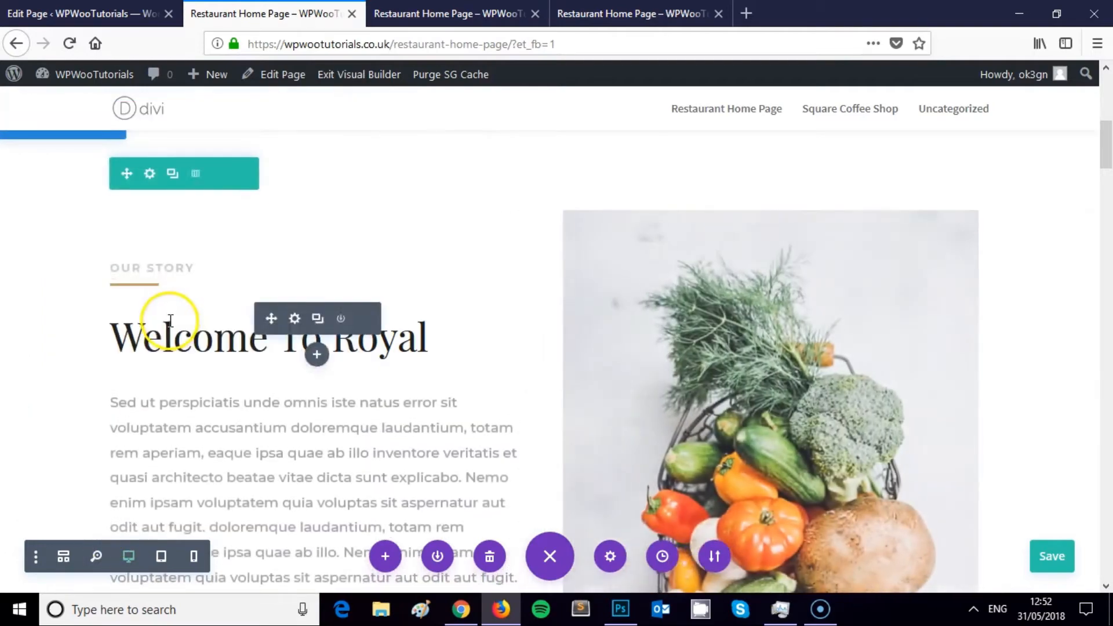
# Compare the red header button with the "Our Story" accent line, and look over that text module's design option groups.
pyautogui.scroll(6, 376, 367)
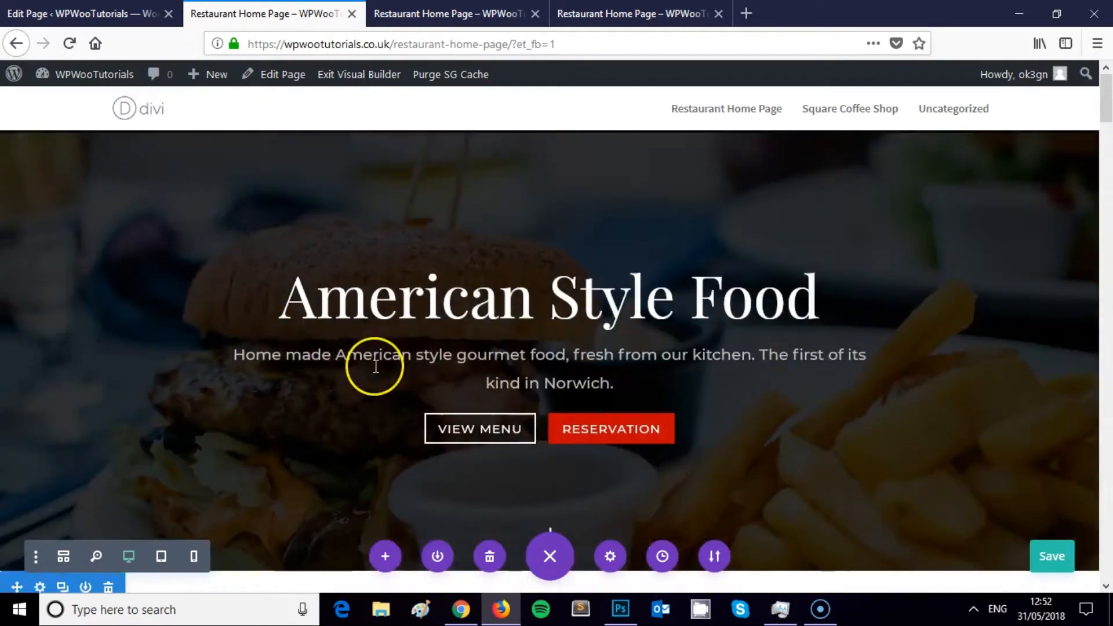
pyautogui.scroll(-5, 376, 366)
pyautogui.scroll(5, 376, 366)
pyautogui.scroll(-1, 599, 353)
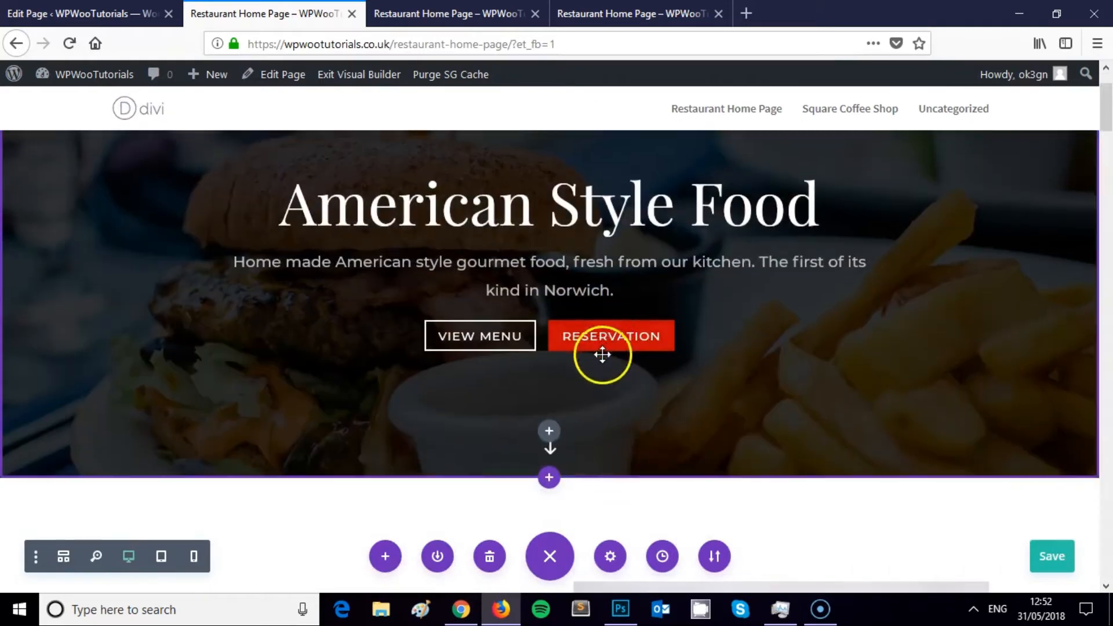
pyautogui.scroll(3, 599, 341)
pyautogui.scroll(-7, 486, 427)
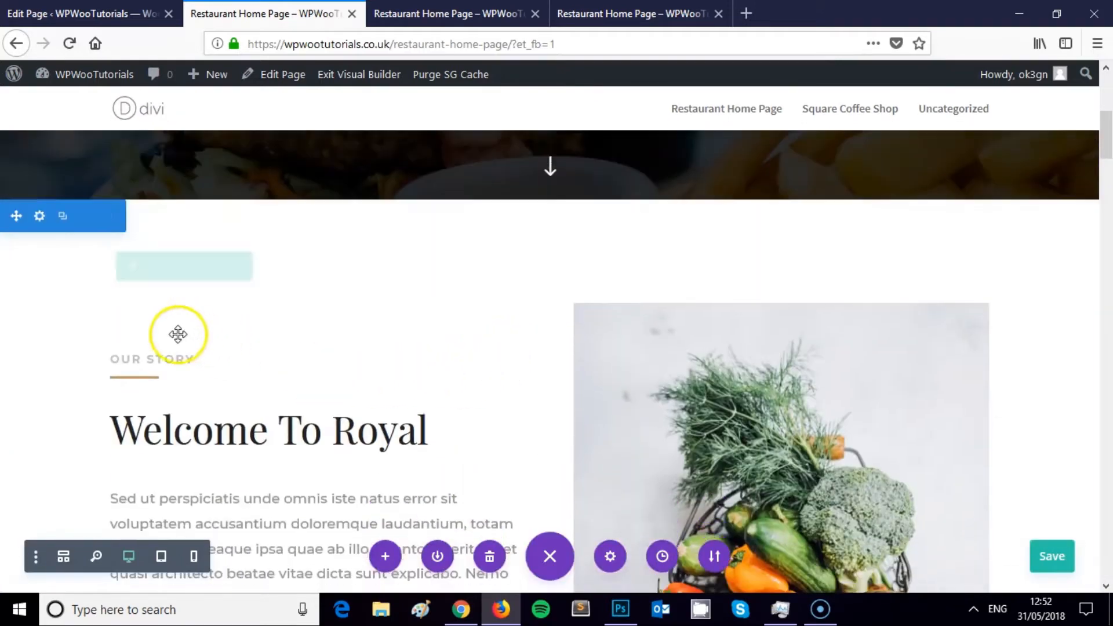
pyautogui.click(295, 361)
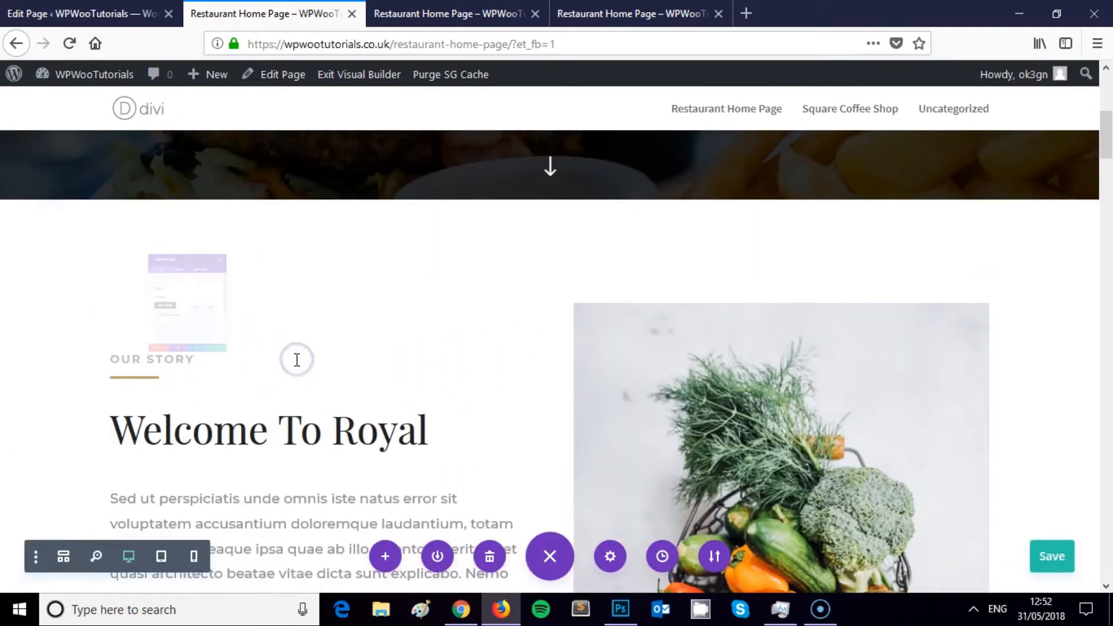
pyautogui.scroll(-5, 216, 345)
pyautogui.scroll(5, 144, 348)
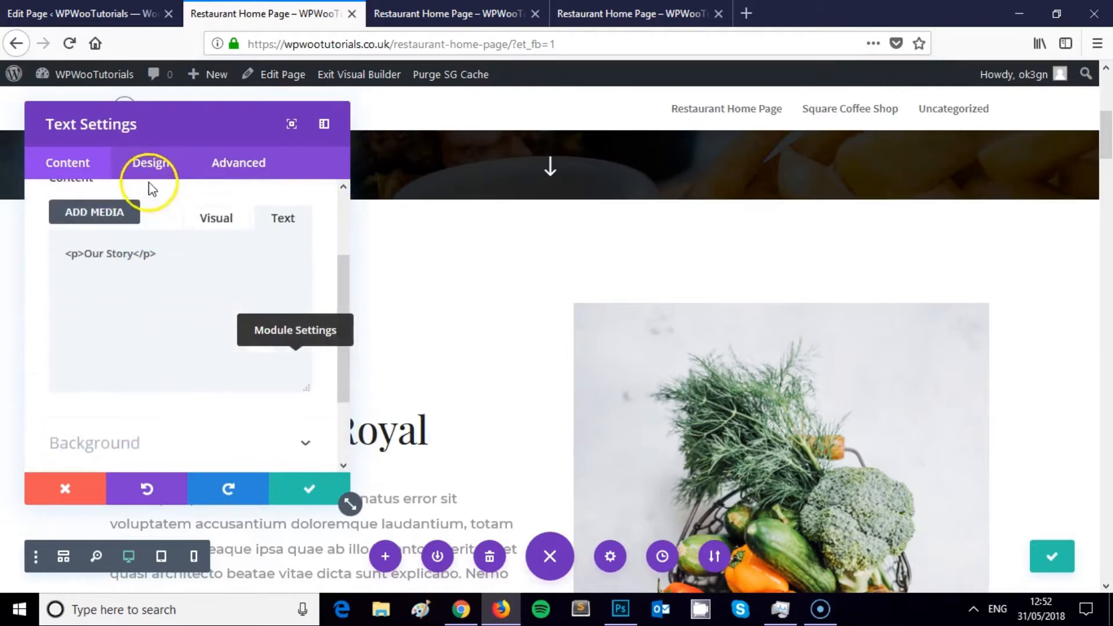
pyautogui.click(152, 164)
pyautogui.scroll(-4, 170, 310)
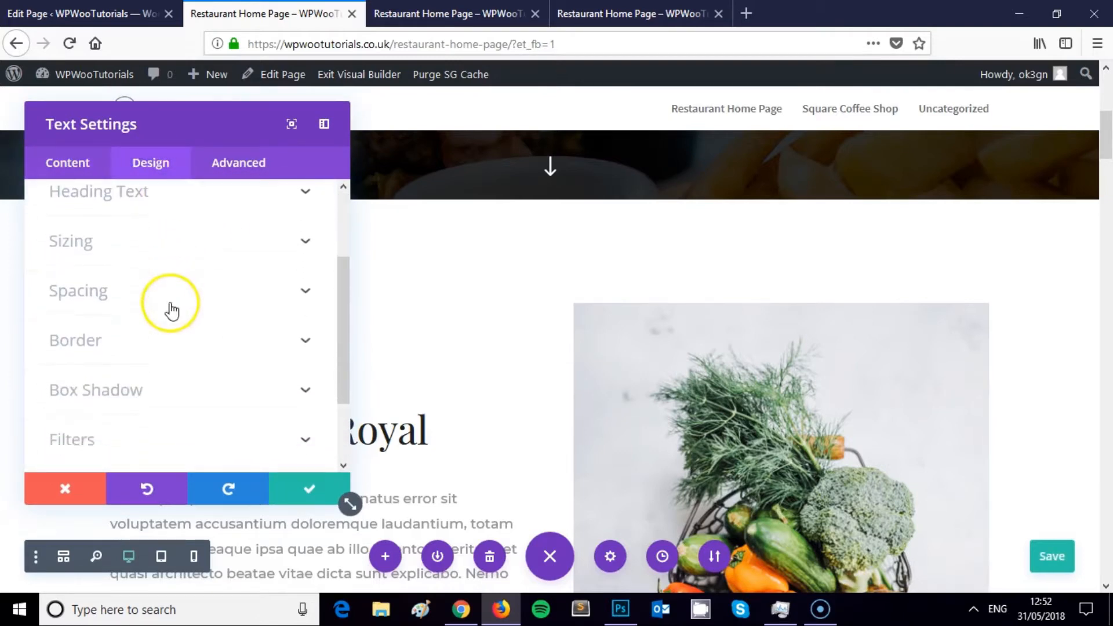
pyautogui.scroll(4, 162, 360)
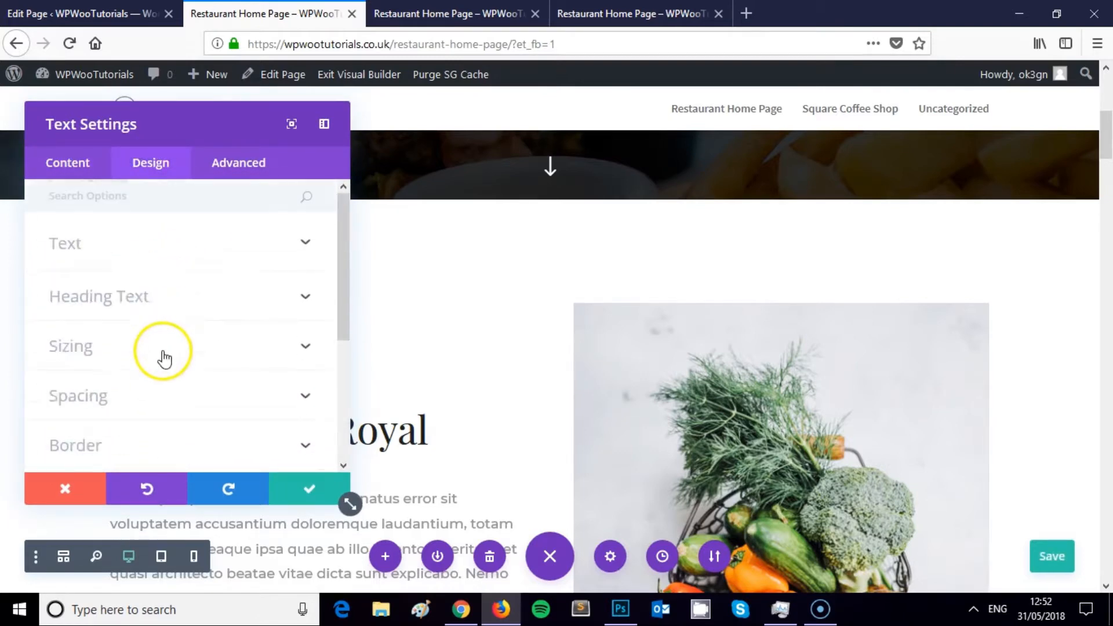
# Examine the Heading Text design options of the "Our Story" module and close its settings without changes.
pyautogui.click(147, 298)
pyautogui.scroll(-8, 152, 297)
pyautogui.scroll(2, 152, 297)
pyautogui.scroll(-6, 149, 303)
pyautogui.scroll(5, 149, 302)
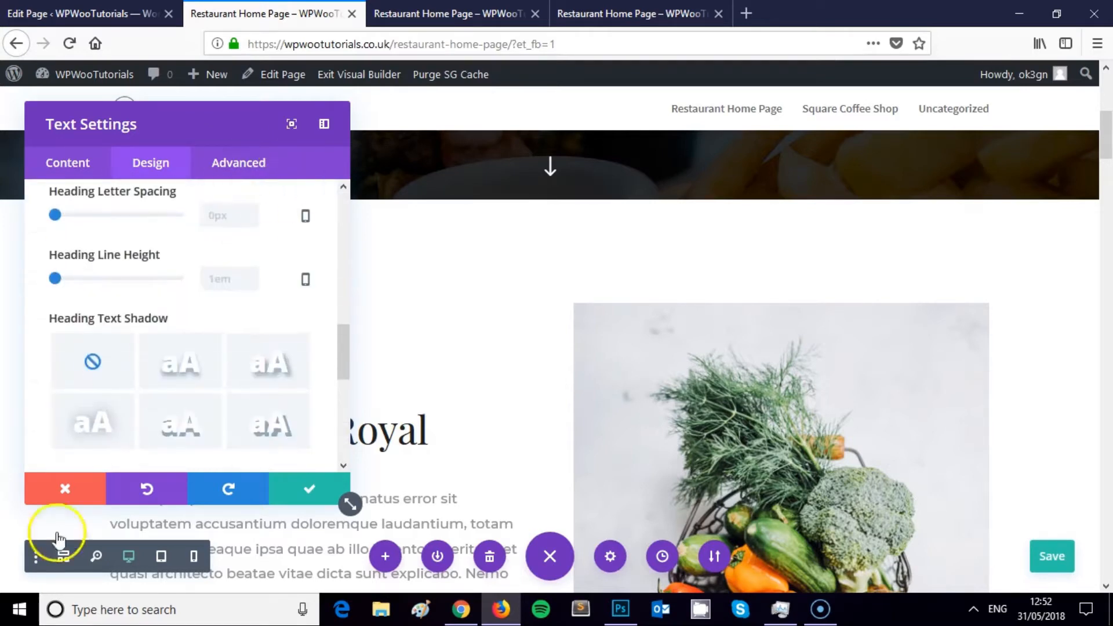
pyautogui.press('Escape')
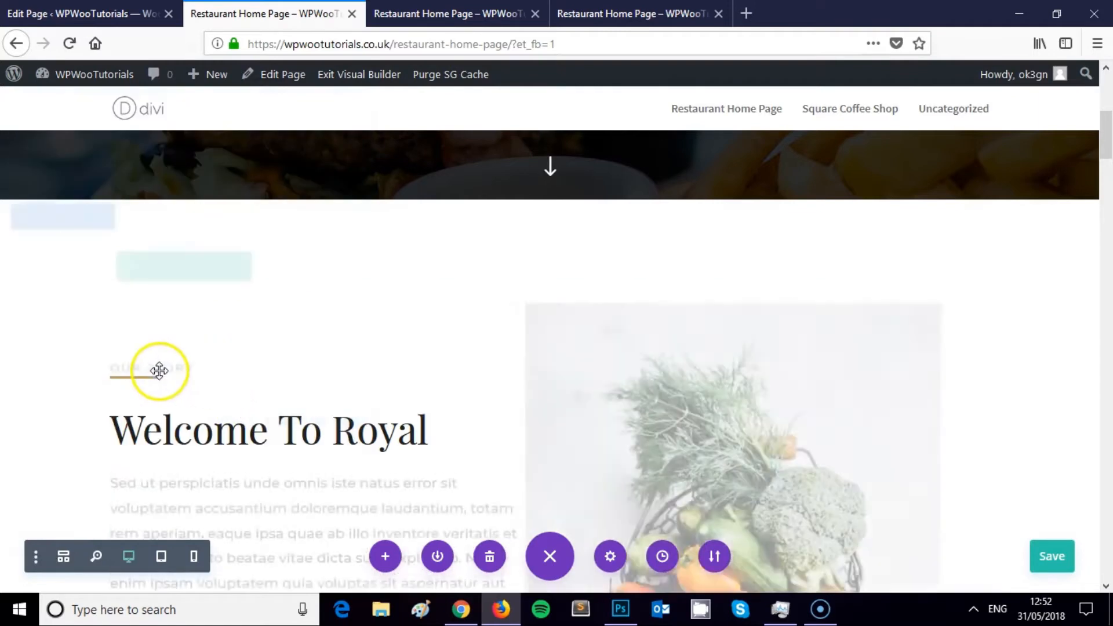
# Reopen the "Our Story" module's settings and inspect its content in both the Visual and Text editor modes.
pyautogui.click(296, 360)
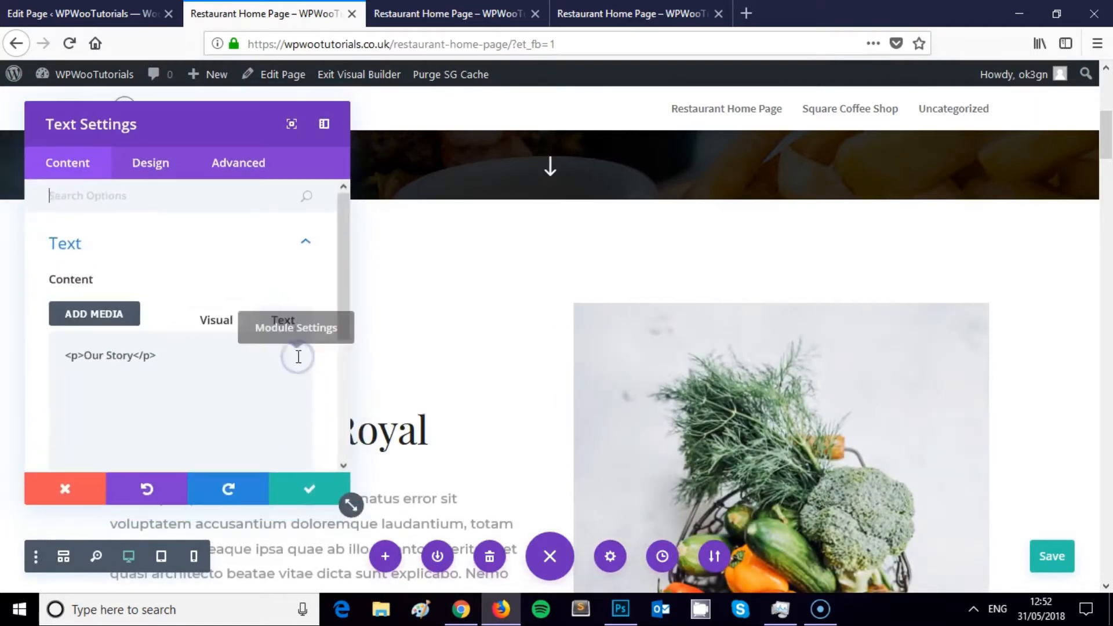
pyautogui.click(279, 325)
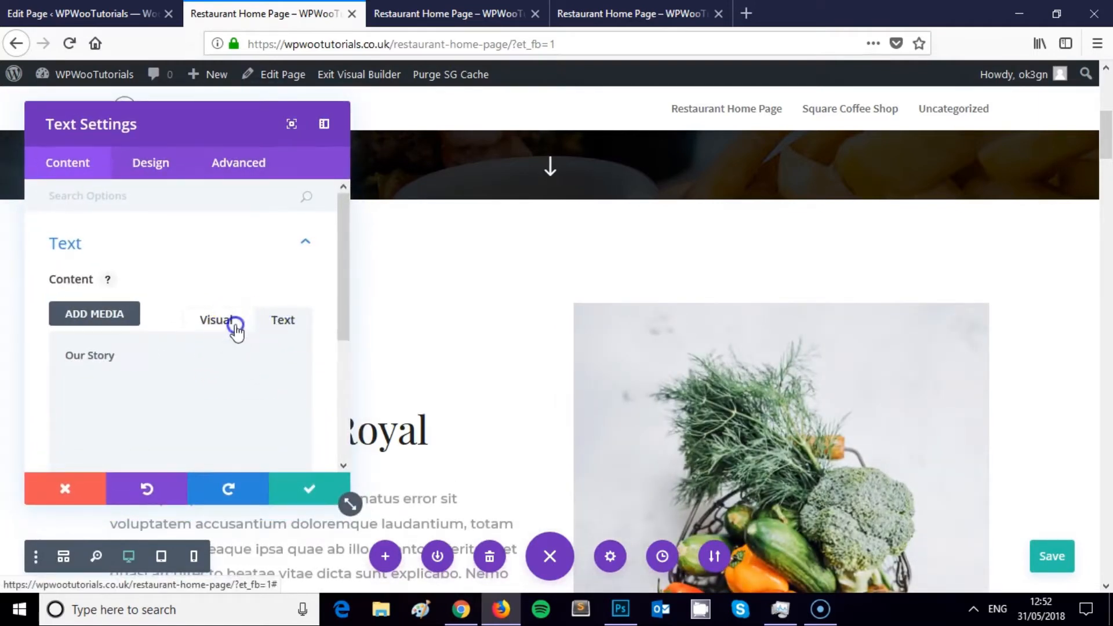
pyautogui.click(236, 330)
pyautogui.scroll(-5, 236, 331)
pyautogui.scroll(3, 229, 330)
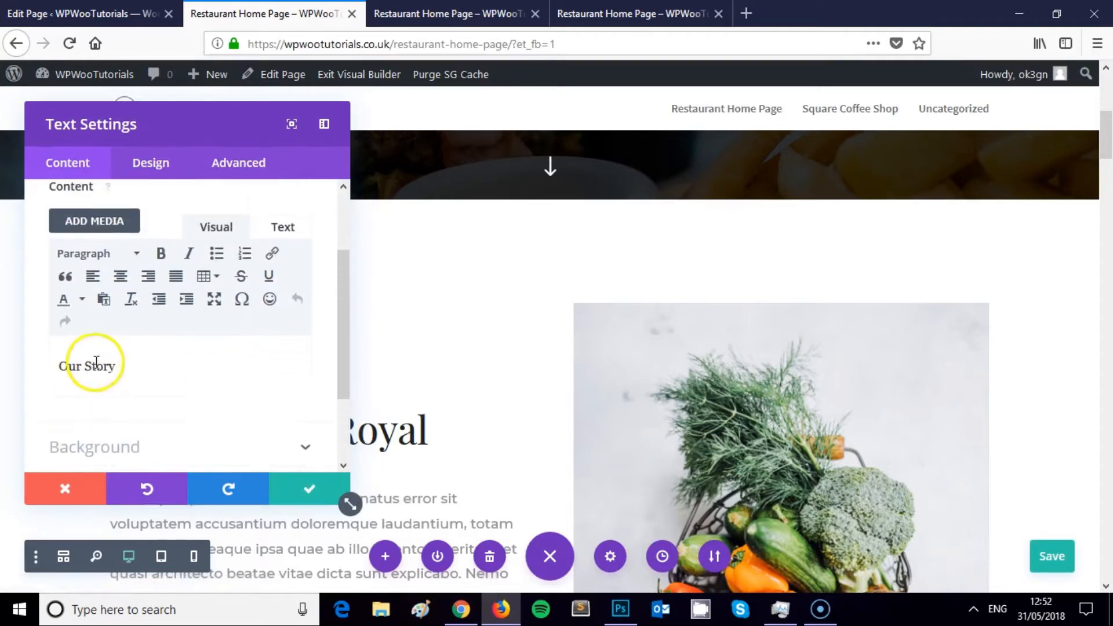
pyautogui.click(279, 228)
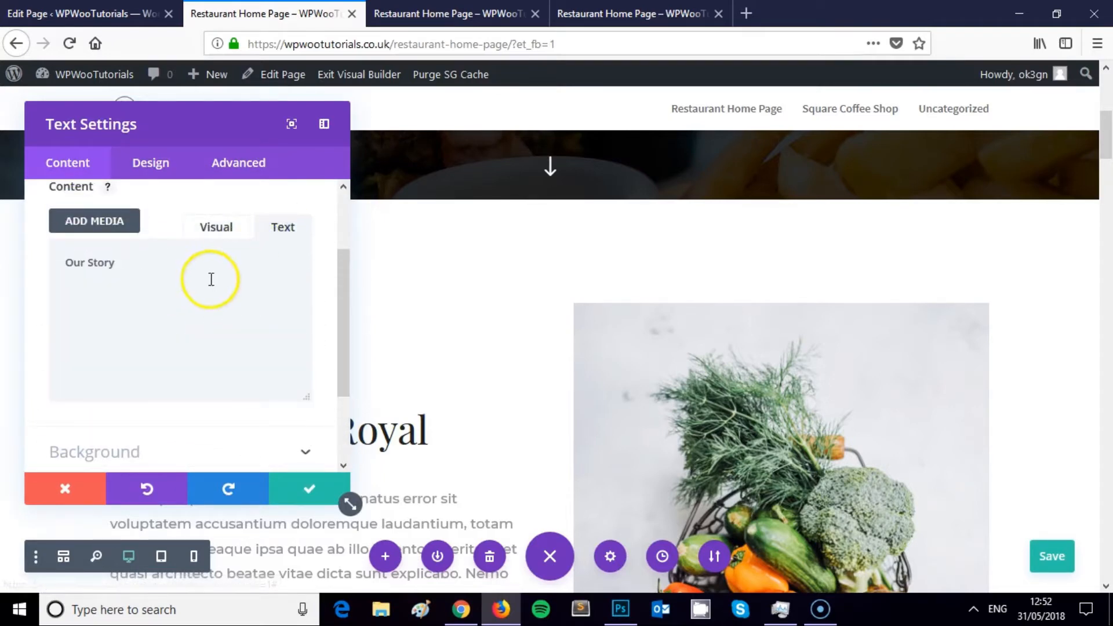
pyautogui.scroll(2, 211, 278)
pyautogui.click(218, 326)
pyautogui.scroll(-4, 207, 325)
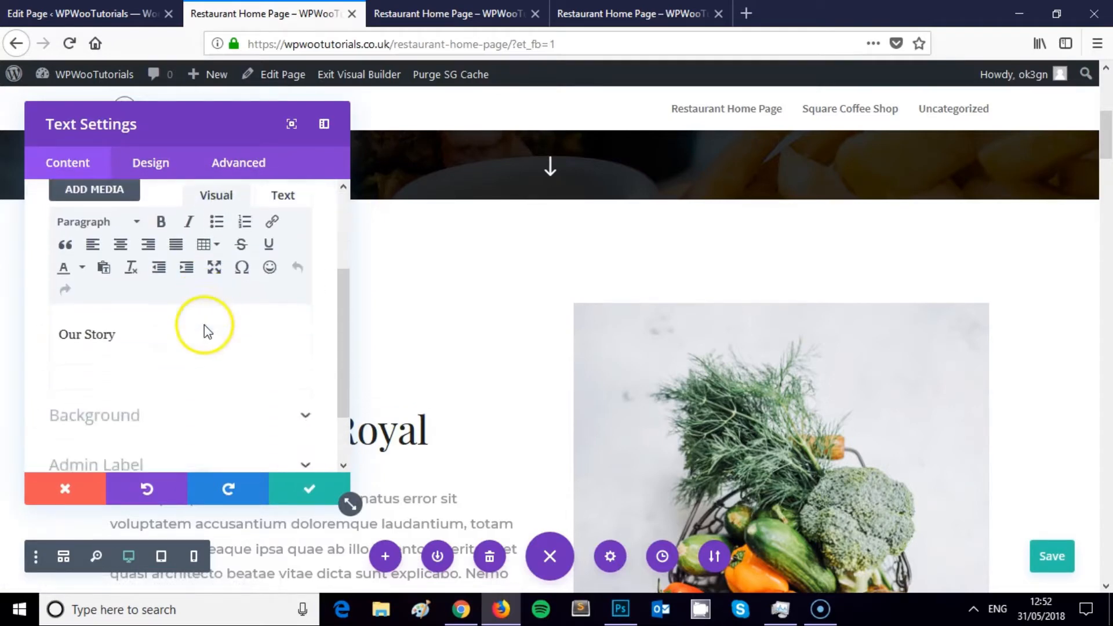
pyautogui.scroll(4, 180, 264)
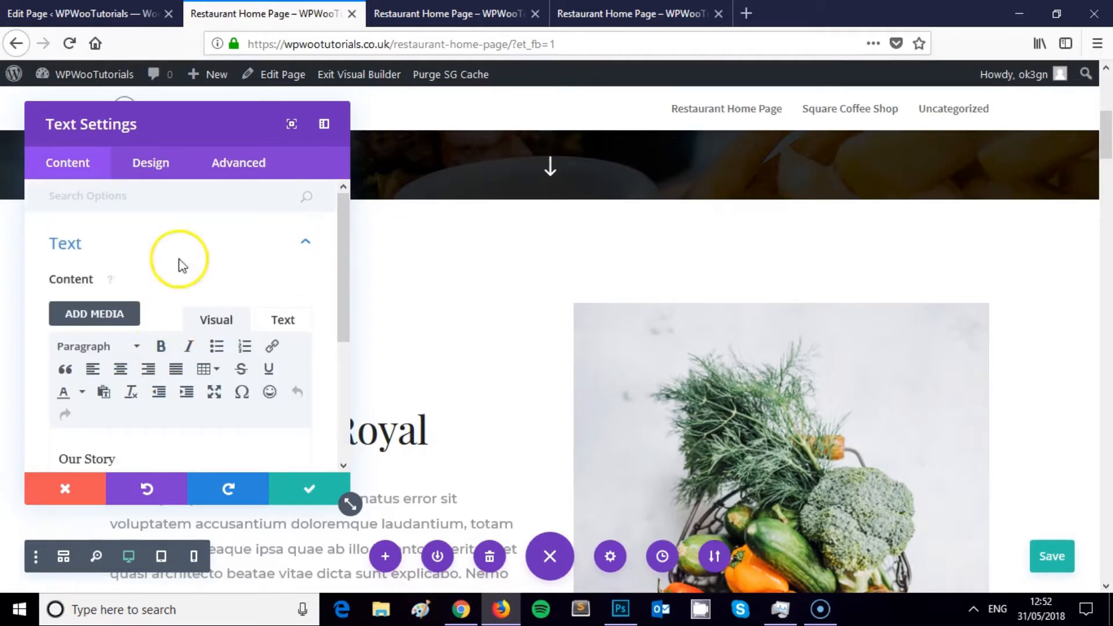
# Examine the Text design options of the "Our Story" module, including font, orientation and text color.
pyautogui.click(131, 179)
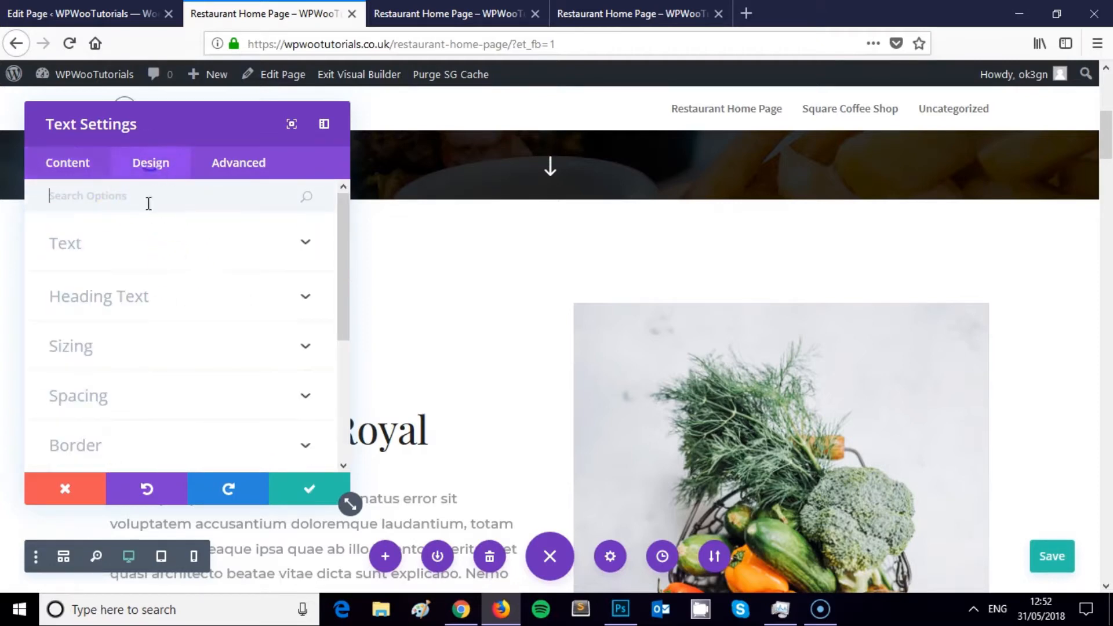
pyautogui.click(104, 254)
pyautogui.scroll(-5, 151, 273)
pyautogui.scroll(2, 153, 274)
pyautogui.scroll(1, 154, 274)
pyautogui.scroll(-1, 153, 273)
pyautogui.scroll(2, 154, 249)
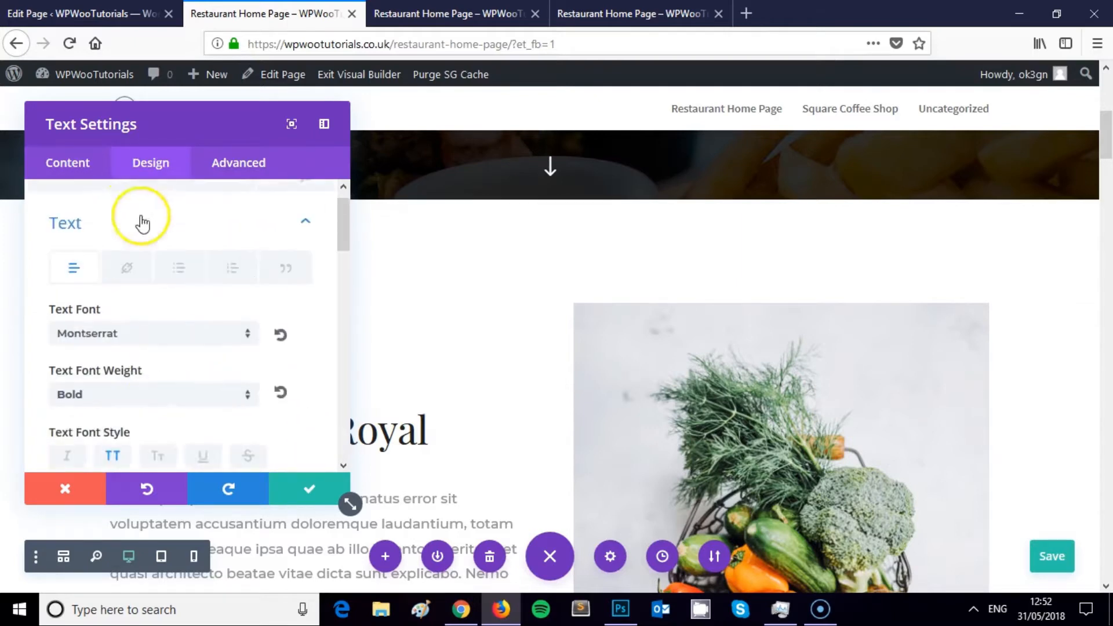
pyautogui.scroll(-4, 200, 290)
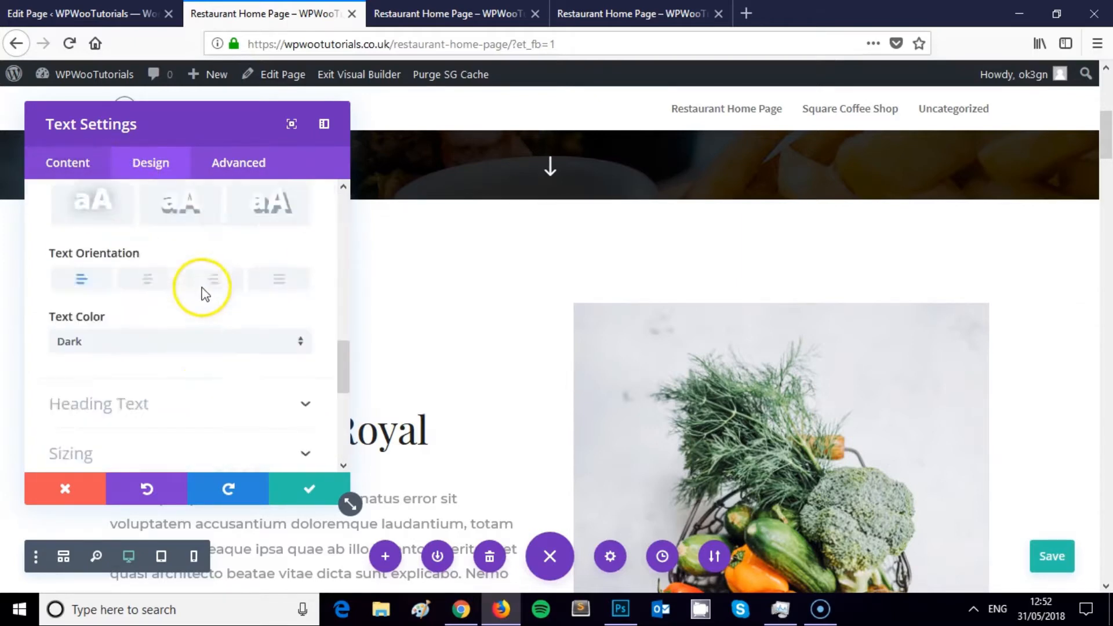
# Look through the "Our Story" module's Heading Text and Border design options for the accent line's setting.
pyautogui.click(165, 304)
pyautogui.scroll(-6, 169, 334)
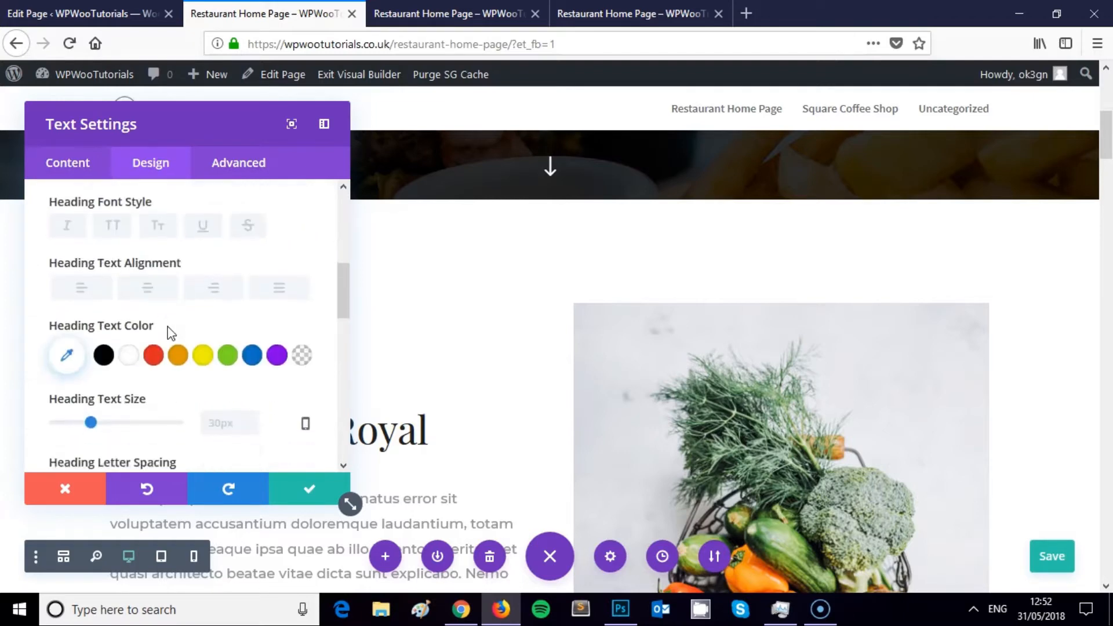
pyautogui.scroll(-3, 169, 334)
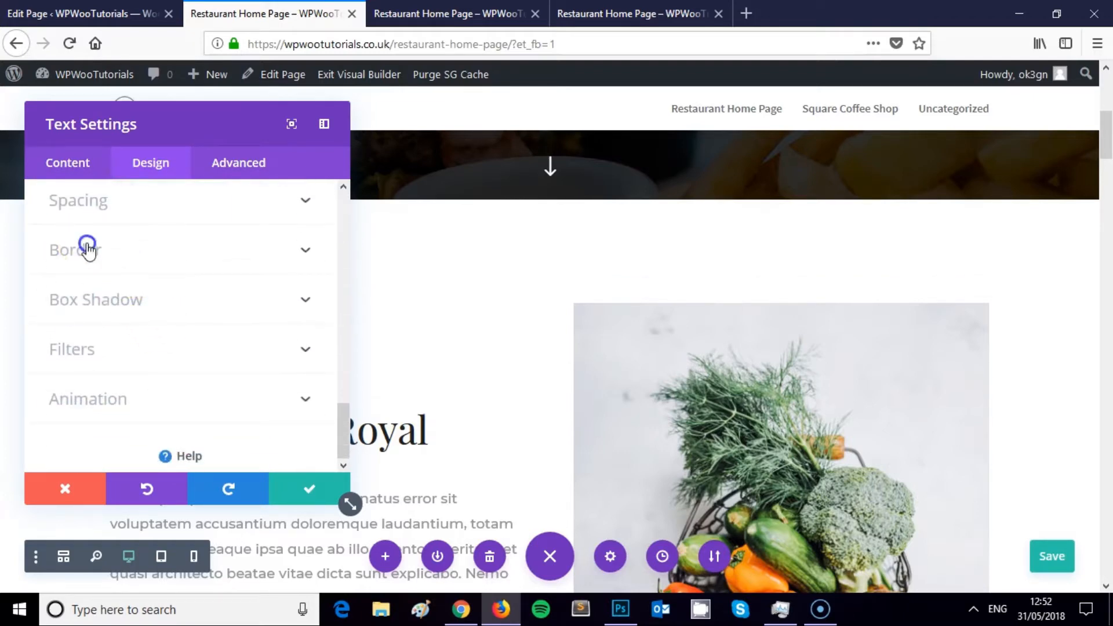
pyautogui.click(87, 250)
pyautogui.scroll(-6, 168, 278)
pyautogui.scroll(-2, 169, 282)
pyautogui.scroll(15, 167, 281)
pyautogui.click(152, 276)
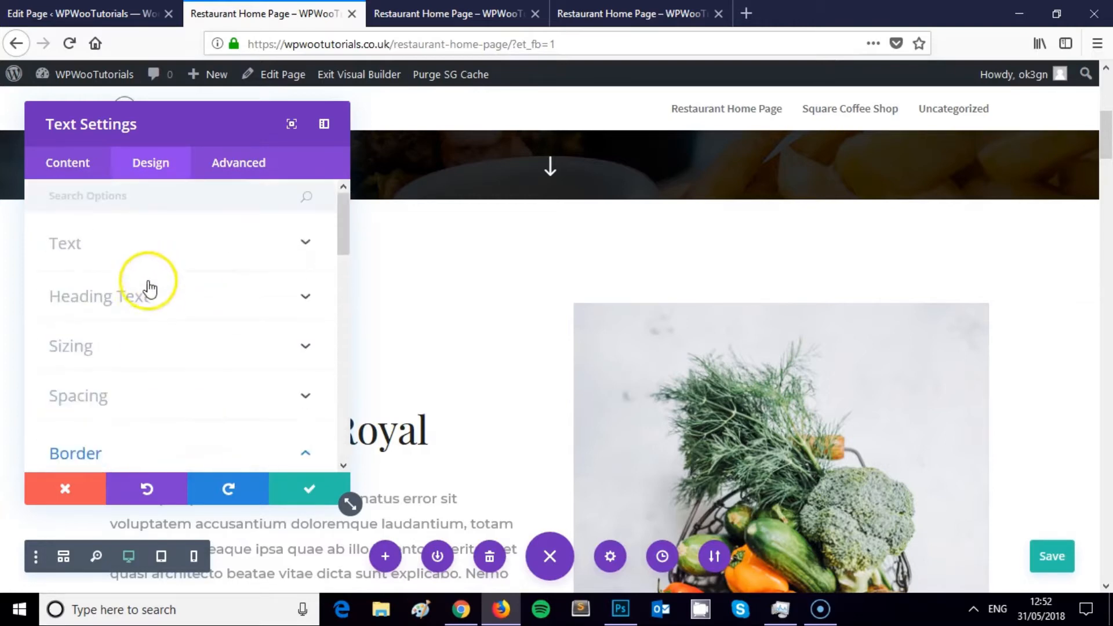
# Recheck the "Our Story" module's Heading Text options, from heading font and style to text color, size and spacing.
pyautogui.click(141, 304)
pyautogui.scroll(-2, 142, 310)
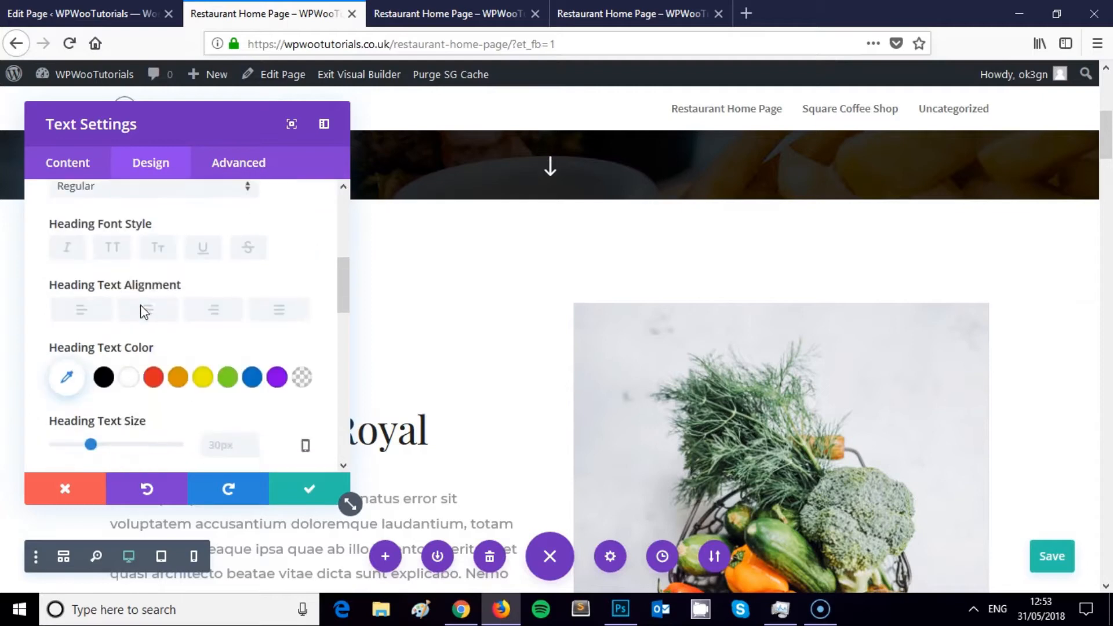
pyautogui.scroll(-10, 141, 313)
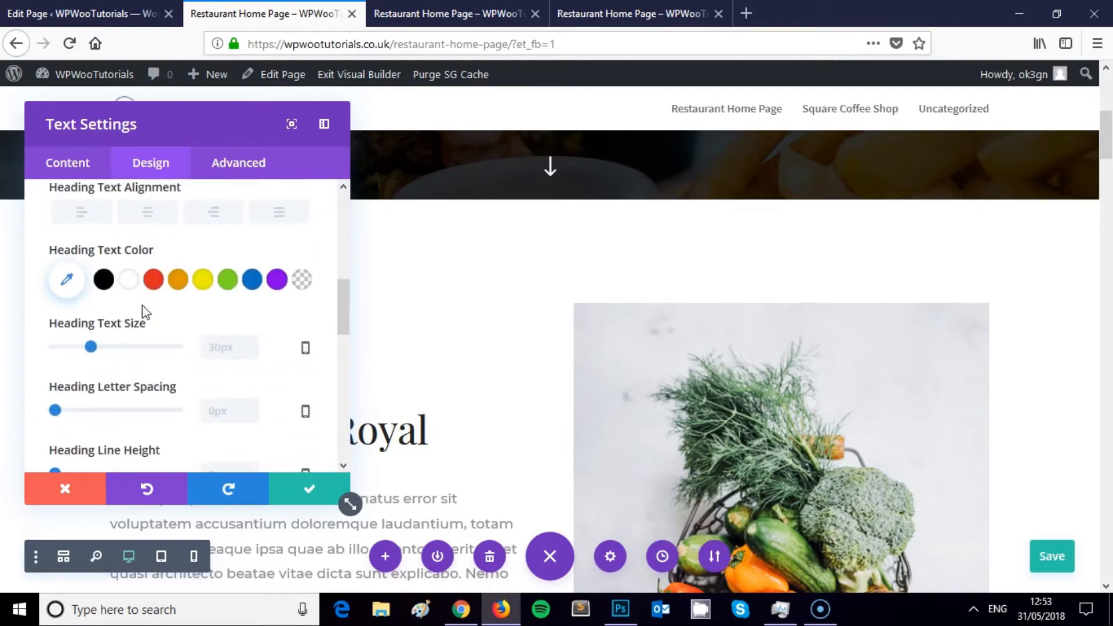
pyautogui.scroll(-6, 145, 312)
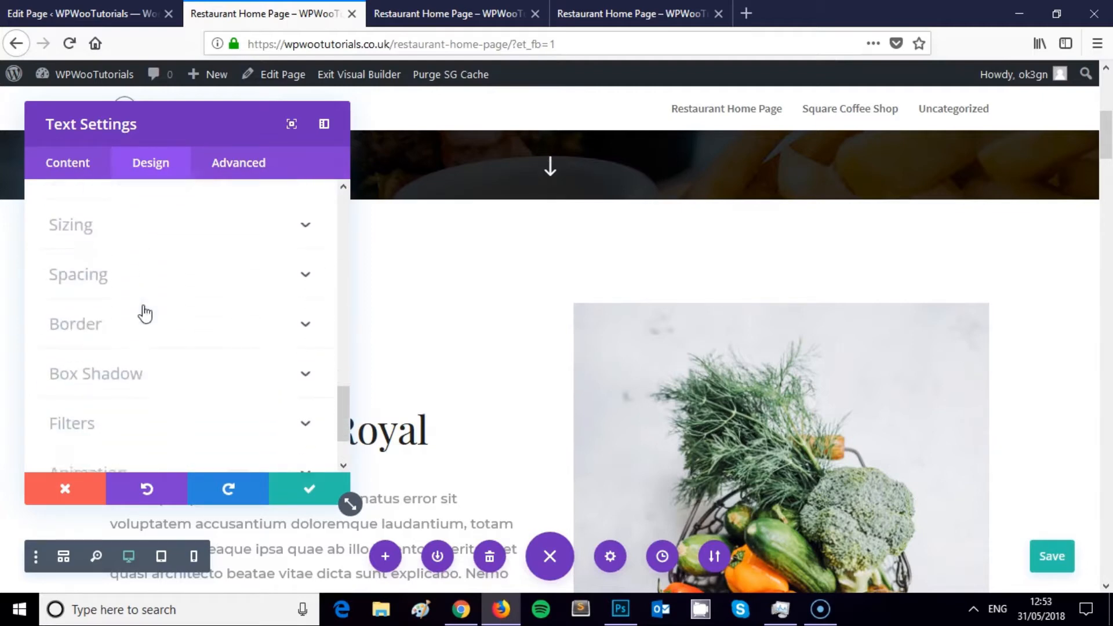
pyautogui.scroll(15, 158, 325)
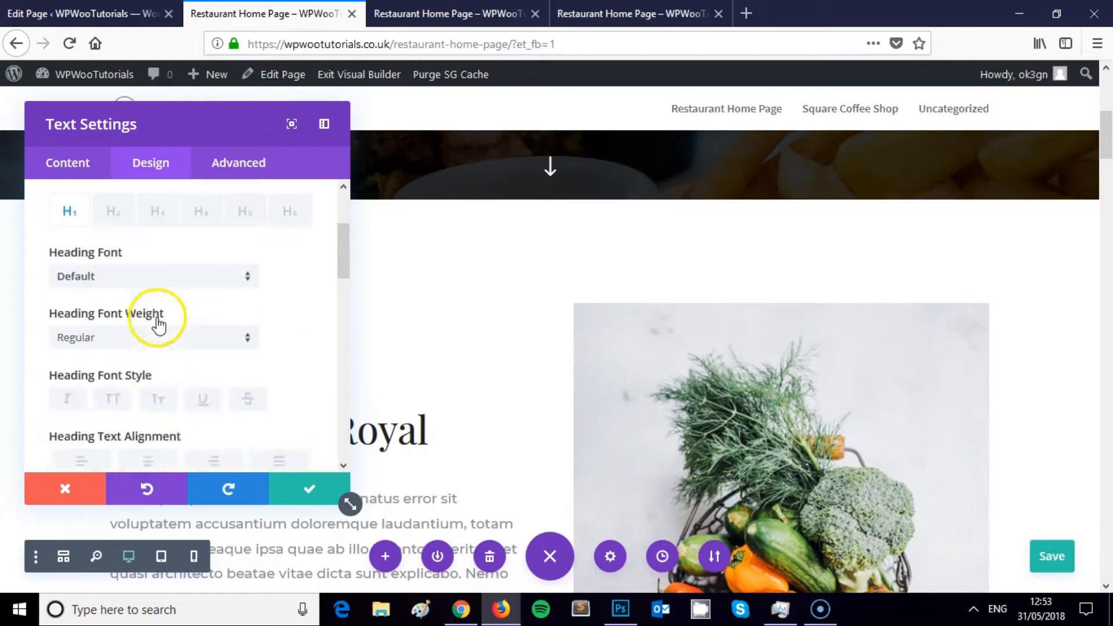
pyautogui.scroll(-4, 169, 255)
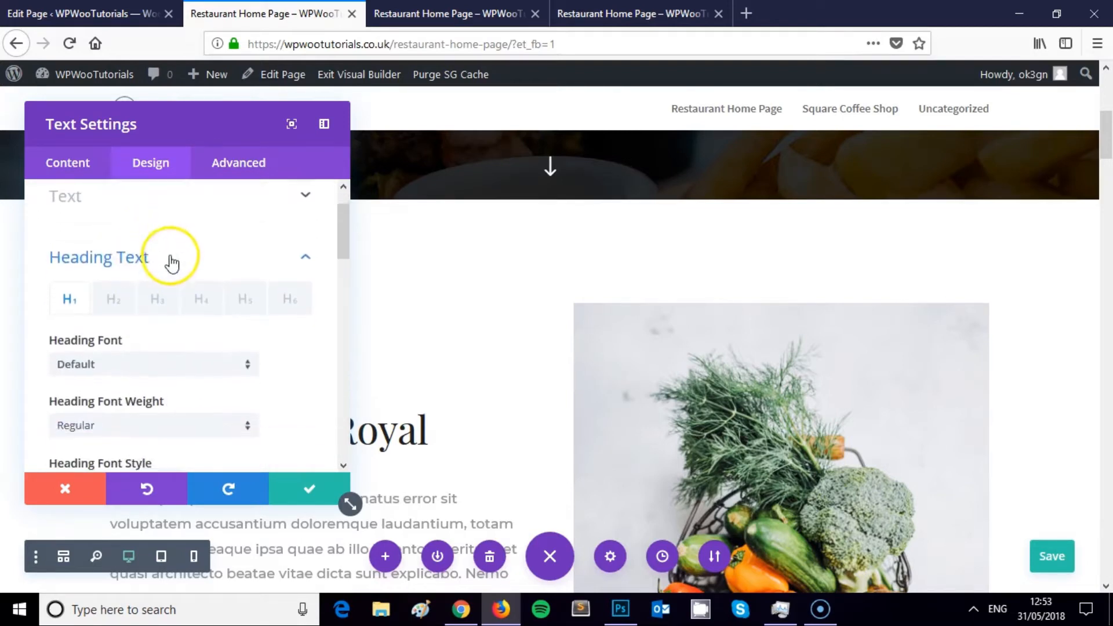
pyautogui.scroll(-3, 169, 256)
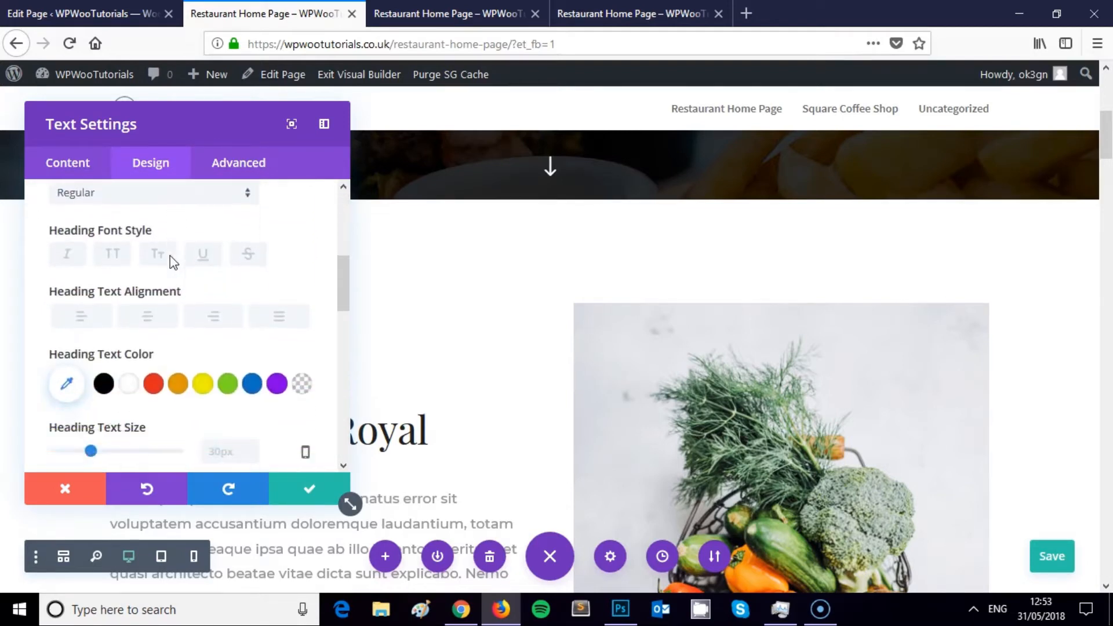
# Review the heading text and border design options of the Our Story text module, and close its settings without saving.
pyautogui.scroll(-2, 170, 255)
pyautogui.click(104, 272)
pyautogui.scroll(-3, 198, 325)
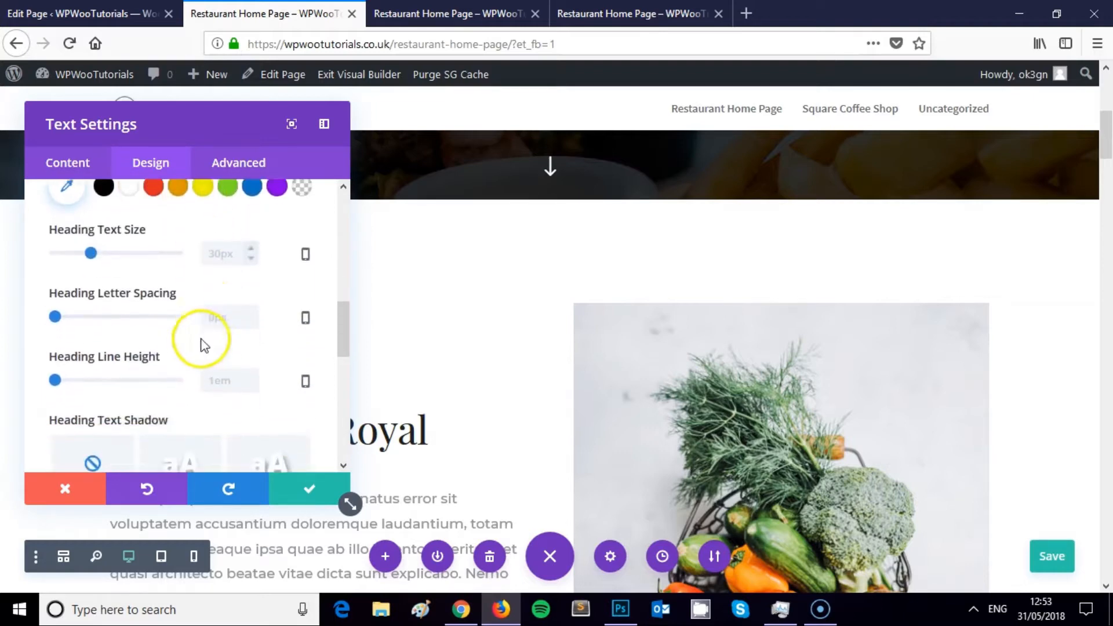
pyautogui.scroll(-5, 183, 352)
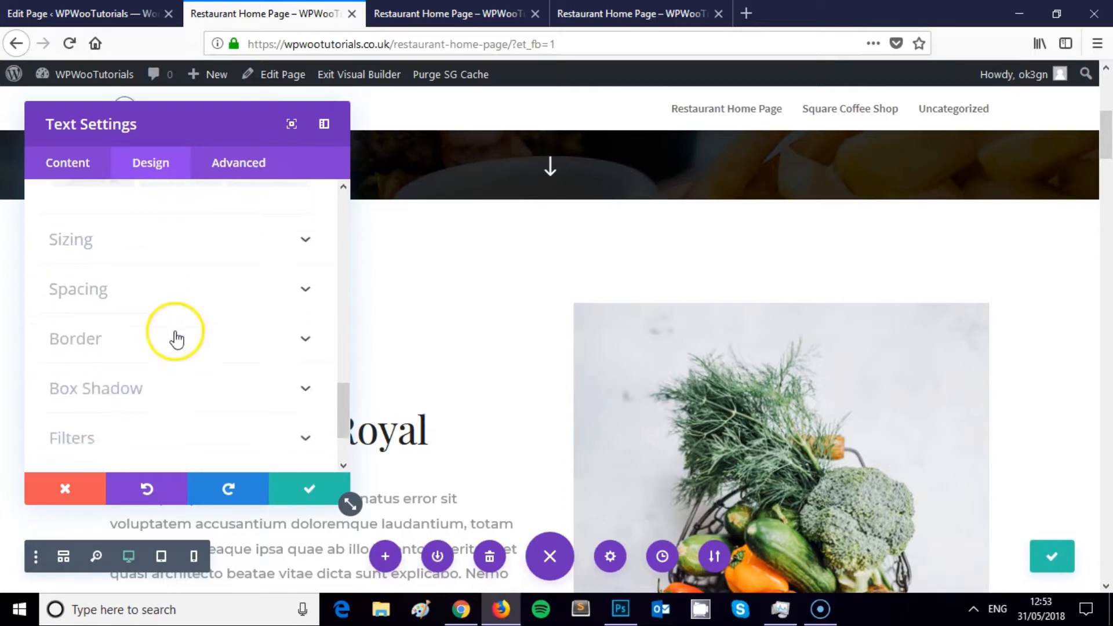
pyautogui.click(144, 312)
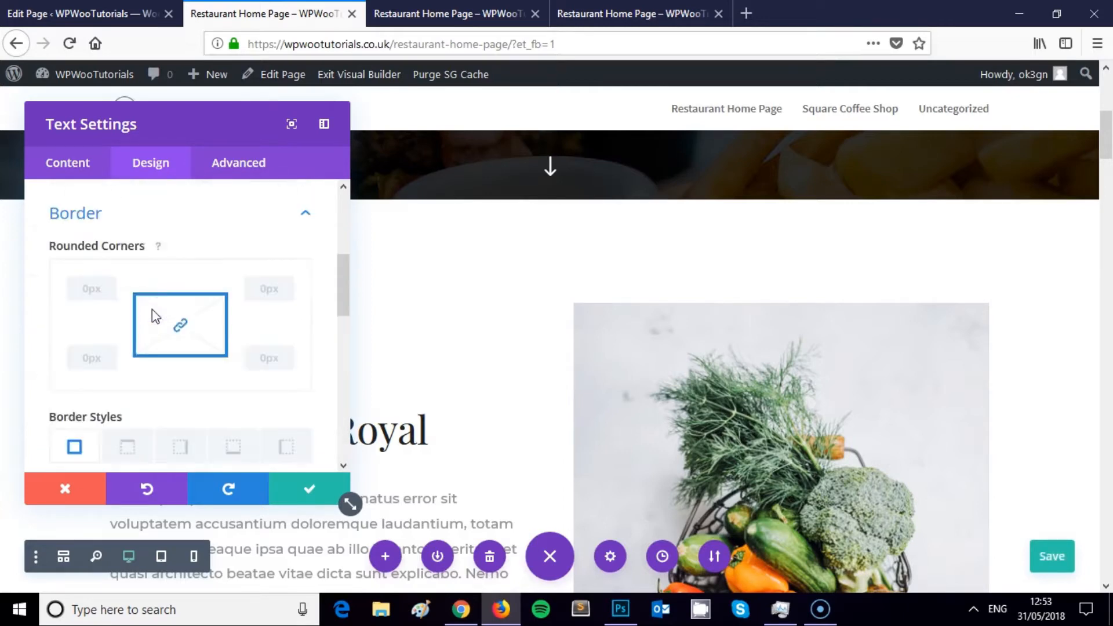
pyautogui.scroll(-5, 200, 250)
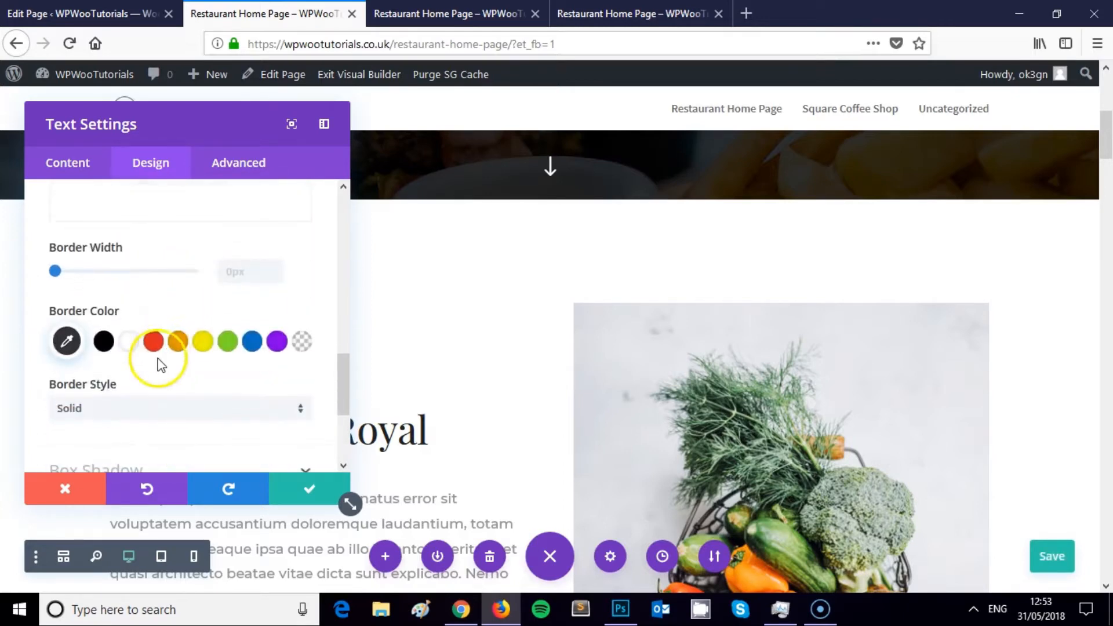
pyautogui.scroll(-2, 155, 366)
pyautogui.scroll(-2, 156, 366)
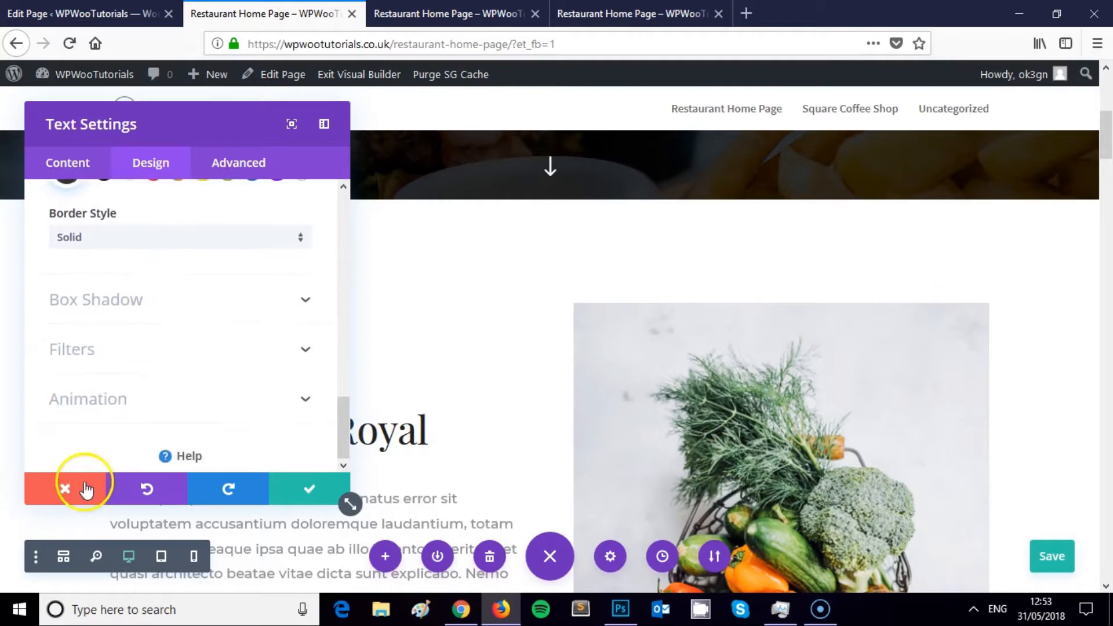
pyautogui.click(86, 489)
# Highlight the Our Story label to check its inline formatting options, and clear the selection.
pyautogui.click(170, 360)
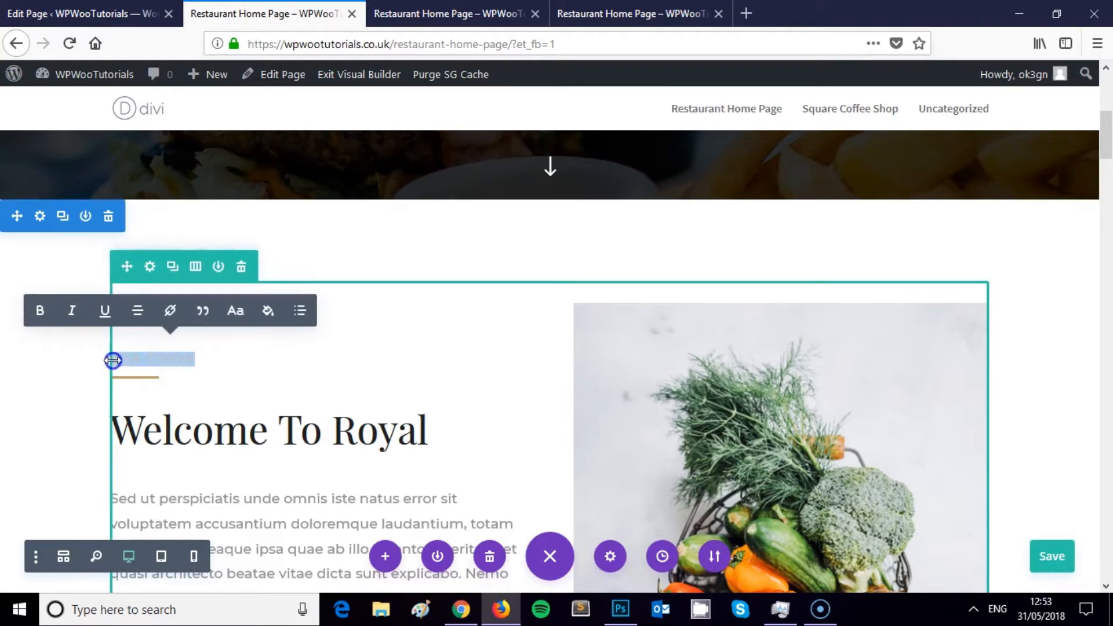
pyautogui.moveTo(113, 360); pyautogui.dragTo(111, 359)
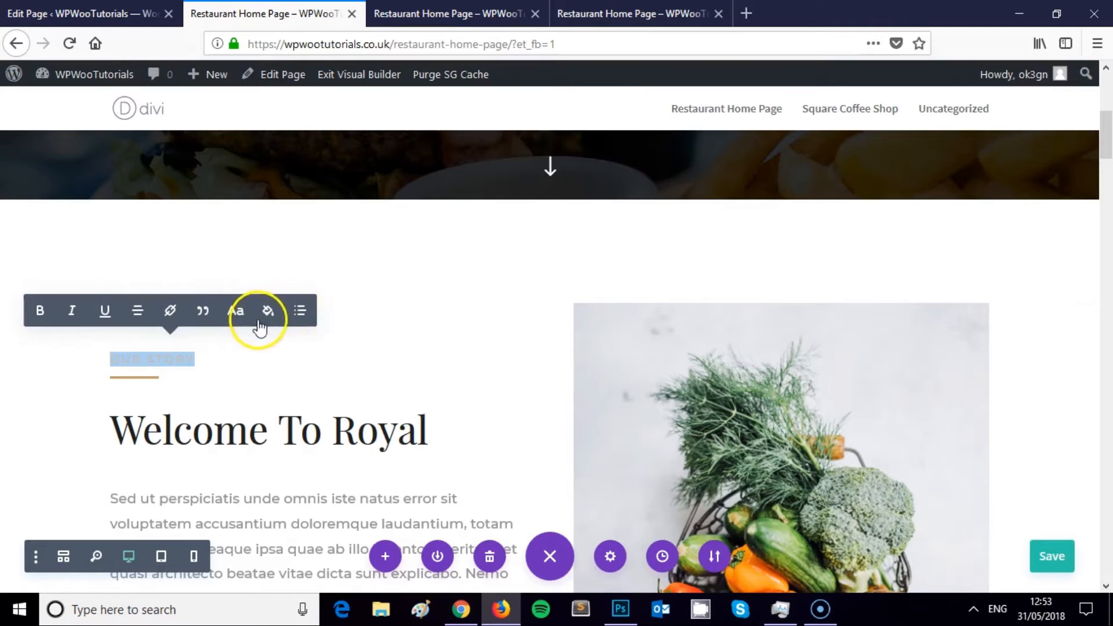
pyautogui.click(185, 358)
pyautogui.click(155, 373)
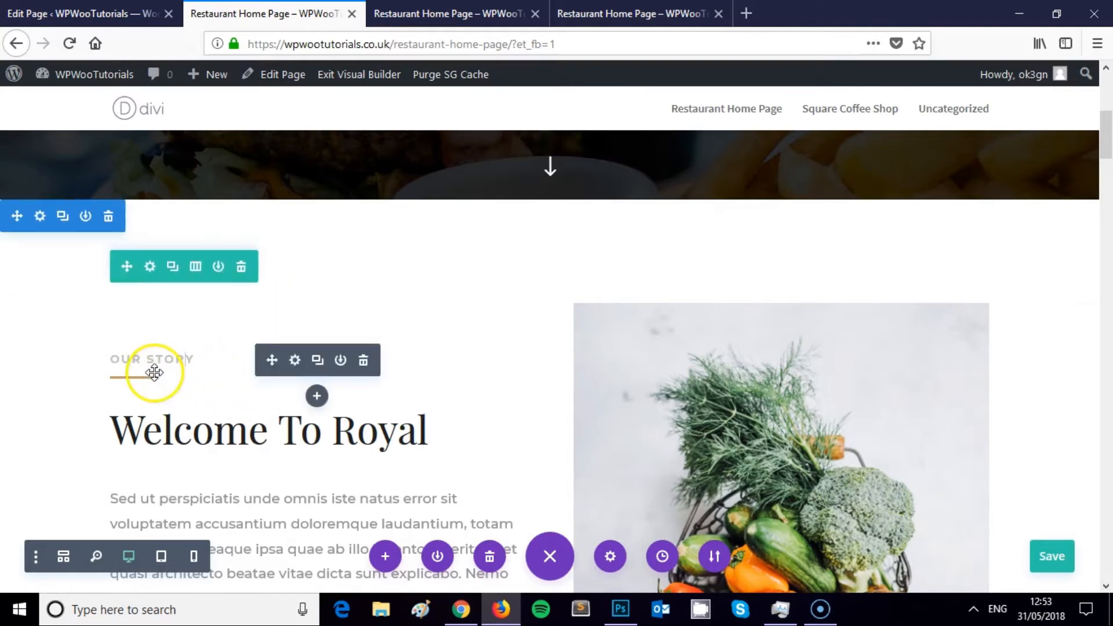
# Check the design options of the row containing the Our Story label, and discard the row settings.
pyautogui.click(153, 259)
pyautogui.click(150, 163)
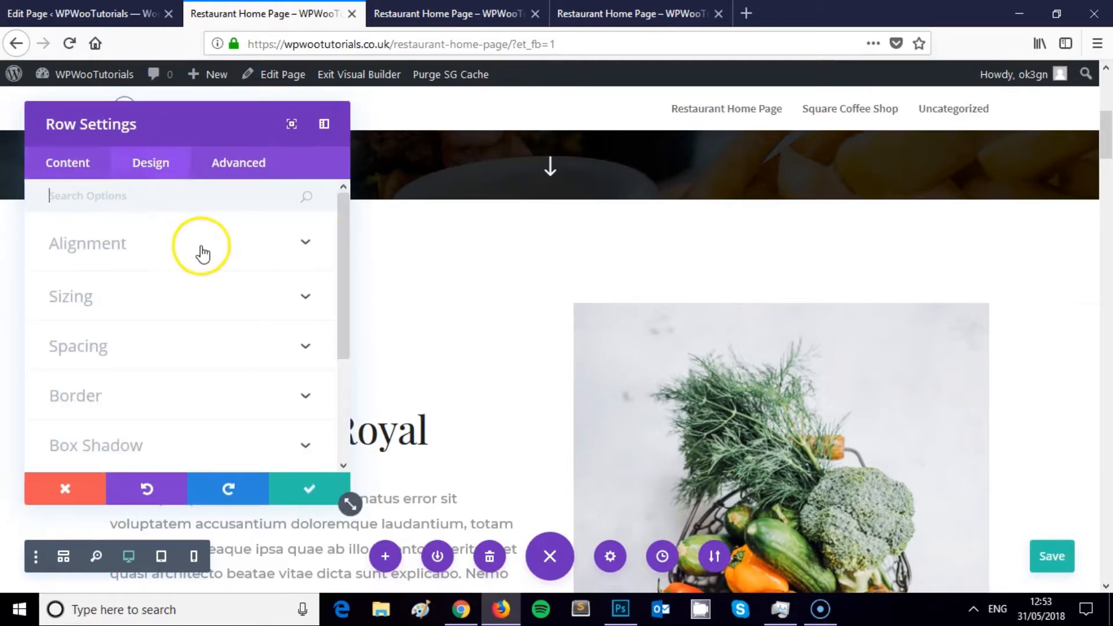
pyautogui.scroll(-3, 201, 254)
pyautogui.scroll(3, 288, 331)
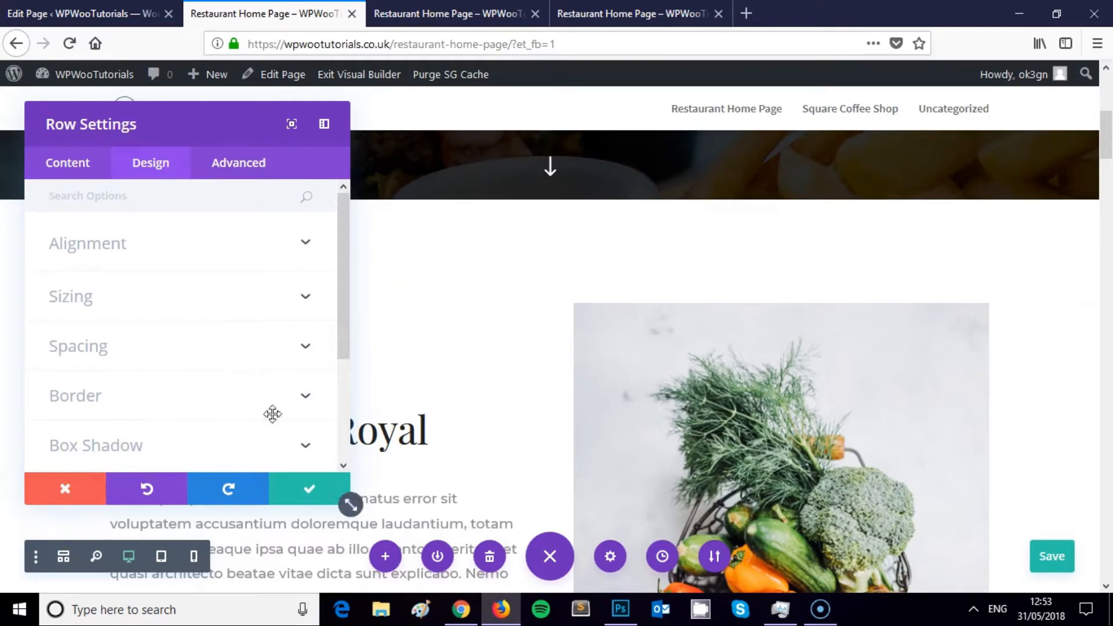
pyautogui.click(86, 497)
# Examine the content, background and admin label settings of the Our Story text module.
pyautogui.scroll(-3, 249, 311)
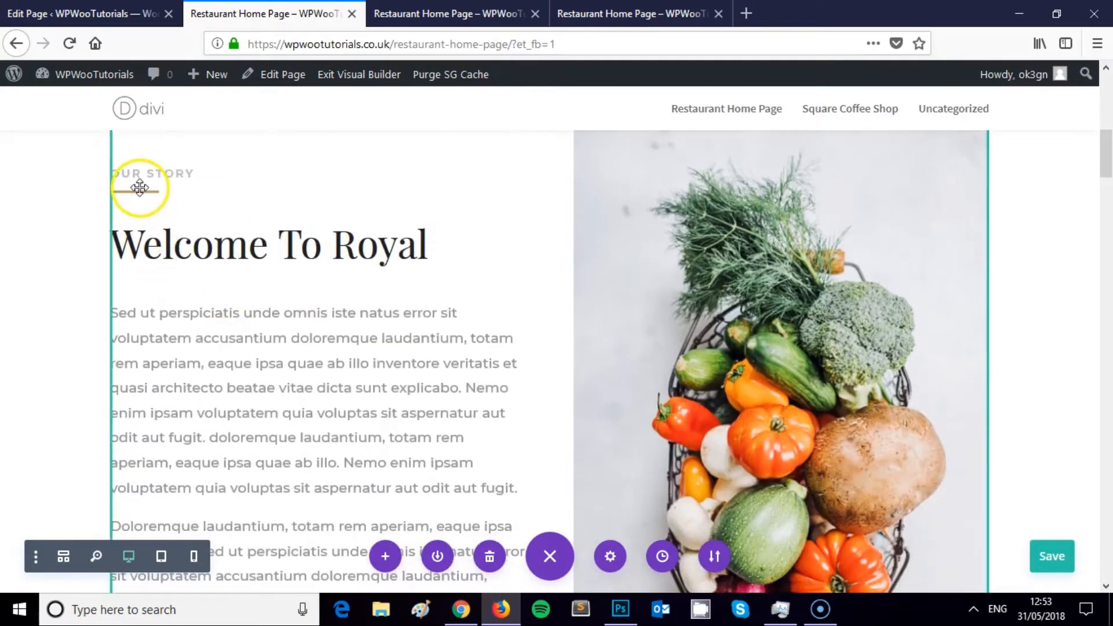
pyautogui.scroll(-4, 211, 281)
pyautogui.scroll(4, 244, 287)
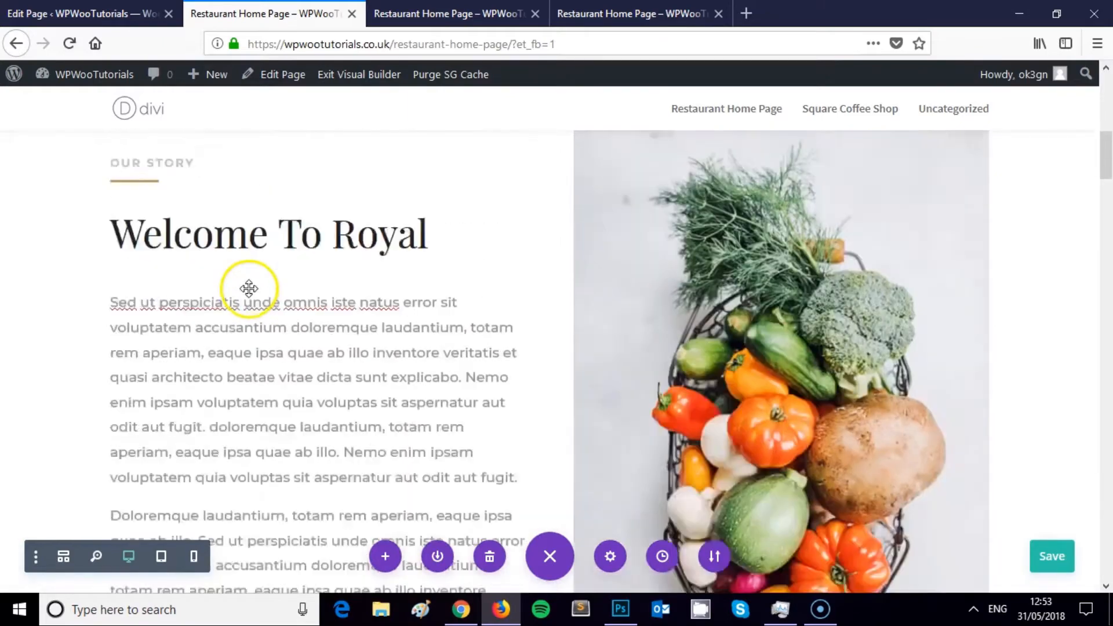
pyautogui.scroll(2, 249, 288)
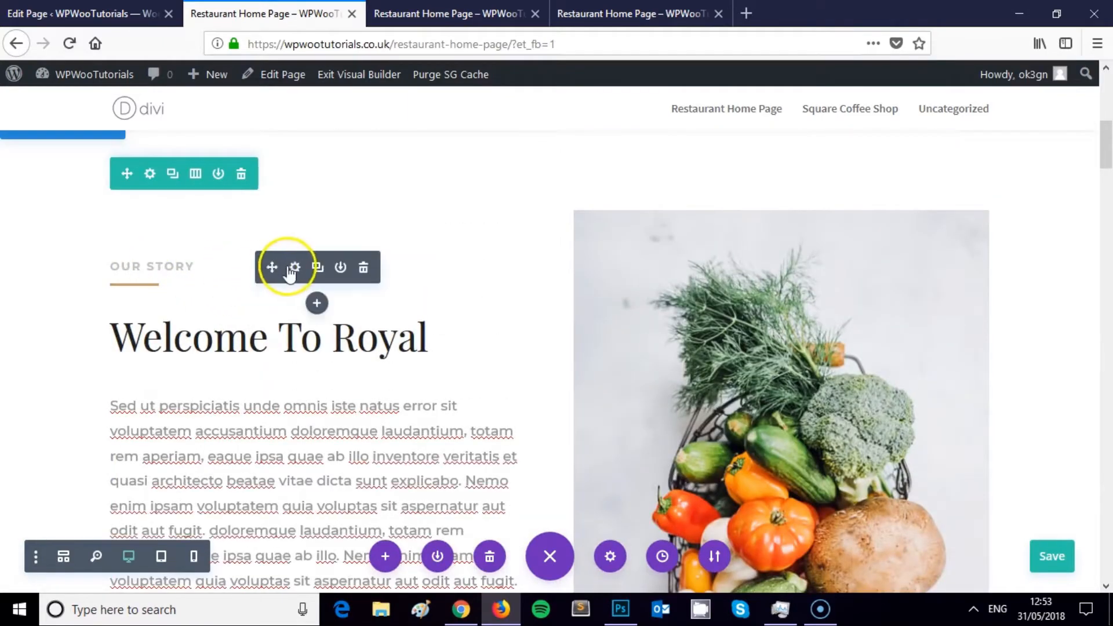
pyautogui.click(292, 268)
pyautogui.scroll(-3, 231, 279)
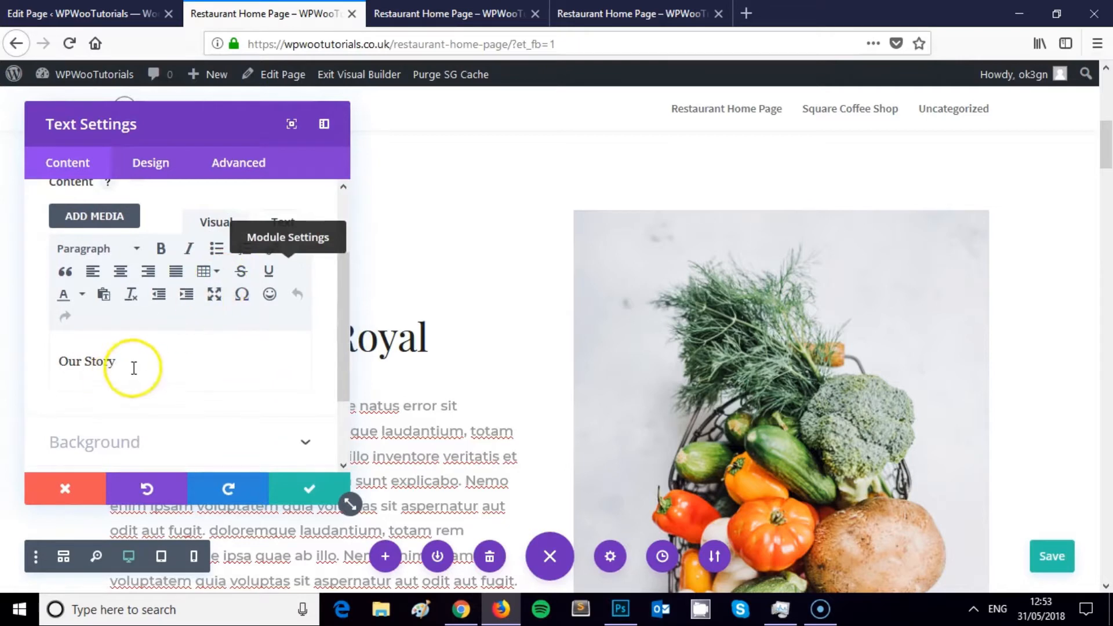
pyautogui.scroll(-2, 133, 364)
pyautogui.scroll(2, 133, 366)
pyautogui.scroll(2, 142, 365)
pyautogui.scroll(-4, 148, 360)
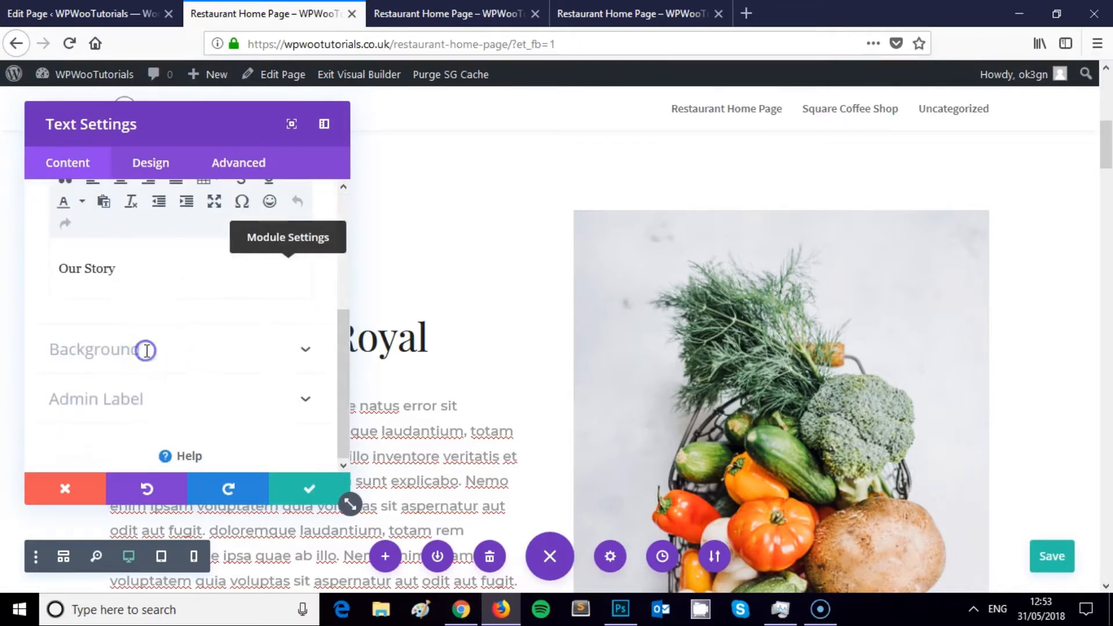
pyautogui.click(146, 350)
pyautogui.scroll(-2, 155, 366)
pyautogui.click(129, 380)
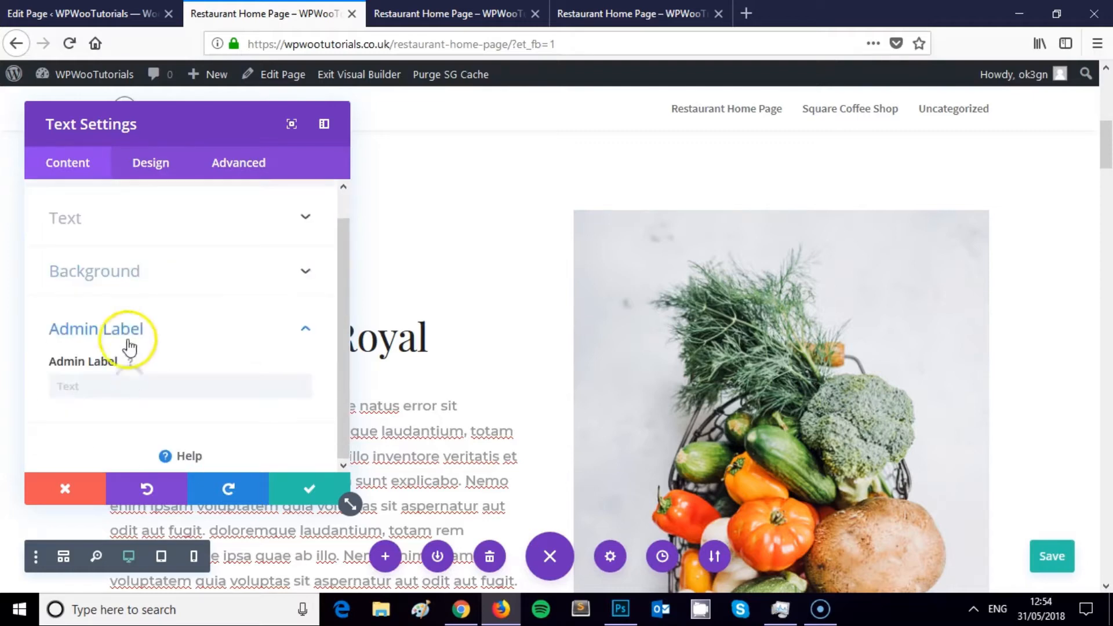
# Inspect the Our Story module's advanced settings, including its CSS ID and classes and custom CSS fields.
pyautogui.click(150, 163)
pyautogui.click(230, 162)
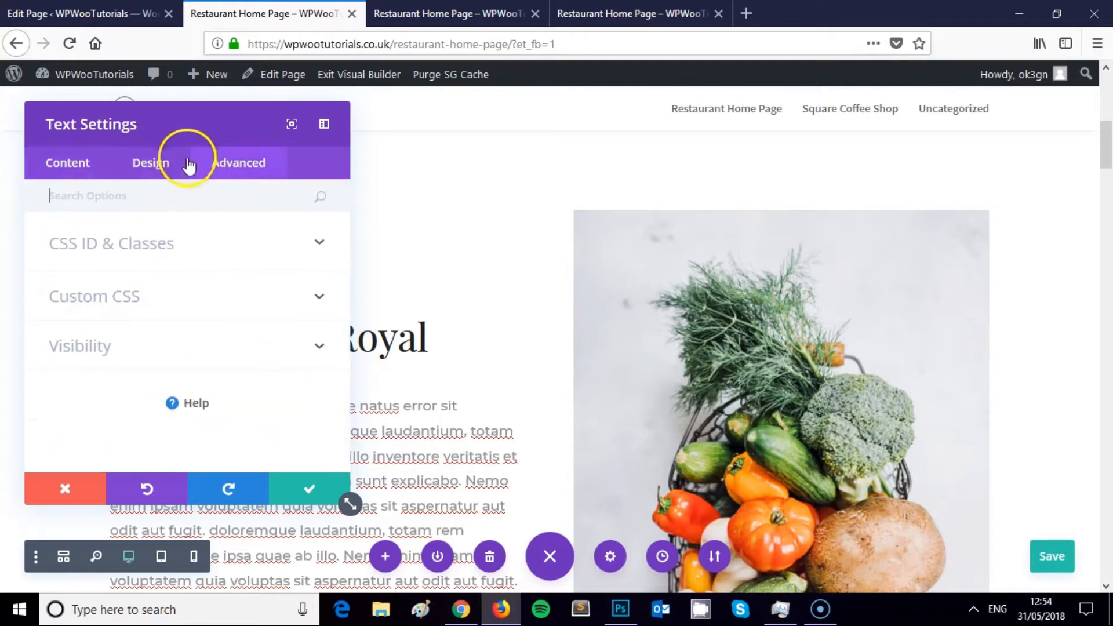
pyautogui.click(162, 235)
pyautogui.click(145, 238)
pyautogui.click(130, 290)
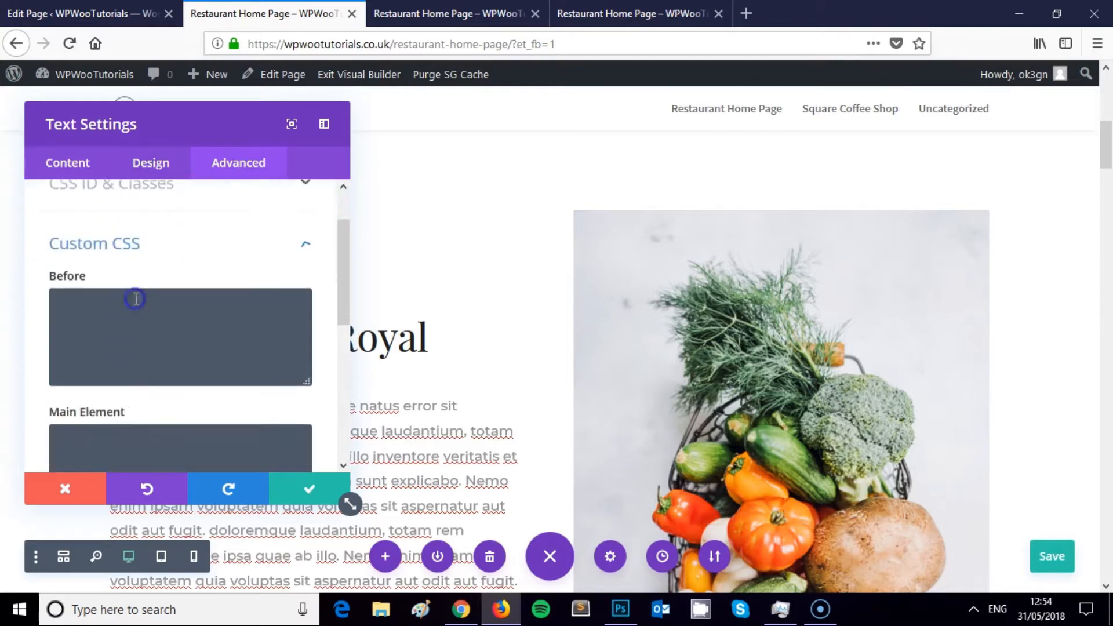
pyautogui.scroll(-3, 130, 290)
pyautogui.scroll(5, 139, 279)
pyautogui.click(152, 164)
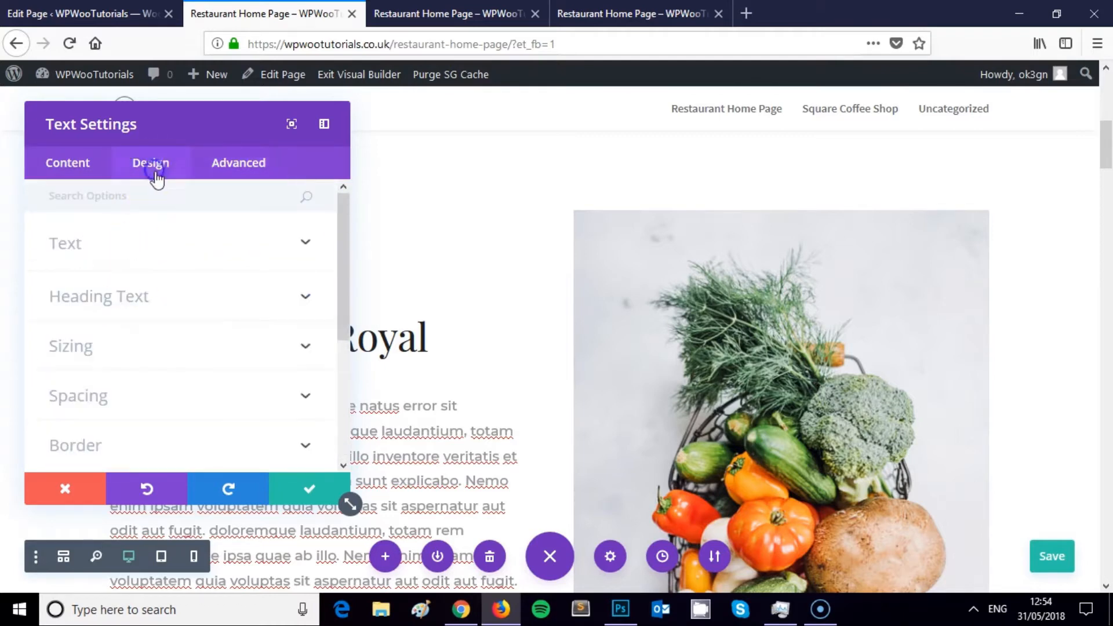
# Review the Our Story module's body text design settings, from font and colour through shadow and orientation.
pyautogui.click(92, 249)
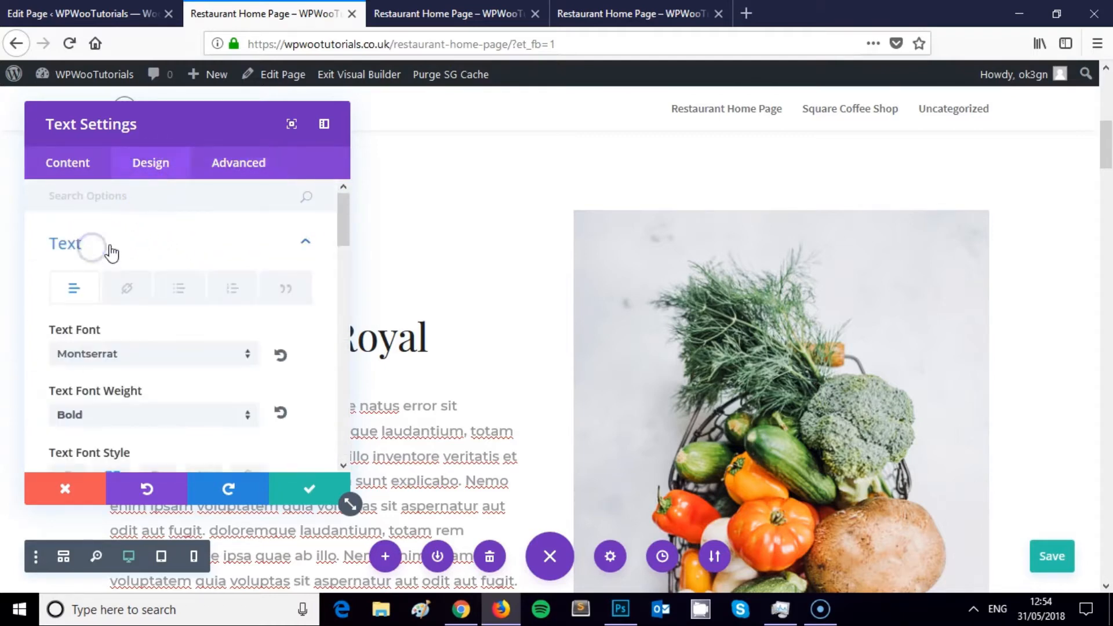
pyautogui.scroll(-5, 124, 248)
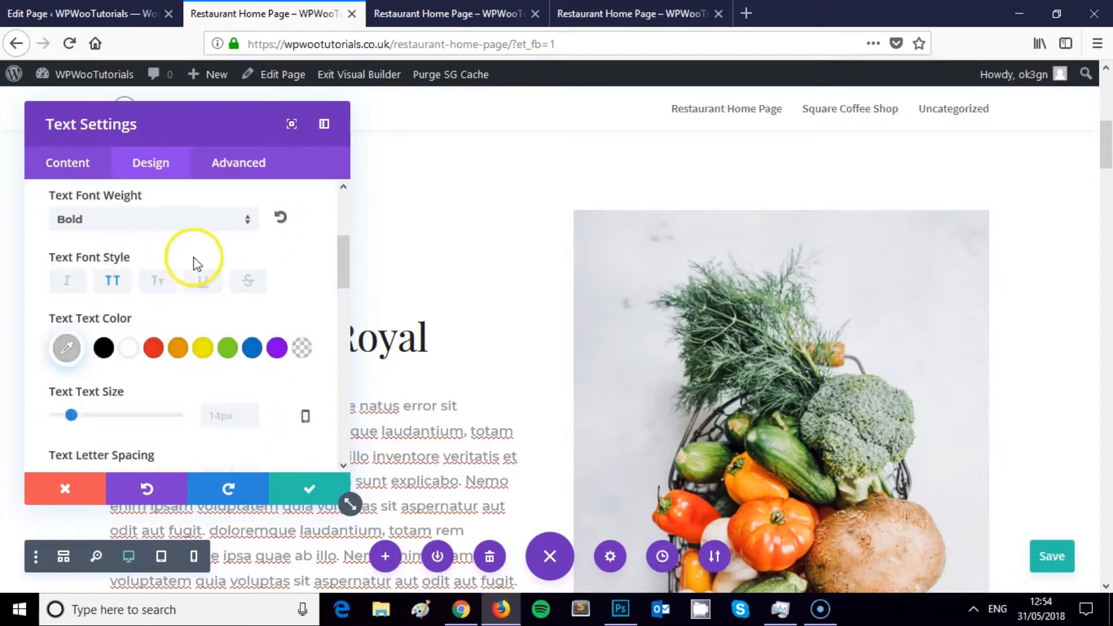
pyautogui.scroll(-8, 220, 290)
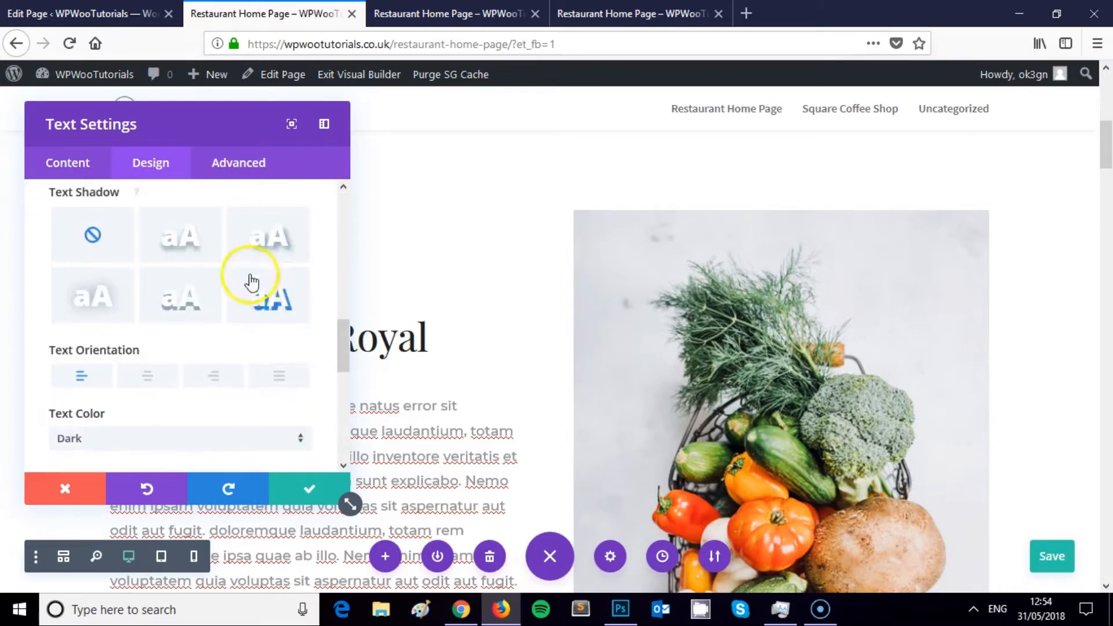
pyautogui.scroll(-6, 157, 266)
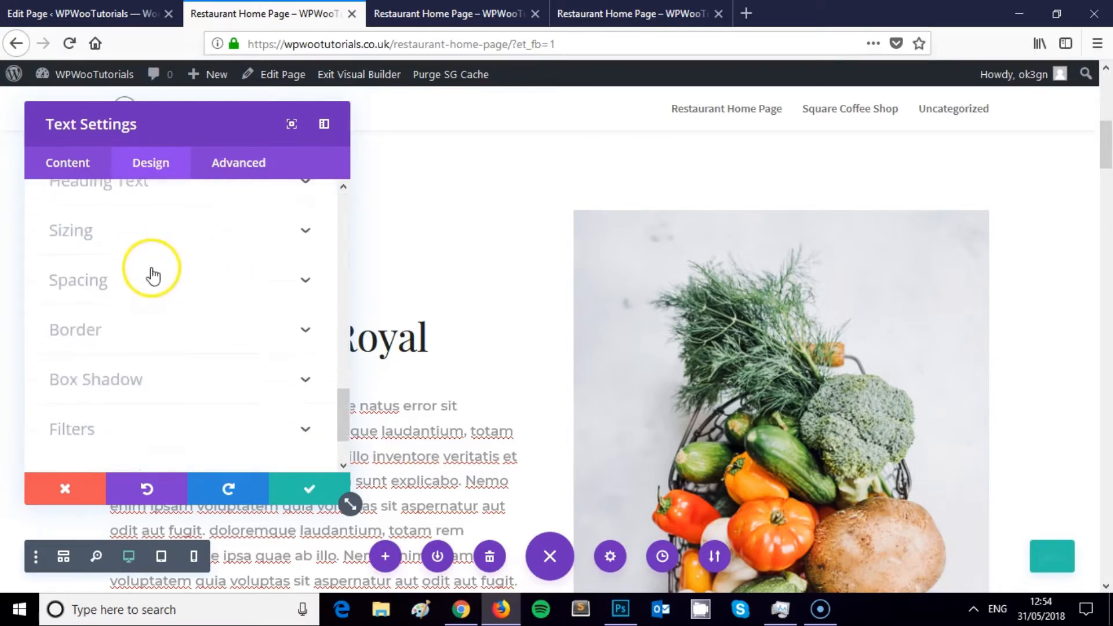
# Examine the Our Story module's heading text design settings, including the heading font choices, and close the module settings.
pyautogui.scroll(3, 139, 273)
pyautogui.click(135, 228)
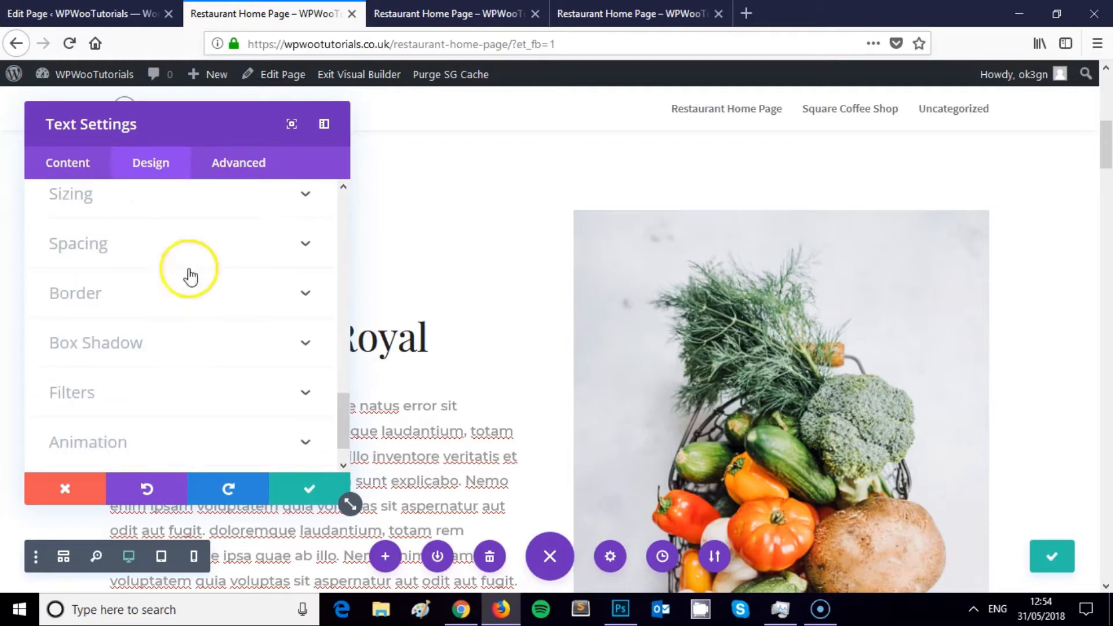
pyautogui.scroll(-5, 174, 256)
pyautogui.scroll(-3, 176, 254)
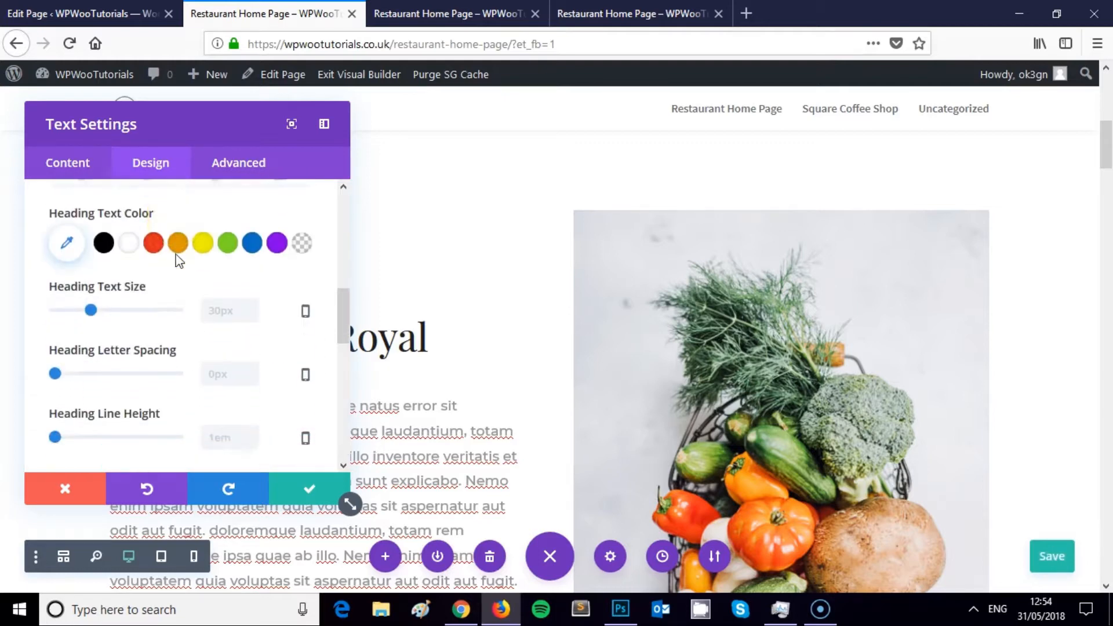
pyautogui.scroll(-4, 172, 249)
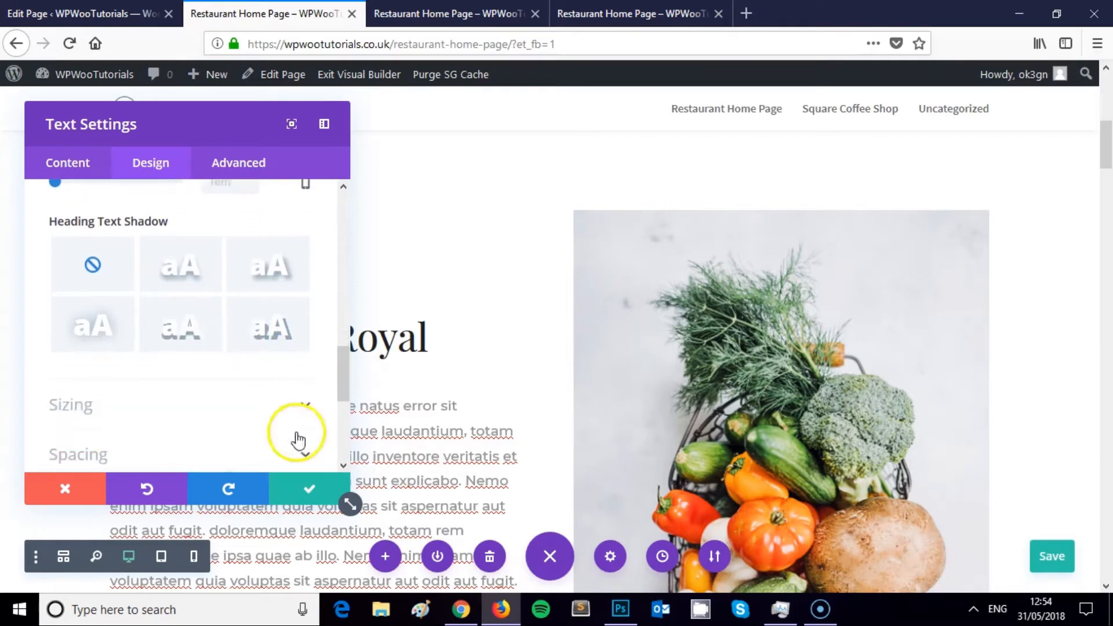
pyautogui.scroll(-3, 149, 325)
pyautogui.scroll(6, 192, 355)
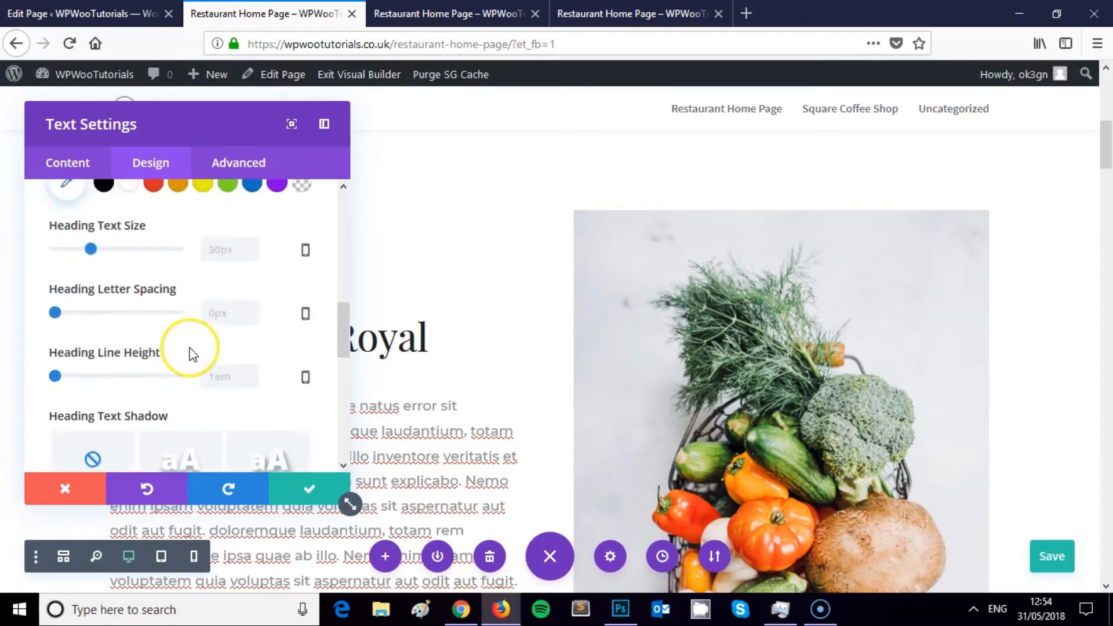
pyautogui.scroll(2, 193, 355)
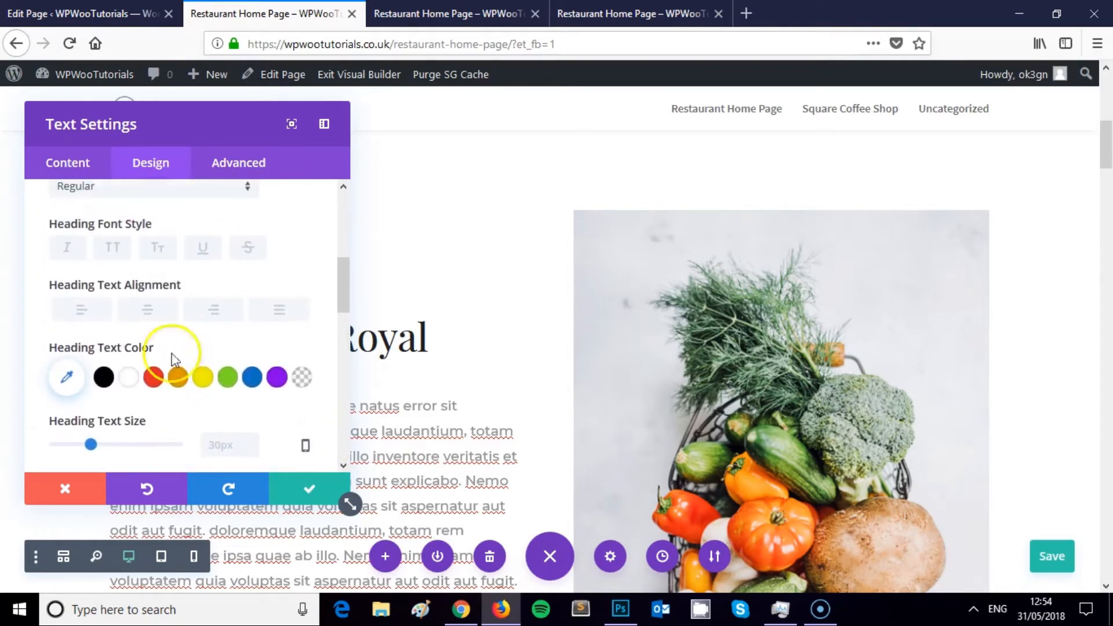
pyautogui.scroll(4, 124, 360)
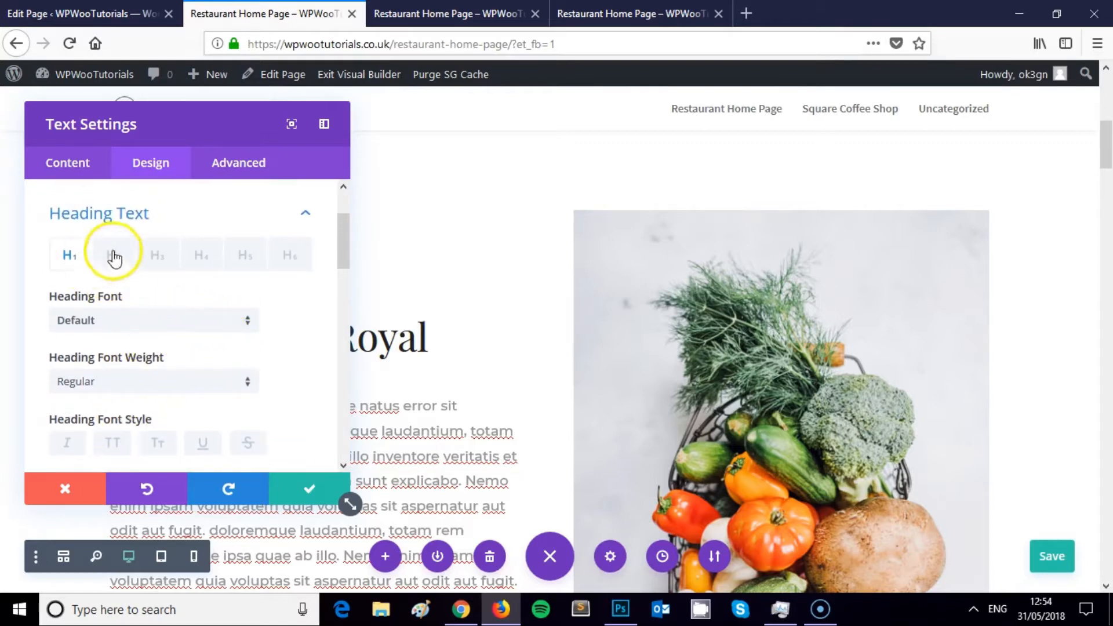
pyautogui.scroll(-2, 154, 256)
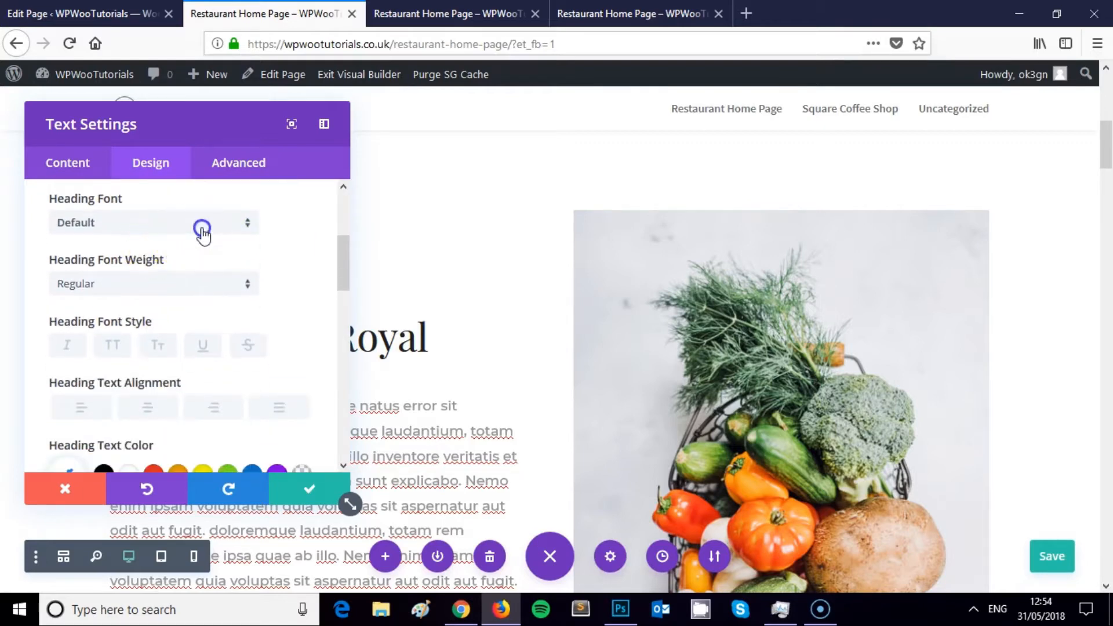
pyautogui.click(203, 235)
pyautogui.click(325, 257)
pyautogui.scroll(-10, 258, 243)
pyautogui.scroll(-3, 228, 296)
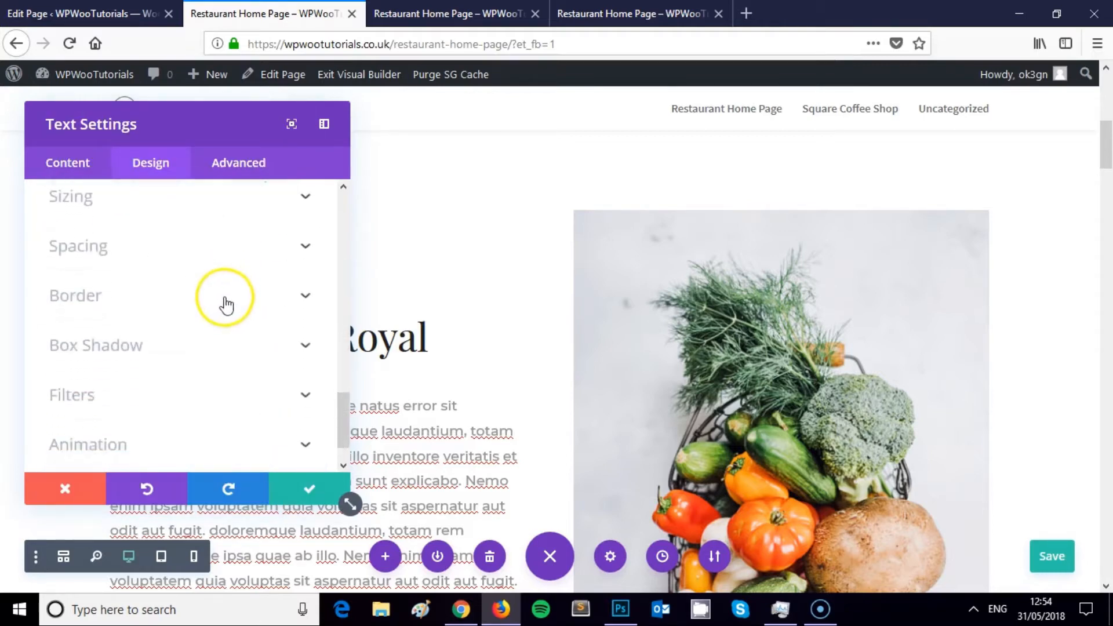
pyautogui.scroll(-2, 267, 385)
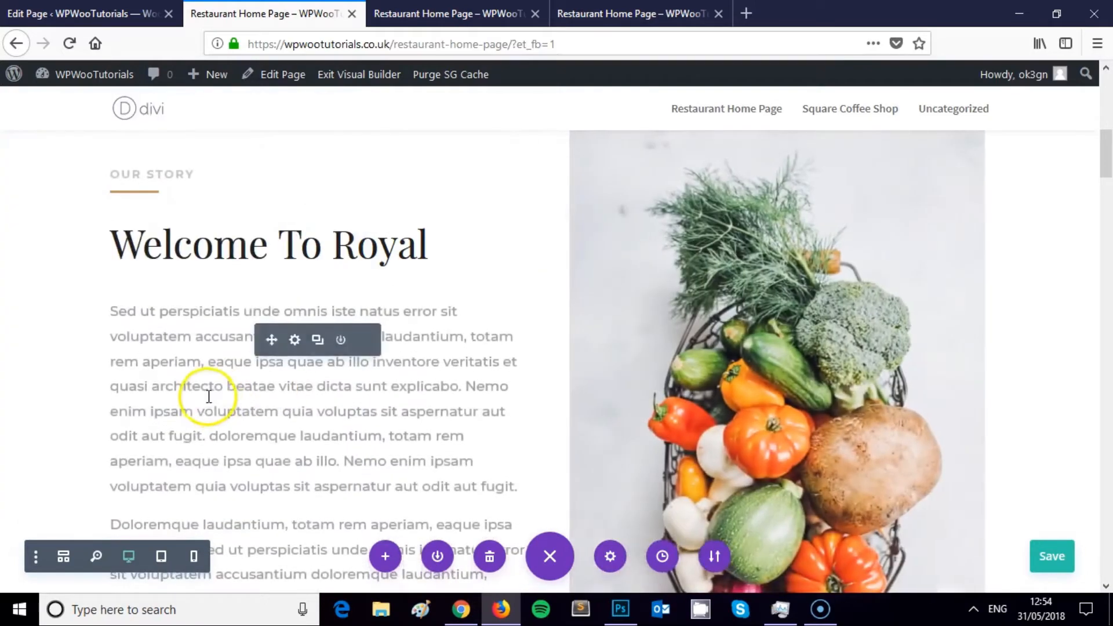
pyautogui.scroll(4, 213, 394)
pyautogui.scroll(6, 316, 400)
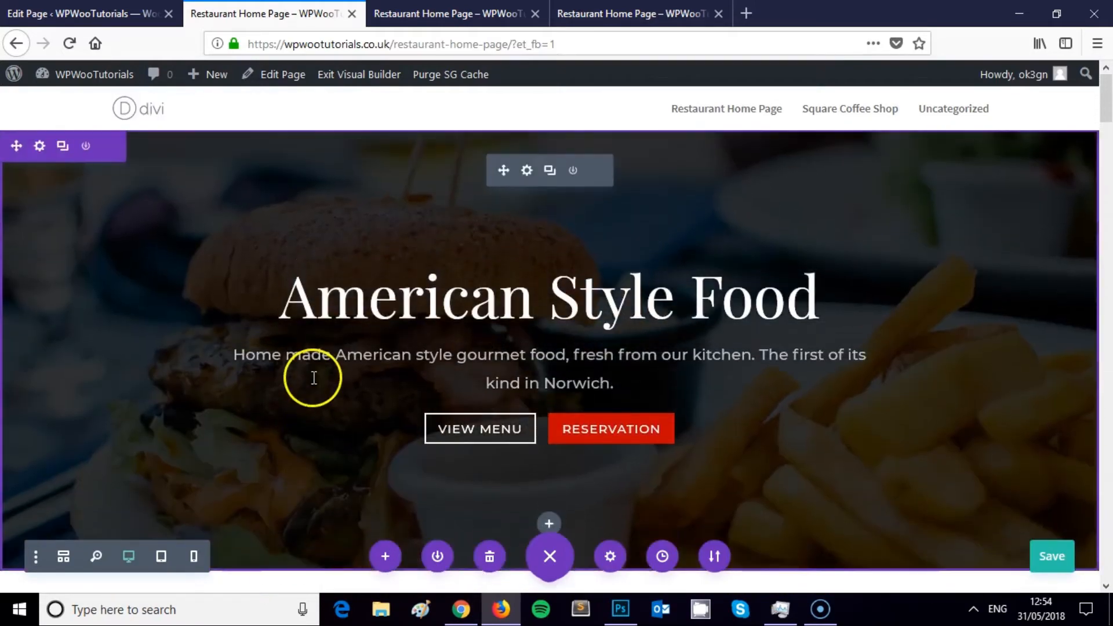
pyautogui.scroll(-7, 311, 378)
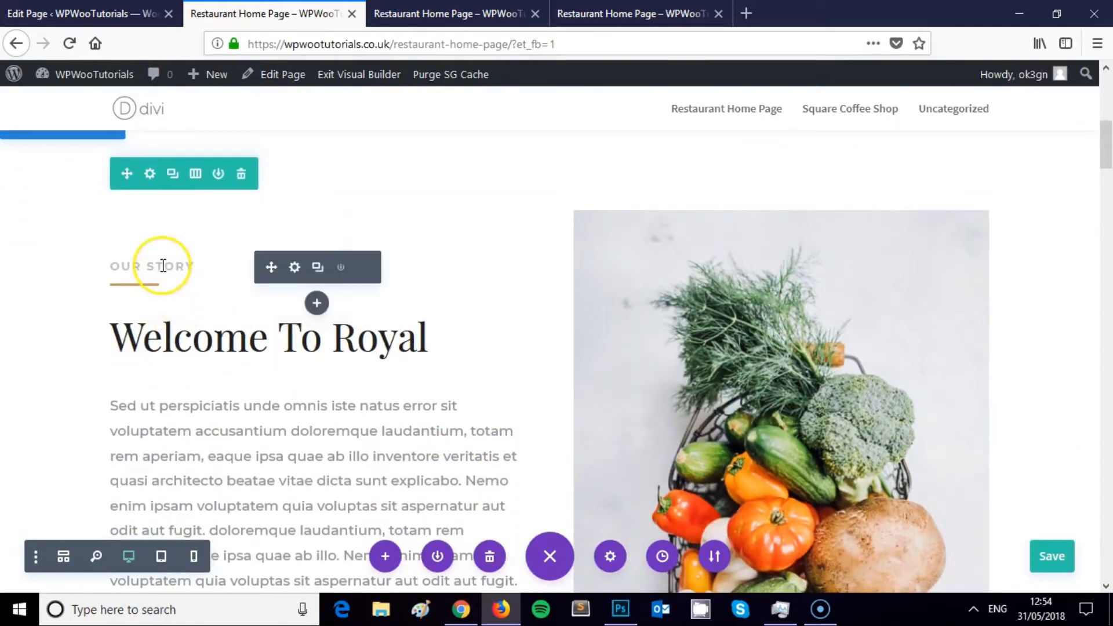
pyautogui.scroll(-5, 316, 303)
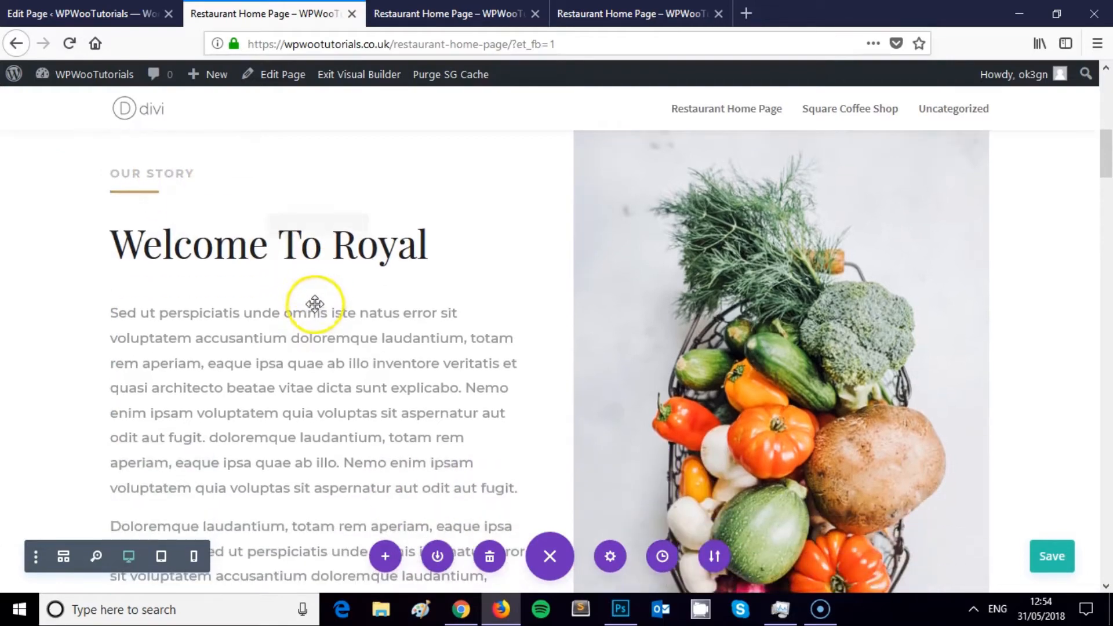
# Look over the Our Story section of the restaurant home page, including its welcome text and vegetable basket image.
pyautogui.scroll(2, 311, 300)
pyautogui.scroll(5, 307, 299)
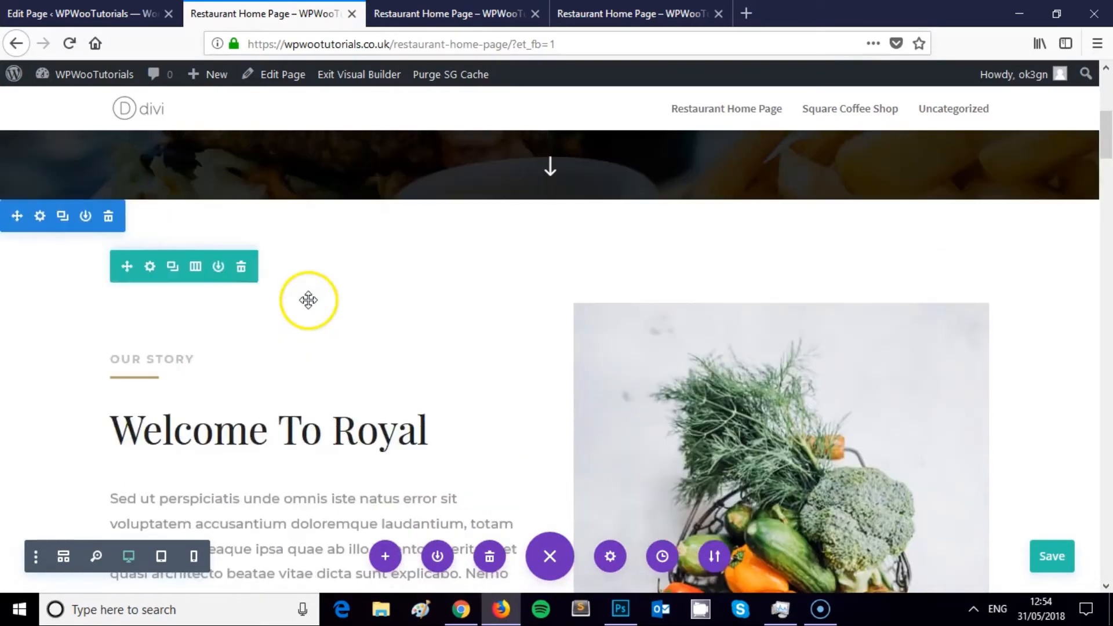
pyautogui.scroll(-6, 287, 337)
pyautogui.scroll(10, 287, 339)
pyautogui.scroll(-10, 286, 338)
pyautogui.scroll(3, 287, 338)
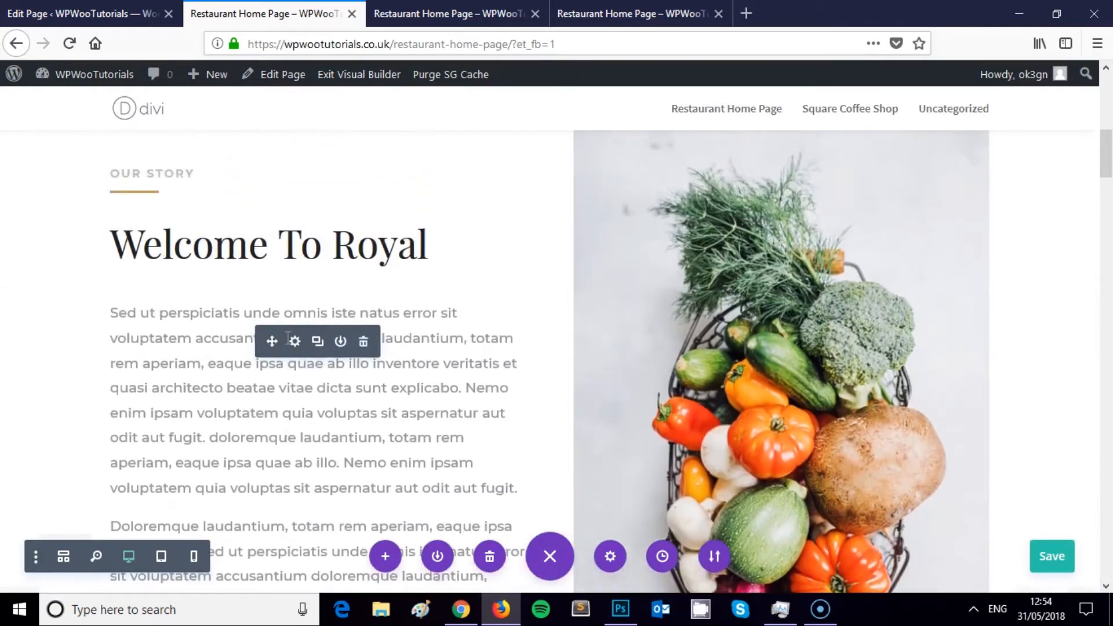
pyautogui.scroll(-2, 795, 336)
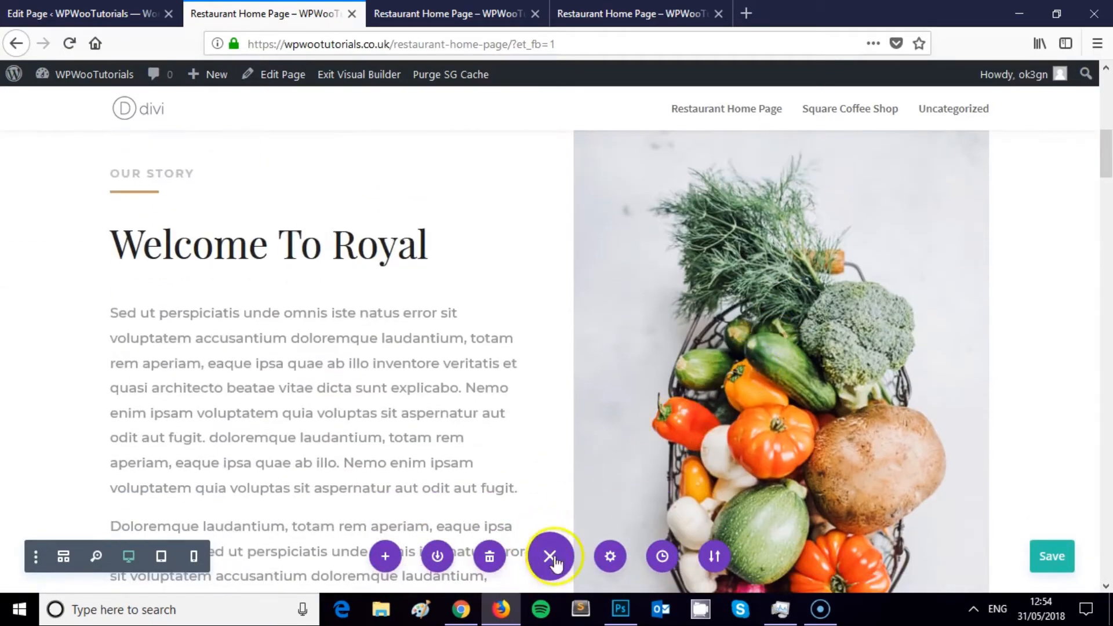
pyautogui.scroll(5, 751, 400)
pyautogui.scroll(-3, 752, 426)
pyautogui.scroll(-5, 753, 426)
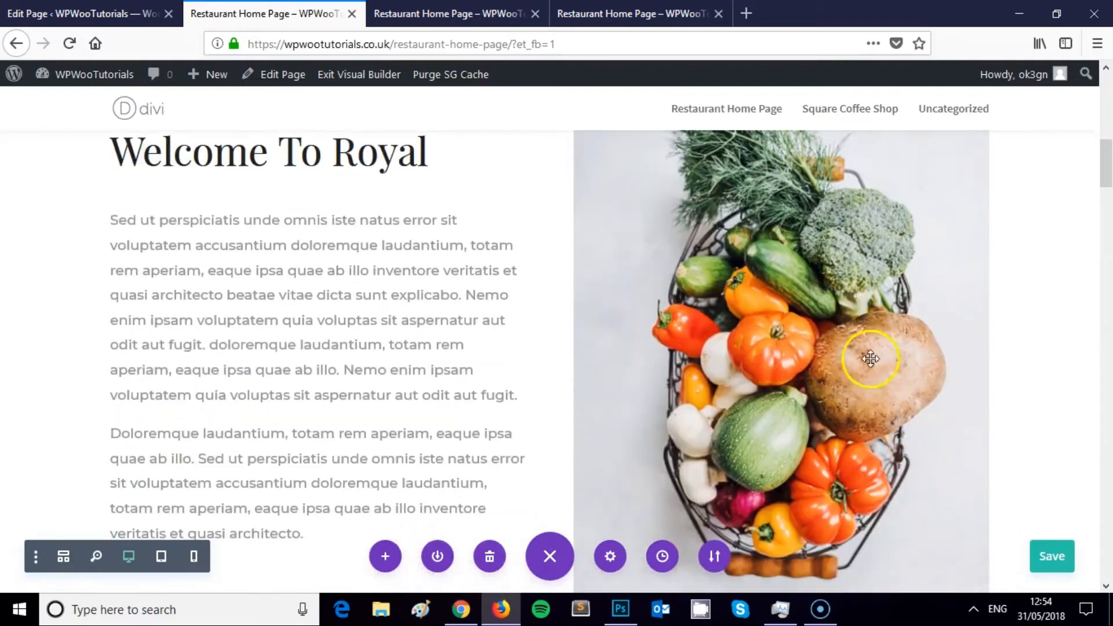
# Switch to Chrome and close the opened burger photo on Pexels to return to the American food results.
pyautogui.click(463, 609)
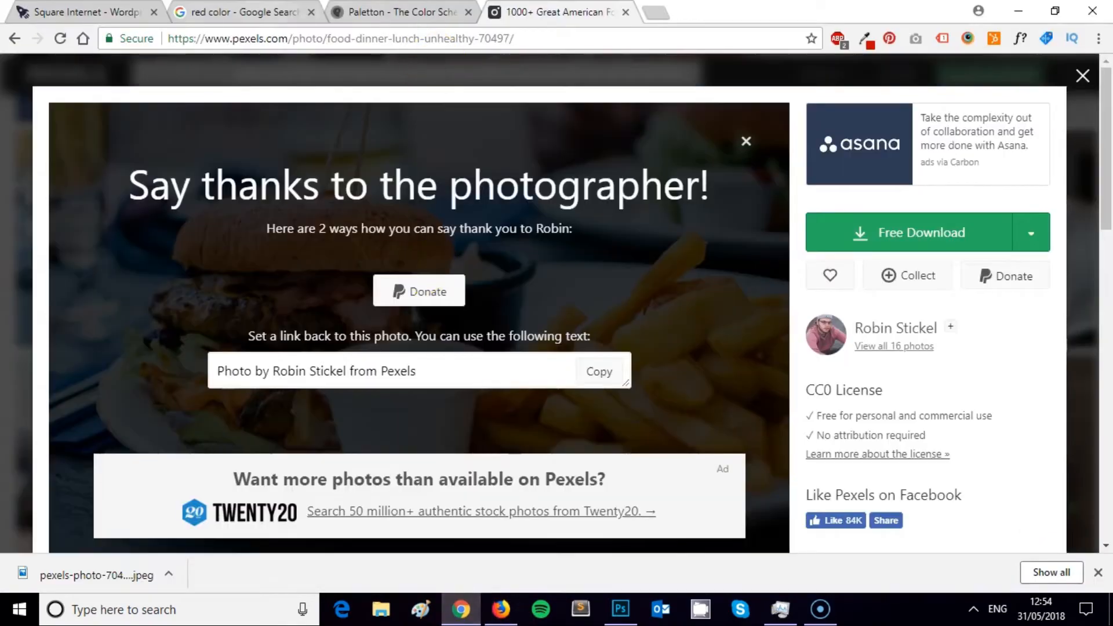
pyautogui.hotkey('ctrl', '2')
pyautogui.hotkey('ctrl', '1')
pyautogui.hotkey('ctrl', '4')
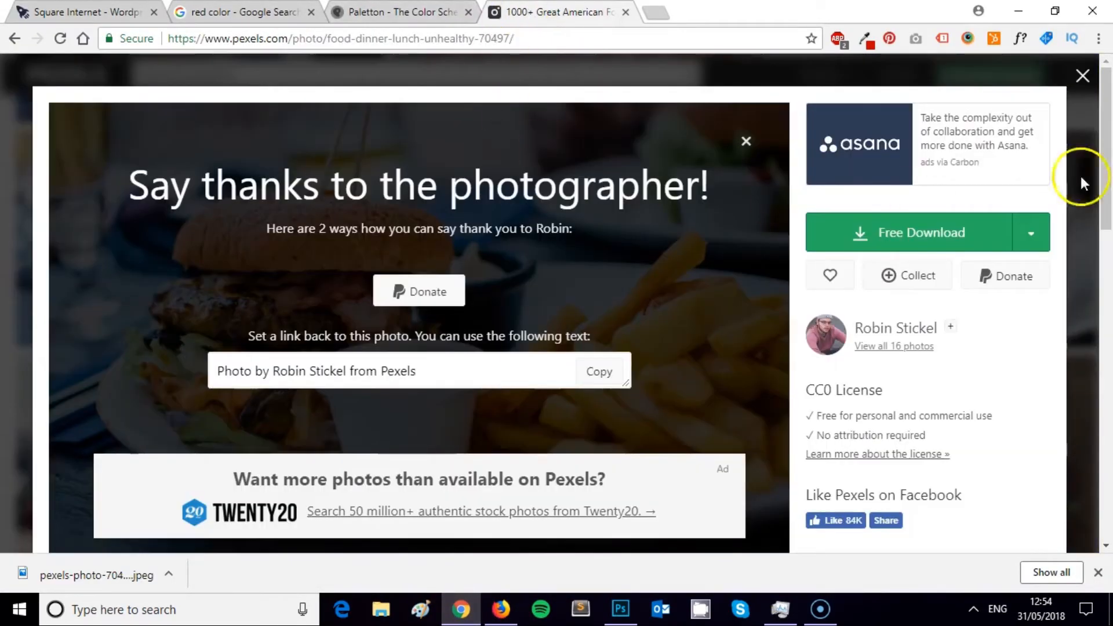
pyautogui.click(1082, 76)
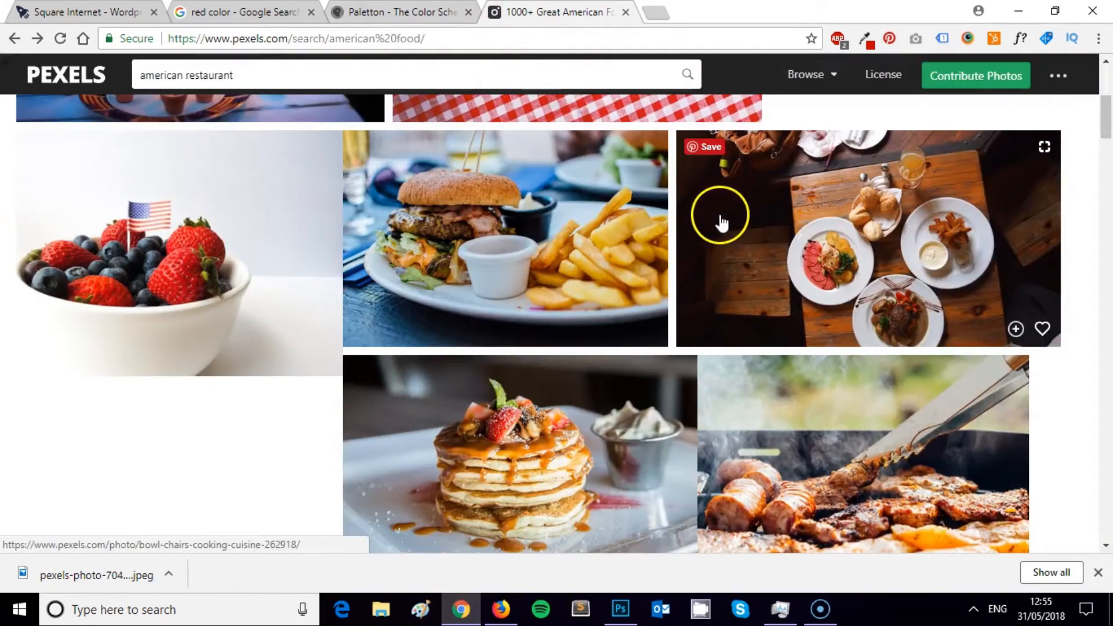
pyautogui.scroll(6, 588, 386)
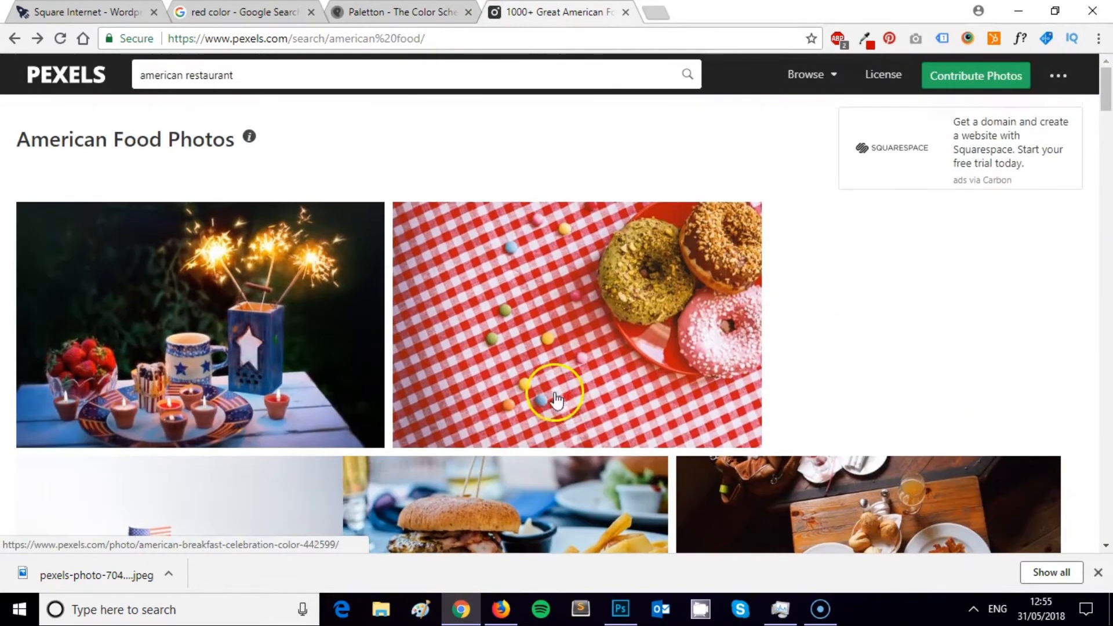
# Compare the Our Story section's vegetable image in Firefox with the American food photos on Pexels in Chrome.
pyautogui.click(501, 610)
pyautogui.scroll(-3, 824, 282)
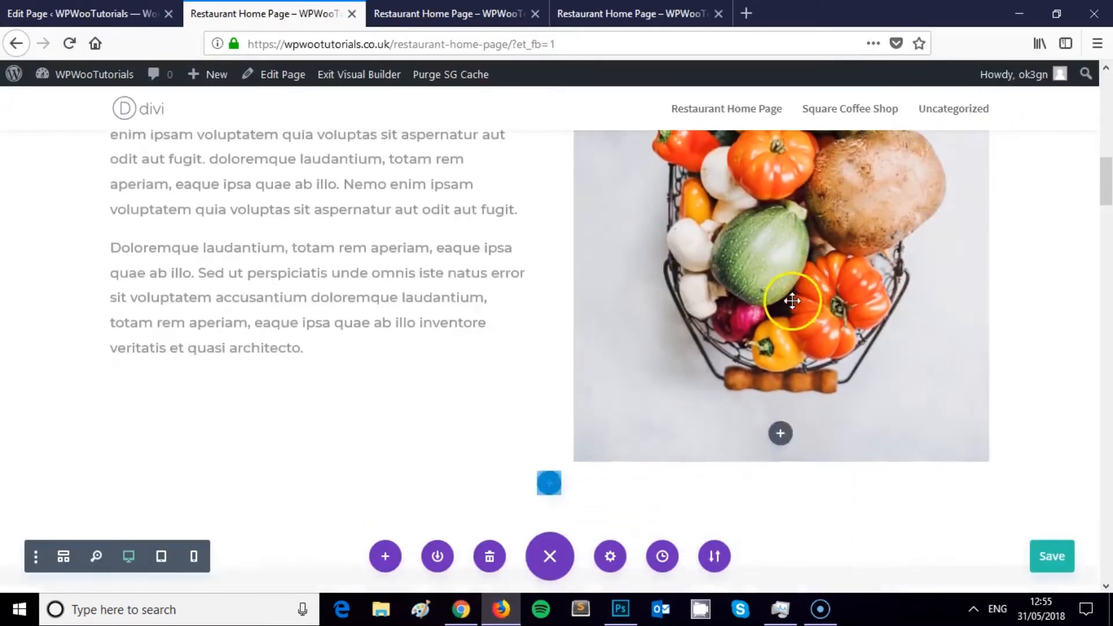
pyautogui.scroll(10, 766, 311)
pyautogui.click(460, 610)
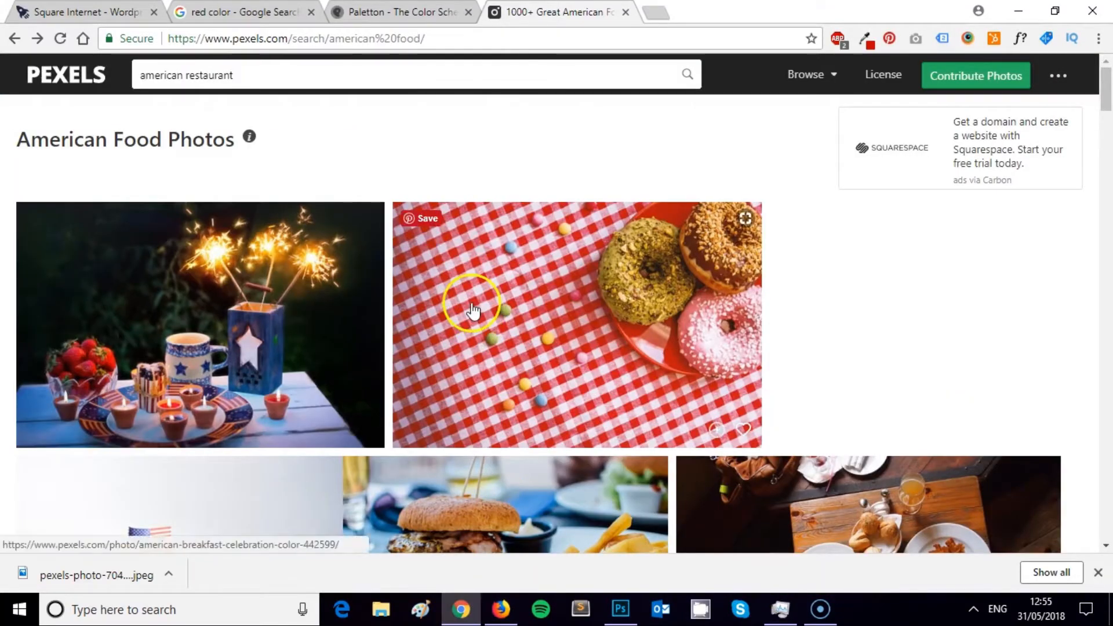
pyautogui.scroll(-7, 552, 283)
pyautogui.scroll(-7, 559, 247)
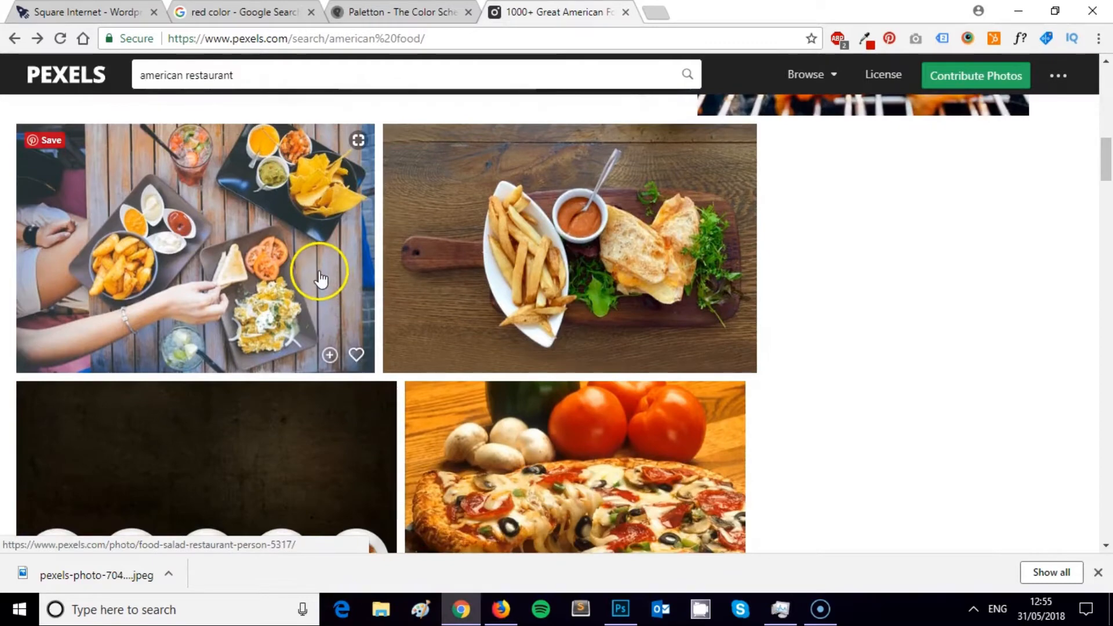
pyautogui.scroll(-6, 373, 266)
pyautogui.scroll(9, 512, 290)
pyautogui.scroll(12, 515, 294)
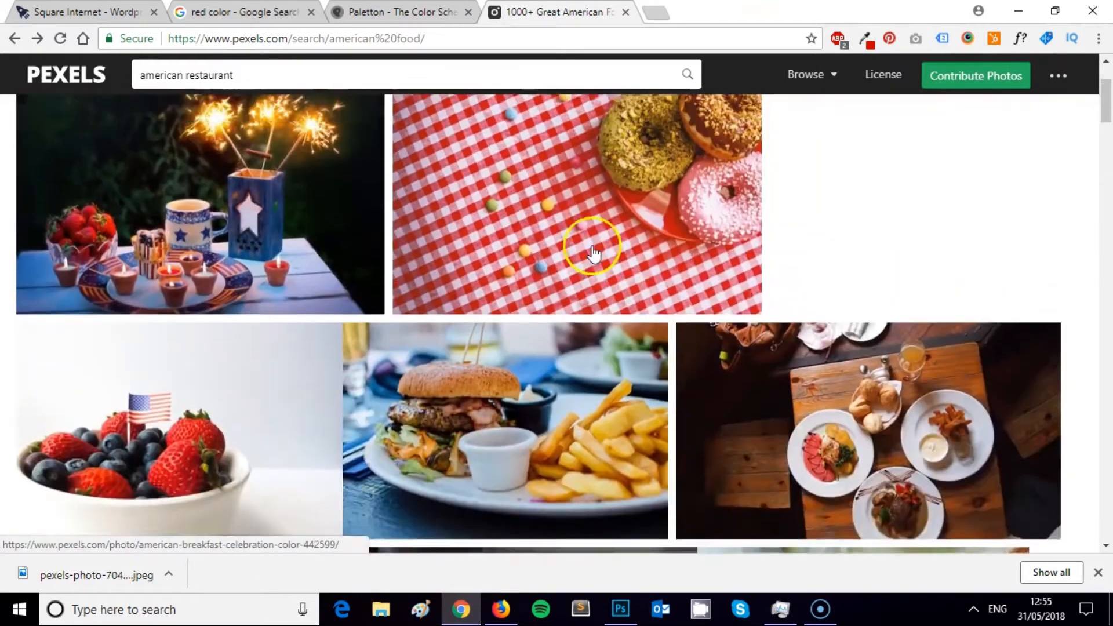
# Search Pexels for "american food".
pyautogui.click(260, 75)
pyautogui.hotkey('ctrl', 'a')
pyautogui.write('american food')
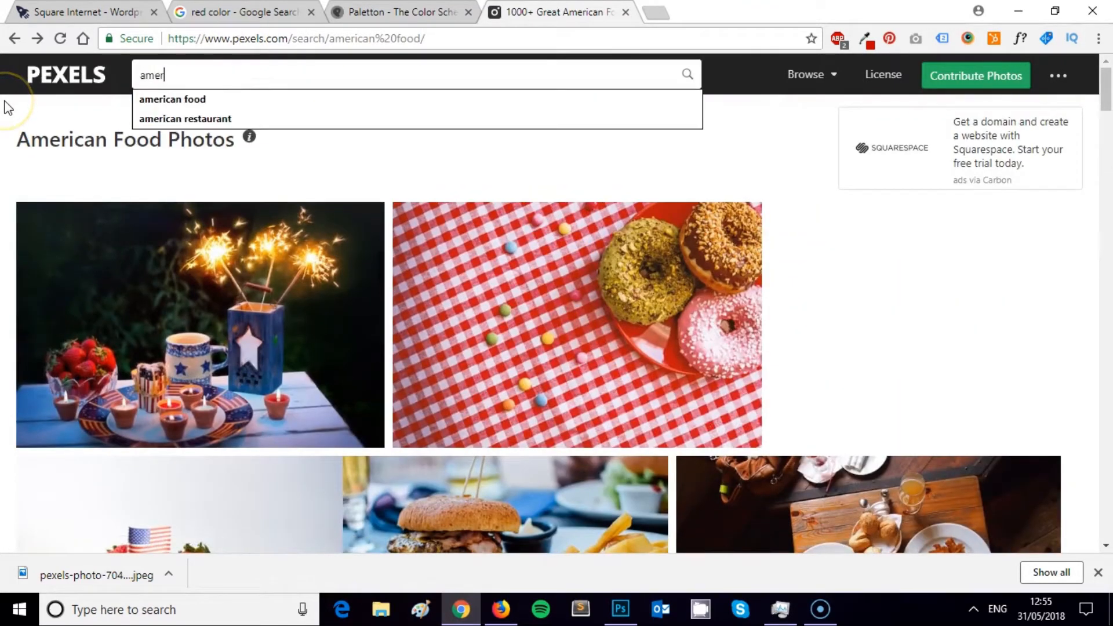
pyautogui.press('Return')
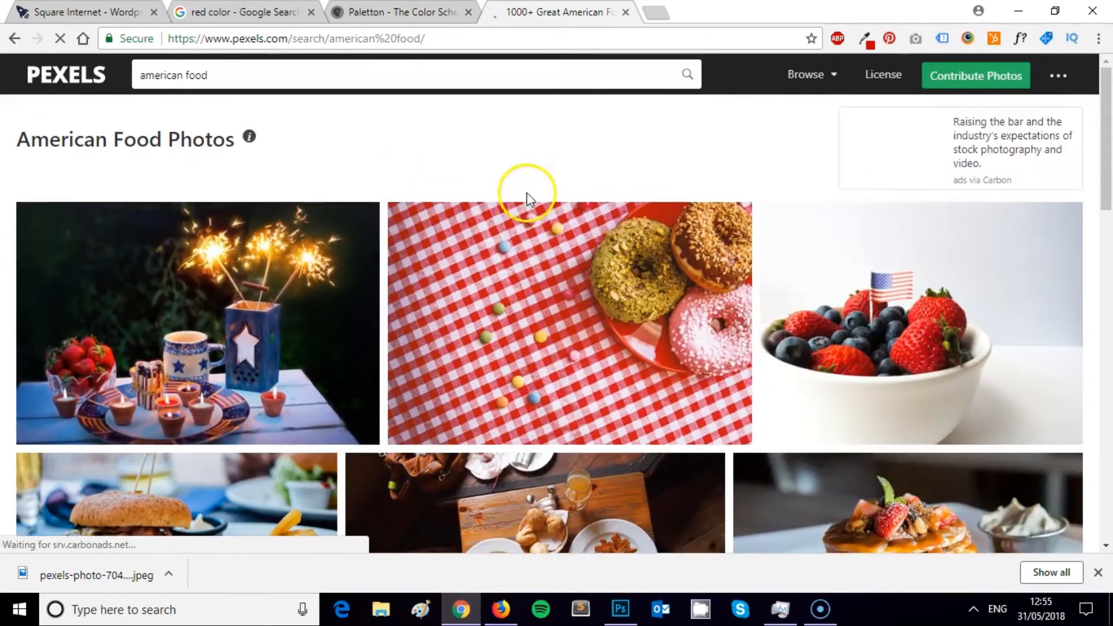
# Browse the American food photos for a suitable replacement for the Our Story image.
pyautogui.scroll(-2, 572, 194)
pyautogui.scroll(-2, 547, 228)
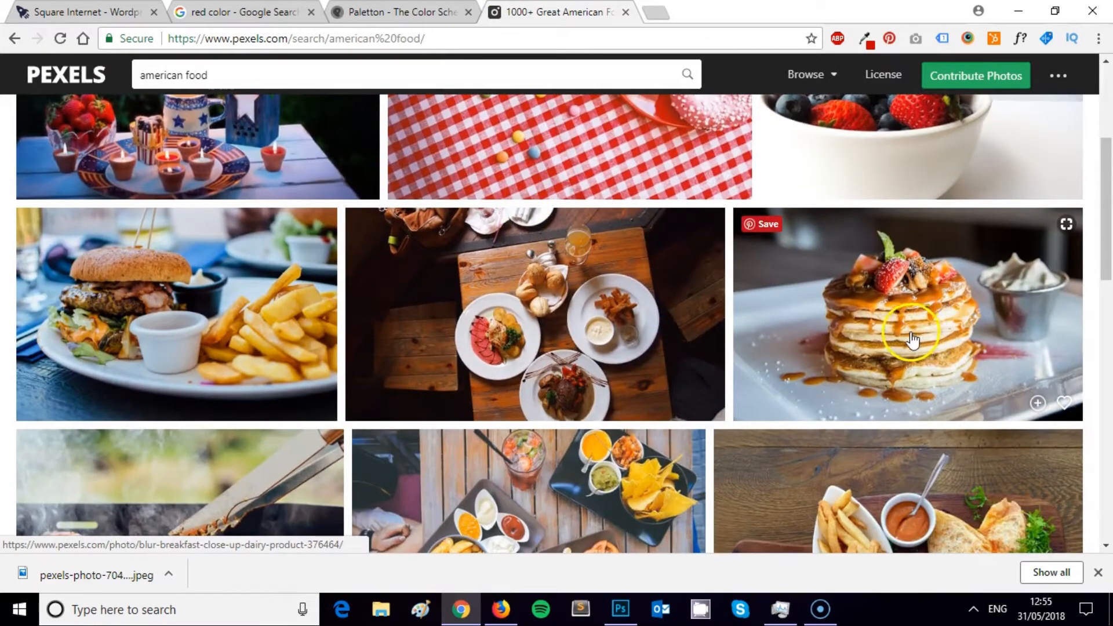
pyautogui.scroll(-5, 617, 306)
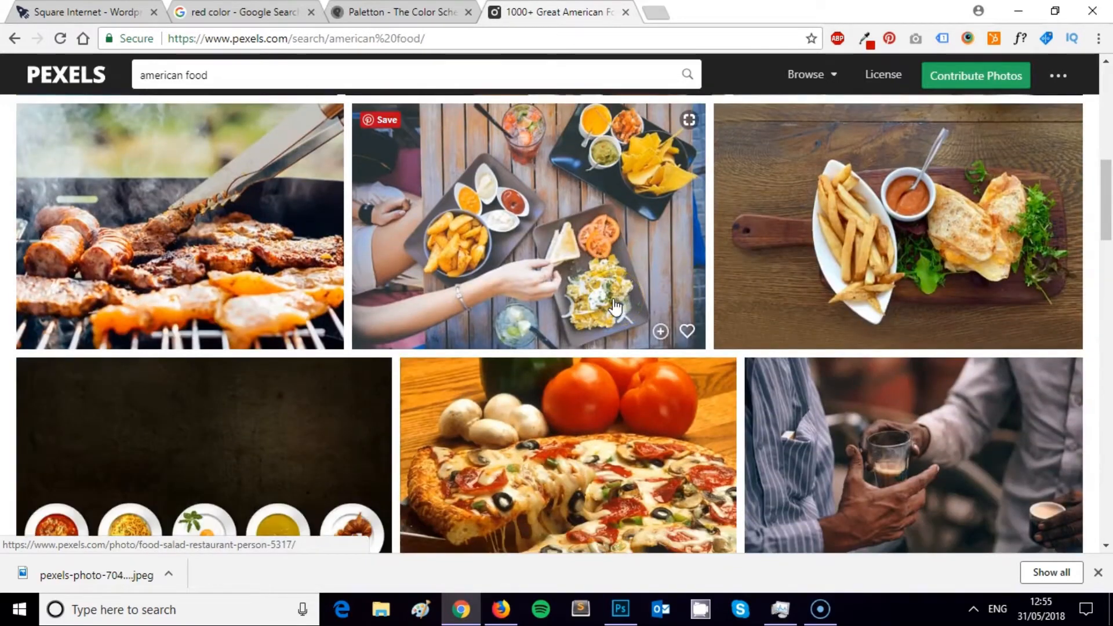
pyautogui.scroll(-3, 261, 211)
pyautogui.scroll(-5, 609, 266)
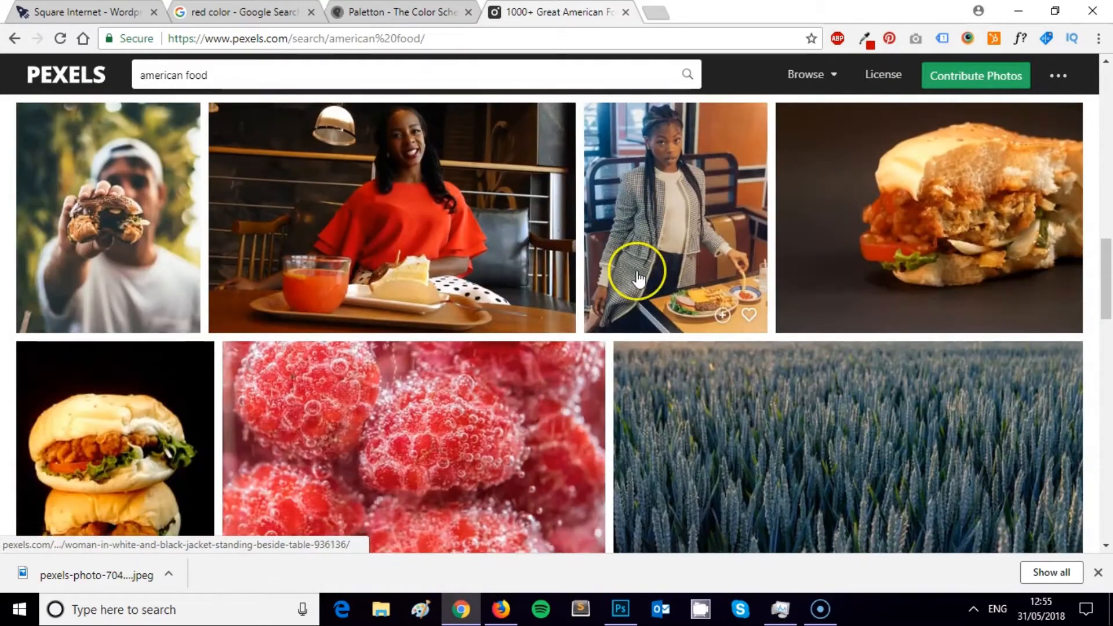
pyautogui.scroll(10, 608, 273)
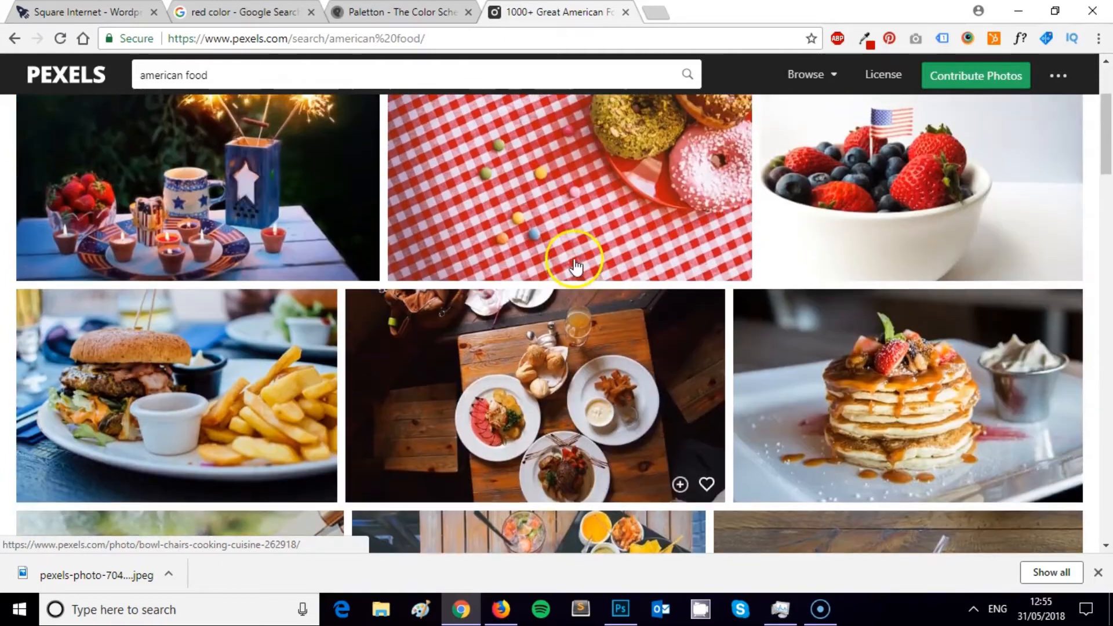
pyautogui.scroll(3, 576, 267)
pyautogui.scroll(-7, 922, 250)
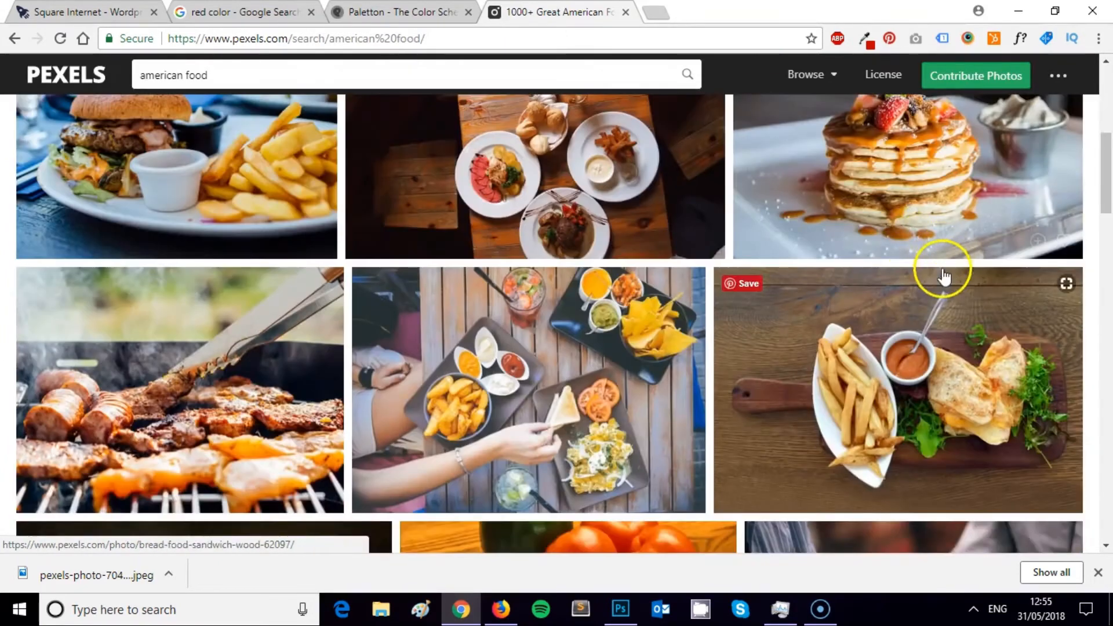
pyautogui.scroll(2, 941, 261)
pyautogui.scroll(-2, 940, 247)
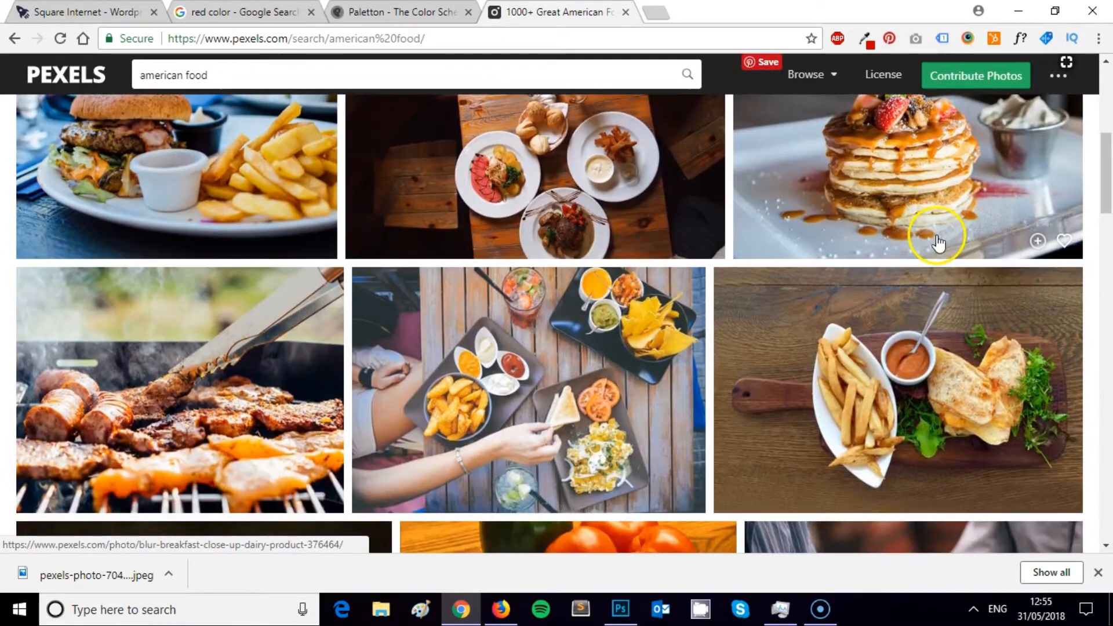
# Open the photo of stacked pancakes with strawberries and download it at original size (2841 x 1735).
pyautogui.click(901, 194)
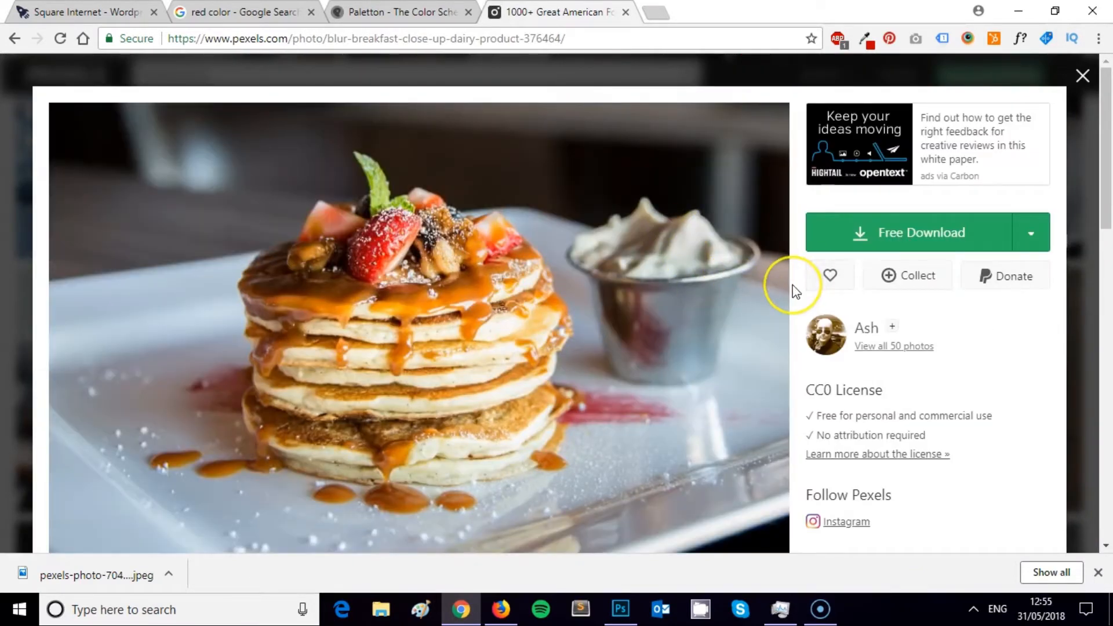
pyautogui.scroll(-1, 793, 287)
pyautogui.scroll(1, 792, 290)
pyautogui.click(1031, 232)
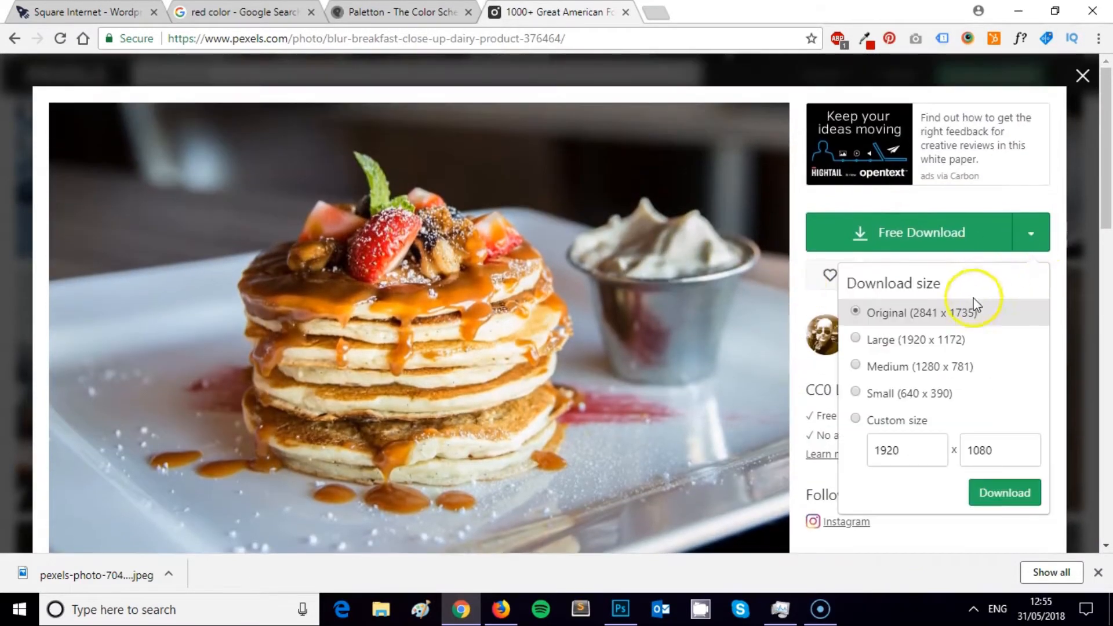
pyautogui.click(1009, 493)
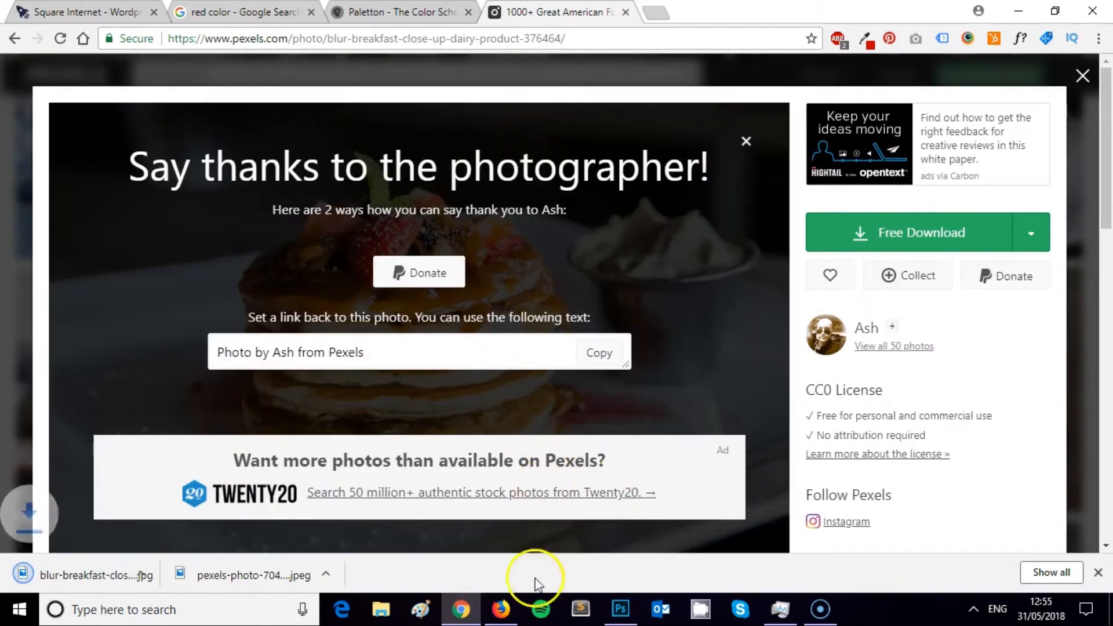
# Check the shape of the Our Story vegetable image in Firefox, and return to the American food results in Chrome.
pyautogui.click(501, 609)
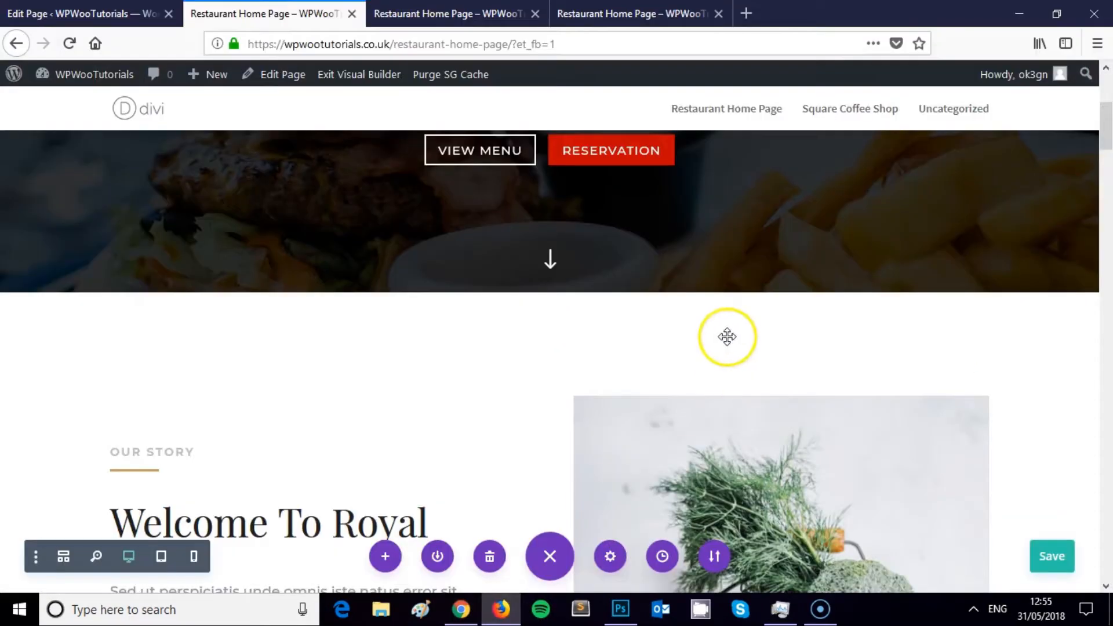
pyautogui.scroll(-5, 748, 348)
pyautogui.scroll(-3, 780, 367)
pyautogui.scroll(5, 779, 366)
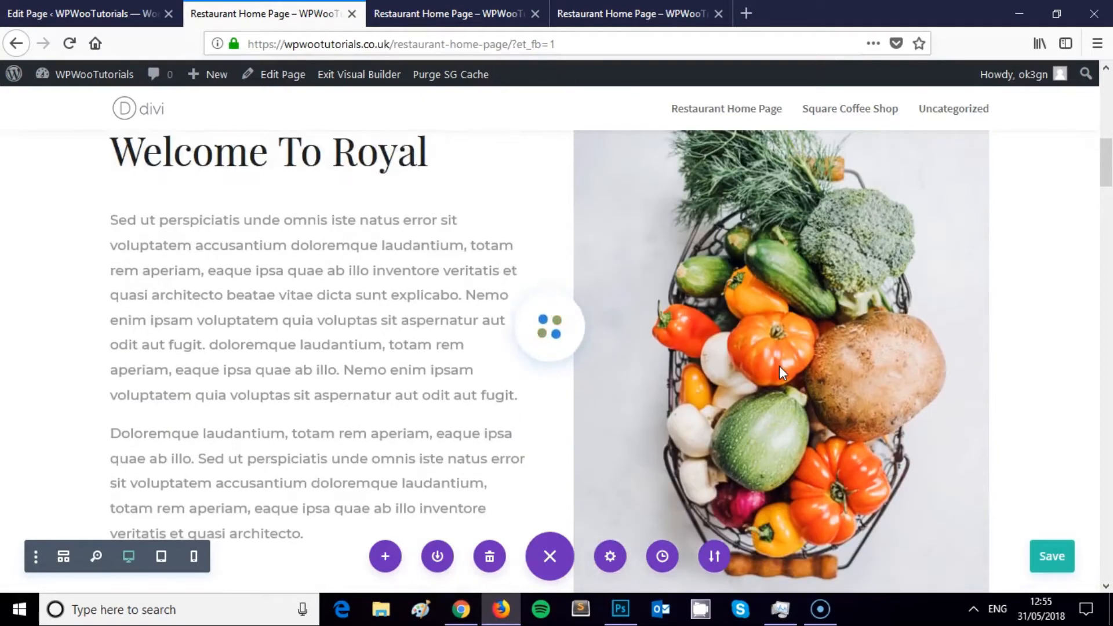
pyautogui.click(461, 609)
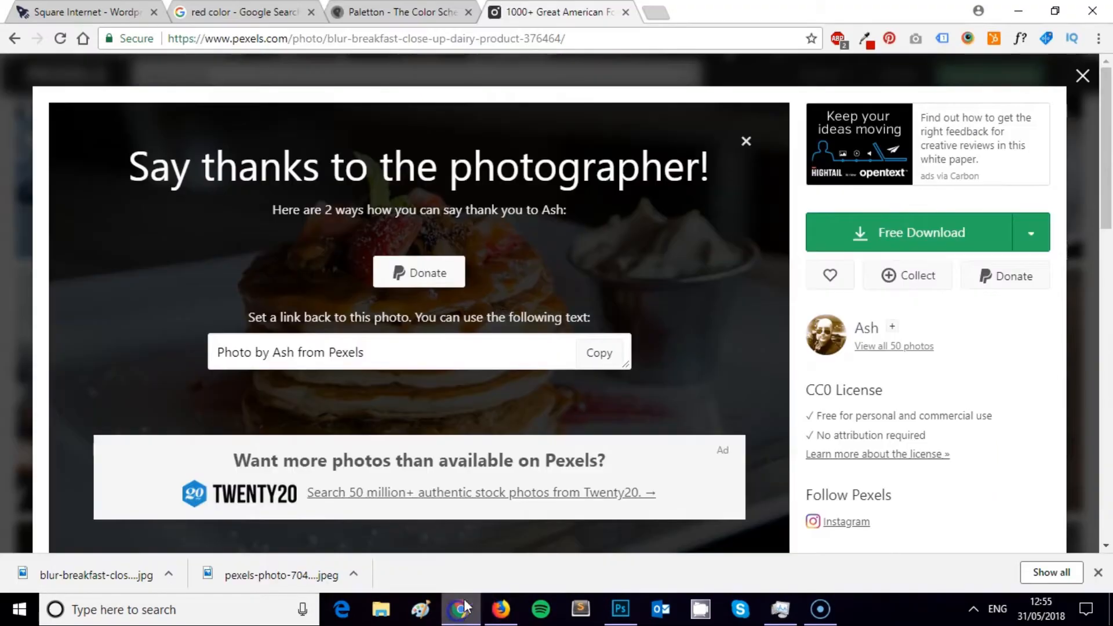
pyautogui.click(1068, 87)
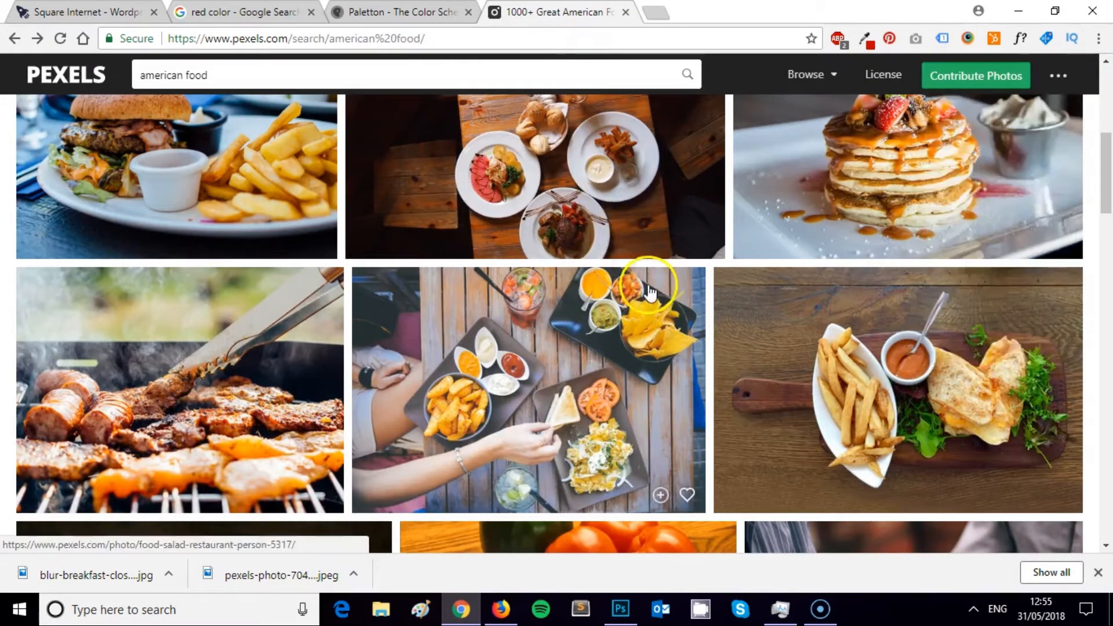
# Open the portrait photo of a person holding a burger and download it at original size (3832 x 4790).
pyautogui.scroll(4, 651, 287)
pyautogui.scroll(-4, 649, 293)
pyautogui.scroll(-10, 650, 293)
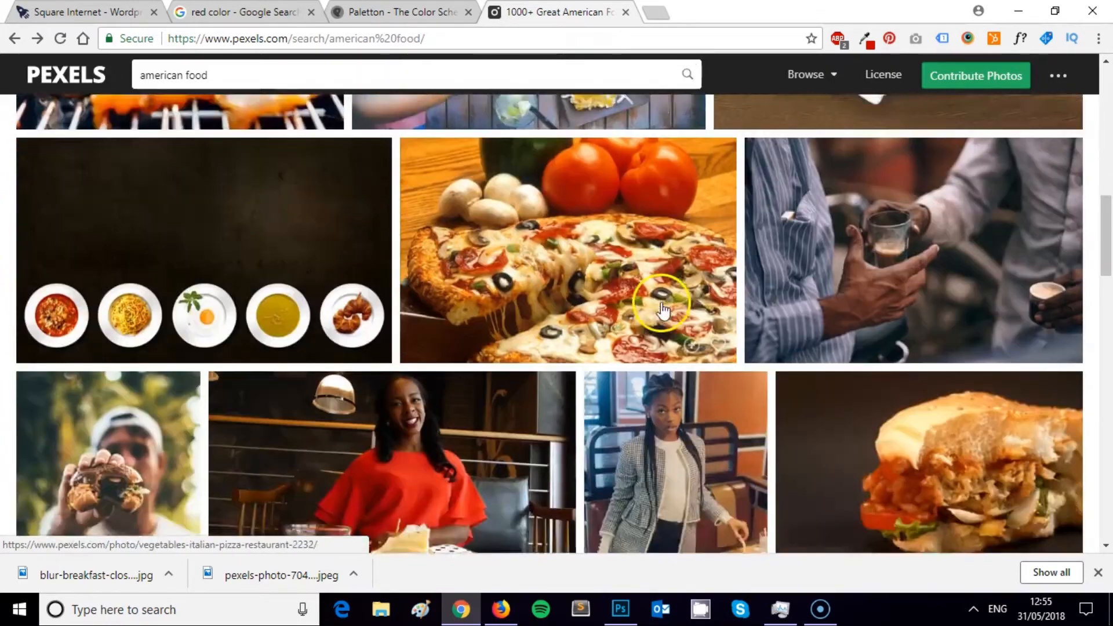
pyautogui.scroll(-3, 417, 229)
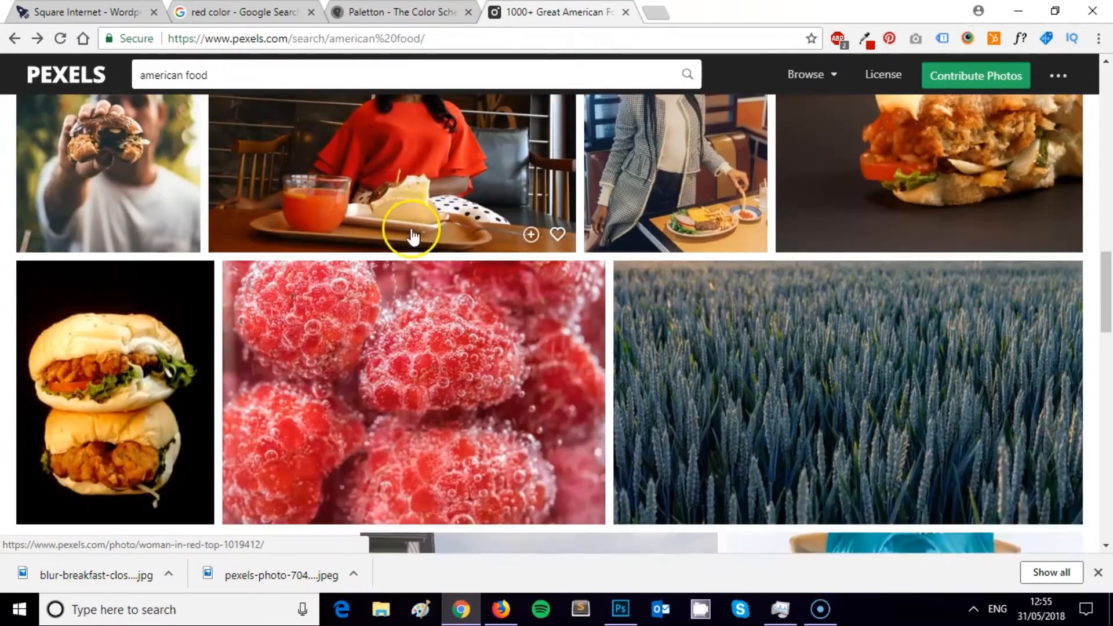
pyautogui.scroll(1, 261, 234)
pyautogui.click(132, 232)
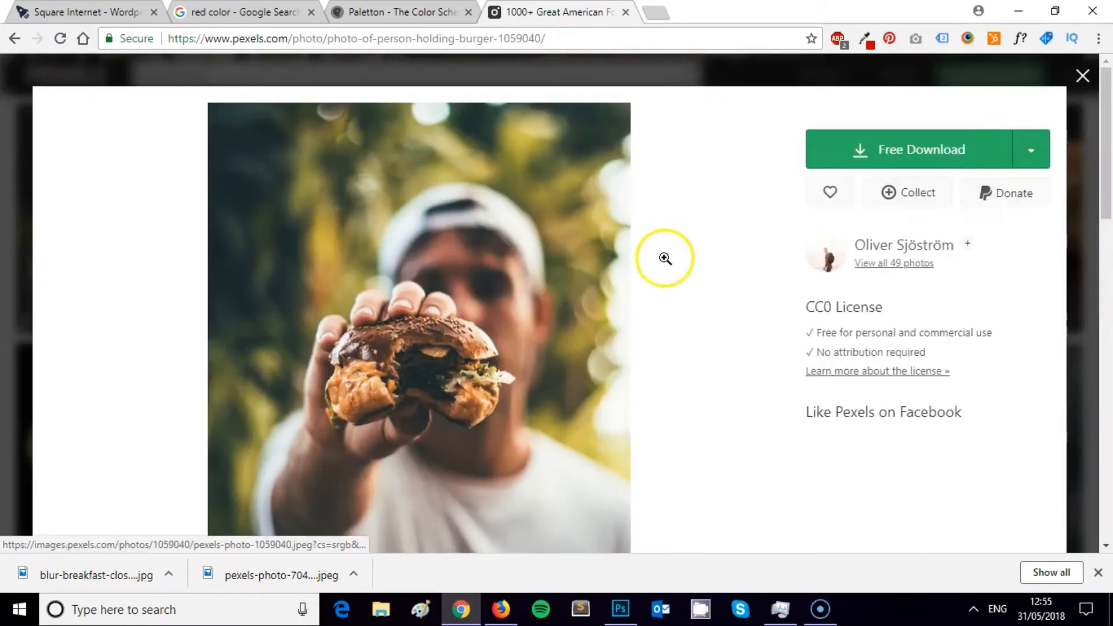
pyautogui.scroll(-1, 1042, 199)
pyautogui.click(1031, 152)
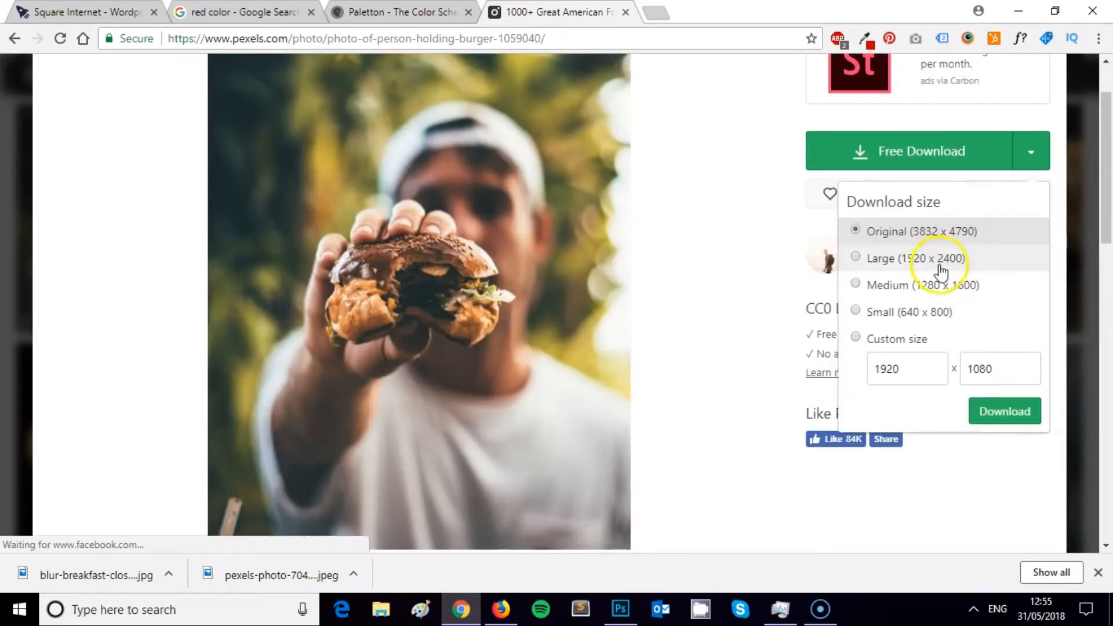
pyautogui.click(1007, 411)
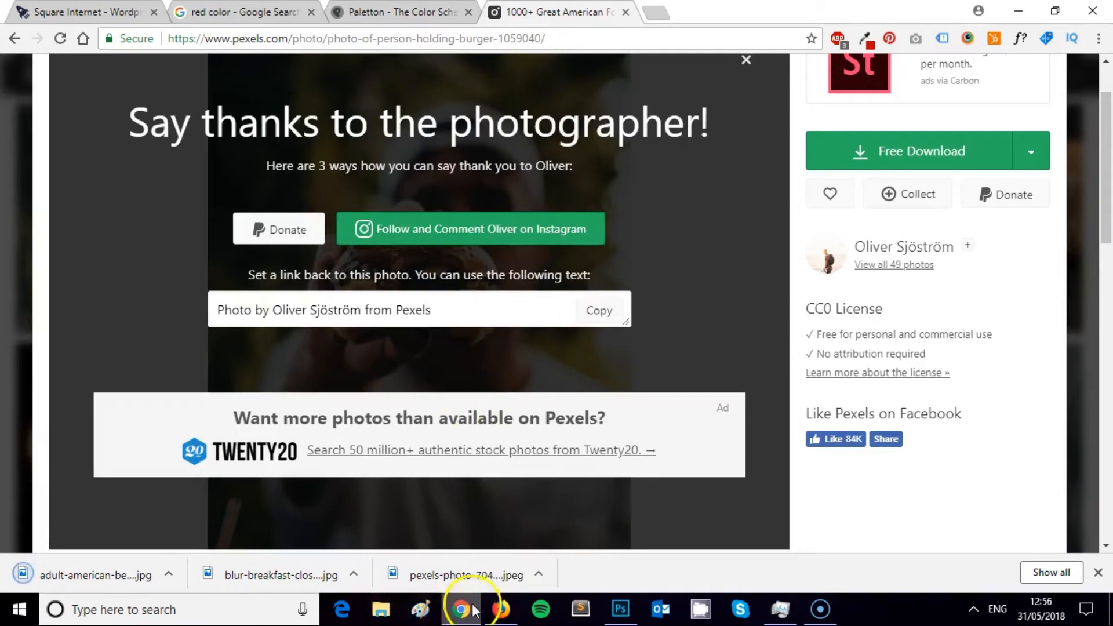
# Switch to Firefox, open the settings of the Our Story vegetable image module and remove its current image.
pyautogui.click(501, 609)
pyautogui.scroll(-3, 520, 280)
pyautogui.scroll(2, 811, 338)
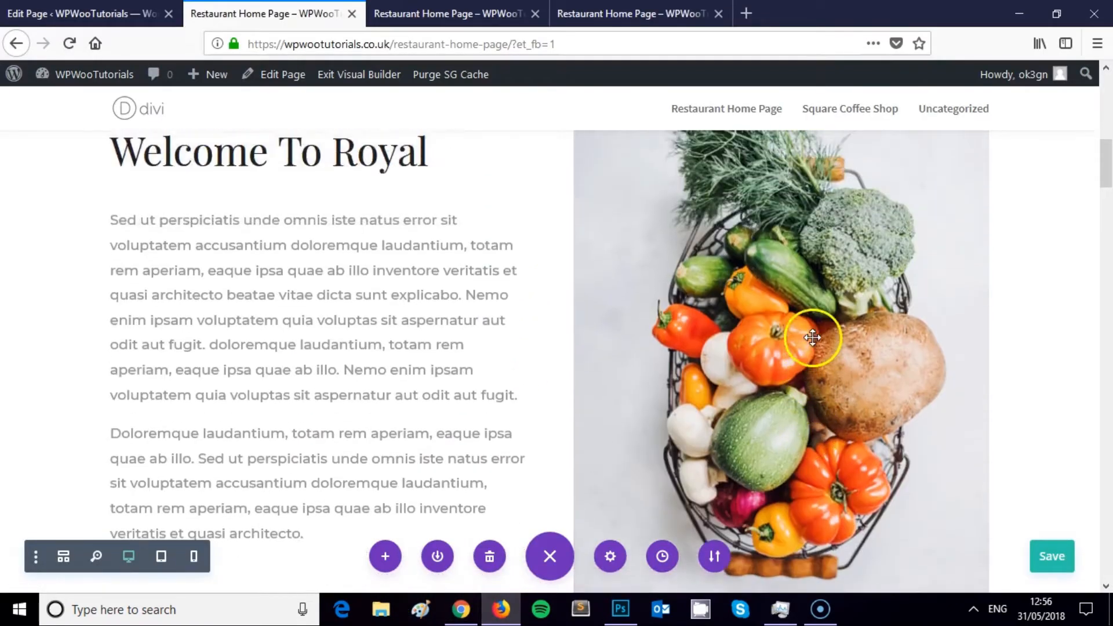
pyautogui.scroll(-3, 808, 330)
pyautogui.scroll(5, 775, 335)
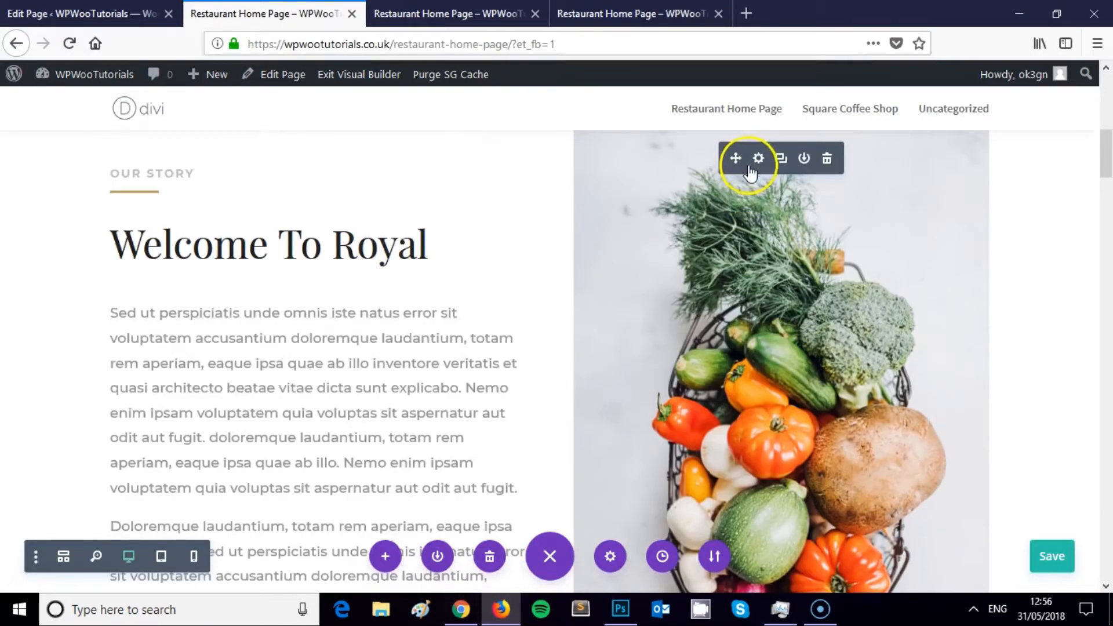
pyautogui.click(761, 158)
pyautogui.scroll(-2, 203, 284)
pyautogui.scroll(3, 224, 293)
pyautogui.click(287, 297)
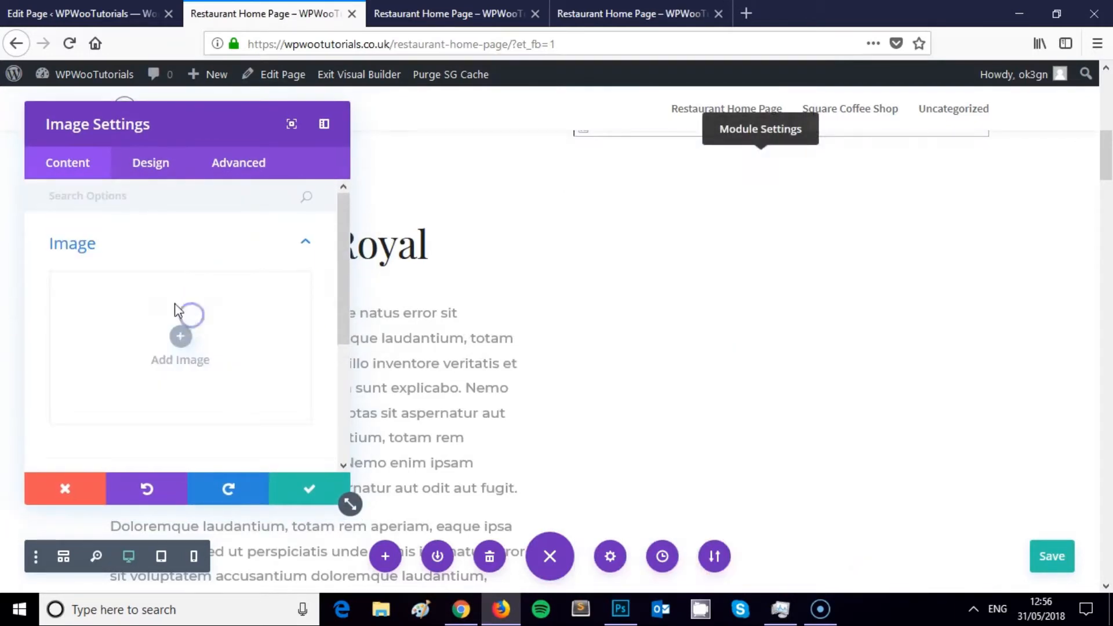
# Upload the downloaded photo of the person holding a burger to the Our Story image module, check its fit and save the module.
pyautogui.click(187, 318)
pyautogui.click(230, 141)
pyautogui.click(609, 355)
pyautogui.doubleClick(203, 160)
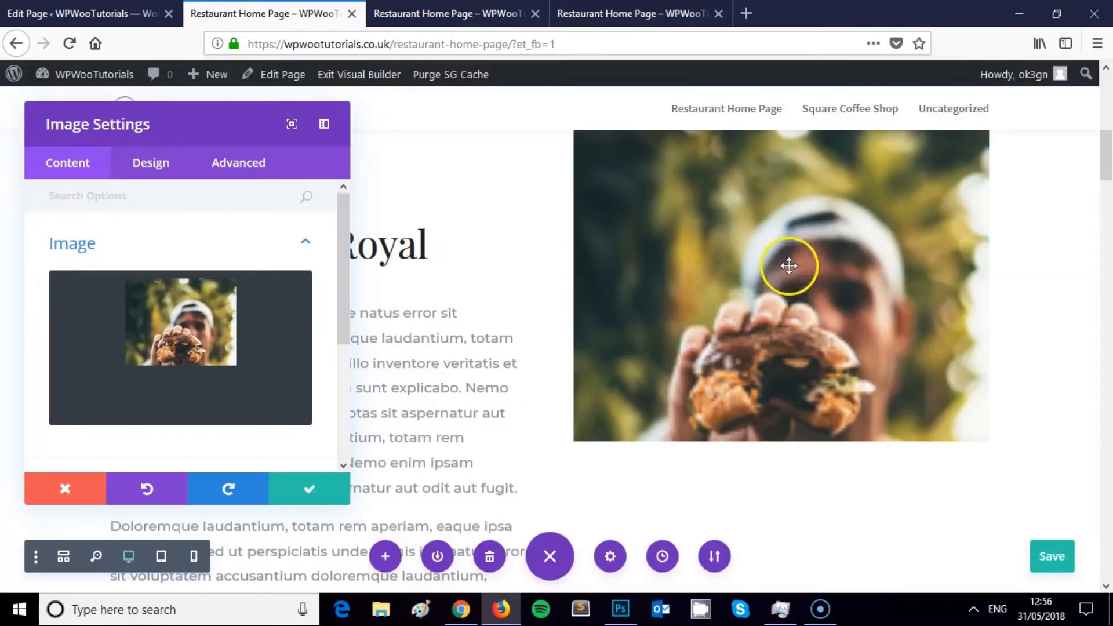
pyautogui.scroll(-5, 874, 299)
pyautogui.scroll(8, 874, 299)
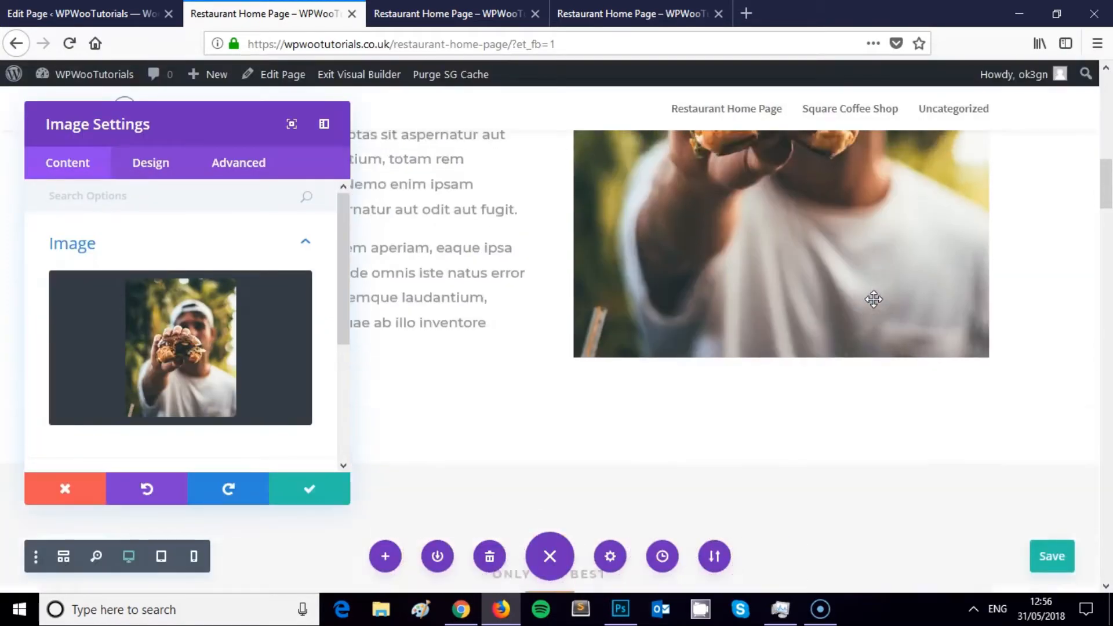
pyautogui.scroll(-3, 874, 299)
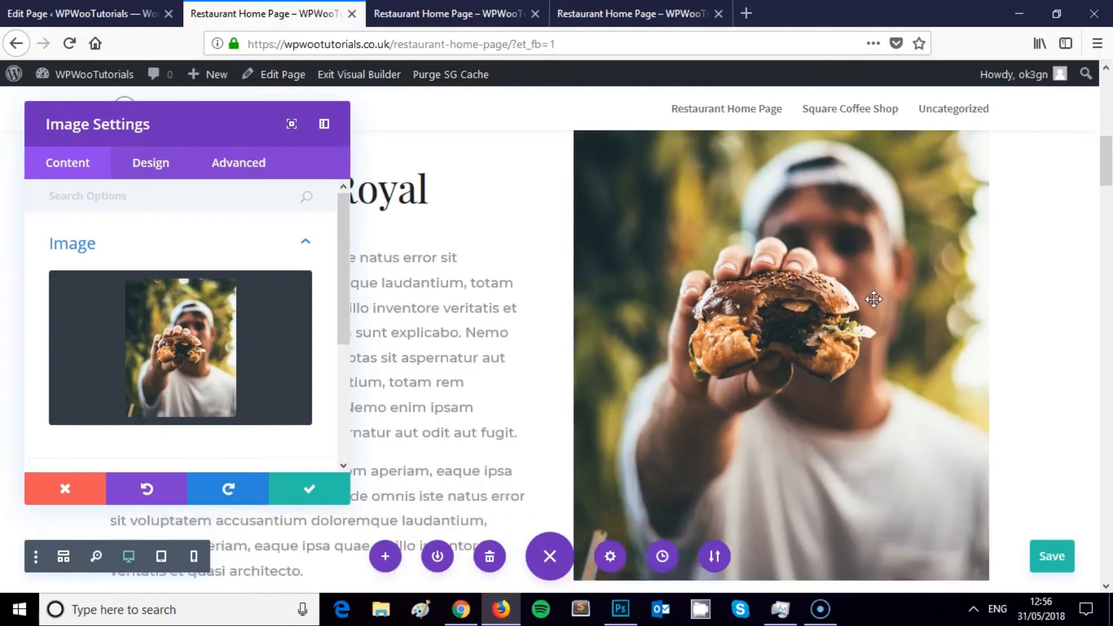
pyautogui.scroll(-3, 323, 438)
pyautogui.click(300, 488)
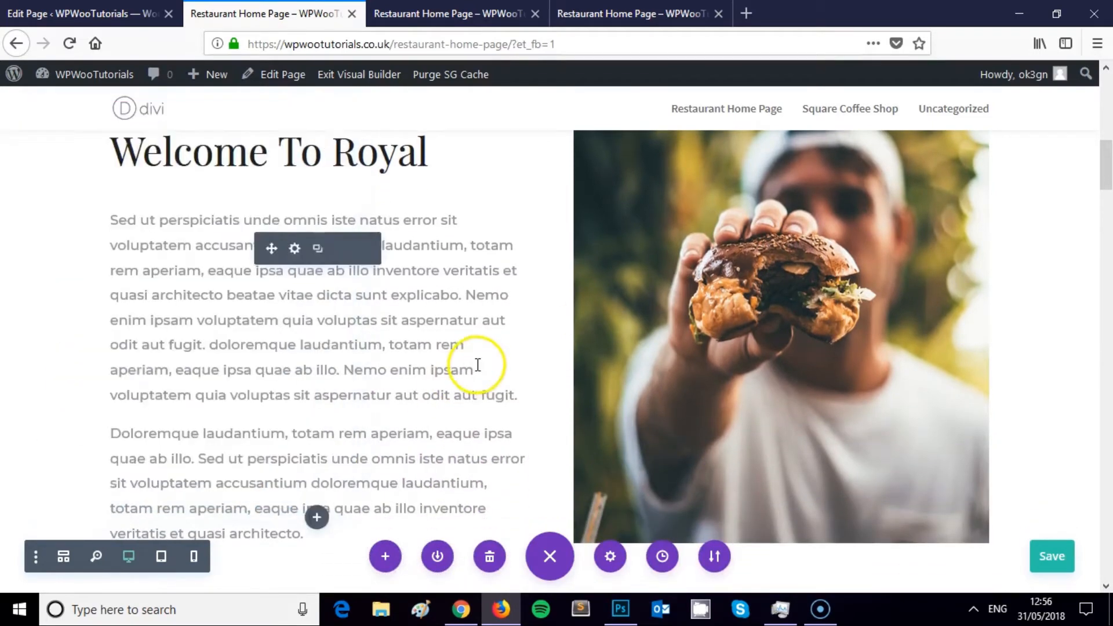
pyautogui.scroll(6, 476, 365)
pyautogui.scroll(-3, 476, 366)
pyautogui.scroll(-2, 476, 365)
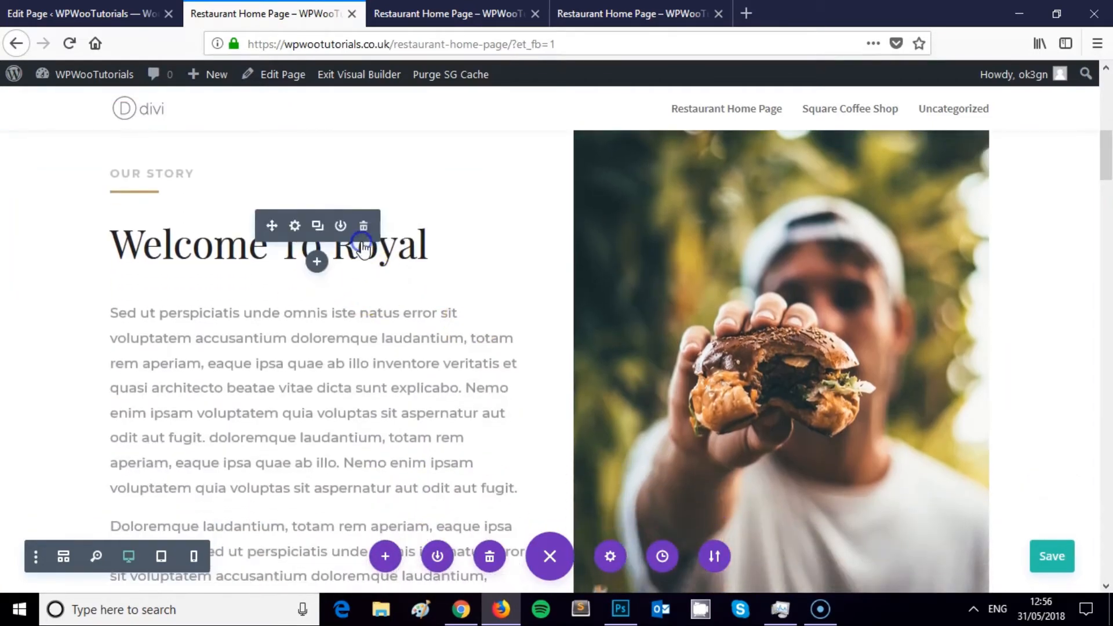
pyautogui.click(296, 226)
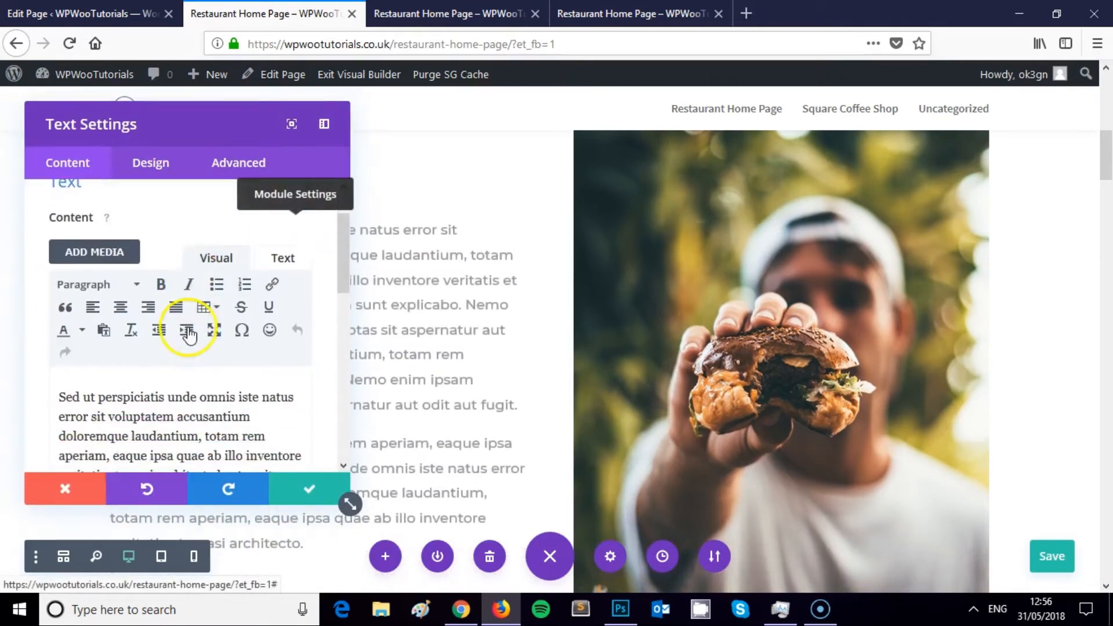
pyautogui.scroll(-4, 189, 335)
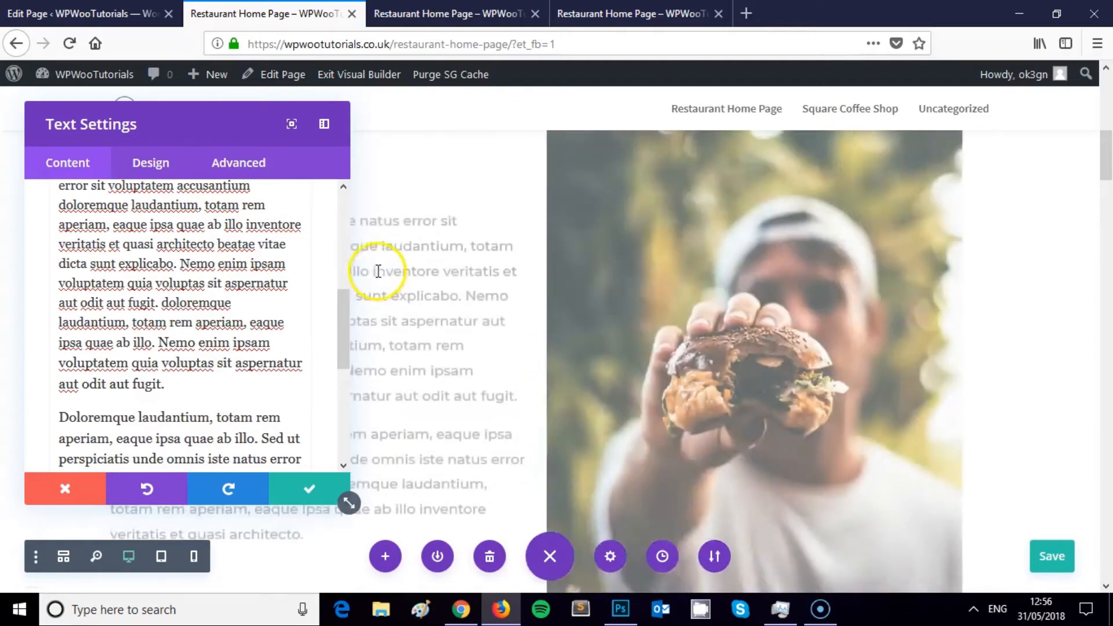
pyautogui.click(378, 273)
pyautogui.scroll(3, 287, 361)
pyautogui.scroll(-1, 285, 360)
pyautogui.scroll(-1, 286, 360)
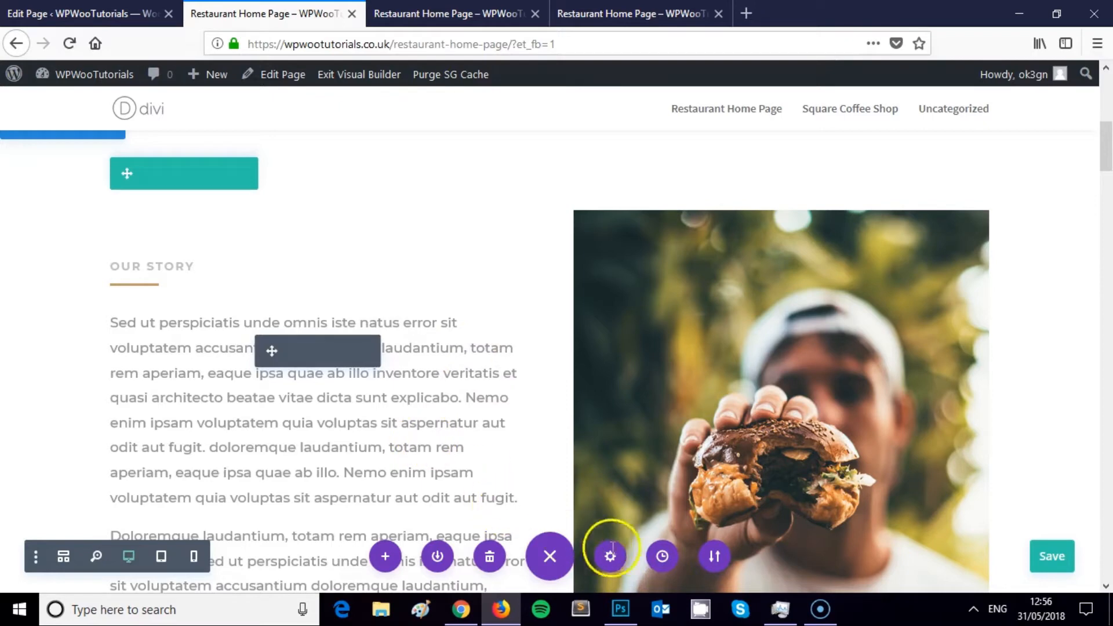
pyautogui.hotkey('ctrl', 'z')
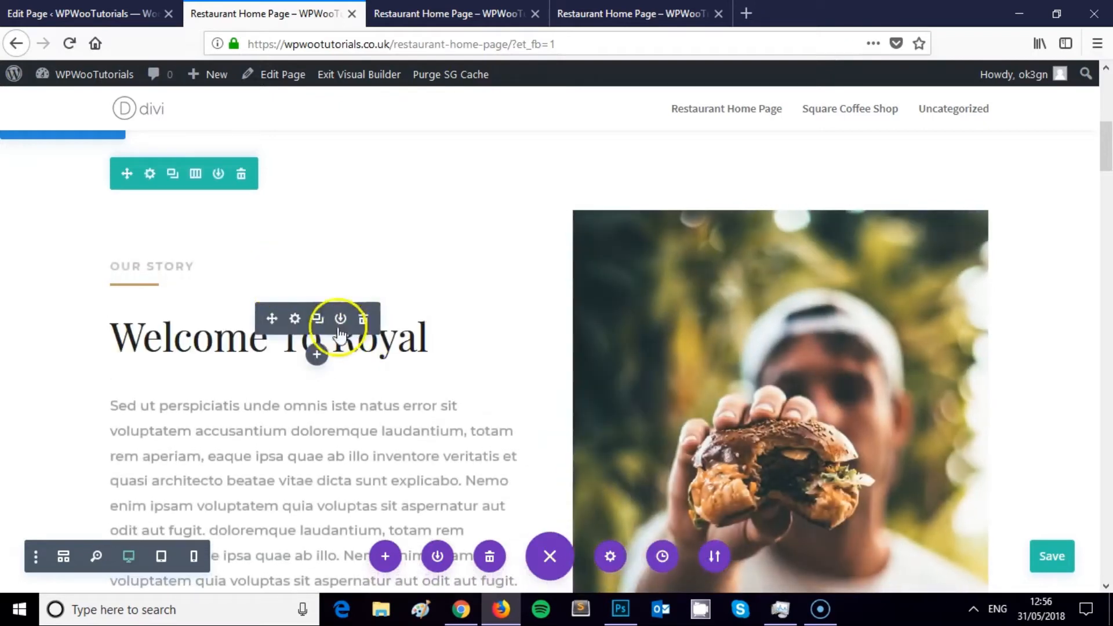
# Change the Our Story heading to "Welcome To American Style Restaurant", correct its spelling and save the module.
pyautogui.click(296, 319)
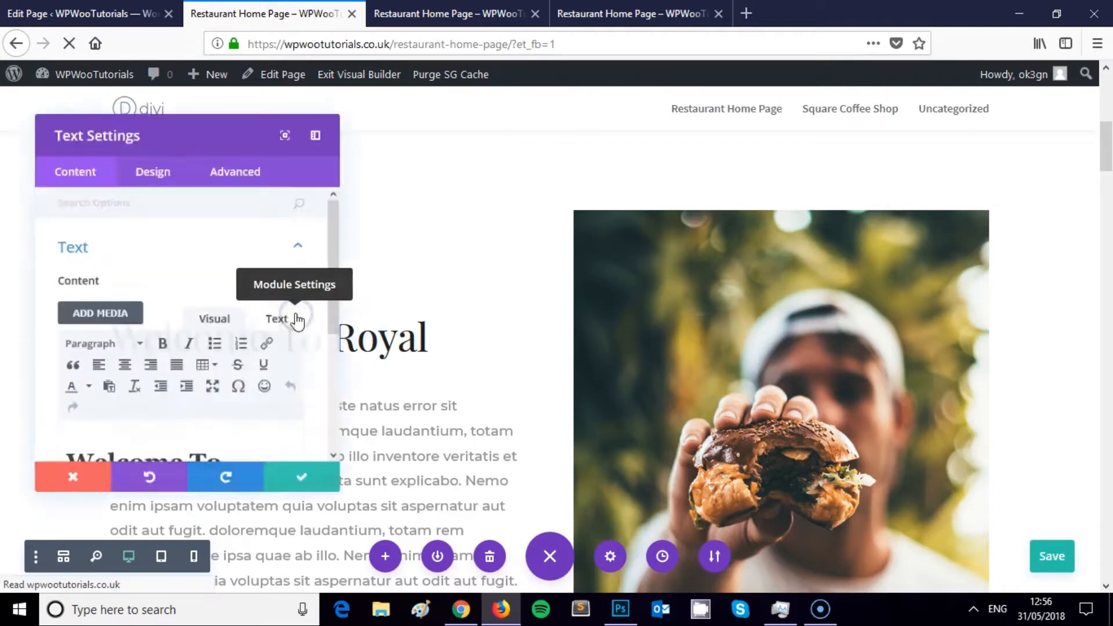
pyautogui.scroll(-4, 219, 345)
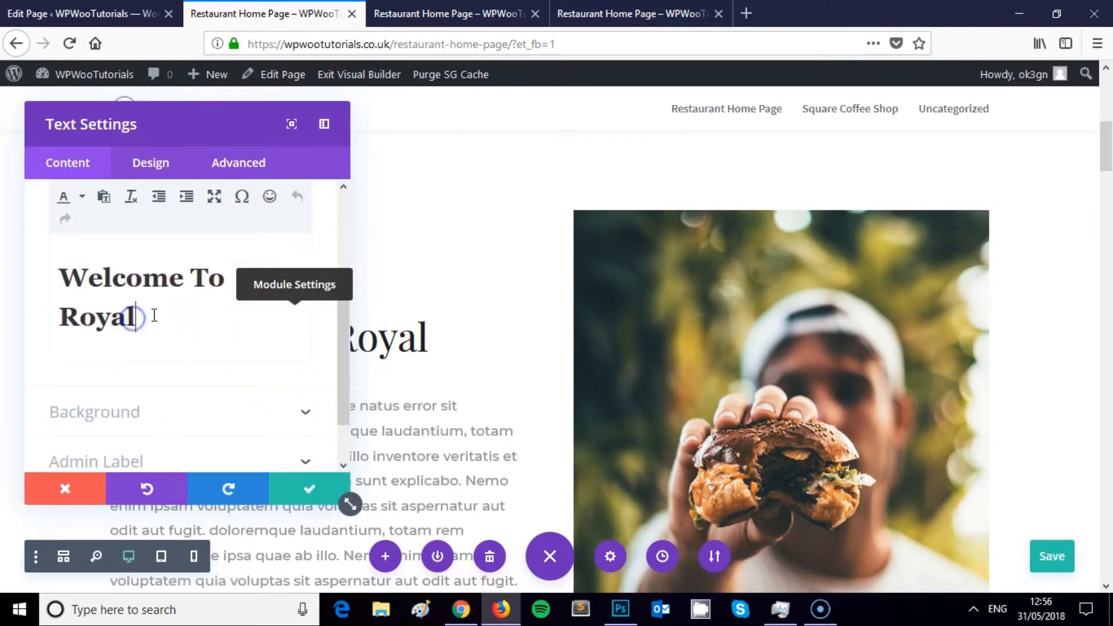
pyautogui.moveTo(139, 319); pyautogui.dragTo(68, 318)
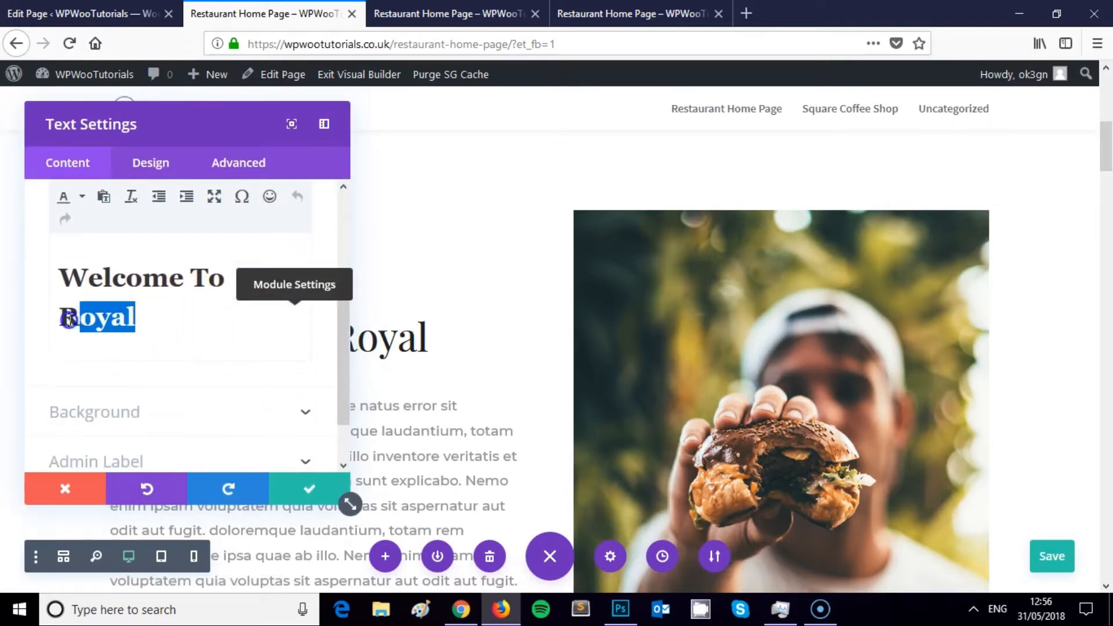
pyautogui.write('Amer')
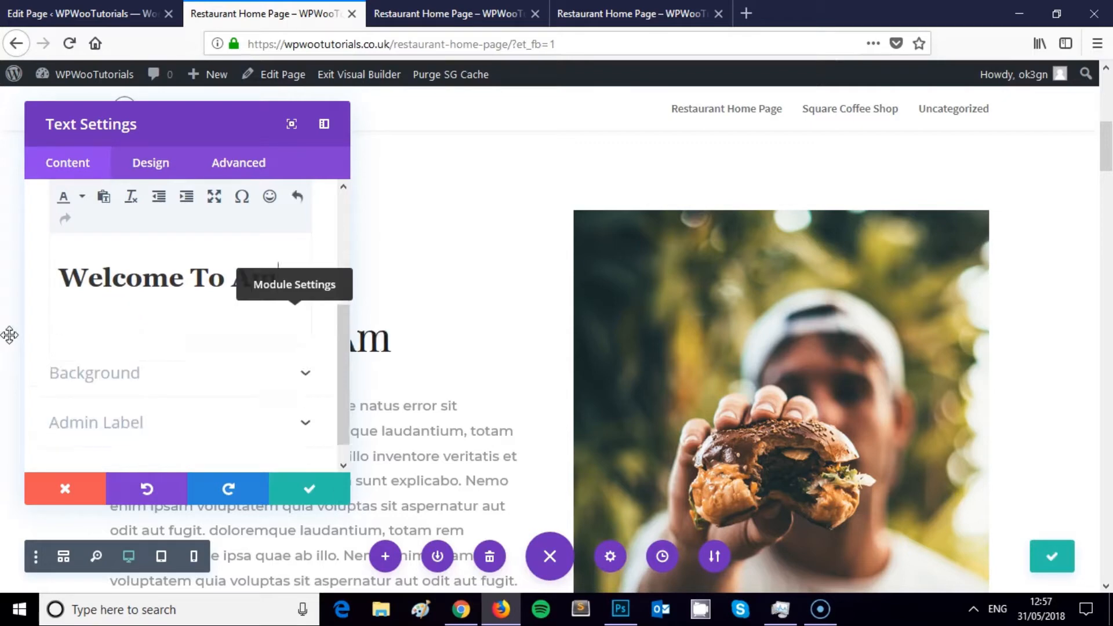
pyautogui.write('ican Style Restau')
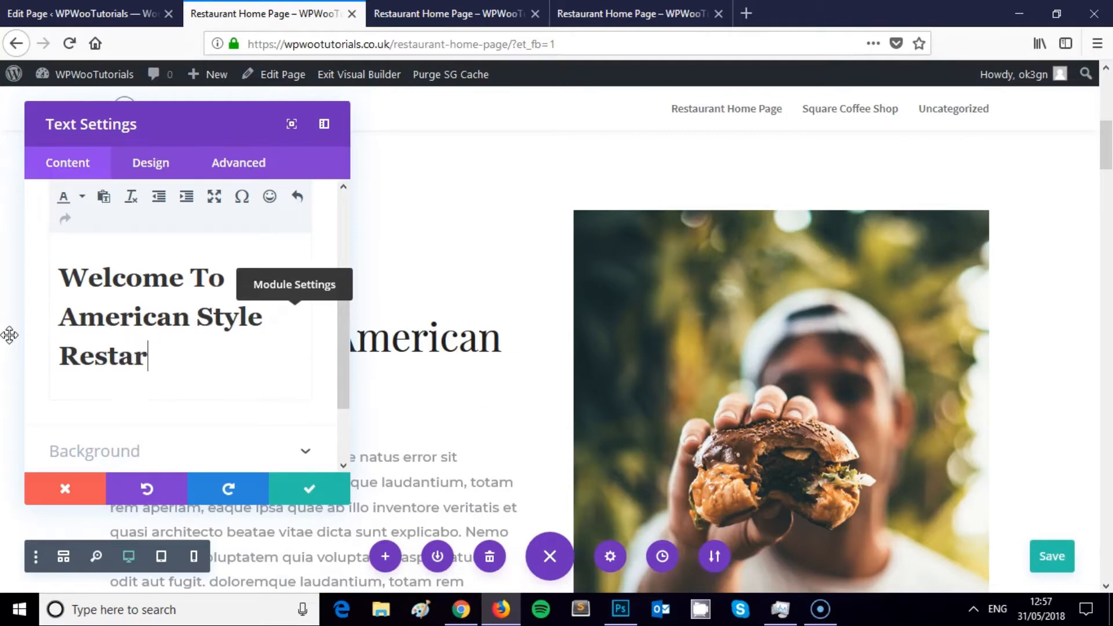
pyautogui.write('unt')
pyautogui.rightClick(149, 365)
pyautogui.click(203, 379)
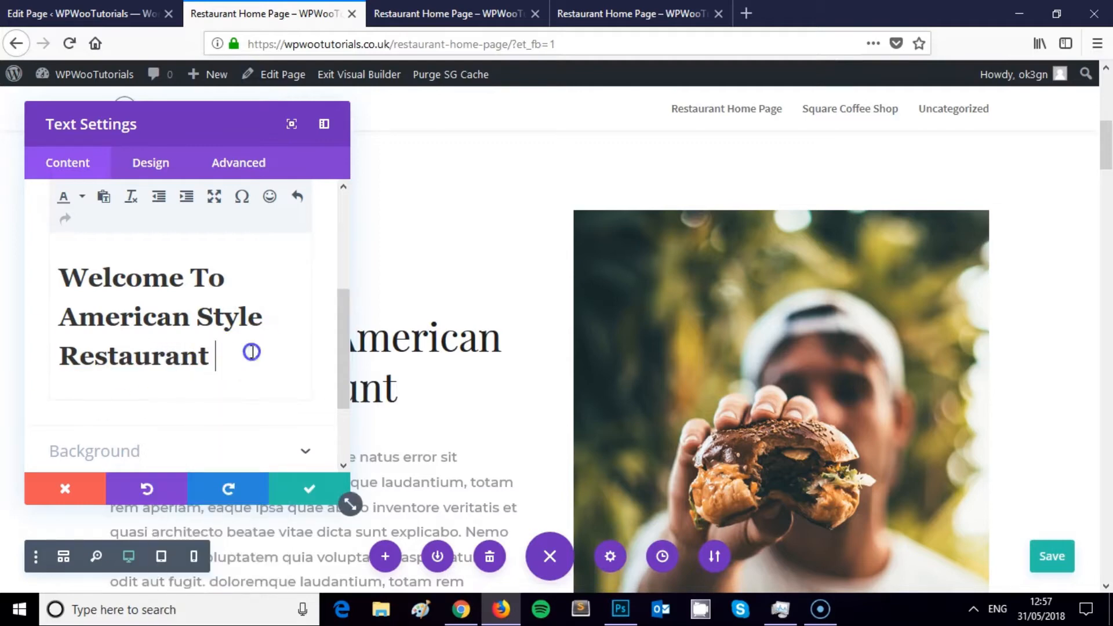
pyautogui.click(309, 487)
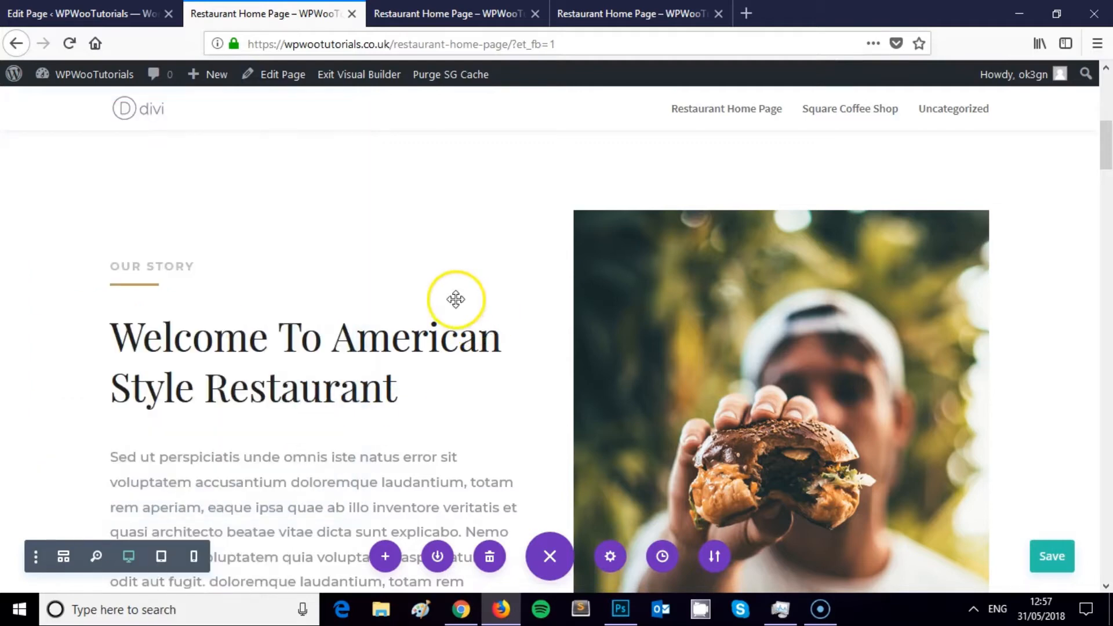
# Replace the Our Story body text with "We're an authentic American style restaurant based in Norwich, Norfolk.".
pyautogui.scroll(-8, 406, 296)
pyautogui.scroll(3, 332, 334)
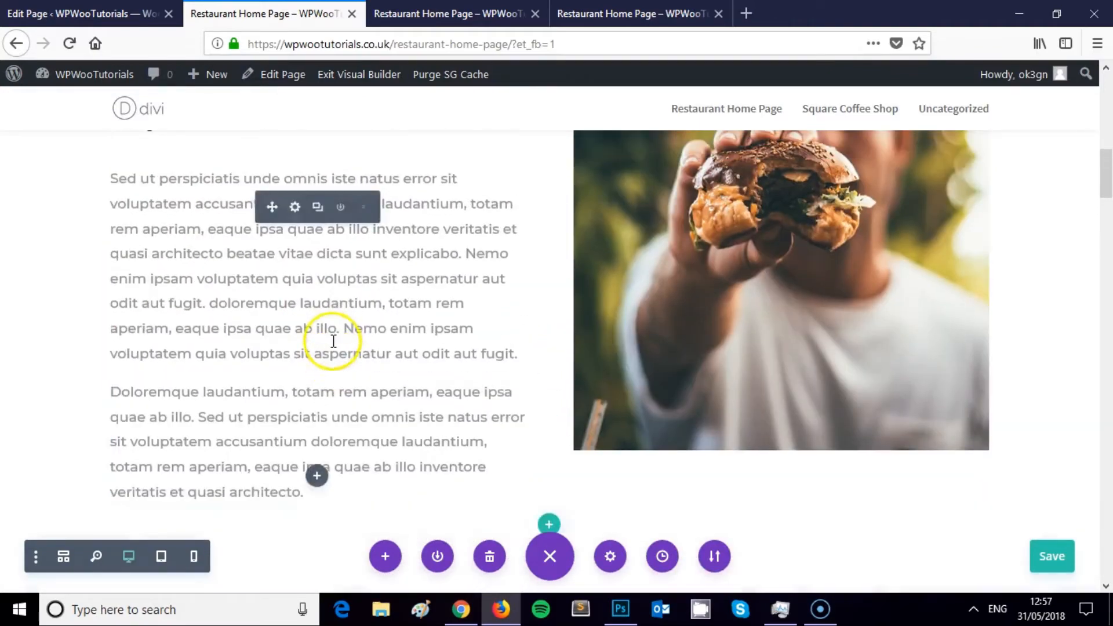
pyautogui.scroll(8, 325, 348)
pyautogui.scroll(-10, 290, 367)
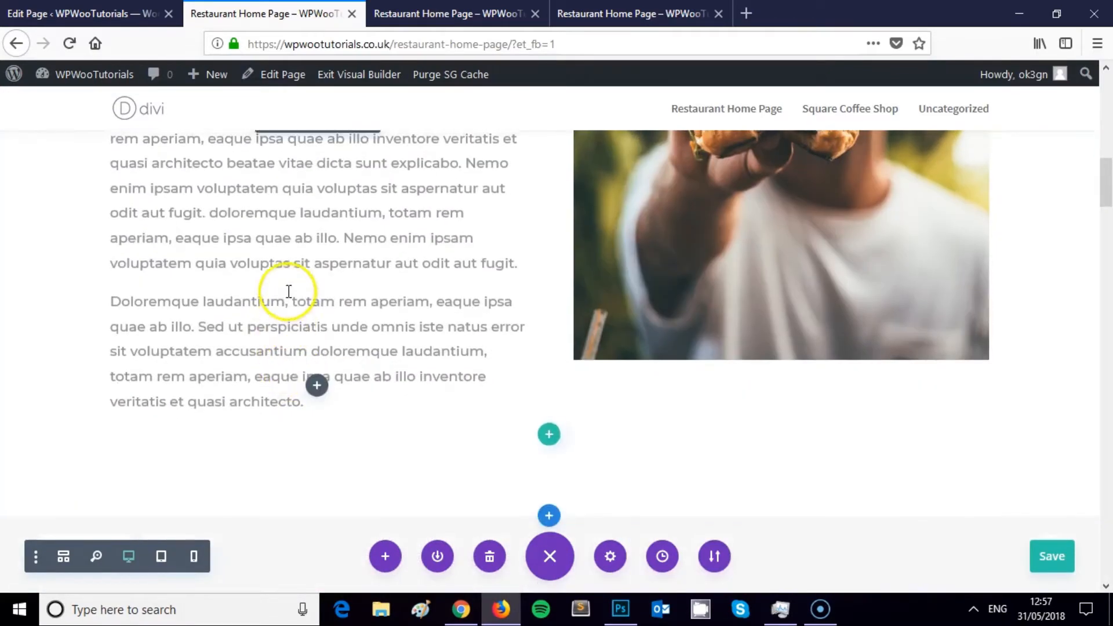
pyautogui.scroll(2, 288, 291)
pyautogui.click(293, 212)
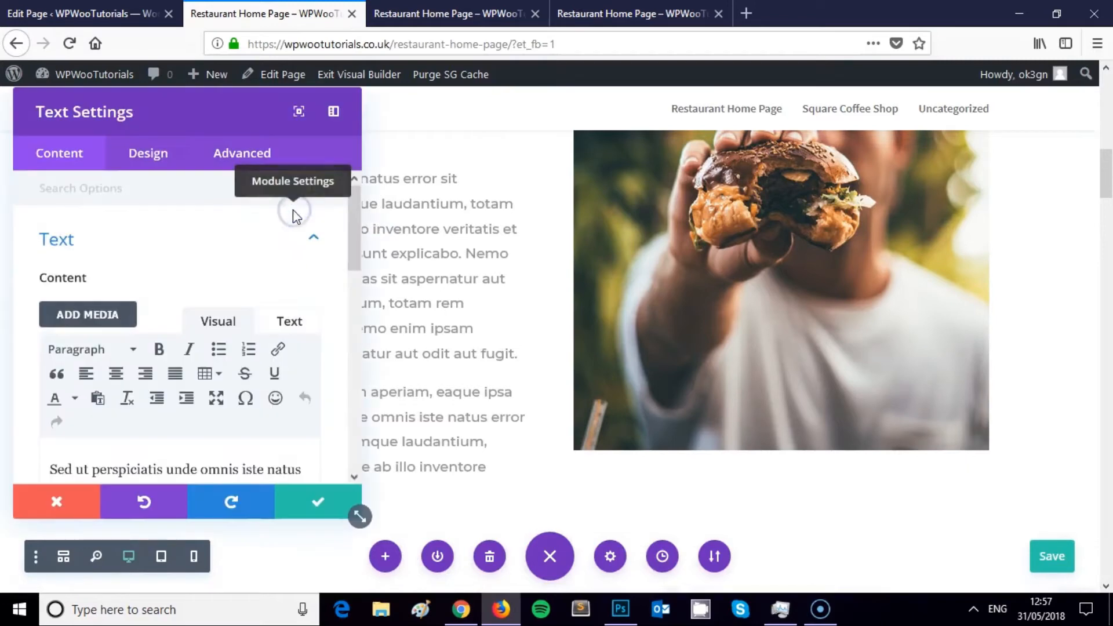
pyautogui.scroll(-8, 232, 325)
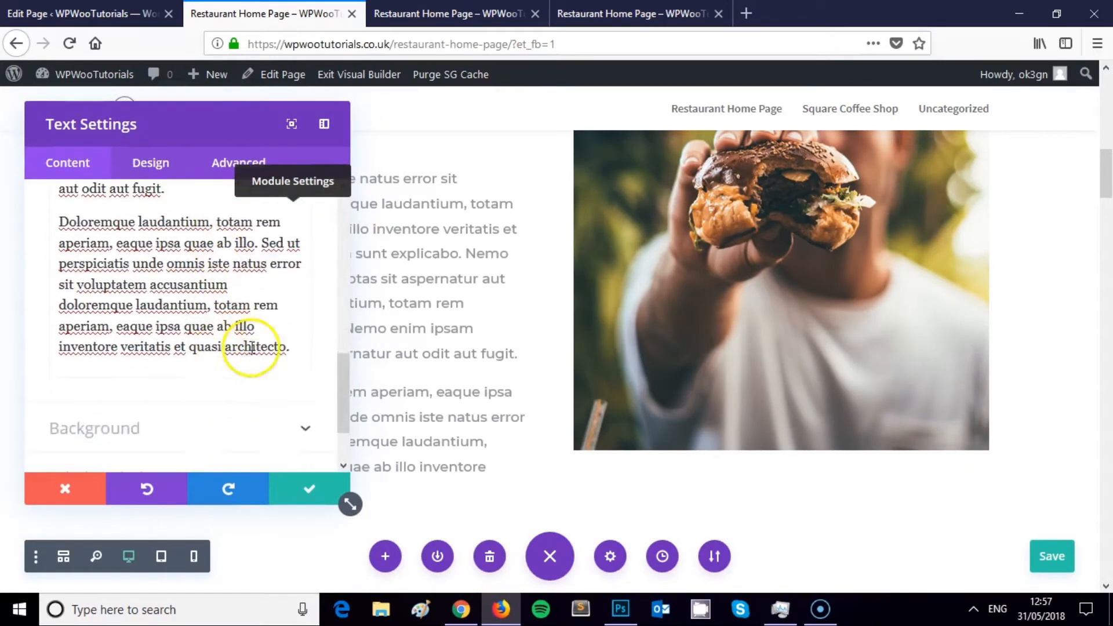
pyautogui.moveTo(315, 347); pyautogui.dragTo(306, 347)
pyautogui.hotkey('ctrl', 'a')
pyautogui.press('BackSpace')
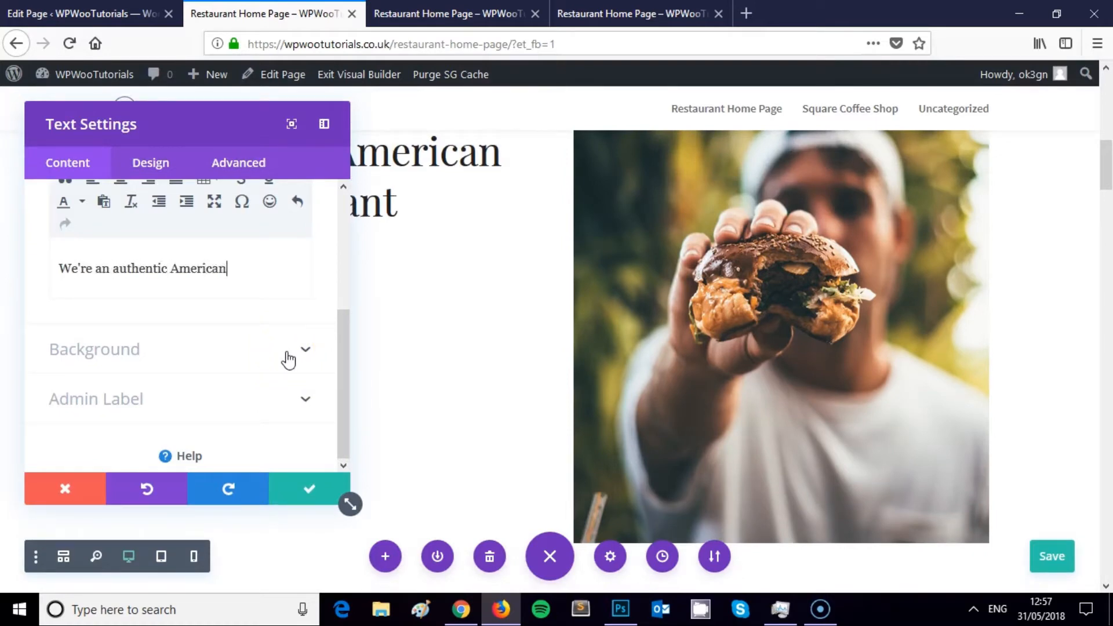
pyautogui.write("We're an authentic American style restaurant based in Norwich, Norfolk.")
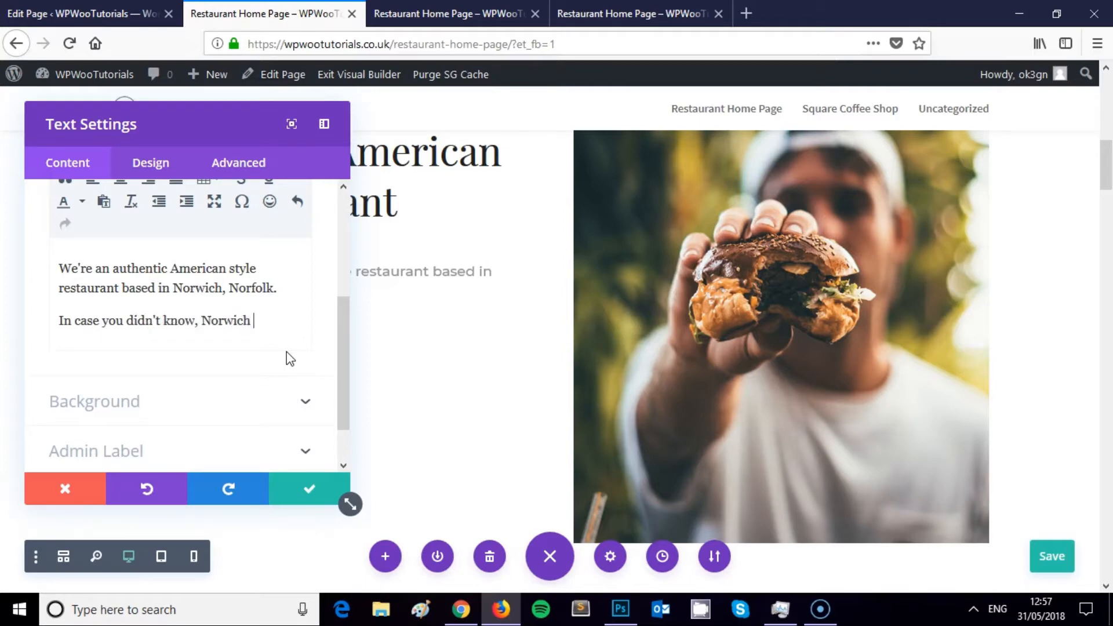
# Add paragraphs describing Norwich as a nice little city near the East of England coast, its city and country living, and plenty to eat; save the module.
pyautogui.write('l')
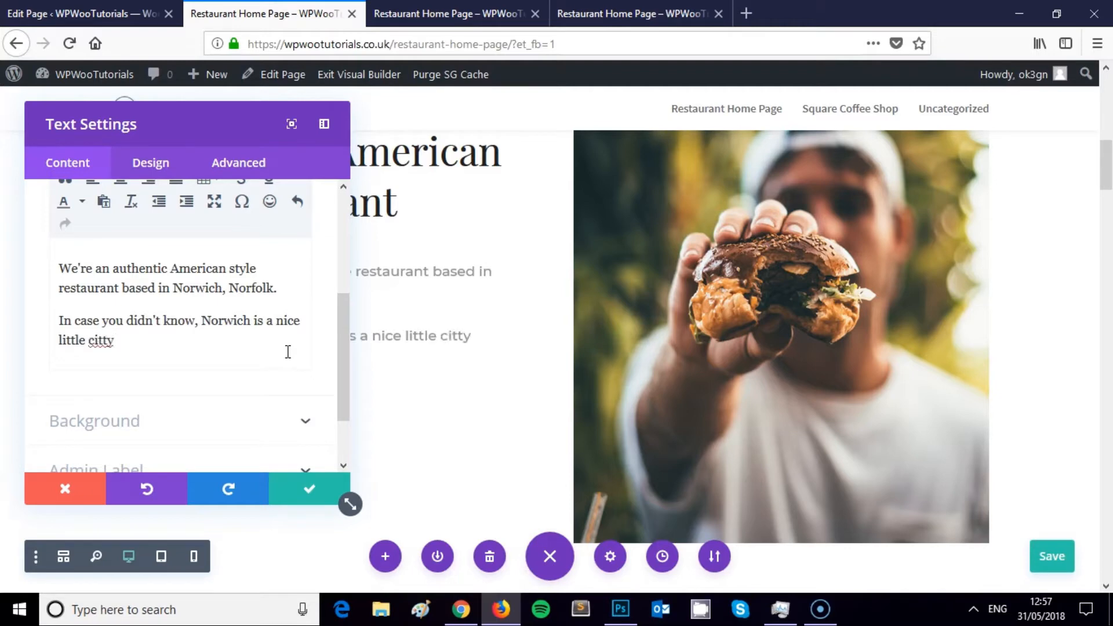
pyautogui.press('BackSpace')
pyautogui.press('BackSpace')
pyautogui.write('y in the East of En')
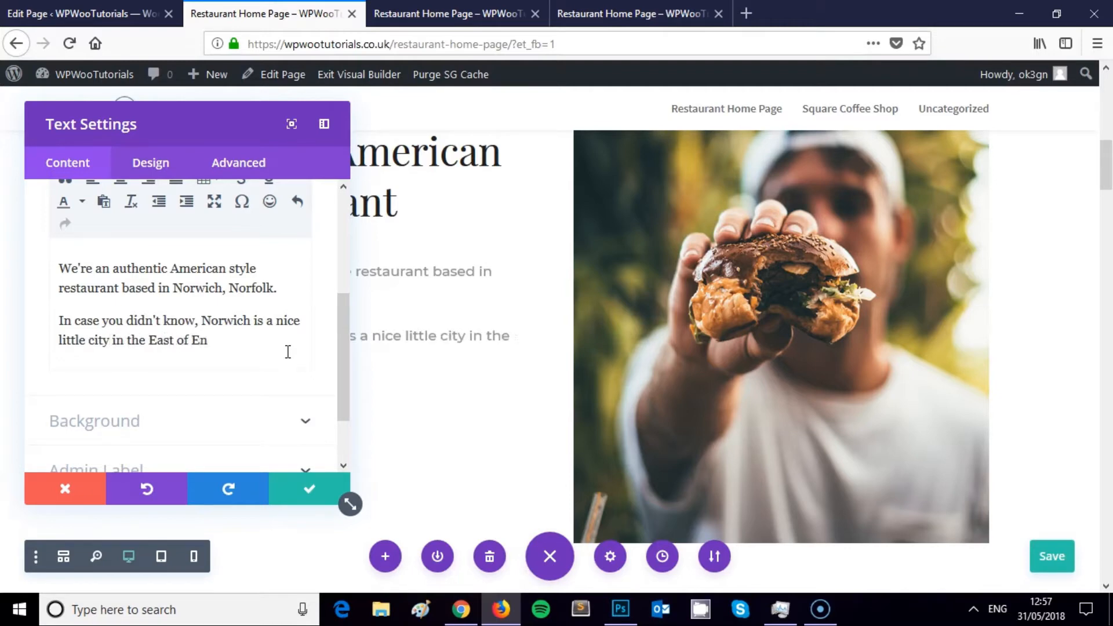
pyautogui.write('gland near the coast.')
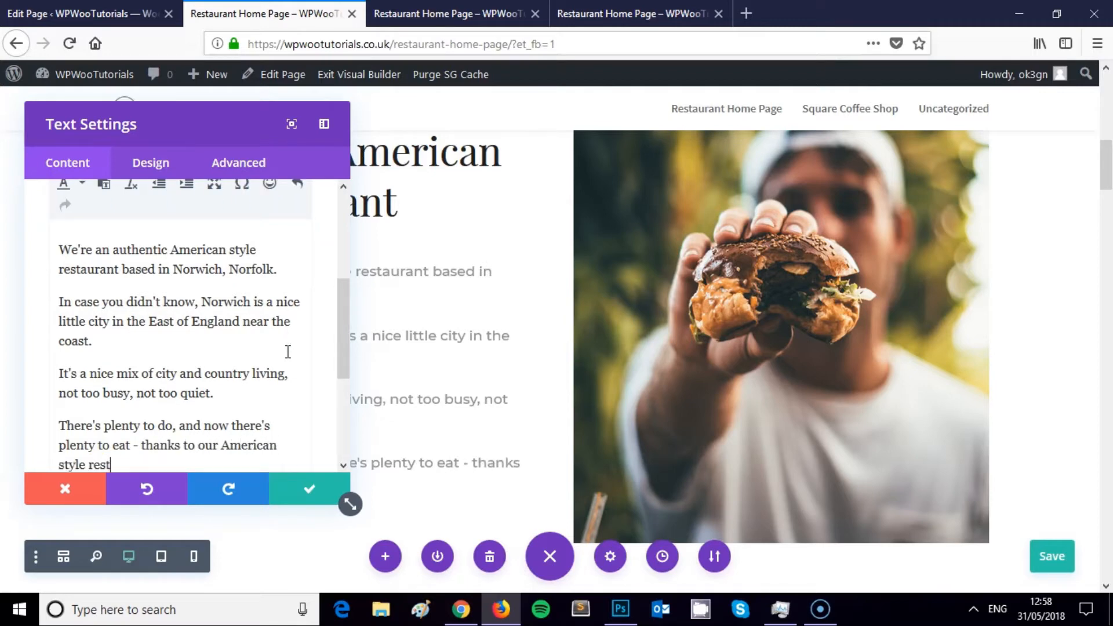
pyautogui.scroll(-3, 288, 352)
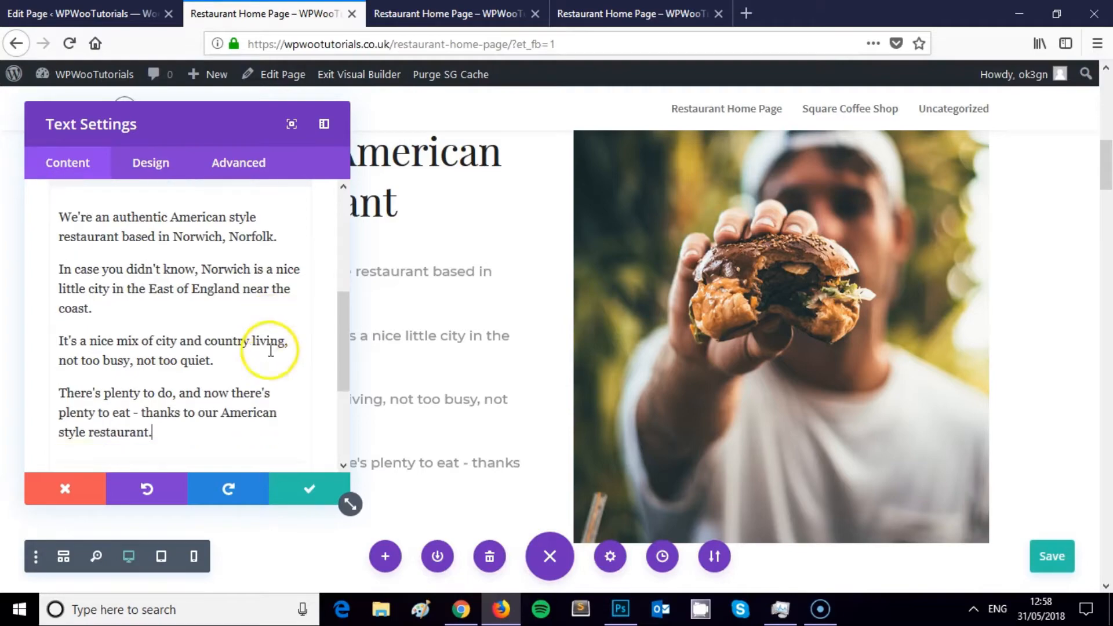
pyautogui.click(308, 492)
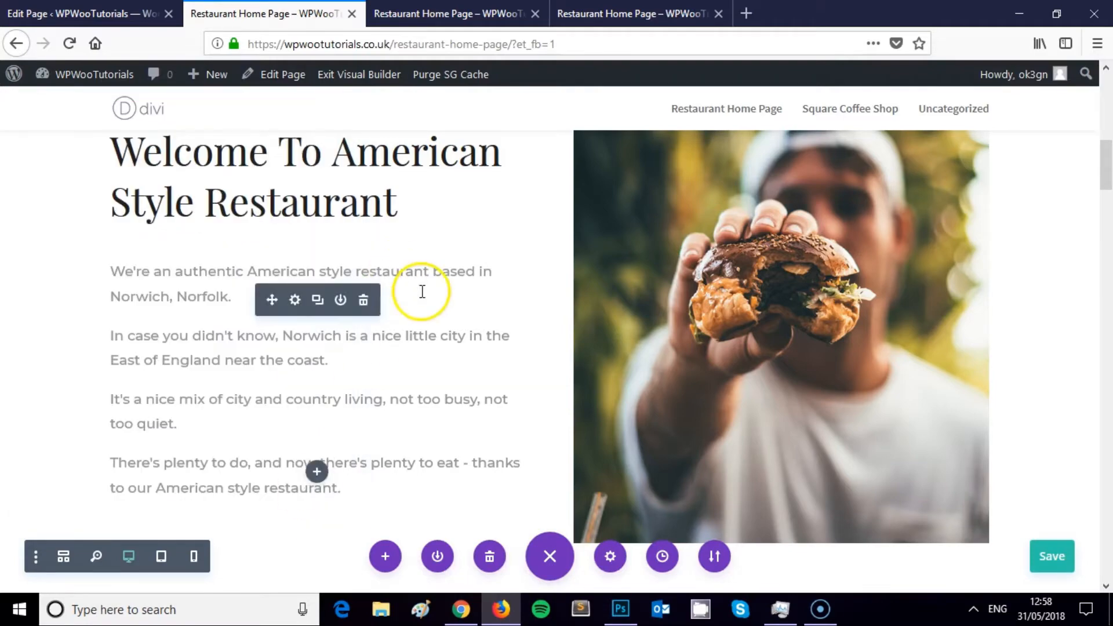
# Review the edited Our Story section with its heading, paragraphs and burger photo.
pyautogui.scroll(3, 422, 292)
pyautogui.scroll(-8, 579, 398)
pyautogui.scroll(15, 508, 337)
pyautogui.scroll(-5, 527, 338)
pyautogui.scroll(-2, 490, 345)
pyautogui.scroll(8, 651, 348)
pyautogui.scroll(-2, 566, 222)
# Examine the Only The Best section and the menu and testimonial sections below it for content to customise.
pyautogui.scroll(-12, 649, 256)
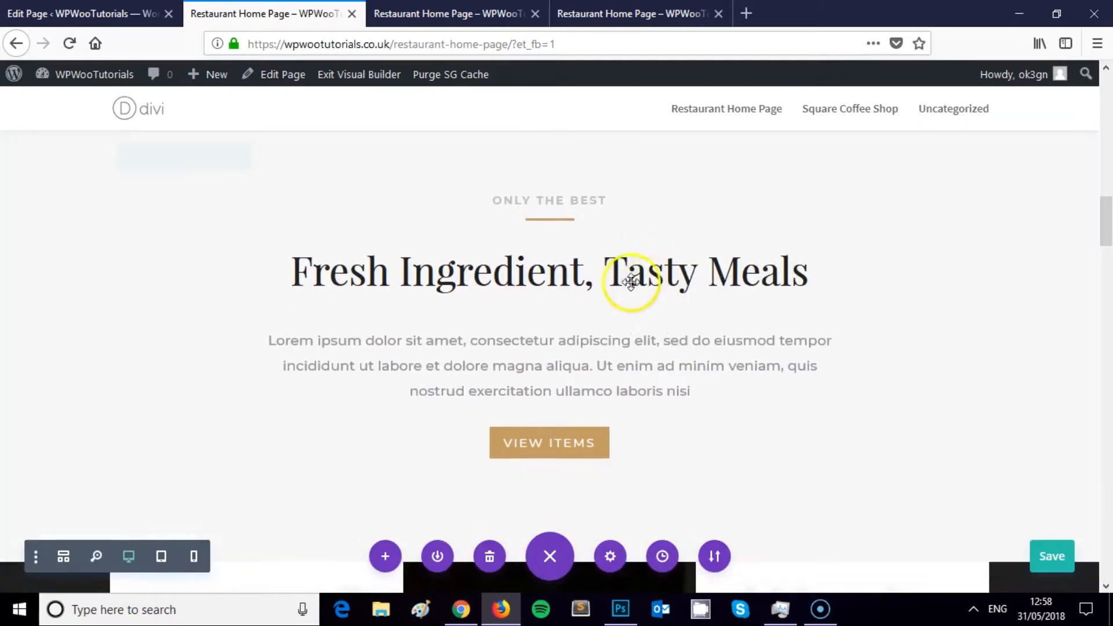
pyautogui.scroll(4, 601, 283)
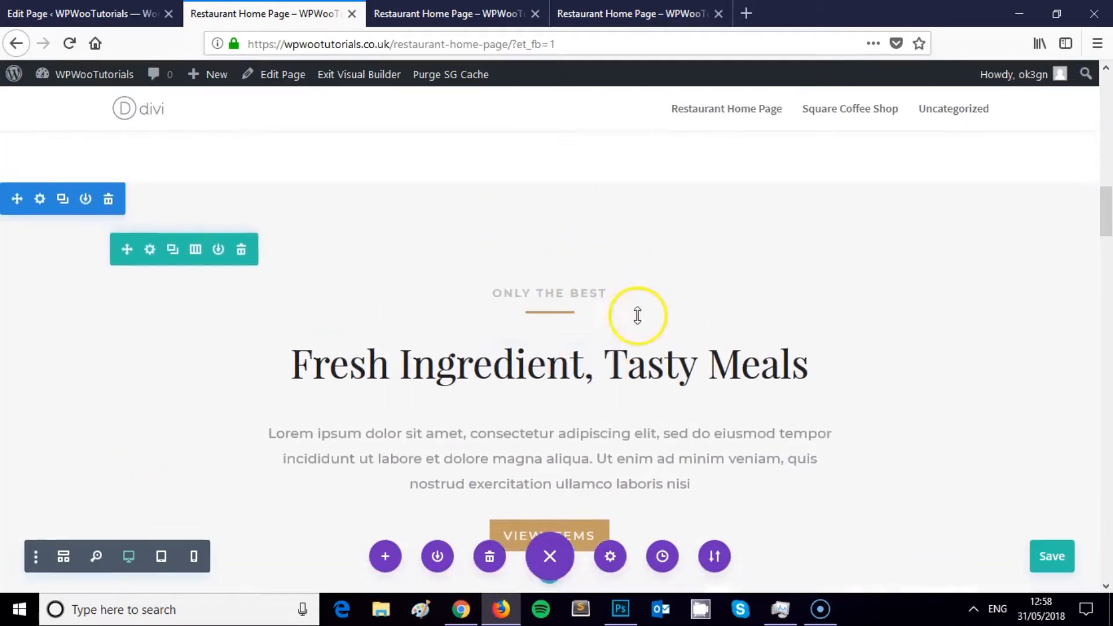
pyautogui.scroll(-2, 578, 321)
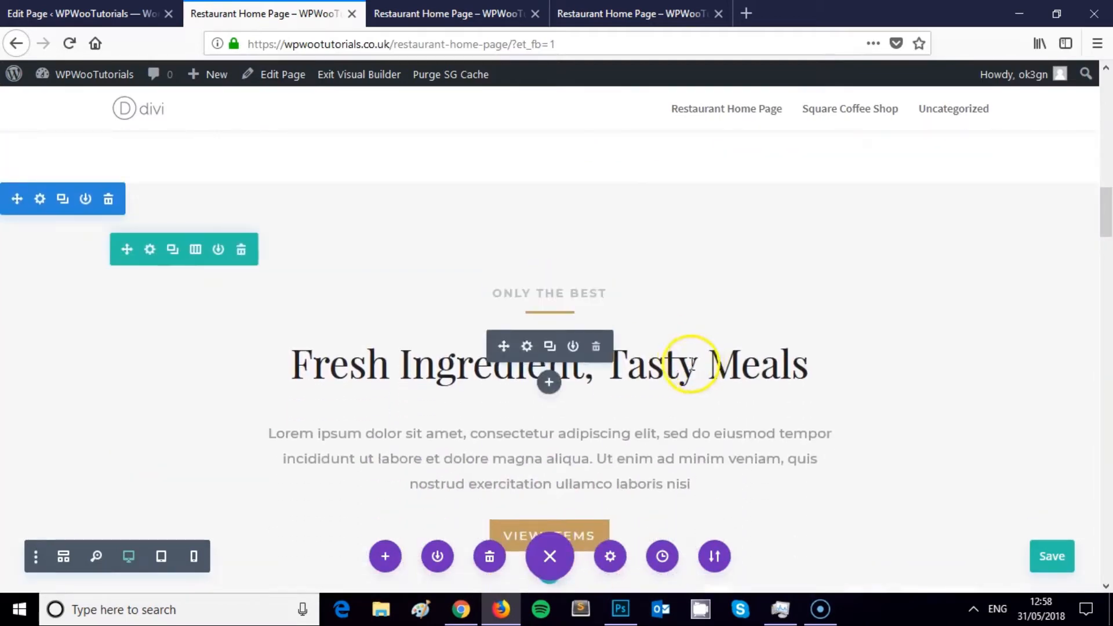
pyautogui.scroll(-6, 677, 367)
pyautogui.scroll(6, 677, 367)
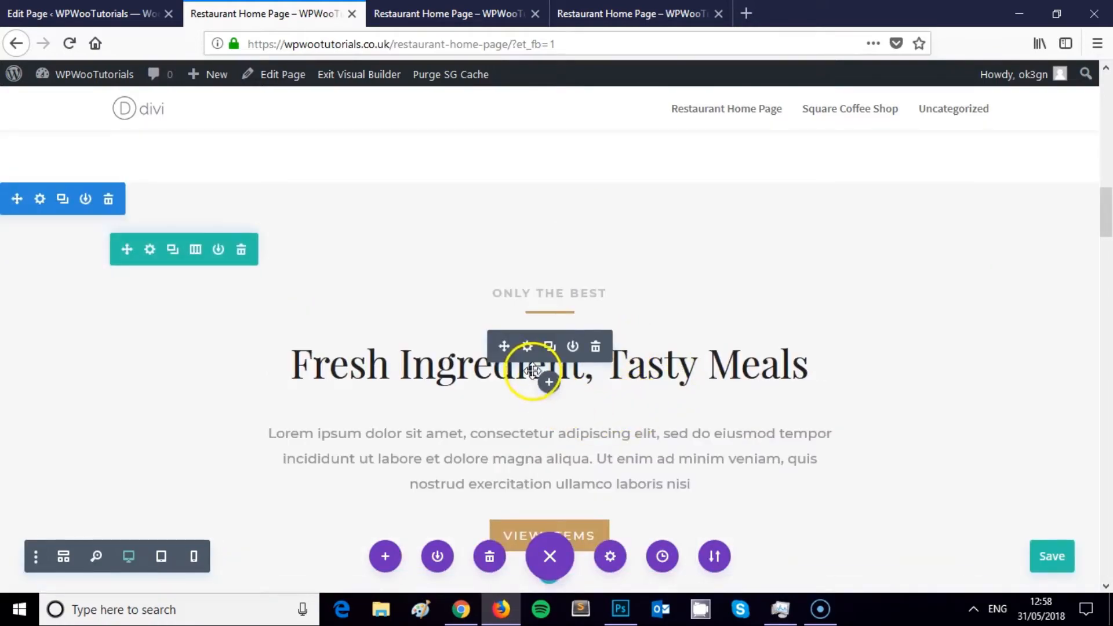
pyautogui.scroll(-7, 490, 380)
pyautogui.scroll(7, 609, 390)
pyautogui.scroll(-4, 605, 382)
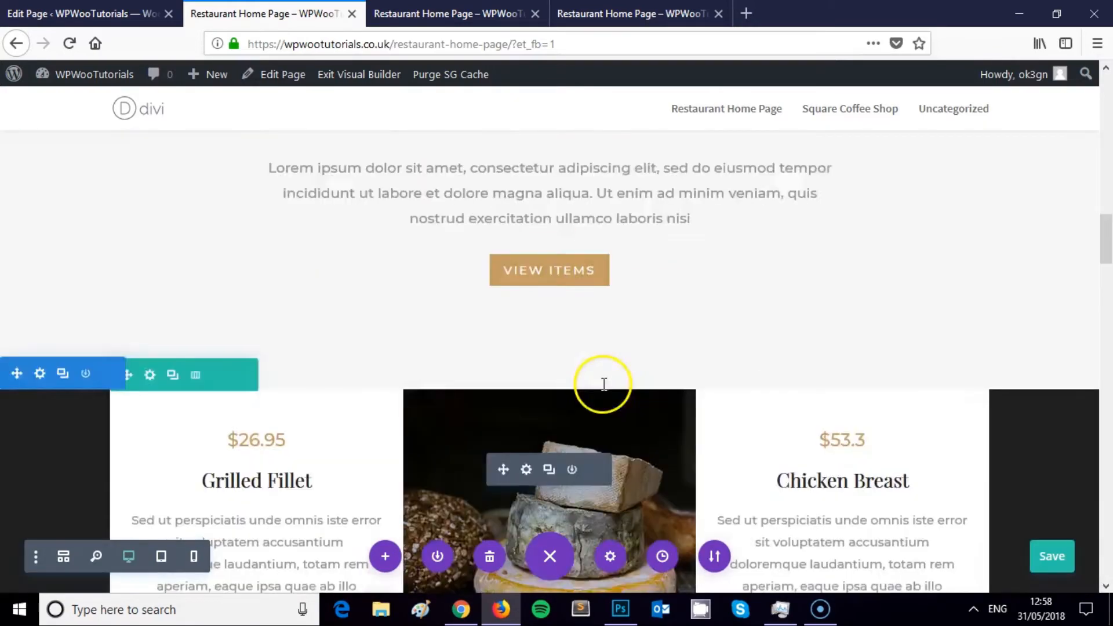
pyautogui.scroll(-20, 604, 384)
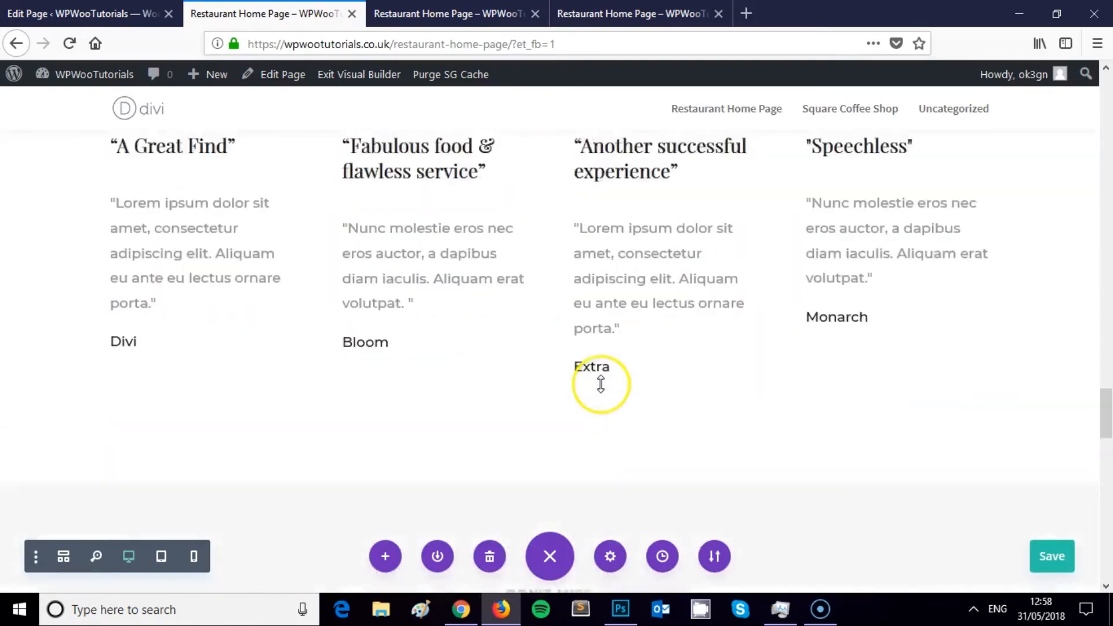
pyautogui.scroll(20, 601, 384)
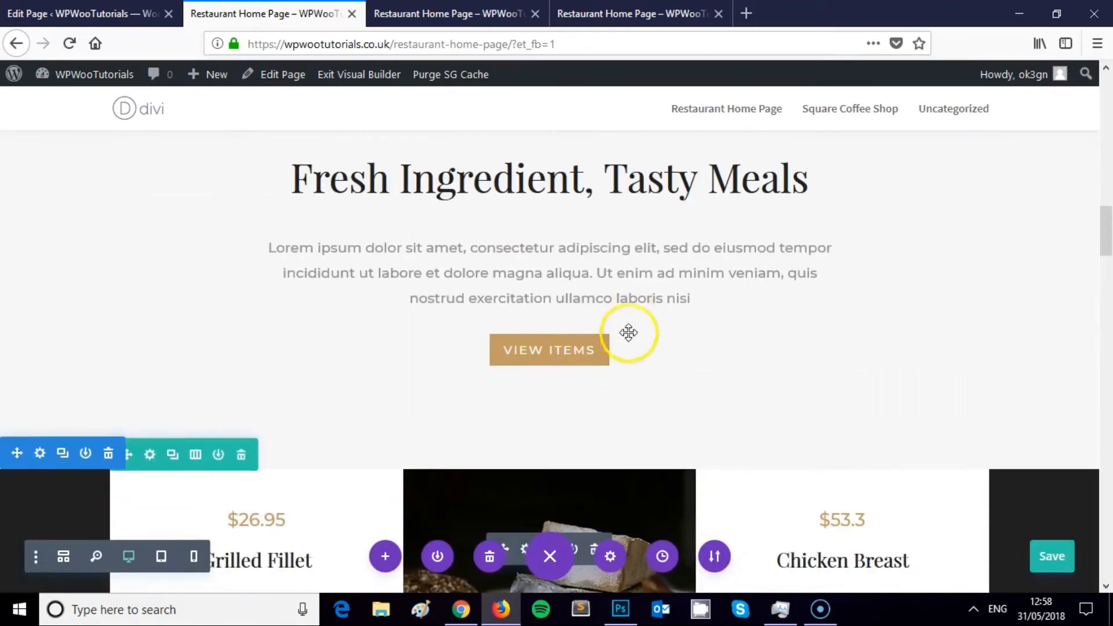
pyautogui.scroll(3, 626, 330)
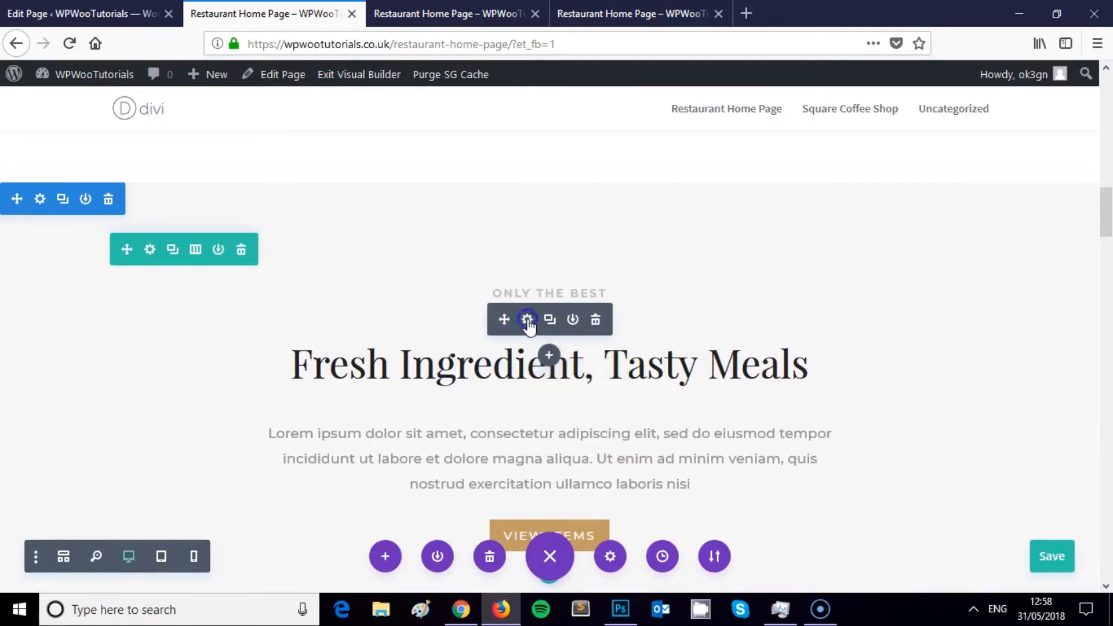
pyautogui.click(527, 319)
pyautogui.scroll(-5, 190, 269)
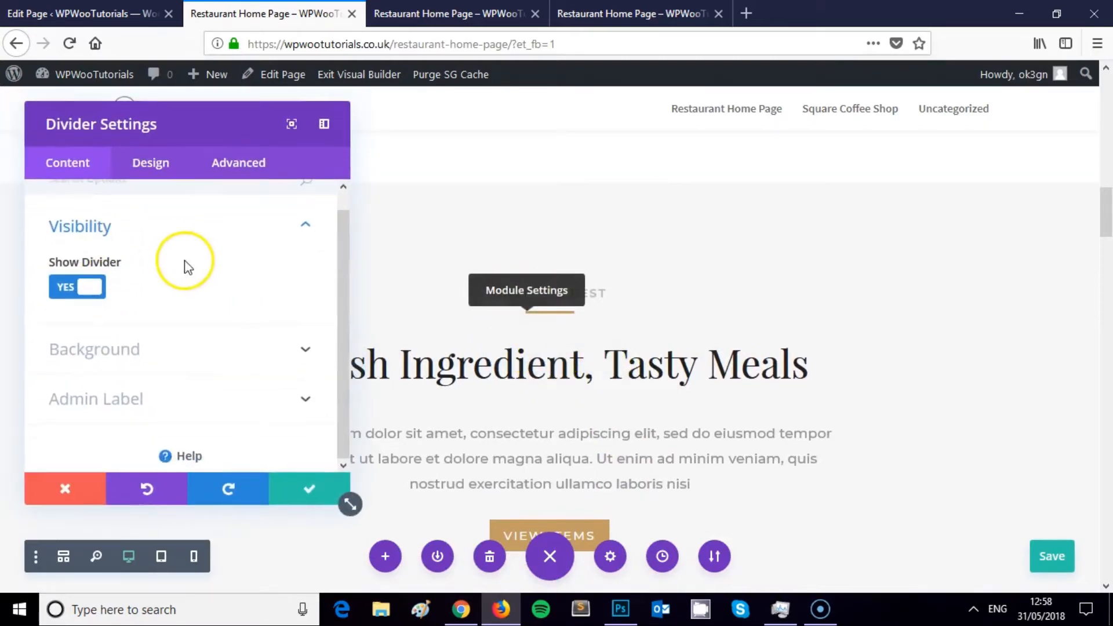
pyautogui.click(150, 163)
pyautogui.scroll(-2, 163, 270)
pyautogui.scroll(-2, 162, 271)
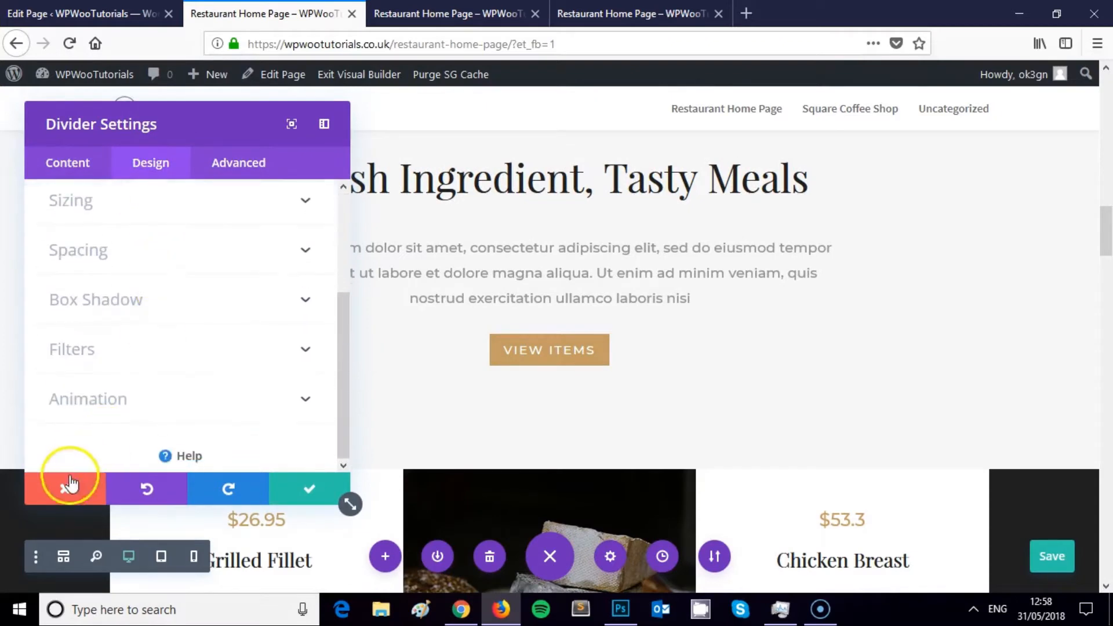
pyautogui.click(571, 329)
# Replace the Only The Best section's main heading with "Your Tastebuds Will Love Us, Your Waistline Won't.".
pyautogui.scroll(3, 571, 328)
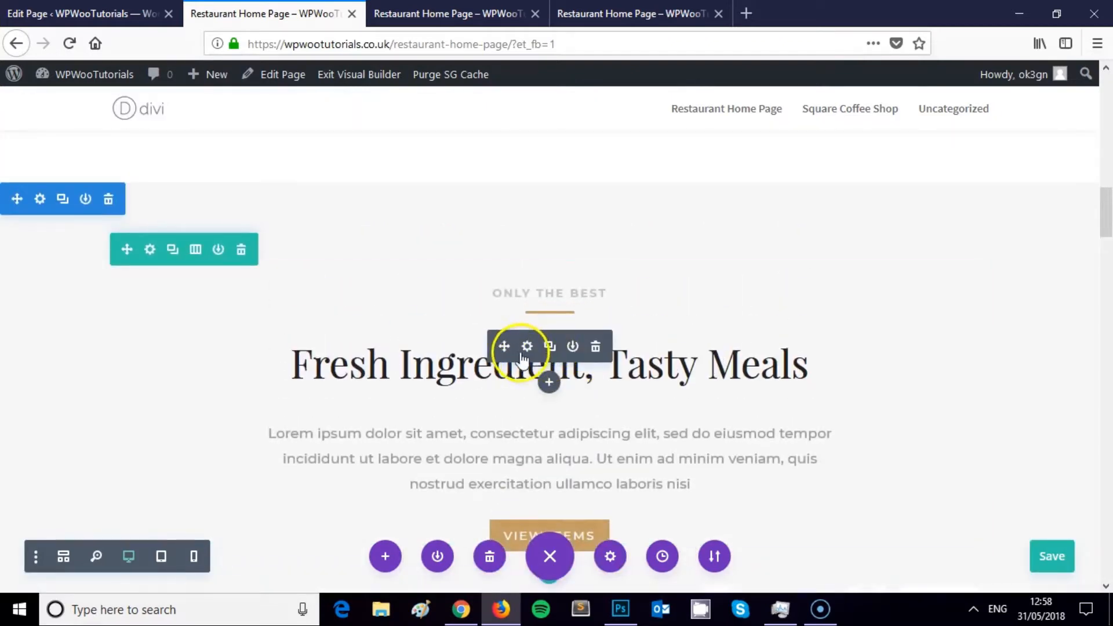
pyautogui.click(293, 365)
pyautogui.moveTo(294, 365); pyautogui.dragTo(567, 366)
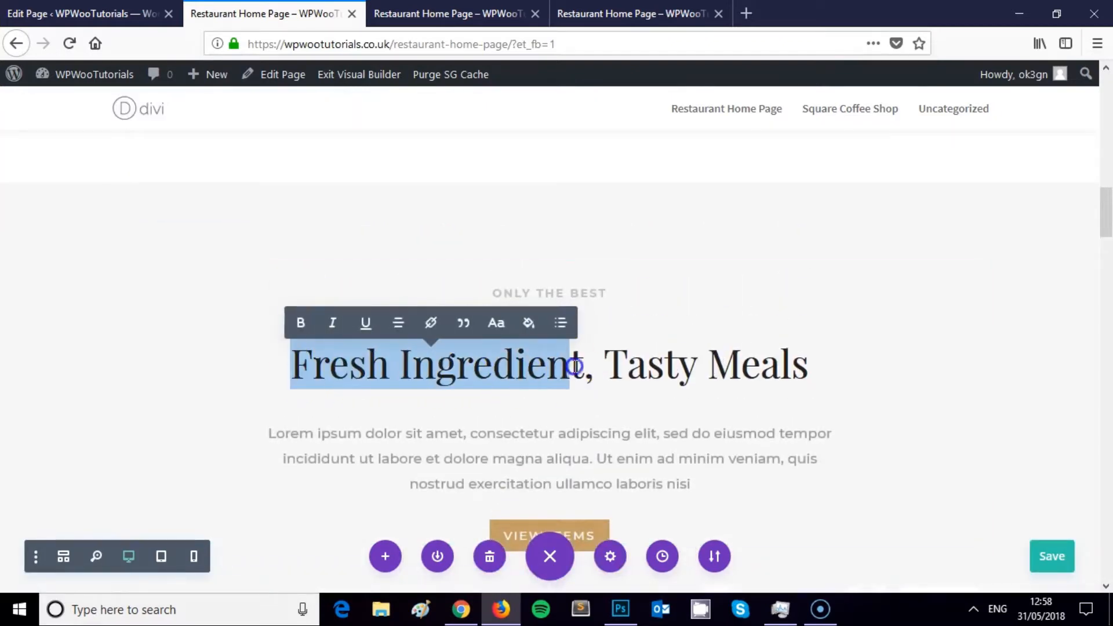
pyautogui.moveTo(713, 360); pyautogui.dragTo(810, 350)
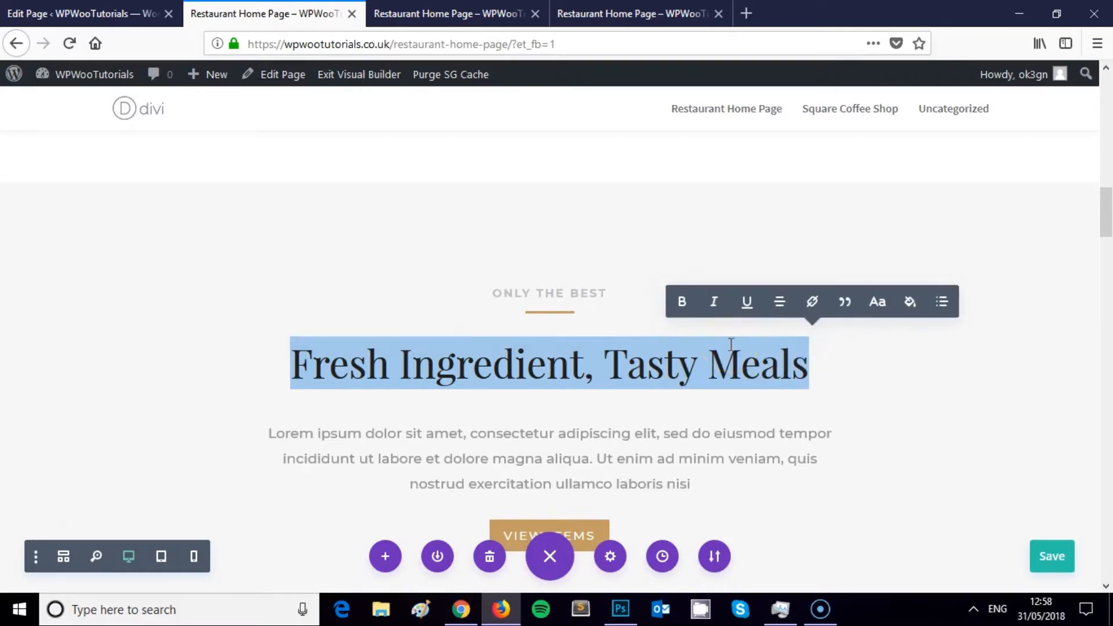
pyautogui.scroll(8, 725, 345)
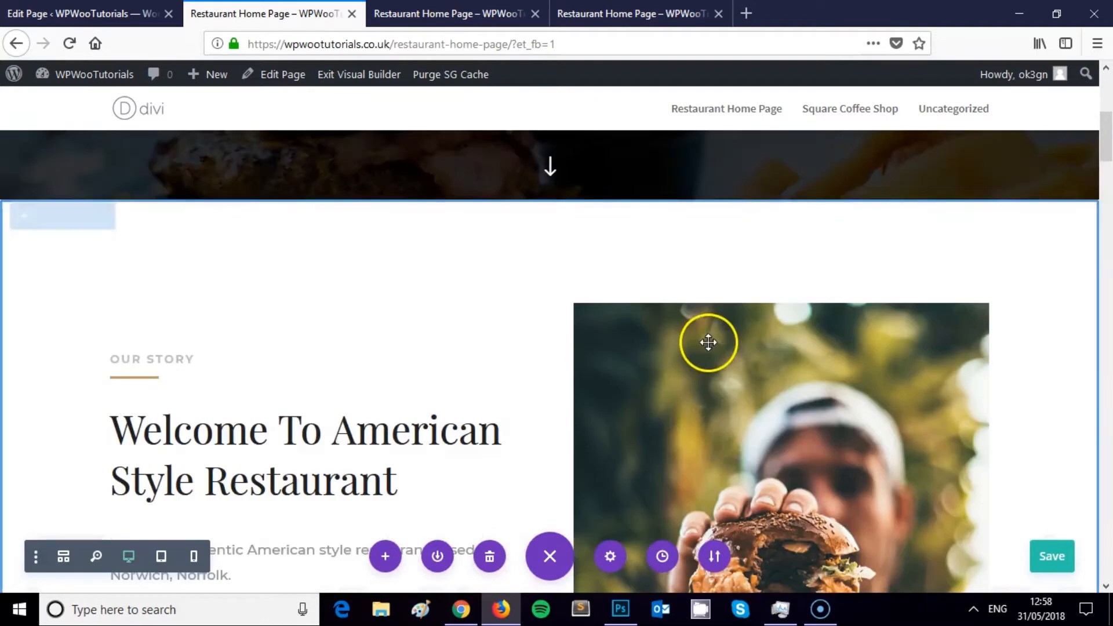
pyautogui.scroll(-9, 707, 344)
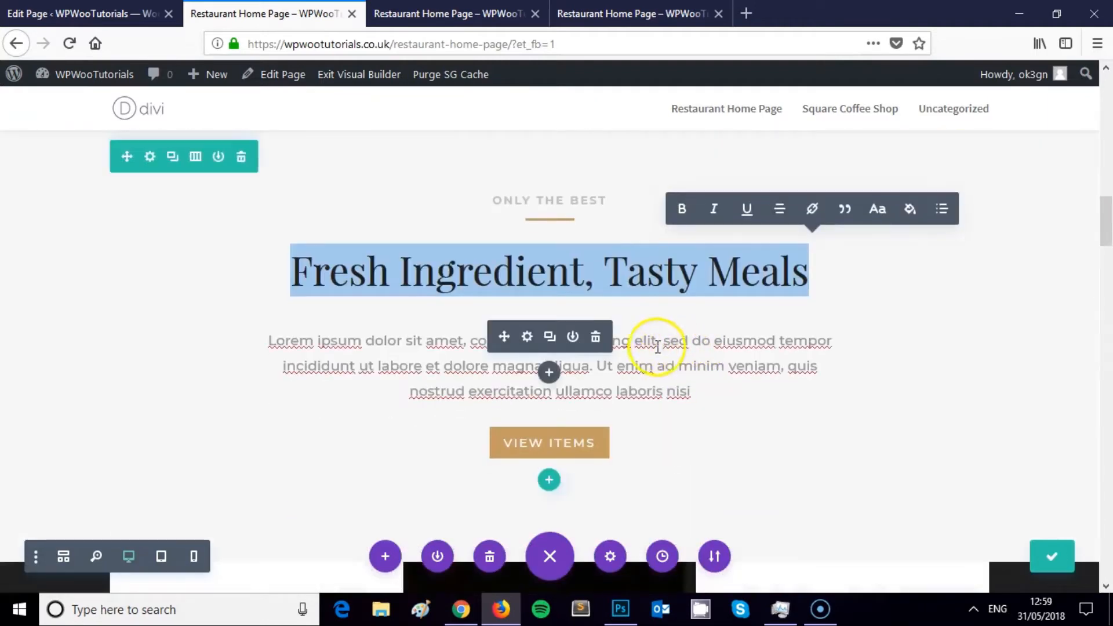
pyautogui.scroll(2, 649, 339)
pyautogui.write('You')
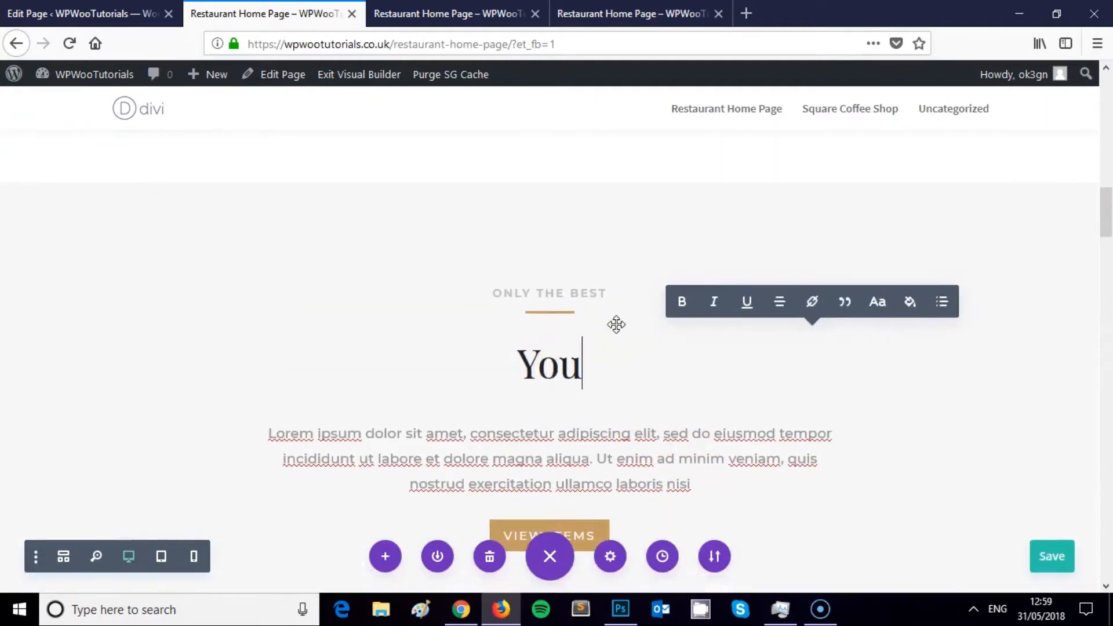
pyautogui.write('r Tastebuds Will ')
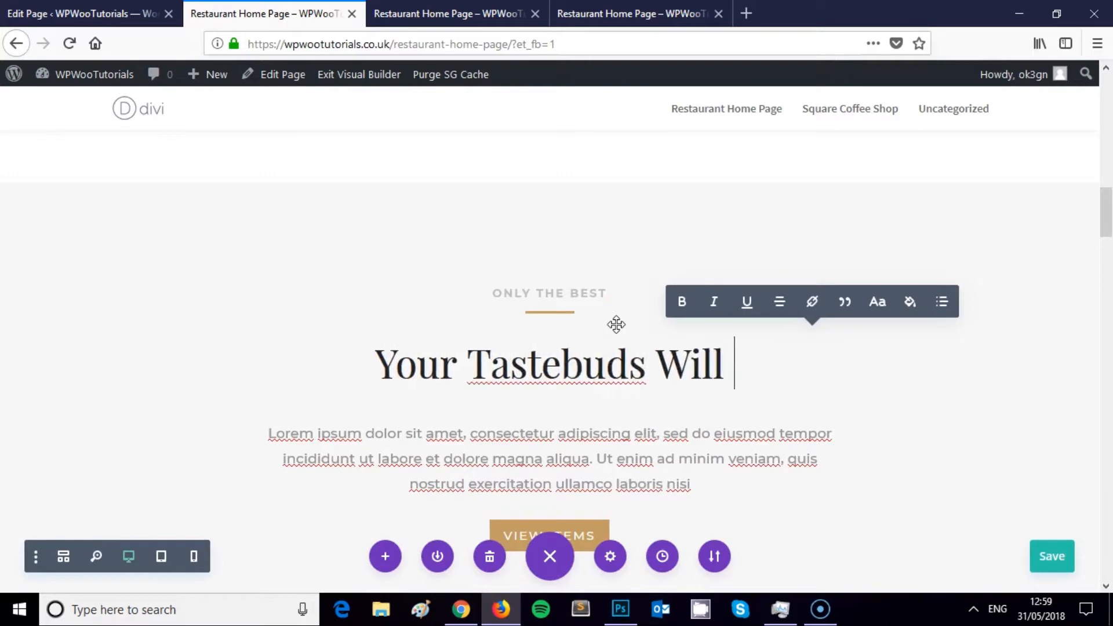
pyautogui.write('Love Us, Your Wasitli')
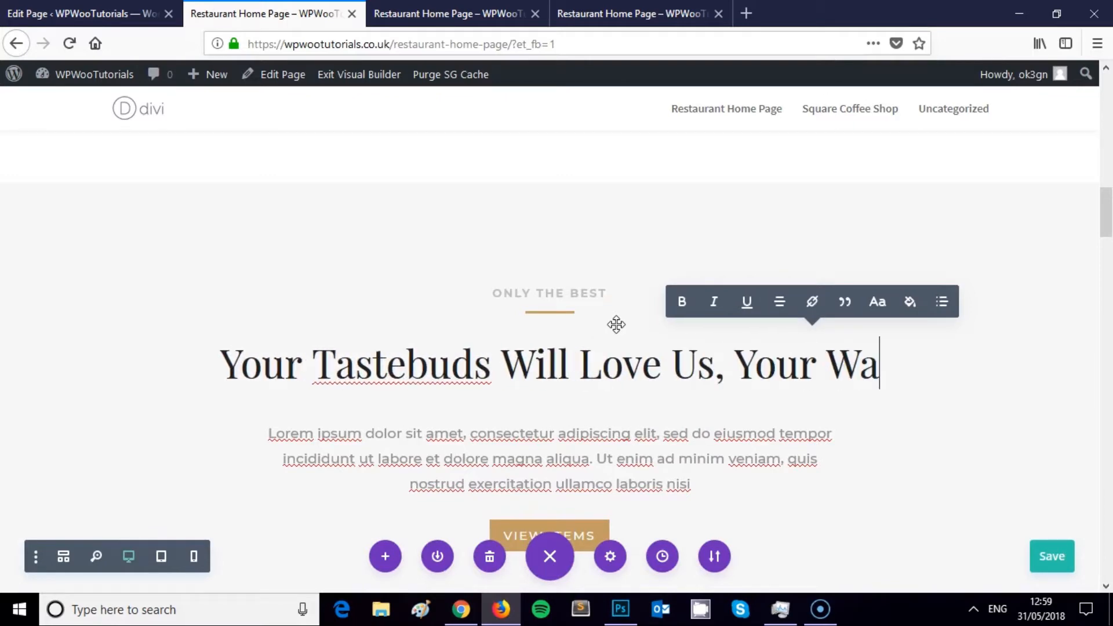
pyautogui.press('BackSpace')
pyautogui.press('BackSpace')
pyautogui.press('BackSpace')
pyautogui.press('BackSpace')
pyautogui.press('BackSpace')
pyautogui.write('is')
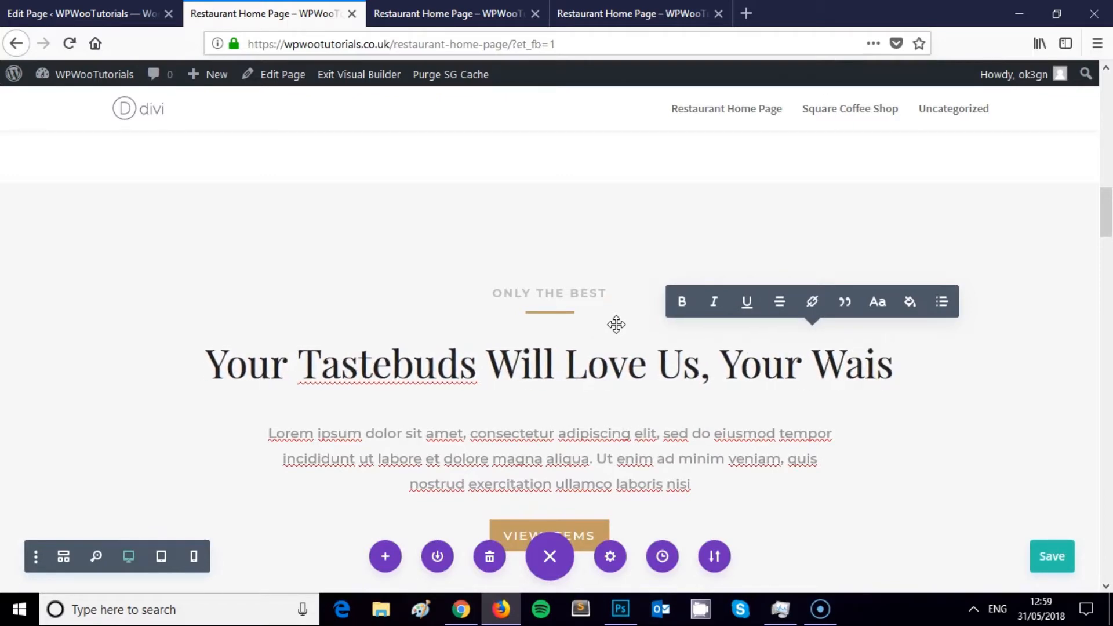
pyautogui.write("tline Won't.")
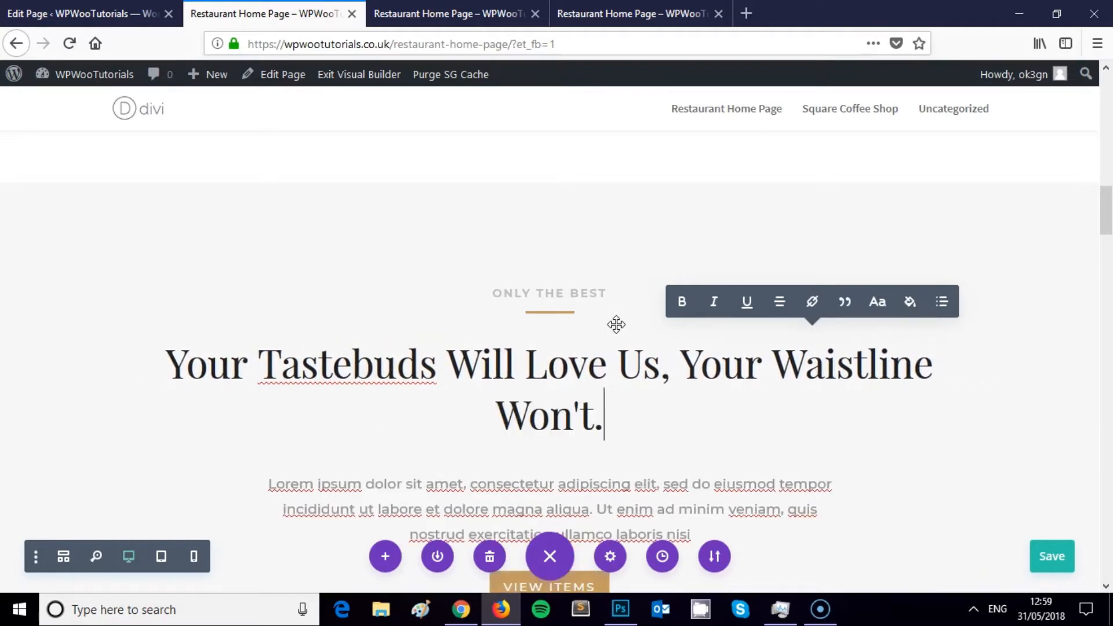
# Change "Tastebuds" in the heading to the spelling suggestion "Taste-buds".
pyautogui.rightClick(354, 363)
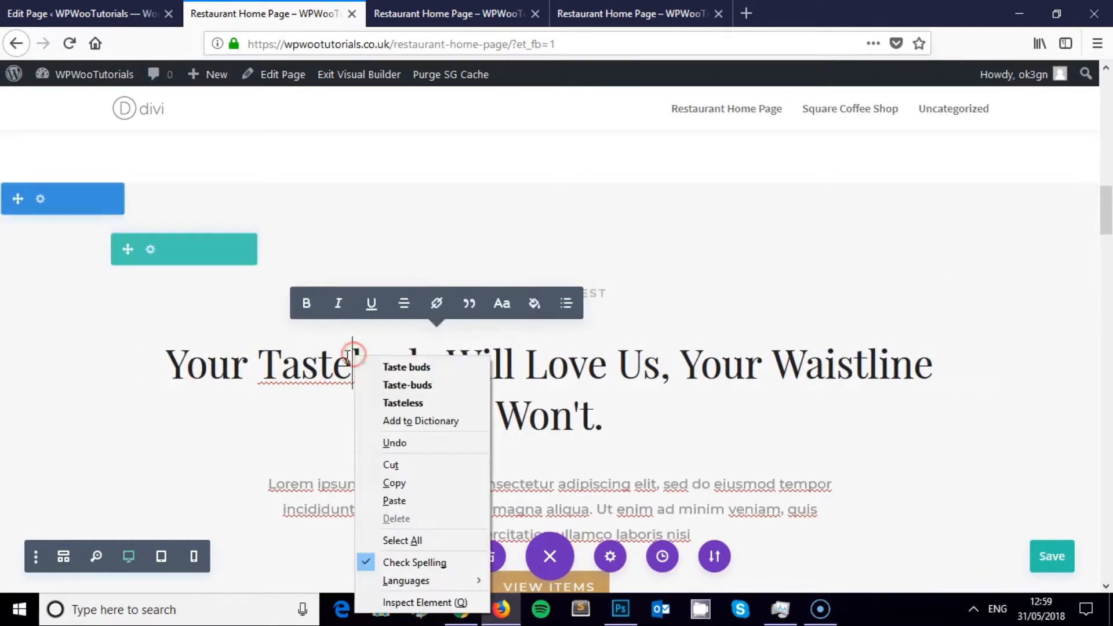
pyautogui.click(415, 386)
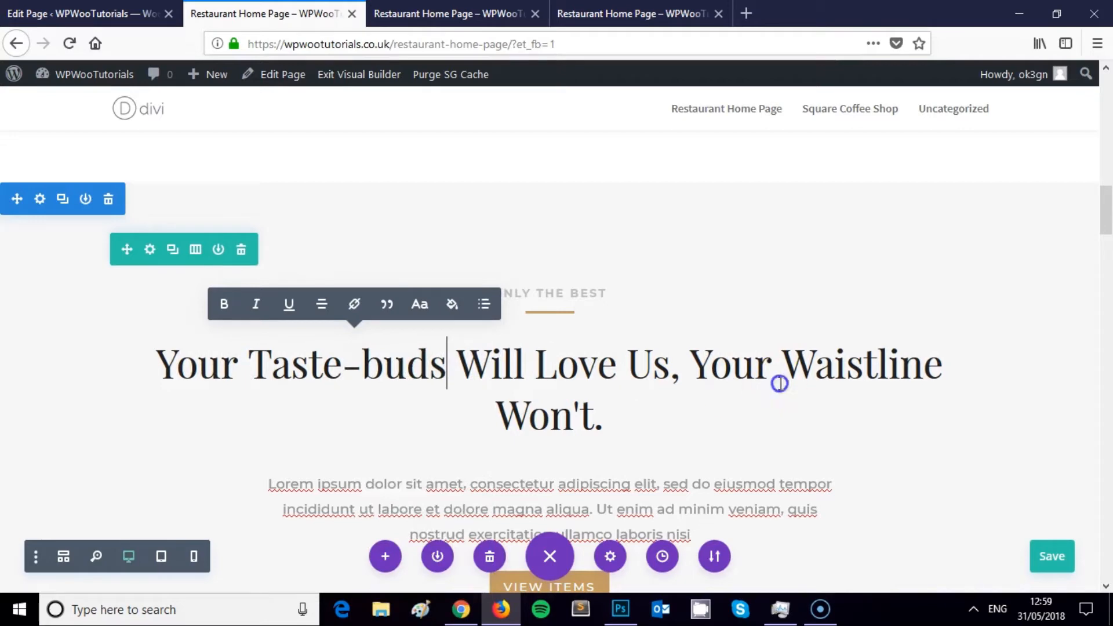
pyautogui.click(778, 380)
# Replace the paragraph under the heading with "Juicy, flavour packed American style food. Bursting with flavour in every bite, we use only the freshest ingredients, locally sourced.".
pyautogui.scroll(-2, 649, 409)
pyautogui.scroll(-2, 650, 409)
pyautogui.moveTo(694, 351); pyautogui.dragTo(316, 303)
pyautogui.press('BackSpace')
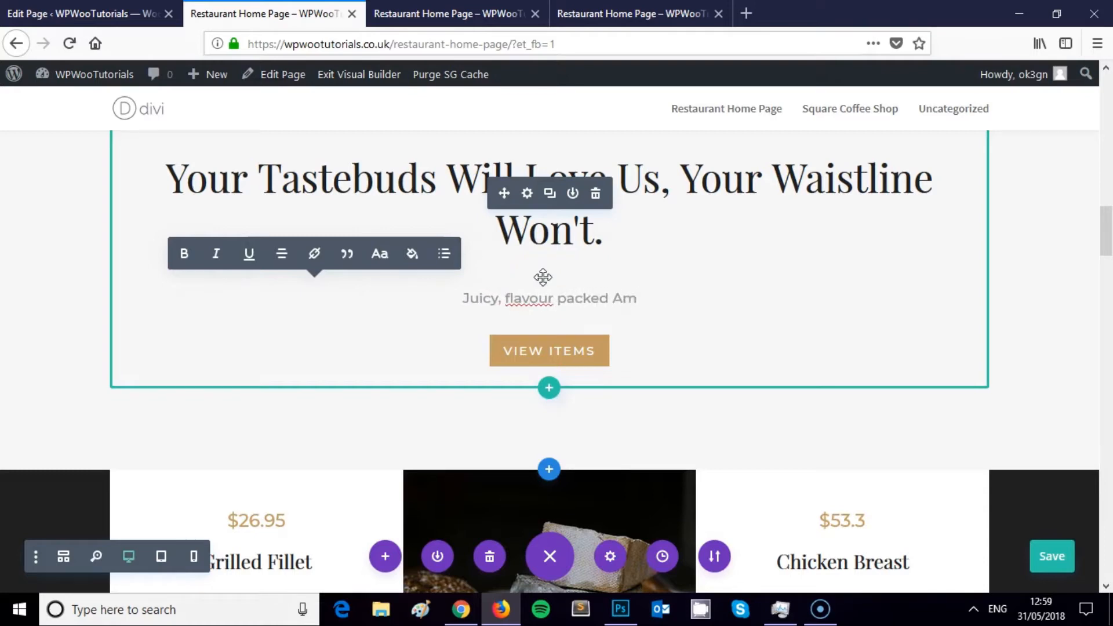
pyautogui.write('Bursting with flavour in every bite, we use o')
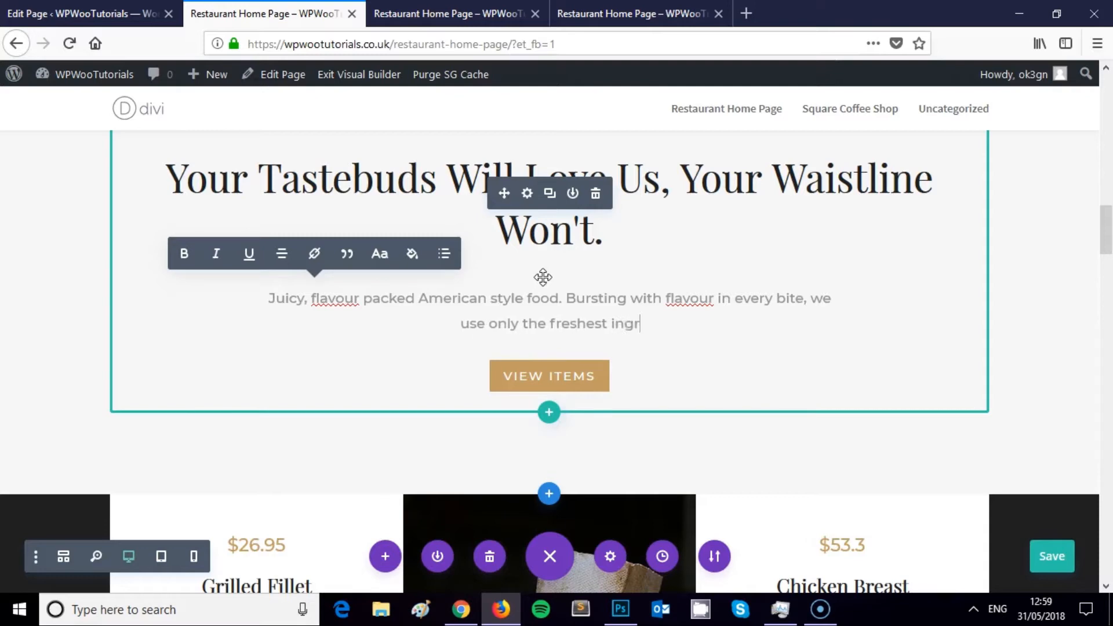
pyautogui.write('nly the freshest ingredients, locally sourced.')
# Change both occurrences of "flavour" in the paragraph to the suggested spelling "flavor".
pyautogui.click(696, 306)
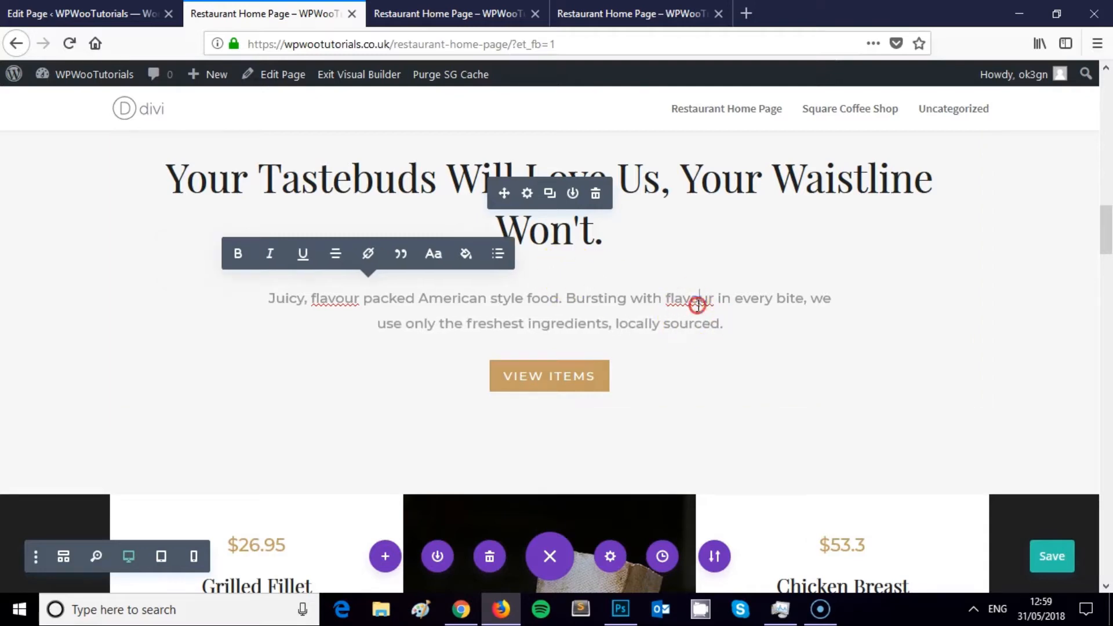
pyautogui.rightClick(698, 306)
pyautogui.click(734, 316)
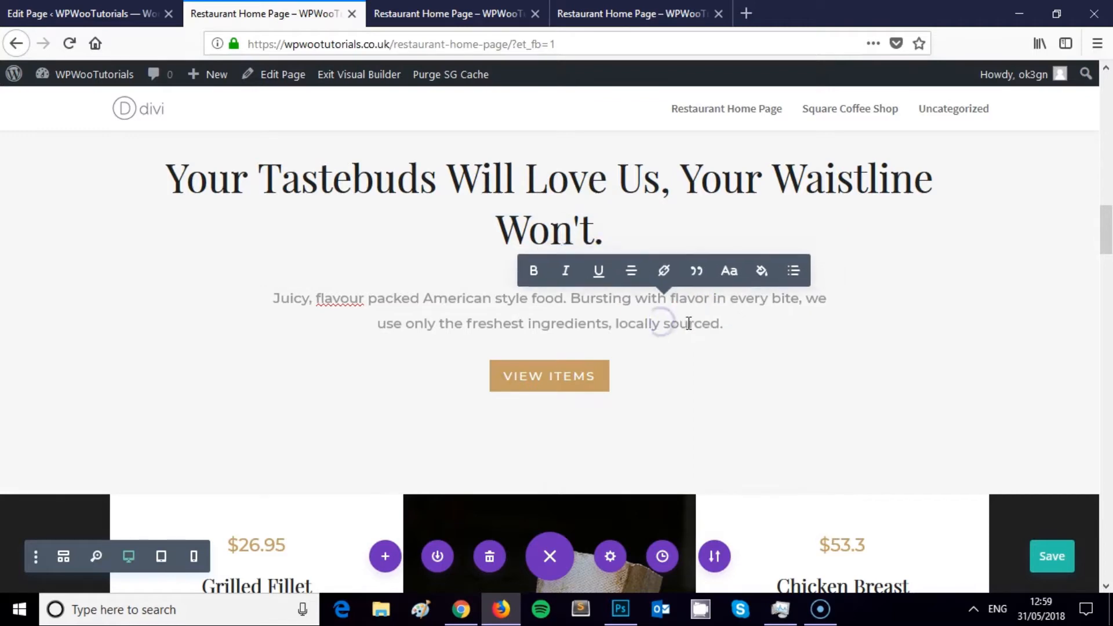
pyautogui.rightClick(346, 305)
pyautogui.click(382, 315)
pyautogui.click(691, 324)
pyautogui.scroll(3, 661, 325)
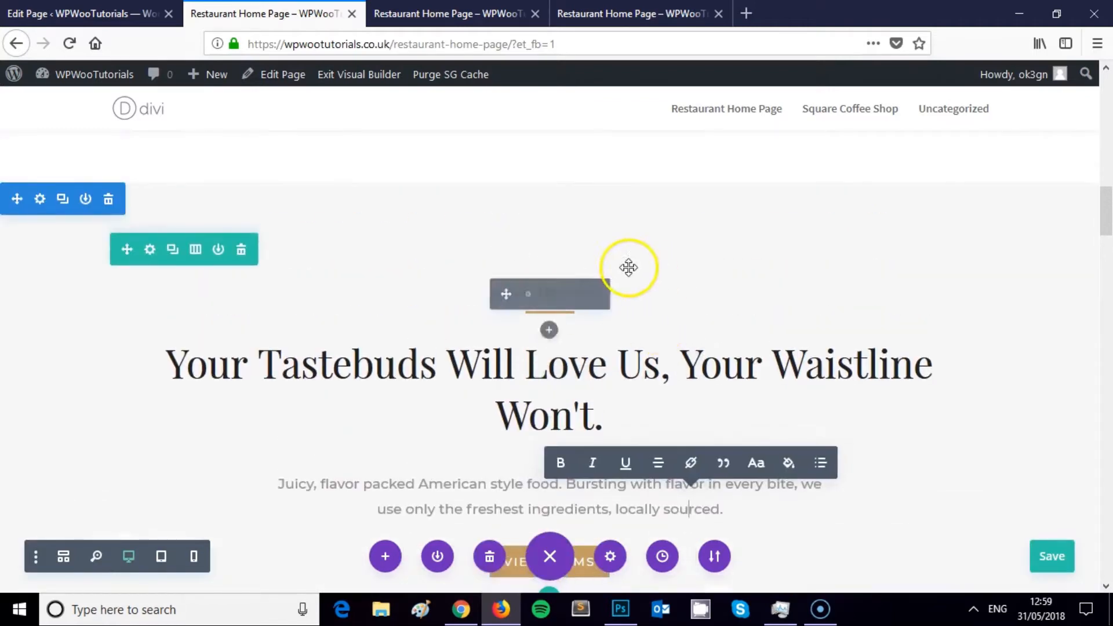
# Open the View Items button's design settings and bring up its custom background color option.
pyautogui.scroll(-3, 649, 273)
pyautogui.moveTo(578, 391)
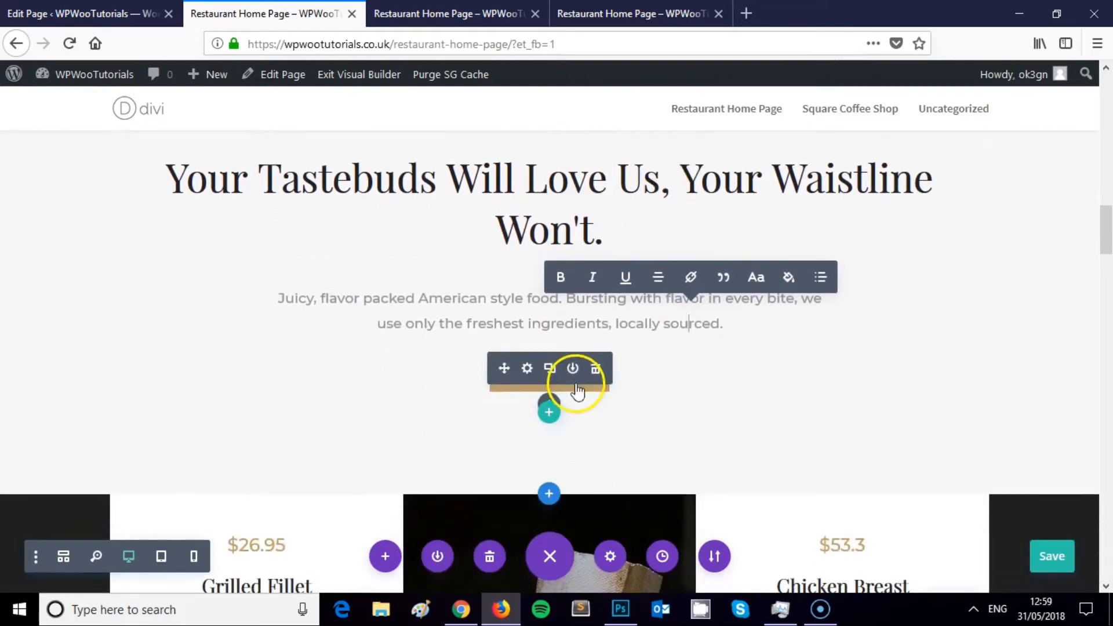
pyautogui.click(527, 368)
pyautogui.click(150, 173)
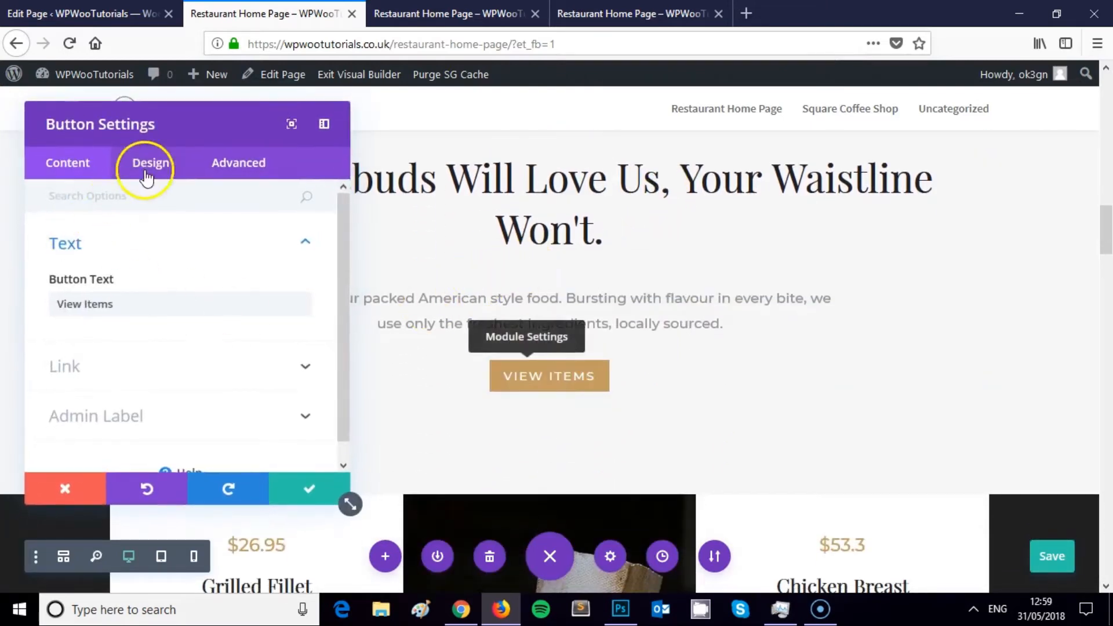
pyautogui.scroll(-2, 168, 267)
pyautogui.click(89, 248)
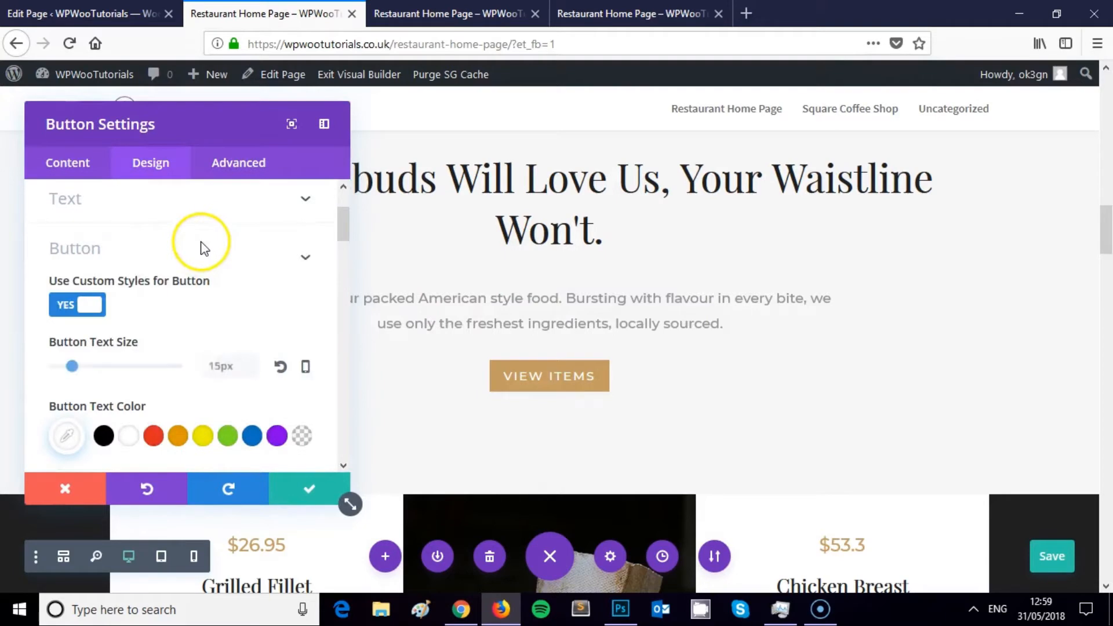
pyautogui.scroll(-5, 187, 249)
# Copy the red hex code C40601 from the Paletton palette in Chrome and return to the restaurant page in Firefox.
pyautogui.click(459, 616)
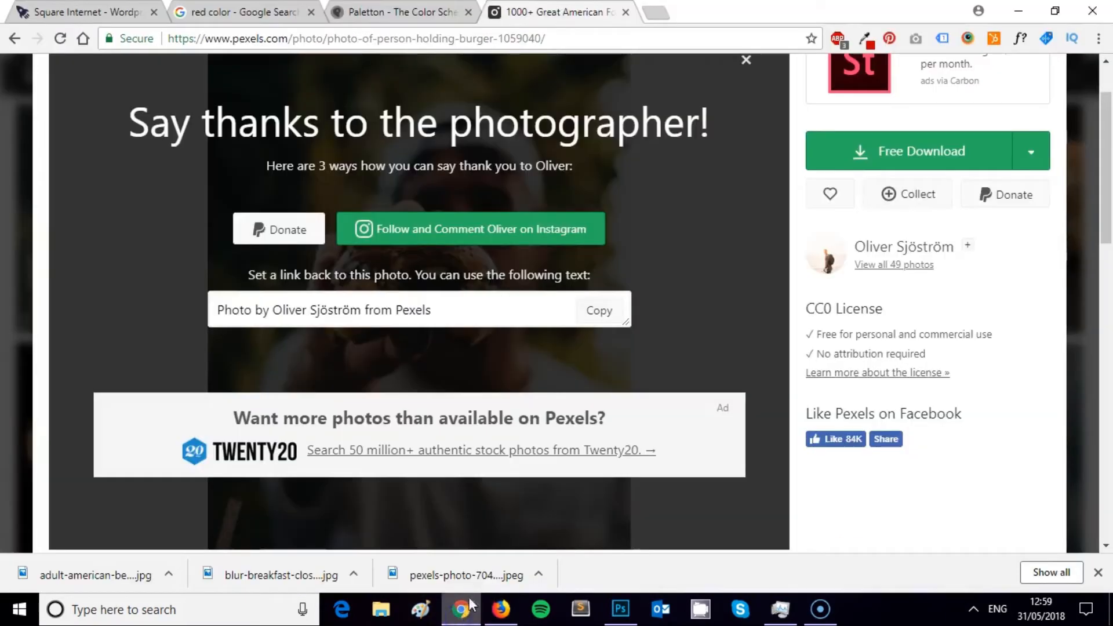
pyautogui.click(400, 12)
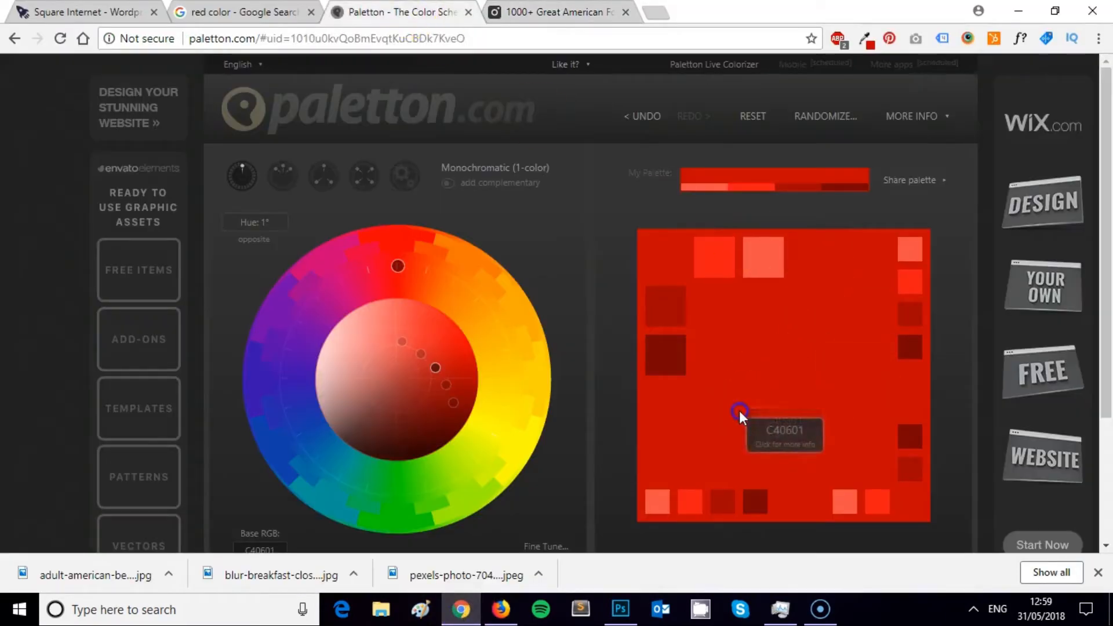
pyautogui.click(739, 411)
pyautogui.doubleClick(788, 511)
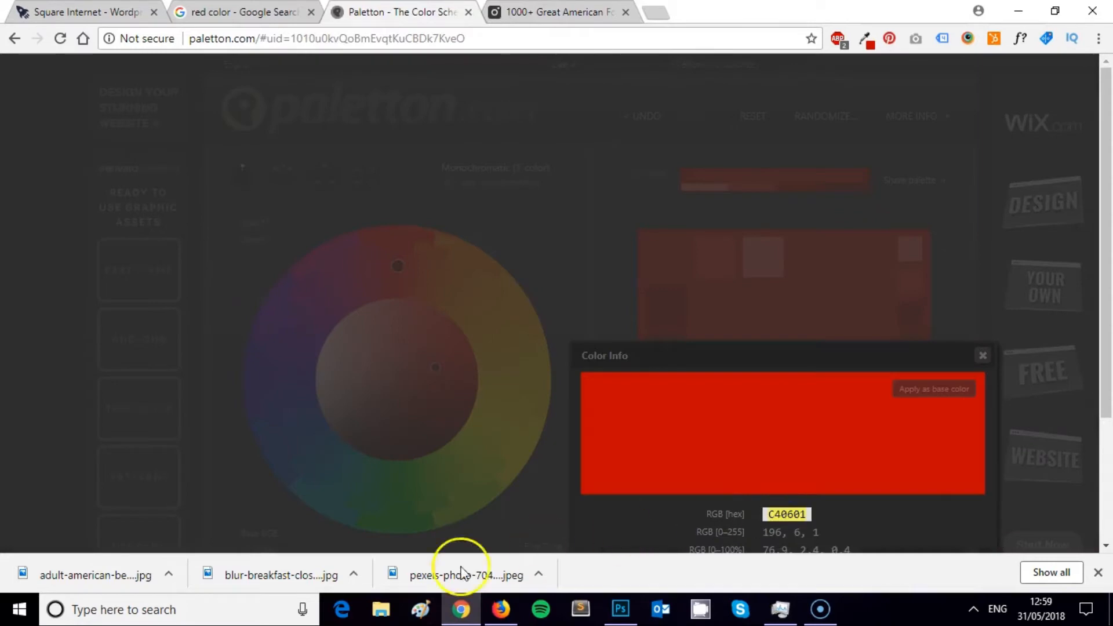
pyautogui.click(499, 610)
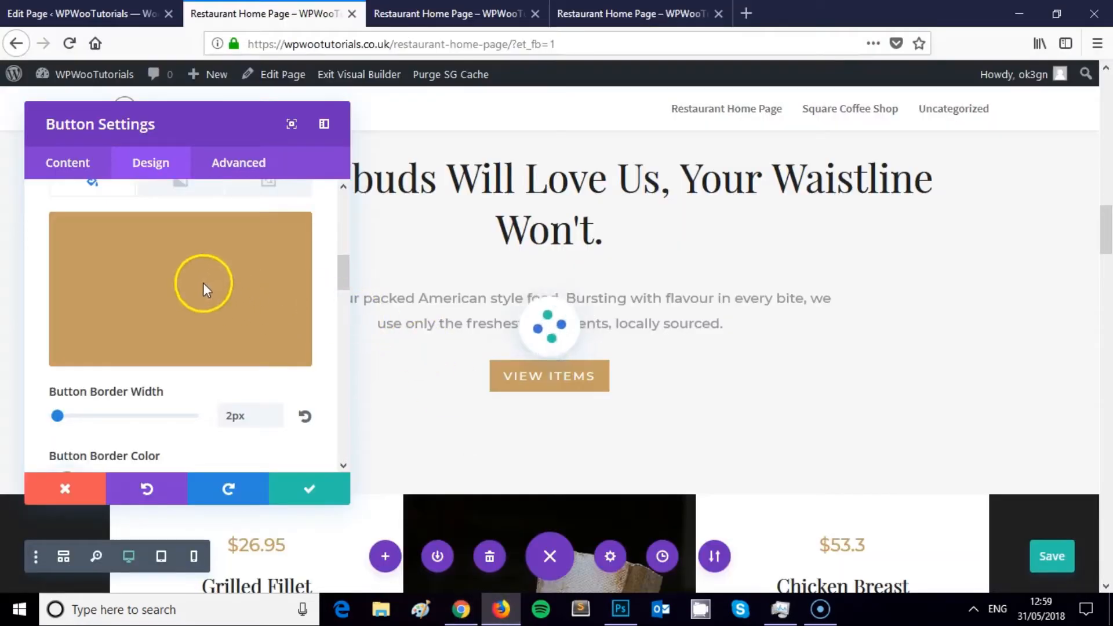
# Recheck the red's color info in Paletton, return to the restaurant page and save it.
pyautogui.scroll(10, 522, 282)
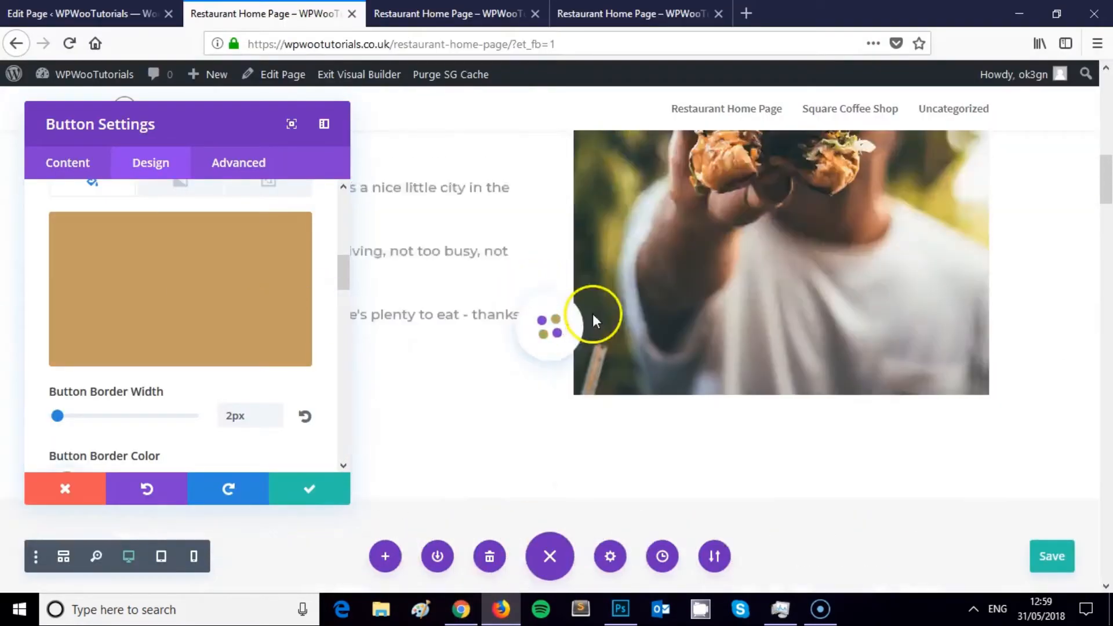
pyautogui.scroll(-5, 560, 334)
pyautogui.scroll(-4, 559, 334)
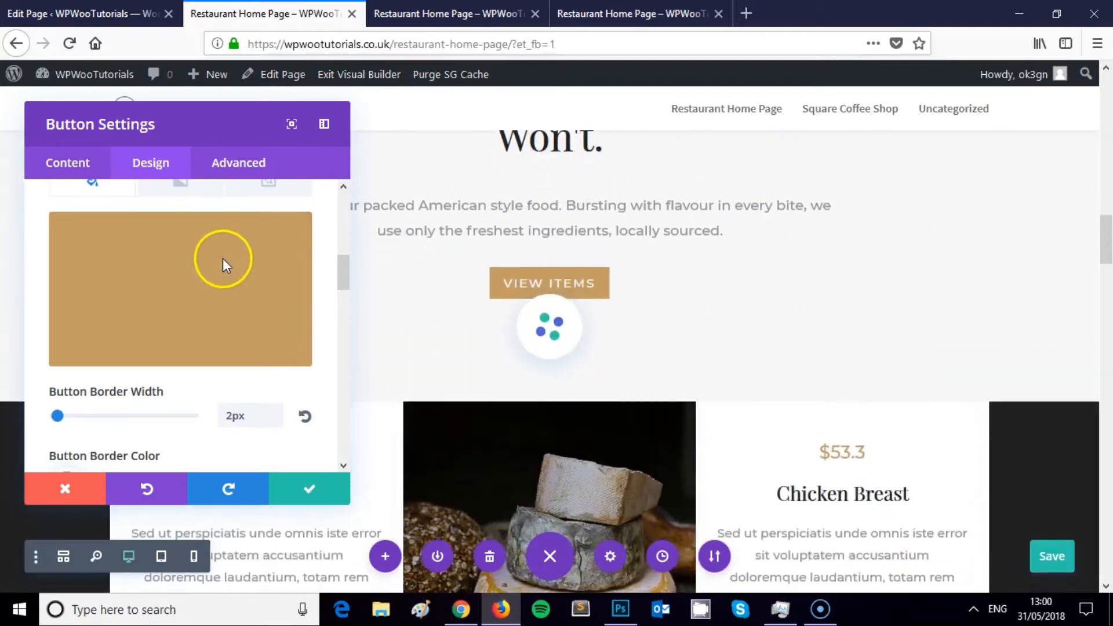
pyautogui.click(462, 609)
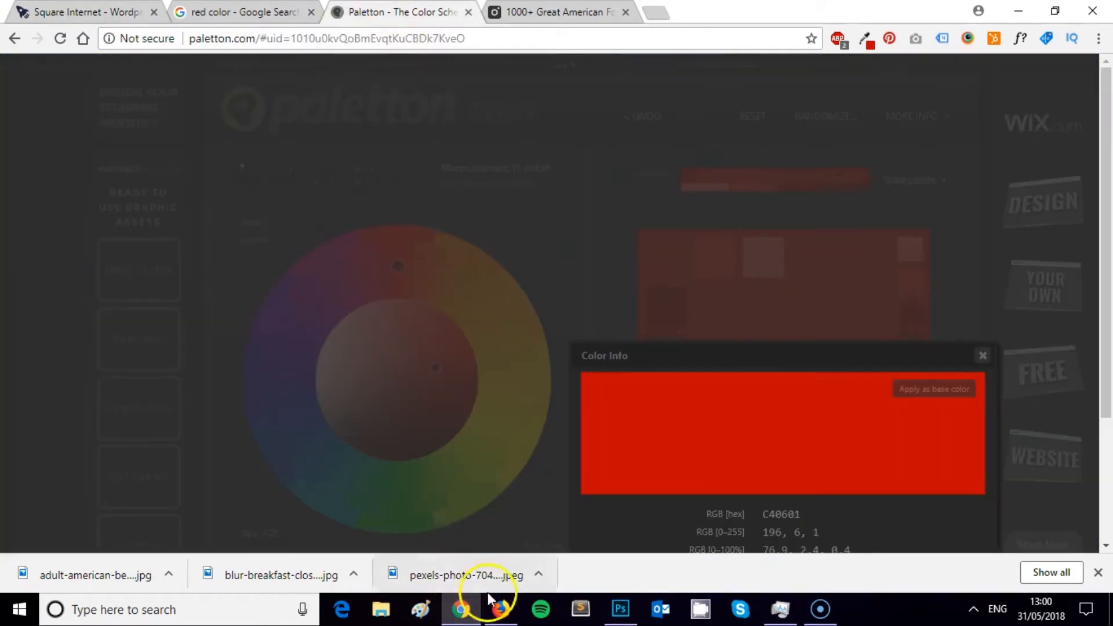
pyautogui.click(500, 608)
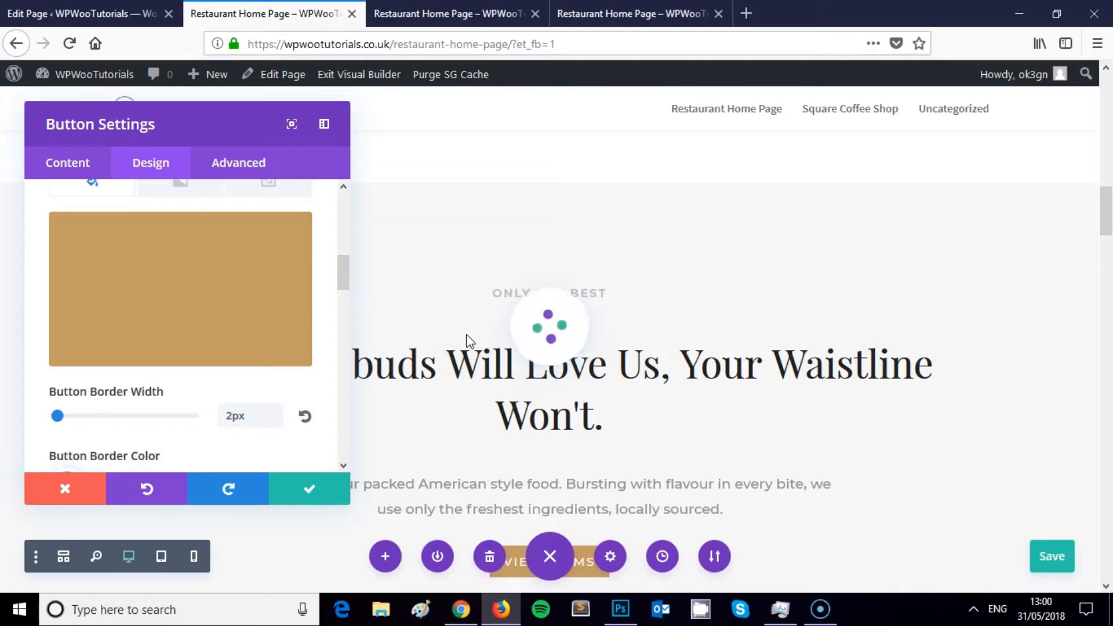
pyautogui.click(526, 320)
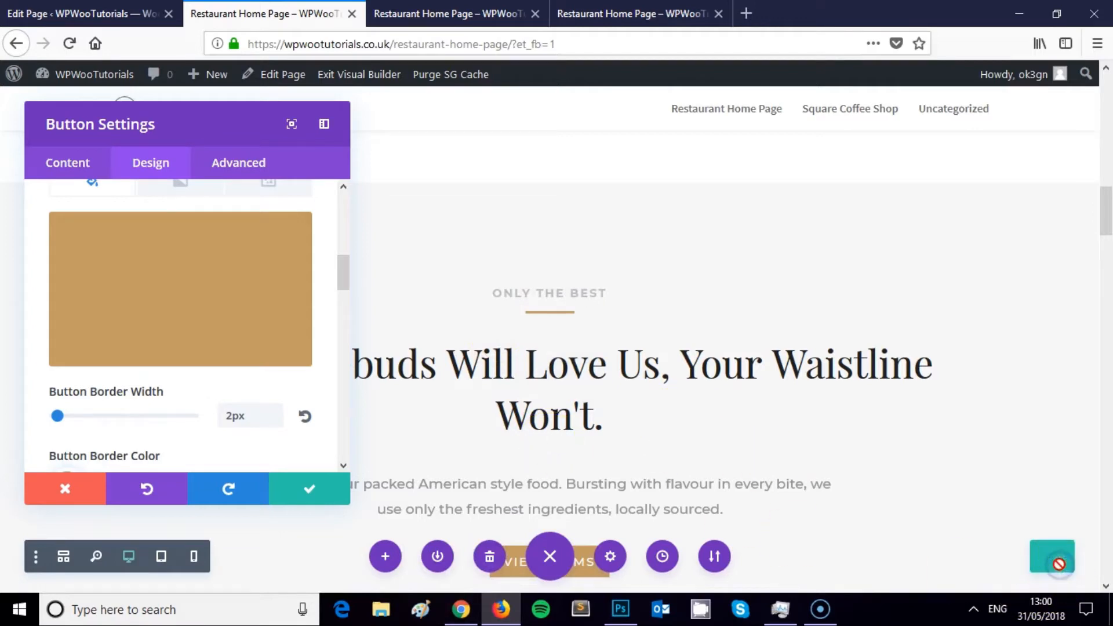
# Set the View Items button's background color to the copied red, C40601.
pyautogui.moveTo(193, 271)
pyautogui.click(153, 307)
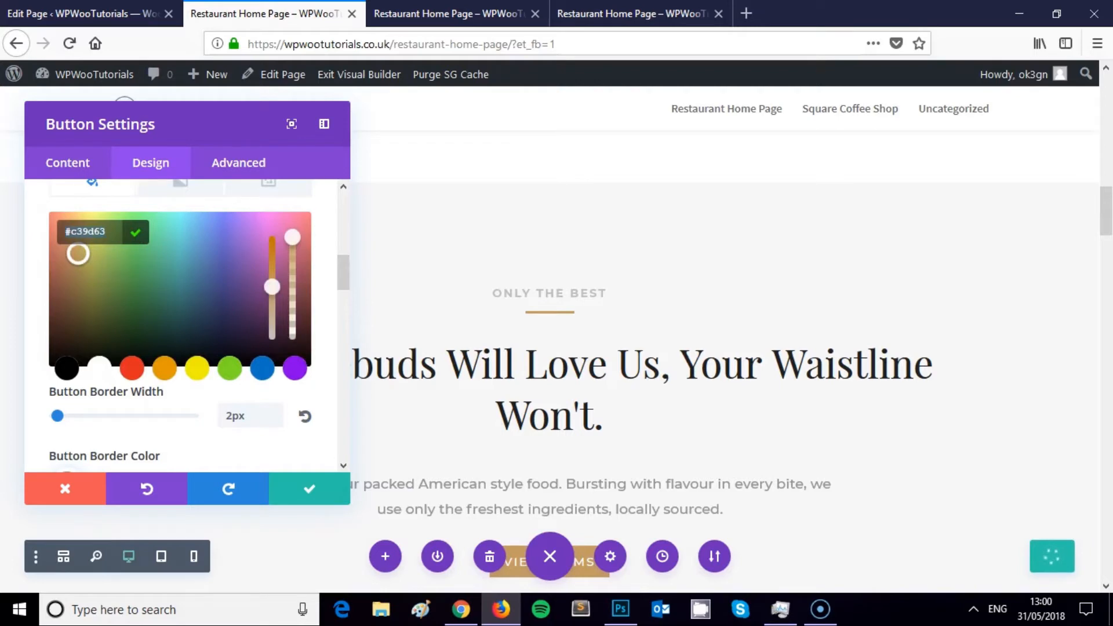
pyautogui.hotkey('ctrl', 'v')
pyautogui.press('Return')
pyautogui.scroll(-3, 545, 360)
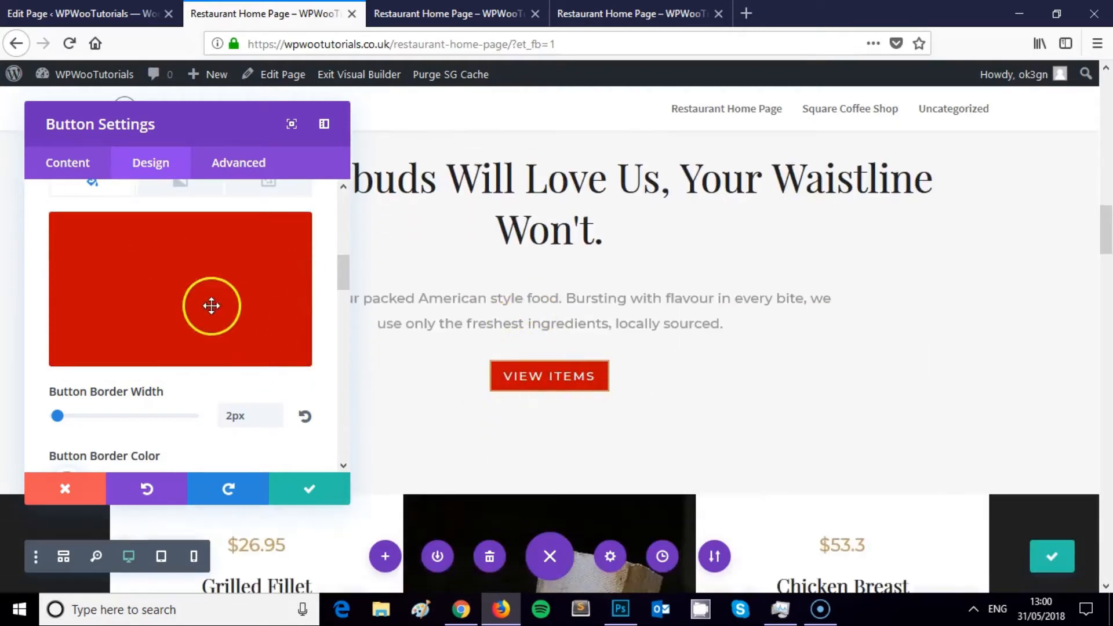
# Set the View Items button's border color to the same red, C40601, and save the button settings.
pyautogui.scroll(-3, 211, 305)
pyautogui.click(60, 292)
pyautogui.click(108, 300)
pyautogui.hotkey('ctrl', 'v')
pyautogui.press('Return')
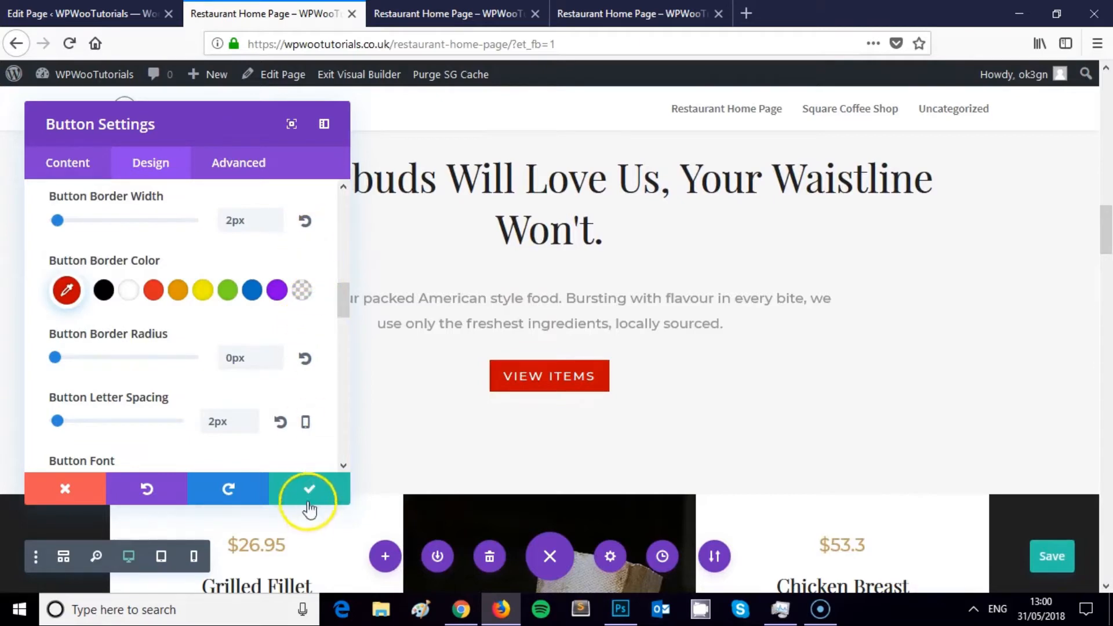
pyautogui.press('Return')
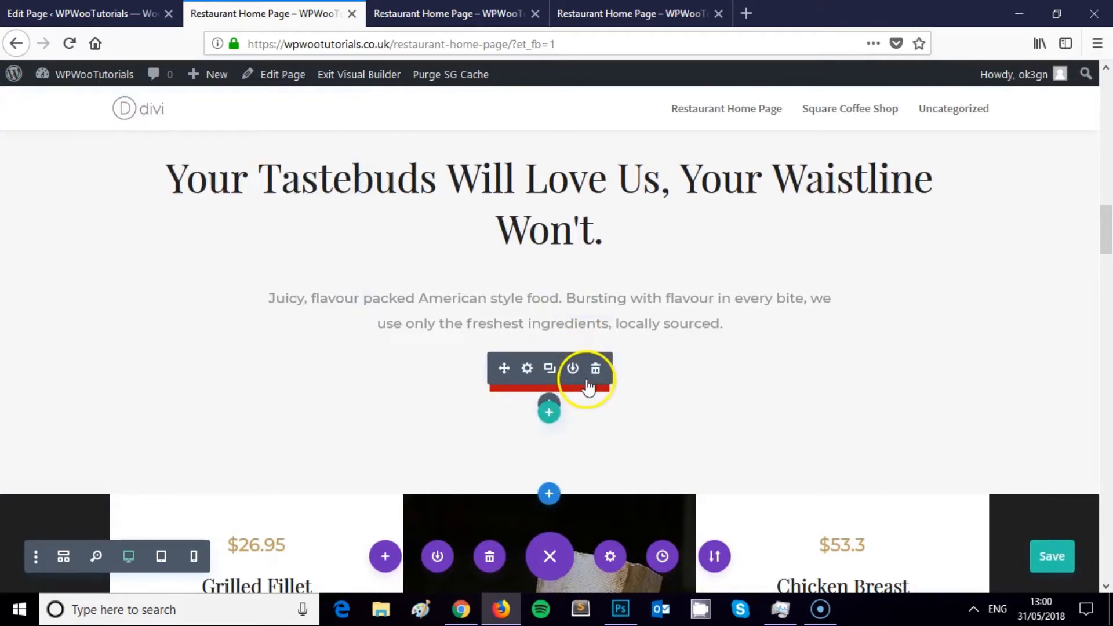
# Review the Only The Best section's heading, paragraph and red View Items button.
pyautogui.scroll(2, 636, 321)
pyautogui.scroll(2, 615, 349)
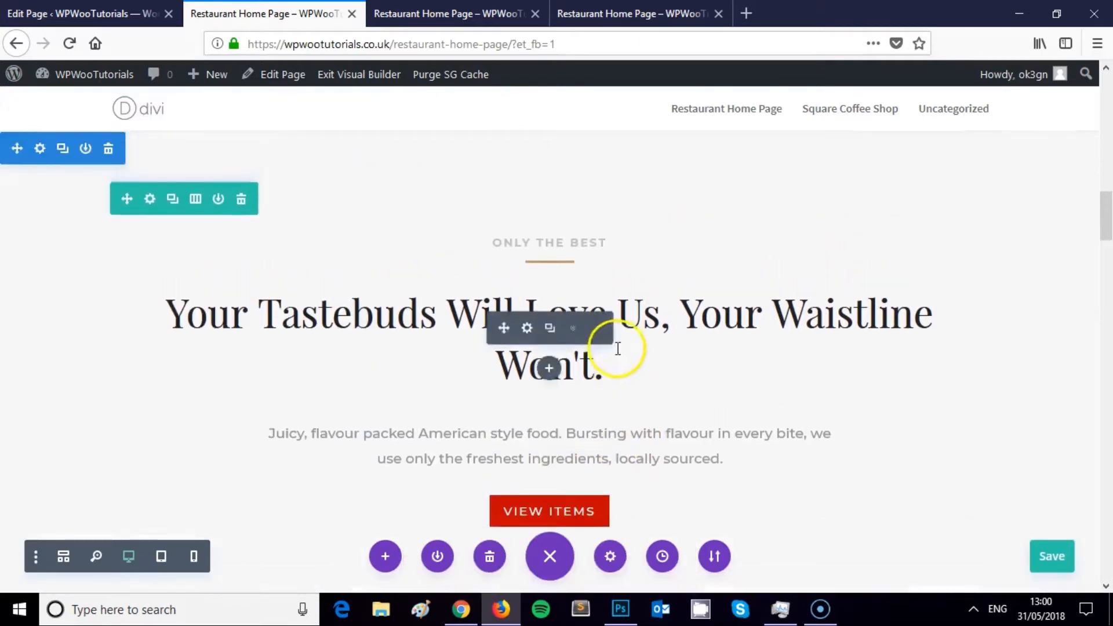
pyautogui.scroll(-3, 615, 350)
pyautogui.scroll(-3, 632, 326)
pyautogui.scroll(5, 634, 324)
pyautogui.scroll(-5, 634, 325)
pyautogui.scroll(-1, 633, 324)
pyautogui.scroll(10, 624, 326)
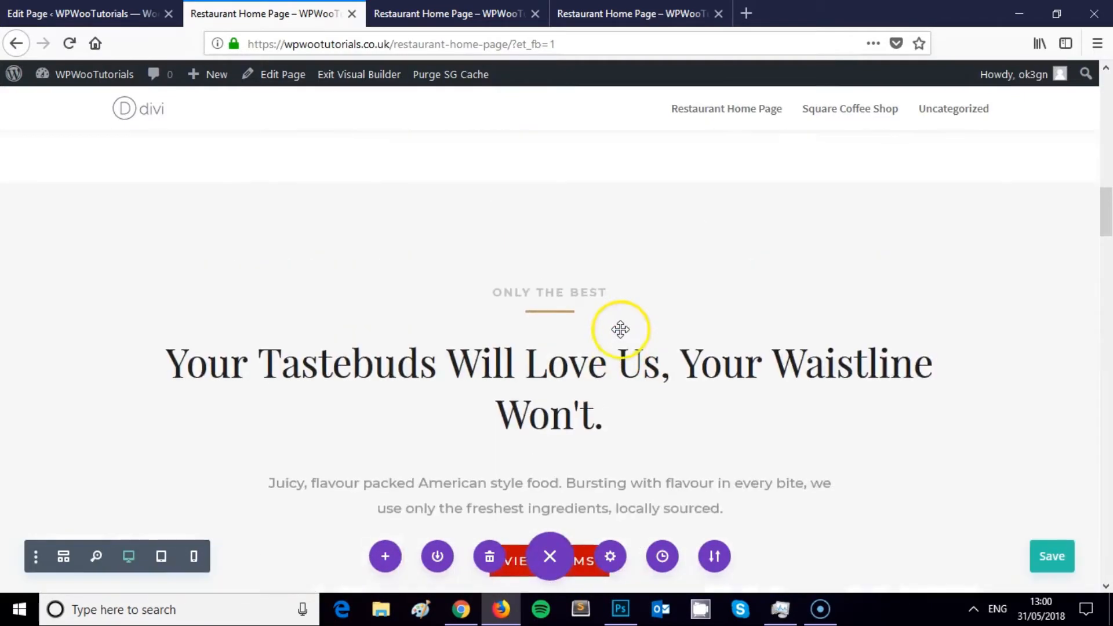
pyautogui.scroll(3, 620, 329)
pyautogui.scroll(-8, 618, 323)
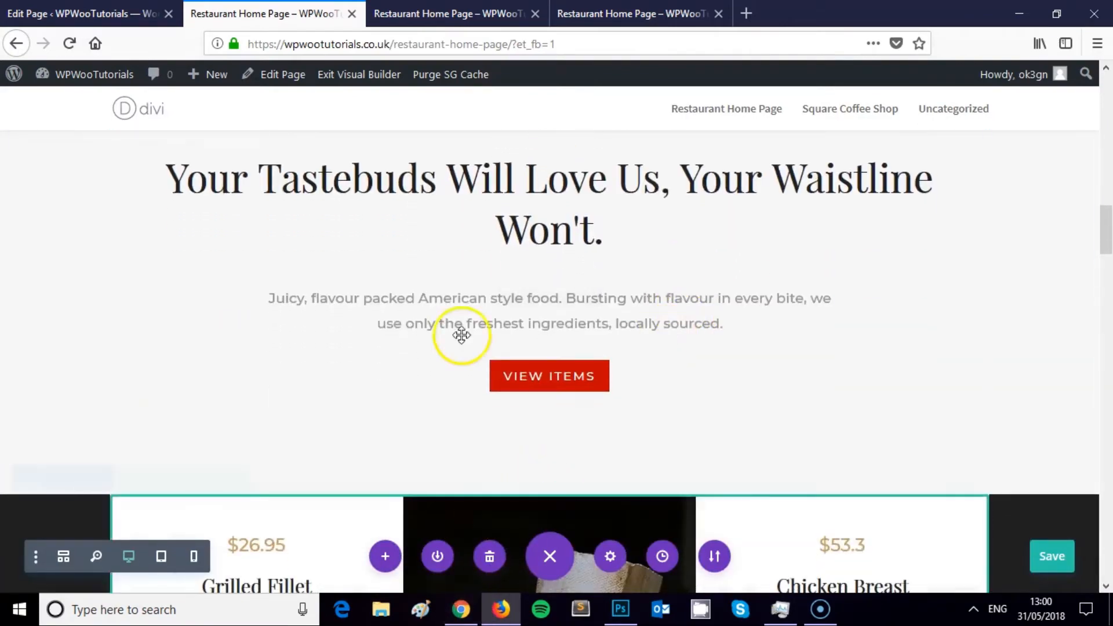
# Save the page and look over the grid of menu items below the Only The Best section.
pyautogui.scroll(3, 460, 331)
pyautogui.scroll(-8, 459, 331)
pyautogui.scroll(-2, 461, 336)
pyautogui.scroll(4, 459, 331)
pyautogui.scroll(-6, 522, 298)
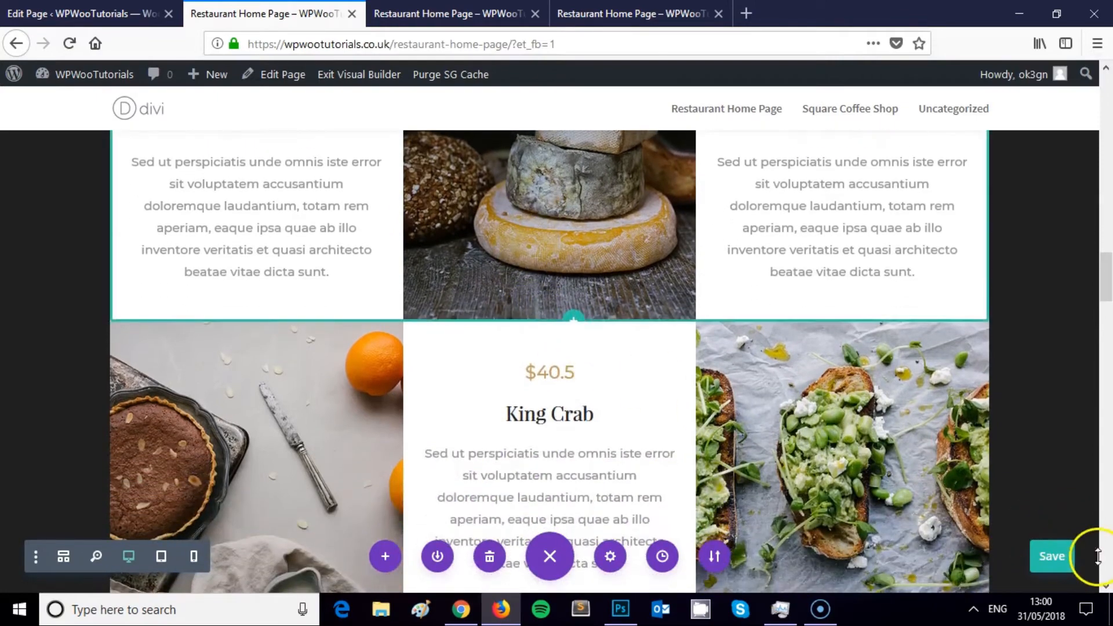
pyautogui.scroll(3, 1060, 566)
pyautogui.scroll(-3, 646, 224)
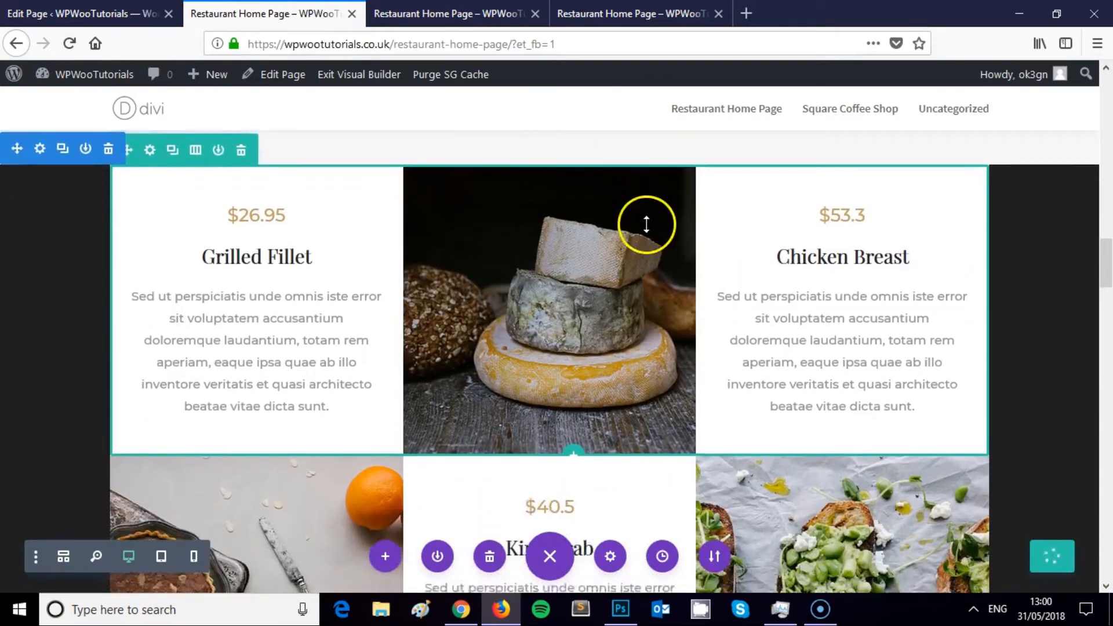
pyautogui.scroll(-10, 646, 224)
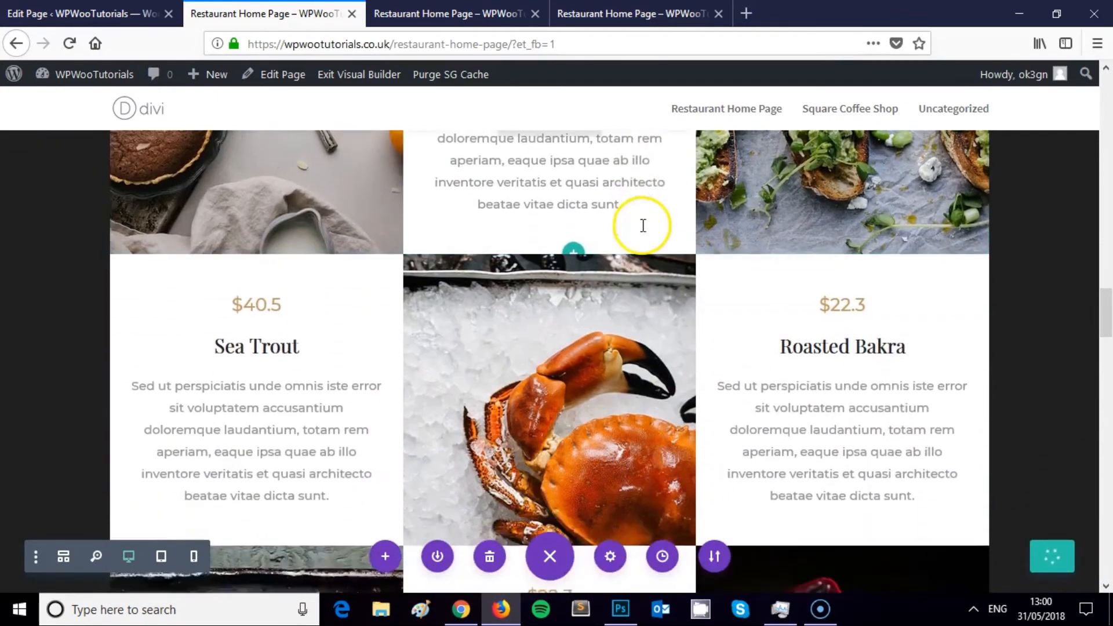
pyautogui.scroll(10, 593, 325)
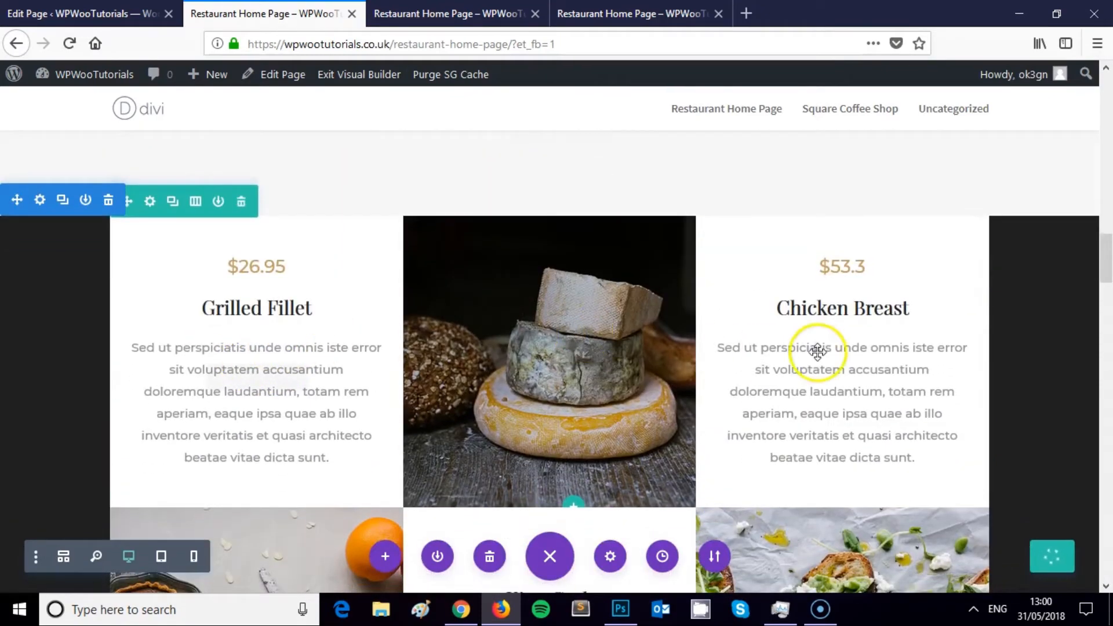
pyautogui.scroll(-10, 818, 351)
pyautogui.scroll(10, 822, 369)
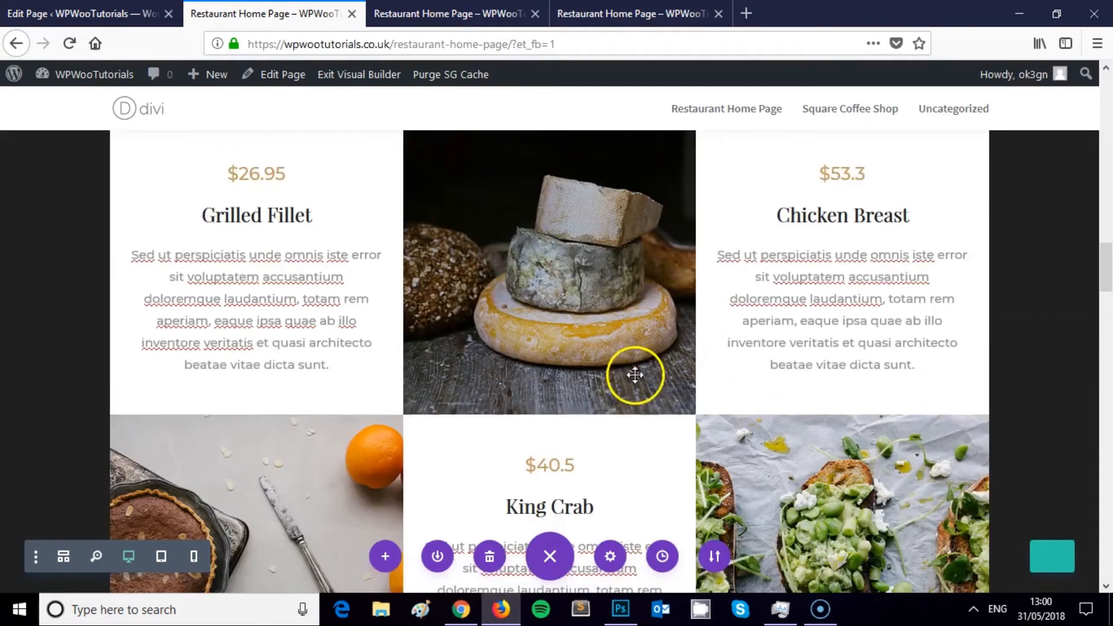
# Change the price above Grilled Fillet to £19.99.
pyautogui.scroll(2, 215, 311)
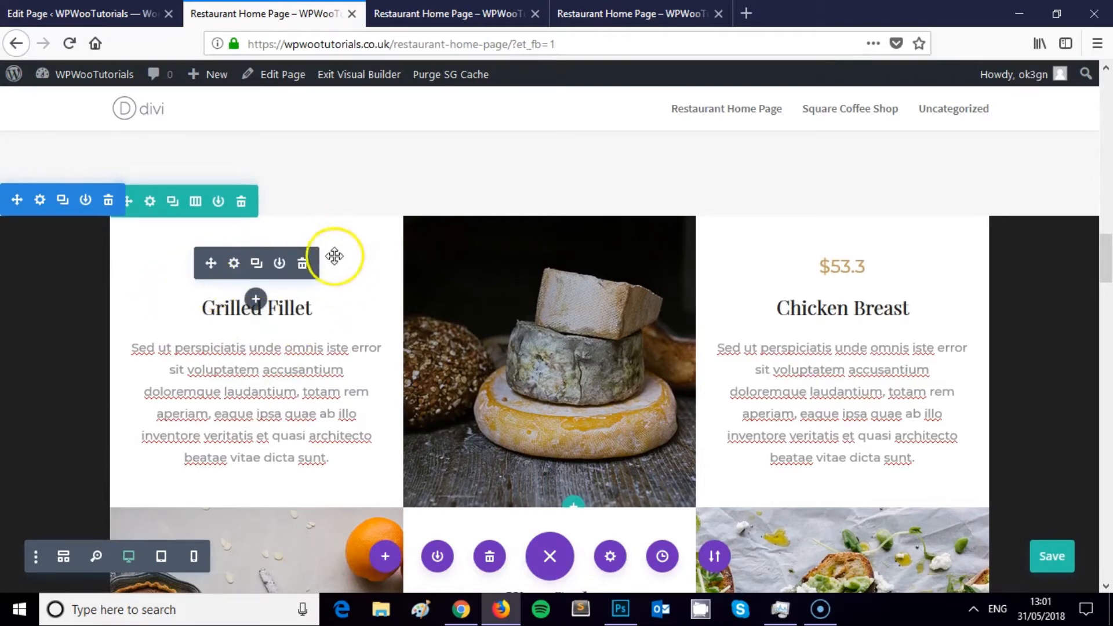
pyautogui.click(234, 264)
pyautogui.scroll(-2, 186, 318)
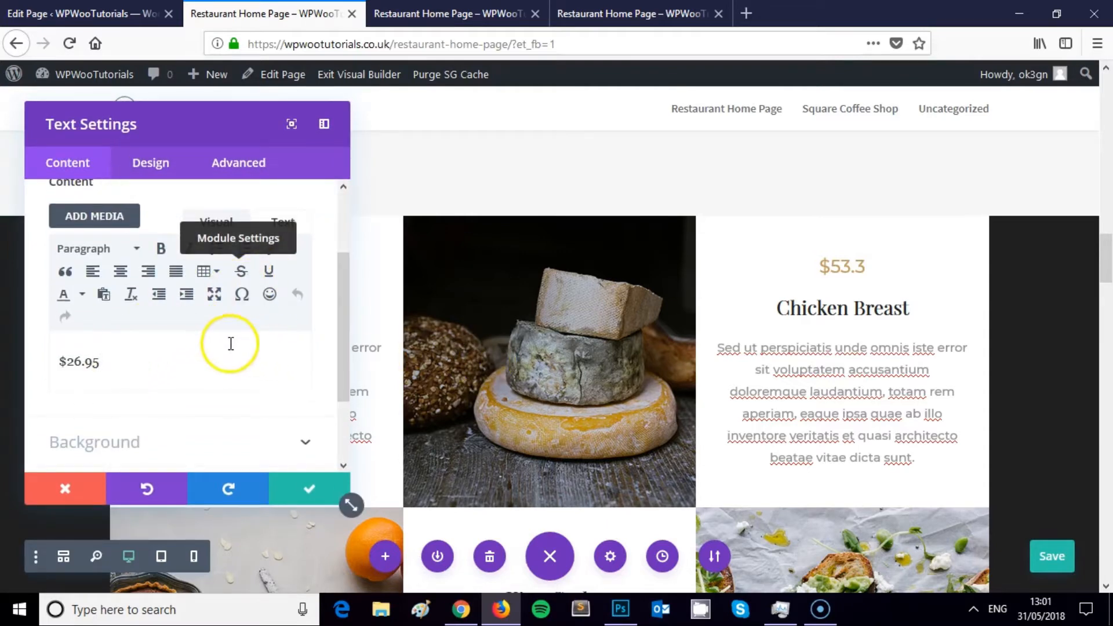
pyautogui.scroll(2, 612, 363)
pyautogui.scroll(-4, 637, 351)
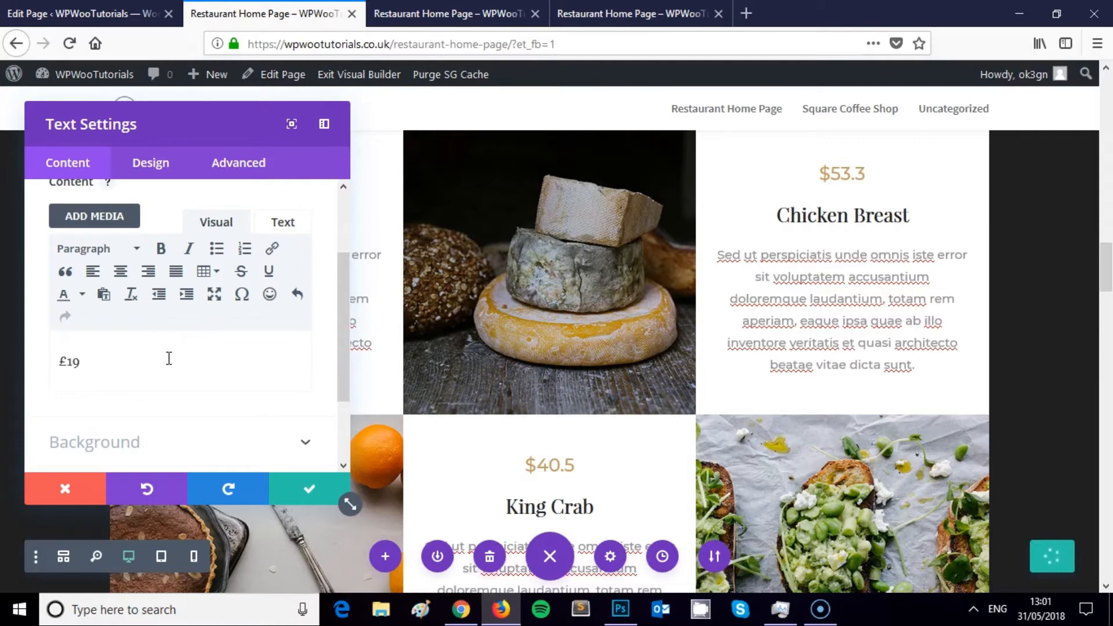
pyautogui.scroll(-3, 268, 323)
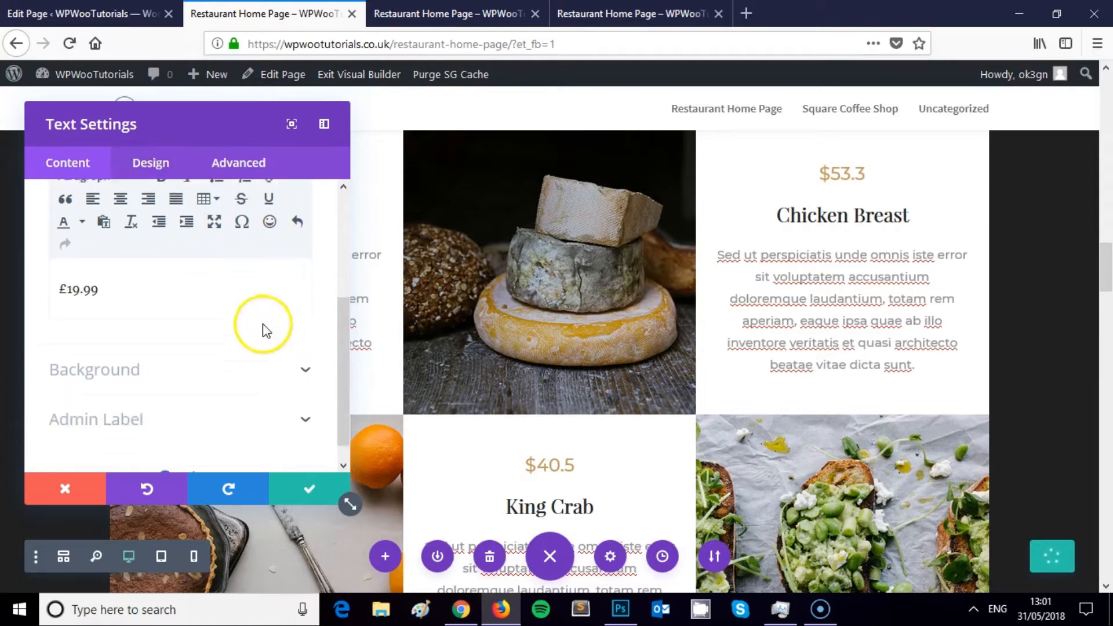
# Open the text design settings of the Grilled Fillet price and find the text color option.
pyautogui.click(153, 164)
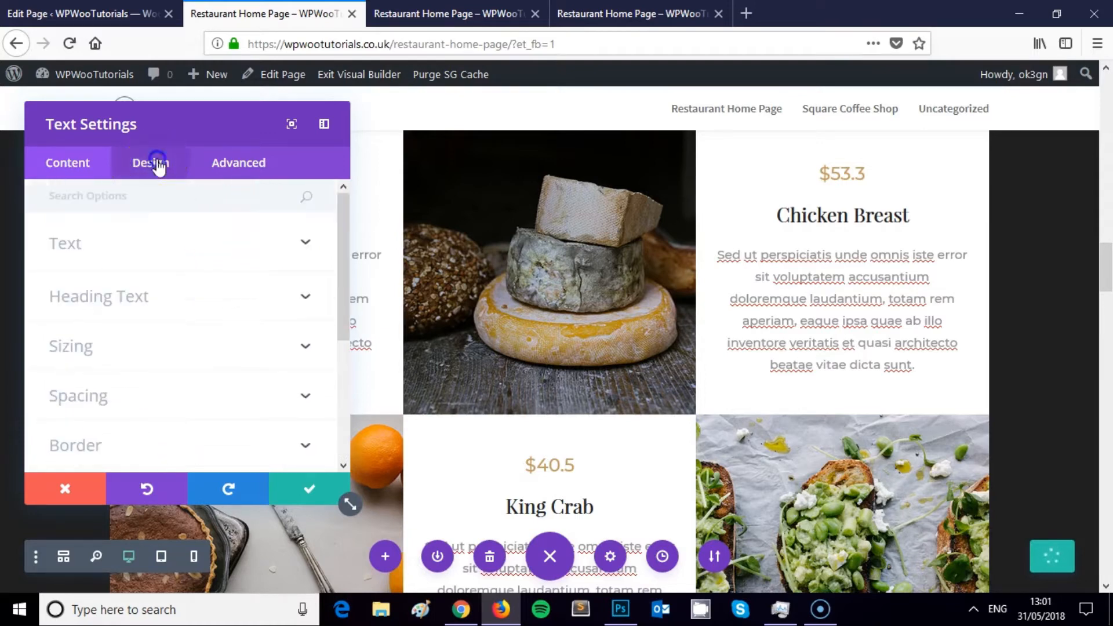
pyautogui.click(134, 302)
pyautogui.scroll(-5, 174, 310)
pyautogui.scroll(-1, 136, 313)
pyautogui.scroll(8, 194, 269)
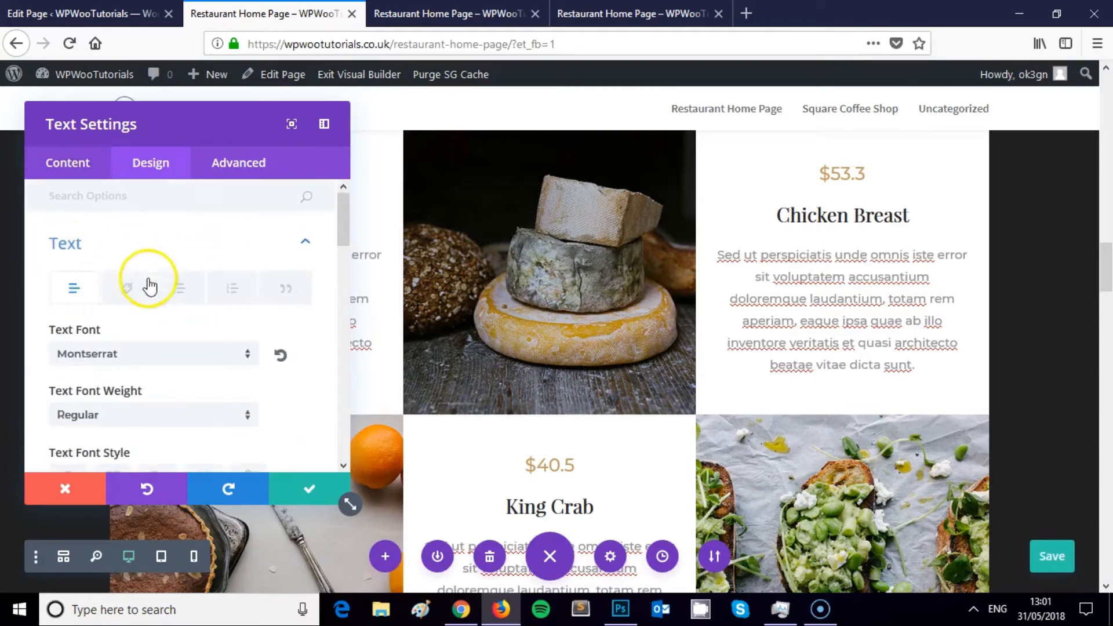
pyautogui.scroll(-5, 149, 281)
pyautogui.scroll(2, 150, 290)
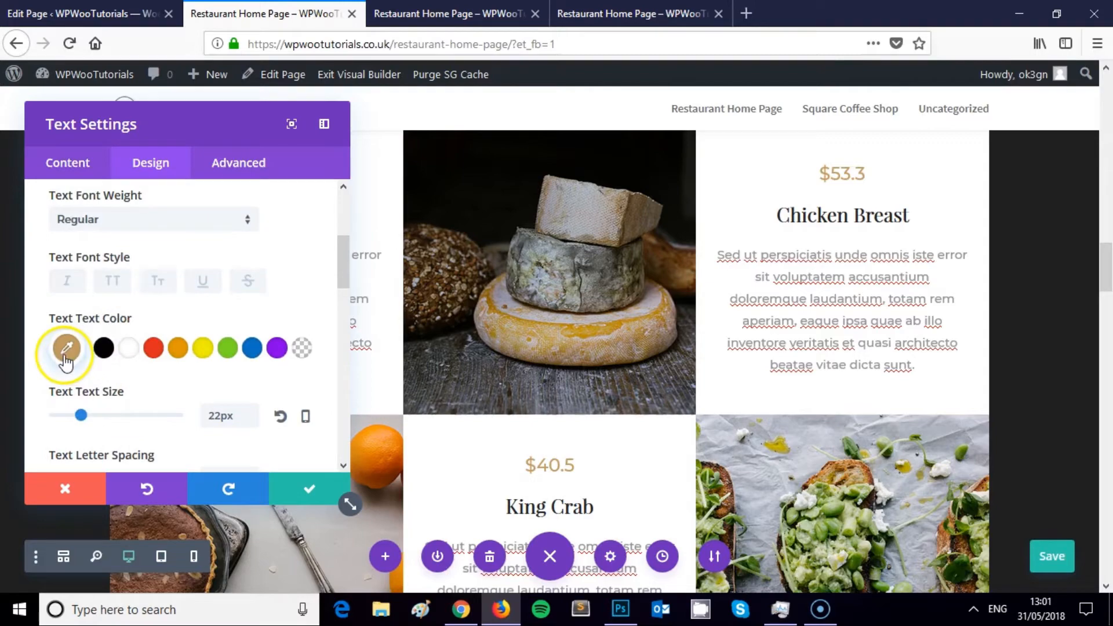
# Switch to Paletton in Chrome, dismiss the color info, and return to Firefox to check the red of the View Items button.
pyautogui.click(464, 614)
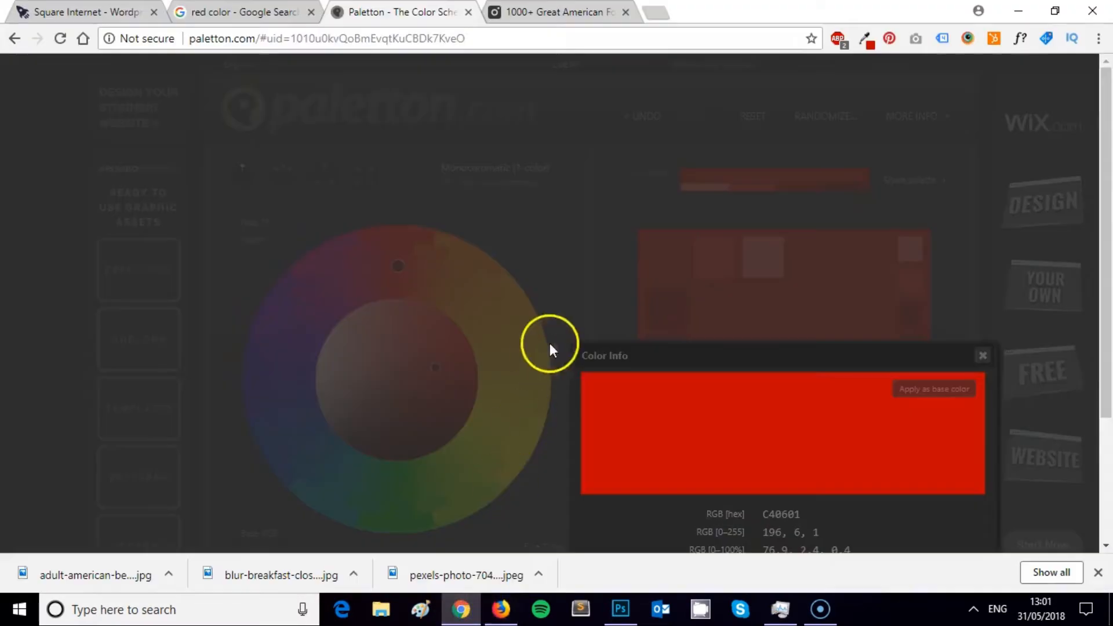
pyautogui.click(984, 355)
pyautogui.click(510, 615)
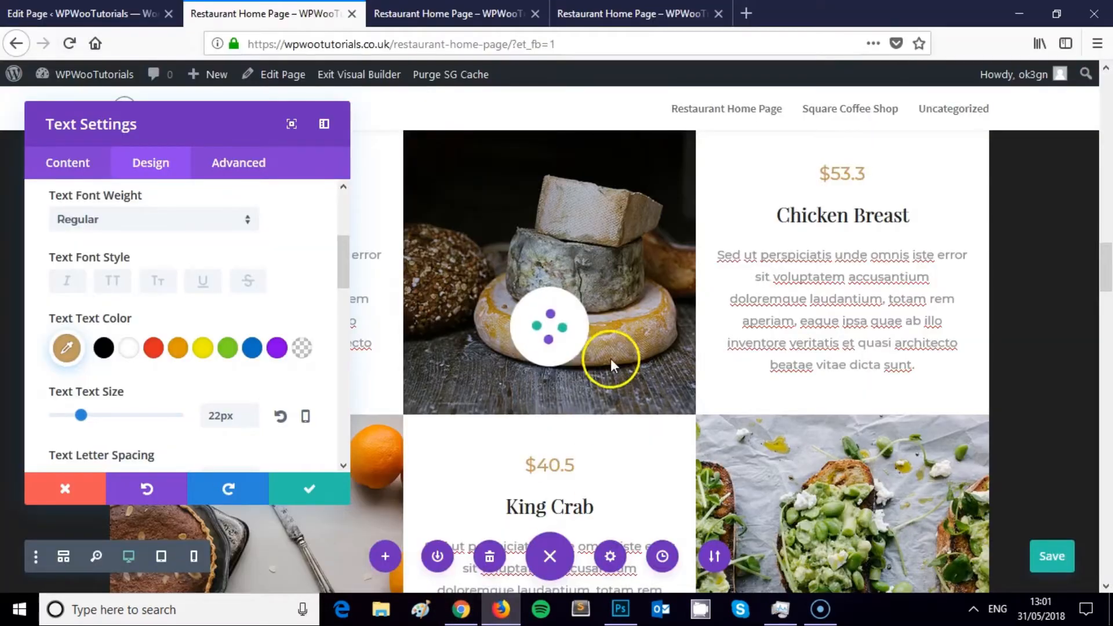
pyautogui.scroll(3, 610, 348)
pyautogui.scroll(3, 586, 377)
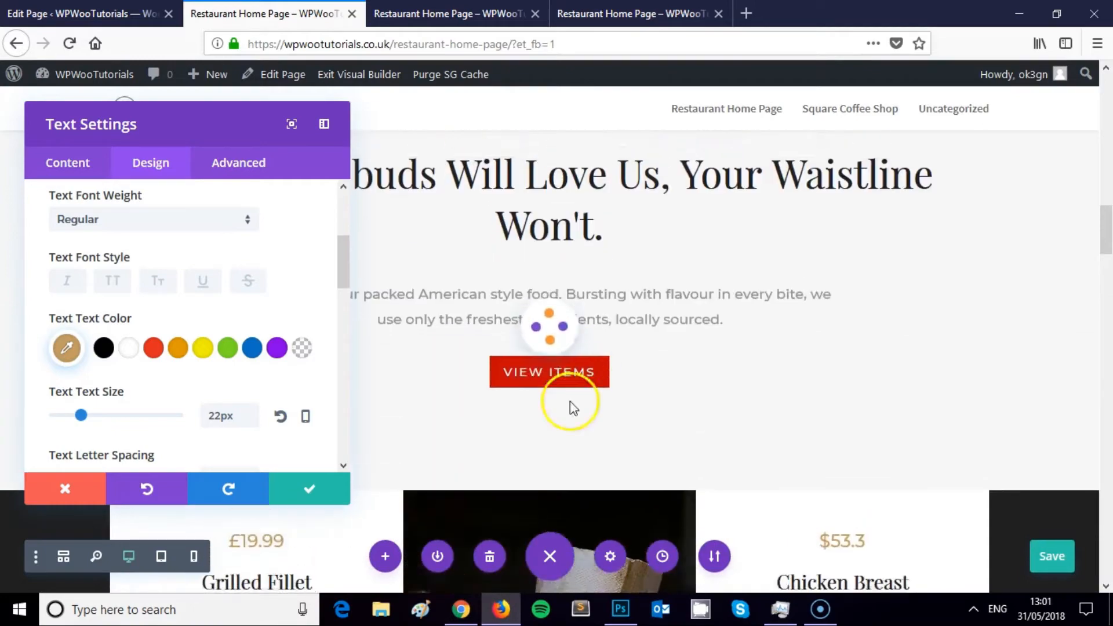
# Copy the hex code of the brighter red swatch from the Paletton palette in Chrome and return to the page in Firefox.
pyautogui.click(461, 610)
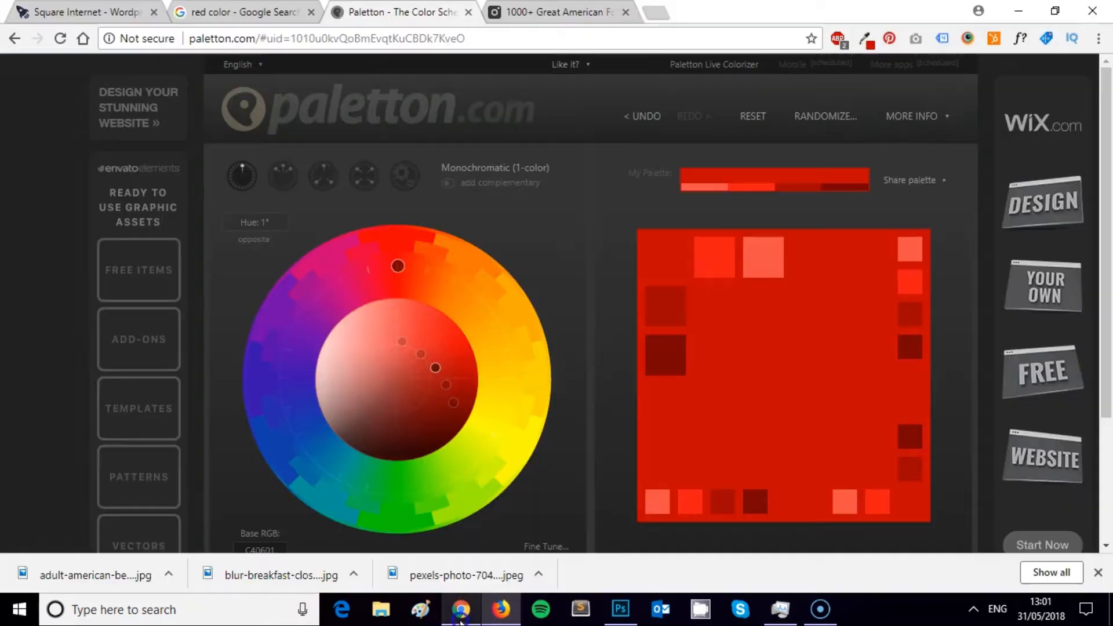
pyautogui.click(694, 499)
pyautogui.click(984, 355)
pyautogui.scroll(-1, 812, 354)
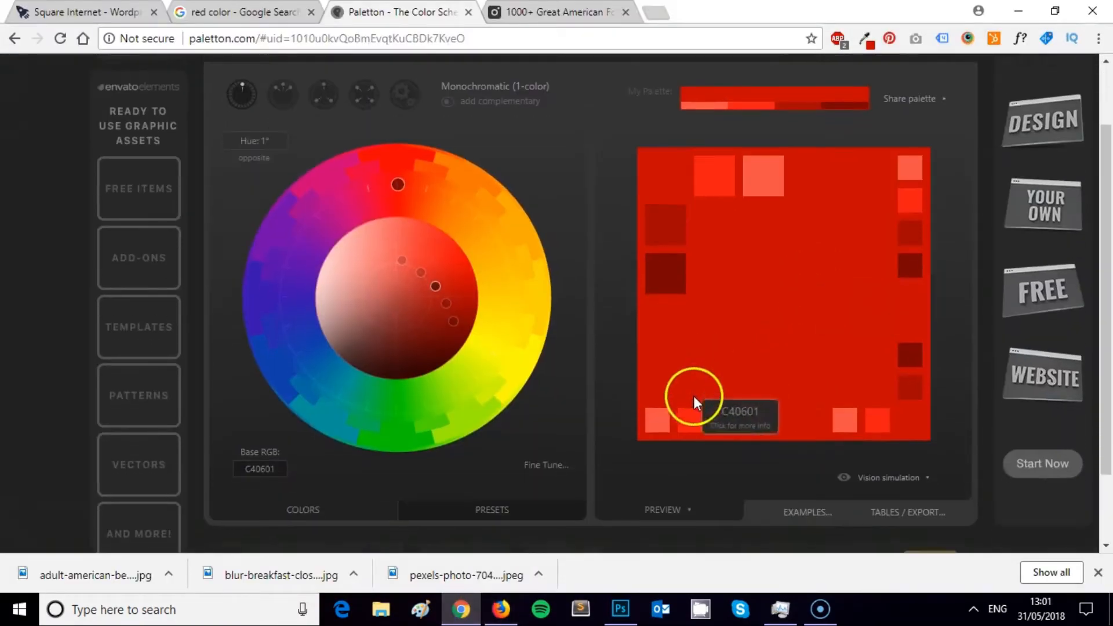
pyautogui.click(696, 421)
pyautogui.click(501, 609)
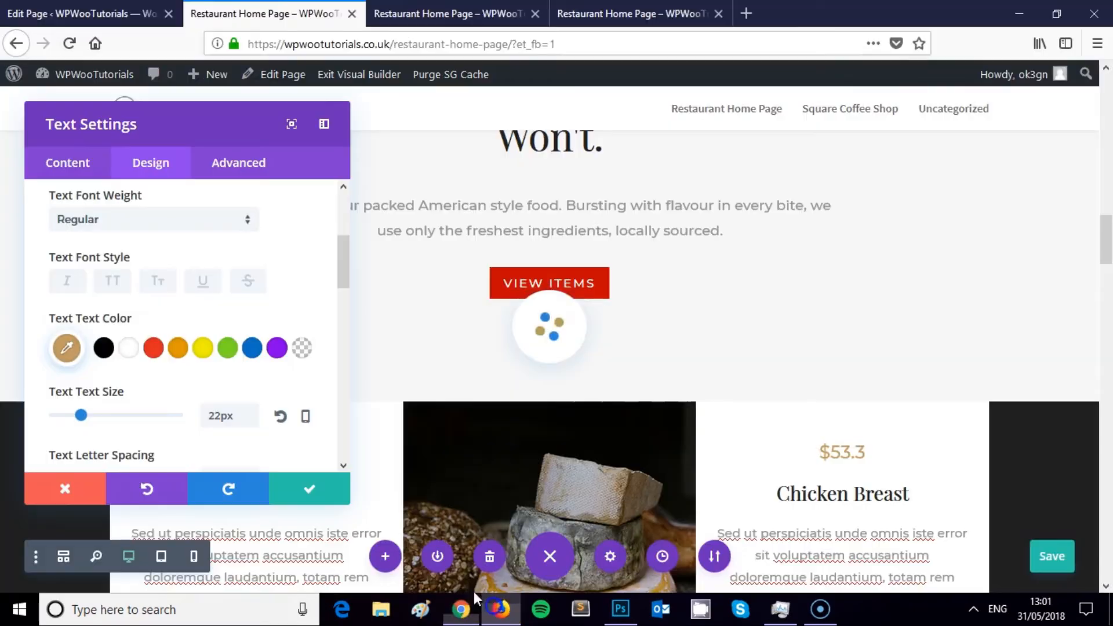
# Set the Grilled Fillet price's text color to the copied bright red and save the module settings.
pyautogui.scroll(10, 479, 304)
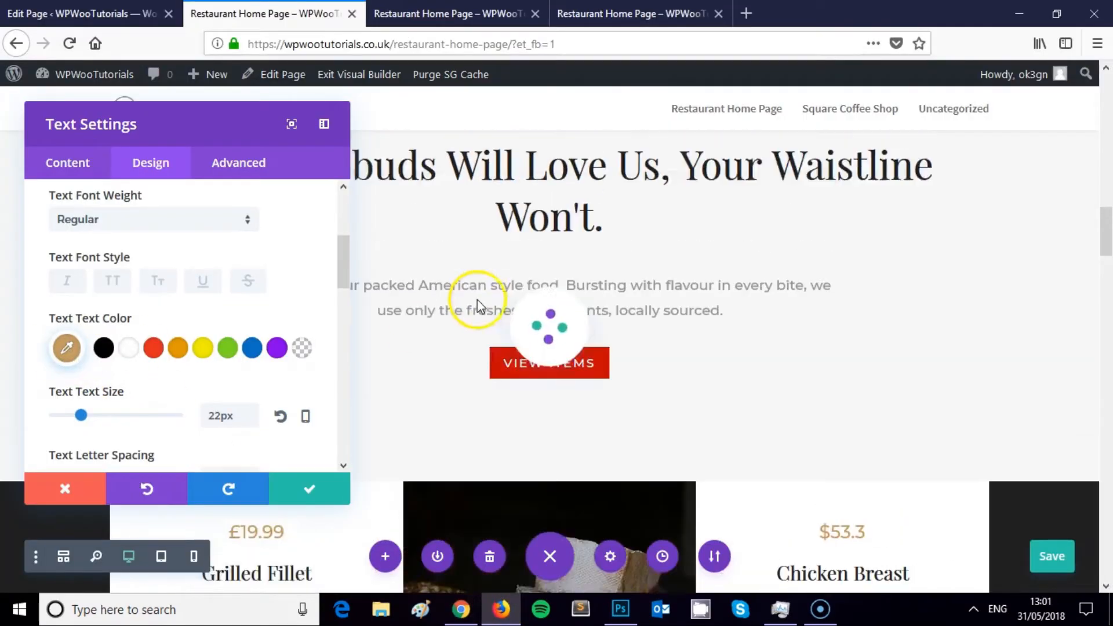
pyautogui.scroll(-15, 567, 268)
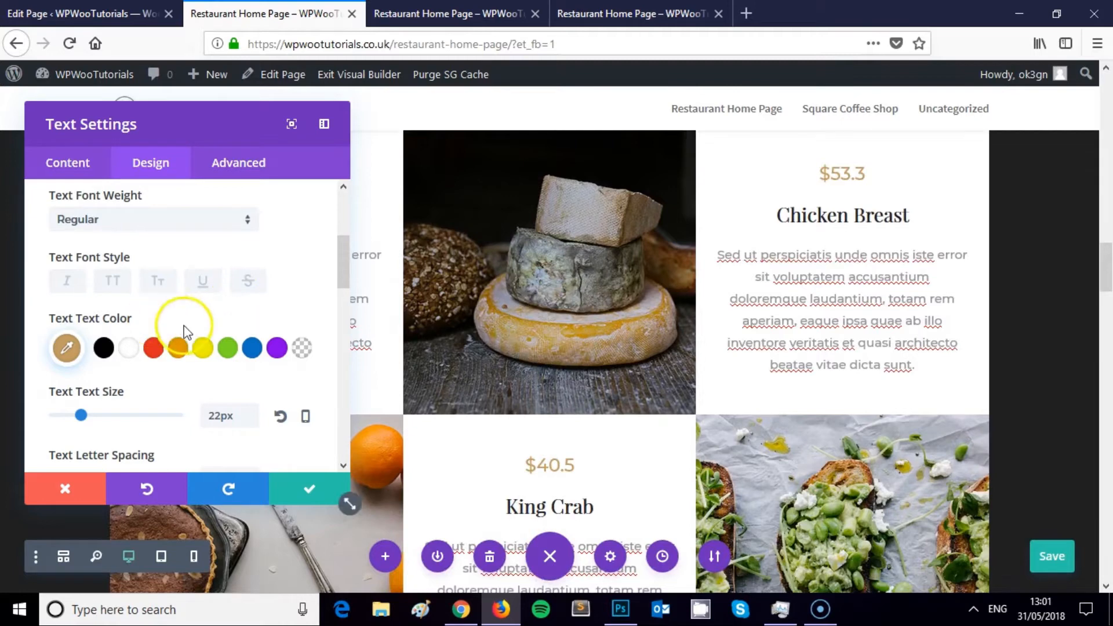
pyautogui.click(67, 354)
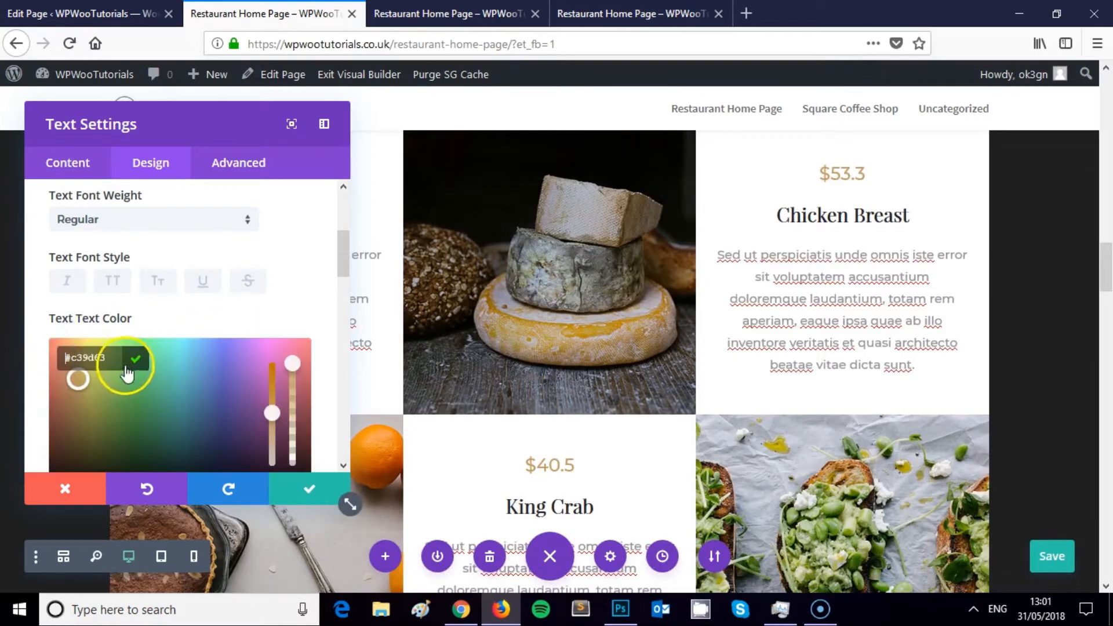
pyautogui.click(9, 352)
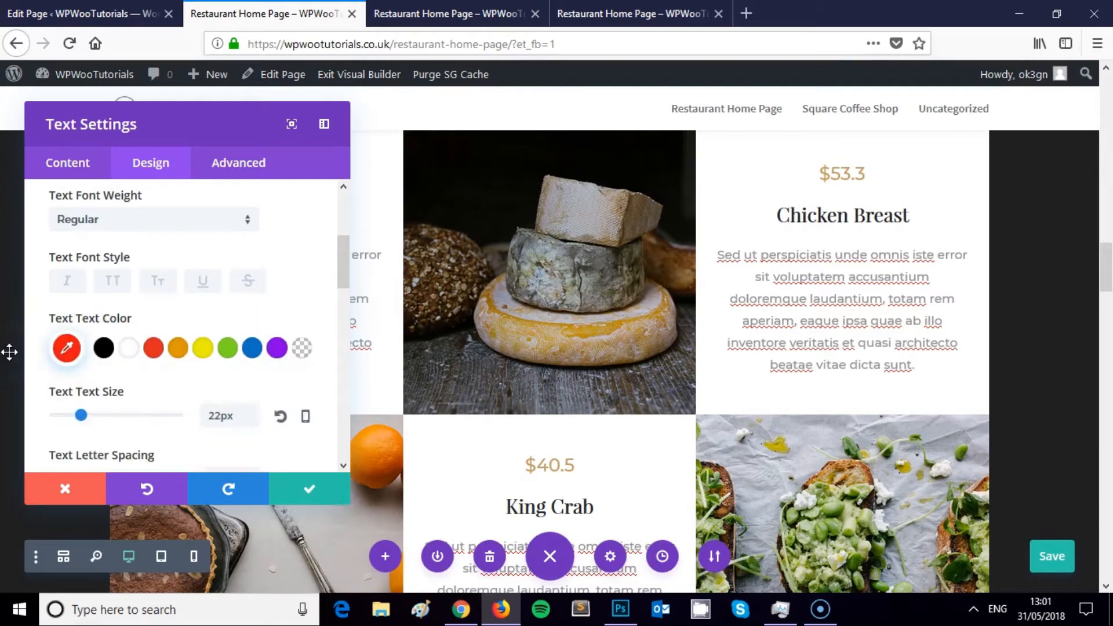
pyautogui.click(298, 497)
# Change the price above Chicken Breast to £24.99.
pyautogui.scroll(2, 432, 437)
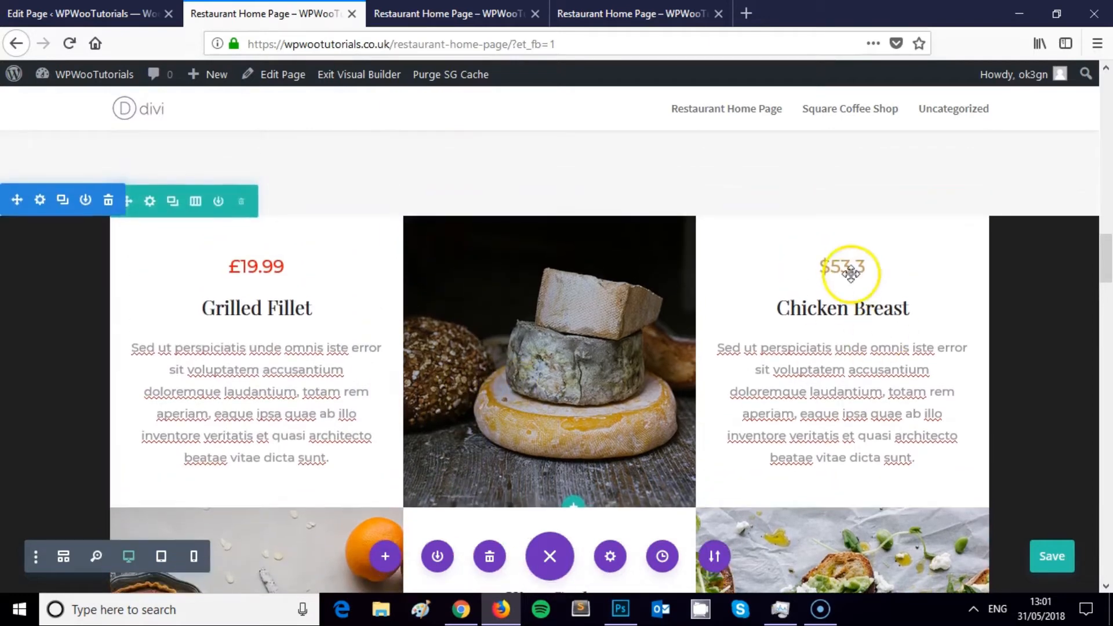
pyautogui.moveTo(858, 272)
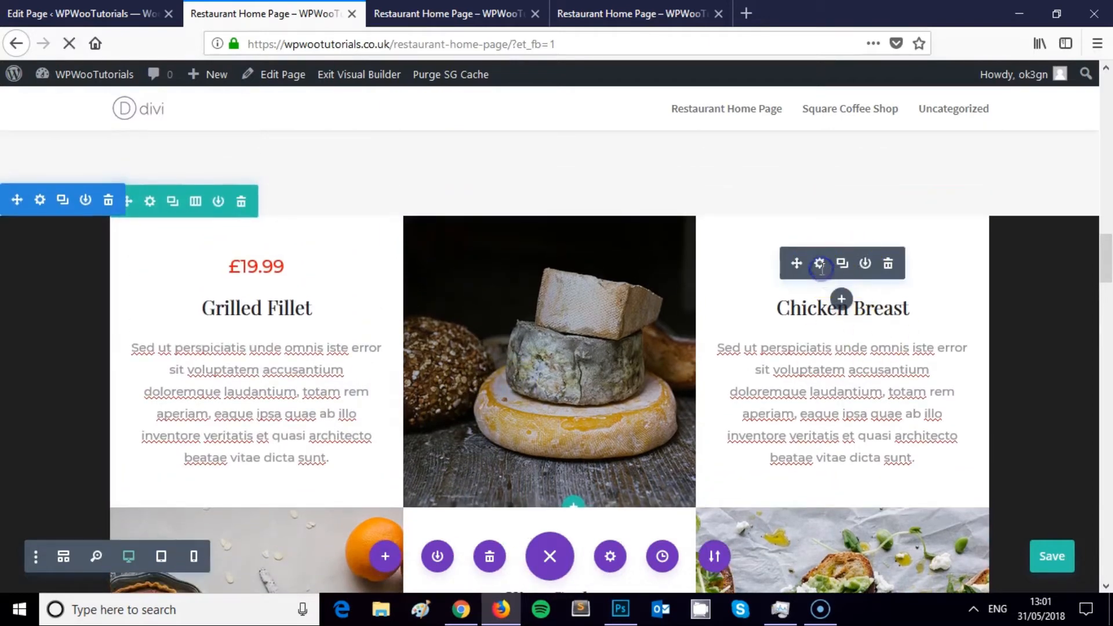
pyautogui.click(819, 264)
pyautogui.scroll(-2, 129, 383)
pyautogui.click(54, 360)
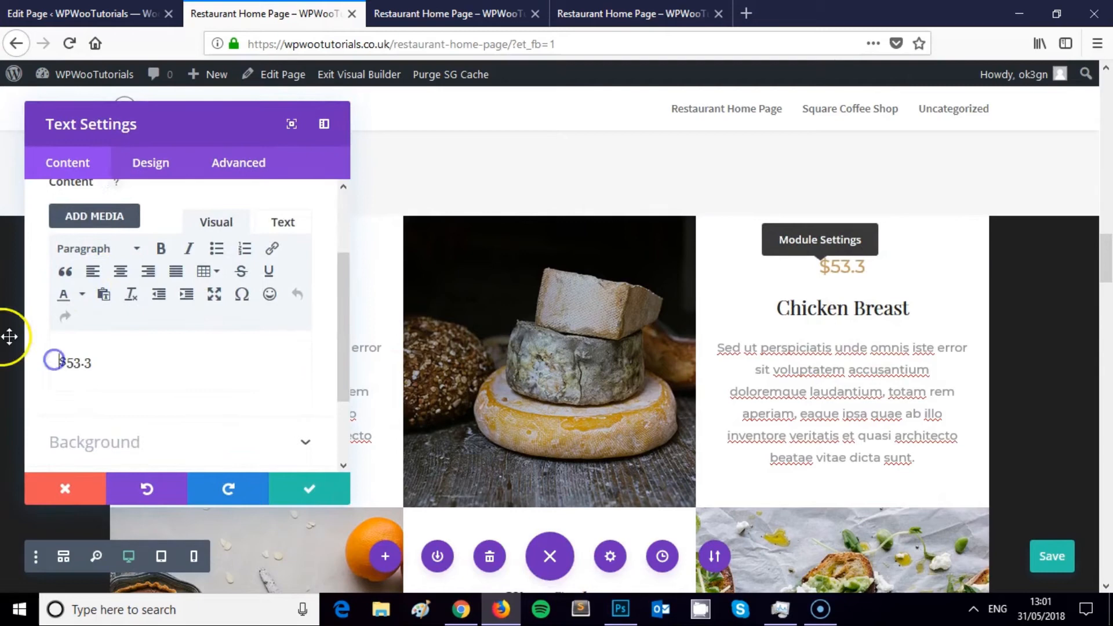
pyautogui.moveTo(19, 363); pyautogui.dragTo(228, 367)
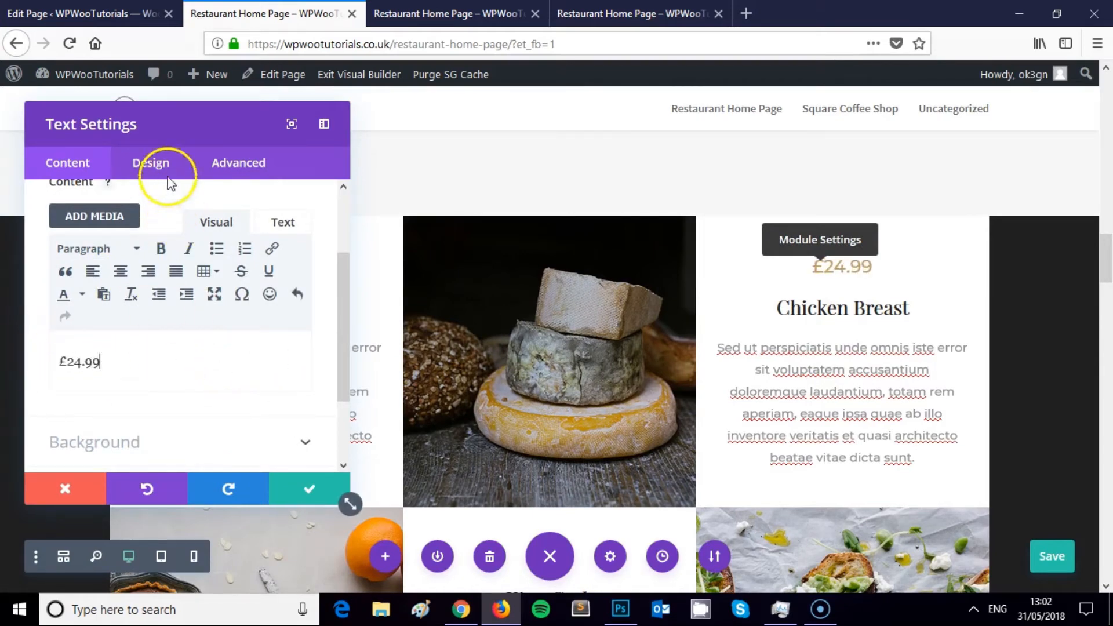
# Check the Chicken Breast price's content in the plain text editor and return to the visual editor.
pyautogui.scroll(2, 278, 250)
pyautogui.click(285, 318)
pyautogui.scroll(-2, 206, 281)
pyautogui.scroll(2, 226, 316)
pyautogui.click(225, 316)
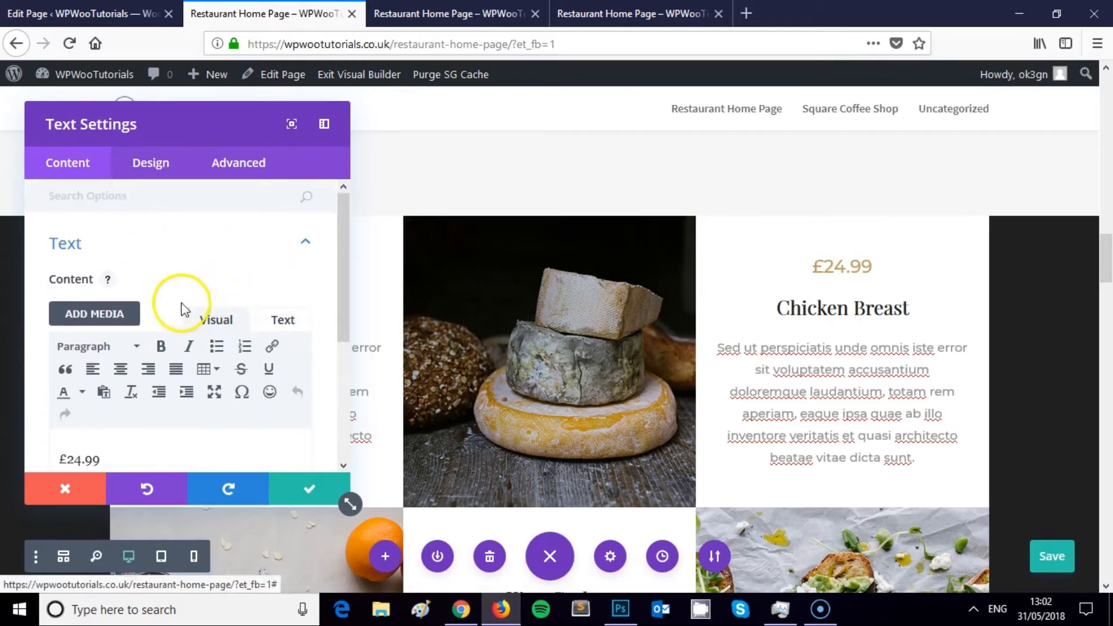
# Set the Chicken Breast price's text color to the same copied bright red and save the module settings.
pyautogui.click(149, 163)
pyautogui.scroll(-2, 174, 273)
pyautogui.scroll(3, 80, 261)
pyautogui.click(122, 255)
pyautogui.scroll(-4, 124, 313)
pyautogui.scroll(1, 125, 318)
pyautogui.click(67, 313)
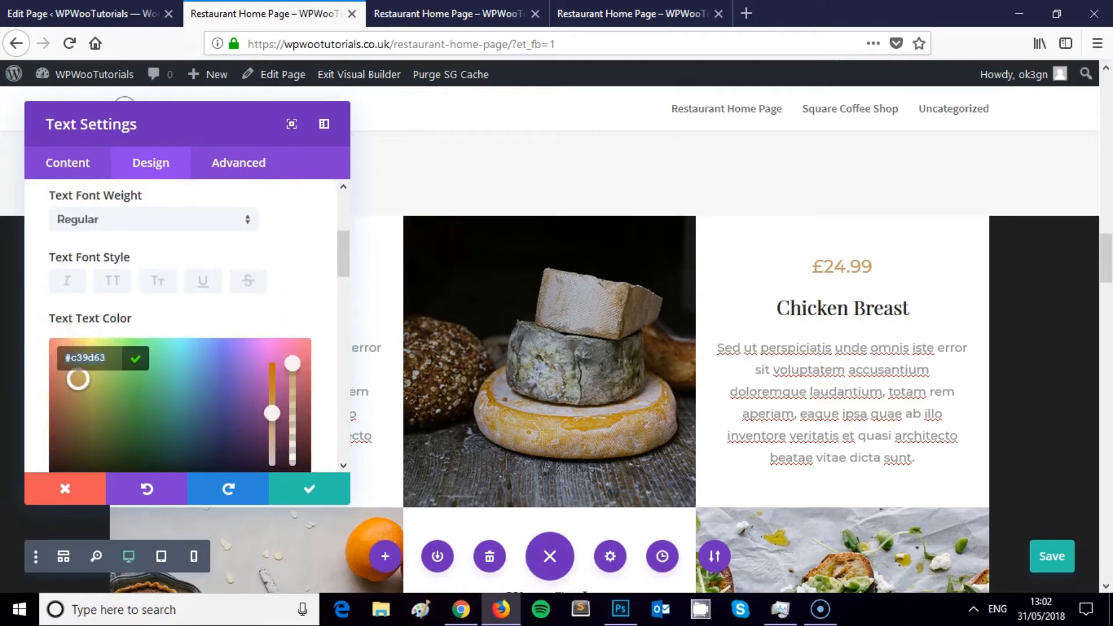
pyautogui.click(51, 347)
pyautogui.click(386, 475)
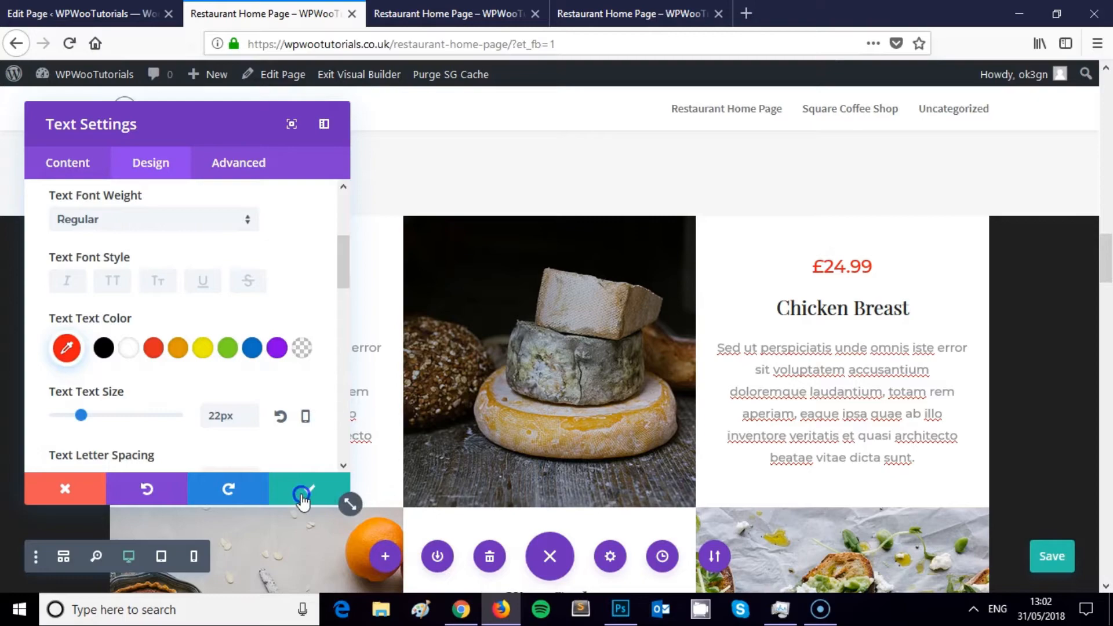
pyautogui.click(427, 454)
# Change the Grilled Fillet heading to "Classic Burger" and save the module settings.
pyautogui.scroll(-5, 381, 385)
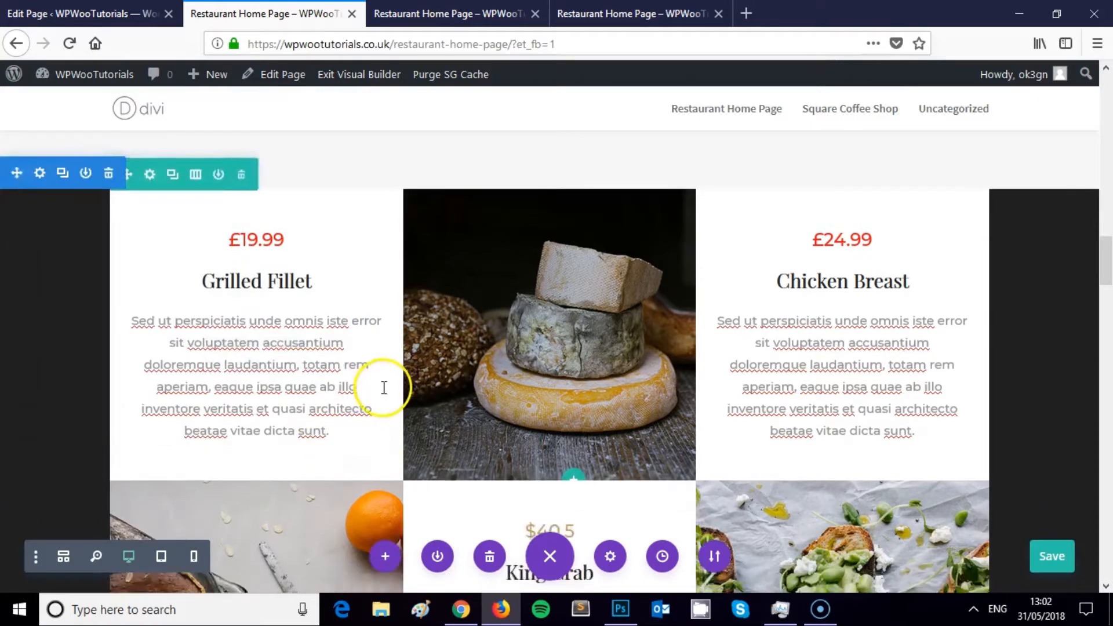
pyautogui.scroll(5, 322, 367)
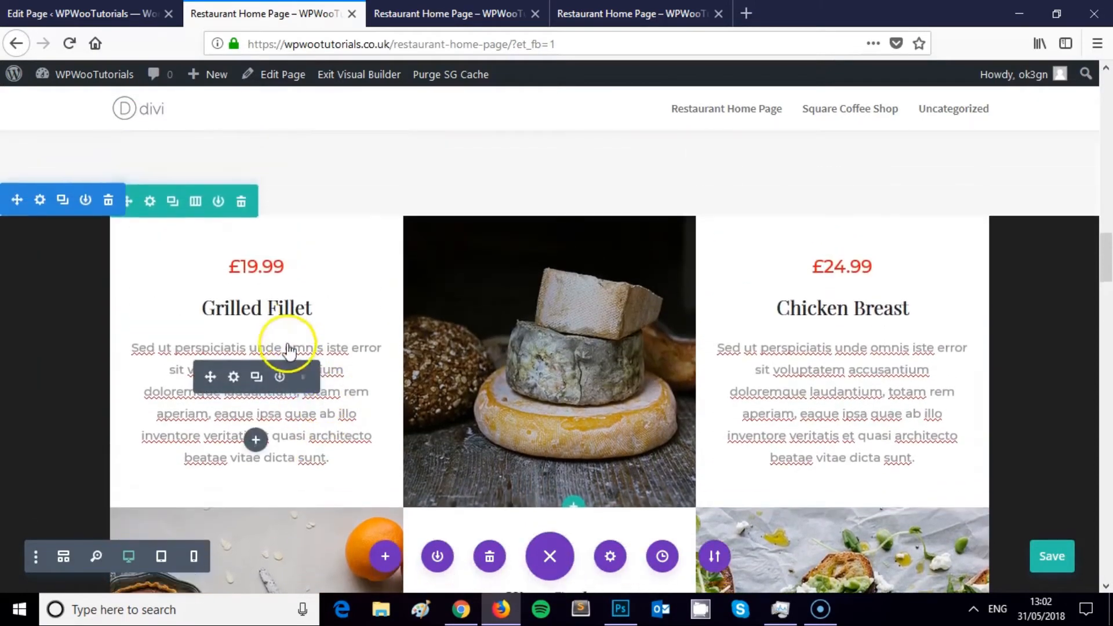
pyautogui.click(316, 350)
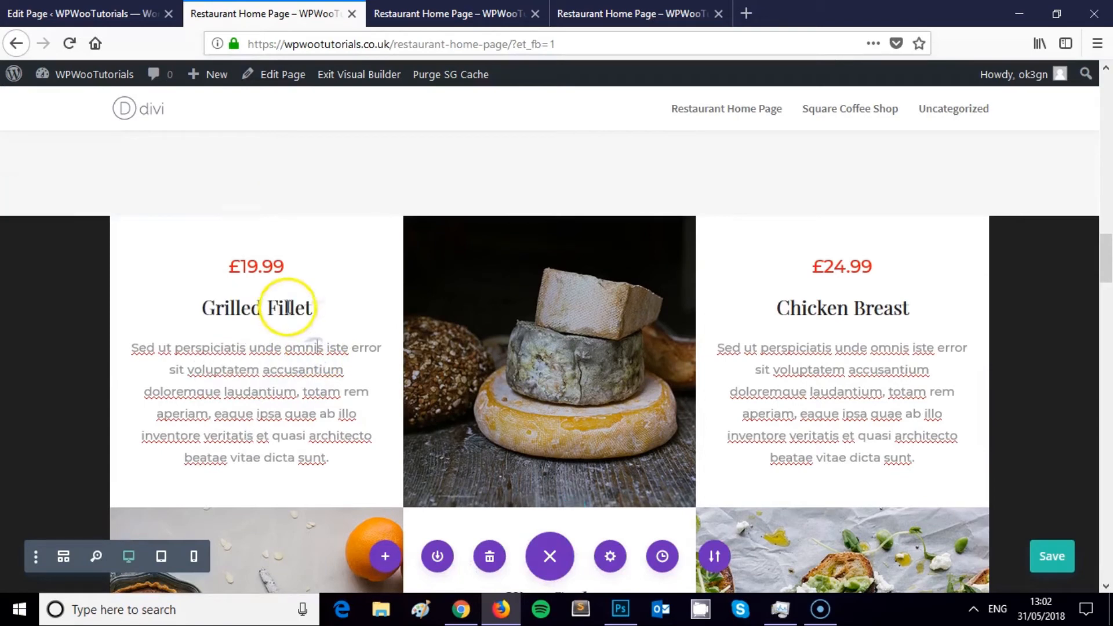
pyautogui.click(226, 365)
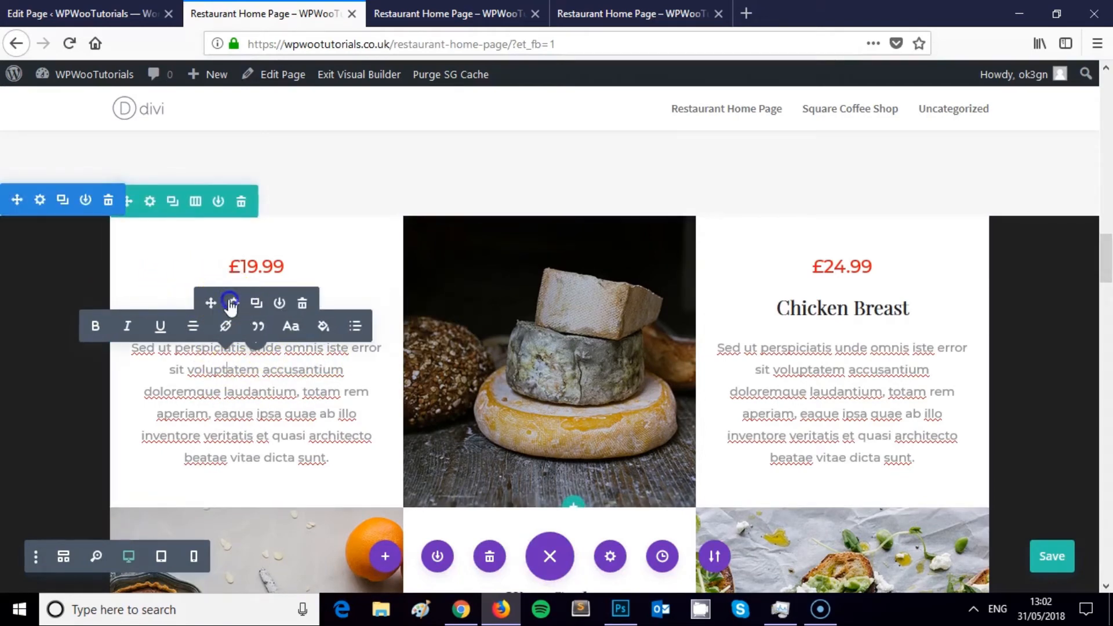
pyautogui.click(231, 302)
pyautogui.scroll(-3, 213, 312)
pyautogui.scroll(3, 213, 311)
pyautogui.moveTo(249, 374); pyautogui.dragTo(63, 353)
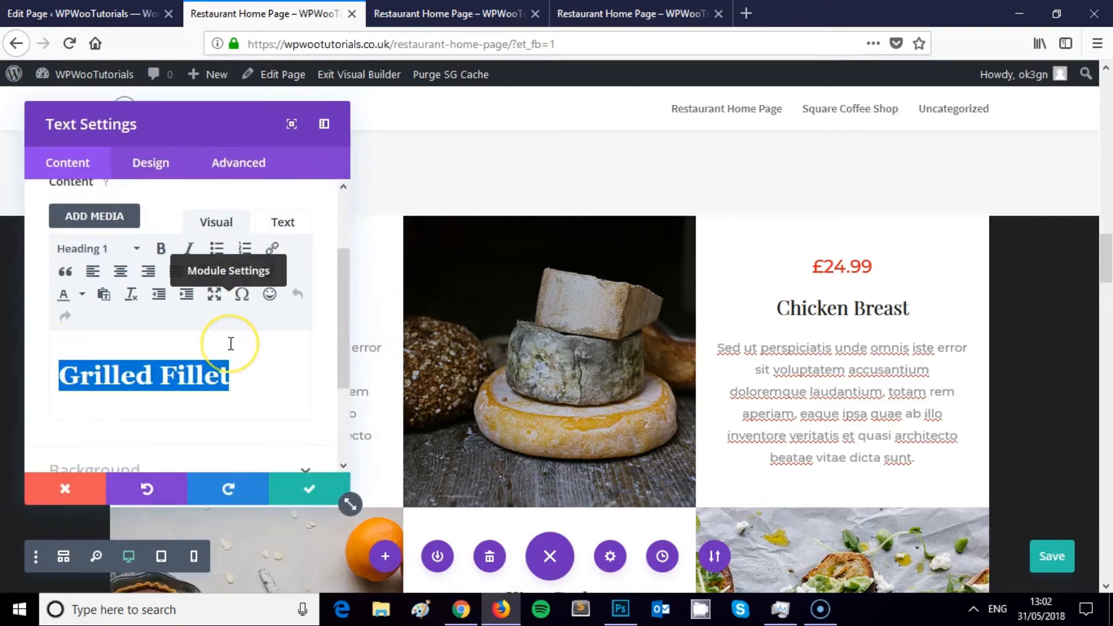
pyautogui.write('Classic Burger')
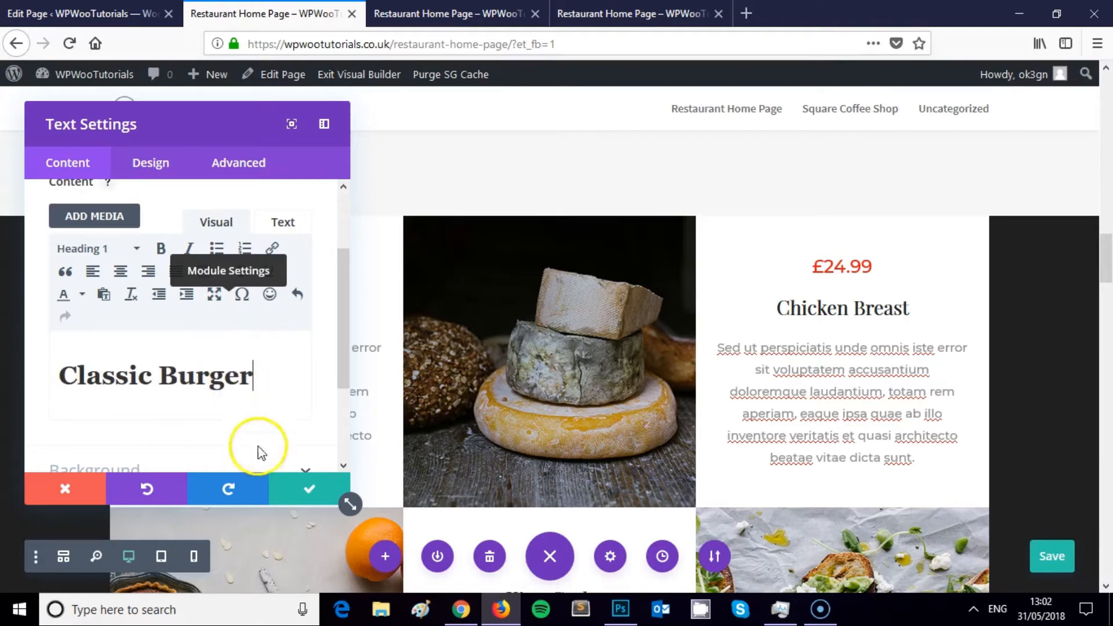
pyautogui.click(308, 487)
# Replace the Classic Burger description with "A classic American style burger. One fresh patty on a lightly toasted bun, lettuce, cucumbers, tomatoes, relish and red onions. Cheese optional.".
pyautogui.click(251, 432)
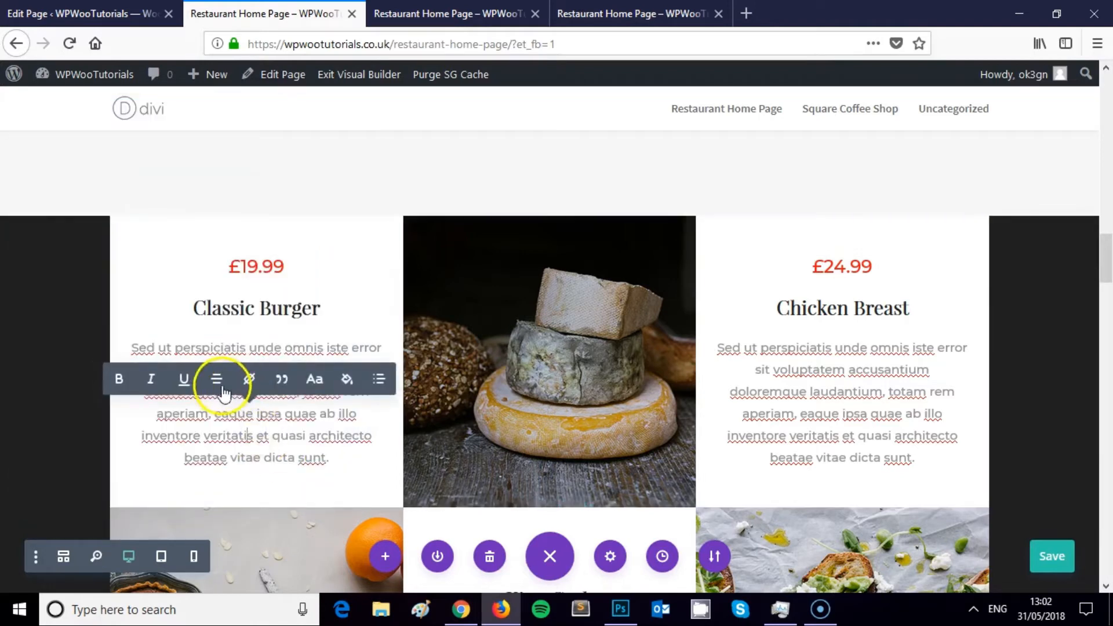
pyautogui.moveTo(330, 453); pyautogui.dragTo(248, 319)
pyautogui.press('BackSpace')
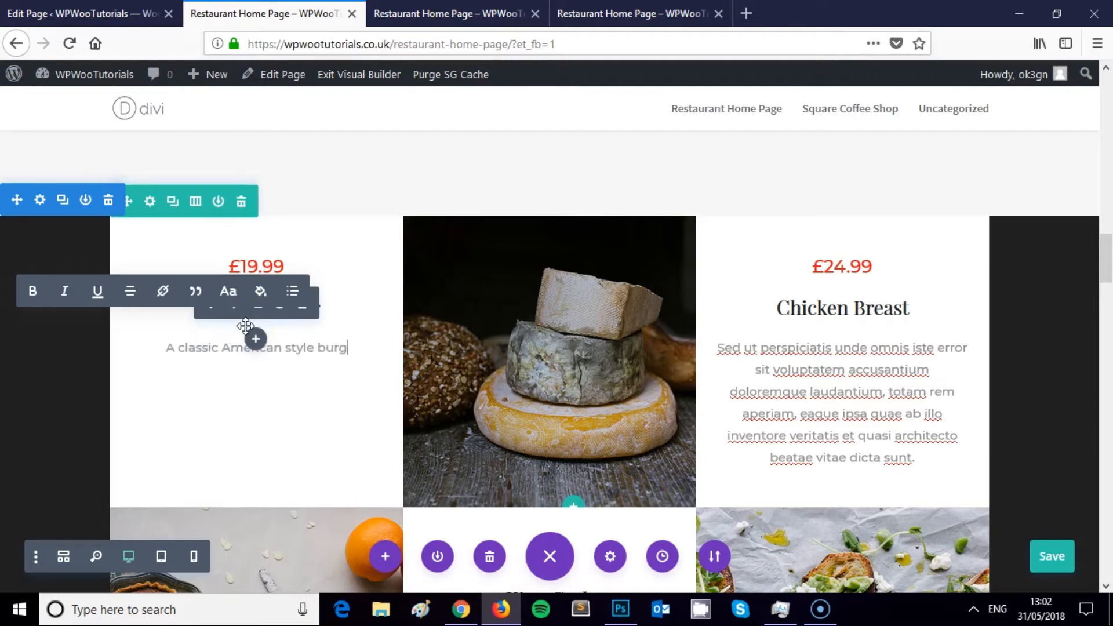
pyautogui.write('sh patty on a lightly')
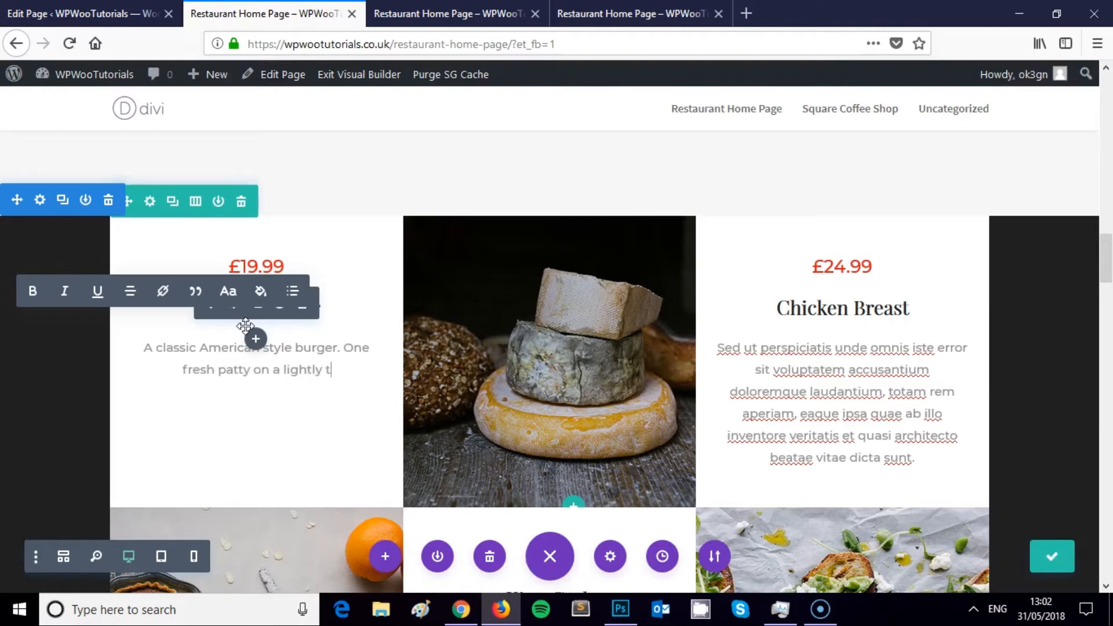
pyautogui.write('tuce, cucumbers, tomatoes, relish and red onions. Cheese optional.')
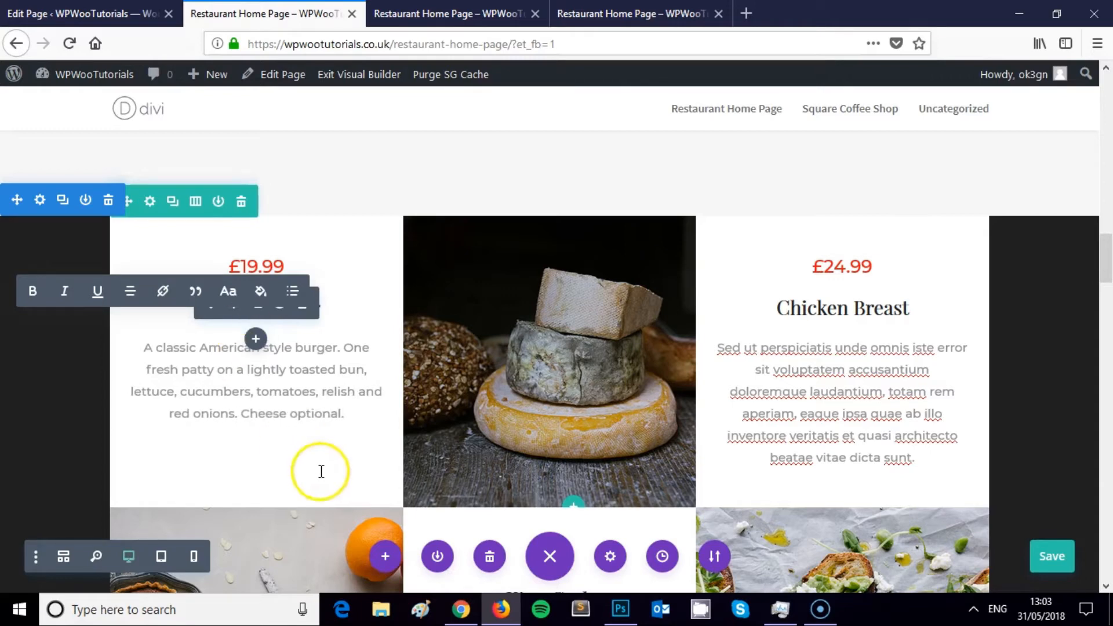
pyautogui.click(321, 462)
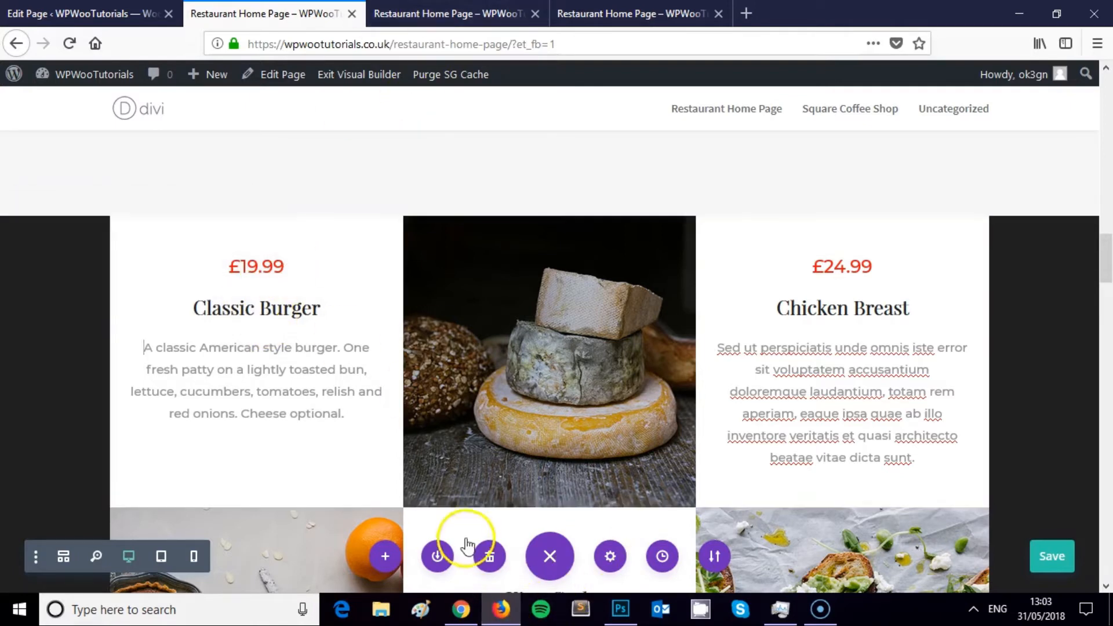
# Switch to Paletton, copy the light red hex code FA4E49 from the palette and return to the restaurant page.
pyautogui.click(462, 609)
pyautogui.click(936, 307)
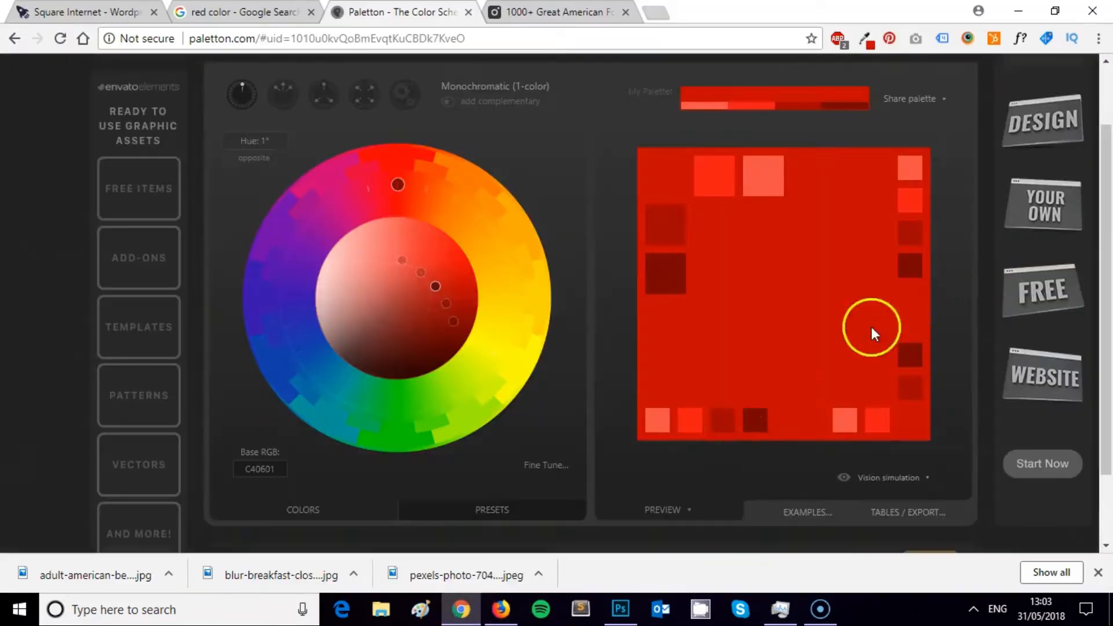
pyautogui.click(667, 412)
pyautogui.doubleClick(788, 430)
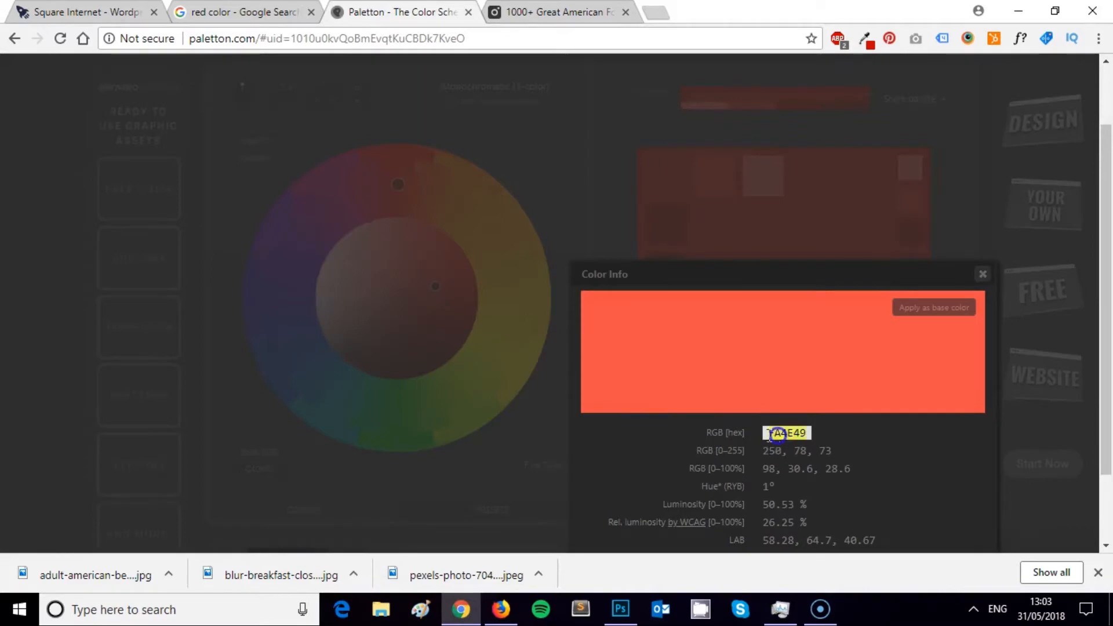
pyautogui.click(501, 608)
# Check the page from the hero header down to the menu items and save the page.
pyautogui.click(252, 270)
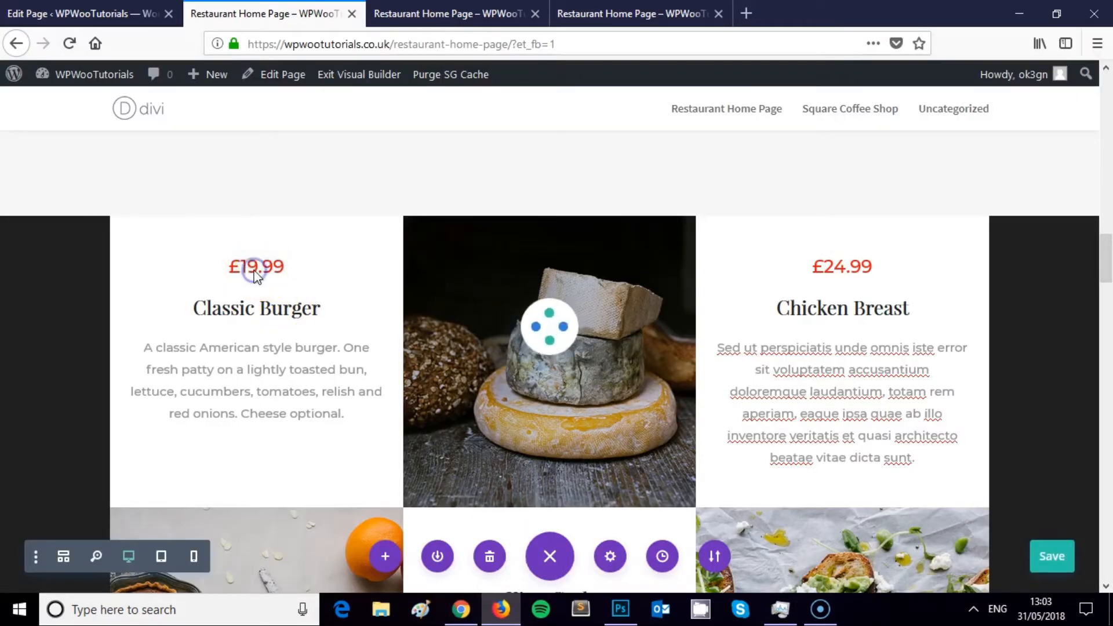
pyautogui.scroll(15, 327, 302)
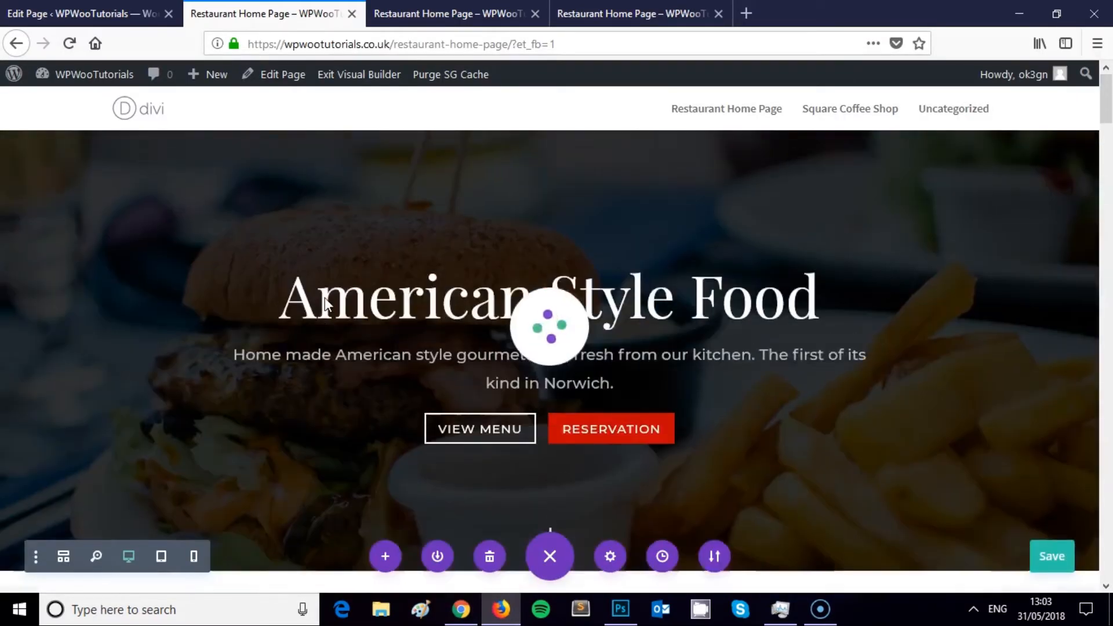
pyautogui.scroll(-15, 347, 304)
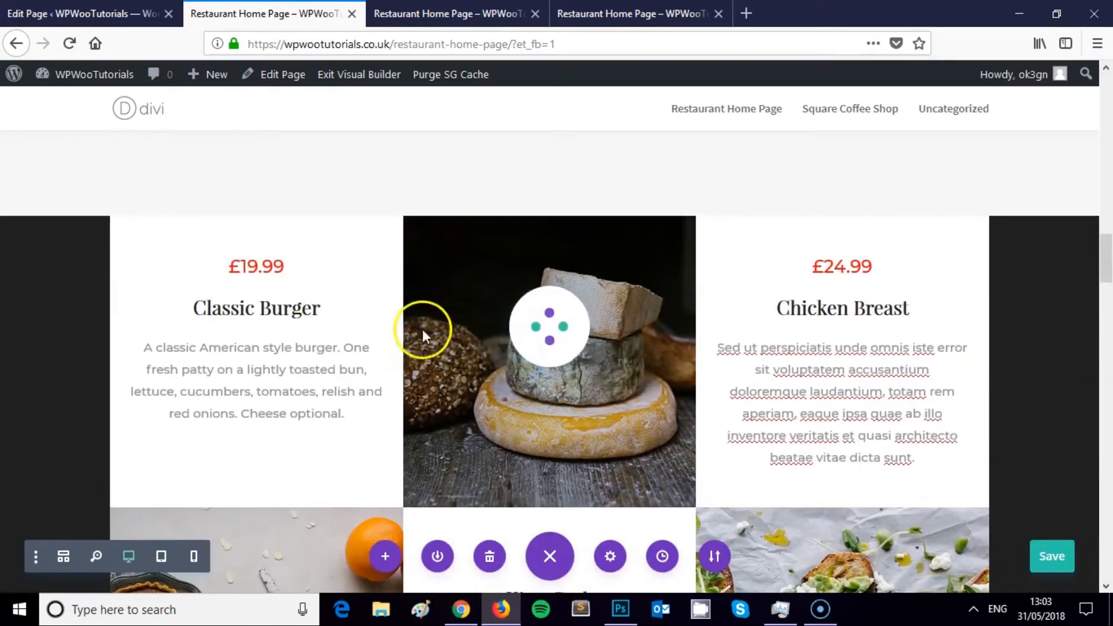
pyautogui.scroll(-10, 510, 267)
pyautogui.scroll(10, 507, 261)
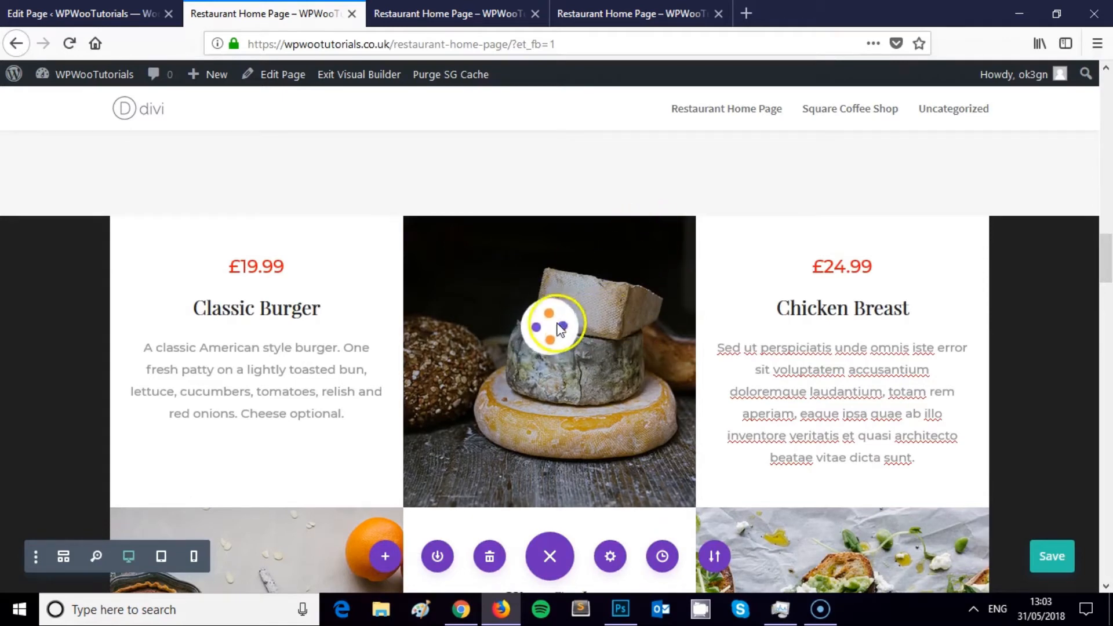
pyautogui.click(1052, 567)
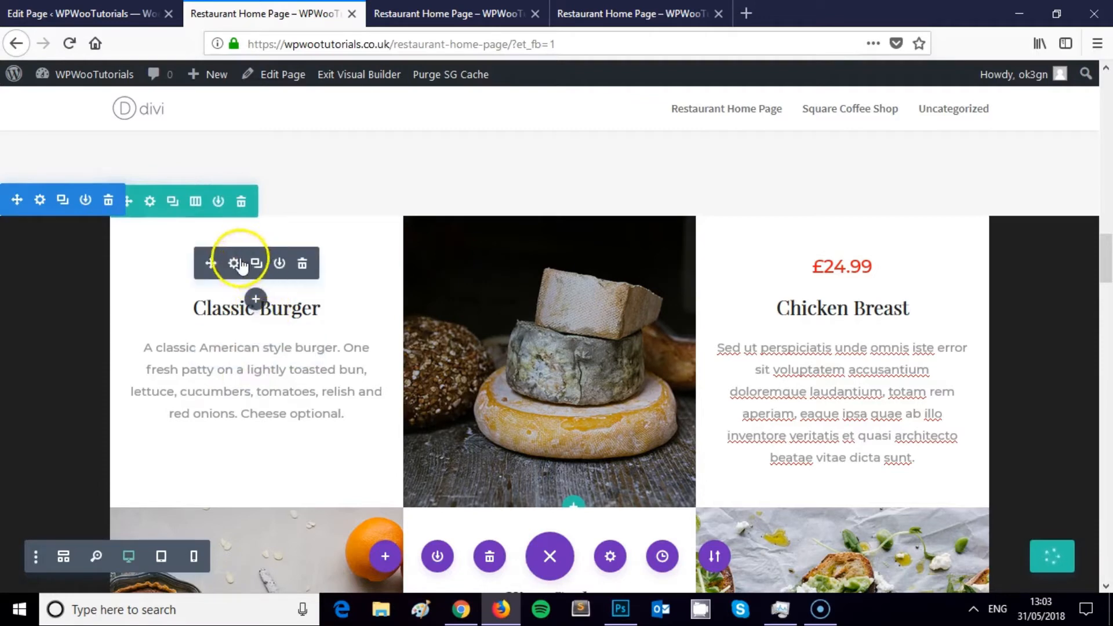
# Set the Classic Burger price's text color to #fa4e49 and save the module settings.
pyautogui.click(234, 264)
pyautogui.scroll(-2, 162, 261)
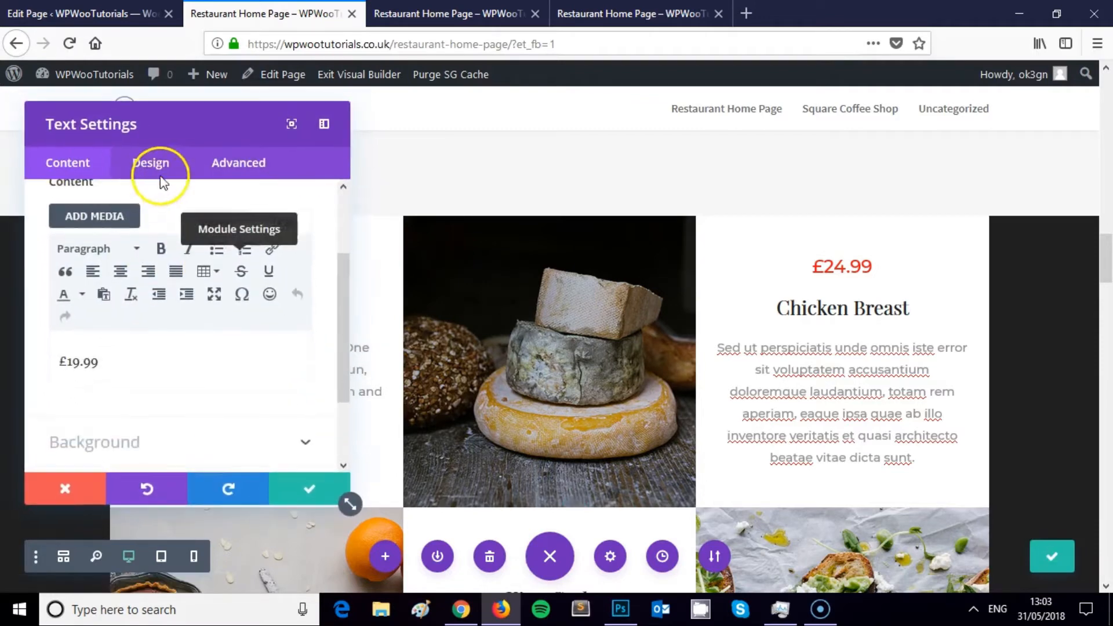
pyautogui.click(150, 163)
pyautogui.scroll(-3, 157, 301)
pyautogui.scroll(4, 127, 306)
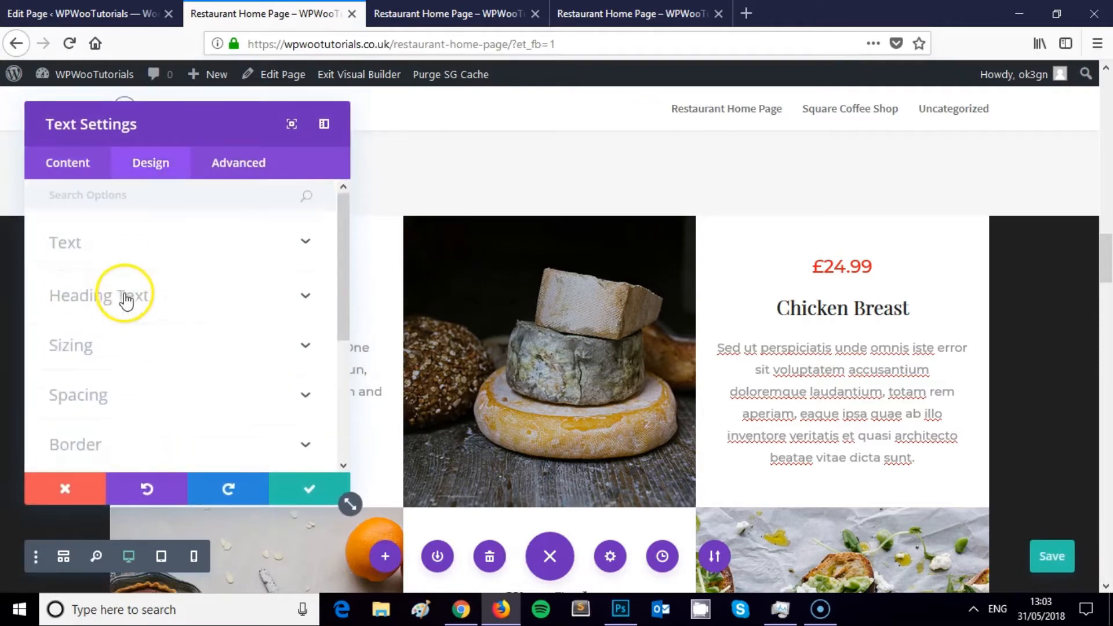
pyautogui.click(58, 248)
pyautogui.scroll(-3, 116, 318)
pyautogui.scroll(-1, 110, 335)
pyautogui.click(67, 348)
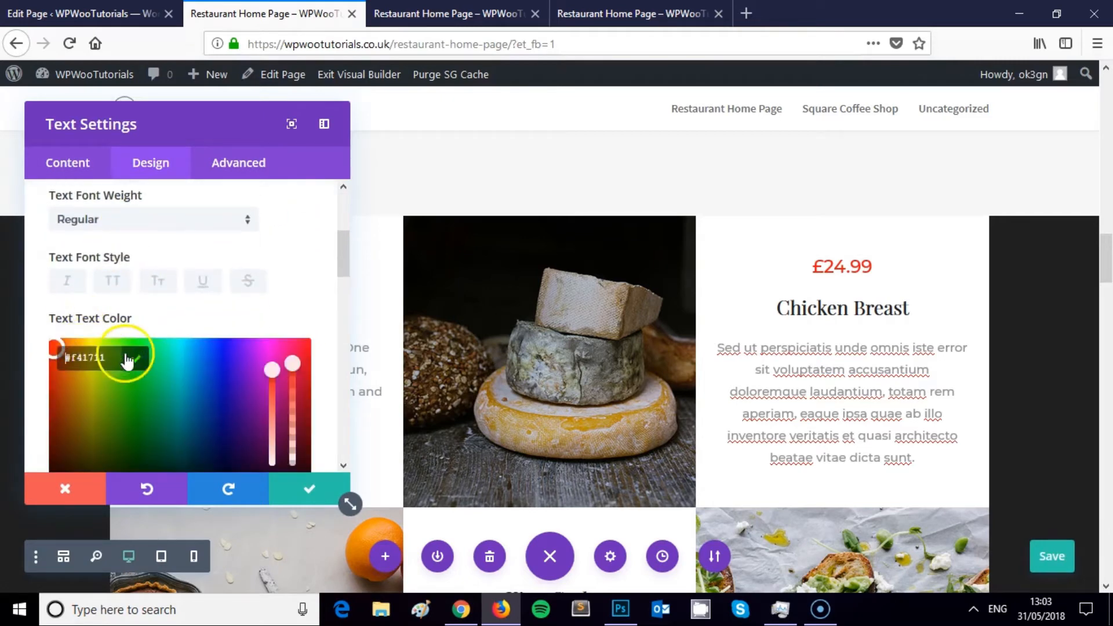
pyautogui.click(9, 337)
pyautogui.click(305, 495)
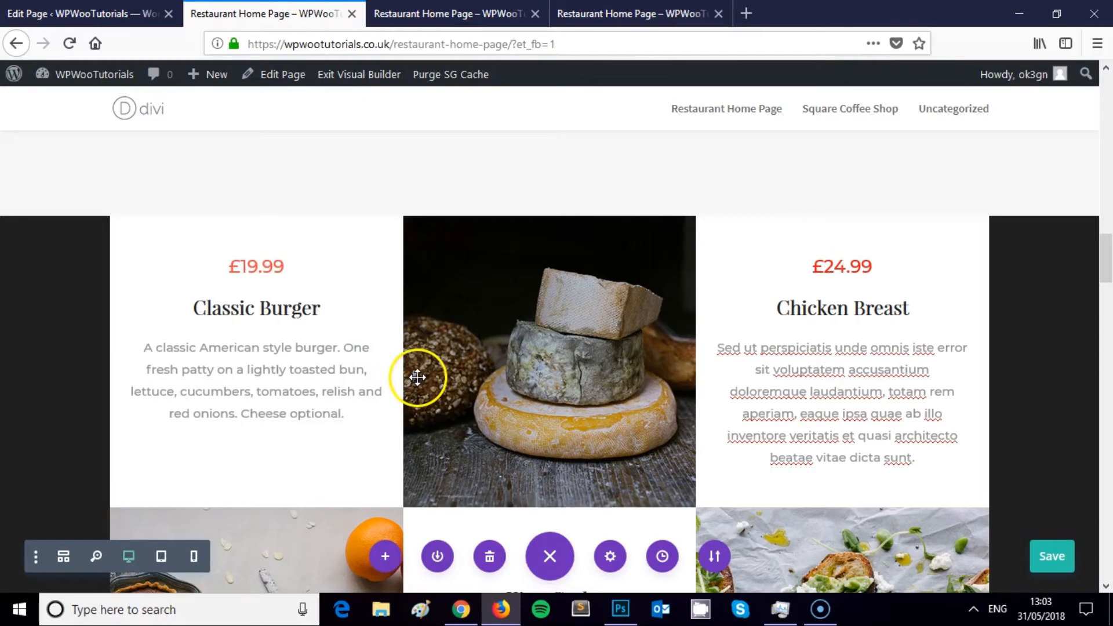
# Switch to Paletton, copy the base red hex code C40601 and return to the restaurant page.
pyautogui.click(466, 612)
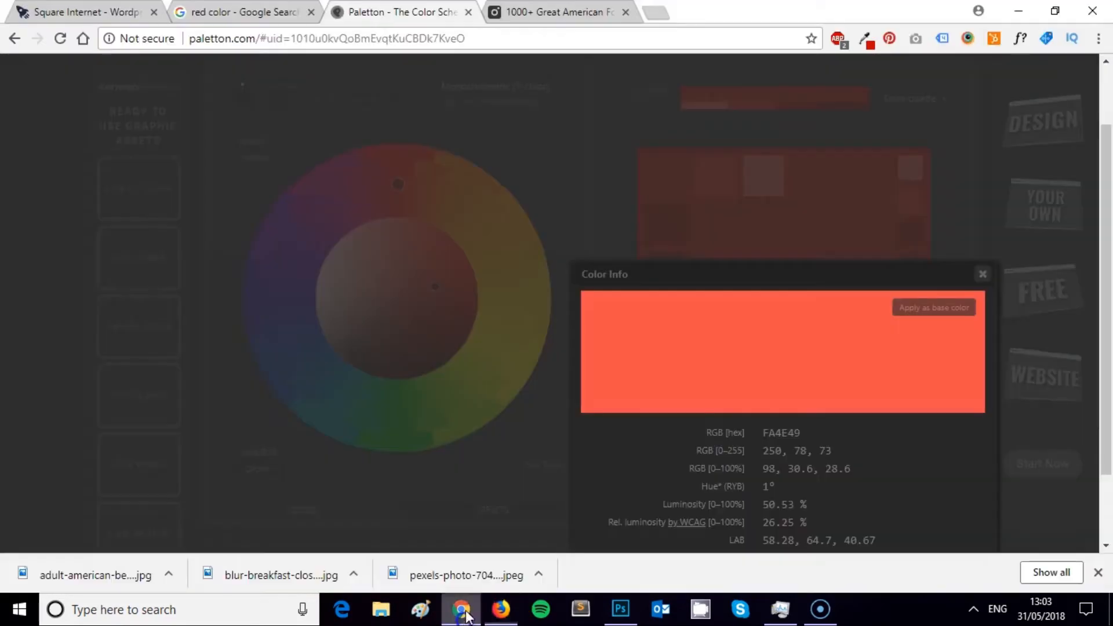
pyautogui.click(998, 283)
pyautogui.click(737, 363)
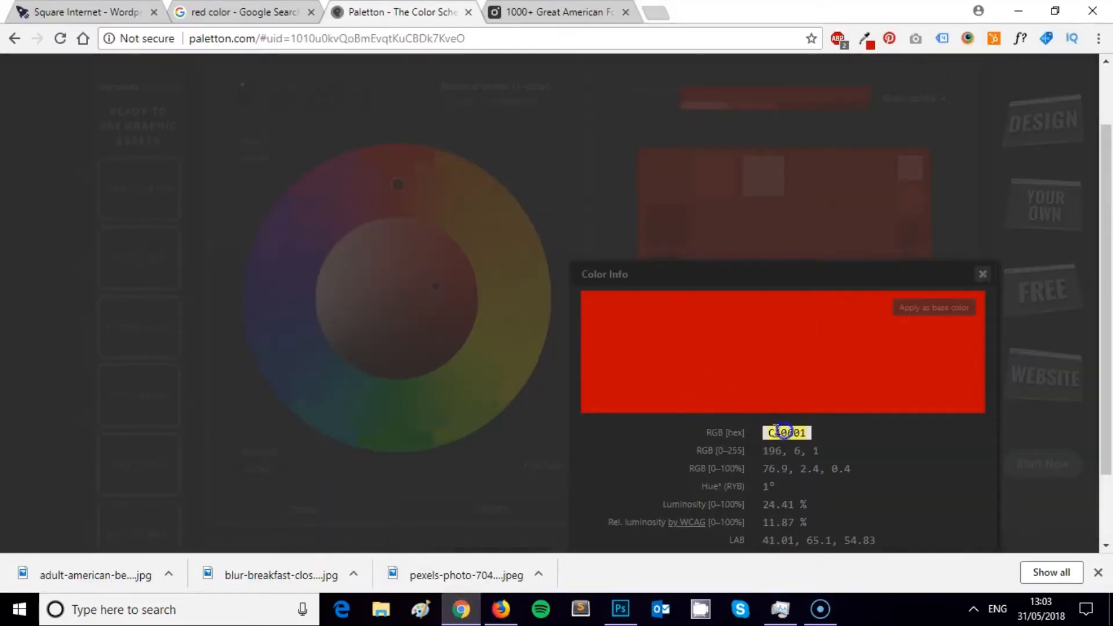
pyautogui.click(495, 616)
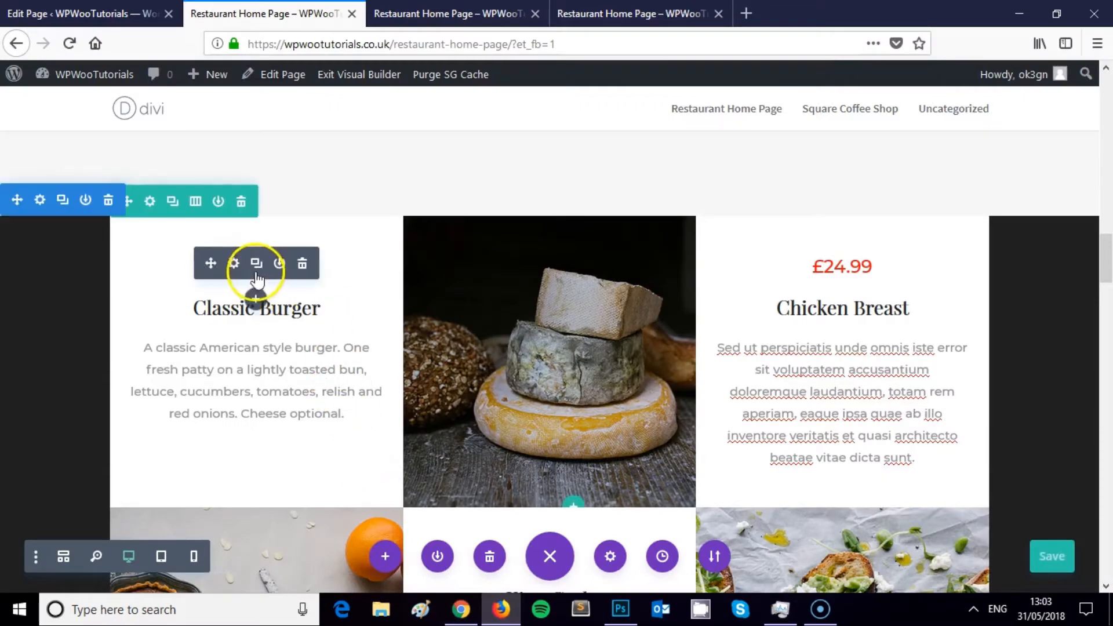
# Set the Classic Burger price's text color to the copied base red C40601 and save the module settings.
pyautogui.click(235, 264)
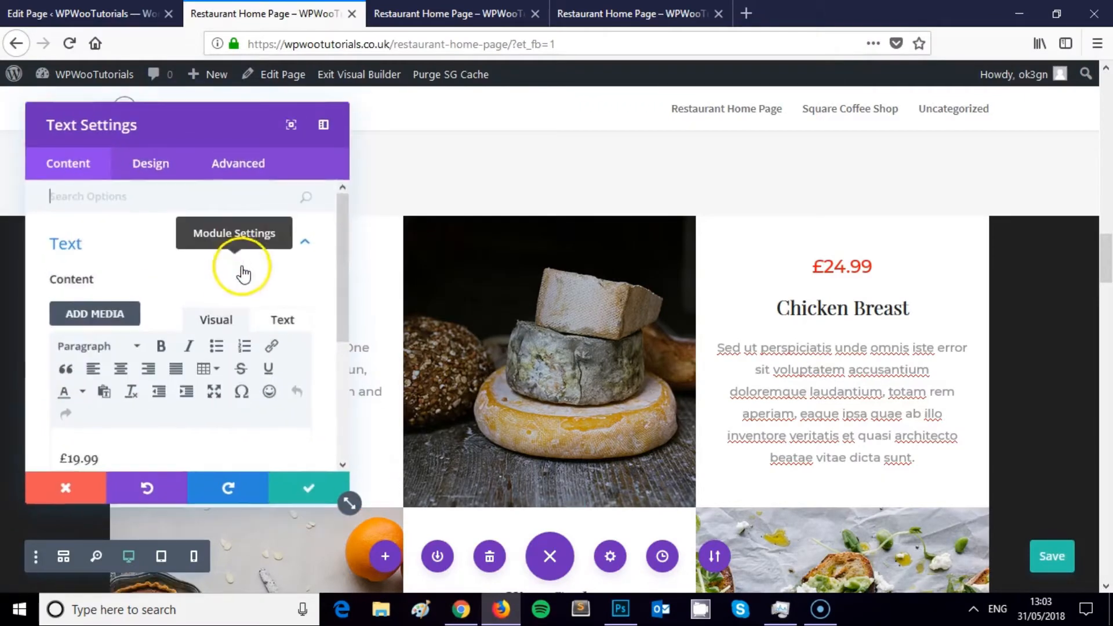
pyautogui.click(150, 166)
pyautogui.click(79, 258)
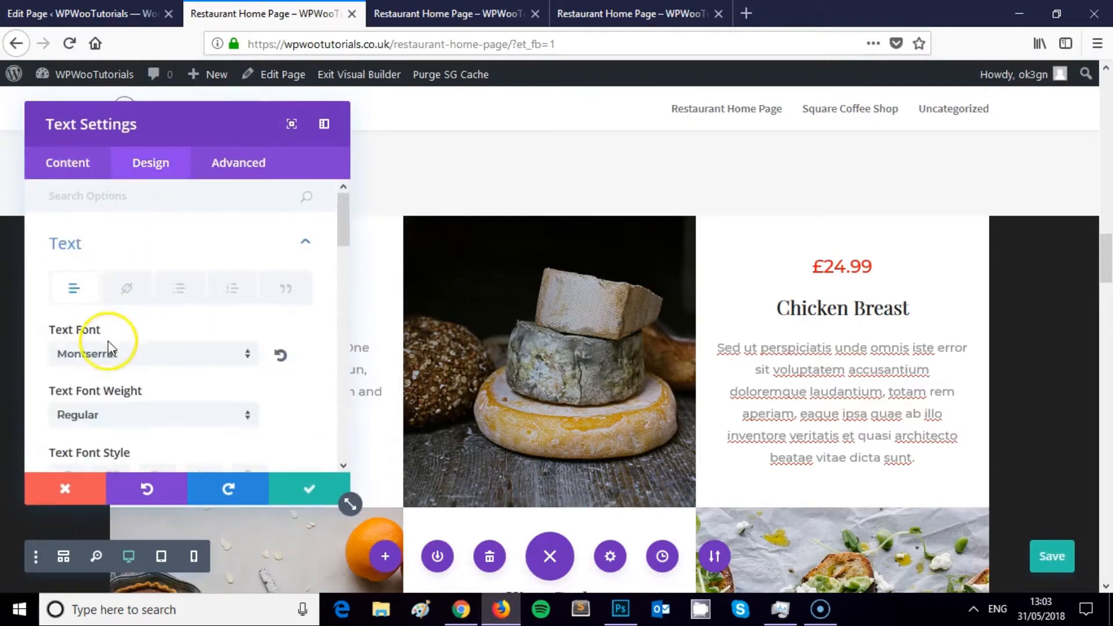
pyautogui.scroll(-5, 105, 343)
pyautogui.click(65, 255)
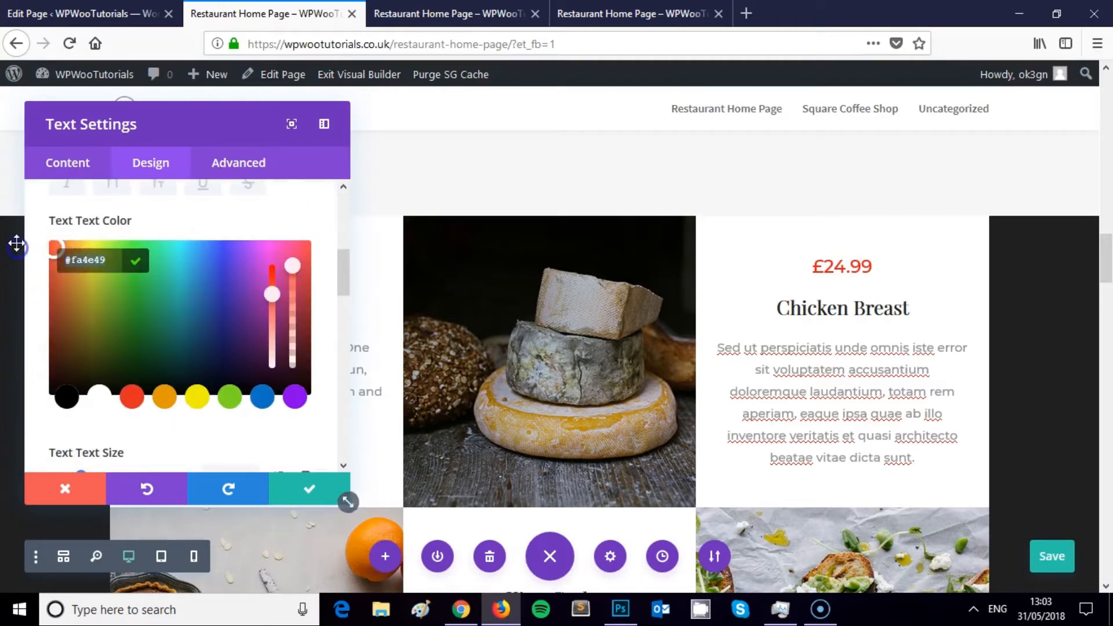
pyautogui.click(196, 373)
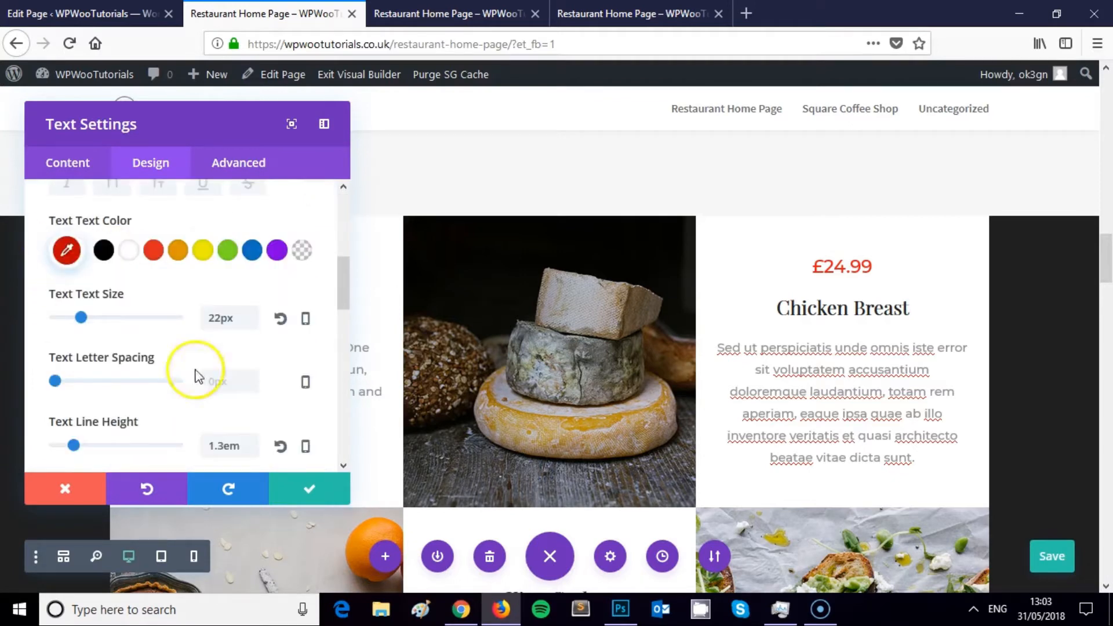
pyautogui.click(306, 494)
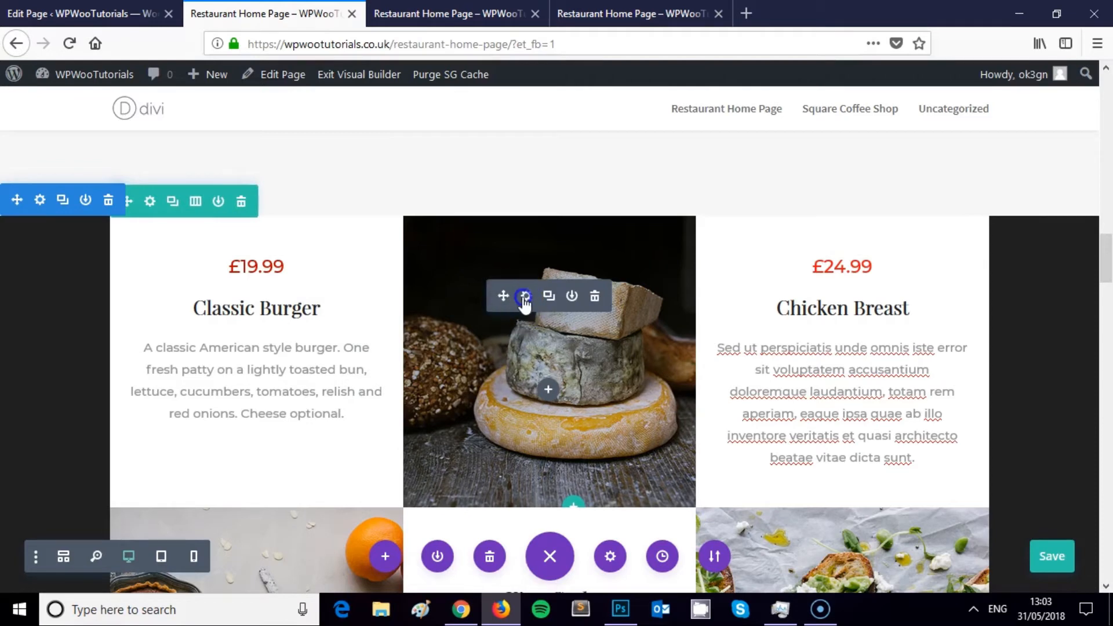
# Examine the visibility, design and background image options of the divider over the cheese photo, then close its settings.
pyautogui.click(525, 297)
pyautogui.scroll(-1, 296, 343)
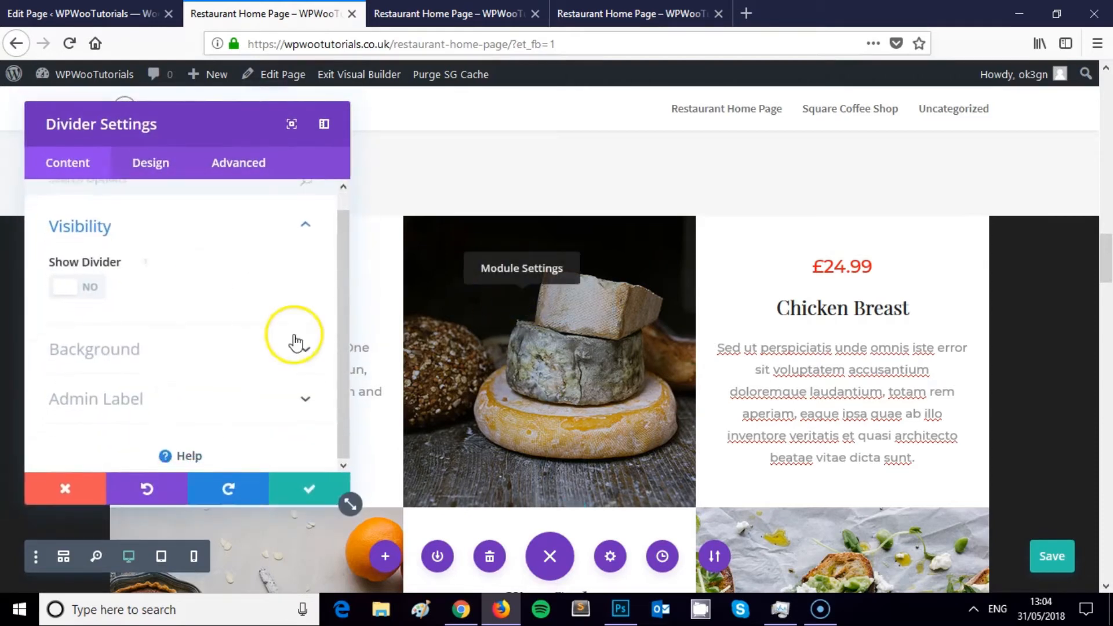
pyautogui.click(164, 161)
pyautogui.scroll(-1, 199, 252)
pyautogui.scroll(1, 185, 279)
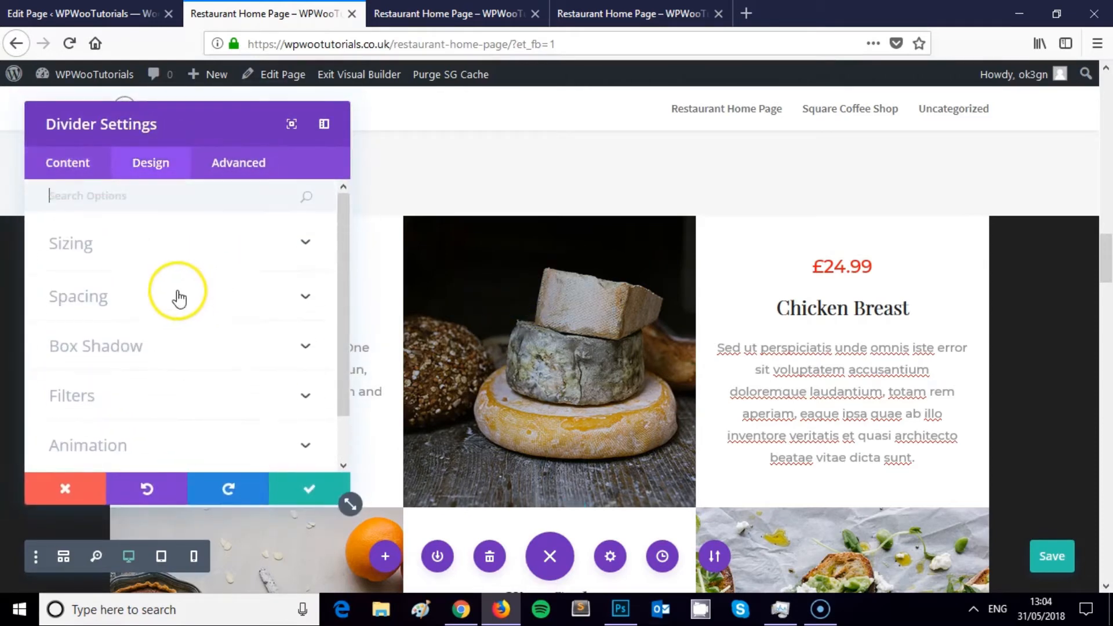
pyautogui.click(67, 162)
pyautogui.scroll(1, 180, 304)
pyautogui.scroll(-1, 179, 303)
pyautogui.scroll(1, 174, 290)
pyautogui.scroll(-1, 128, 339)
pyautogui.click(133, 357)
pyautogui.scroll(-1, 214, 281)
pyautogui.scroll(2, 174, 325)
pyautogui.click(148, 346)
pyautogui.click(189, 349)
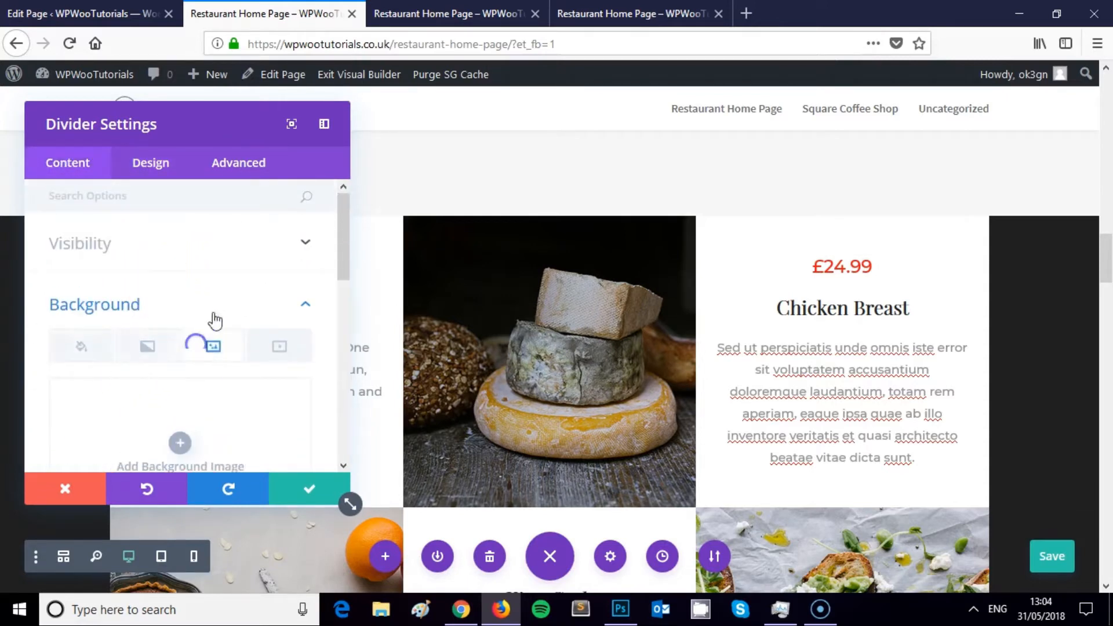
pyautogui.press('Escape')
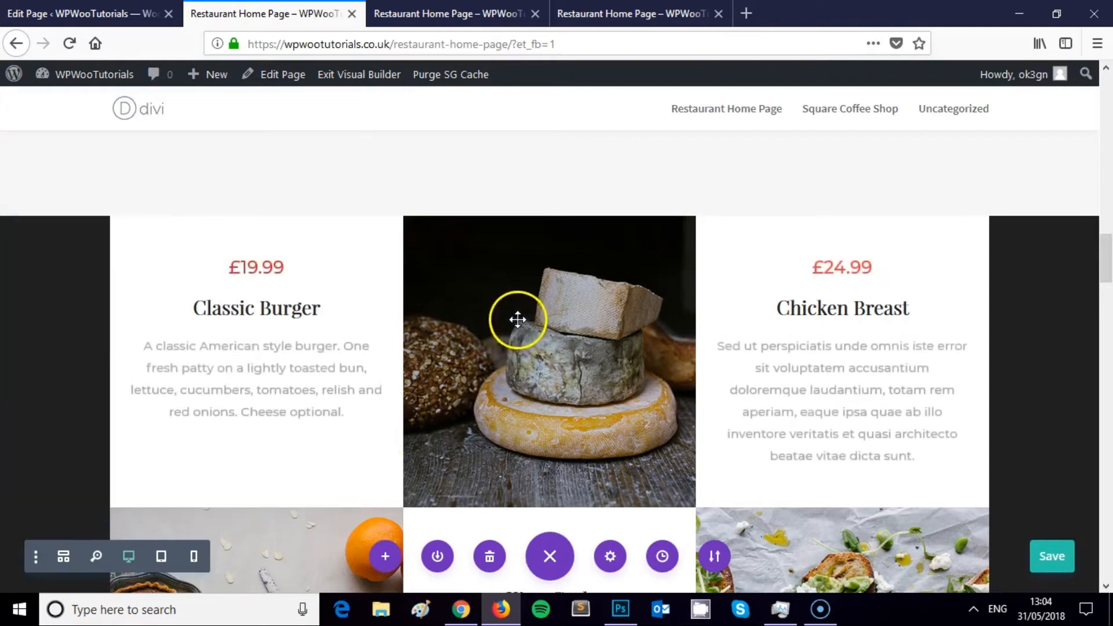
pyautogui.scroll(2, 477, 268)
pyautogui.scroll(-2, 116, 353)
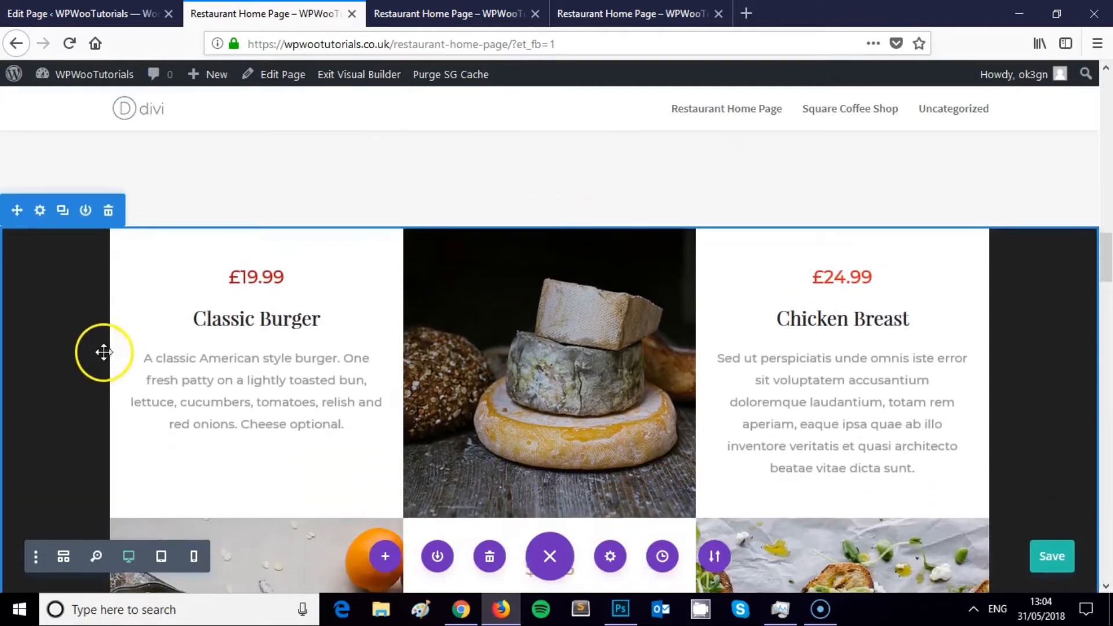
# Examine the background and design options of the section containing the menu items.
pyautogui.click(40, 201)
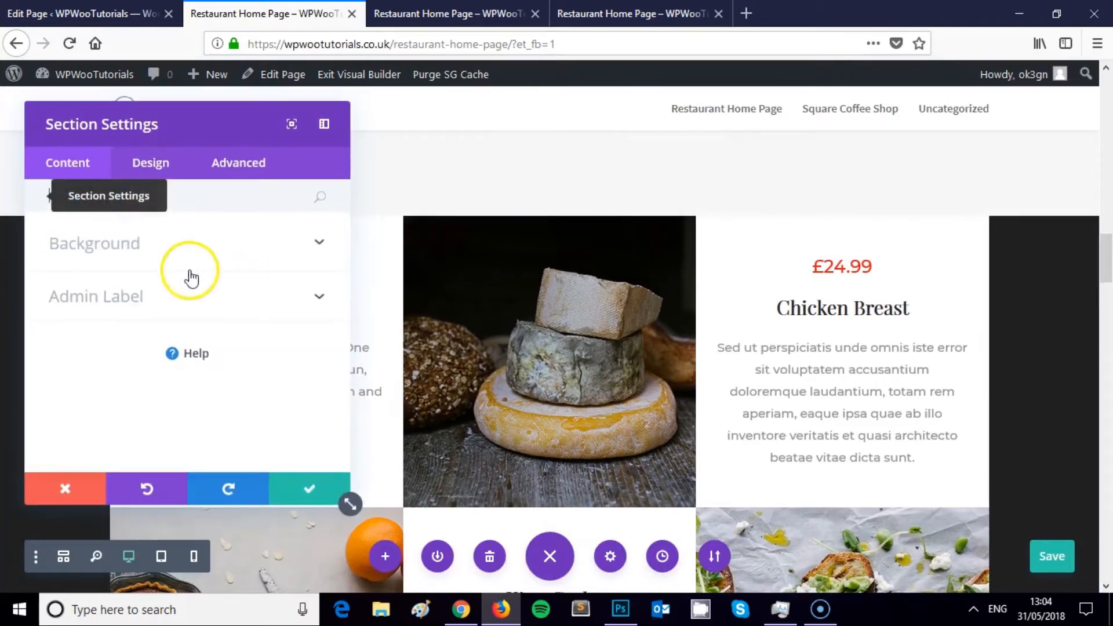
pyautogui.click(126, 255)
pyautogui.scroll(-3, 199, 291)
pyautogui.scroll(3, 199, 291)
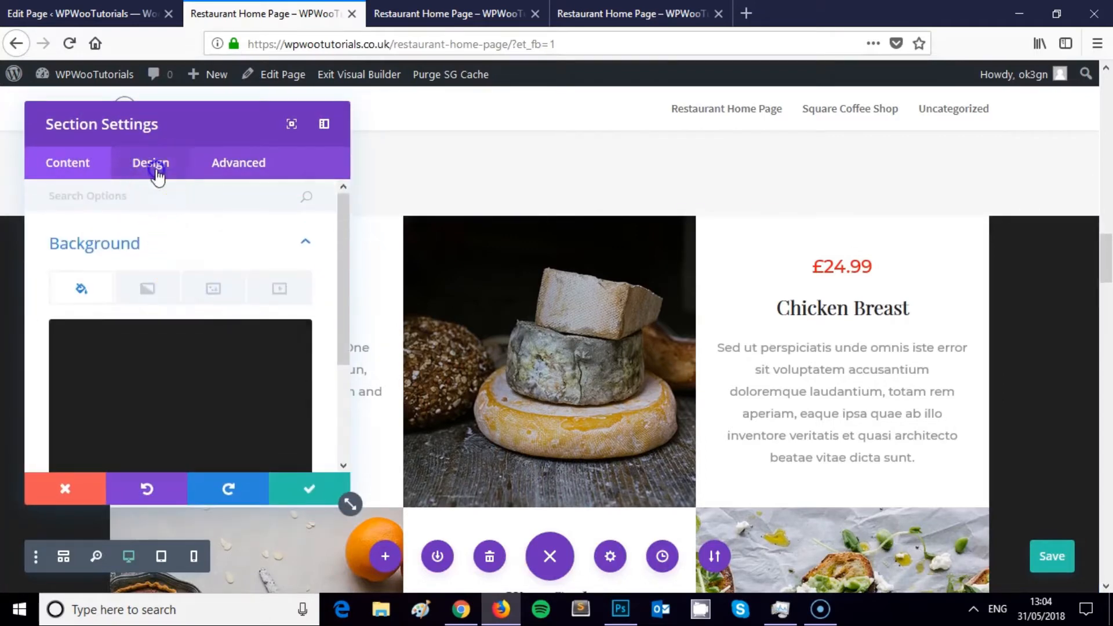
pyautogui.click(152, 170)
pyautogui.scroll(-3, 162, 279)
pyautogui.scroll(4, 124, 305)
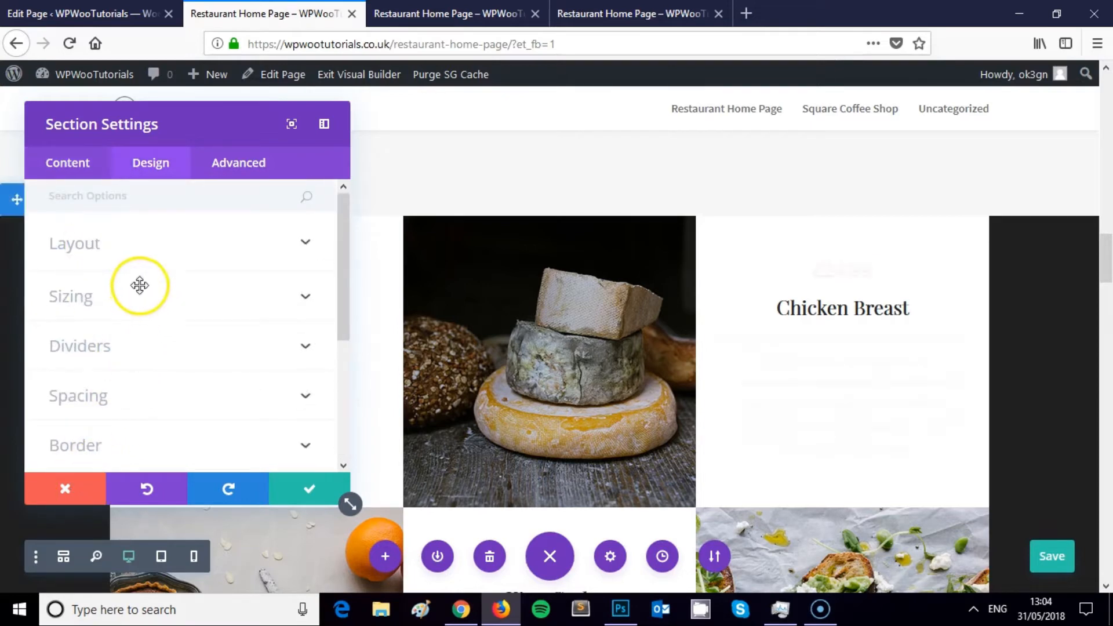
# Open the settings of the row with the Classic Burger and Chicken Breast, and locate its Column 2 background image.
pyautogui.click(150, 202)
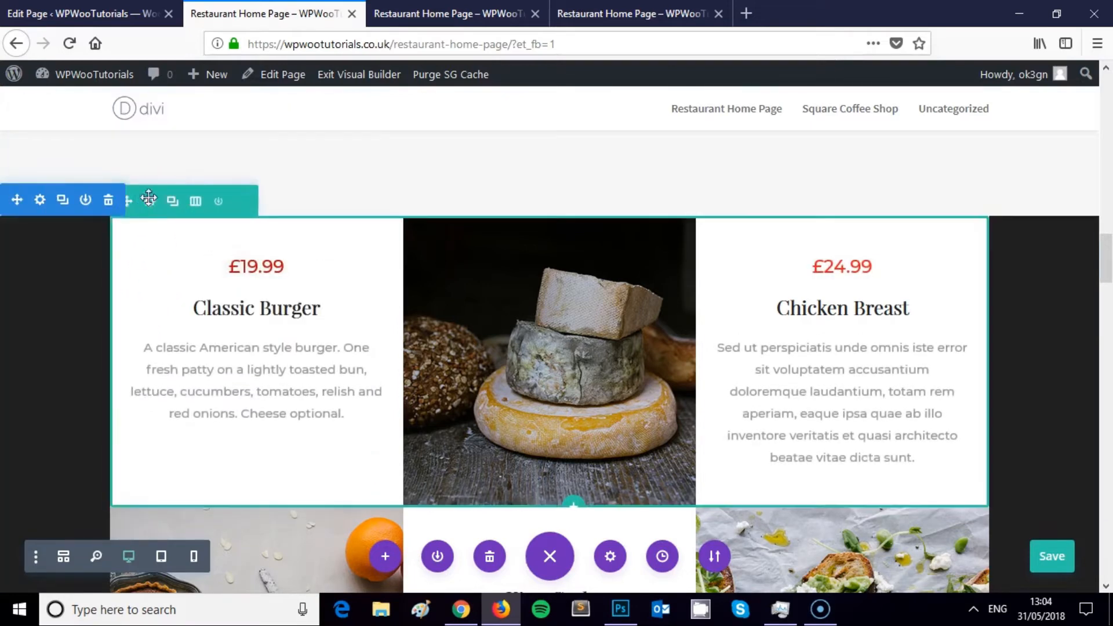
pyautogui.click(116, 246)
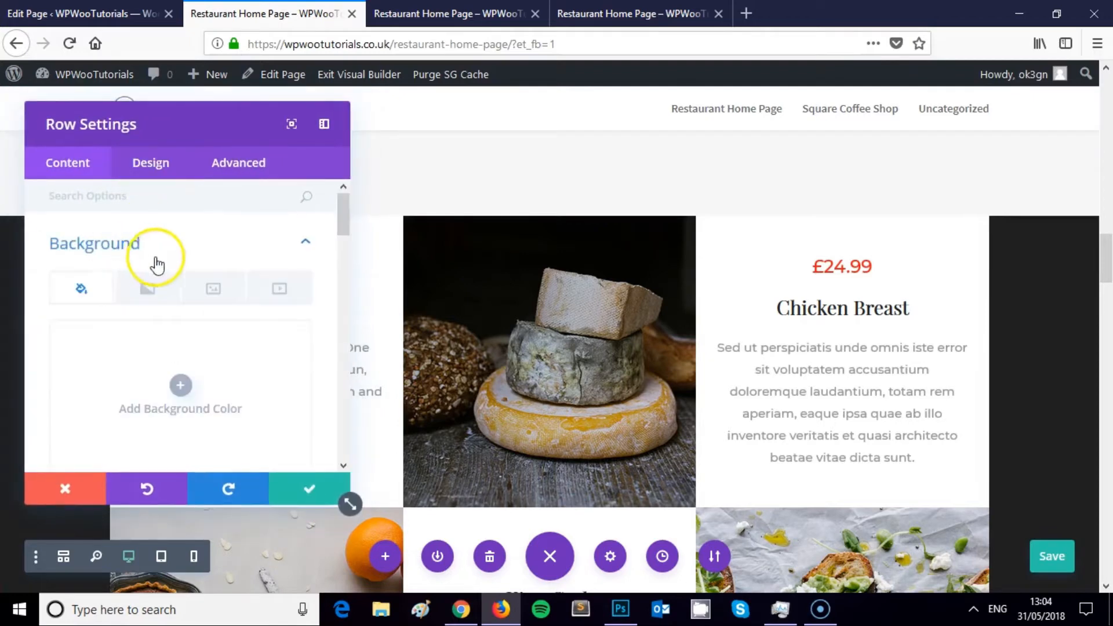
pyautogui.click(163, 282)
pyautogui.click(199, 293)
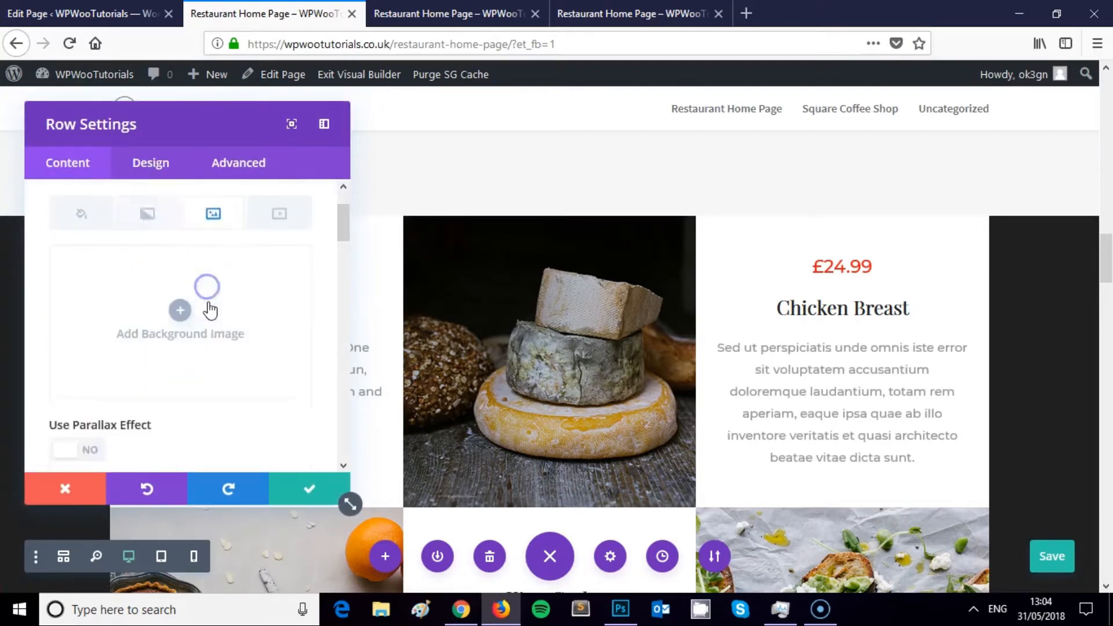
pyautogui.scroll(-10, 129, 398)
pyautogui.scroll(1, 142, 379)
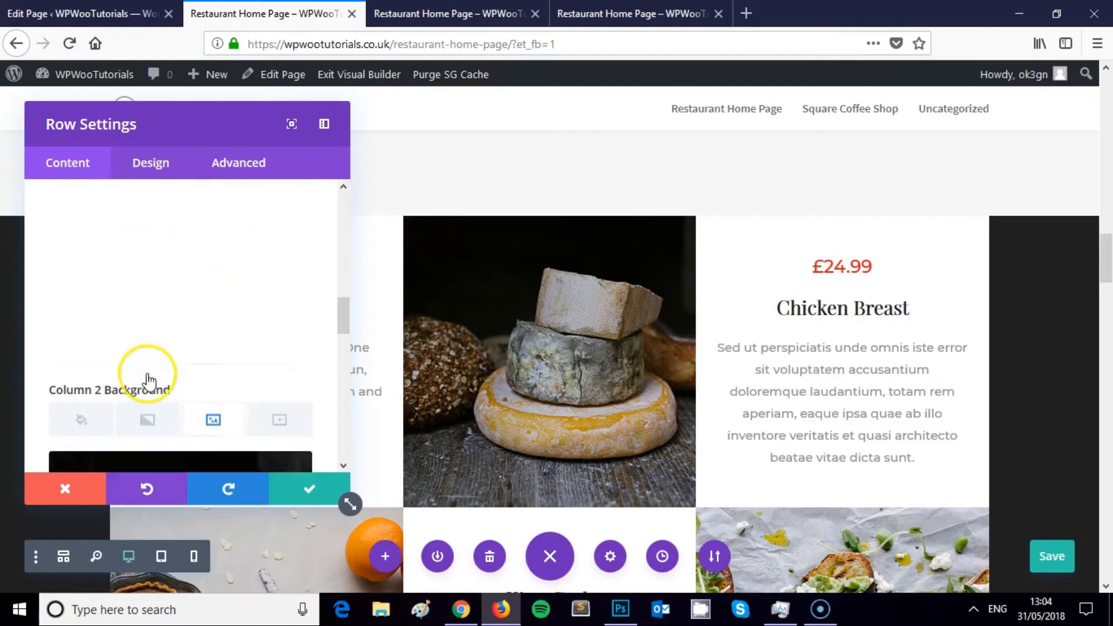
pyautogui.scroll(-4, 145, 374)
pyautogui.scroll(4, 212, 262)
pyautogui.scroll(-3, 212, 265)
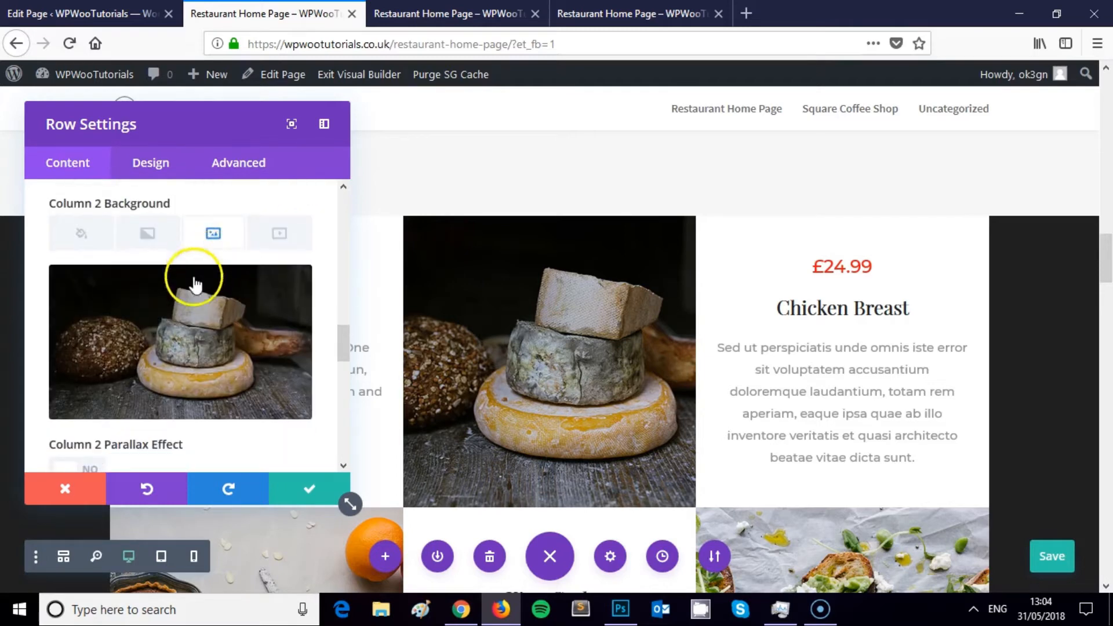
# Examine the Column 2 background image options and compare them with the photos in the menu rows on the page.
pyautogui.scroll(-2, 153, 280)
pyautogui.scroll(-1, 168, 273)
pyautogui.scroll(3, 186, 268)
pyautogui.scroll(-2, 380, 361)
pyautogui.scroll(2, 384, 361)
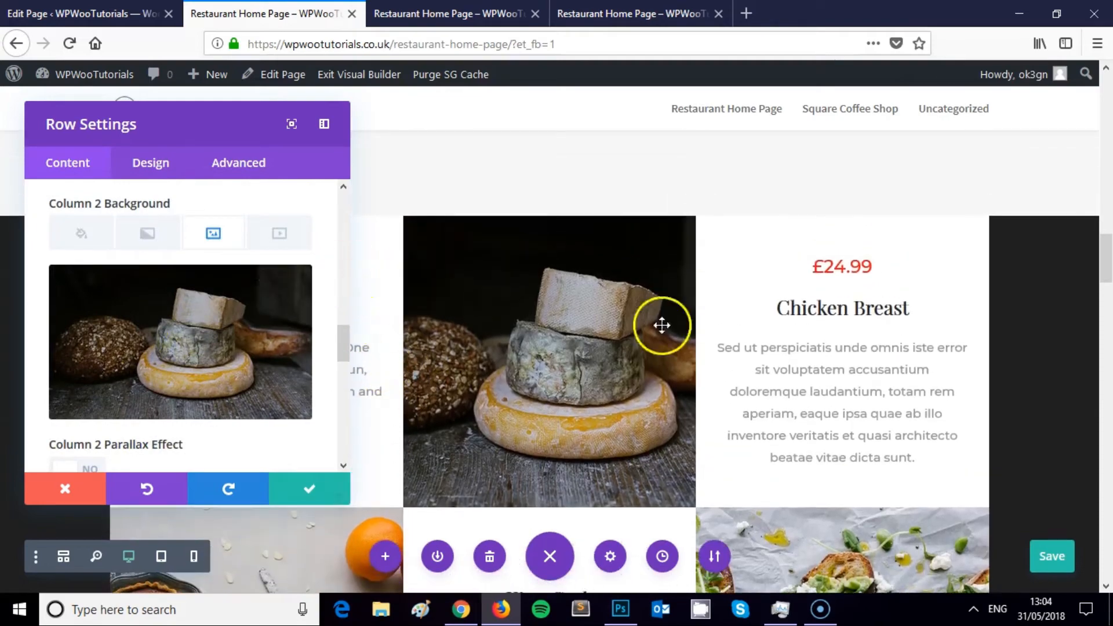
pyautogui.scroll(-2, 812, 330)
pyautogui.scroll(2, 787, 316)
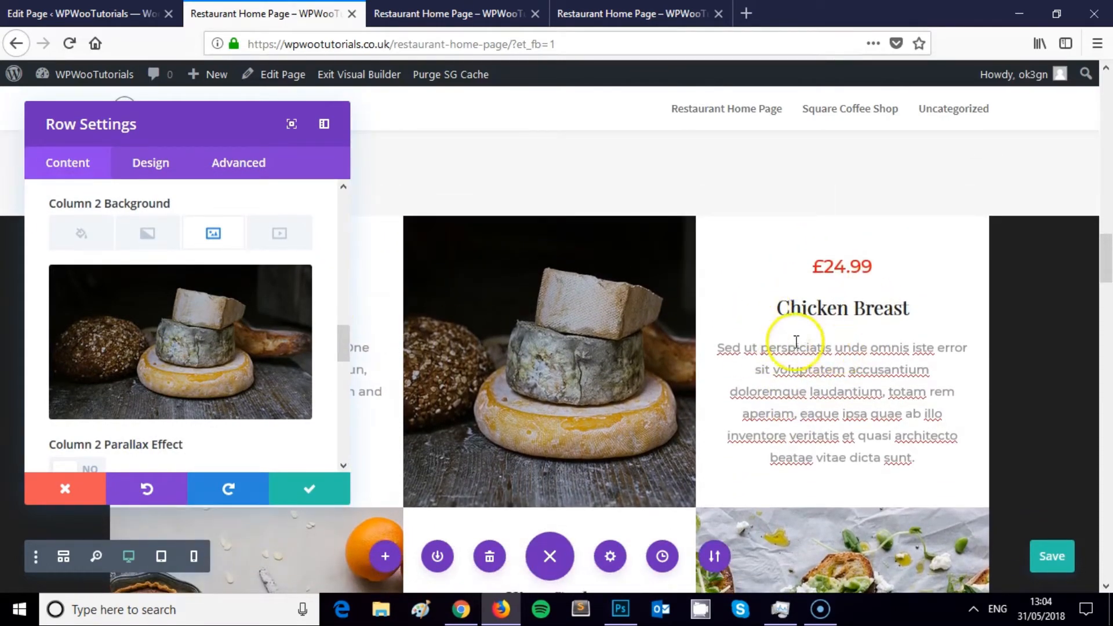
pyautogui.scroll(-12, 797, 342)
pyautogui.scroll(8, 772, 350)
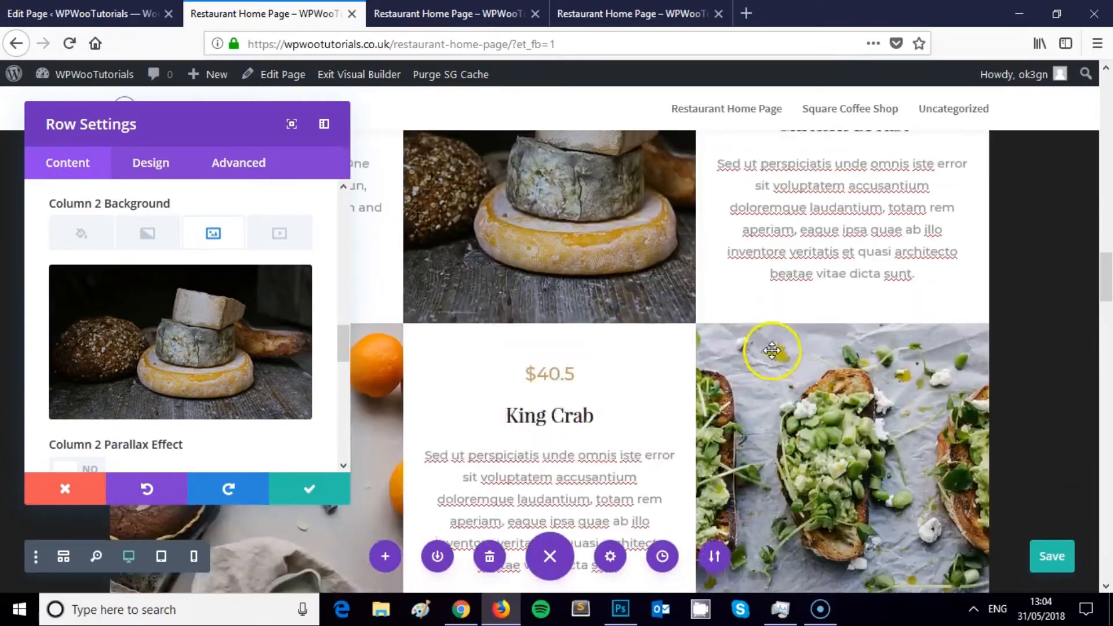
pyautogui.scroll(4, 772, 350)
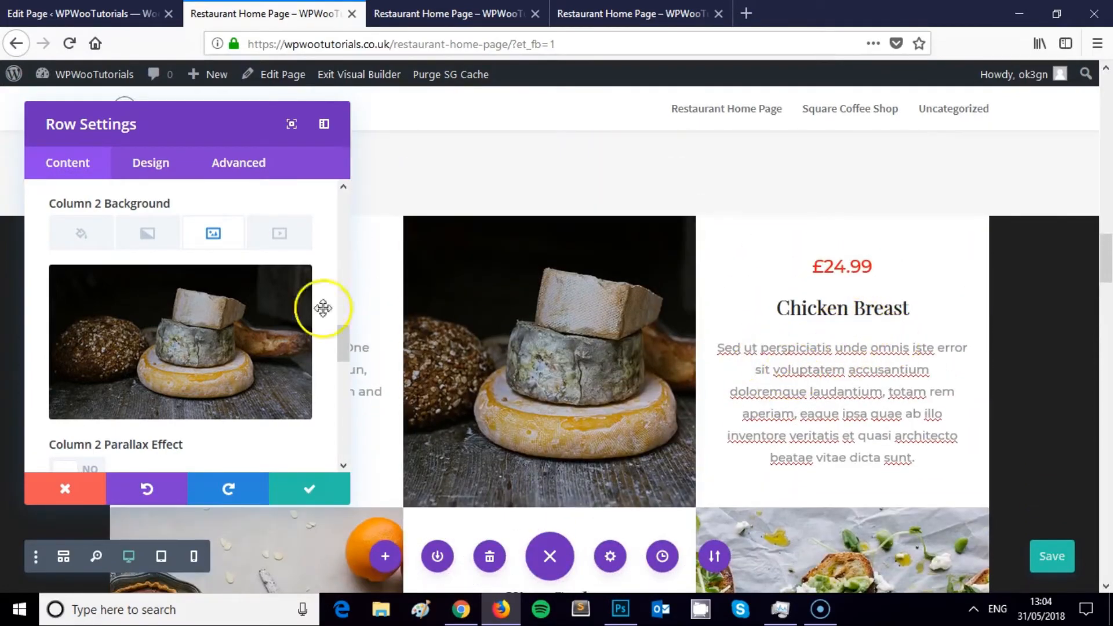
# Switch to the Pexels page in Chrome and search its stock photos for "burger".
pyautogui.click(460, 609)
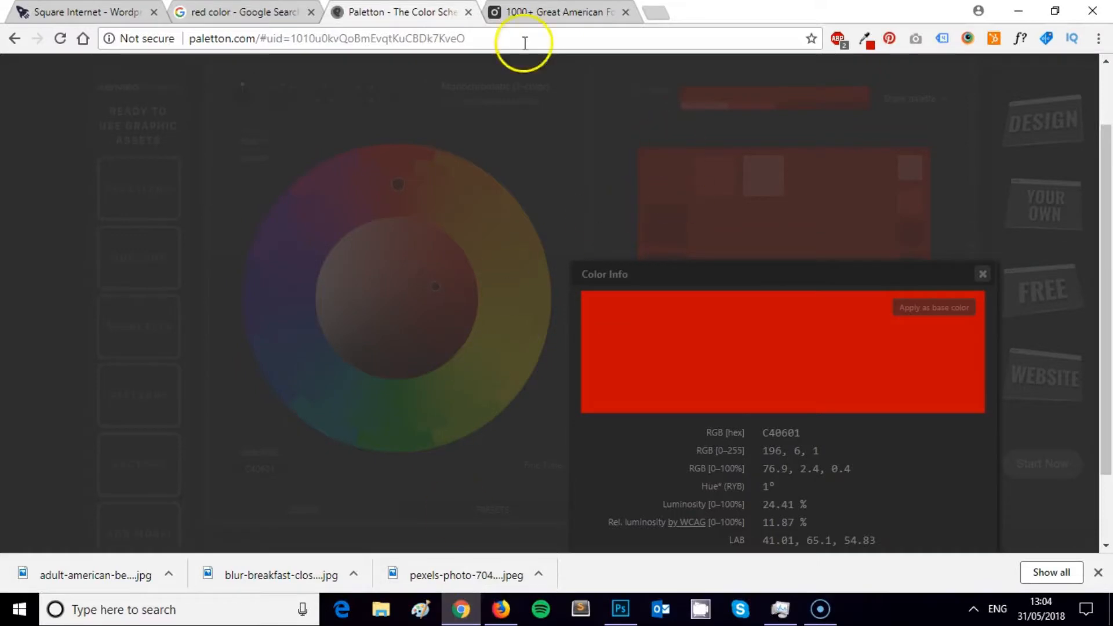
pyautogui.click(524, 12)
pyautogui.click(1081, 74)
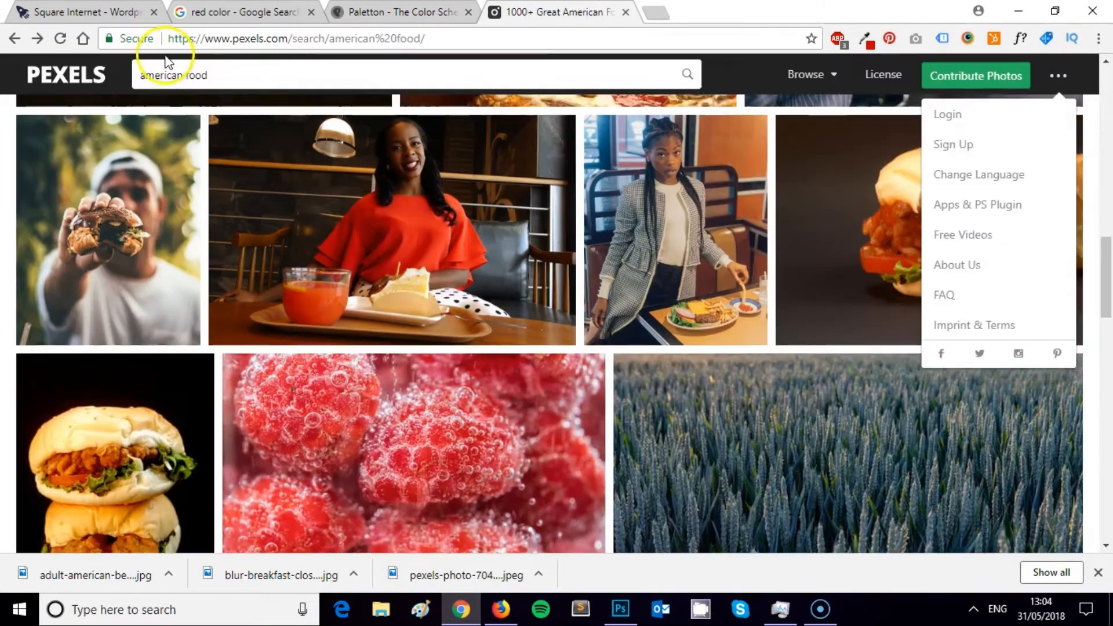
pyautogui.click(166, 65)
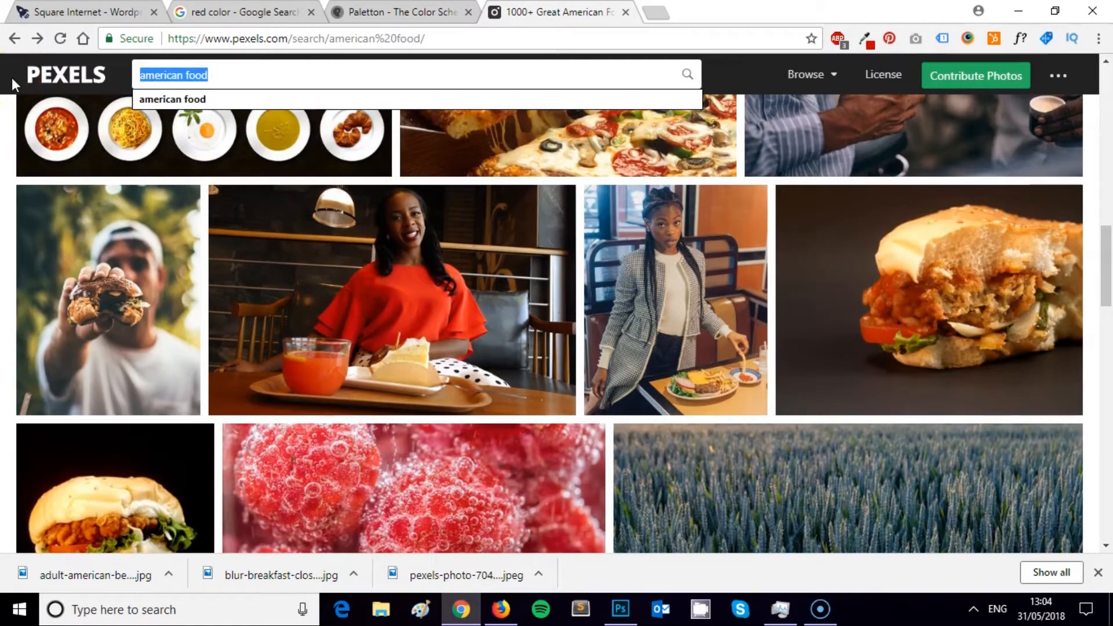
pyautogui.write('burger')
pyautogui.press('Return')
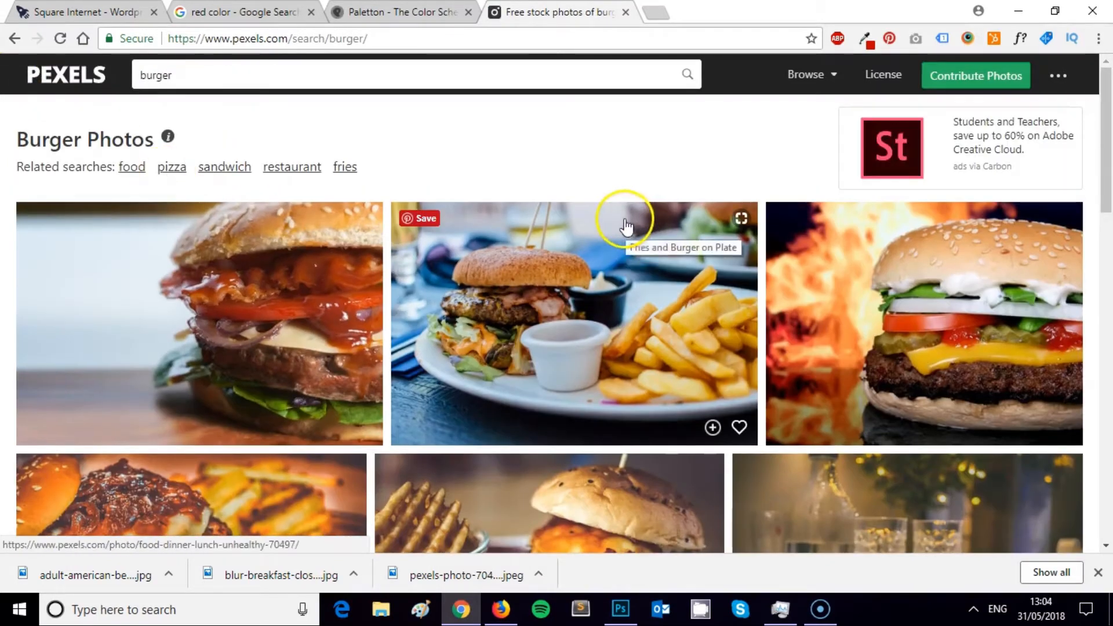
# Look through the burger photo results for an image suited to the Classic Burger.
pyautogui.scroll(-1, 618, 210)
pyautogui.scroll(1, 617, 210)
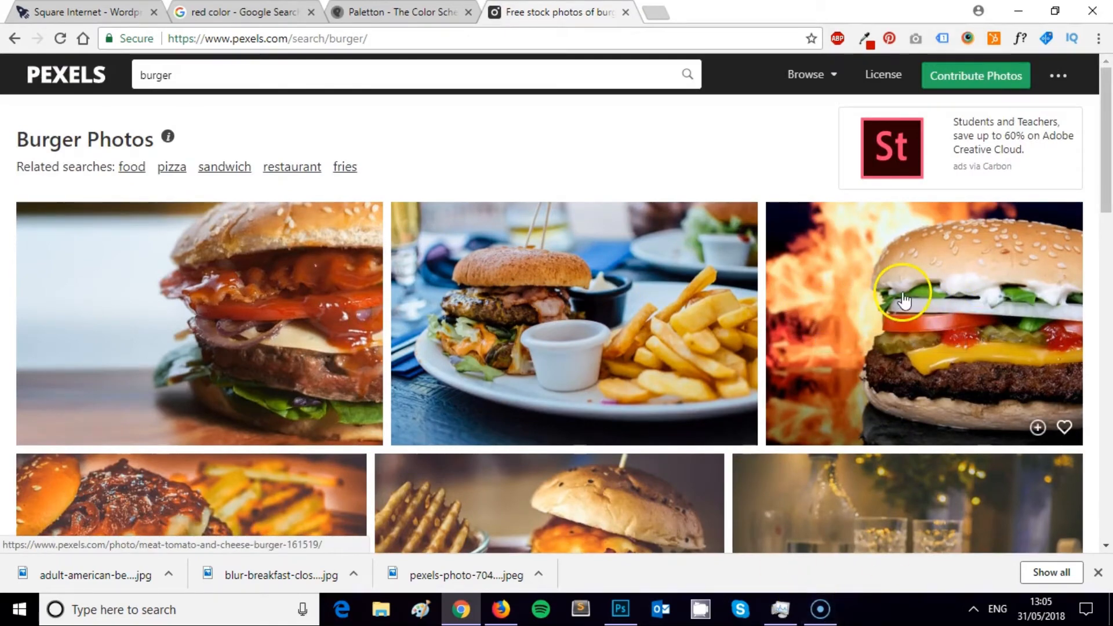
pyautogui.scroll(-5, 580, 324)
pyautogui.scroll(4, 554, 316)
pyautogui.scroll(-3, 547, 318)
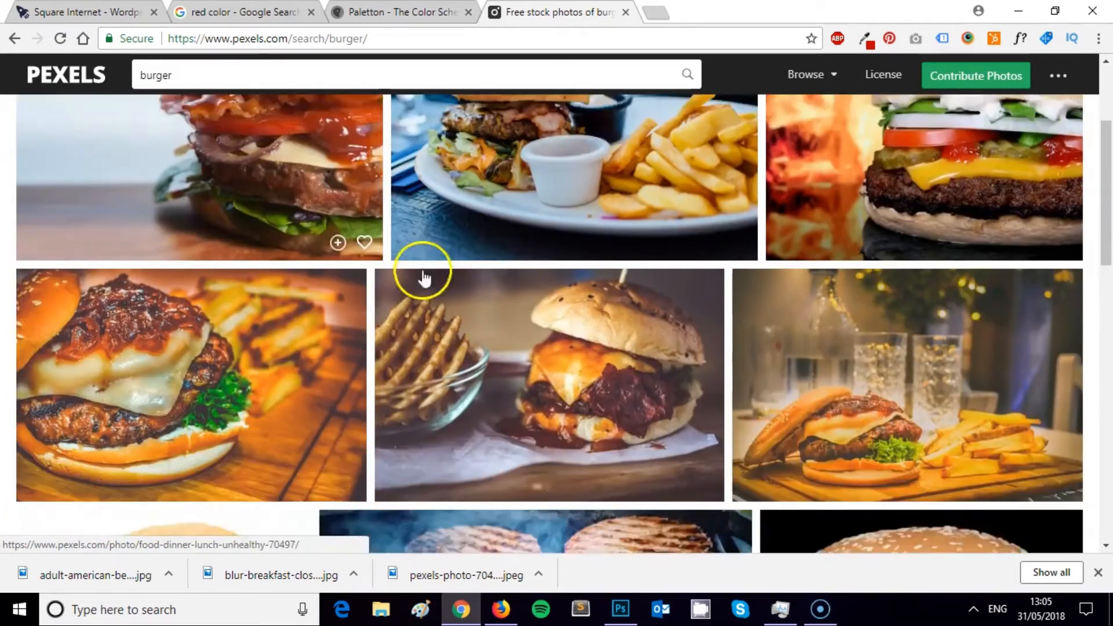
pyautogui.scroll(4, 620, 312)
pyautogui.scroll(1, 620, 311)
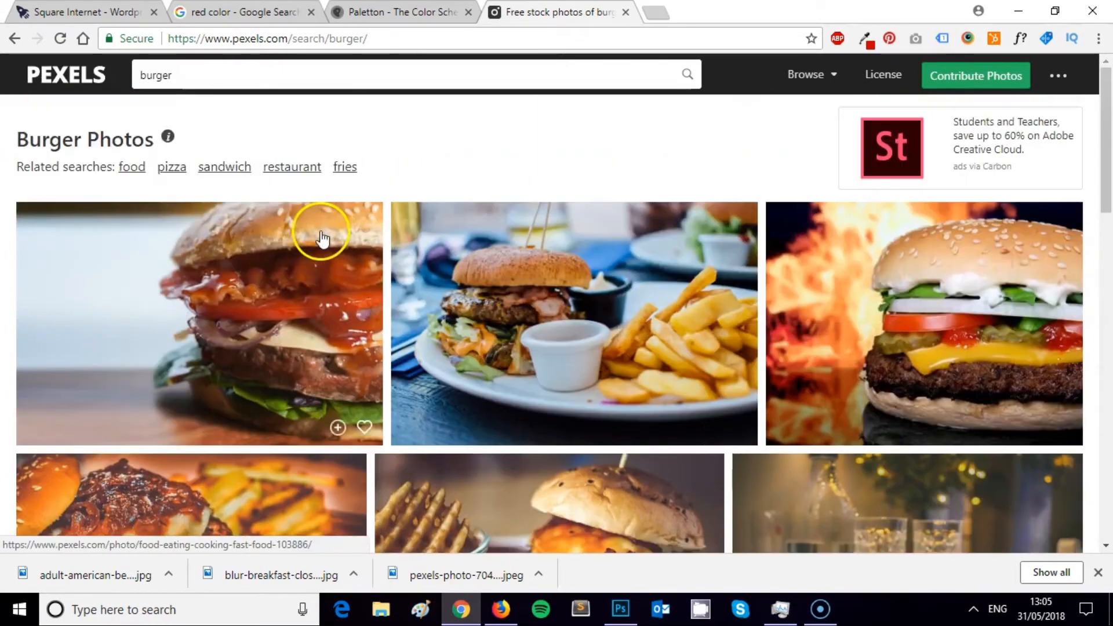
pyautogui.scroll(-5, 590, 348)
pyautogui.scroll(4, 620, 352)
pyautogui.scroll(-2, 620, 352)
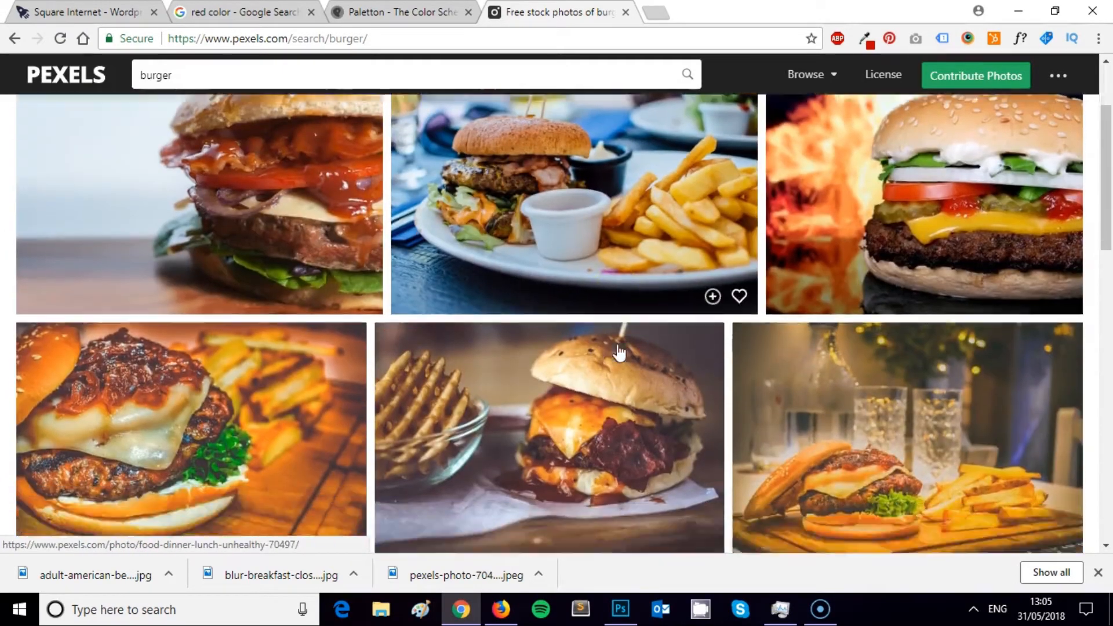
pyautogui.scroll(3, 304, 268)
pyautogui.scroll(-3, 625, 383)
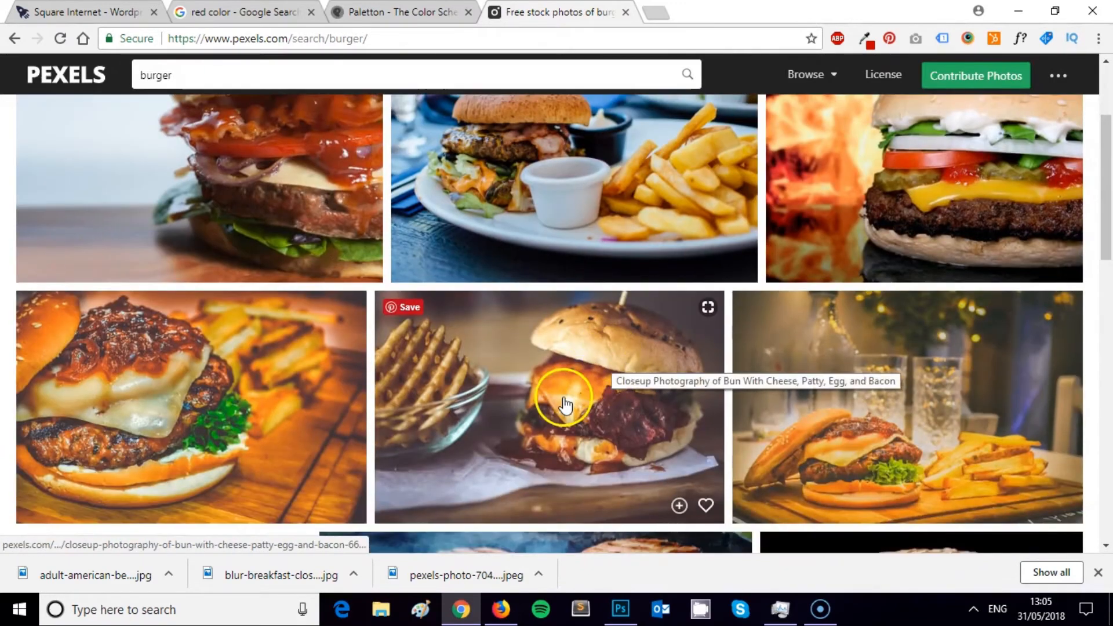
pyautogui.scroll(-2, 566, 400)
pyautogui.scroll(4, 402, 335)
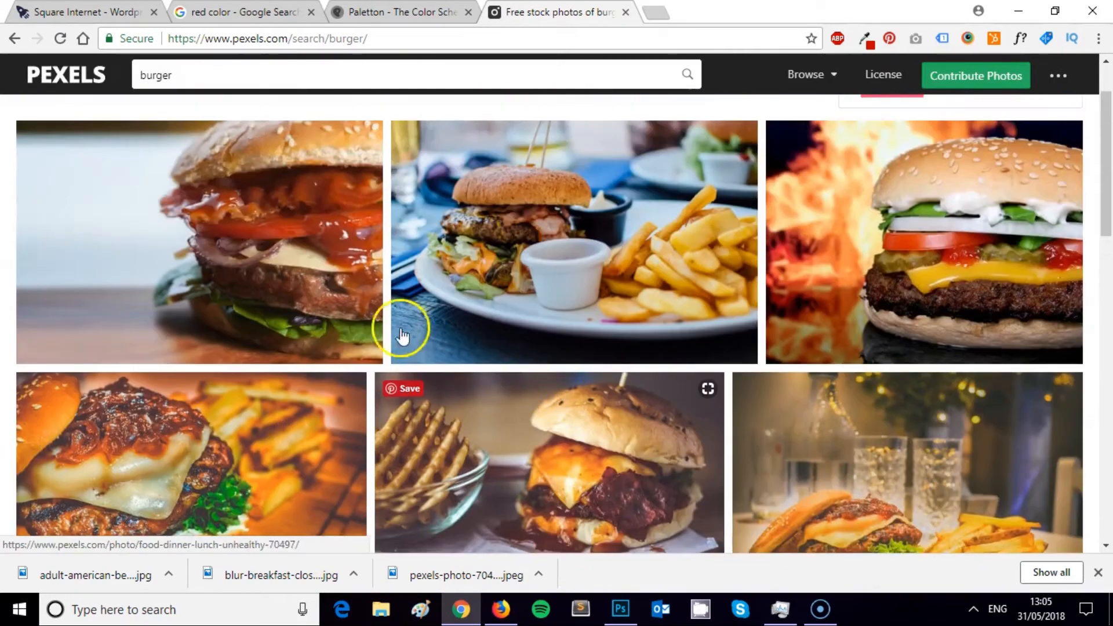
# Download the close-up photo of the bacon burger with tomato and lettuce, and return to the restaurant page in Firefox.
pyautogui.click(250, 236)
pyautogui.click(1027, 238)
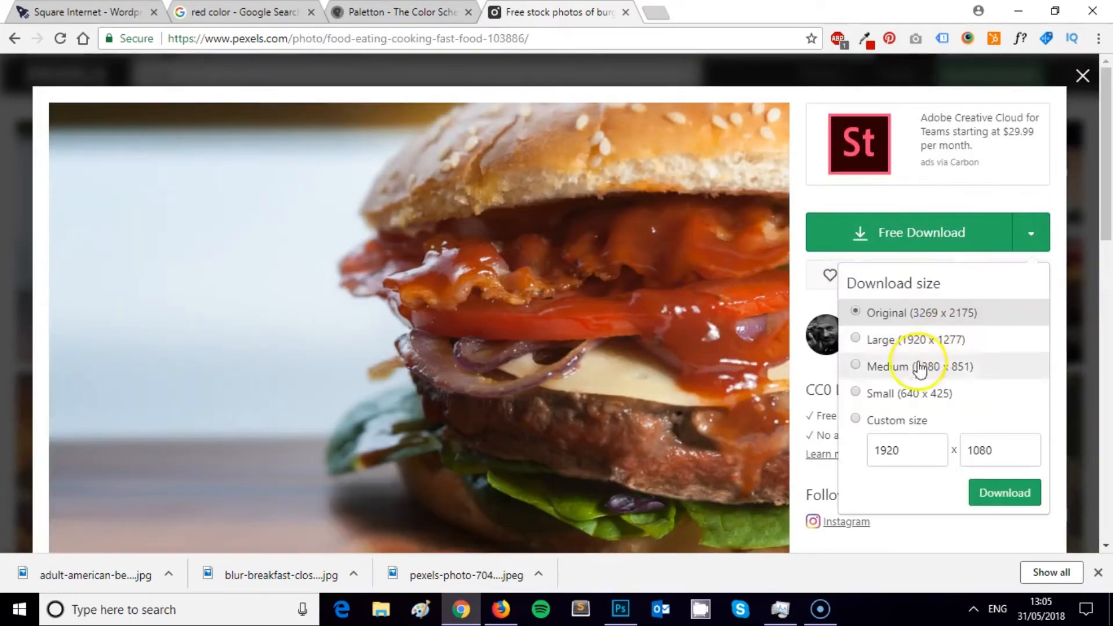
pyautogui.click(1012, 494)
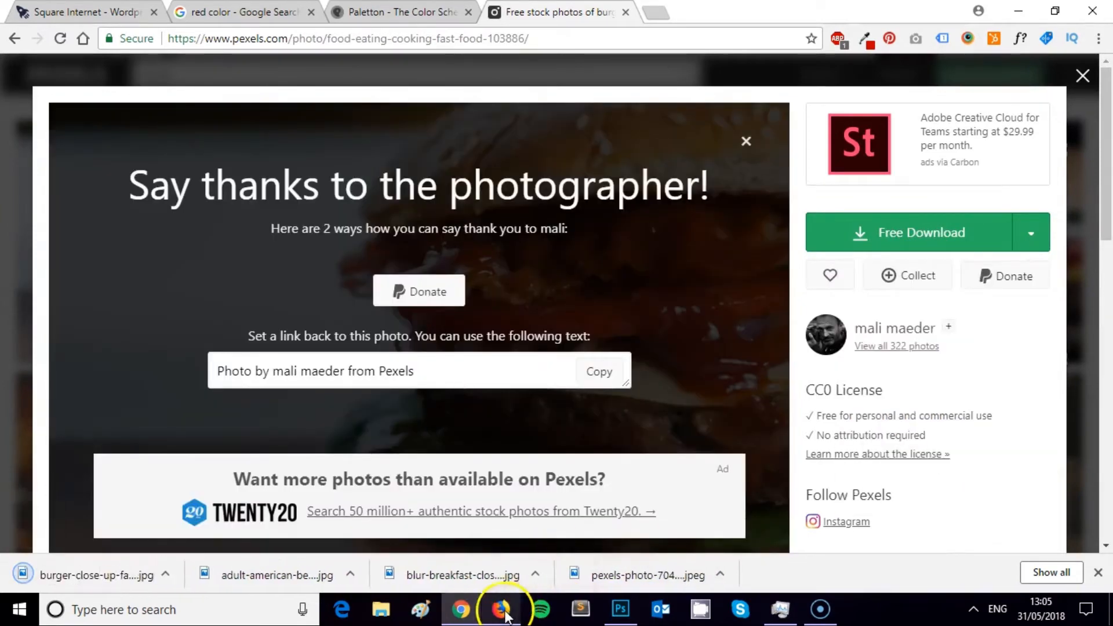
pyautogui.click(501, 609)
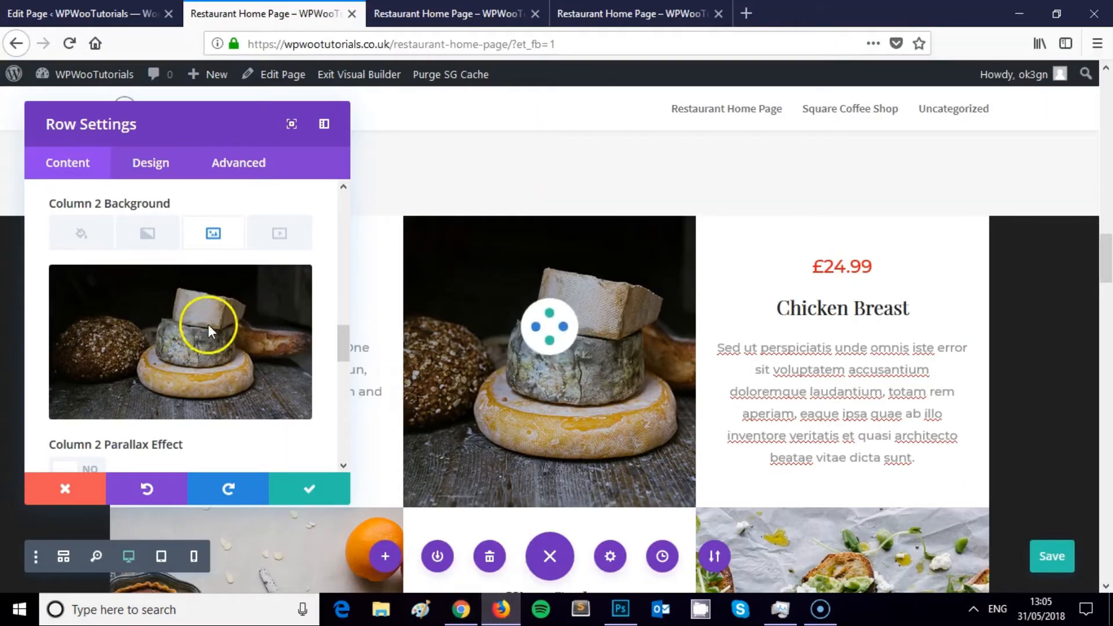
# Save the restaurant page while keeping the row settings open.
pyautogui.scroll(-1, 600, 382)
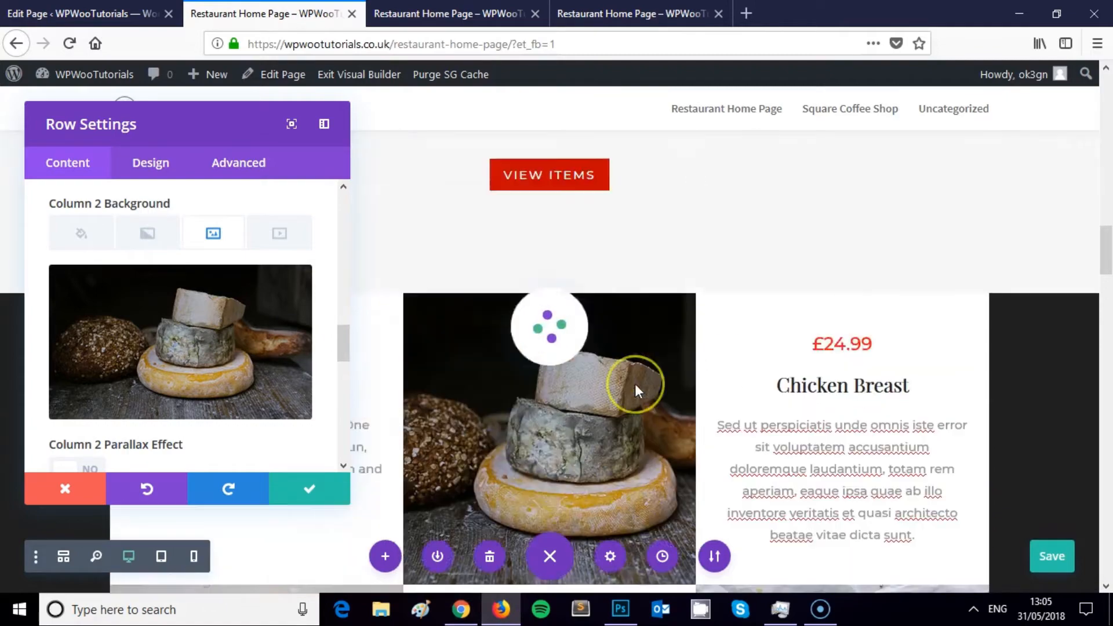
pyautogui.click(972, 610)
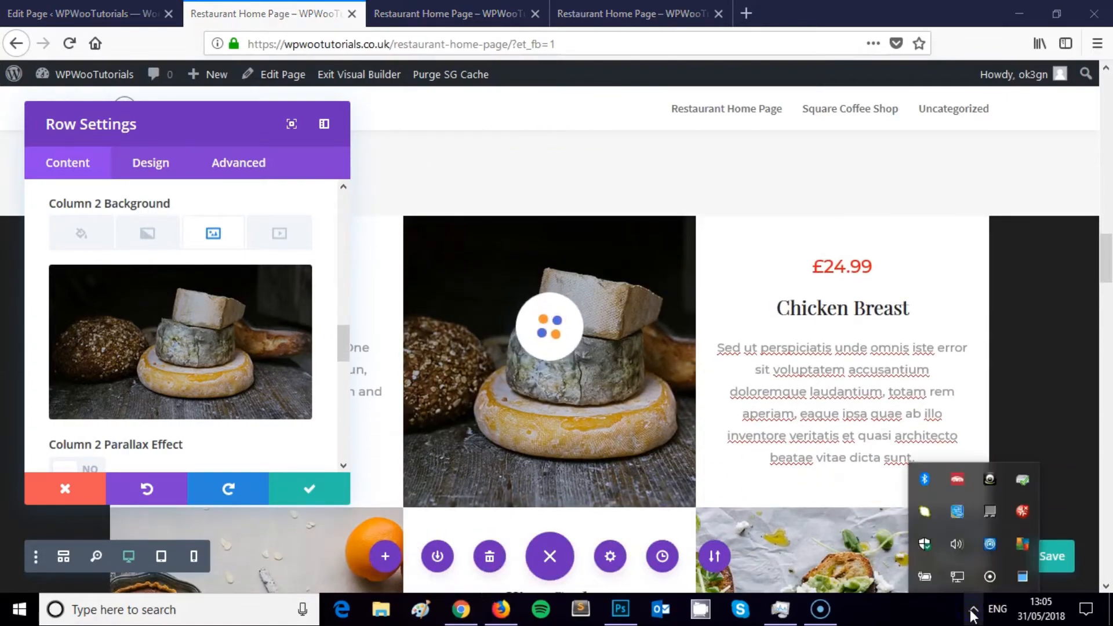
pyautogui.click(971, 609)
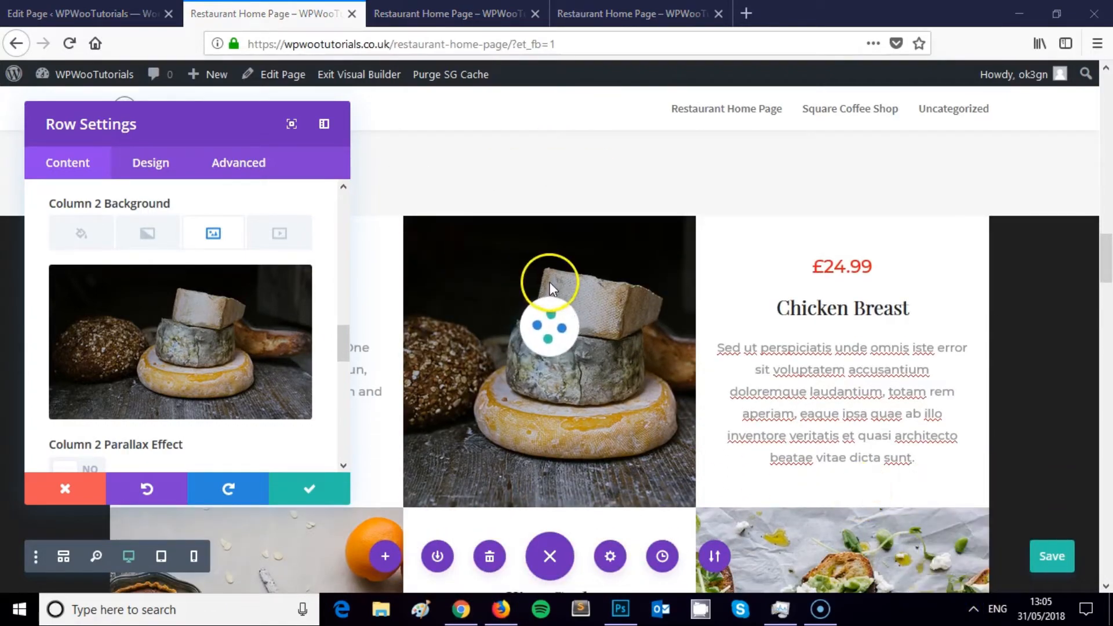
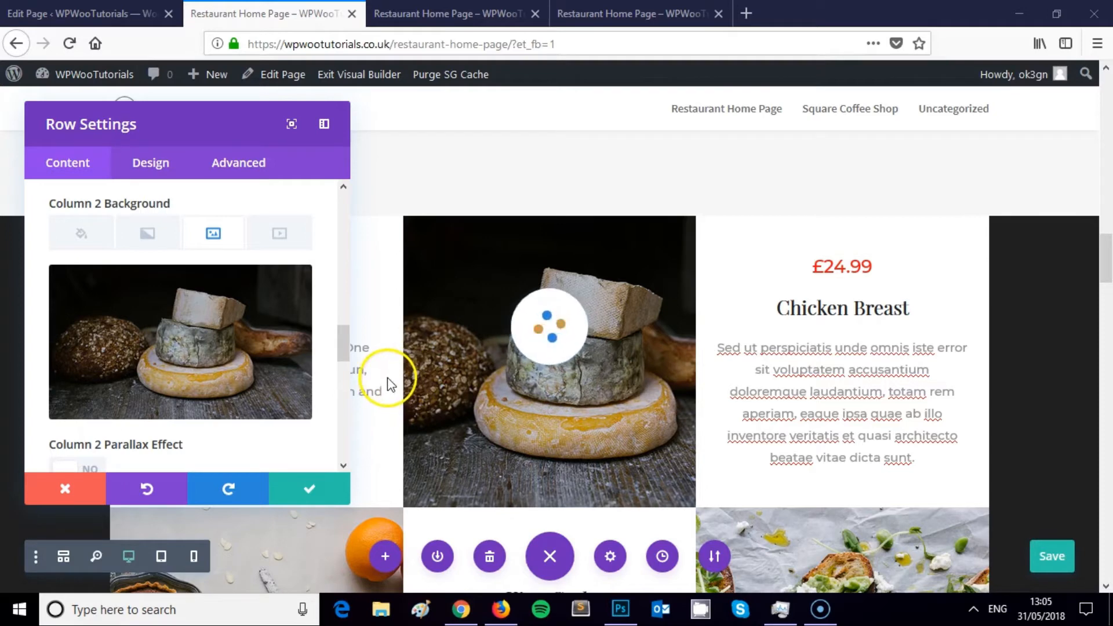
pyautogui.click(1047, 559)
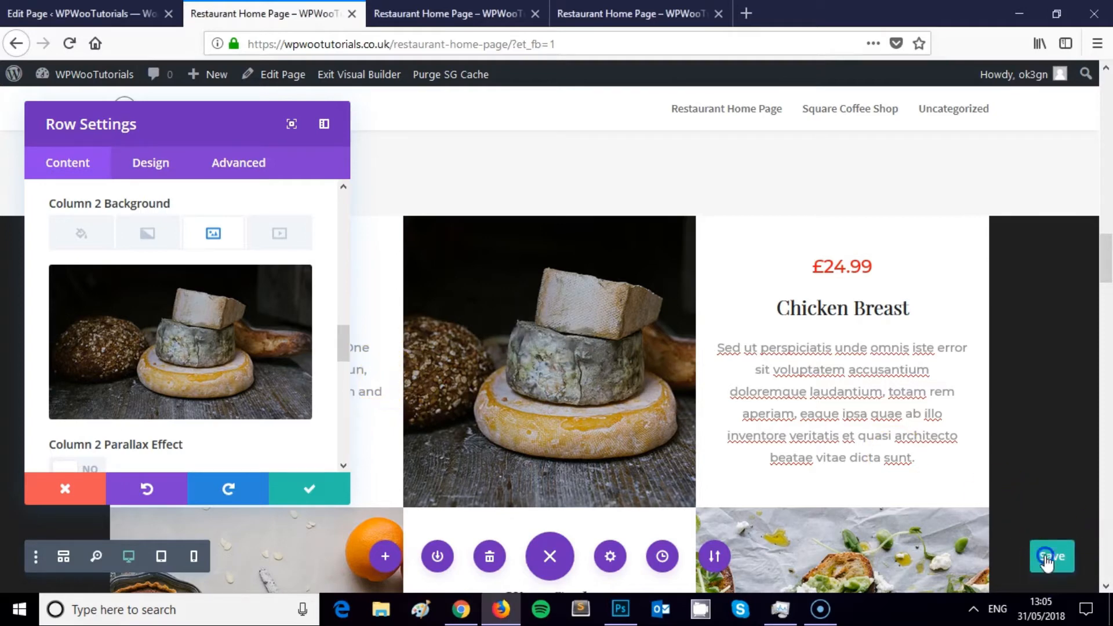
# Replace the cheese photo in the Column 2 background with the downloaded burger close-up and save the row settings.
pyautogui.moveTo(194, 360)
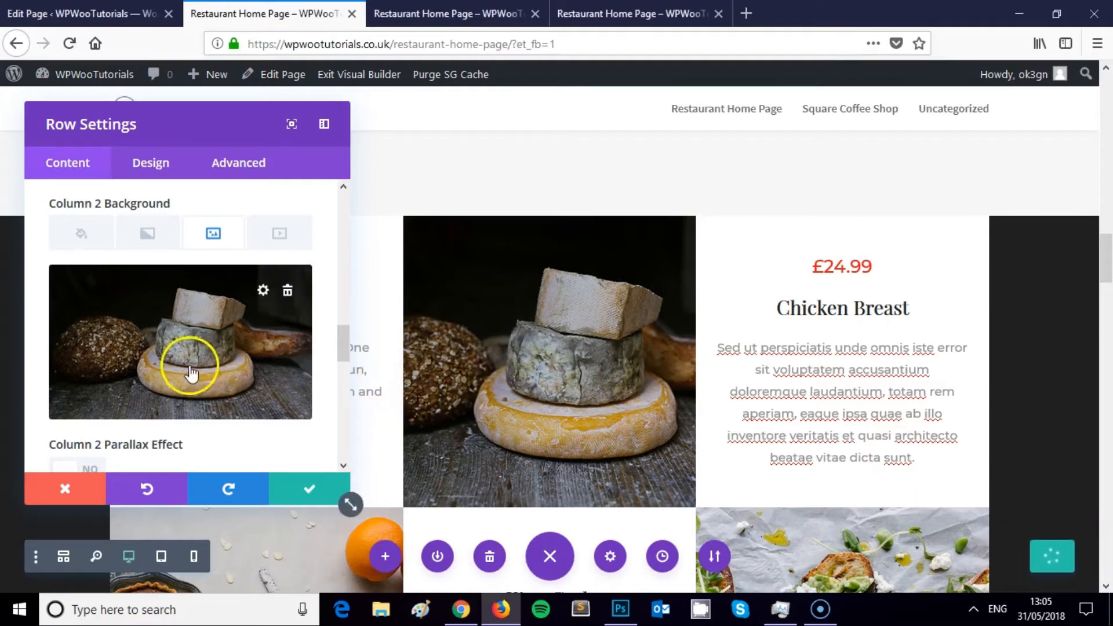
pyautogui.click(288, 290)
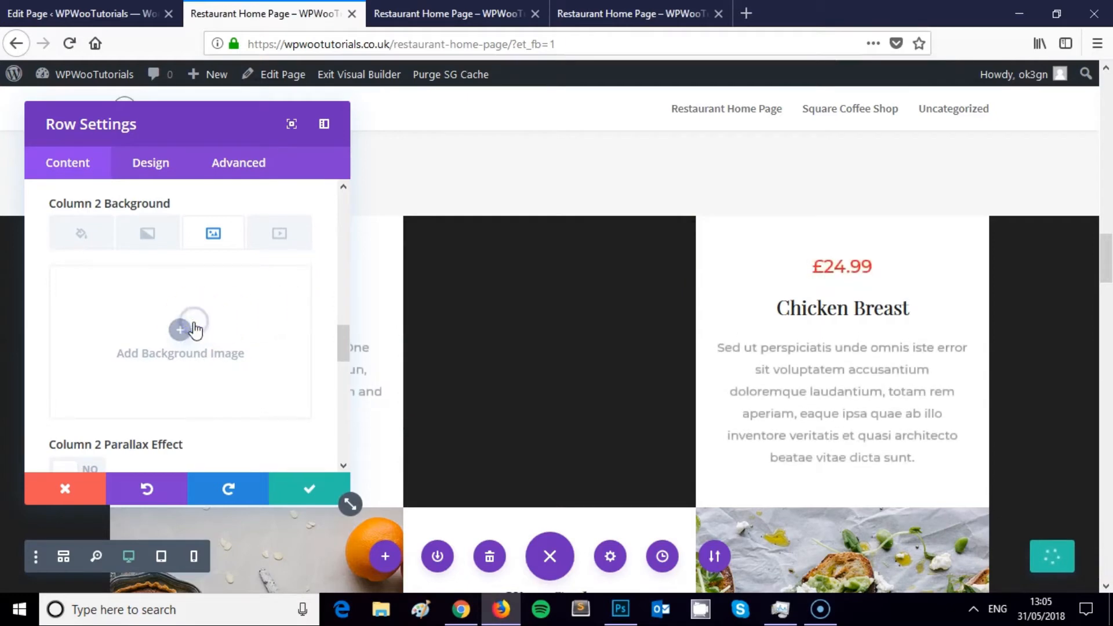
pyautogui.click(193, 328)
pyautogui.click(229, 141)
pyautogui.click(603, 348)
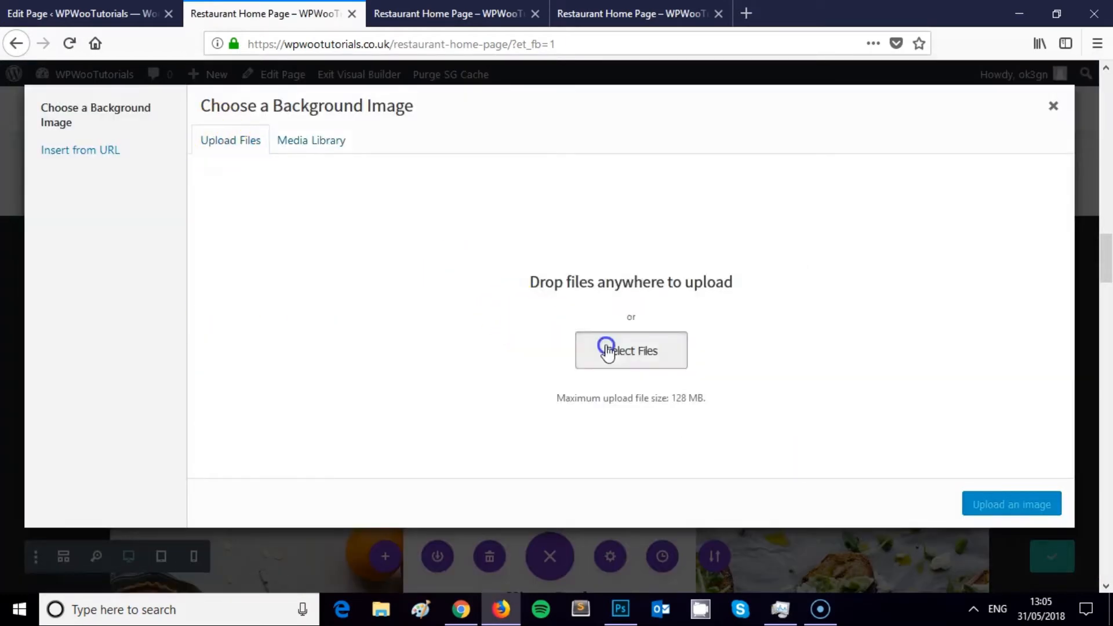
pyautogui.doubleClick(184, 124)
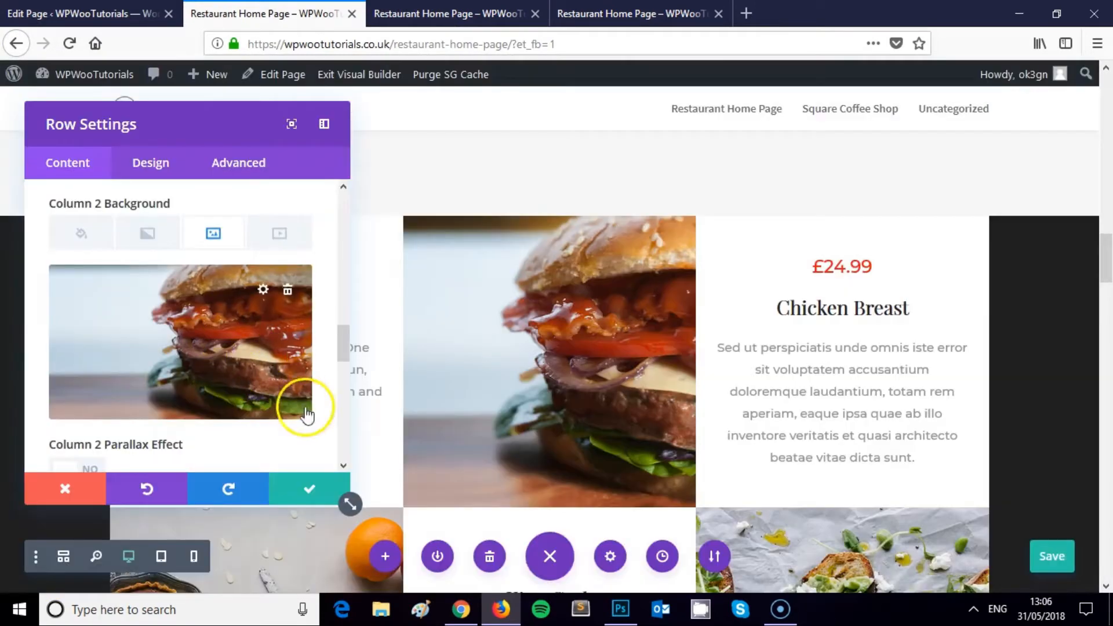
pyautogui.click(309, 484)
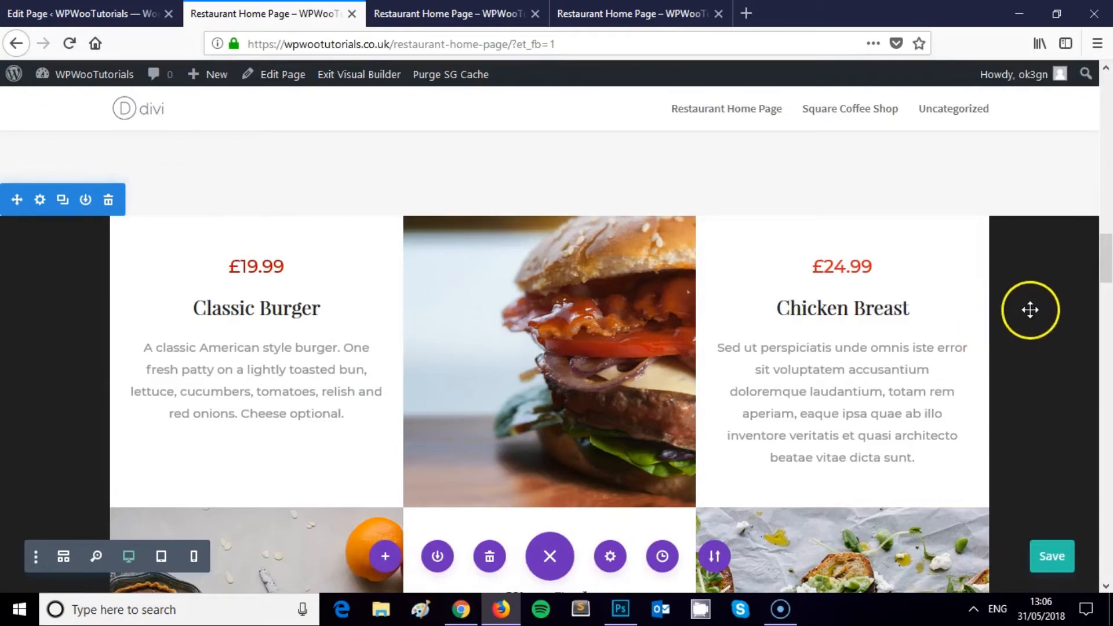
# Rename the Chicken Breast menu item as Double Burger and save the text settings.
pyautogui.scroll(-10, 995, 328)
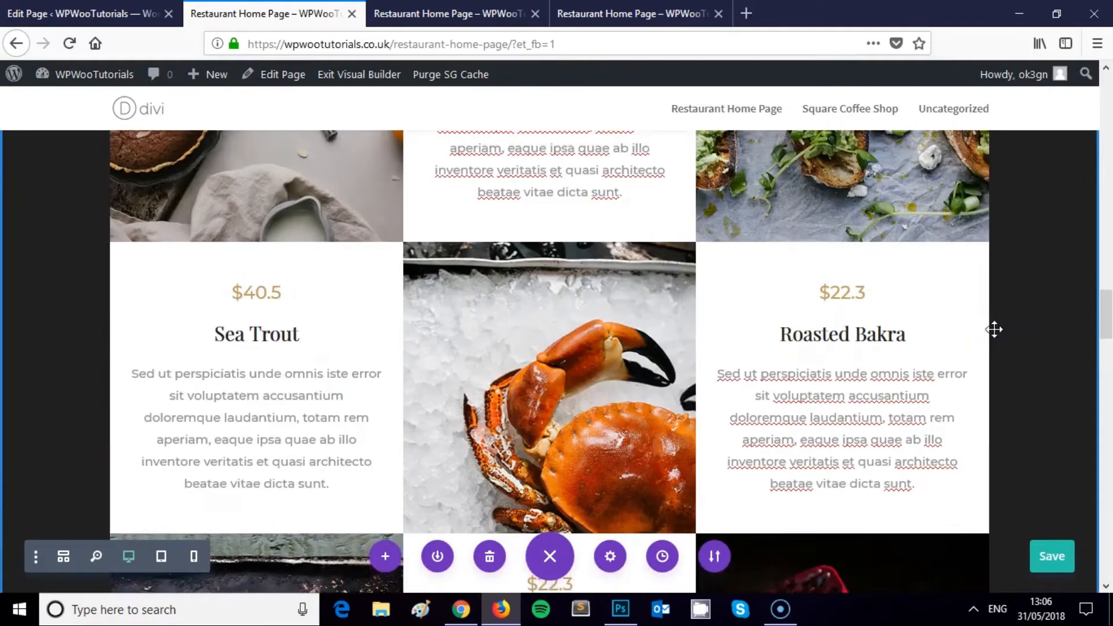
pyautogui.scroll(3, 995, 329)
pyautogui.scroll(-8, 994, 330)
pyautogui.scroll(10, 993, 331)
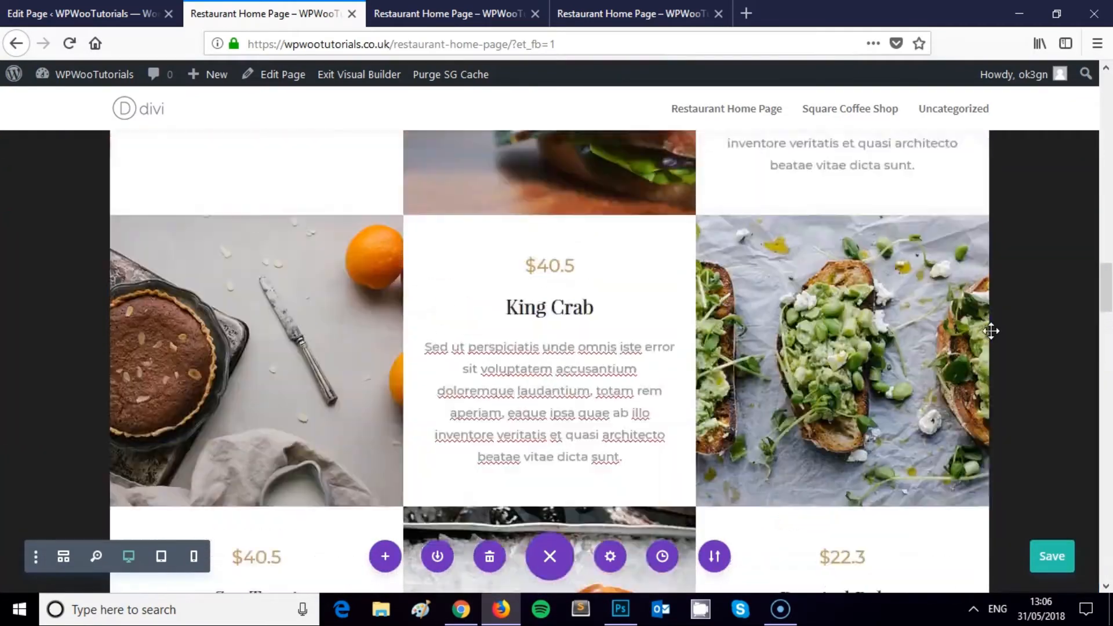
pyautogui.scroll(7, 985, 336)
pyautogui.scroll(-3, 964, 398)
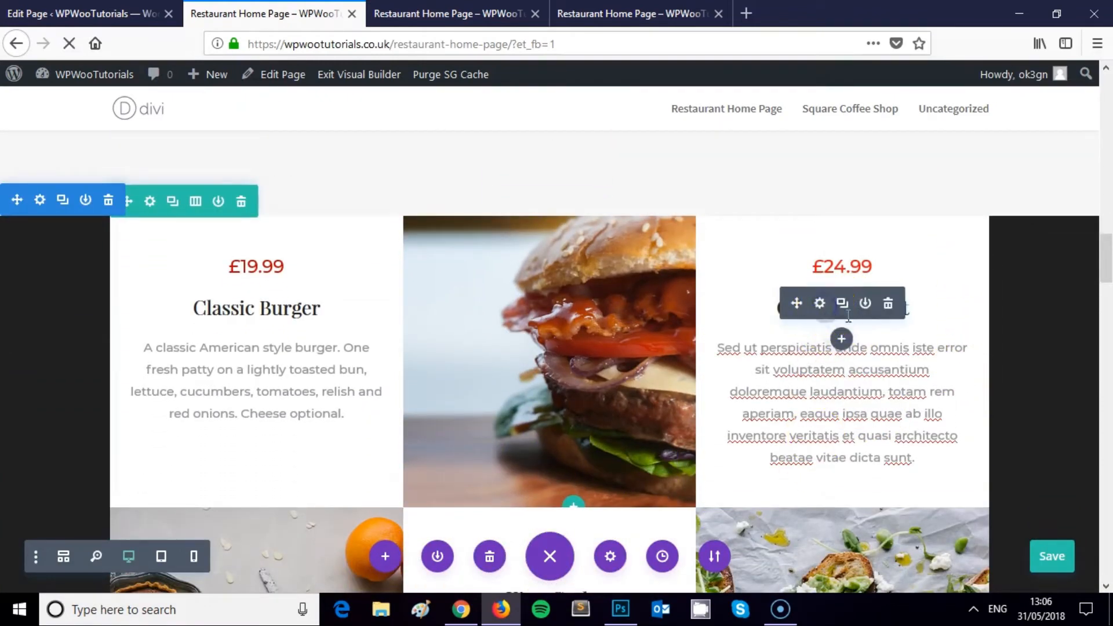
pyautogui.click(819, 302)
pyautogui.scroll(-1, 187, 368)
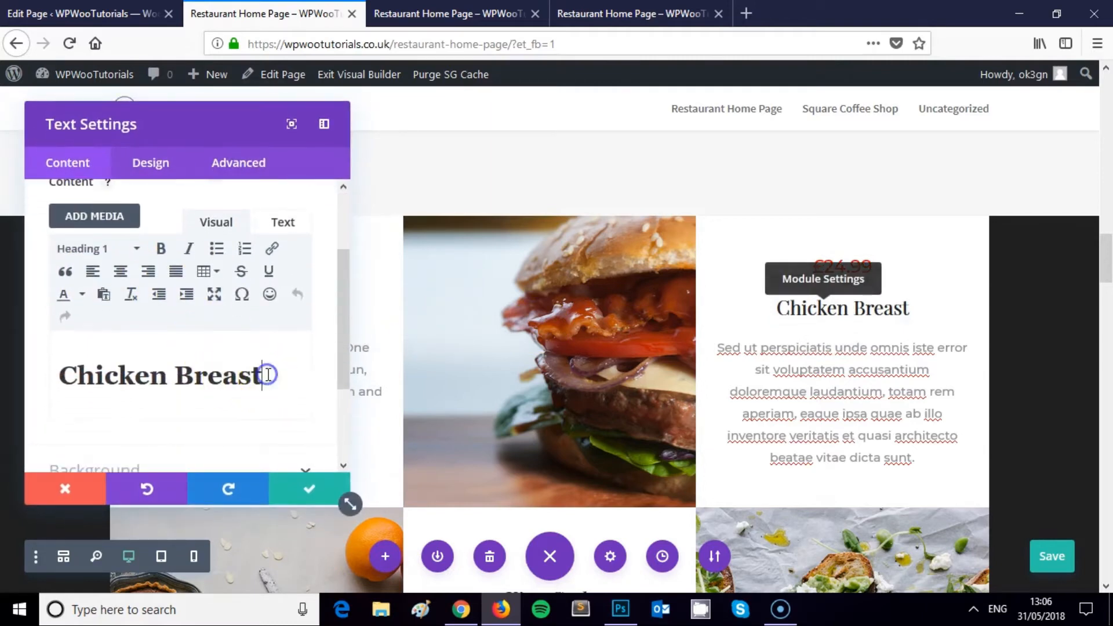
pyautogui.moveTo(277, 380); pyautogui.dragTo(11, 383)
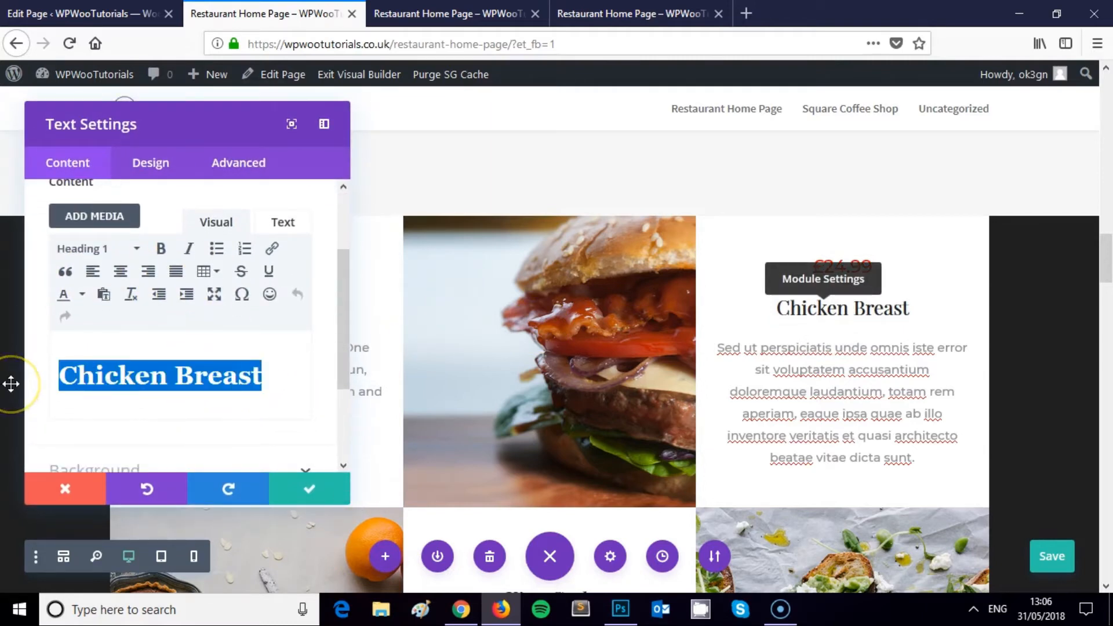
pyautogui.write('Che')
pyautogui.press('BackSpace')
pyautogui.press('BackSpace')
pyautogui.press('BackSpace')
pyautogui.write('Double Burger')
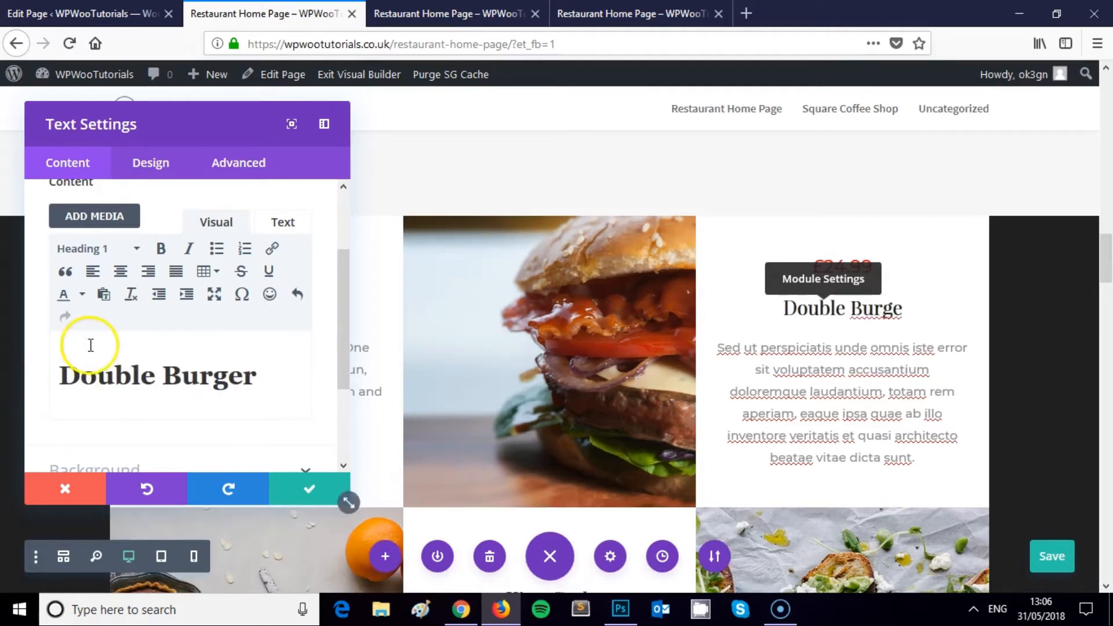
pyautogui.click(309, 491)
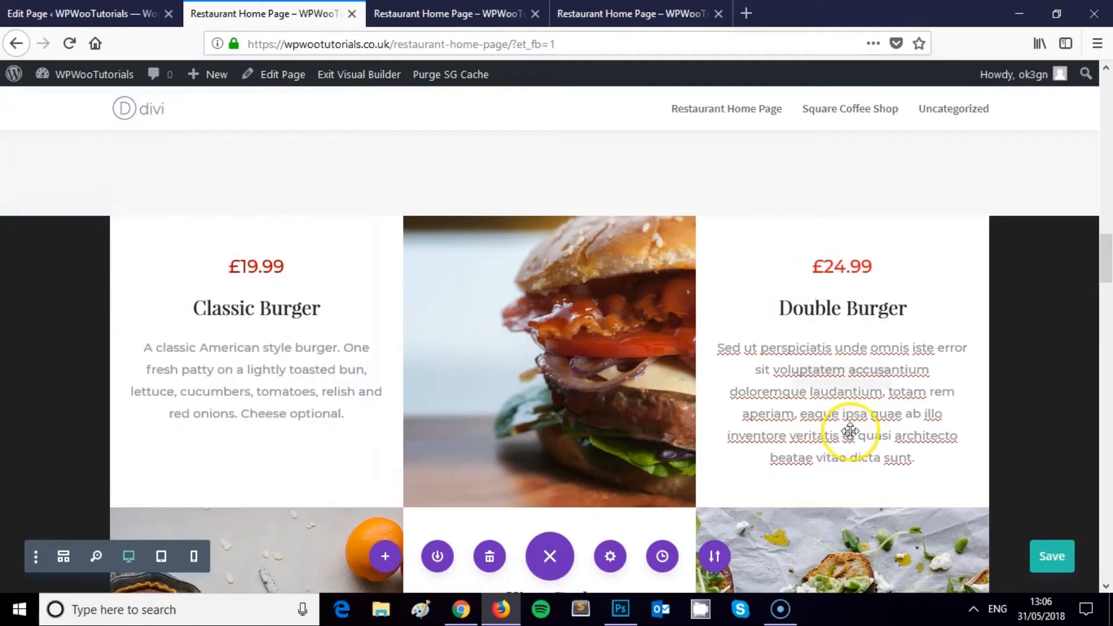
# Replace the Double Burger's description with "Everything included within our Classic Burger, but two patty's and double cheese and relish." and save it.
pyautogui.click(821, 377)
pyautogui.scroll(-2, 244, 453)
pyautogui.hotkey('ctrl', 'a')
pyautogui.press('BackSpace')
pyautogui.write('E')
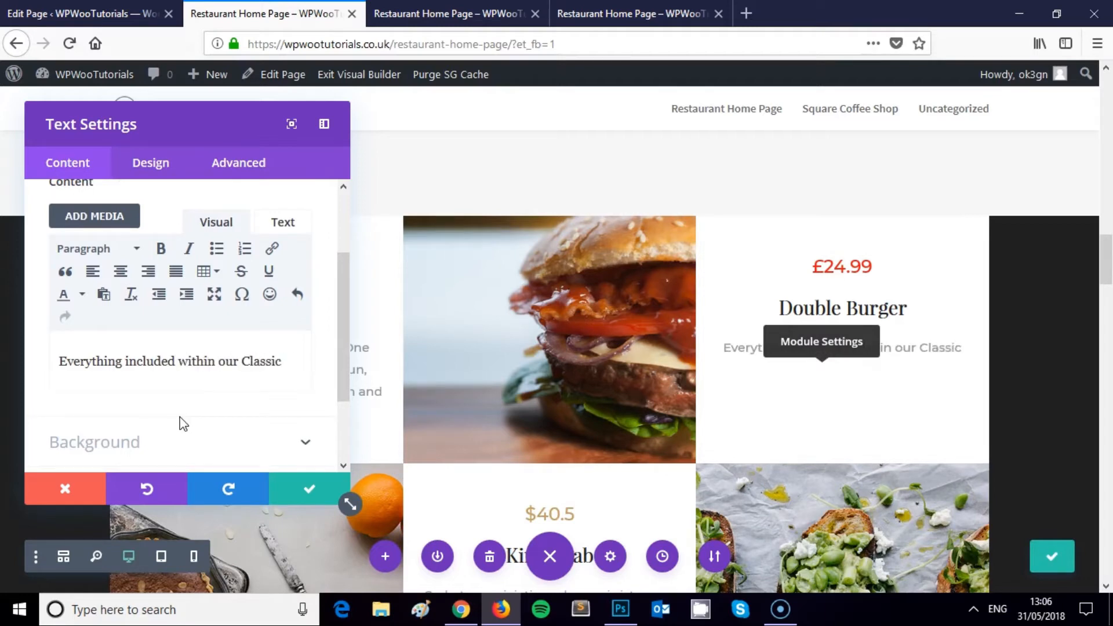
pyautogui.write(" Burger, but two patty's")
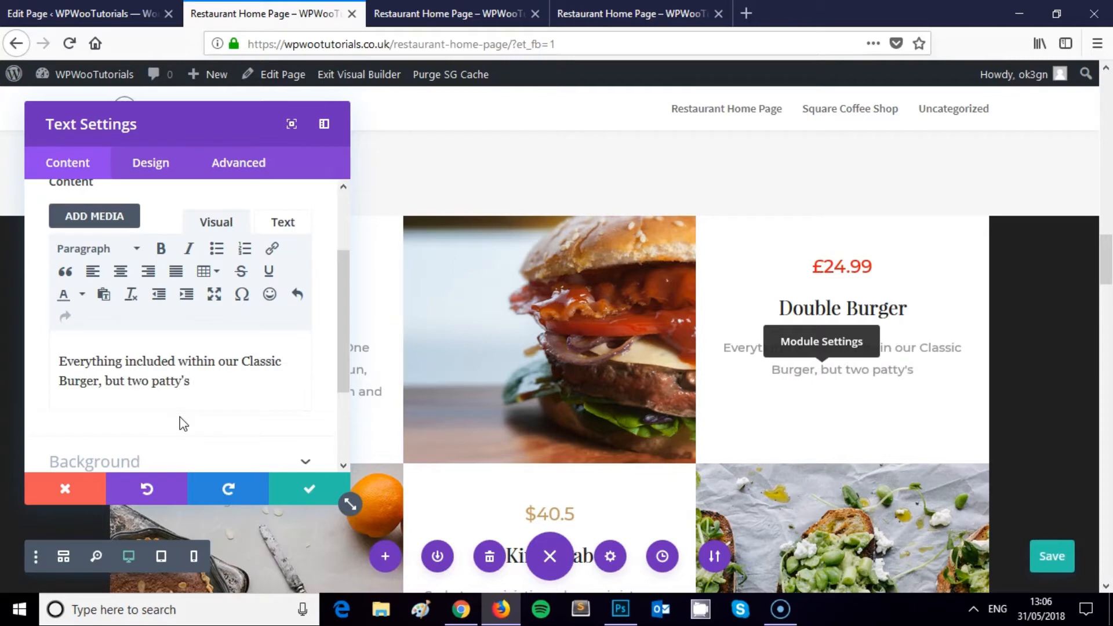
pyautogui.write('cheese and relish.')
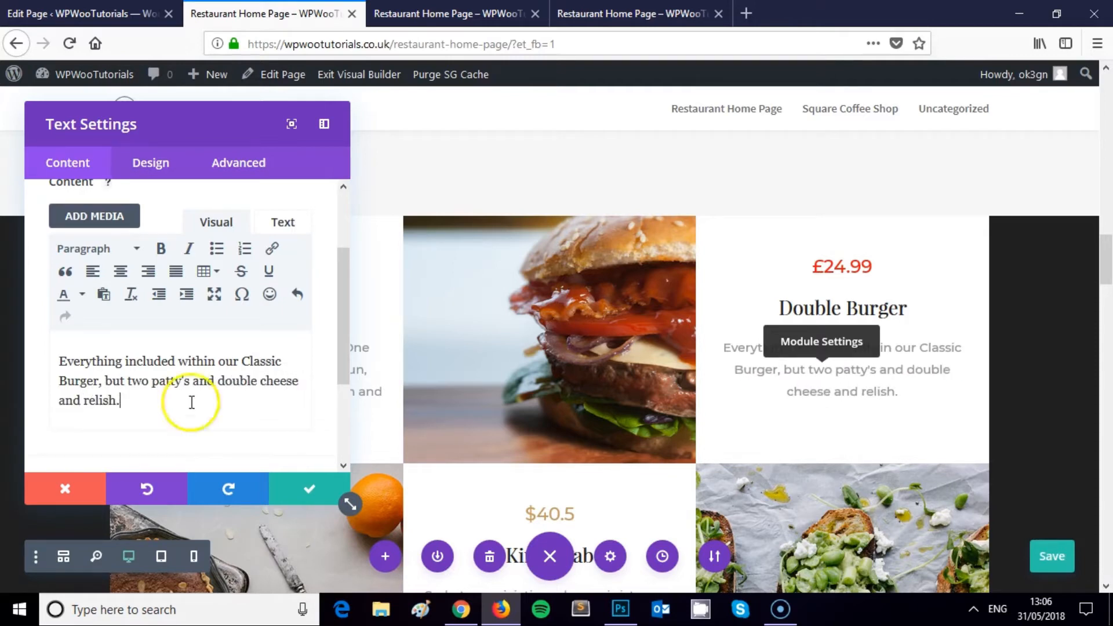
pyautogui.click(298, 488)
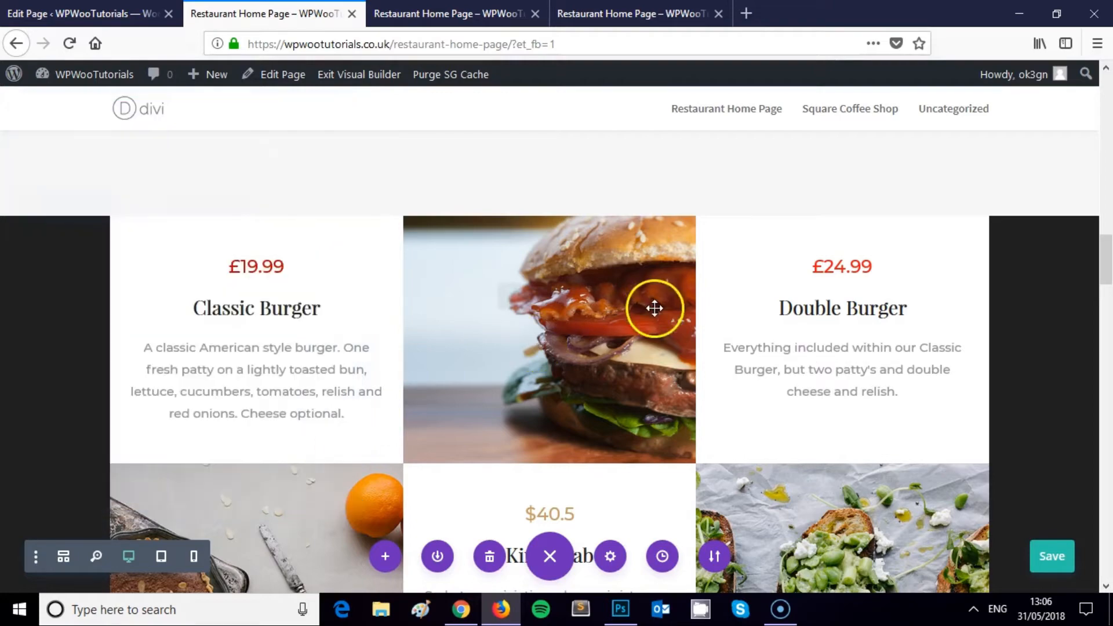
# Rename the King Crab menu item as Deluxe Burger and save the text settings.
pyautogui.scroll(-5, 752, 301)
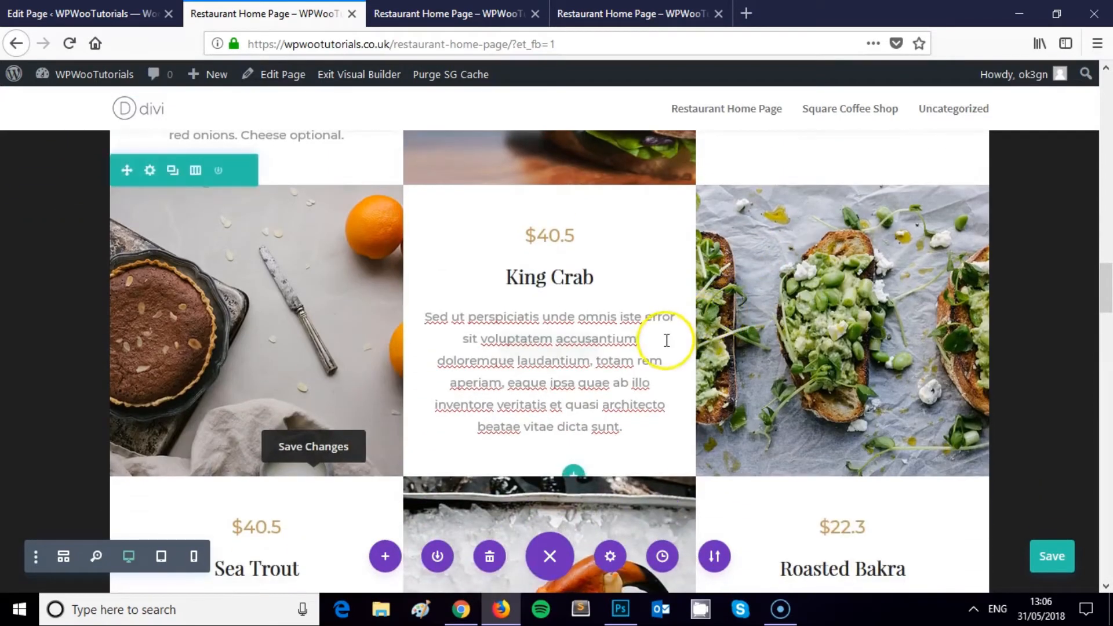
pyautogui.scroll(2, 649, 348)
pyautogui.scroll(-3, 626, 356)
pyautogui.scroll(2, 580, 338)
pyautogui.scroll(-2, 632, 369)
pyautogui.scroll(5, 631, 372)
pyautogui.scroll(-5, 631, 367)
pyautogui.moveTo(541, 268)
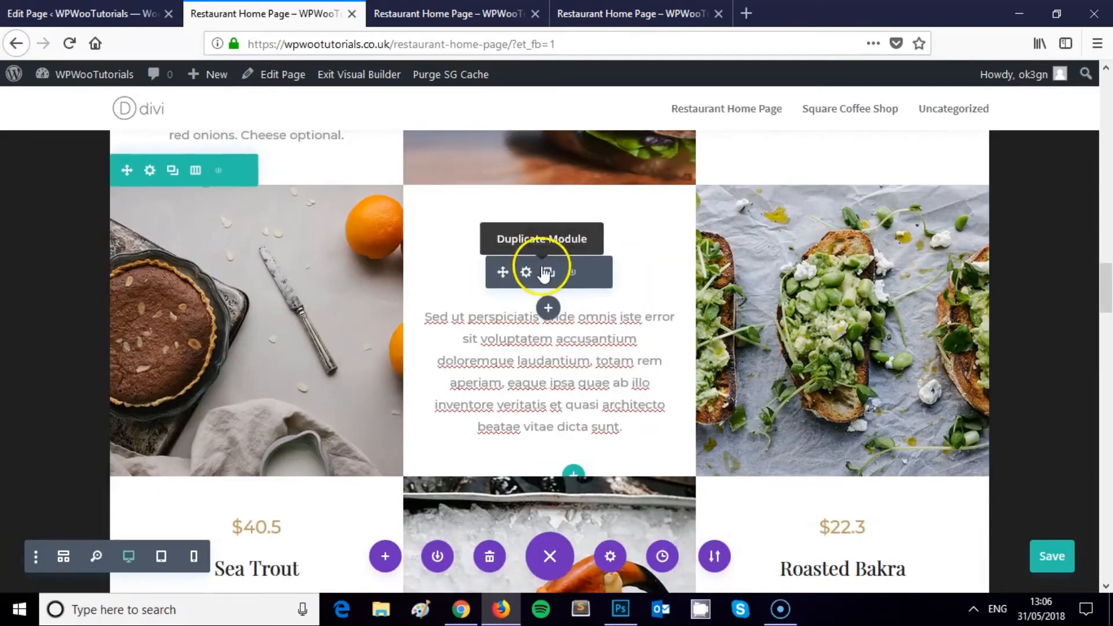
pyautogui.click(526, 272)
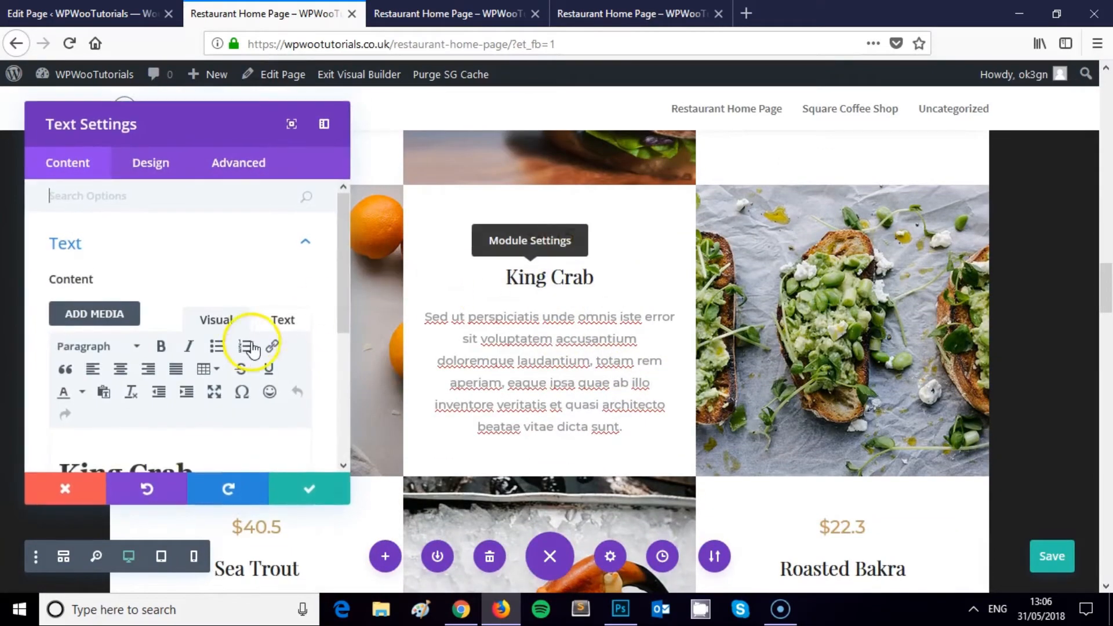
pyautogui.scroll(-2, 255, 351)
pyautogui.scroll(-2, 244, 362)
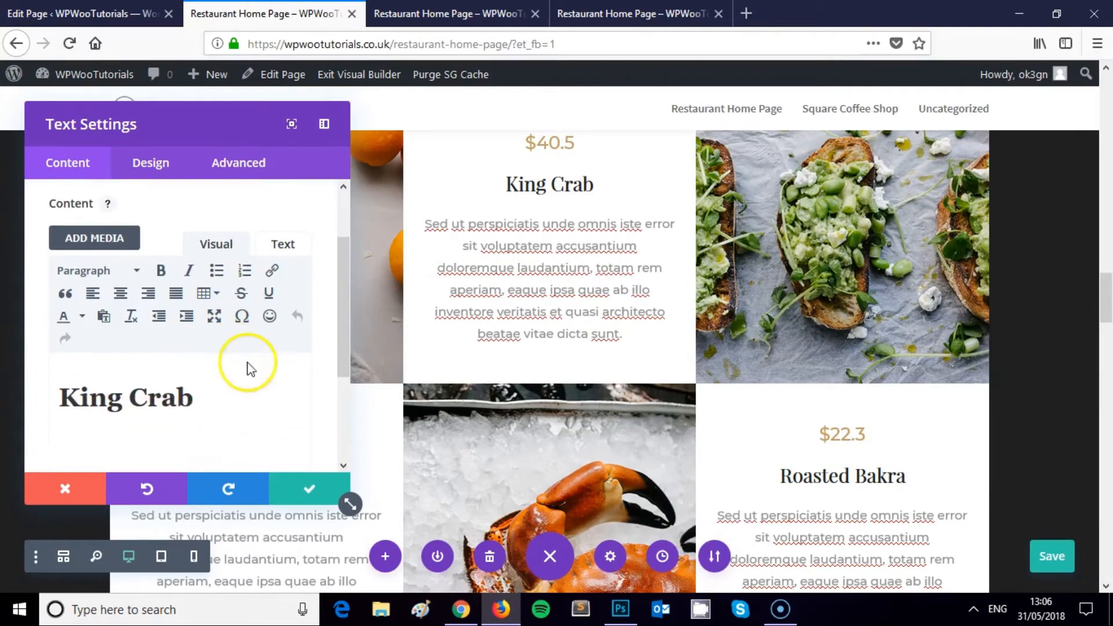
pyautogui.tripleClick(152, 351)
pyautogui.write('Deluxe B')
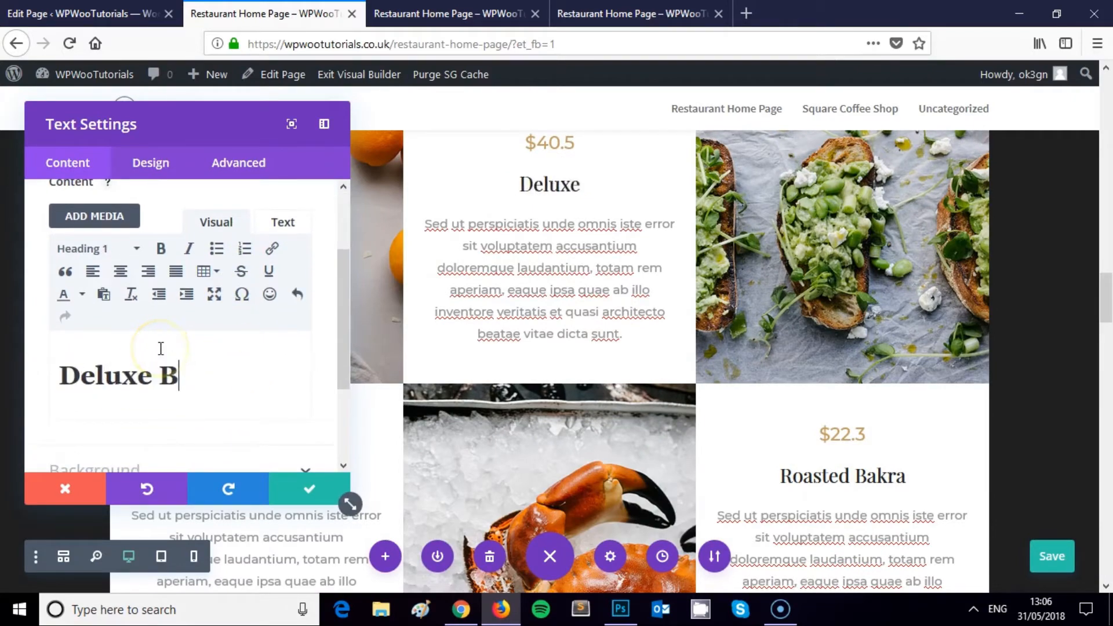
pyautogui.write('urger')
pyautogui.scroll(2, 545, 369)
# Open the Deluxe Burger price's settings, get the red hex code C40601 from Paletton in Chrome, and return to Firefox.
pyautogui.moveTo(552, 236)
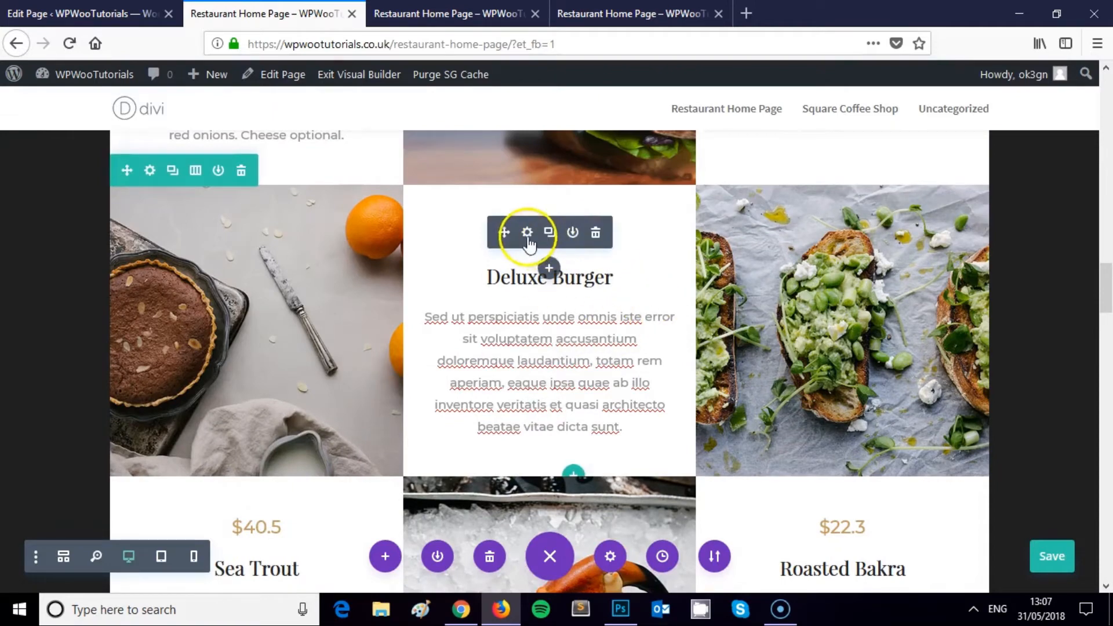
pyautogui.click(528, 233)
pyautogui.click(461, 609)
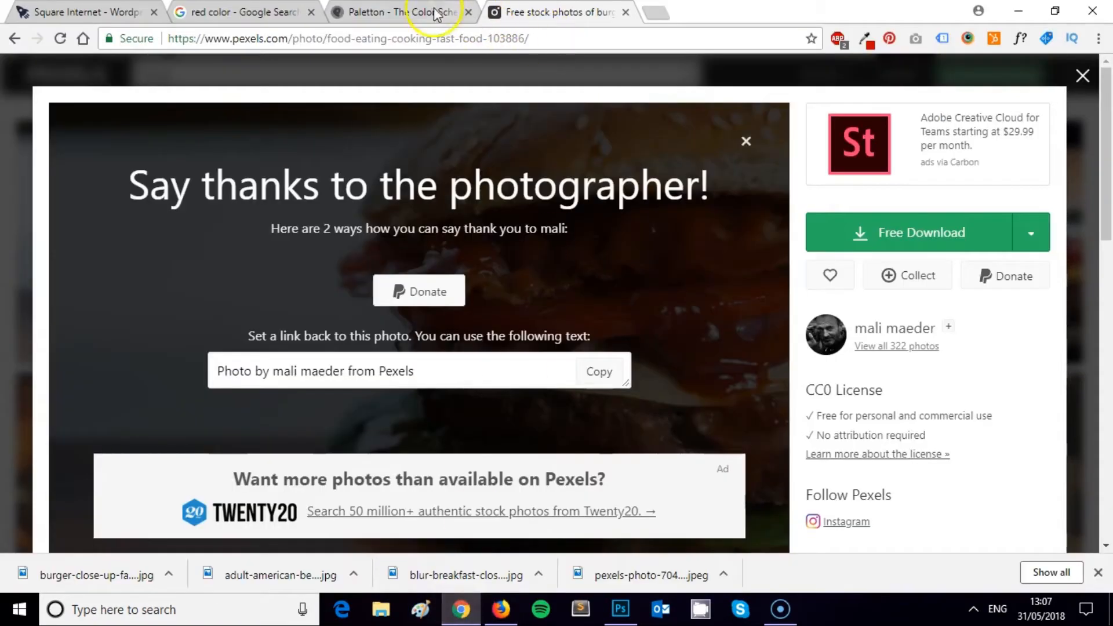
pyautogui.click(829, 196)
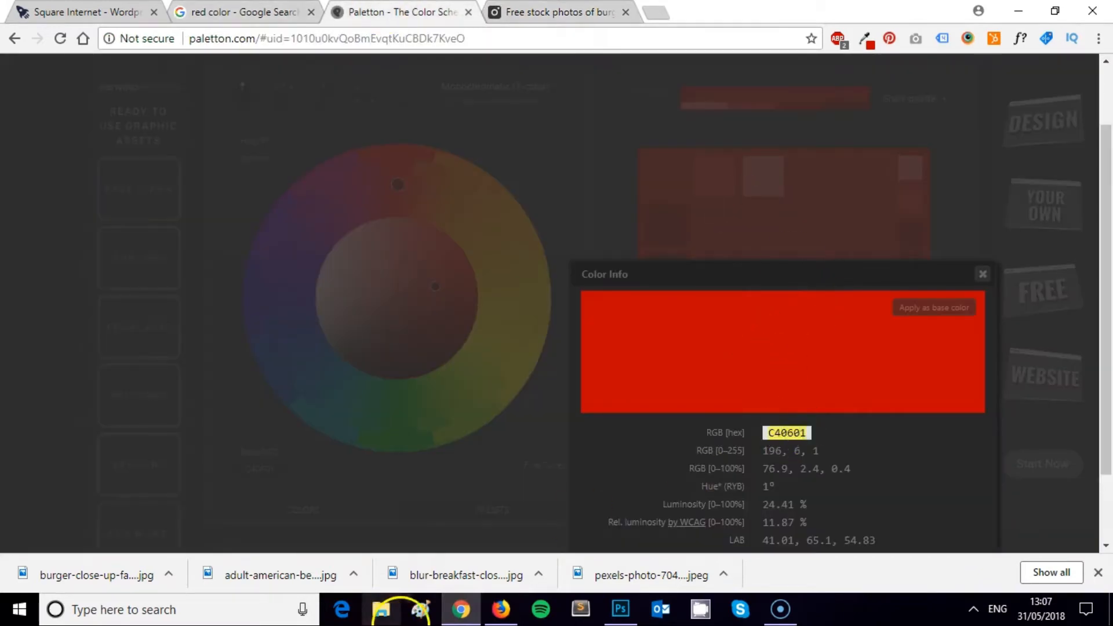
pyautogui.click(501, 609)
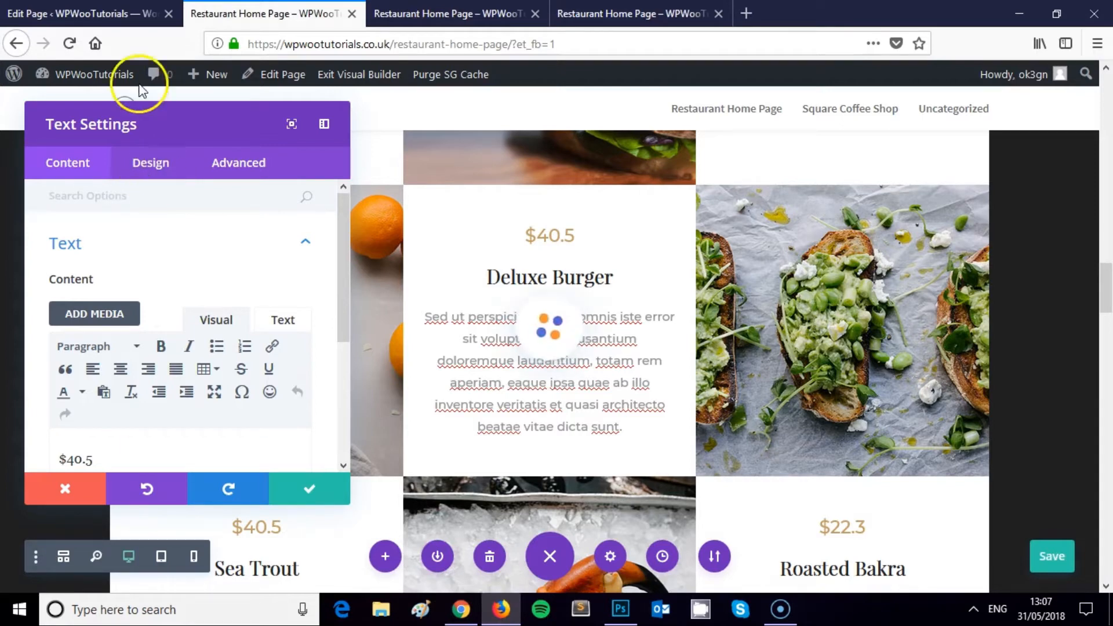
pyautogui.click(973, 608)
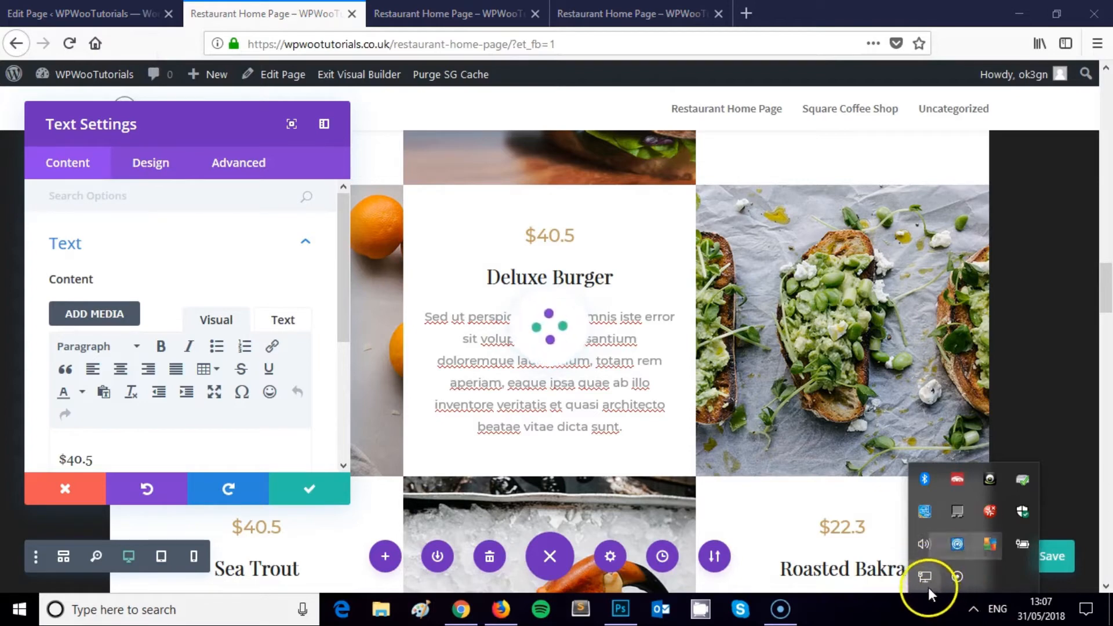
pyautogui.click(972, 609)
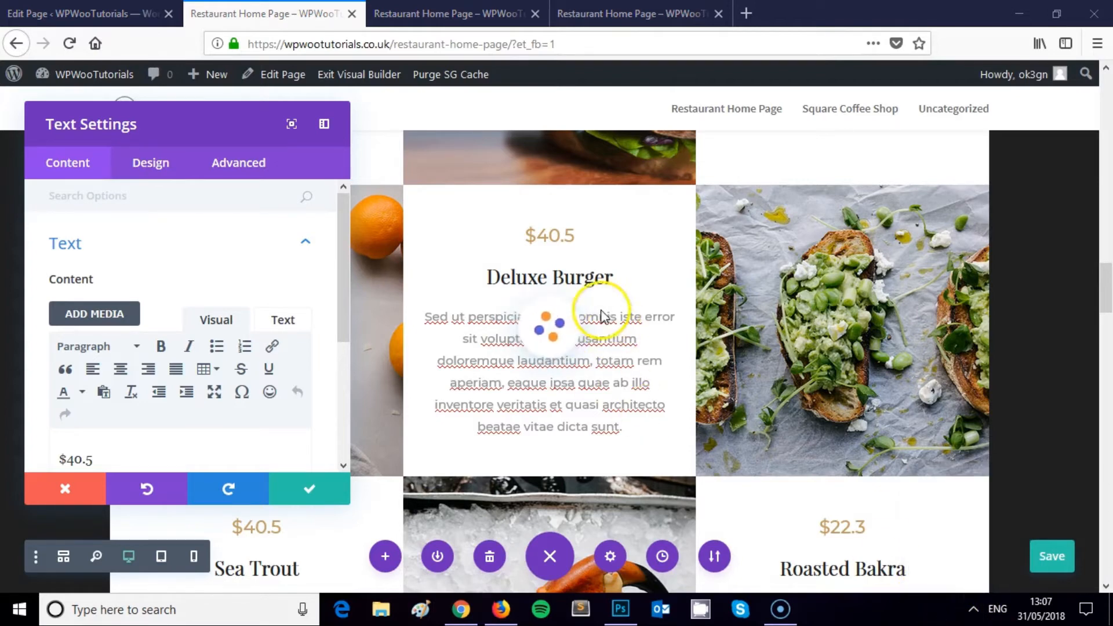
pyautogui.click(492, 3)
pyautogui.click(267, 14)
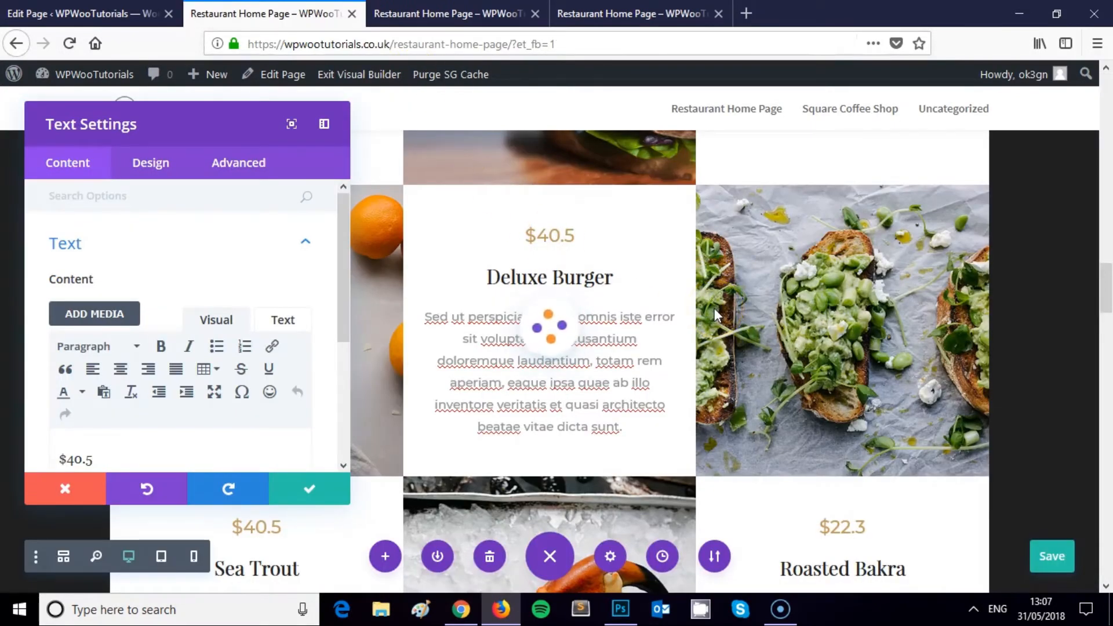
# Set the Deluxe Burger's price to £35.00 with text colour #c40601 and save the text settings.
pyautogui.scroll(-3, 92, 325)
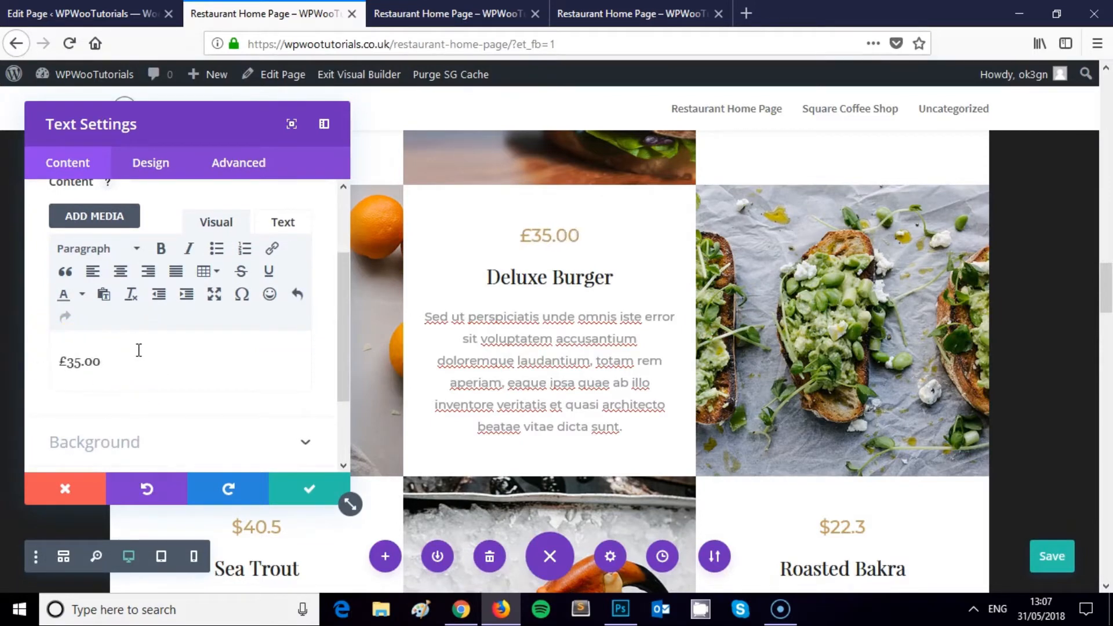
pyautogui.click(150, 162)
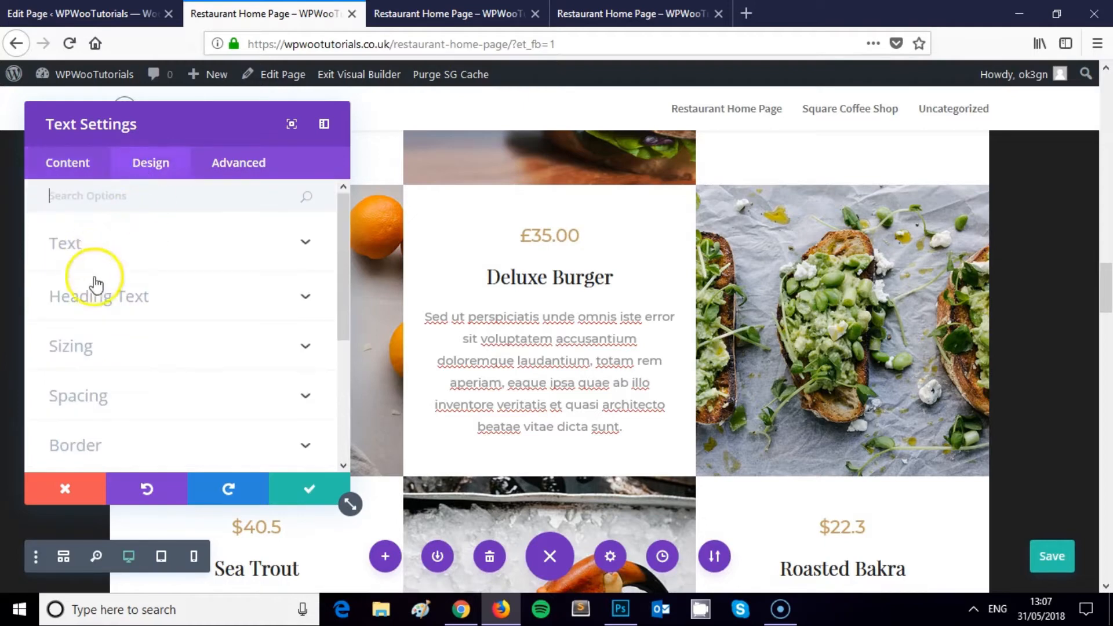
pyautogui.click(74, 254)
pyautogui.scroll(-5, 102, 278)
pyautogui.click(65, 252)
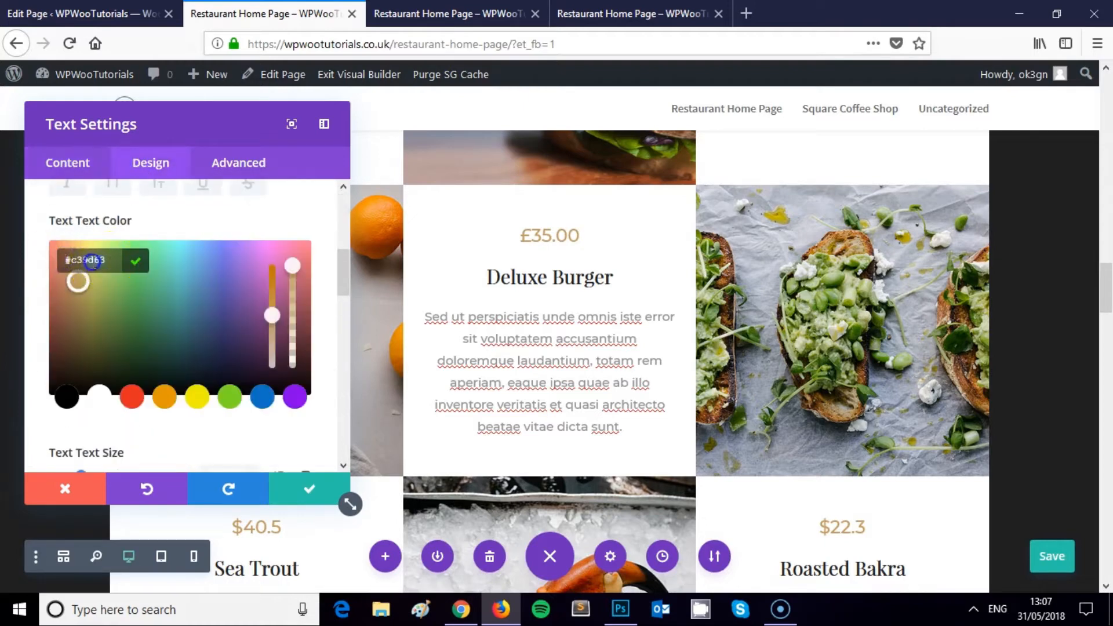
pyautogui.write('#c40801')
pyautogui.click(135, 262)
pyautogui.scroll(2, 189, 338)
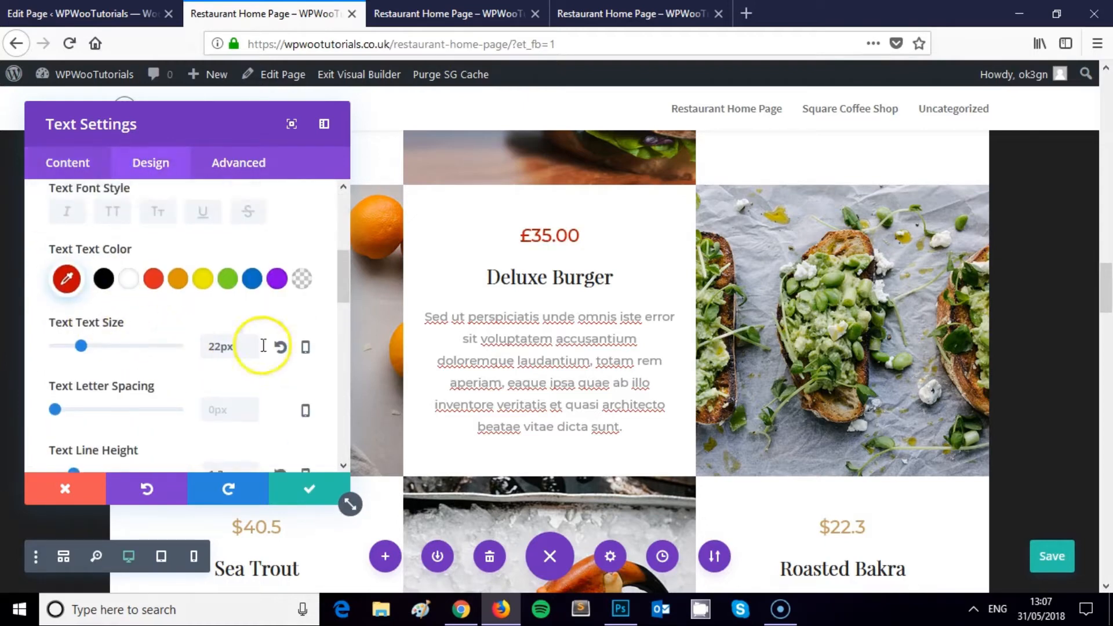
pyautogui.scroll(3, 439, 386)
pyautogui.scroll(2, 429, 400)
pyautogui.scroll(-3, 425, 406)
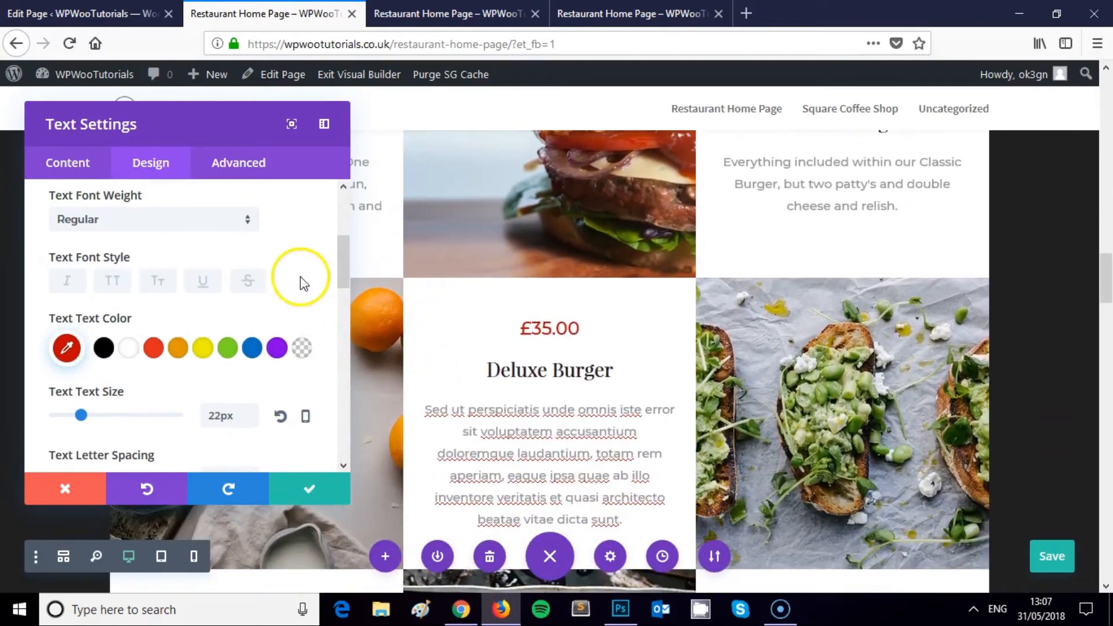
pyautogui.scroll(-2, 297, 394)
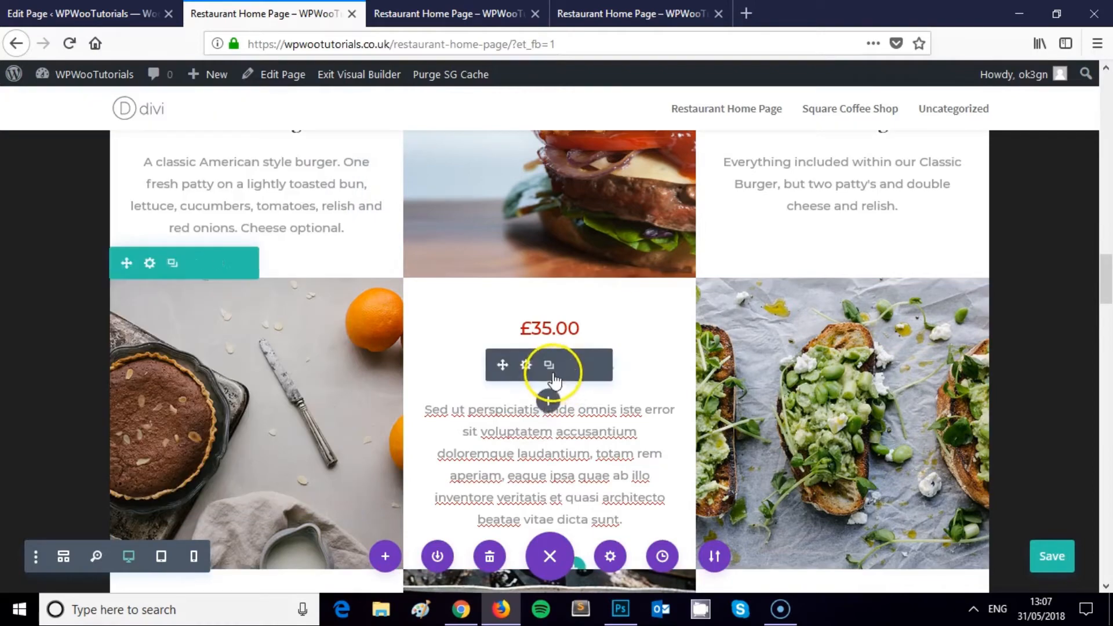
# Open the text settings of the Deluxe Burger heading and show its design options.
pyautogui.scroll(4, 553, 281)
pyautogui.scroll(-5, 553, 280)
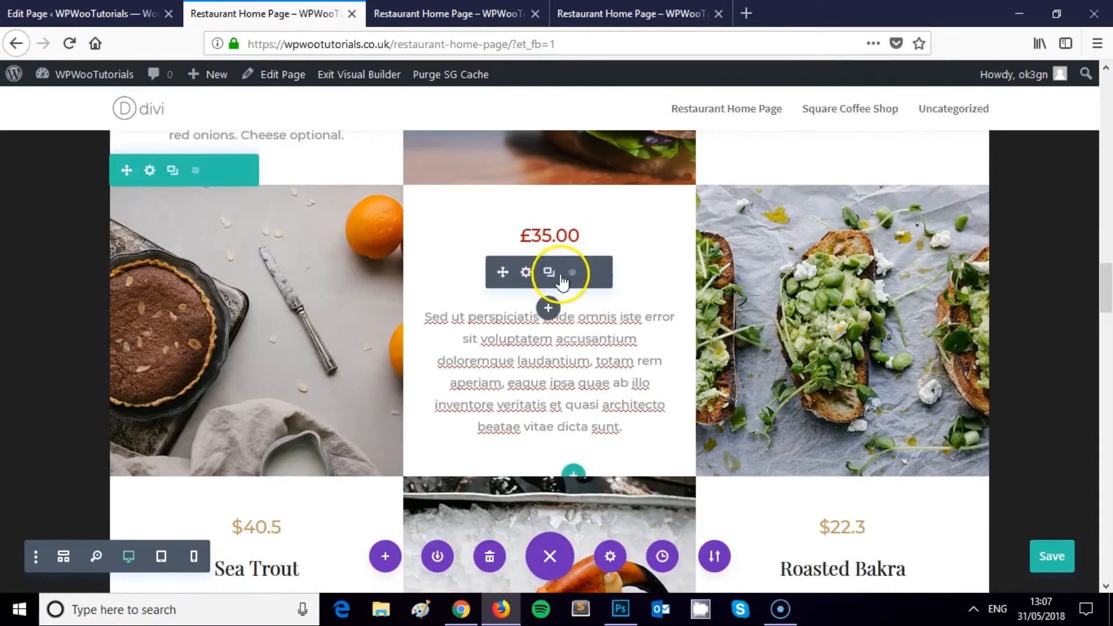
pyautogui.click(527, 273)
pyautogui.scroll(-3, 186, 286)
pyautogui.scroll(3, 124, 230)
pyautogui.click(150, 166)
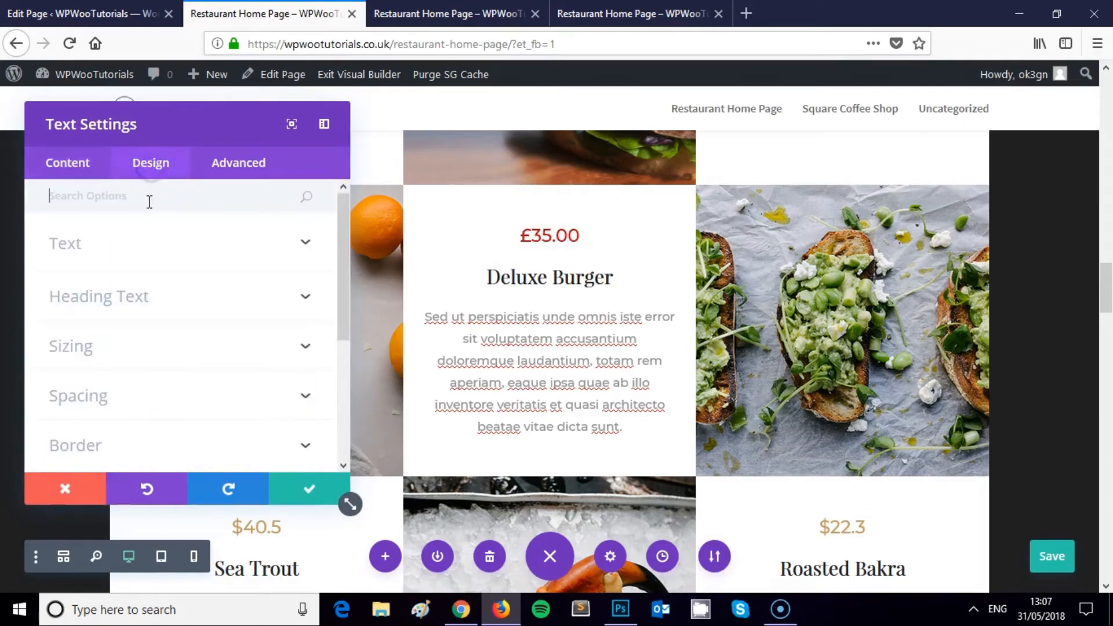
pyautogui.scroll(-3, 156, 300)
pyautogui.scroll(3, 155, 302)
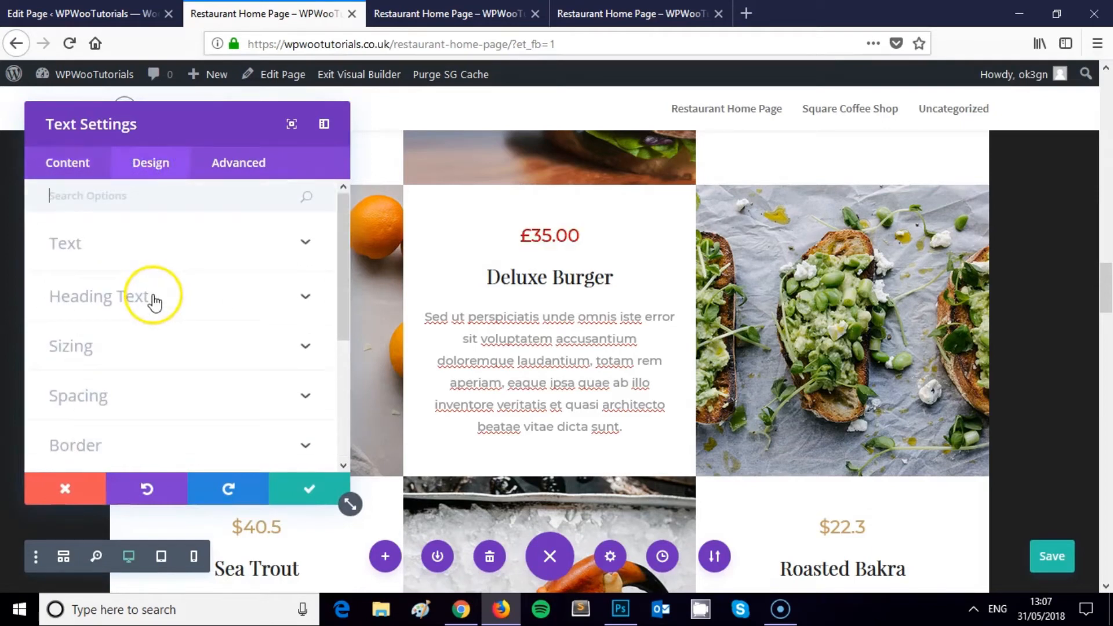
# Set the heading font weight of the Deluxe Burger title to Bold.
pyautogui.click(153, 298)
pyautogui.scroll(-5, 154, 301)
pyautogui.scroll(4, 155, 303)
pyautogui.scroll(-3, 154, 301)
pyautogui.scroll(5, 154, 300)
pyautogui.click(172, 301)
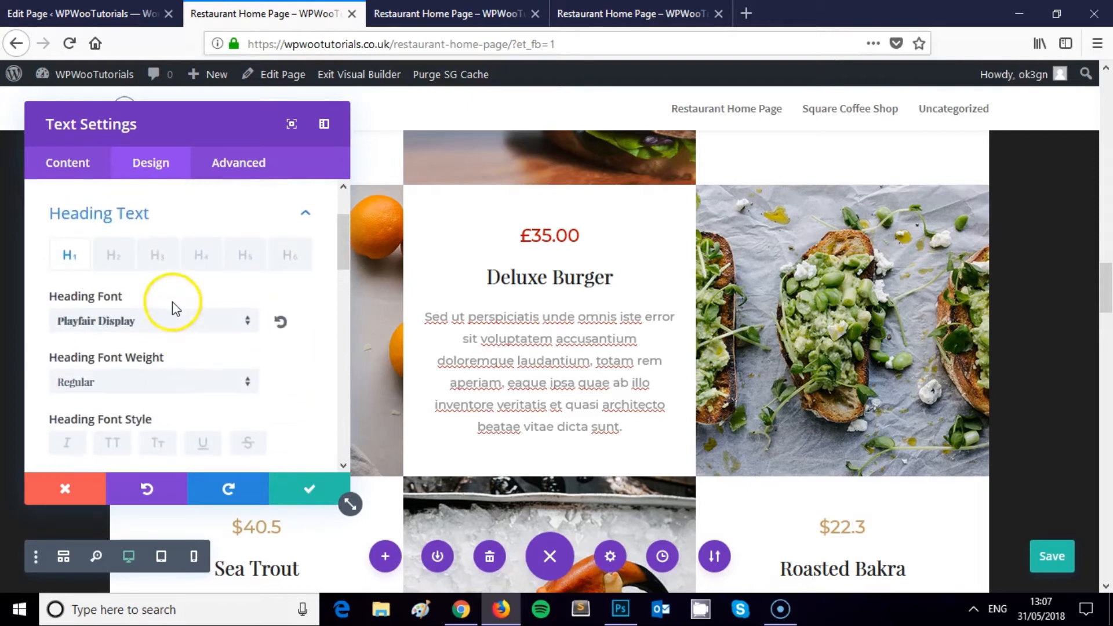
pyautogui.scroll(-2, 162, 304)
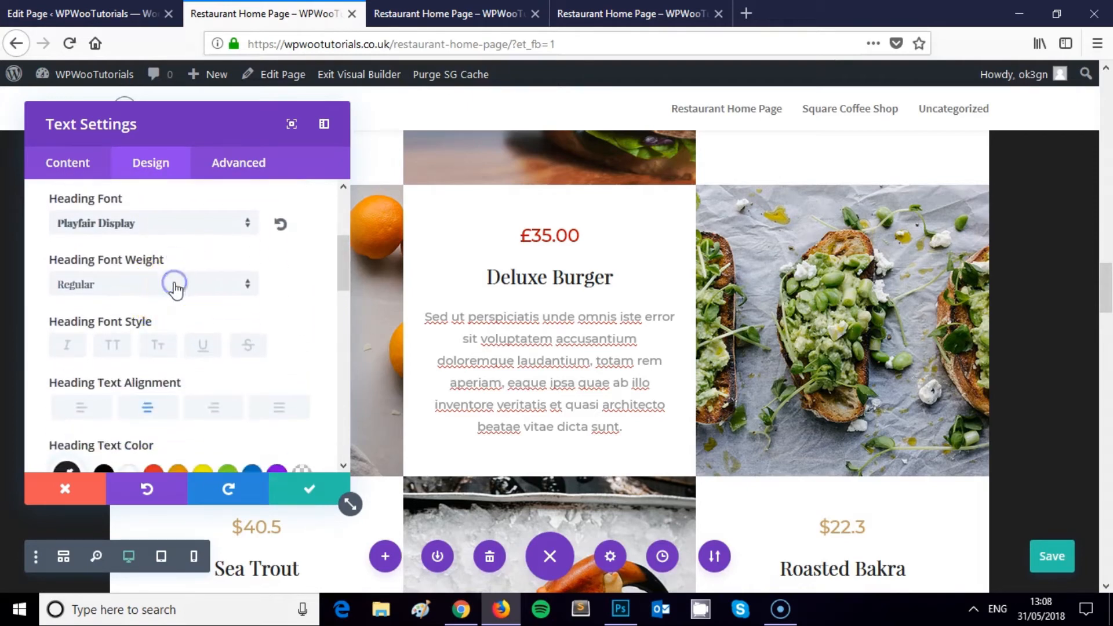
pyautogui.click(175, 286)
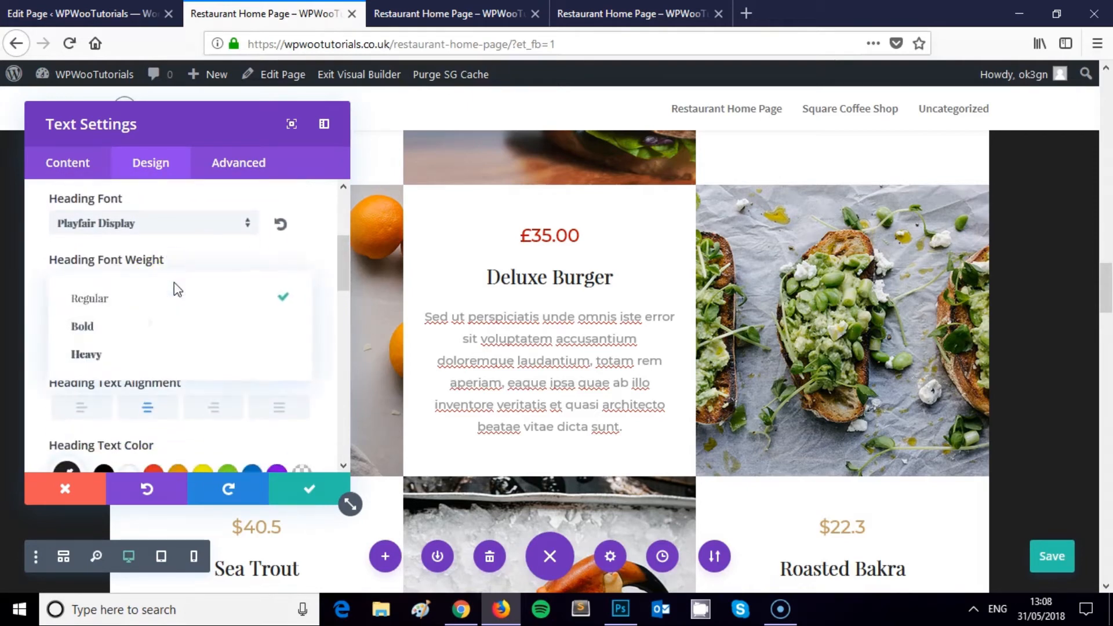
pyautogui.click(93, 328)
# Try out several text shadow presets on the Deluxe Burger heading.
pyautogui.scroll(-4, 197, 306)
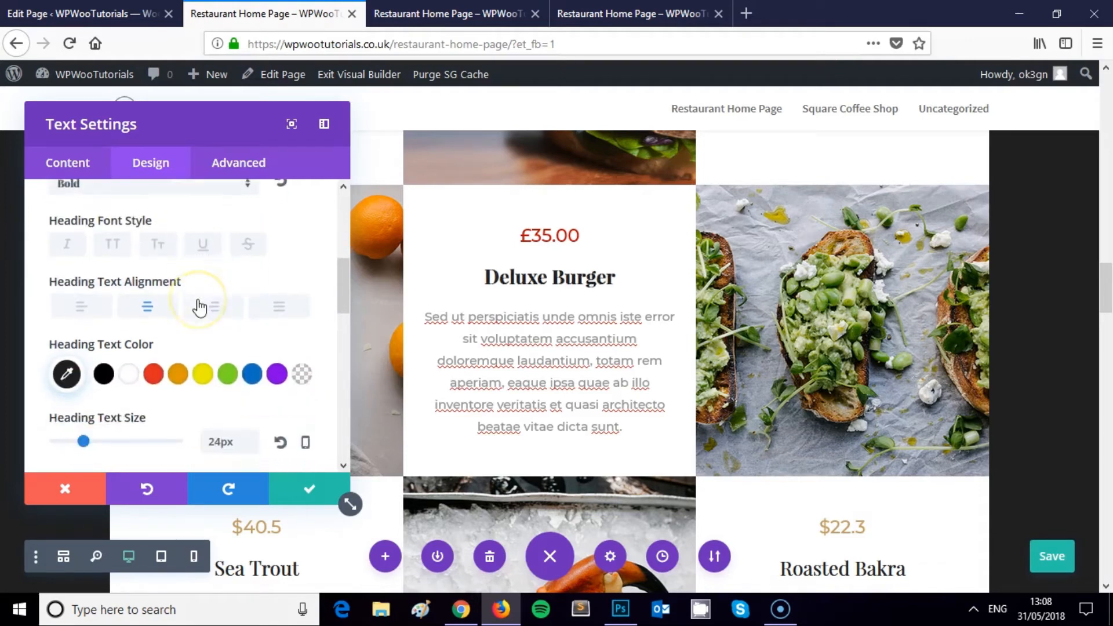
pyautogui.scroll(-6, 200, 307)
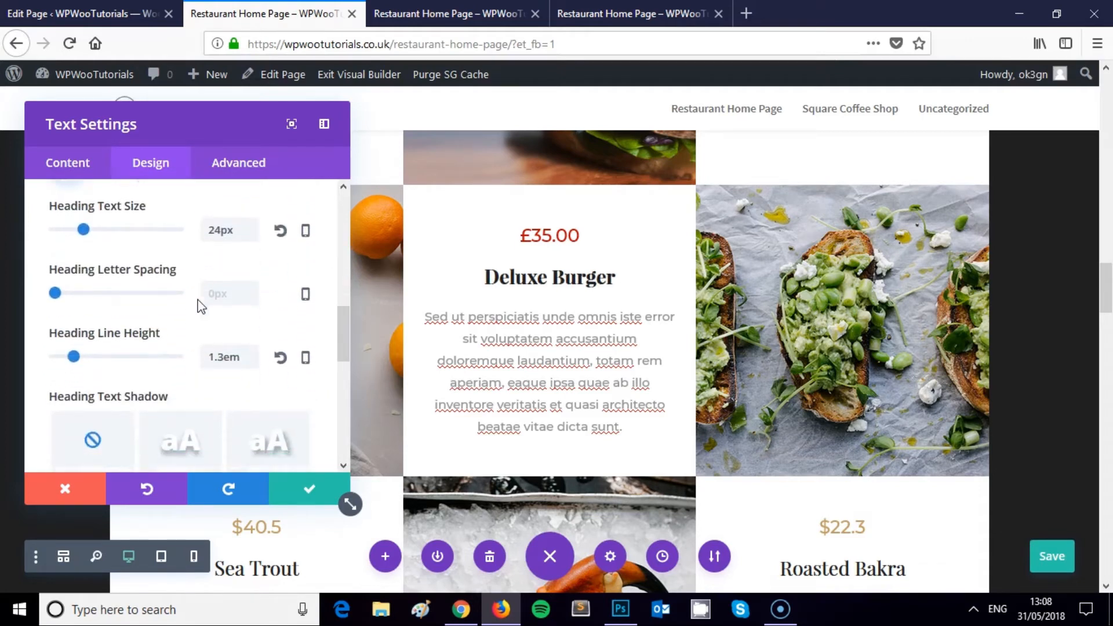
pyautogui.click(187, 288)
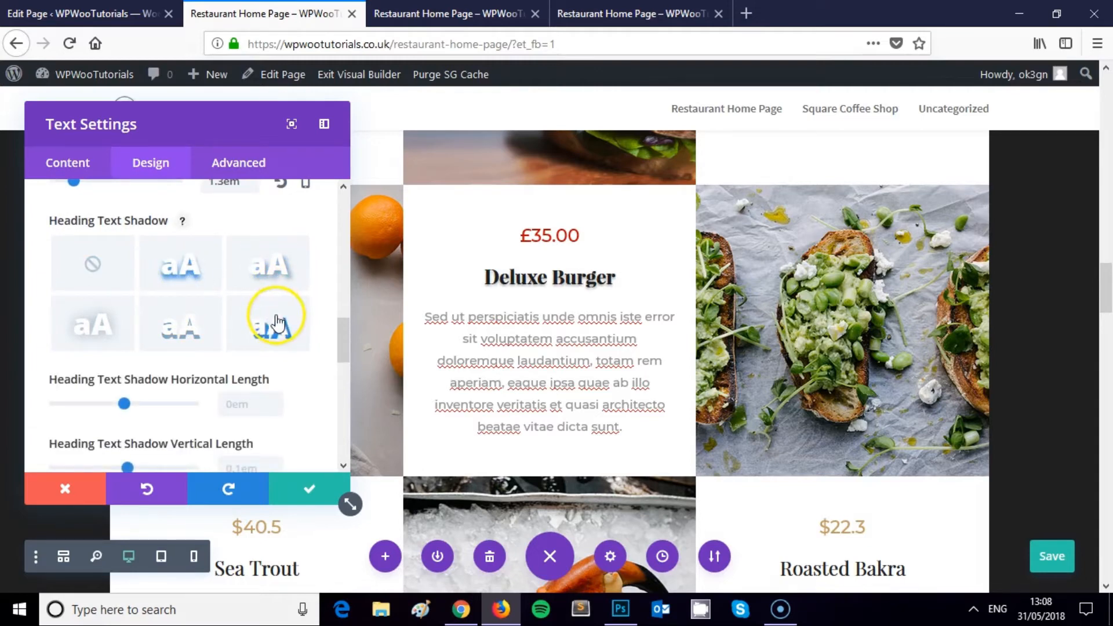
pyautogui.click(110, 328)
pyautogui.click(168, 335)
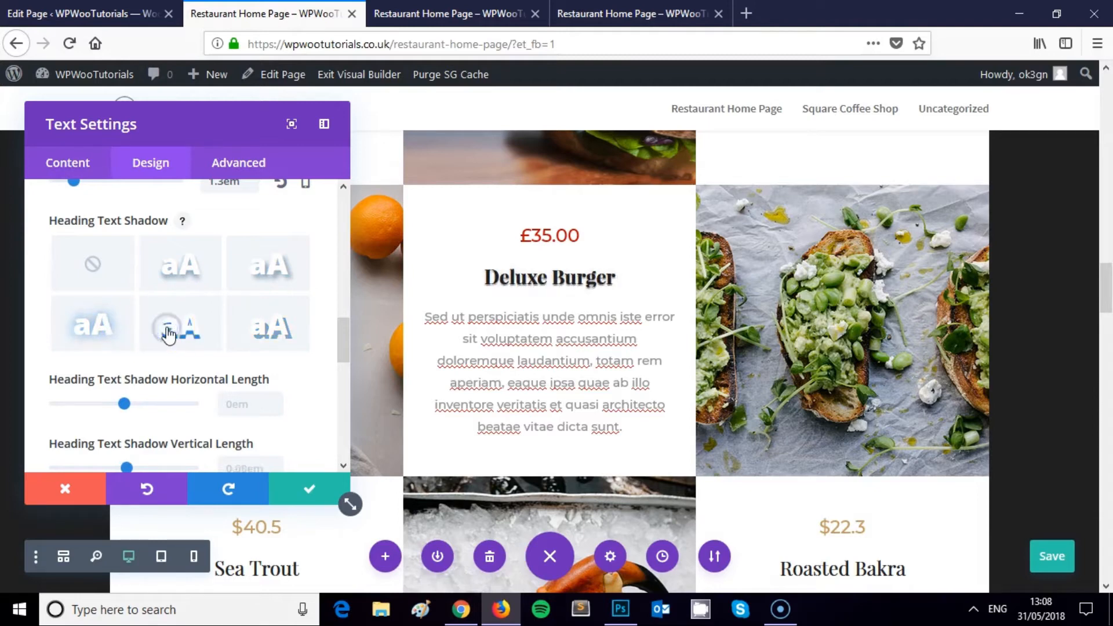
pyautogui.click(268, 280)
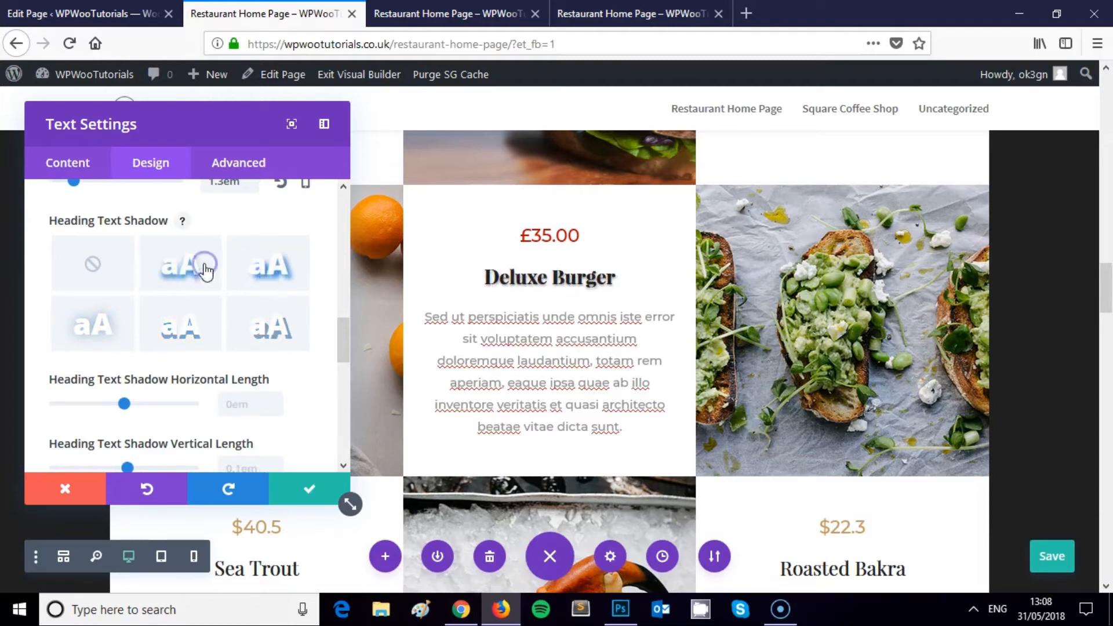
# Set the Deluxe Burger heading text size to 32px and compare it with the other menu items.
pyautogui.scroll(5, 198, 280)
pyautogui.scroll(2, 196, 325)
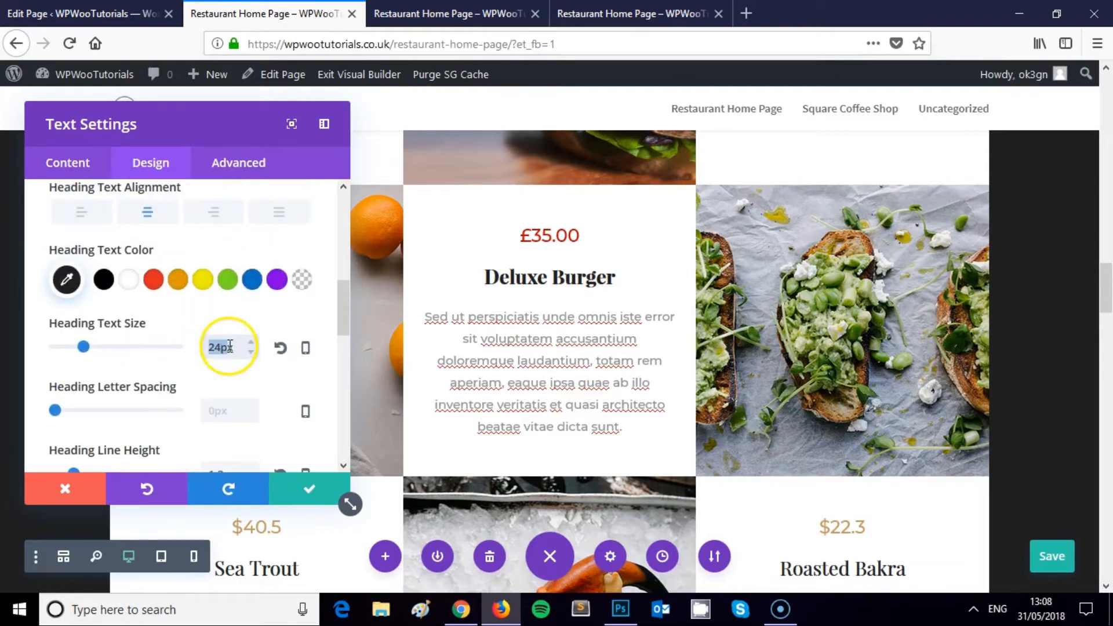
pyautogui.write('p')
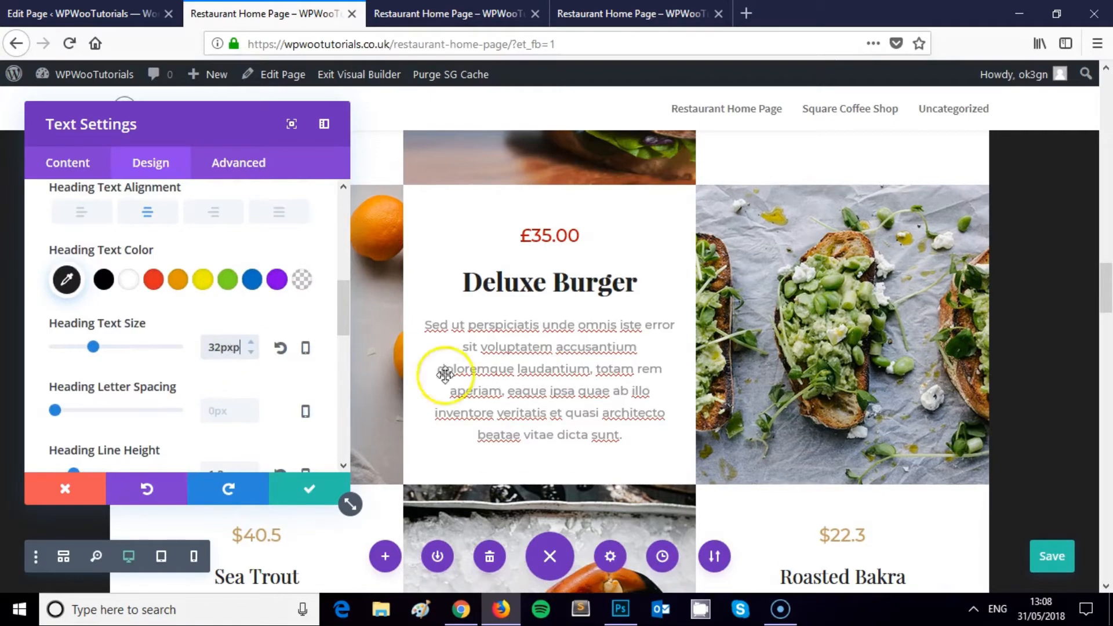
pyautogui.scroll(5, 470, 373)
pyautogui.scroll(-4, 474, 350)
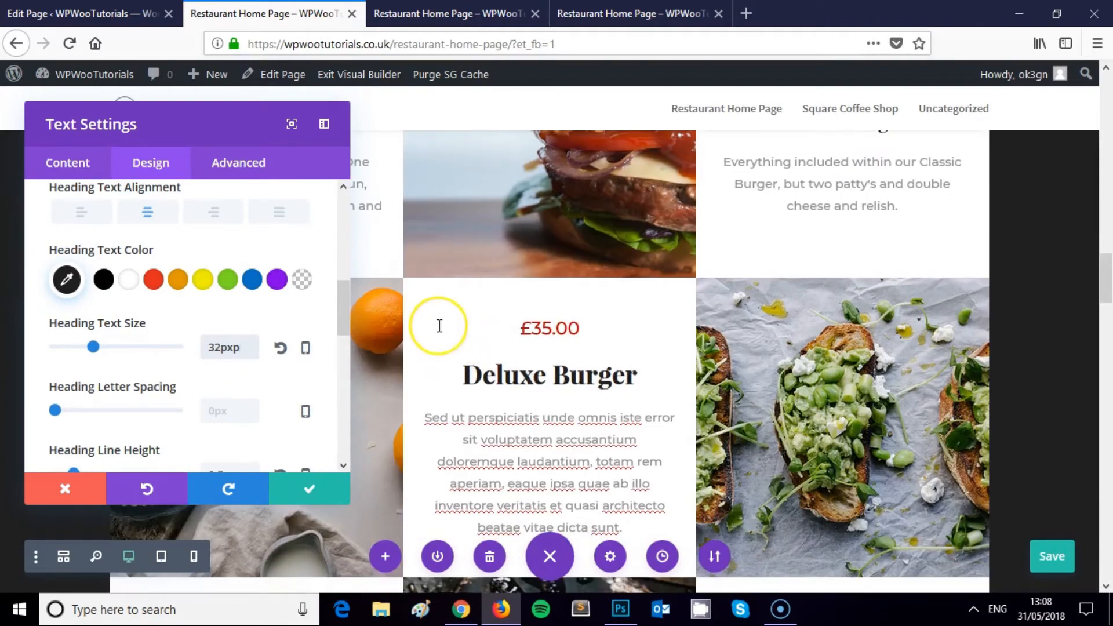
pyautogui.scroll(-2, 439, 325)
pyautogui.scroll(5, 439, 325)
pyautogui.scroll(-3, 439, 326)
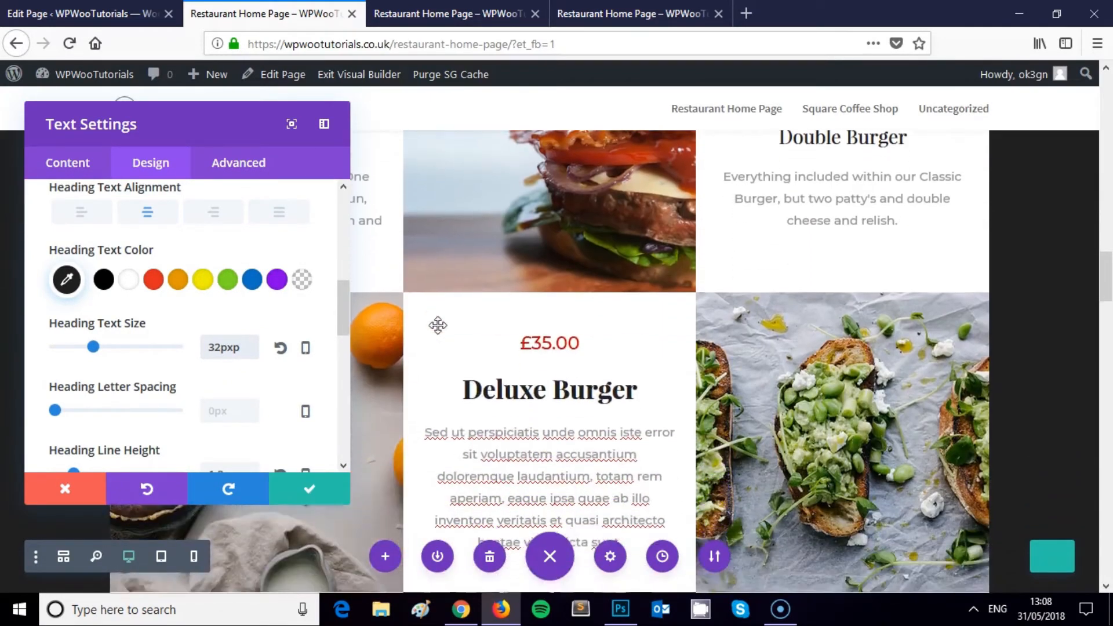
# Apply the underline font style to the Deluxe Burger heading and check it on the page.
pyautogui.scroll(3, 206, 348)
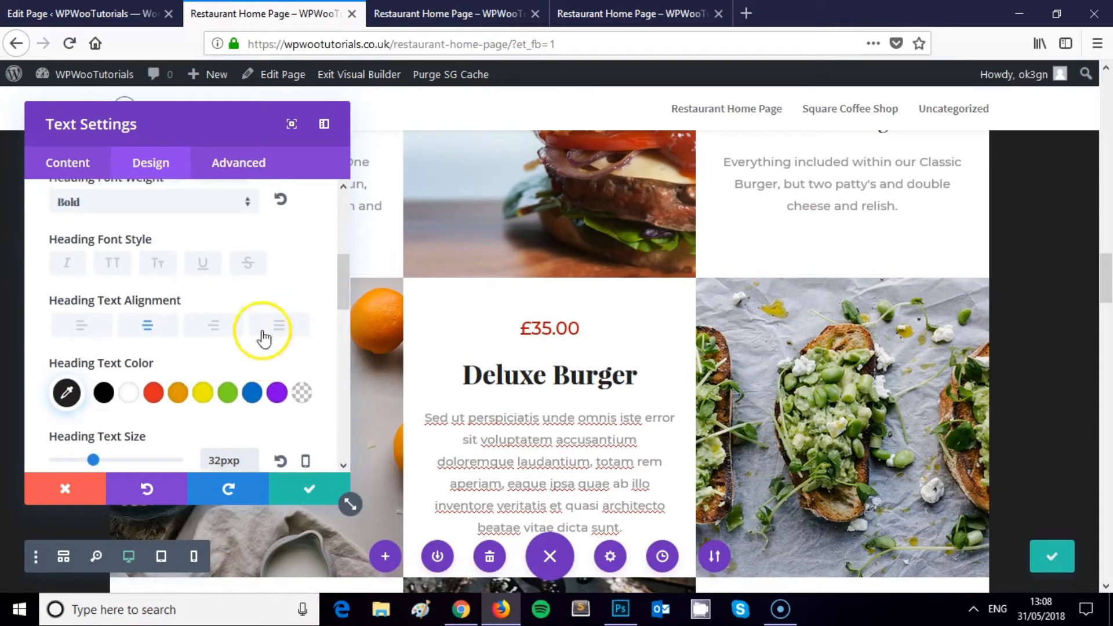
pyautogui.scroll(2, 262, 332)
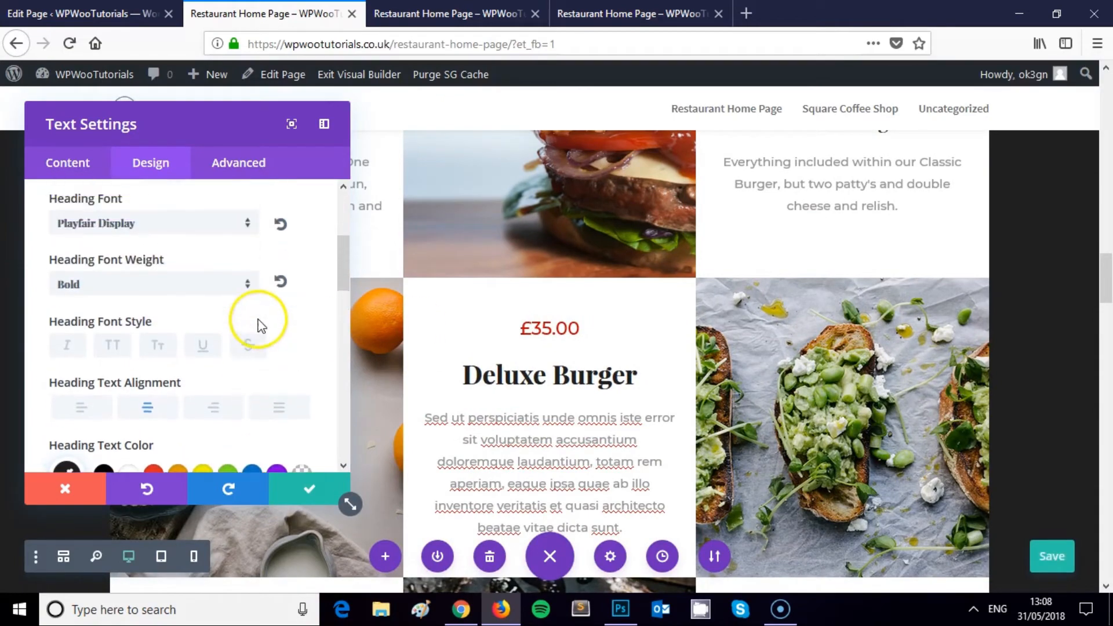
pyautogui.click(202, 346)
pyautogui.scroll(5, 405, 331)
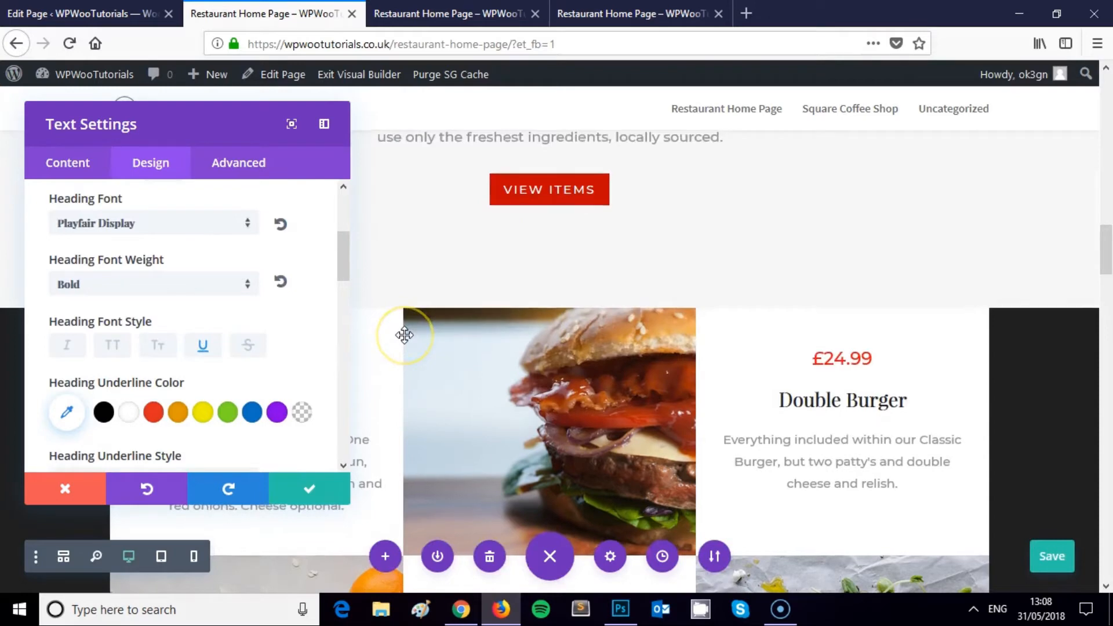
pyautogui.scroll(-5, 403, 331)
pyautogui.scroll(2, 216, 321)
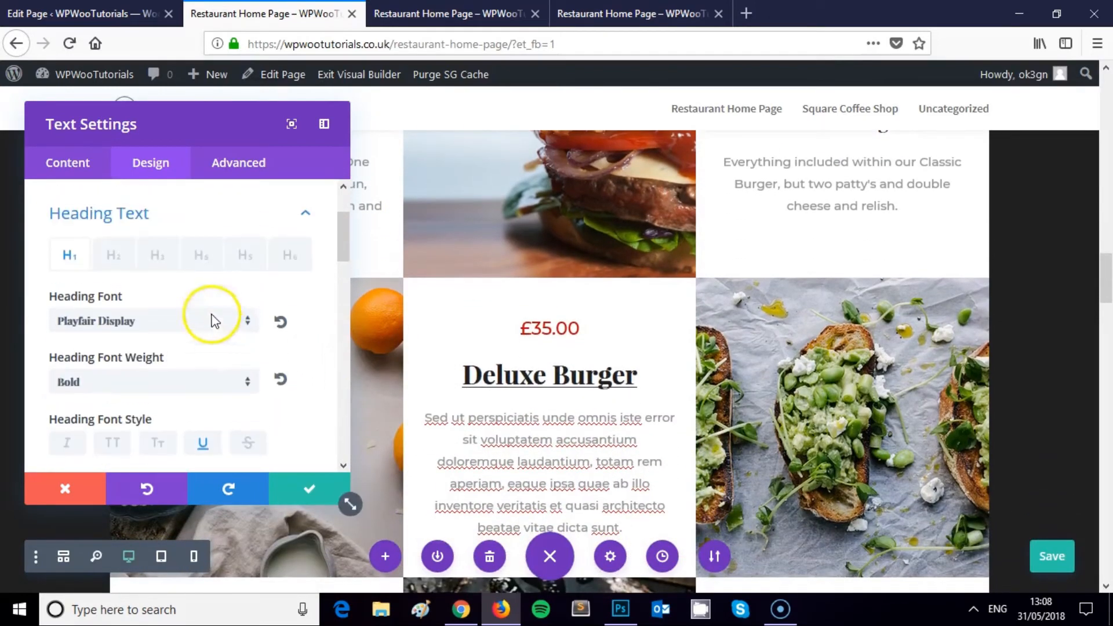
# Look through the Deluxe Burger heading's remaining design options, such as underline, alignment, colour, size and spacing.
pyautogui.scroll(-2, 198, 299)
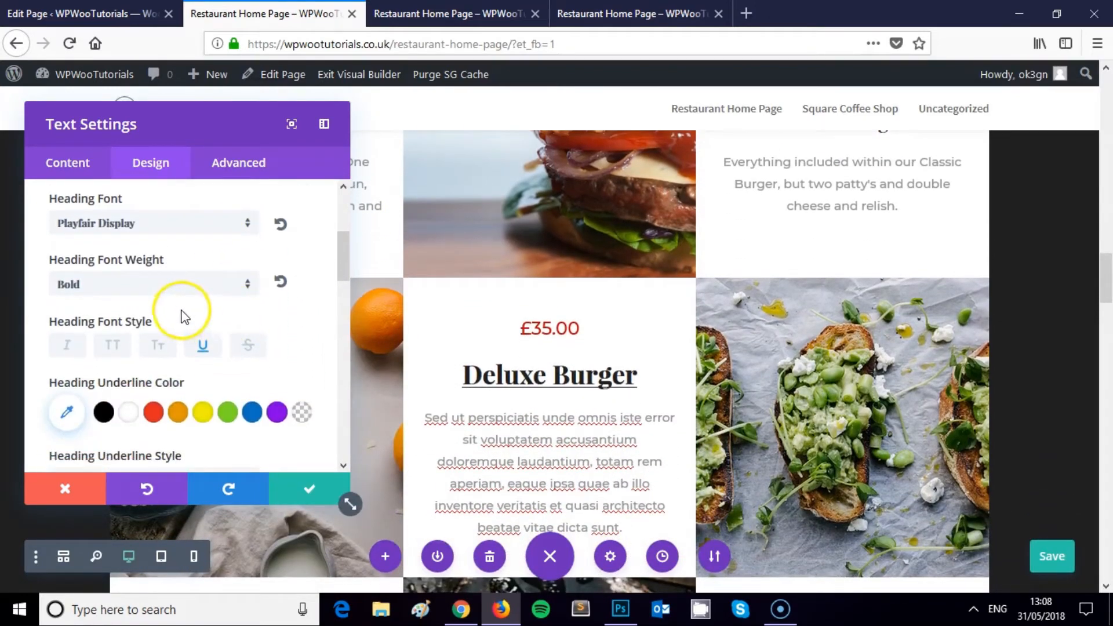
pyautogui.scroll(-2, 185, 317)
pyautogui.scroll(-3, 201, 309)
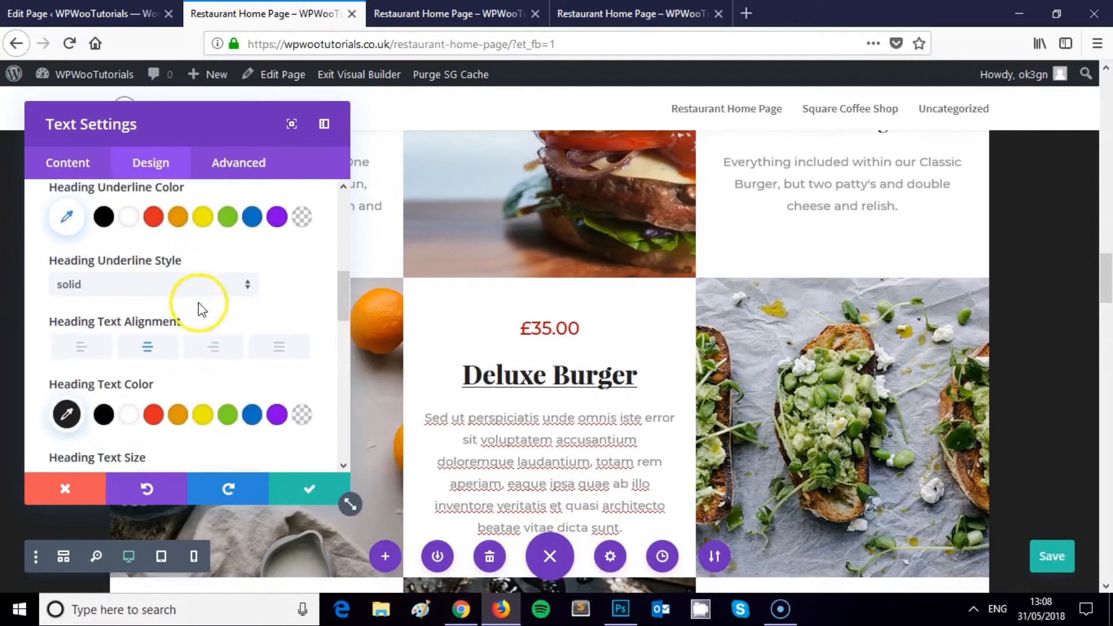
pyautogui.scroll(-9, 256, 296)
pyautogui.scroll(9, 256, 296)
pyautogui.scroll(9, 214, 290)
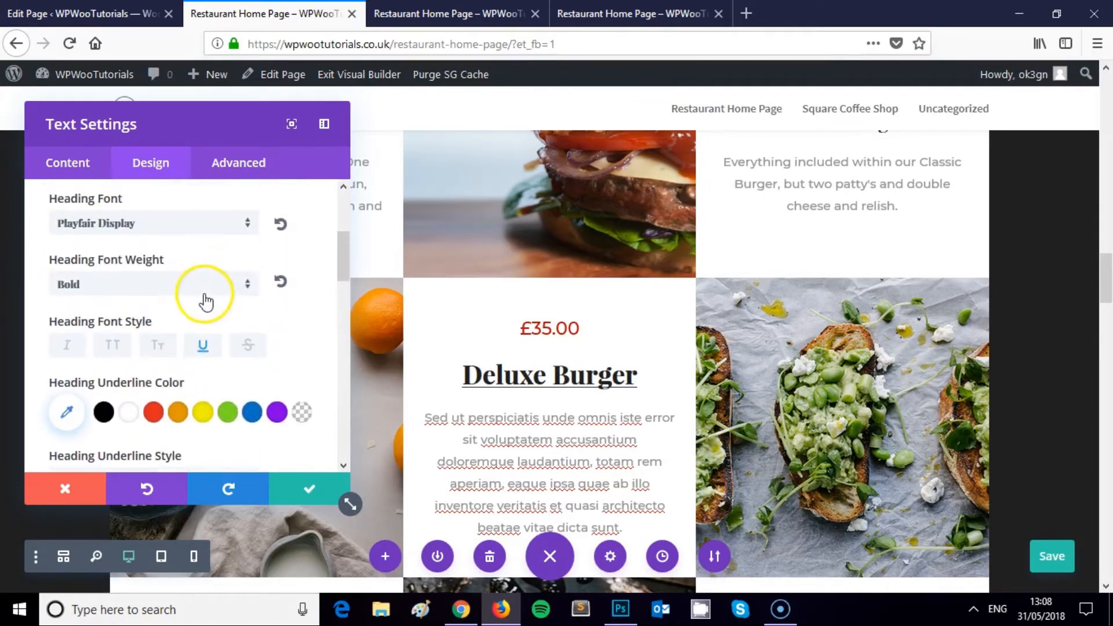
pyautogui.scroll(-10, 204, 296)
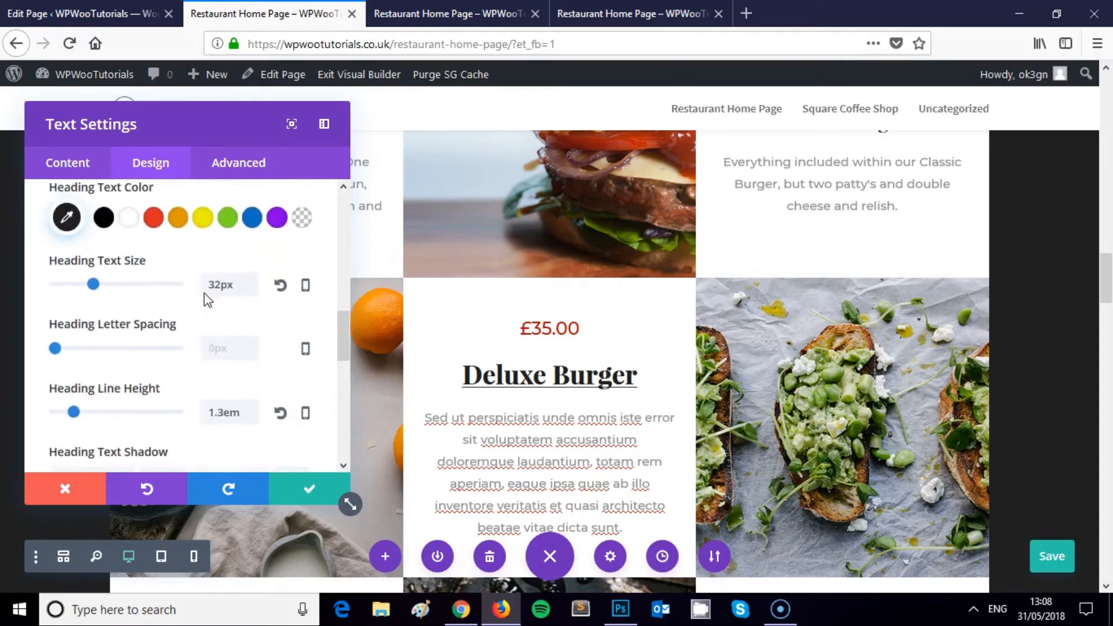
pyautogui.scroll(-3, 204, 296)
pyautogui.scroll(-3, 204, 298)
pyautogui.scroll(-4, 117, 323)
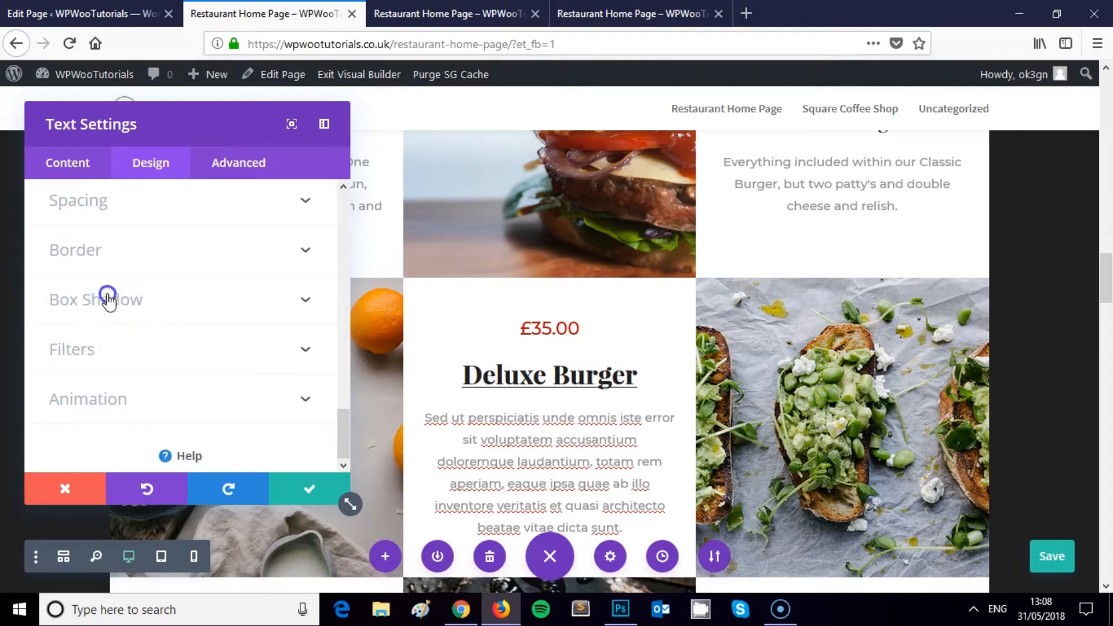
# Compare the box shadow presets on the Deluxe Burger heading, apply the soft all-round shadow, and save the text settings.
pyautogui.click(107, 298)
pyautogui.click(171, 298)
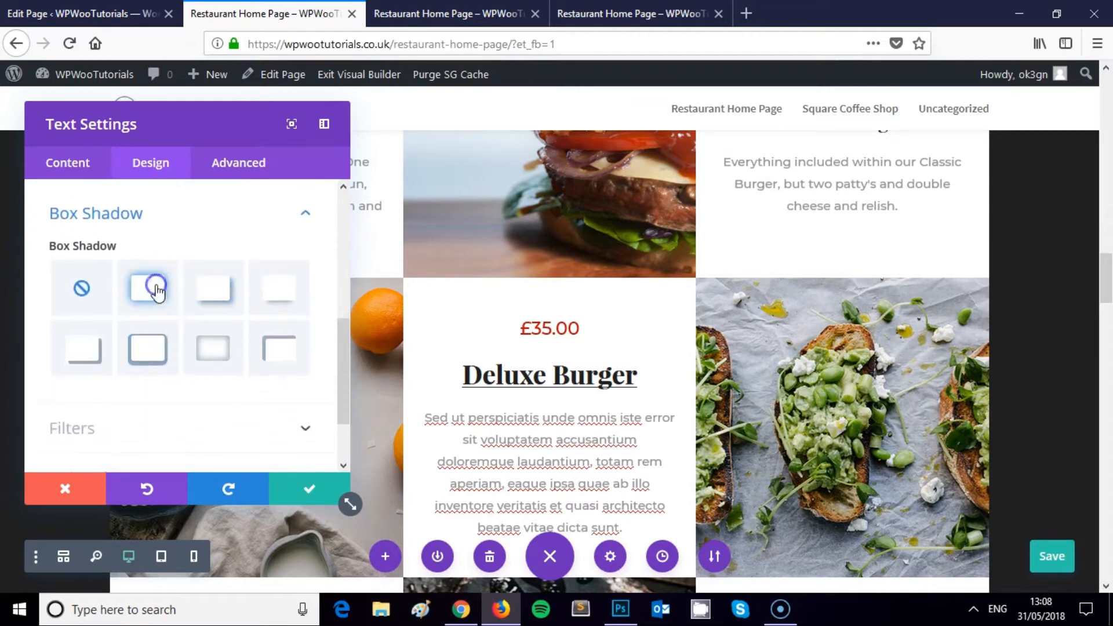
pyautogui.click(157, 290)
pyautogui.click(168, 357)
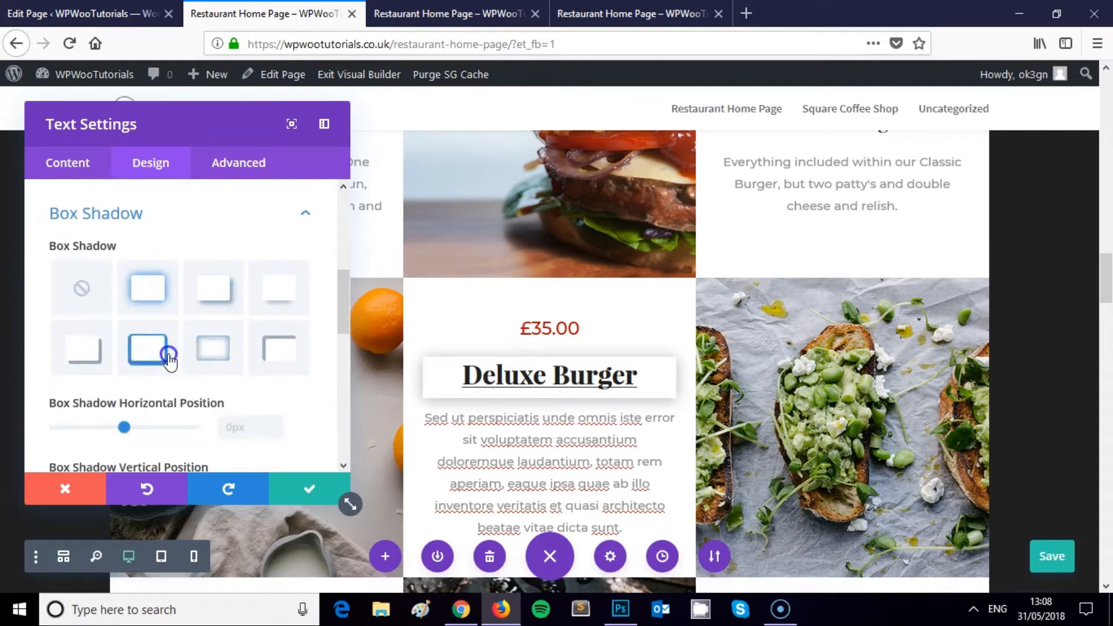
pyautogui.click(270, 352)
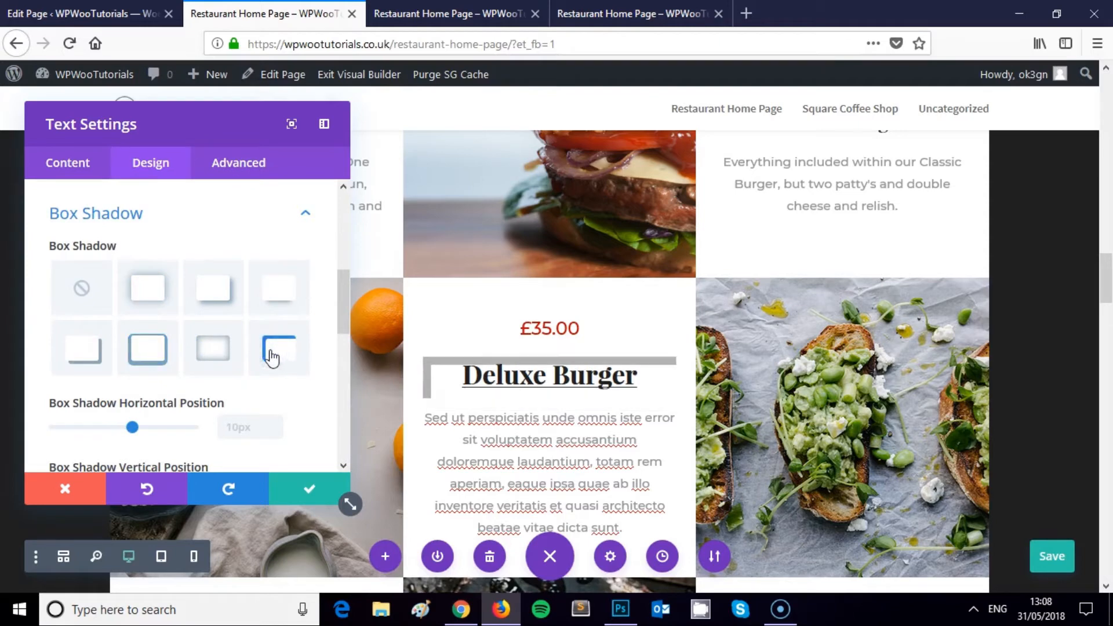
pyautogui.click(219, 292)
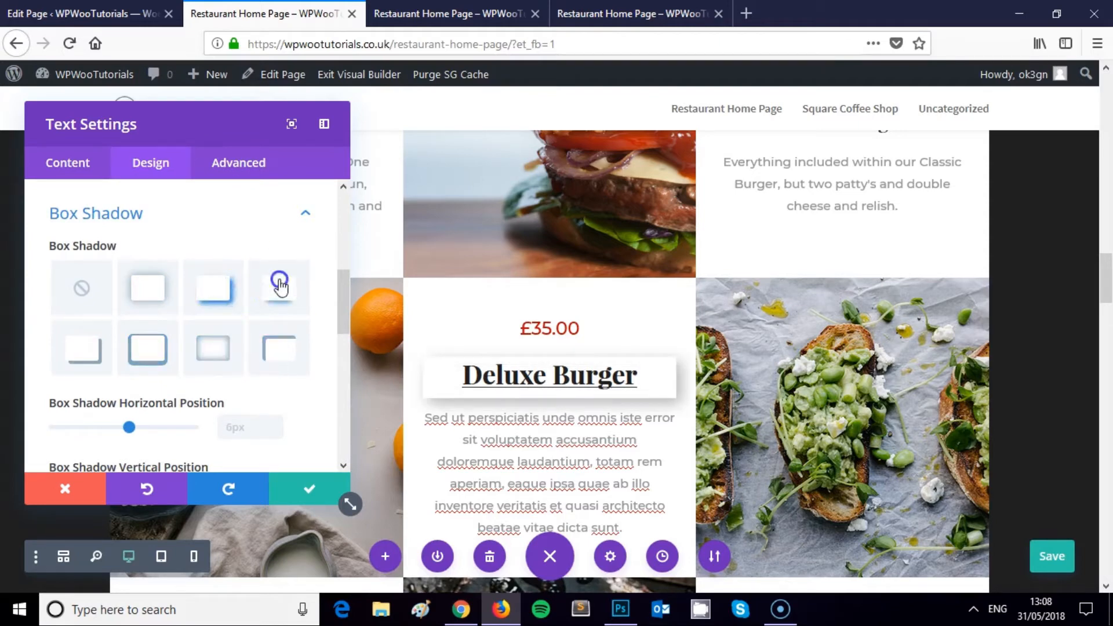
pyautogui.click(279, 285)
pyautogui.click(214, 294)
pyautogui.click(155, 292)
pyautogui.scroll(-2, 217, 321)
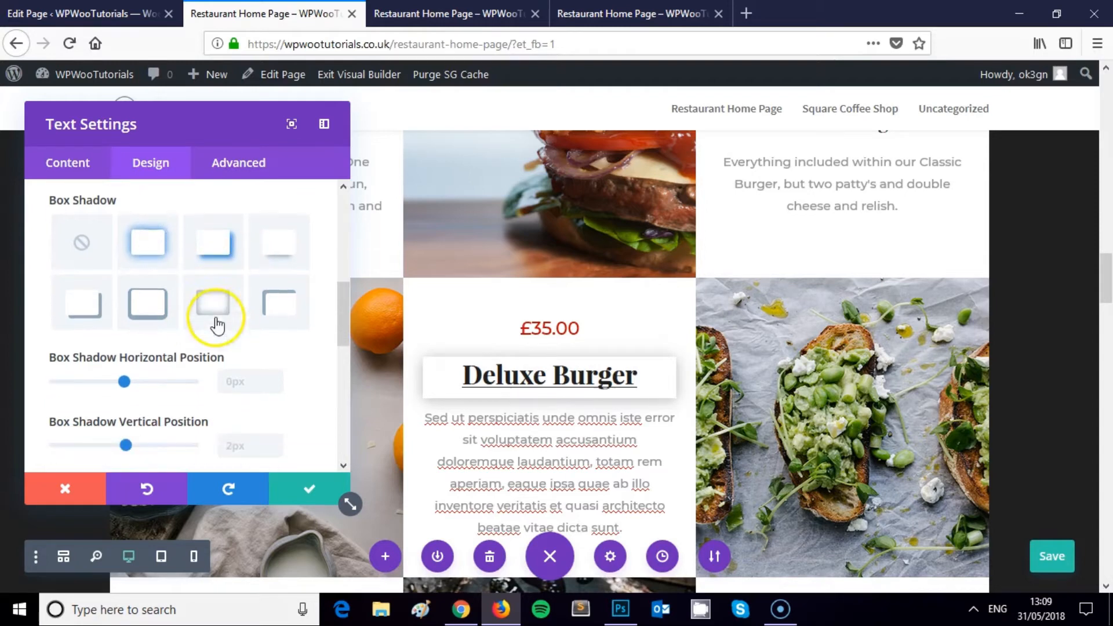
pyautogui.scroll(-2, 248, 303)
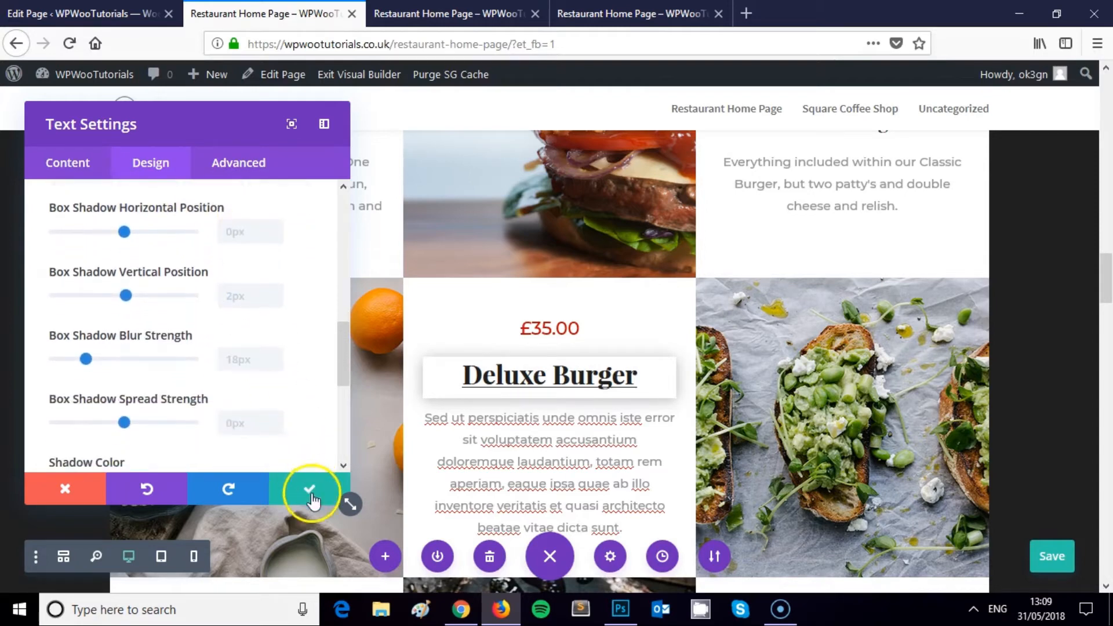
# Clear the placeholder description under the Deluxe Burger heading.
pyautogui.scroll(3, 655, 336)
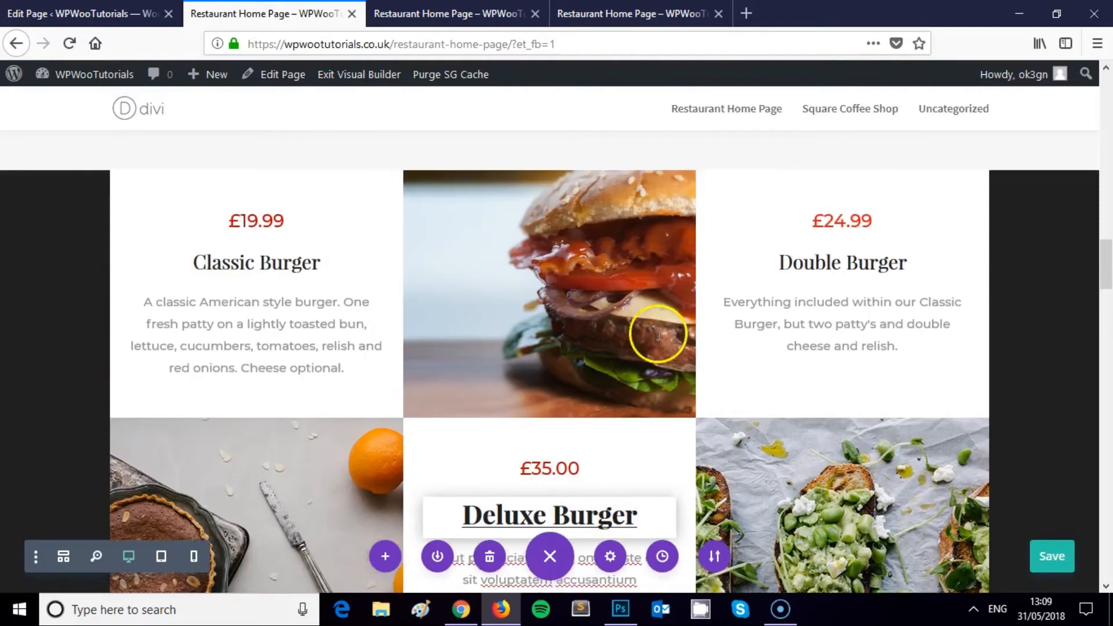
pyautogui.scroll(-3, 653, 336)
pyautogui.scroll(5, 652, 336)
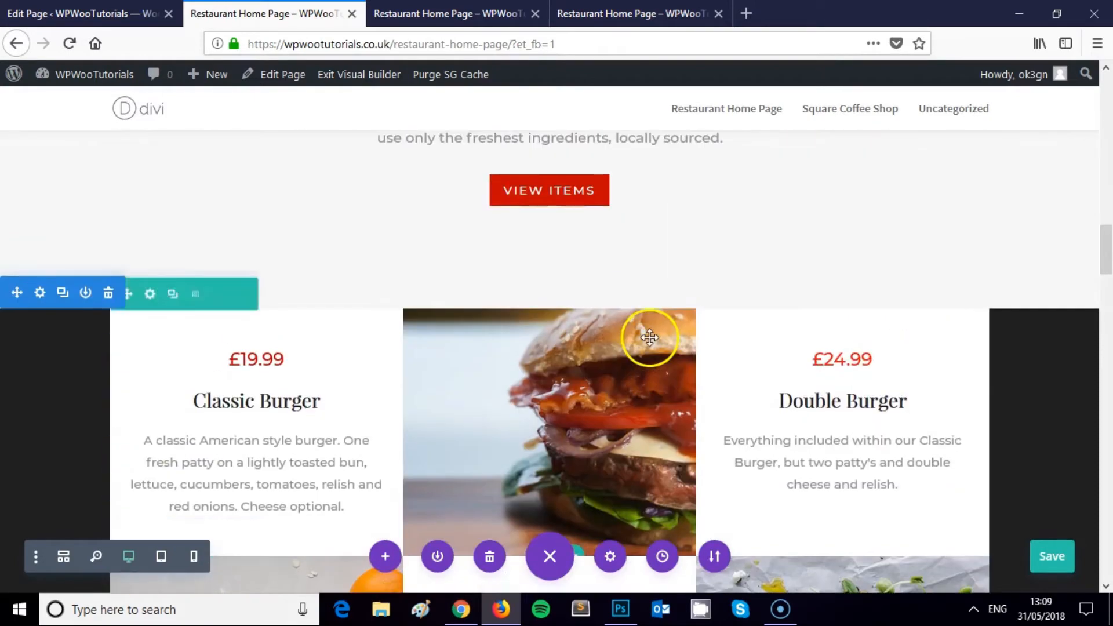
pyautogui.scroll(-5, 649, 341)
pyautogui.scroll(1, 662, 346)
pyautogui.scroll(-3, 609, 365)
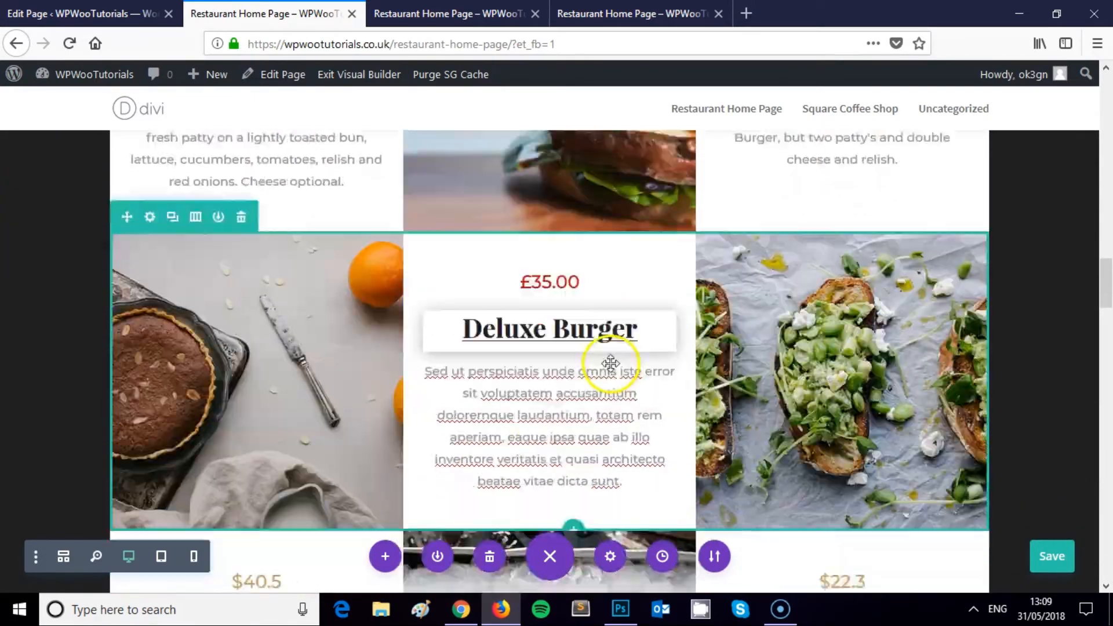
pyautogui.click(572, 400)
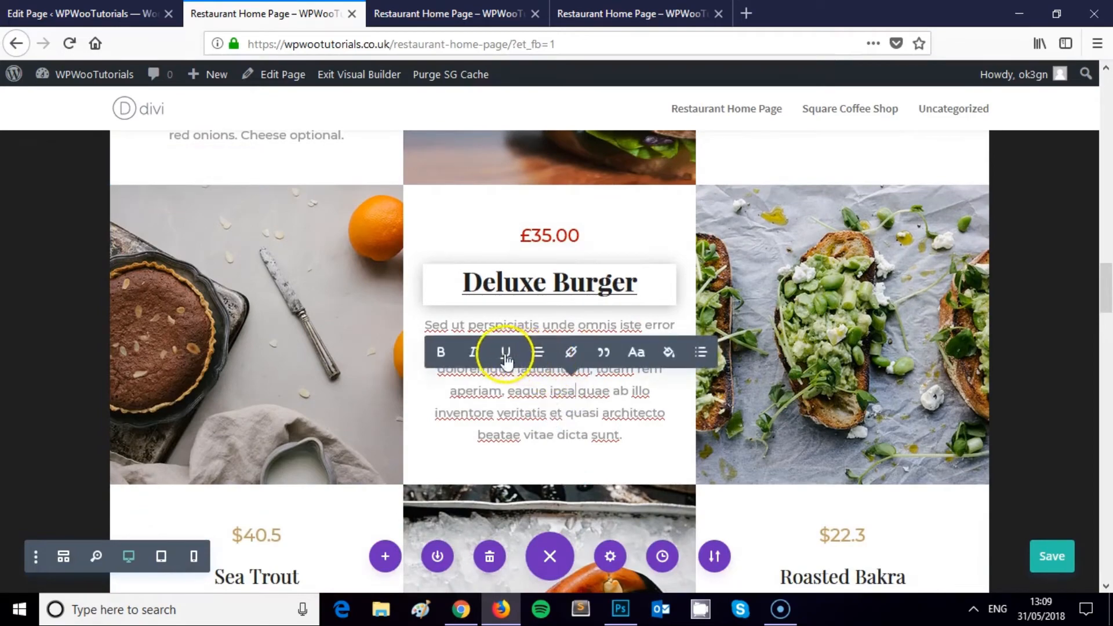
pyautogui.moveTo(630, 435); pyautogui.dragTo(417, 321)
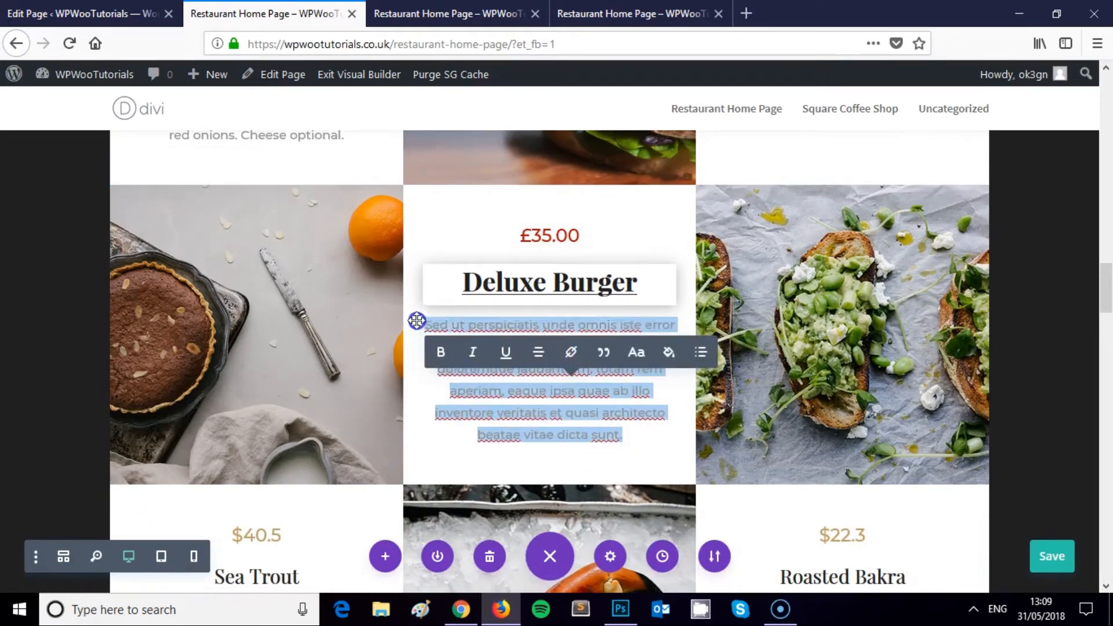
pyautogui.click(542, 364)
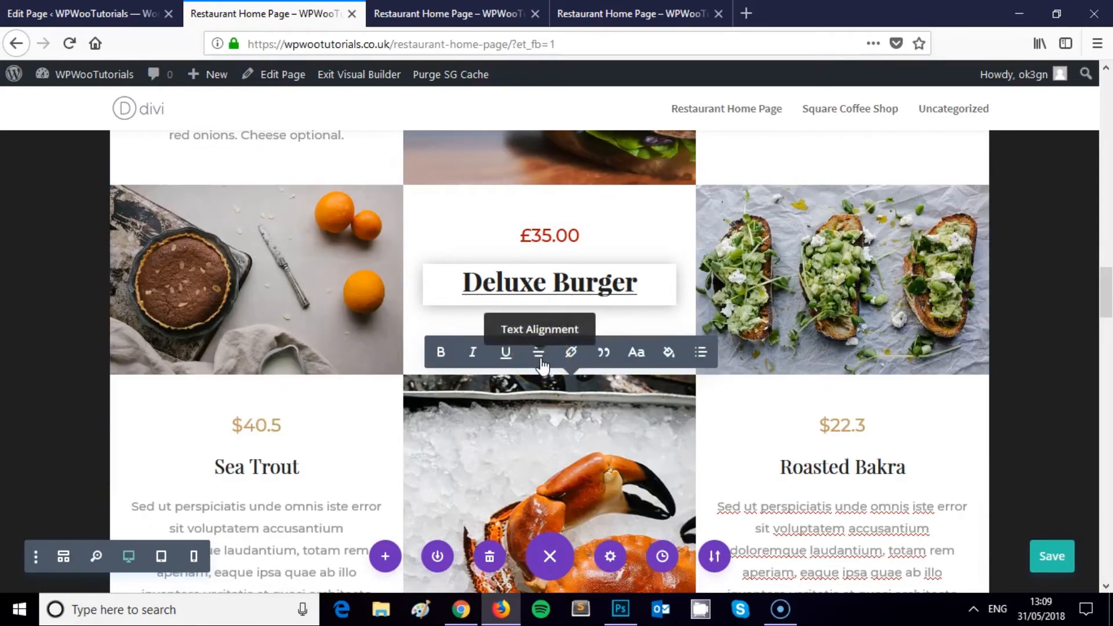
# Start the Deluxe Burger description with the text "The Deluxe Burger is the best of the best".
pyautogui.press('BackSpace')
pyautogui.press('BackSpace')
pyautogui.press('BackSpace')
pyautogui.press('BackSpace')
pyautogui.write('luxe Burger is')
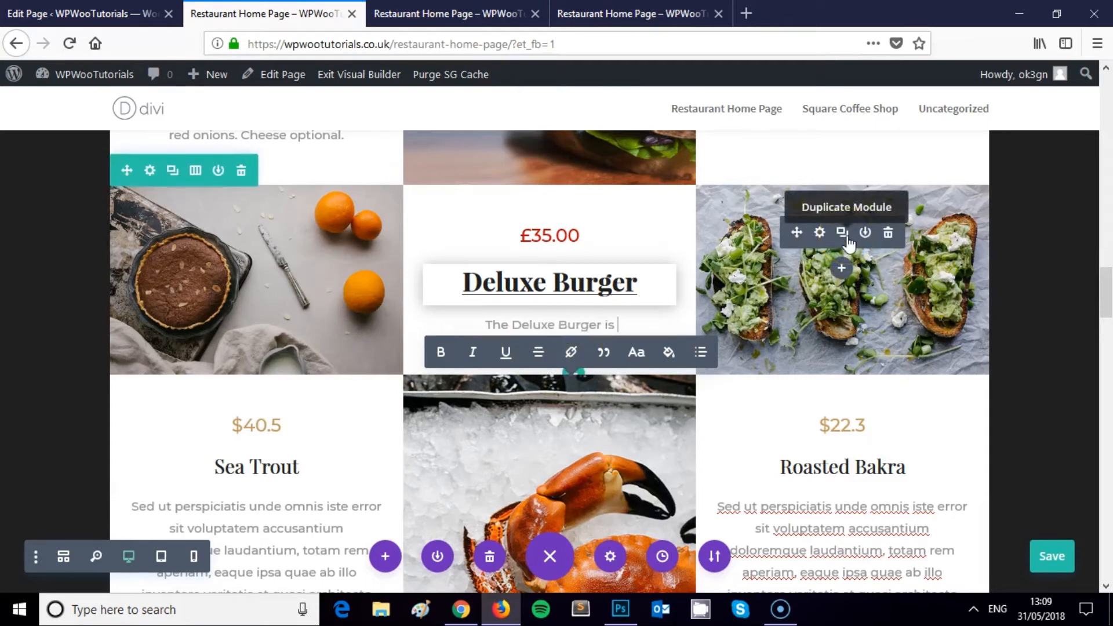
pyautogui.write(' the best of the bes')
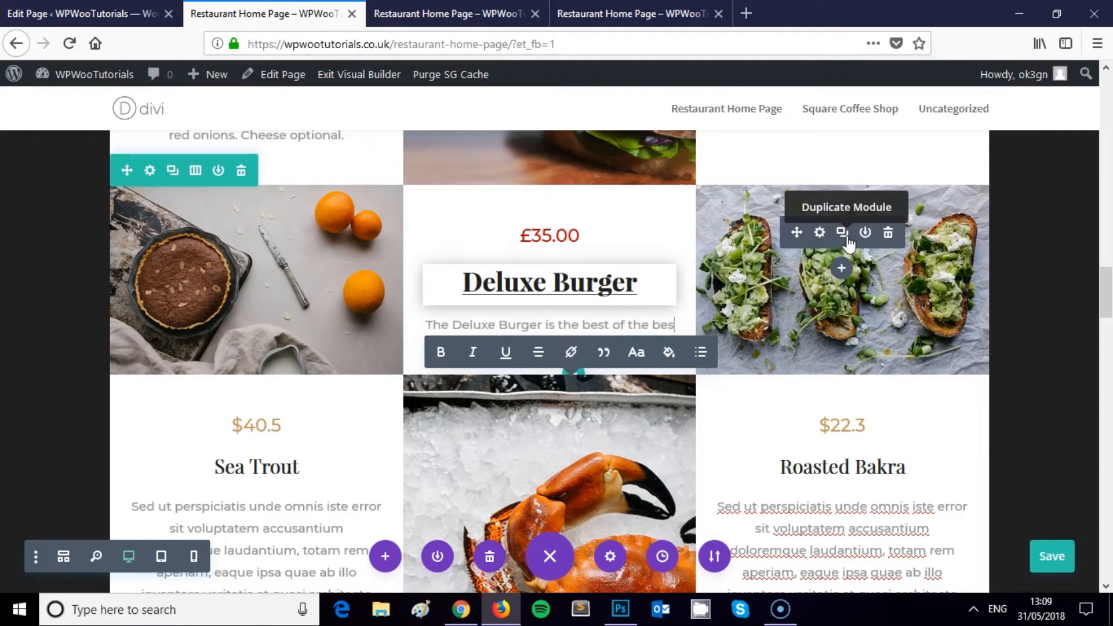
pyautogui.write('t')
# Continue the description with "Everything included within the Classic Burger + two of everything. Double cheese, extra relish, extra onions, three patty's and a side order of cris".
pyautogui.click(792, 263)
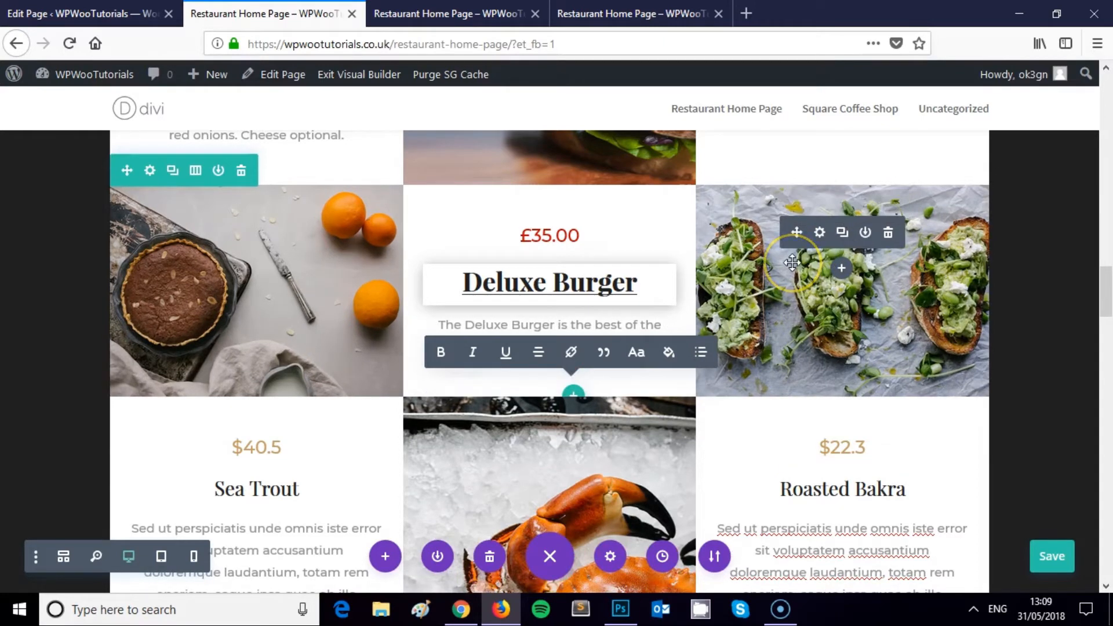
pyautogui.click(504, 356)
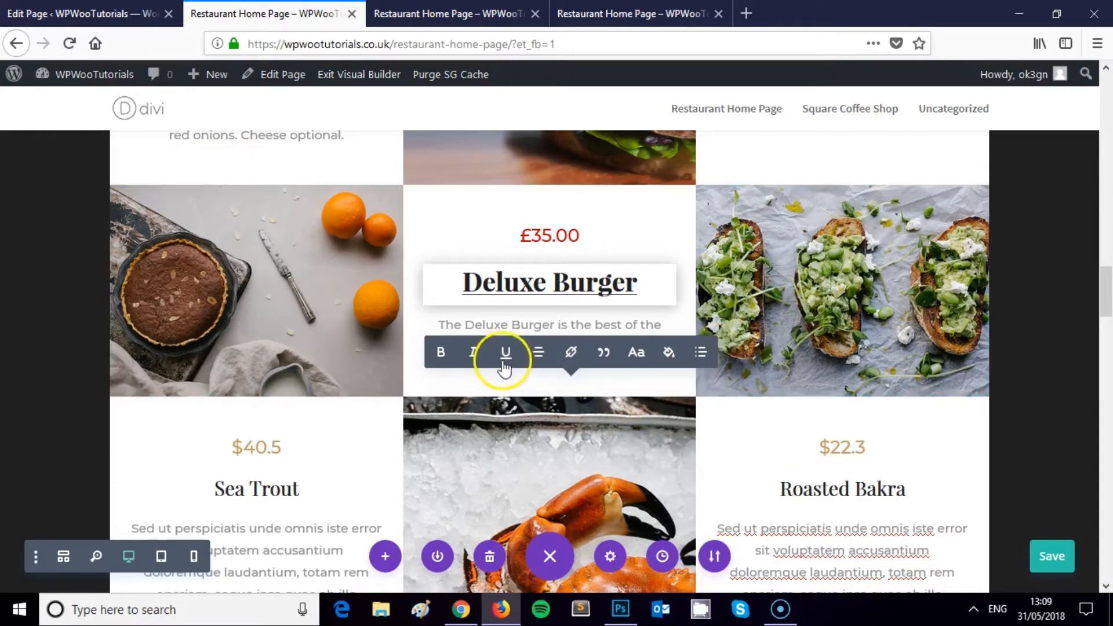
pyautogui.click(580, 352)
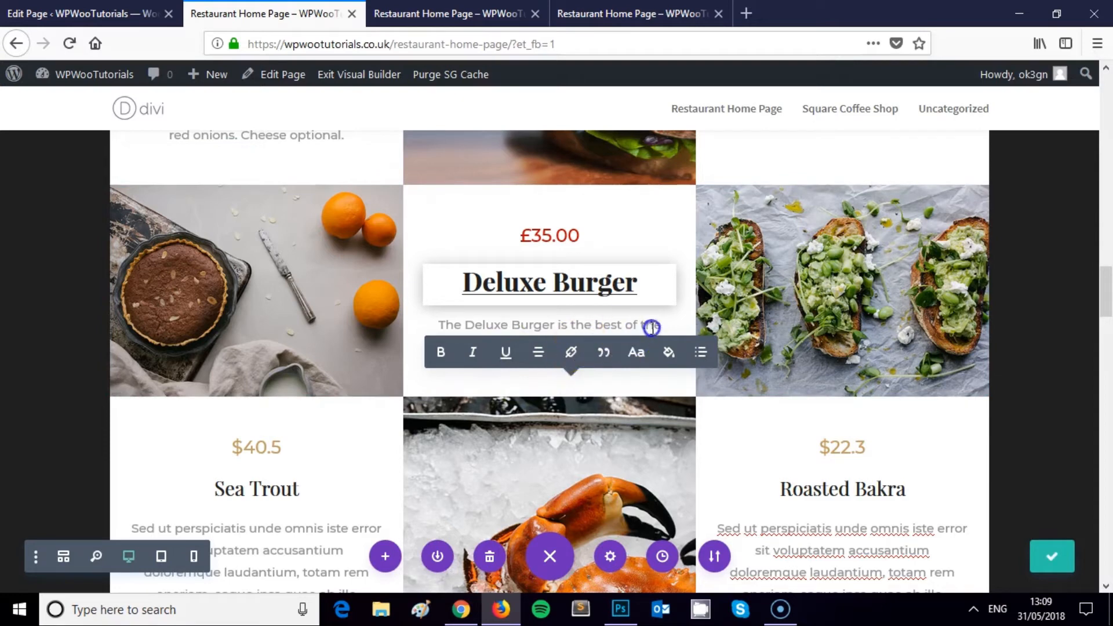
pyautogui.click(637, 330)
pyautogui.click(594, 353)
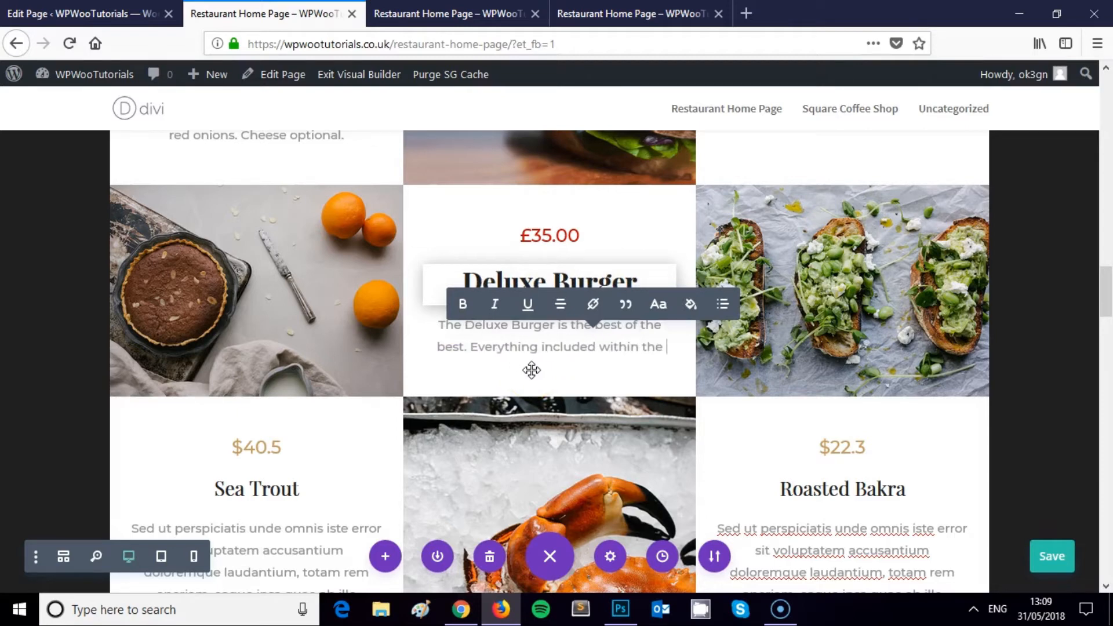
pyautogui.write('Classic Burger + two of everything,')
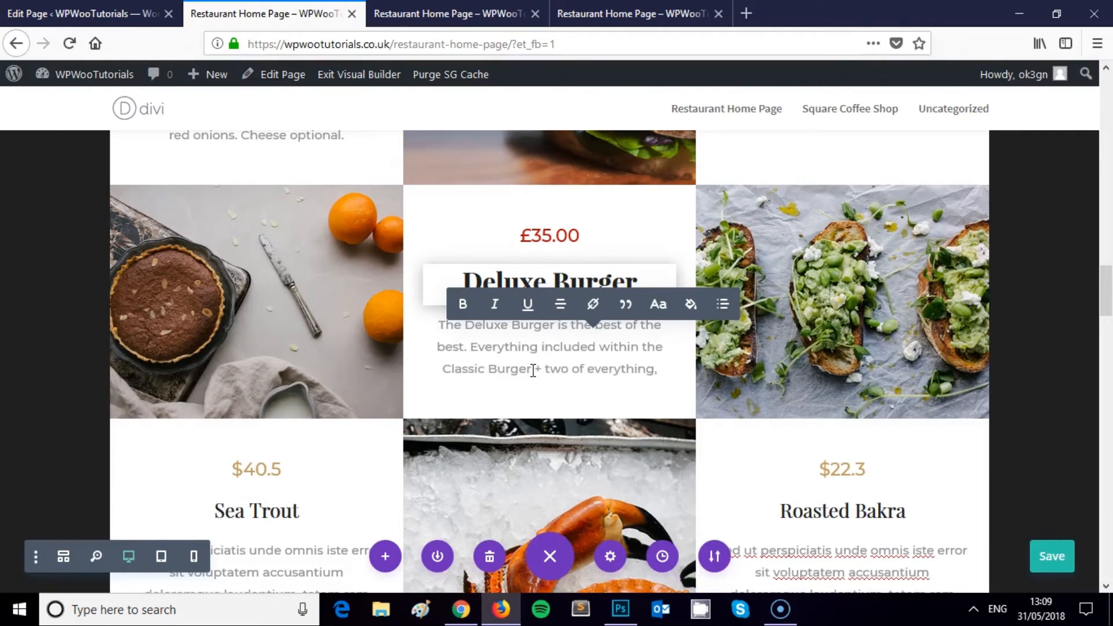
pyautogui.write('le cheese, extra relish, extr')
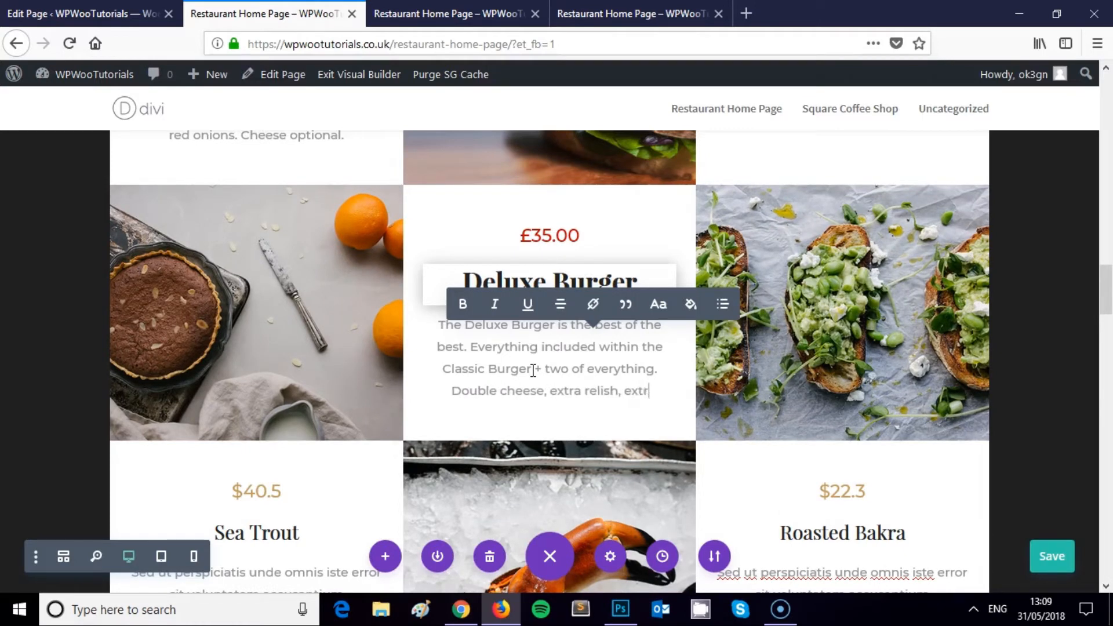
pyautogui.write(' thr')
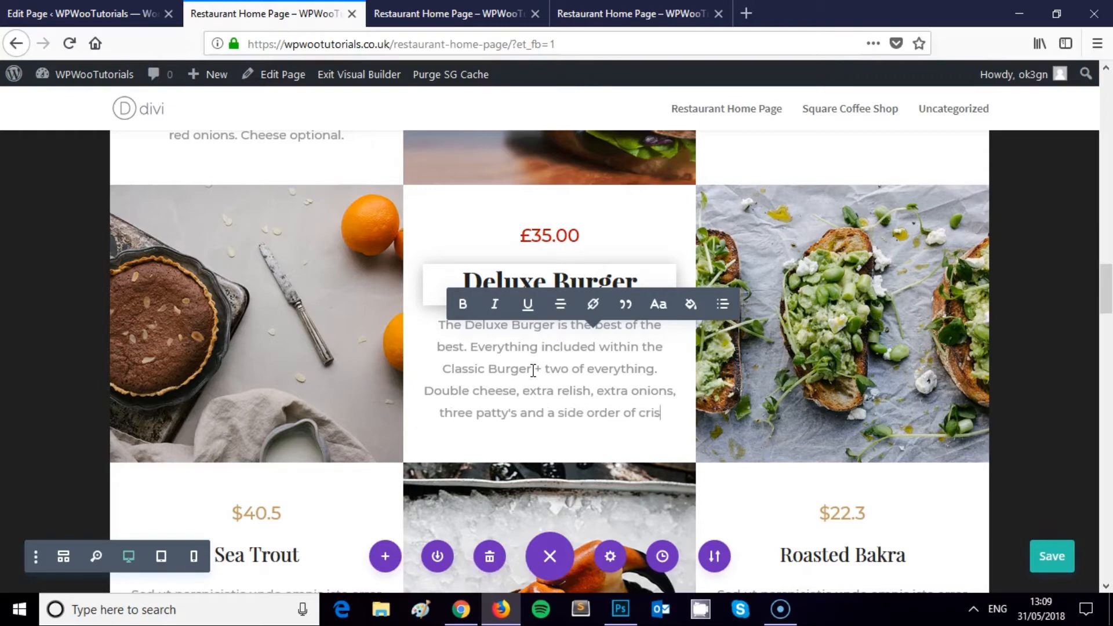
# Finish the Deluxe Burger description so that it ends with "a side order of crispy fries." and leave text editing.
pyautogui.write('res.')
pyautogui.scroll(-3, 531, 369)
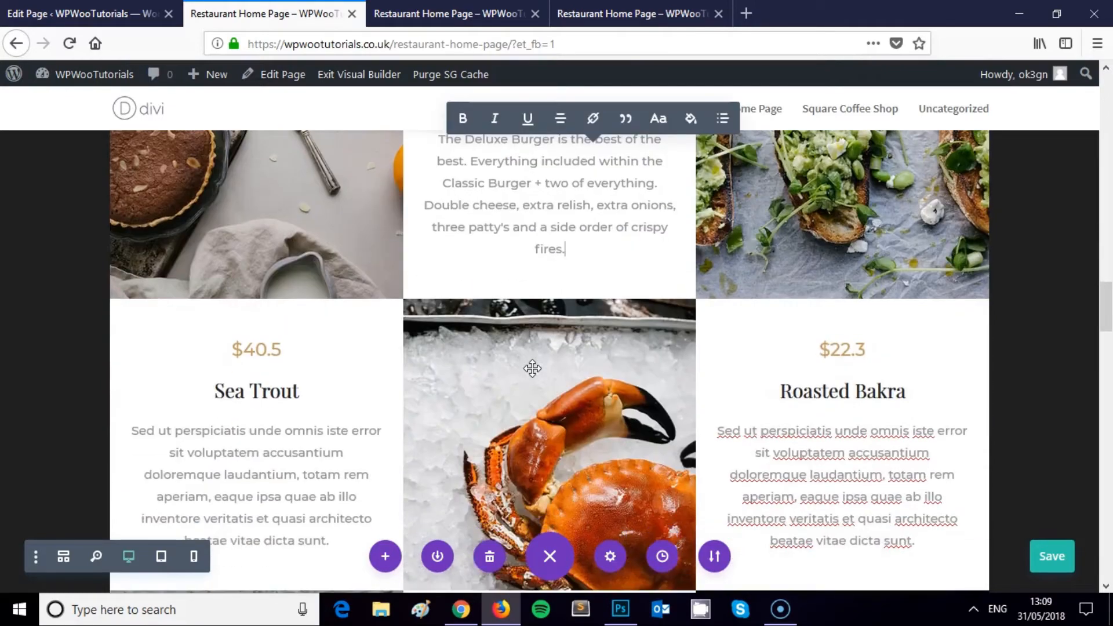
pyautogui.scroll(5, 592, 352)
pyautogui.scroll(-3, 592, 352)
pyautogui.press('BackSpace')
pyautogui.press('BackSpace')
pyautogui.press('BackSpace')
pyautogui.press('BackSpace')
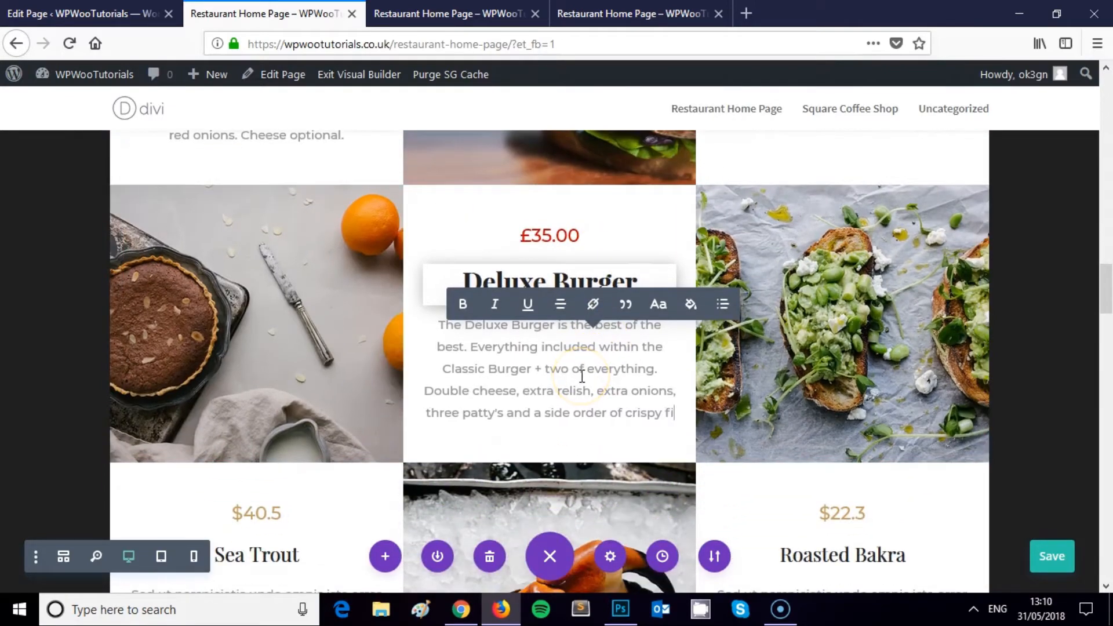
pyautogui.write('ries.')
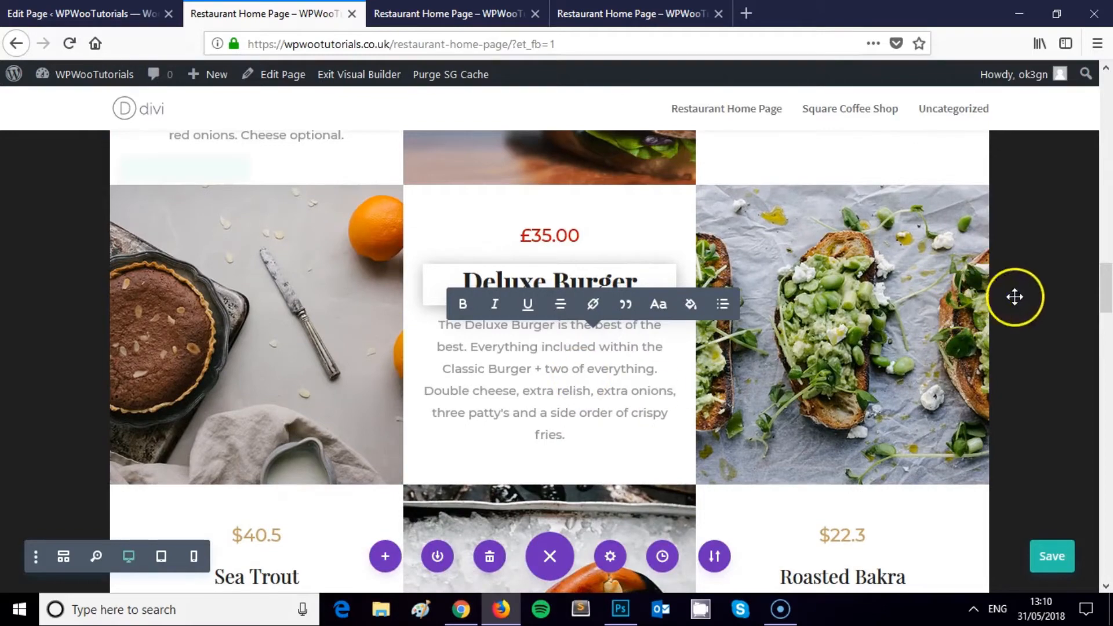
pyautogui.click(1014, 298)
# Look through the page's menu grid from the Tastebuds heading down to the last row to review its item texts and images.
pyautogui.scroll(10, 962, 339)
pyautogui.scroll(-10, 954, 347)
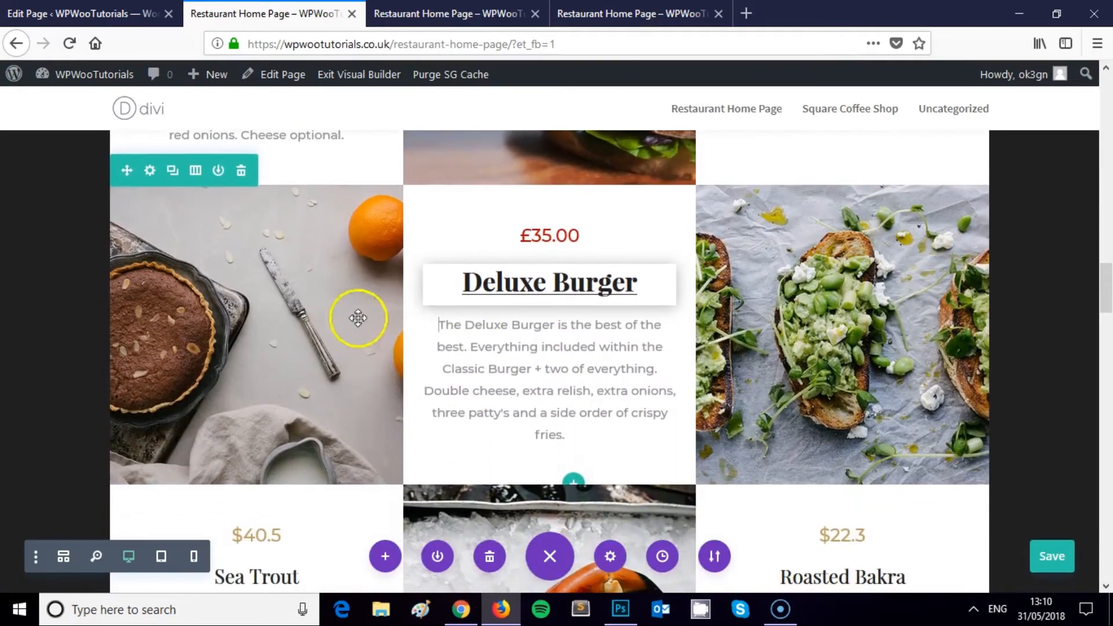
pyautogui.scroll(-20, 807, 390)
pyautogui.scroll(20, 759, 404)
pyautogui.scroll(-10, 749, 403)
pyautogui.scroll(-15, 745, 404)
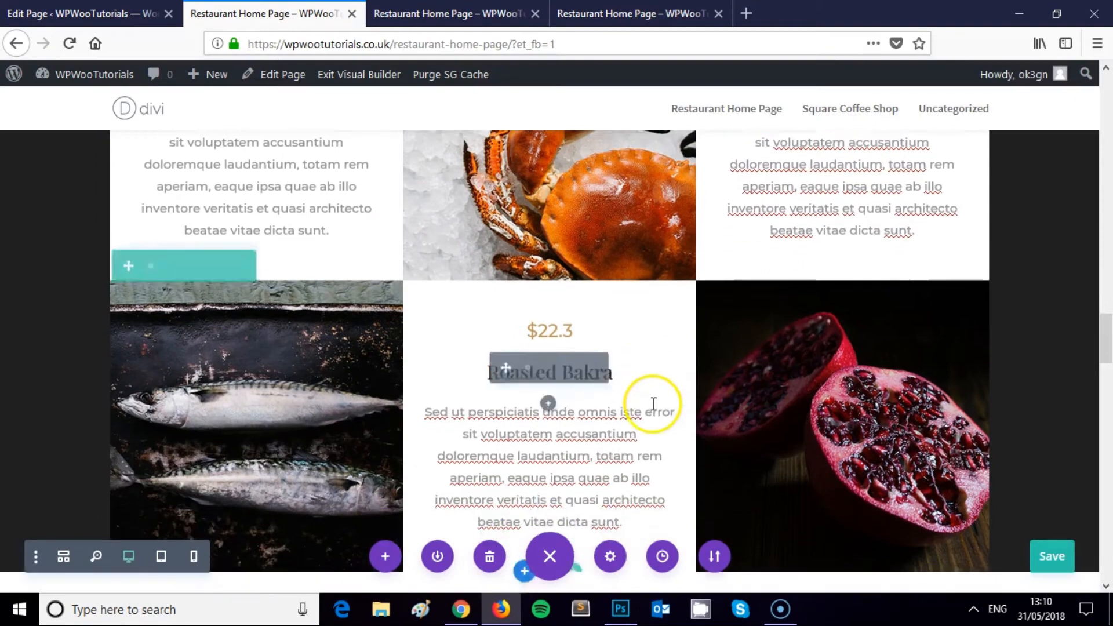
pyautogui.scroll(-2, 654, 403)
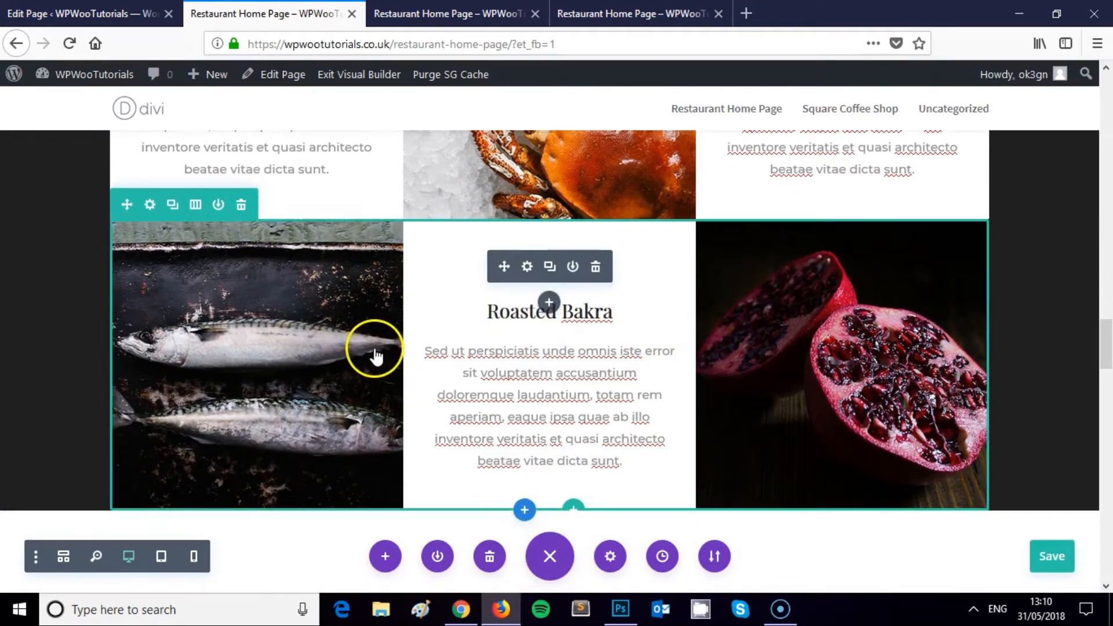
pyautogui.moveTo(434, 315); pyautogui.dragTo(677, 310)
pyautogui.scroll(15, 430, 307)
pyautogui.scroll(-11, 433, 305)
pyautogui.scroll(2, 677, 311)
pyautogui.scroll(-4, 698, 321)
pyautogui.scroll(19, 703, 322)
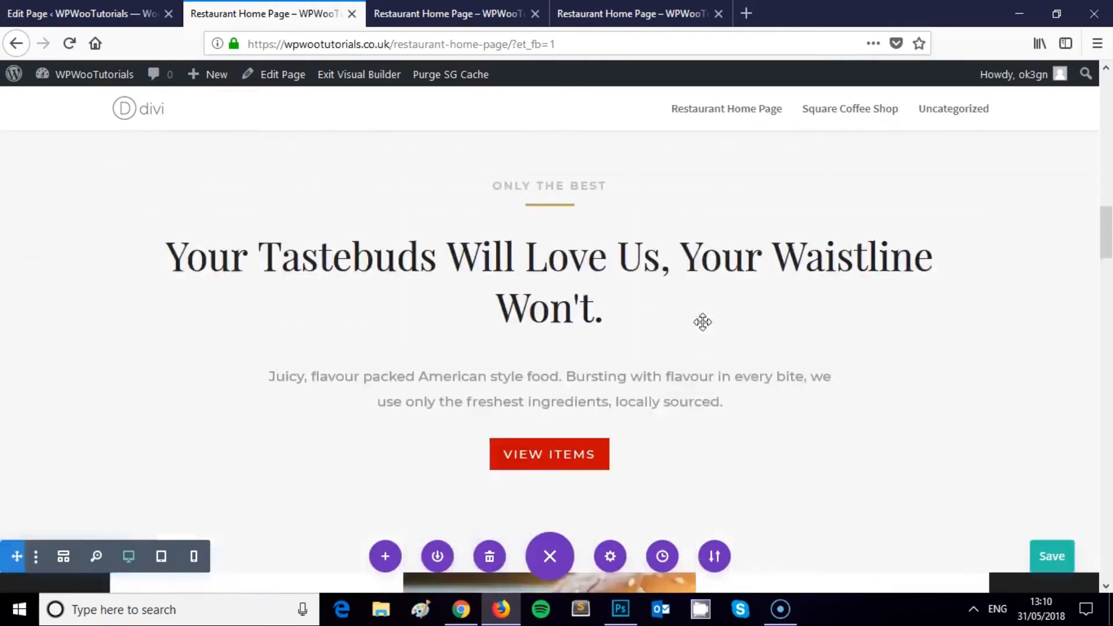
pyautogui.scroll(-18, 702, 323)
pyautogui.scroll(4, 706, 317)
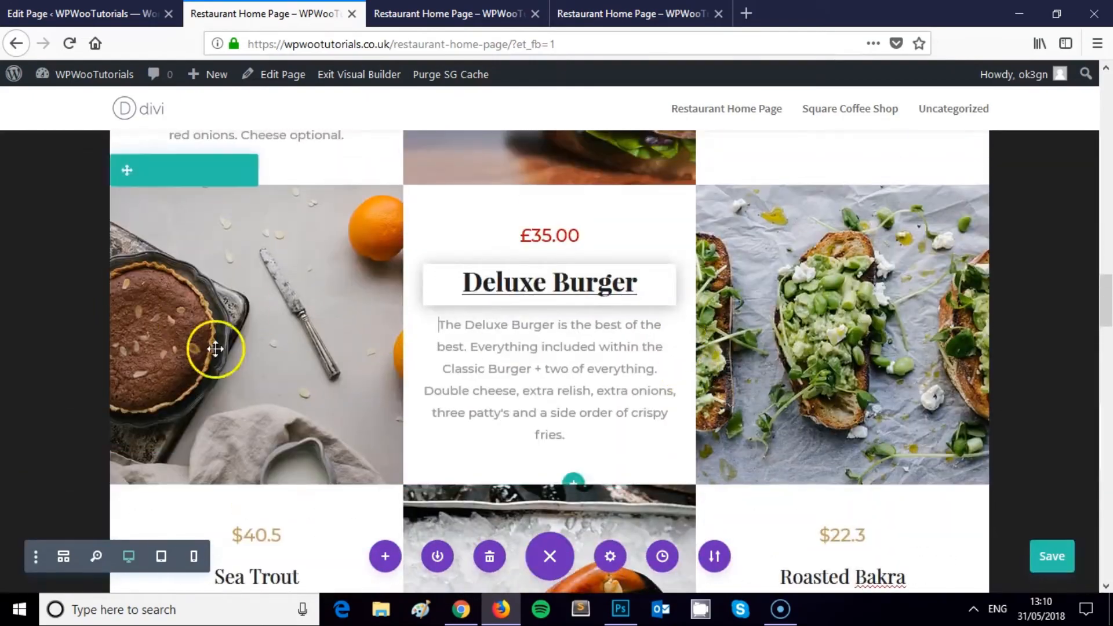
pyautogui.scroll(3, 676, 335)
pyautogui.scroll(-5, 676, 335)
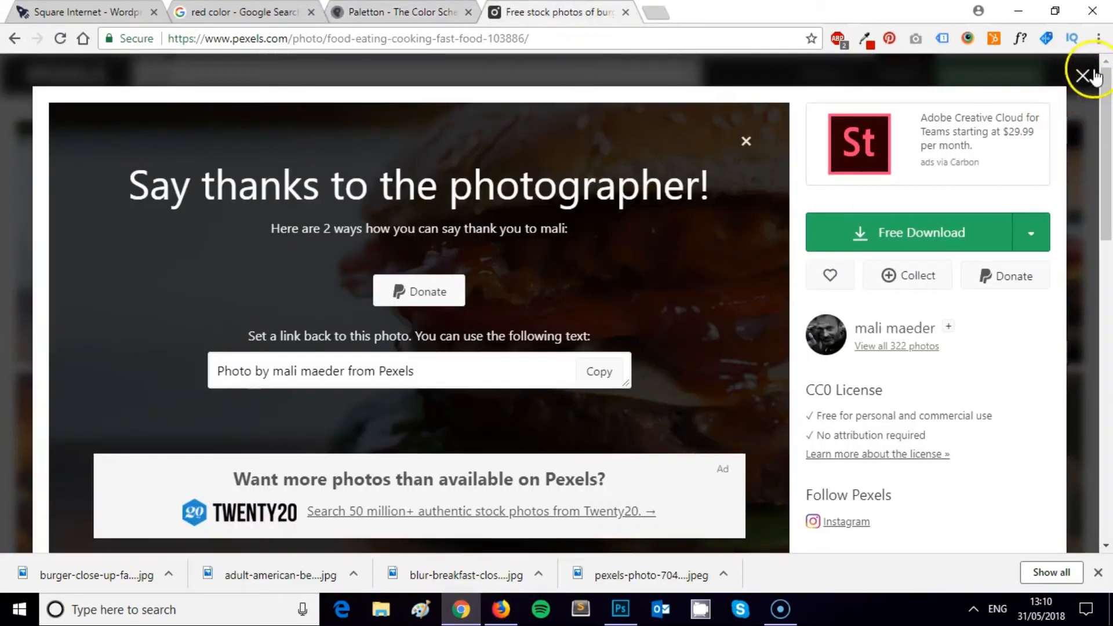
# In Chrome, download the Pexels photo of the cheese and bacon burger beside waffle fries at original size, 5184 x 3456.
pyautogui.click(1094, 74)
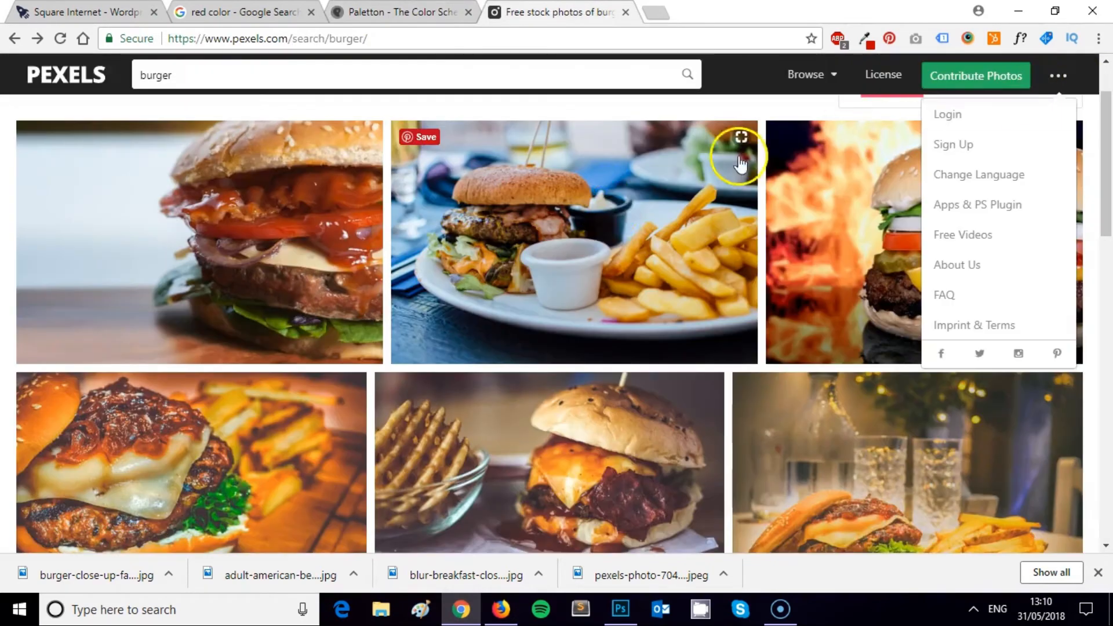
pyautogui.scroll(-3, 566, 232)
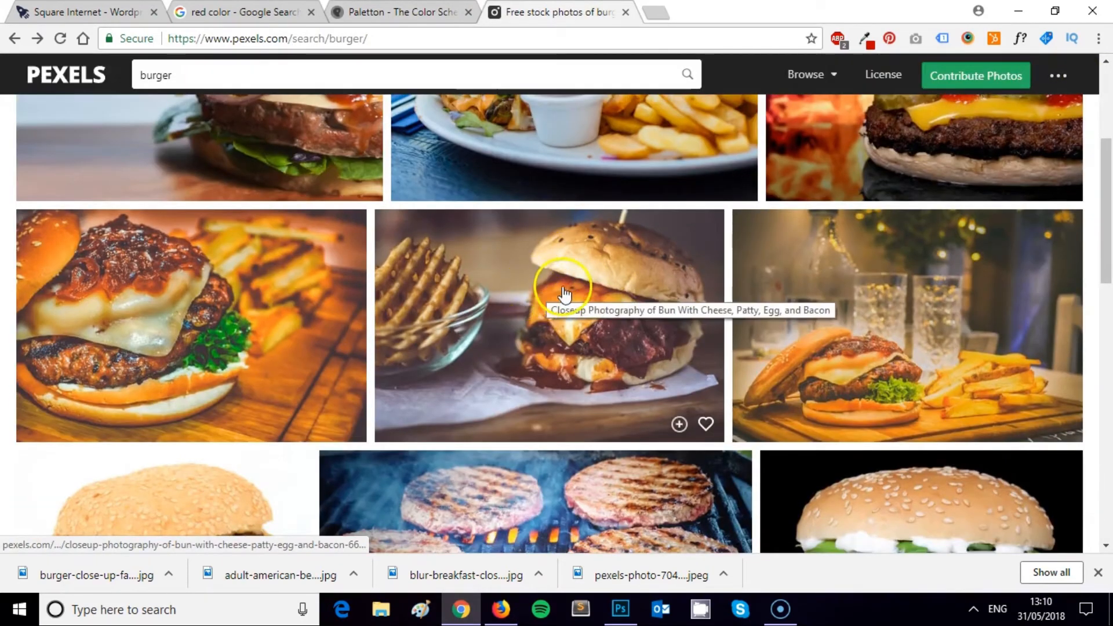
pyautogui.click(564, 295)
pyautogui.scroll(-3, 935, 302)
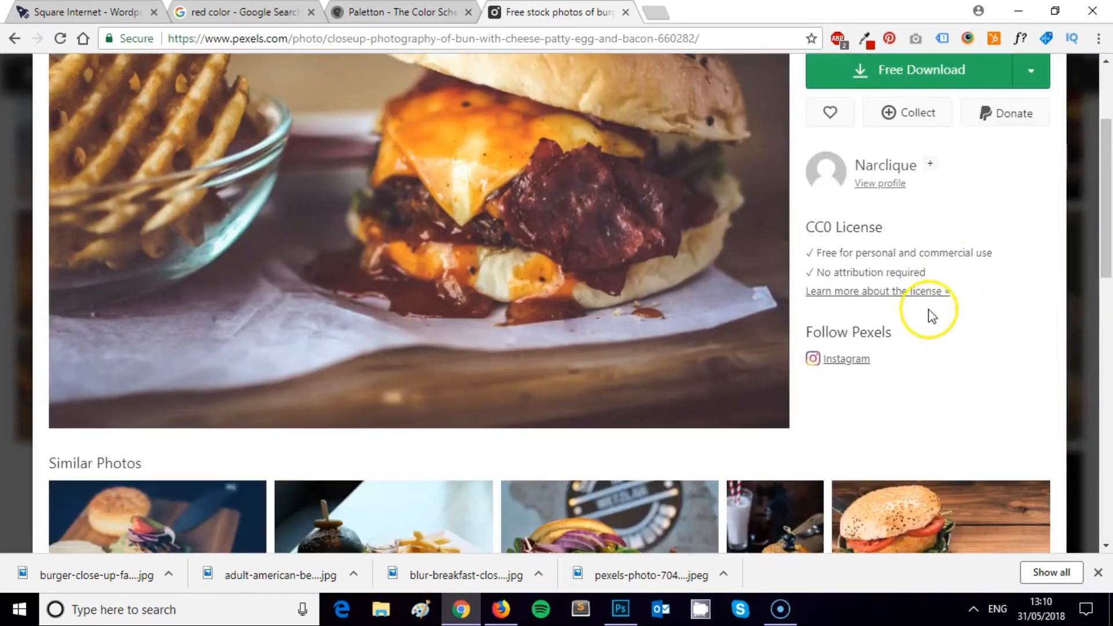
pyautogui.scroll(1, 932, 316)
pyautogui.click(1036, 158)
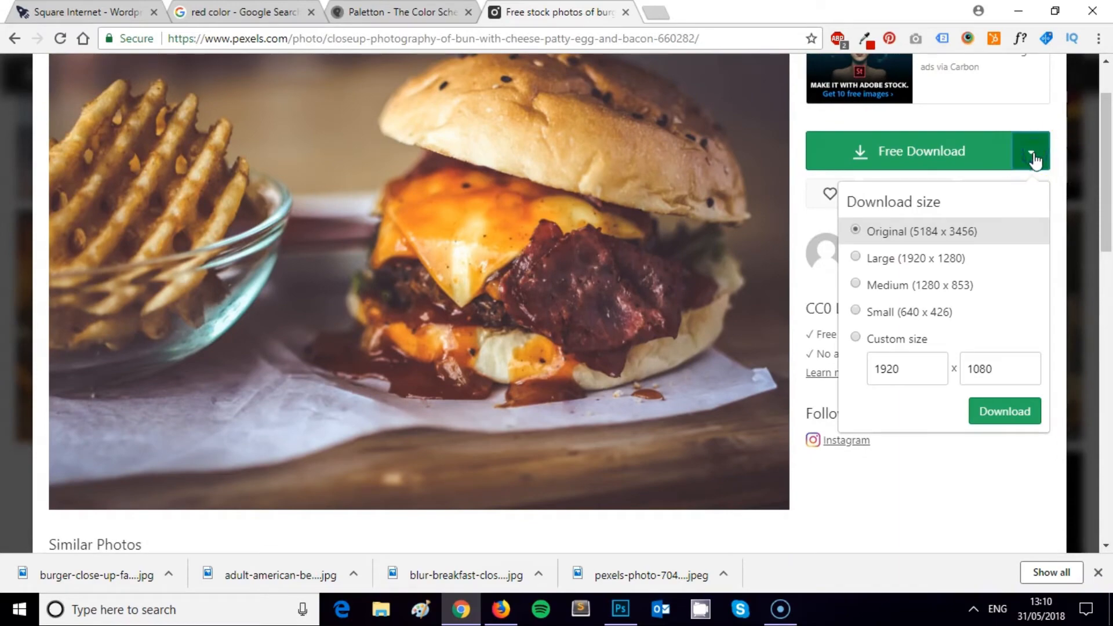
pyautogui.click(1007, 413)
pyautogui.scroll(1, 1090, 107)
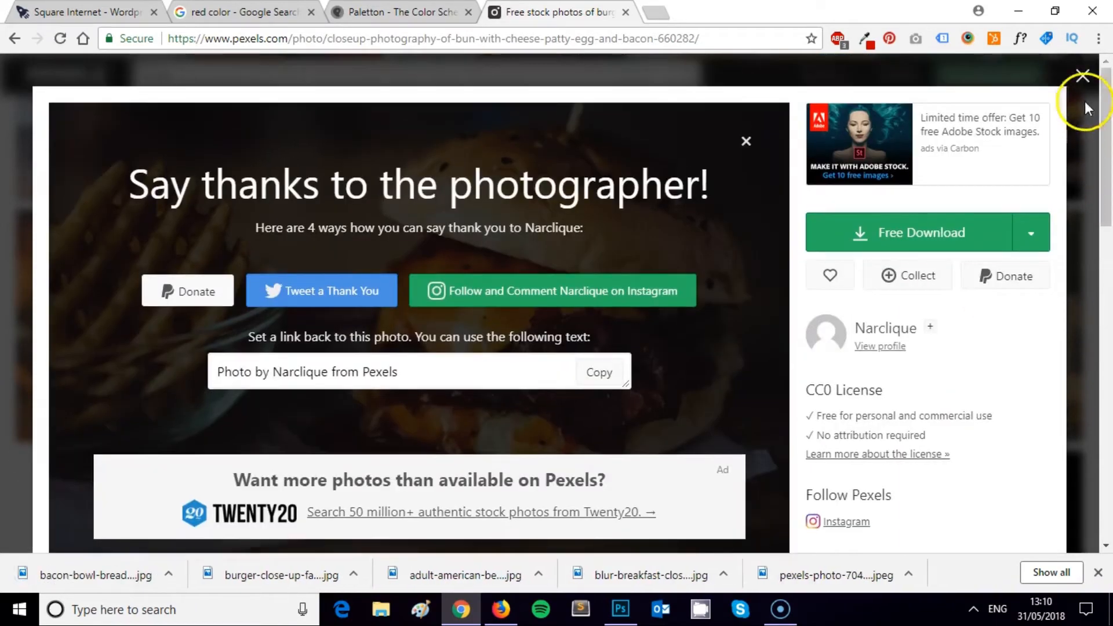
pyautogui.click(1083, 79)
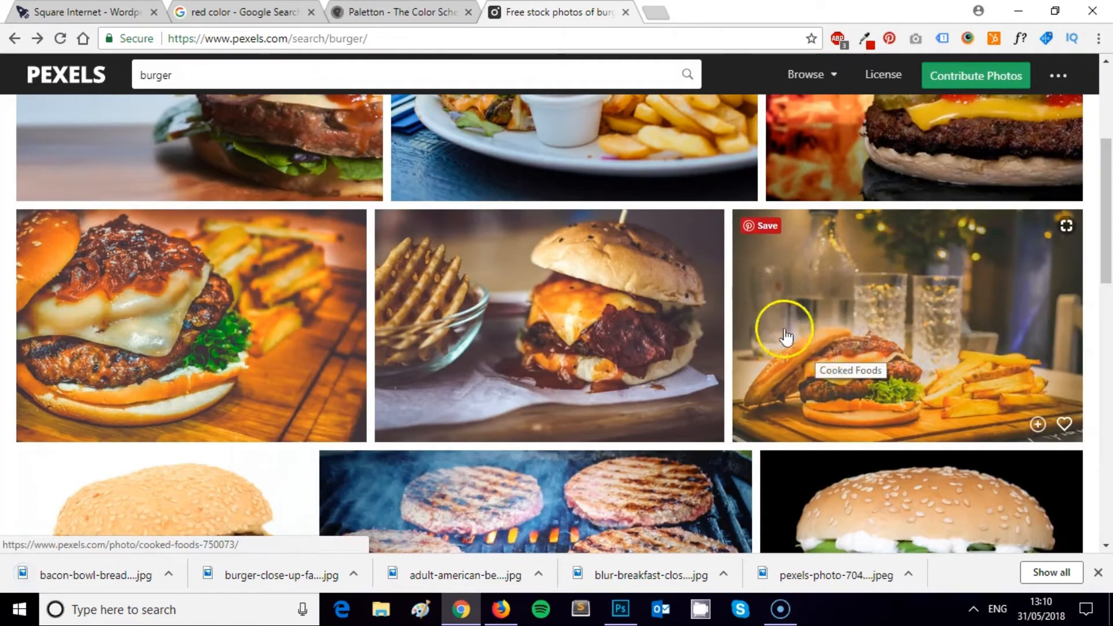
# Download the photo of the burger with coleslaw and a fork at original size, 5616 x 3744, and at custom size 1920 x 1080.
pyautogui.scroll(-4, 800, 337)
pyautogui.scroll(-4, 774, 330)
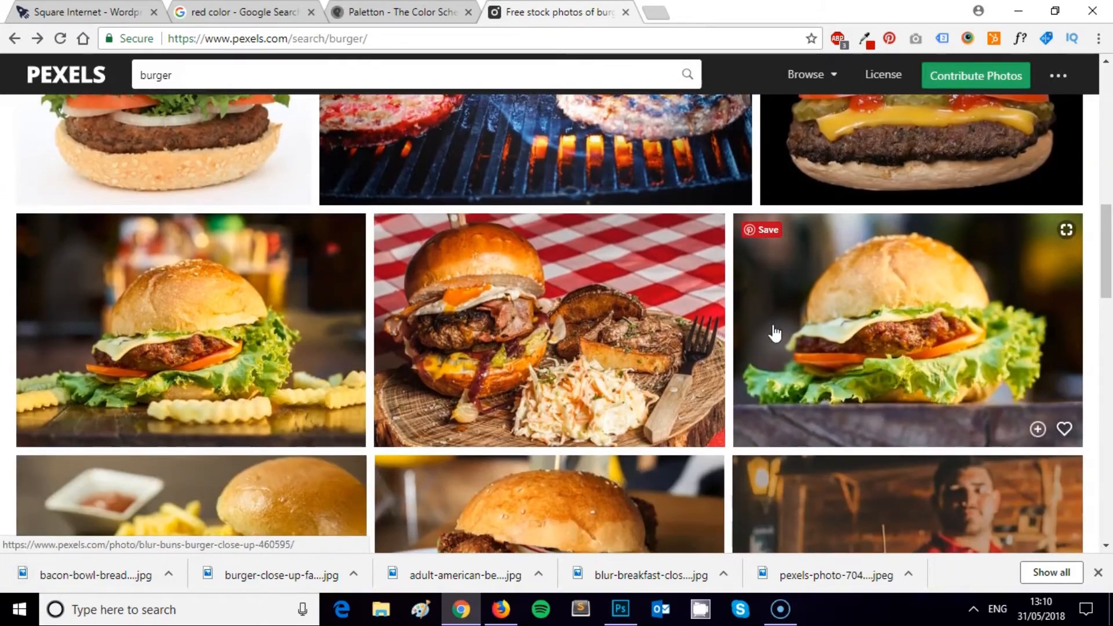
pyautogui.click(638, 299)
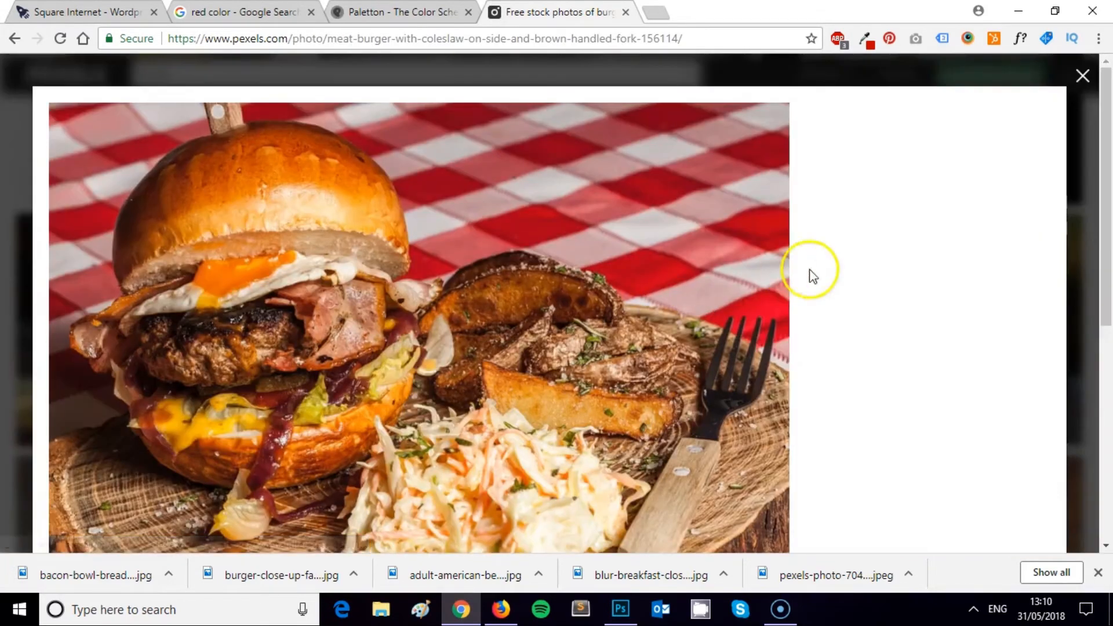
pyautogui.scroll(-1, 905, 276)
pyautogui.scroll(1, 916, 275)
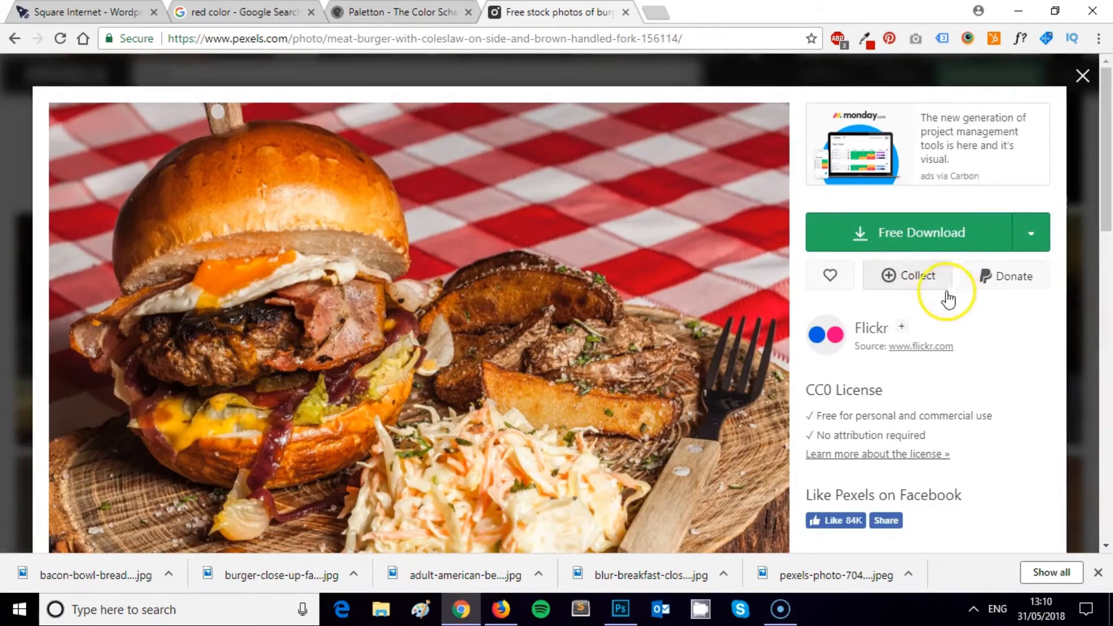
pyautogui.scroll(-1, 934, 302)
pyautogui.scroll(-3, 924, 306)
pyautogui.scroll(3, 986, 272)
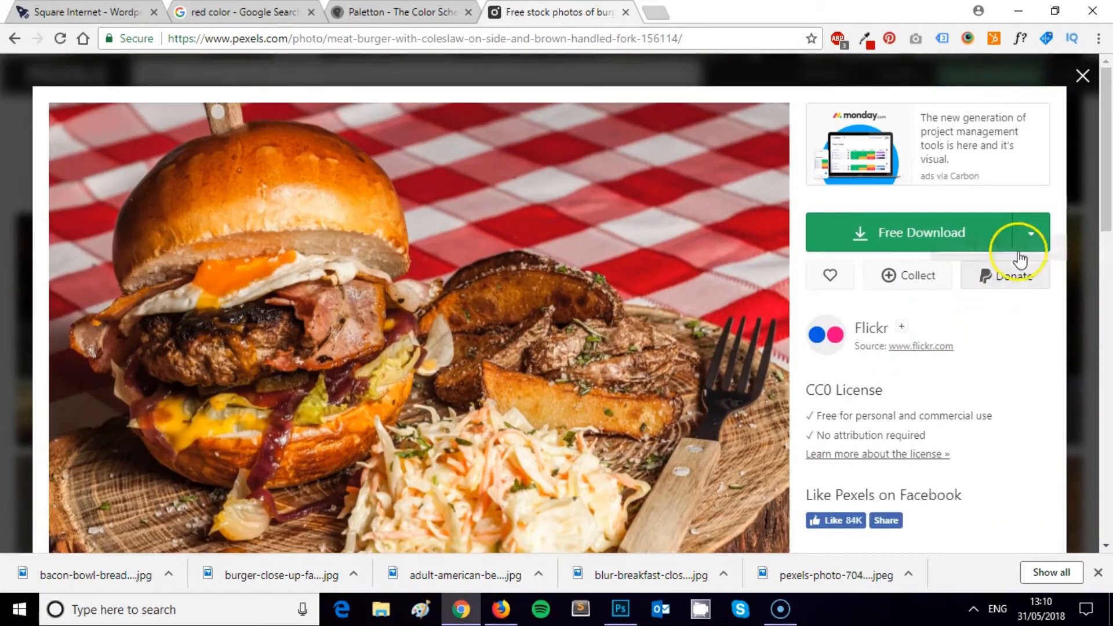
pyautogui.click(1031, 232)
pyautogui.click(1015, 474)
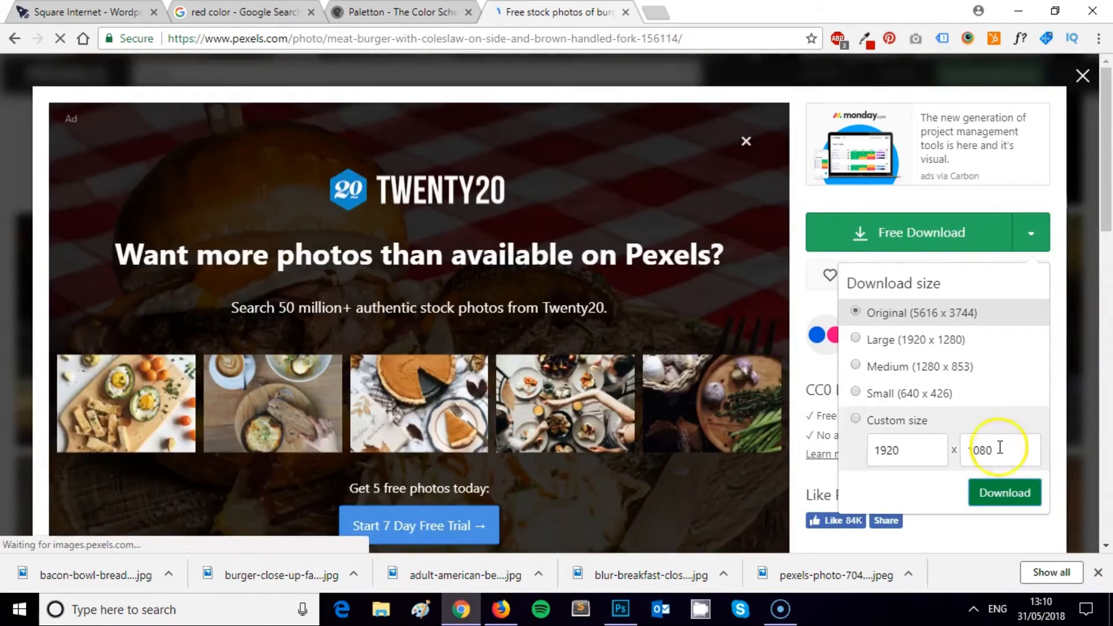
pyautogui.click(904, 420)
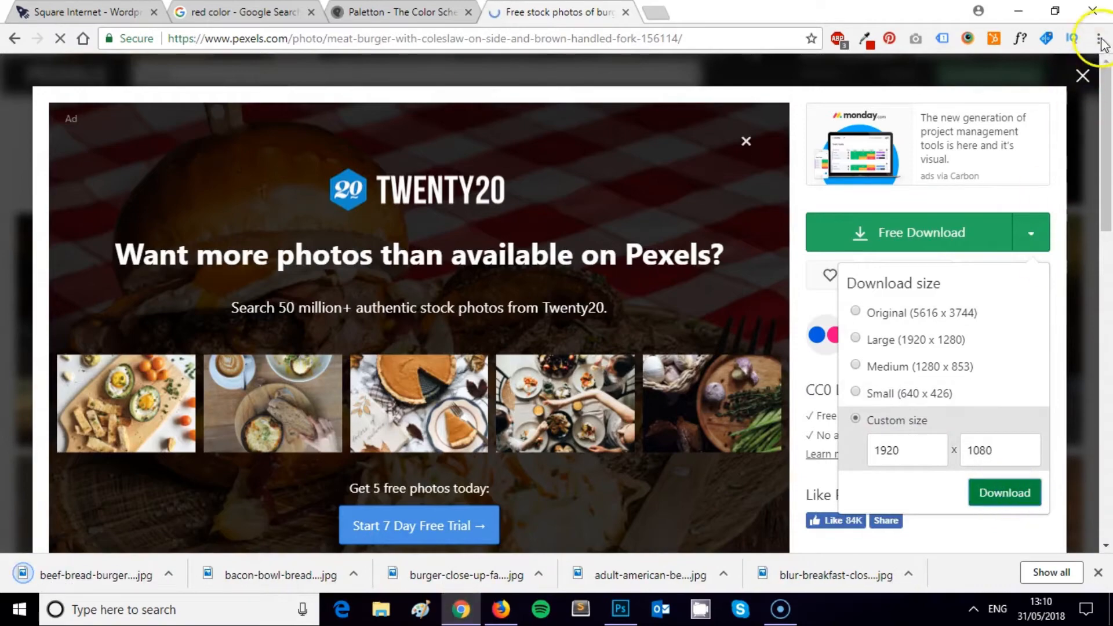
pyautogui.click(1083, 76)
# Browse the remaining burger photos in the Pexels results for further suitable menu images.
pyautogui.scroll(-1, 786, 301)
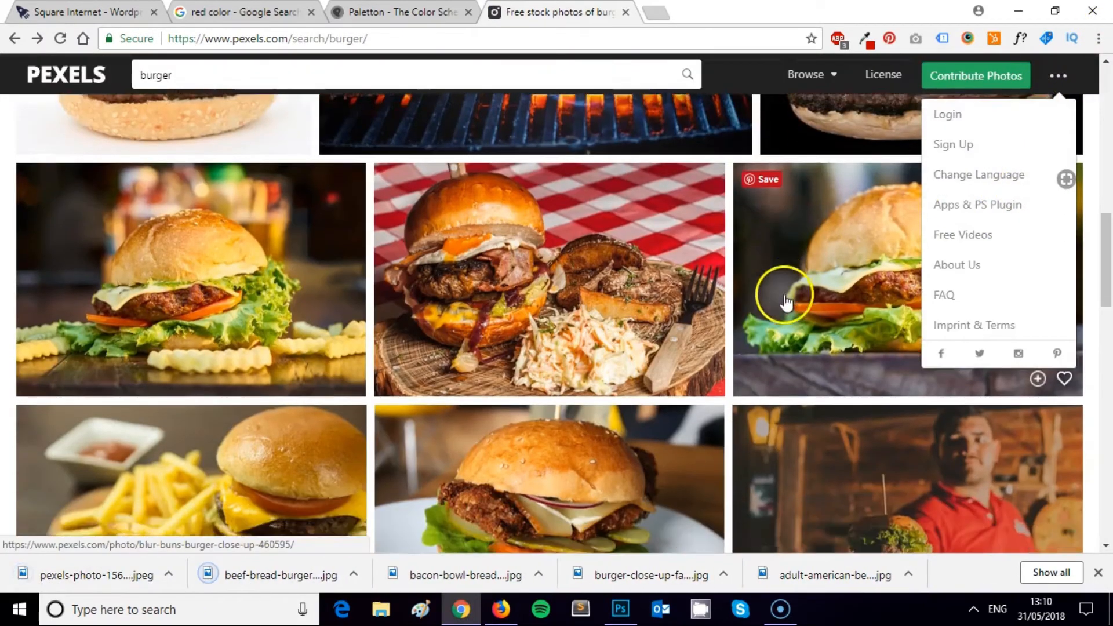
pyautogui.scroll(-8, 786, 301)
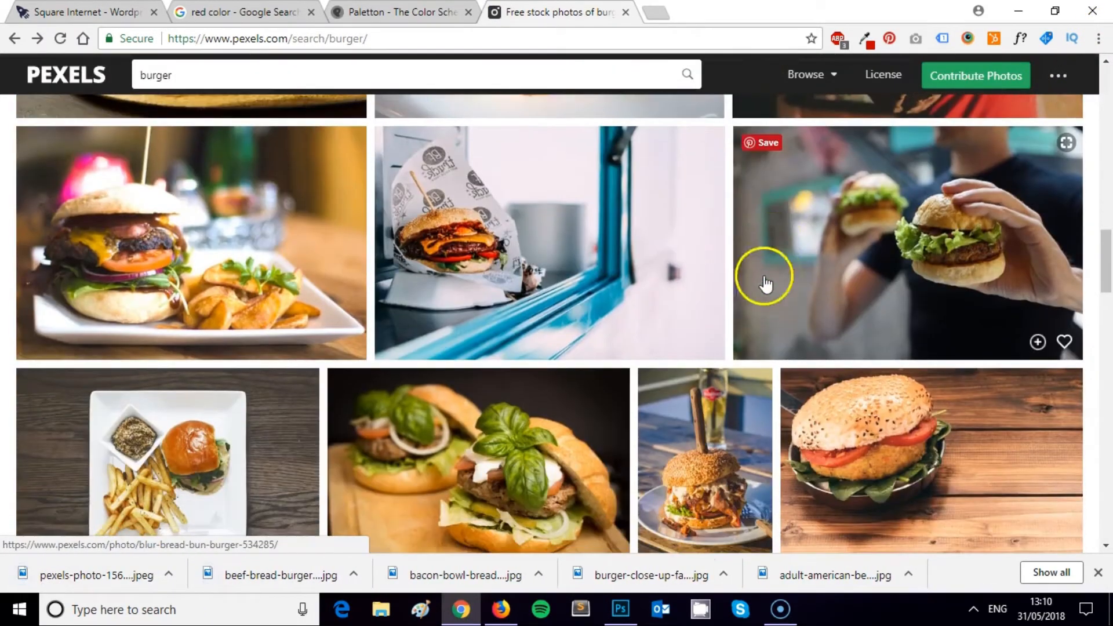
pyautogui.scroll(-5, 340, 251)
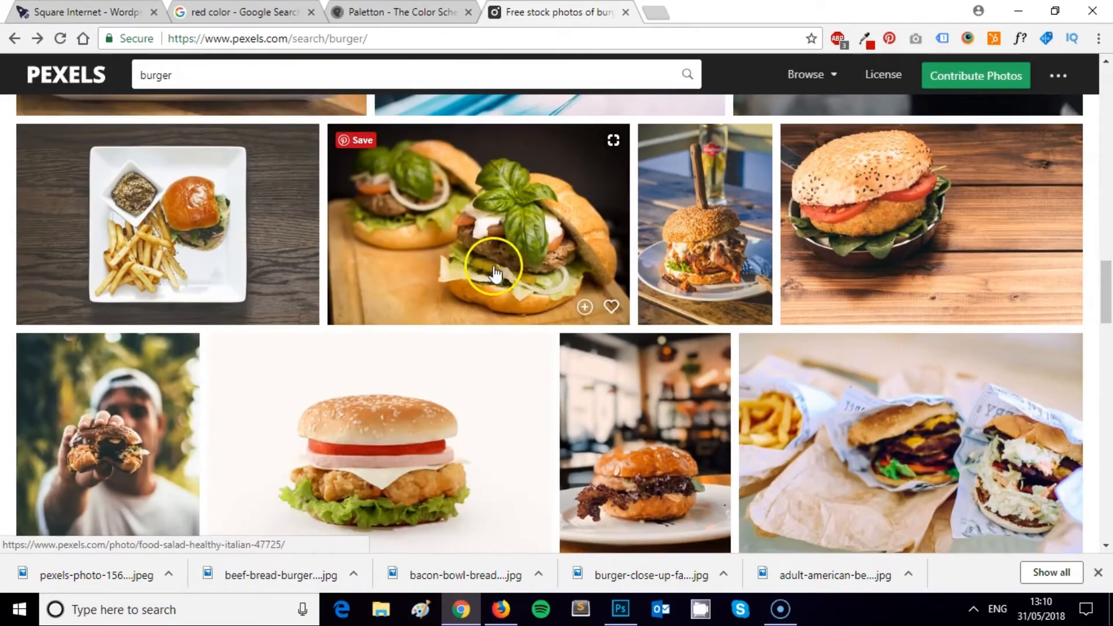
pyautogui.scroll(-10, 493, 273)
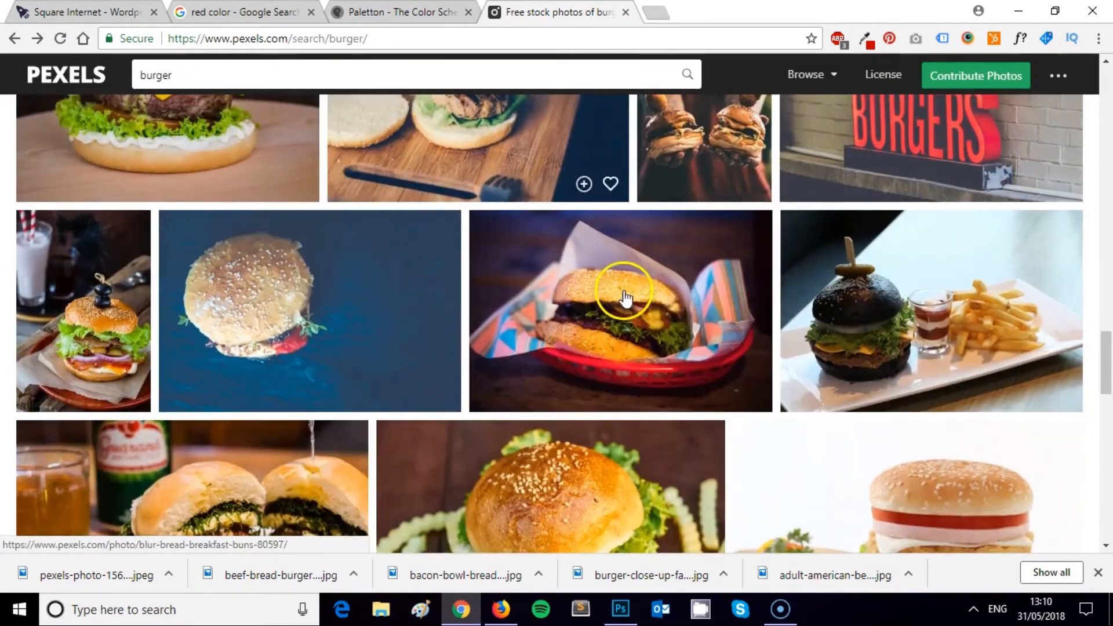
pyautogui.scroll(-2, 907, 293)
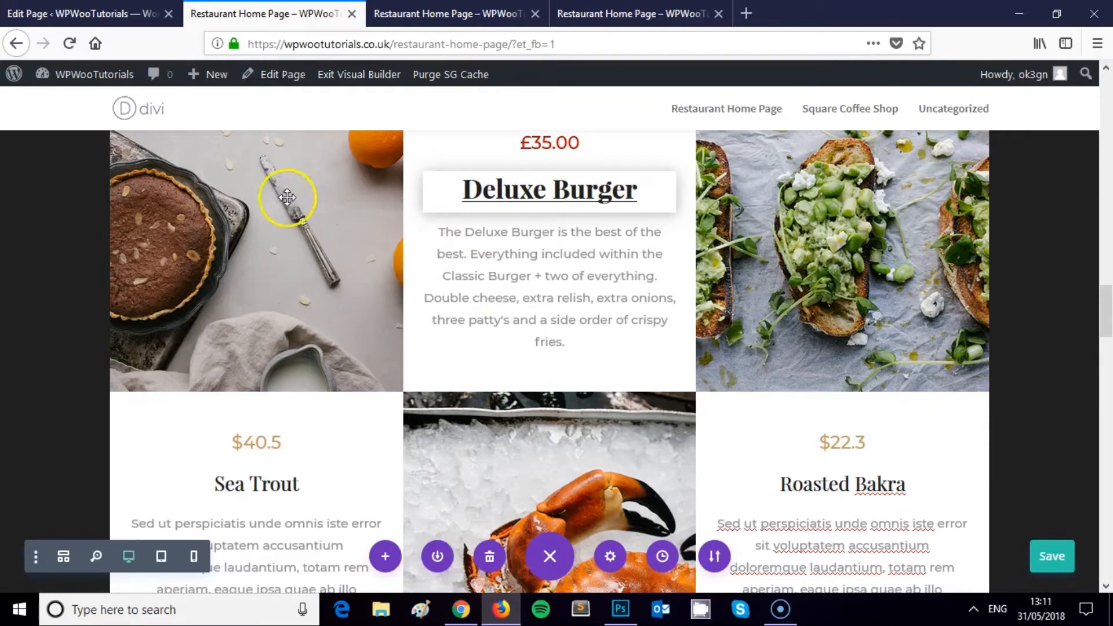
# Switch back to the restaurant page in Firefox and review the burger menu rows and the images still needing replacement.
pyautogui.scroll(2, 295, 295)
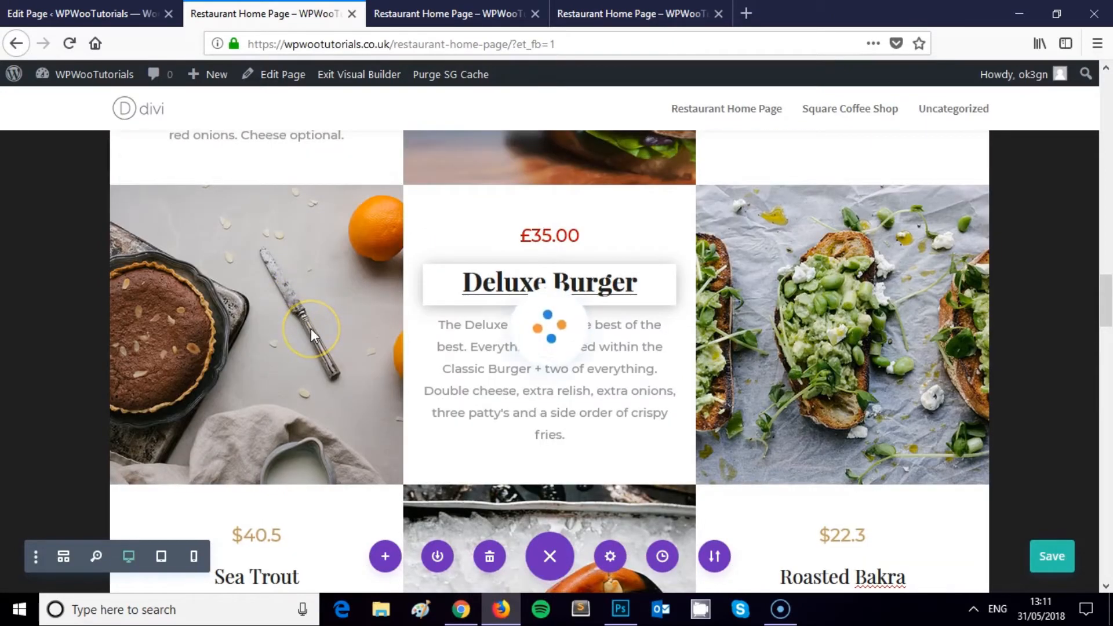
pyautogui.scroll(4, 311, 328)
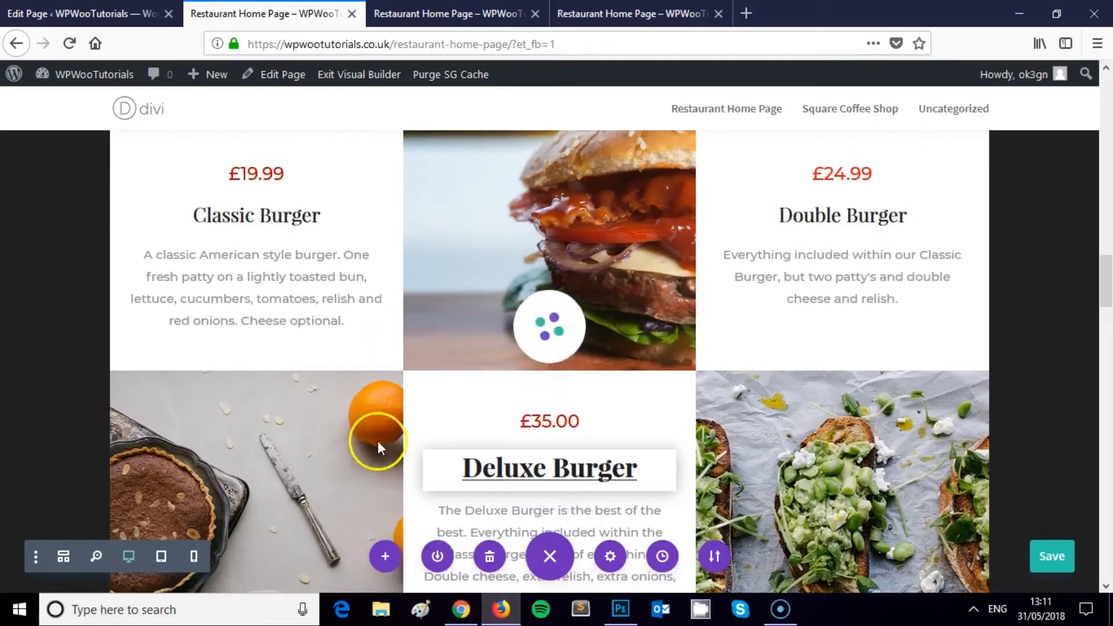
pyautogui.scroll(2, 361, 450)
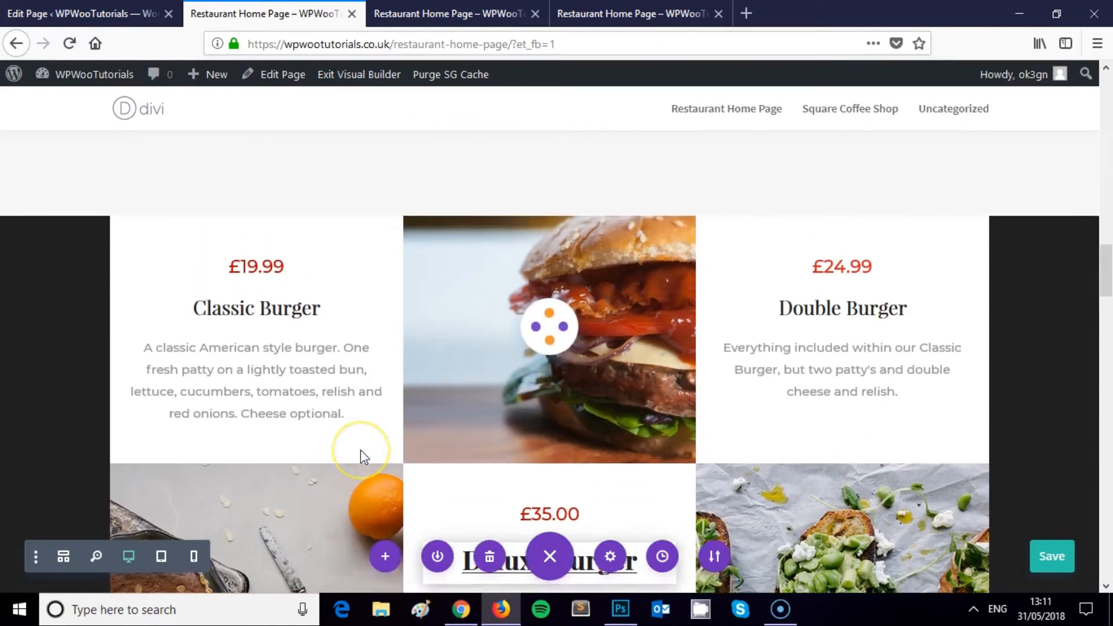
pyautogui.scroll(-2, 361, 450)
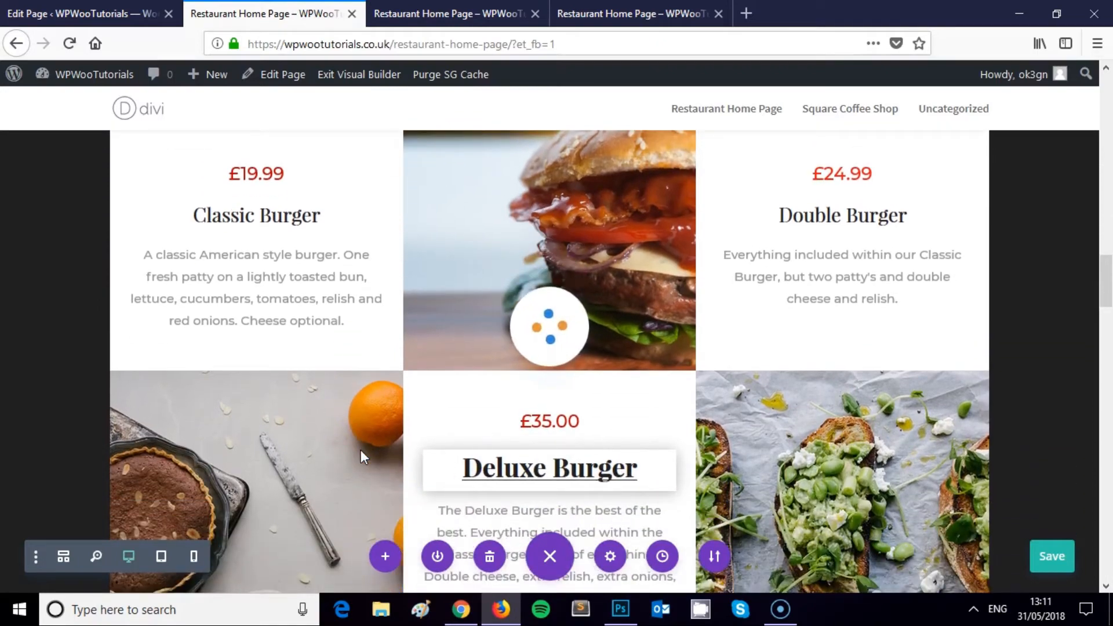
pyautogui.scroll(4, 360, 450)
pyautogui.scroll(-6, 360, 450)
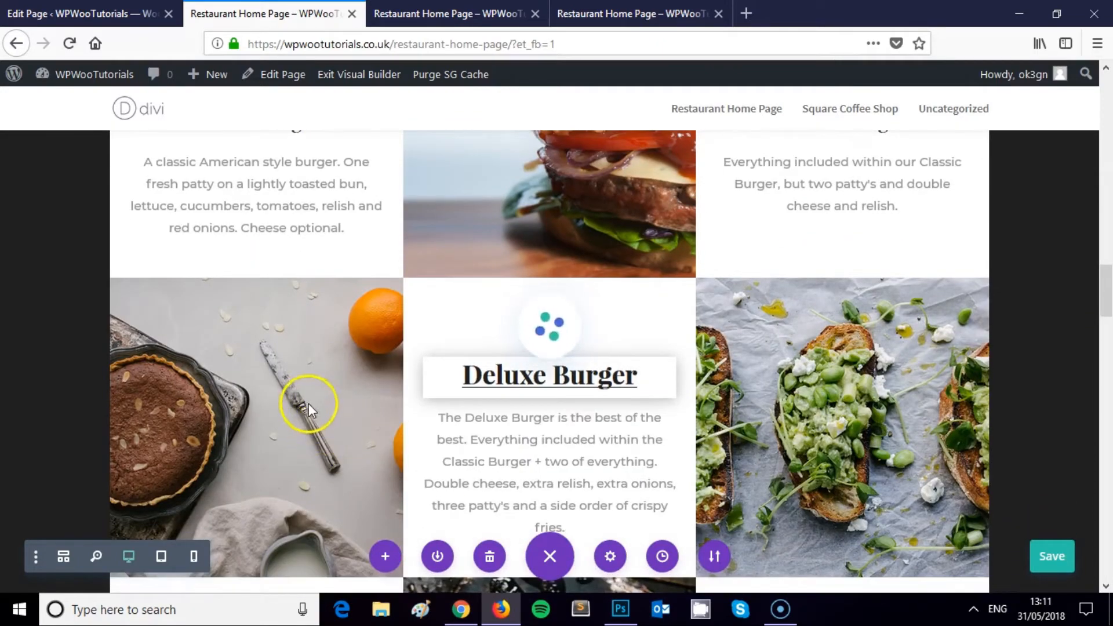
pyautogui.scroll(-2, 309, 403)
pyautogui.scroll(15, 309, 403)
pyautogui.scroll(8, 308, 404)
pyautogui.scroll(-20, 308, 404)
pyautogui.click(358, 376)
pyautogui.scroll(4, 358, 374)
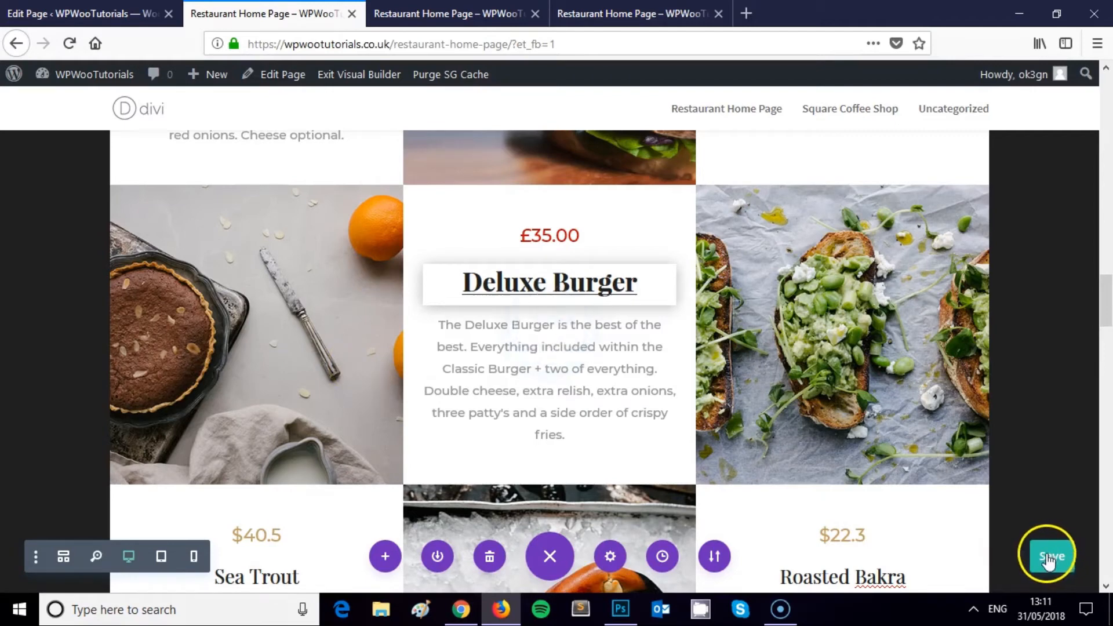
pyautogui.click(333, 331)
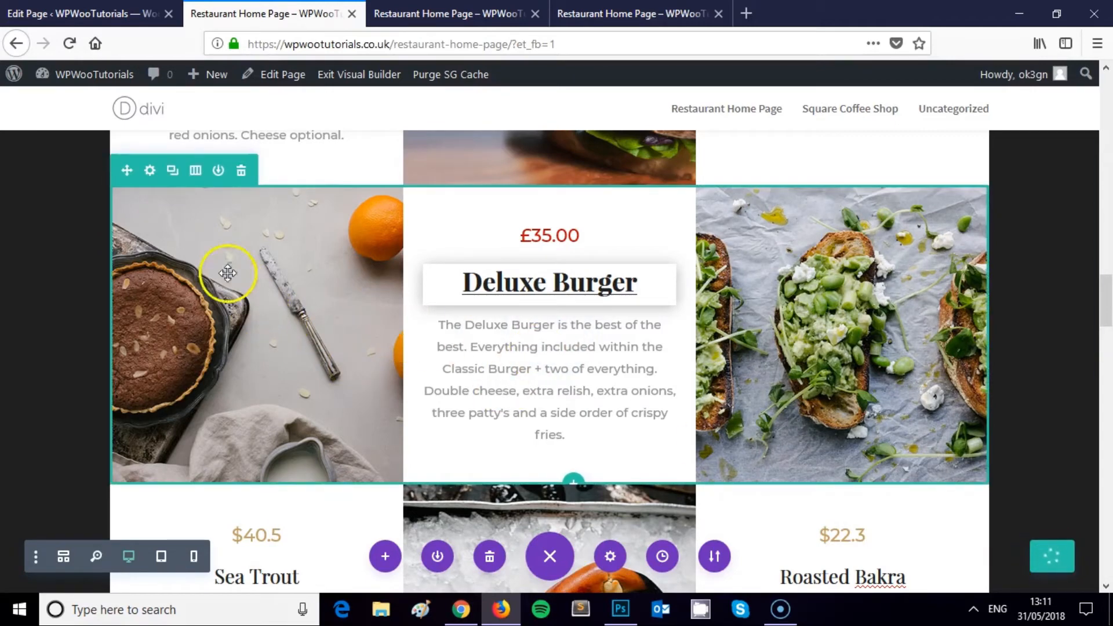
pyautogui.click(233, 233)
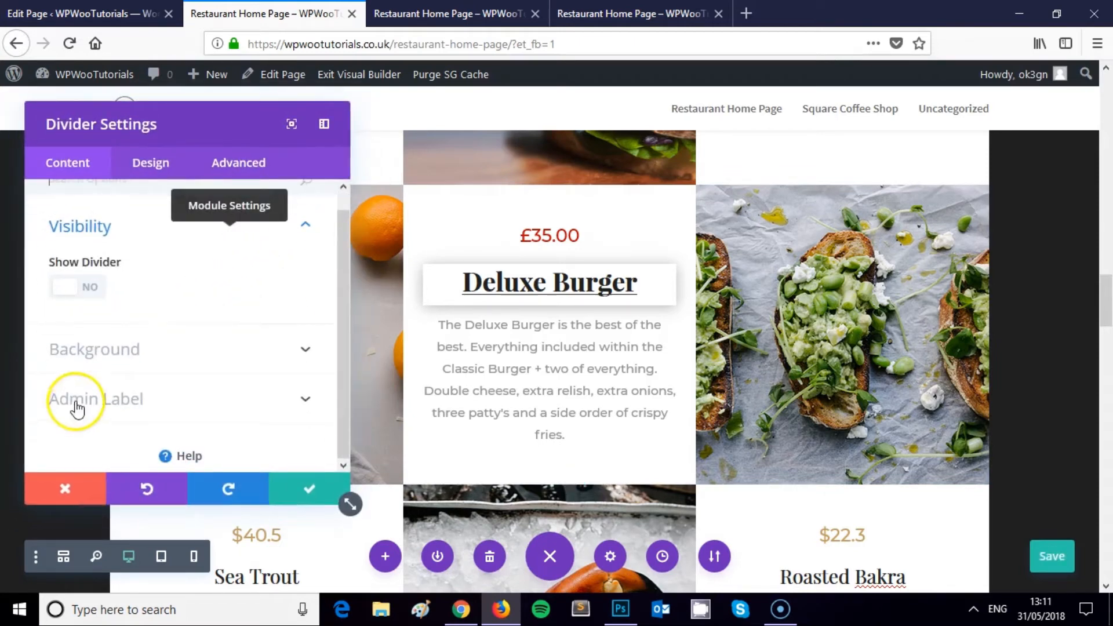
pyautogui.click(114, 360)
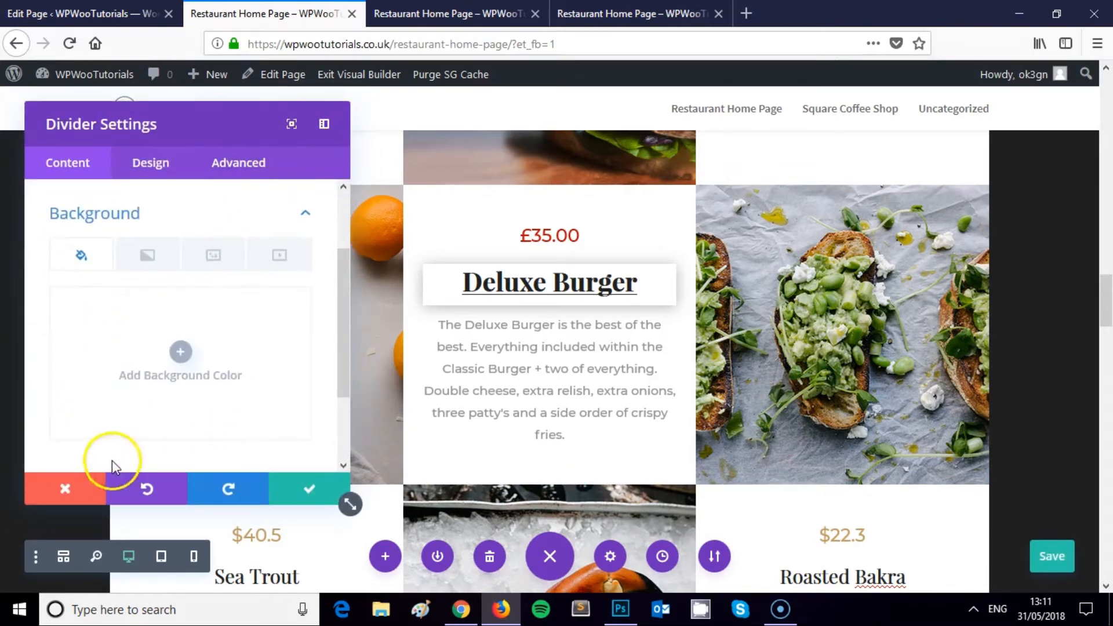
pyautogui.click(77, 489)
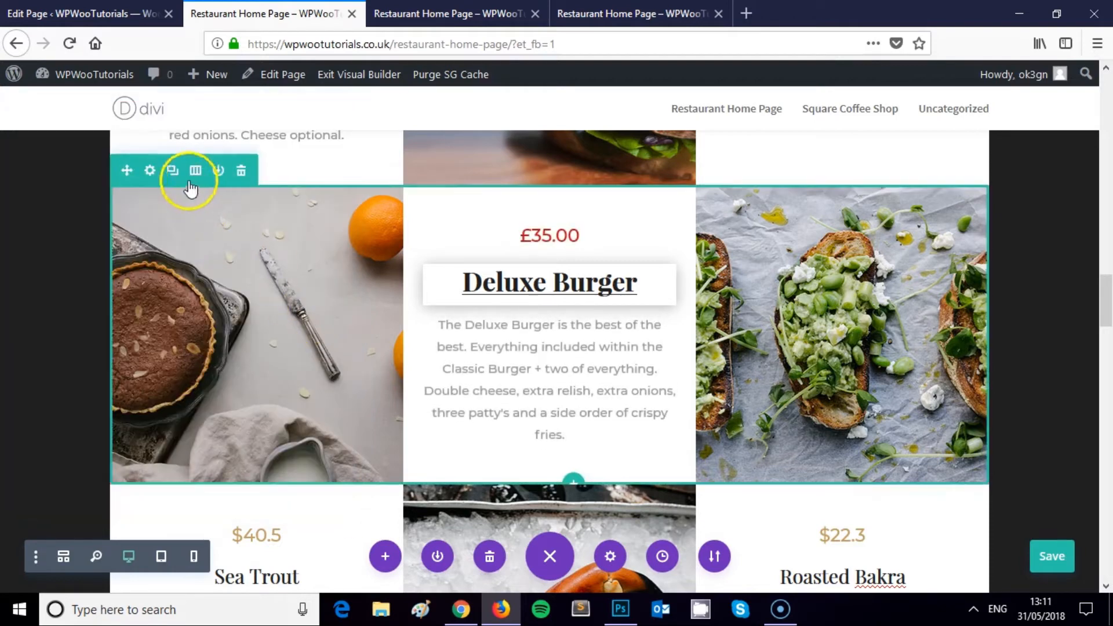
# In the settings of the Deluxe Burger row, remove the Column 1 background image of the chocolate cake and oranges.
pyautogui.click(151, 171)
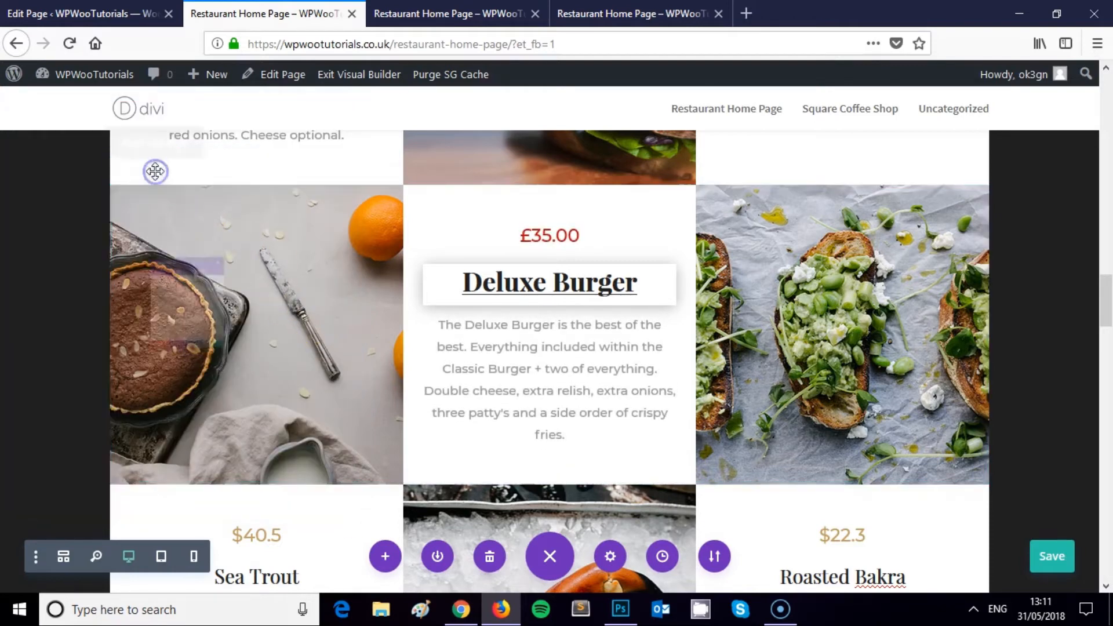
pyautogui.click(152, 173)
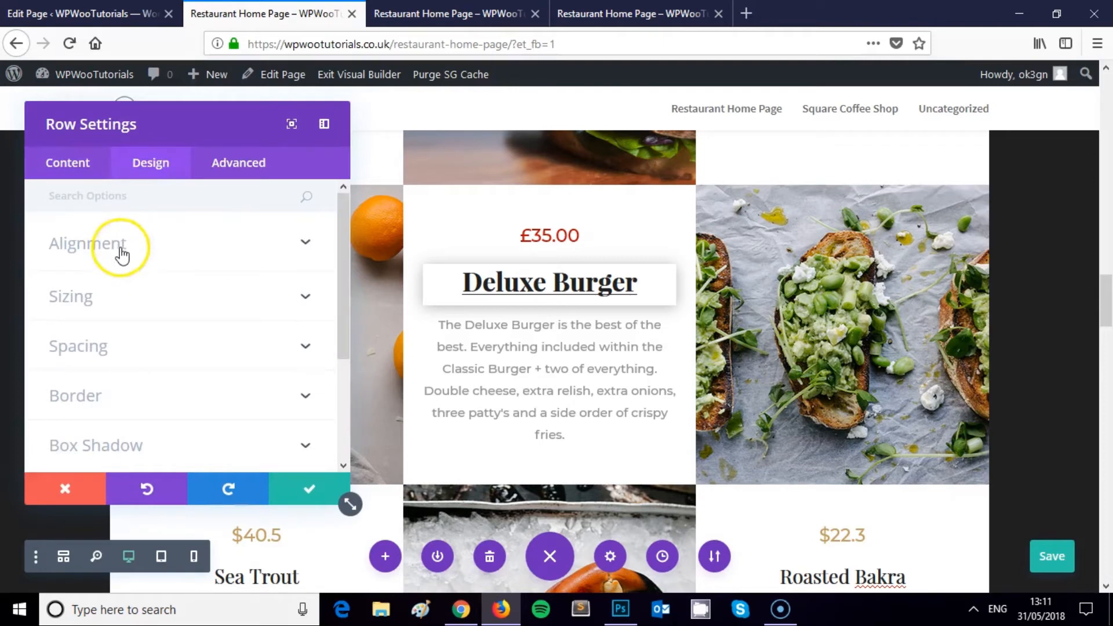
pyautogui.click(84, 167)
pyautogui.click(128, 247)
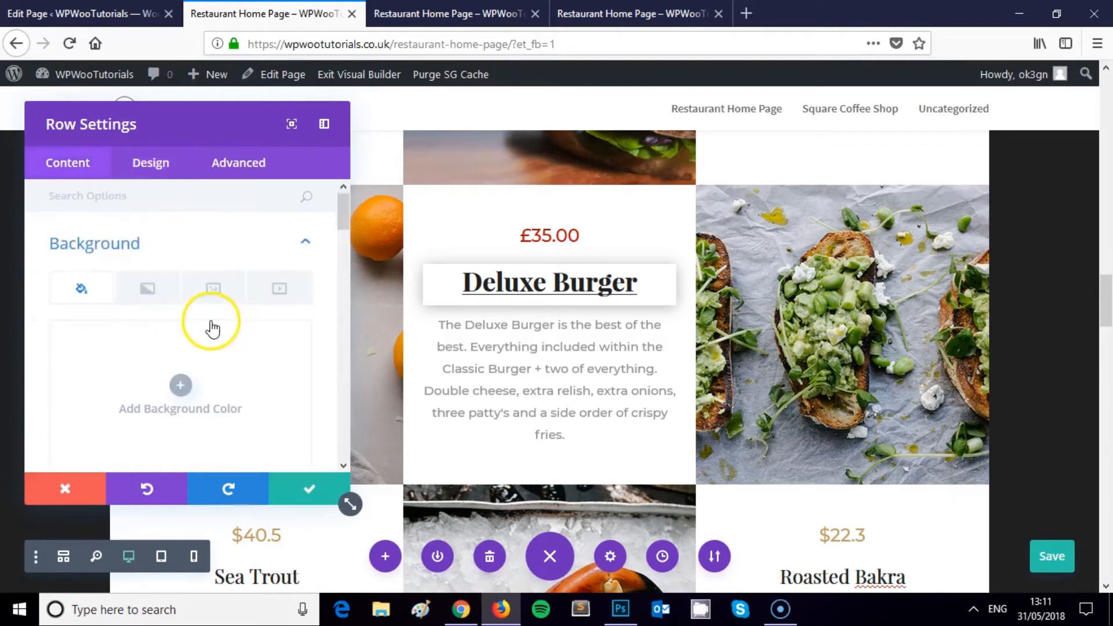
pyautogui.scroll(-5, 261, 299)
pyautogui.scroll(3, 247, 282)
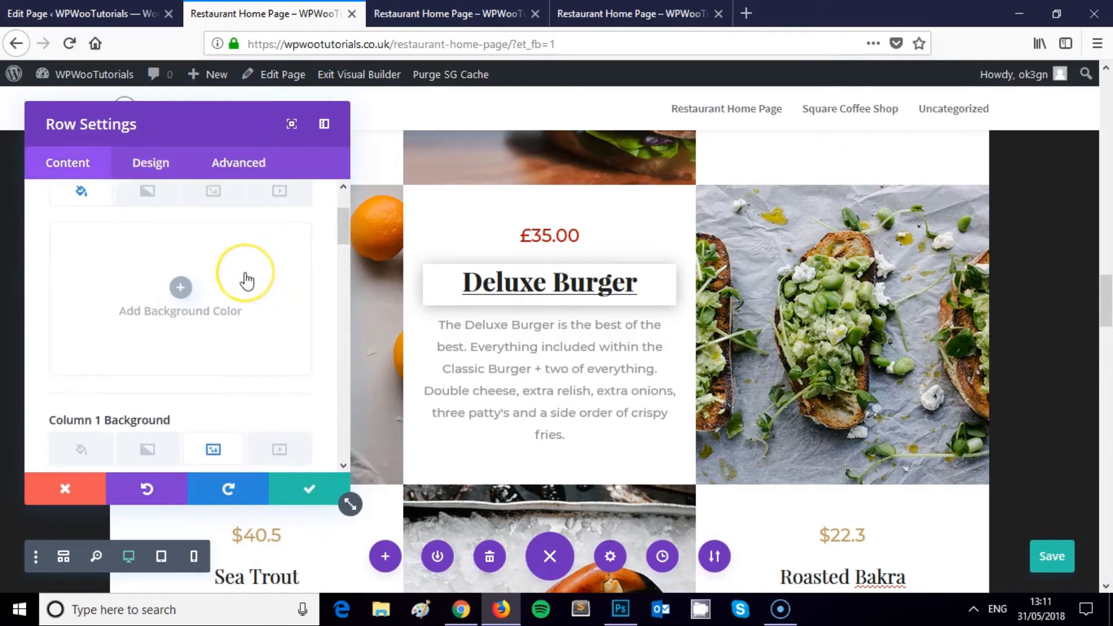
pyautogui.scroll(-3, 246, 282)
pyautogui.scroll(2, 238, 278)
pyautogui.scroll(-2, 238, 284)
pyautogui.click(238, 300)
pyautogui.scroll(-4, 178, 294)
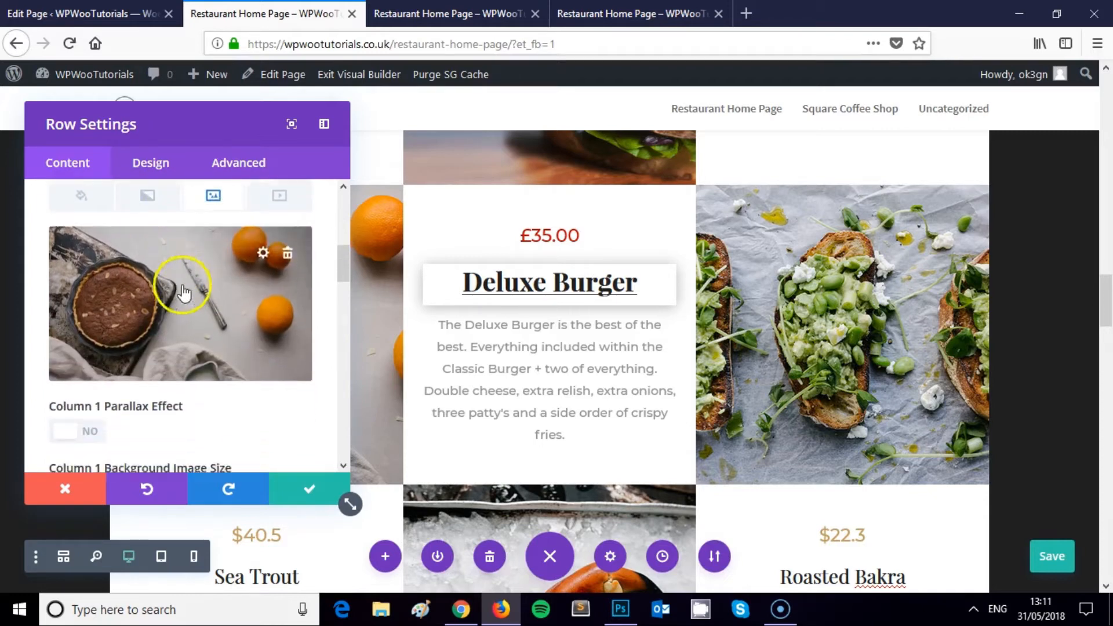
pyautogui.scroll(4, 145, 316)
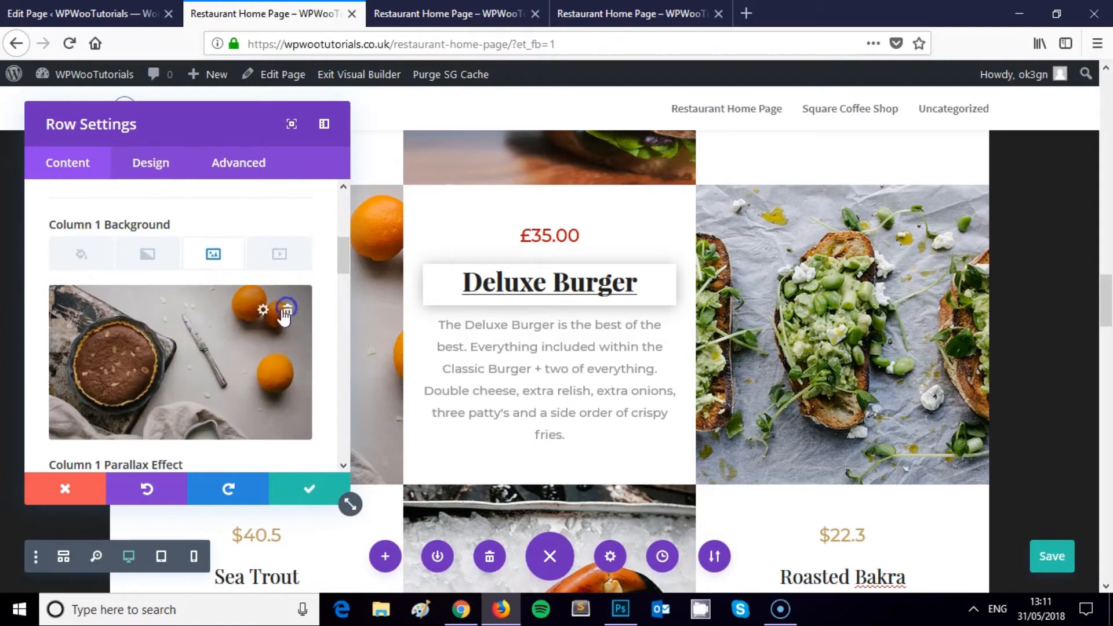
pyautogui.click(287, 310)
# Upload pexels-photo-156114 from Downloads as the Column 1 background image and save the row settings.
pyautogui.click(179, 348)
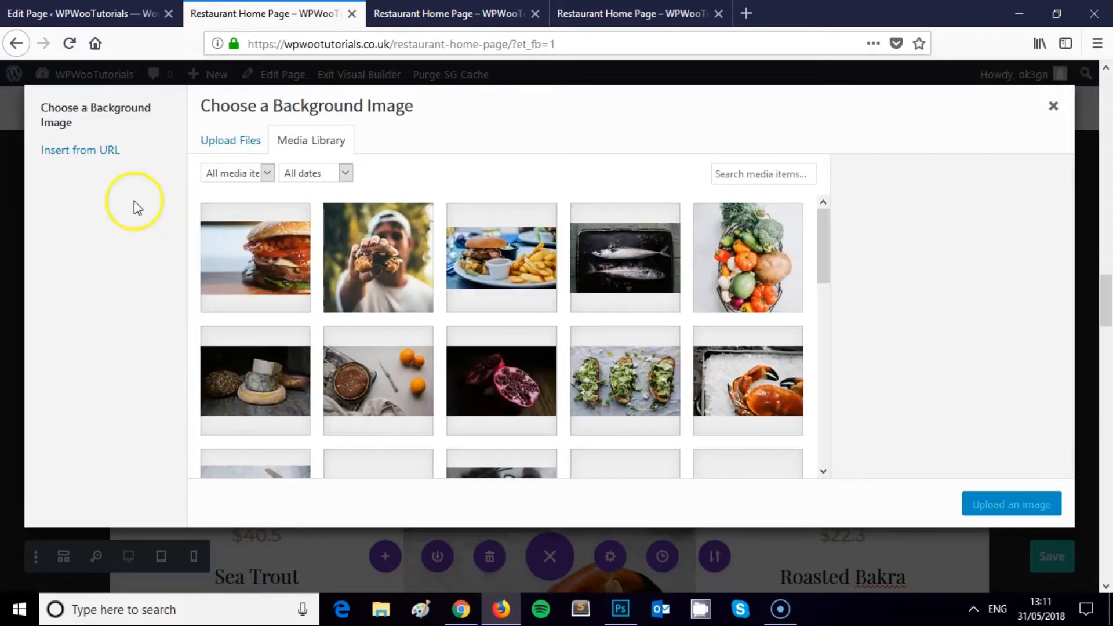
pyautogui.click(238, 145)
pyautogui.click(624, 350)
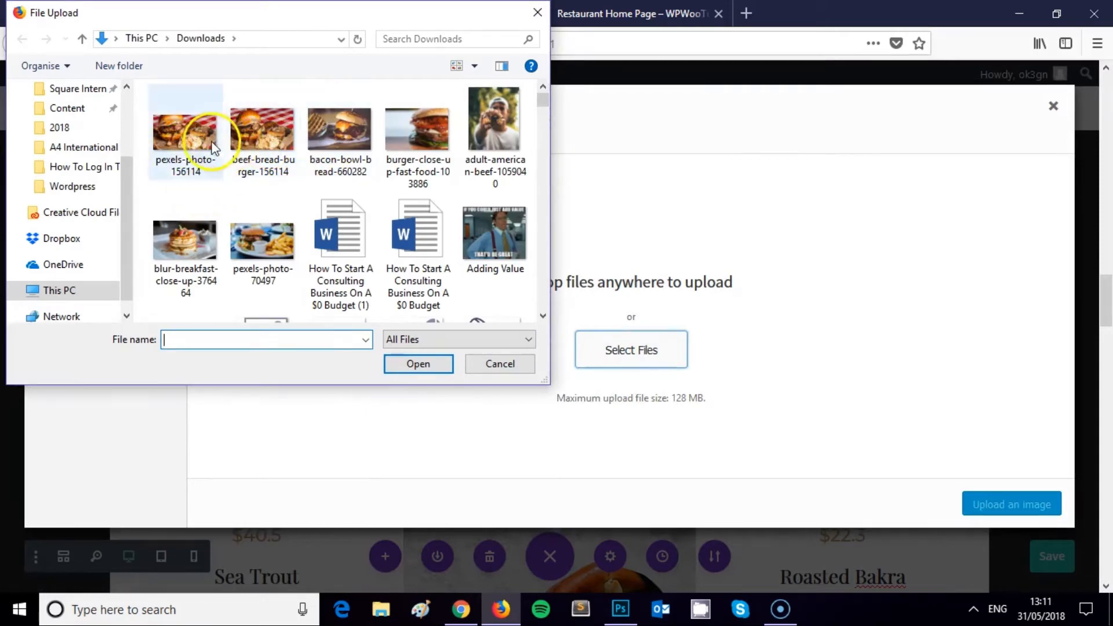
pyautogui.doubleClick(185, 139)
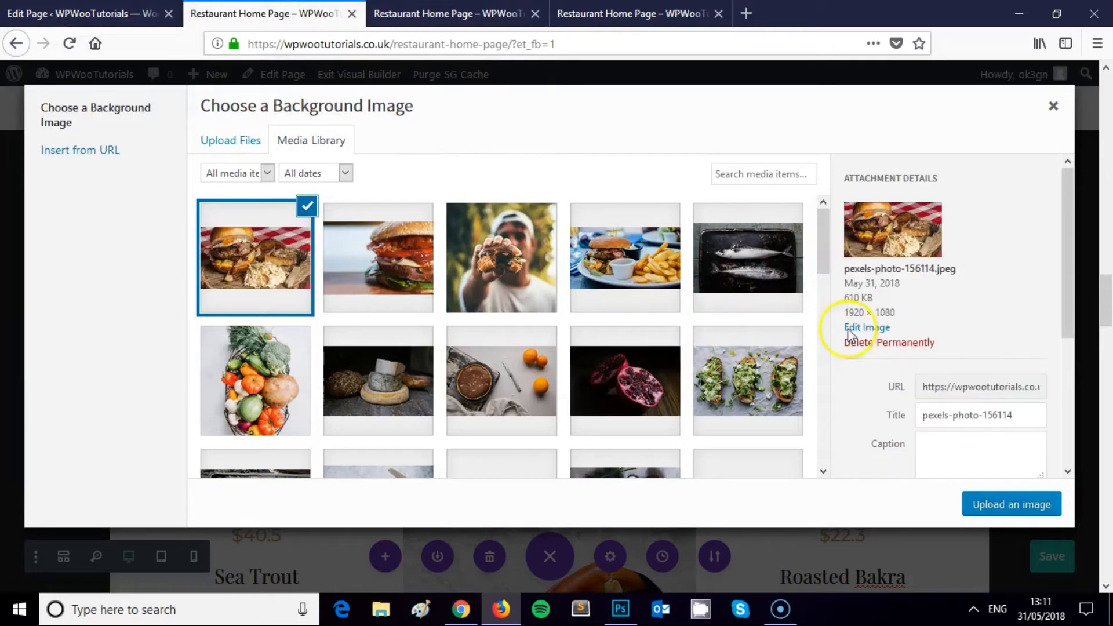
pyautogui.click(1002, 510)
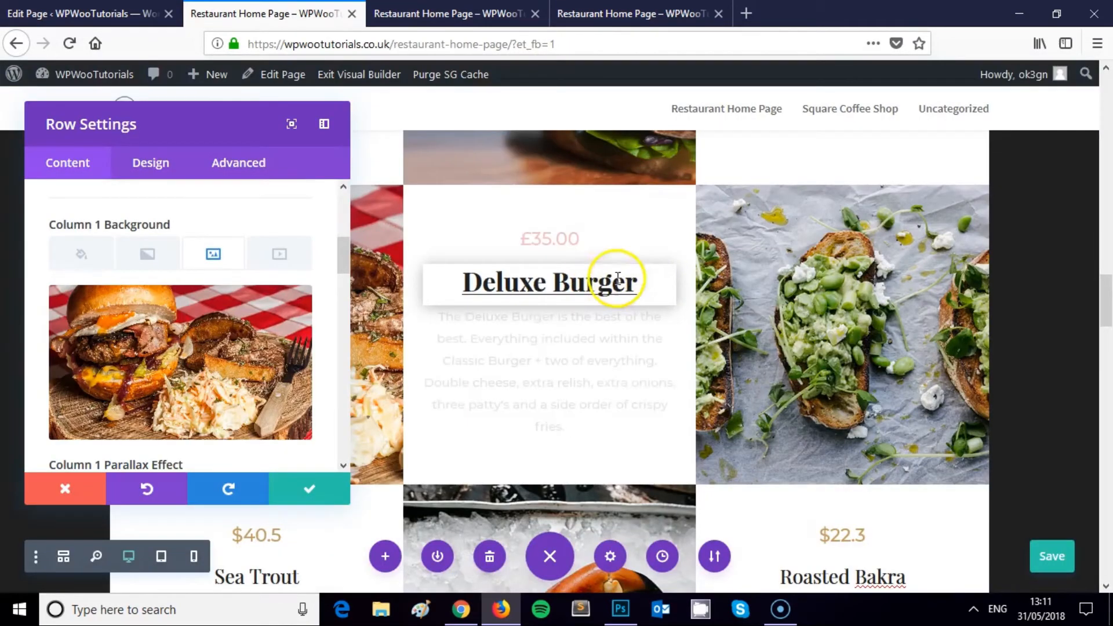
pyautogui.click(306, 492)
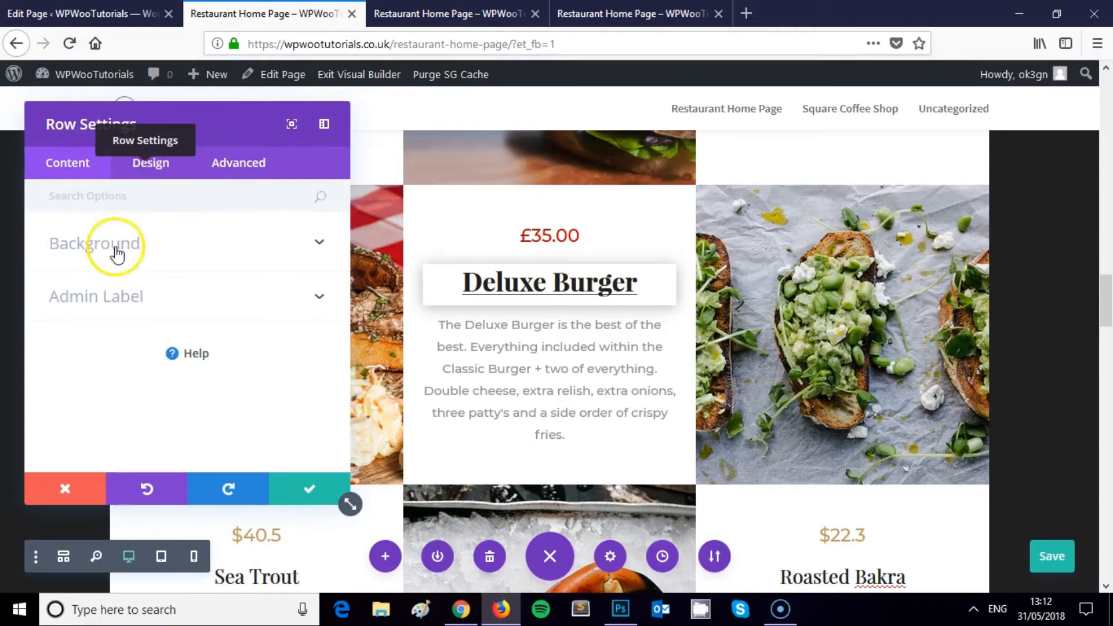
# Remove the green-topped toast photo from the Column 3 background of the Deluxe Burger row.
pyautogui.click(124, 254)
pyautogui.scroll(-10, 168, 297)
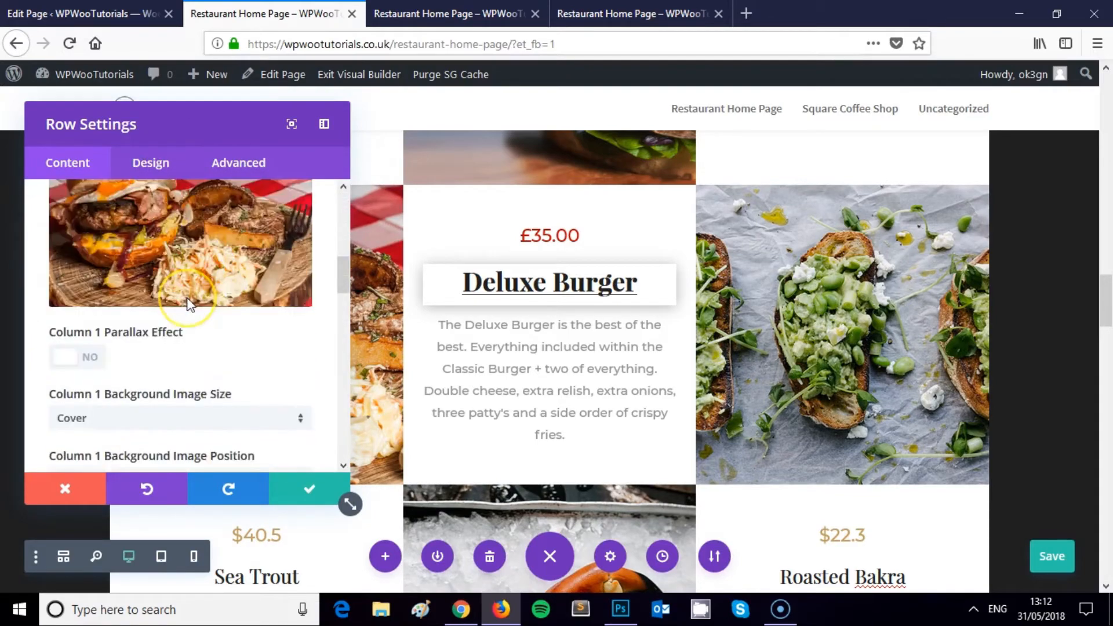
pyautogui.scroll(-10, 189, 301)
pyautogui.moveTo(284, 288)
pyautogui.click(286, 257)
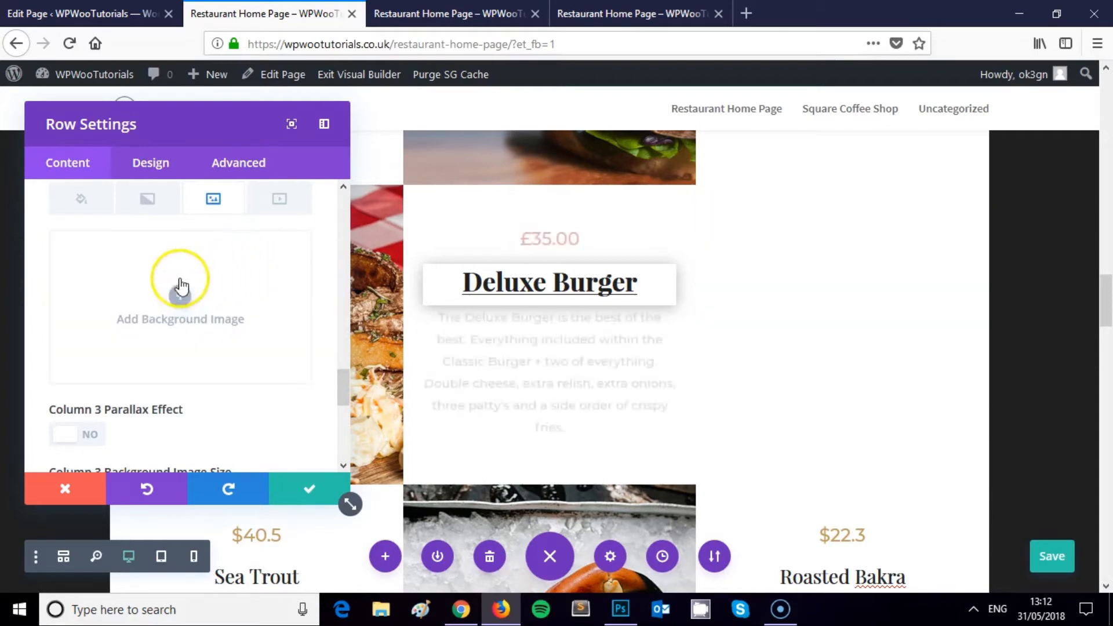
# Upload bacon-bowl-bread-660282 from Downloads and set it as the Column 3 background image.
pyautogui.click(180, 283)
pyautogui.click(238, 150)
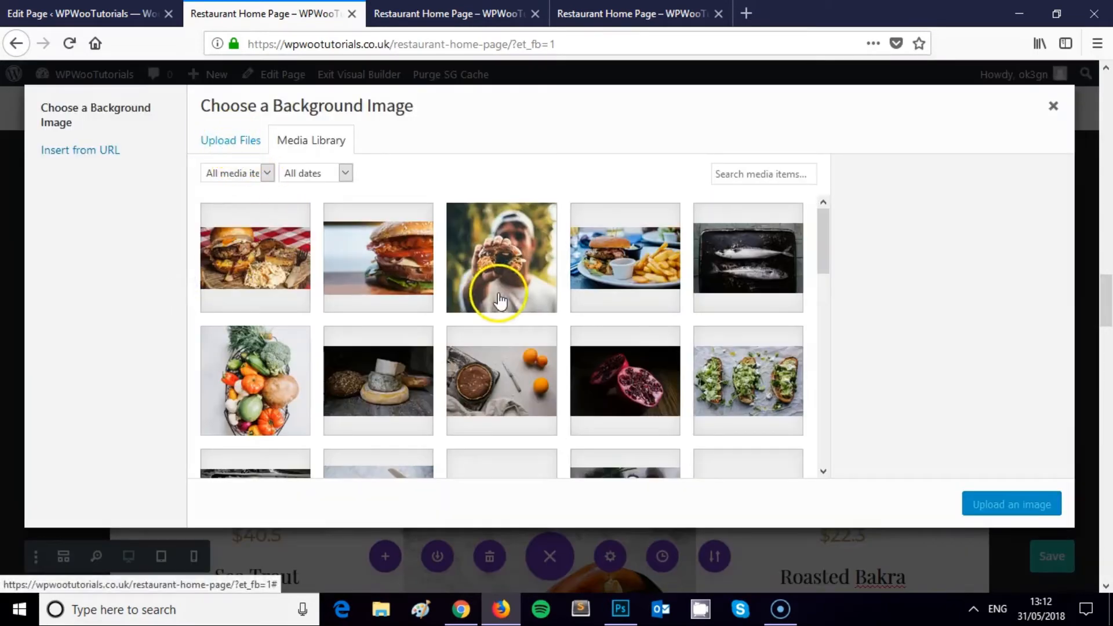
pyautogui.click(631, 350)
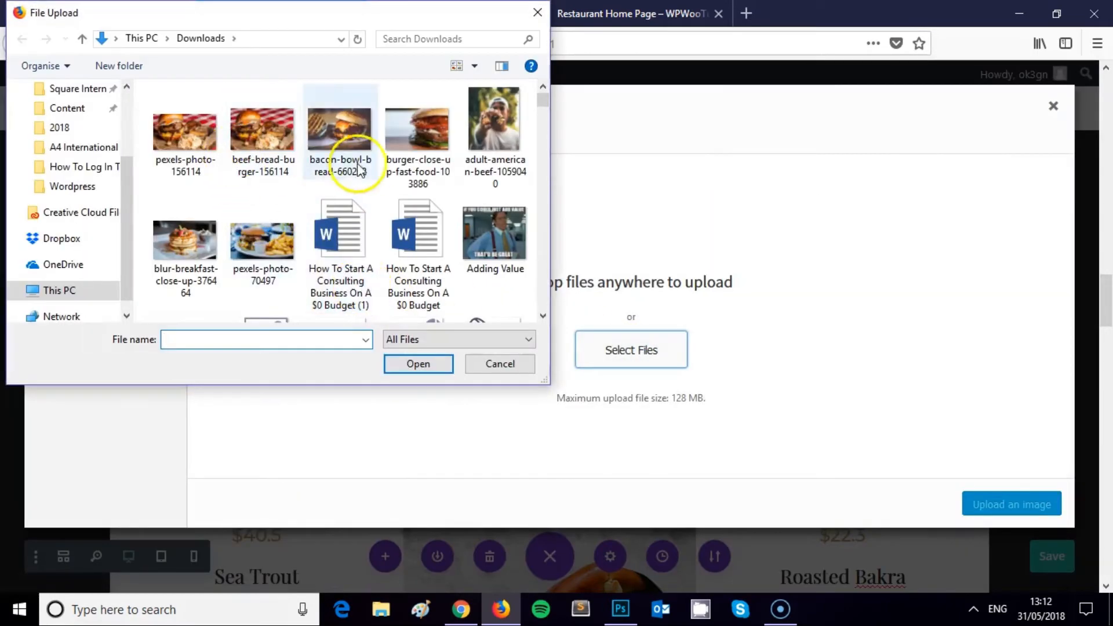
pyautogui.doubleClick(337, 162)
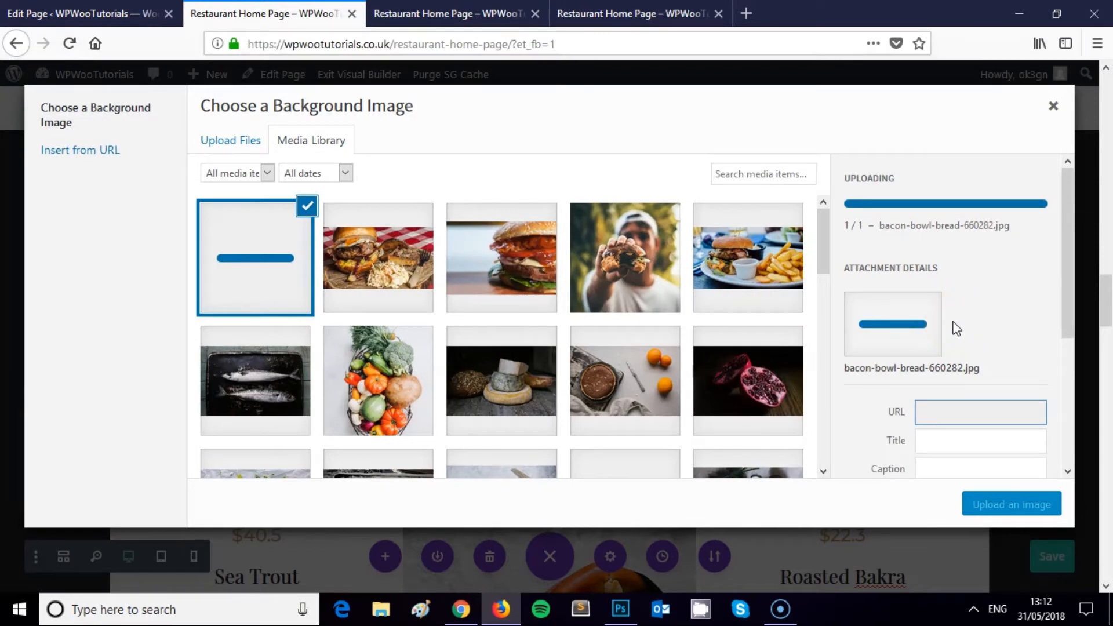
pyautogui.click(959, 338)
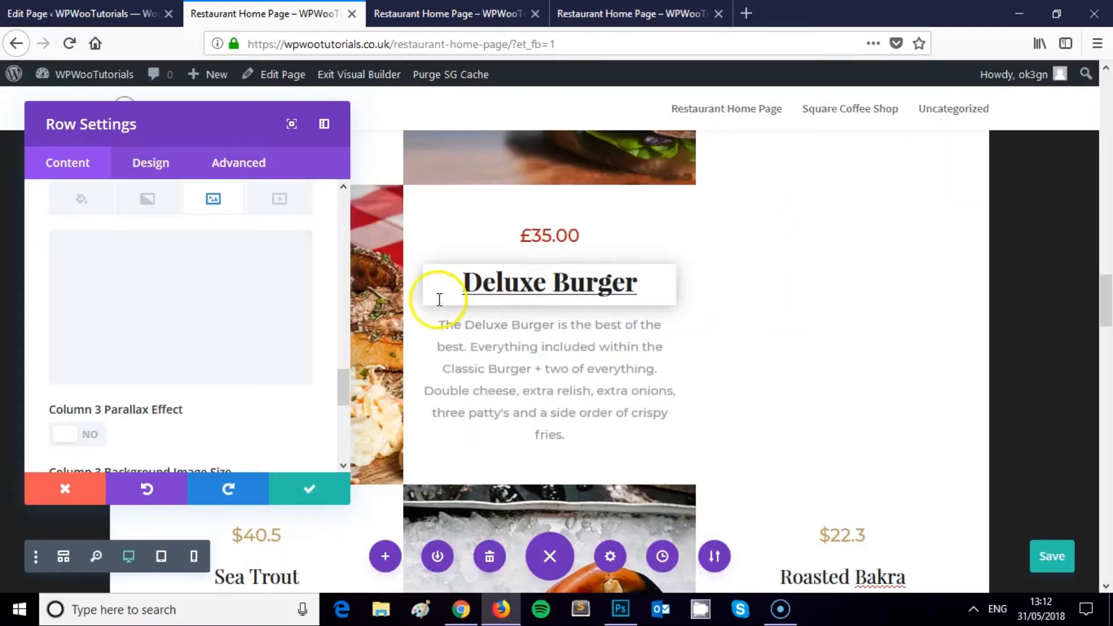
# Enable the Column 3 Parallax Effect with the True Parallax method and save the row settings.
pyautogui.click(67, 439)
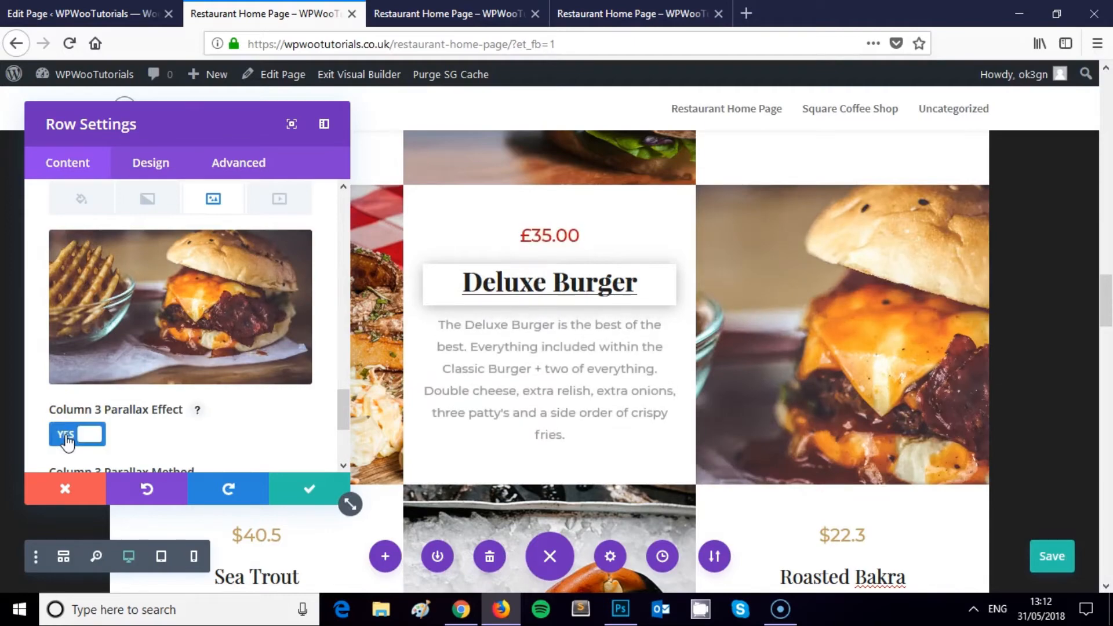
pyautogui.scroll(4, 579, 319)
pyautogui.scroll(-5, 579, 336)
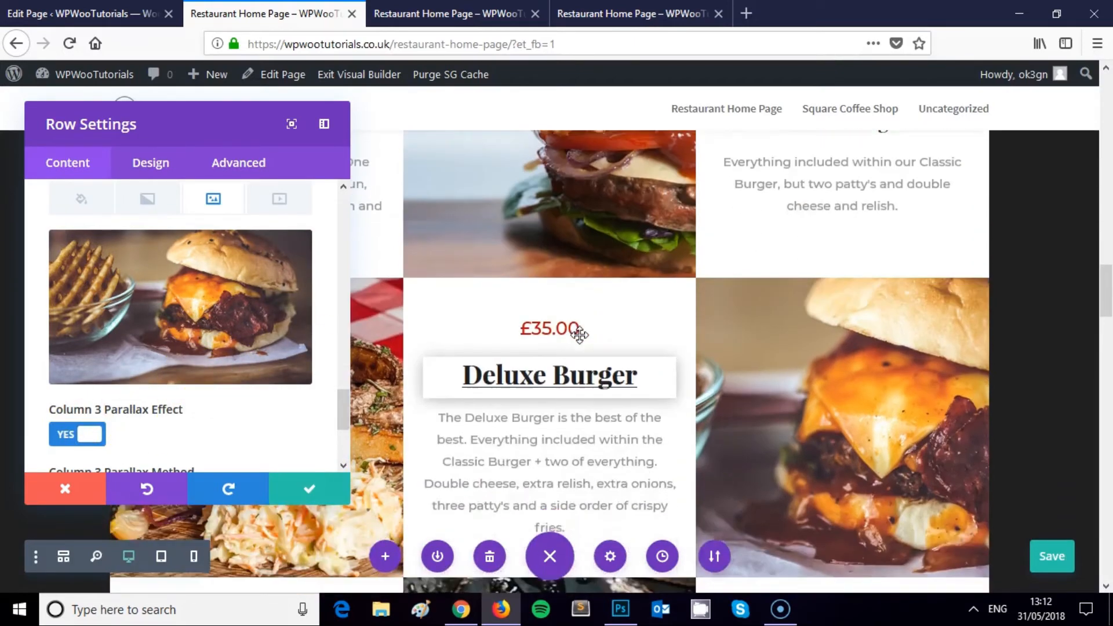
pyautogui.scroll(4, 552, 343)
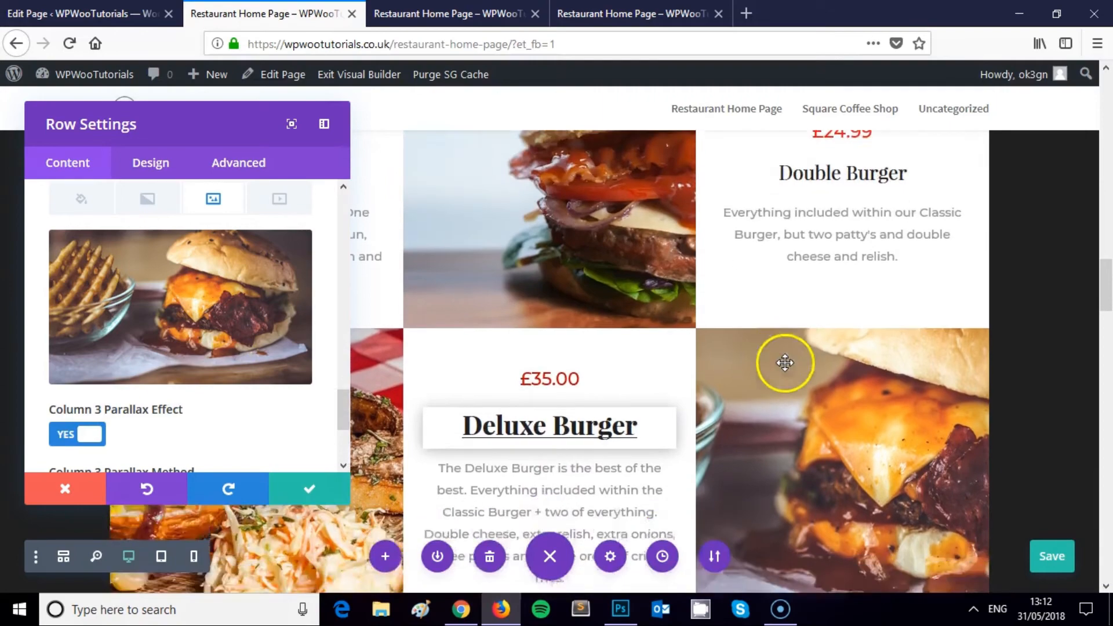
pyautogui.scroll(-3, 780, 363)
pyautogui.scroll(-3, 270, 322)
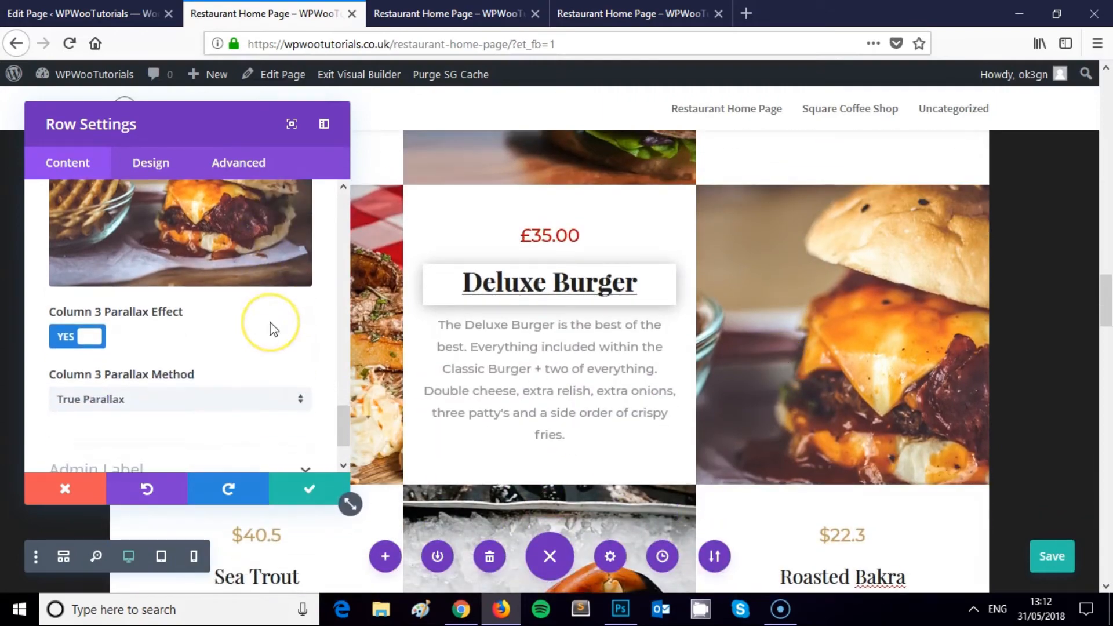
pyautogui.scroll(-2, 270, 329)
pyautogui.click(209, 331)
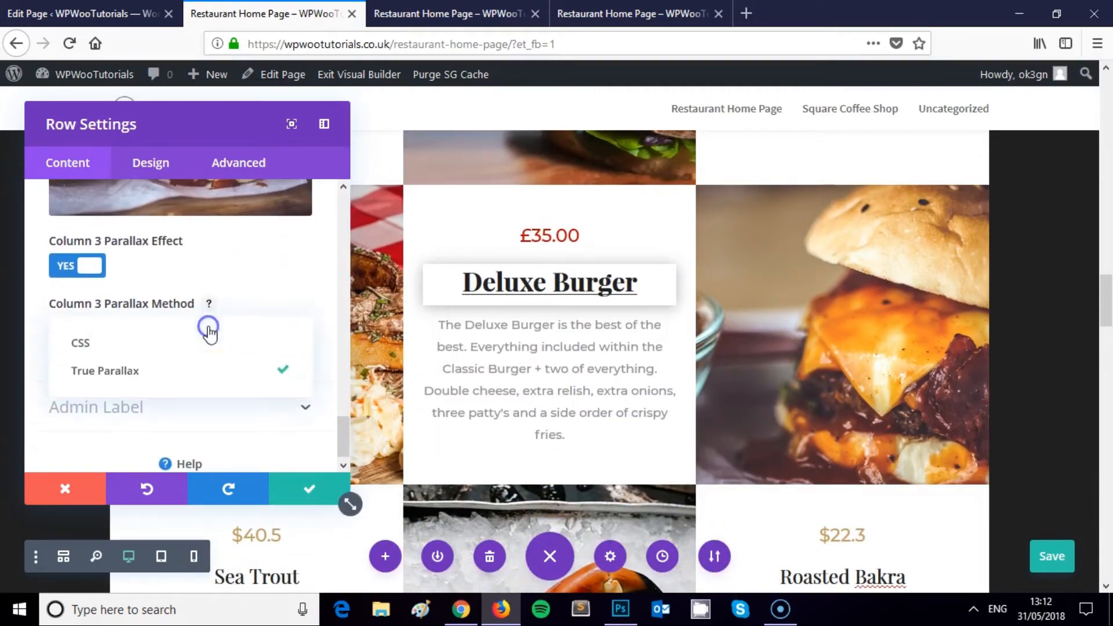
pyautogui.click(306, 269)
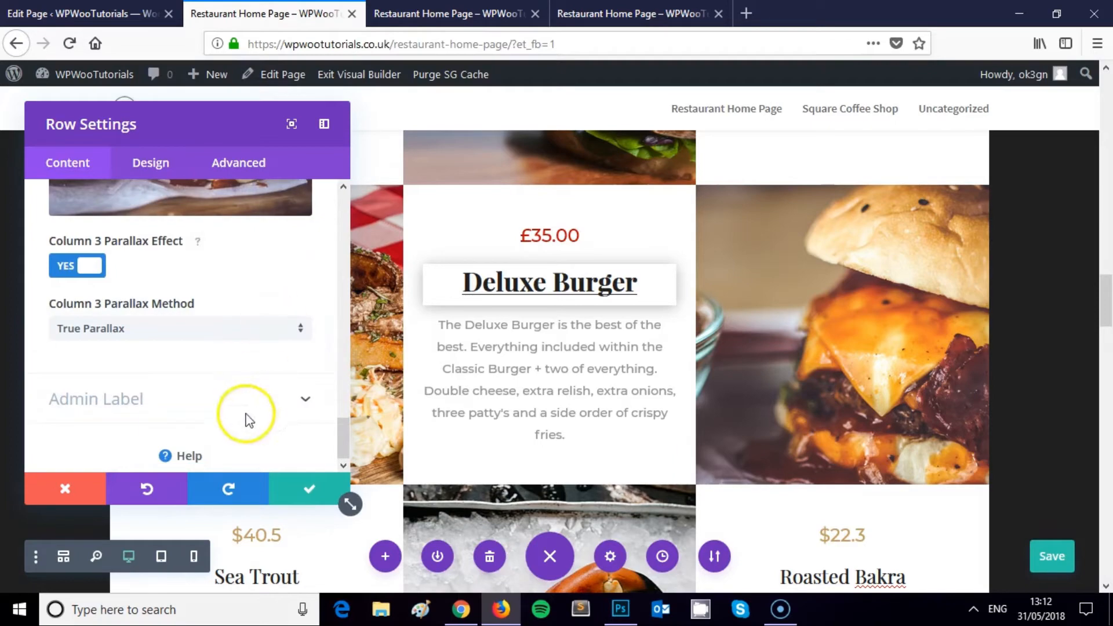
pyautogui.click(300, 483)
# Examine how the burger photos in the menu grid behave on scrolling, down to the Sea Trout and Roasted Bakra row.
pyautogui.scroll(5, 319, 348)
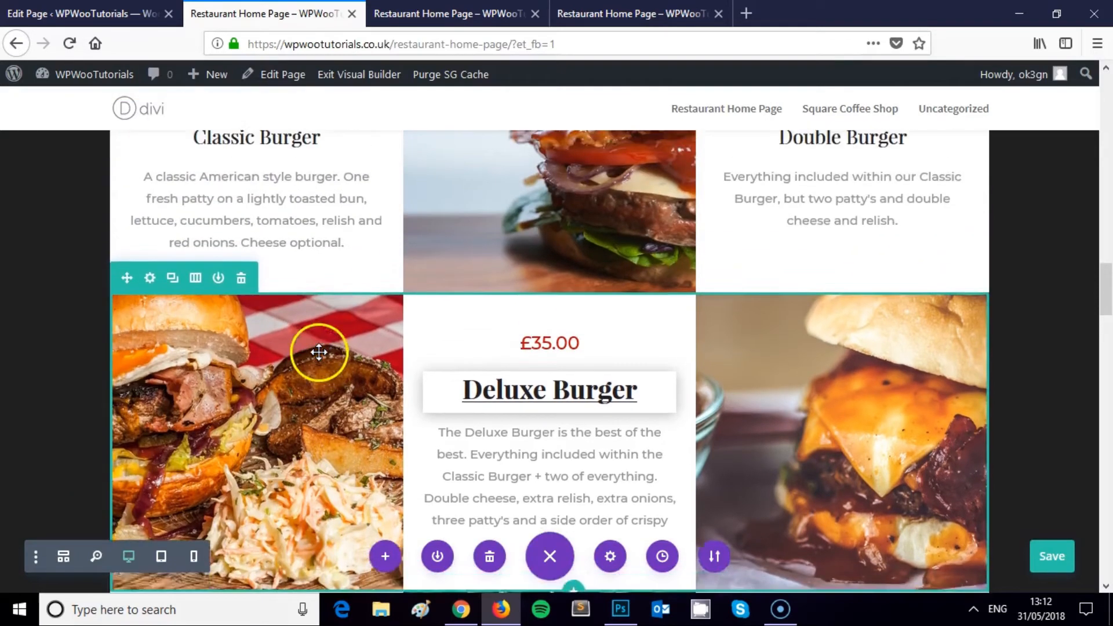
pyautogui.scroll(-3, 550, 304)
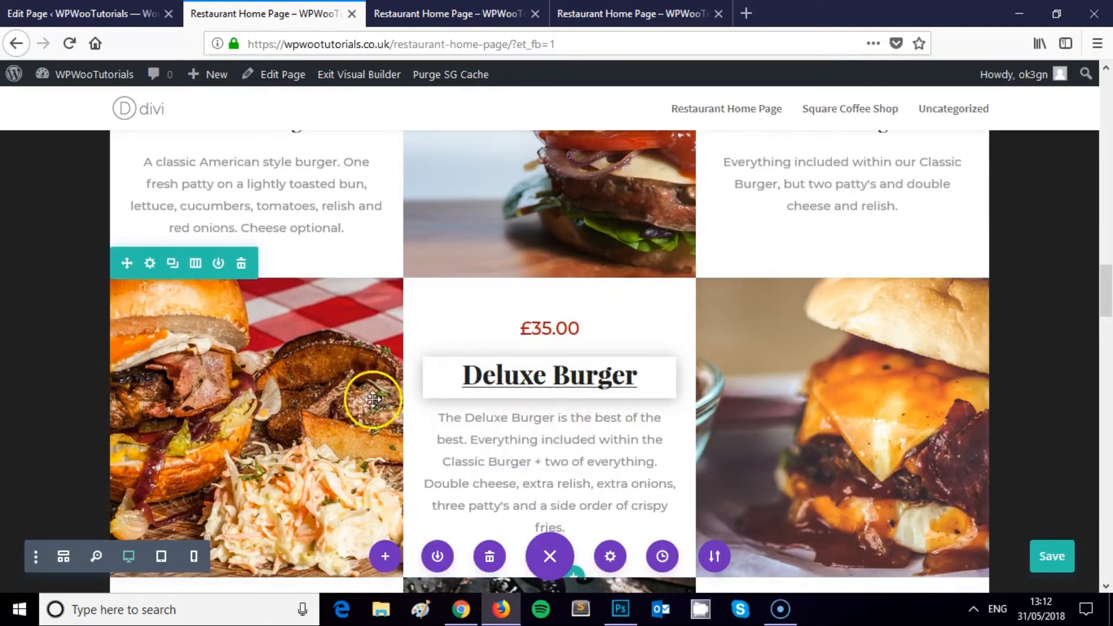
pyautogui.scroll(6, 592, 313)
pyautogui.scroll(-8, 691, 286)
pyautogui.scroll(2, 254, 431)
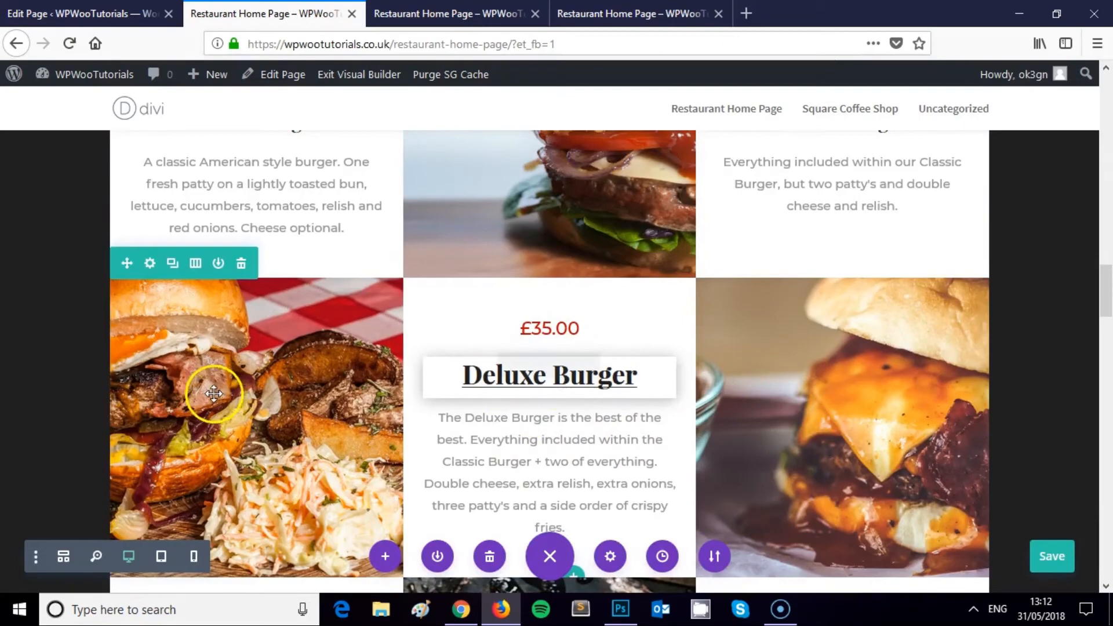
pyautogui.scroll(-5, 864, 360)
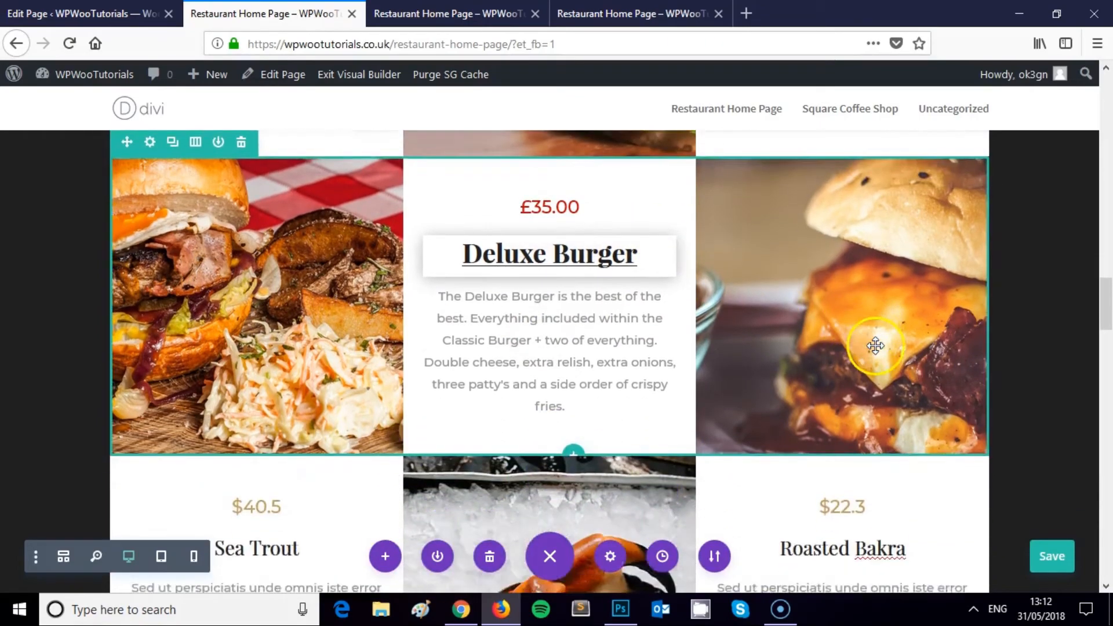
pyautogui.scroll(3, 864, 348)
pyautogui.scroll(4, 871, 348)
pyautogui.scroll(-7, 851, 323)
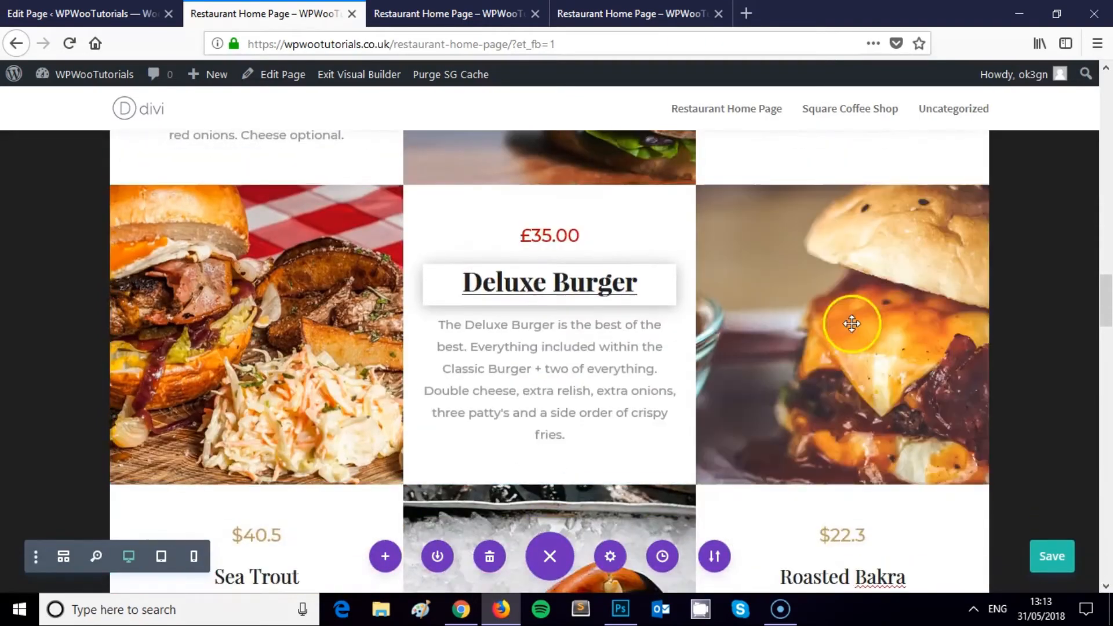
pyautogui.scroll(9, 852, 323)
pyautogui.scroll(-6, 847, 323)
pyautogui.scroll(-6, 729, 341)
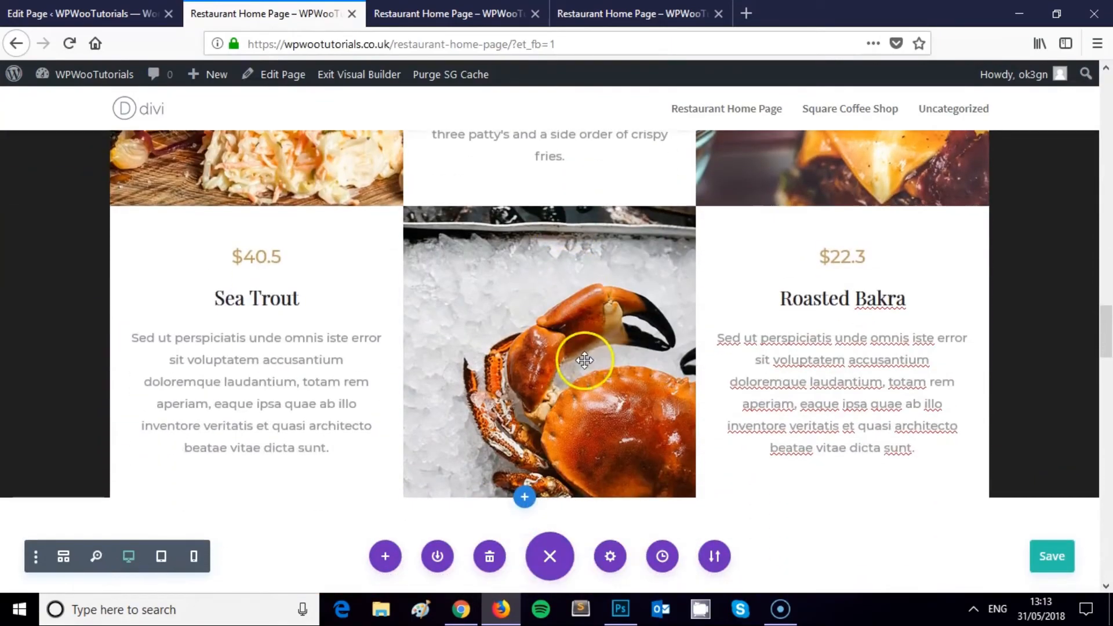
pyautogui.scroll(3, 589, 360)
pyautogui.scroll(3, 585, 360)
pyautogui.scroll(-5, 597, 355)
pyautogui.scroll(5, 604, 355)
pyautogui.scroll(5, 601, 356)
pyautogui.scroll(-9, 601, 356)
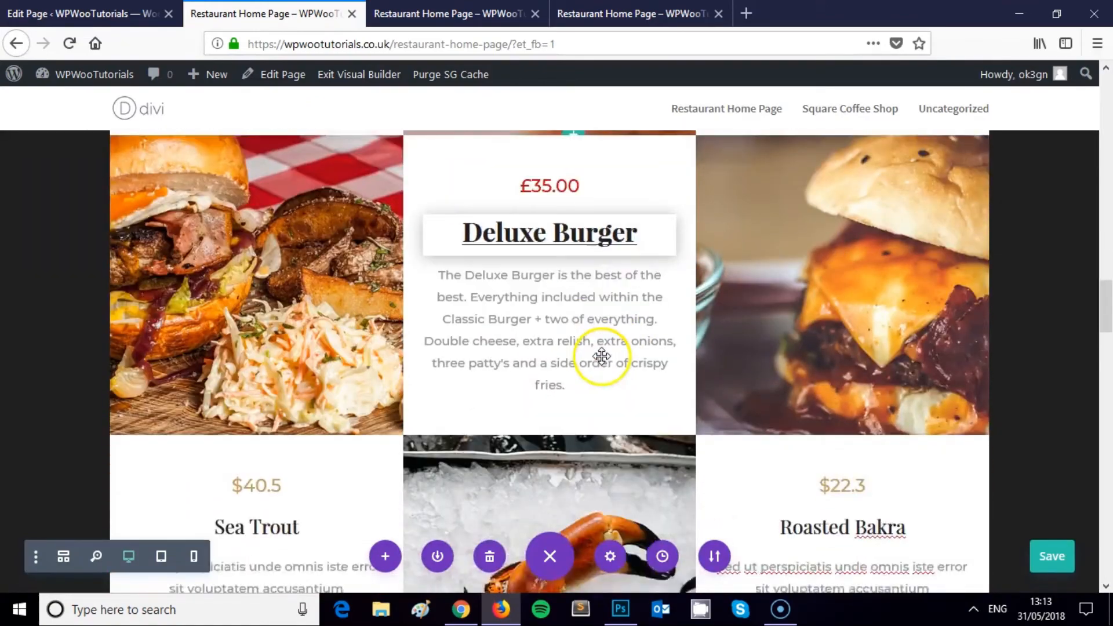
# Switch to Pexels in Chrome, search the photos for steak and look through the results.
pyautogui.click(462, 609)
pyautogui.scroll(10, 385, 203)
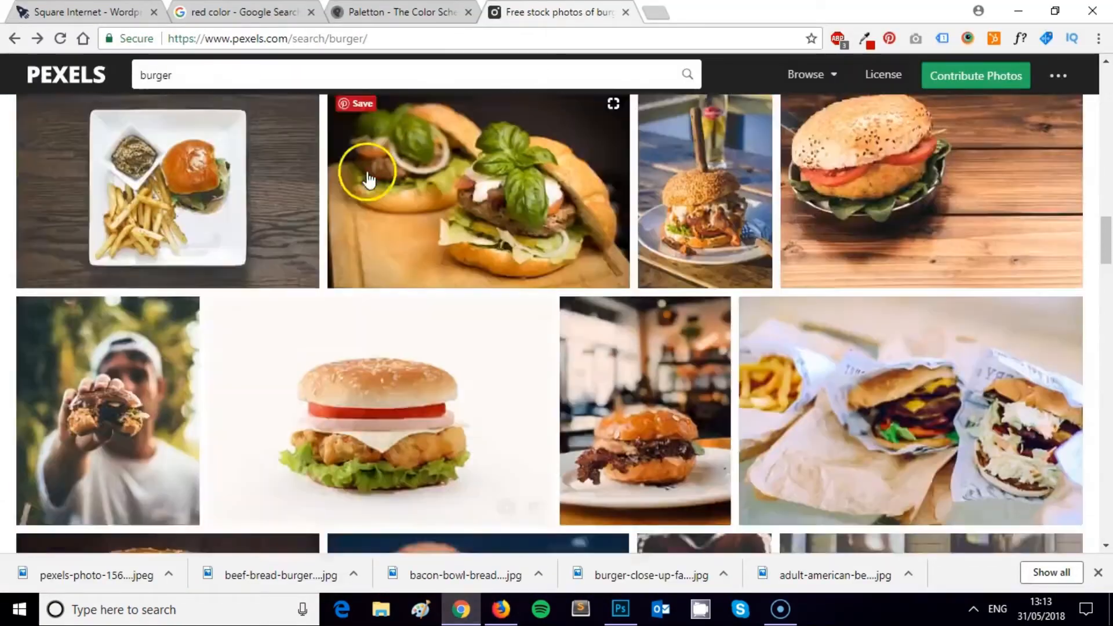
pyautogui.click(174, 74)
pyautogui.scroll(10, 509, 348)
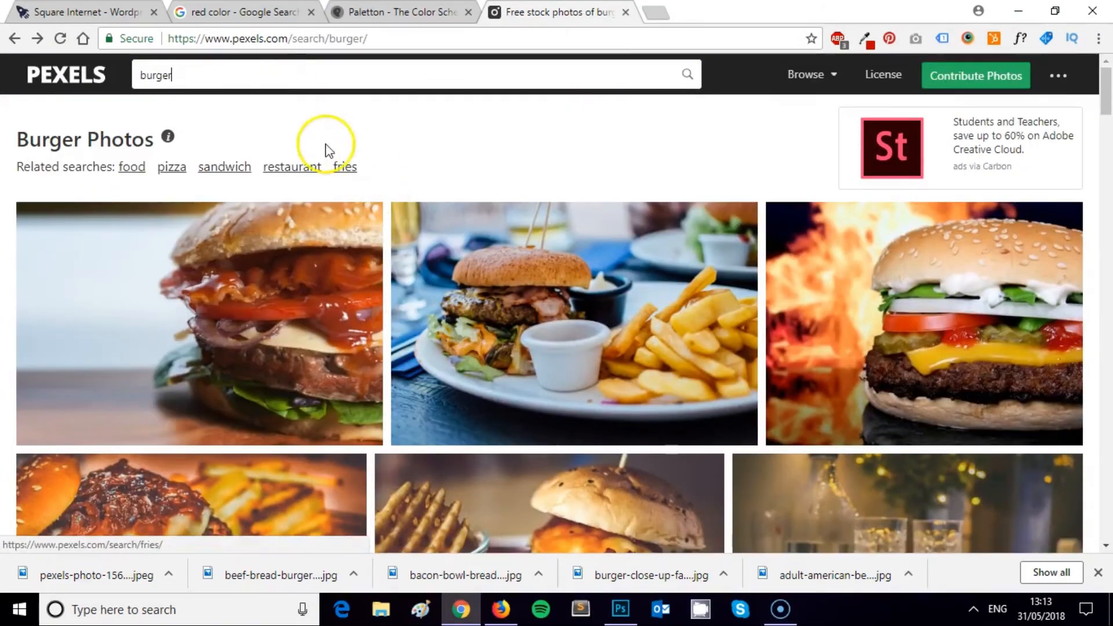
pyautogui.click(194, 66)
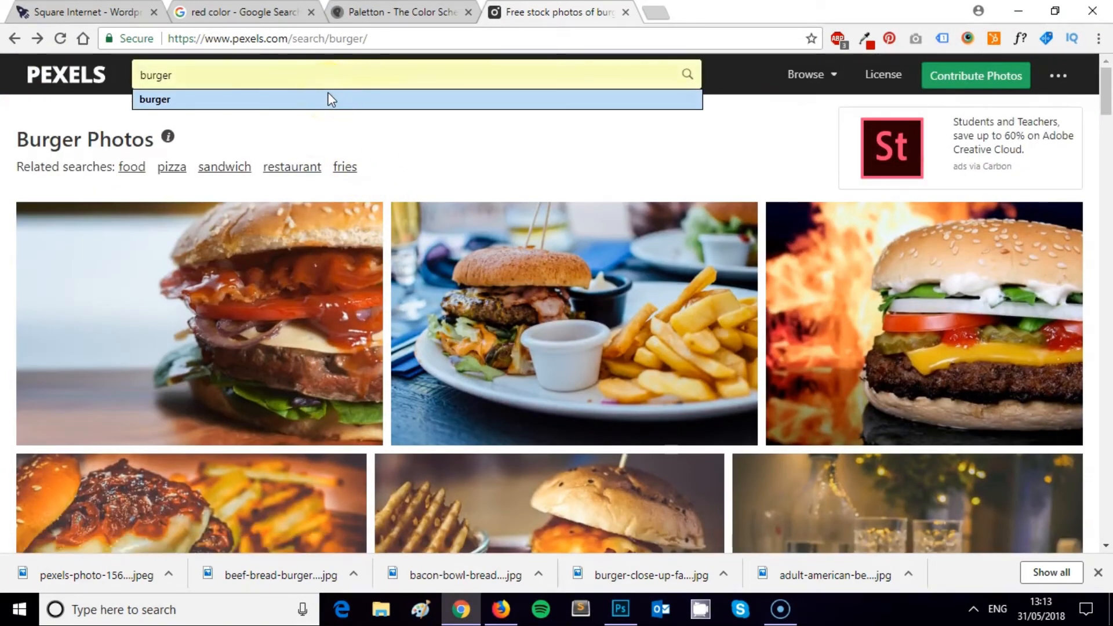
pyautogui.click(199, 64)
pyautogui.write('steak')
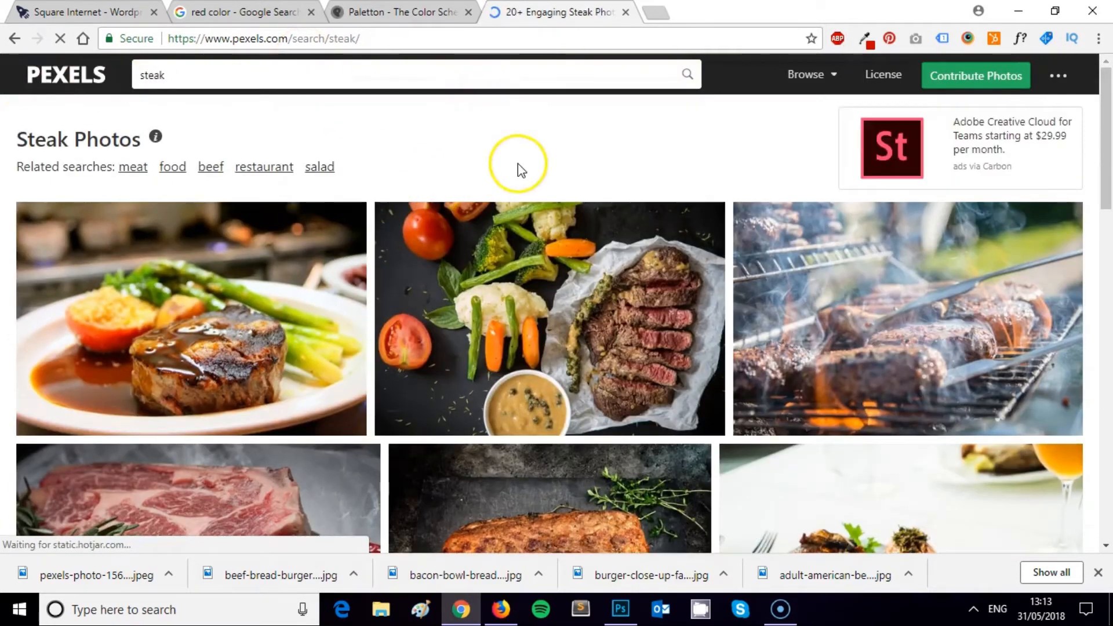
pyautogui.scroll(-4, 543, 183)
pyautogui.scroll(-8, 540, 184)
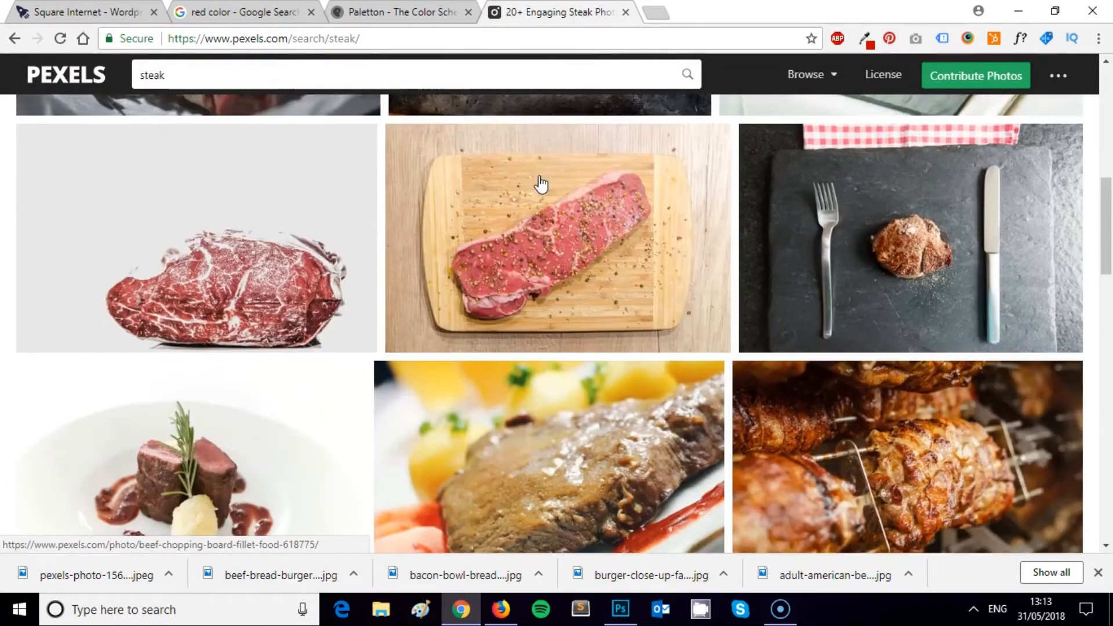
pyautogui.scroll(-13, 538, 185)
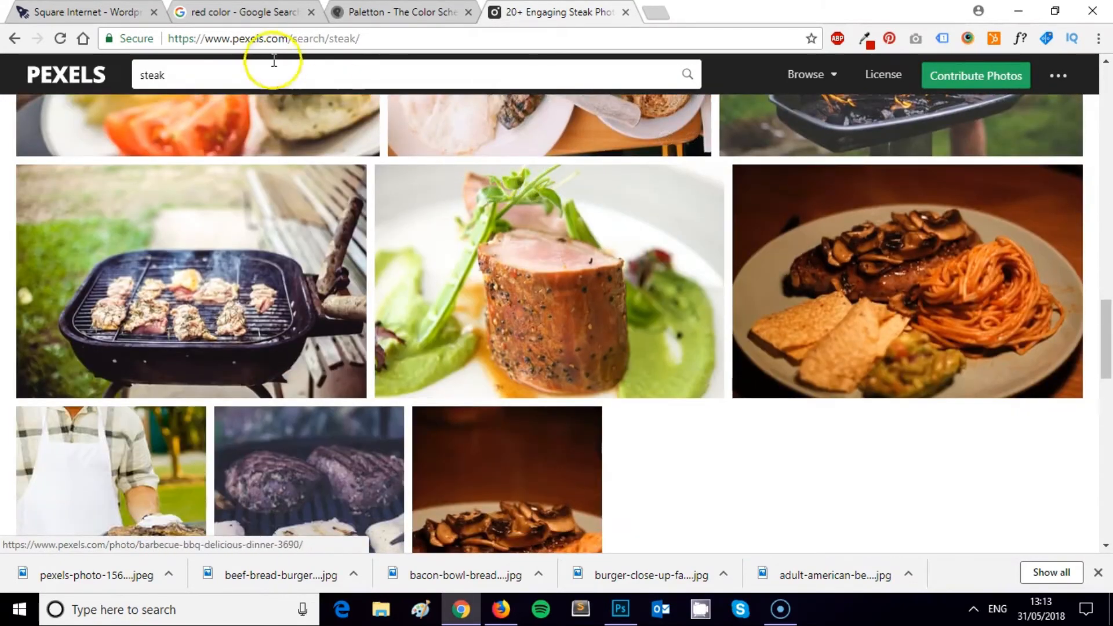
# Extend the Pexels photo search to steak fries and look through the results.
pyautogui.click(274, 60)
pyautogui.write('fries')
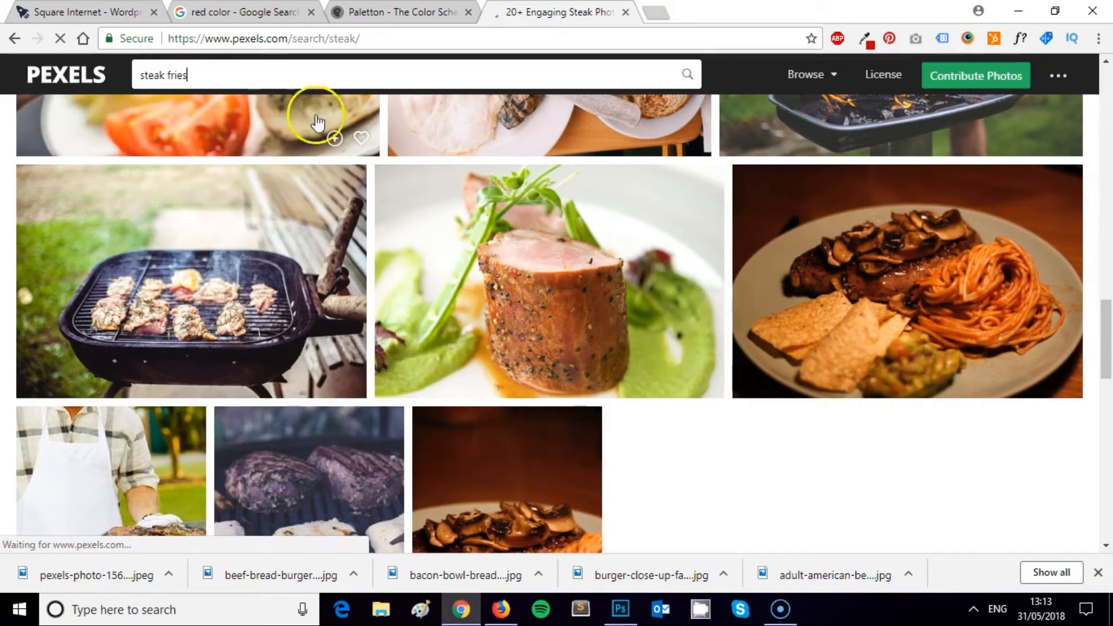
pyautogui.scroll(-4, 580, 255)
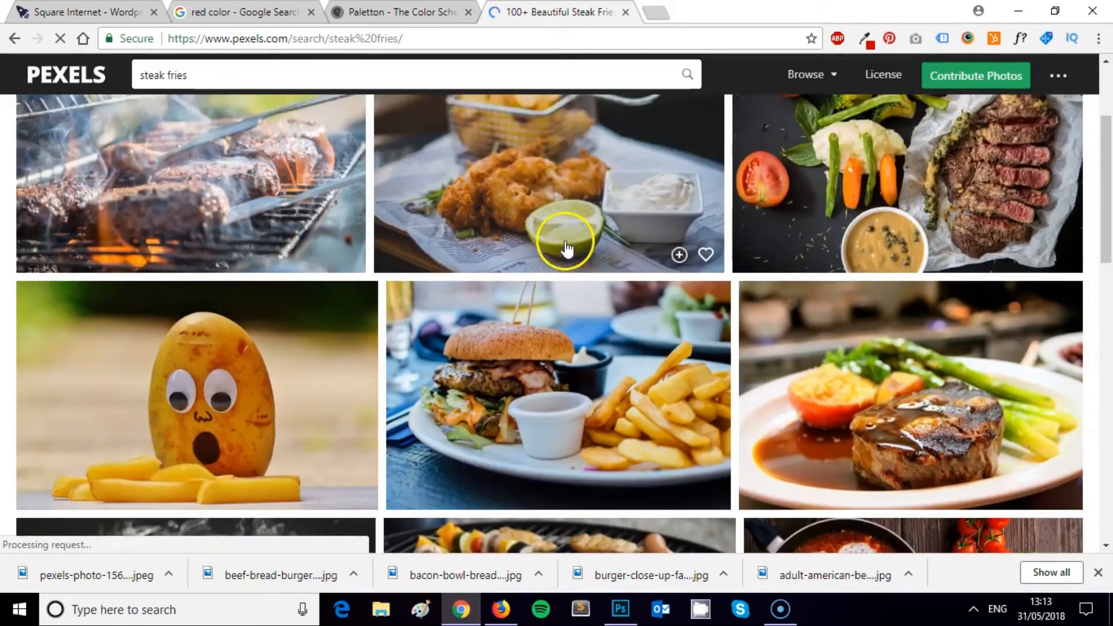
pyautogui.scroll(-4, 659, 295)
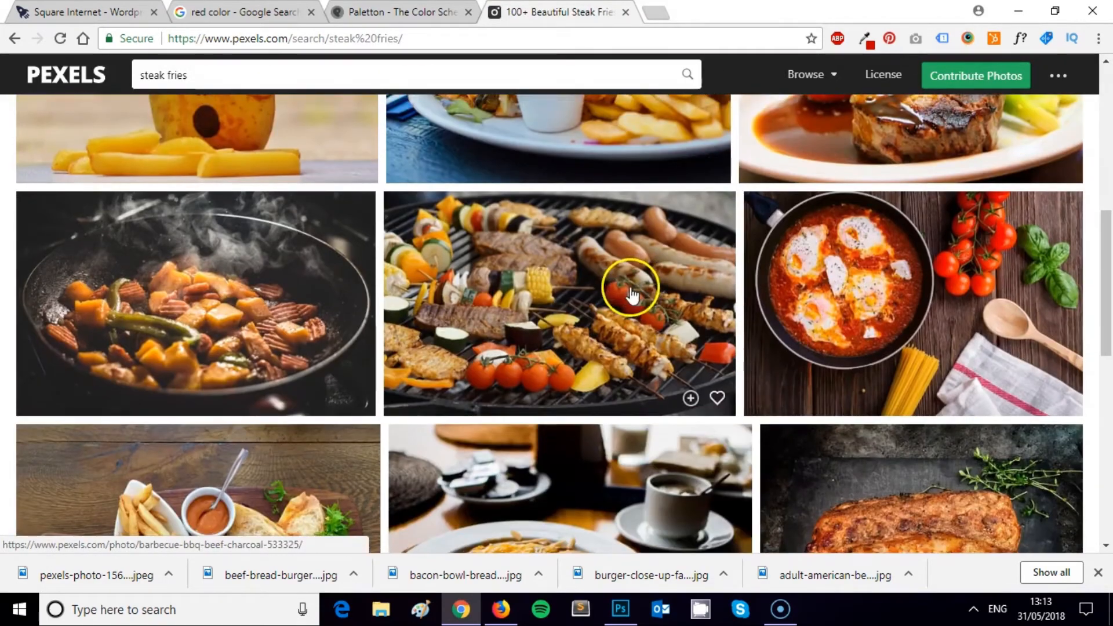
pyautogui.scroll(-8, 539, 266)
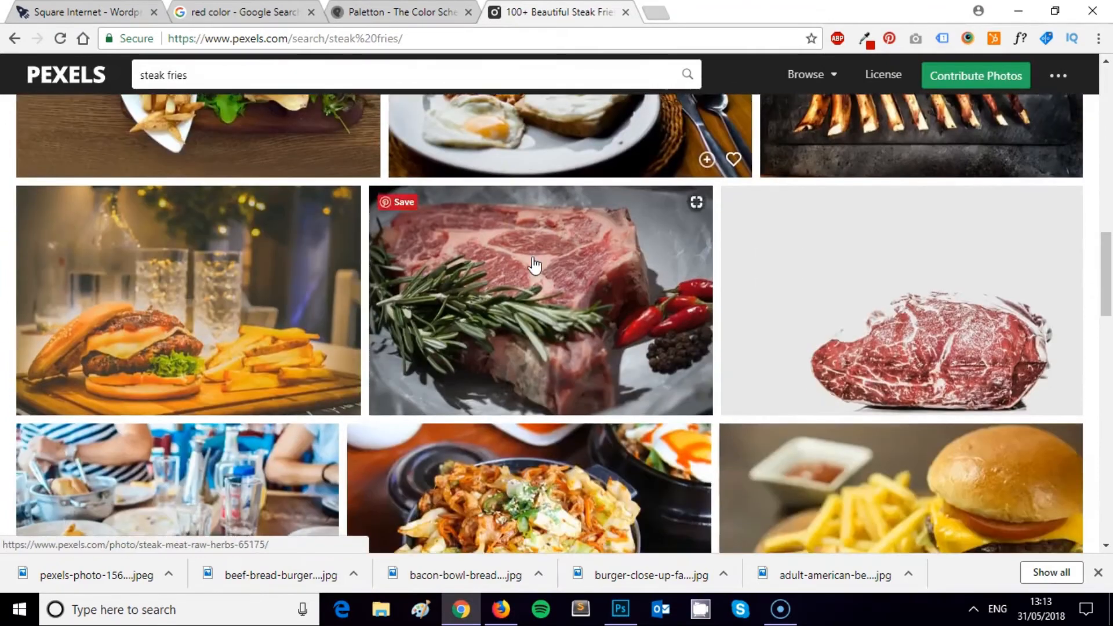
# Try a Pexels photo search for ribs, and return to the steak fries results.
pyautogui.scroll(12, 535, 266)
pyautogui.tripleClick(174, 75)
pyautogui.write('ribs')
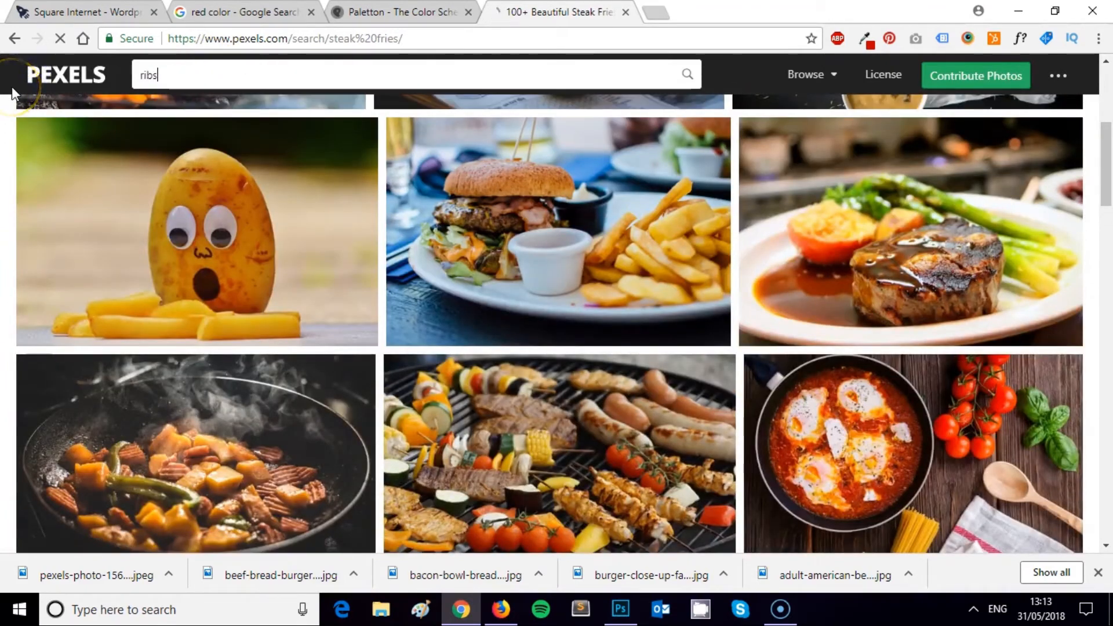
pyautogui.press('Return')
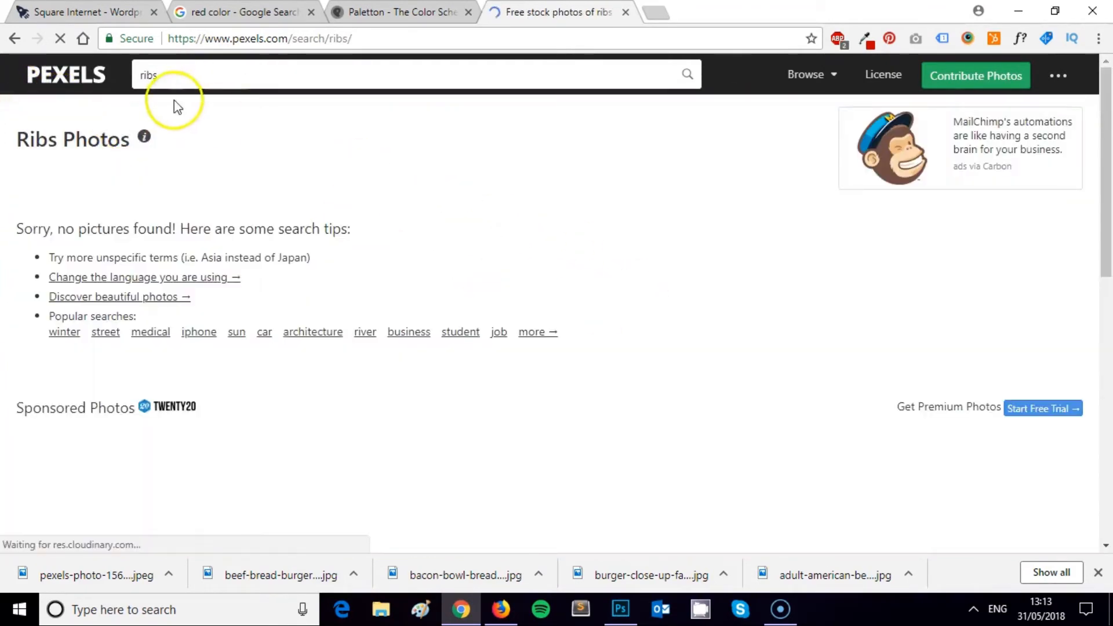
pyautogui.tripleClick(174, 74)
pyautogui.rightClick(13, 37)
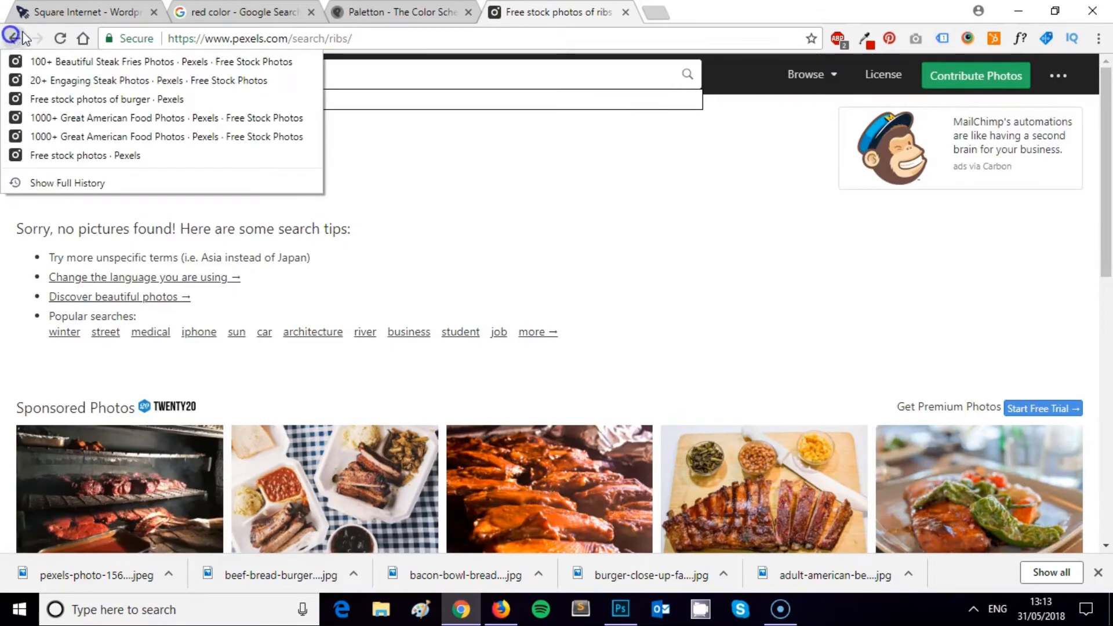
pyautogui.click(116, 61)
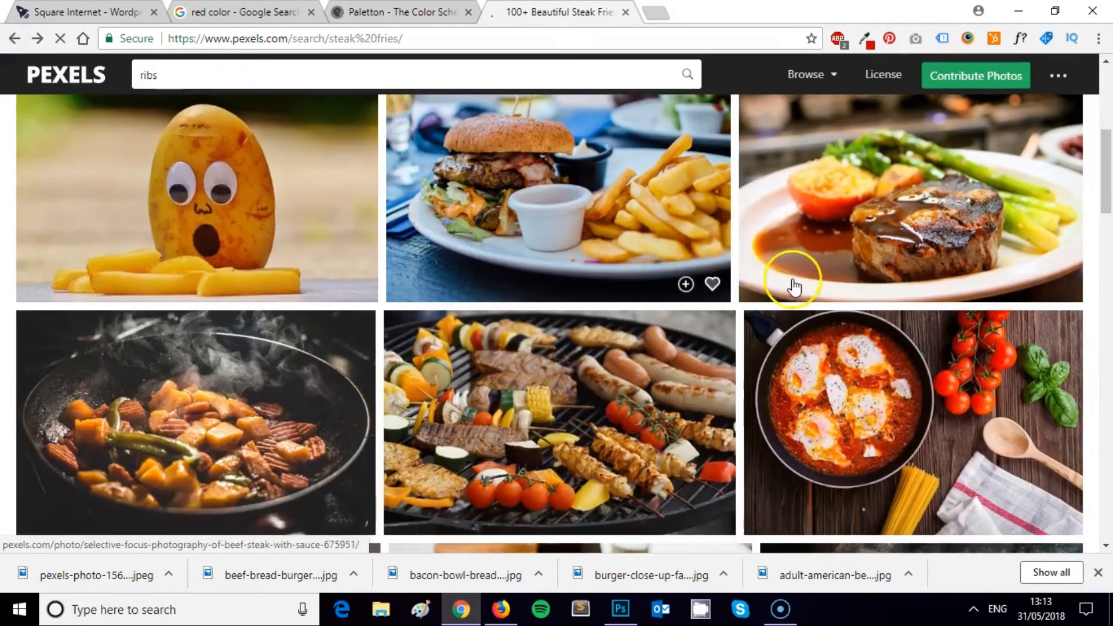
# Preview the cooked rack of ribs photo, close it and look through more of the steak fries photos.
pyautogui.scroll(-3, 916, 330)
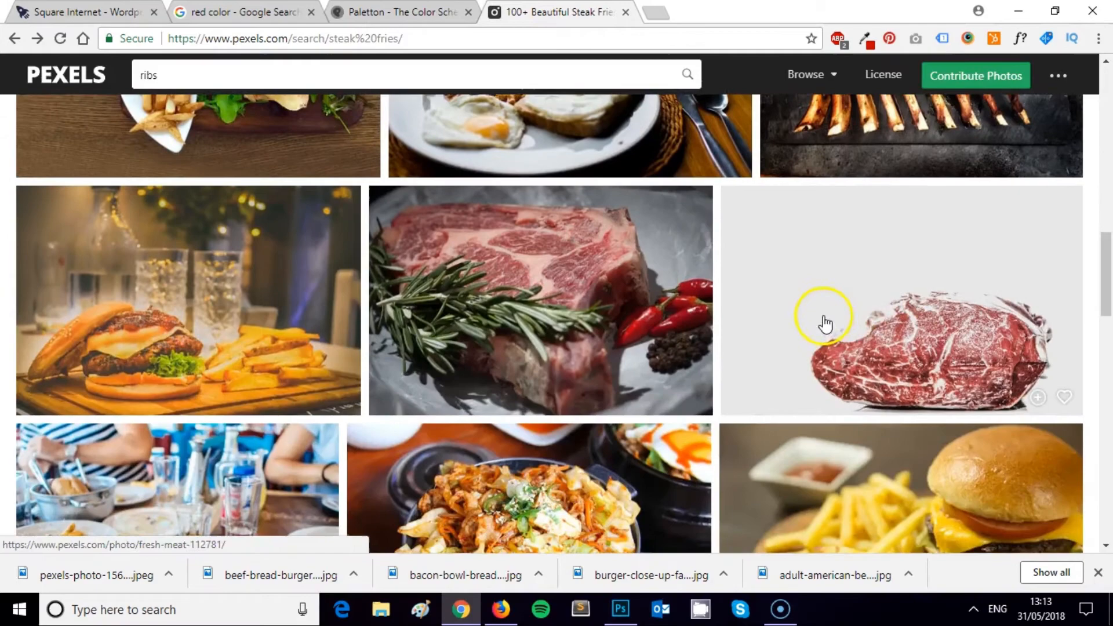
pyautogui.scroll(2, 881, 296)
pyautogui.click(943, 261)
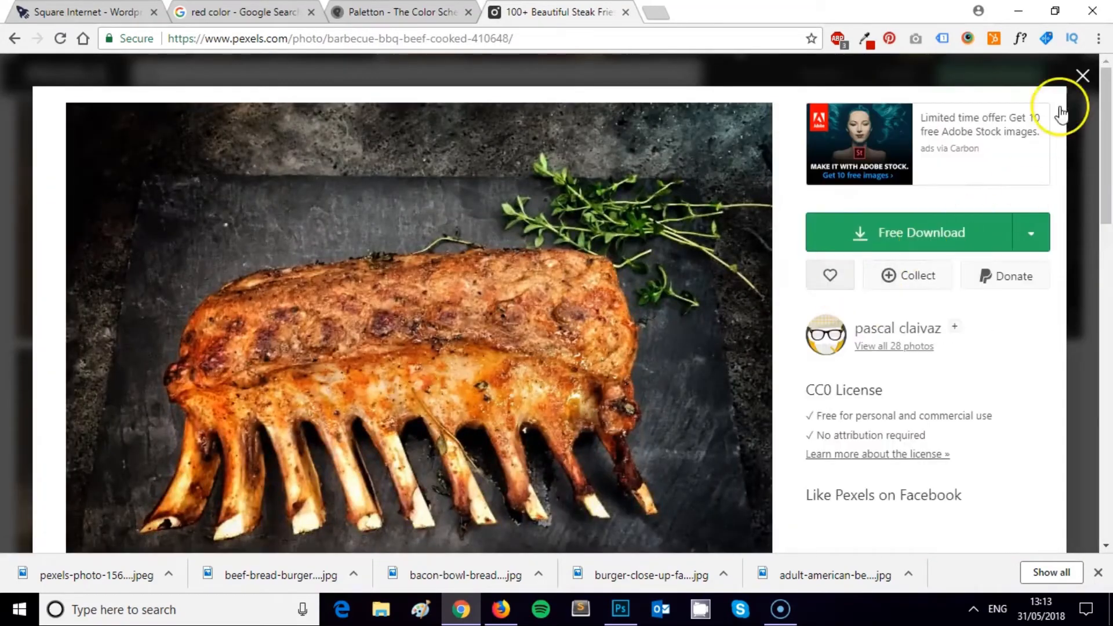
pyautogui.click(1082, 76)
pyautogui.scroll(-4, 597, 224)
pyautogui.scroll(-3, 589, 220)
pyautogui.scroll(1, 606, 217)
pyautogui.scroll(-5, 606, 218)
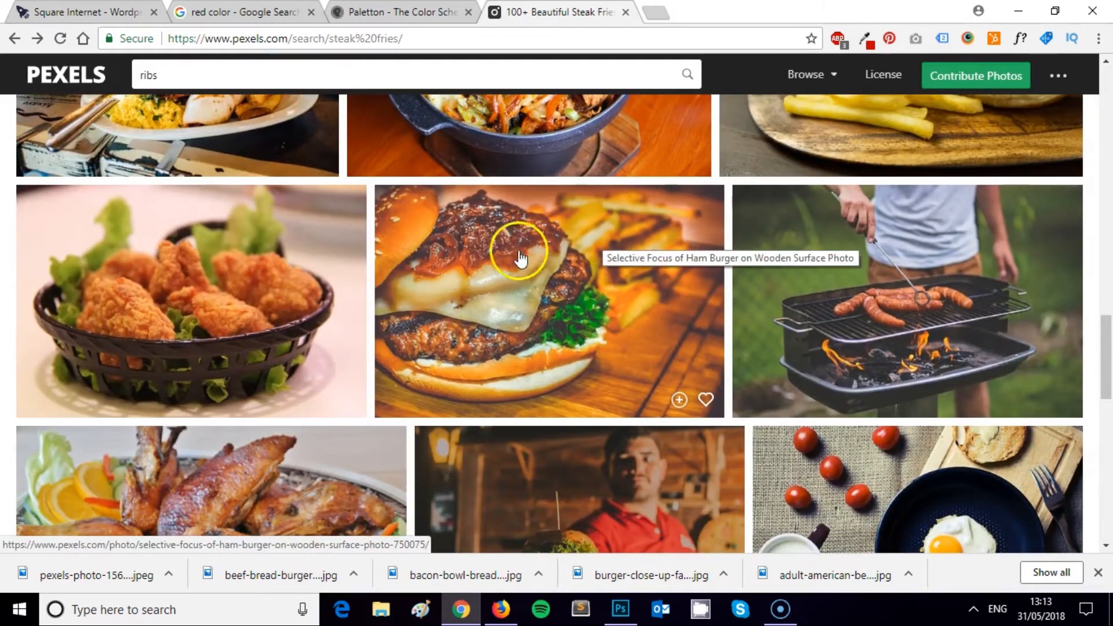
# Download the fried chicken basket photo in its original size, 3456 x 2304, and close its preview.
pyautogui.click(250, 295)
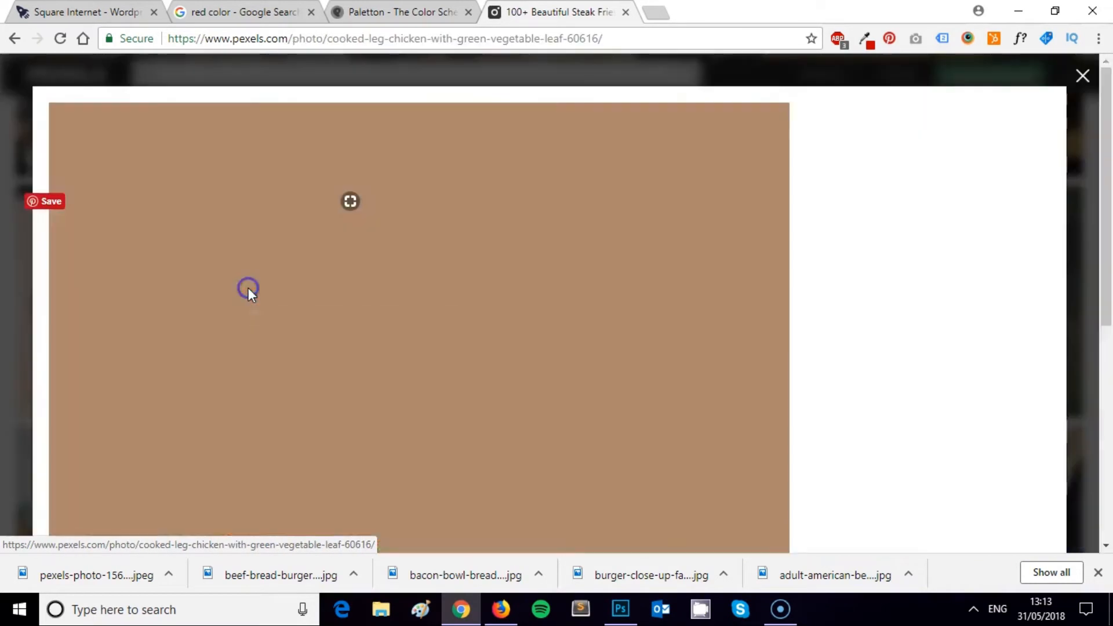
pyautogui.scroll(-1, 603, 261)
pyautogui.scroll(1, 571, 271)
pyautogui.click(1032, 232)
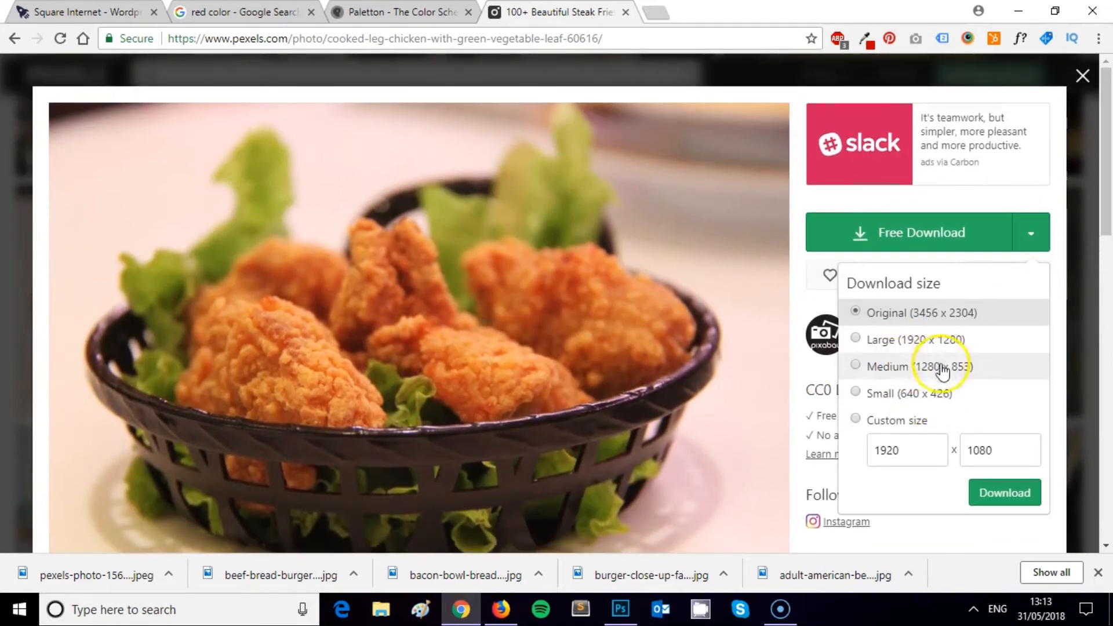
pyautogui.click(1009, 492)
pyautogui.click(1082, 75)
# Download the photo of raw steak on a chopping board in its original size, 4928 x 3264, and close its preview.
pyautogui.scroll(-4, 786, 216)
pyautogui.scroll(-5, 774, 223)
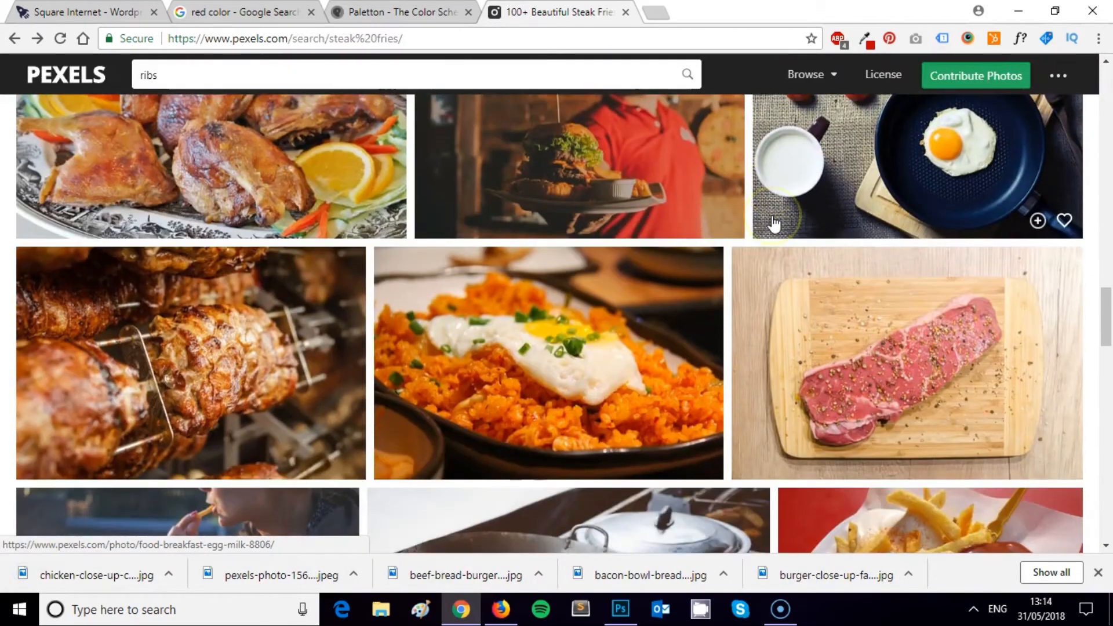
pyautogui.scroll(1, 188, 286)
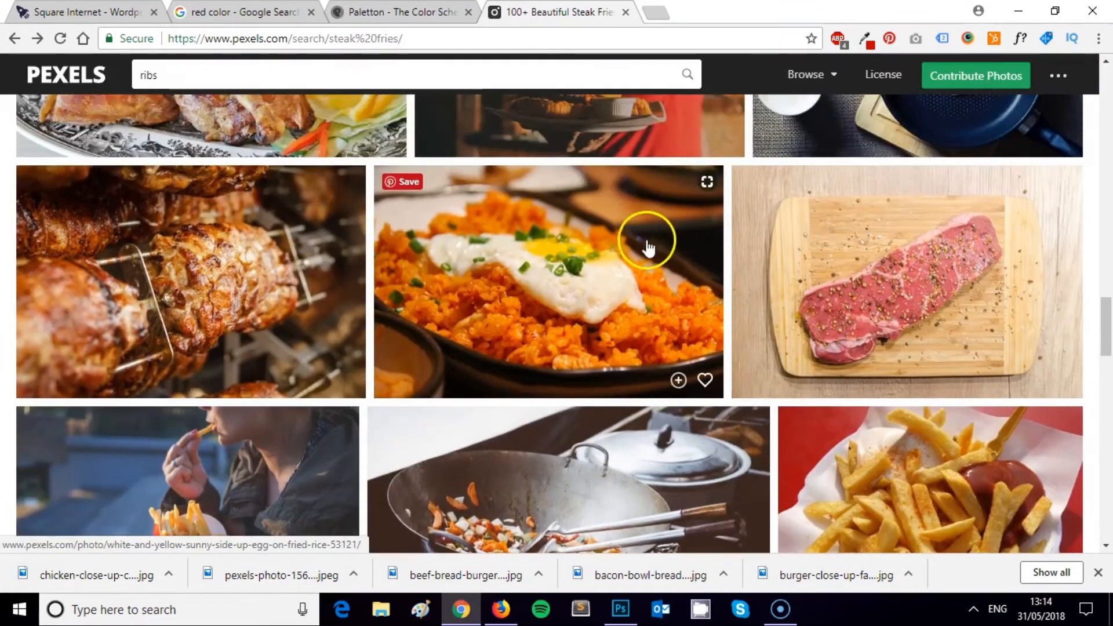
pyautogui.scroll(-3, 646, 239)
pyautogui.scroll(-3, 646, 239)
pyautogui.scroll(-1, 875, 385)
pyautogui.scroll(5, 875, 377)
pyautogui.click(914, 219)
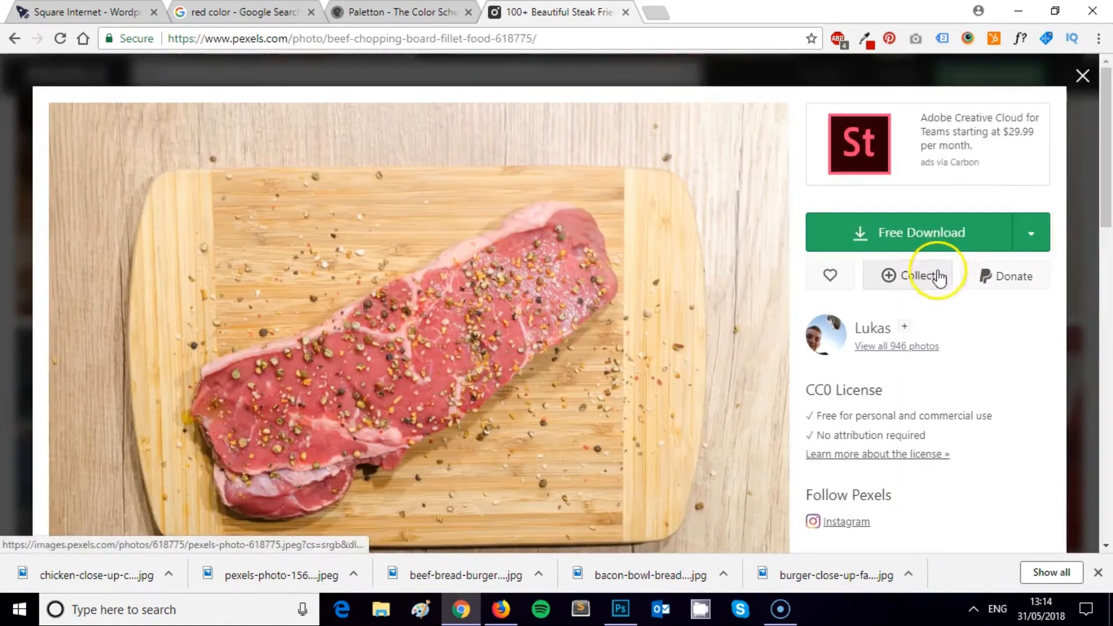
pyautogui.scroll(-2, 522, 319)
pyautogui.scroll(2, 809, 291)
pyautogui.click(1030, 245)
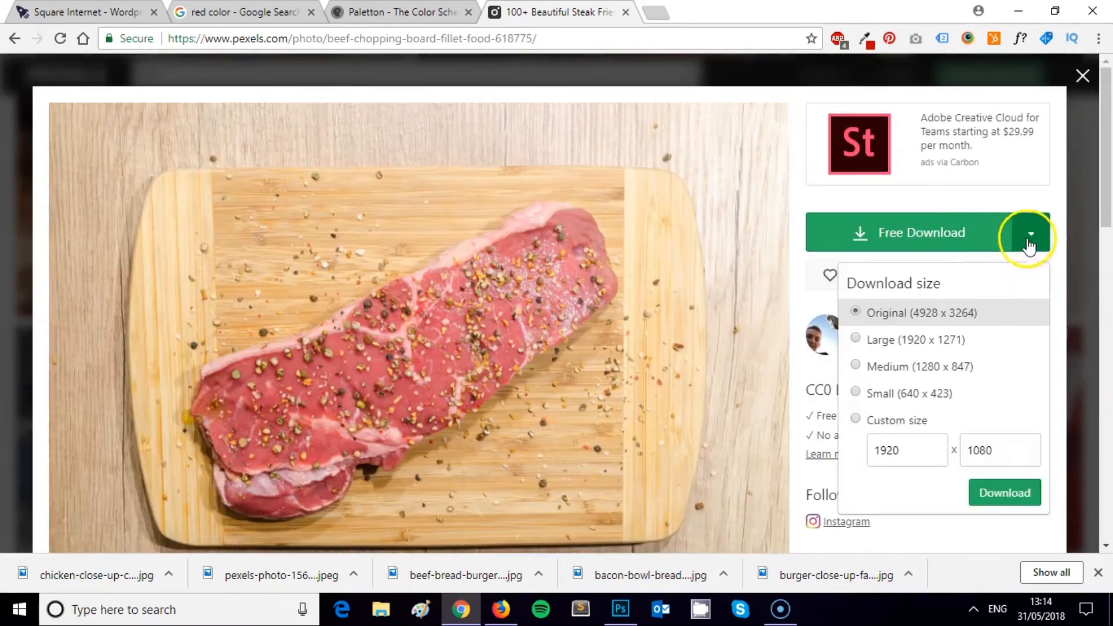
pyautogui.click(992, 491)
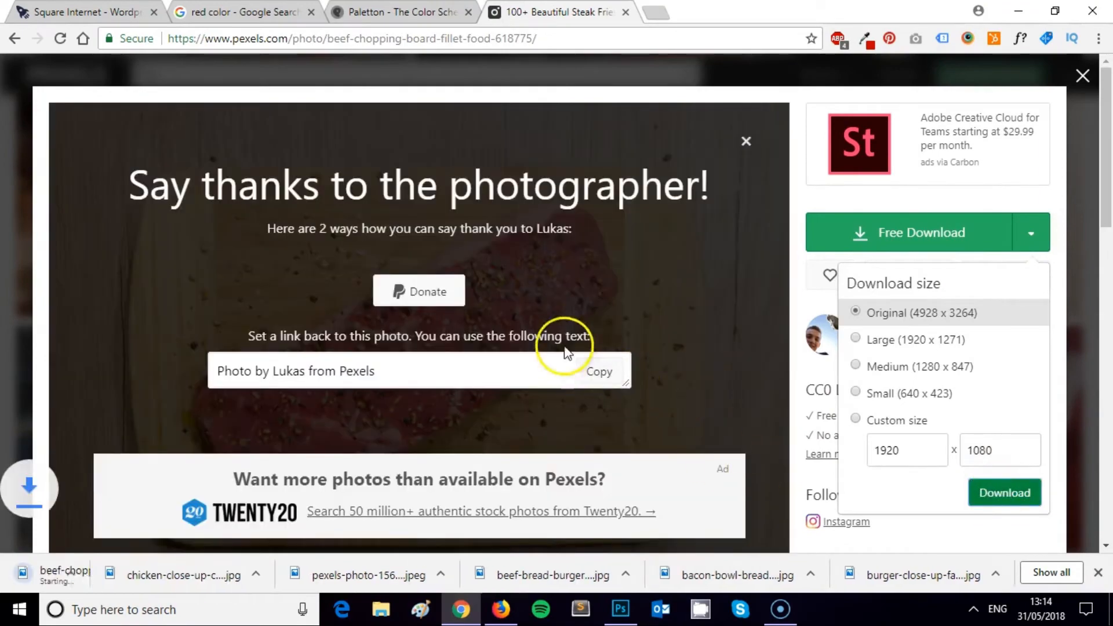
pyautogui.click(1083, 76)
# Switch to the Restaurant Home Page in Firefox and examine the menu grid between the Deluxe Burger row and the crab photo row.
pyautogui.scroll(-6, 754, 217)
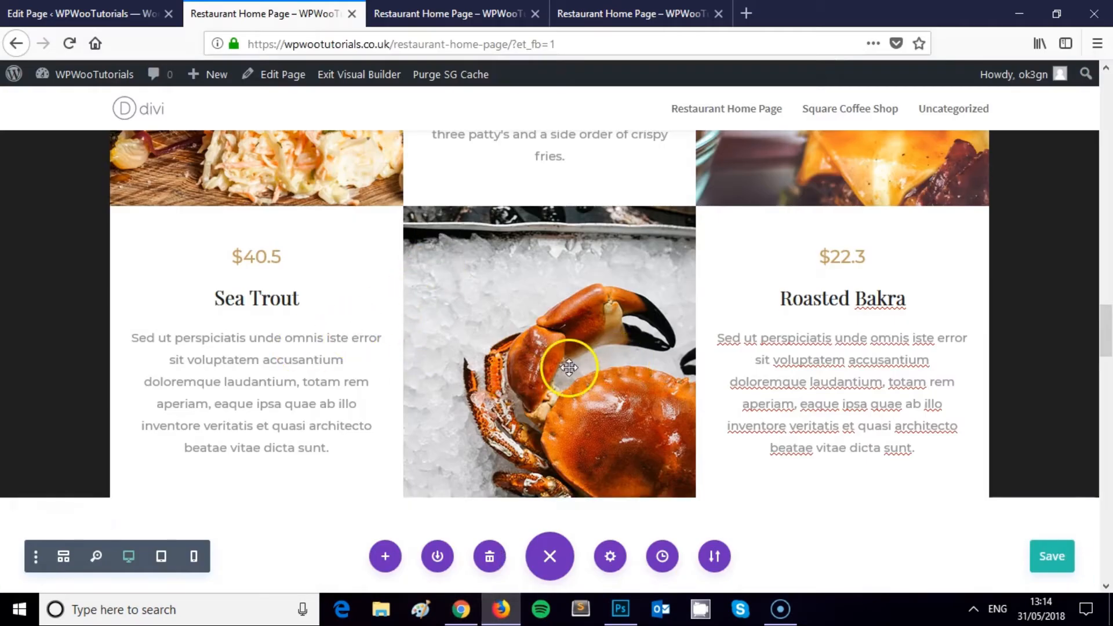
pyautogui.click(569, 367)
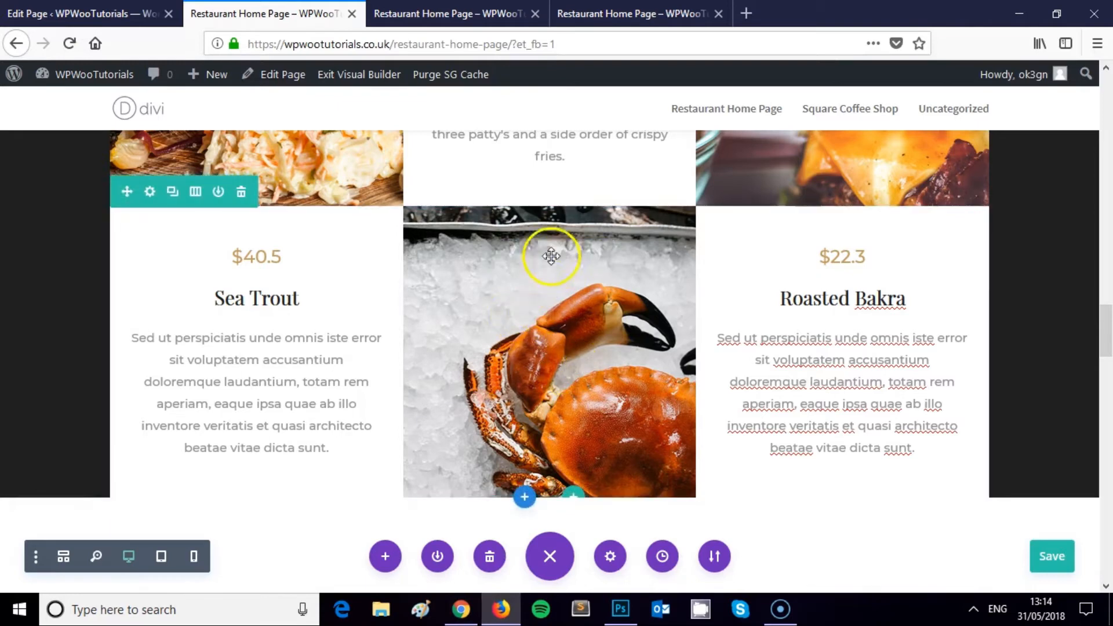
pyautogui.click(525, 255)
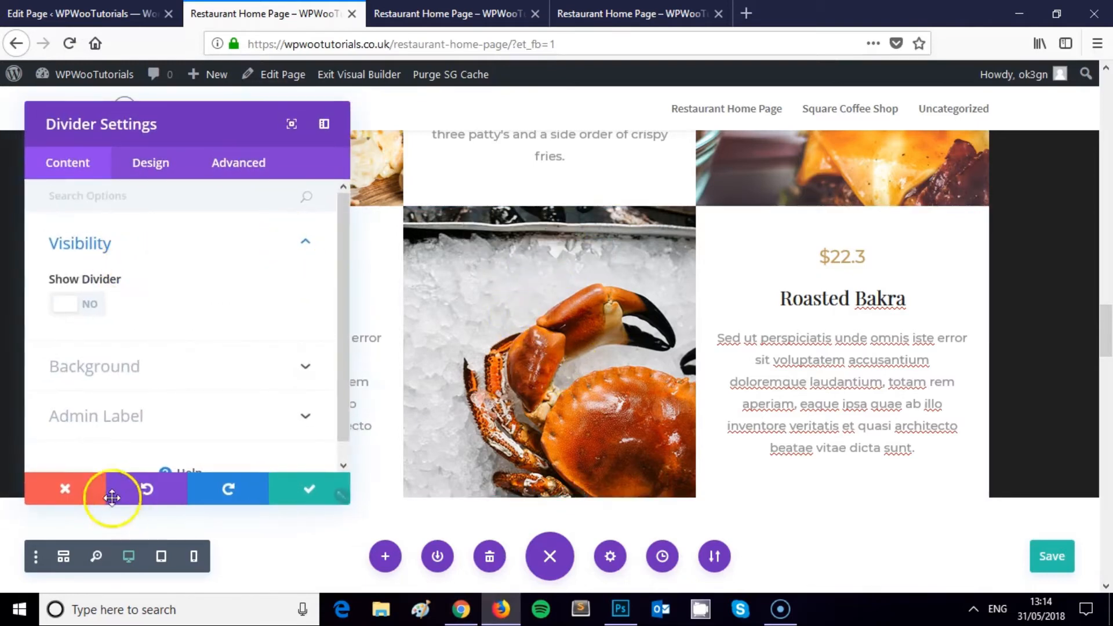
pyautogui.scroll(3, 545, 371)
pyautogui.scroll(-3, 516, 409)
pyautogui.scroll(7, 590, 391)
pyautogui.scroll(-7, 591, 395)
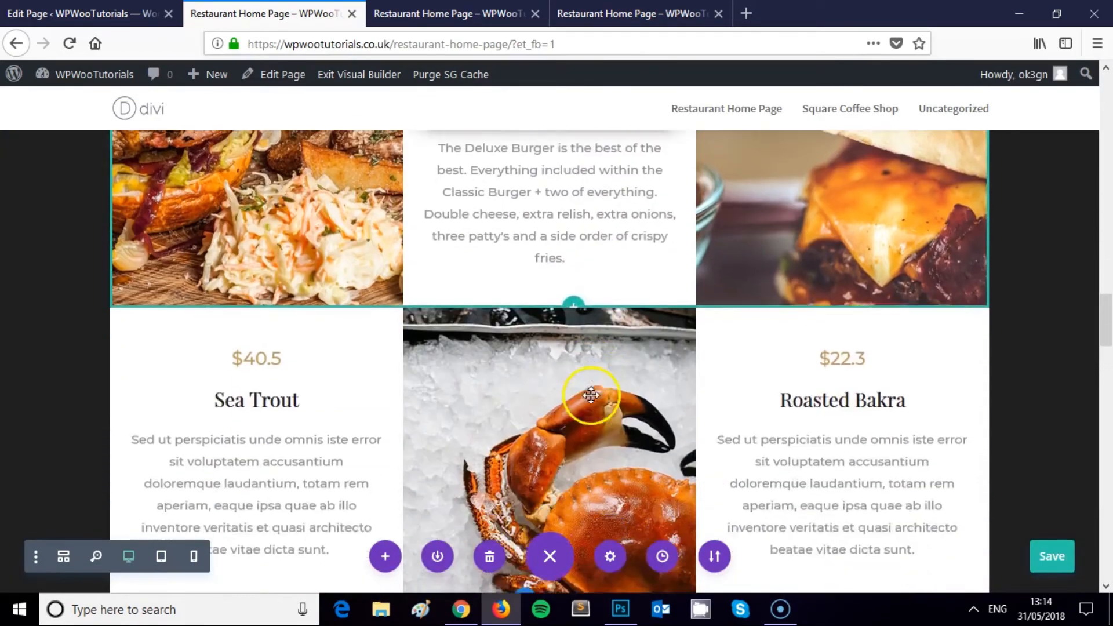
pyautogui.scroll(3, 589, 398)
pyautogui.scroll(-2, 589, 398)
pyautogui.scroll(8, 567, 448)
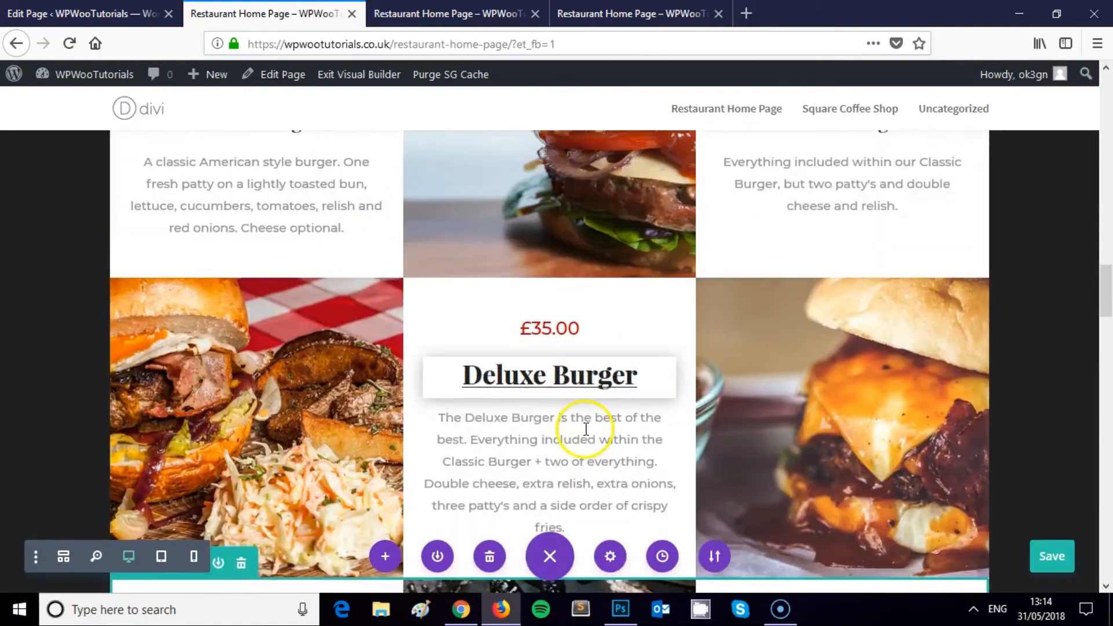
pyautogui.scroll(-2, 582, 428)
pyautogui.scroll(-6, 572, 369)
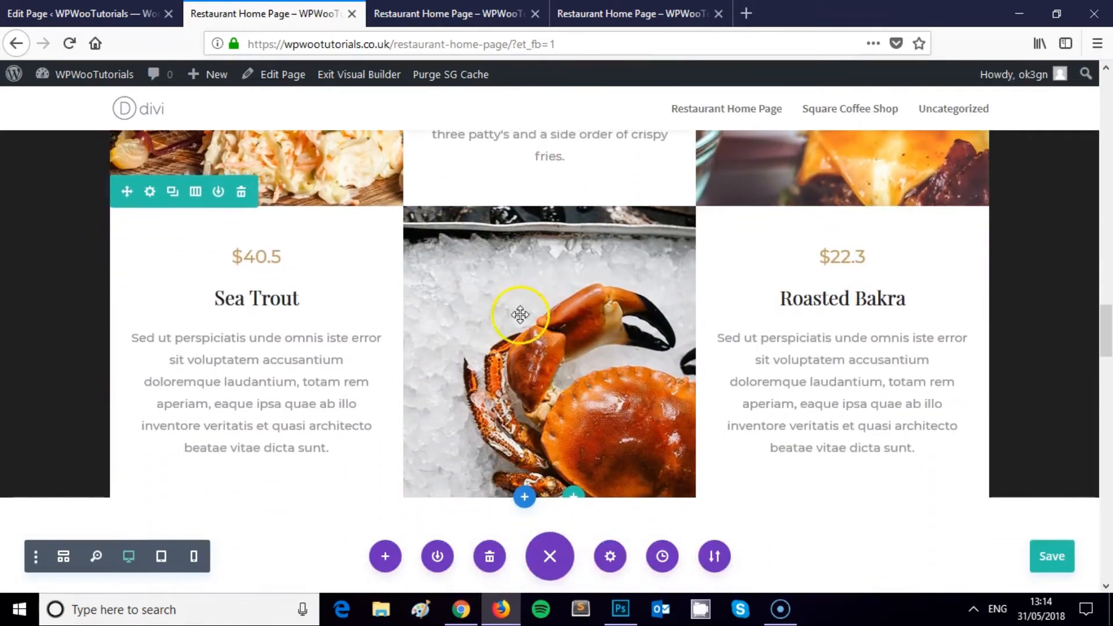
# Open the settings of the Sea Trout and Roasted Bakra row and remove the crab photo from the Column 2 background.
pyautogui.moveTo(560, 303)
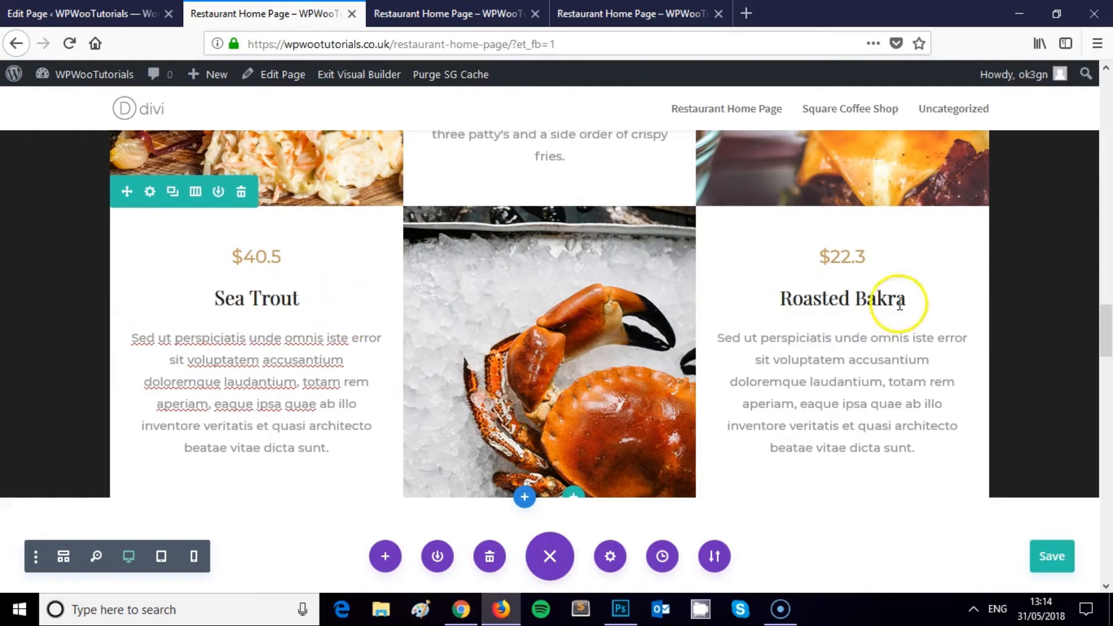
pyautogui.moveTo(173, 318)
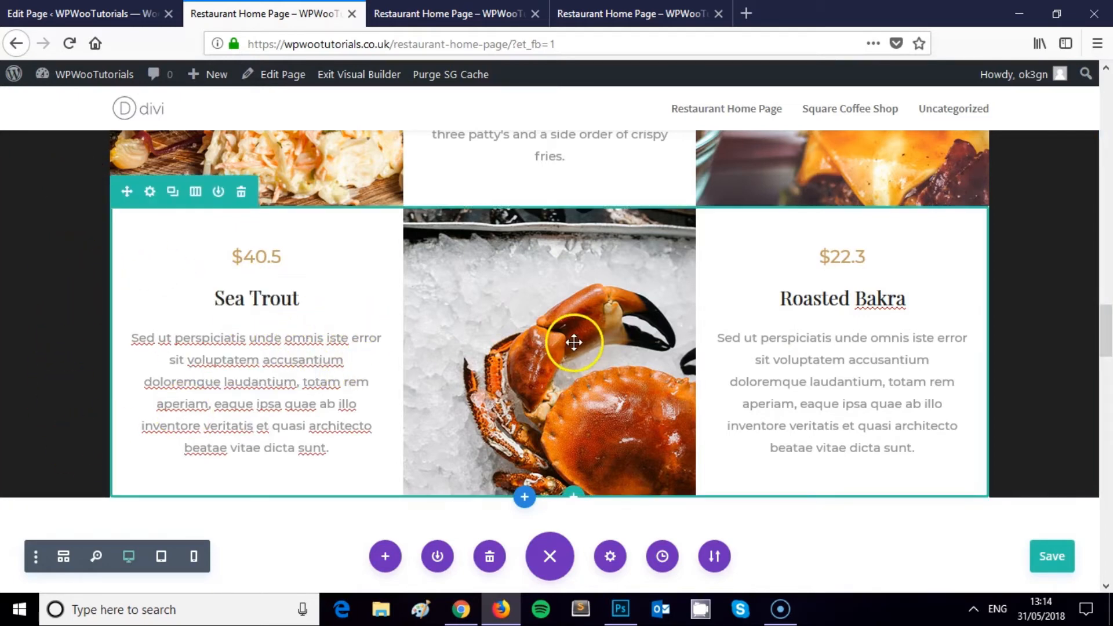
pyautogui.click(148, 194)
pyautogui.click(113, 251)
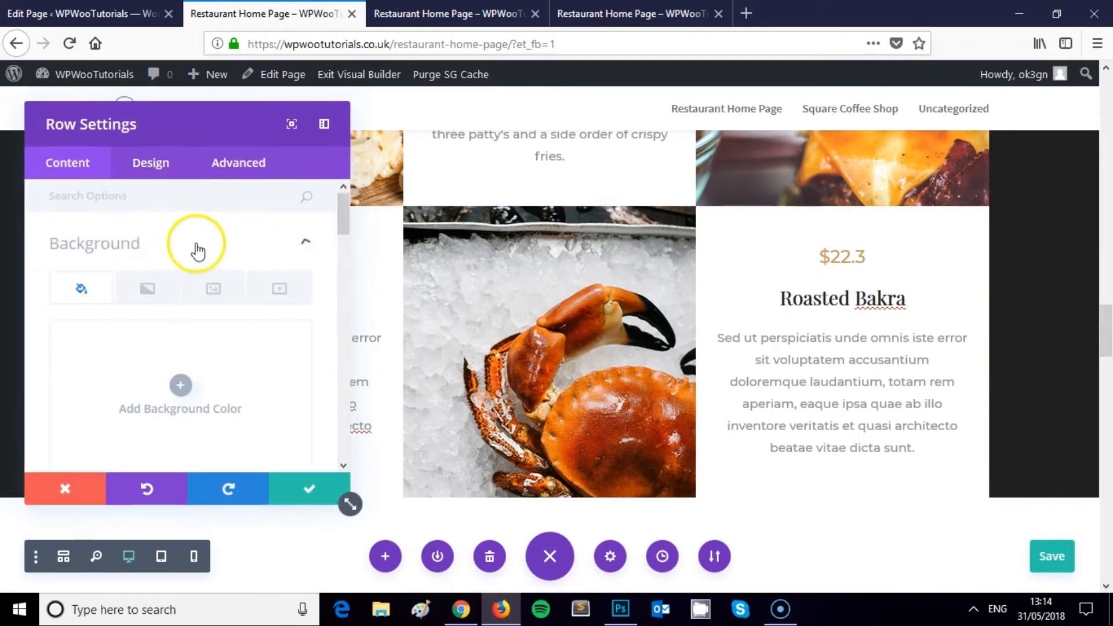
pyautogui.scroll(-5, 194, 244)
pyautogui.scroll(-3, 199, 254)
pyautogui.moveTo(279, 296)
pyautogui.click(287, 276)
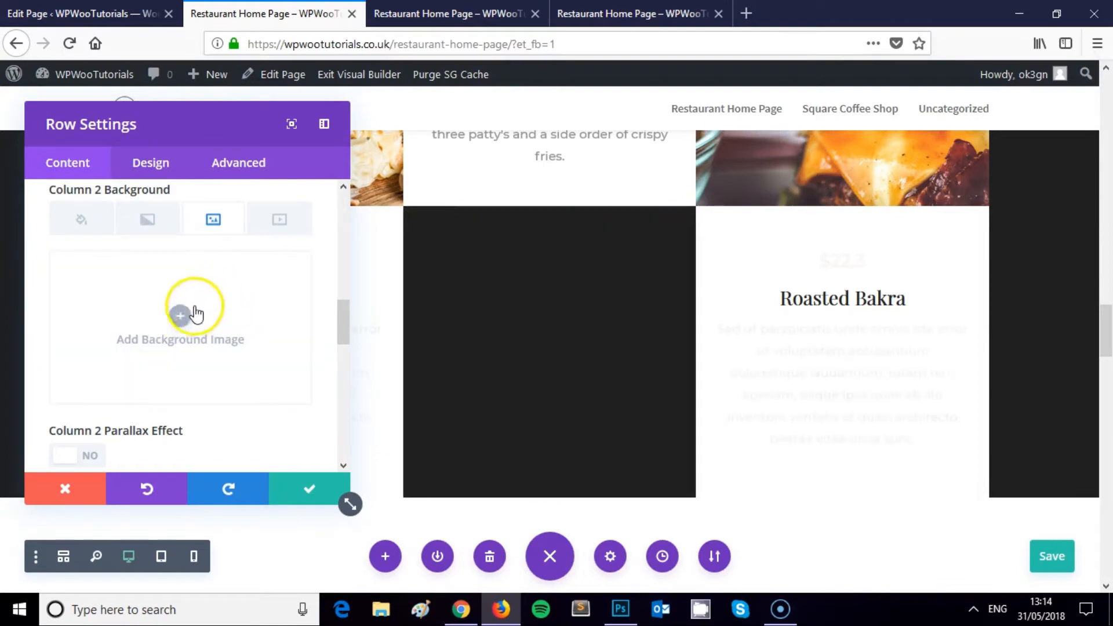
# Upload the raw steak photo beef-chopping-board-fillet-618775 from Downloads as the row's Column 2 background image.
pyautogui.click(174, 317)
pyautogui.click(238, 144)
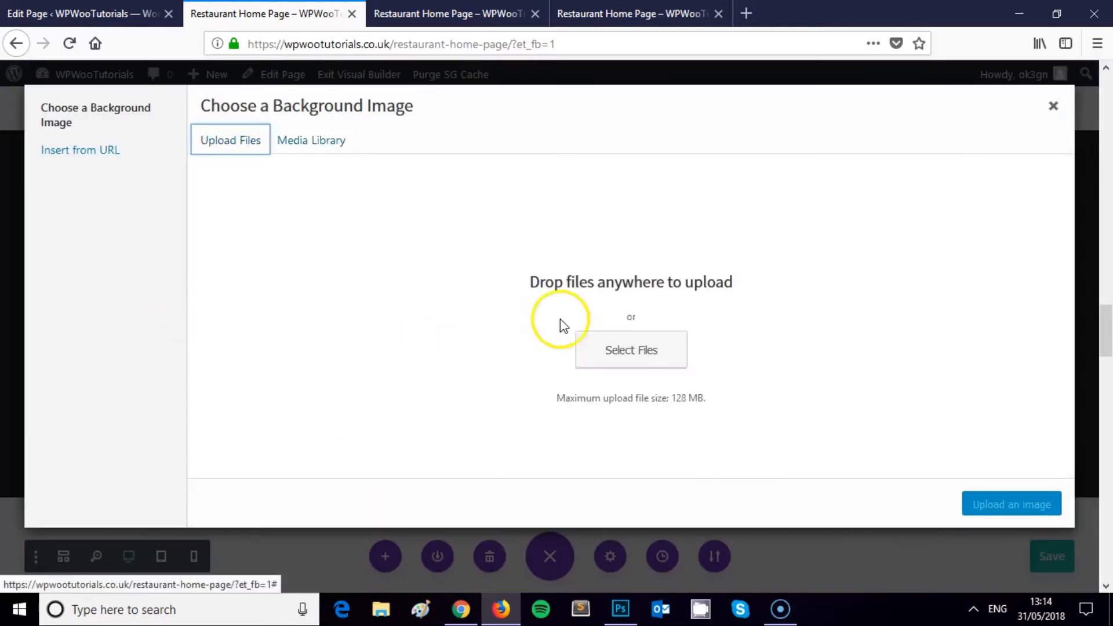
pyautogui.click(609, 336)
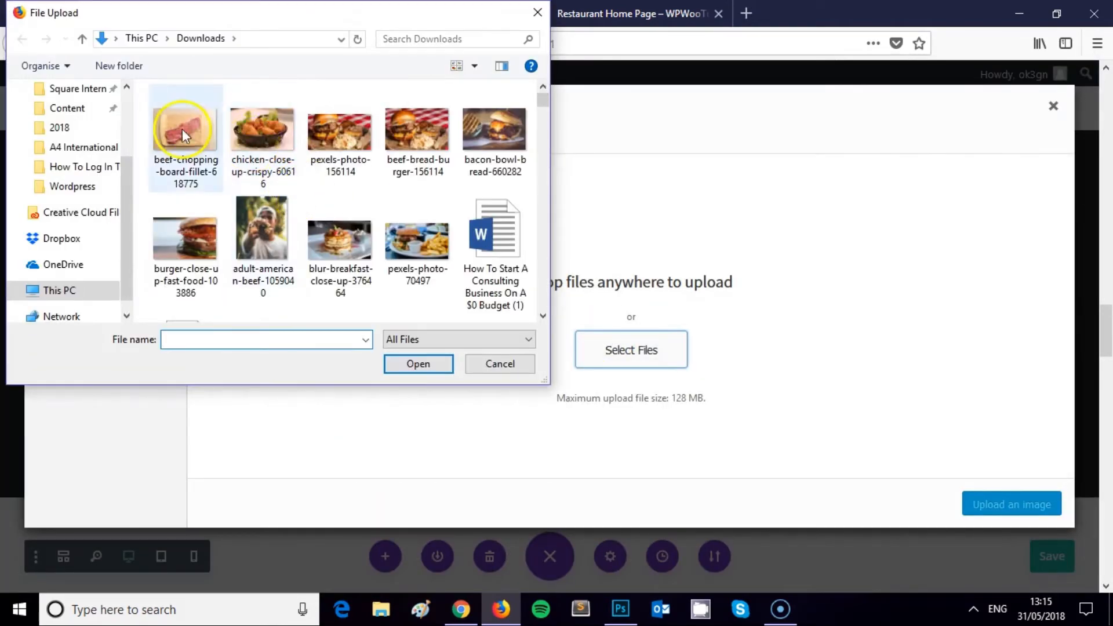
pyautogui.doubleClick(189, 134)
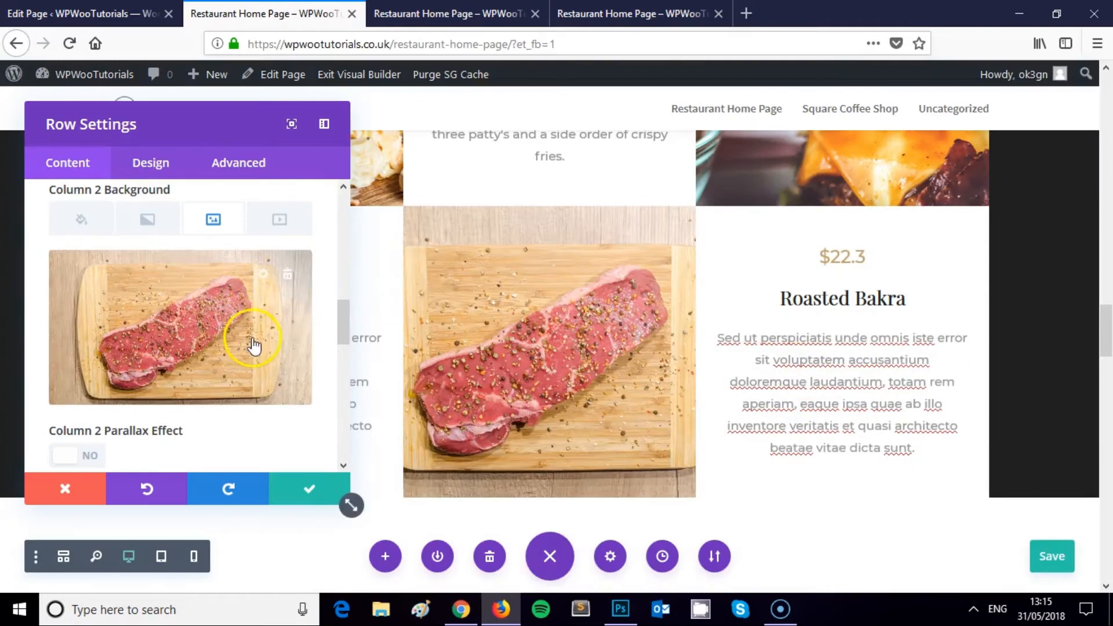
# Turn on the parallax effect for the steak photo in Column 2 and save the row settings.
pyautogui.scroll(-4, 267, 333)
pyautogui.scroll(-8, 242, 329)
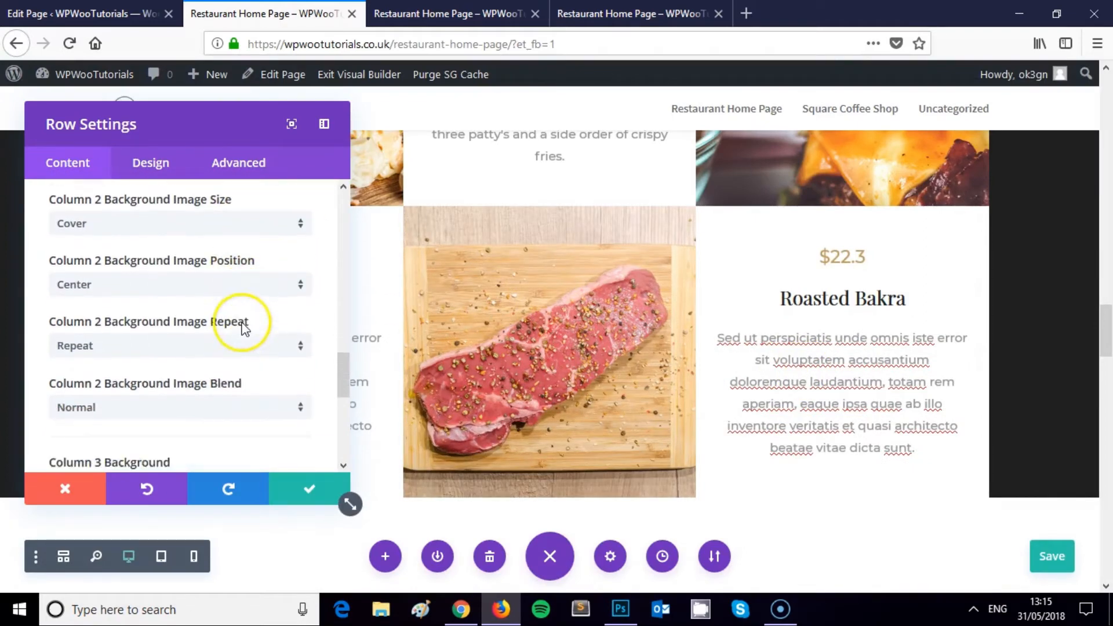
pyautogui.scroll(10, 245, 329)
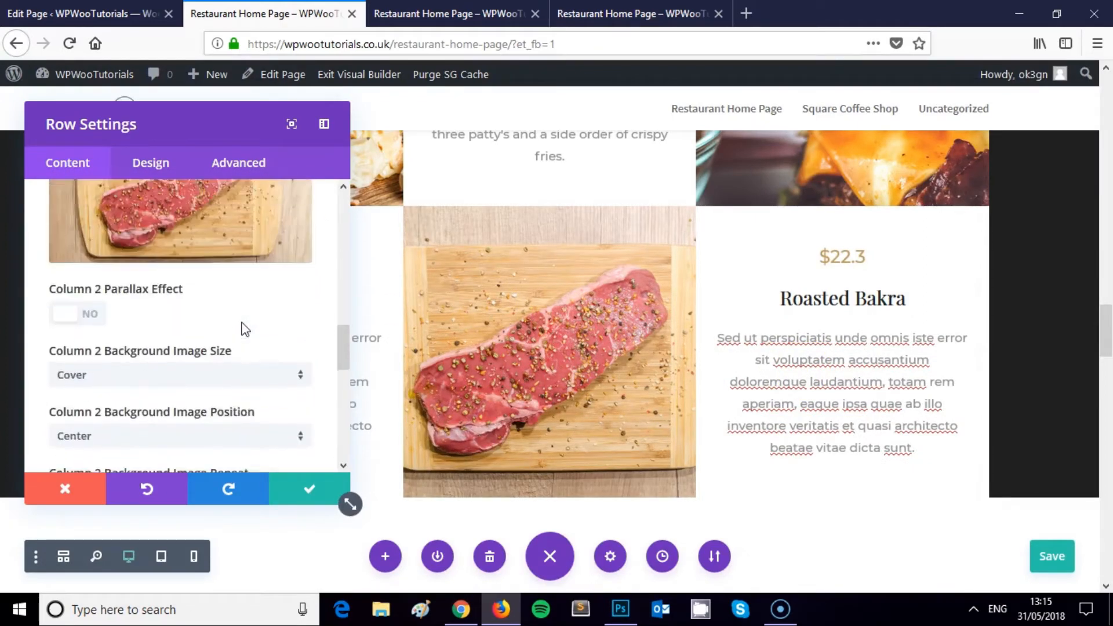
pyautogui.scroll(-3, 244, 330)
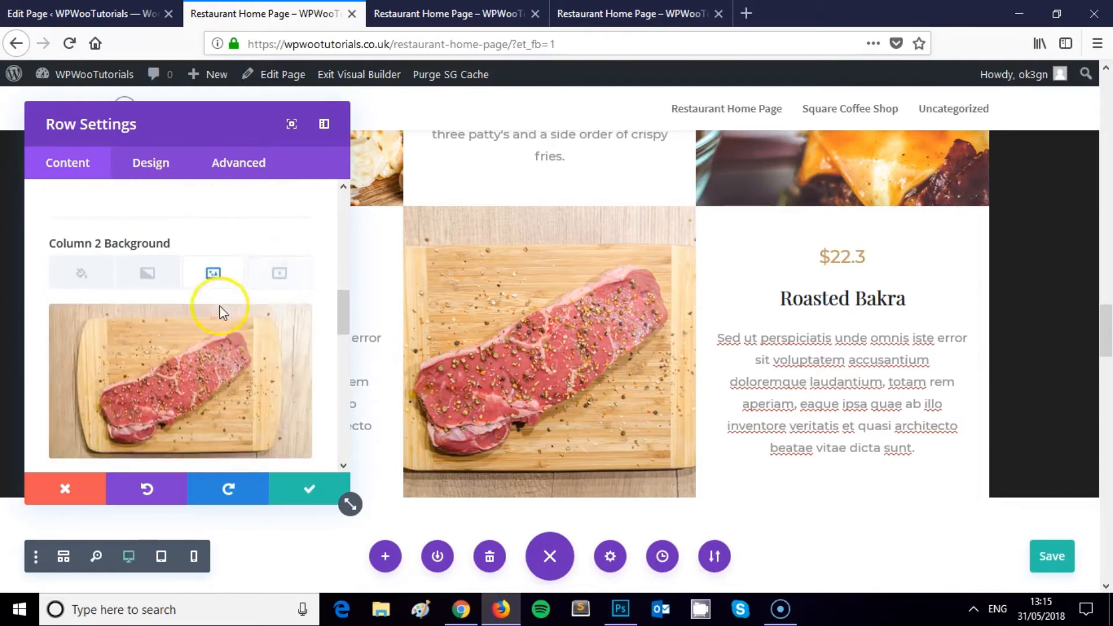
pyautogui.scroll(-3, 92, 411)
pyautogui.click(158, 392)
pyautogui.click(309, 490)
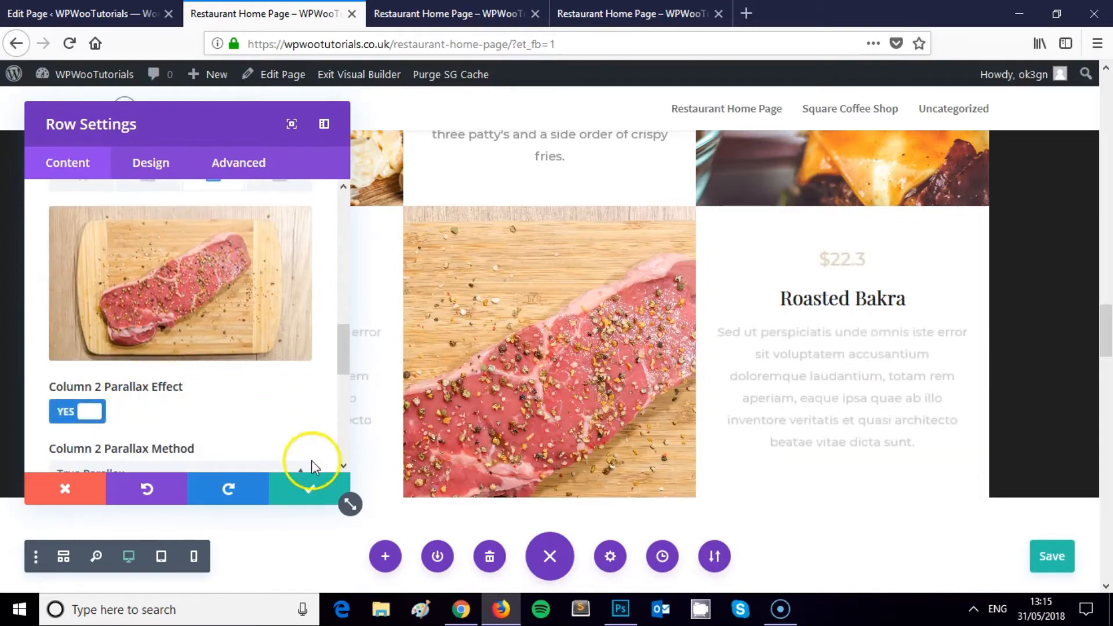
pyautogui.click(323, 497)
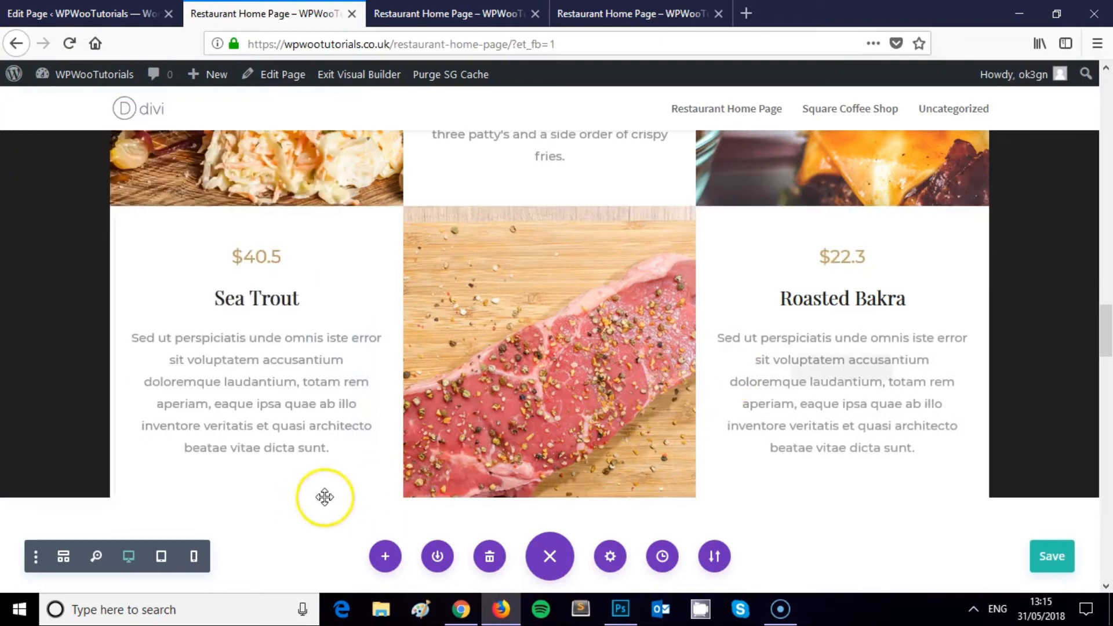
pyautogui.scroll(10, 701, 373)
pyautogui.scroll(-10, 697, 378)
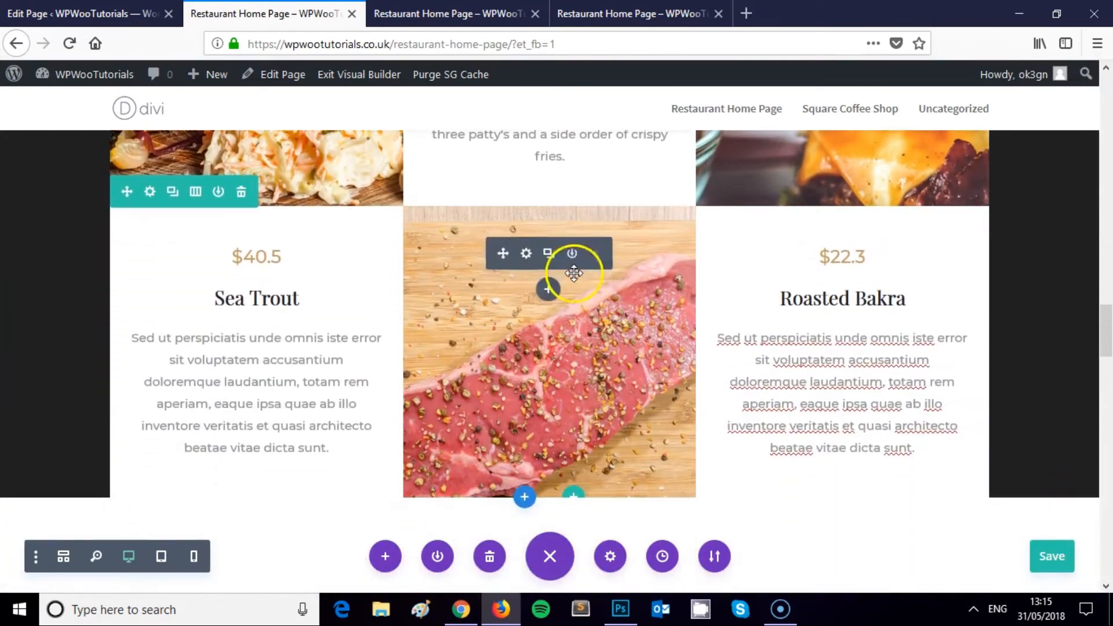
# Reopen the settings of the steak photo row, turn off the Column 2 parallax effect and save.
pyautogui.click(528, 254)
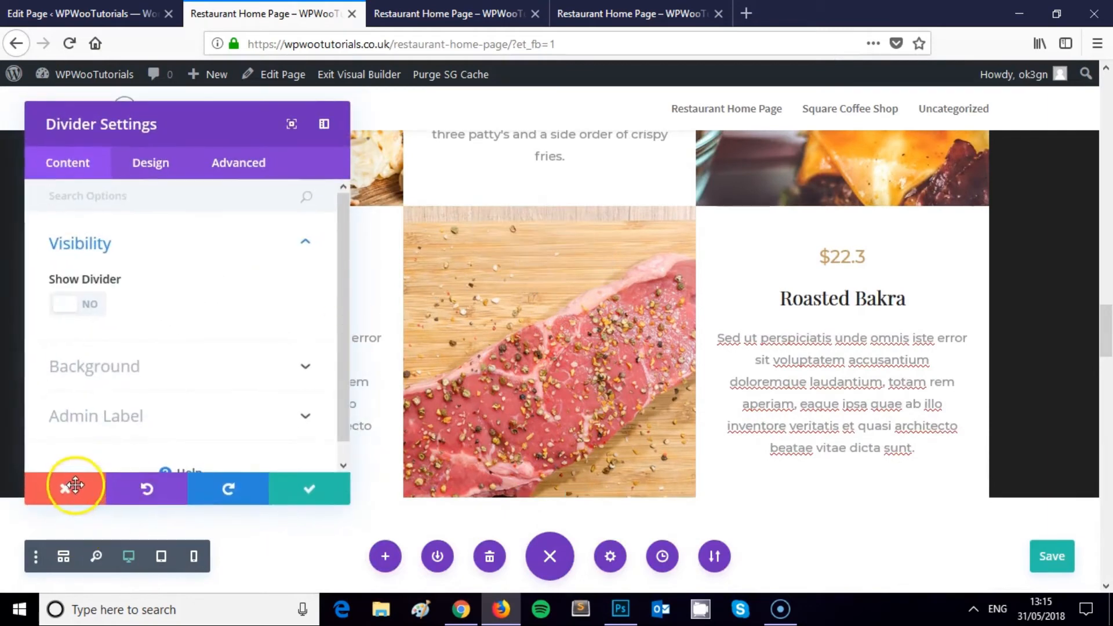
pyautogui.press('Escape')
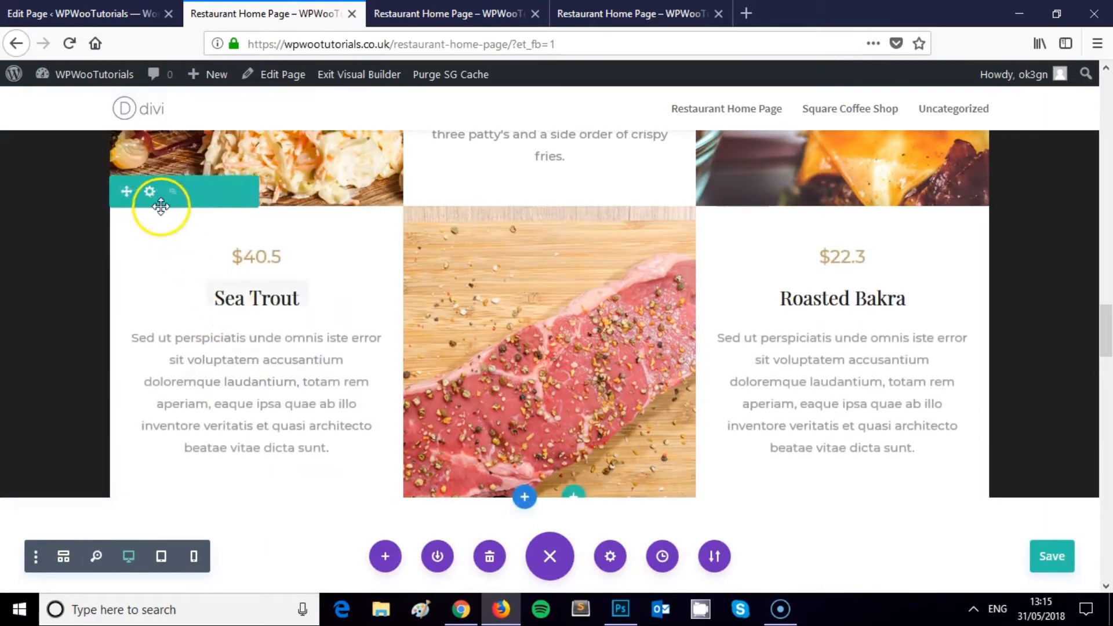
pyautogui.click(153, 195)
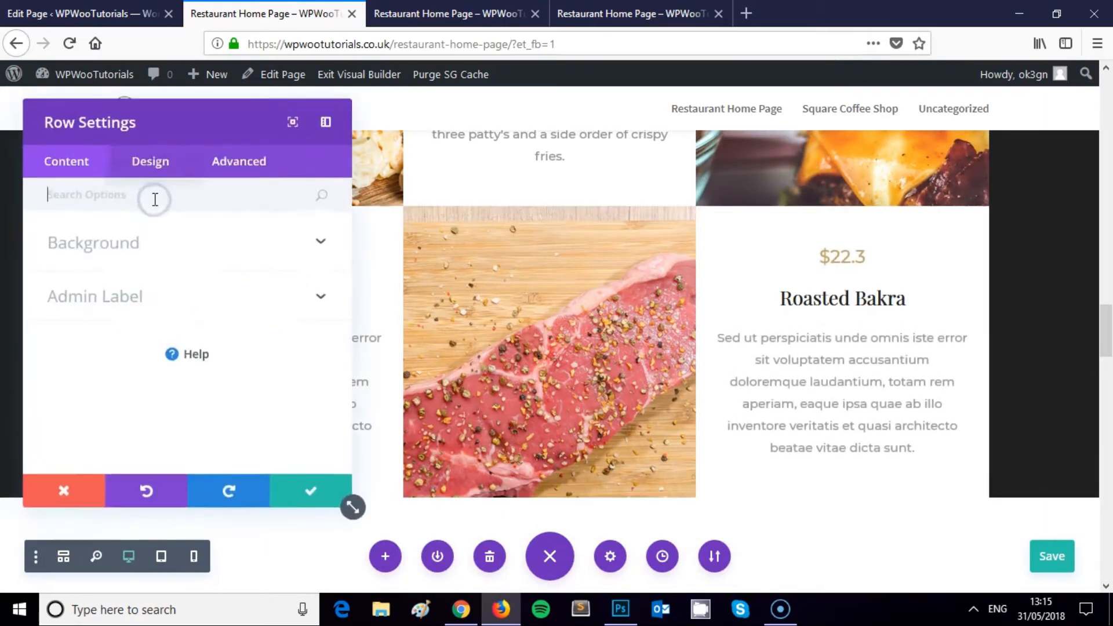
pyautogui.click(159, 241)
pyautogui.scroll(-4, 181, 277)
pyautogui.scroll(5, 180, 277)
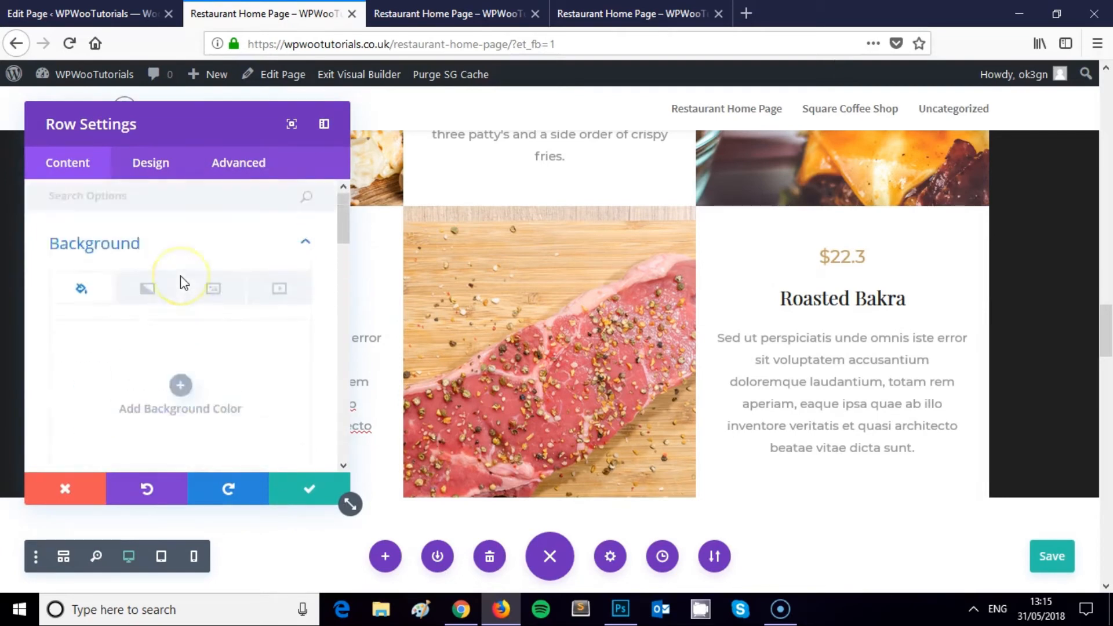
pyautogui.scroll(-12, 179, 276)
pyautogui.click(97, 357)
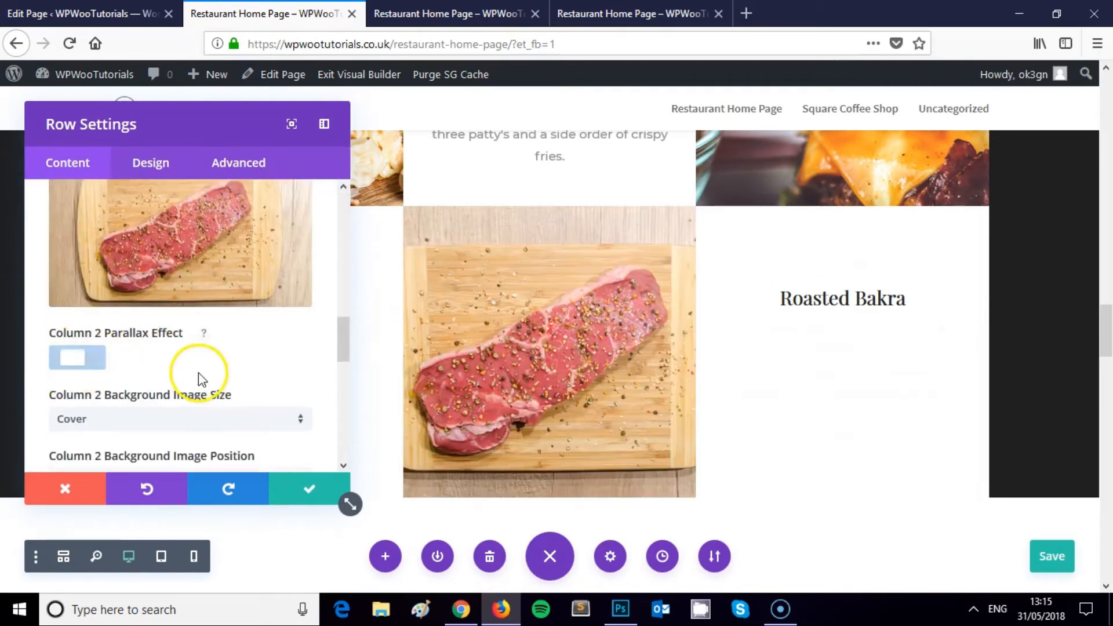
pyautogui.scroll(-3, 215, 370)
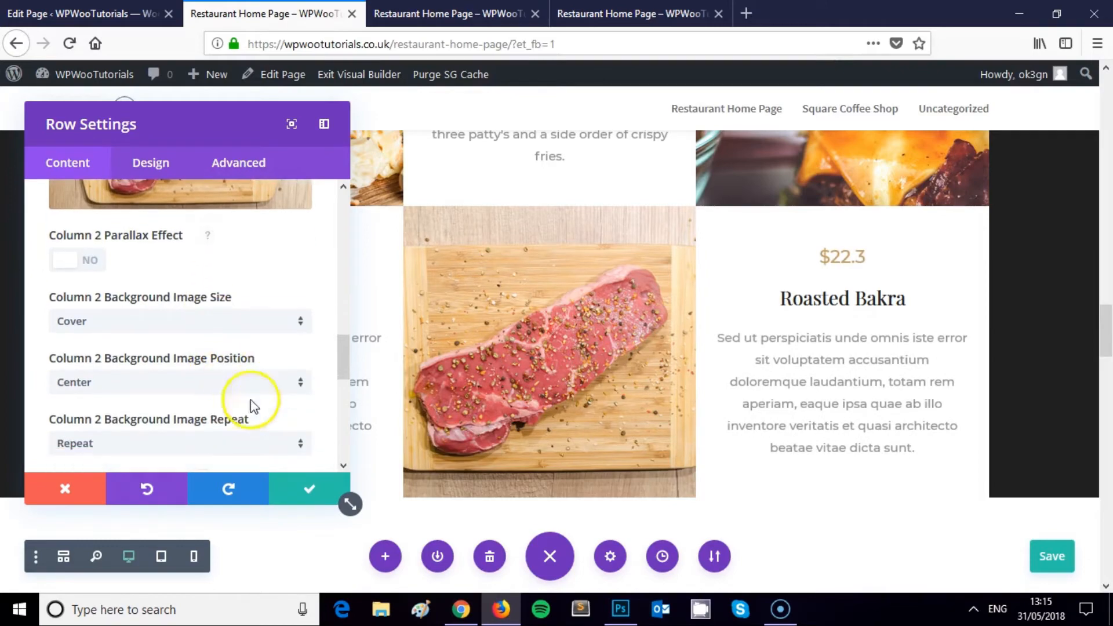
pyautogui.click(309, 489)
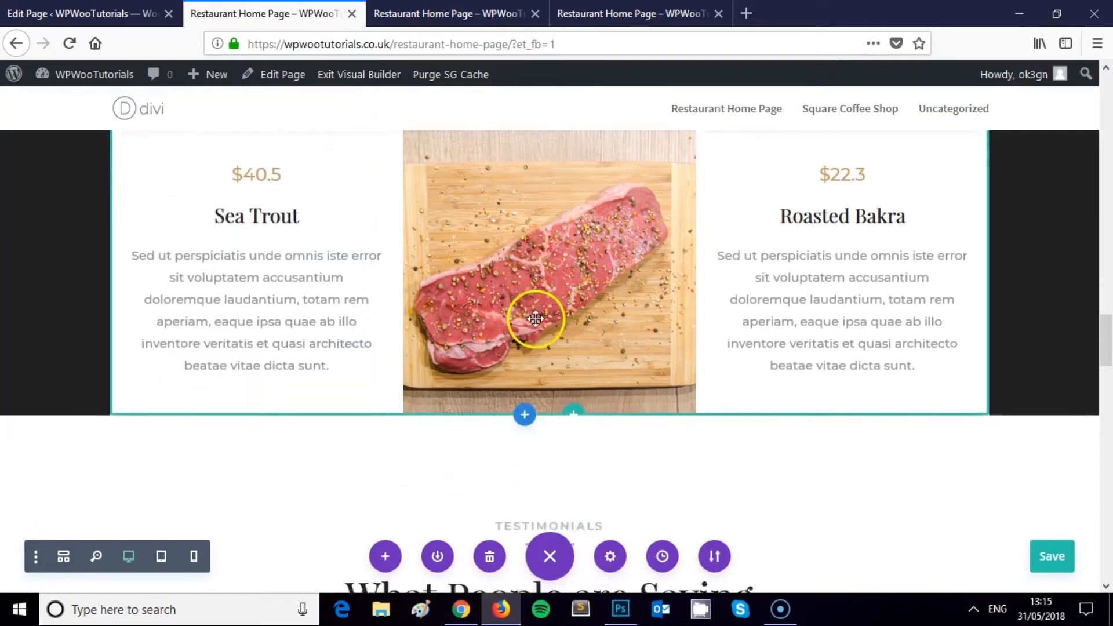
# Replace the Sea Trout heading beside the steak photo with "Steak" and save the text module.
pyautogui.scroll(4, 534, 319)
pyautogui.scroll(-2, 534, 318)
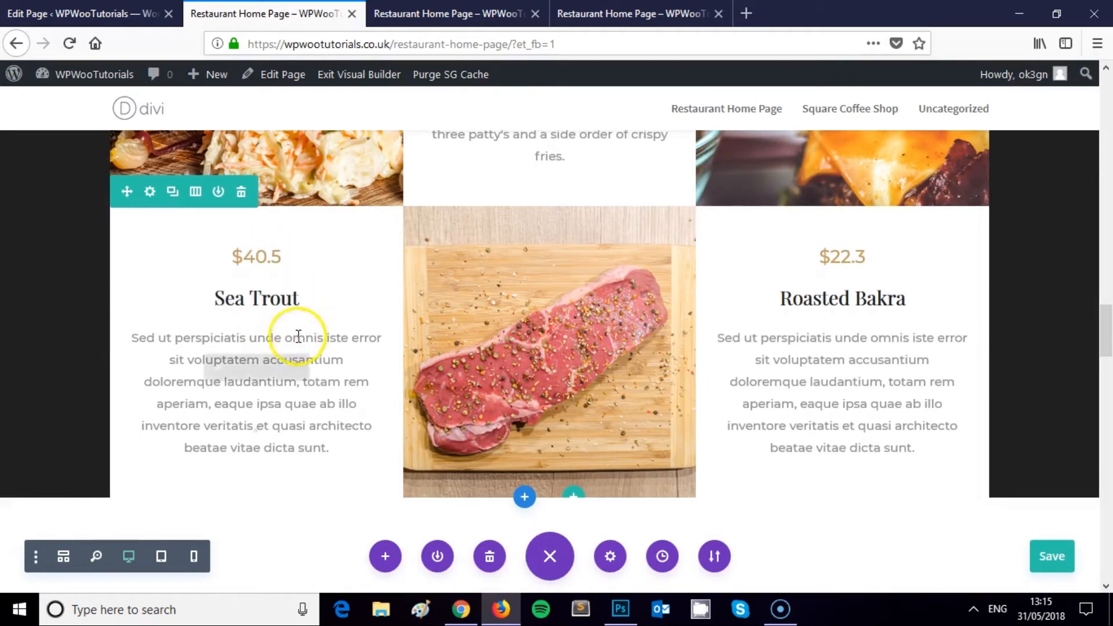
pyautogui.click(235, 295)
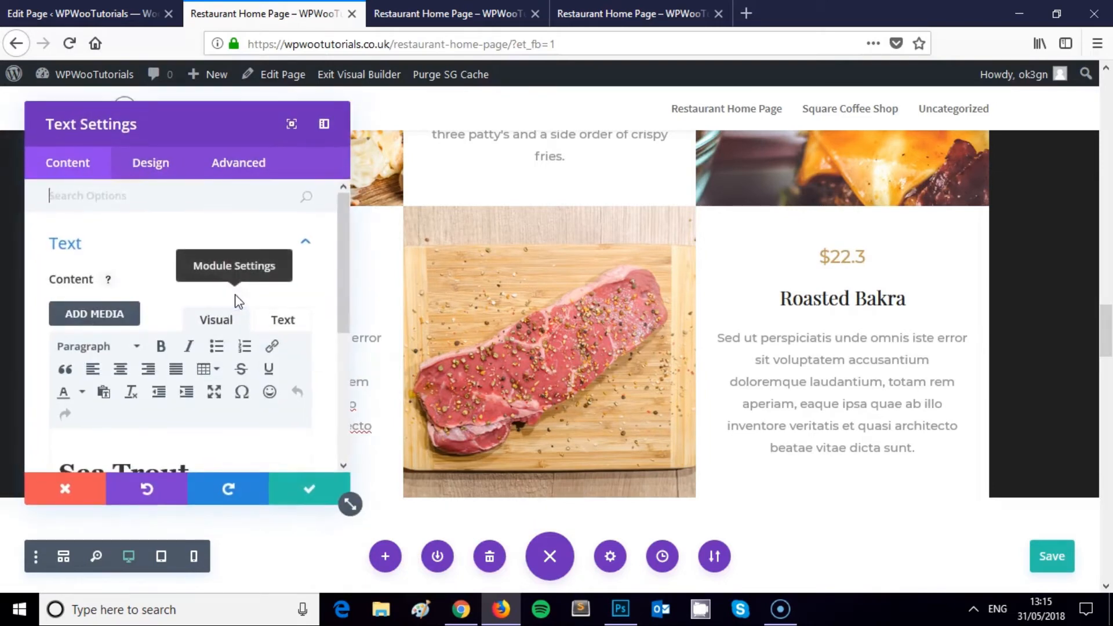
pyautogui.scroll(-2, 236, 298)
pyautogui.moveTo(200, 375); pyautogui.dragTo(15, 380)
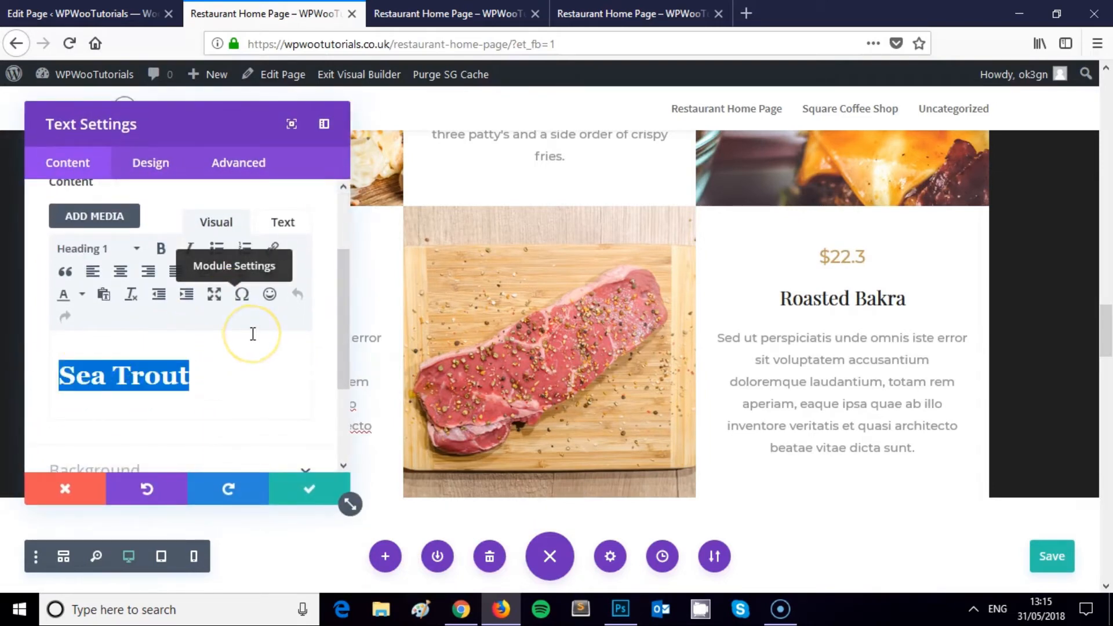
pyautogui.write('Steak')
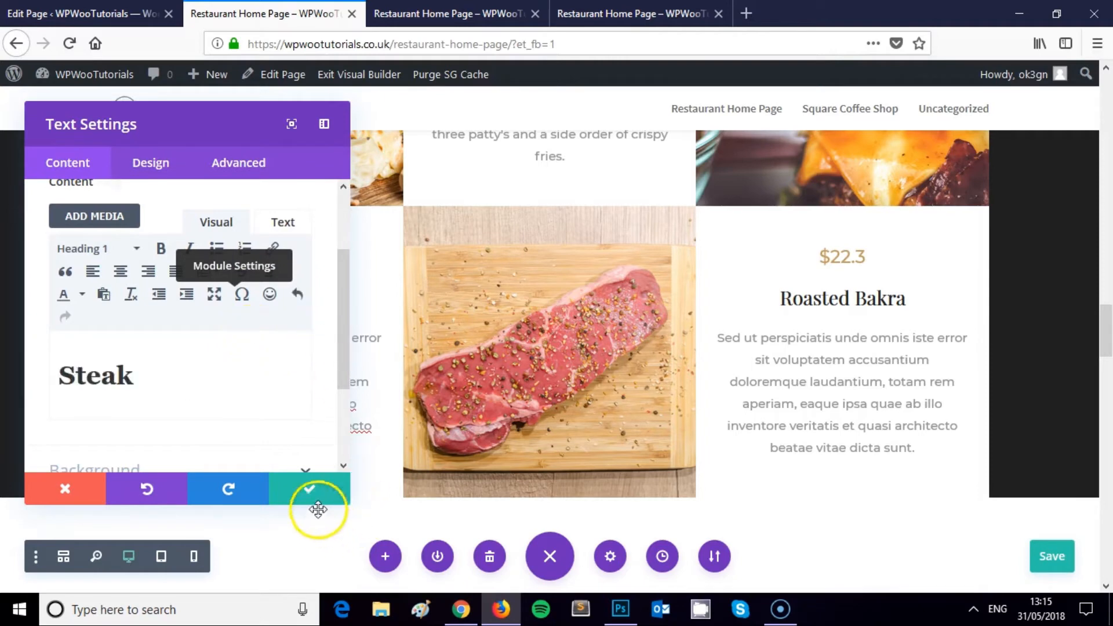
pyautogui.click(308, 490)
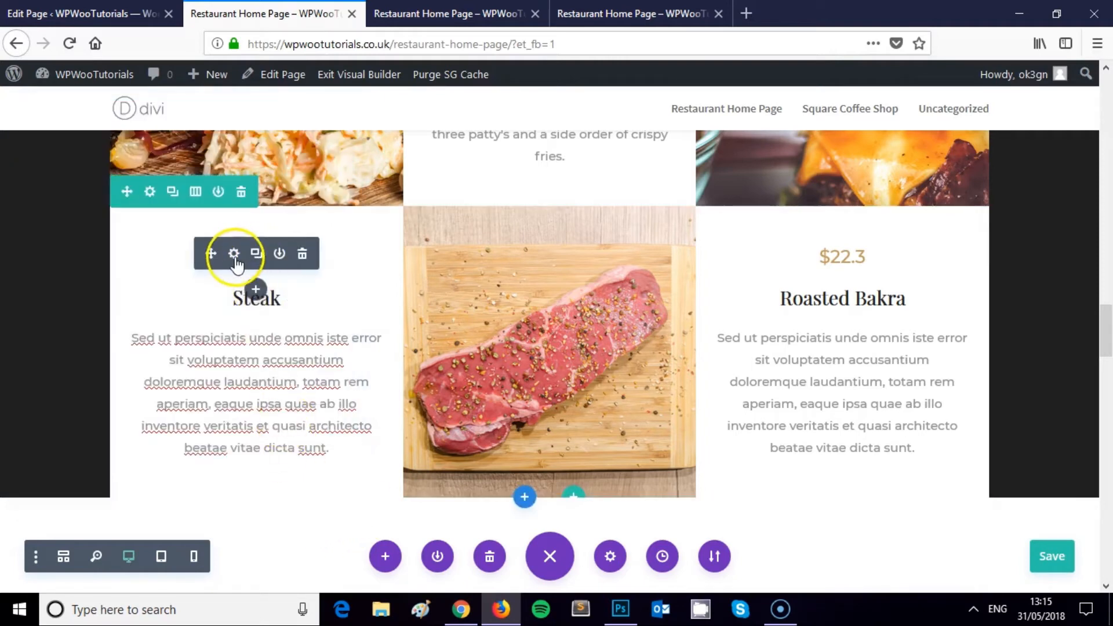
# Set the price above the Steak heading to £24.99 and save the text module.
pyautogui.scroll(-1, 234, 256)
pyautogui.scroll(2, 235, 256)
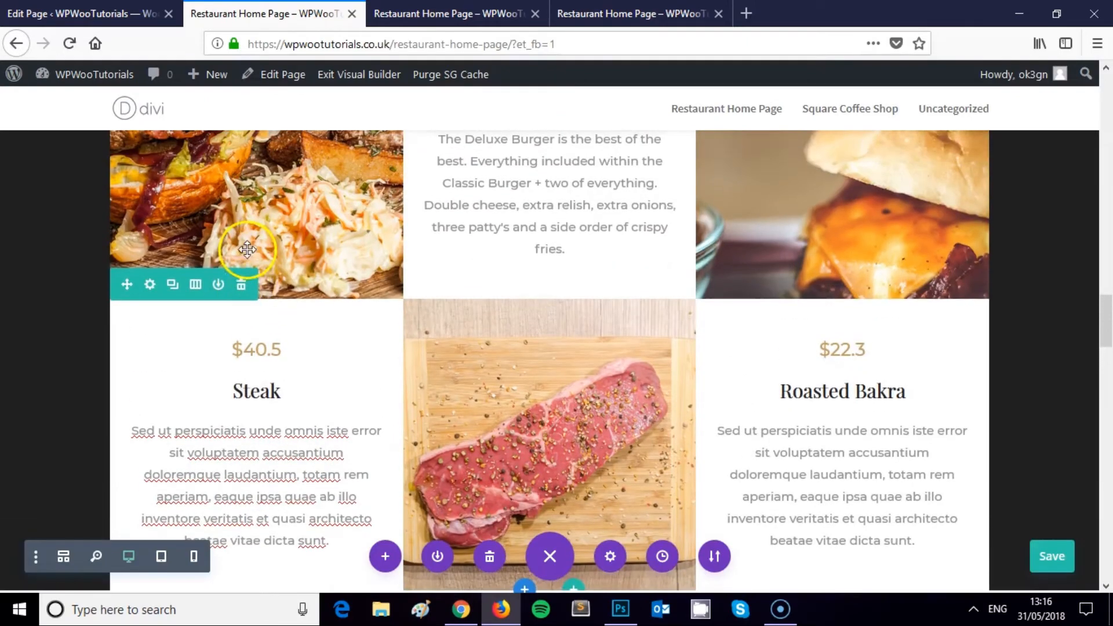
pyautogui.click(233, 345)
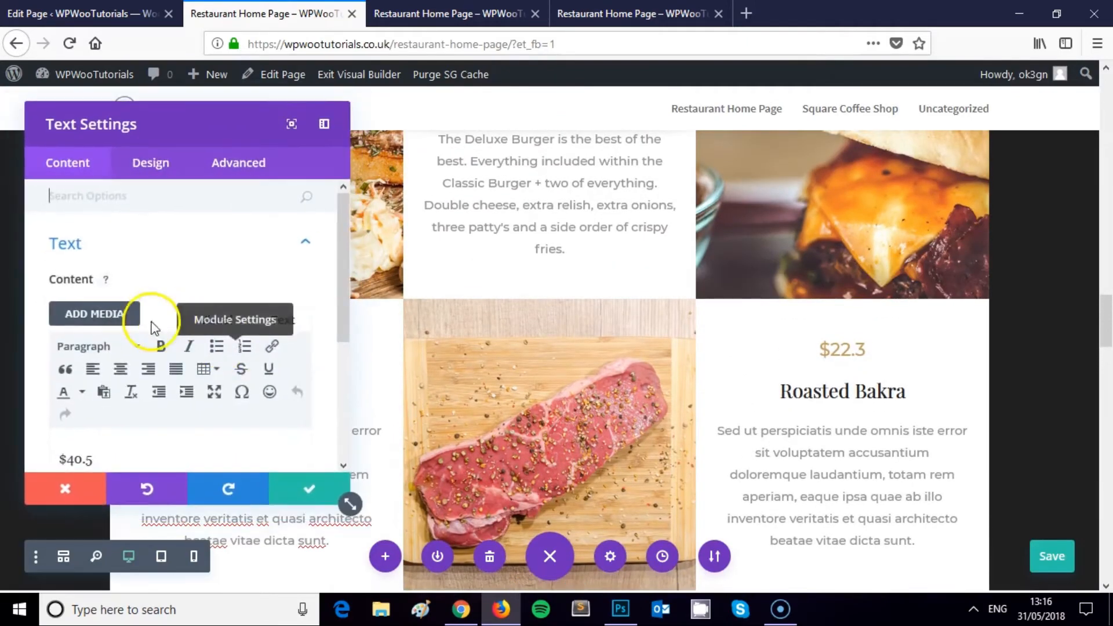
pyautogui.tripleClick(104, 389)
pyautogui.write('£')
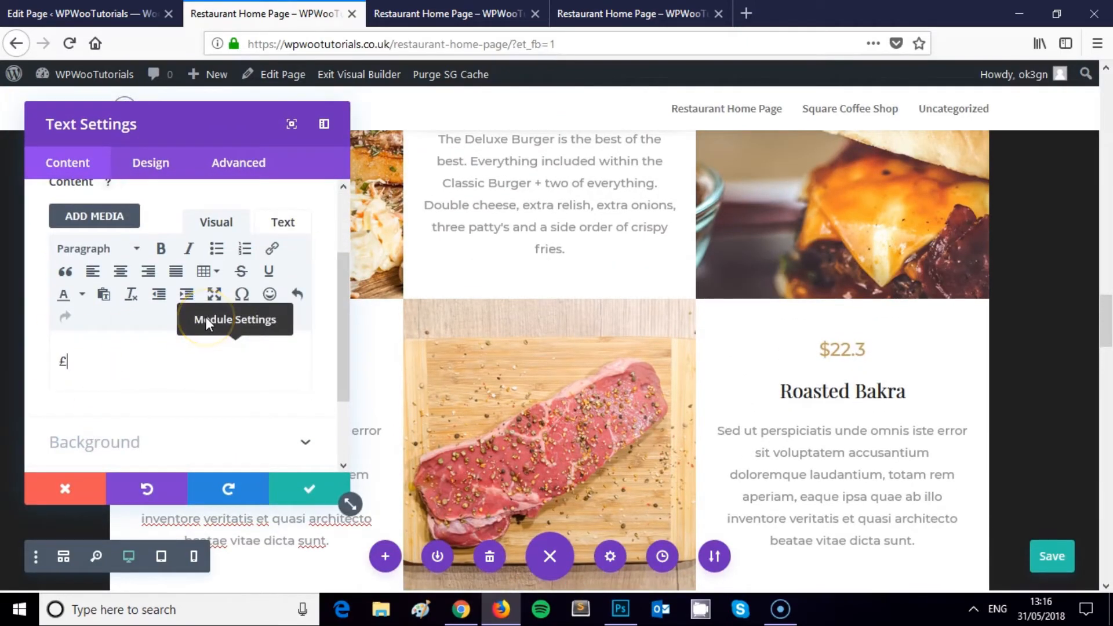
pyautogui.write('24.99')
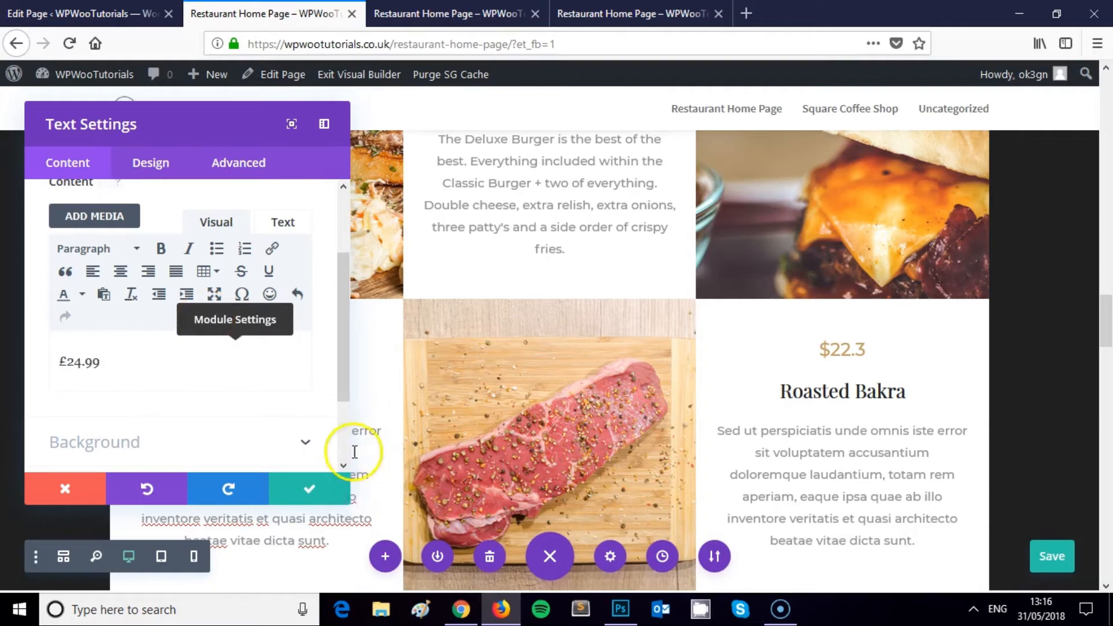
pyautogui.click(303, 490)
pyautogui.scroll(-2, 287, 423)
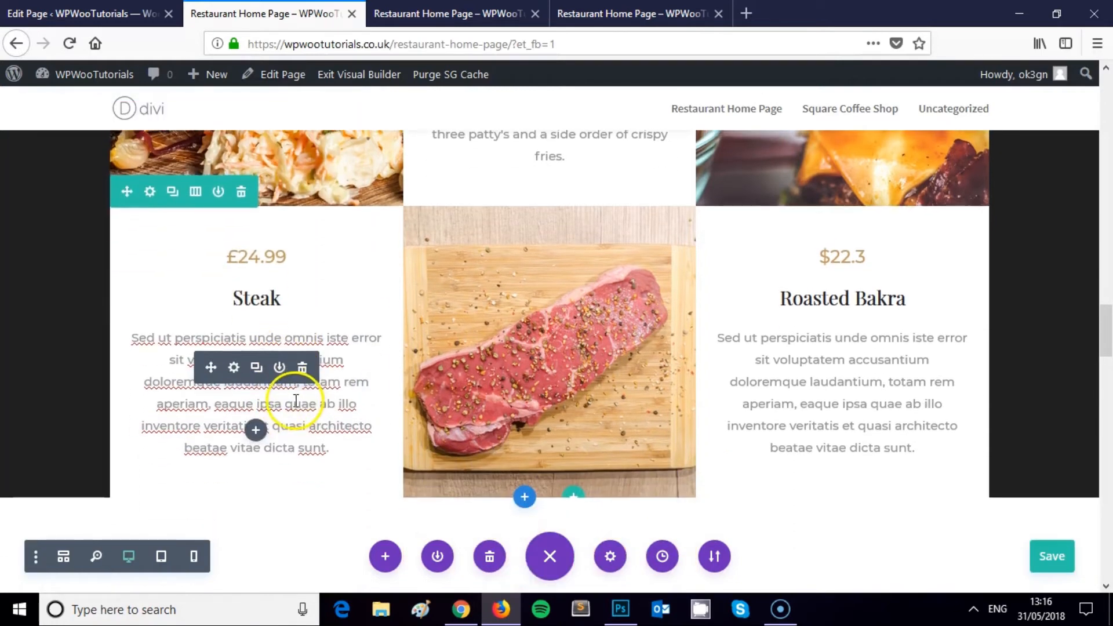
pyautogui.click(231, 367)
pyautogui.scroll(-4, 179, 429)
pyautogui.click(75, 494)
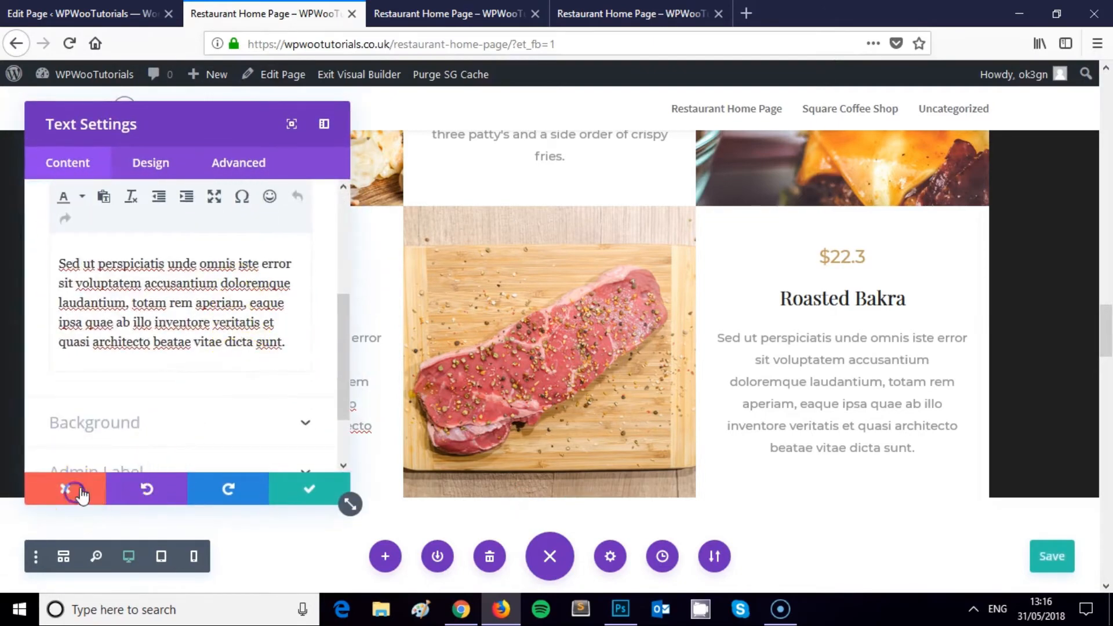
# Open the £24.99 price's text settings, copy the red colour code from Paletton in Chrome, and return to Firefox.
pyautogui.scroll(2, 264, 348)
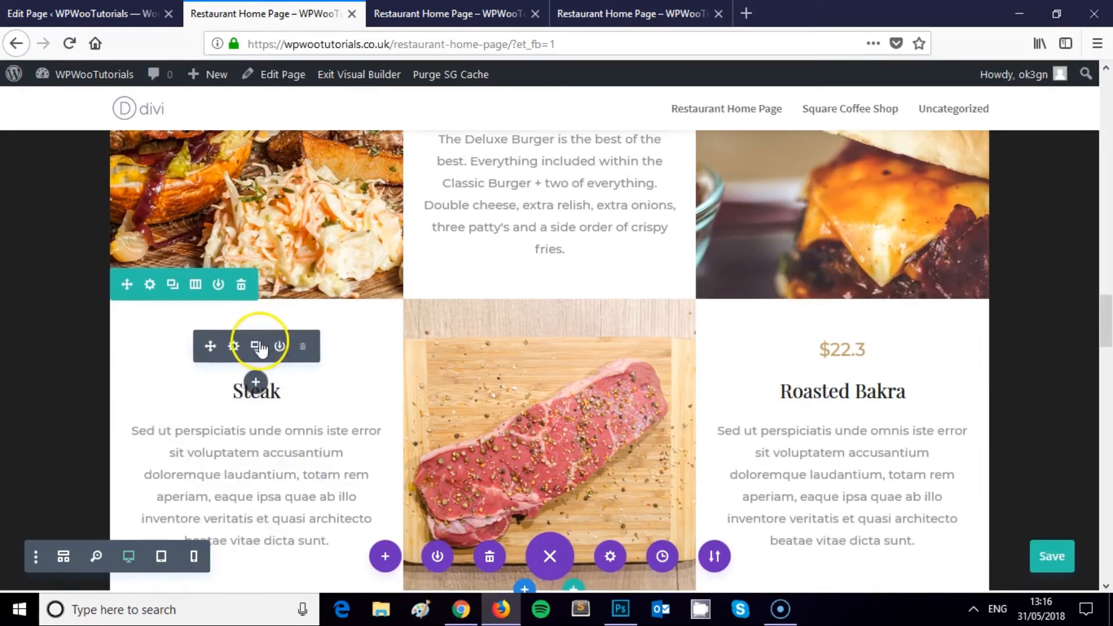
pyautogui.click(233, 346)
pyautogui.click(461, 608)
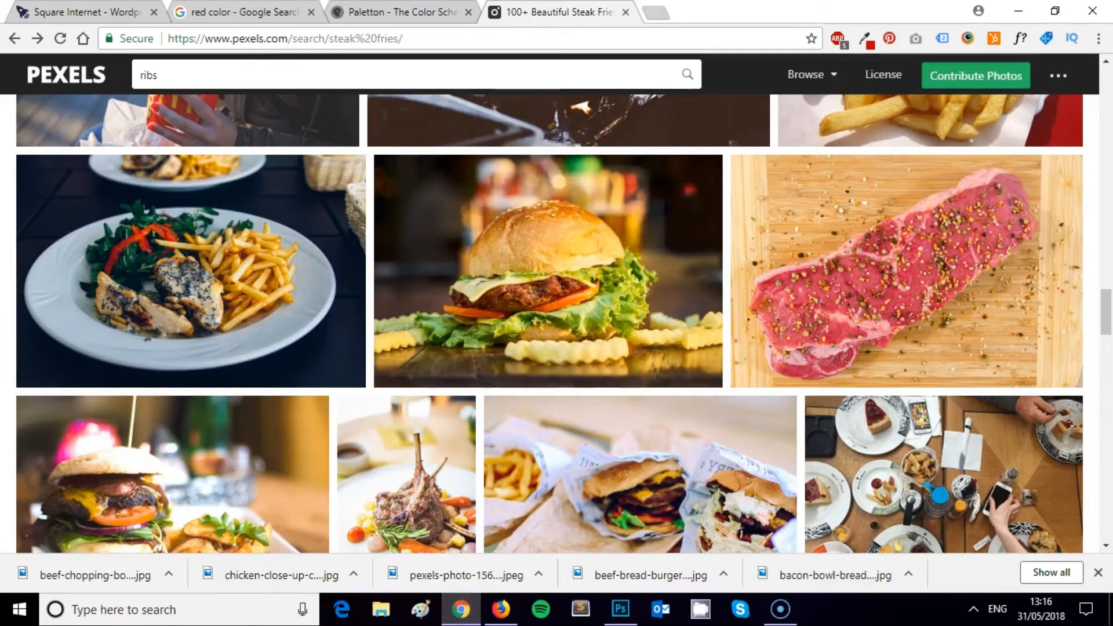
pyautogui.click(383, 12)
pyautogui.click(982, 271)
pyautogui.click(757, 348)
pyautogui.click(501, 609)
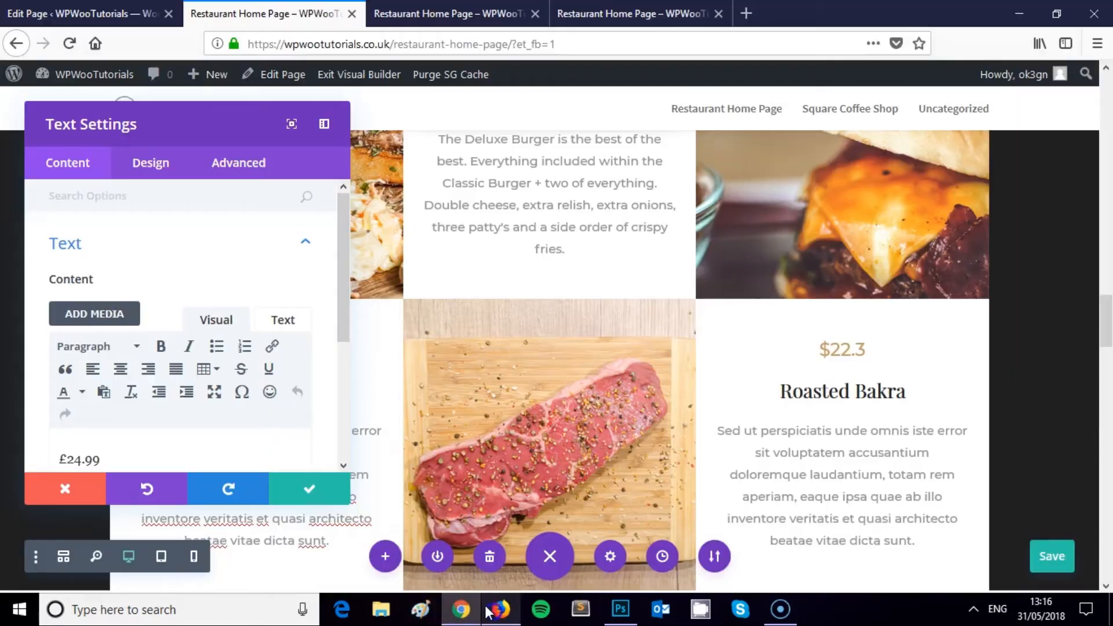
# Set the £24.99 price's text colour to the copied red in its design settings and save the module.
pyautogui.click(150, 163)
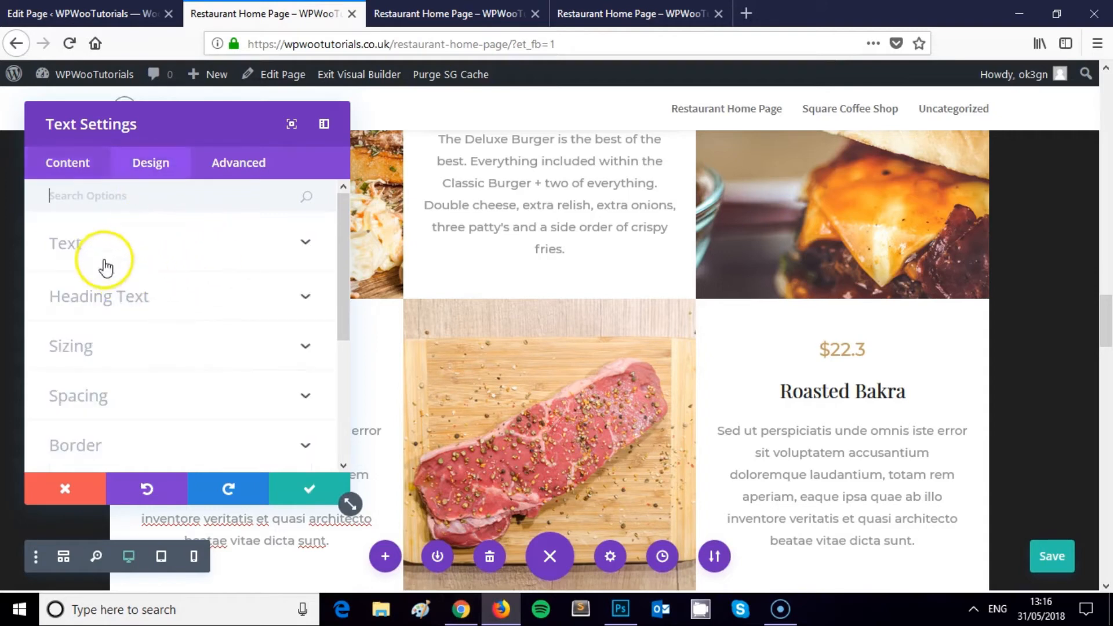
pyautogui.click(90, 249)
pyautogui.scroll(-3, 132, 283)
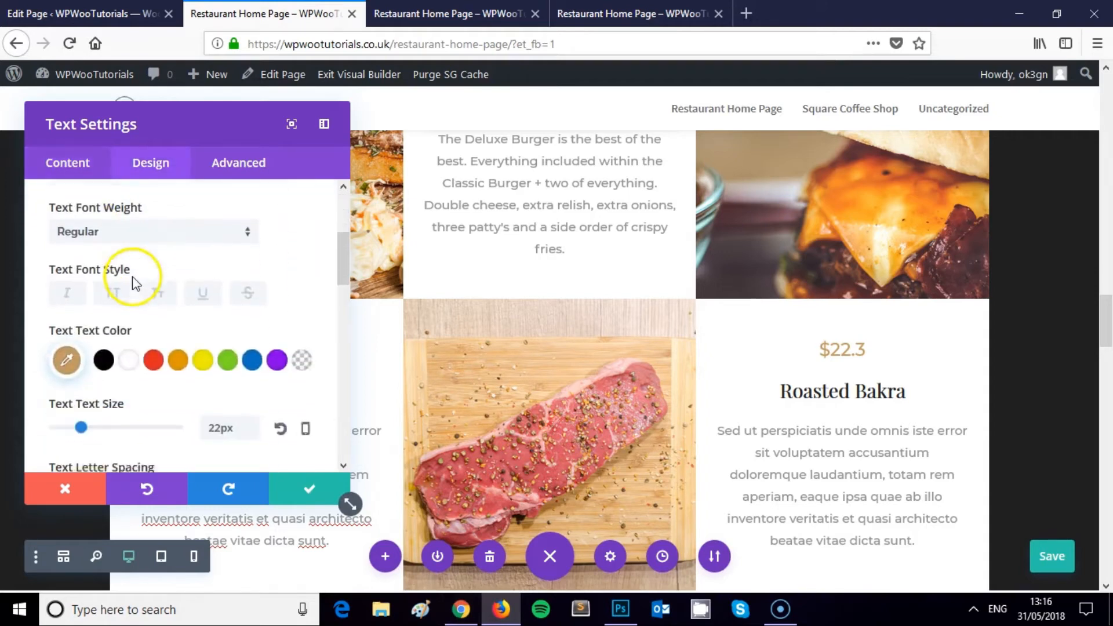
pyautogui.click(66, 348)
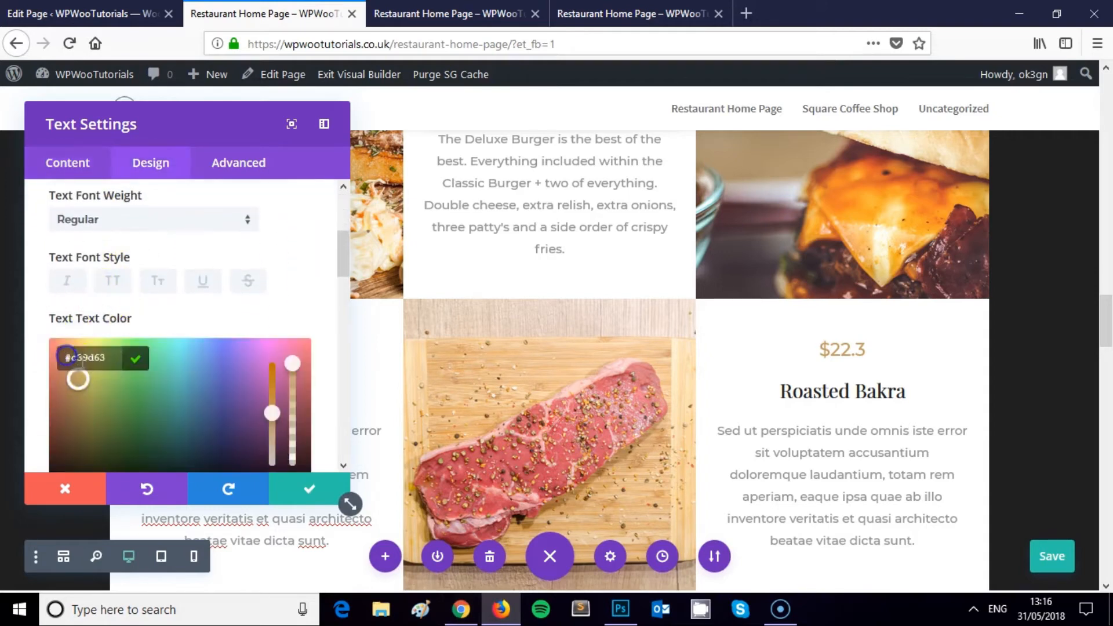
pyautogui.click(9, 344)
pyautogui.click(293, 492)
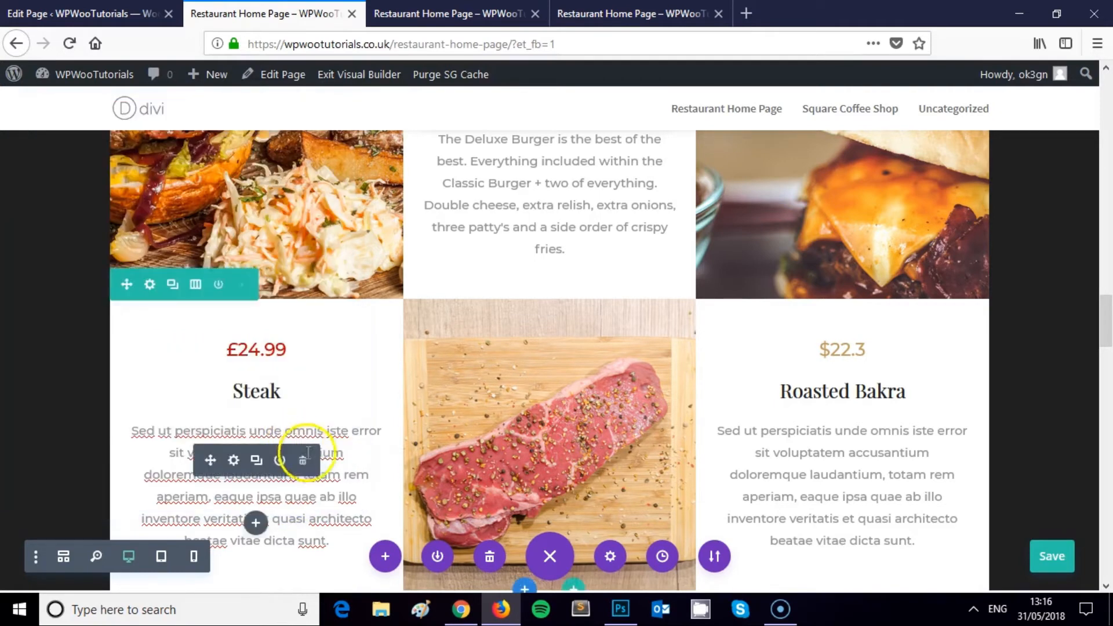
pyautogui.scroll(-2, 294, 435)
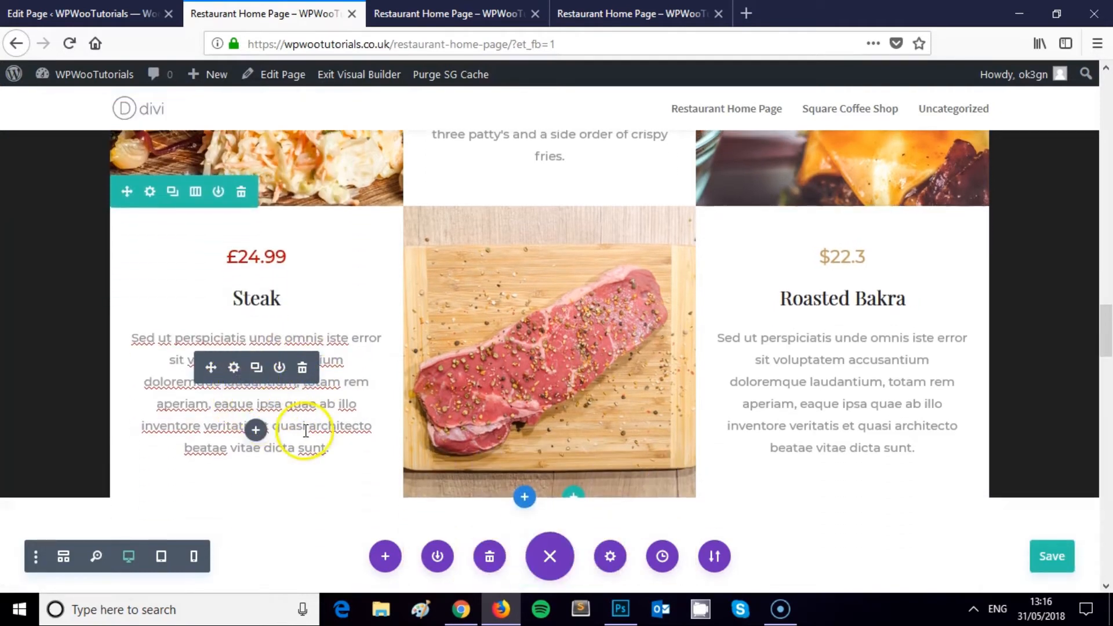
# Set the Steak description to "One hell of a steak, prepared and seasoned freshly at our restaurant. Buy it and you won't regret it. Your waistline might though.".
pyautogui.moveTo(331, 445); pyautogui.dragTo(131, 336)
pyautogui.write('One hell of a steak, prepar')
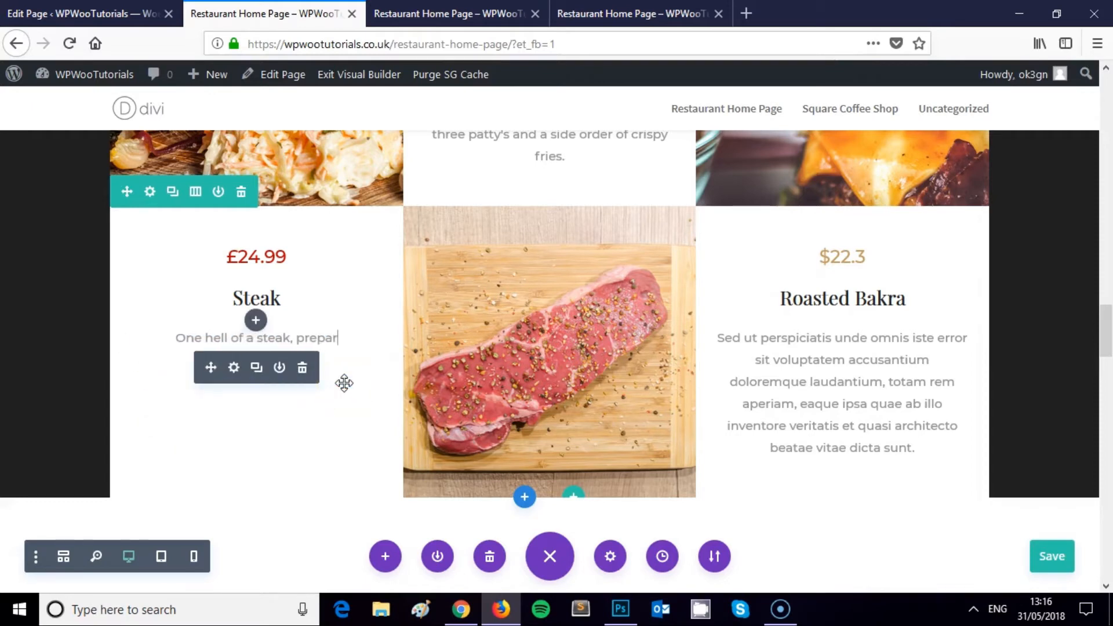
pyautogui.press('BackSpace')
pyautogui.press('BackSpace')
pyautogui.press('BackSpace')
pyautogui.press('BackSpace')
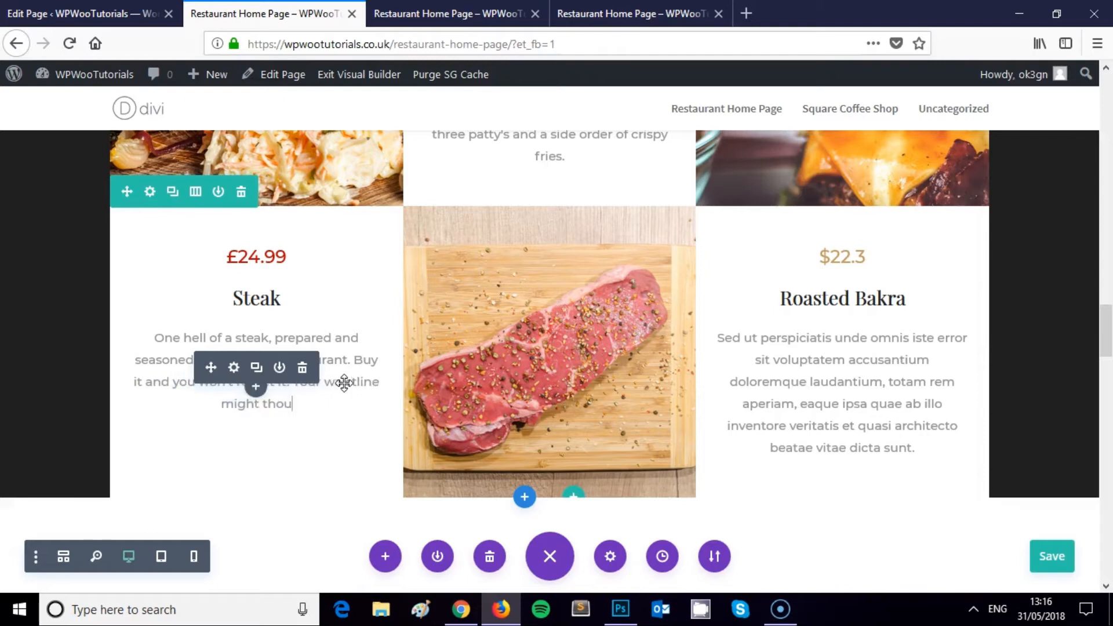
pyautogui.click(152, 353)
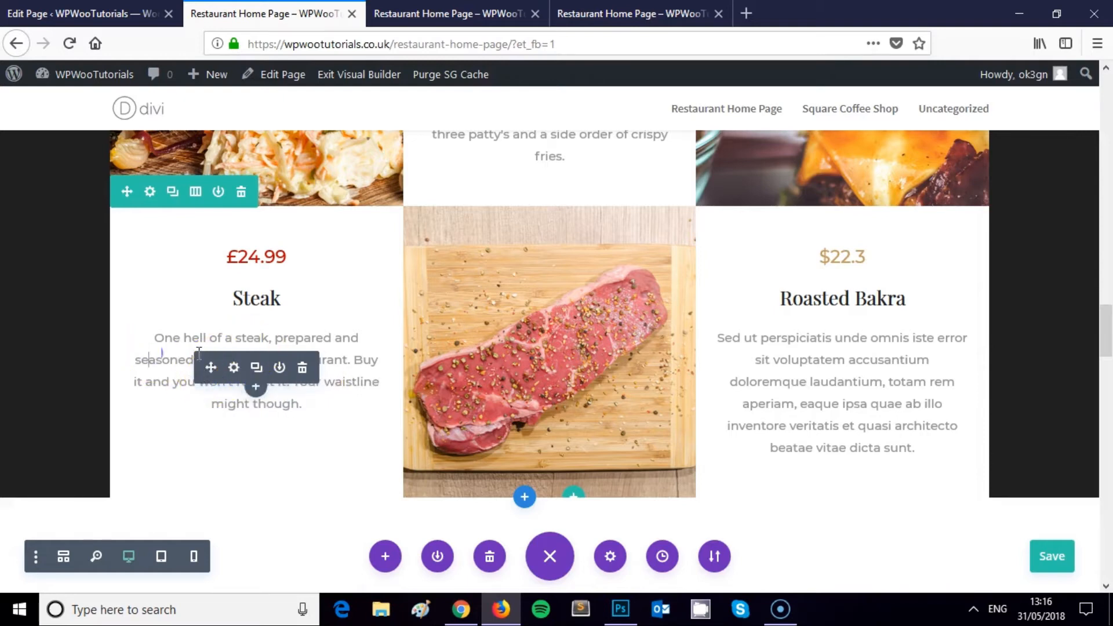
# Replace the Roasted Bakra heading with "Chicken Wings" and save the text module.
pyautogui.click(850, 330)
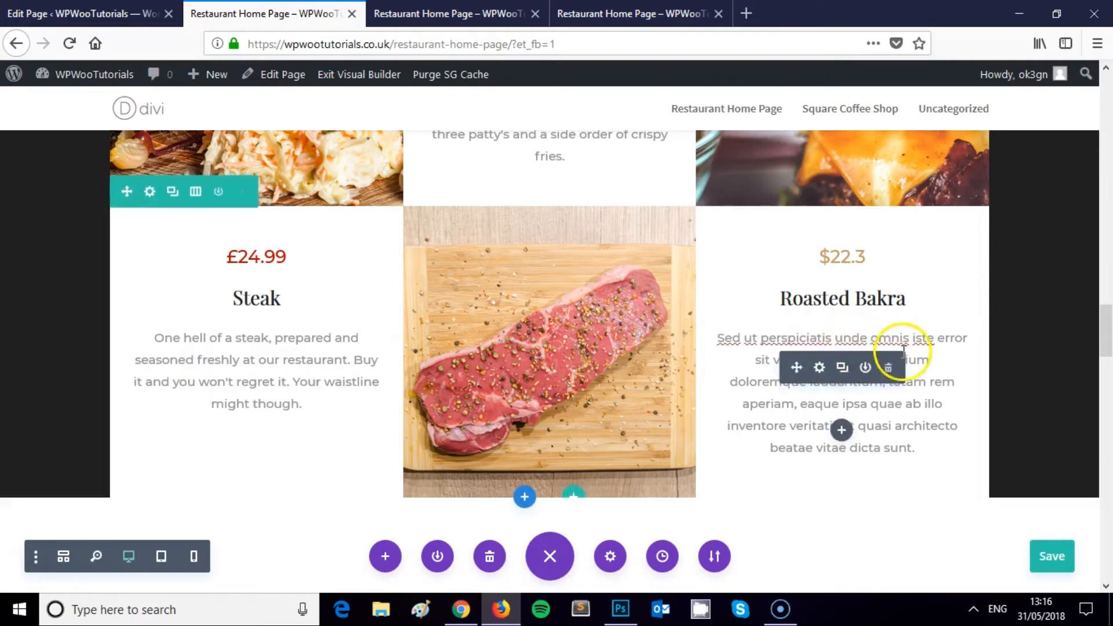
pyautogui.moveTo(850, 295)
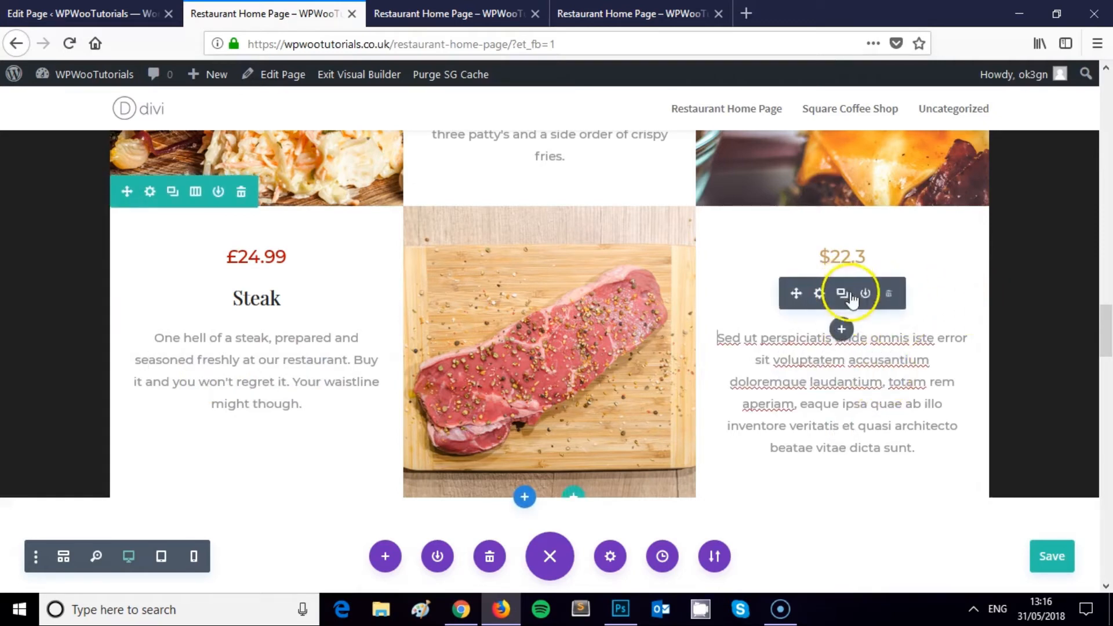
pyautogui.click(825, 301)
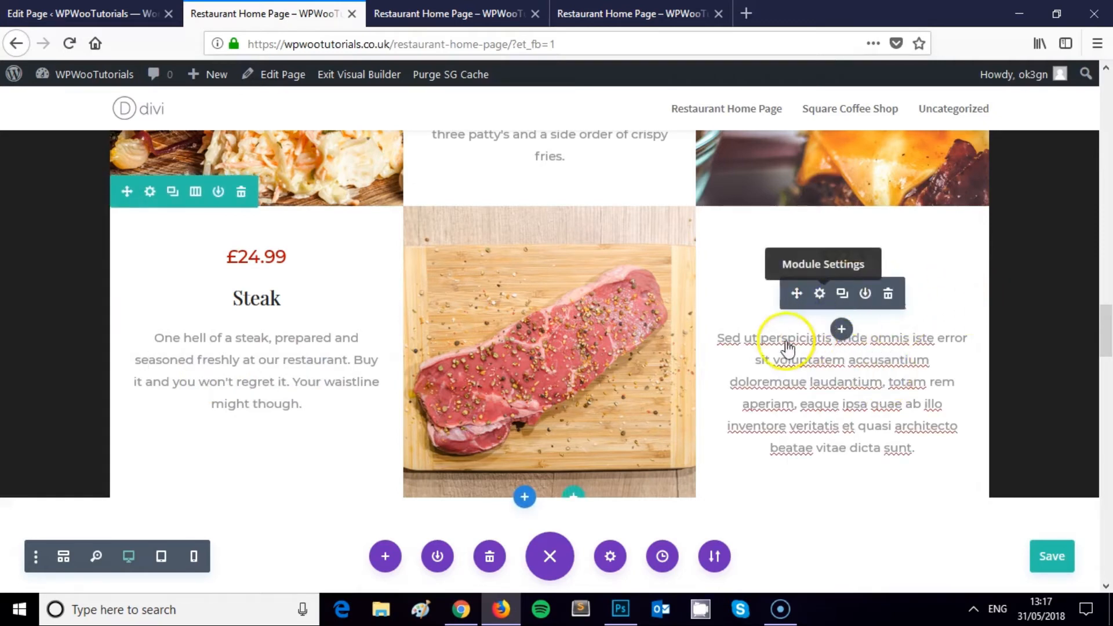
pyautogui.scroll(-2, 225, 380)
pyautogui.click(64, 376)
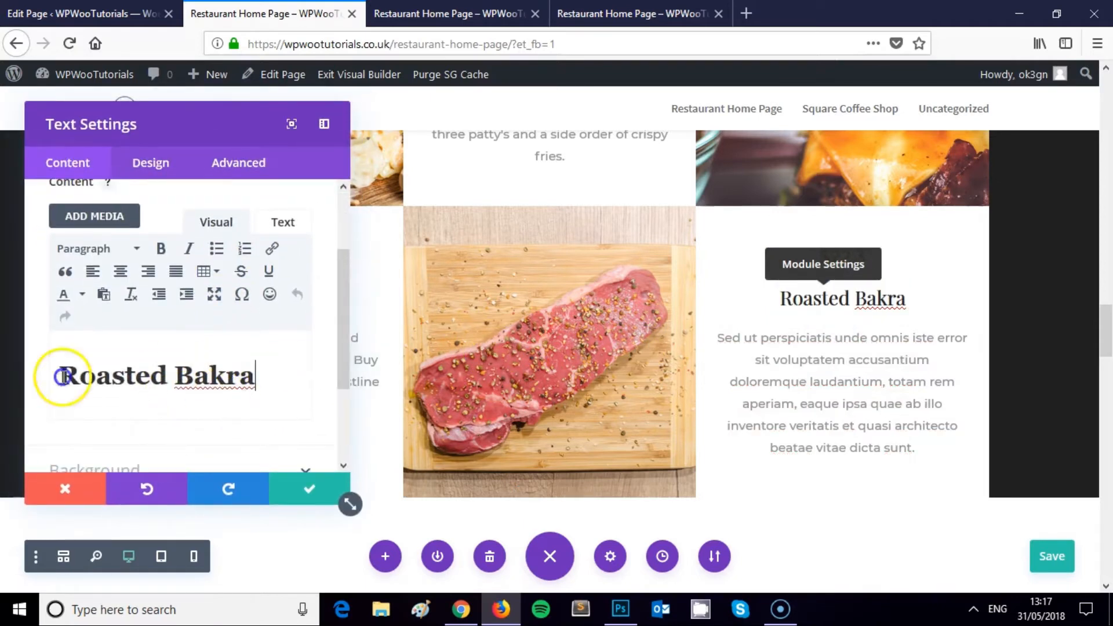
pyautogui.moveTo(253, 375); pyautogui.dragTo(10, 380)
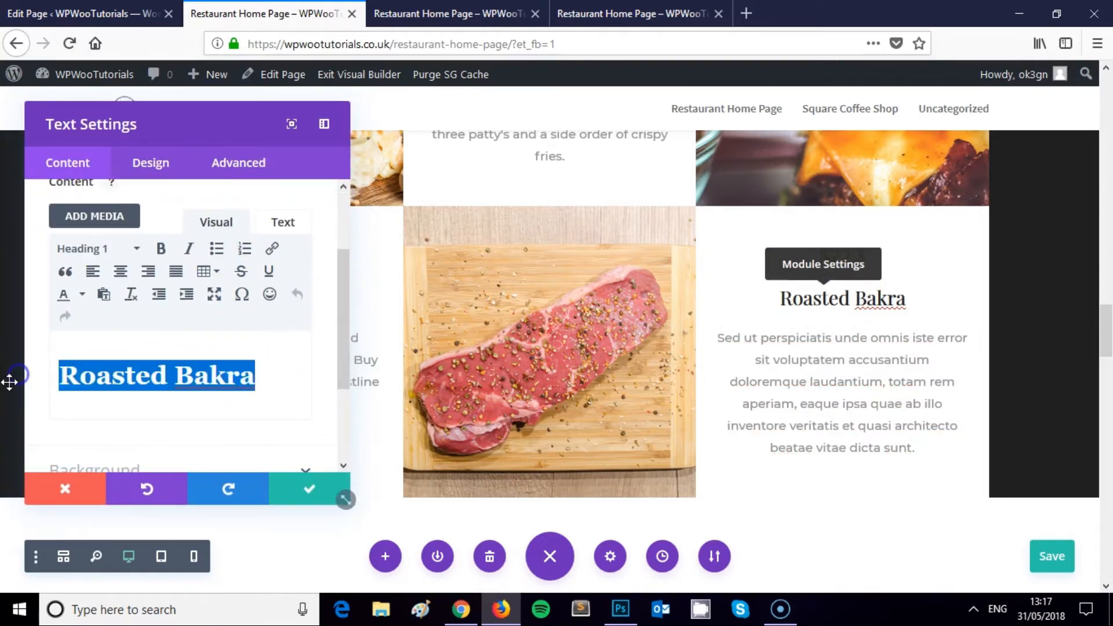
pyautogui.write('Chicken Wings')
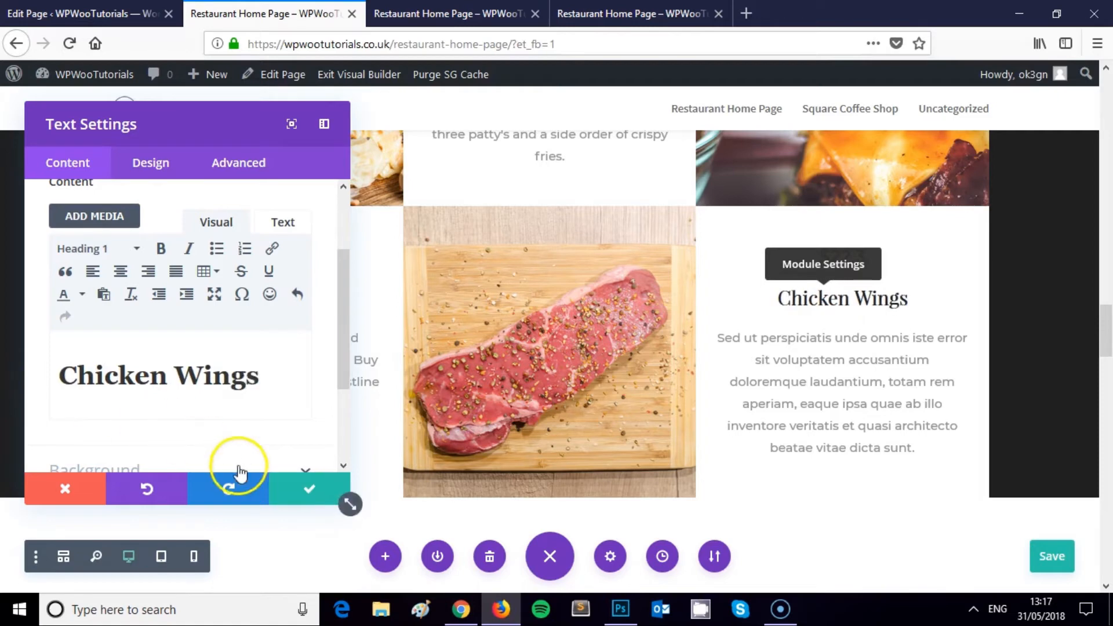
pyautogui.click(299, 496)
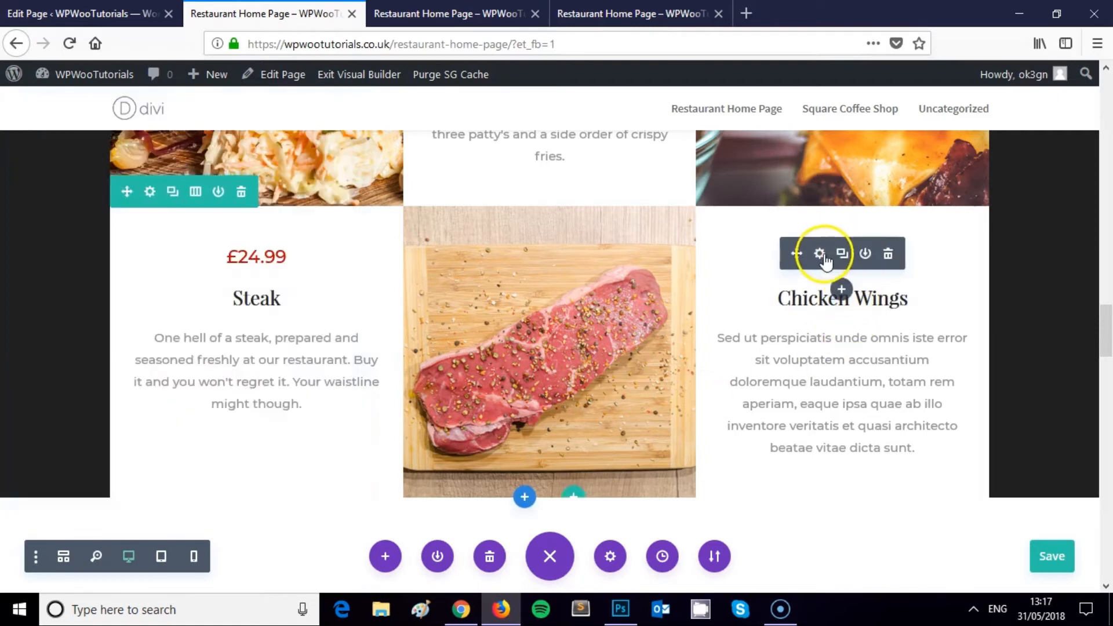
# Set the price above the Chicken Wings heading to £9.99.
pyautogui.click(820, 254)
pyautogui.scroll(-3, 130, 390)
pyautogui.click(112, 363)
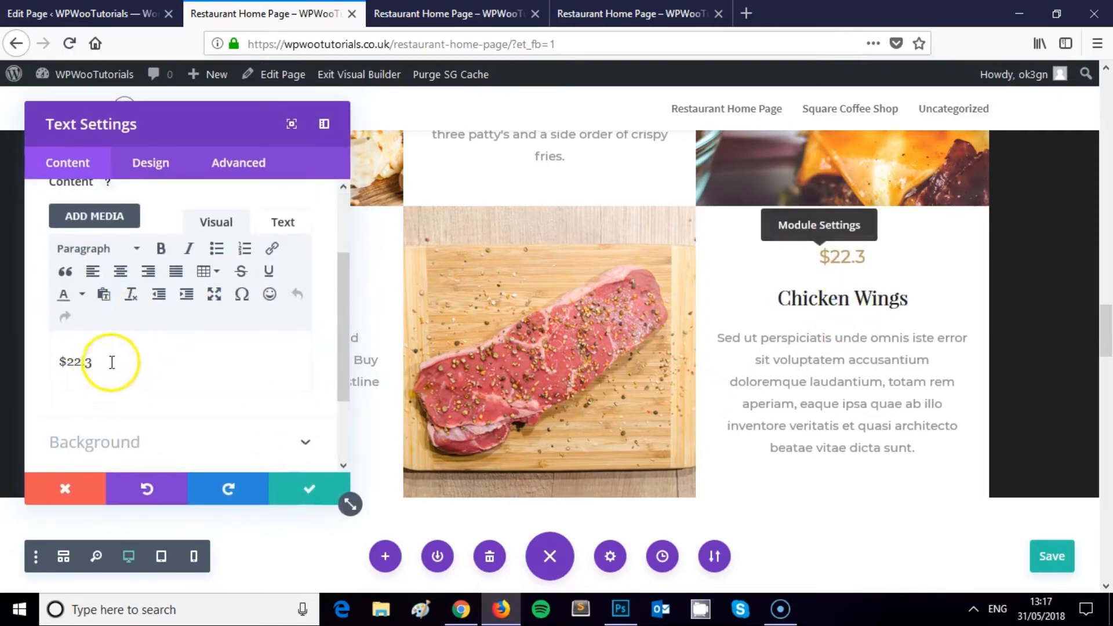
pyautogui.click(104, 363)
pyautogui.write('£14.99')
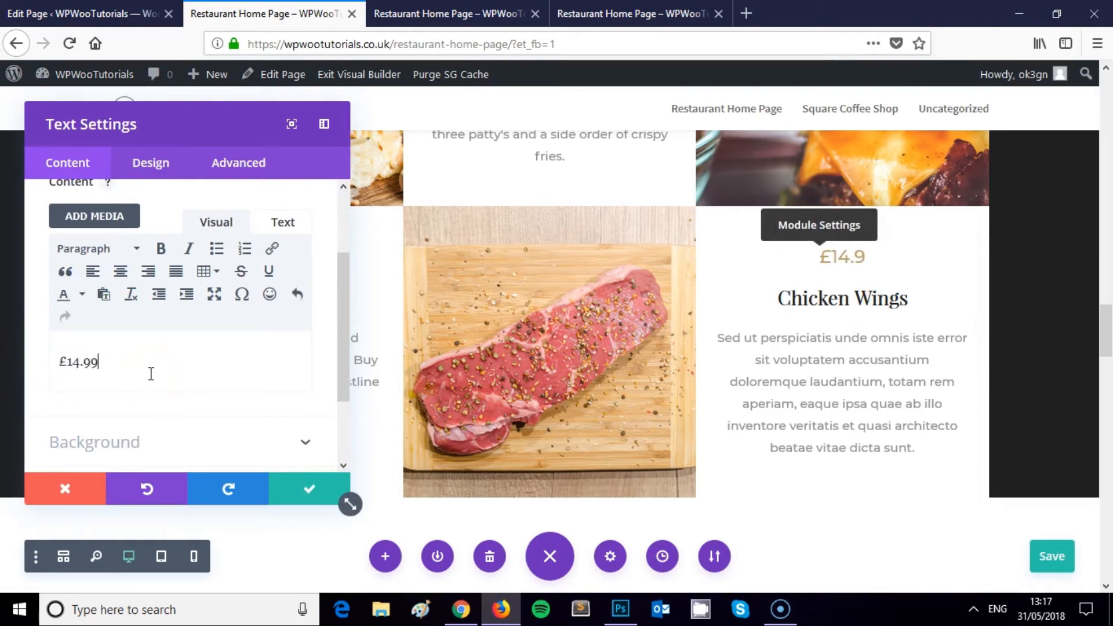
pyautogui.click(106, 374)
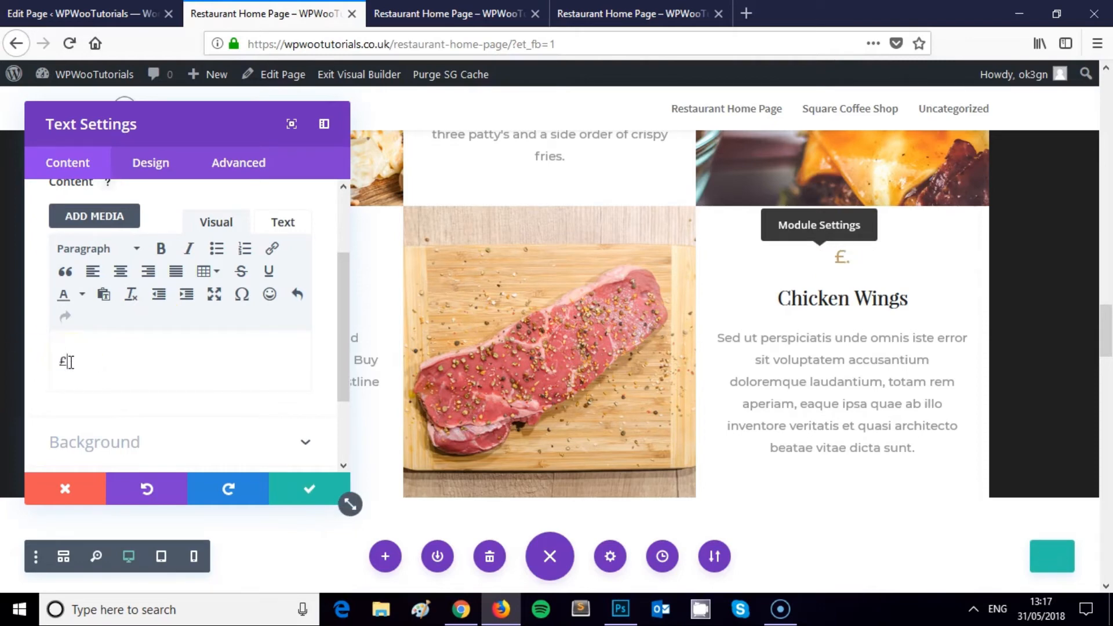
# Set the £9.99 price's text colour to the red #ce1601 in its design settings and save the module.
pyautogui.click(150, 163)
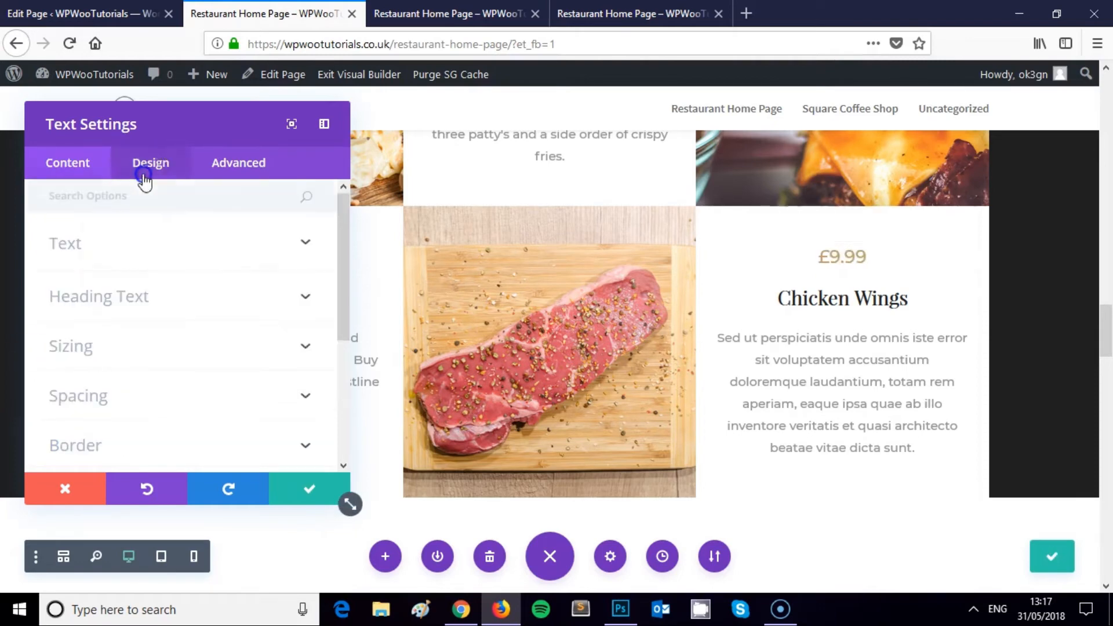
pyautogui.click(65, 243)
pyautogui.scroll(-5, 154, 335)
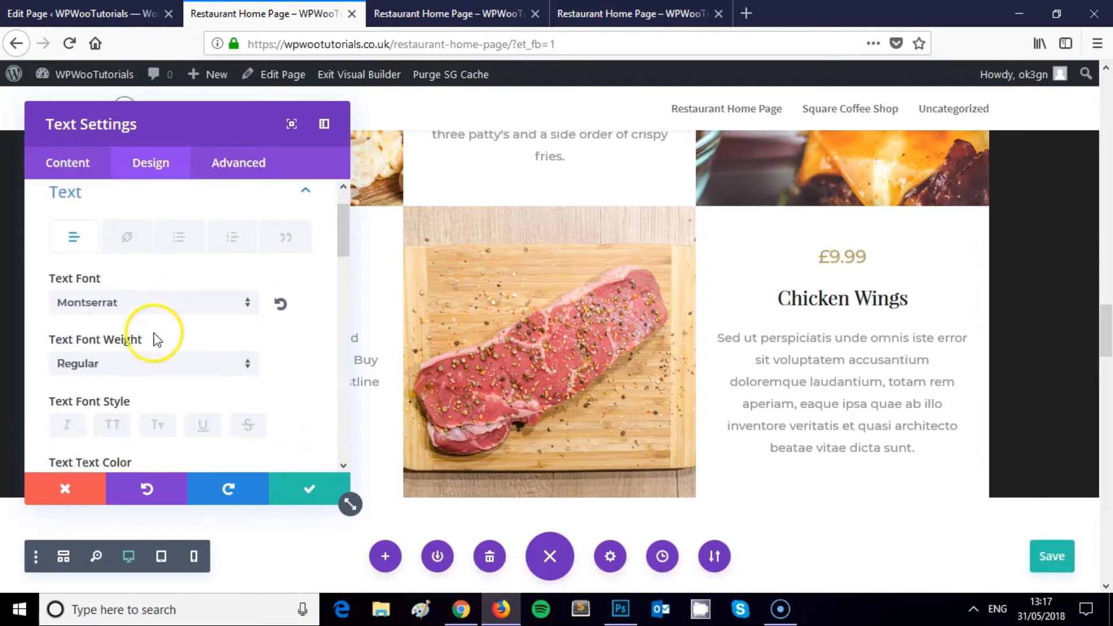
pyautogui.click(60, 262)
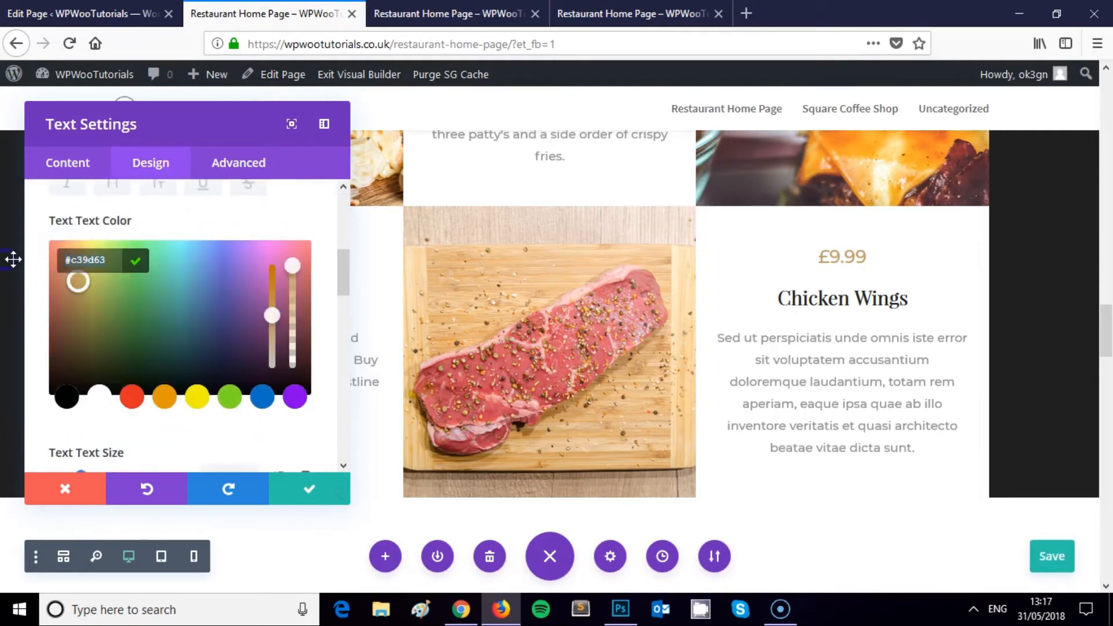
pyautogui.write('#ce1601')
pyautogui.press('Return')
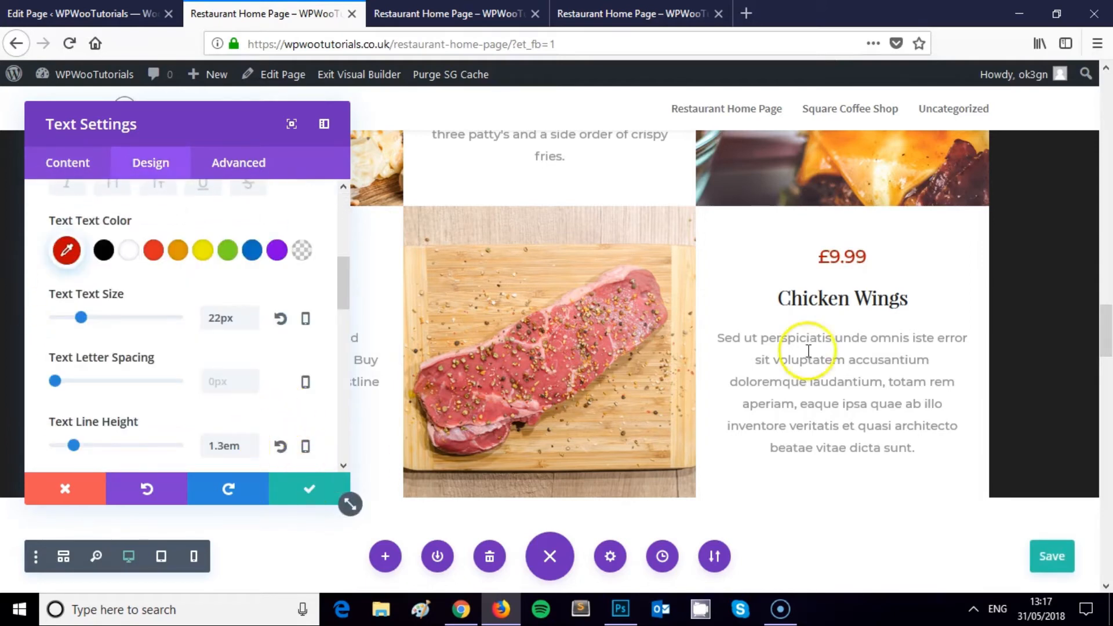
pyautogui.click(846, 304)
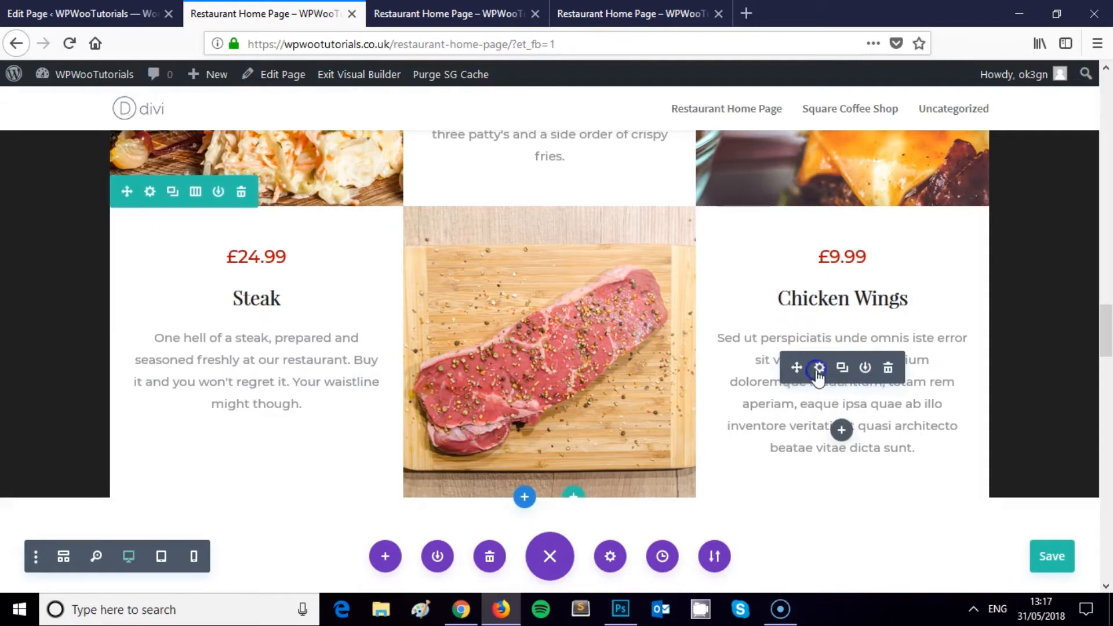
# Replace the Chicken Wings description with "Delicious chicken wings served in a number of different sauces. Choose from barbeque, louisiana hot sauce or franks red hot sauce.".
pyautogui.click(818, 368)
pyautogui.scroll(-3, 249, 406)
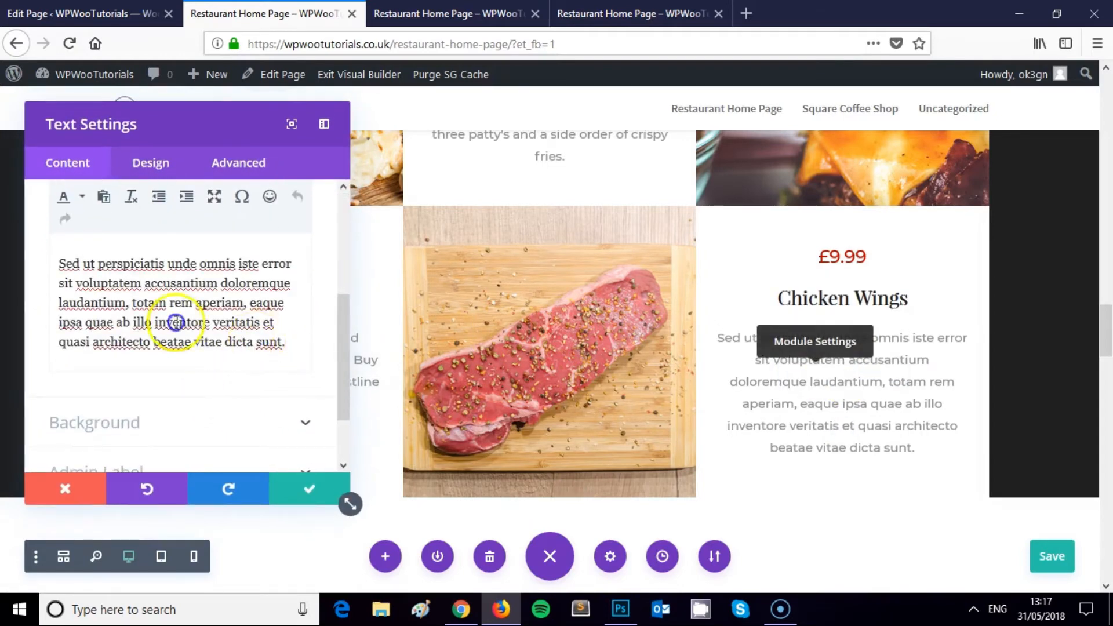
pyautogui.hotkey('ctrl', 'a')
pyautogui.write('Delici')
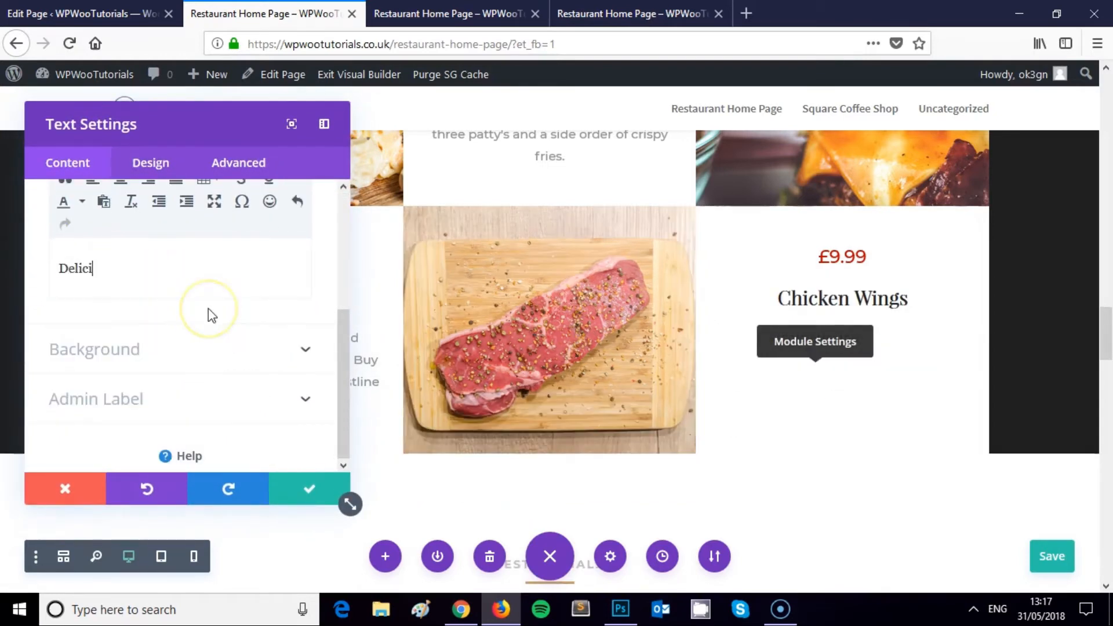
pyautogui.write('ous chicken wings se')
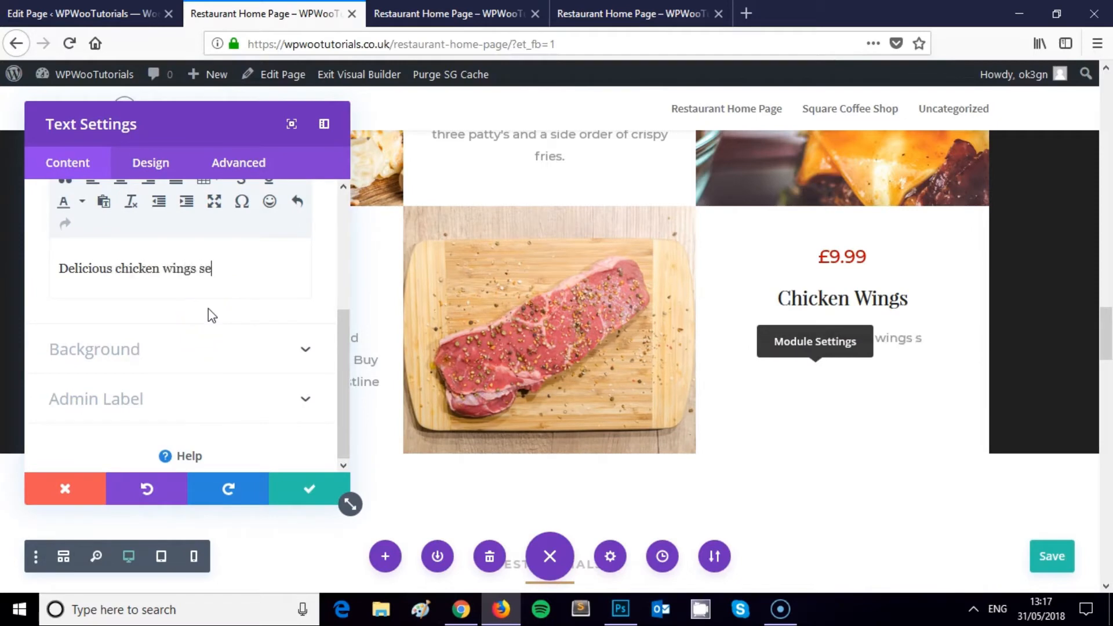
pyautogui.write('rved with')
pyautogui.press('BackSpace')
pyautogui.press('BackSpace')
pyautogui.press('BackSpace')
pyautogui.press('BackSpace')
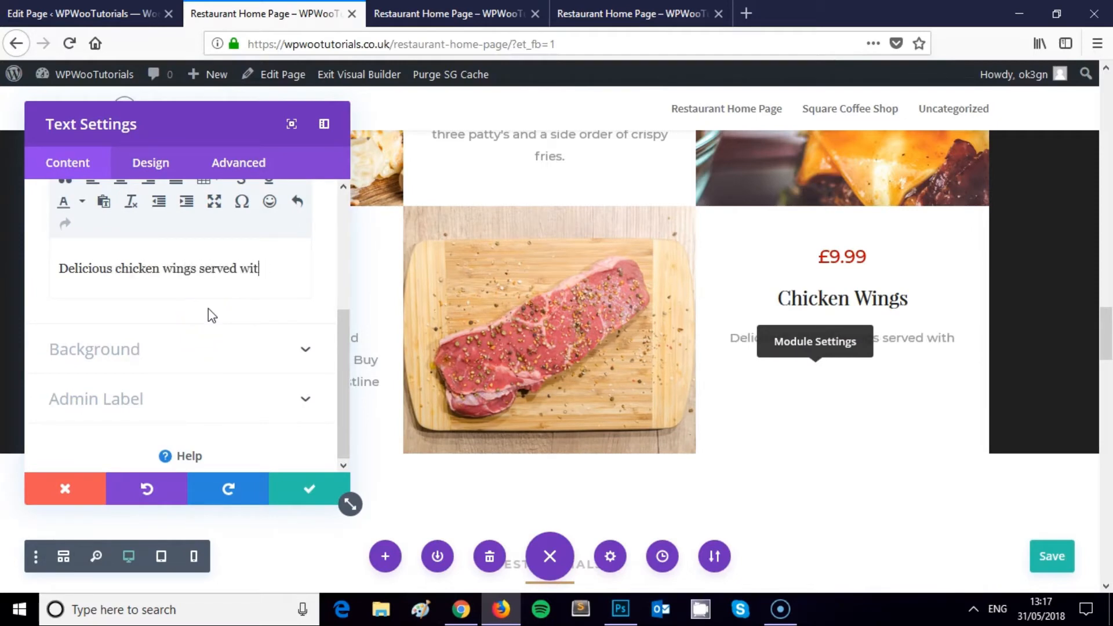
pyautogui.write('in a number of differen')
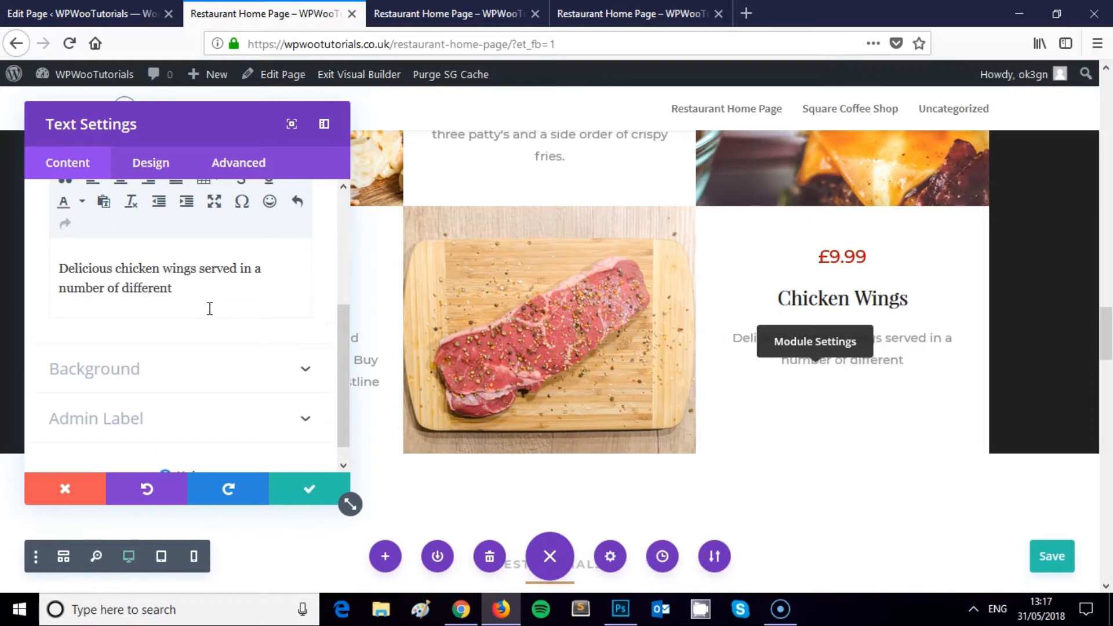
pyautogui.write('t sauces. Choose from barbeque, louis')
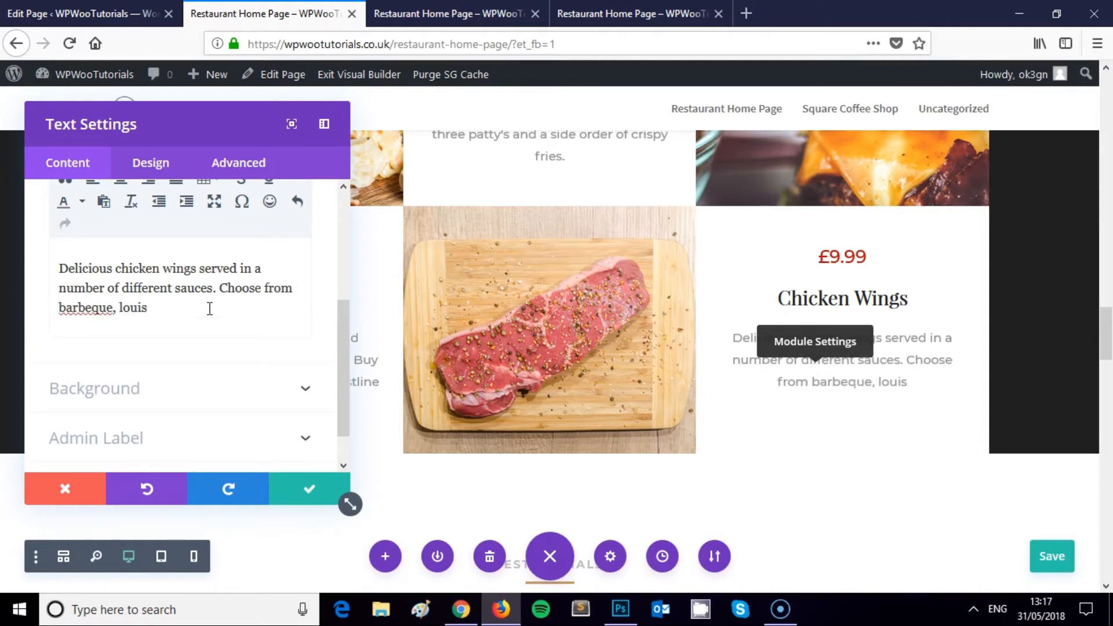
pyautogui.write('or franks red')
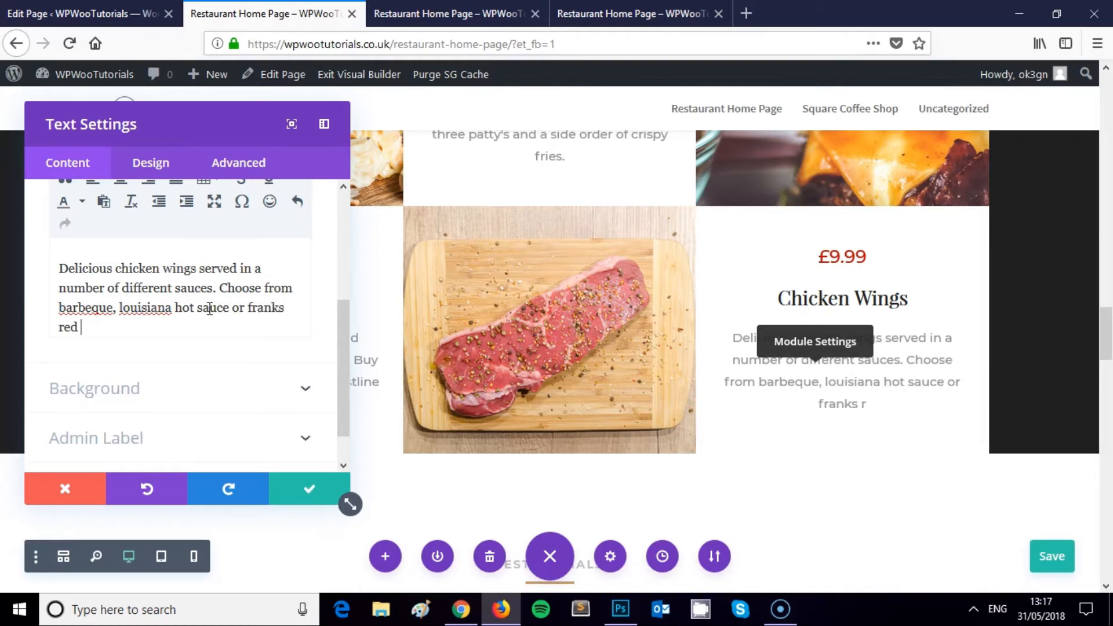
pyautogui.write(' hot sauce.')
# Correct the spellings to "barbecue" and "Louisiana" in the Chicken Wings description and save the module.
pyautogui.rightClick(87, 308)
pyautogui.click(131, 313)
pyautogui.rightClick(151, 309)
pyautogui.click(169, 319)
pyautogui.click(306, 490)
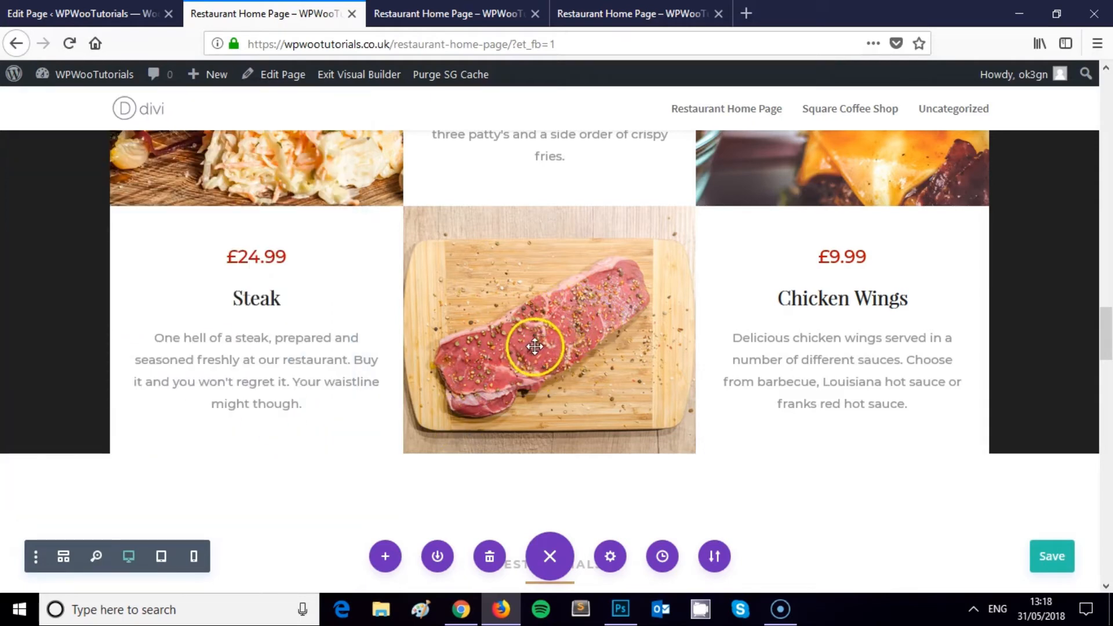
# Capitalise the sauce name as "Franks Red Hot Sauce" in the Chicken Wings description and save the module.
pyautogui.scroll(-2, 829, 385)
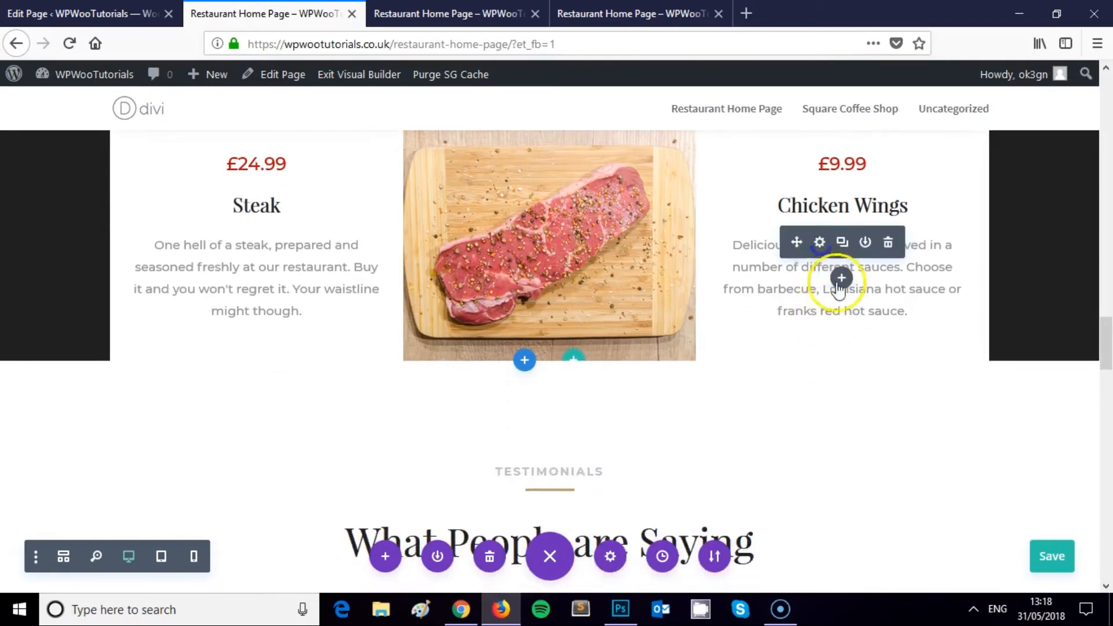
pyautogui.click(819, 243)
pyautogui.scroll(-4, 167, 403)
pyautogui.click(253, 302)
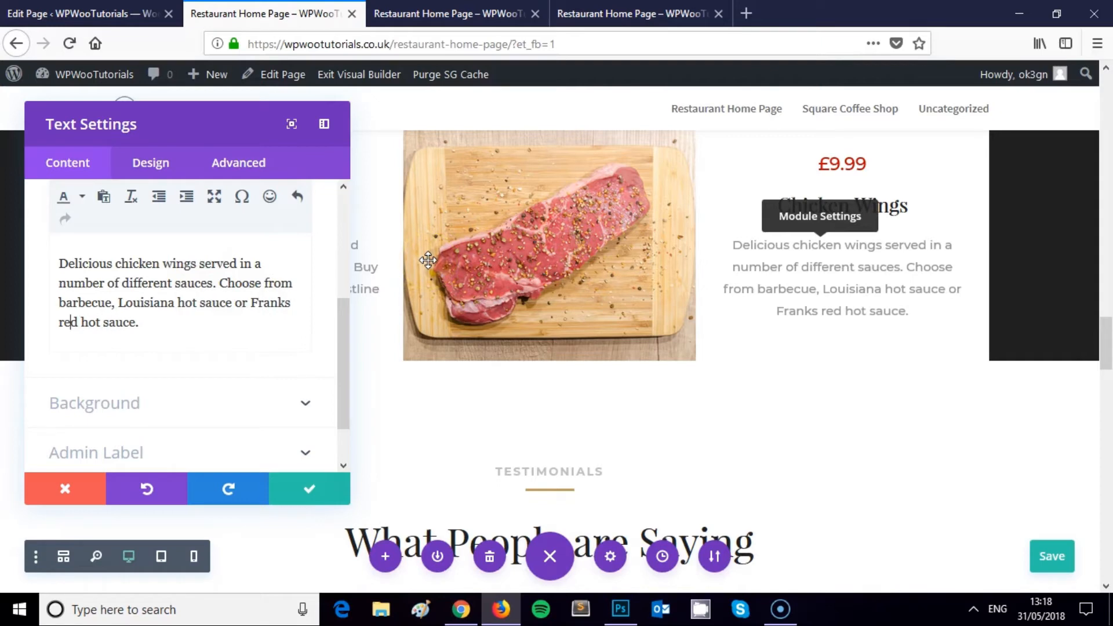
pyautogui.write('R')
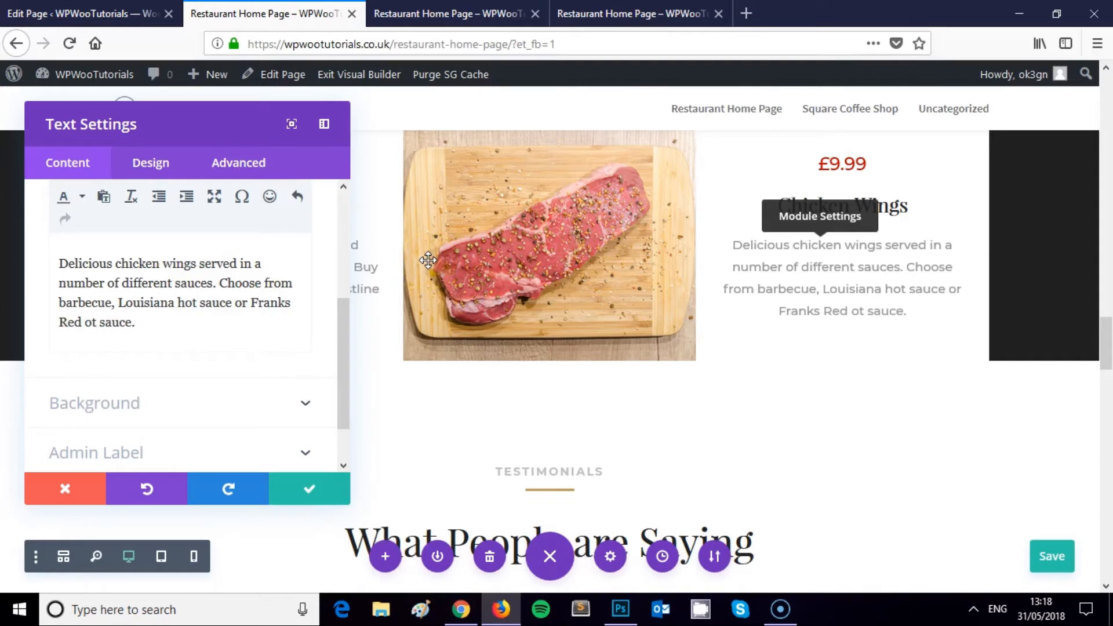
pyautogui.write('S')
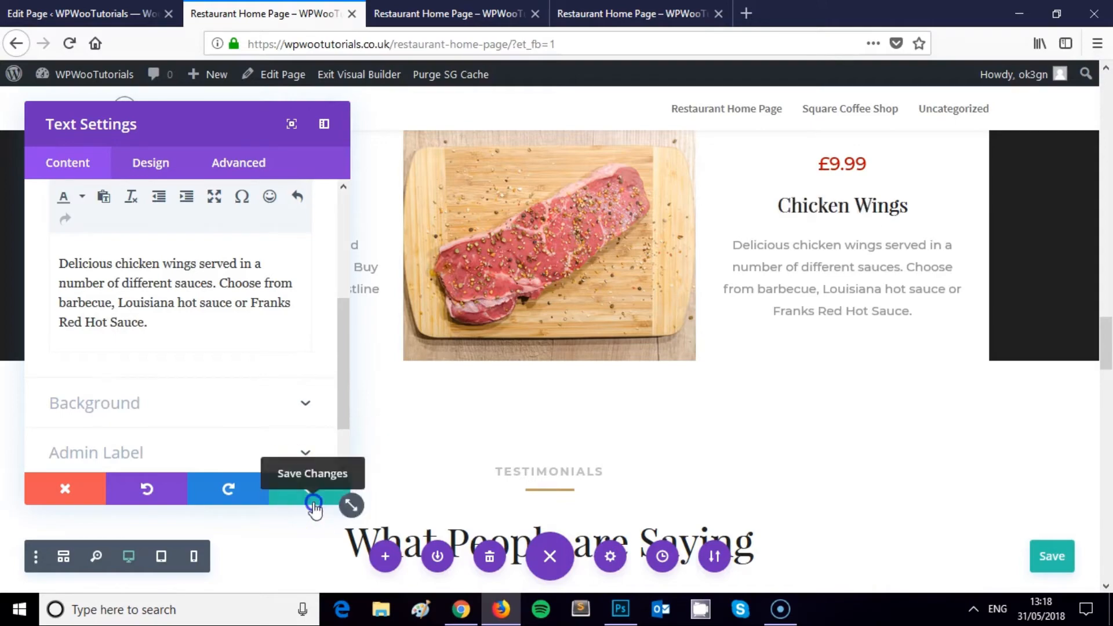
pyautogui.press('Escape')
# Review the completed menu grid and the sections above it, up to the Our Story section.
pyautogui.scroll(10, 580, 415)
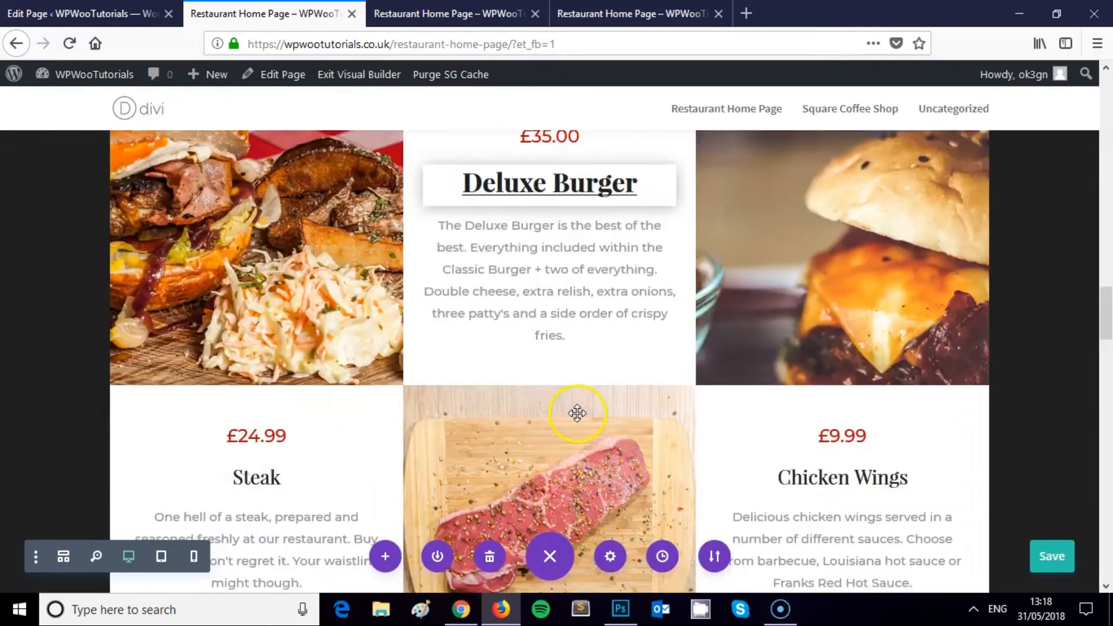
pyautogui.scroll(-7, 578, 413)
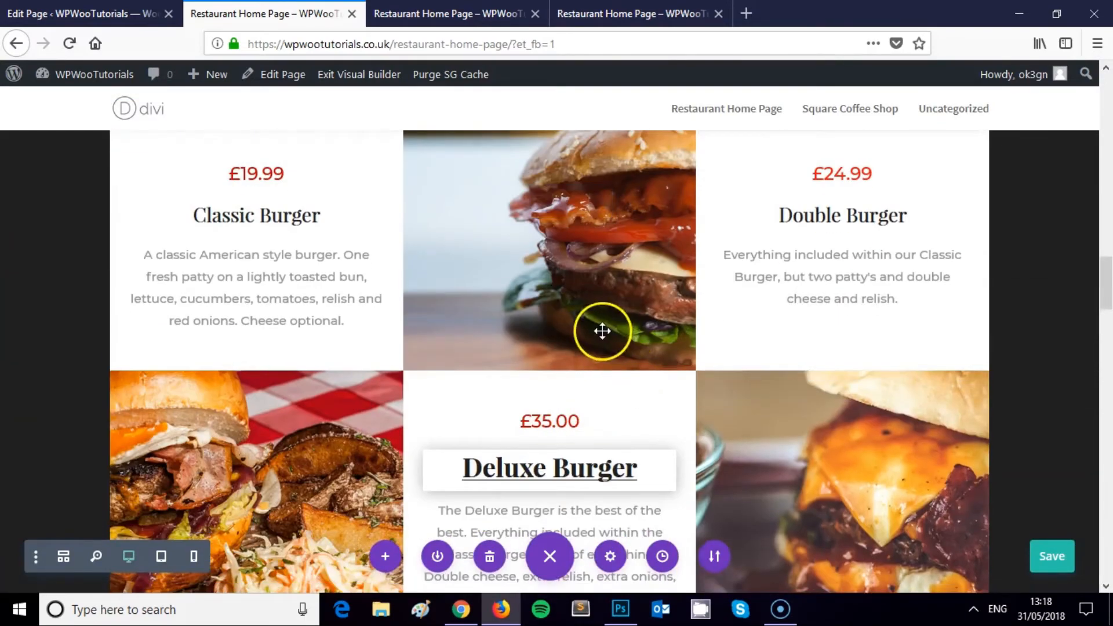
pyautogui.scroll(15, 649, 299)
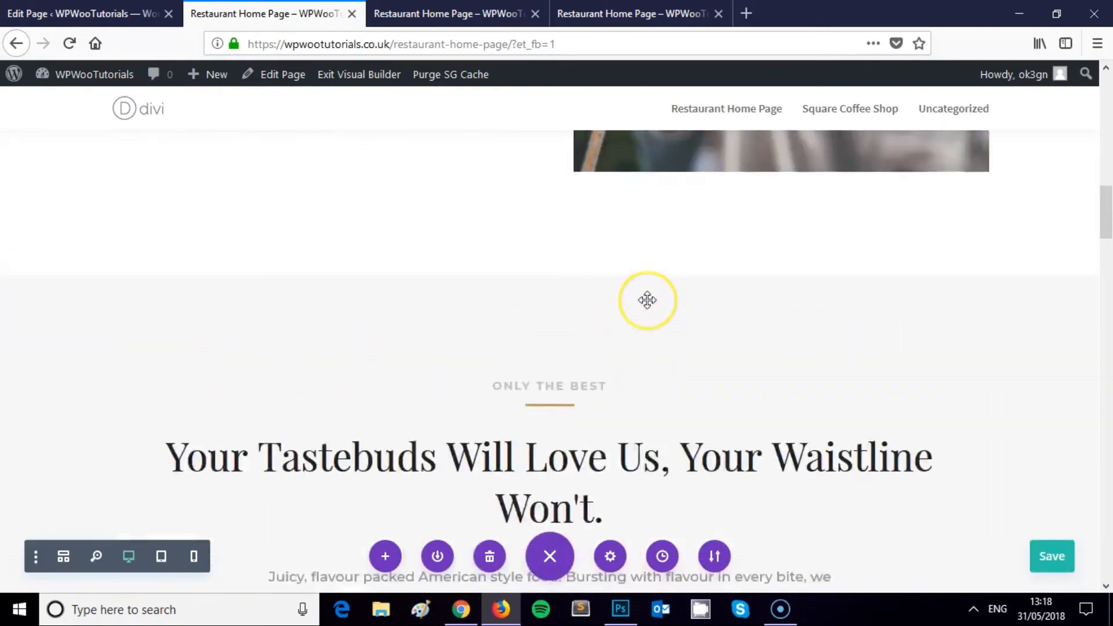
pyautogui.scroll(-12, 649, 300)
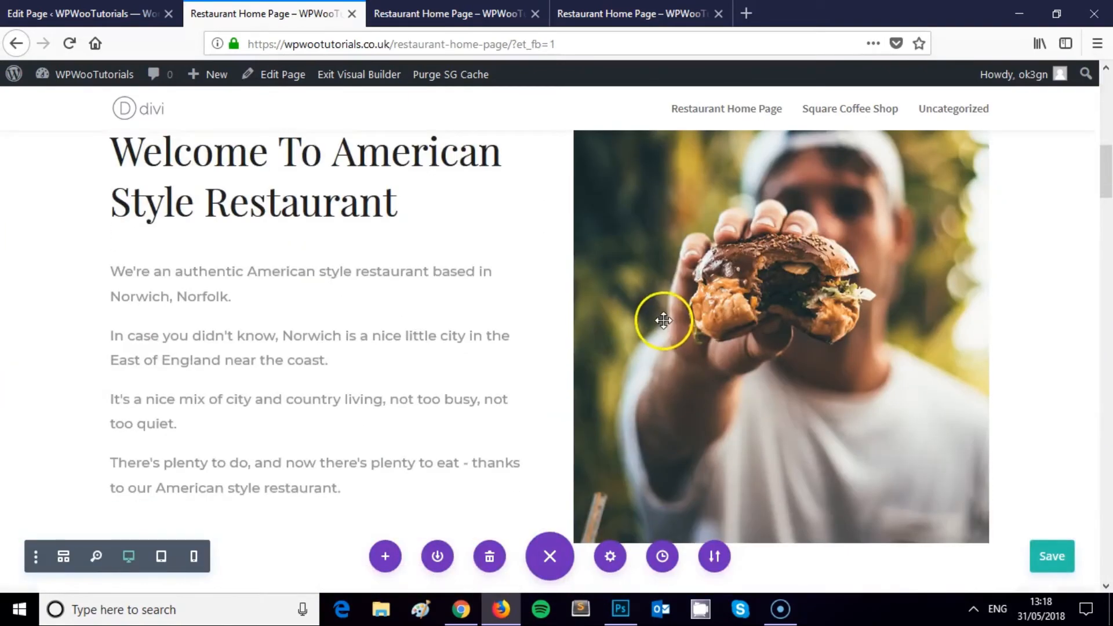
pyautogui.scroll(6, 664, 319)
pyautogui.scroll(5, 663, 319)
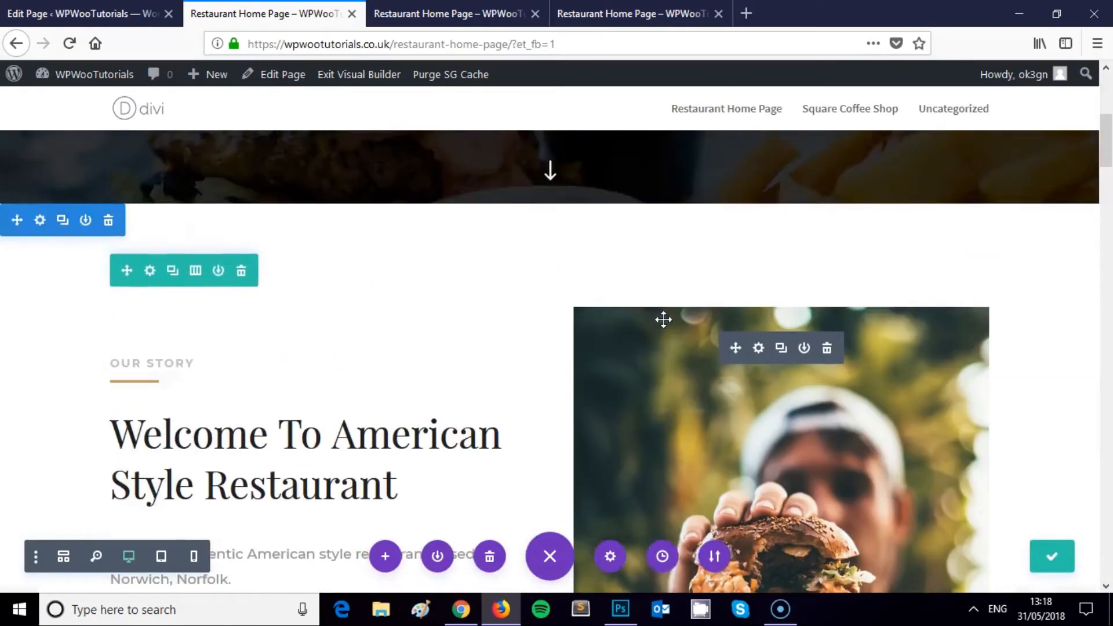
# Replace the heading of the Testimonials section with "From Those Who Survived" and save the text module.
pyautogui.scroll(-15, 665, 319)
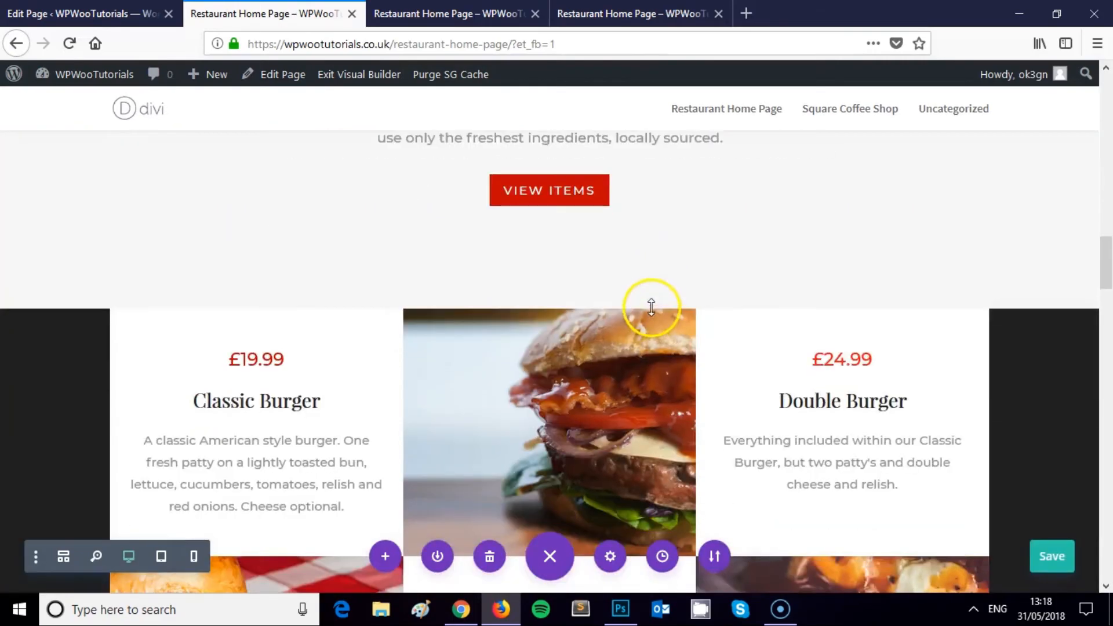
pyautogui.scroll(-10, 650, 303)
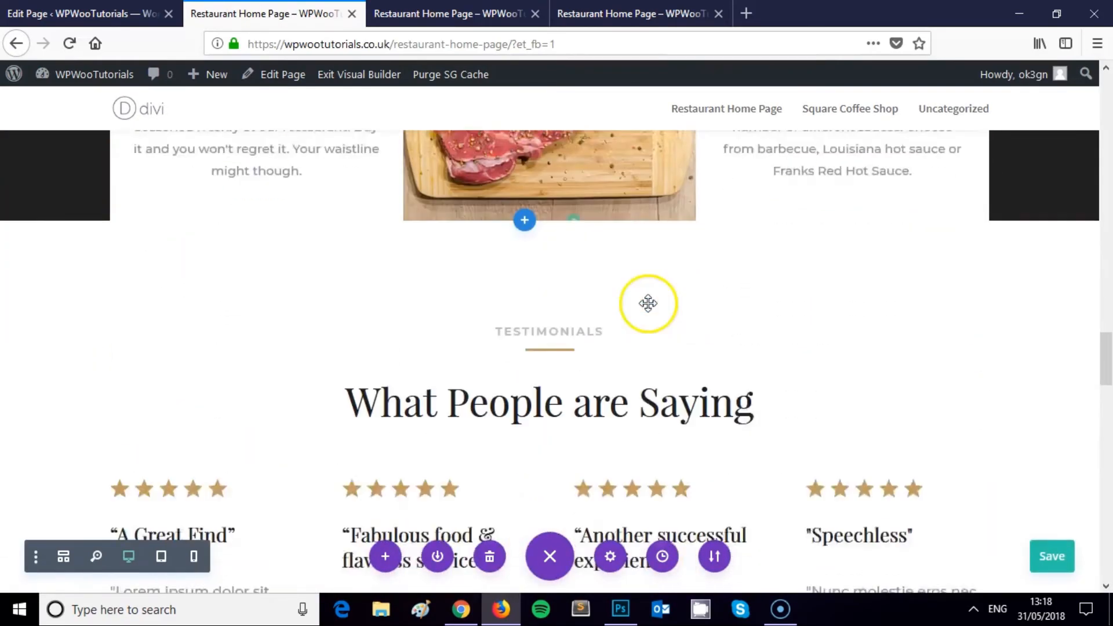
pyautogui.scroll(2, 602, 318)
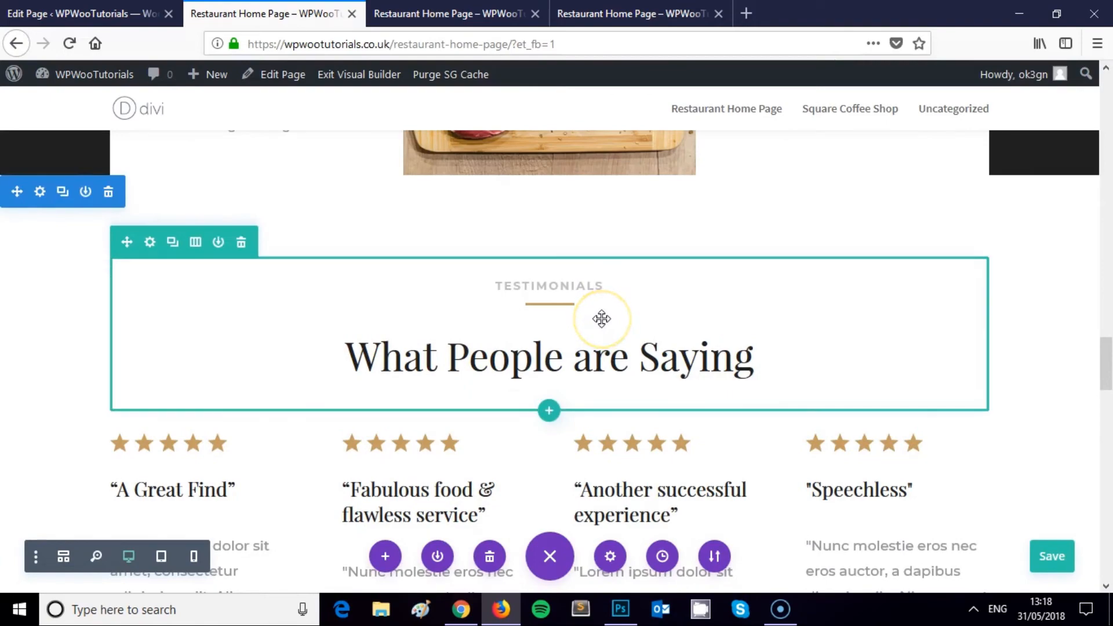
pyautogui.scroll(-2, 601, 318)
pyautogui.scroll(-10, 602, 318)
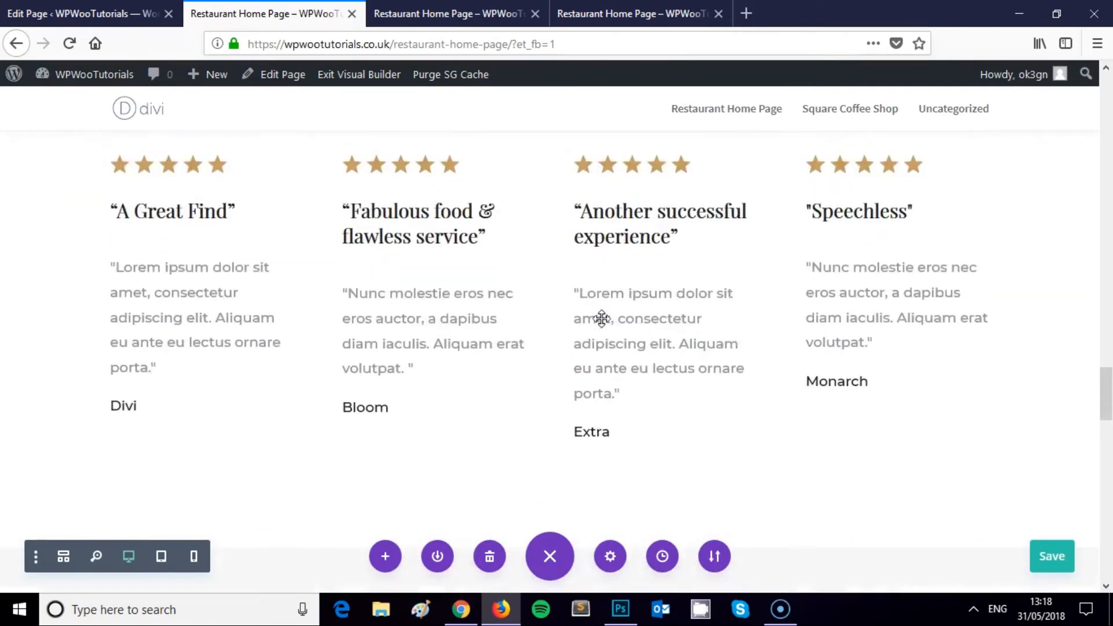
pyautogui.scroll(10, 603, 319)
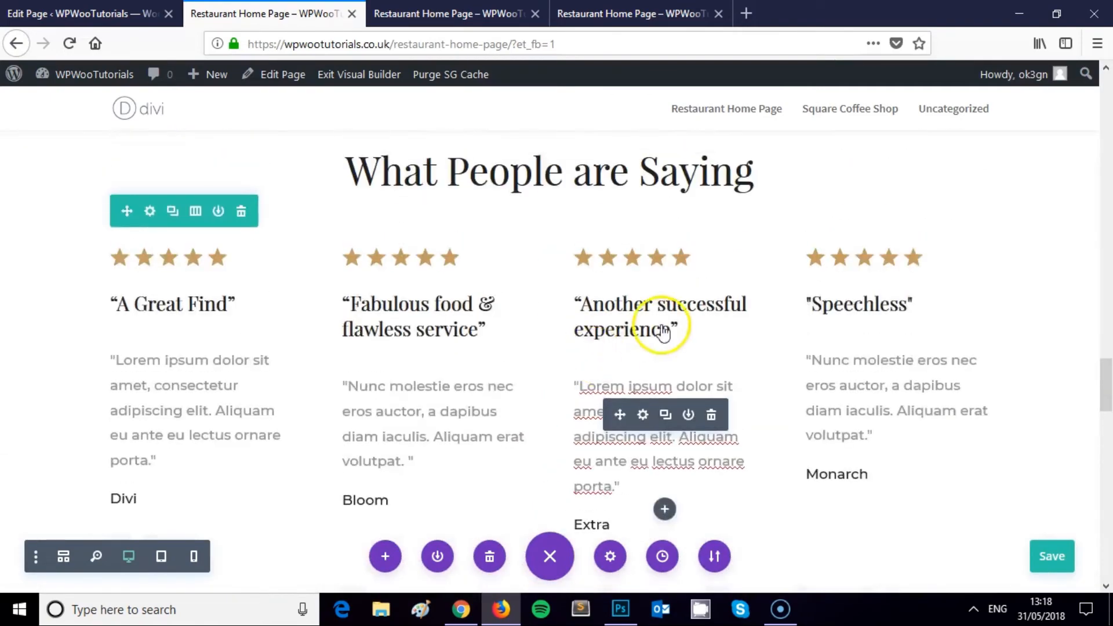
pyautogui.moveTo(568, 356)
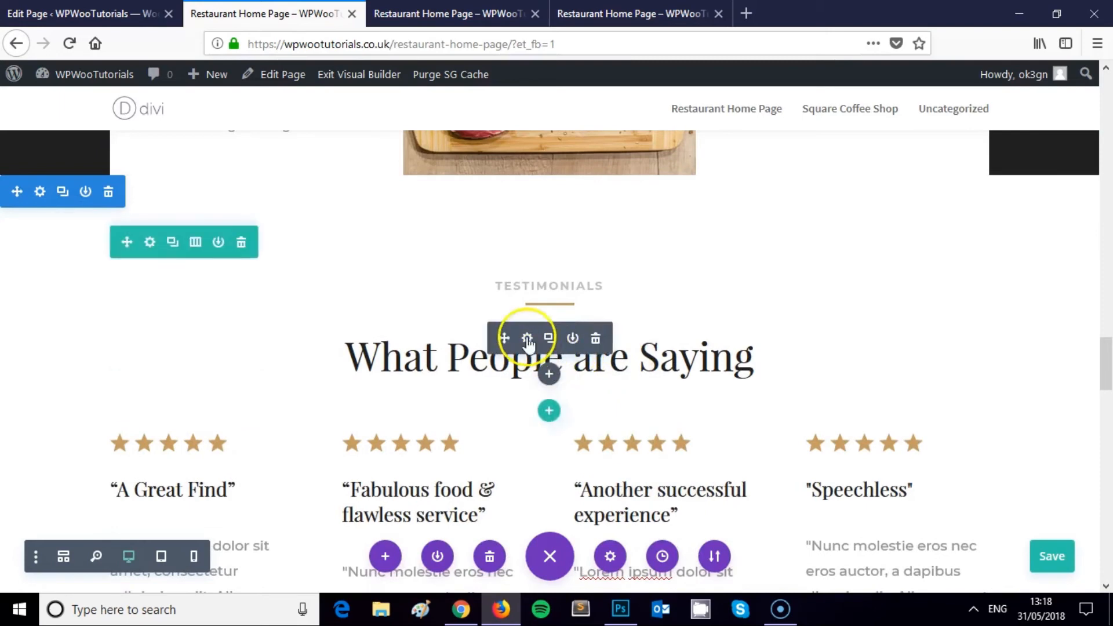
pyautogui.click(528, 340)
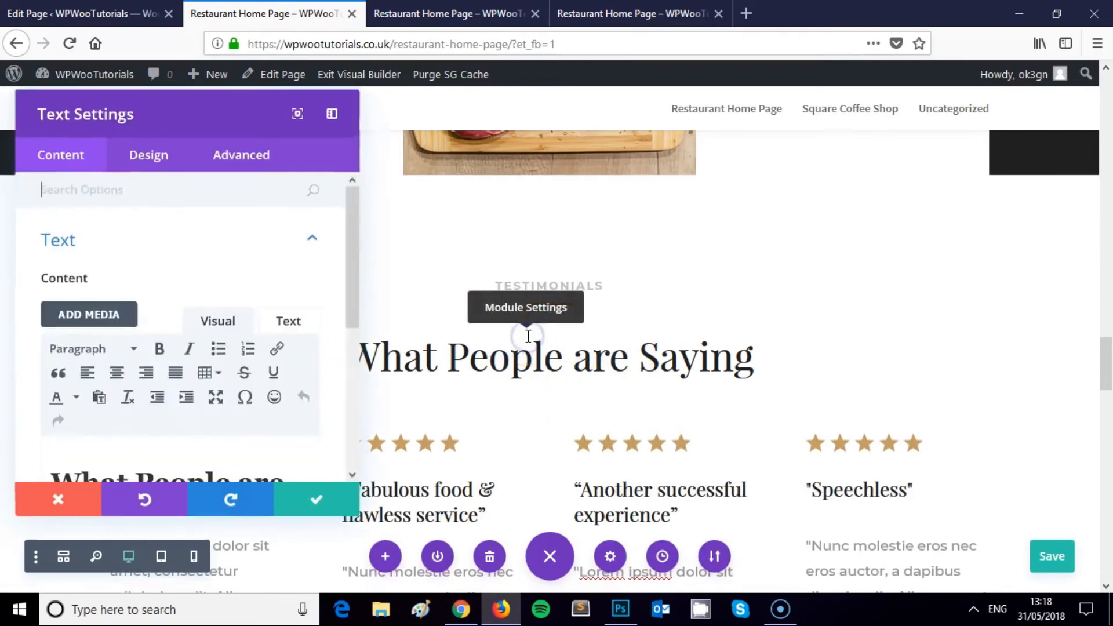
pyautogui.scroll(-3, 175, 354)
pyautogui.tripleClick(174, 281)
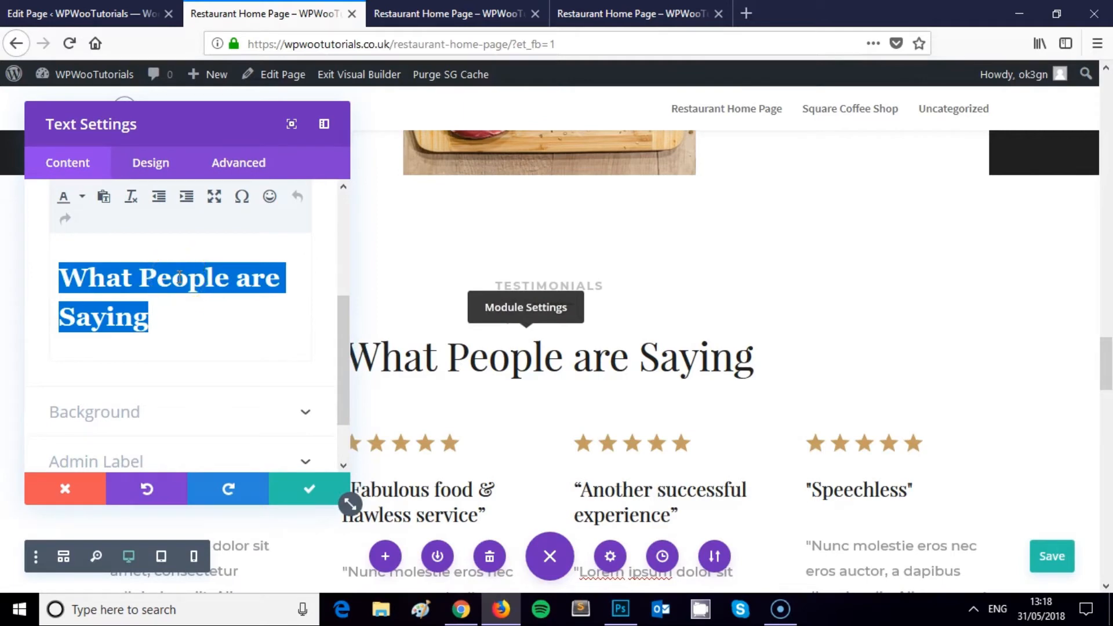
pyautogui.write('F')
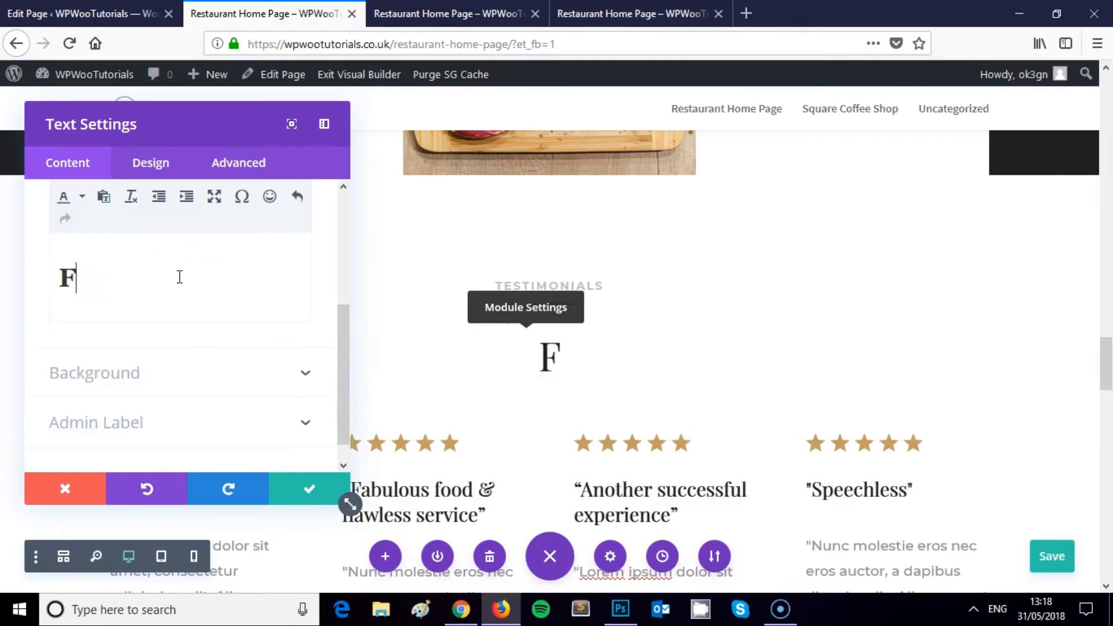
pyautogui.write('rom Those Who Survived Our')
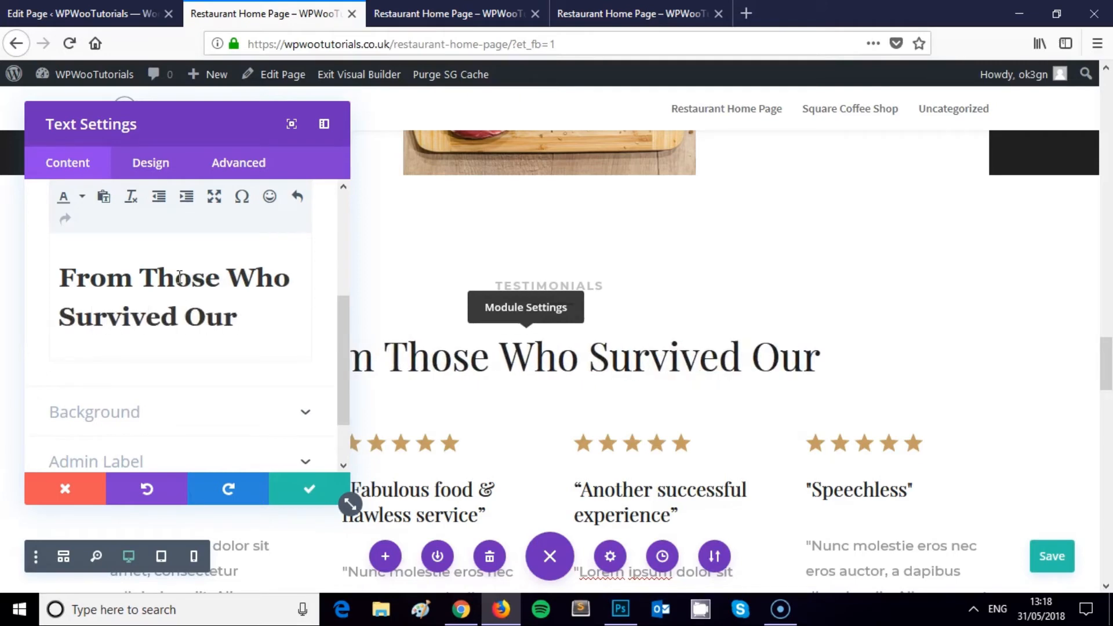
pyautogui.write(' Ste')
pyautogui.press('BackSpace')
pyautogui.press('BackSpace')
pyautogui.press('BackSpace')
pyautogui.press('BackSpace')
pyautogui.press('BackSpace')
pyautogui.press('BackSpace')
pyautogui.press('BackSpace')
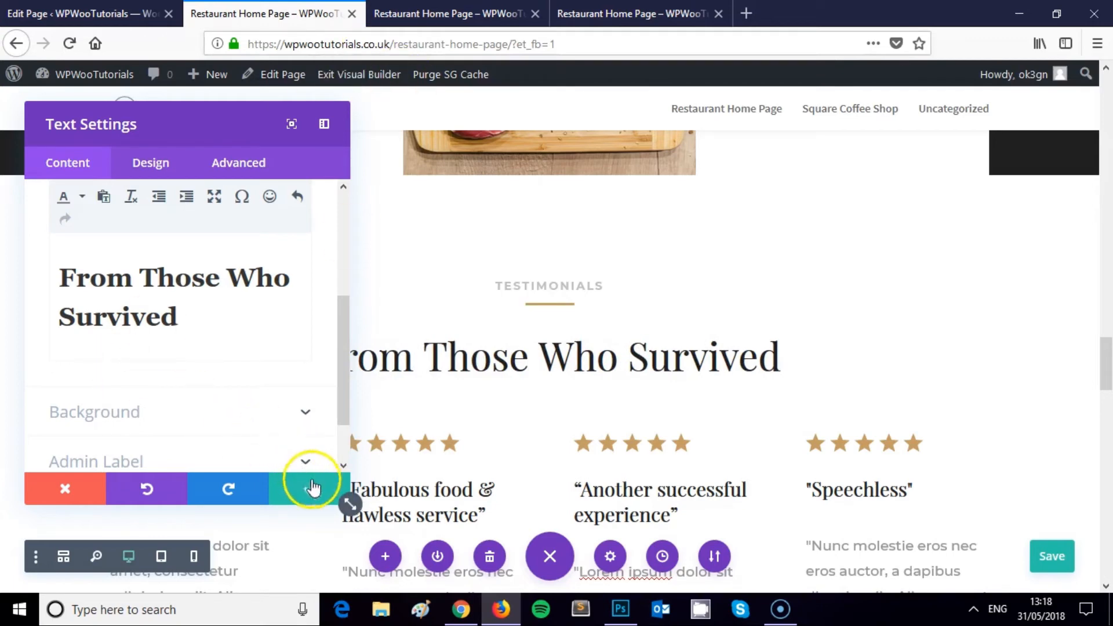
# Look through the design options of the row holding the testimonial star ratings, and discard its settings.
pyautogui.scroll(-2, 642, 306)
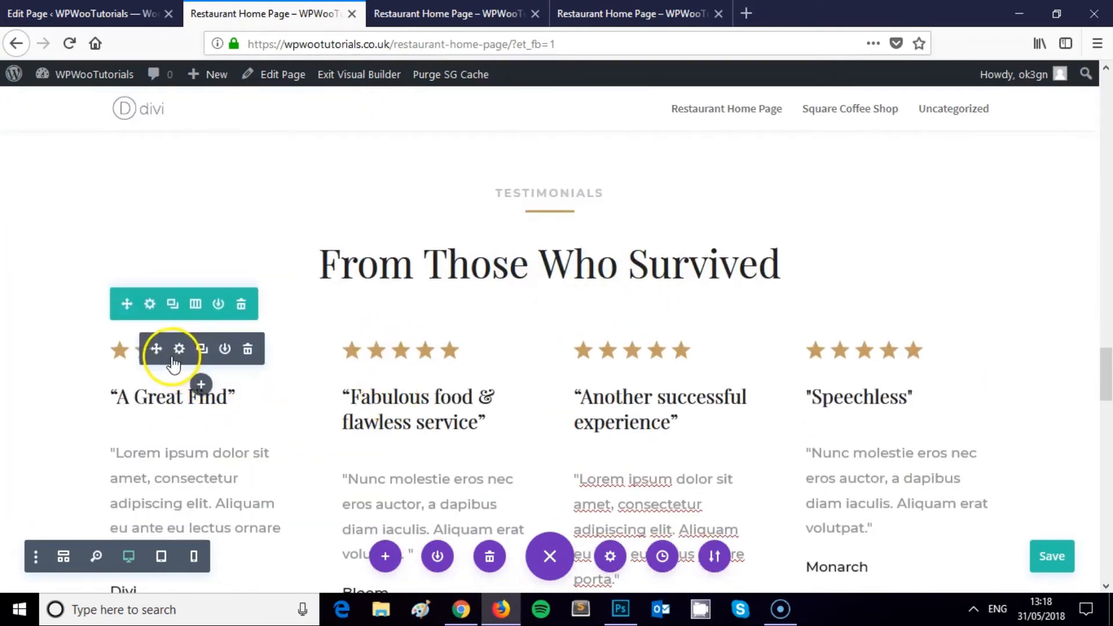
pyautogui.scroll(-4, 168, 356)
pyautogui.scroll(2, 635, 368)
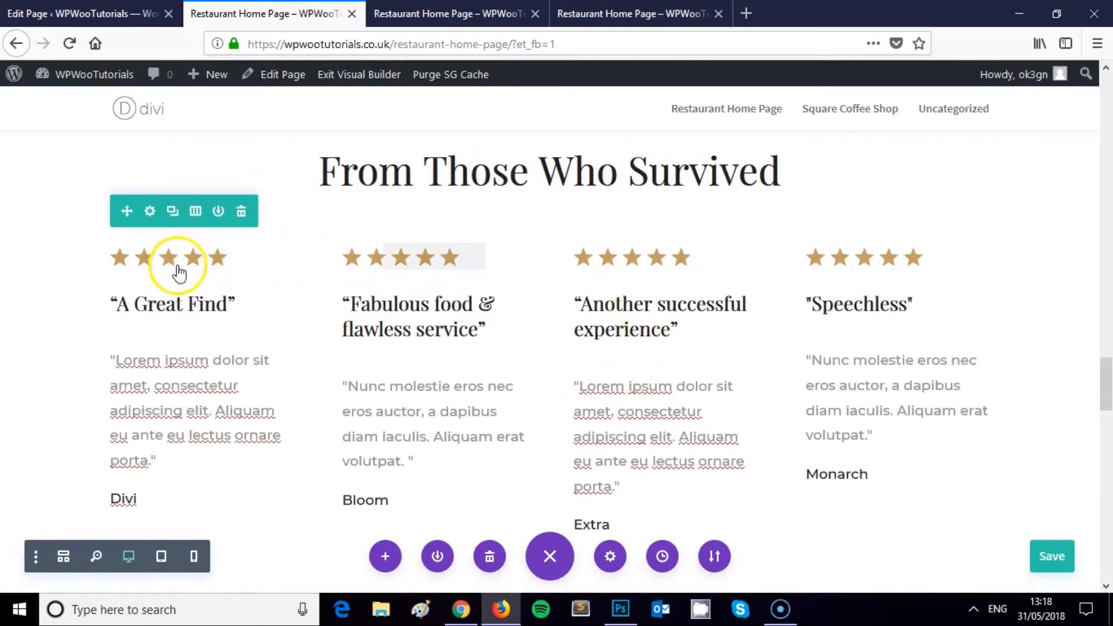
pyautogui.click(152, 217)
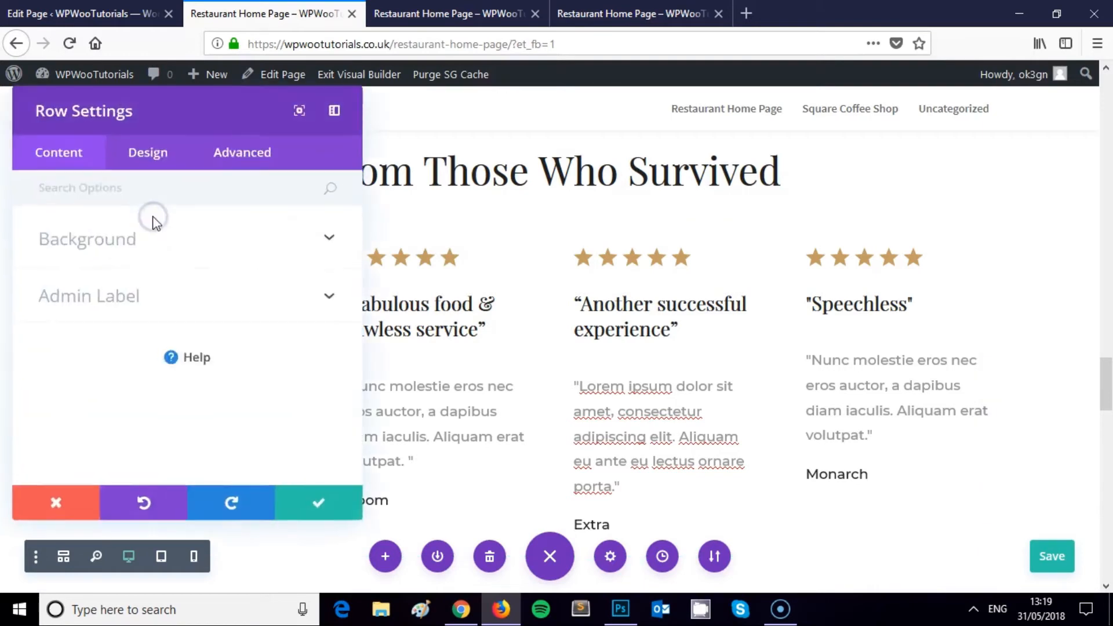
pyautogui.click(151, 163)
pyautogui.scroll(-3, 260, 297)
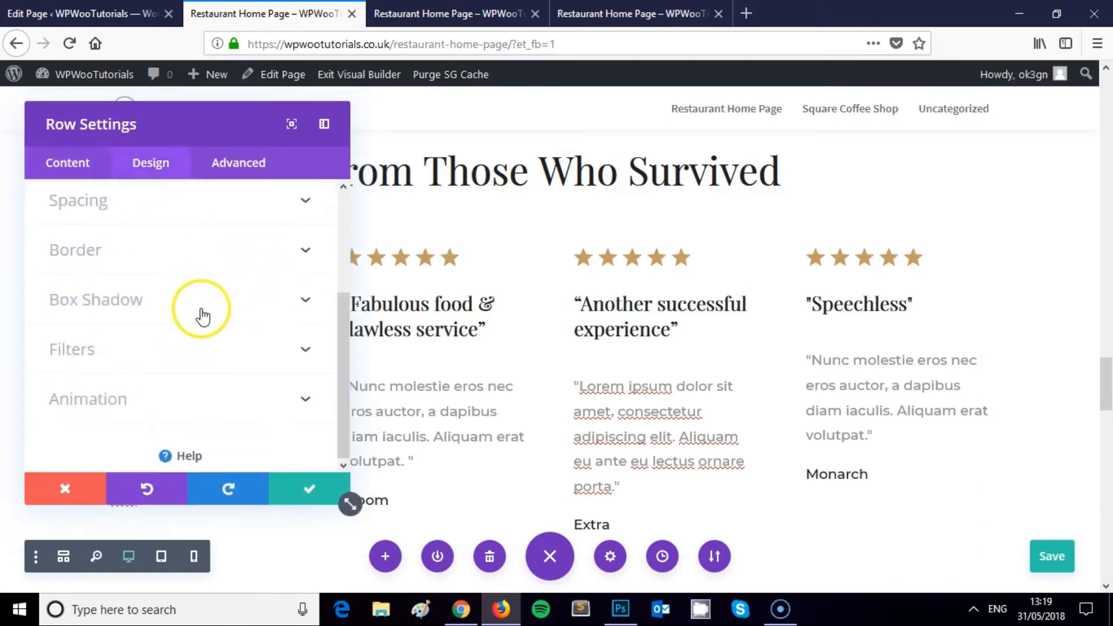
pyautogui.scroll(6, 199, 313)
pyautogui.scroll(-3, 141, 274)
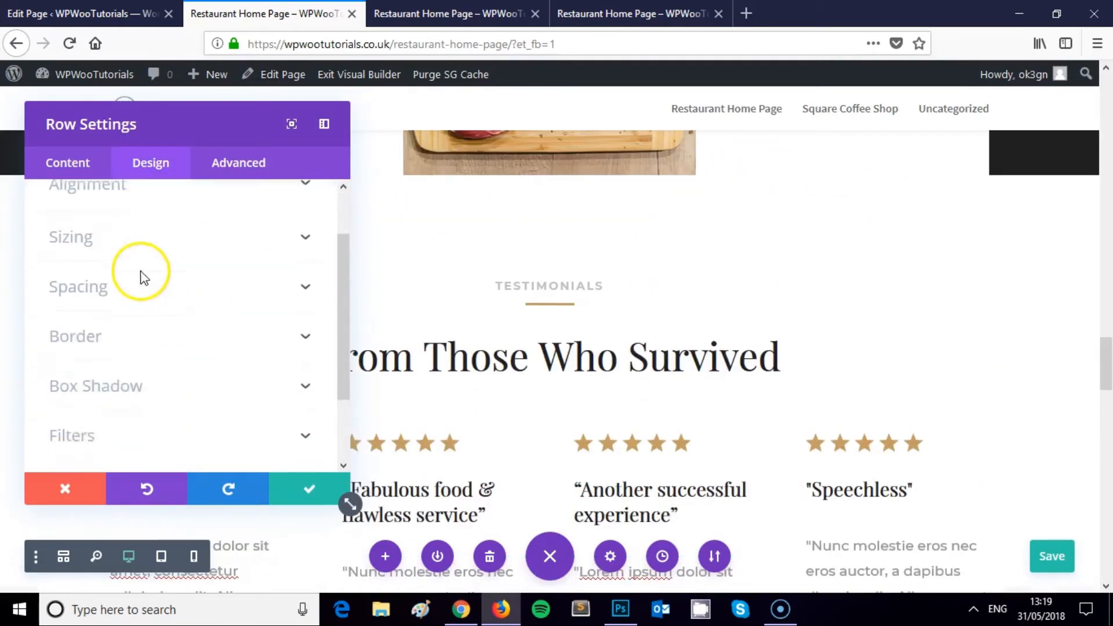
pyautogui.click(65, 488)
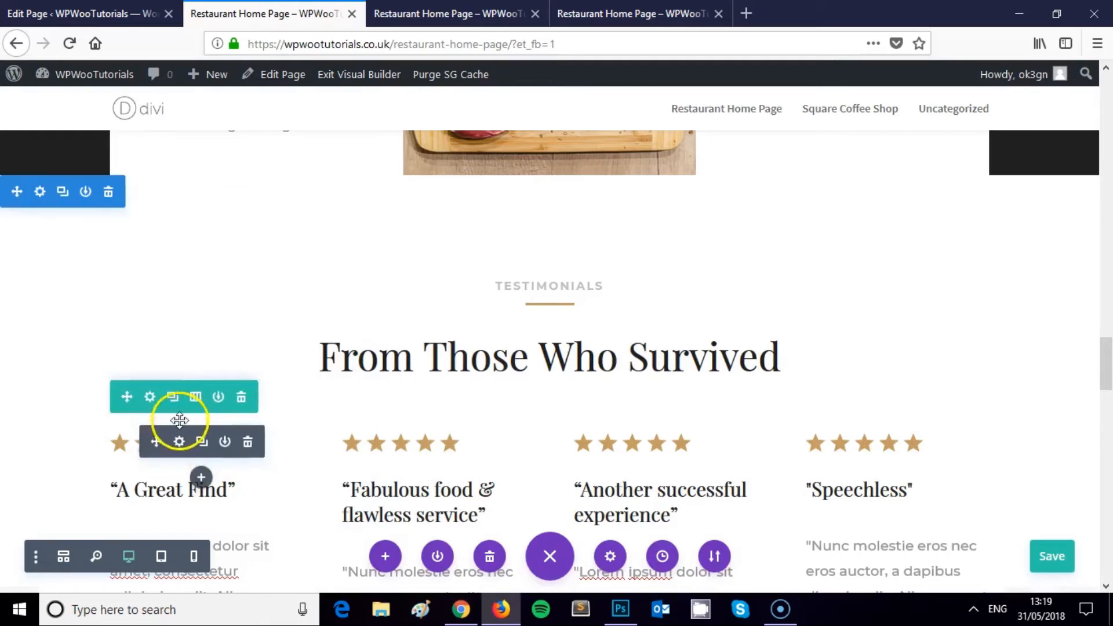
# Inspect the image, link and background options of the star-rating image above "A Great Find".
pyautogui.click(180, 443)
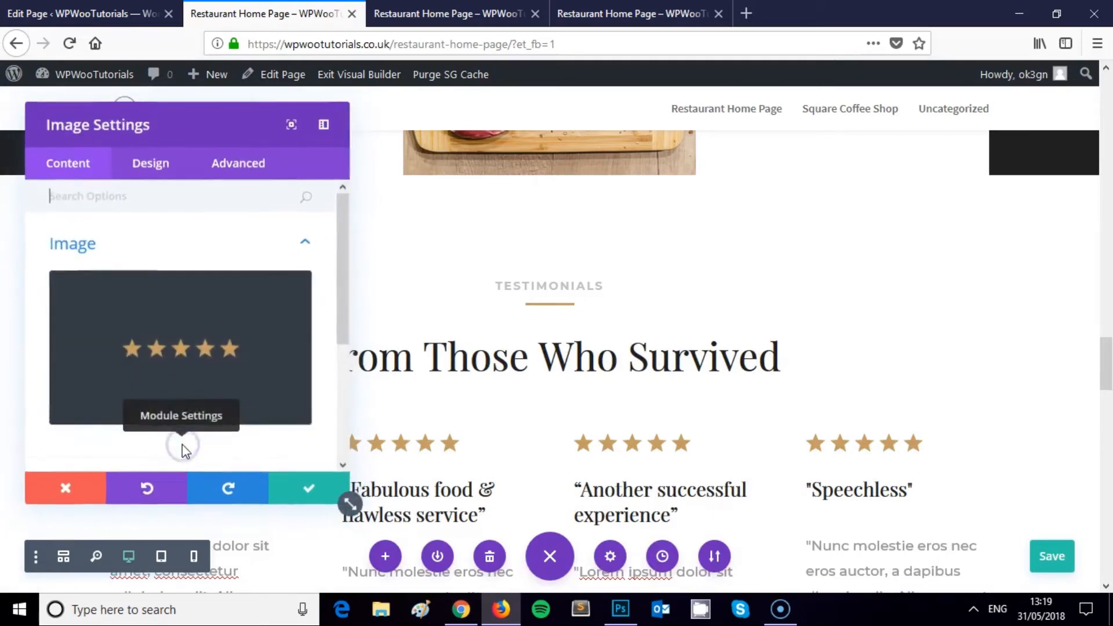
pyautogui.scroll(-4, 184, 343)
pyautogui.scroll(4, 192, 337)
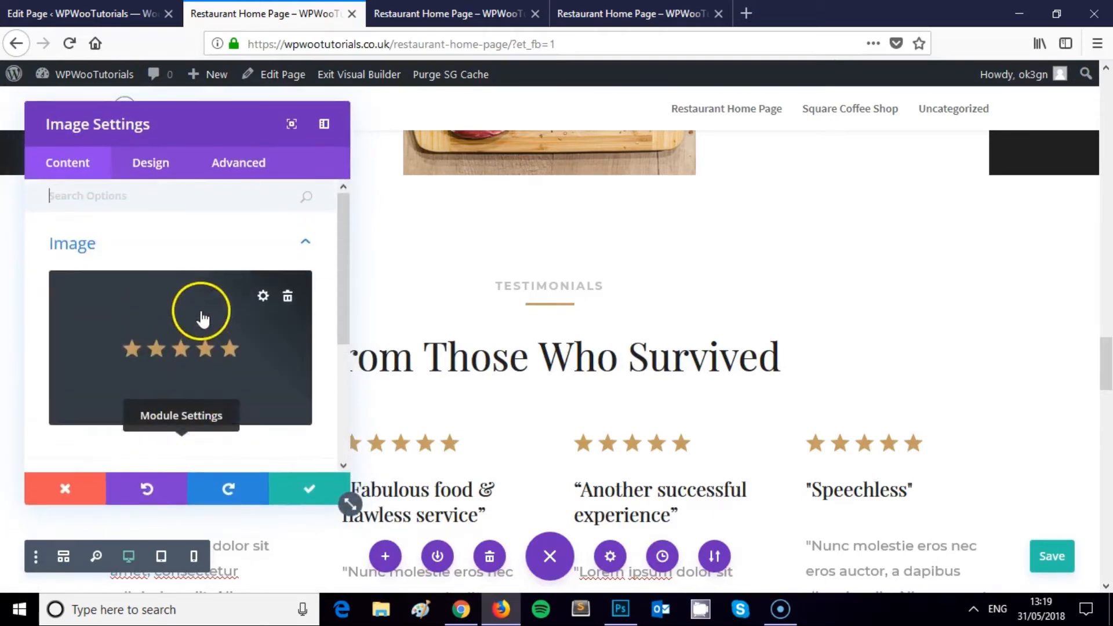
pyautogui.scroll(-4, 216, 305)
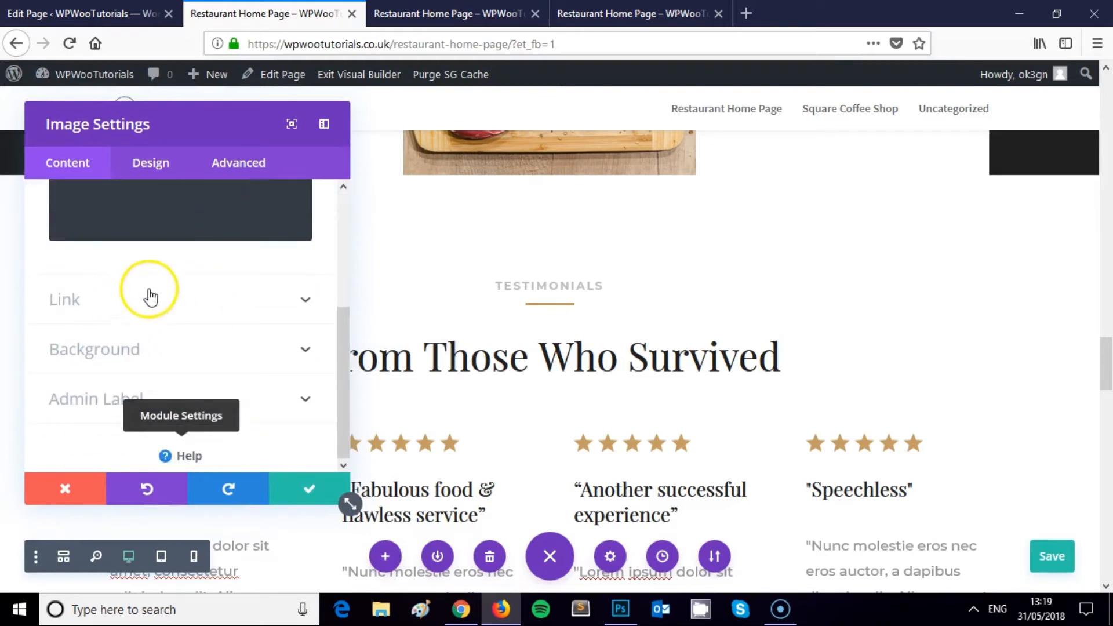
pyautogui.click(223, 352)
pyautogui.scroll(3, 159, 325)
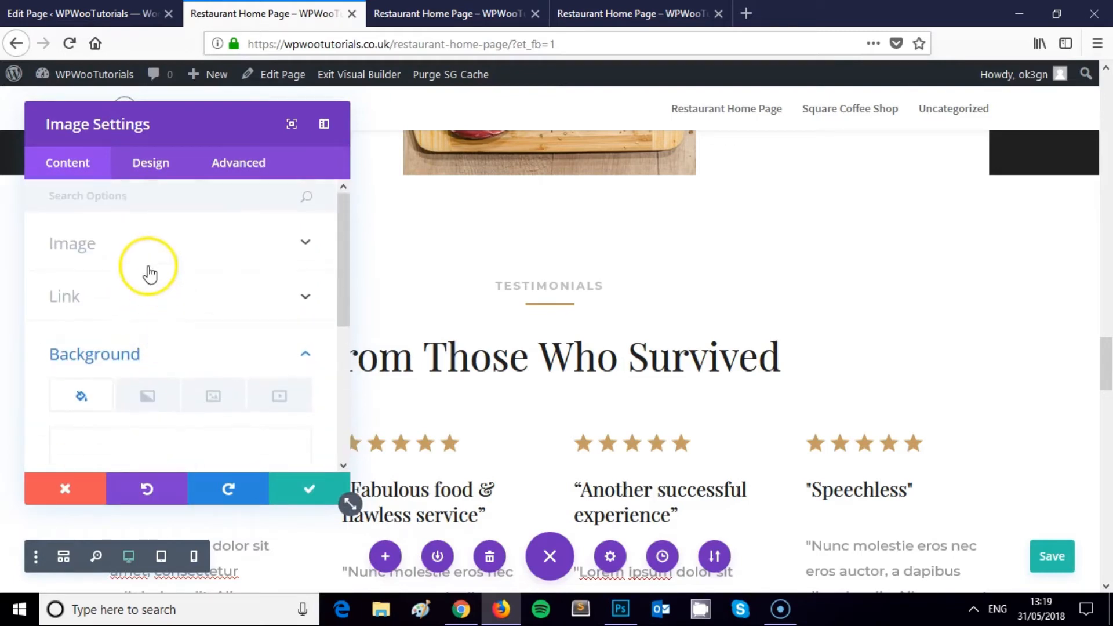
pyautogui.click(461, 609)
pyautogui.click(557, 11)
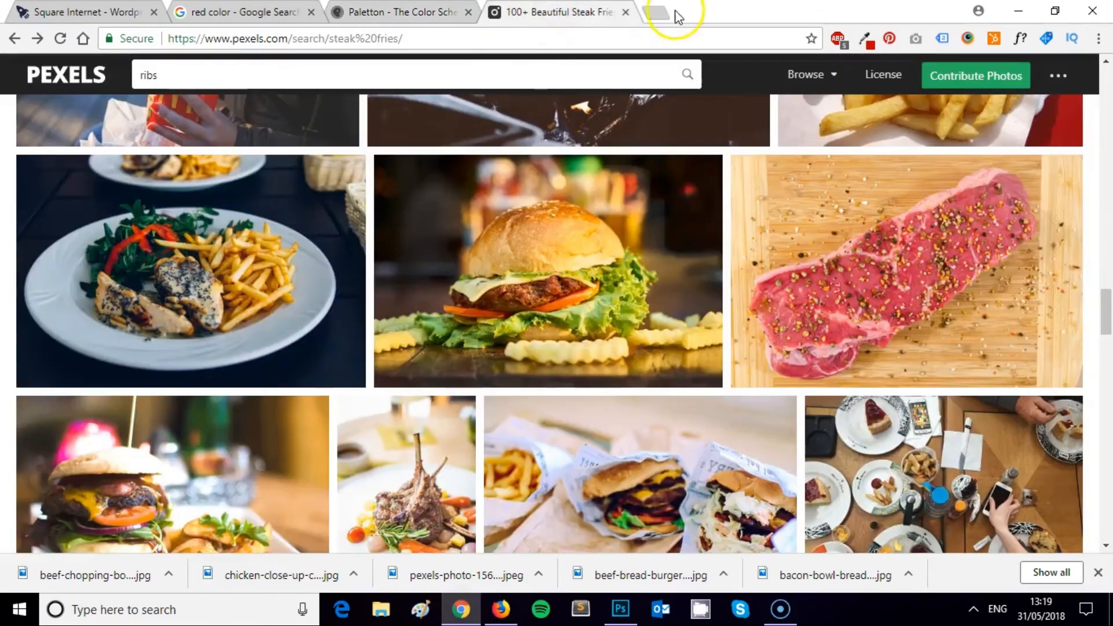
pyautogui.click(659, 12)
pyautogui.write('flatic')
pyautogui.press('Return')
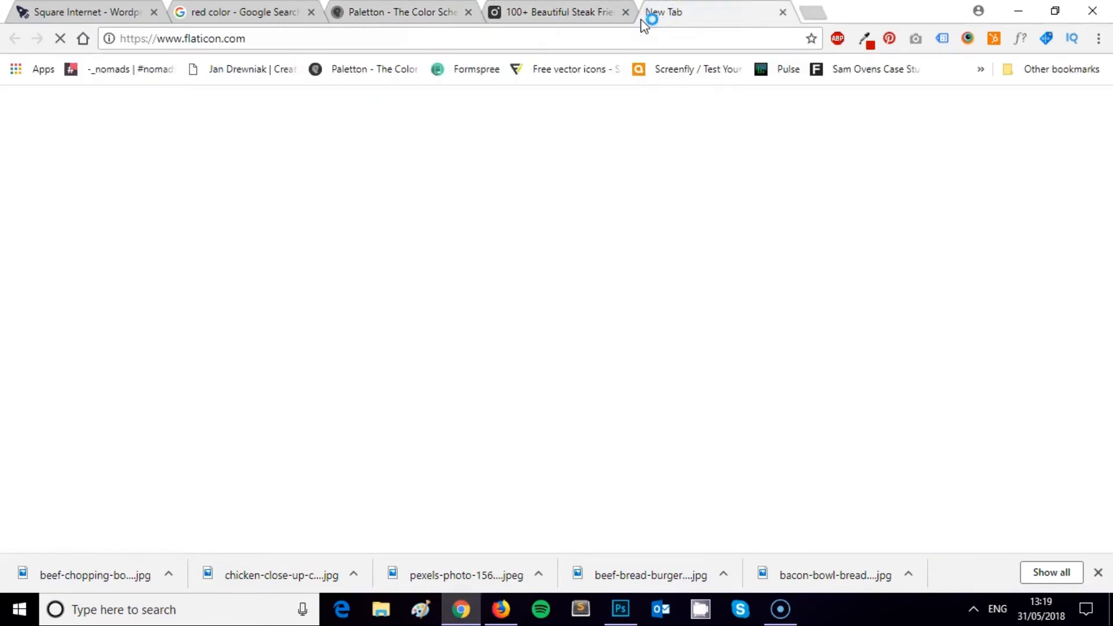
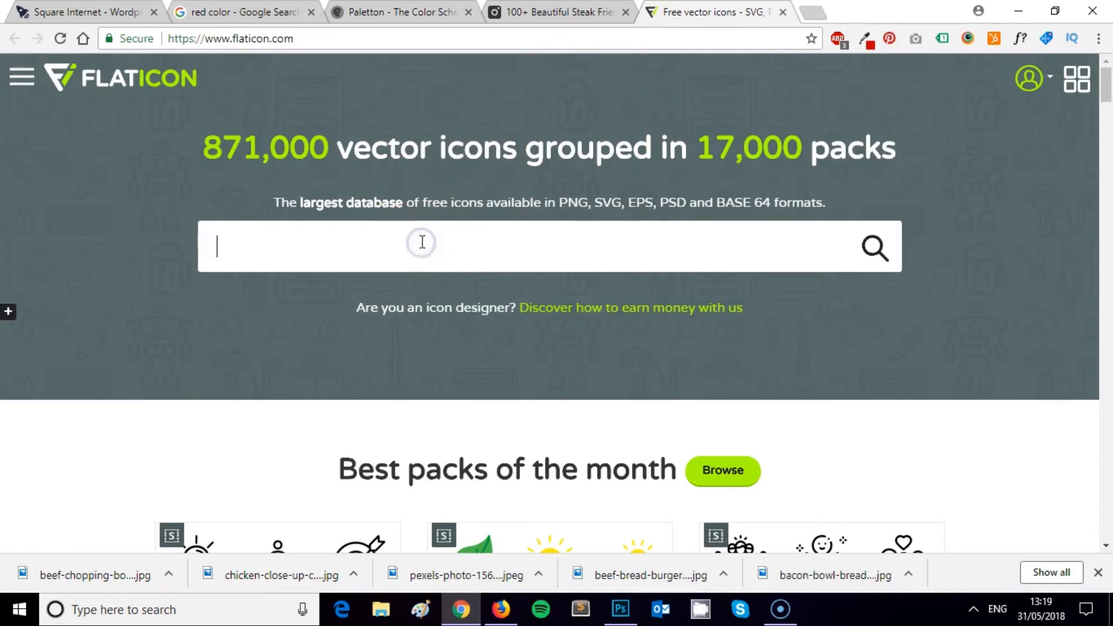
# Search Flaticon for "5 stars" and look through the resulting icons.
pyautogui.press('Return')
pyautogui.write('5 stars')
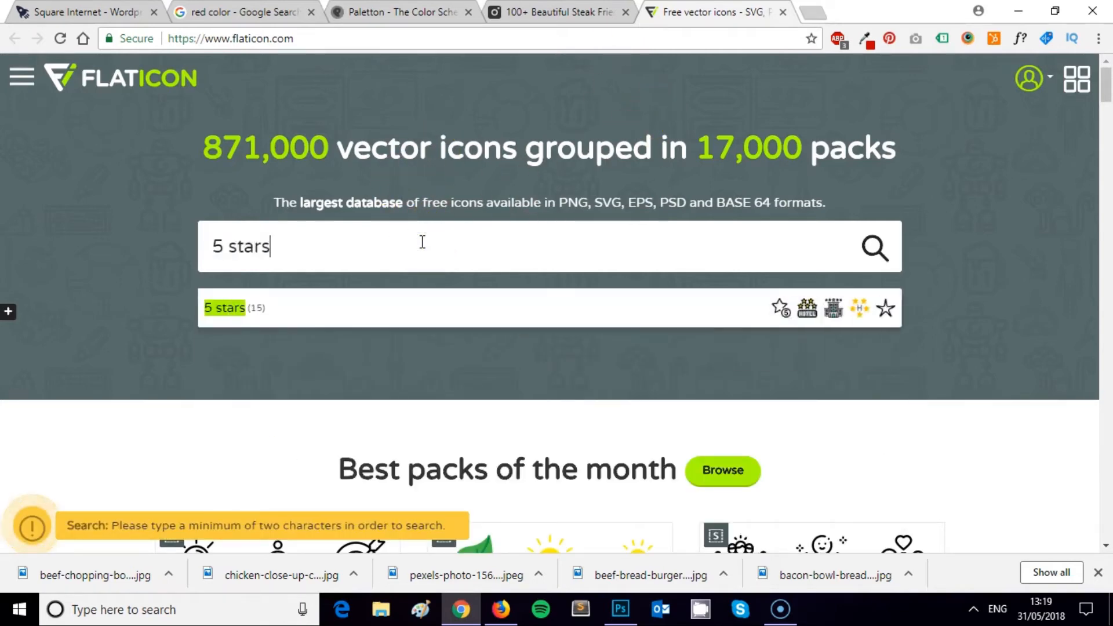
pyautogui.press('Return')
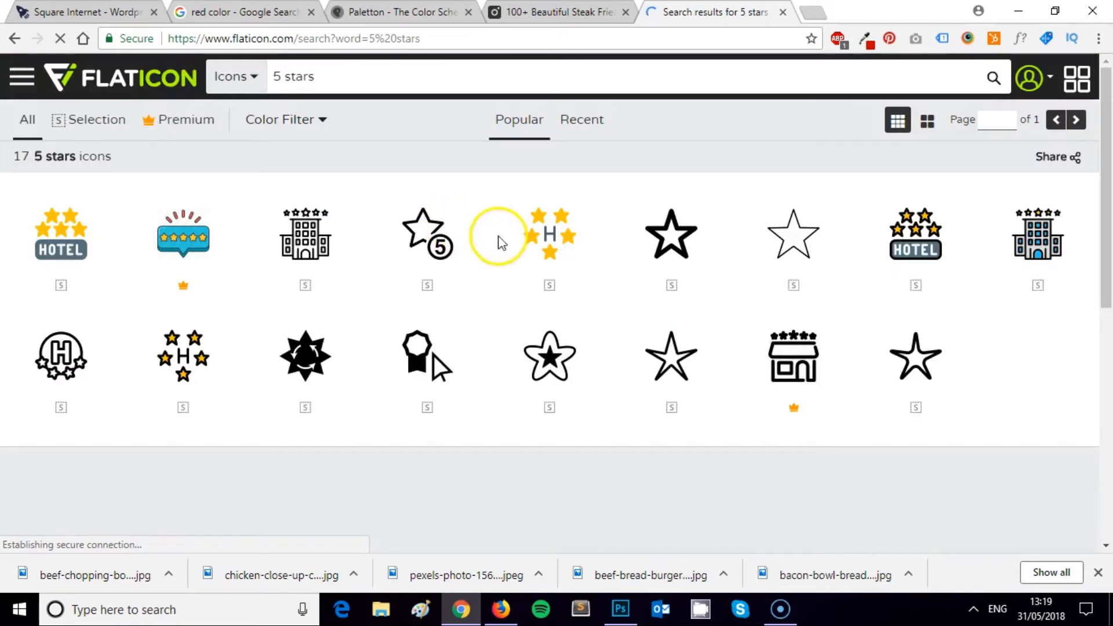
pyautogui.scroll(-3, 551, 319)
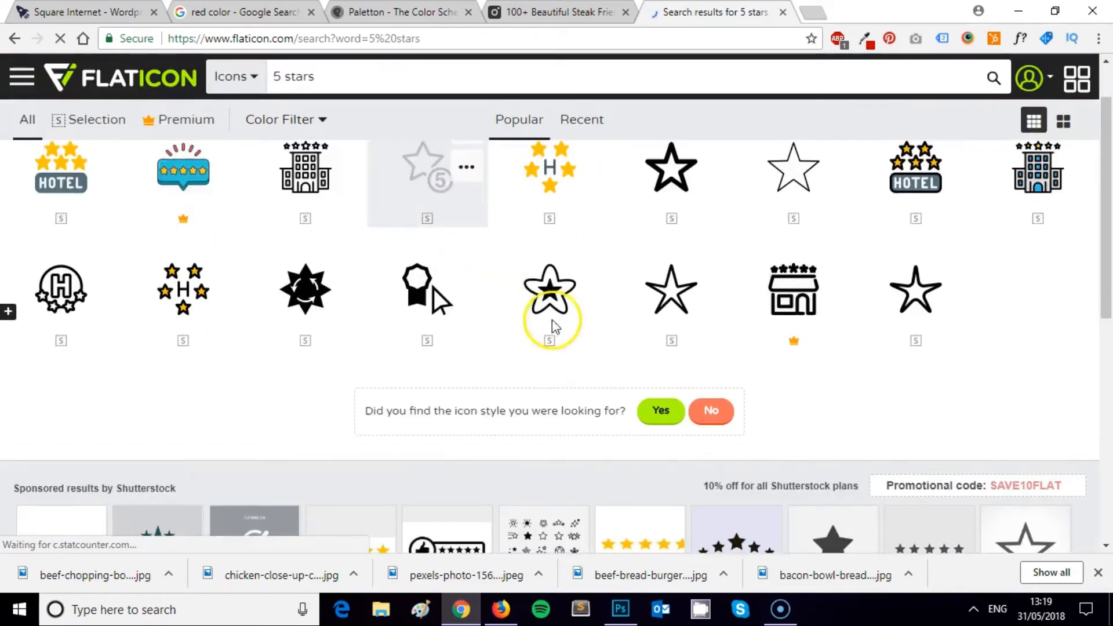
pyautogui.scroll(3, 539, 325)
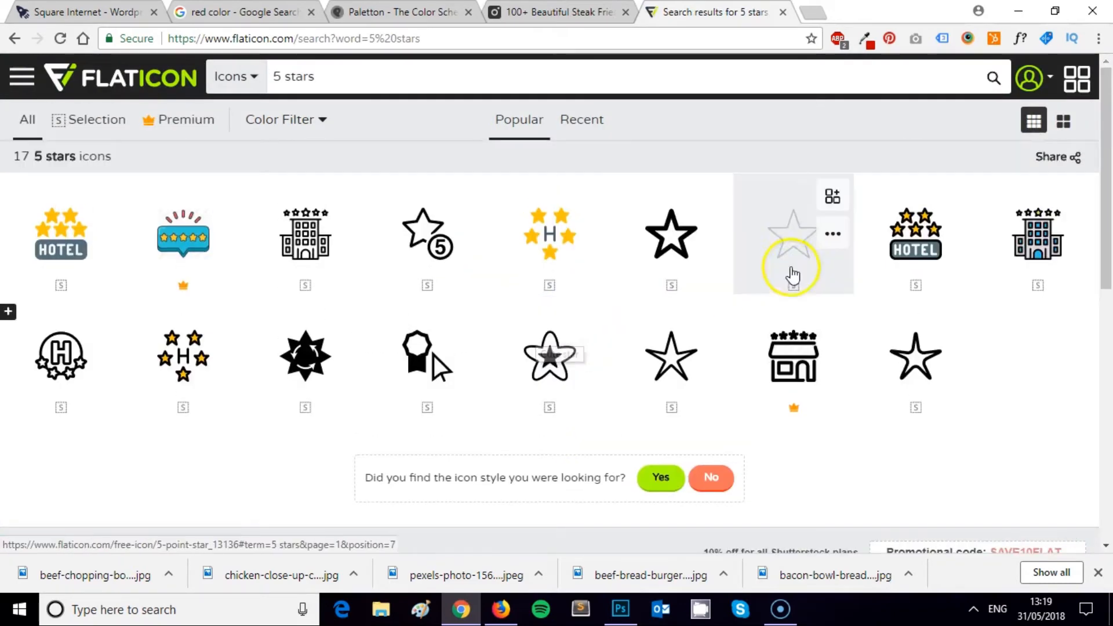
# Search Flaticon for "stars" instead, close the pop-up window, and browse the star icons.
pyautogui.tripleClick(335, 74)
pyautogui.write('st')
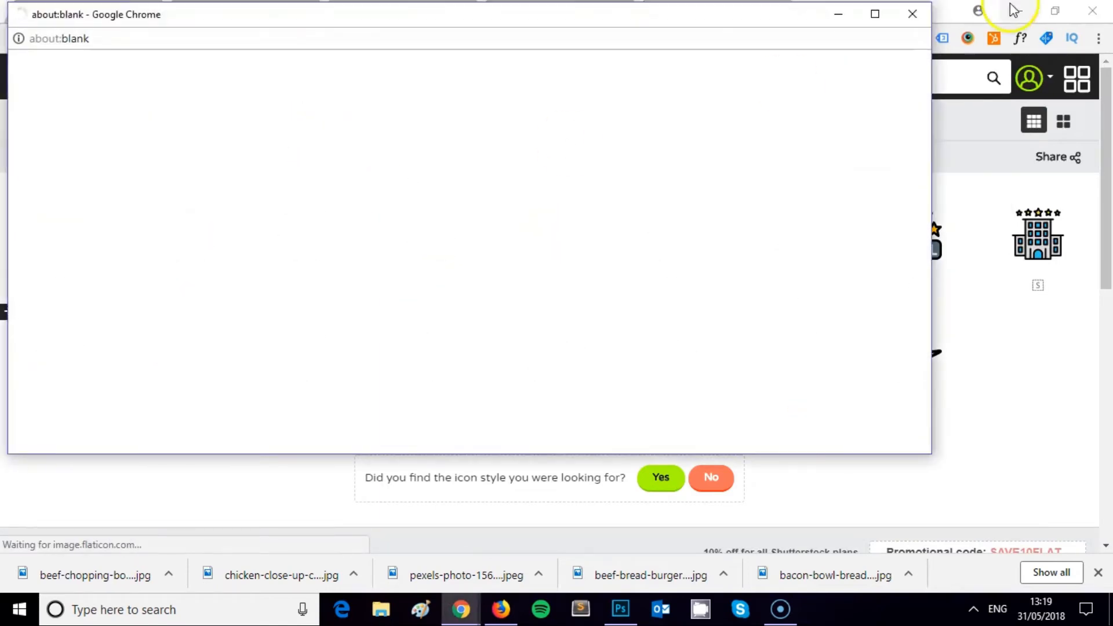
pyautogui.click(911, 14)
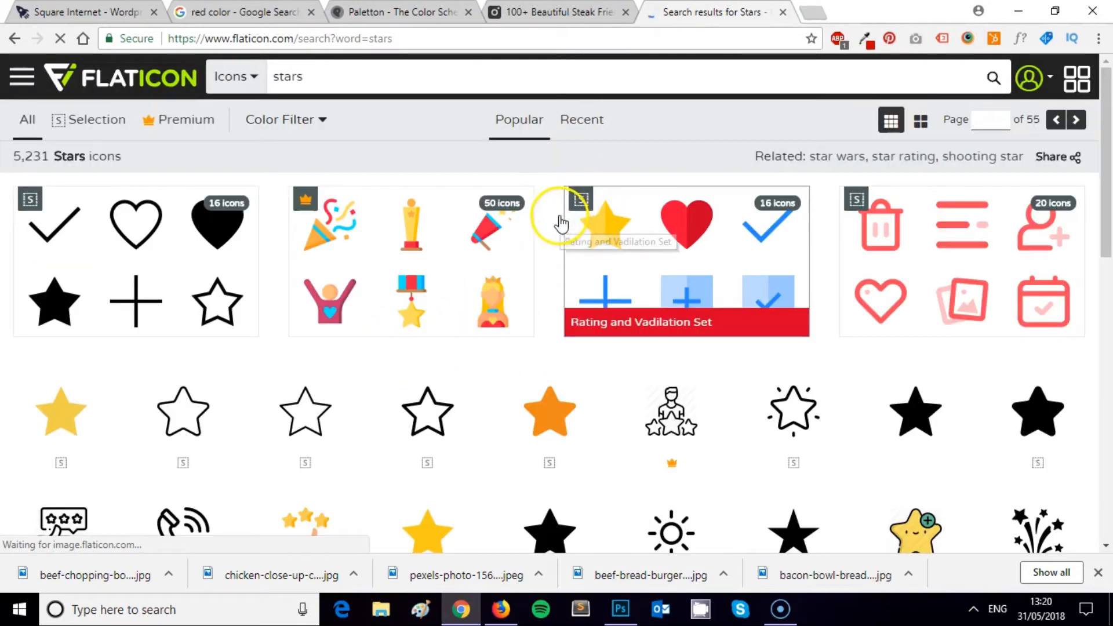
pyautogui.scroll(-3, 526, 242)
pyautogui.scroll(-6, 526, 242)
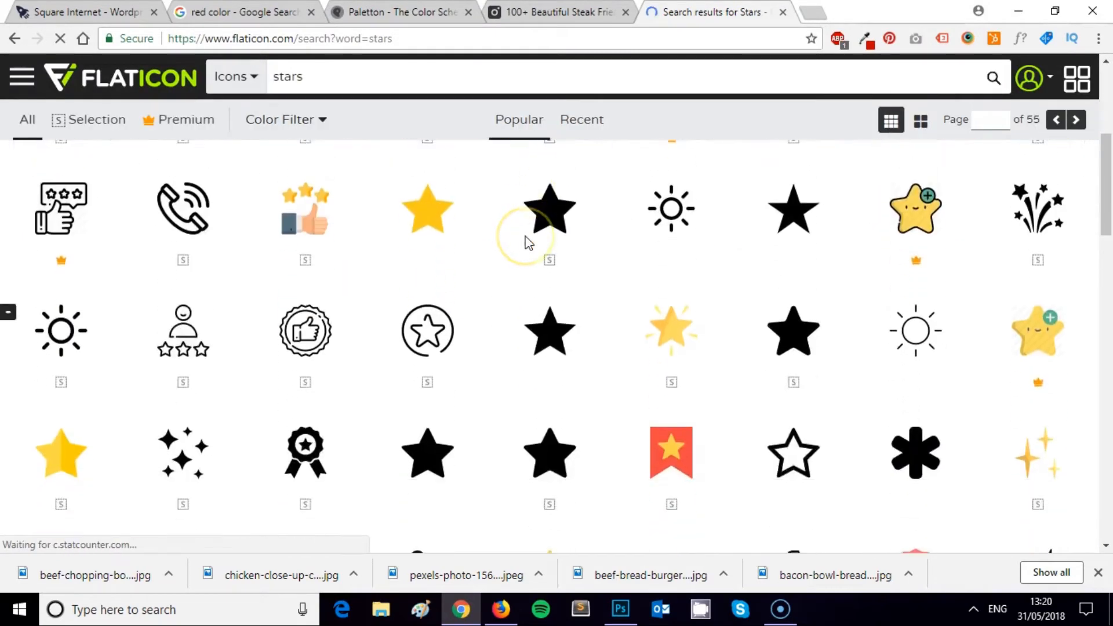
pyautogui.scroll(1, 528, 243)
pyautogui.scroll(2, 527, 243)
pyautogui.click(461, 609)
pyautogui.click(461, 609)
pyautogui.click(530, 358)
pyautogui.scroll(6, 530, 323)
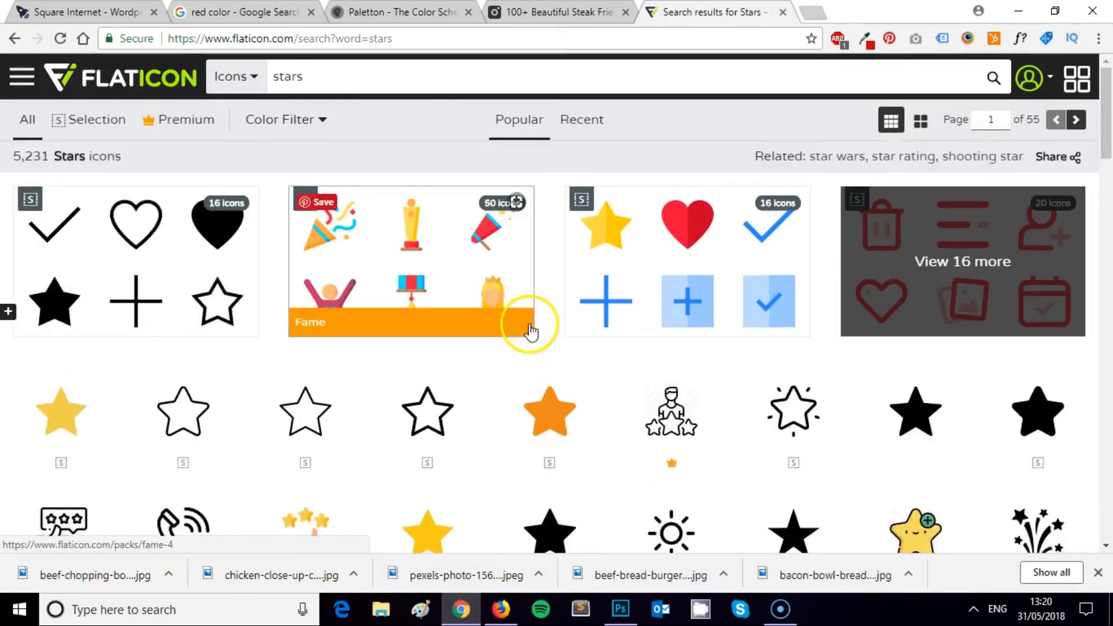
# Search Flaticon for "5 stars" again and open the details of the outlined star icon with a circled 5.
pyautogui.moveTo(336, 72); pyautogui.dragTo(116, 69)
pyautogui.write('5 stars')
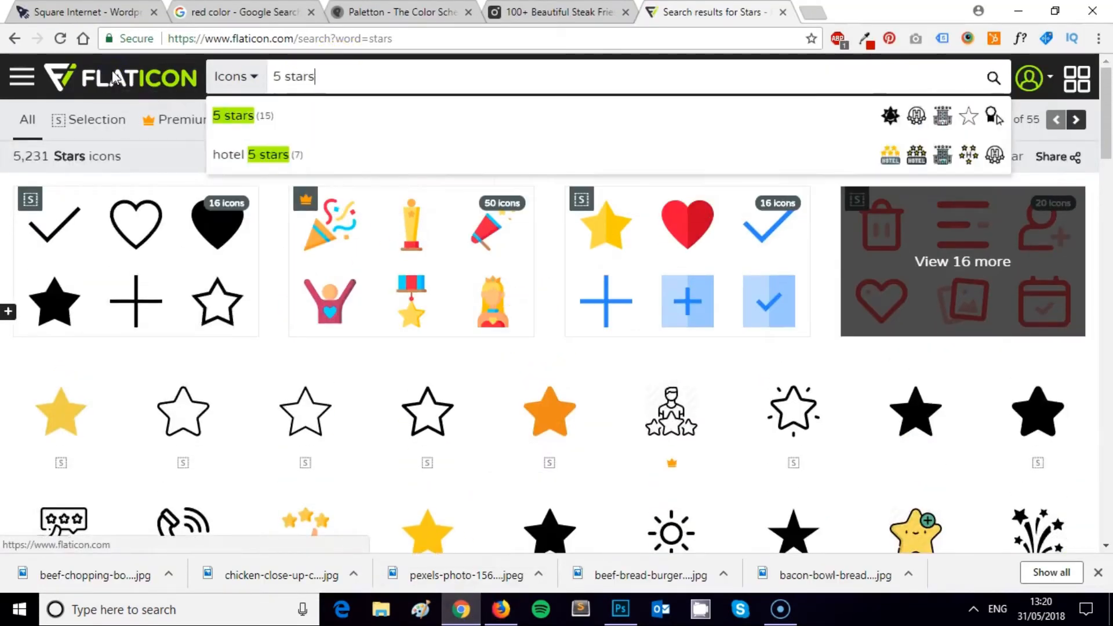
pyautogui.press('Return')
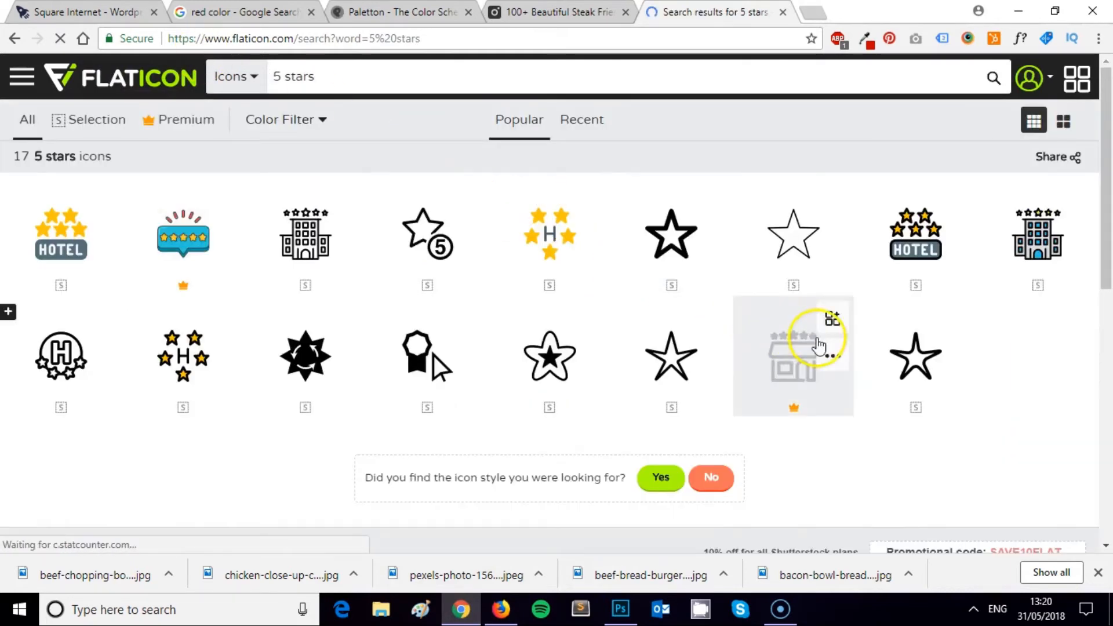
pyautogui.click(432, 261)
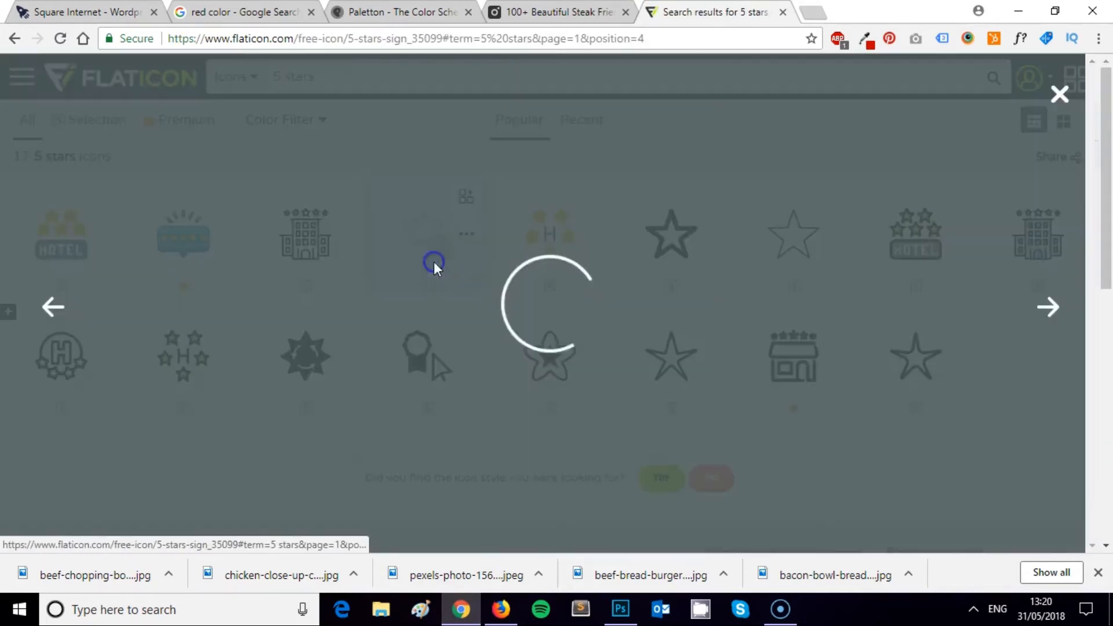
# Switch to the Paletton page in Chrome and copy the red's hex code C40601.
pyautogui.click(500, 610)
pyautogui.scroll(-4, 487, 360)
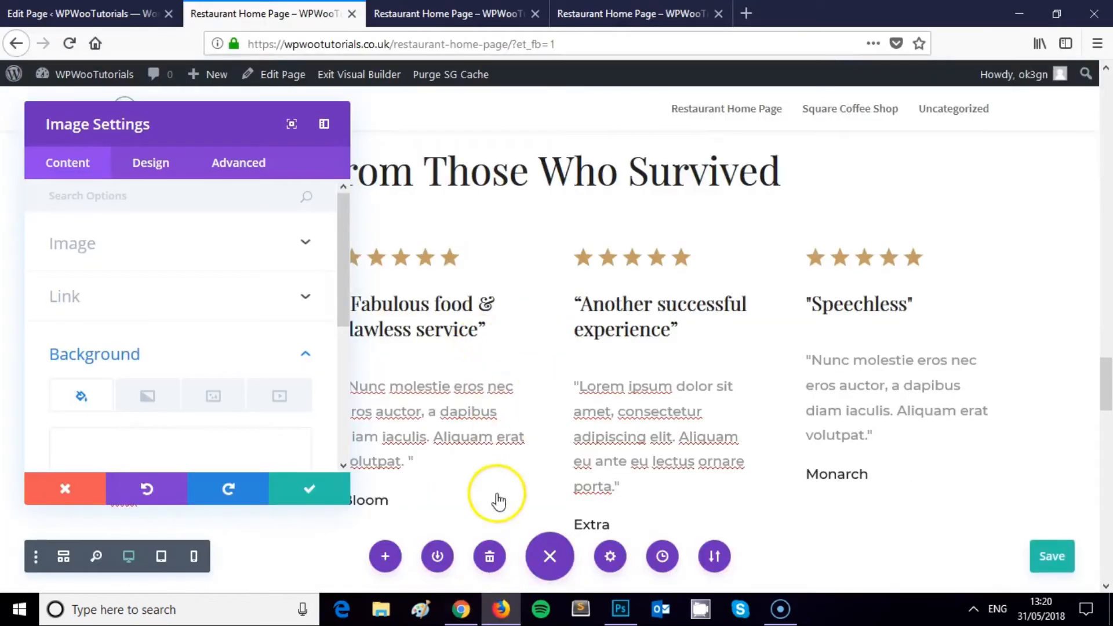
pyautogui.click(461, 610)
pyautogui.click(401, 12)
pyautogui.click(783, 434)
pyautogui.click(499, 610)
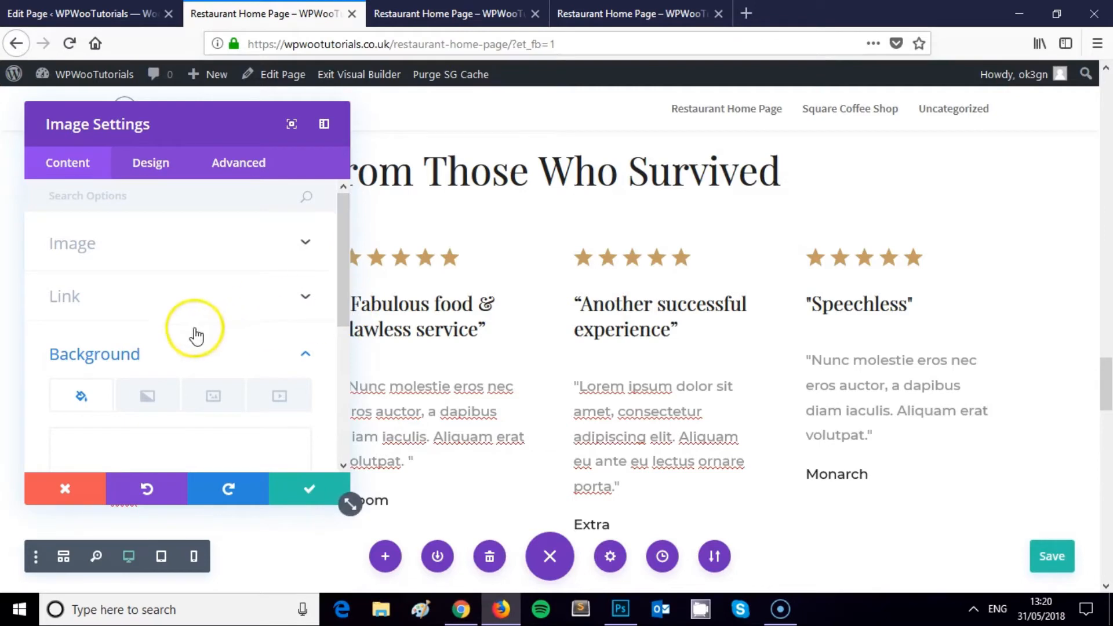
pyautogui.click(463, 610)
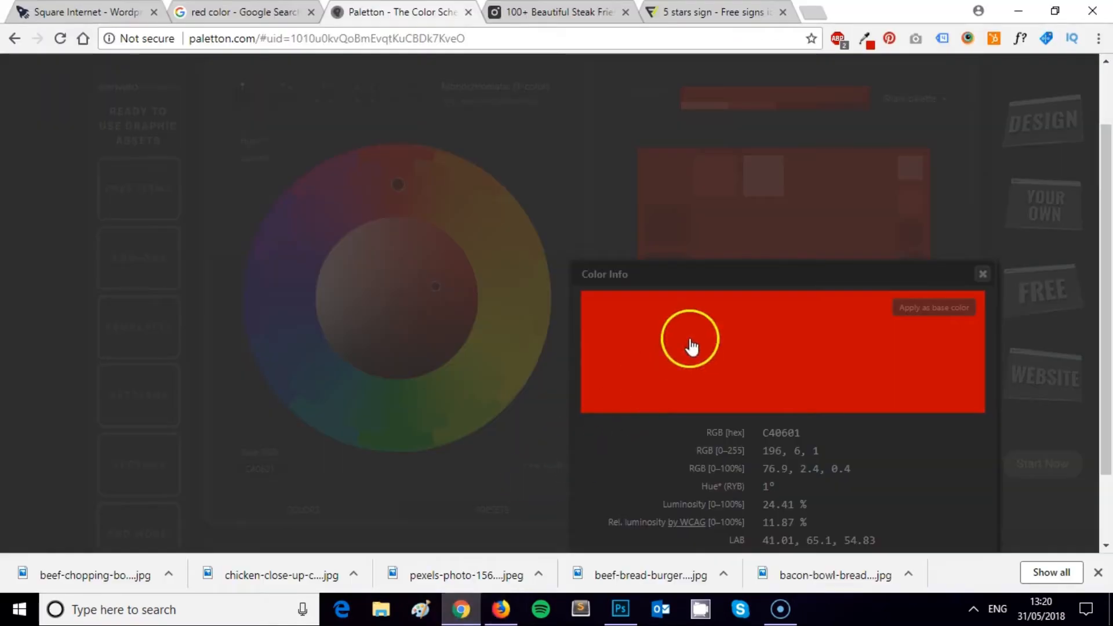
# Return to the Flaticon page of the 5 stars sign icon and set its custom colour to C40601.
pyautogui.click(689, 8)
pyautogui.click(252, 438)
pyautogui.click(480, 577)
pyautogui.click(500, 609)
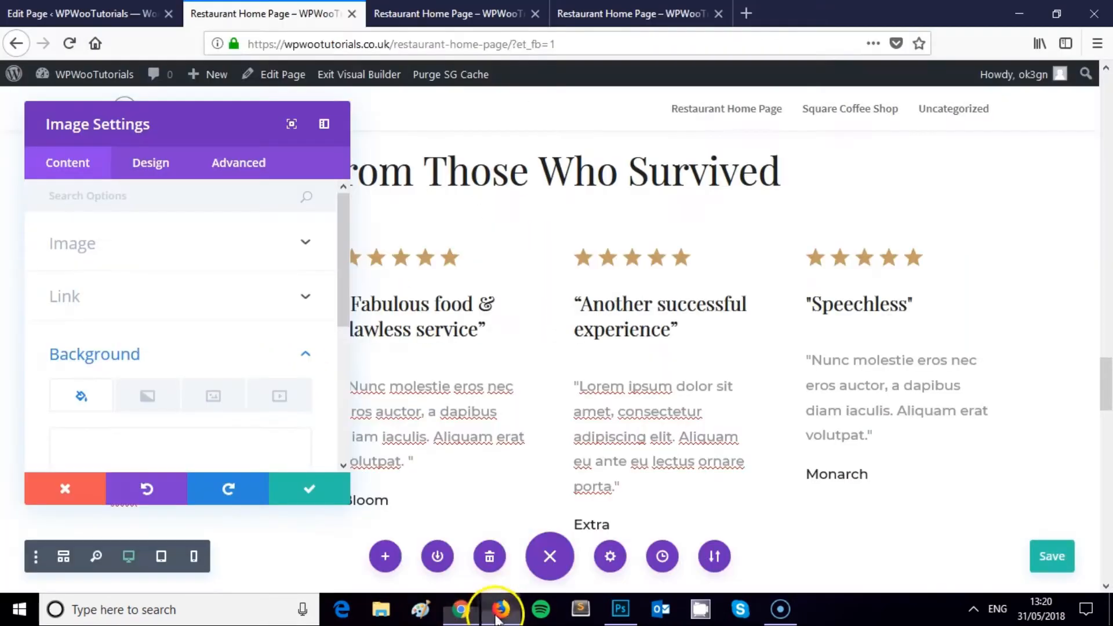
pyautogui.click(461, 609)
pyautogui.scroll(-2, 533, 364)
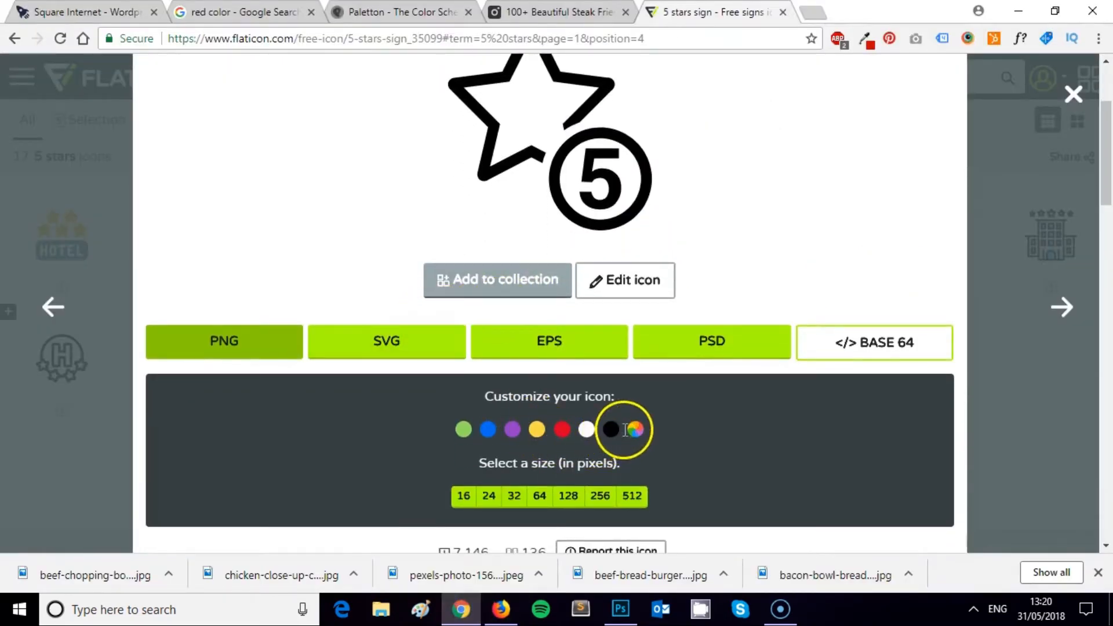
pyautogui.click(635, 430)
pyautogui.write('C40601')
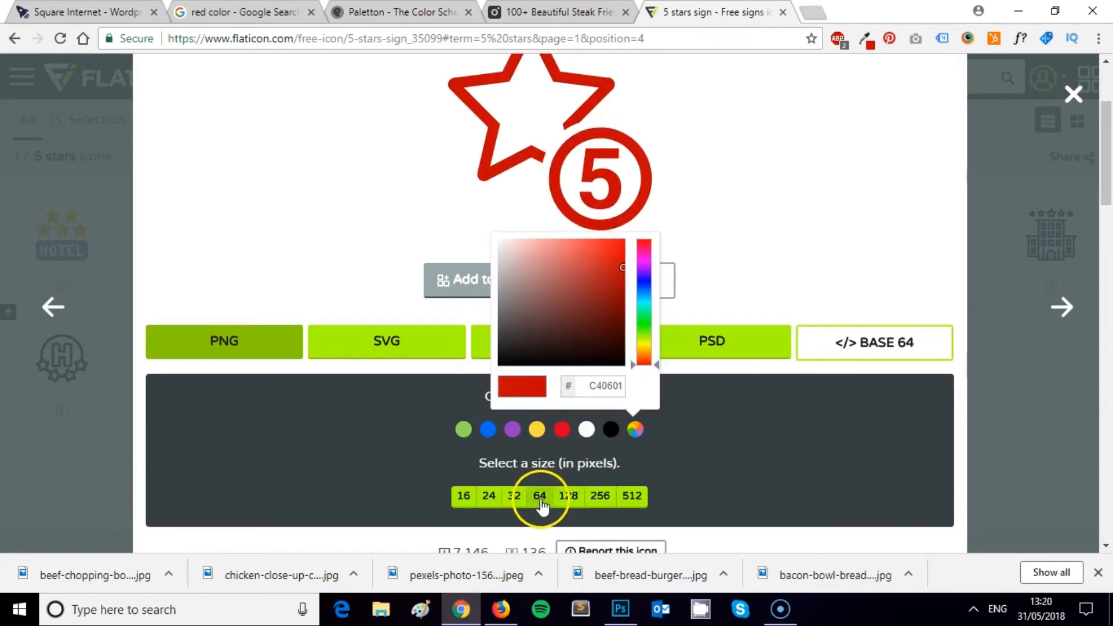
# Reapply the custom colour C40601 to the icon and download it for free as a 64 px PNG.
pyautogui.click(687, 436)
pyautogui.click(236, 340)
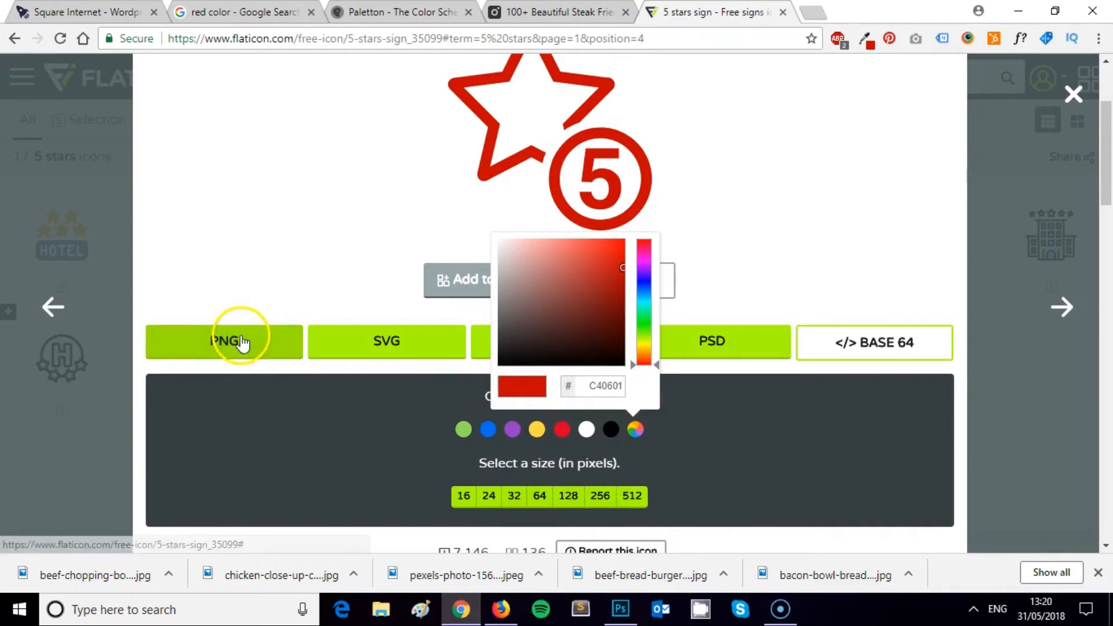
pyautogui.click(235, 341)
pyautogui.click(636, 424)
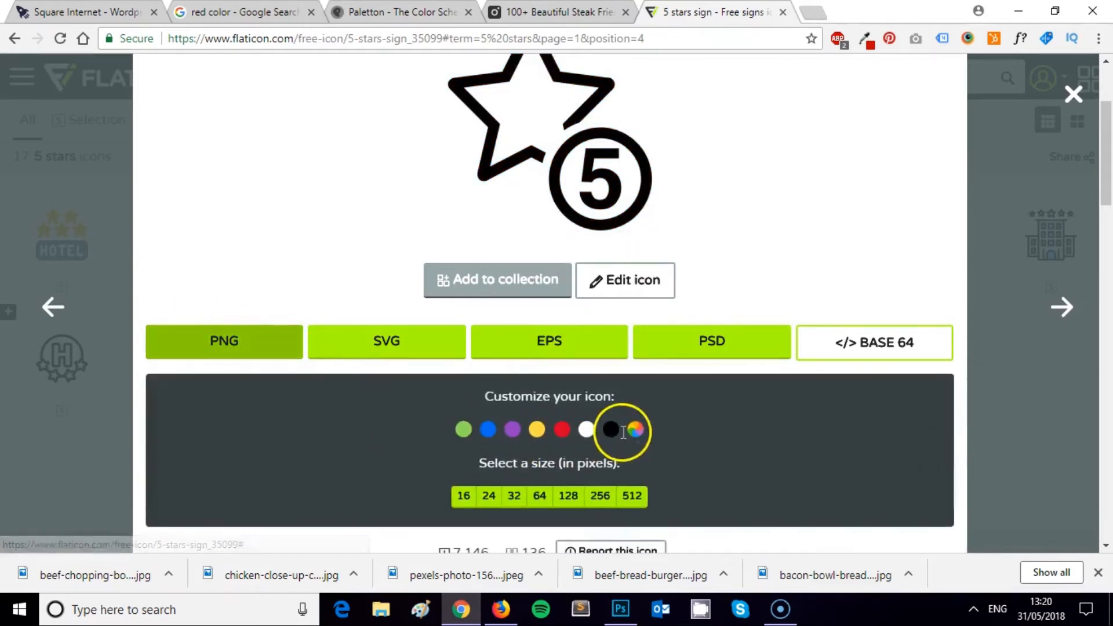
pyautogui.click(695, 413)
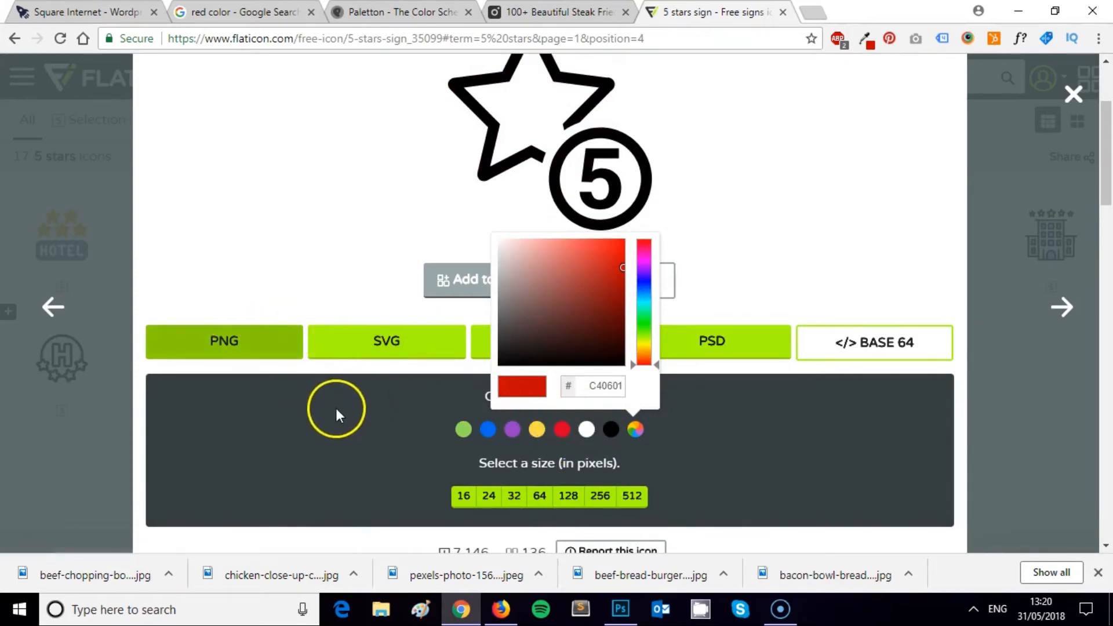
pyautogui.click(565, 500)
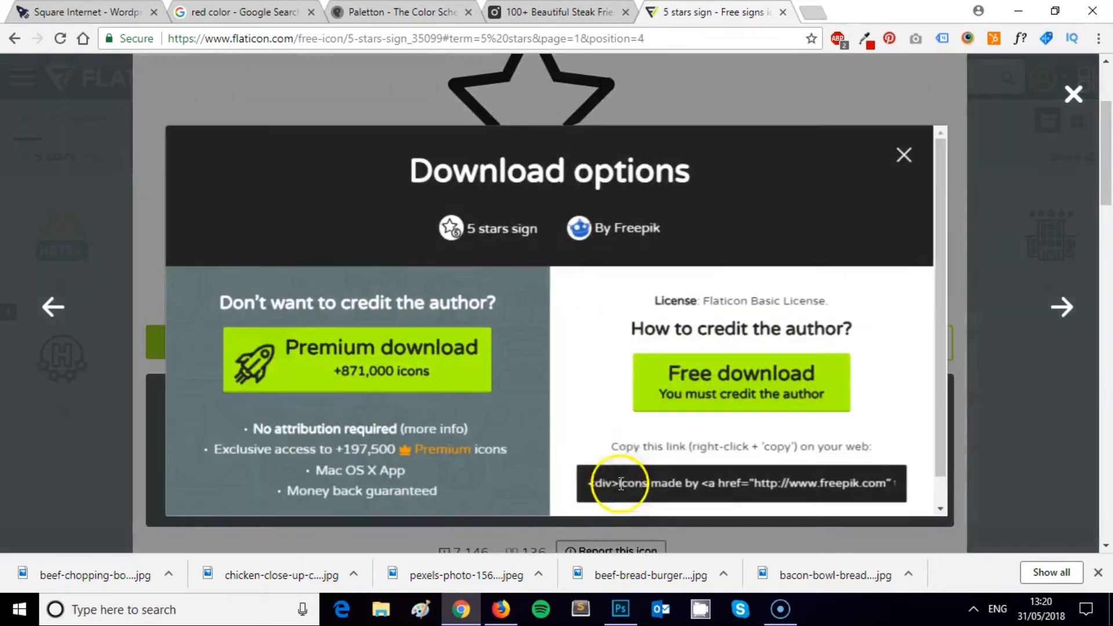
pyautogui.click(665, 397)
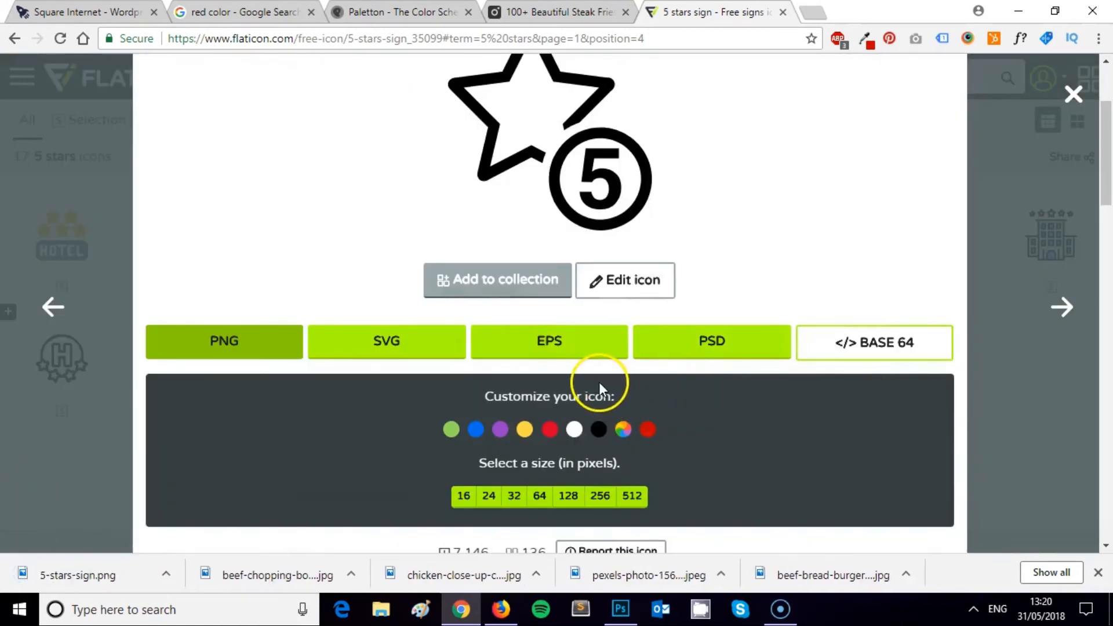
# Switch to Firefox and replace the stars image above "A Great Find" with the downloaded 5-stars-sign.png, saving the module.
pyautogui.click(506, 623)
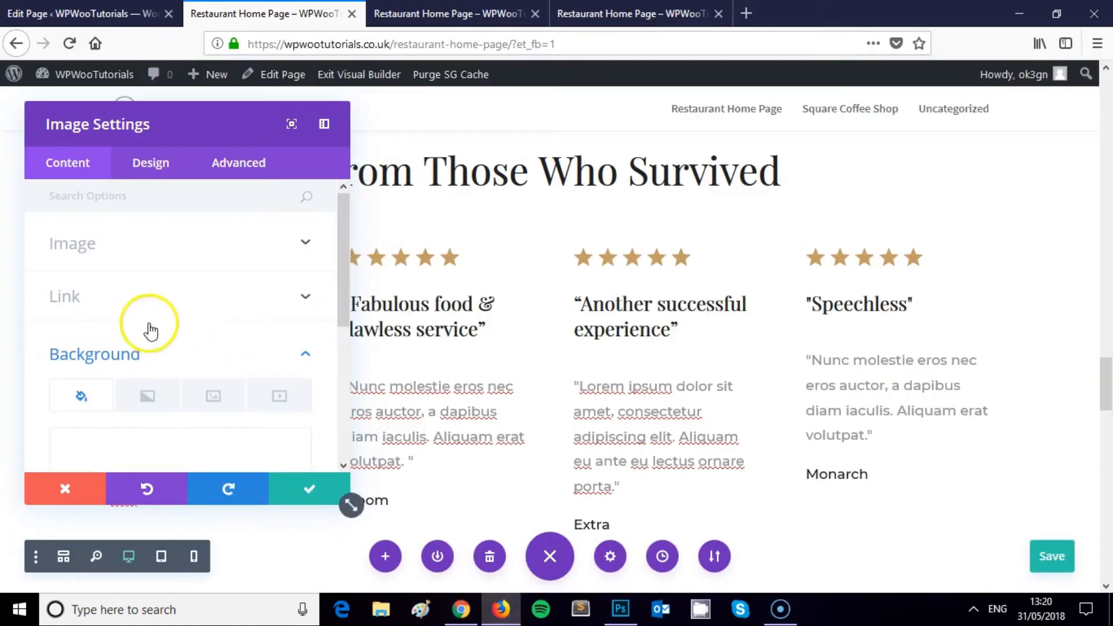
pyautogui.scroll(-4, 191, 288)
pyautogui.scroll(2, 169, 293)
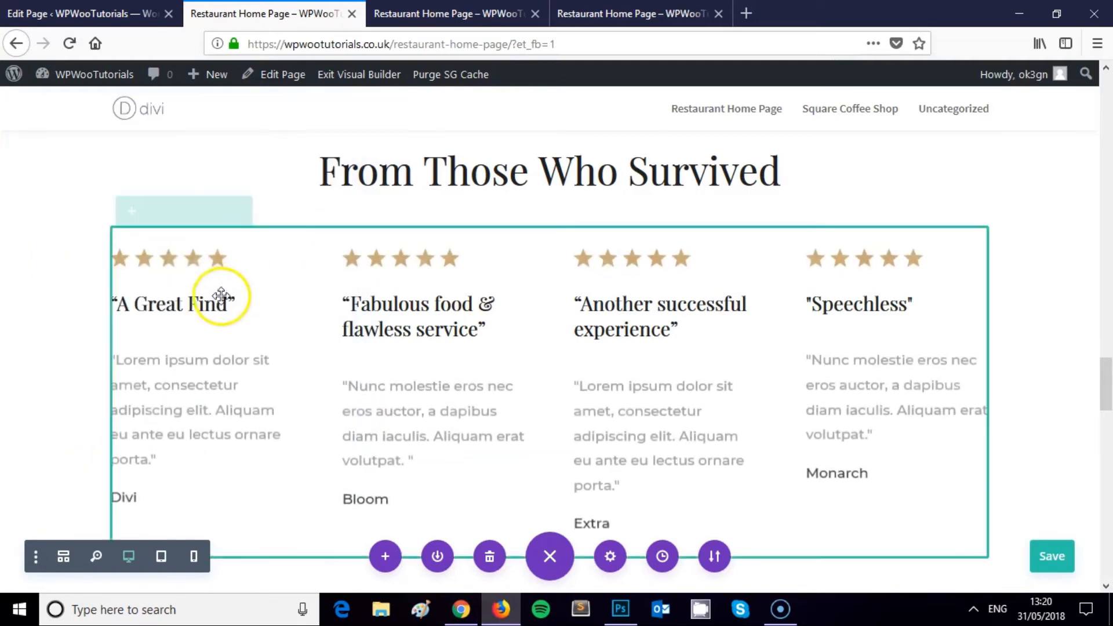
pyautogui.click(176, 255)
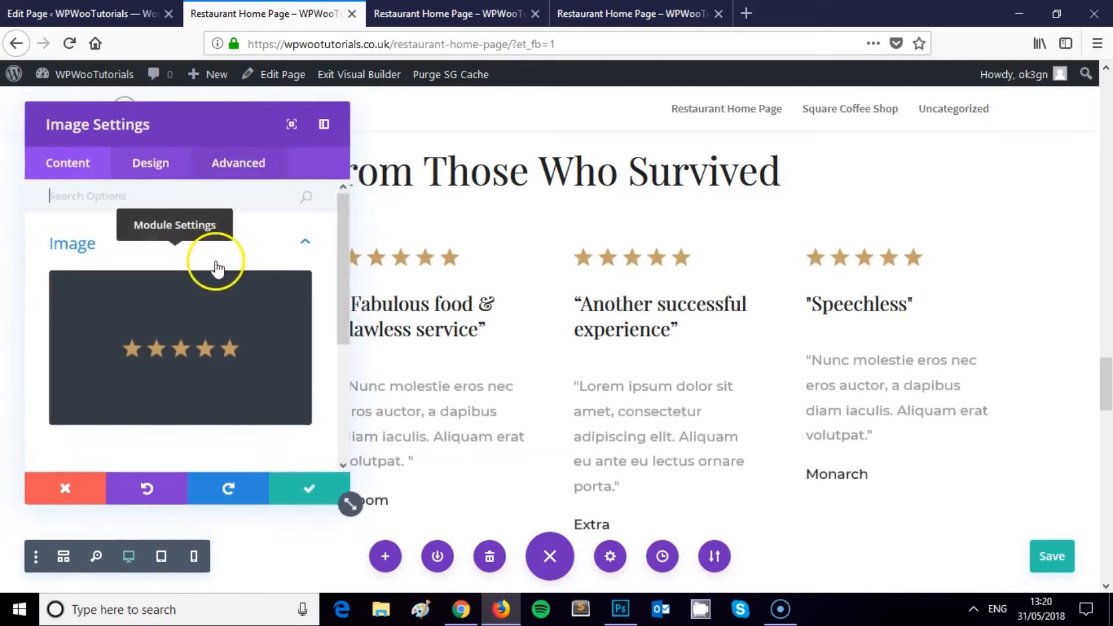
pyautogui.click(283, 300)
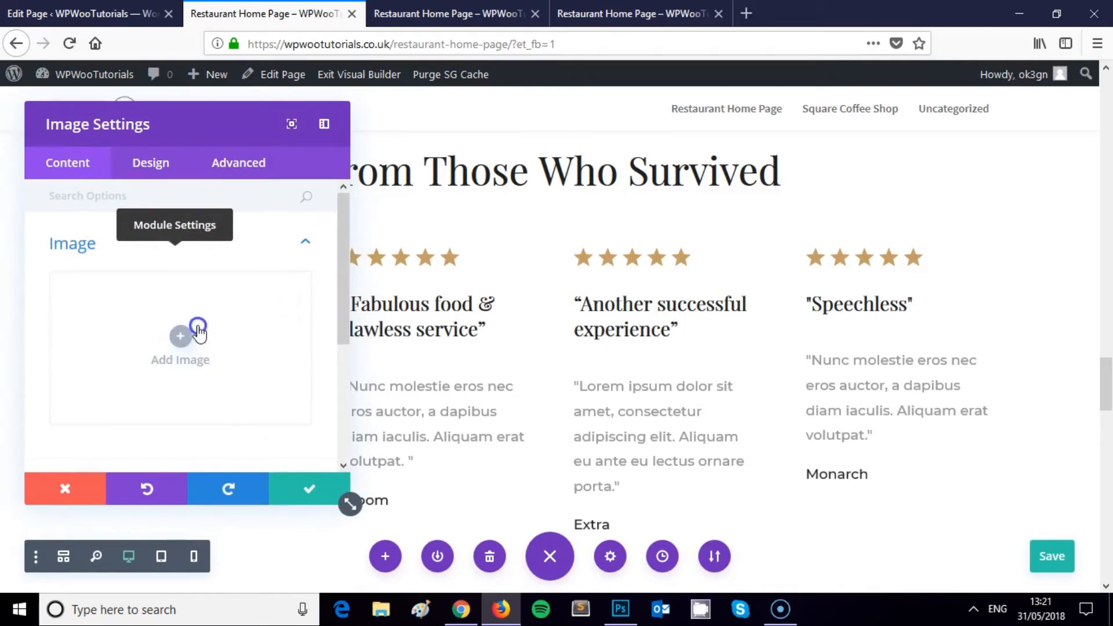
pyautogui.click(198, 330)
pyautogui.click(249, 149)
pyautogui.click(606, 337)
pyautogui.doubleClick(182, 130)
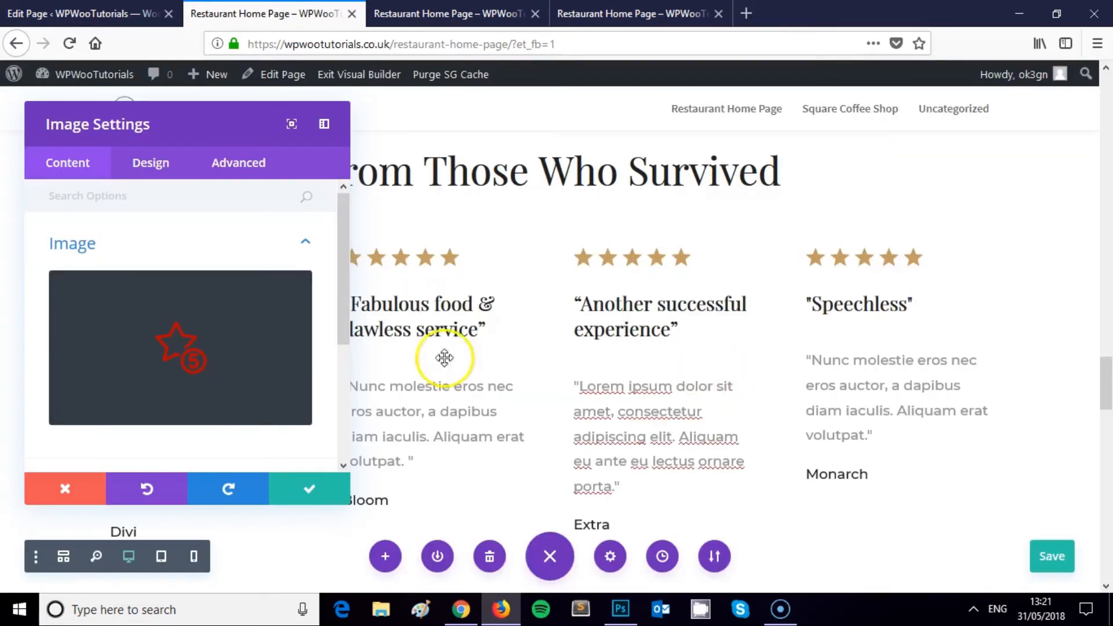
pyautogui.click(309, 483)
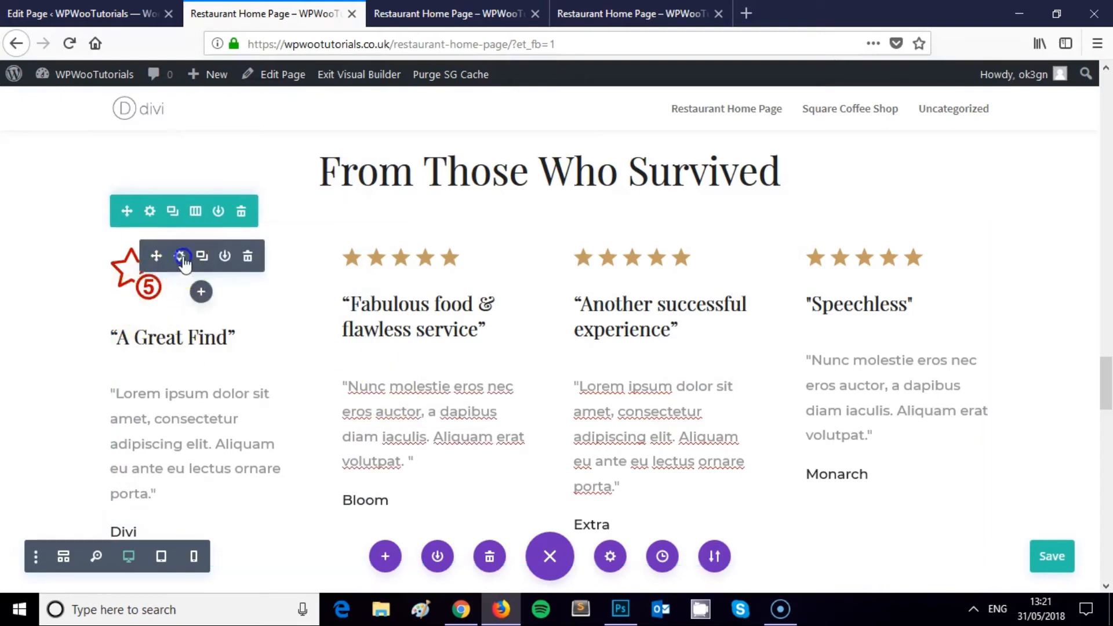
# Centre the star icon above "A Great Find" through its image alignment and save the module settings.
pyautogui.click(182, 258)
pyautogui.scroll(-3, 211, 293)
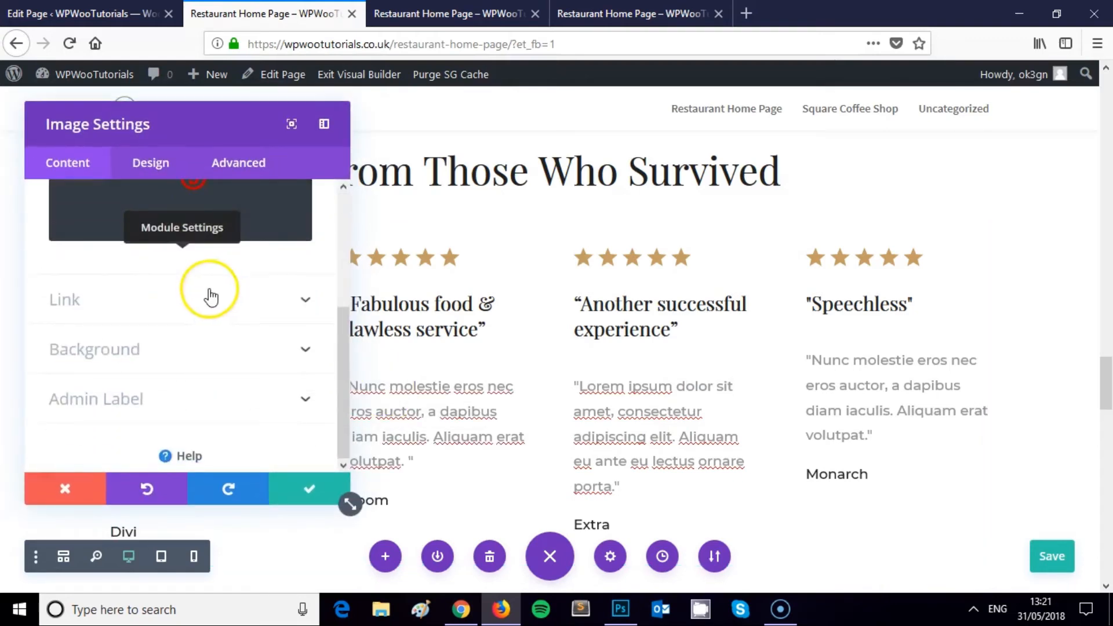
pyautogui.scroll(5, 210, 295)
pyautogui.click(141, 169)
pyautogui.scroll(-1, 203, 255)
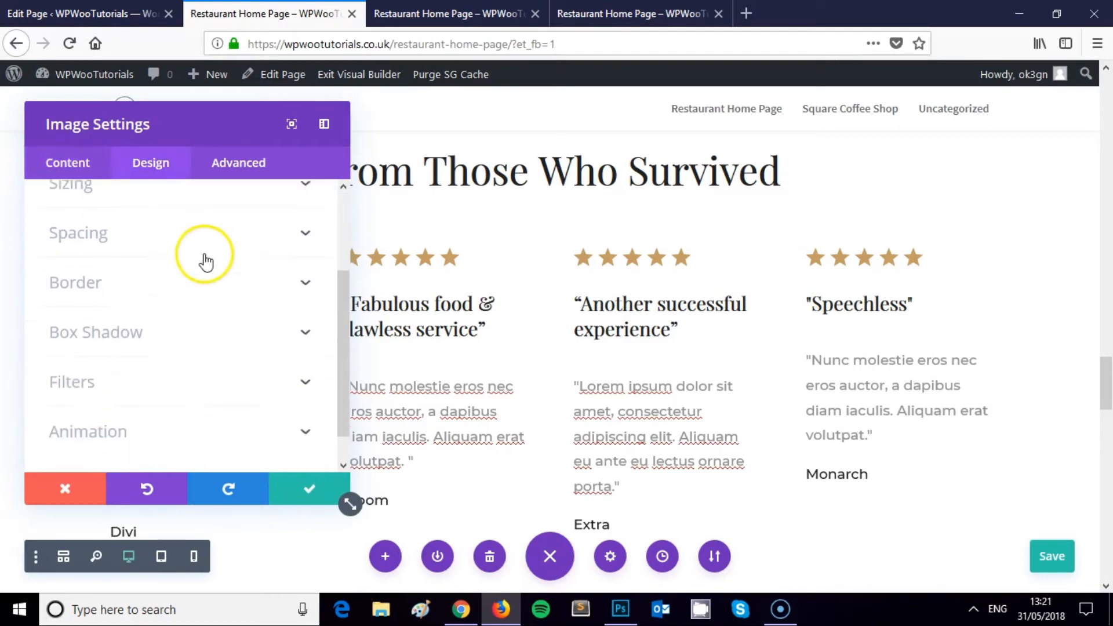
pyautogui.scroll(-2, 204, 273)
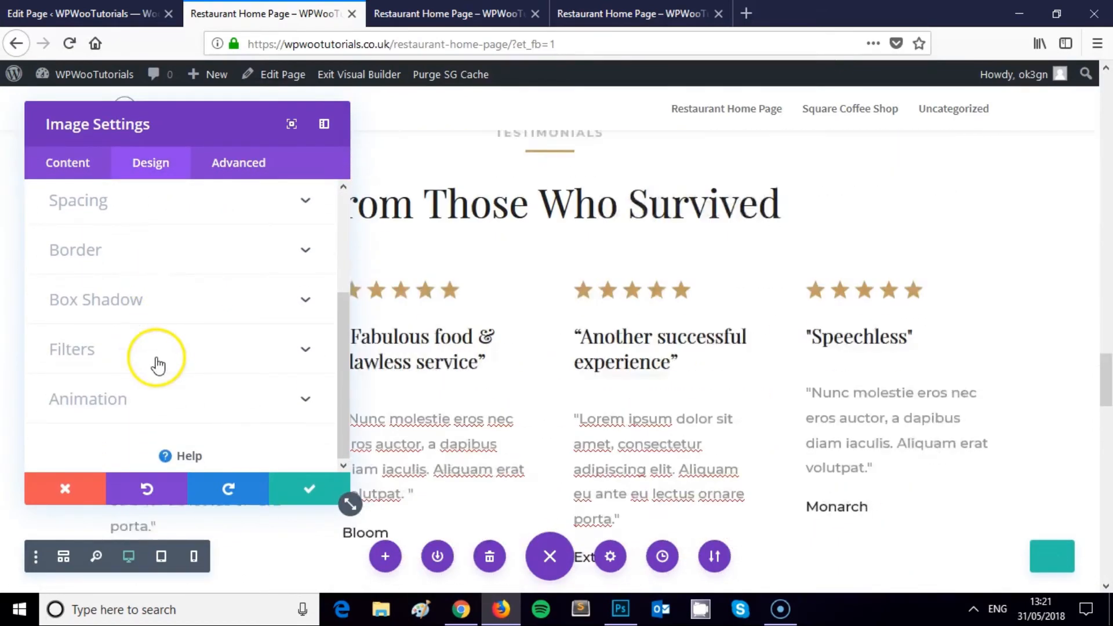
pyautogui.scroll(4, 145, 319)
pyautogui.click(122, 242)
pyautogui.scroll(-3, 151, 275)
pyautogui.click(182, 212)
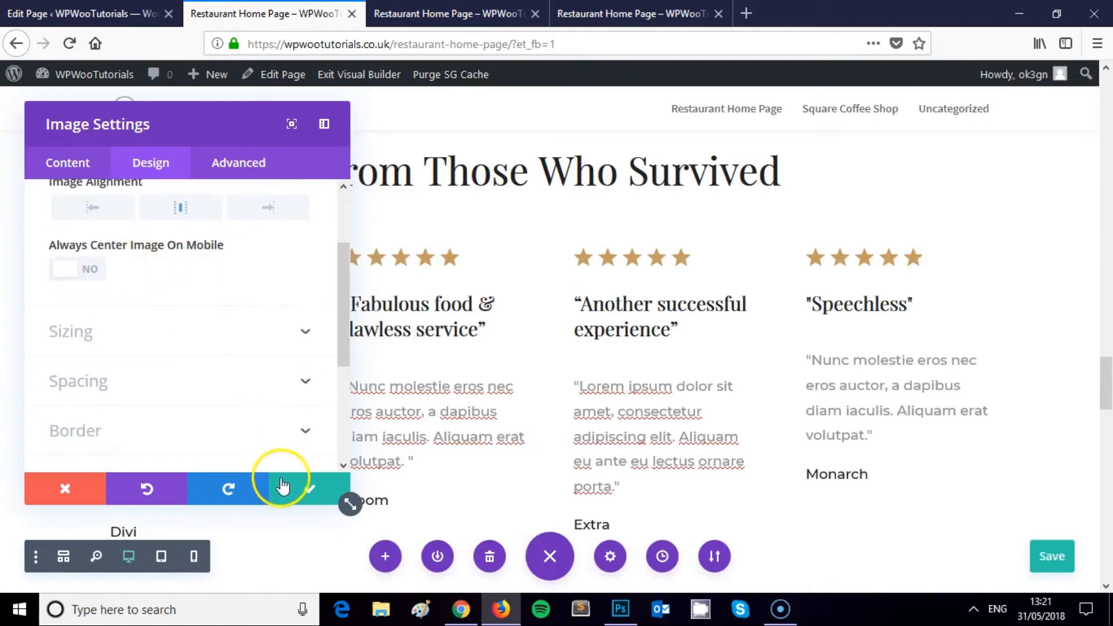
pyautogui.click(290, 489)
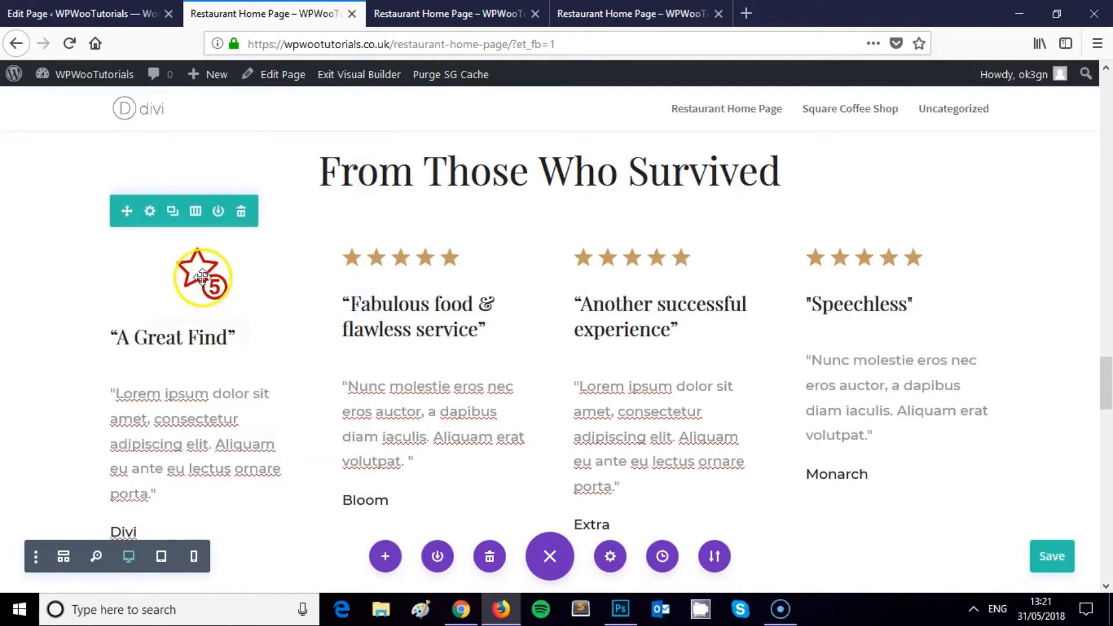
# Set the image alignment of the star icon above "A Great Find" back to left and save.
pyautogui.click(180, 258)
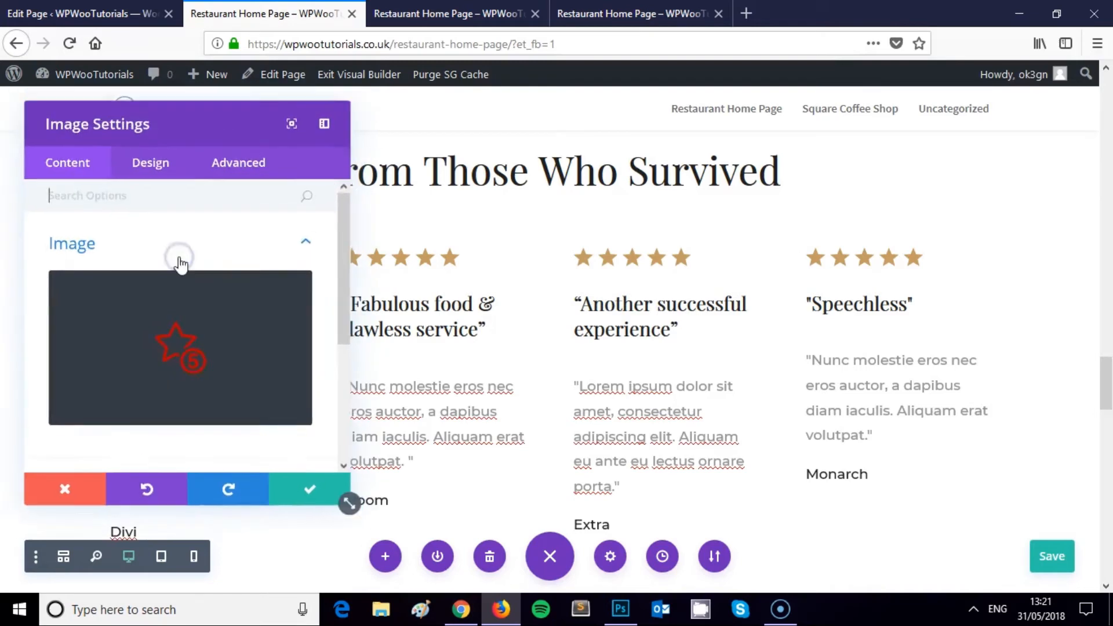
pyautogui.scroll(-2, 235, 296)
pyautogui.scroll(2, 215, 290)
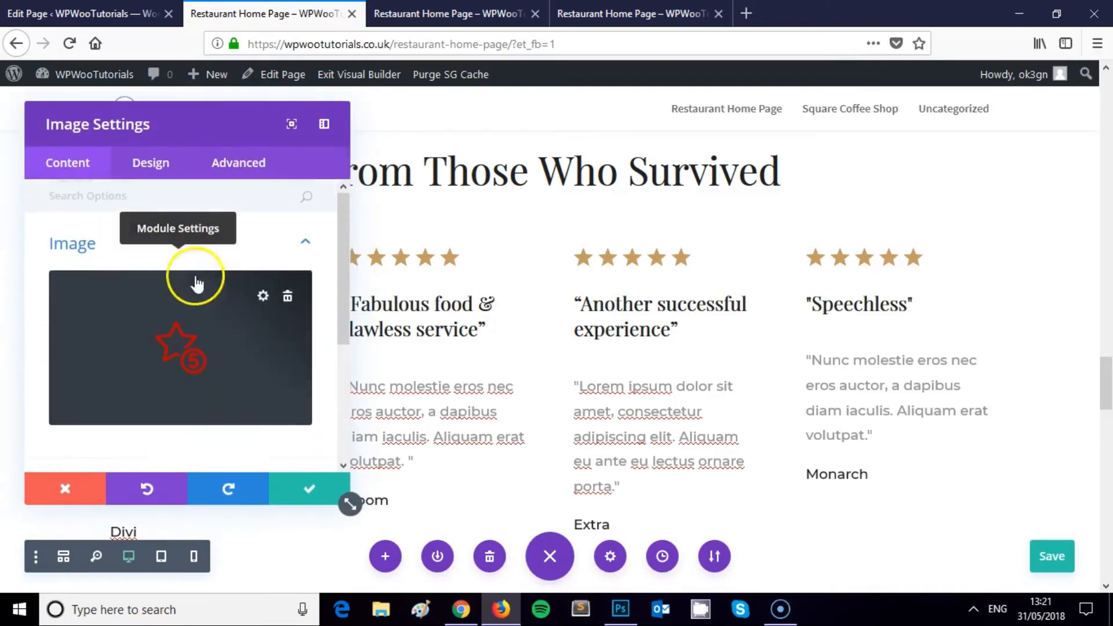
pyautogui.click(147, 179)
pyautogui.click(135, 238)
pyautogui.click(87, 308)
pyautogui.click(296, 492)
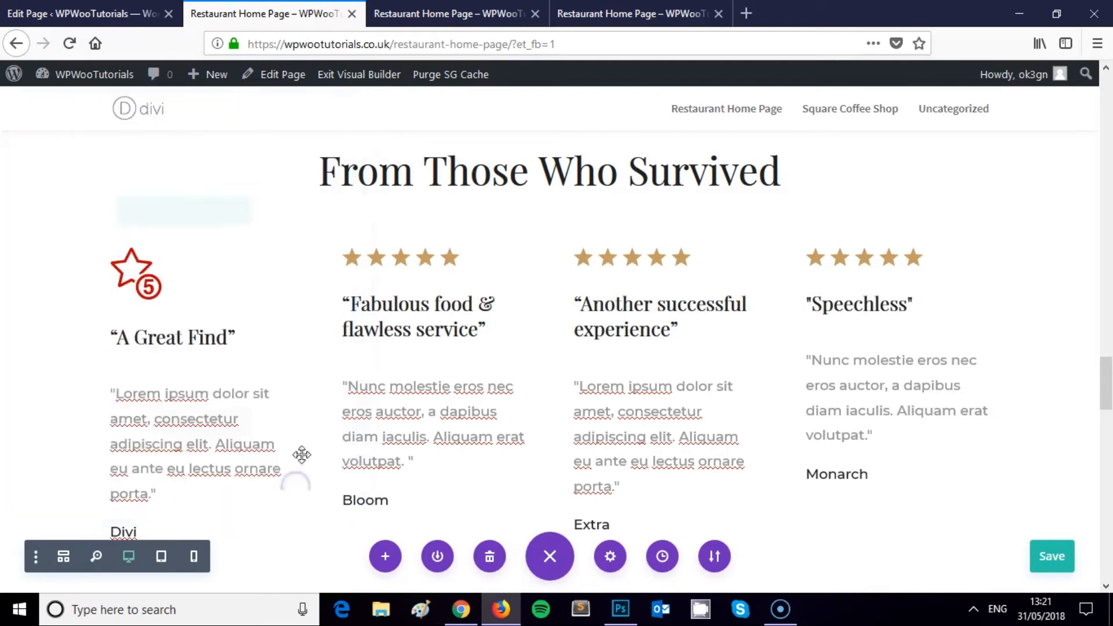
# Replace the stars image above "Fabulous food & flawless service" with 5-stars-sign.png from the media library and save.
pyautogui.scroll(-2, 500, 352)
pyautogui.scroll(3, 502, 351)
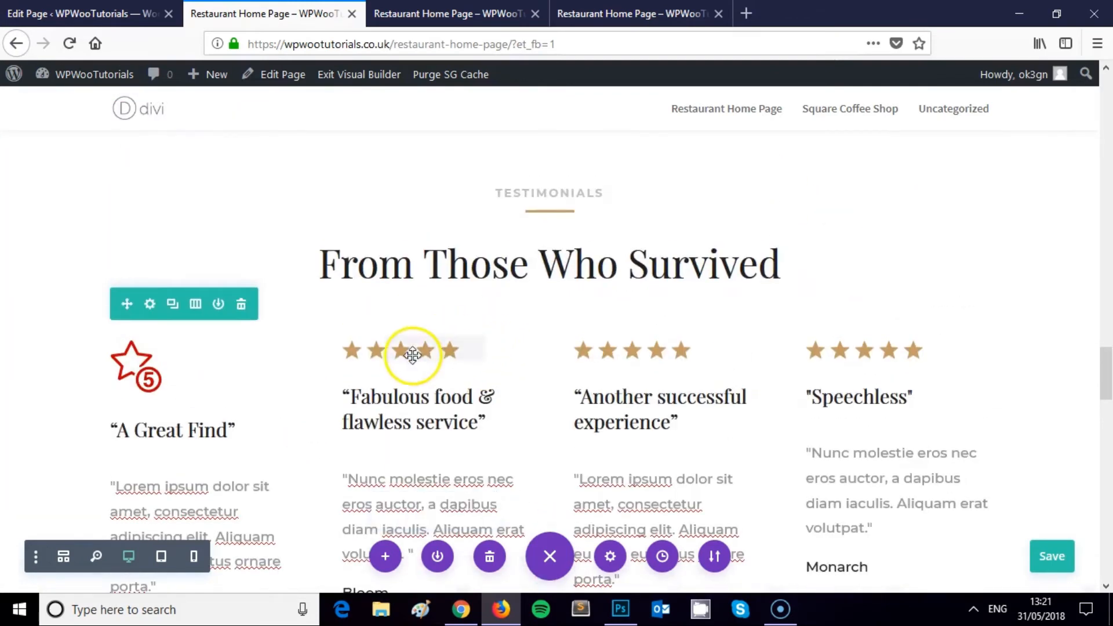
pyautogui.click(410, 350)
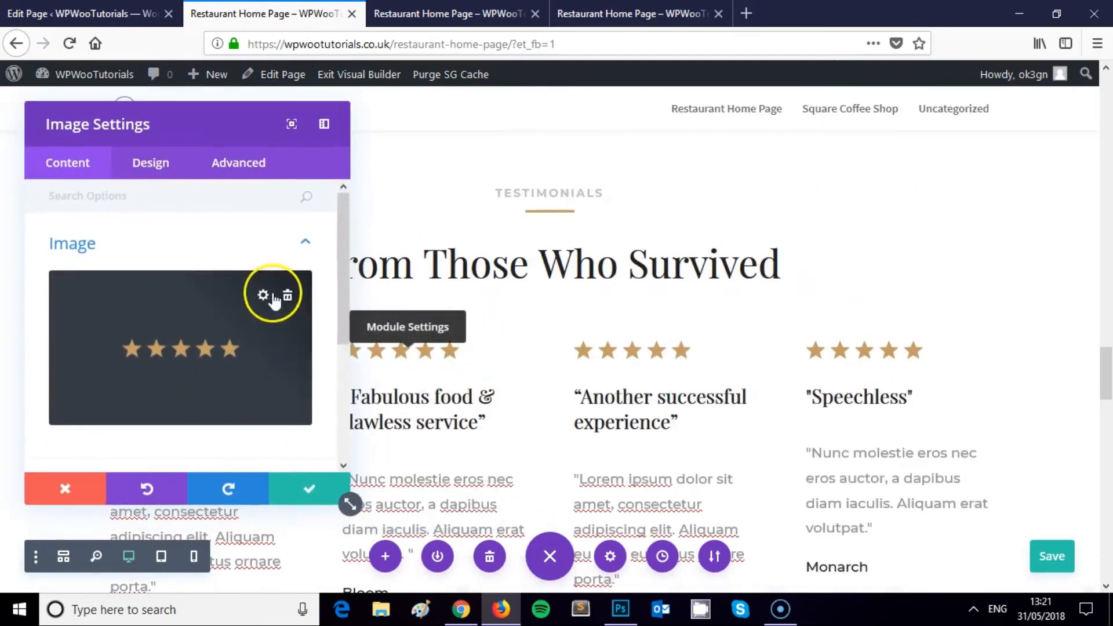
pyautogui.click(287, 297)
pyautogui.click(177, 345)
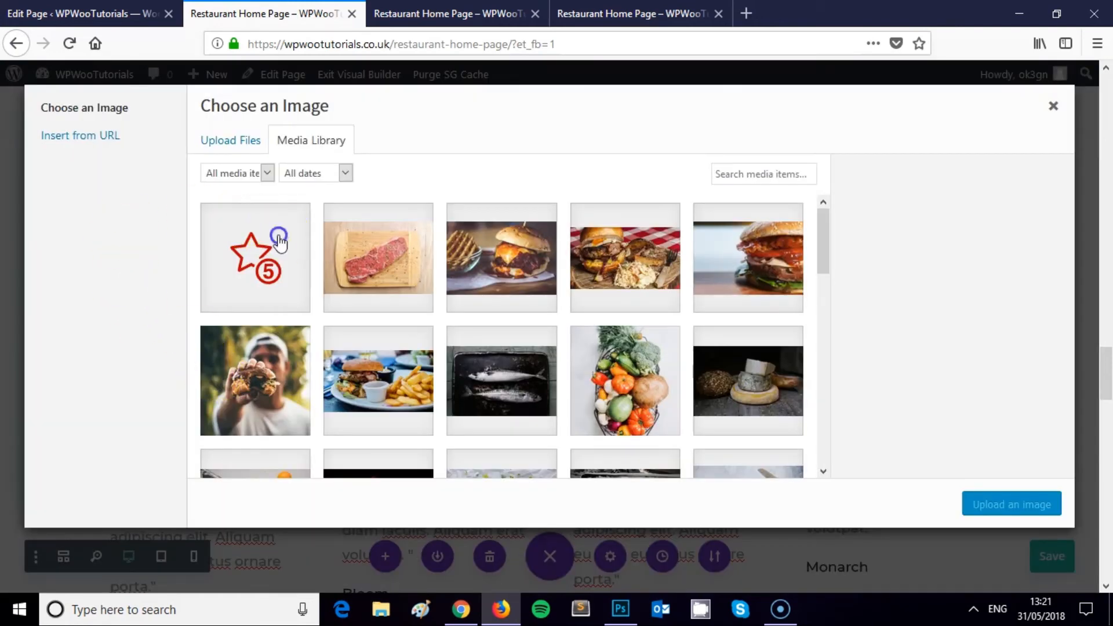
pyautogui.click(279, 242)
pyautogui.click(1021, 504)
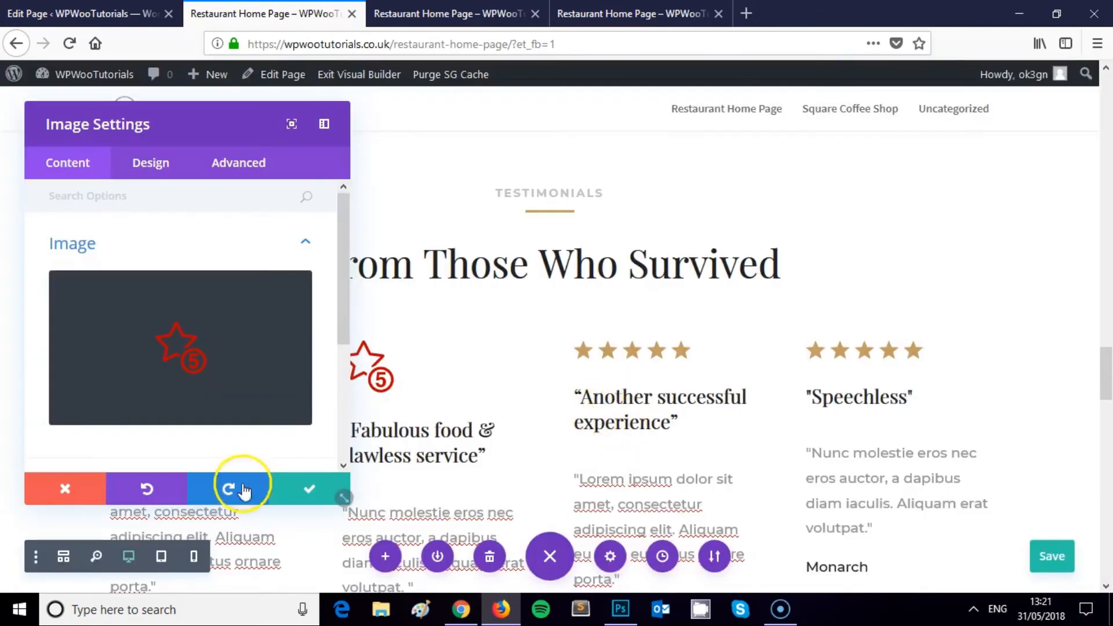
pyautogui.click(309, 489)
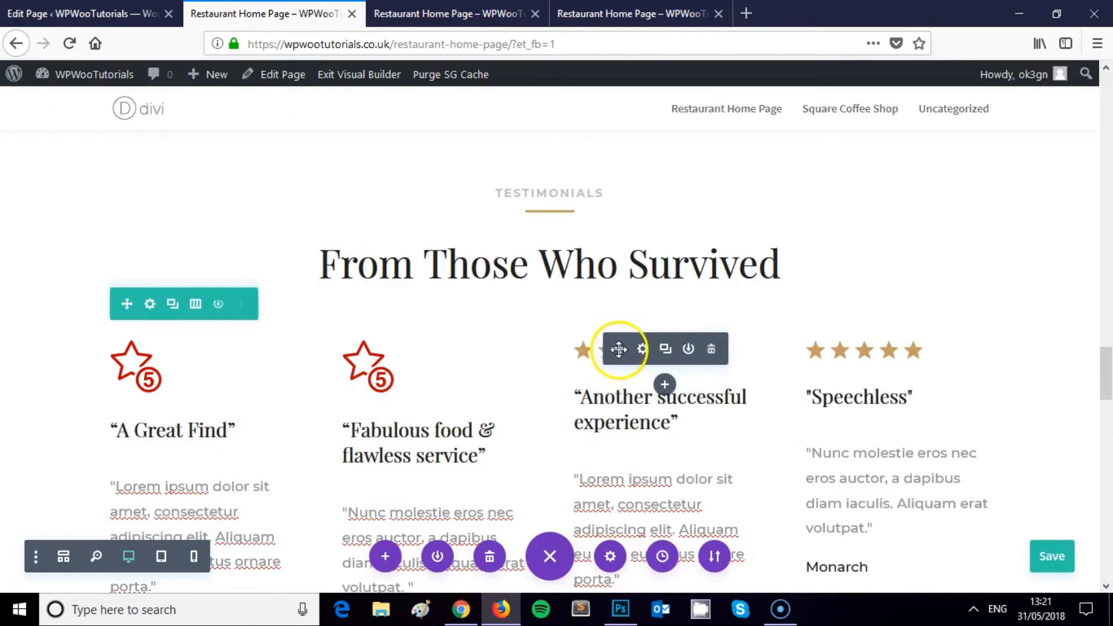
# Replace the stars image above "Another successful experience" with 5-stars-sign.png from the media library and save.
pyautogui.click(643, 349)
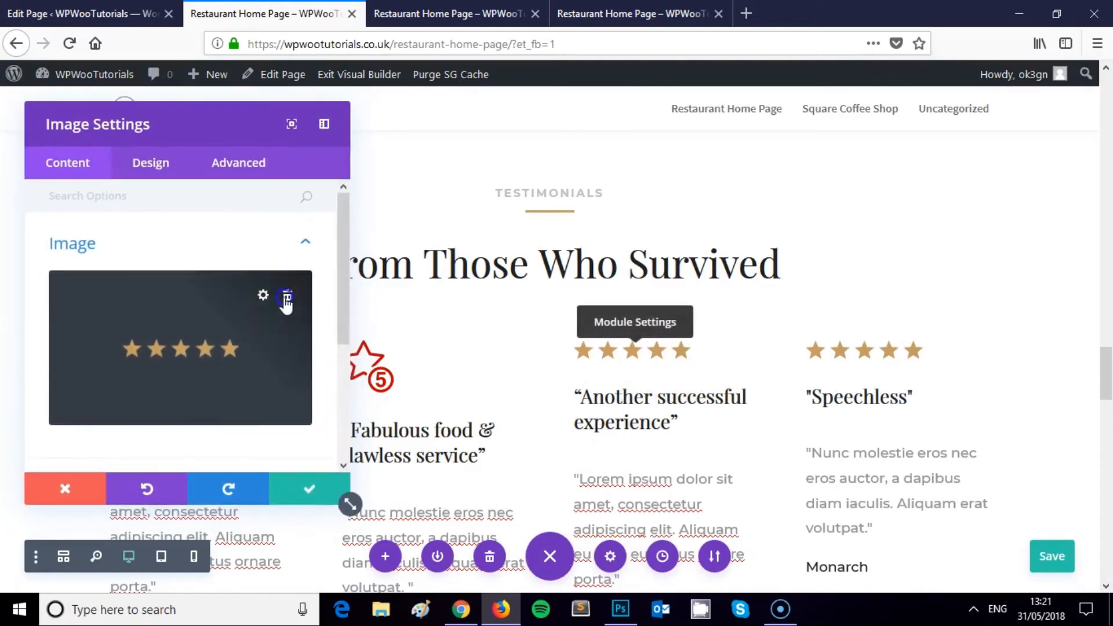
pyautogui.click(286, 296)
pyautogui.click(193, 361)
pyautogui.click(261, 273)
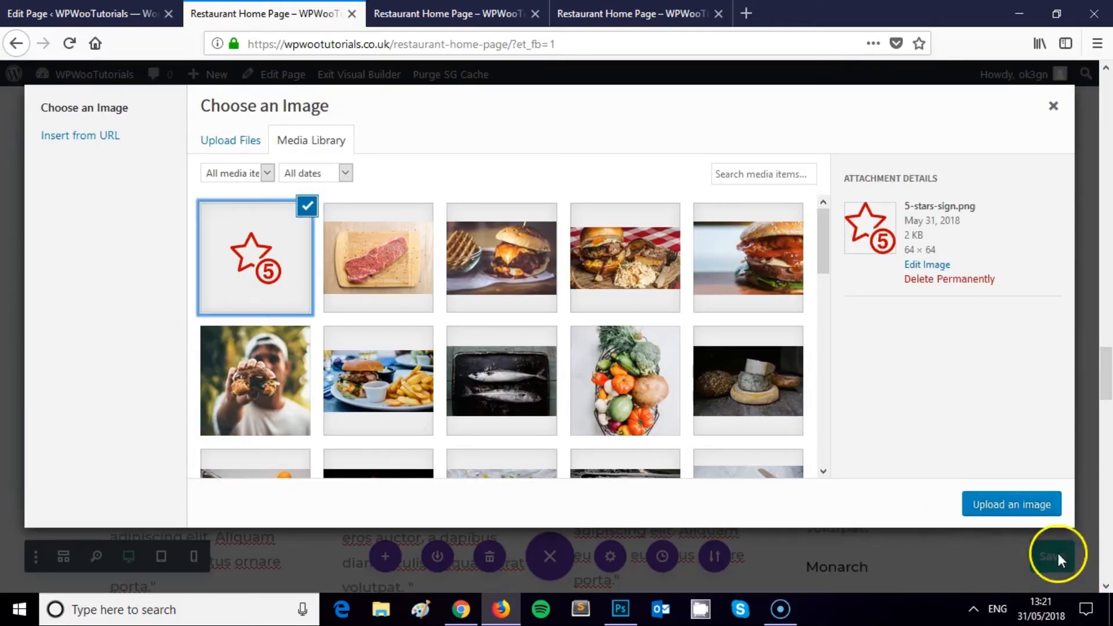
pyautogui.click(1012, 506)
pyautogui.click(310, 491)
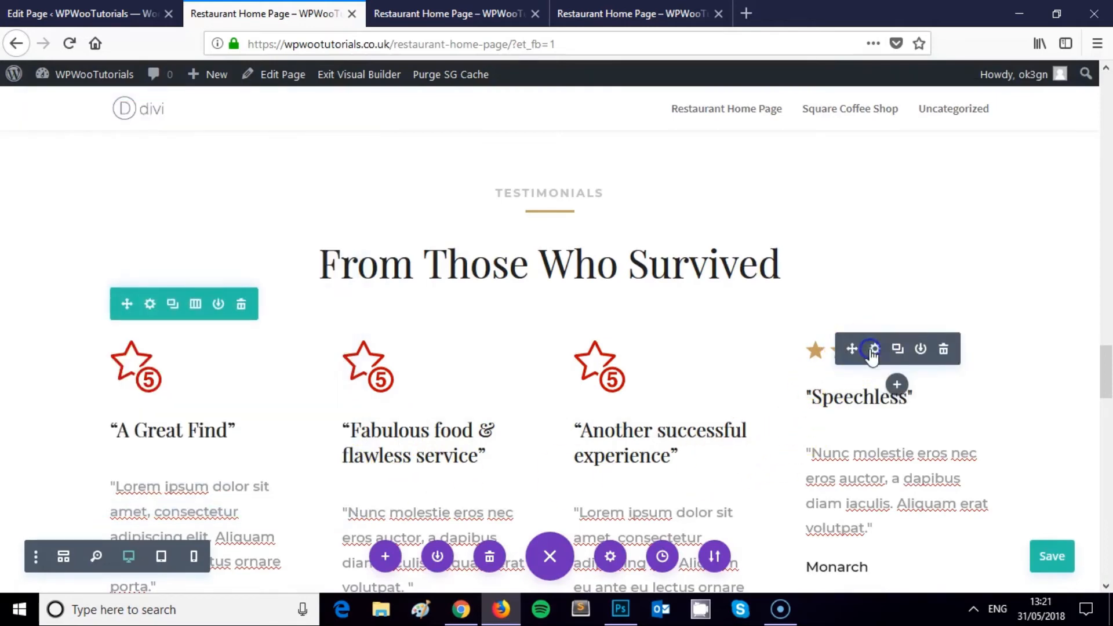
# Replace the stars image above "Speechless" with 5-stars-sign.png from the media library.
pyautogui.click(874, 349)
pyautogui.click(286, 296)
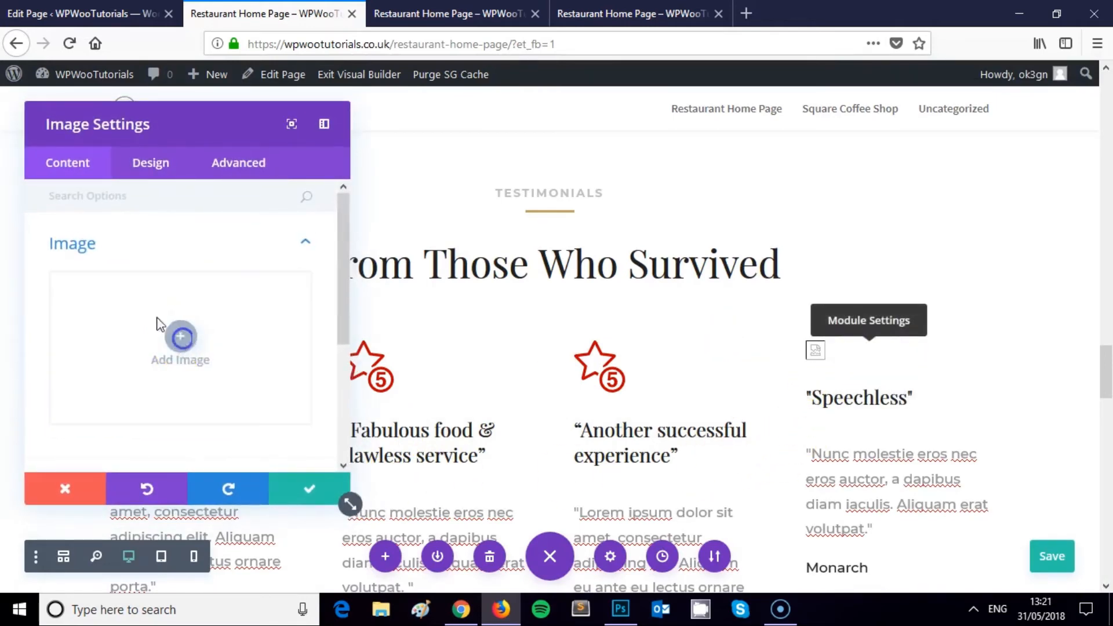
pyautogui.click(181, 339)
pyautogui.click(255, 261)
pyautogui.click(968, 509)
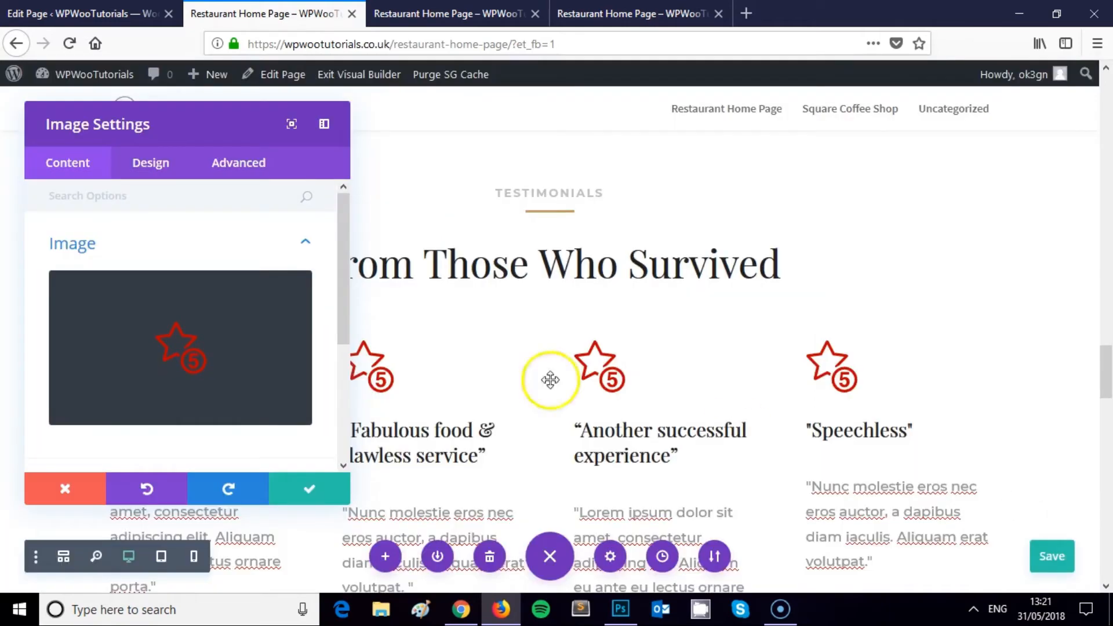
# Change the testimonial heading "A Great Find" to "The Wings Are Outta This World" and save the module settings.
pyautogui.scroll(-1, 431, 341)
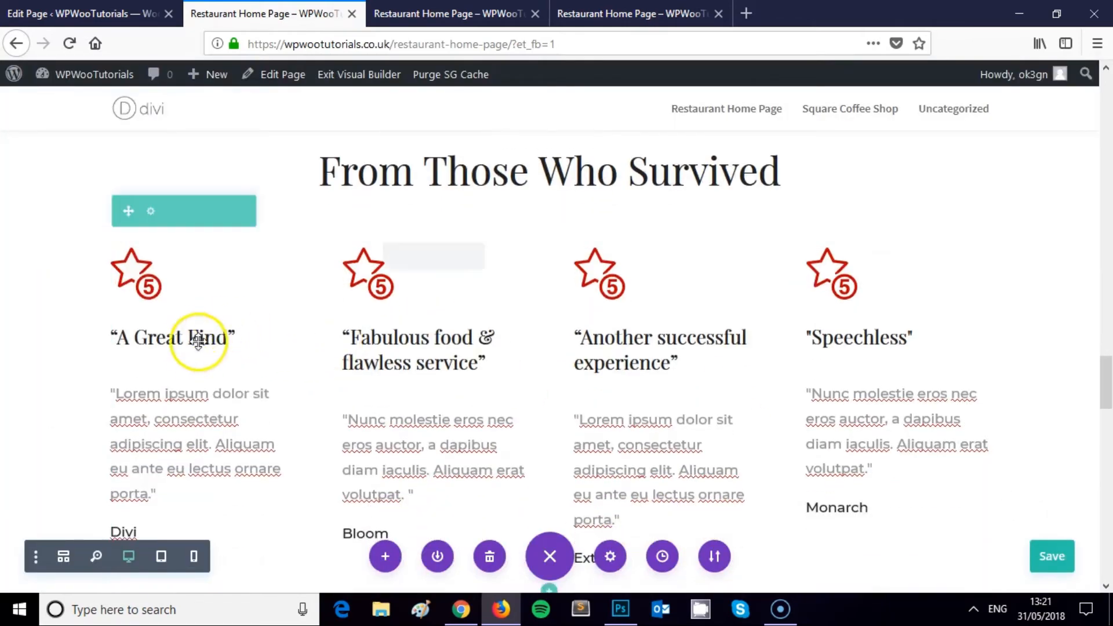
pyautogui.click(180, 333)
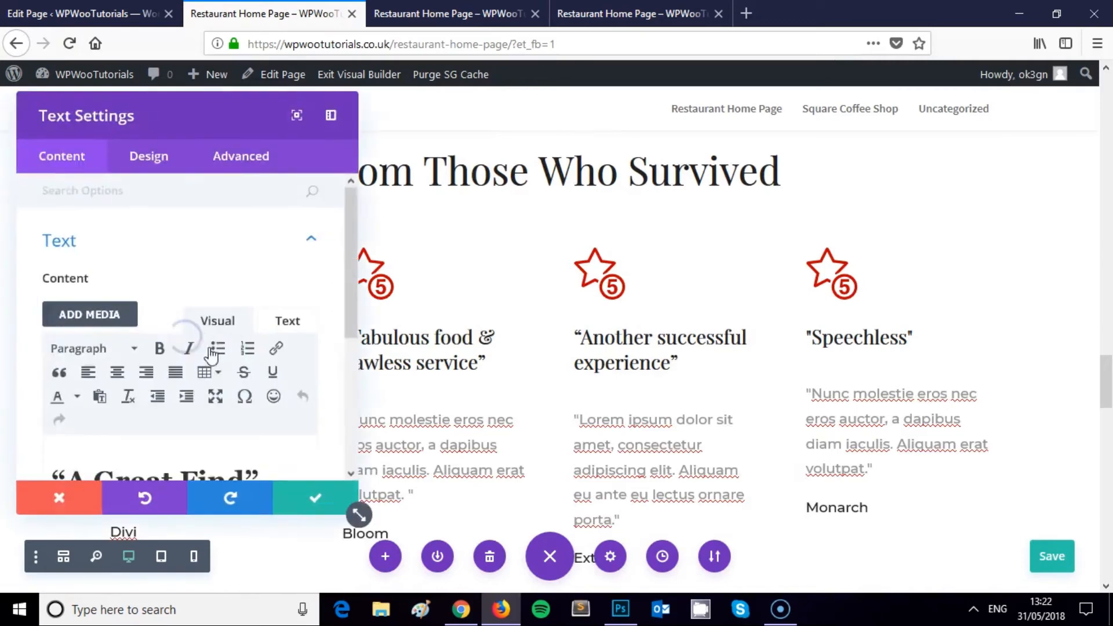
pyautogui.scroll(-2, 248, 422)
pyautogui.moveTo(244, 375); pyautogui.dragTo(87, 375)
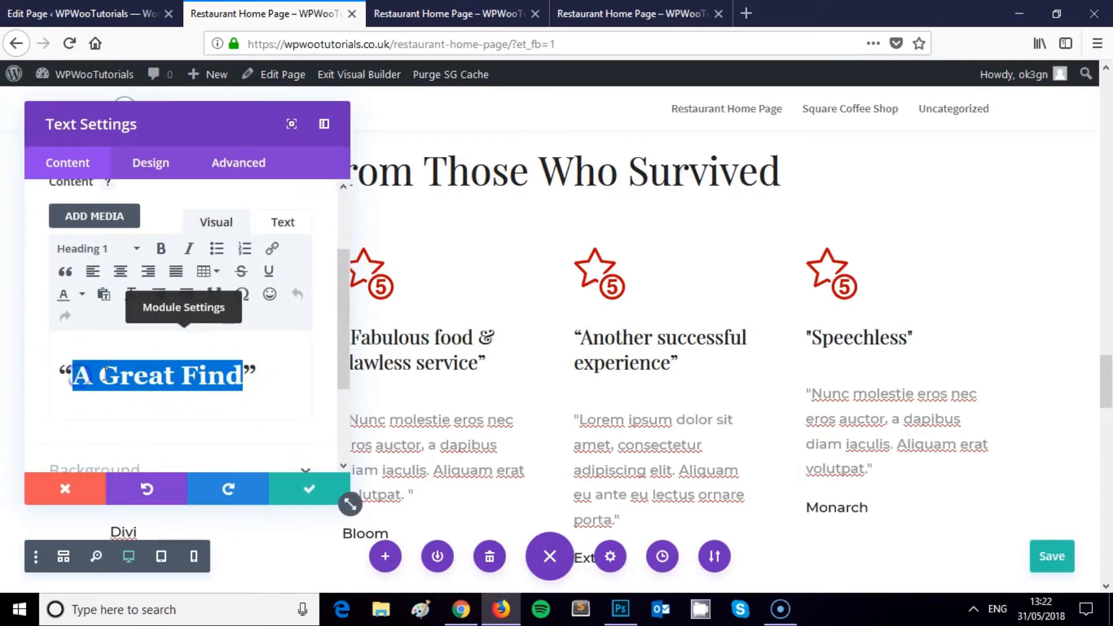
pyautogui.write('T')
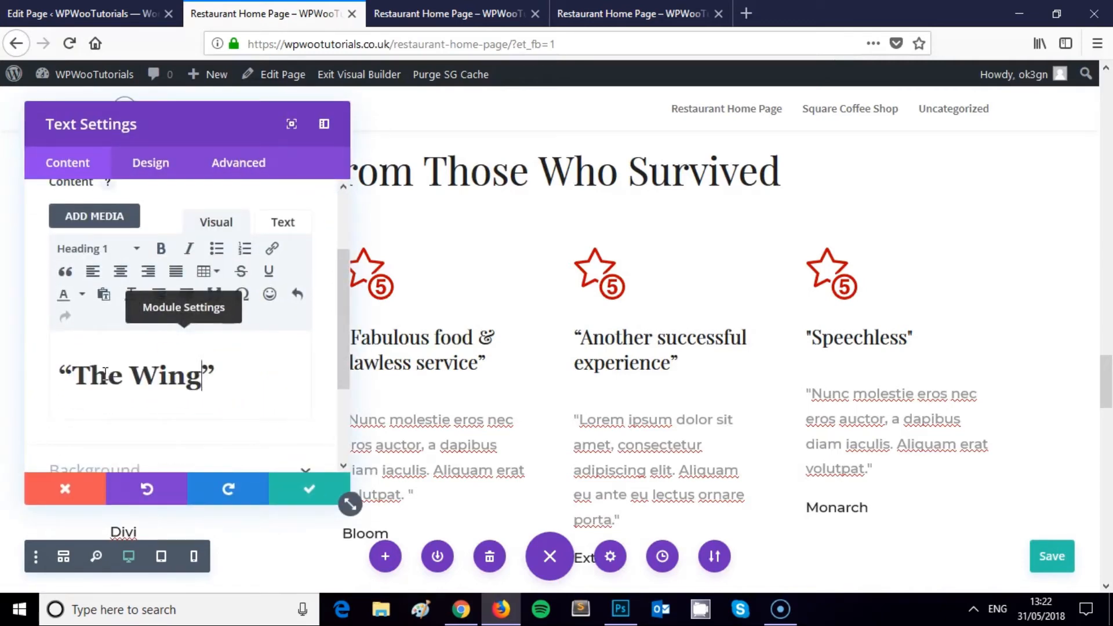
pyautogui.write('he Wings Are Outta This W')
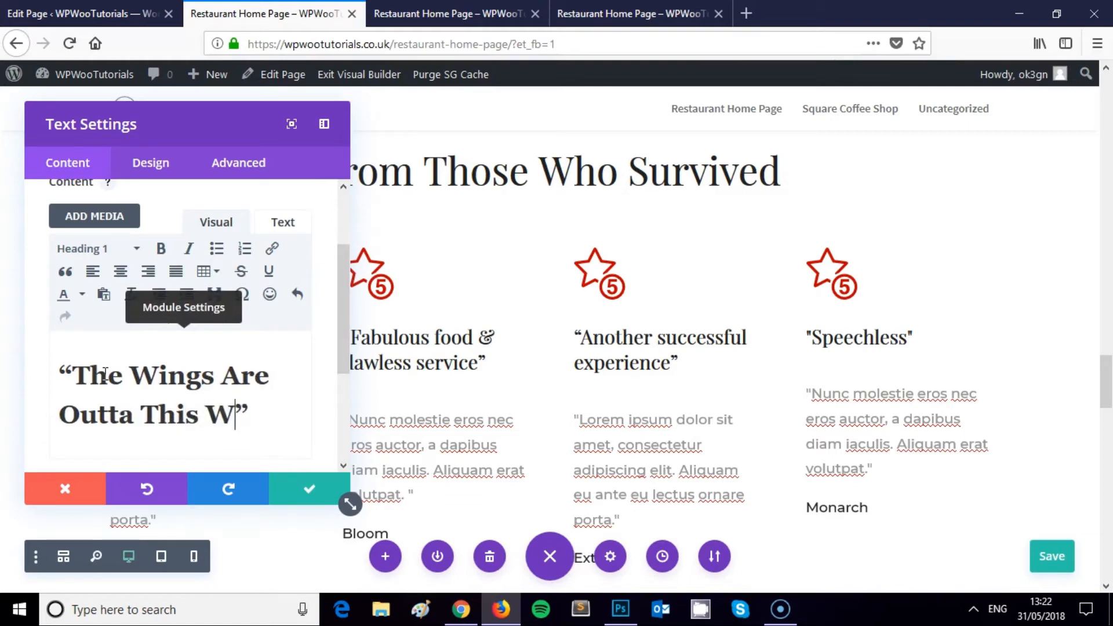
pyautogui.write('orld')
pyautogui.click(324, 502)
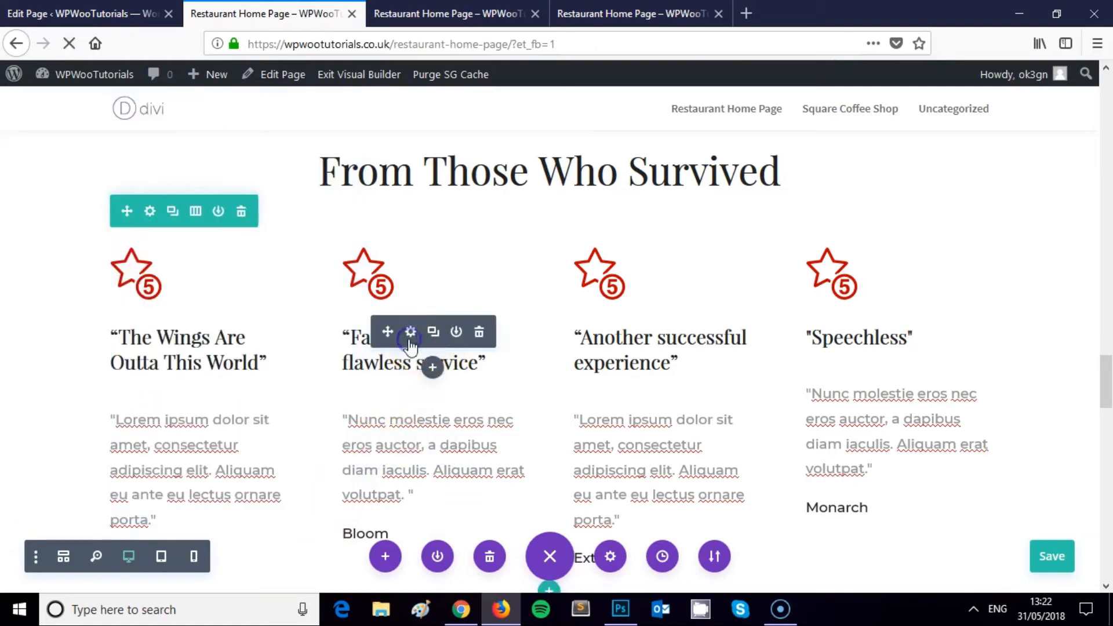
# Change the testimonial heading "Fabulous food & flawless service" to "Whole Lotta Chicken" and save the module settings.
pyautogui.click(411, 344)
pyautogui.scroll(-3, 212, 373)
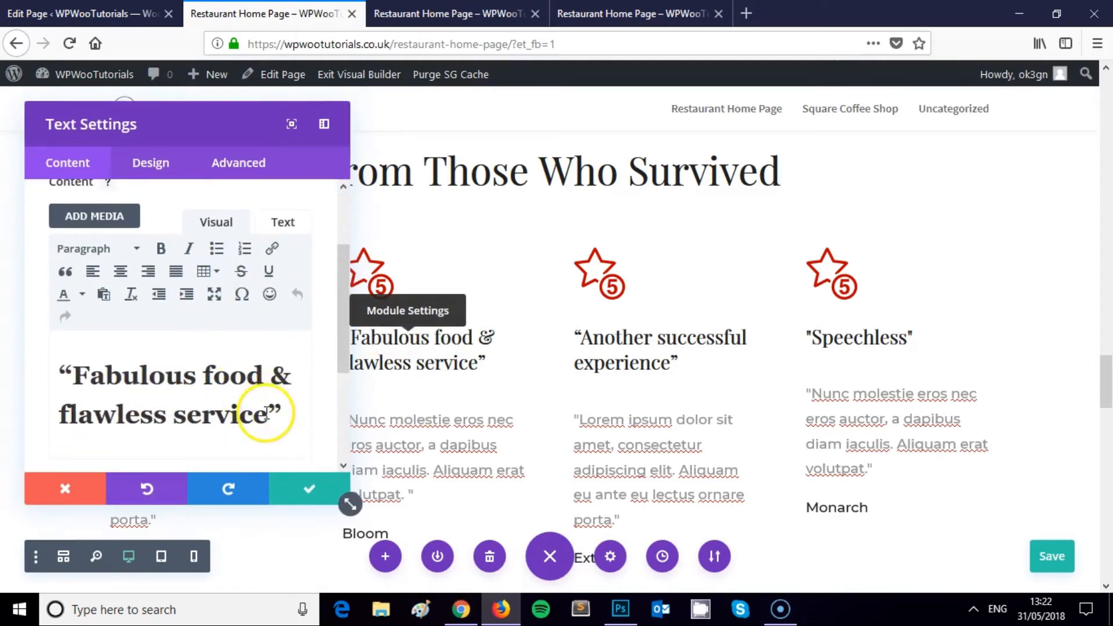
pyautogui.moveTo(266, 413); pyautogui.dragTo(166, 380)
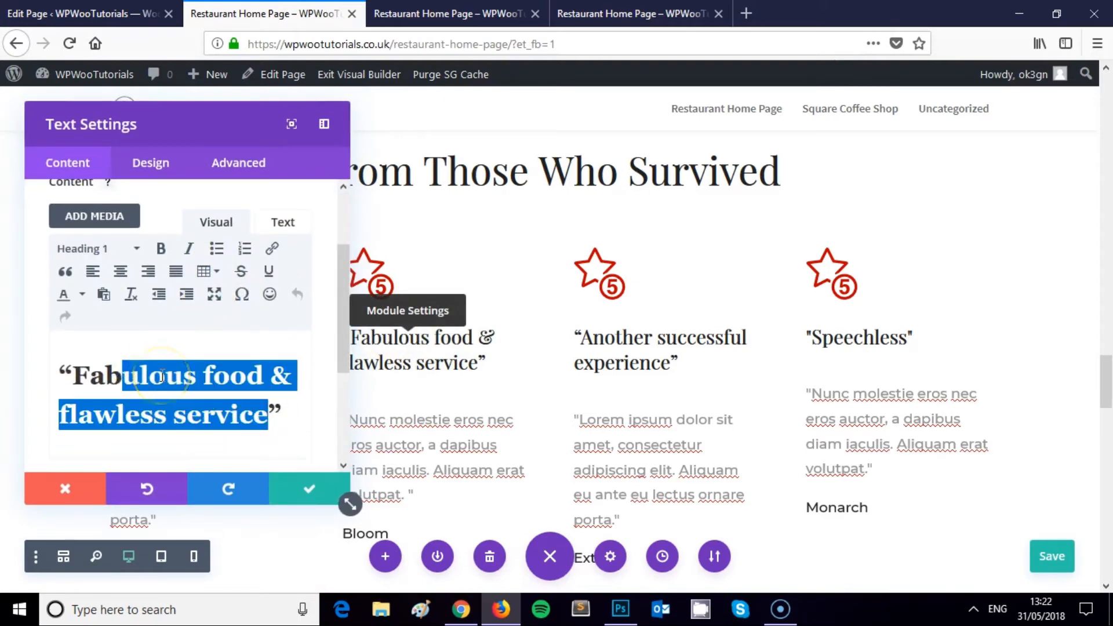
pyautogui.press('BackSpace')
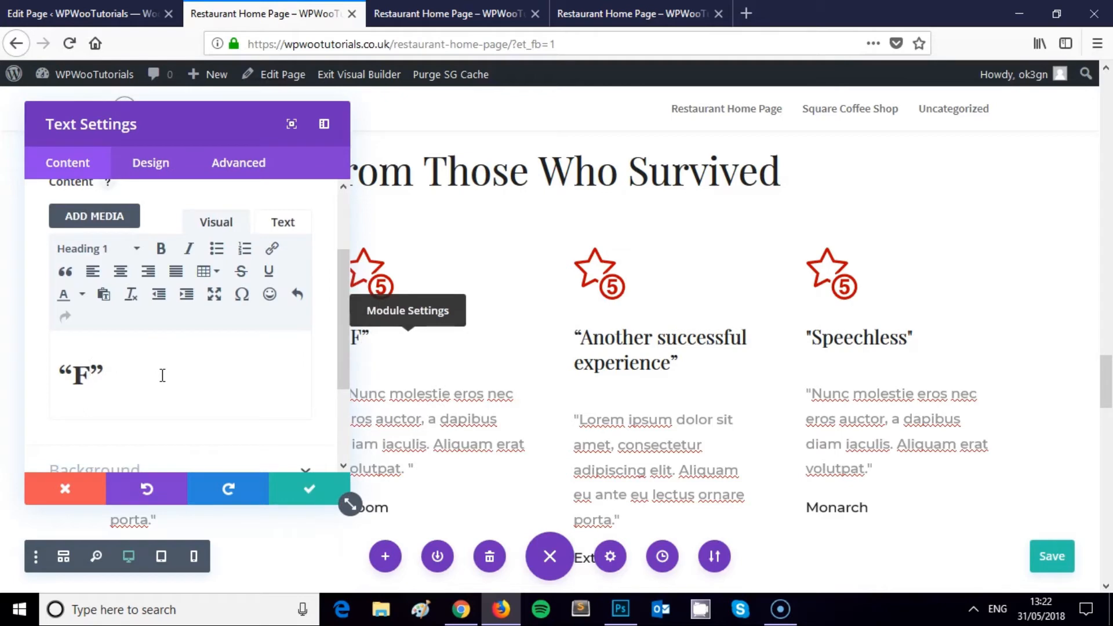
pyautogui.write('Whole Lo')
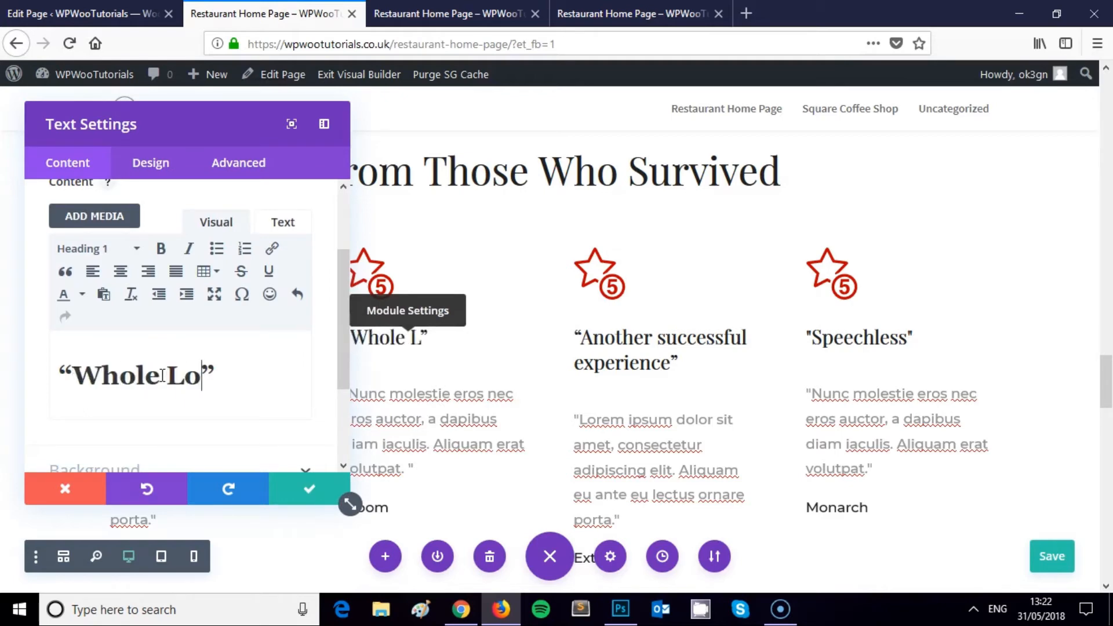
pyautogui.write('tta Chicken')
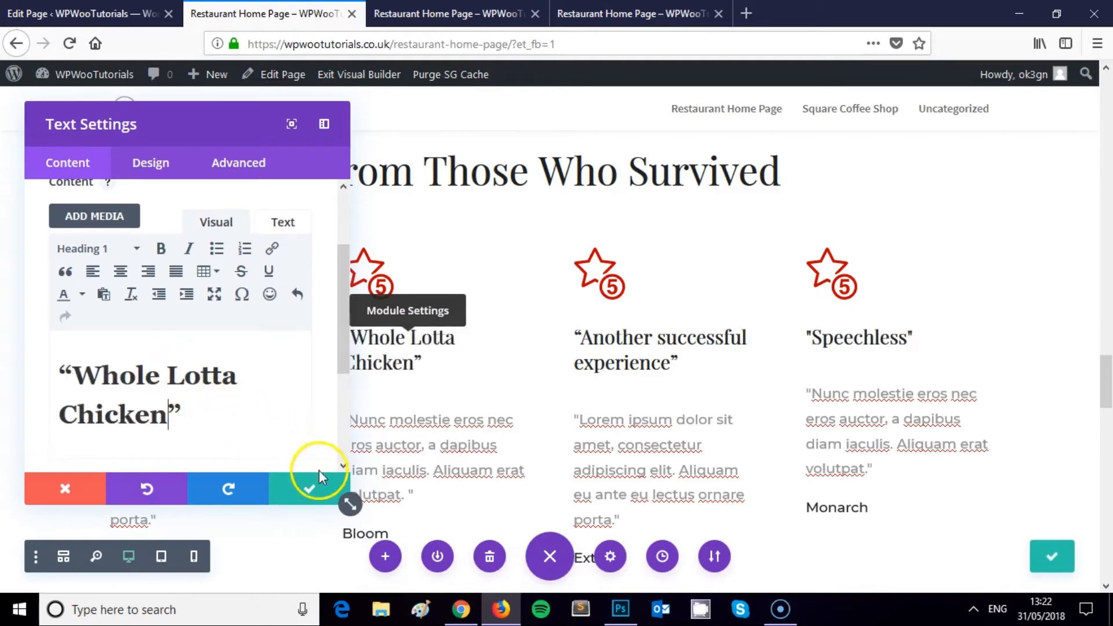
pyautogui.click(308, 491)
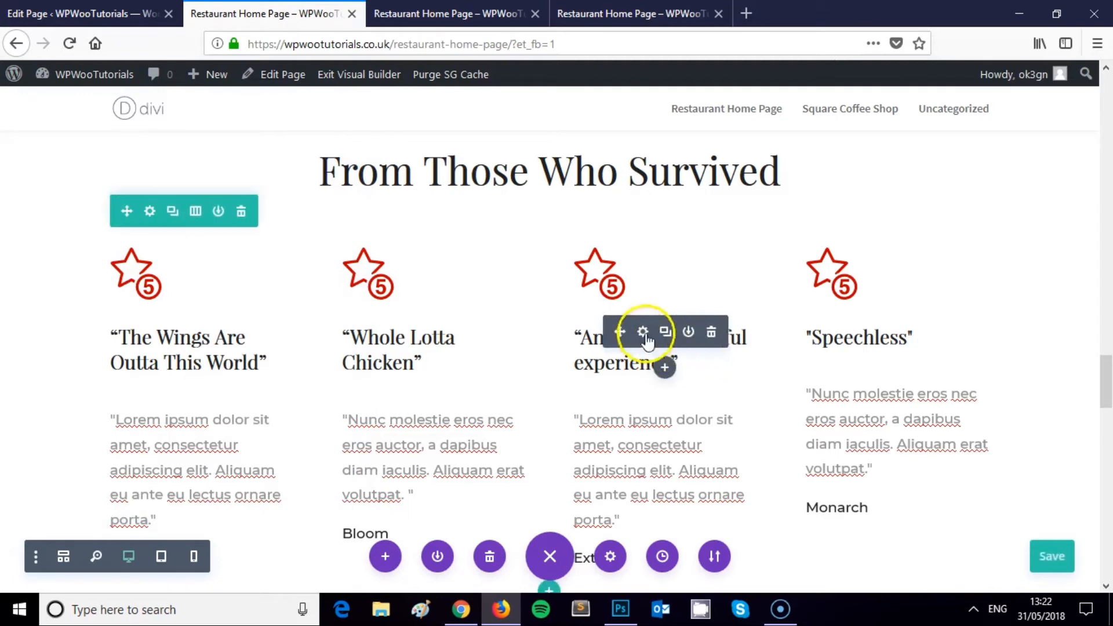
# Change the testimonial heading "Another successful experience" to "There Goes My Diet".
pyautogui.click(643, 332)
pyautogui.scroll(-3, 181, 426)
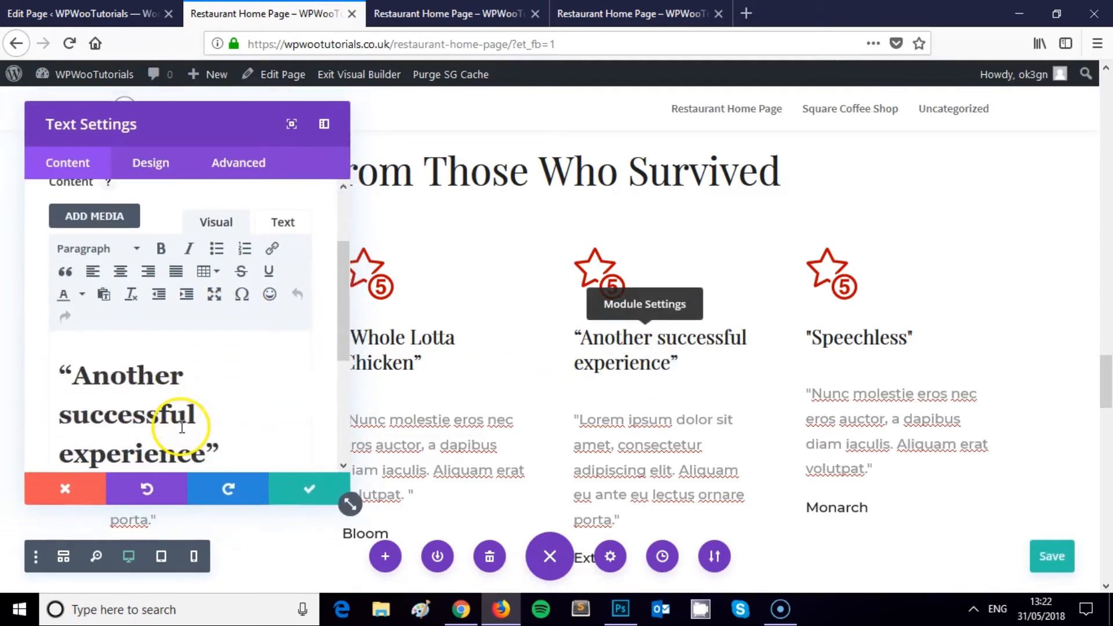
pyautogui.moveTo(210, 444); pyautogui.dragTo(100, 378)
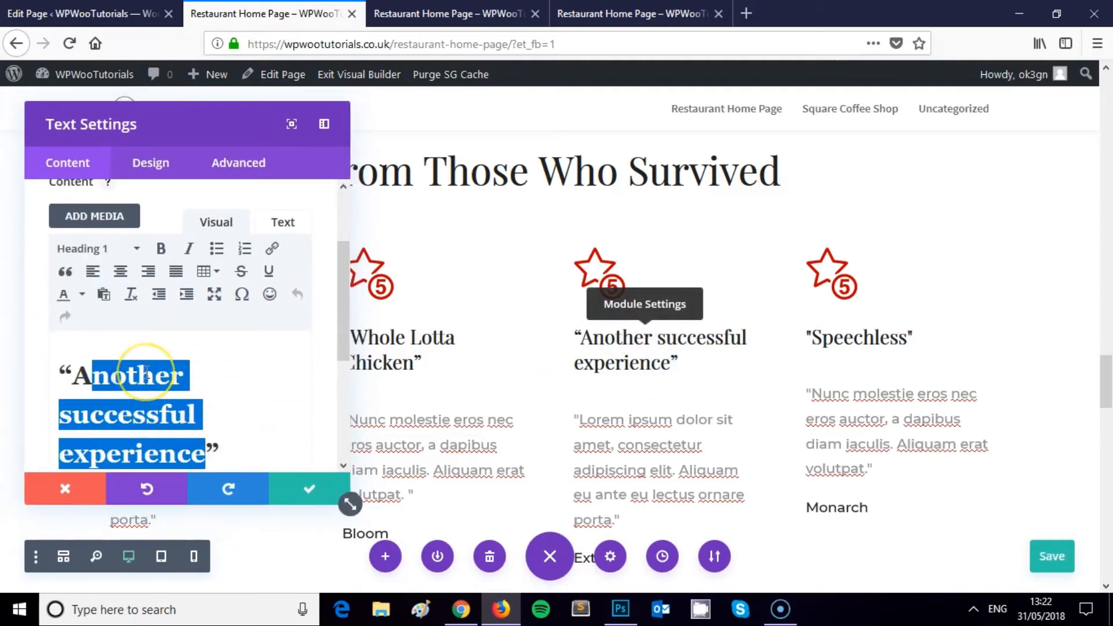
pyautogui.press('BackSpace')
pyautogui.write('There Goes My Diet”')
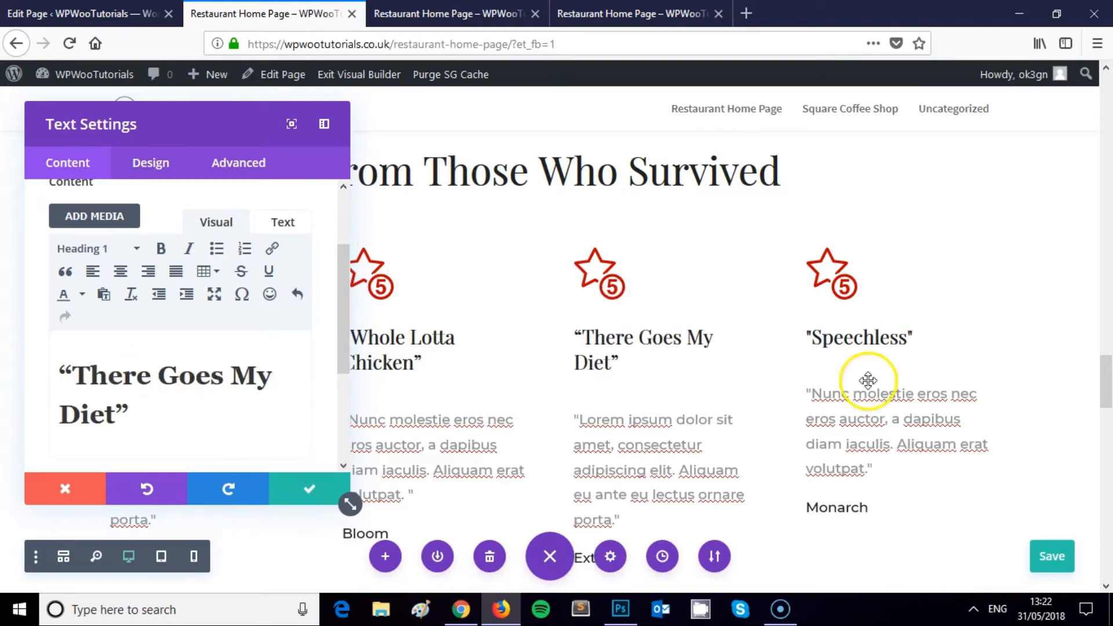
# Change the testimonial heading "Speechless" to "Gobble Gobble" and save the module settings.
pyautogui.click(874, 329)
pyautogui.scroll(-3, 256, 351)
pyautogui.moveTo(219, 376); pyautogui.dragTo(71, 367)
pyautogui.press('BackSpace')
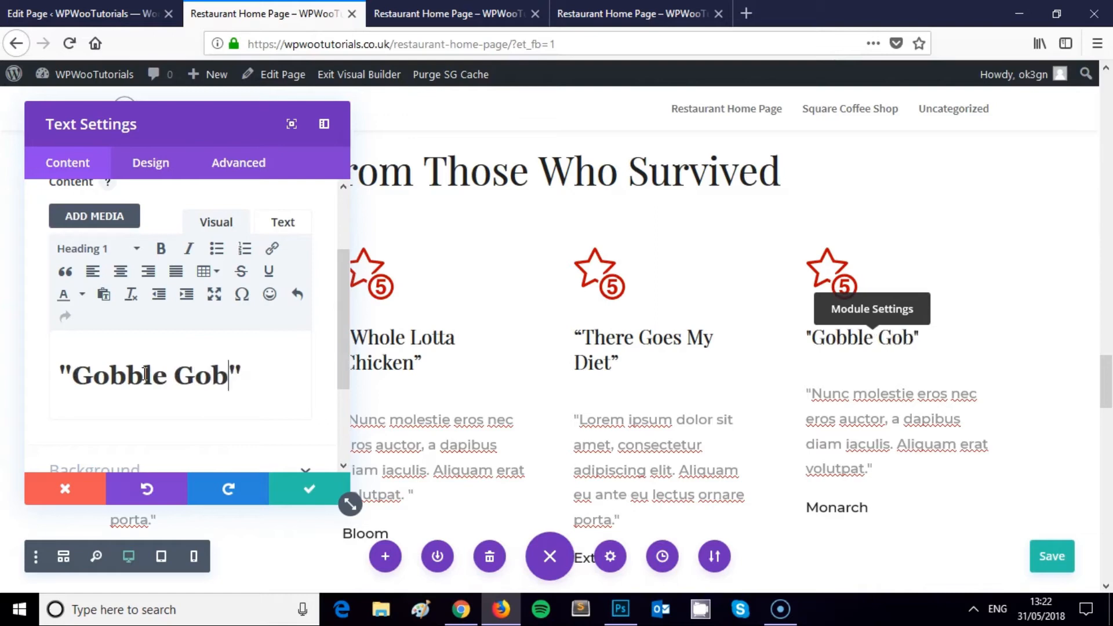
pyautogui.click(311, 489)
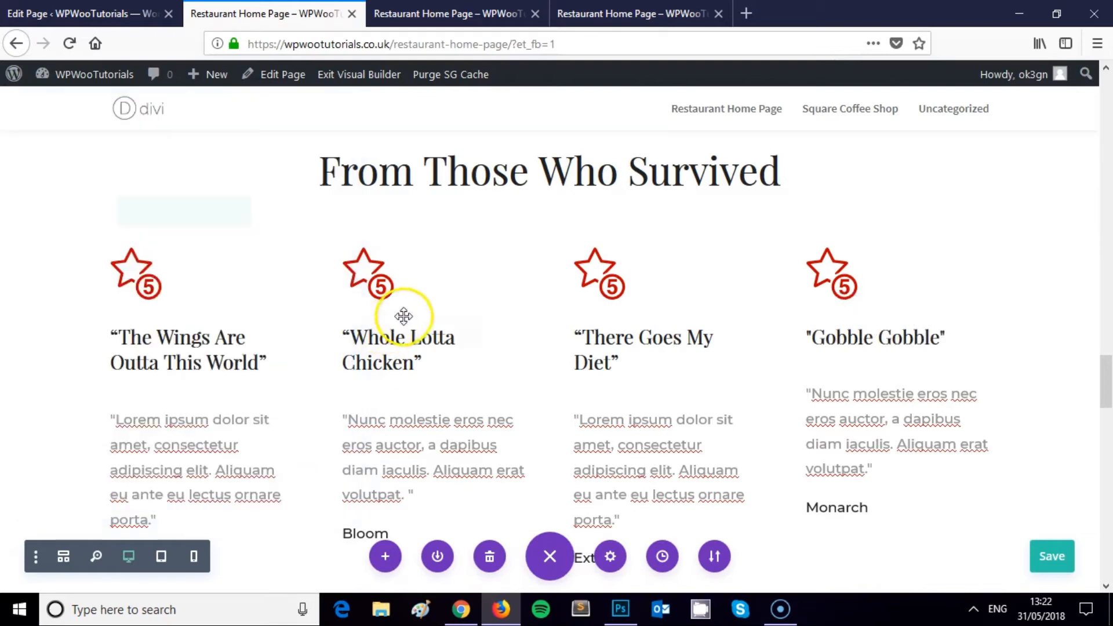
# Replace the quote under "The Wings Are Outta This World" with "I had the hot wings and omg they were so good!" and enter the reviewer's first name.
pyautogui.scroll(-3, 302, 348)
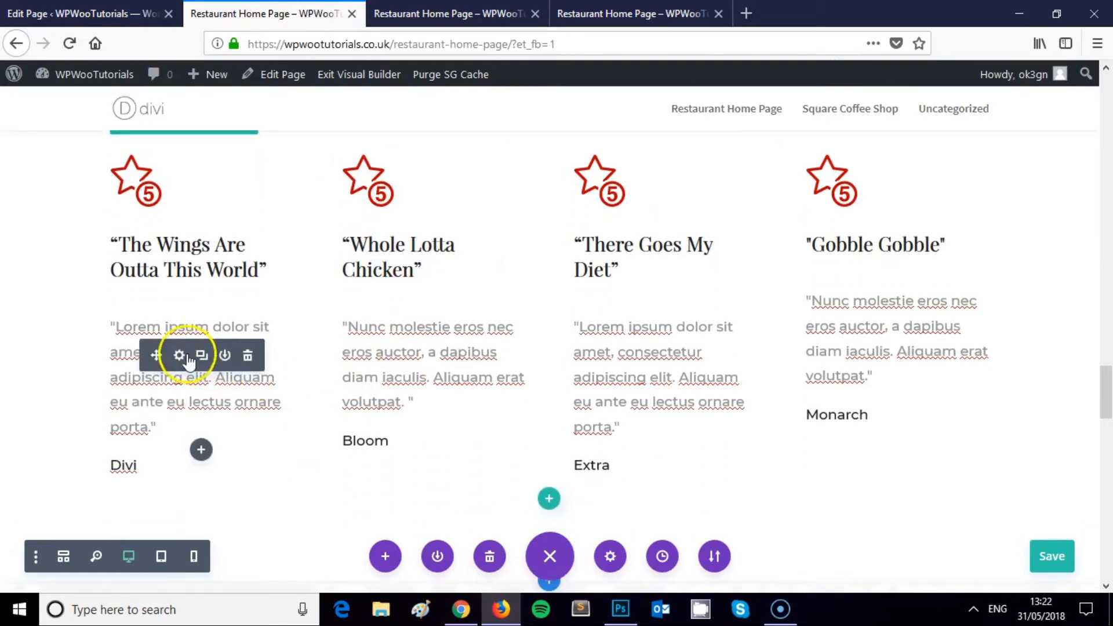
pyautogui.click(187, 360)
pyautogui.scroll(-5, 209, 393)
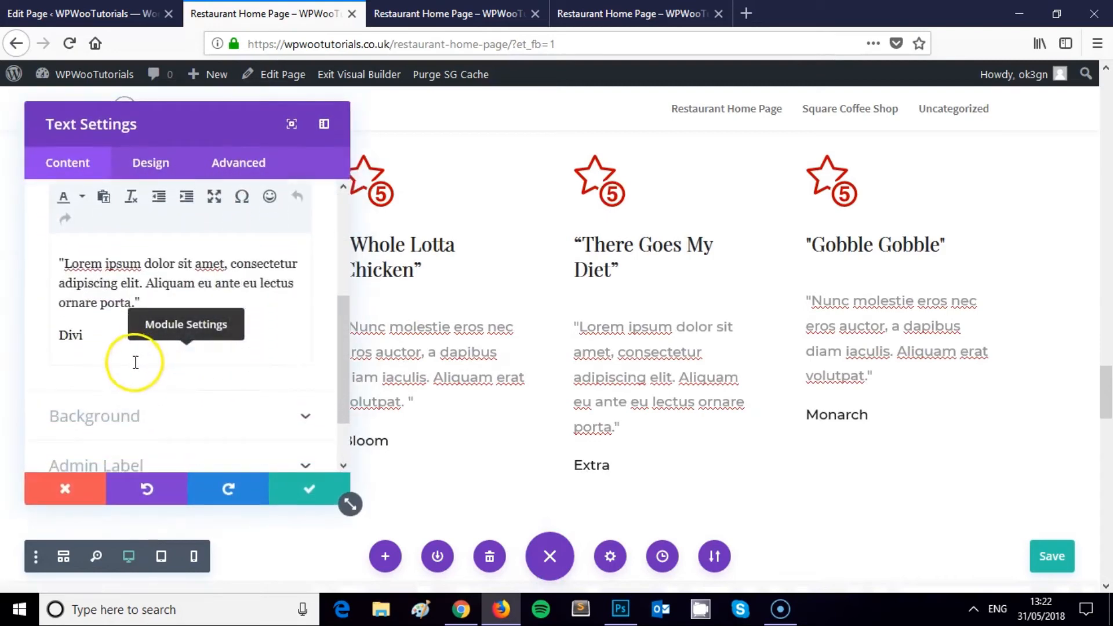
pyautogui.moveTo(141, 303); pyautogui.dragTo(67, 264)
pyautogui.click(65, 263)
pyautogui.moveTo(186, 124); pyautogui.dragTo(464, 131)
pyautogui.click(339, 305)
pyautogui.moveTo(342, 268); pyautogui.dragTo(410, 306)
pyautogui.press('BackSpace')
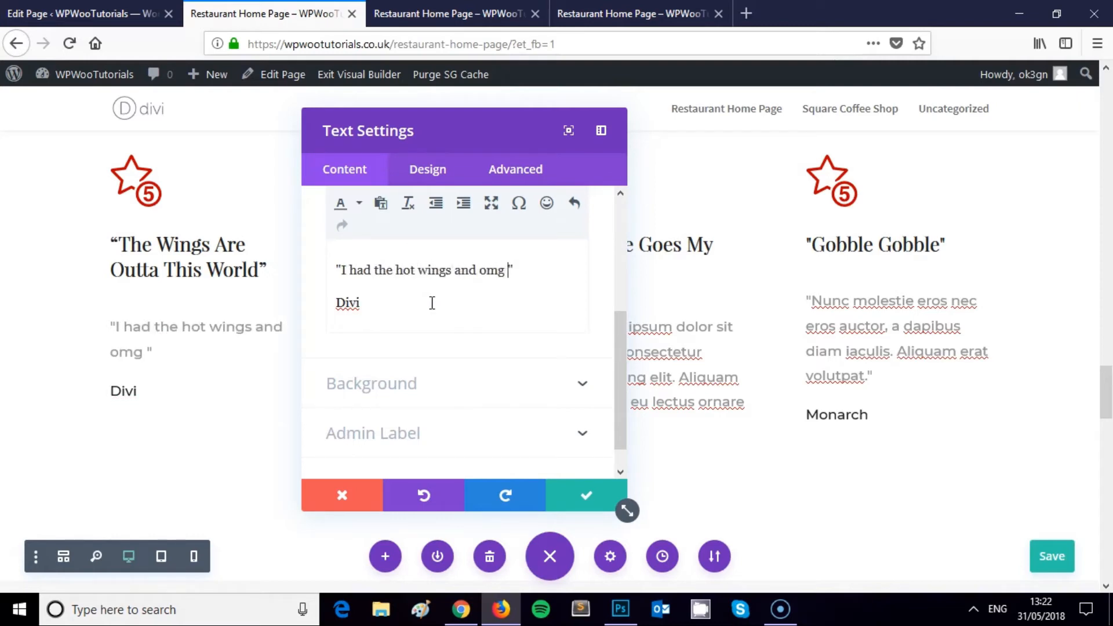
pyautogui.write('good!')
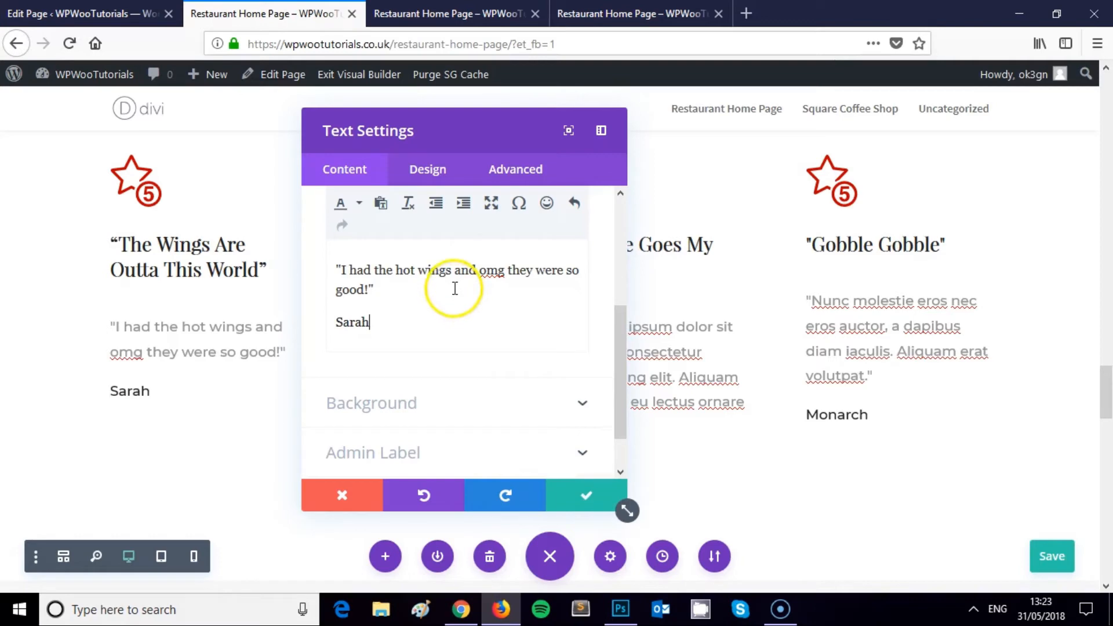
pyautogui.click(438, 166)
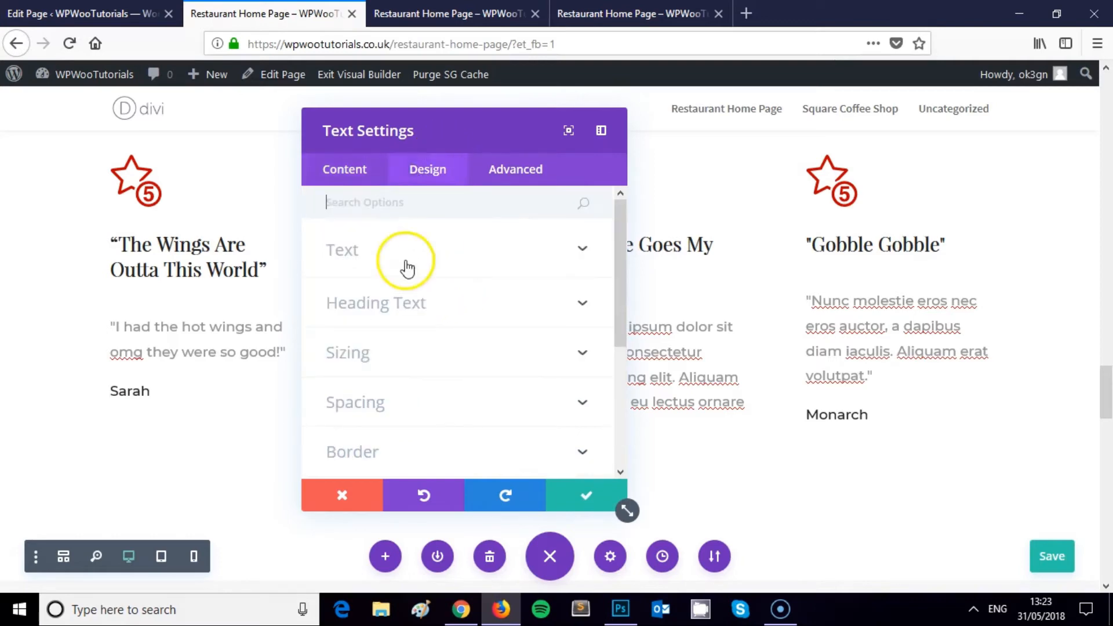
pyautogui.click(386, 264)
pyautogui.scroll(-4, 391, 271)
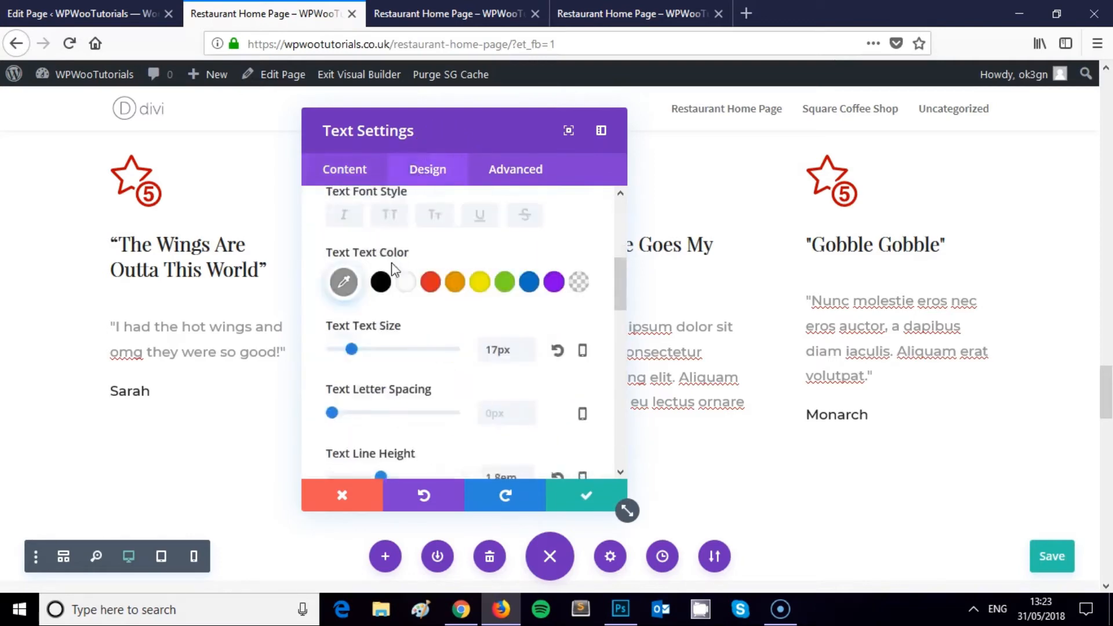
# Italicise the reviewer's name under the hot wings quote and save the module settings.
pyautogui.click(330, 169)
pyautogui.click(362, 247)
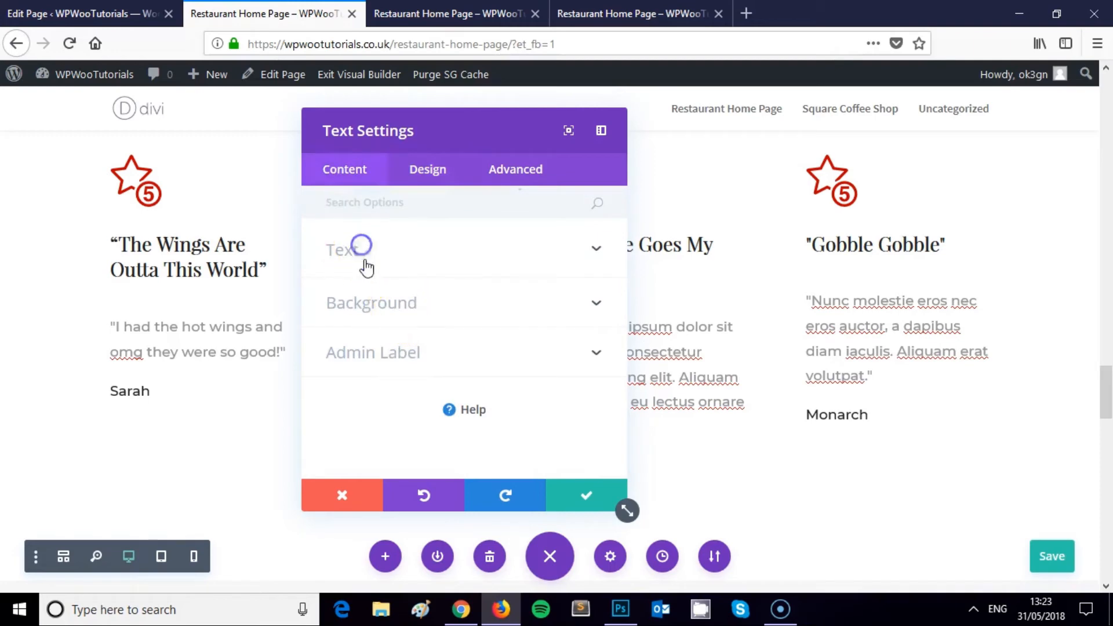
pyautogui.scroll(-4, 394, 313)
pyautogui.moveTo(371, 321); pyautogui.dragTo(325, 318)
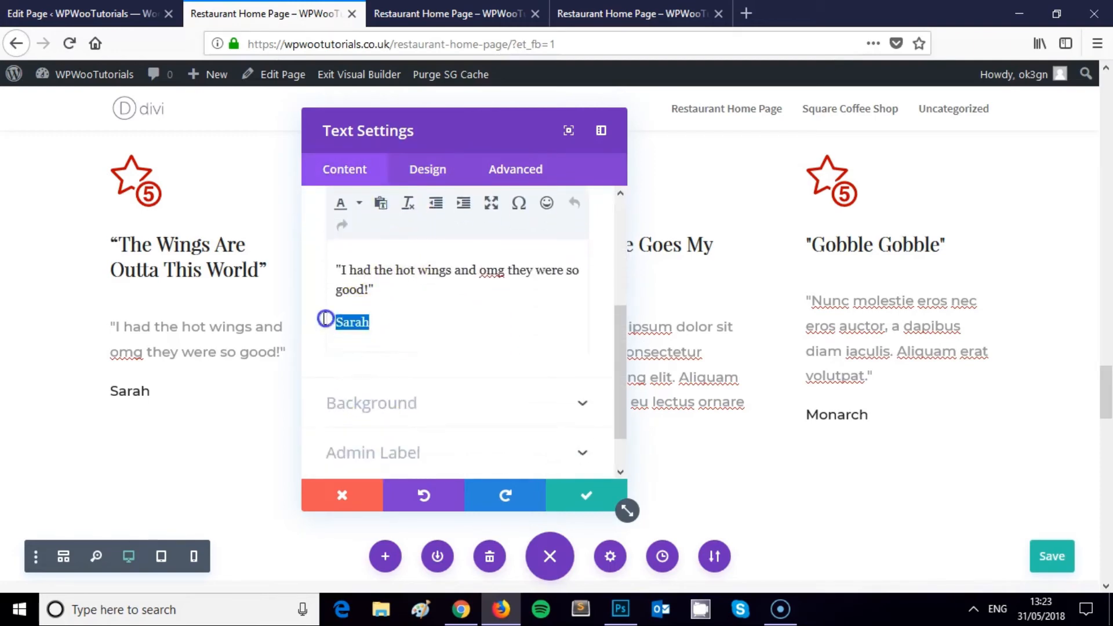
pyautogui.scroll(2, 618, 304)
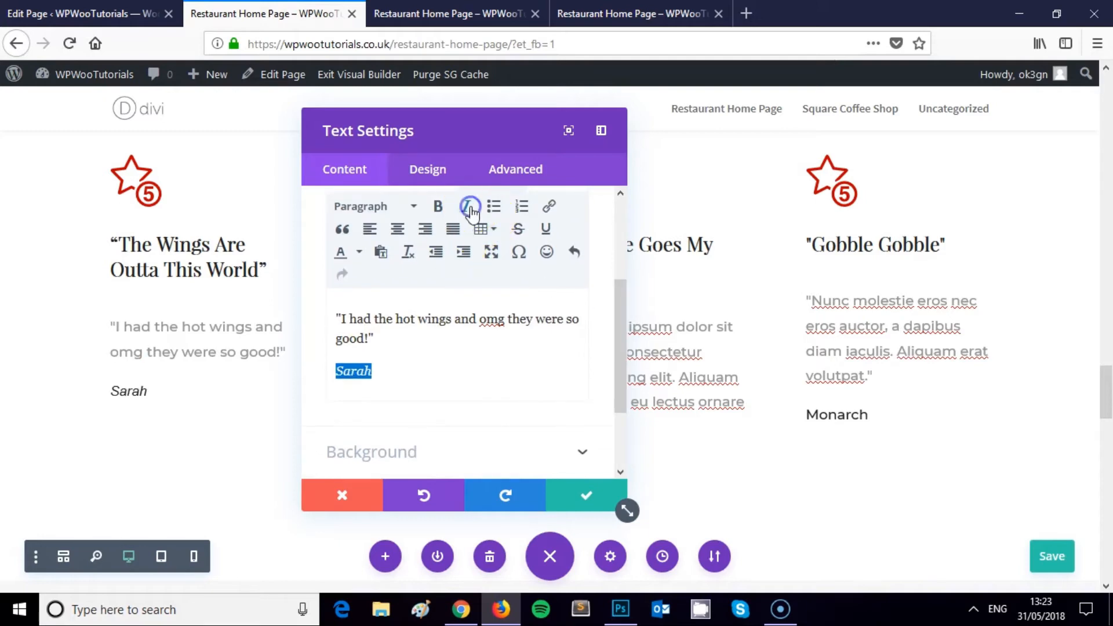
pyautogui.click(581, 499)
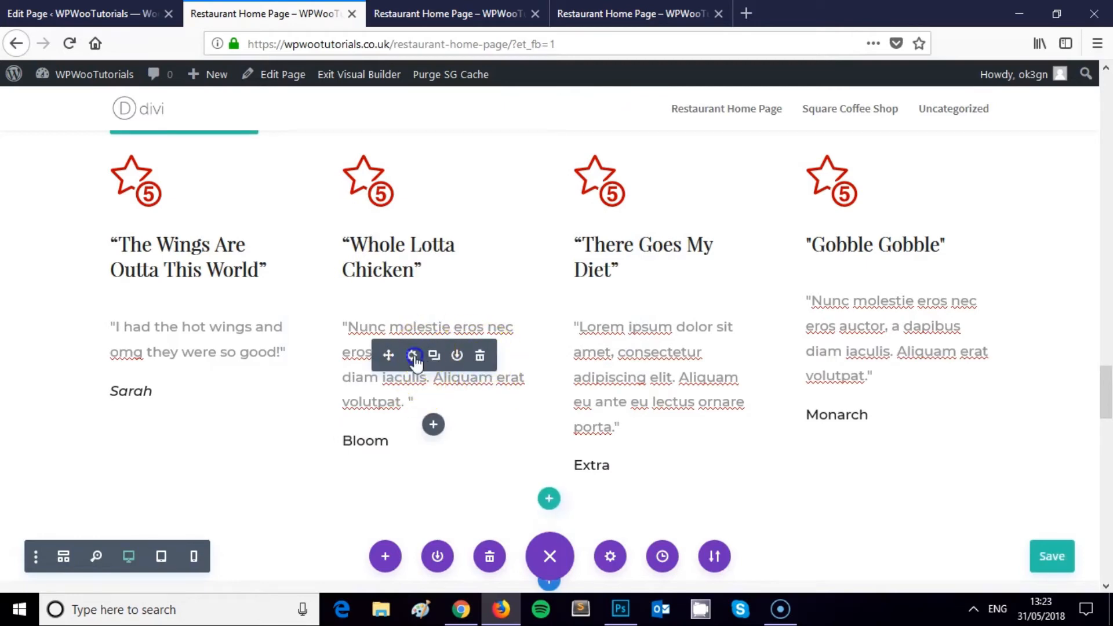
# Replace the quote under "Whole Lotta Chicken" with "I ate so much chicken! Will definitely come back", italicise the reviewer's name and save.
pyautogui.click(413, 355)
pyautogui.scroll(-2, 454, 418)
pyautogui.click(423, 423)
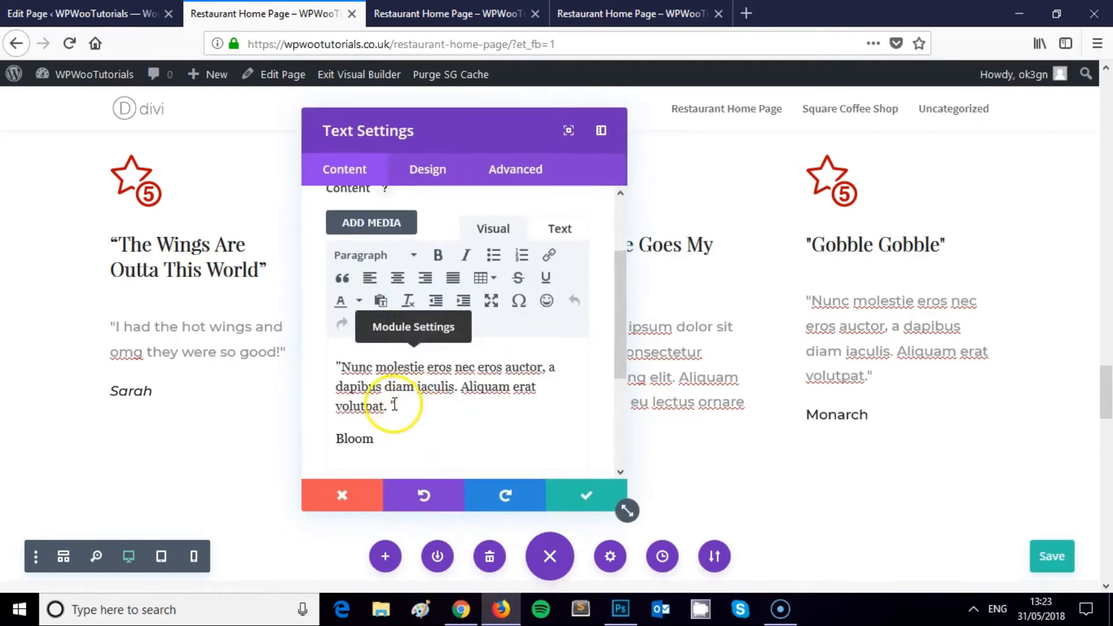
pyautogui.moveTo(394, 404); pyautogui.dragTo(341, 367)
pyautogui.press('BackSpace')
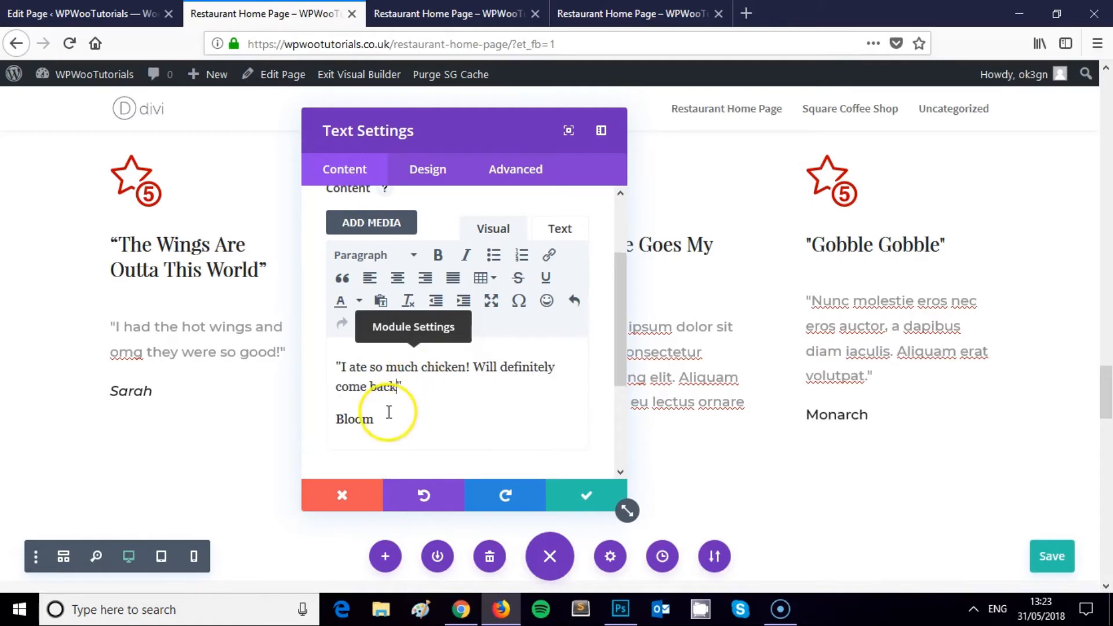
pyautogui.click(583, 493)
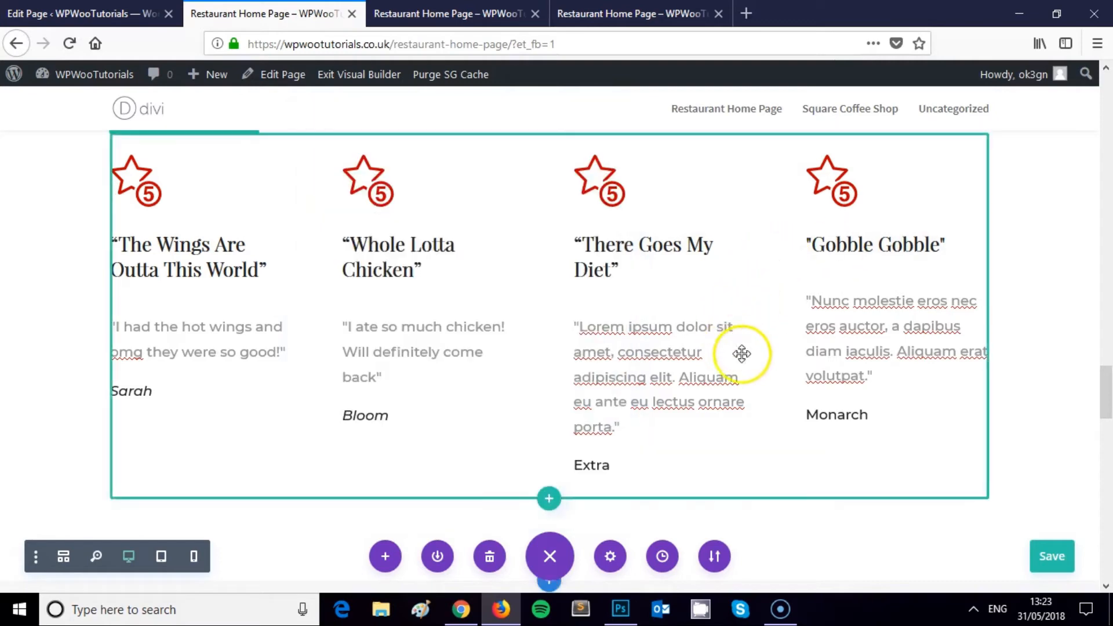
# Replace the quote under "There Goes My Diet" with "I was supposed to be on a diet, but the ribs got the best of me".
pyautogui.moveTo(729, 391)
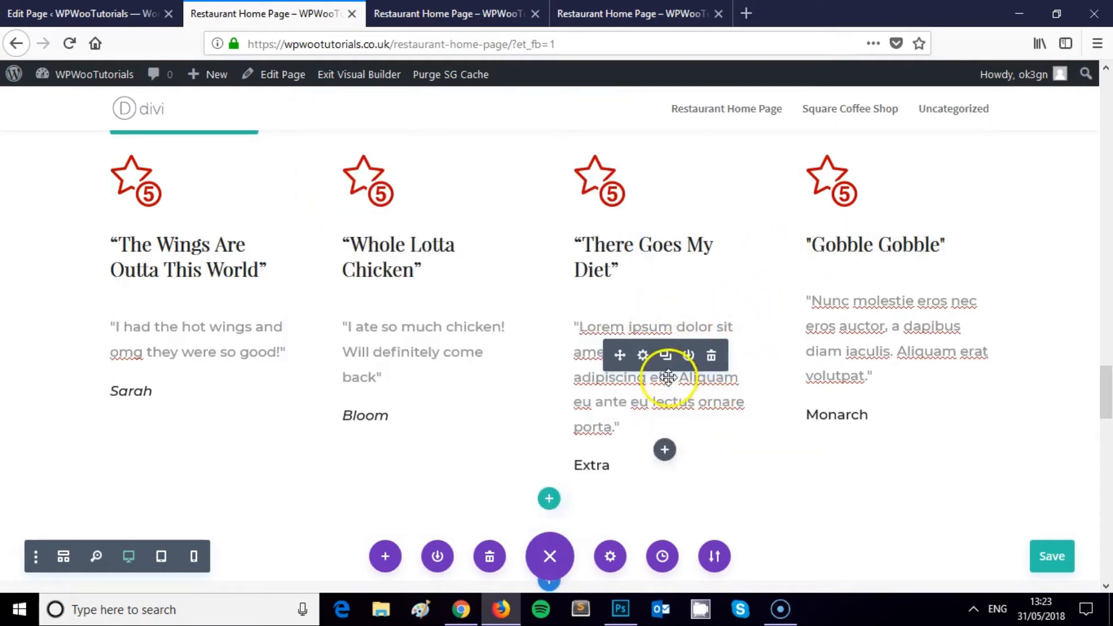
pyautogui.click(641, 356)
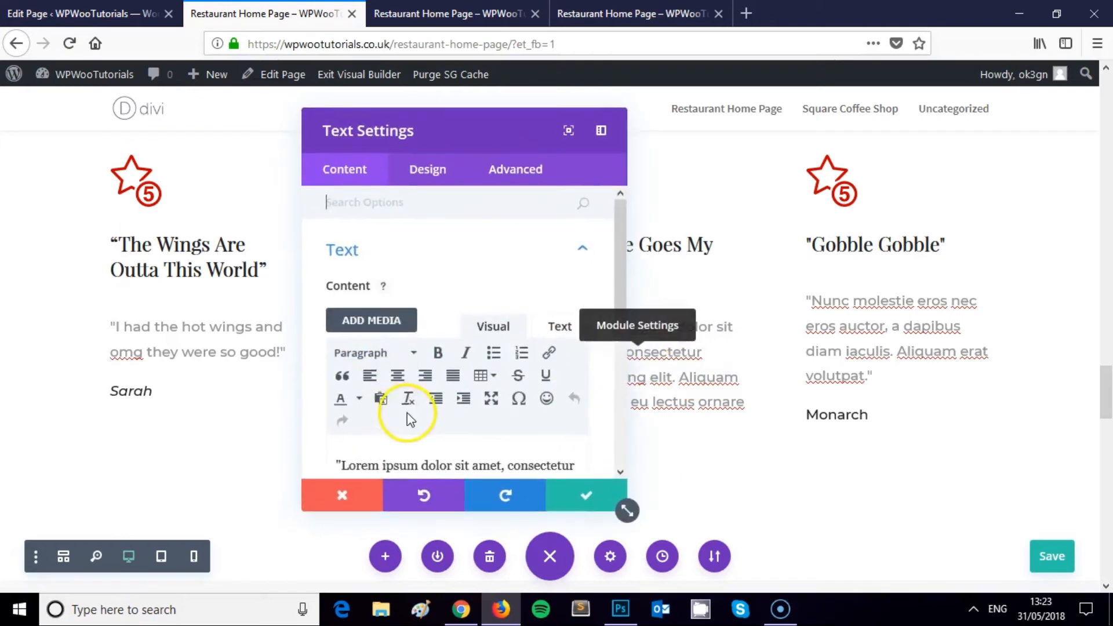
pyautogui.scroll(-3, 407, 408)
pyautogui.moveTo(412, 406); pyautogui.dragTo(338, 367)
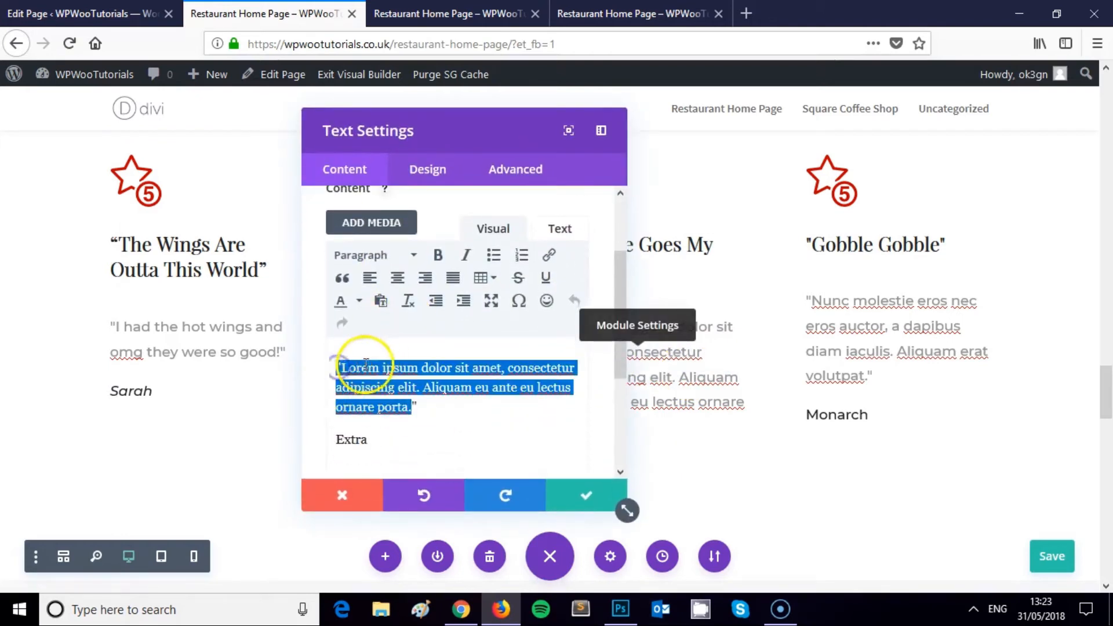
pyautogui.click(366, 364)
pyautogui.moveTo(413, 407); pyautogui.dragTo(351, 367)
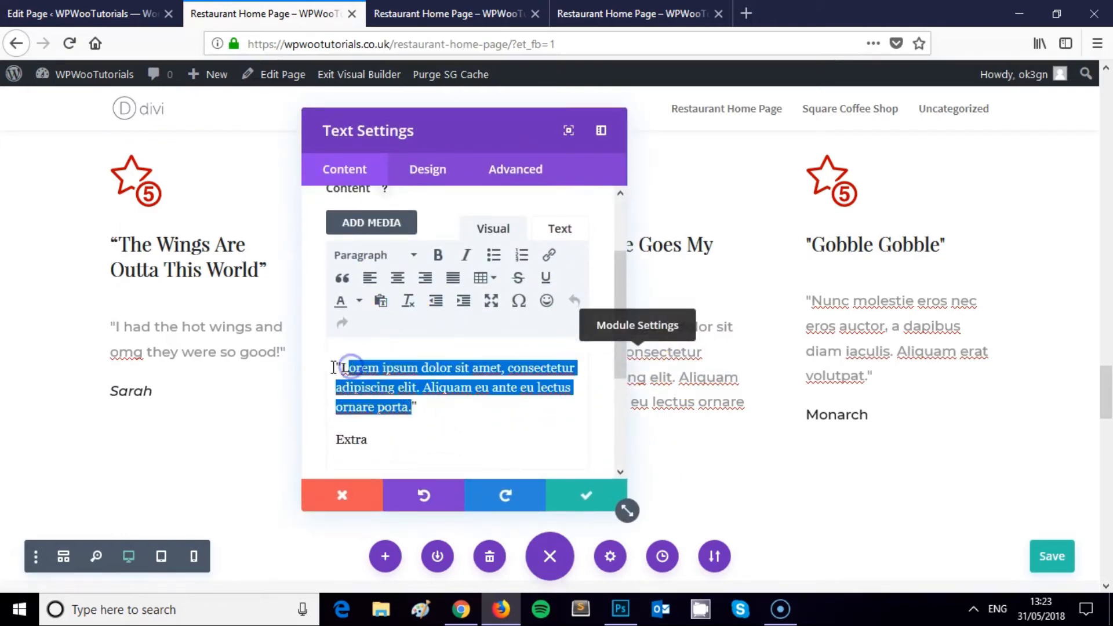
pyautogui.press('BackSpace')
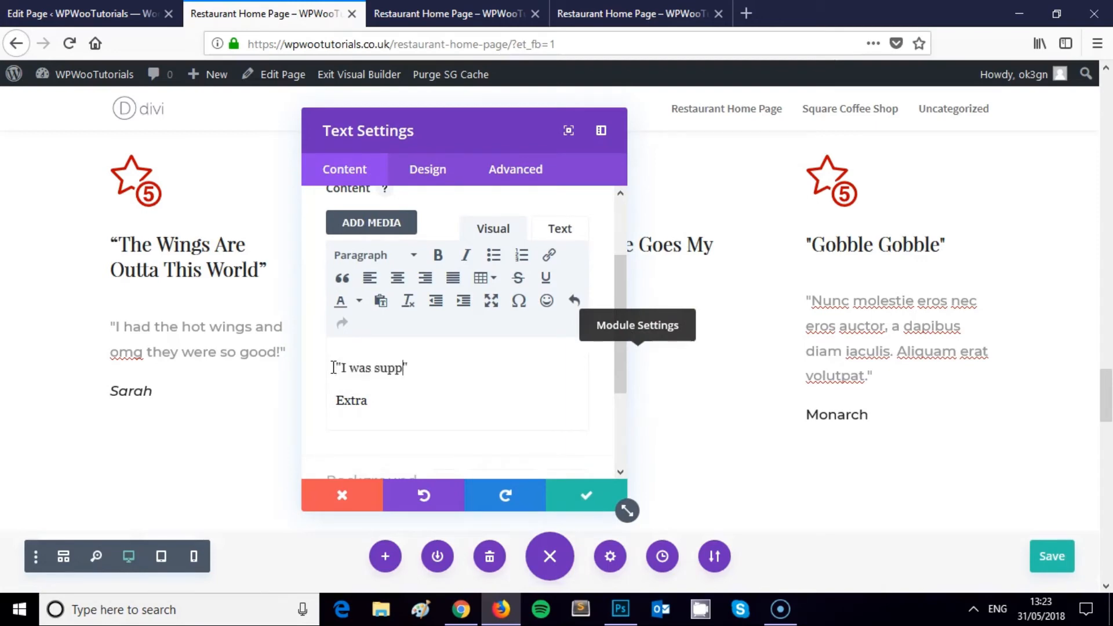
pyautogui.write('I was supposed to be on a diet, but the ribs got the best of me')
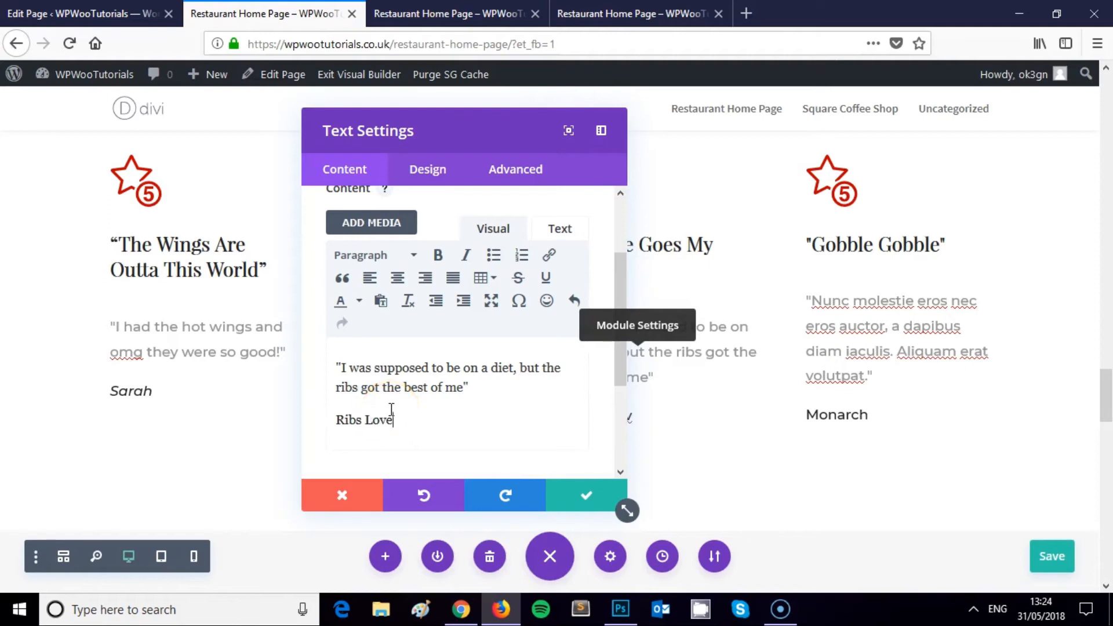
# Credit the diet quote to "Ribs Lover" in italics and save the module settings.
pyautogui.moveTo(399, 420); pyautogui.dragTo(311, 411)
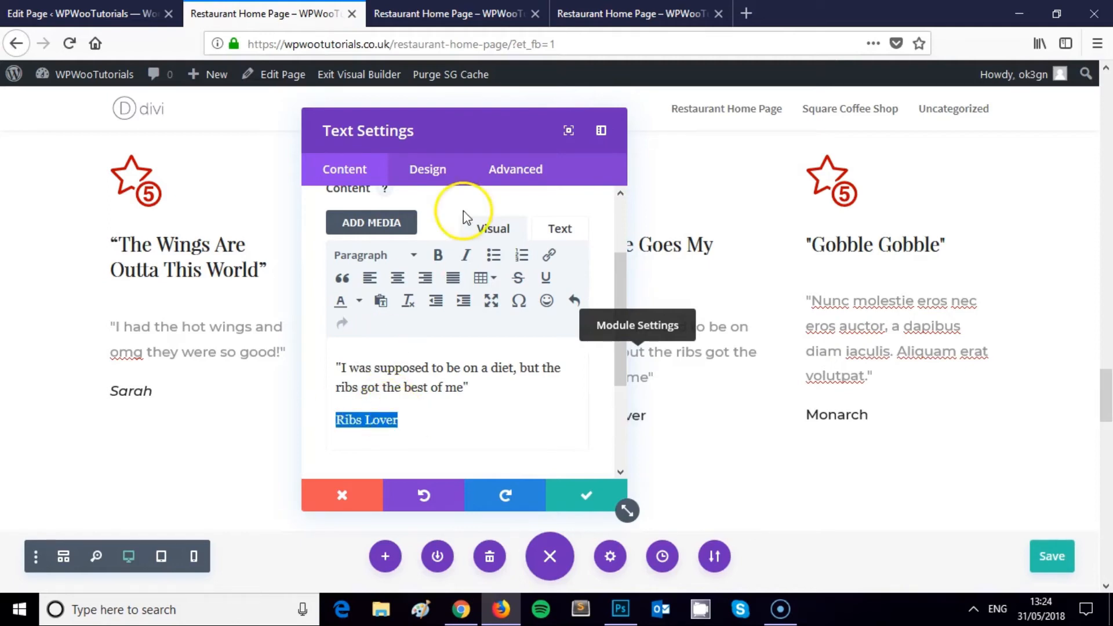
pyautogui.click(587, 495)
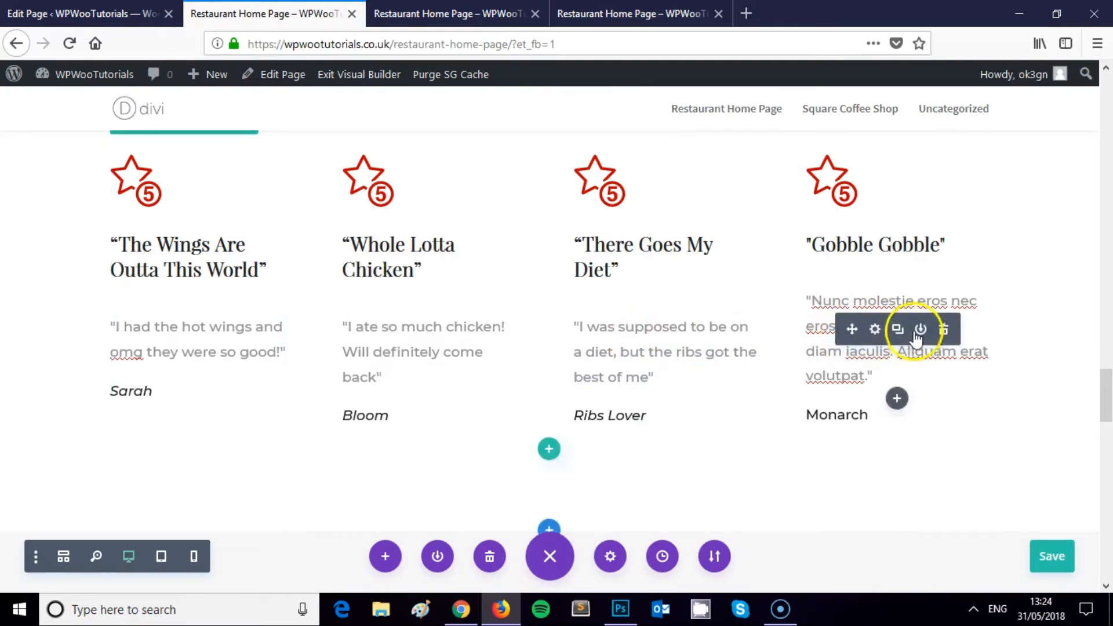
# Replace the quote under "Gobble Gobble" with "Me and my wife both had 3 courses and ate the lot. Best American style dining in town".
pyautogui.click(876, 326)
pyautogui.scroll(-3, 381, 405)
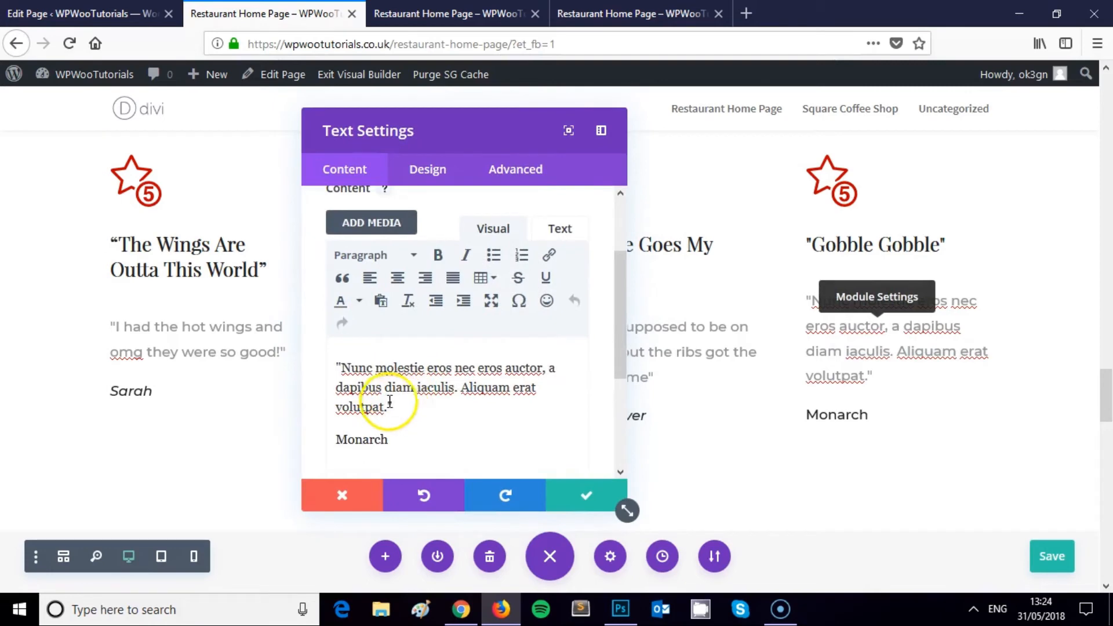
pyautogui.moveTo(388, 407); pyautogui.dragTo(357, 369)
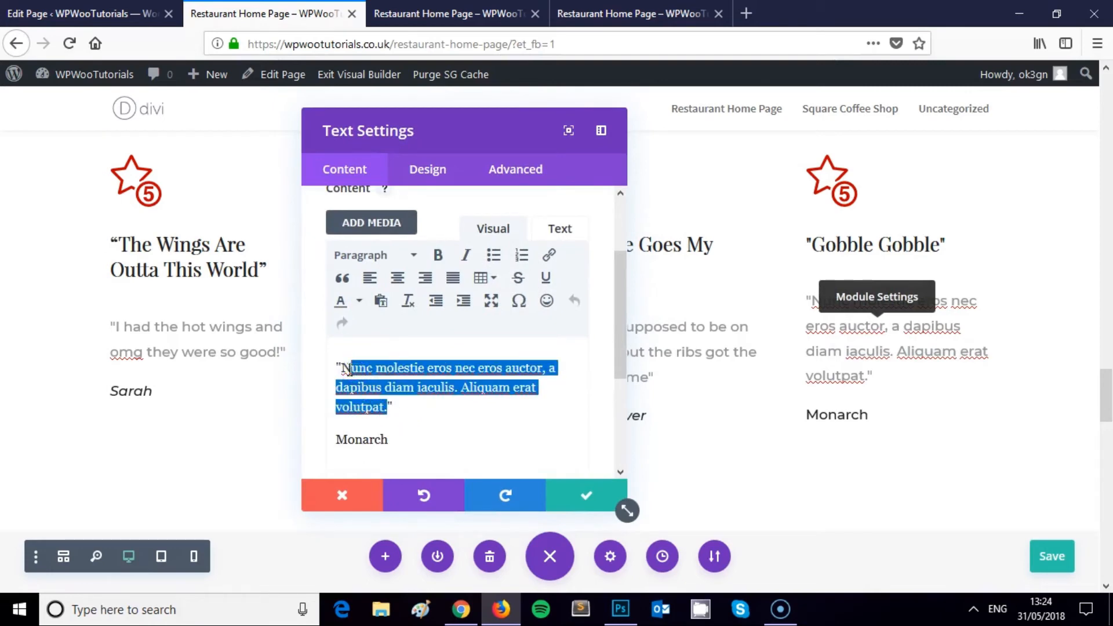
pyautogui.press('BackSpace')
pyautogui.press('BackSpace')
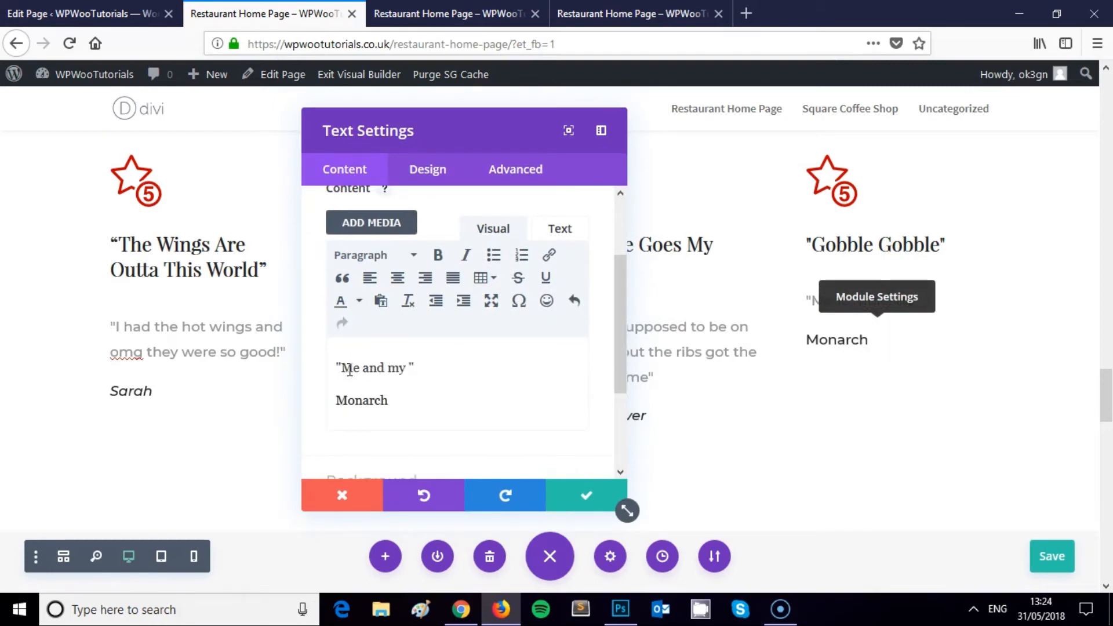
pyautogui.write('Me and my wife both had 3 cour')
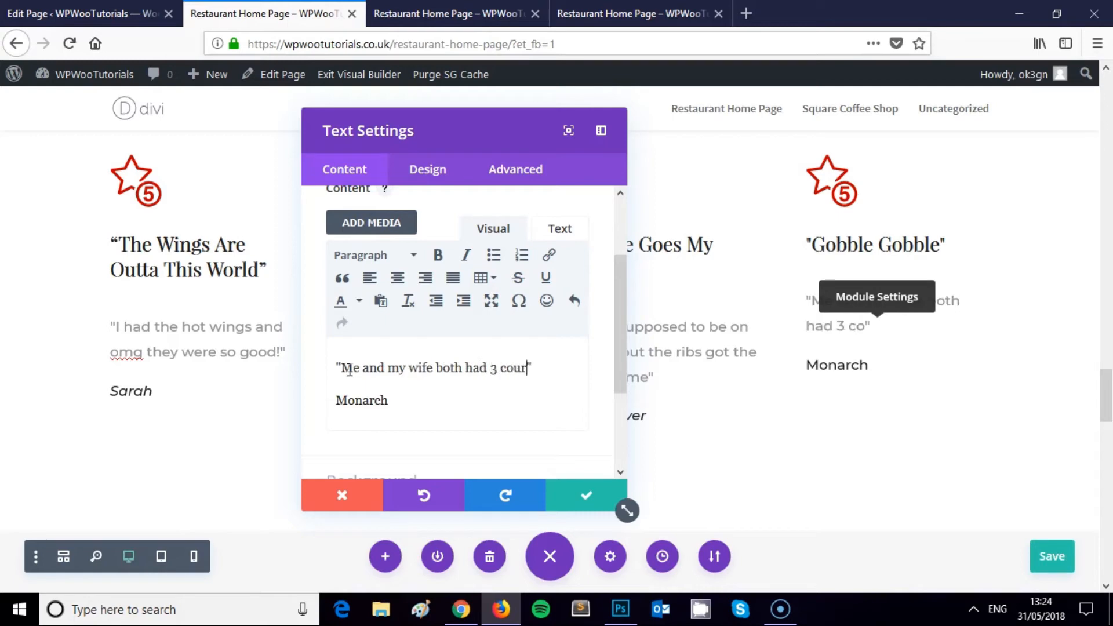
pyautogui.write('ses and ate')
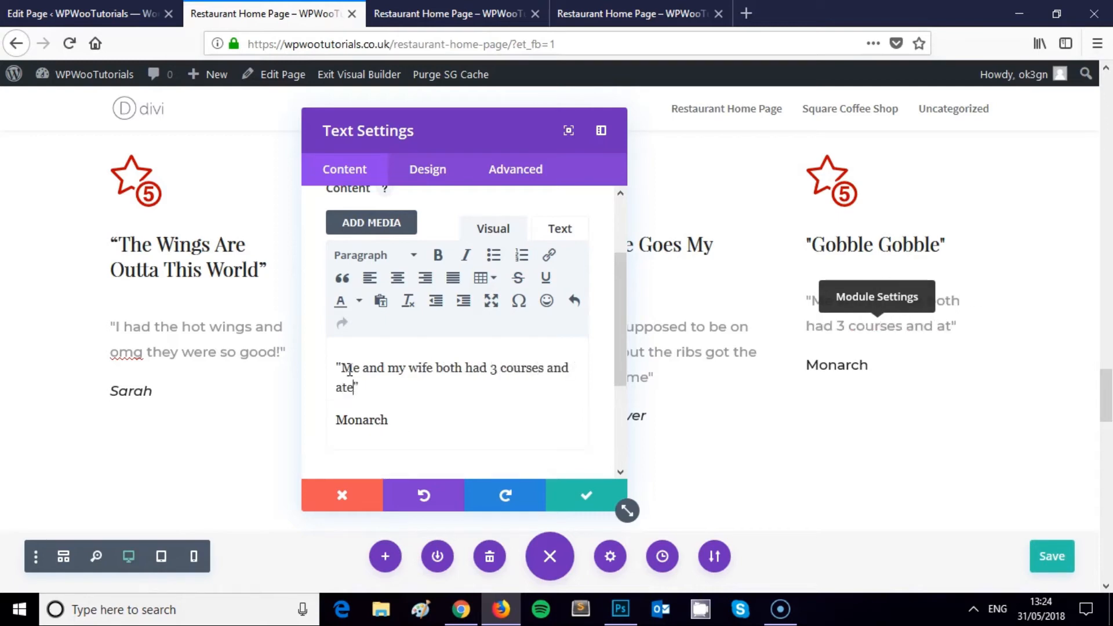
pyautogui.write(' the lot. Best Am')
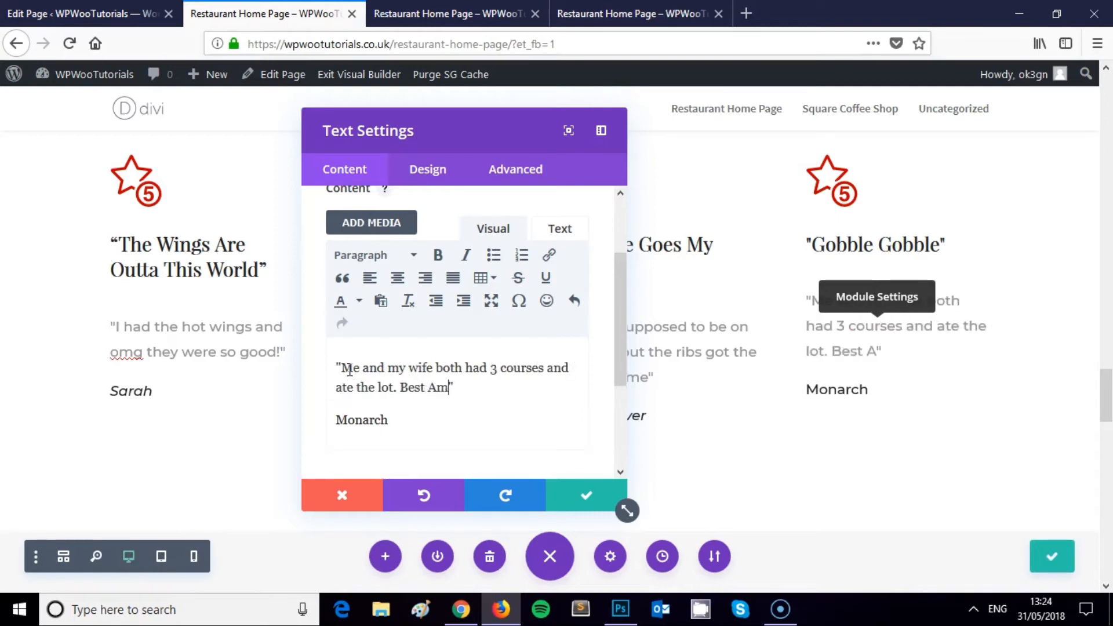
pyautogui.write('erican style din')
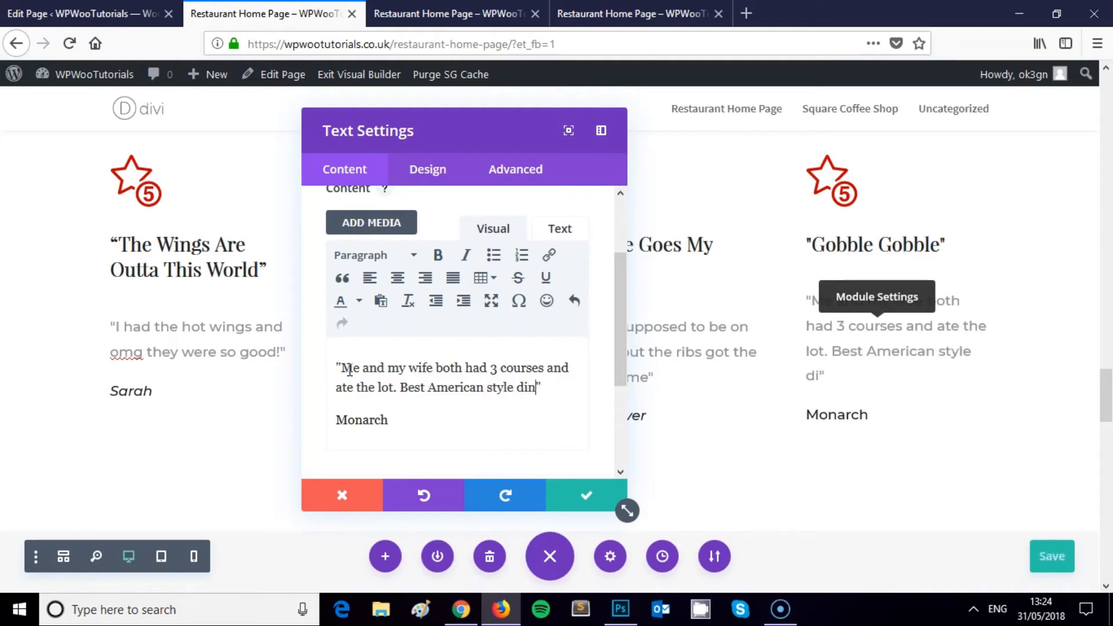
pyautogui.write('ing in town')
# Credit the "Gobble Gobble" quote to the couple's first names in italics and save the module settings.
pyautogui.doubleClick(388, 438)
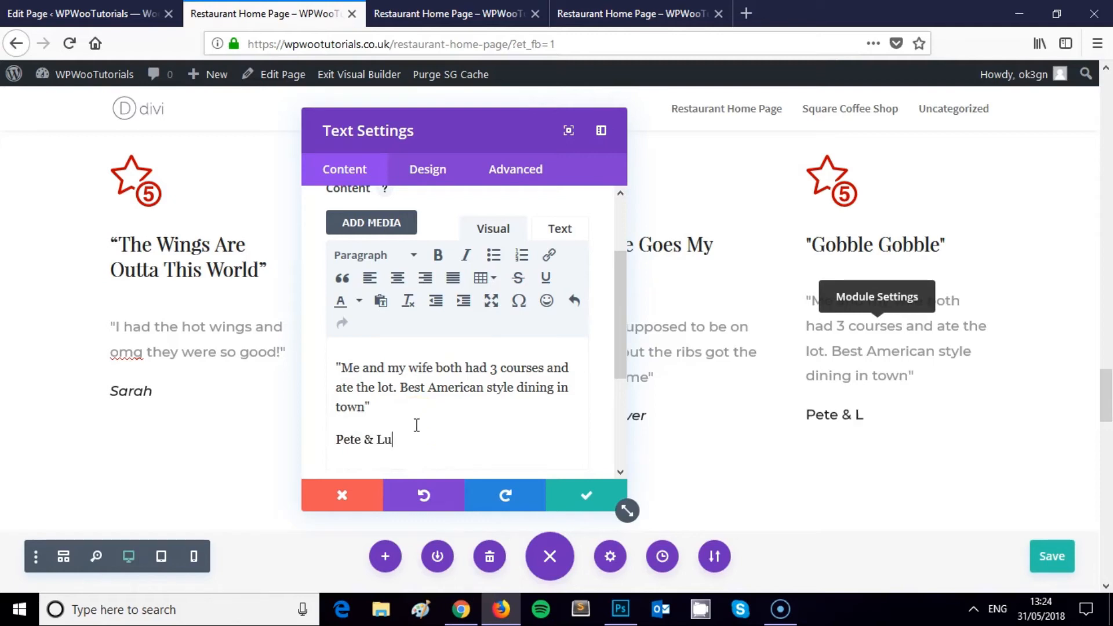
pyautogui.moveTo(410, 438); pyautogui.dragTo(316, 445)
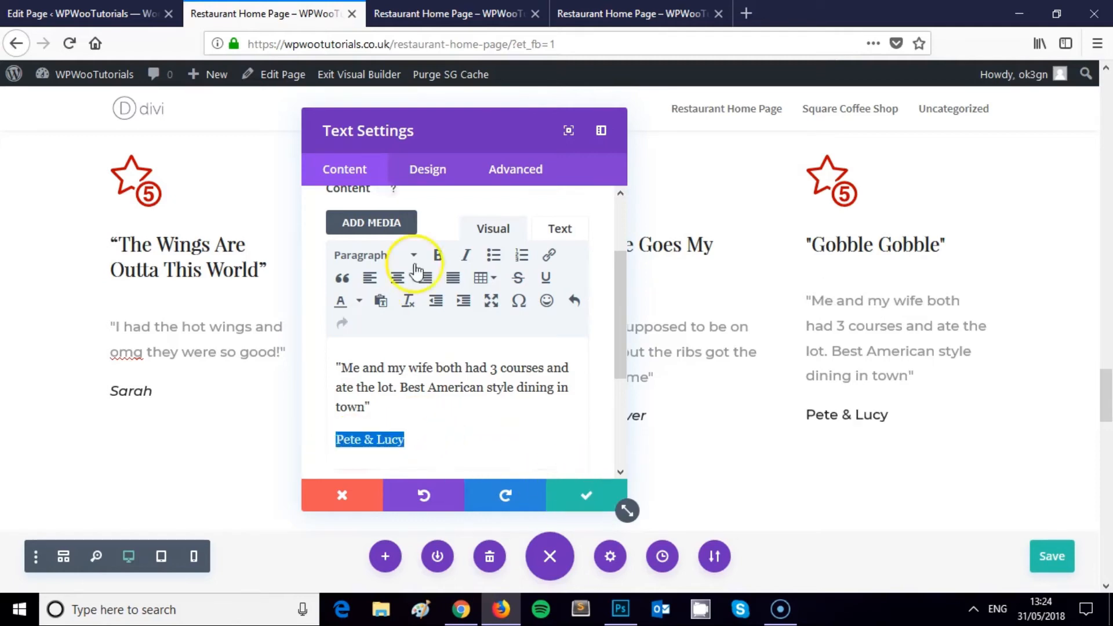
pyautogui.click(465, 259)
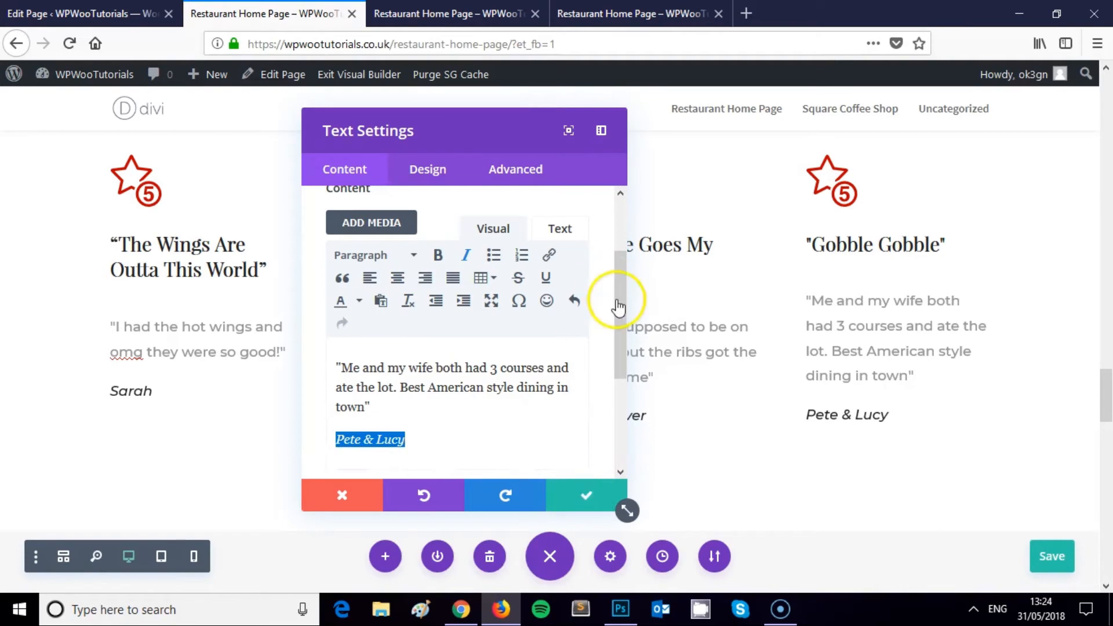
# Review the finished testimonials and the page from the hero header down through the burger menu to the news section.
pyautogui.scroll(5, 573, 293)
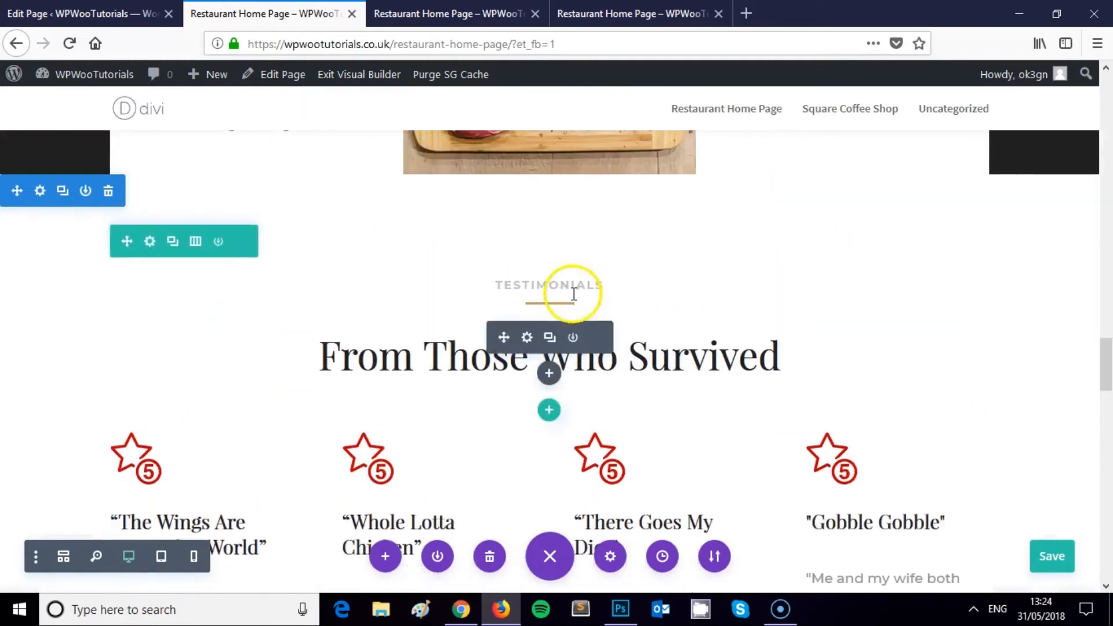
pyautogui.scroll(-3, 575, 296)
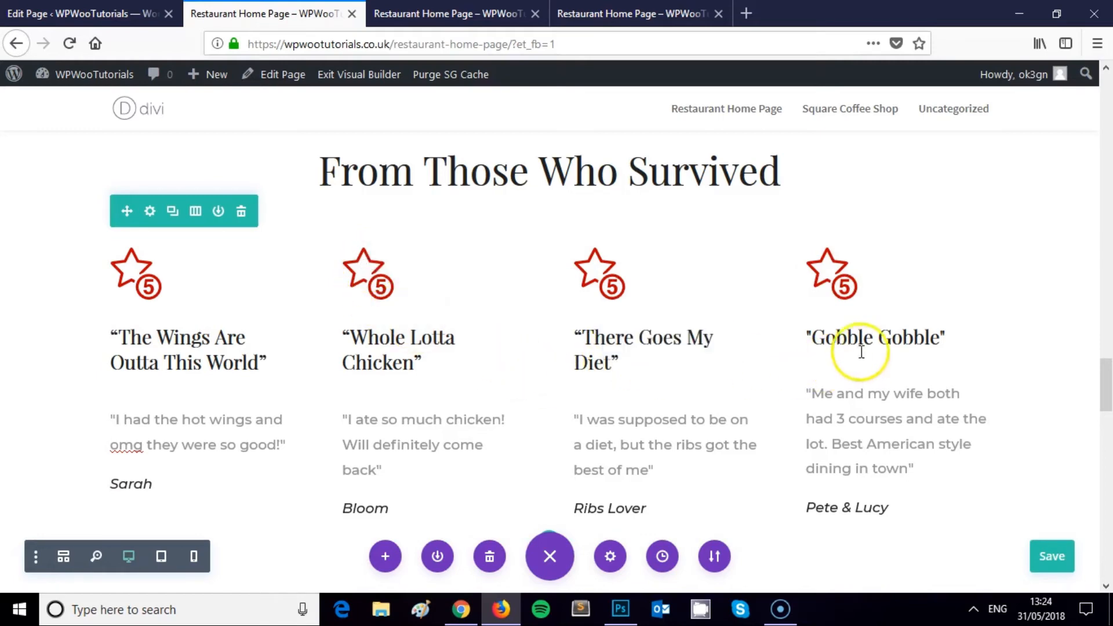
pyautogui.scroll(-5, 638, 406)
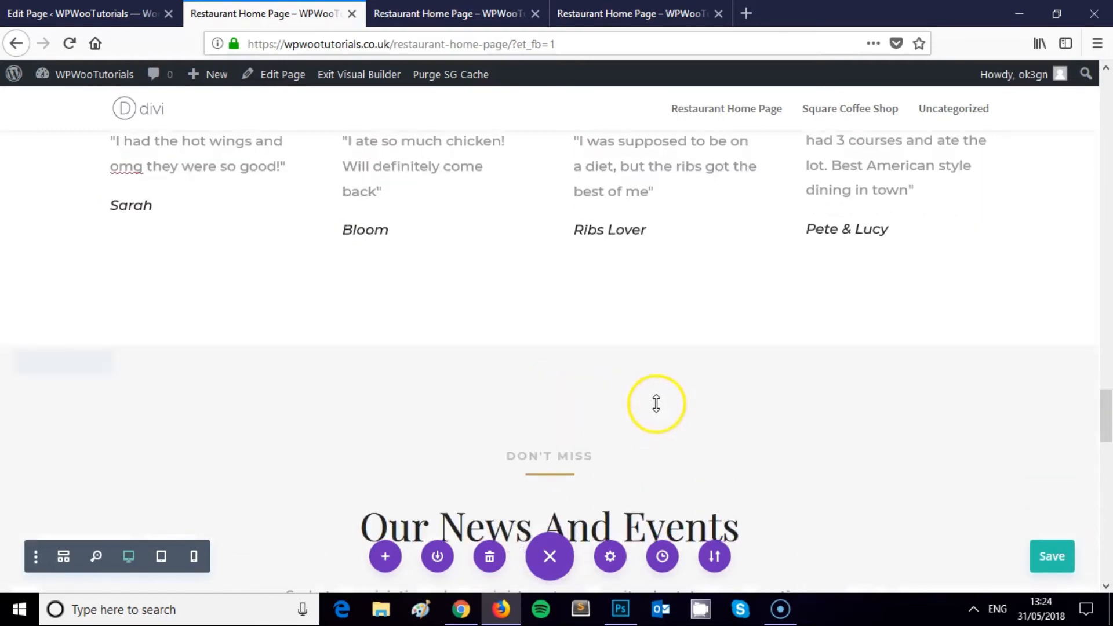
pyautogui.scroll(-4, 655, 403)
pyautogui.scroll(15, 655, 402)
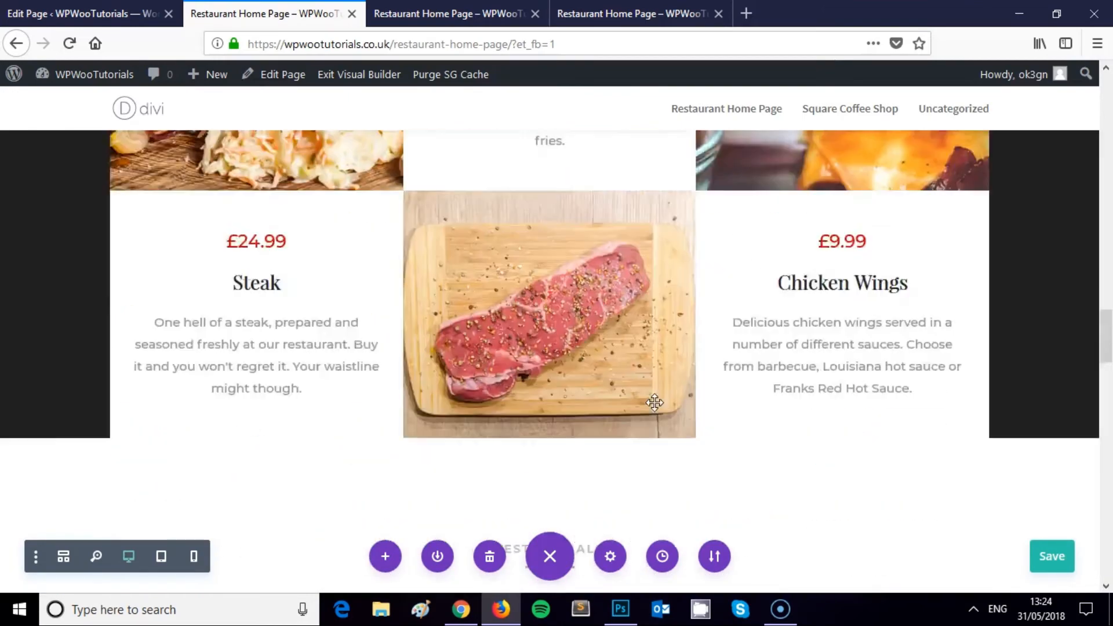
pyautogui.scroll(10, 654, 402)
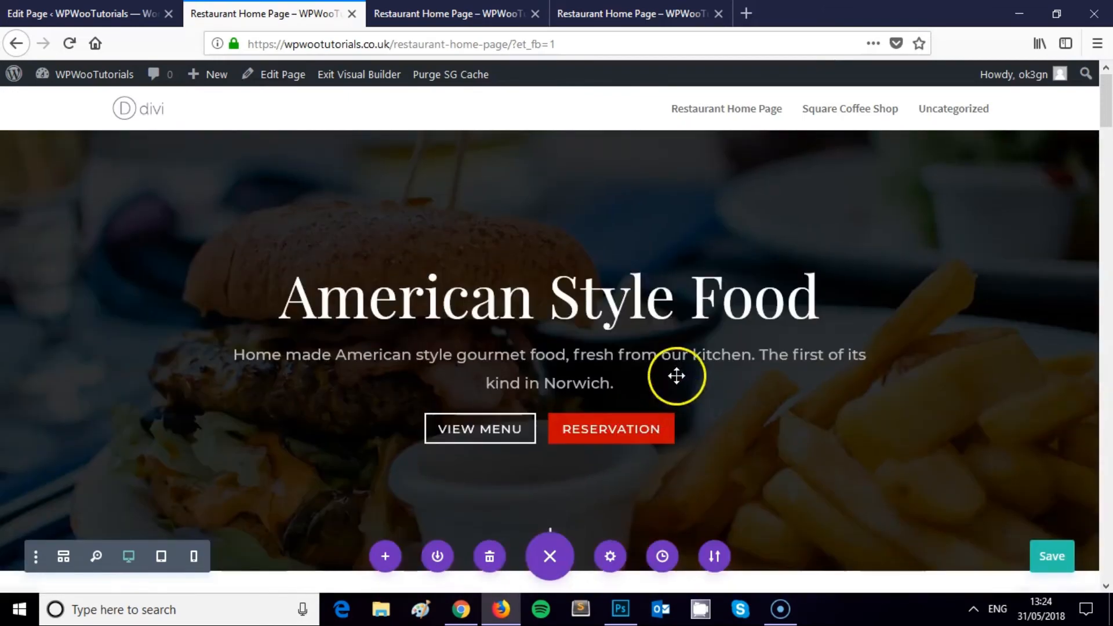
pyautogui.scroll(-12, 576, 293)
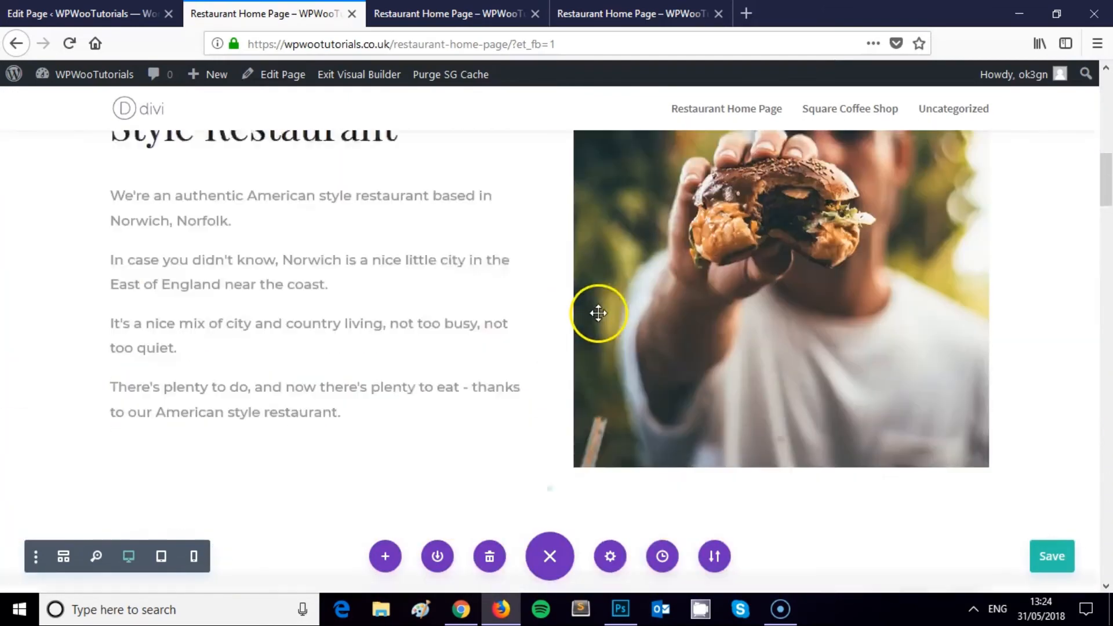
pyautogui.scroll(-12, 599, 314)
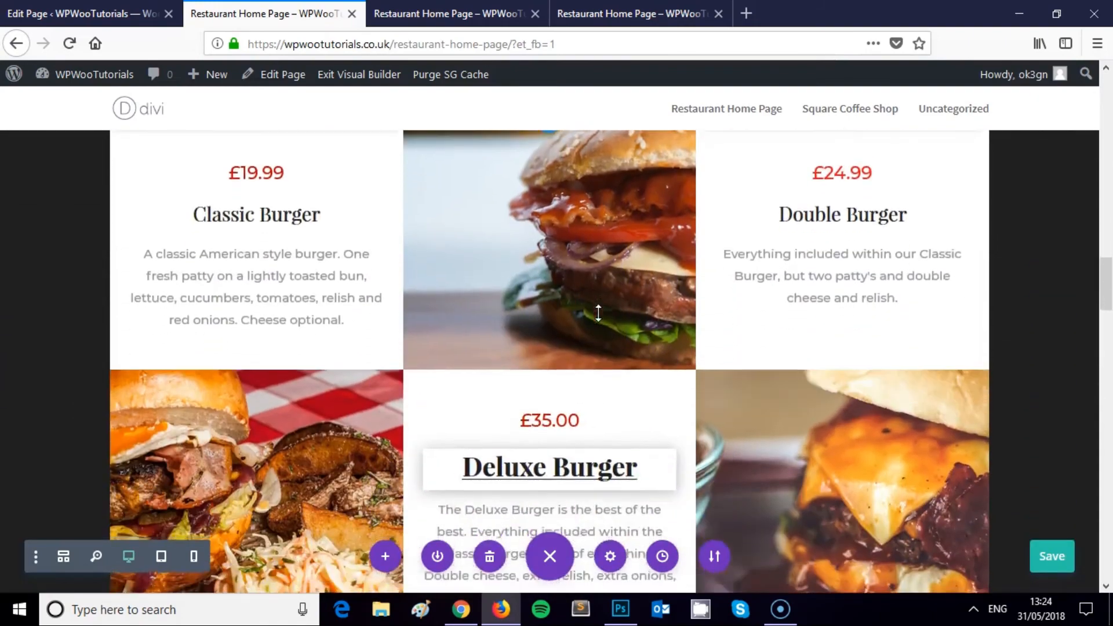
pyautogui.scroll(-10, 598, 313)
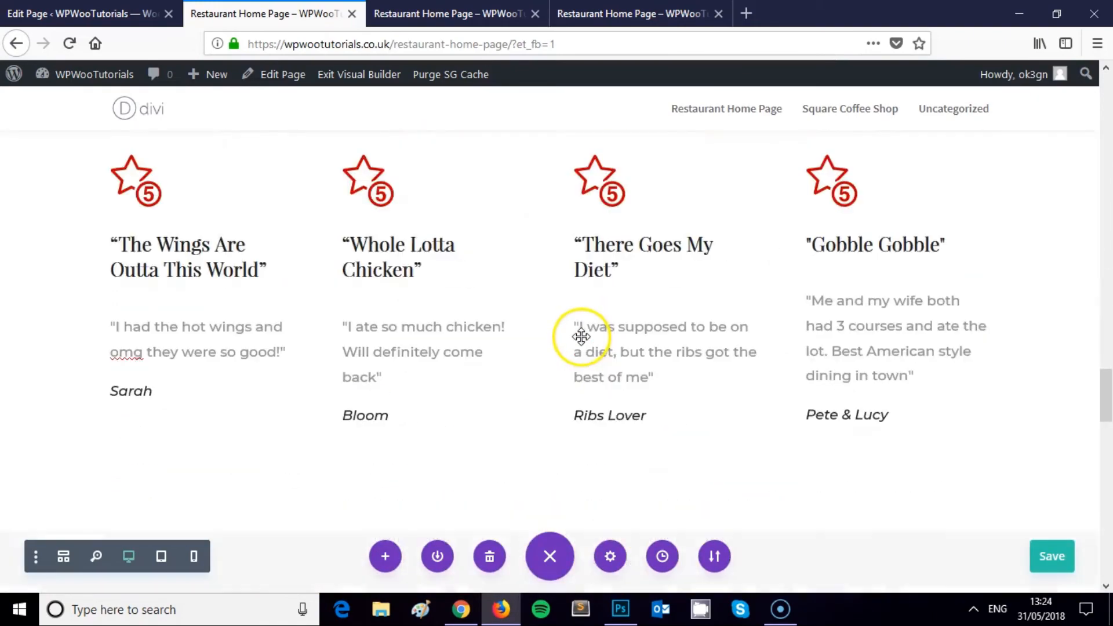
pyautogui.scroll(-8, 581, 336)
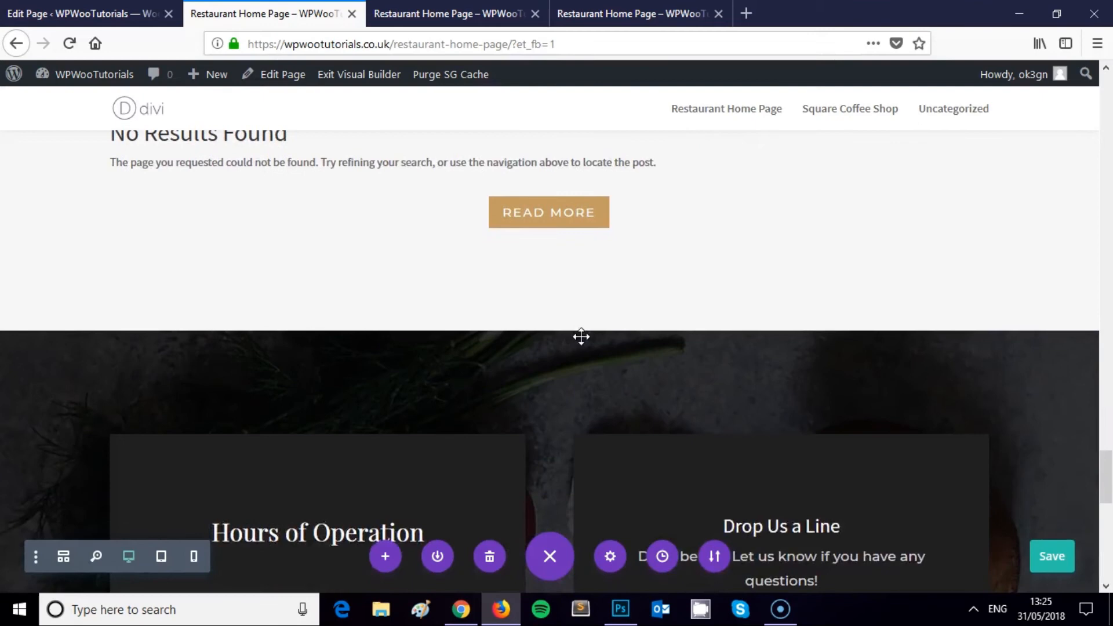
# Examine the "Our News And Events" section and the opening hours and newsletter area for remaining placeholder text and gold accents.
pyautogui.scroll(4, 581, 336)
pyautogui.scroll(3, 582, 336)
pyautogui.scroll(-3, 582, 336)
pyautogui.scroll(3, 582, 336)
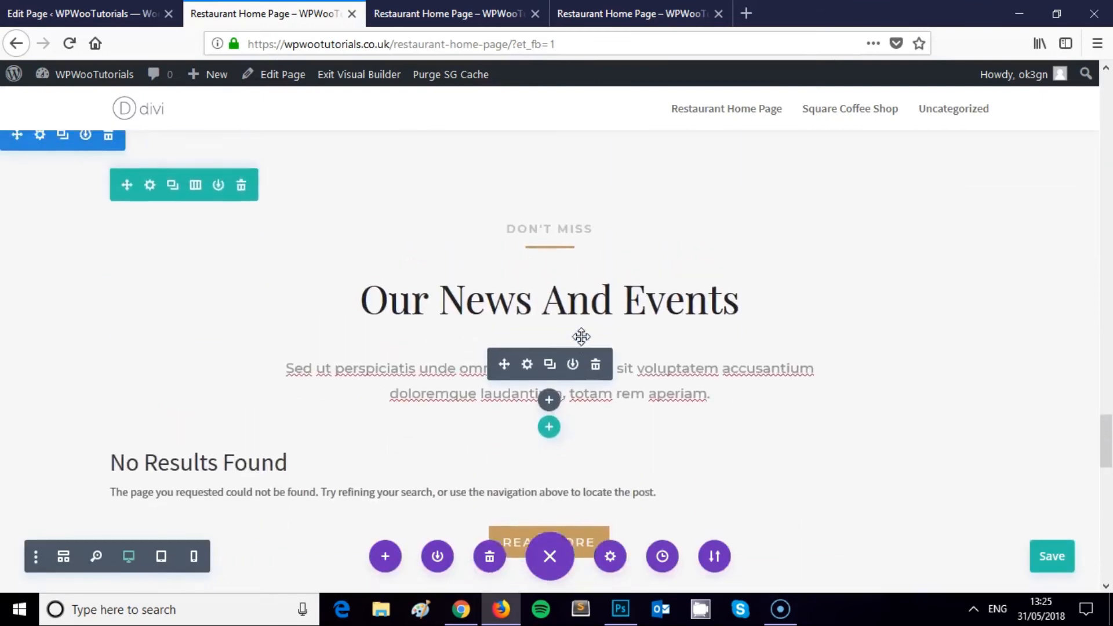
pyautogui.scroll(2, 581, 345)
pyautogui.scroll(-5, 582, 345)
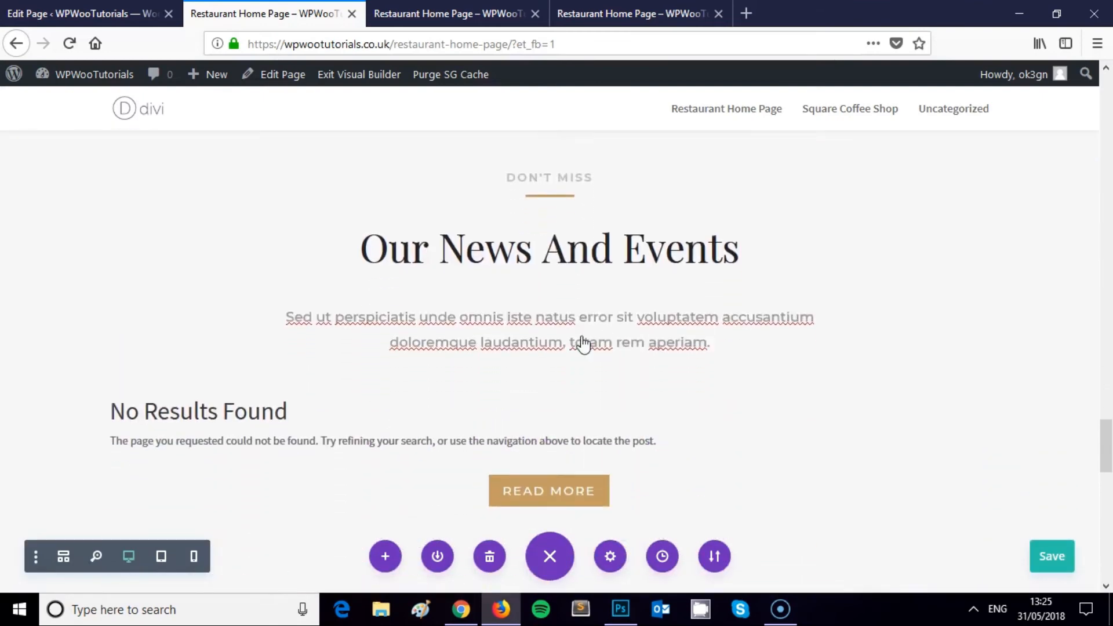
pyautogui.scroll(-6, 582, 337)
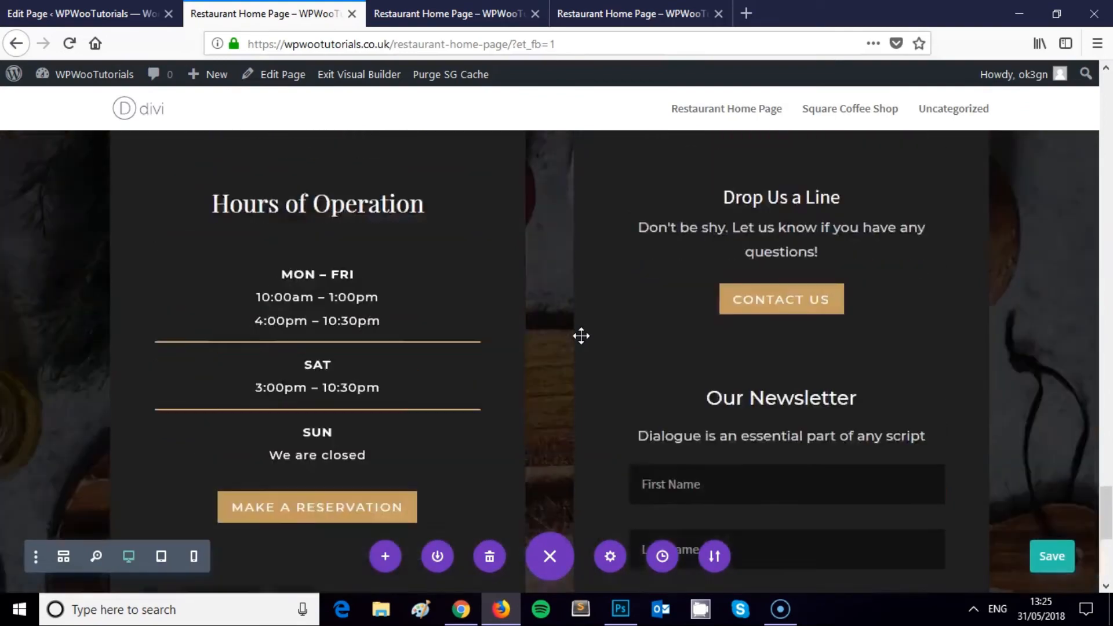
pyautogui.scroll(7, 582, 336)
pyautogui.click(609, 343)
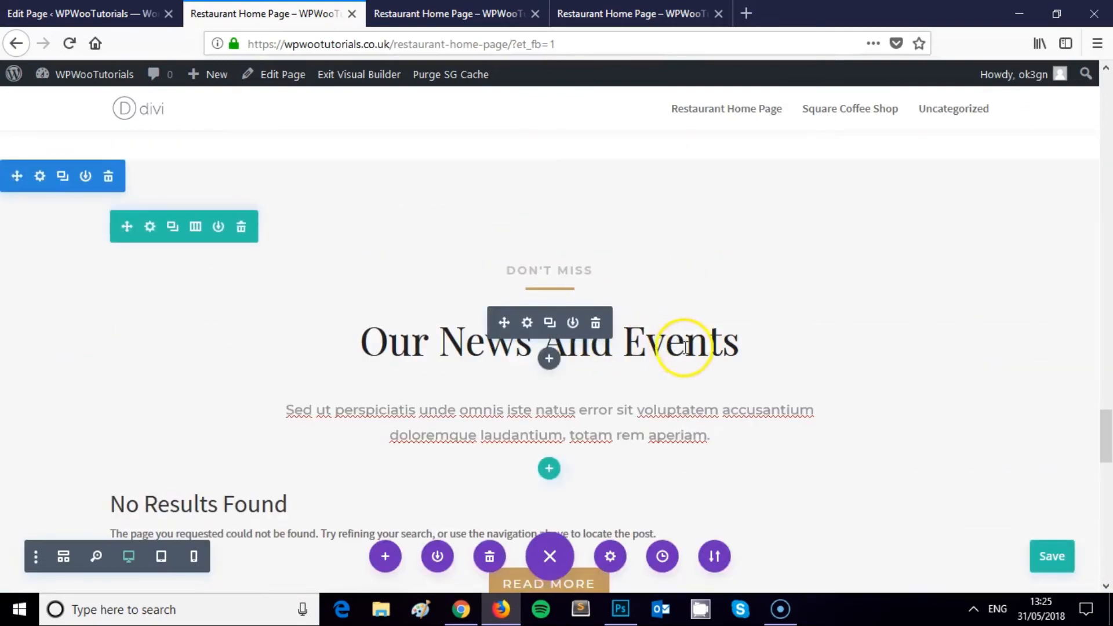
# Switch to the Paletton palette in Chrome, copy the hex code of the lightest red shade, and return to the restaurant page in Firefox.
pyautogui.scroll(15, 685, 348)
pyautogui.scroll(-15, 682, 347)
pyautogui.scroll(-5, 787, 347)
pyautogui.scroll(12, 786, 322)
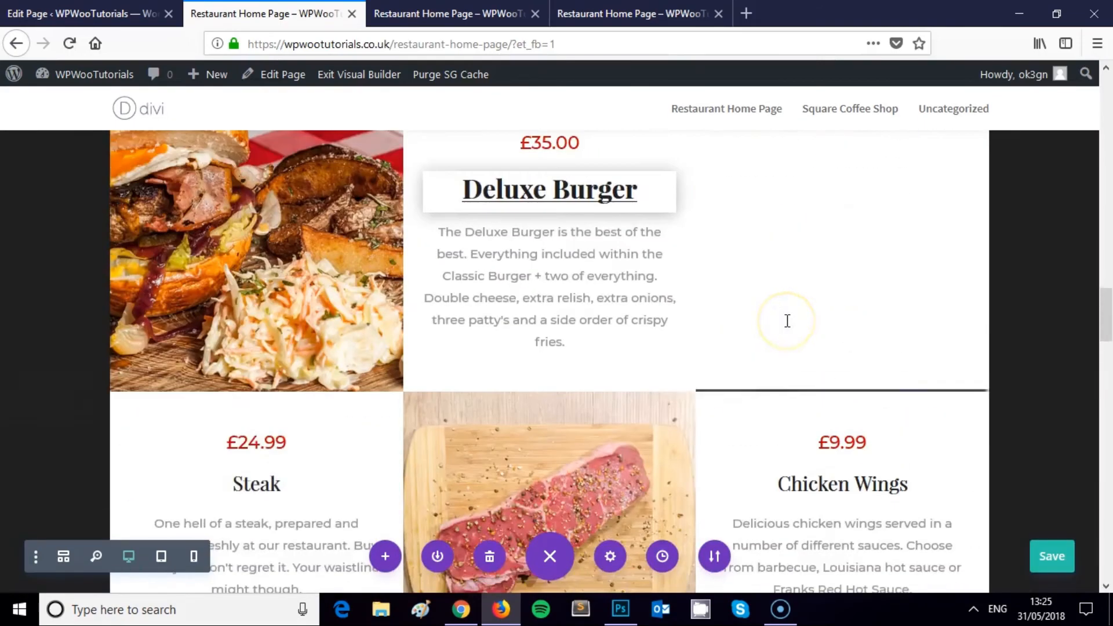
pyautogui.scroll(8, 787, 320)
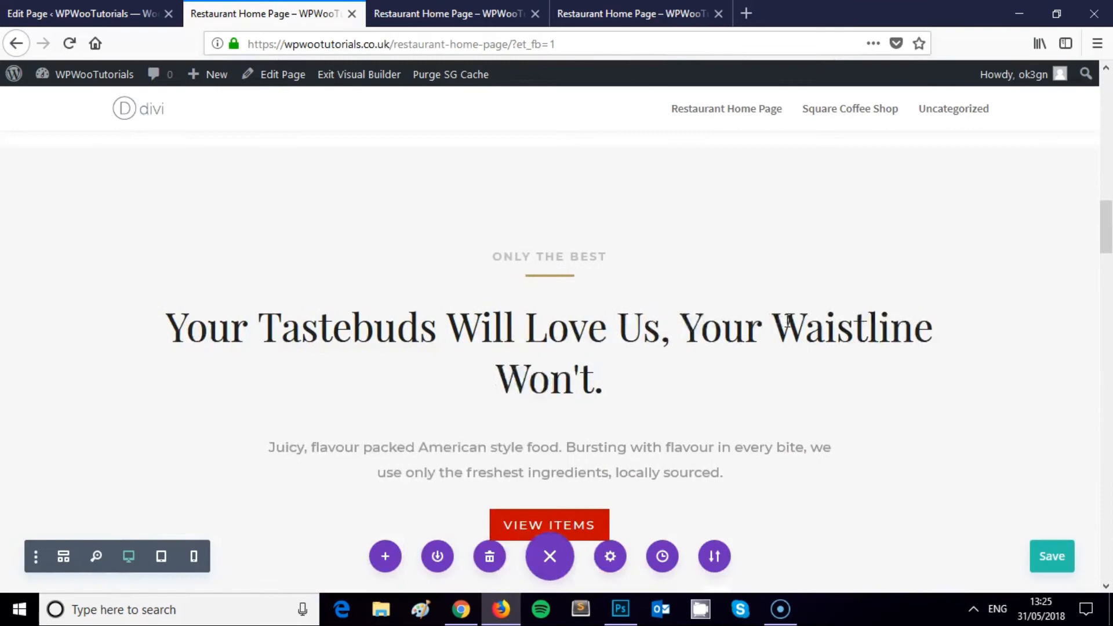
pyautogui.scroll(1, 789, 320)
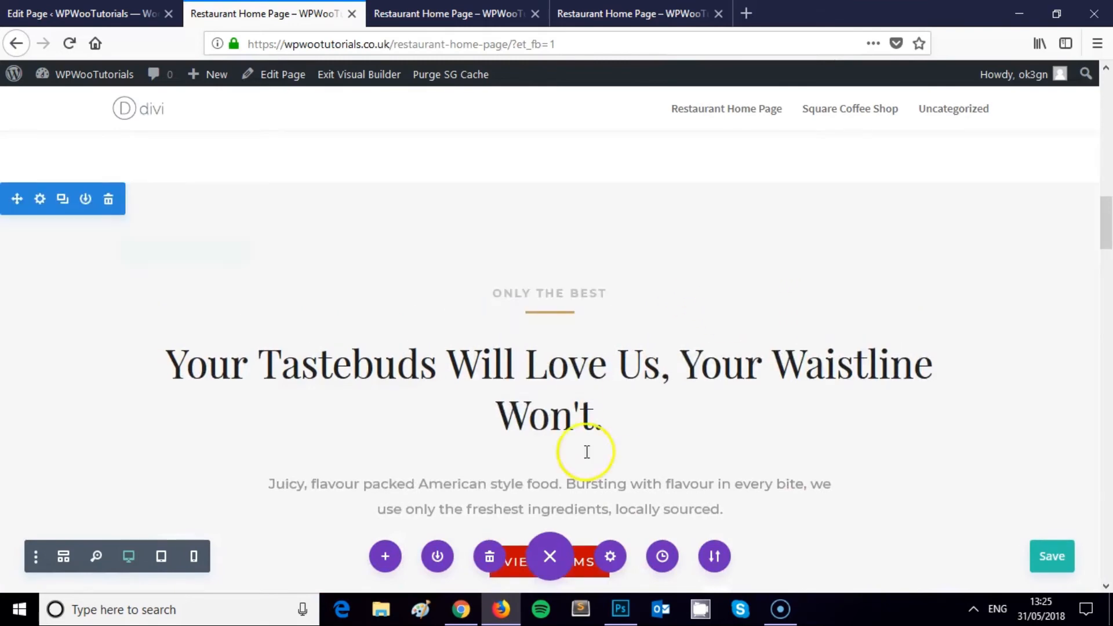
pyautogui.click(461, 609)
pyautogui.click(441, 12)
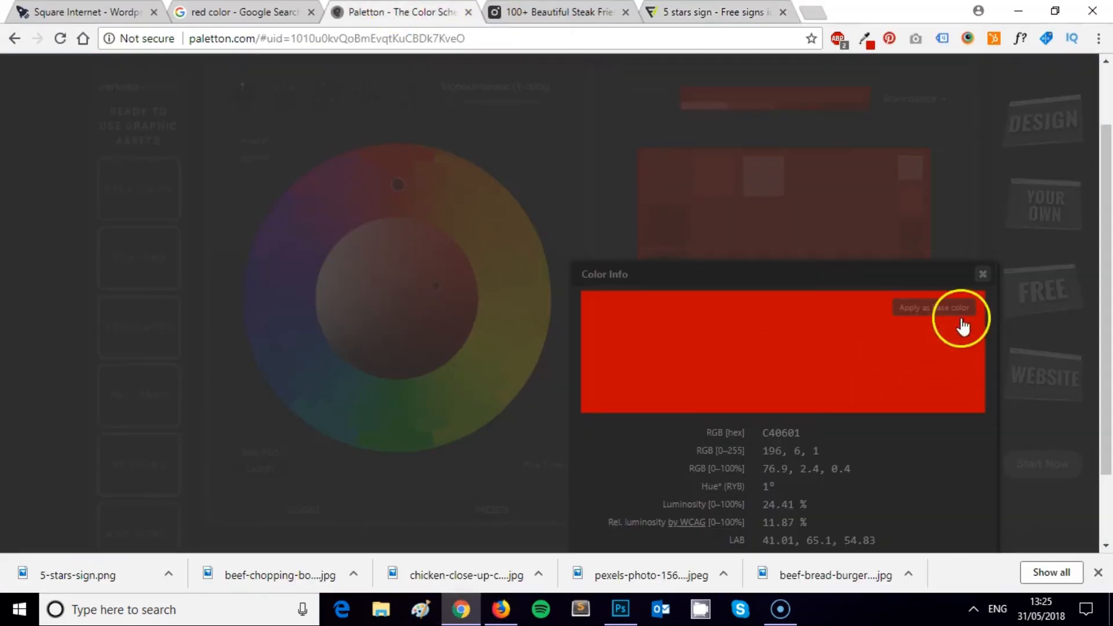
pyautogui.click(982, 273)
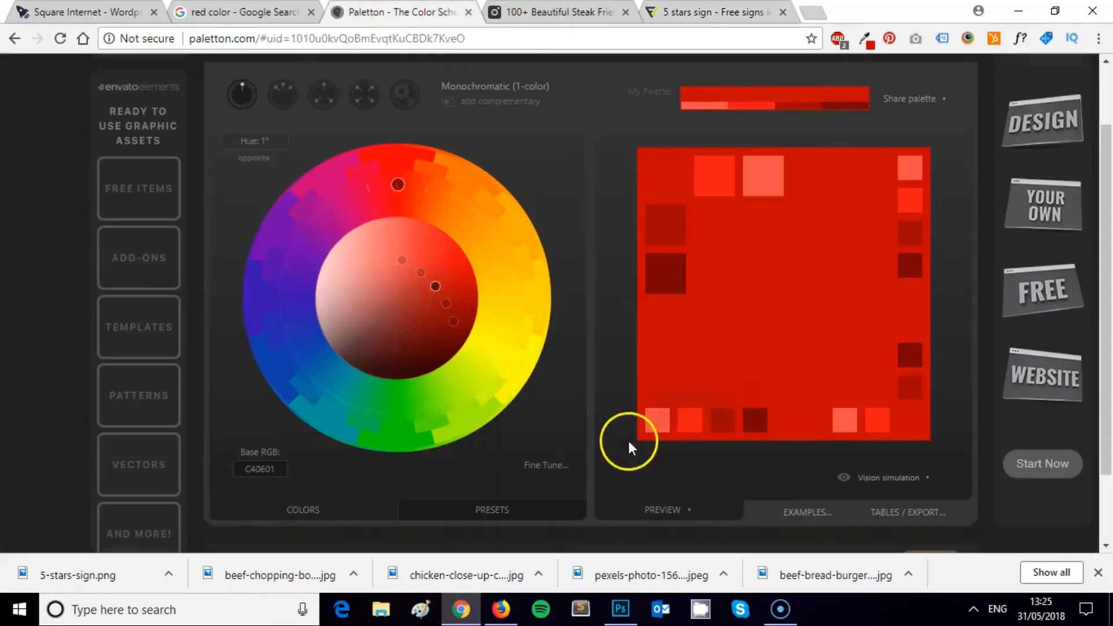
pyautogui.click(656, 429)
pyautogui.doubleClick(786, 430)
pyautogui.click(501, 609)
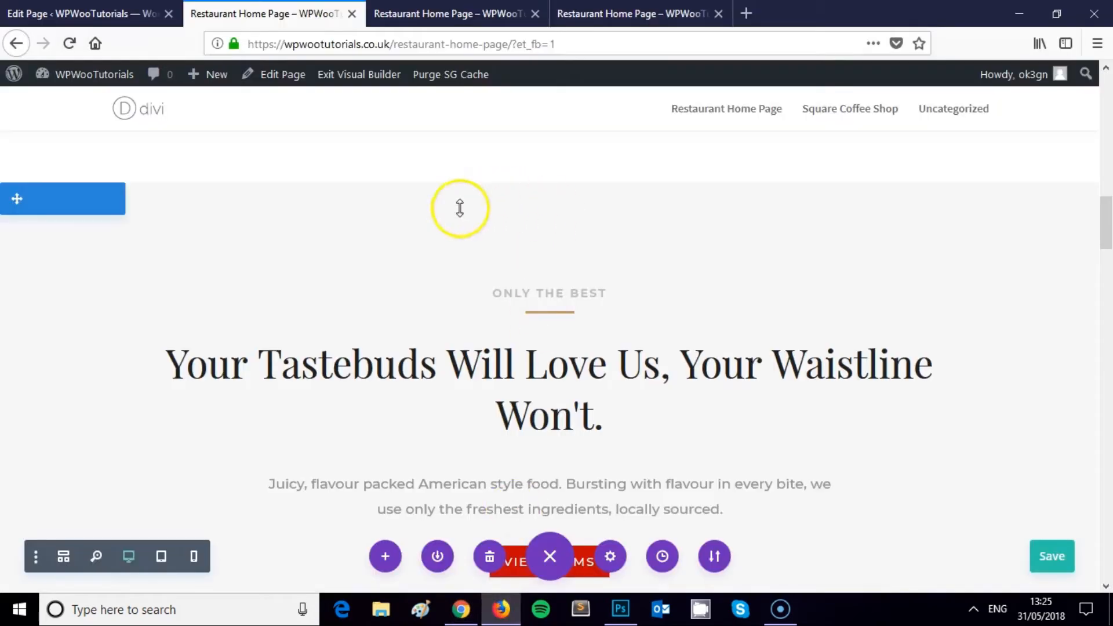
# Set the background colour of the "Only The Best" section to #fa4e49 and save the section settings.
pyautogui.click(40, 198)
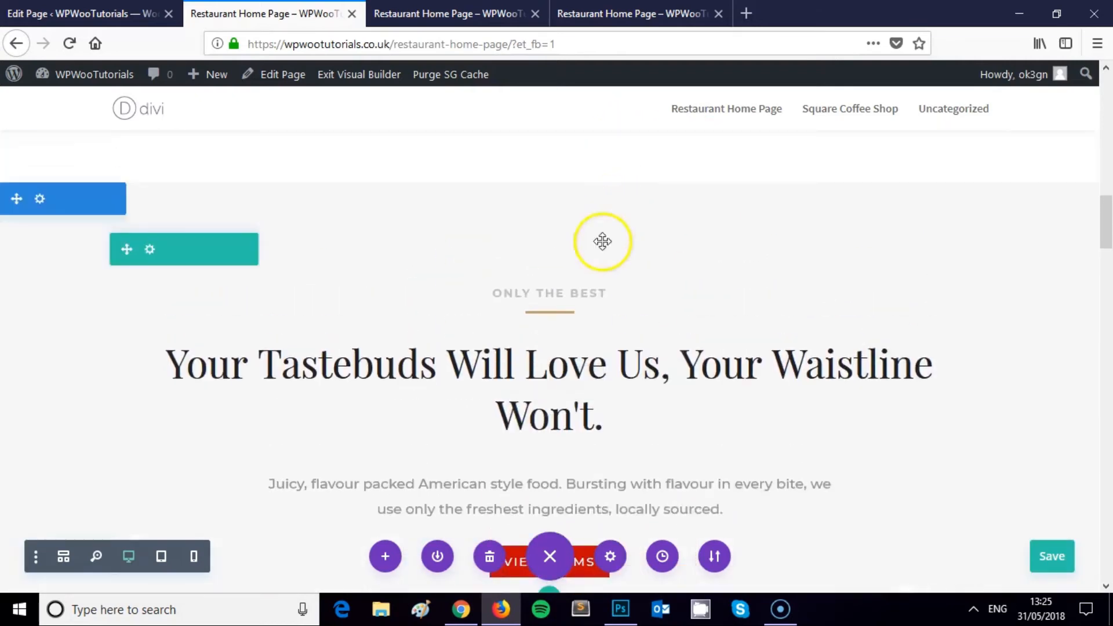
pyautogui.click(39, 198)
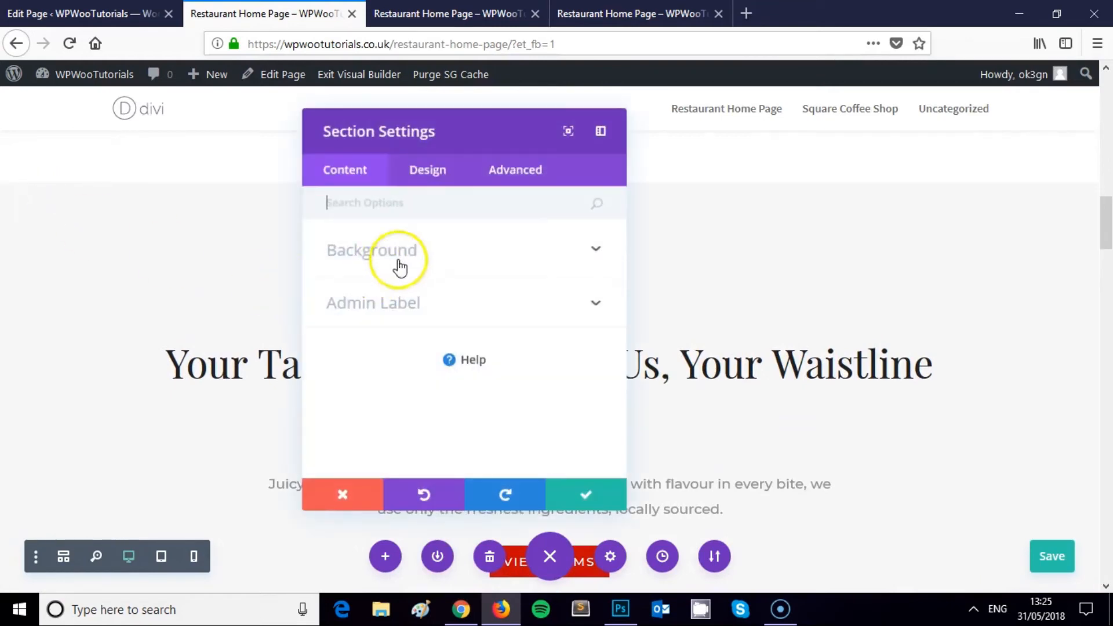
pyautogui.click(437, 267)
pyautogui.scroll(-3, 441, 313)
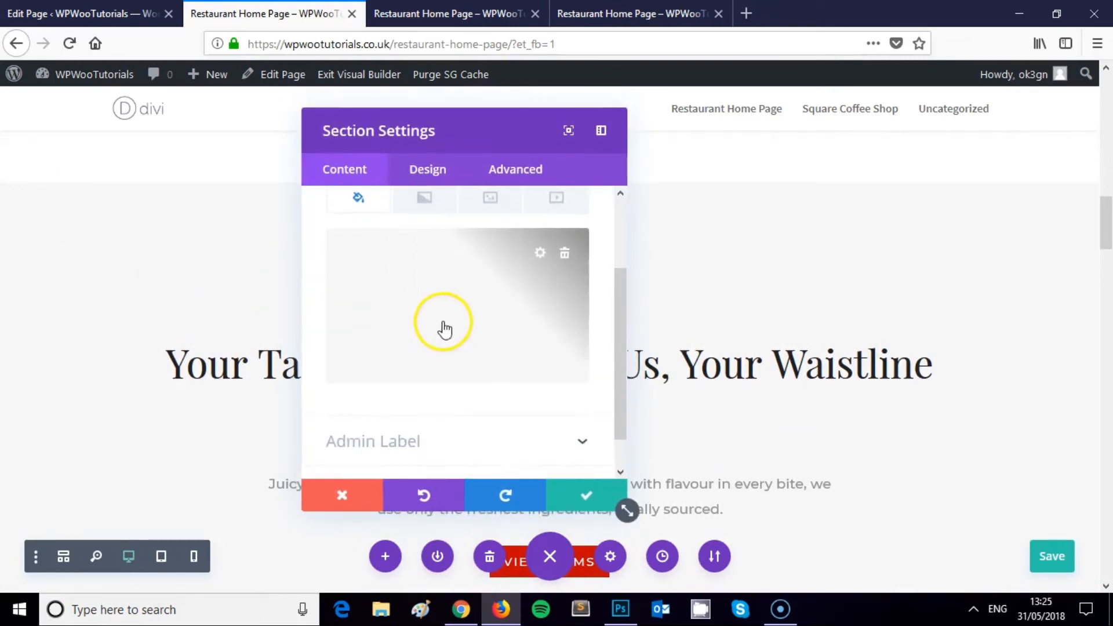
pyautogui.click(429, 205)
pyautogui.click(430, 302)
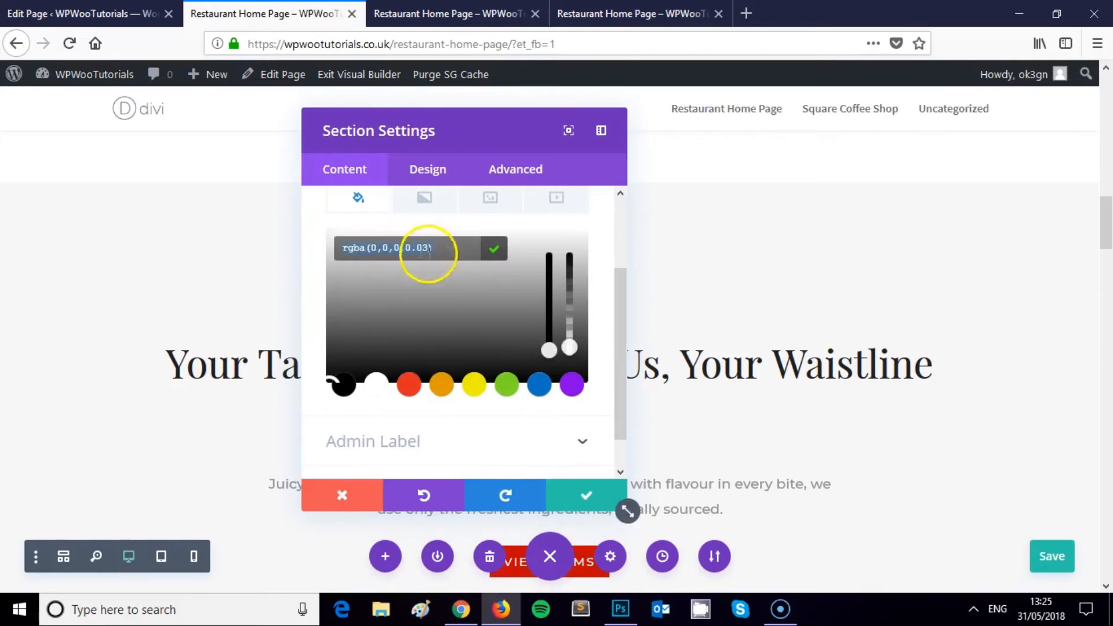
pyautogui.click(470, 272)
pyautogui.scroll(-1, 503, 345)
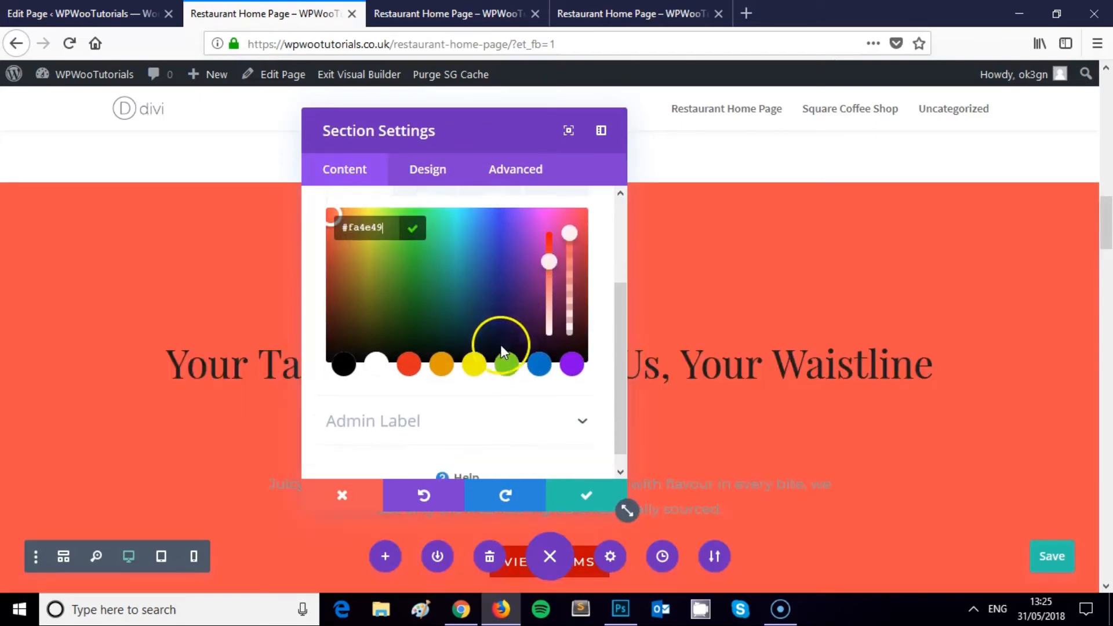
pyautogui.click(571, 497)
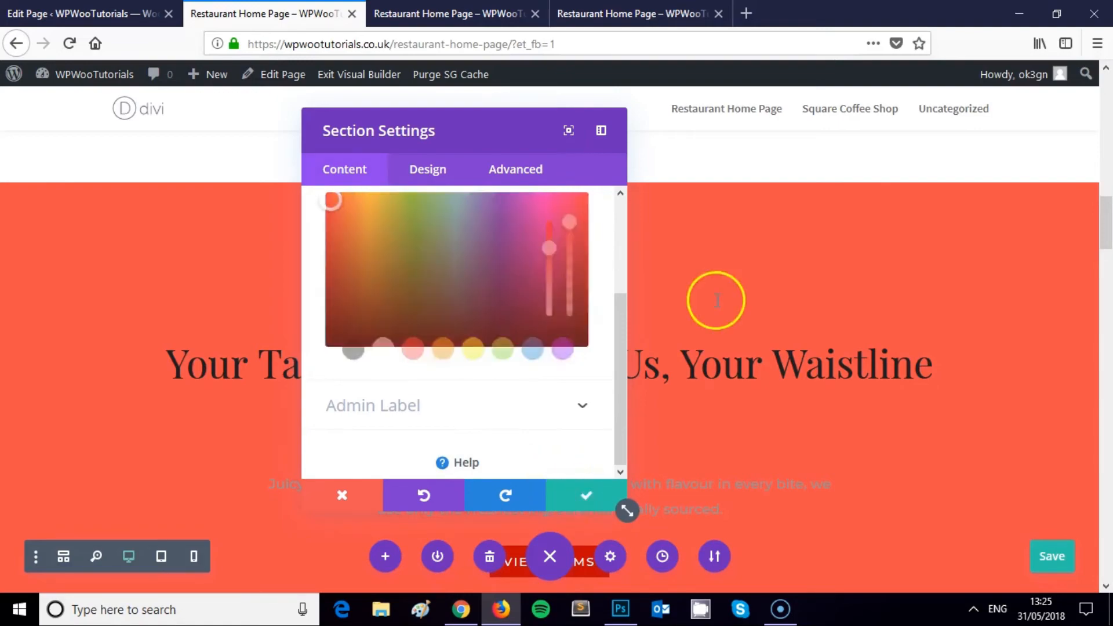
# Open the text colour options in the design settings of the "Your Tastebuds Will Love Us, Your Waistline Won't." heading.
pyautogui.scroll(-3, 726, 280)
pyautogui.scroll(6, 727, 283)
pyautogui.scroll(6, 727, 283)
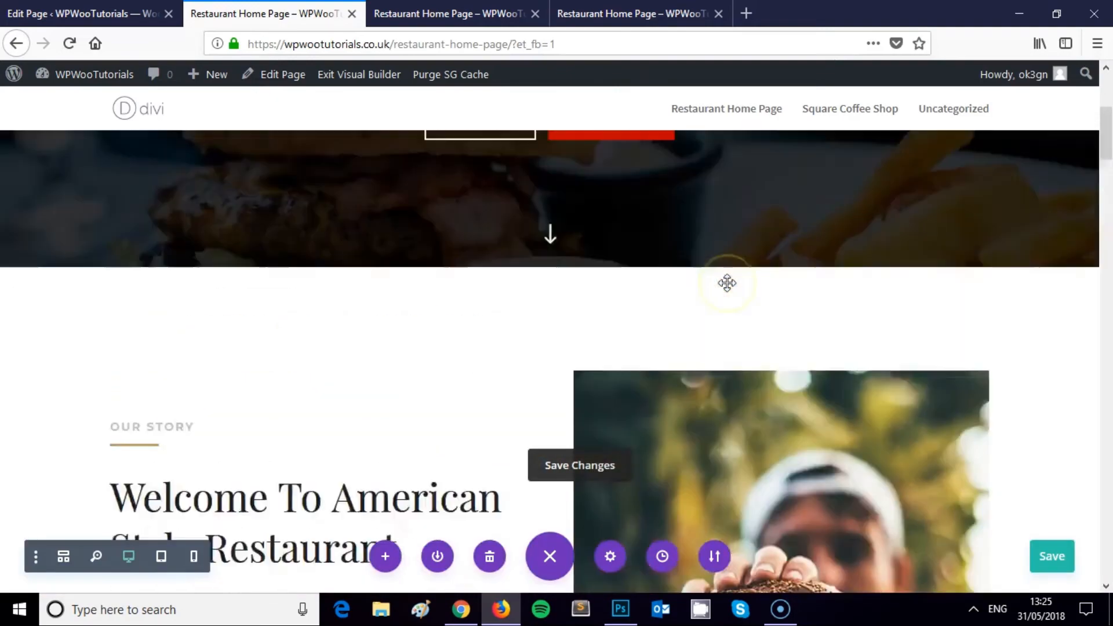
pyautogui.scroll(-10, 726, 283)
pyautogui.scroll(2, 724, 284)
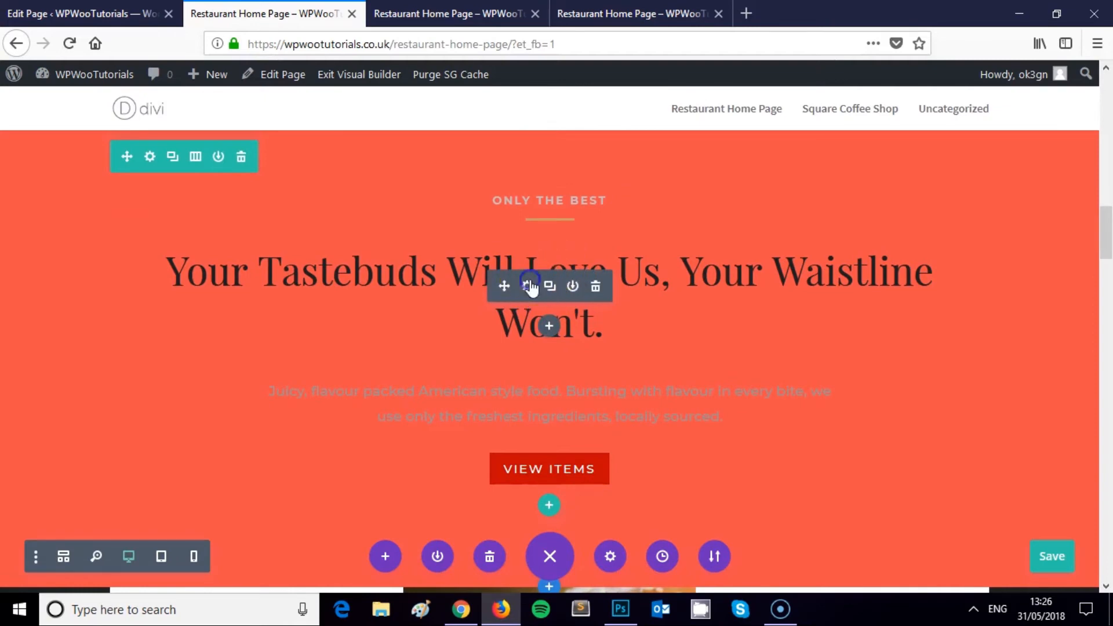
pyautogui.click(529, 286)
pyautogui.scroll(-4, 496, 307)
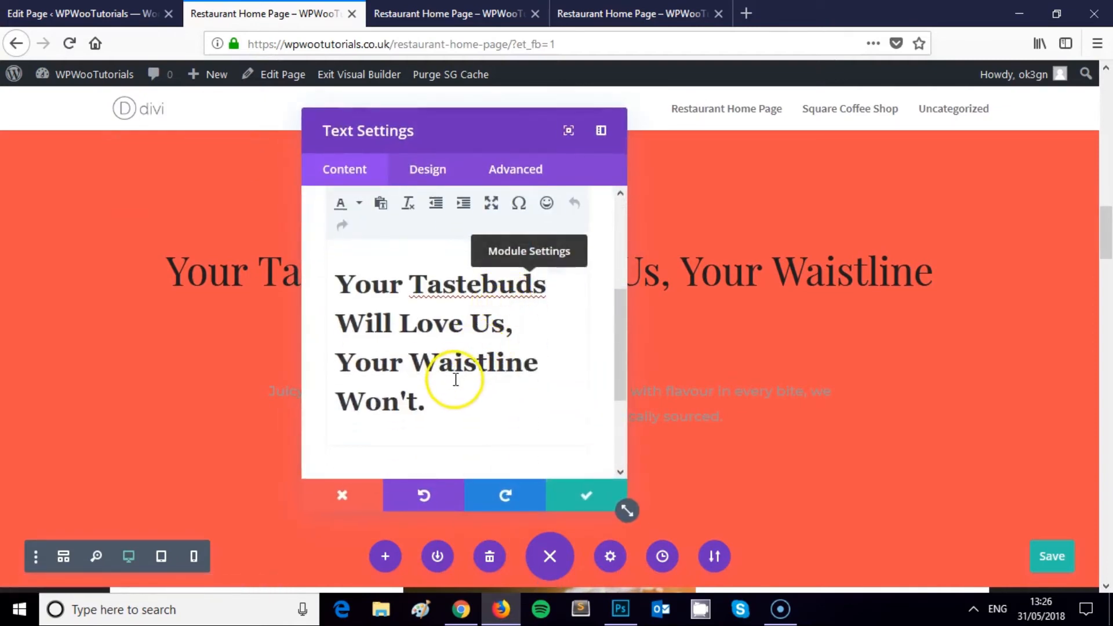
pyautogui.click(424, 177)
pyautogui.click(370, 255)
pyautogui.scroll(-5, 413, 301)
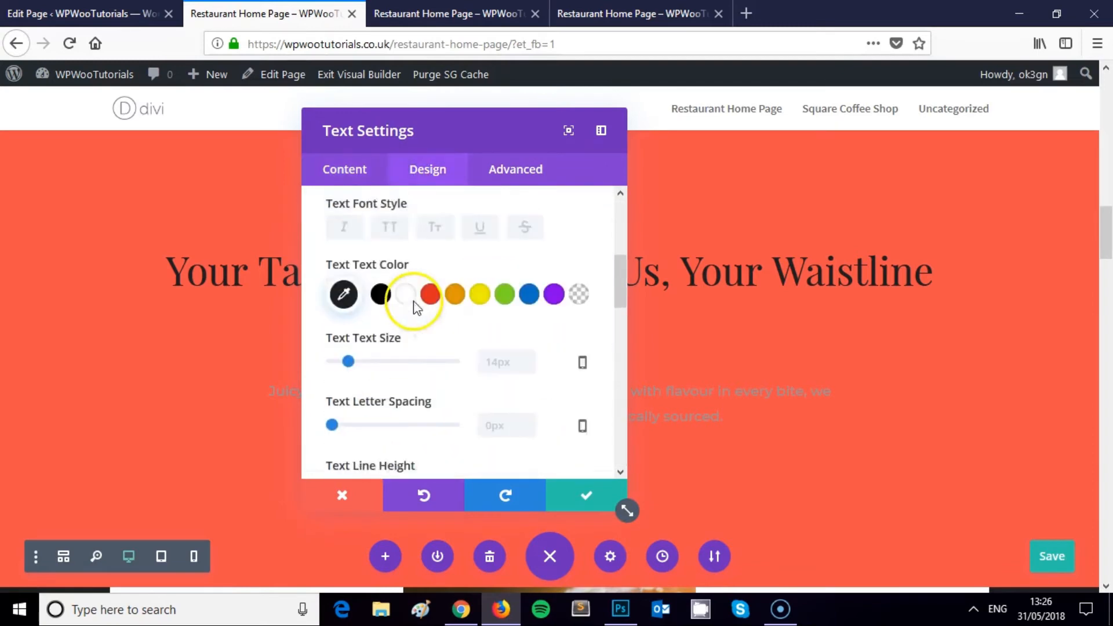
# Set the text colour of the section heading's text module to white and its general text colour option to Light.
pyautogui.click(409, 258)
pyautogui.scroll(5, 457, 255)
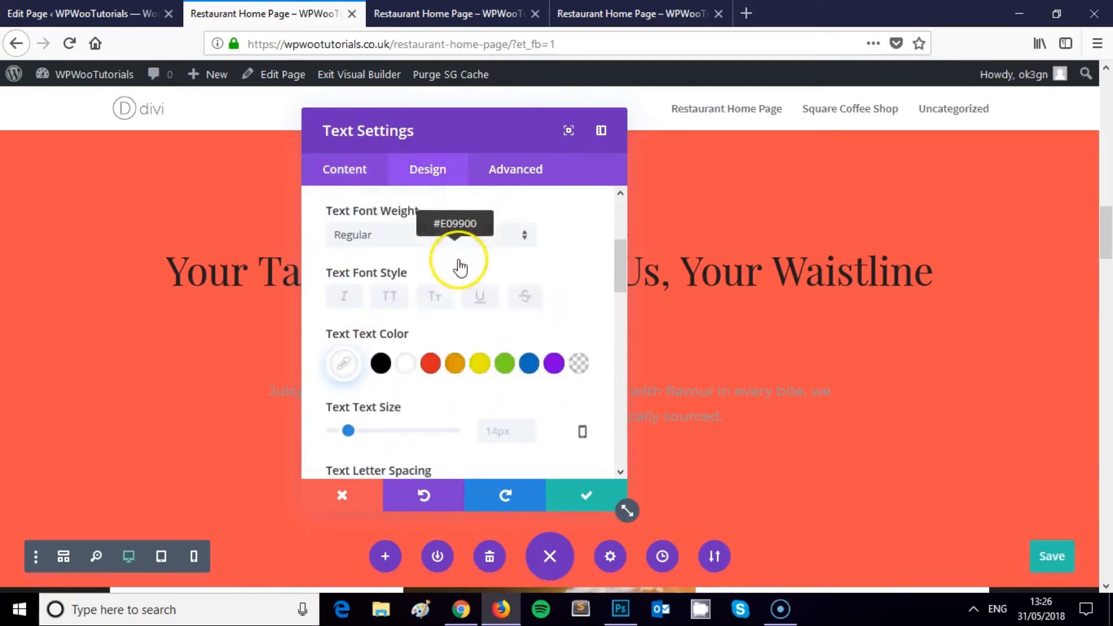
pyautogui.scroll(-10, 423, 217)
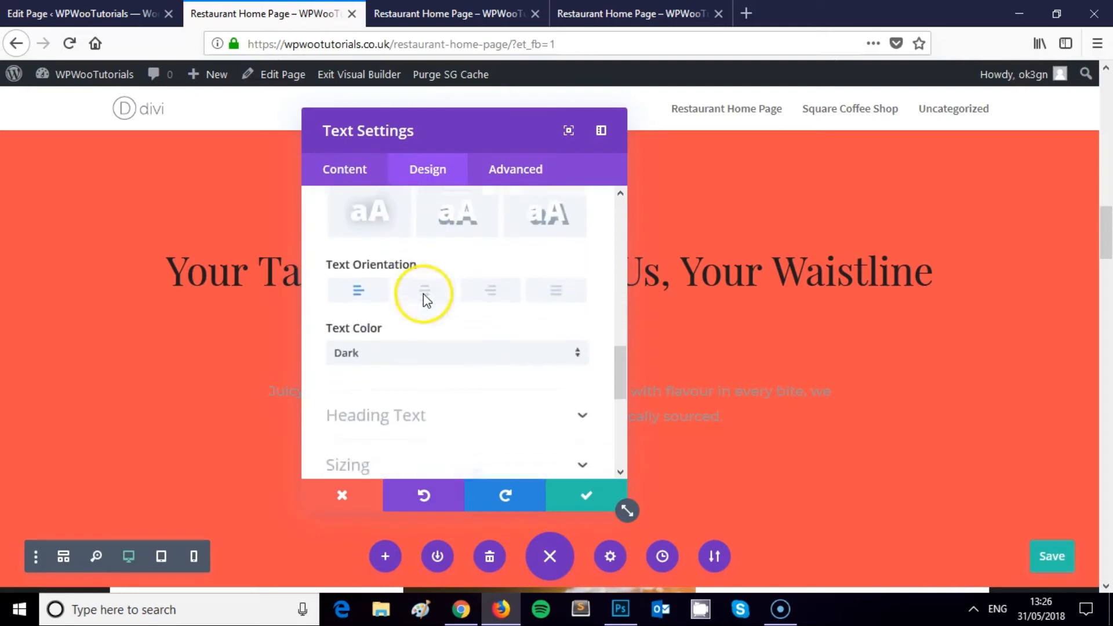
pyautogui.scroll(2, 400, 284)
pyautogui.click(410, 249)
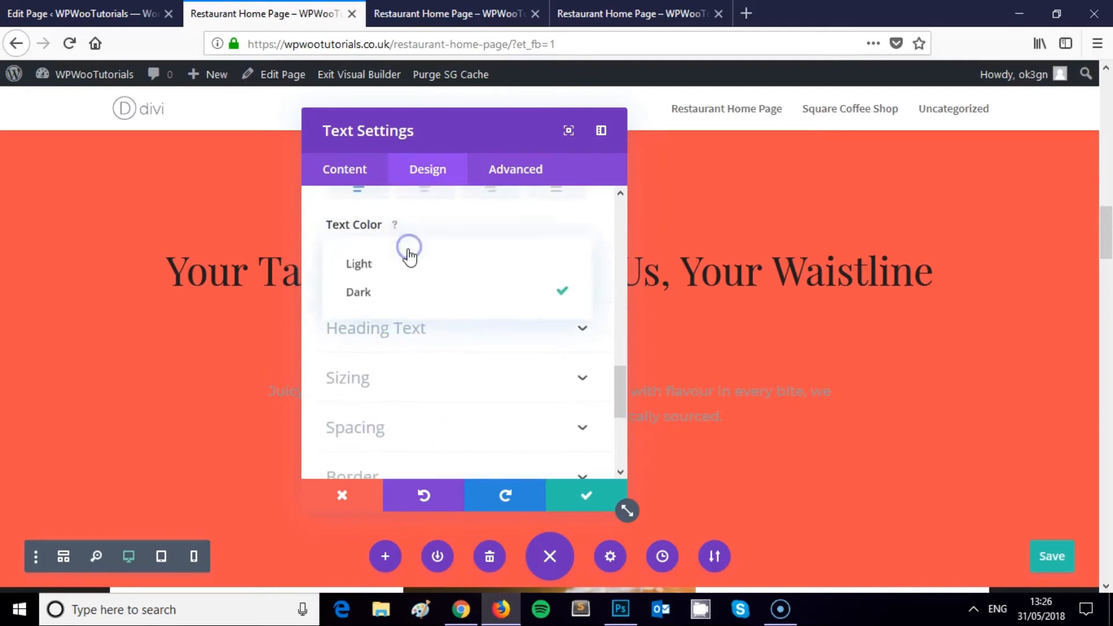
pyautogui.click(374, 270)
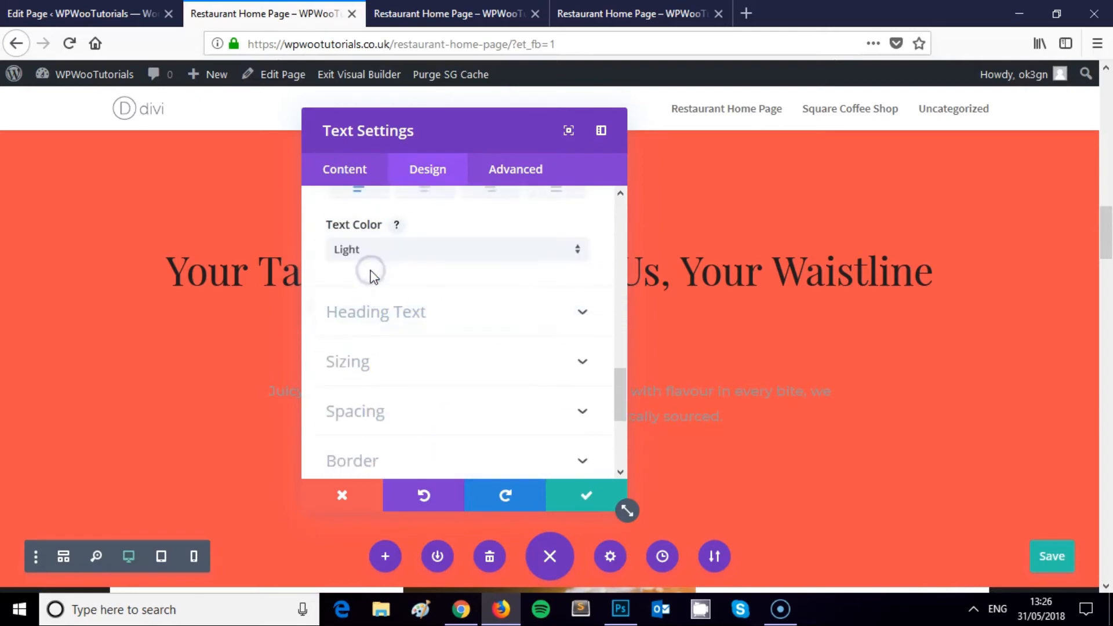
# Set the heading text colour of "Your Tastebuds Will Love Us, Your Waistline Won't." to white and save the module settings.
pyautogui.click(409, 313)
pyautogui.scroll(-4, 407, 292)
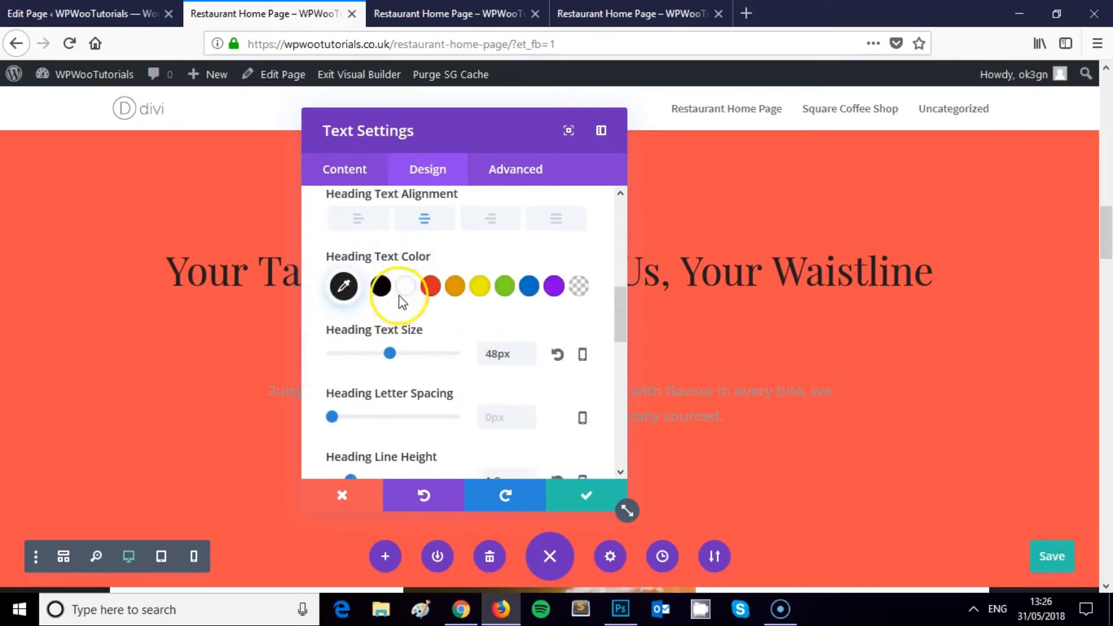
pyautogui.click(404, 287)
pyautogui.scroll(-5, 454, 297)
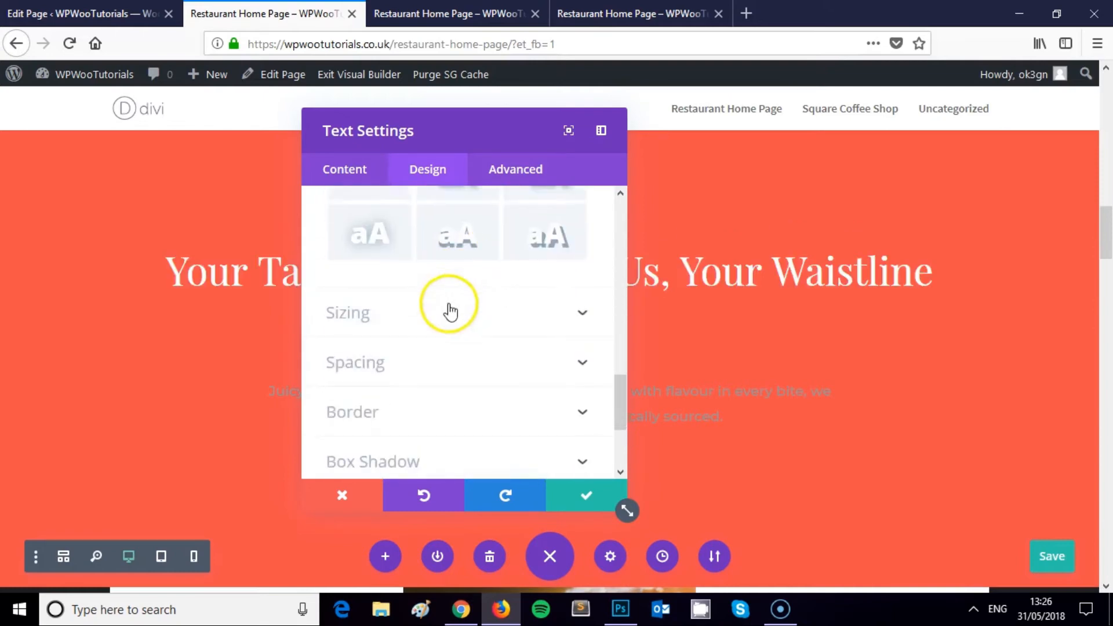
pyautogui.scroll(-3, 409, 361)
pyautogui.click(576, 498)
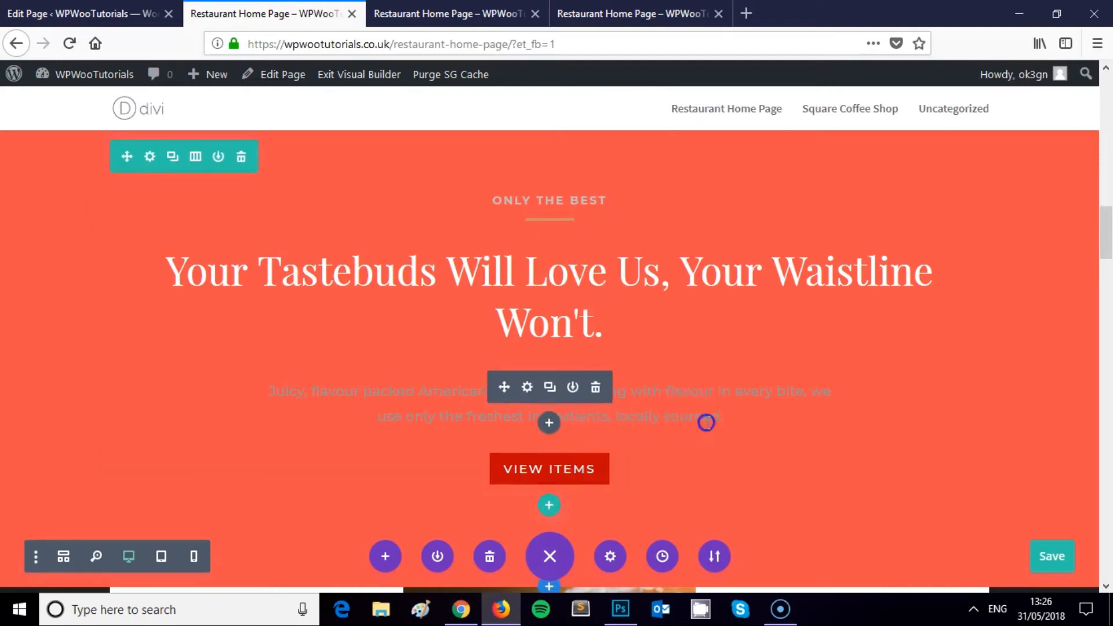
# Recolour the whole "Juicy, flavour packed American style food" paragraph to white (#ffffff) through inline editing.
pyautogui.click(706, 423)
pyautogui.moveTo(303, 390); pyautogui.dragTo(271, 389)
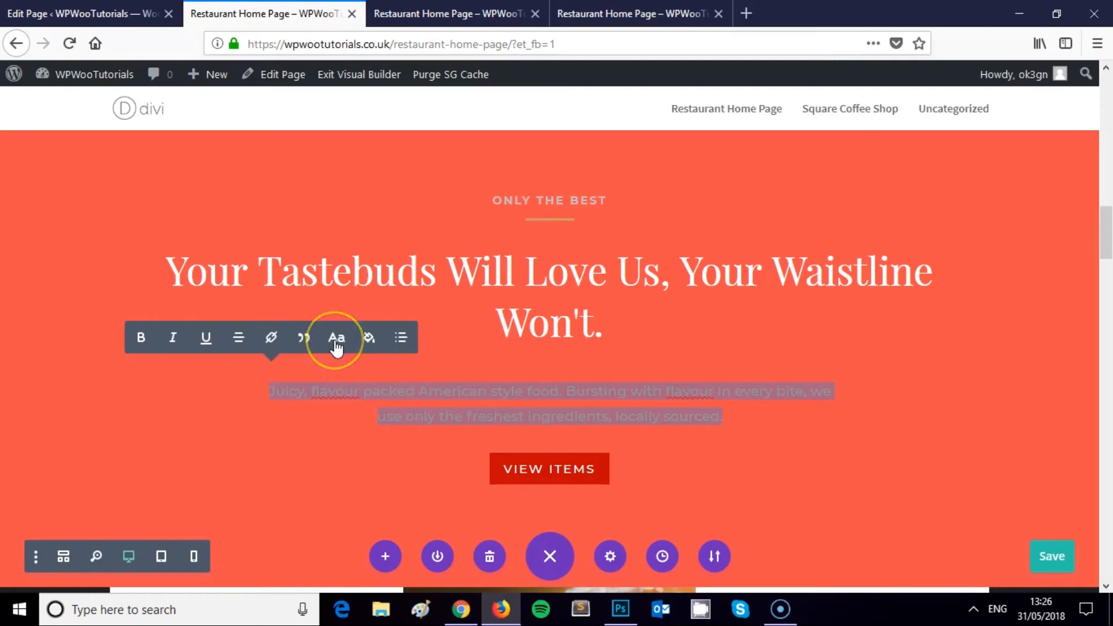
pyautogui.click(338, 342)
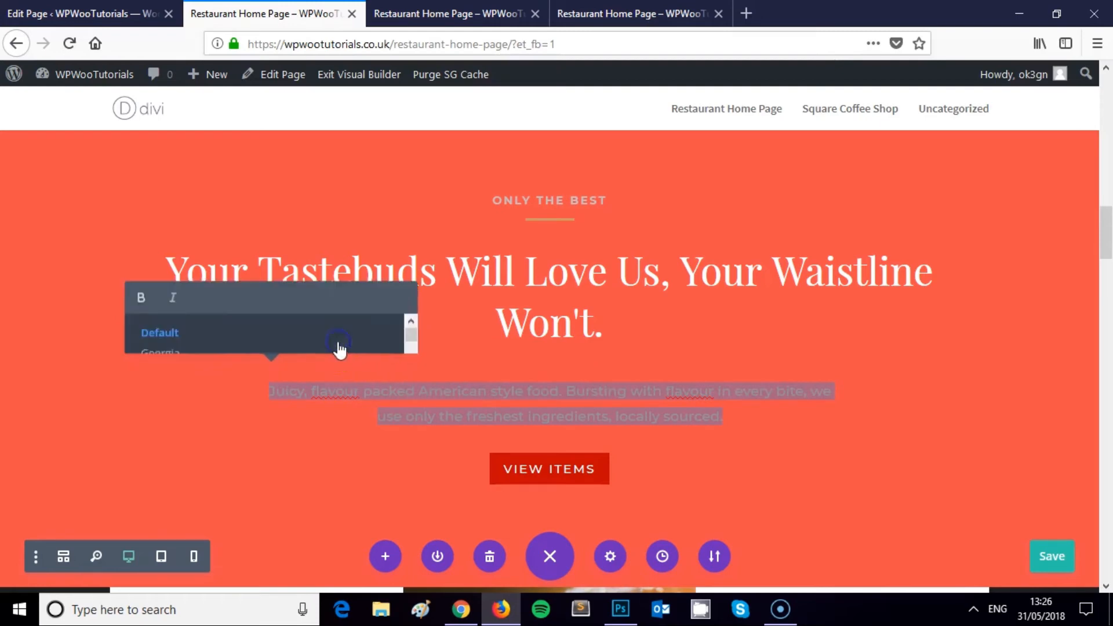
pyautogui.click(458, 399)
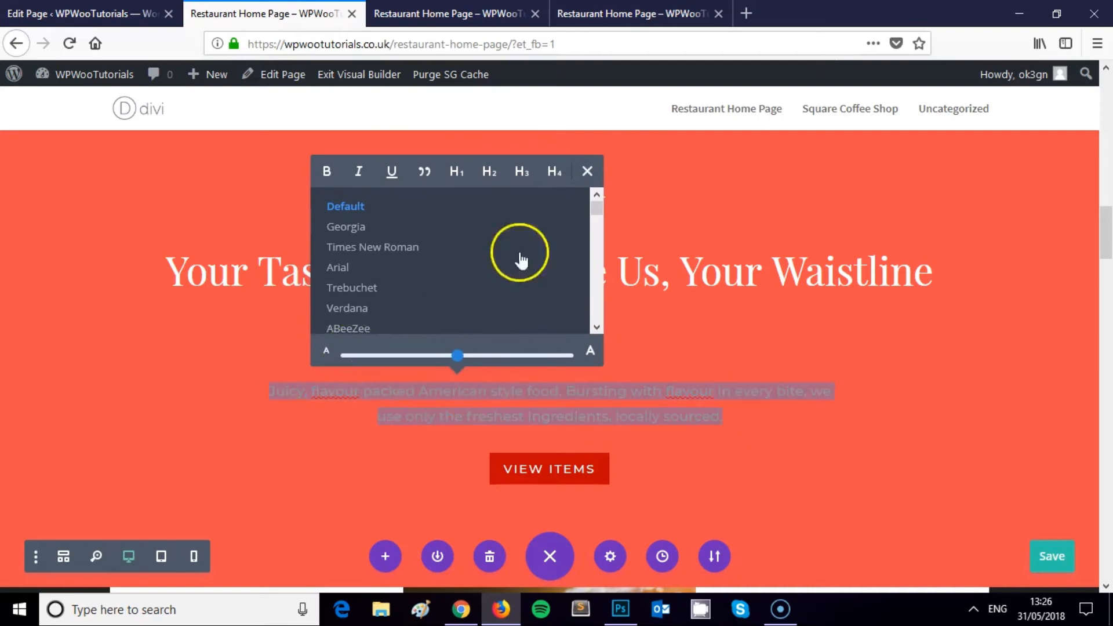
pyautogui.click(588, 171)
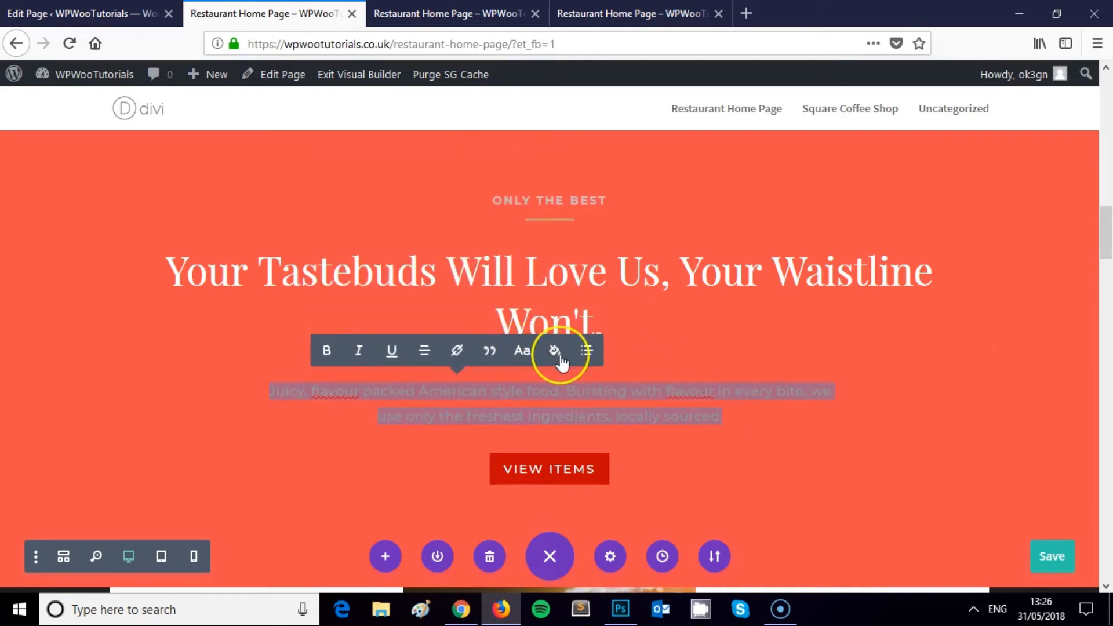
pyautogui.click(555, 351)
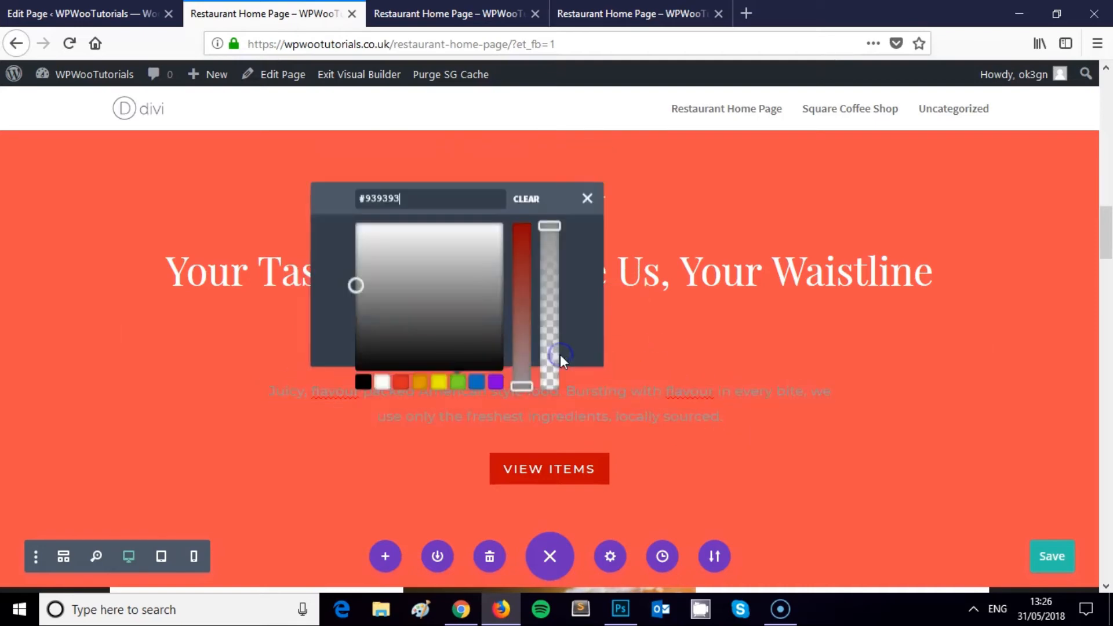
pyautogui.click(386, 346)
pyautogui.click(695, 417)
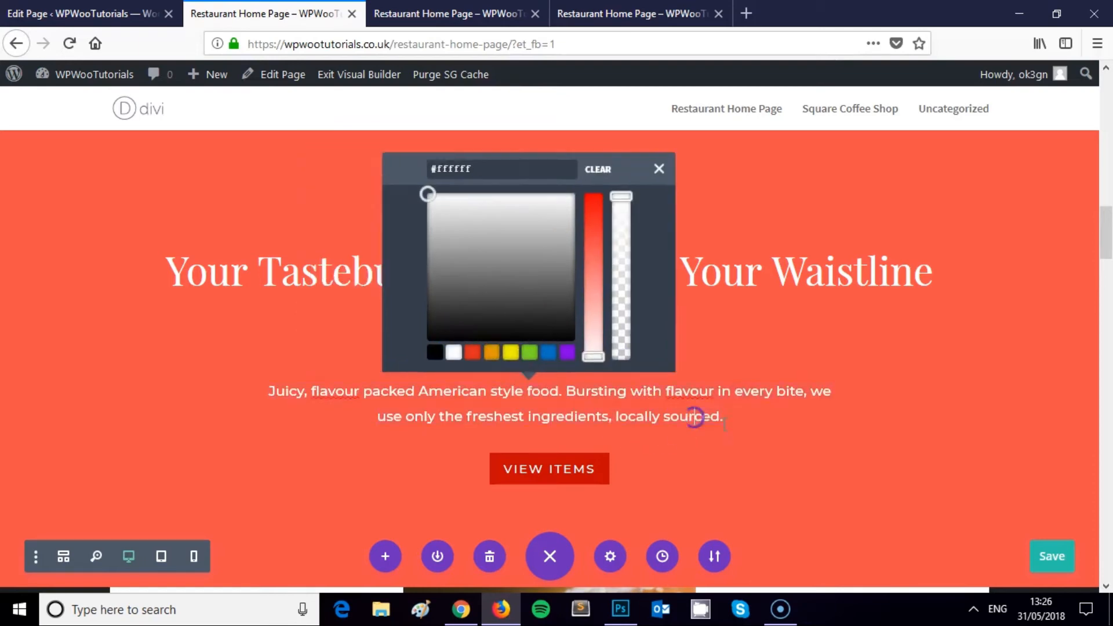
pyautogui.click(753, 417)
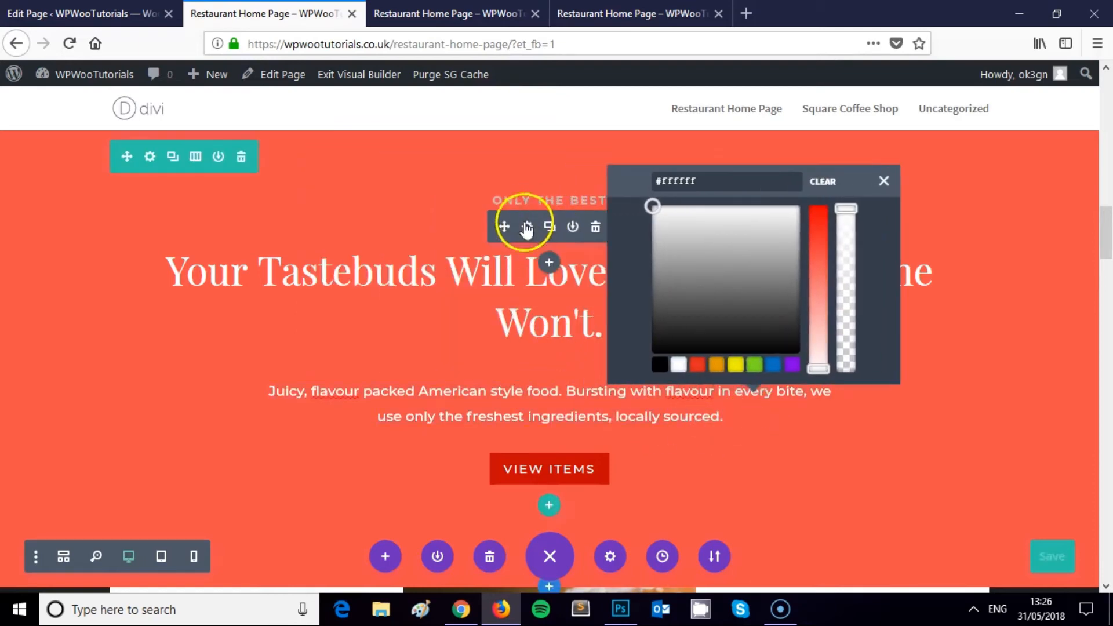
# Set the colour of the divider under "Only the Best" to white.
pyautogui.click(529, 227)
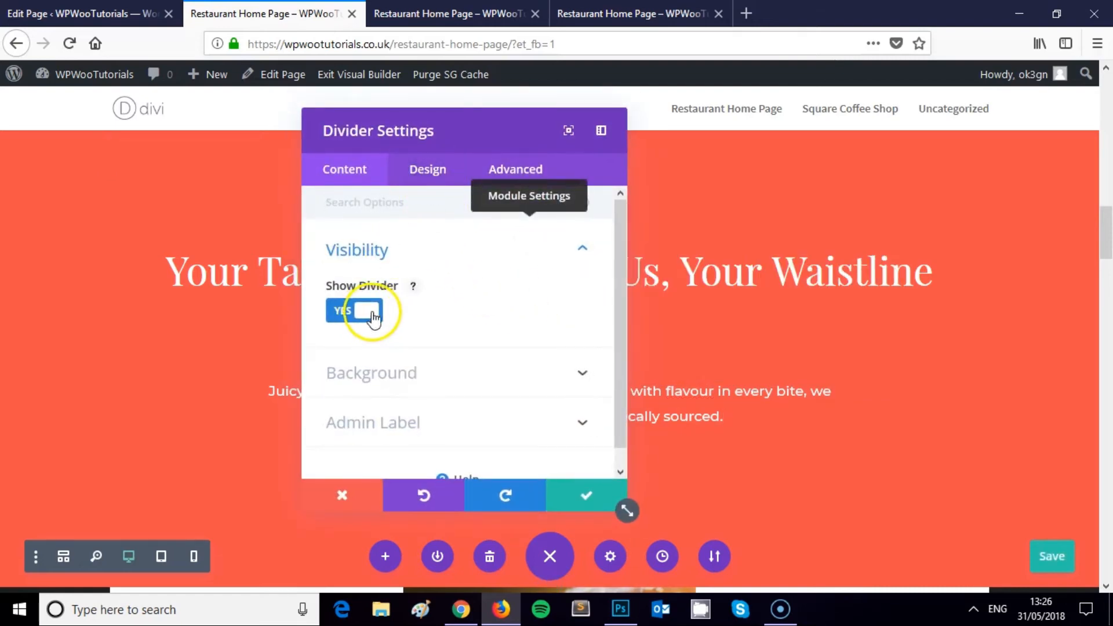
pyautogui.click(428, 183)
pyautogui.scroll(-3, 433, 261)
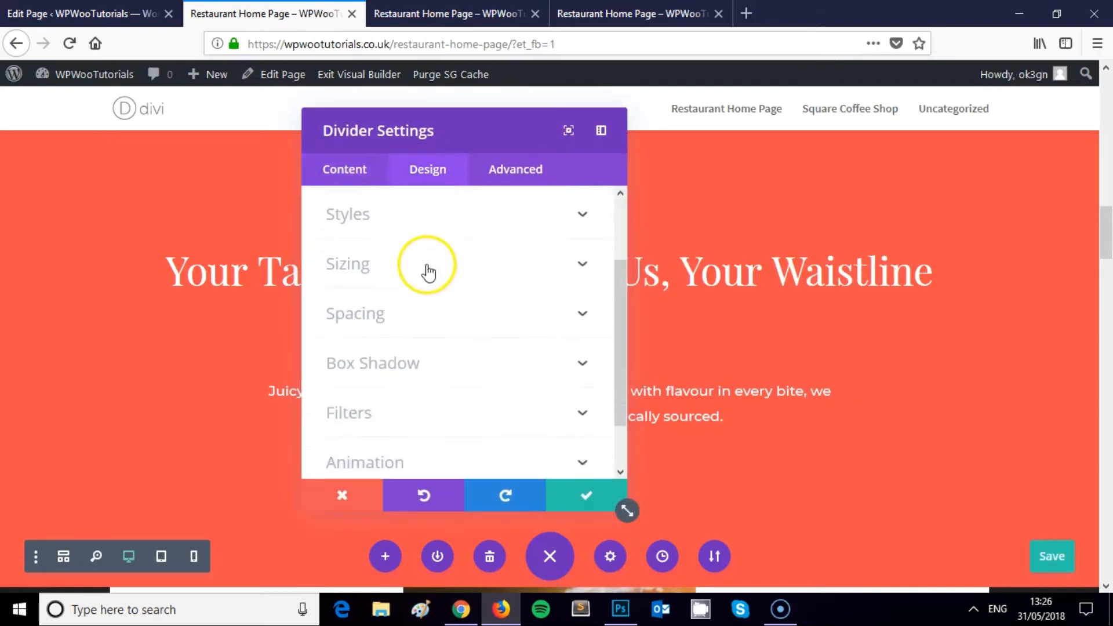
pyautogui.scroll(3, 429, 278)
pyautogui.click(410, 249)
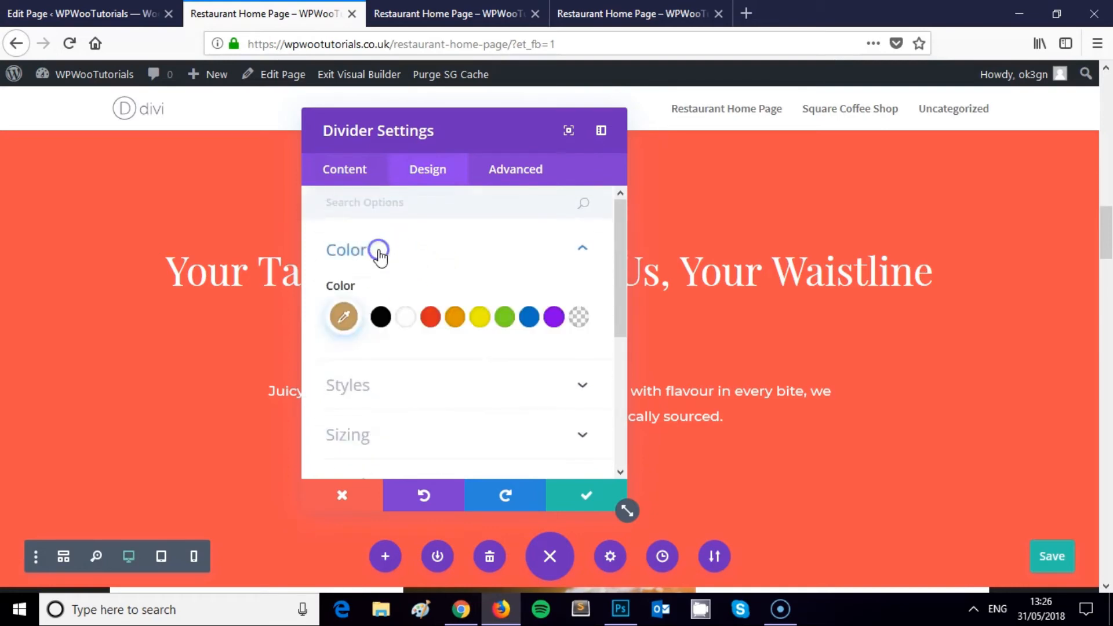
pyautogui.scroll(1, 388, 320)
pyautogui.click(404, 313)
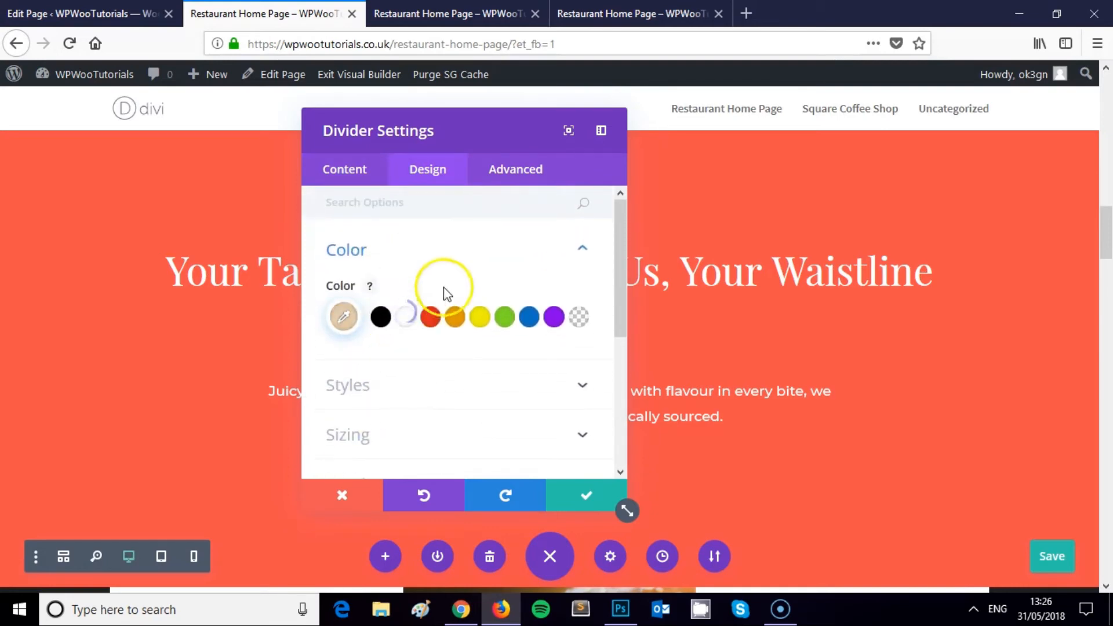
# Set the divider's colour to red (#E02B20) and save its settings.
pyautogui.click(358, 174)
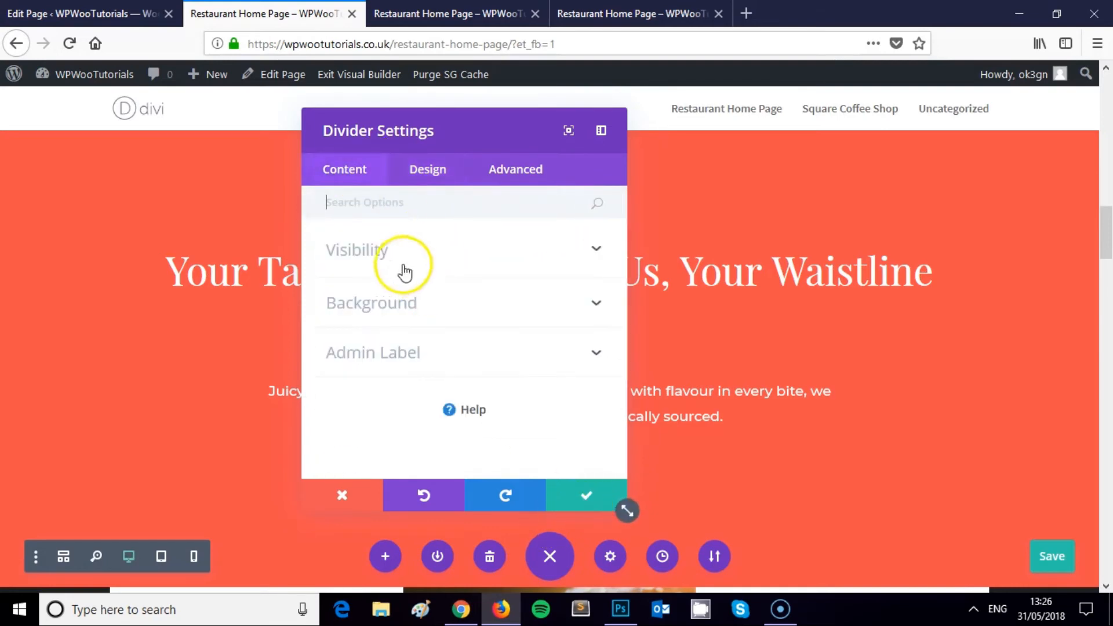
pyautogui.click(366, 263)
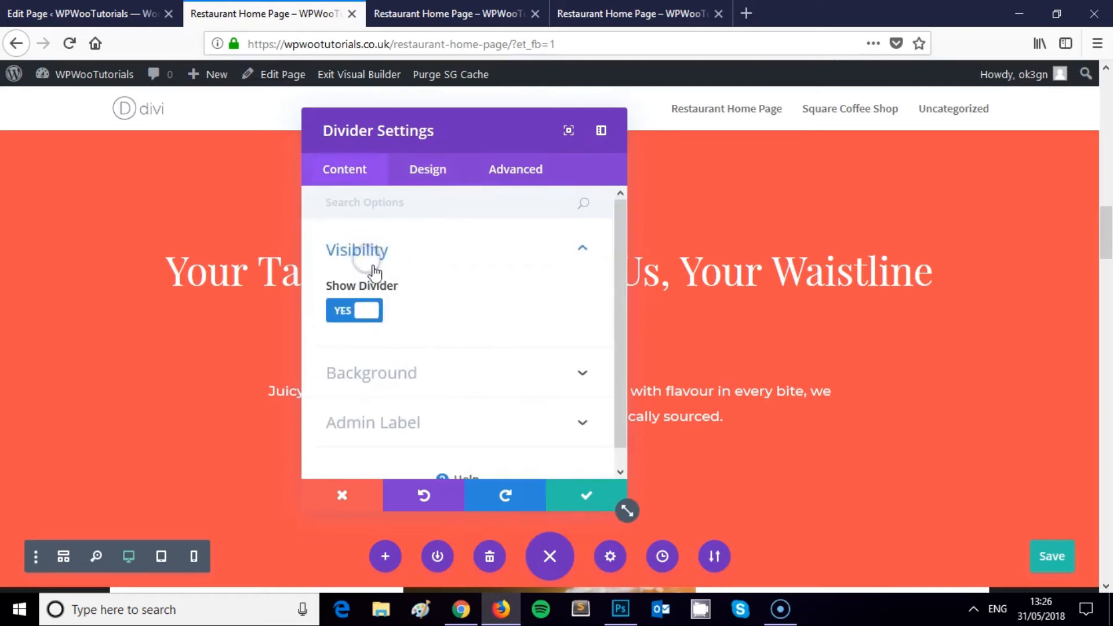
pyautogui.click(419, 170)
pyautogui.scroll(-3, 450, 290)
pyautogui.scroll(3, 450, 290)
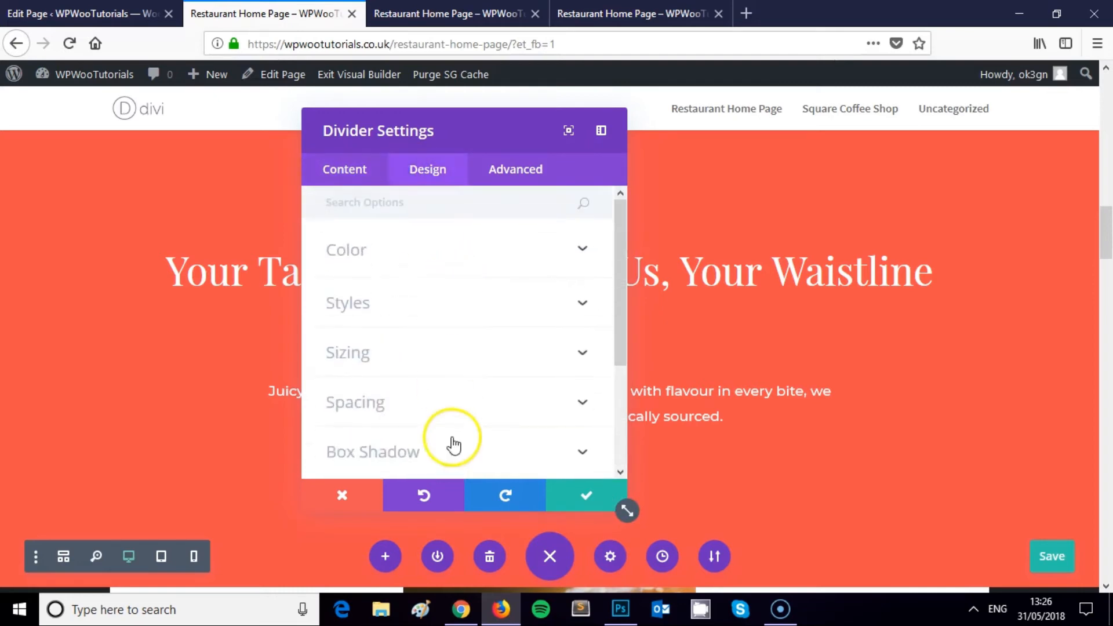
pyautogui.click(380, 255)
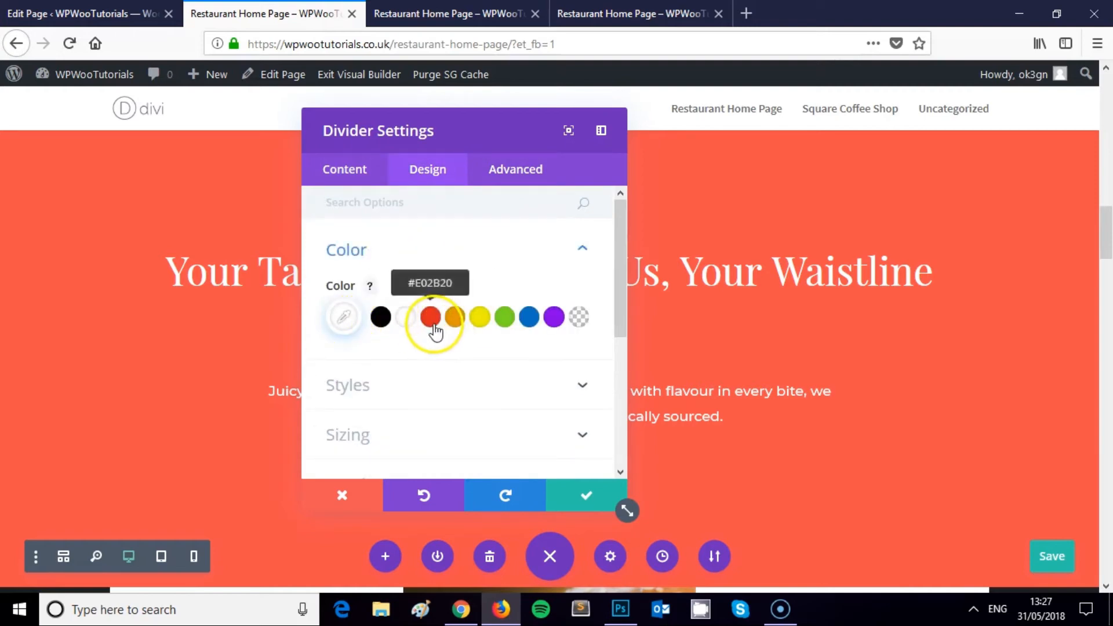
pyautogui.click(436, 315)
pyautogui.click(585, 494)
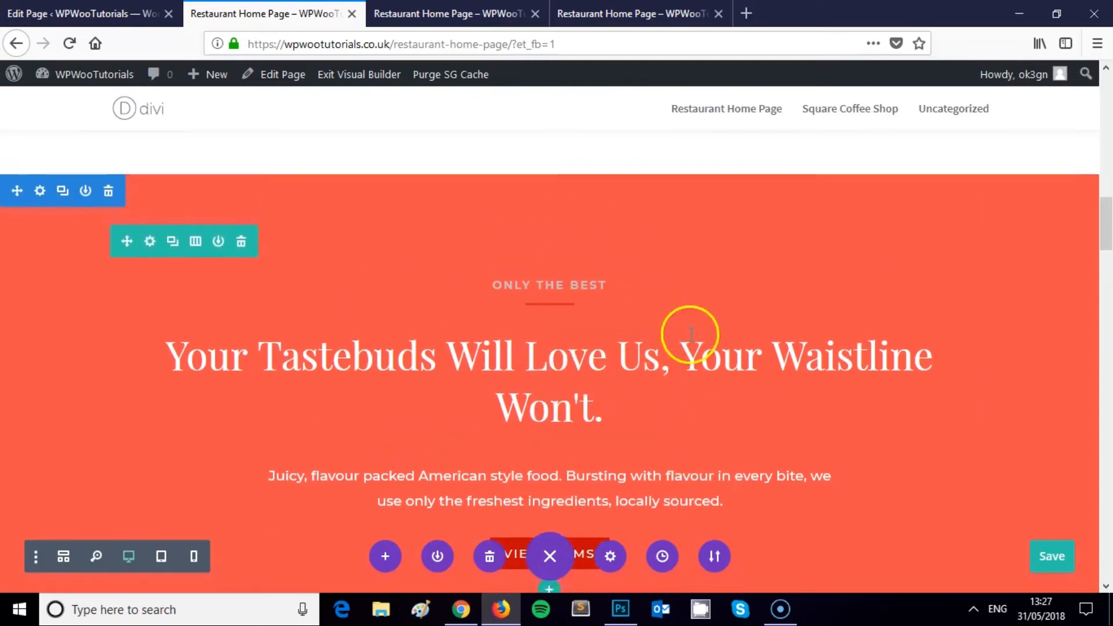
# Open the design settings of the "Only the Best" text module.
pyautogui.scroll(2, 739, 365)
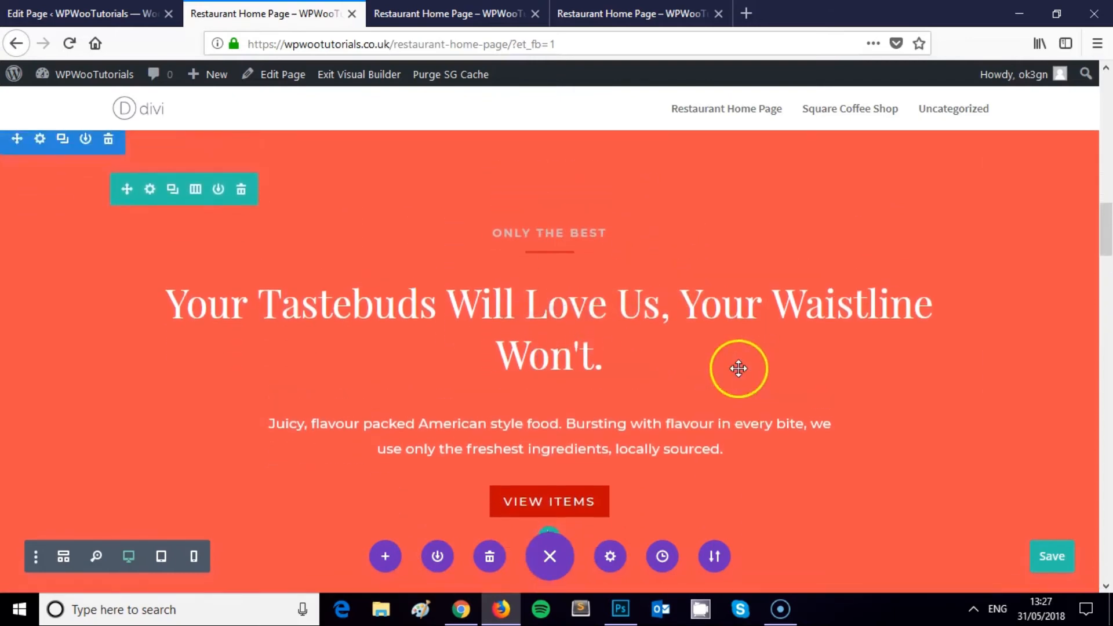
pyautogui.scroll(-3, 739, 368)
pyautogui.scroll(3, 739, 368)
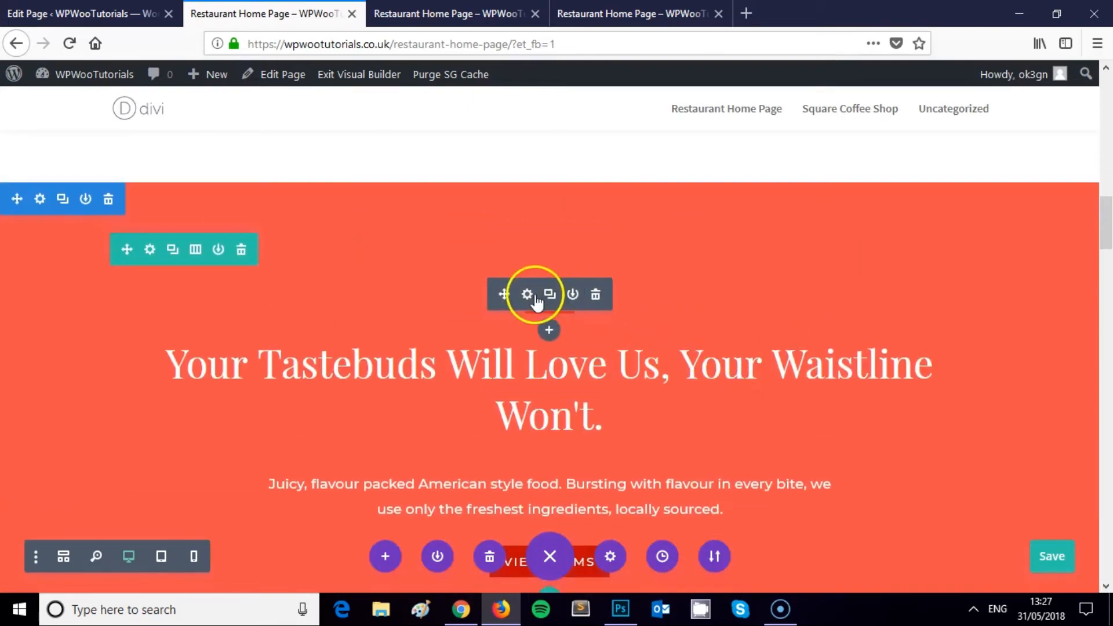
pyautogui.click(535, 297)
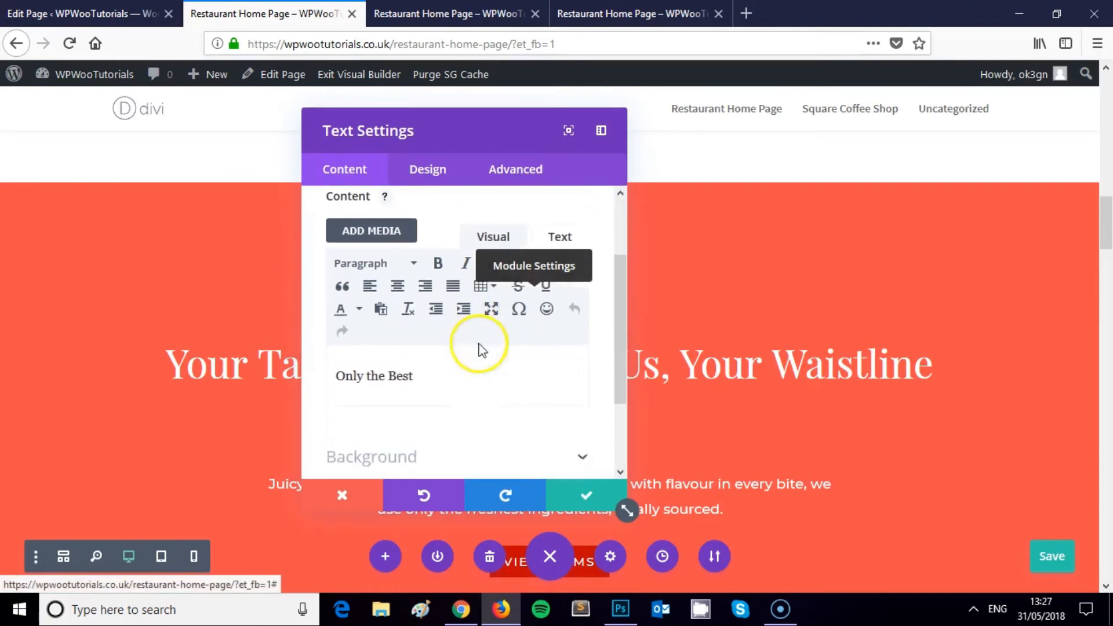
pyautogui.scroll(-2, 479, 349)
pyautogui.scroll(4, 482, 365)
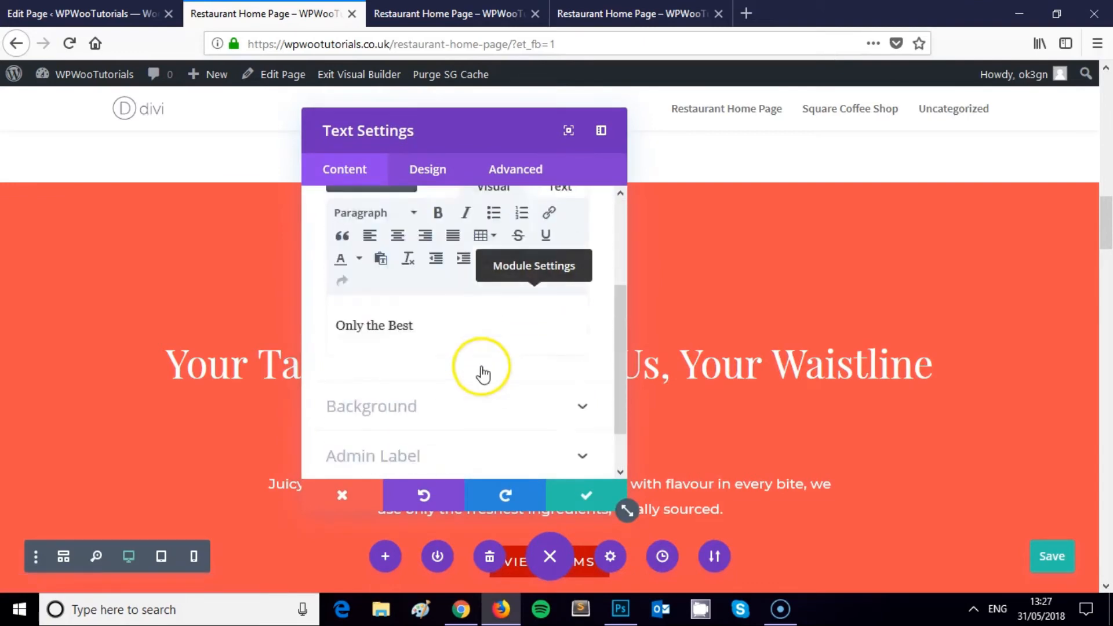
pyautogui.click(428, 173)
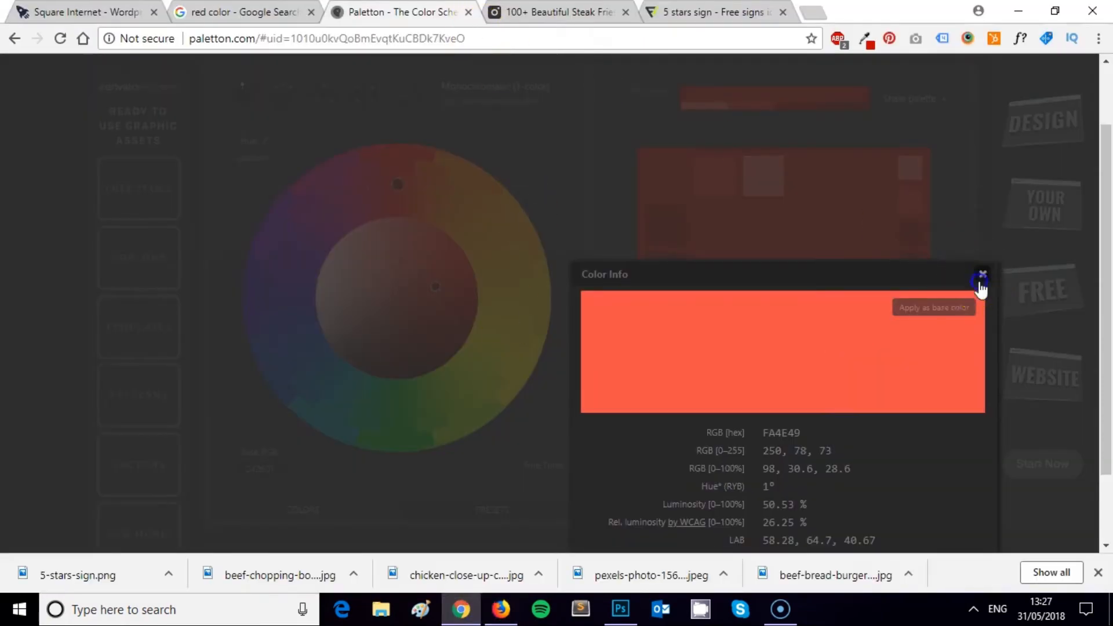
# Select the dark red shade's hex code in the Paletton colour info in Chrome and return to the page builder in Firefox.
pyautogui.click(980, 282)
pyautogui.click(755, 422)
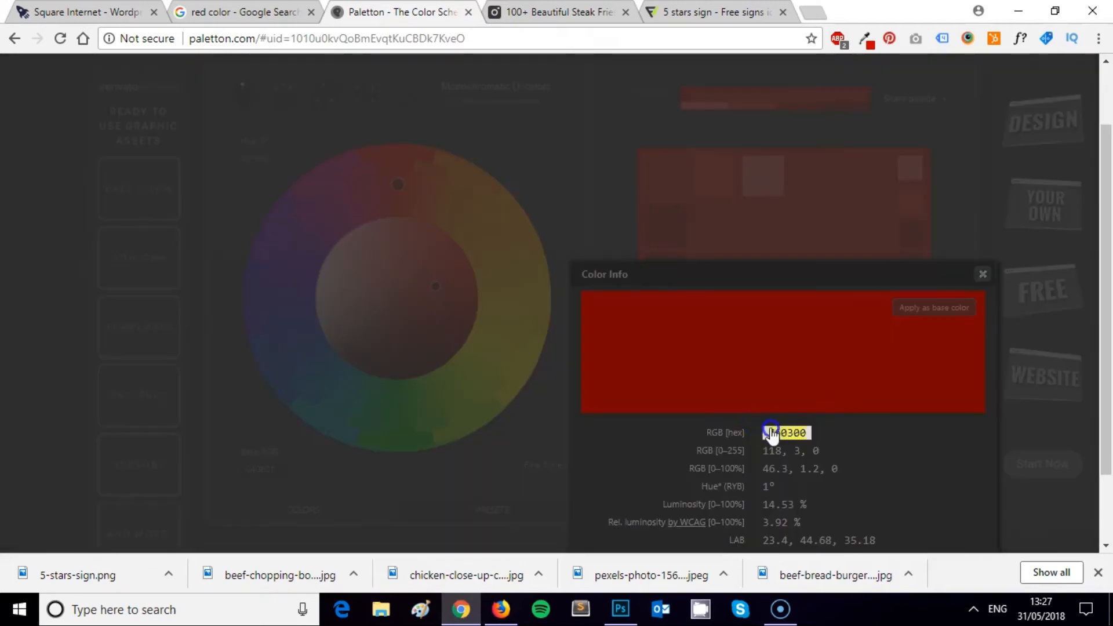
pyautogui.click(502, 608)
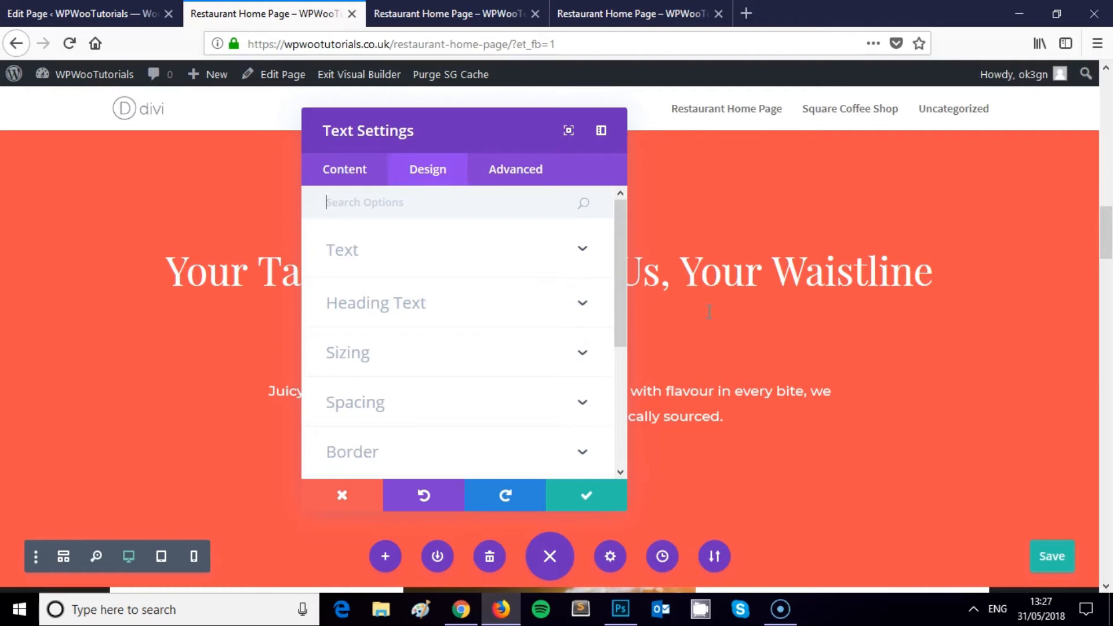
# Look through the design option groups of the "Only the Best" text module.
pyautogui.scroll(-5, 475, 323)
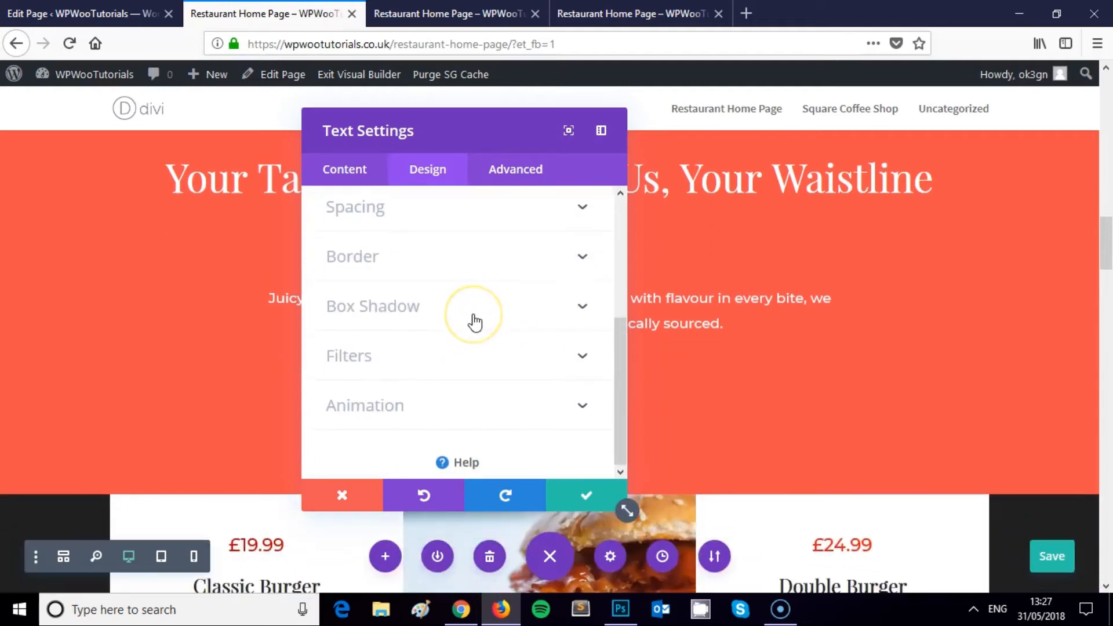
pyautogui.scroll(2, 474, 323)
pyautogui.scroll(-5, 475, 323)
pyautogui.scroll(3, 474, 323)
pyautogui.scroll(4, 458, 322)
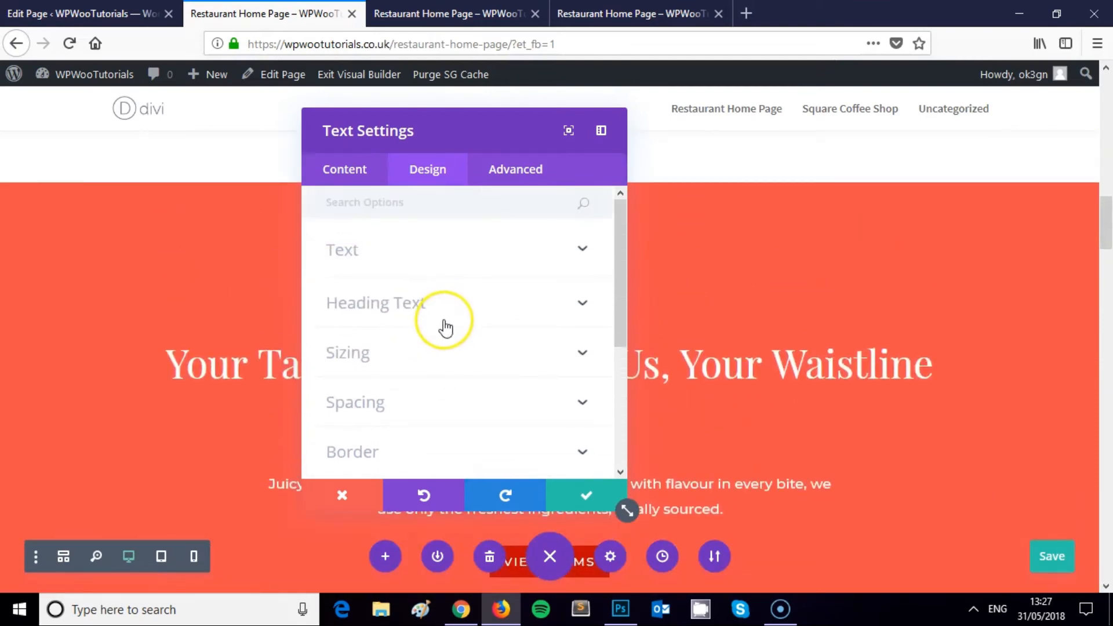
pyautogui.scroll(-2, 443, 324)
pyautogui.scroll(-2, 445, 328)
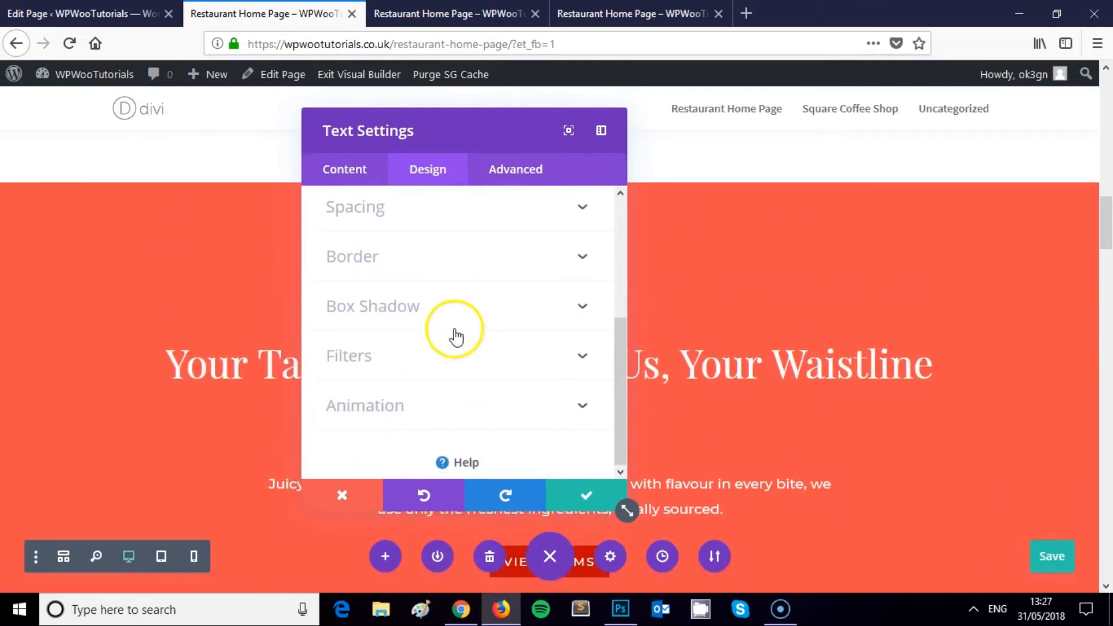
pyautogui.scroll(-2, 454, 329)
pyautogui.scroll(3, 454, 329)
pyautogui.scroll(-3, 453, 332)
pyautogui.scroll(4, 453, 331)
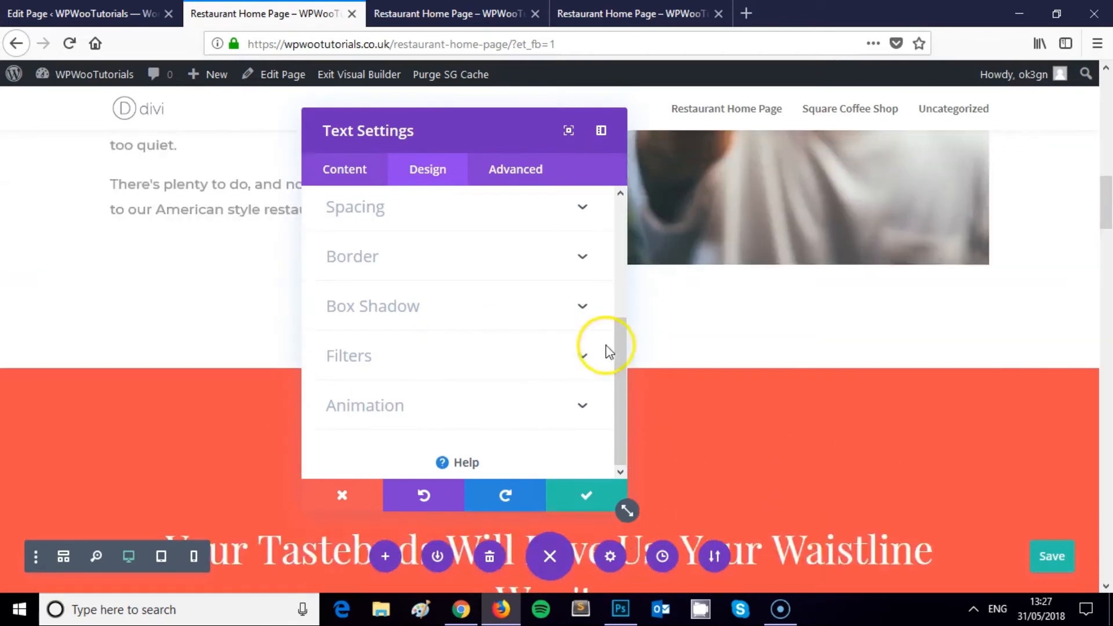
pyautogui.scroll(-3, 545, 402)
pyautogui.moveTo(627, 373); pyautogui.dragTo(626, 260)
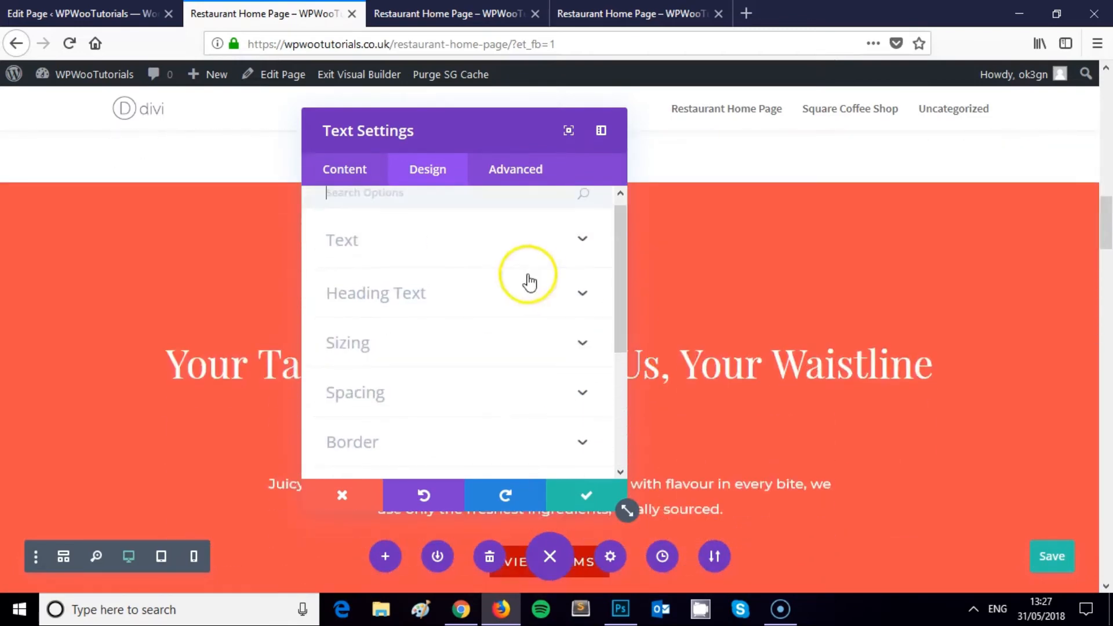
# Set the text colour of the "Only the Best" module to the copied dark red hex code and save its settings.
pyautogui.click(359, 255)
pyautogui.scroll(-5, 385, 290)
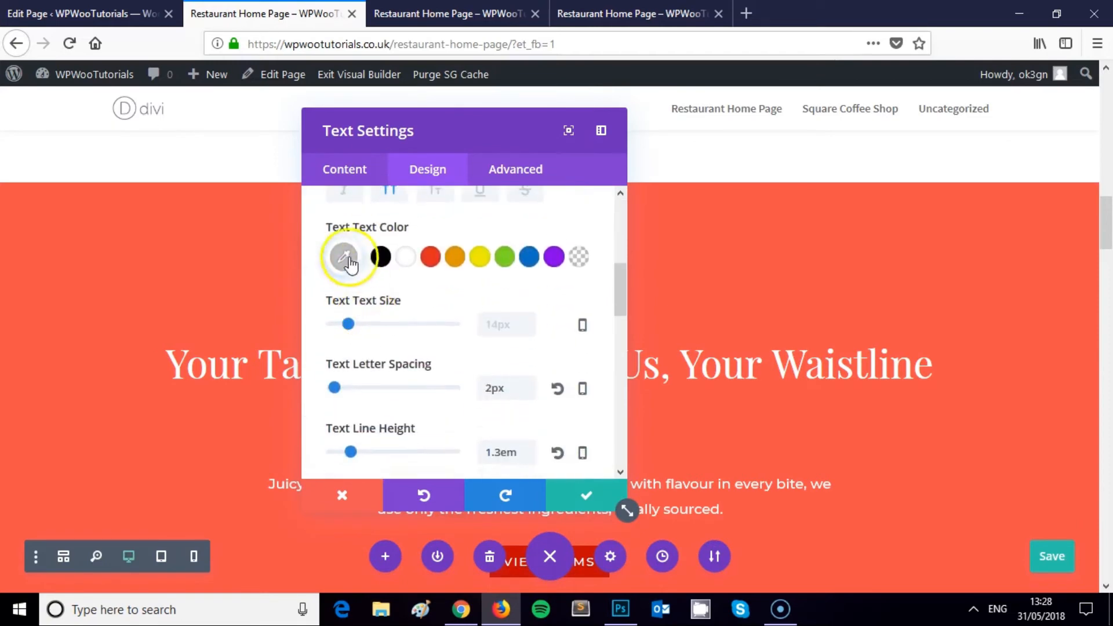
pyautogui.click(348, 260)
pyautogui.click(390, 275)
pyautogui.click(209, 272)
pyautogui.click(574, 504)
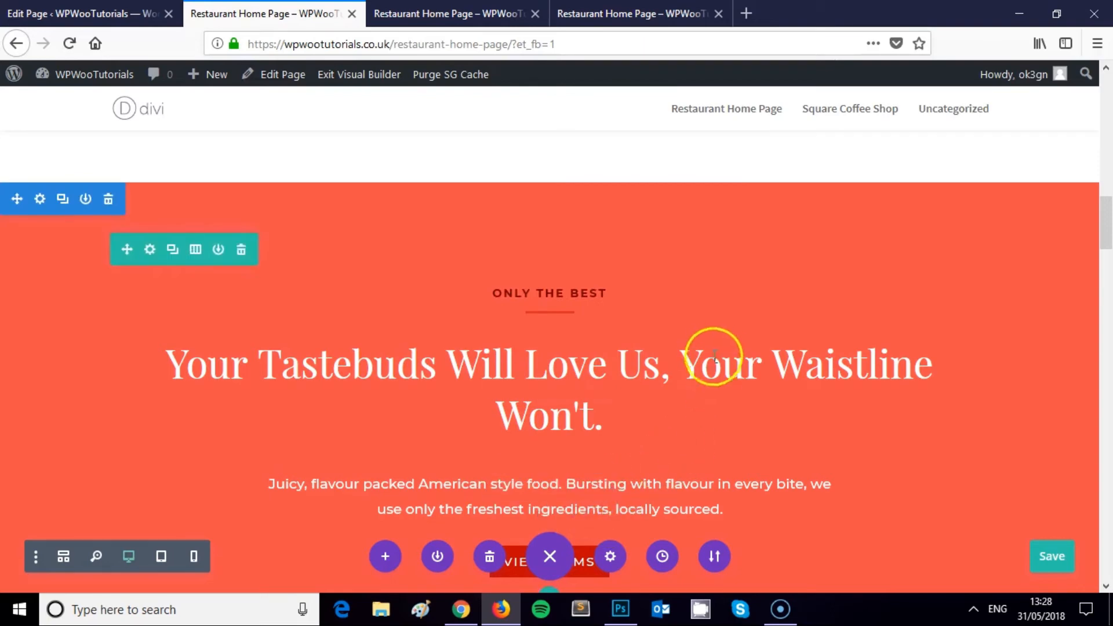
pyautogui.scroll(-3, 716, 354)
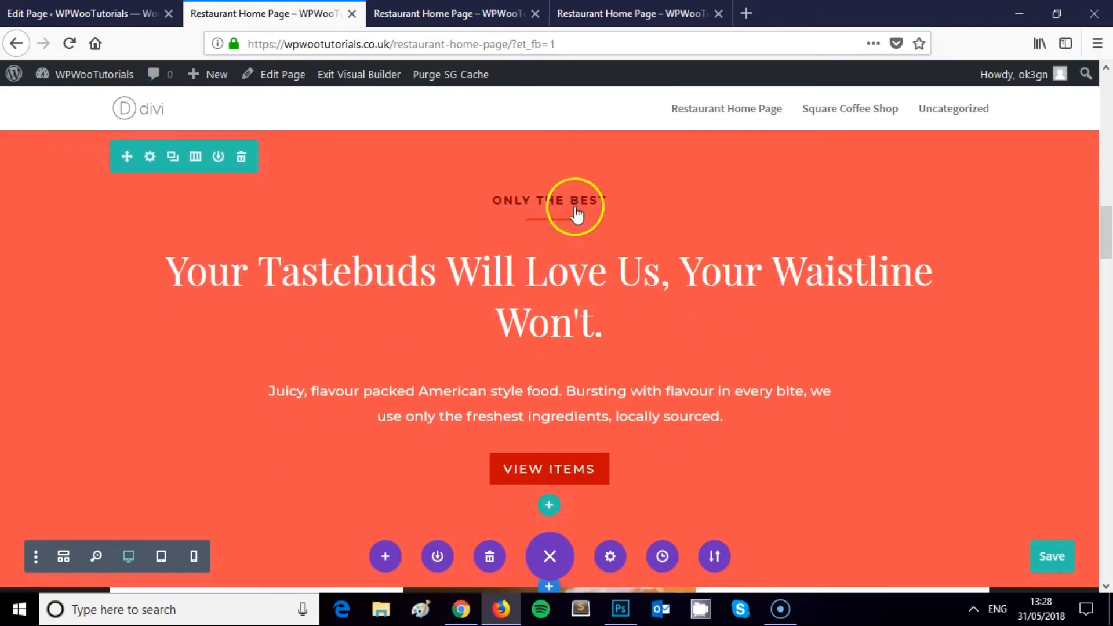
pyautogui.scroll(3, 740, 260)
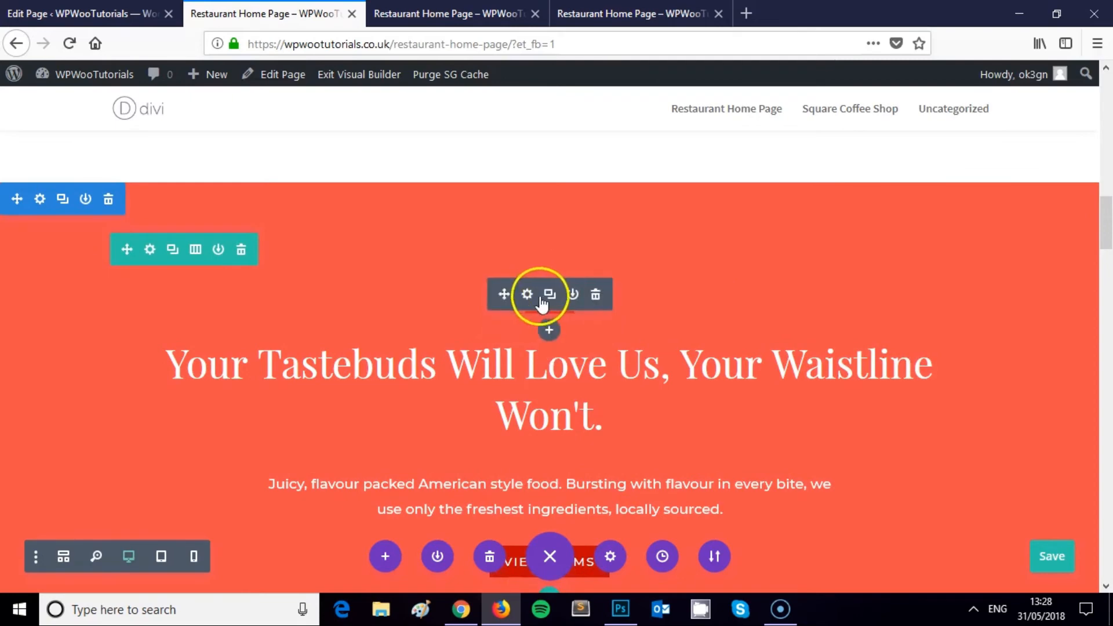
pyautogui.click(528, 295)
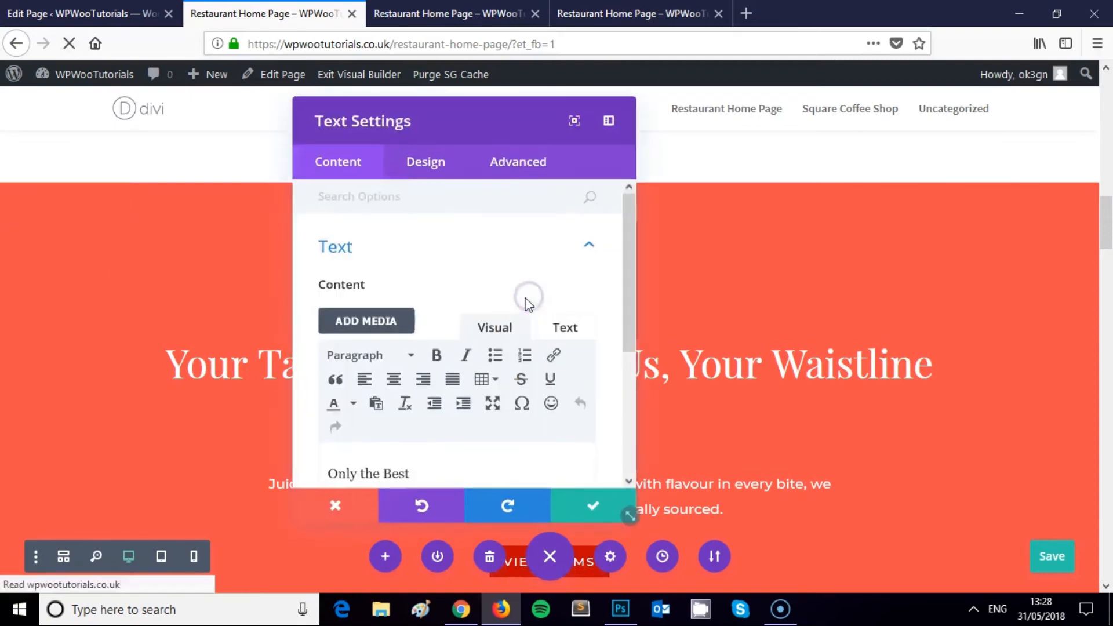
pyautogui.click(428, 186)
pyautogui.scroll(-4, 435, 255)
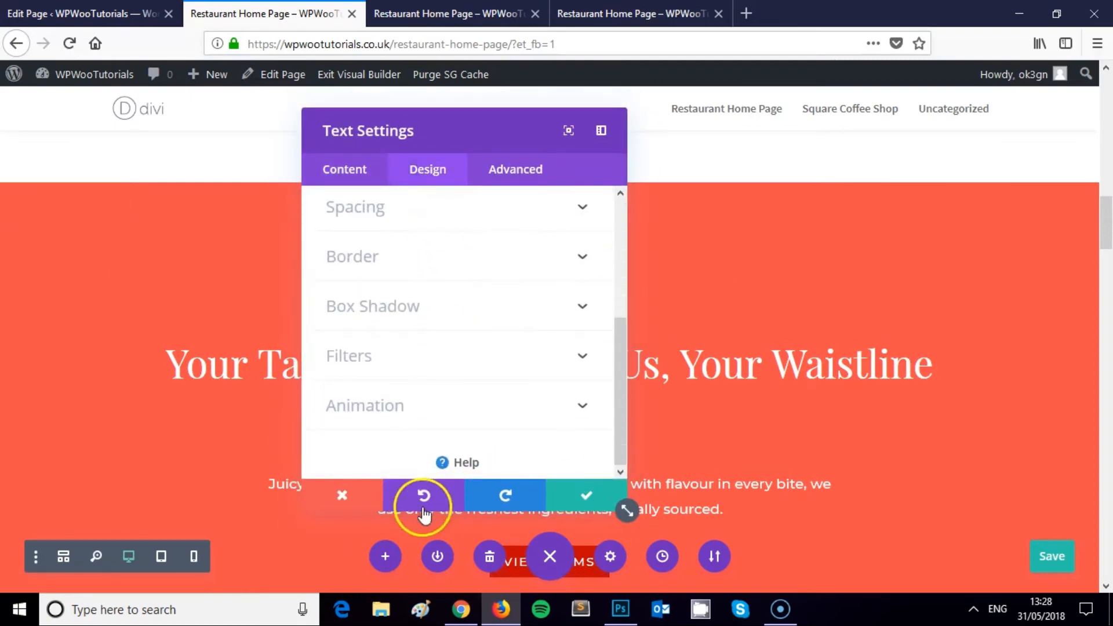
pyautogui.click(576, 496)
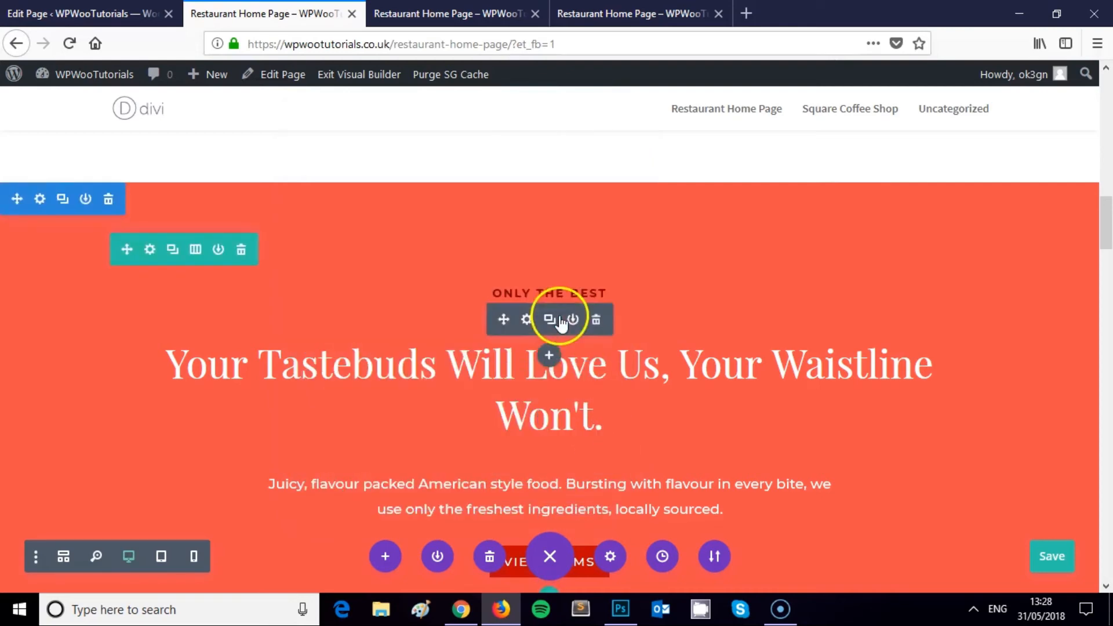
# Replace the colour of the divider under "Only the Best" with the copied dark red hex code and save its settings.
pyautogui.click(528, 321)
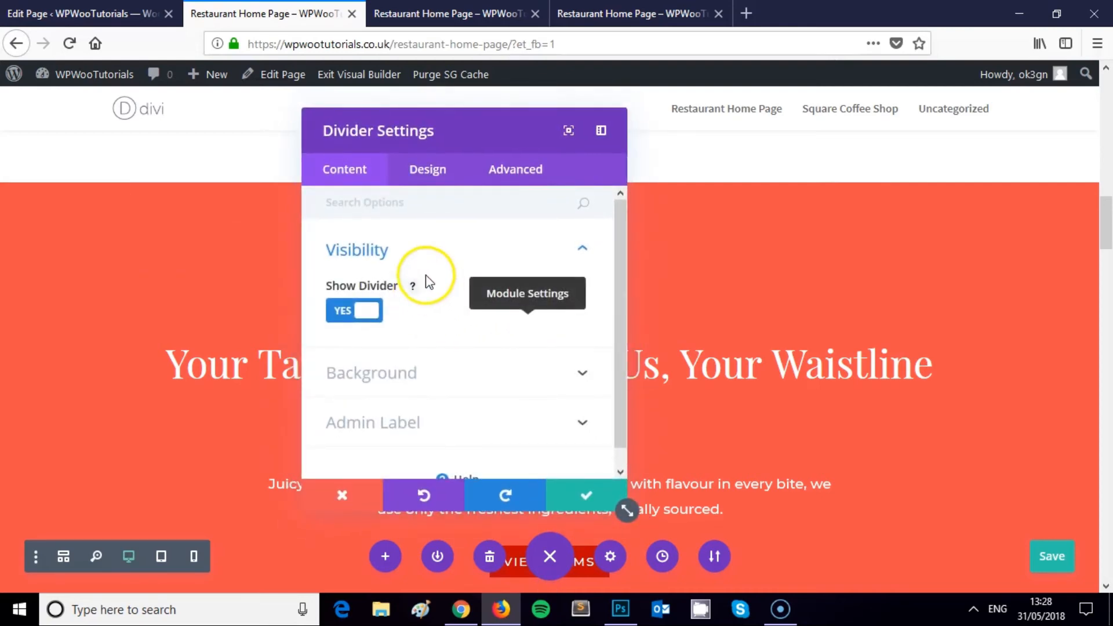
pyautogui.click(423, 180)
pyautogui.scroll(-3, 437, 281)
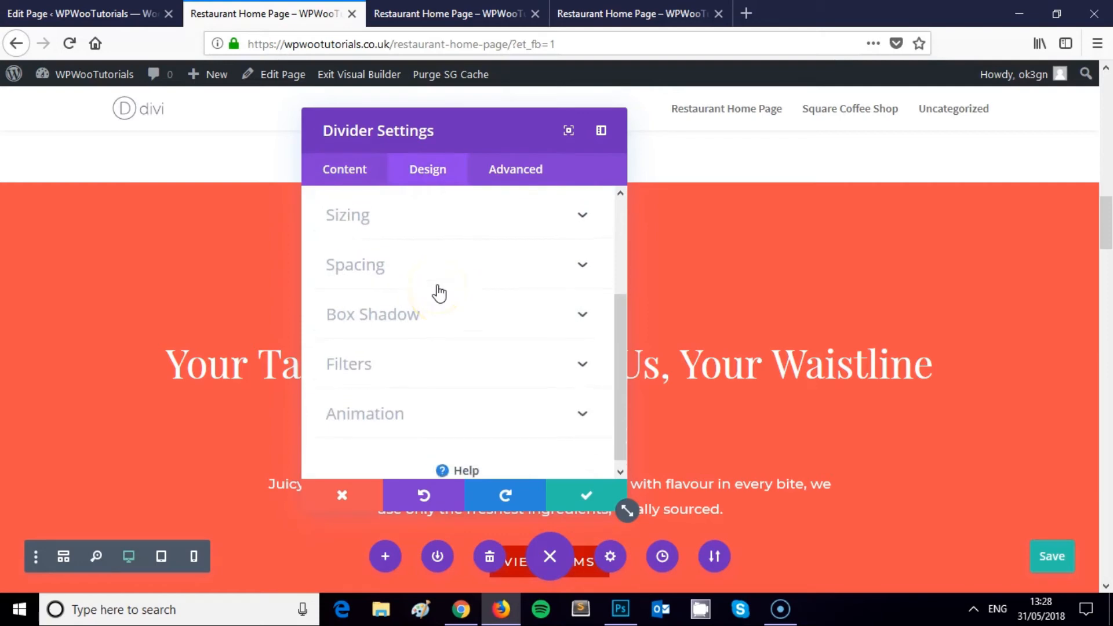
pyautogui.scroll(3, 429, 296)
pyautogui.scroll(-1, 411, 303)
pyautogui.scroll(1, 372, 267)
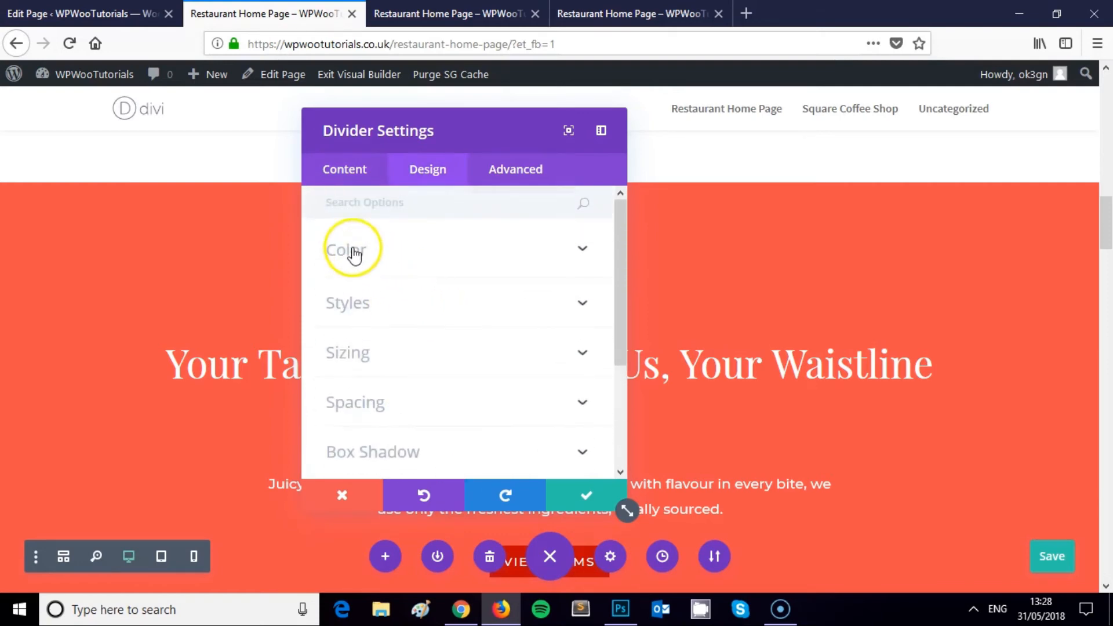
pyautogui.click(353, 250)
pyautogui.click(342, 319)
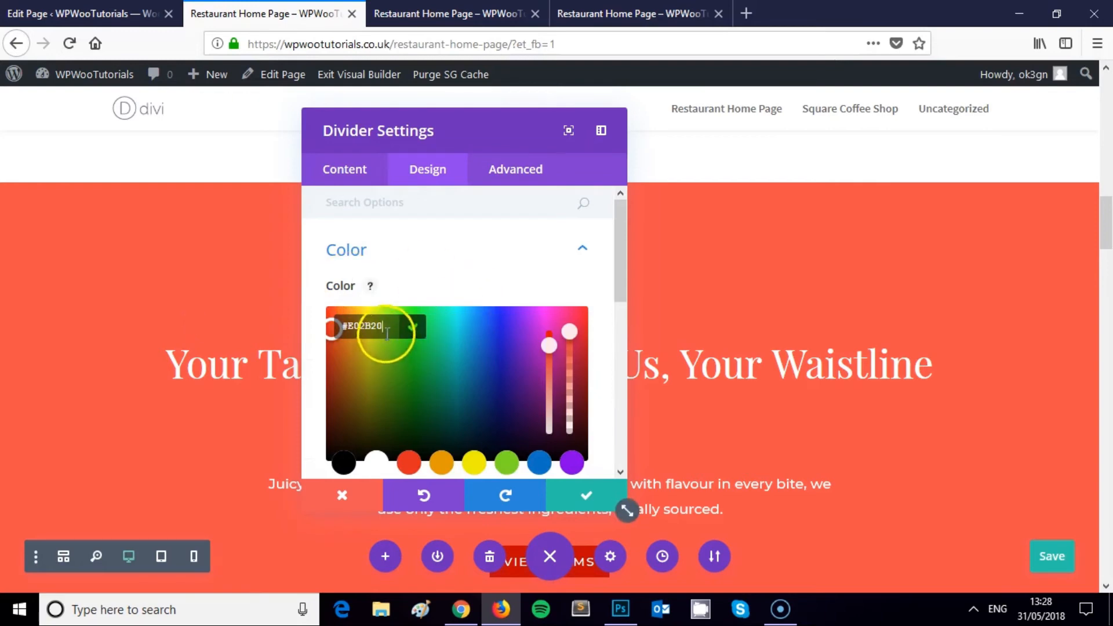
pyautogui.click(284, 330)
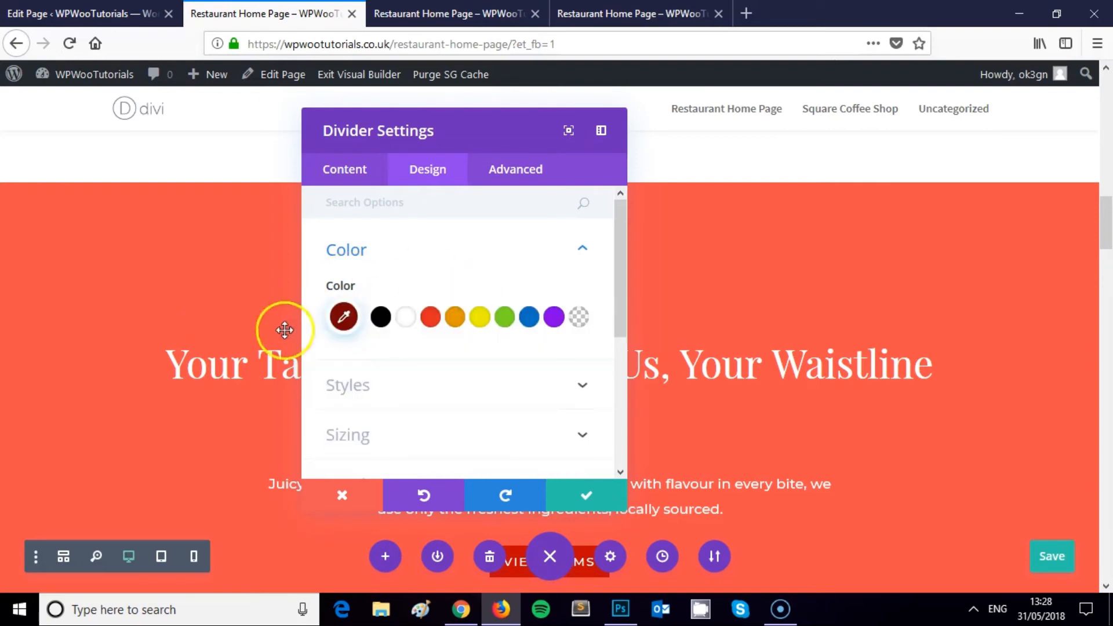
pyautogui.click(591, 486)
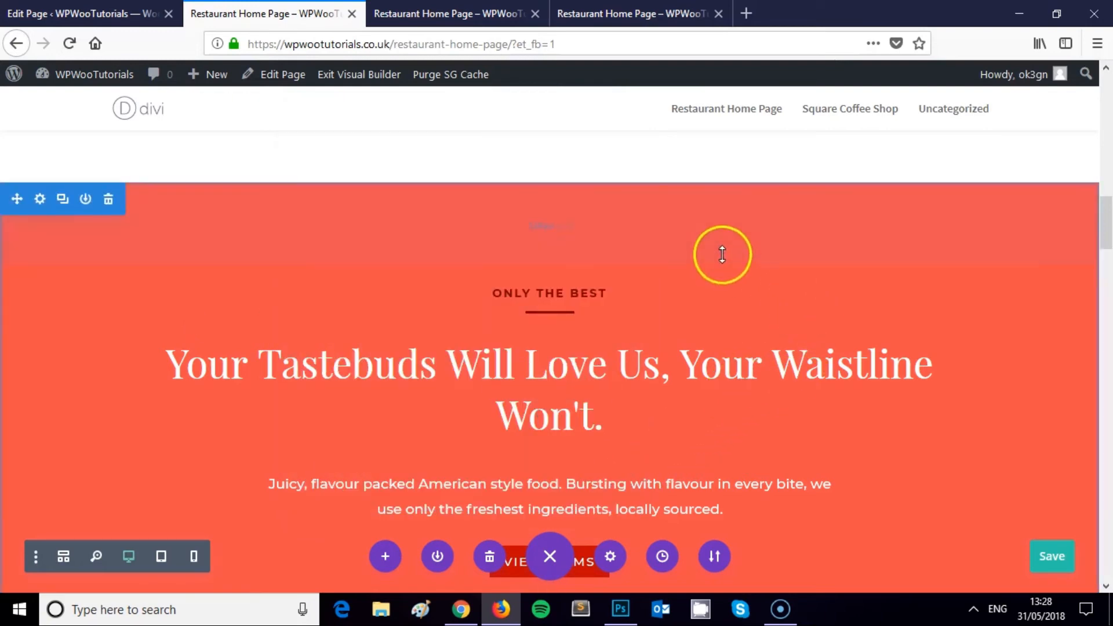
# Review the text, divider and button colours of the page's sections from the hero down to "Our News And Events".
pyautogui.scroll(-2, 722, 251)
pyautogui.scroll(4, 725, 252)
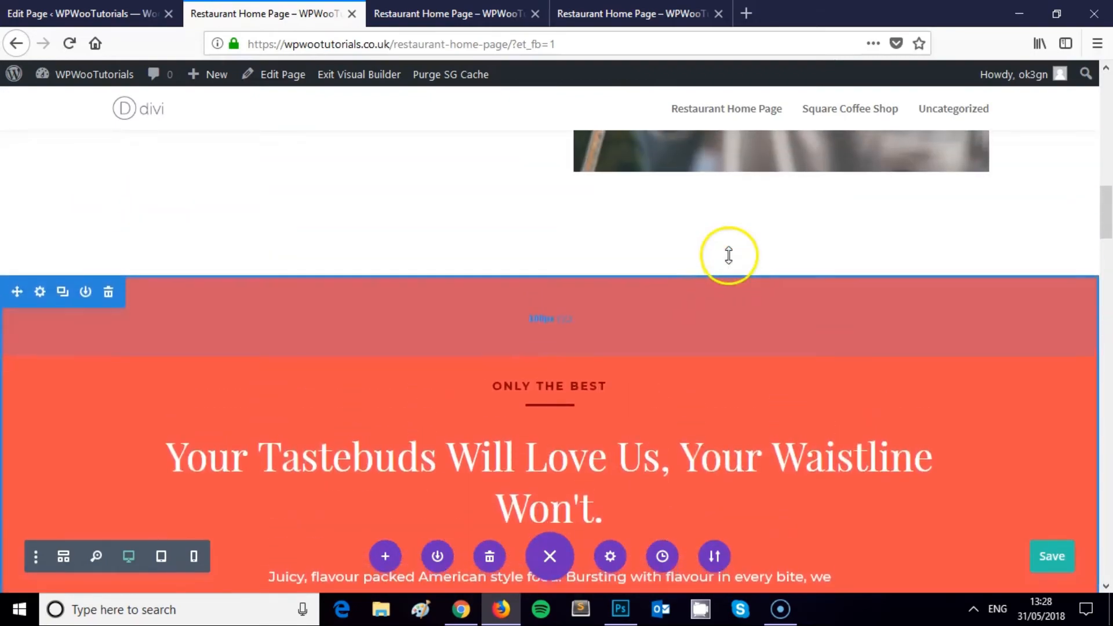
pyautogui.scroll(12, 661, 307)
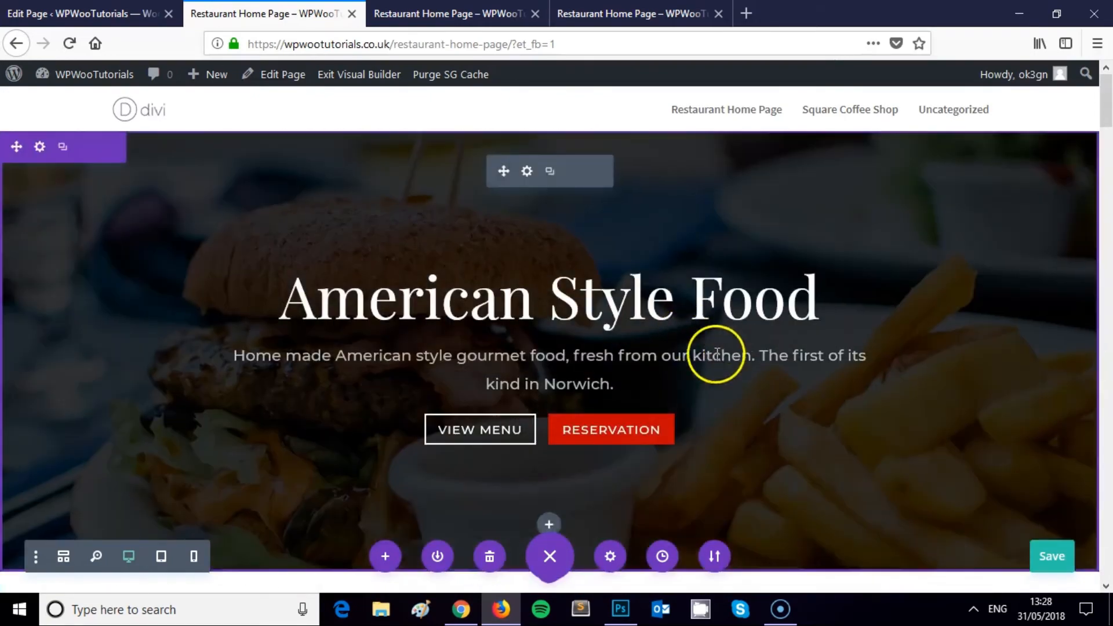
pyautogui.scroll(-12, 643, 453)
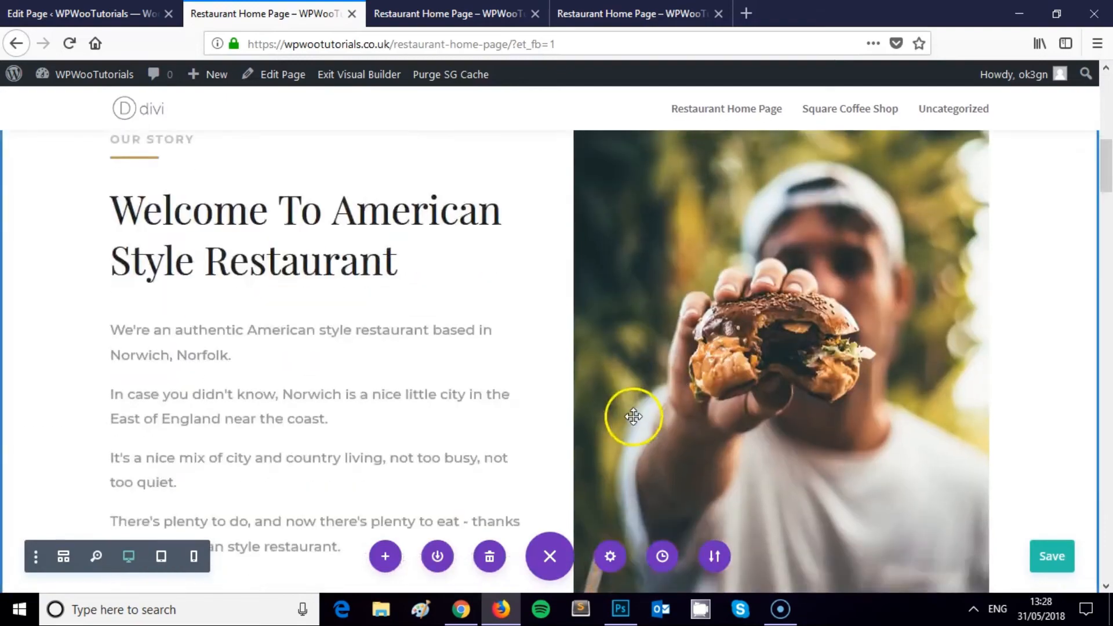
pyautogui.scroll(2, 634, 415)
pyautogui.scroll(-4, 715, 402)
pyautogui.scroll(3, 715, 390)
pyautogui.scroll(8, 720, 392)
pyautogui.scroll(10, 719, 392)
pyautogui.scroll(-12, 718, 390)
pyautogui.scroll(-3, 598, 461)
pyautogui.scroll(3, 611, 450)
pyautogui.scroll(-2, 646, 435)
pyautogui.scroll(2, 646, 435)
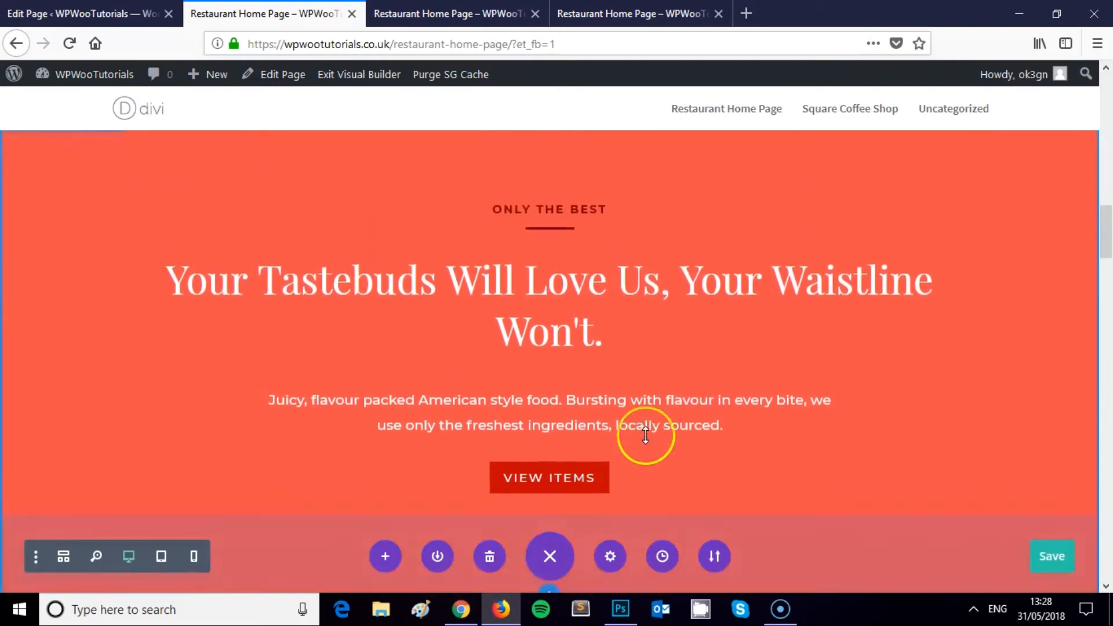
pyautogui.scroll(-5, 646, 435)
pyautogui.scroll(2, 646, 435)
pyautogui.scroll(2, 616, 434)
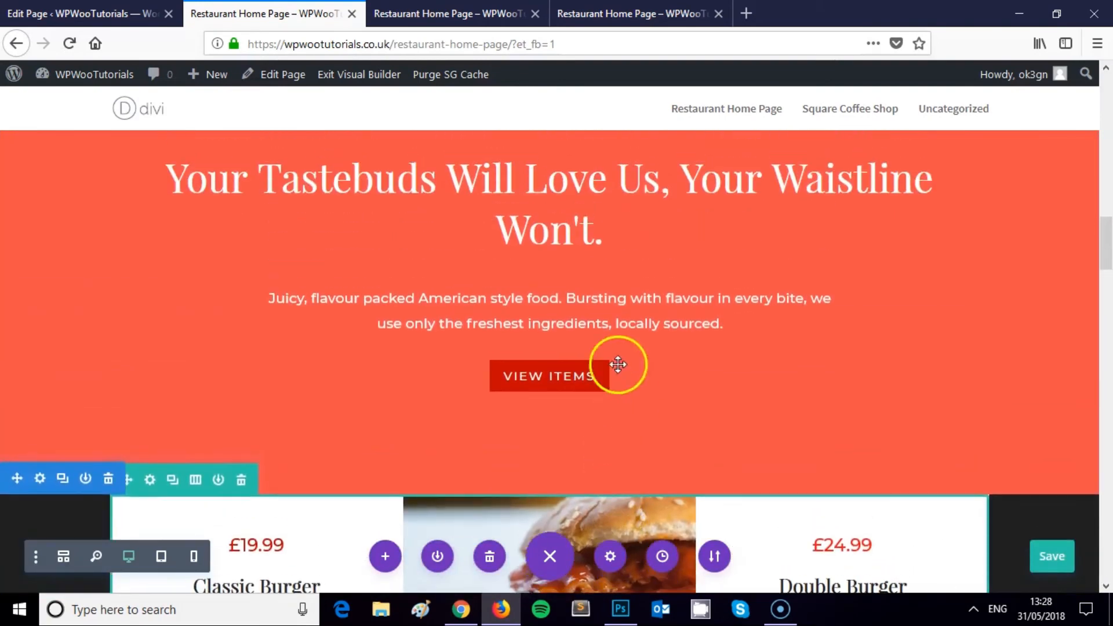
pyautogui.scroll(10, 590, 388)
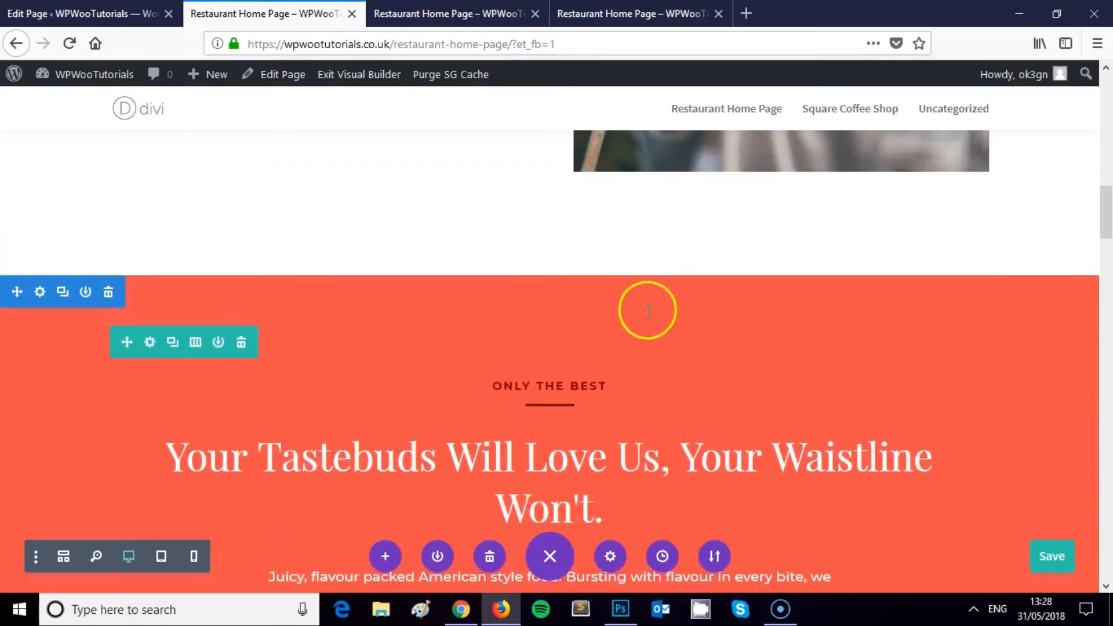
pyautogui.scroll(5, 398, 313)
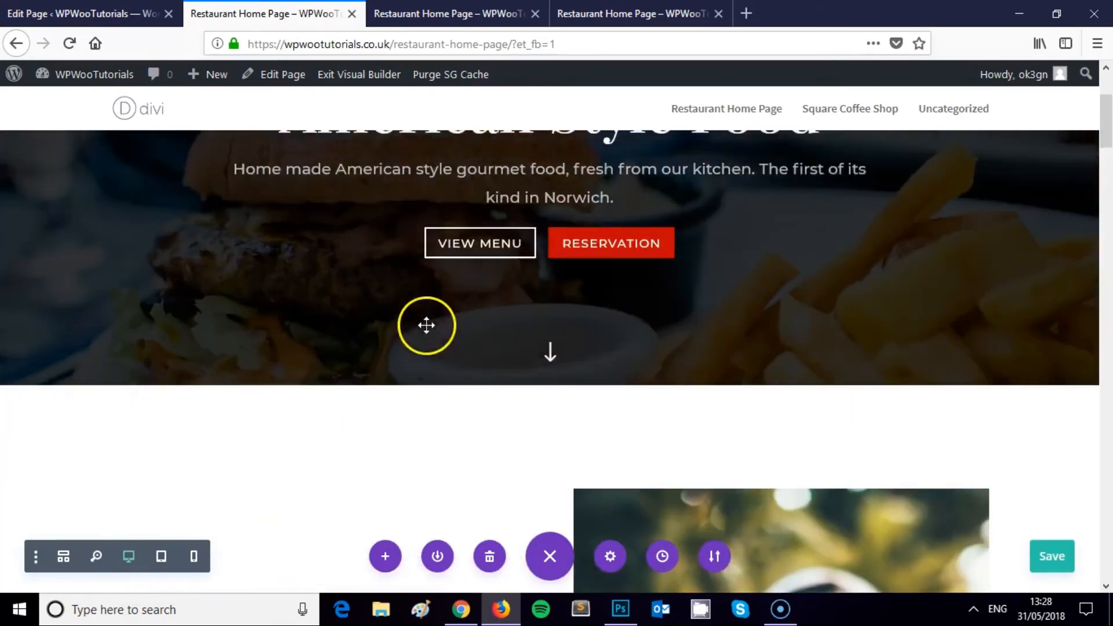
pyautogui.scroll(-10, 428, 325)
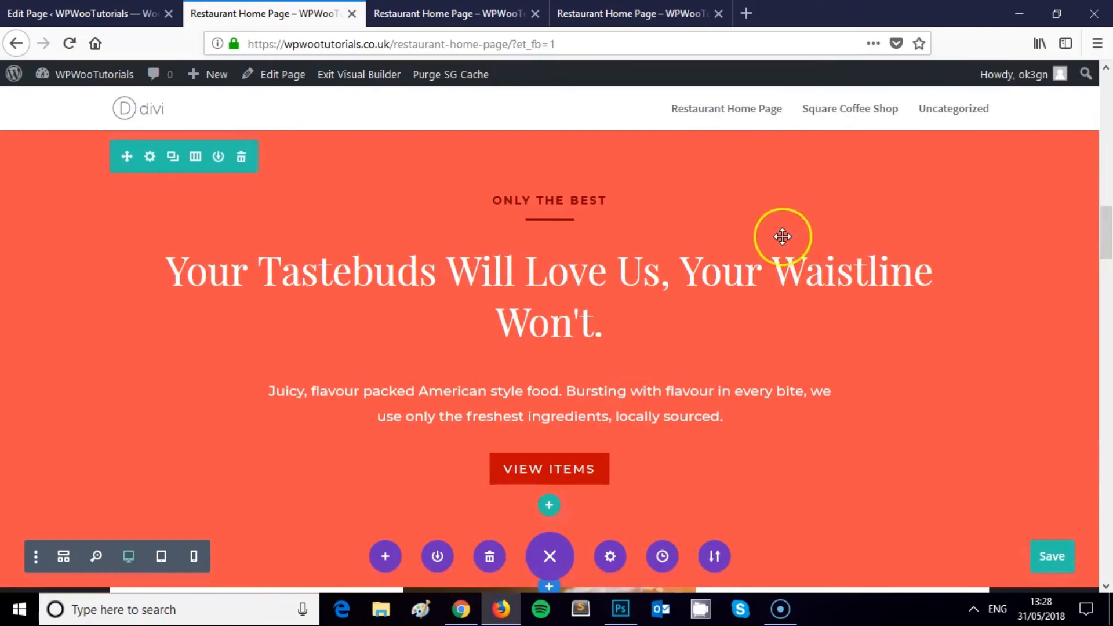
pyautogui.scroll(-10, 439, 247)
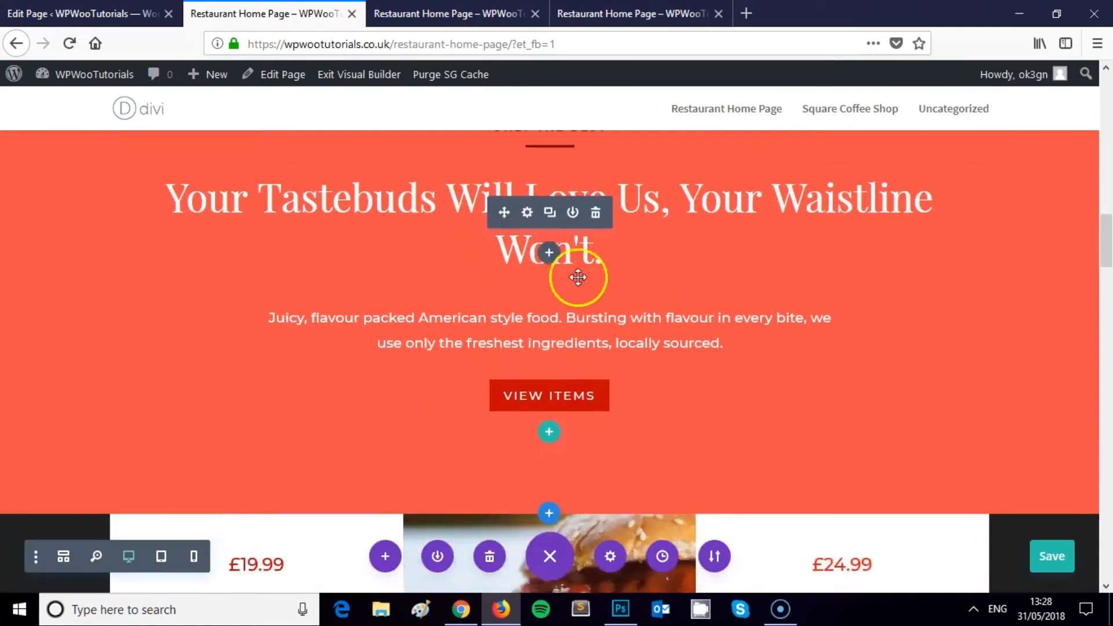
pyautogui.scroll(5, 540, 342)
pyautogui.scroll(-10, 540, 342)
pyautogui.scroll(-8, 540, 342)
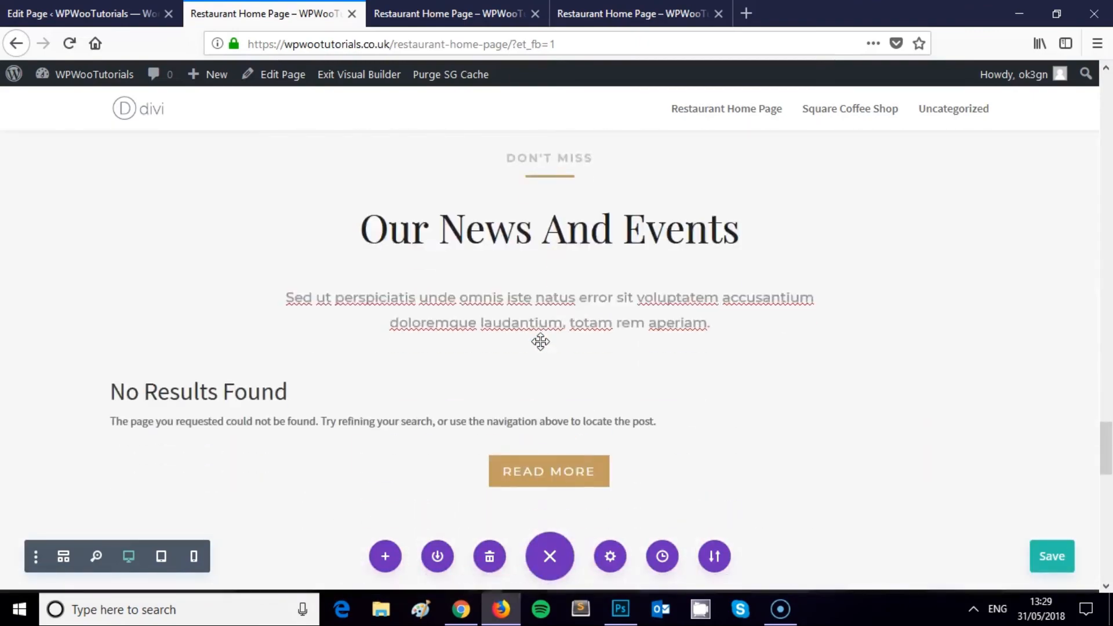
pyautogui.scroll(6, 540, 342)
pyautogui.scroll(10, 540, 342)
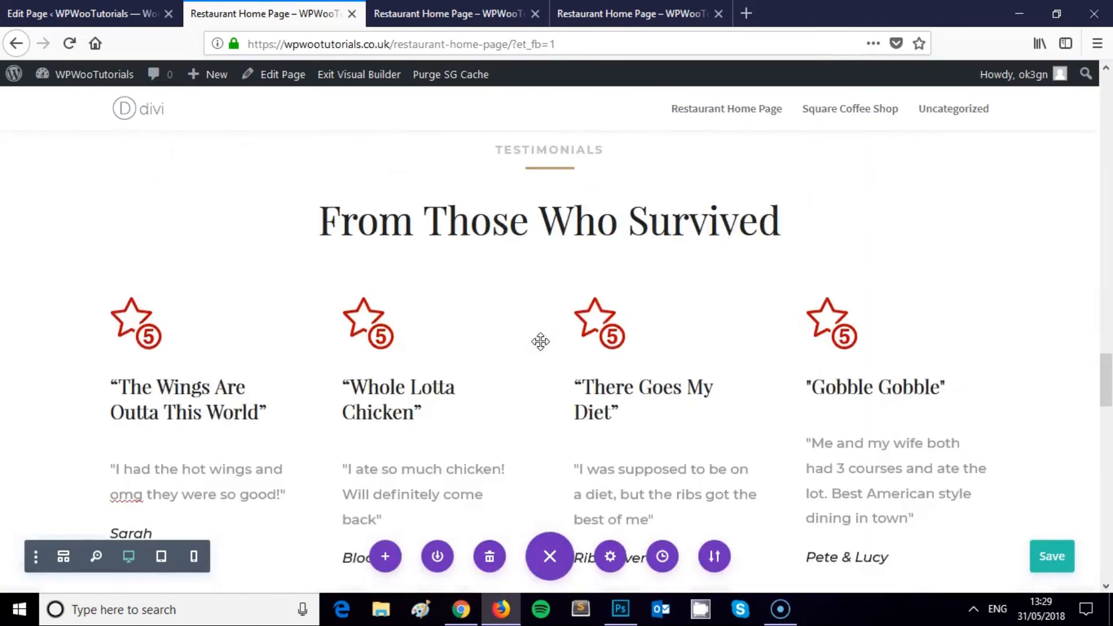
# Open the colour value of the divider under "Our Story" for editing.
pyautogui.scroll(3, 540, 342)
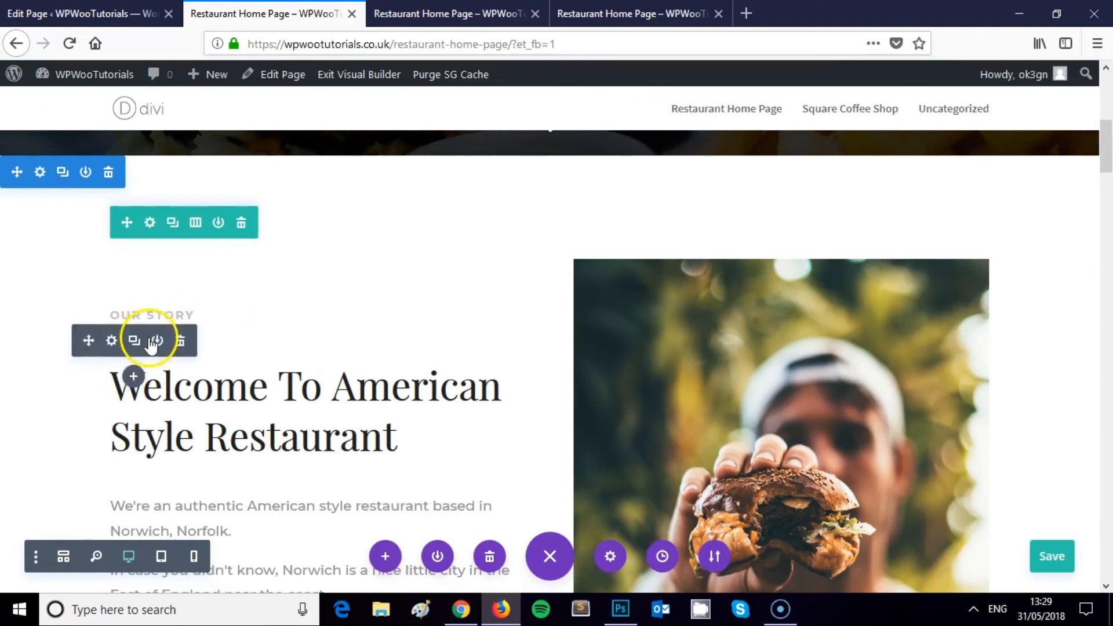
pyautogui.click(113, 339)
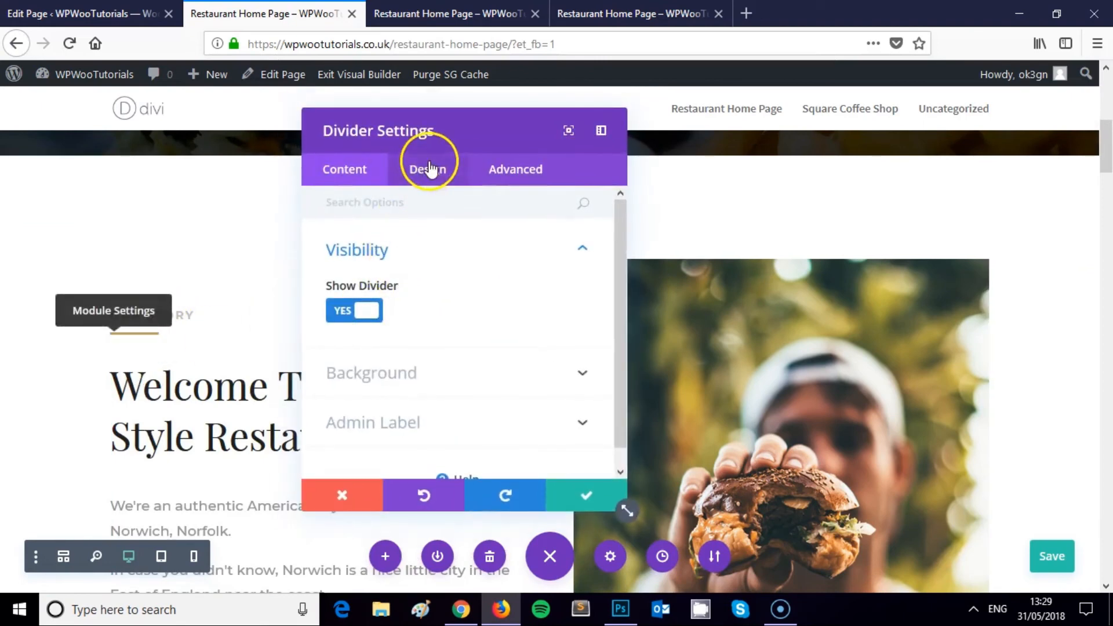
pyautogui.click(430, 168)
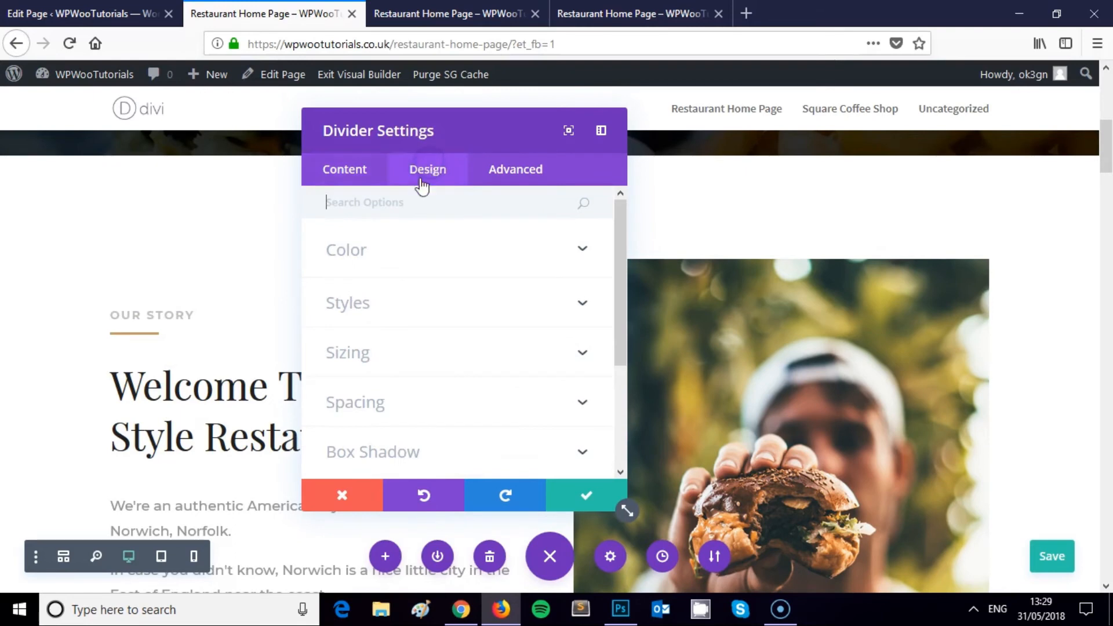
pyautogui.click(369, 259)
pyautogui.click(345, 313)
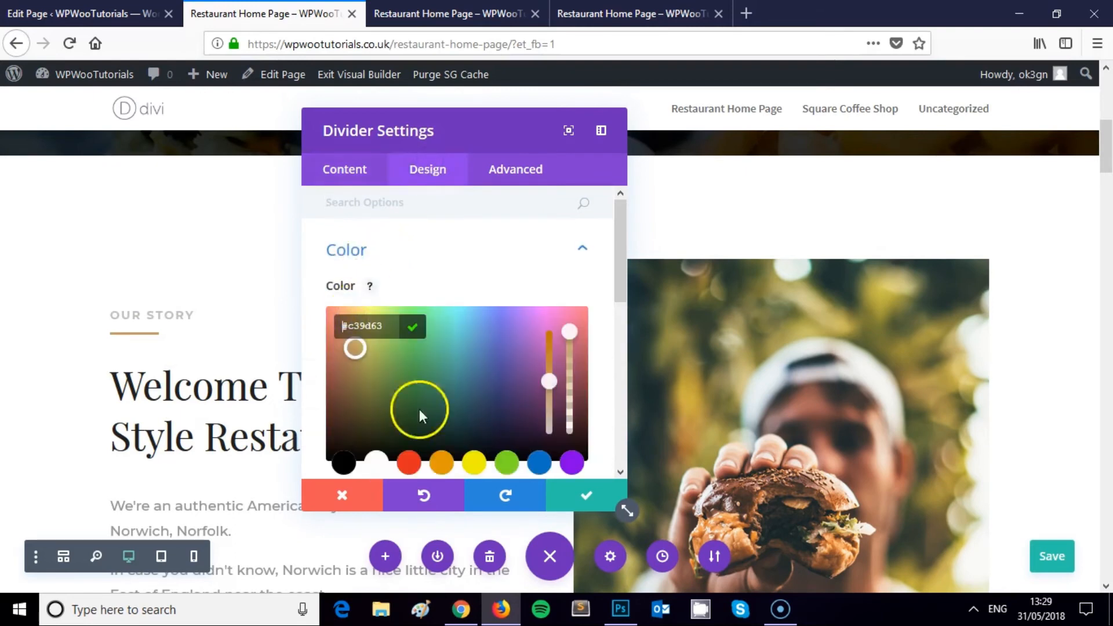
# Switch to Paletton in Chrome, copy the red shade's hex code C40601 from its colour info, and return to the page builder in Firefox.
pyautogui.click(461, 610)
pyautogui.click(984, 276)
pyautogui.click(754, 334)
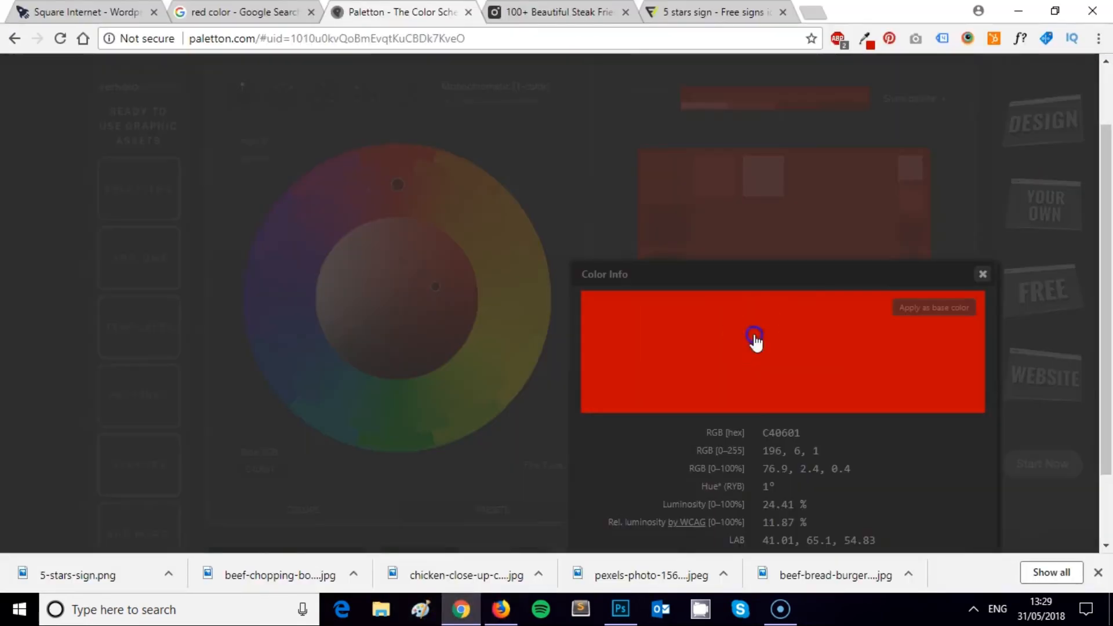
pyautogui.doubleClick(781, 432)
pyautogui.click(501, 610)
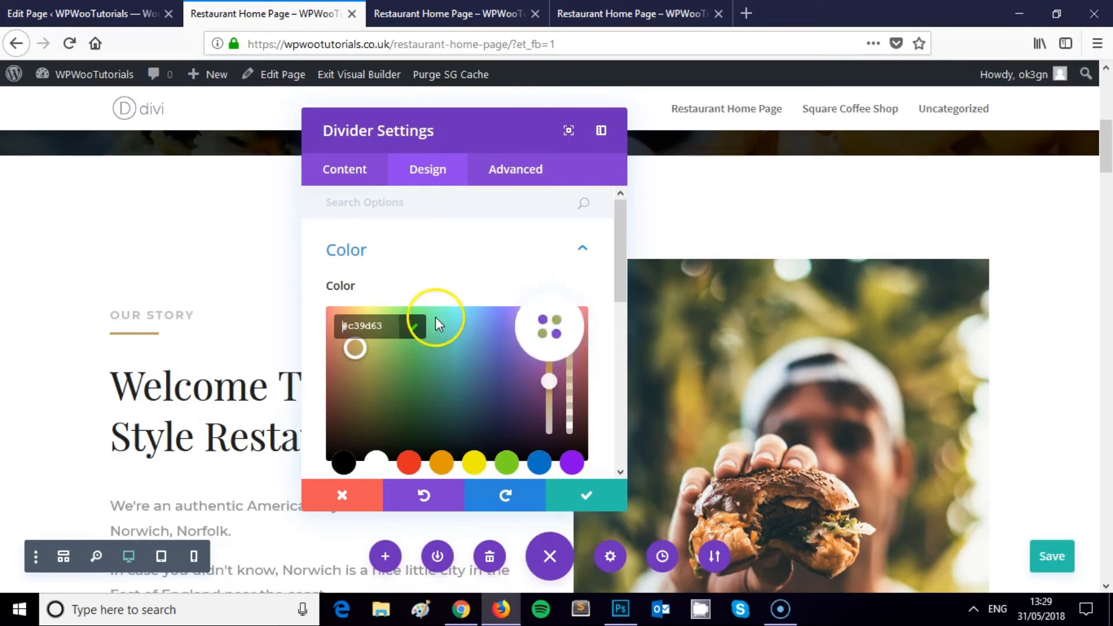
# Set the "Our Story" divider's colour to the copied red hex code and save the page.
pyautogui.click(386, 328)
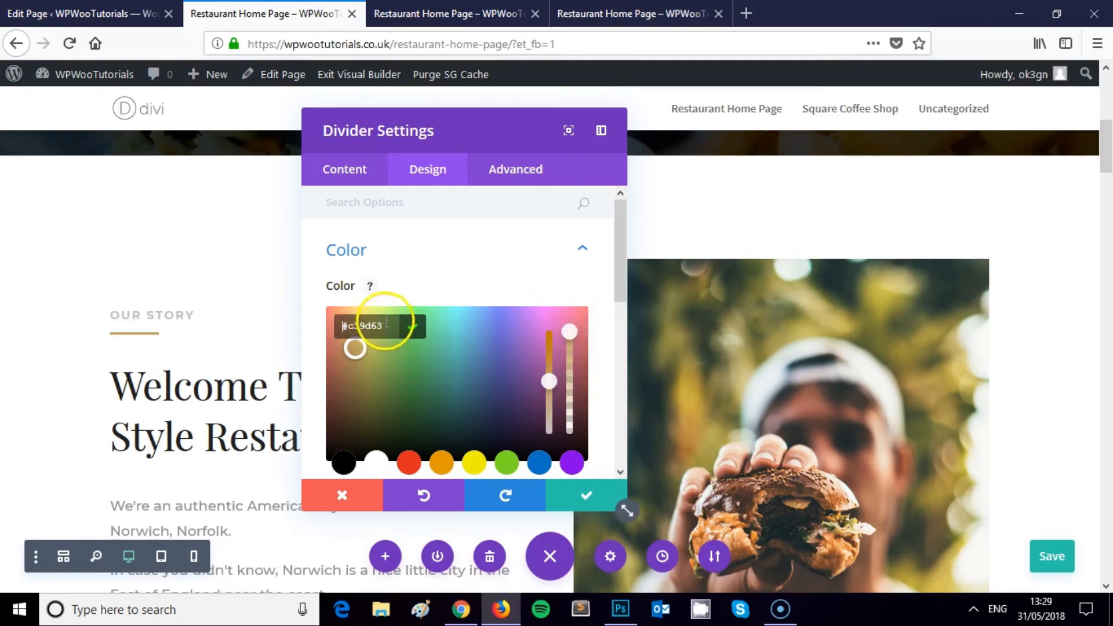
pyautogui.click(308, 313)
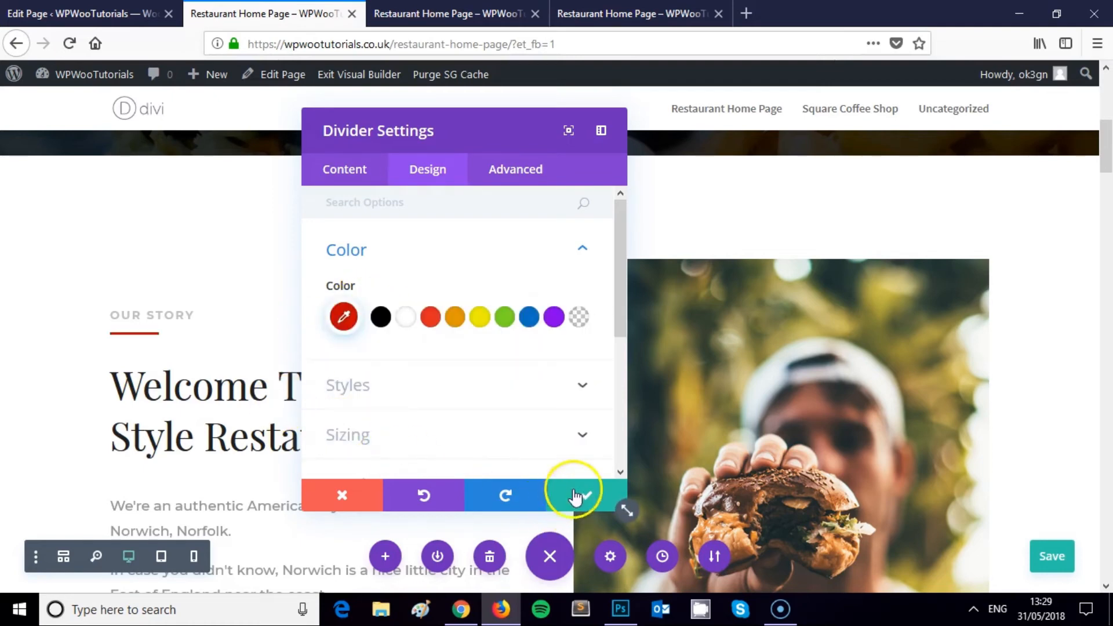
pyautogui.click(1053, 556)
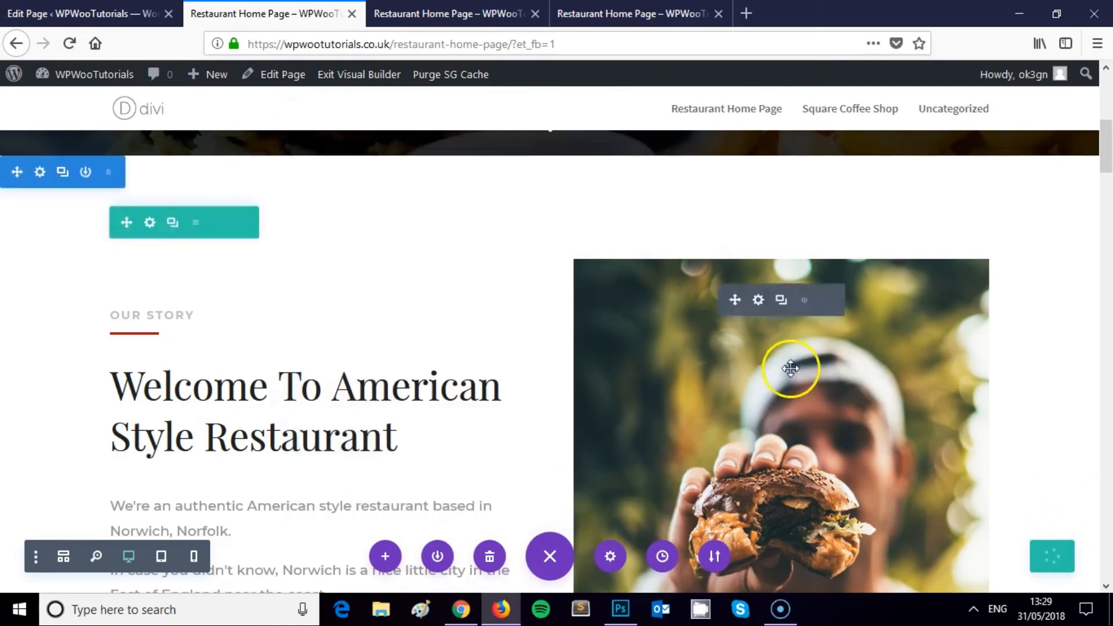
# Set the colour of the divider under "Testimonials" to the copied red hex code C40601 and save the page.
pyautogui.scroll(6, 791, 367)
pyautogui.scroll(-15, 780, 354)
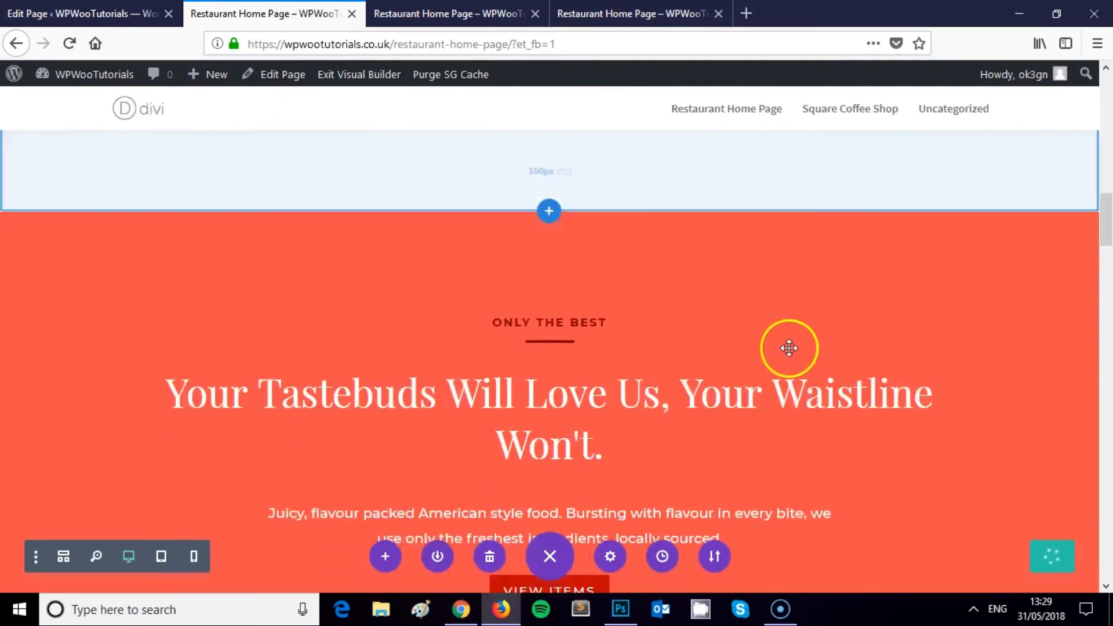
pyautogui.scroll(-12, 789, 347)
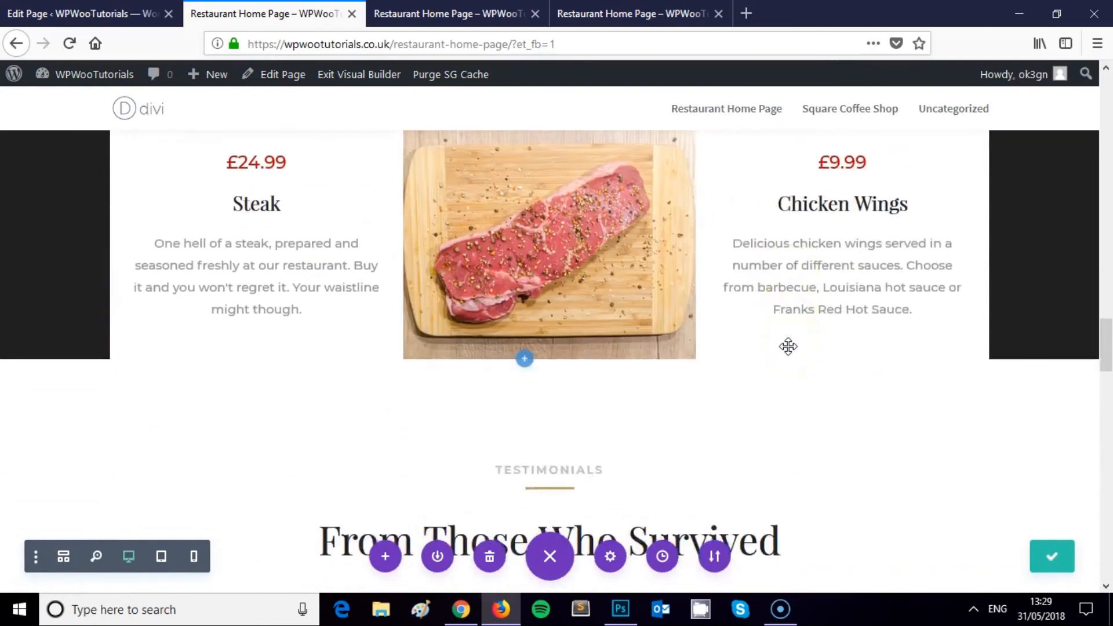
pyautogui.scroll(-2, 789, 347)
pyautogui.scroll(4, 788, 348)
pyautogui.moveTo(558, 400)
pyautogui.click(530, 406)
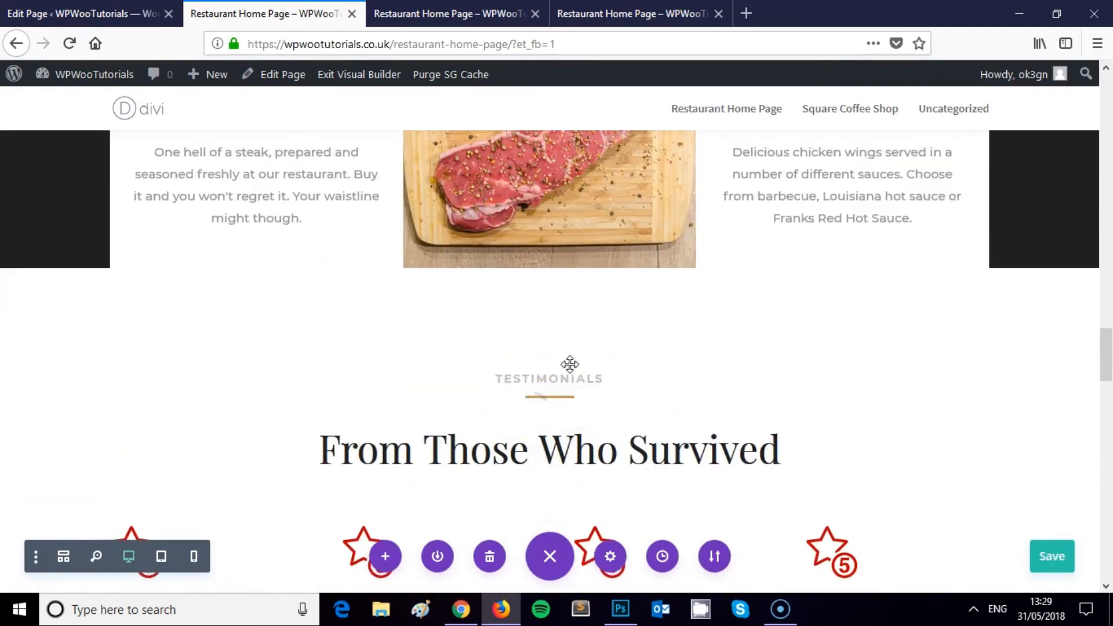
pyautogui.click(429, 166)
pyautogui.click(398, 258)
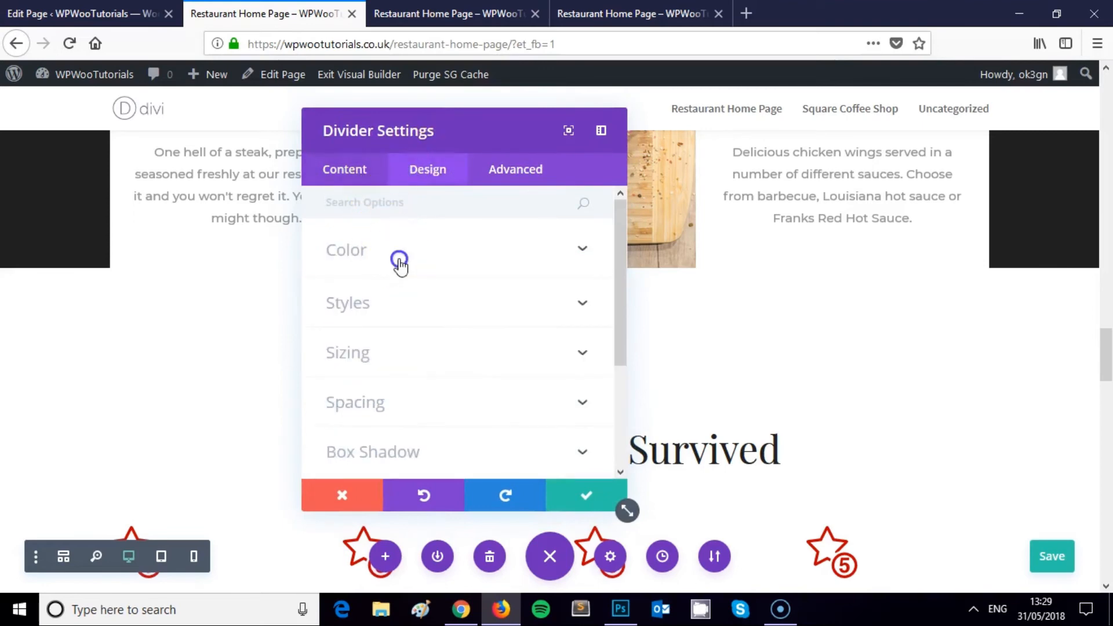
pyautogui.click(342, 318)
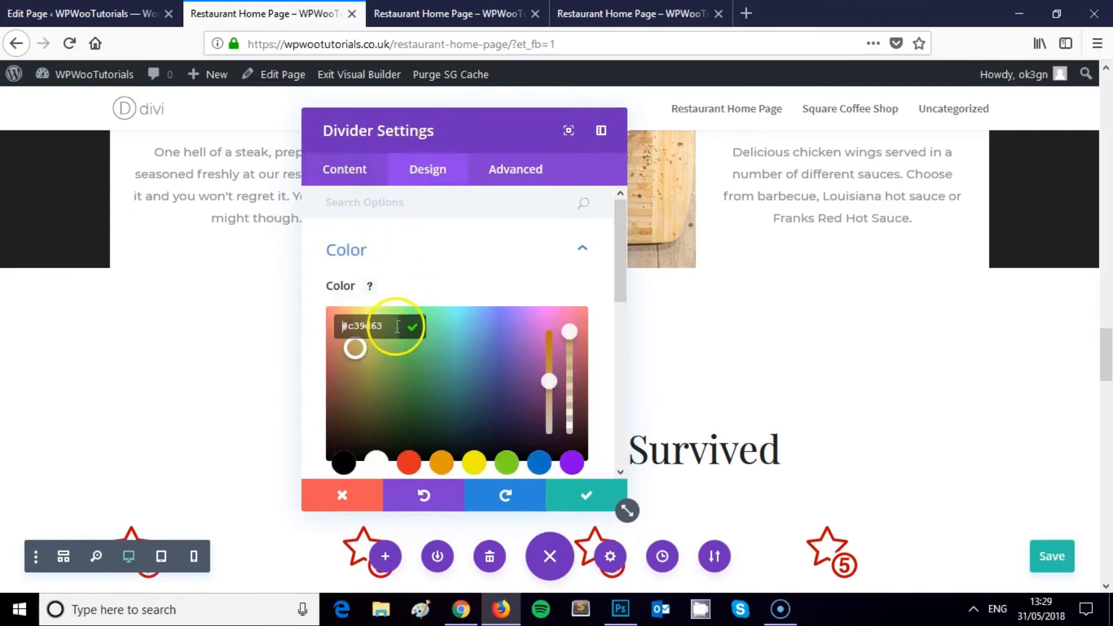
pyautogui.click(64, 336)
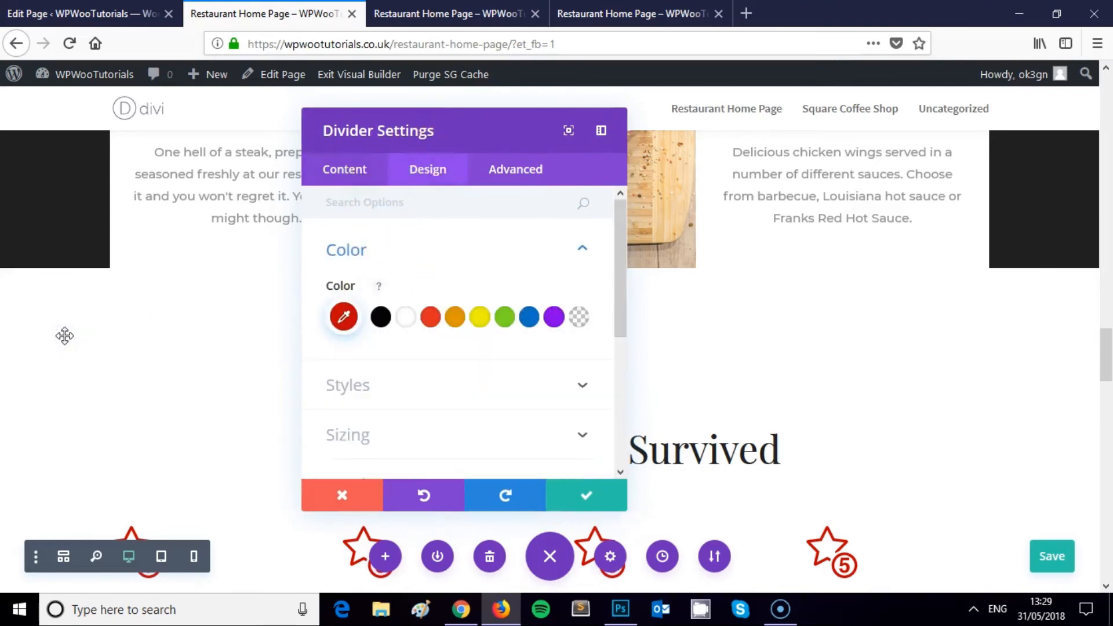
pyautogui.click(579, 501)
pyautogui.scroll(-5, 781, 308)
pyautogui.scroll(3, 775, 328)
pyautogui.scroll(-4, 775, 327)
pyautogui.scroll(-4, 743, 317)
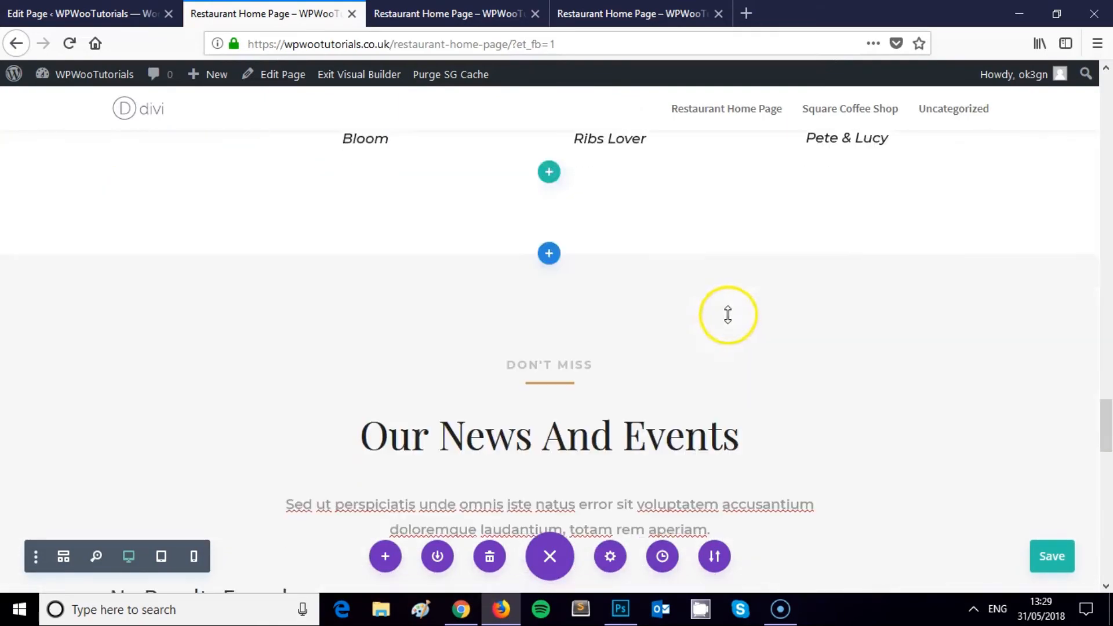
pyautogui.click(1054, 556)
# Set the colour of the divider above "Our News And Events" to the red hex code #c40601.
pyautogui.scroll(10, 617, 335)
pyautogui.scroll(-15, 615, 337)
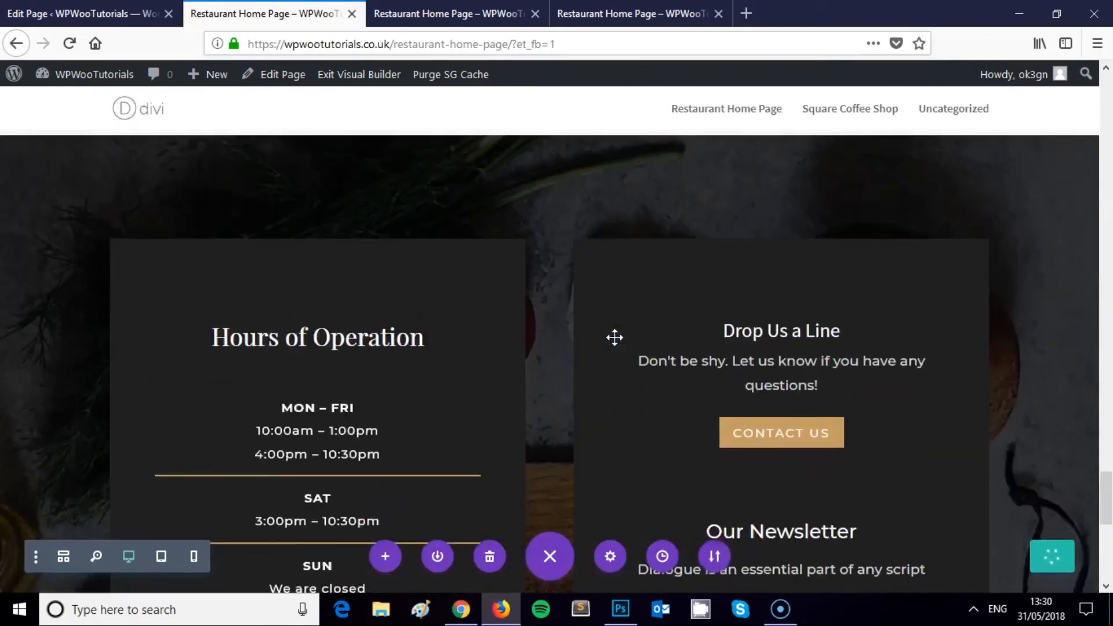
pyautogui.scroll(6, 614, 335)
pyautogui.scroll(-2, 614, 332)
pyautogui.click(531, 262)
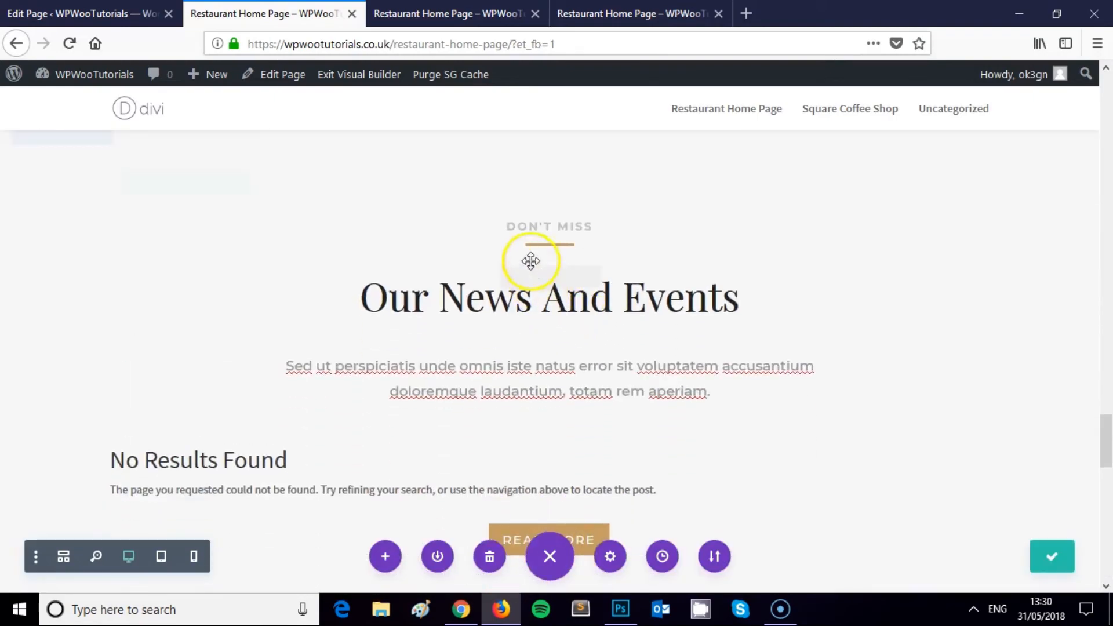
pyautogui.click(534, 258)
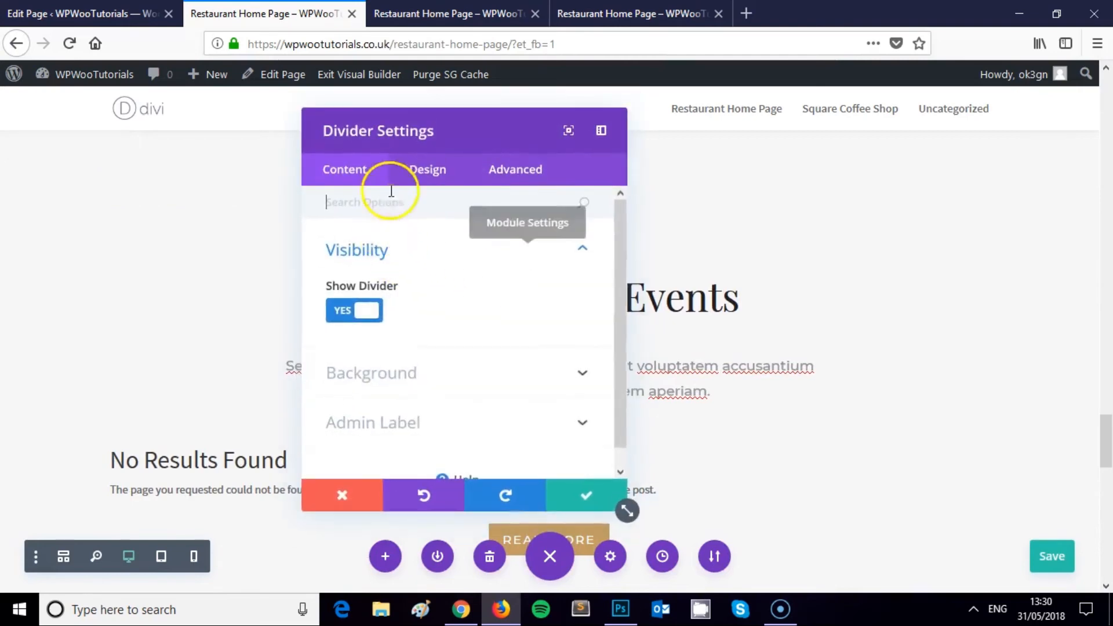
pyautogui.click(427, 173)
pyautogui.click(368, 256)
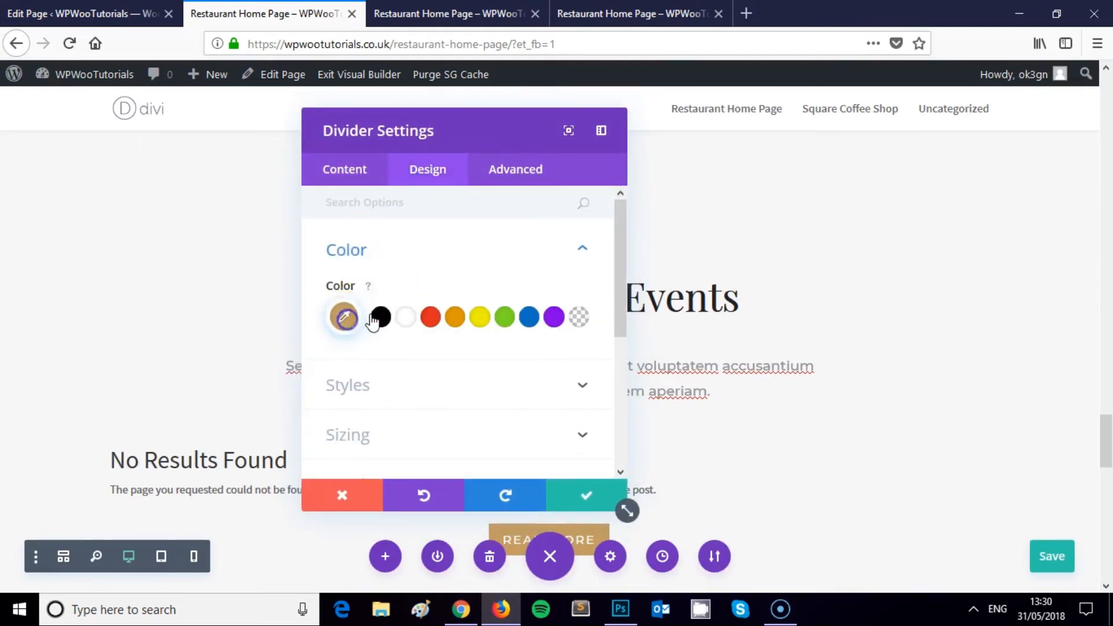
pyautogui.click(346, 318)
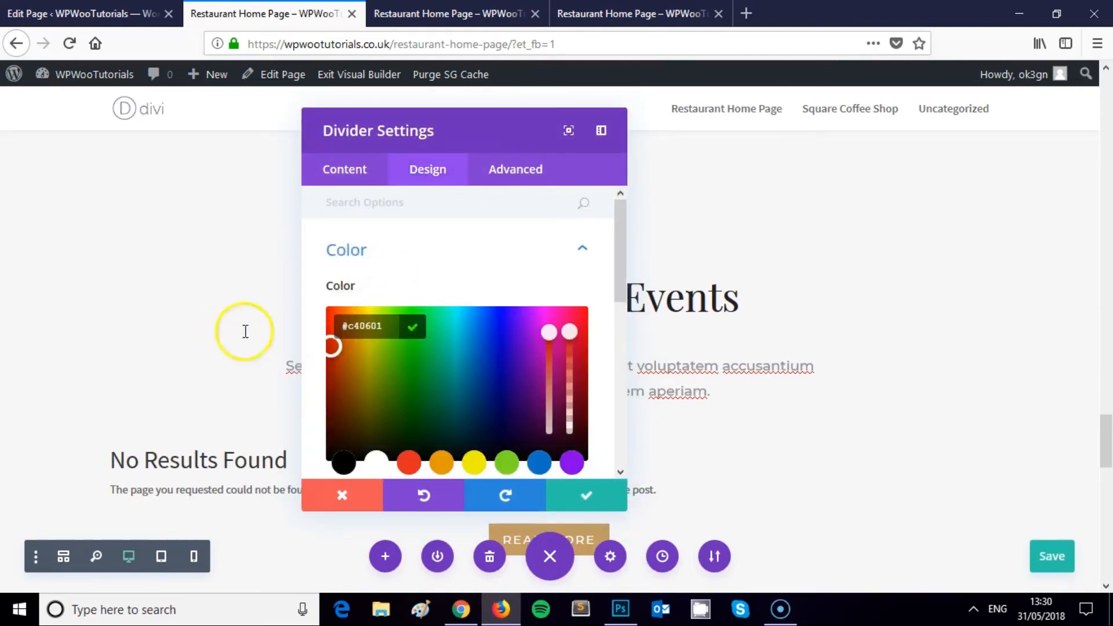
pyautogui.click(418, 327)
pyautogui.click(589, 492)
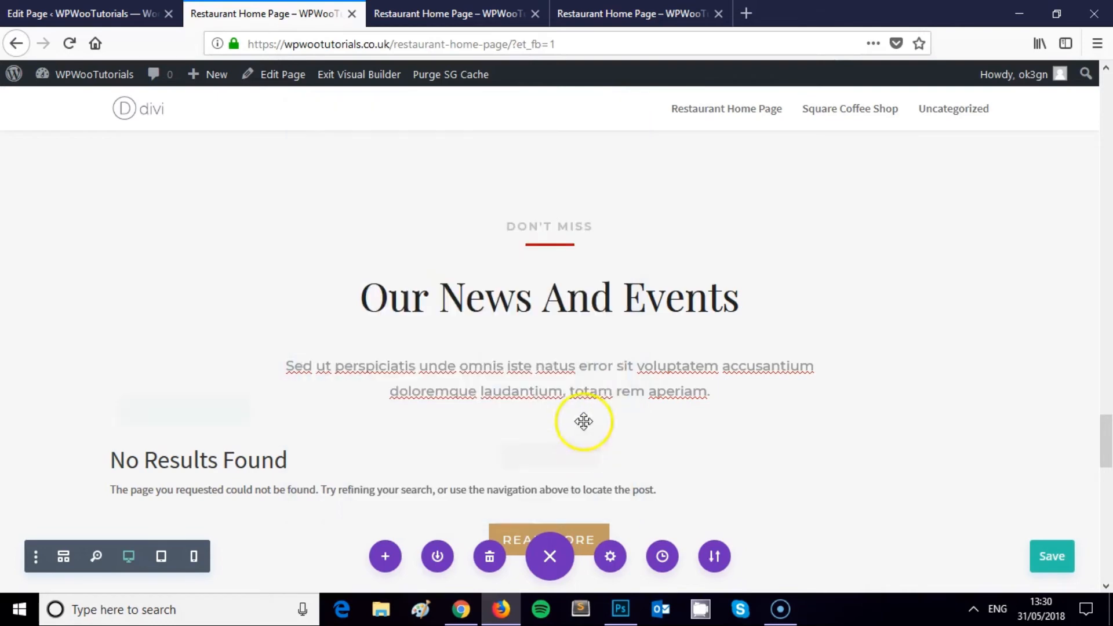
# Replace the placeholder paragraph under "Our News And Events" with "The latest news and events from the American Style Restaurant.".
pyautogui.scroll(-3, 646, 282)
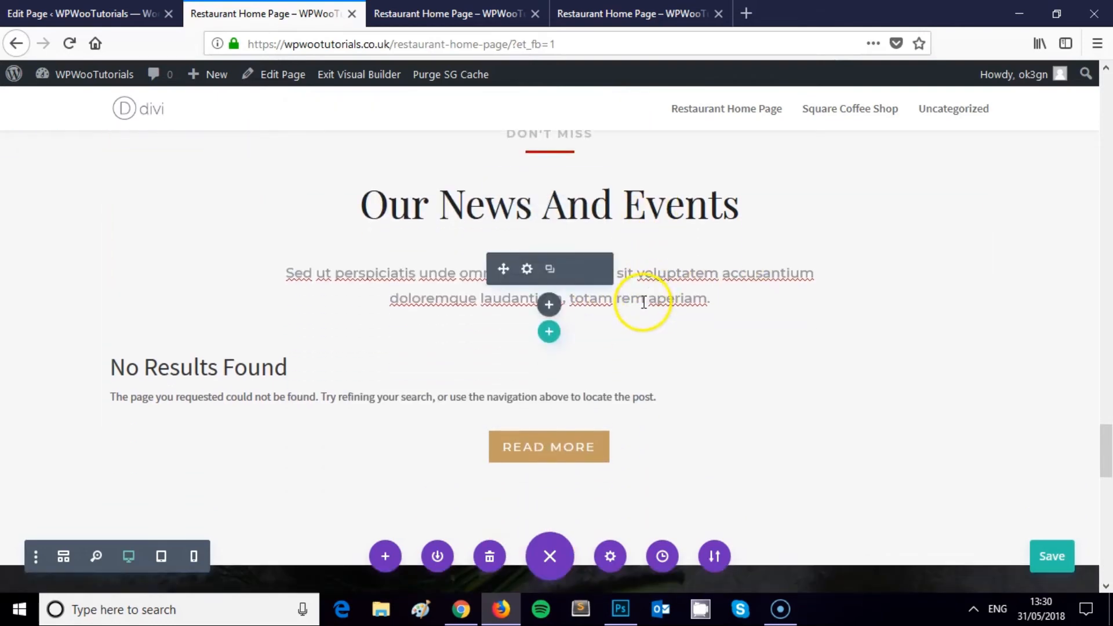
pyautogui.click(527, 270)
pyautogui.scroll(-2, 467, 378)
pyautogui.hotkey('ctrl', 'a')
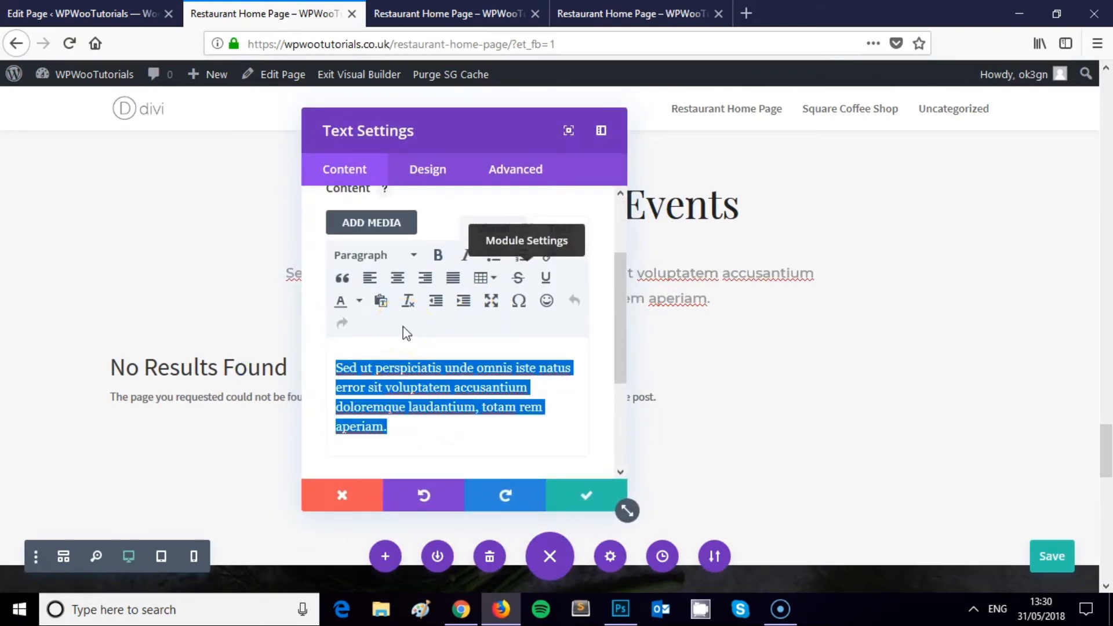
pyautogui.write('The latest news and events from the American Style Restaurant.')
pyautogui.click(580, 496)
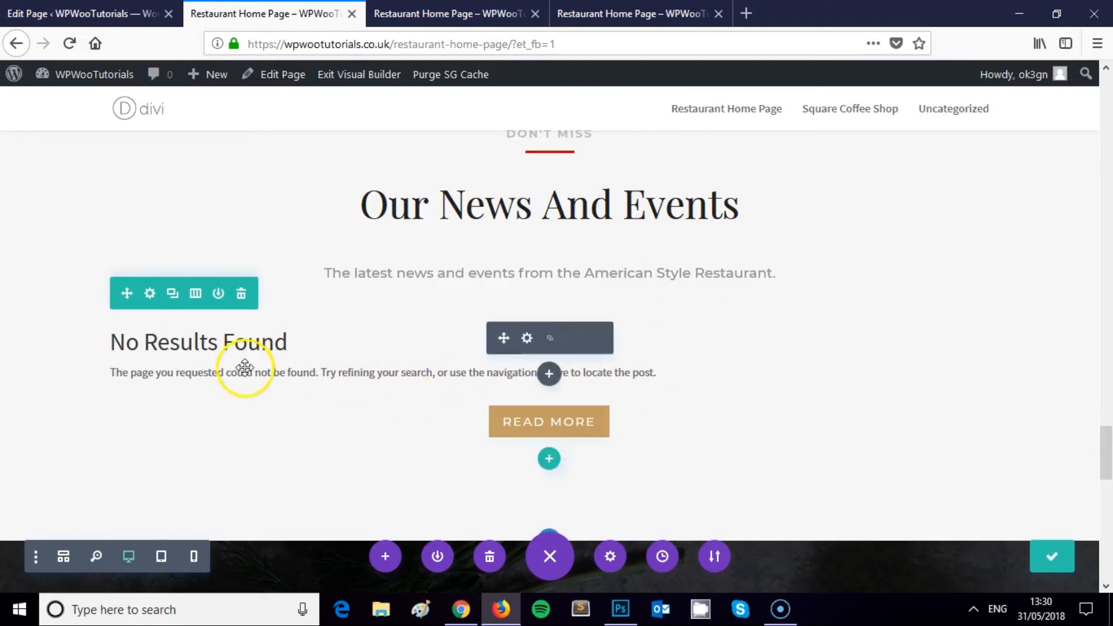
# Review the content settings of the blog module under "Our News And Events", including its posts number, and close them without changes.
pyautogui.click(530, 345)
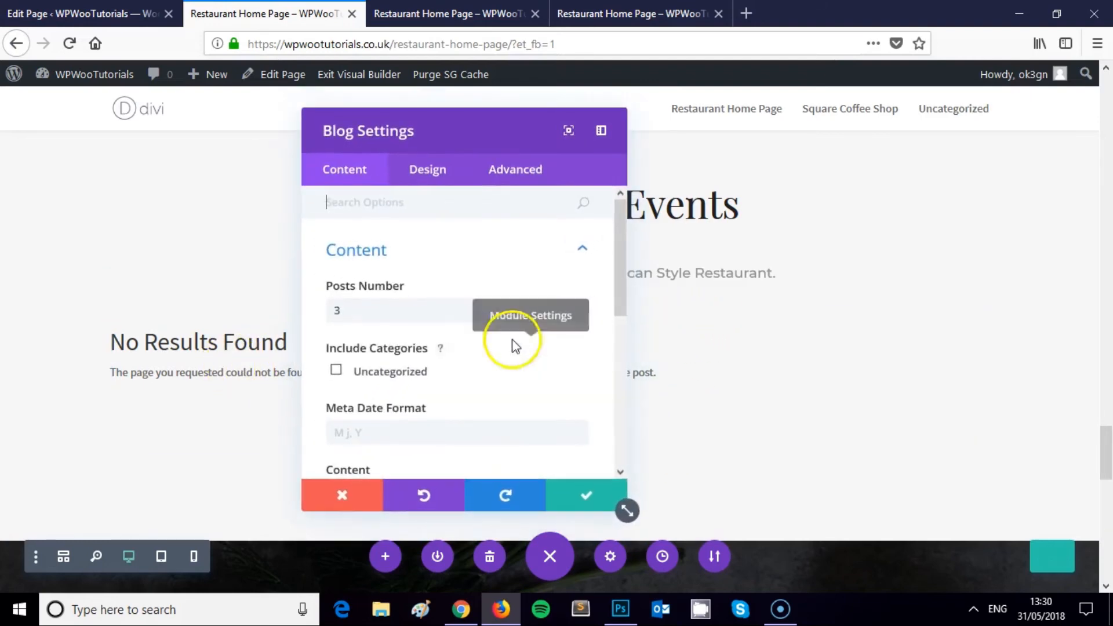
pyautogui.scroll(-3, 452, 302)
pyautogui.scroll(-2, 451, 300)
pyautogui.scroll(5, 451, 301)
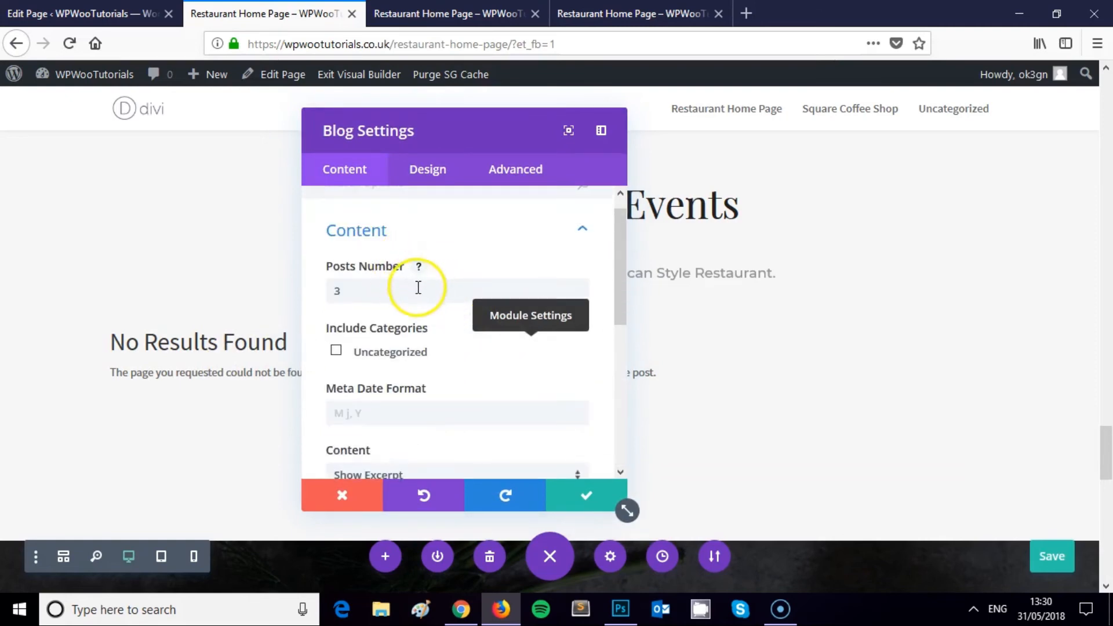
pyautogui.click(419, 268)
pyautogui.click(419, 267)
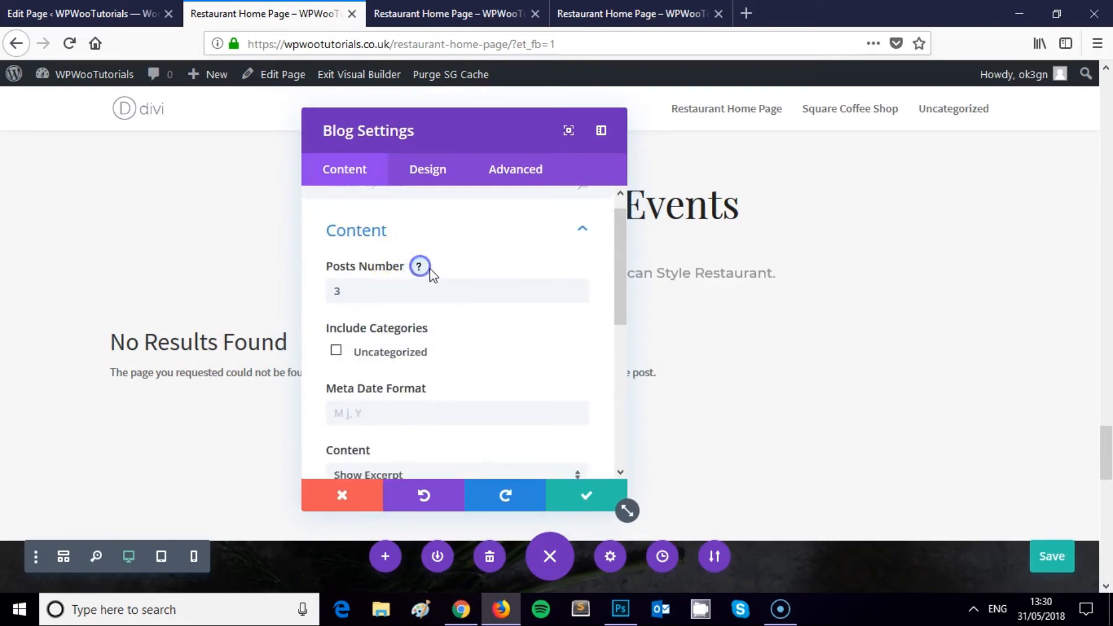
pyautogui.scroll(1, 434, 278)
pyautogui.scroll(-5, 435, 277)
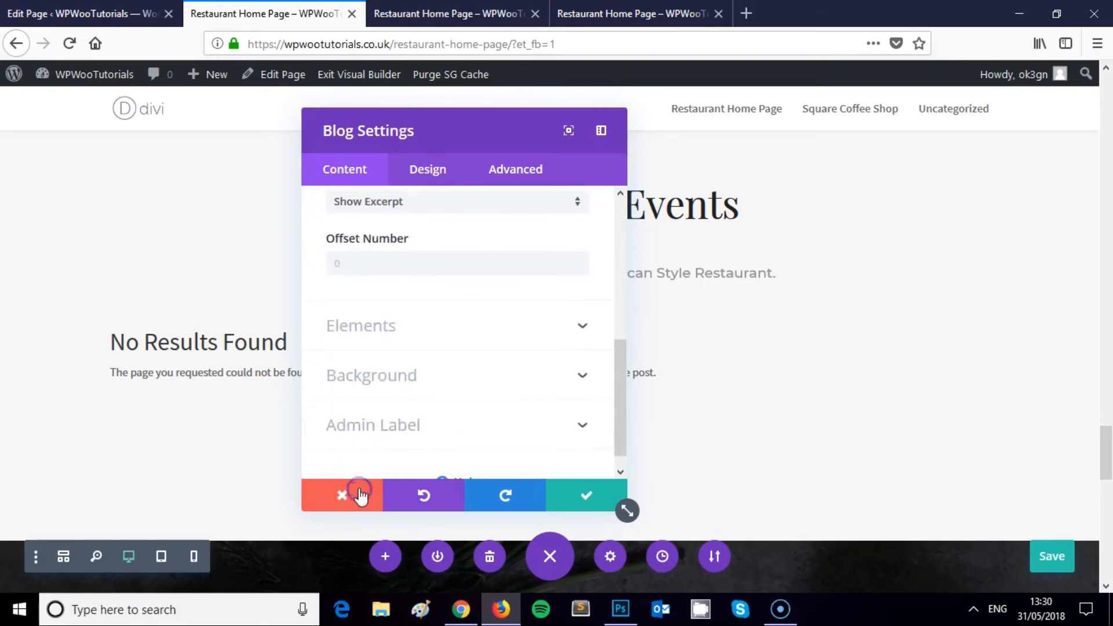
pyautogui.click(360, 495)
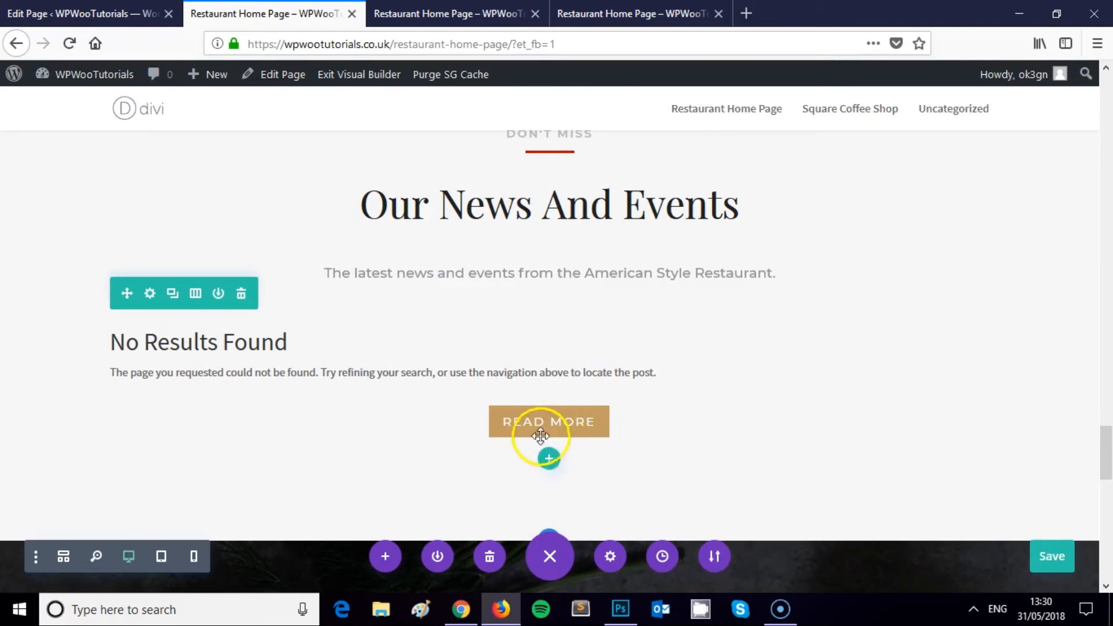
# Set the "Read More" button's background colour to the copied red hex code C40601.
pyautogui.click(527, 414)
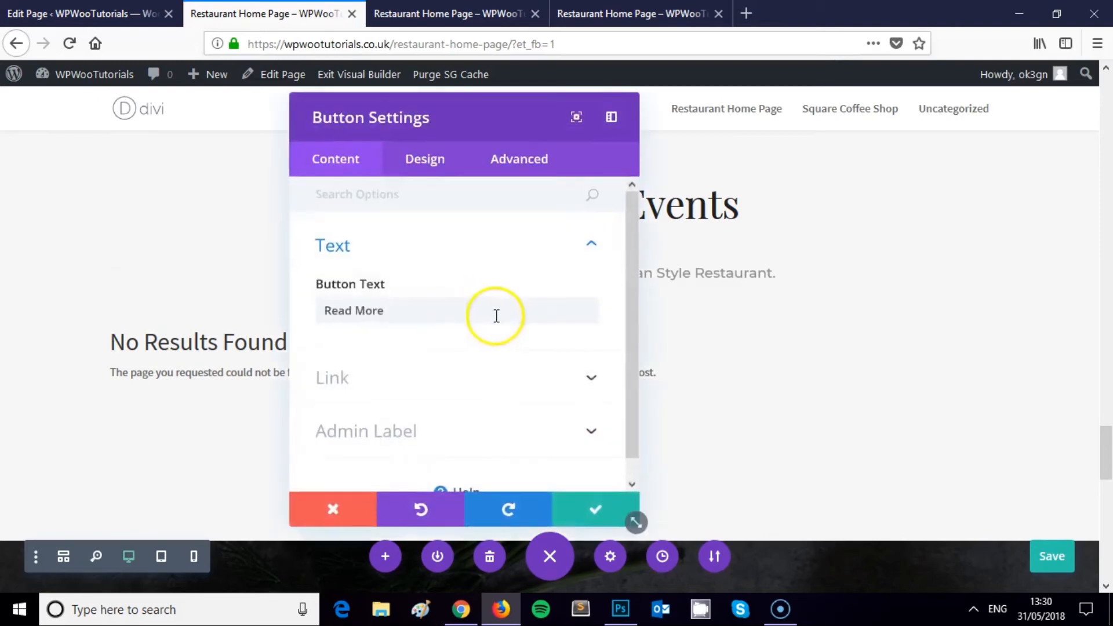
pyautogui.click(439, 173)
pyautogui.scroll(-2, 414, 278)
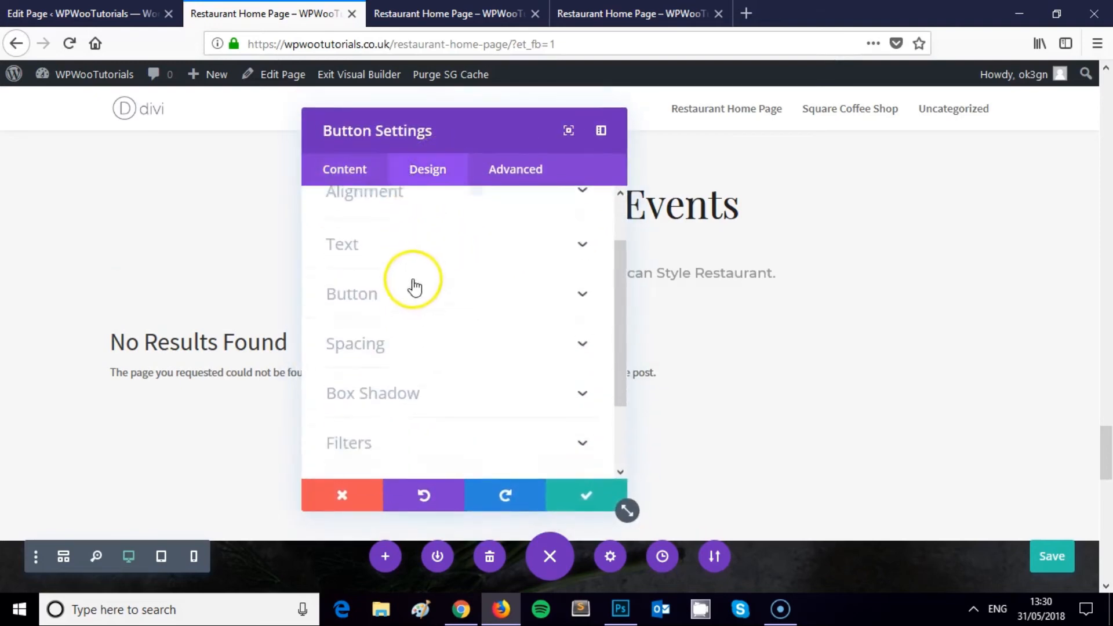
pyautogui.click(356, 276)
pyautogui.scroll(-5, 383, 302)
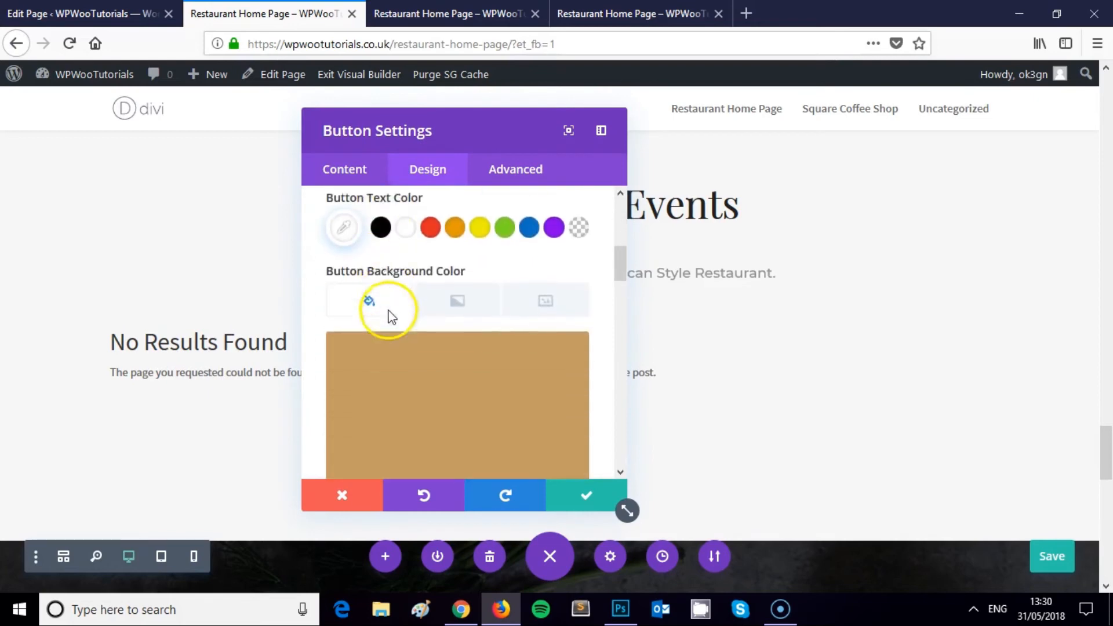
pyautogui.scroll(-2, 451, 347)
pyautogui.click(448, 301)
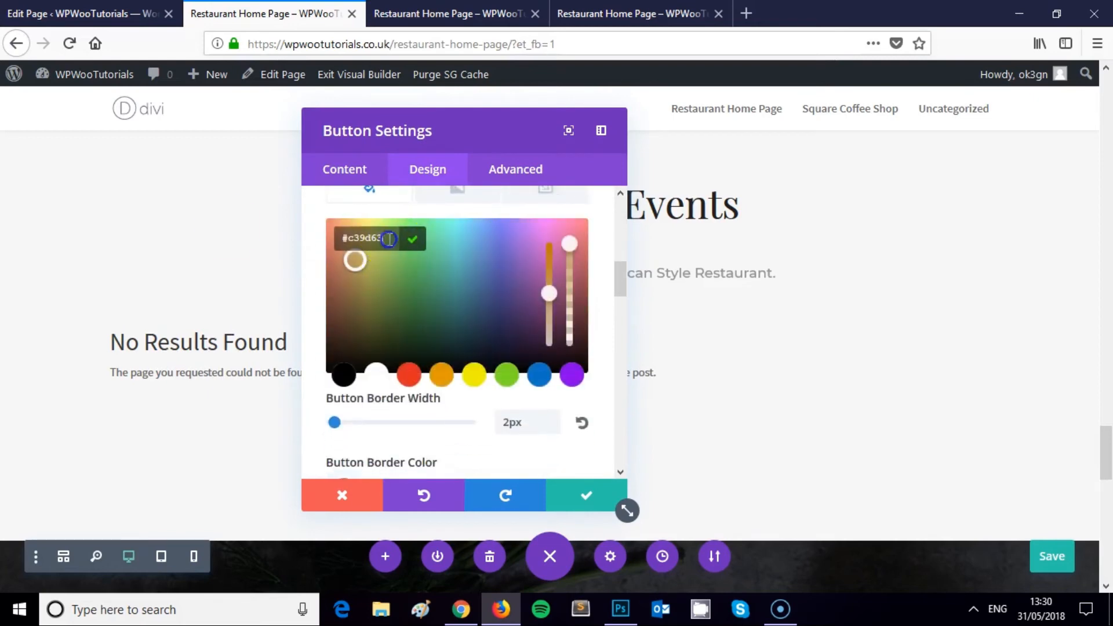
pyautogui.hotkey('ctrl', 'v')
pyautogui.press('Return')
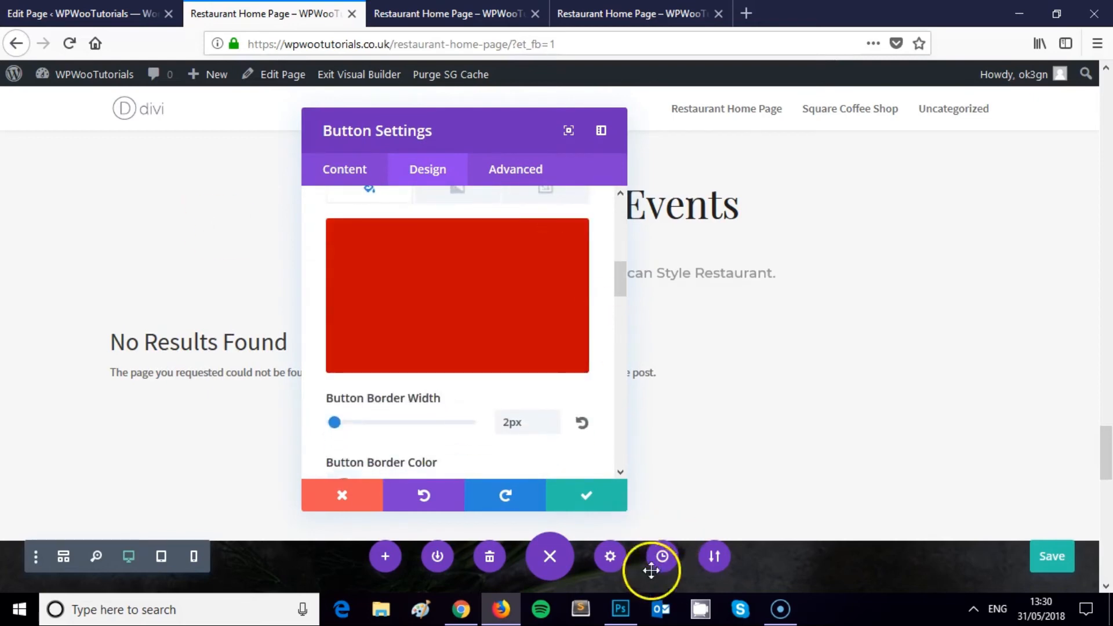
pyautogui.click(583, 496)
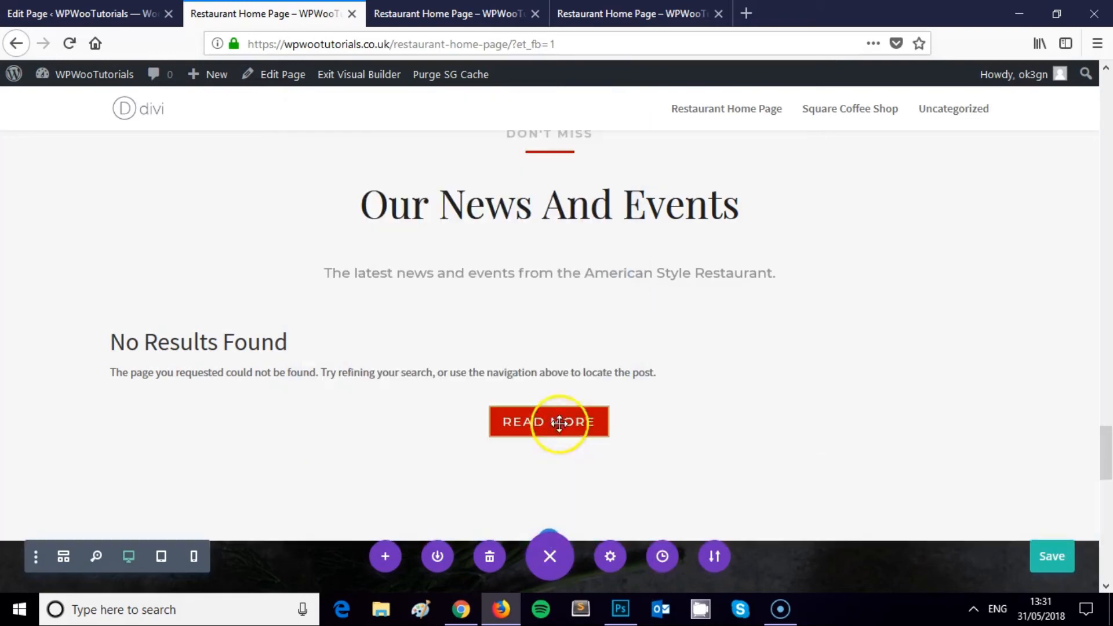
# Set the "Read More" button's border colour to the same copied red and save the page.
pyautogui.click(523, 418)
pyautogui.click(428, 169)
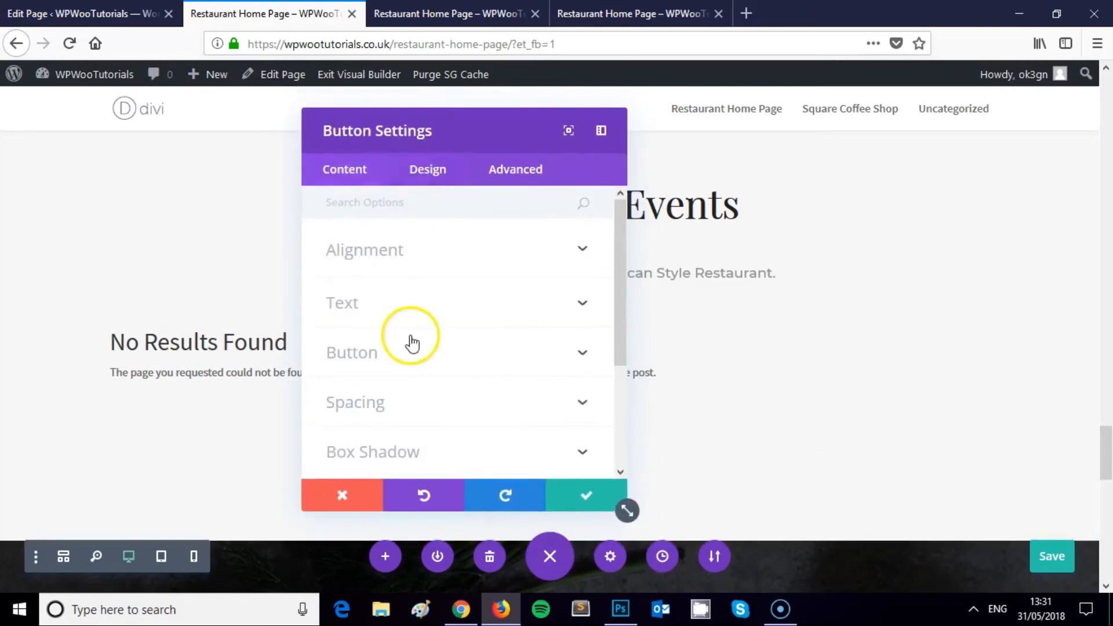
pyautogui.click(370, 355)
pyautogui.scroll(-10, 393, 355)
pyautogui.scroll(2, 392, 356)
pyautogui.click(345, 296)
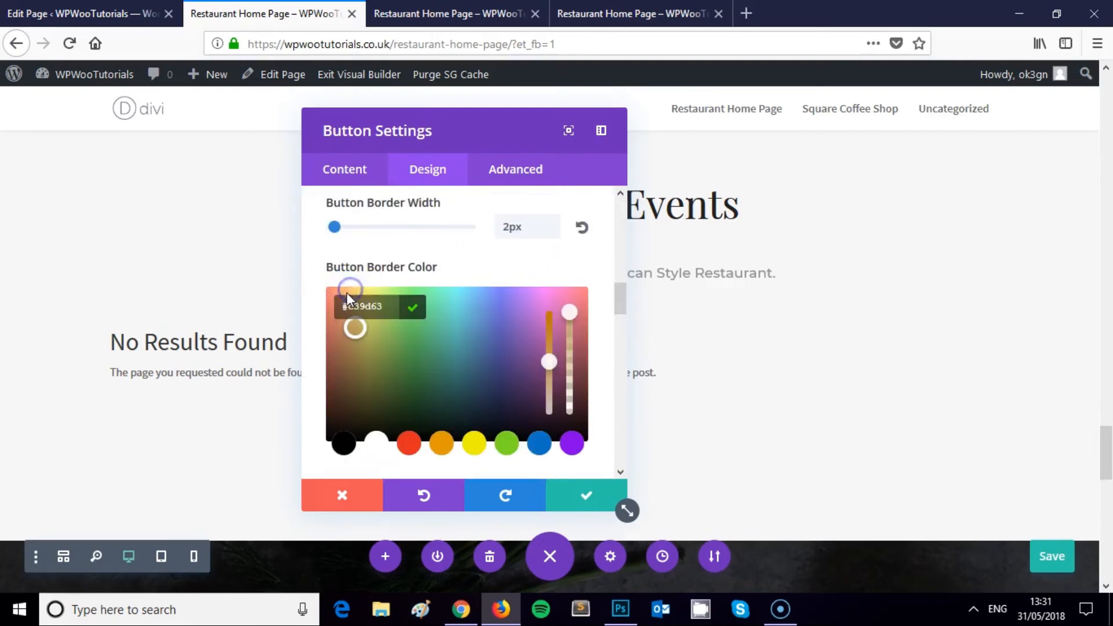
pyautogui.click(196, 325)
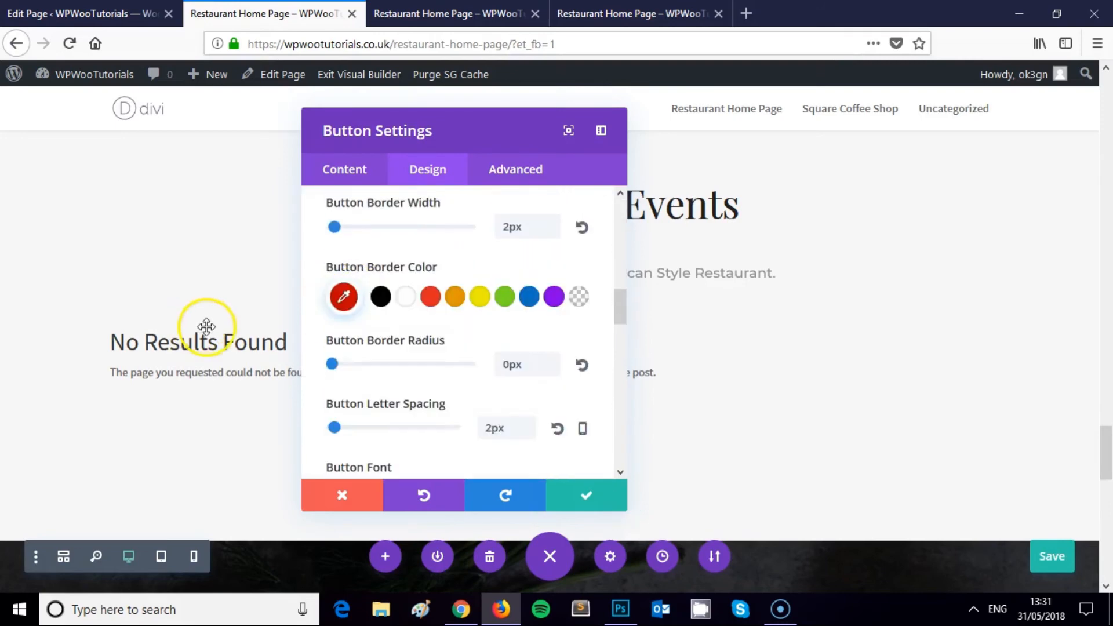
pyautogui.click(584, 496)
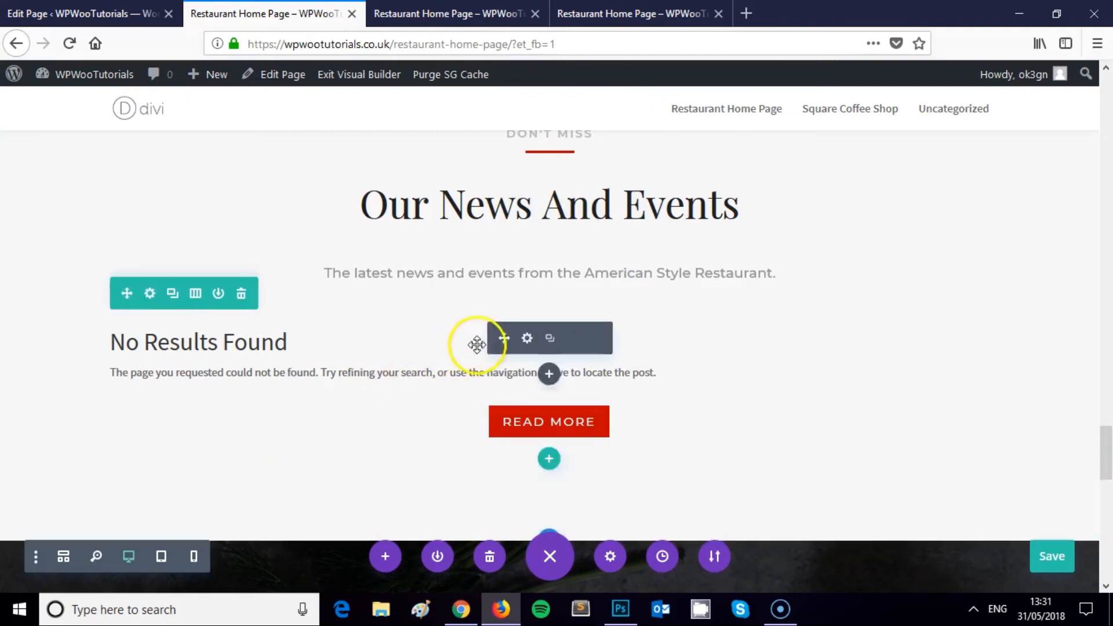
pyautogui.scroll(4, 512, 311)
pyautogui.scroll(-6, 539, 331)
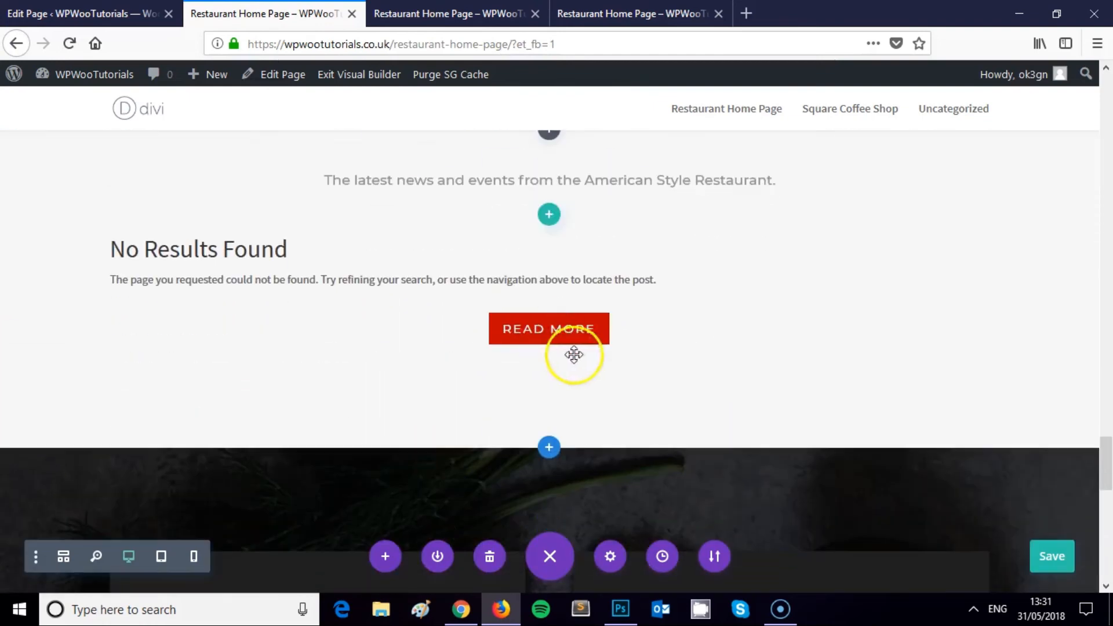
pyautogui.click(1037, 560)
pyautogui.scroll(3, 463, 286)
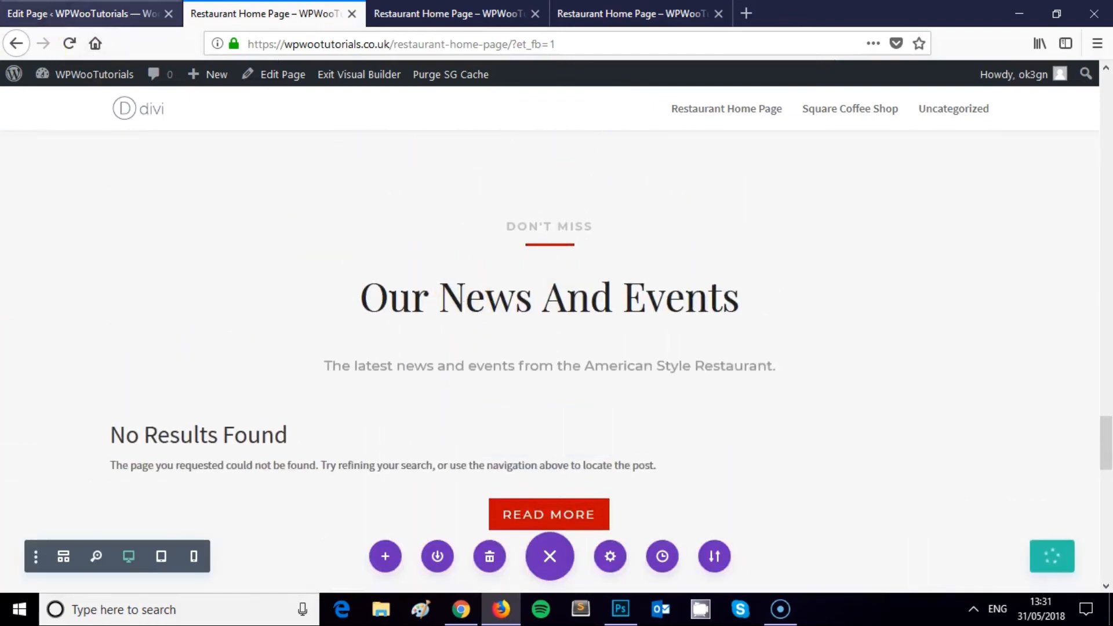
# Open the site's posts list in a new browser tab from the page editor's admin navigation.
pyautogui.click(174, 7)
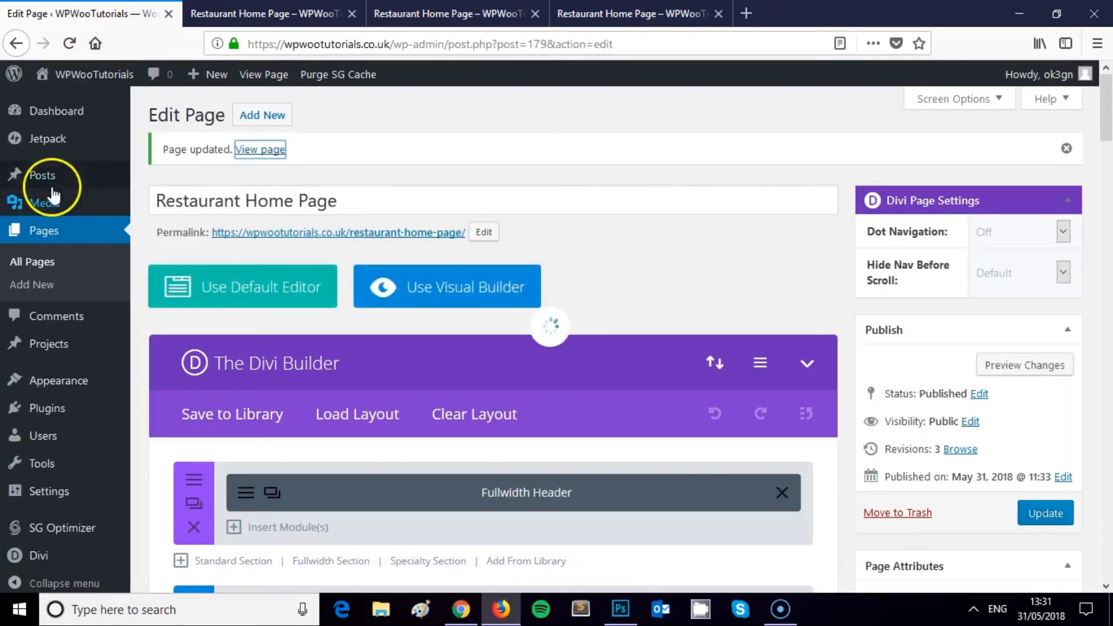
pyautogui.rightClick(72, 191)
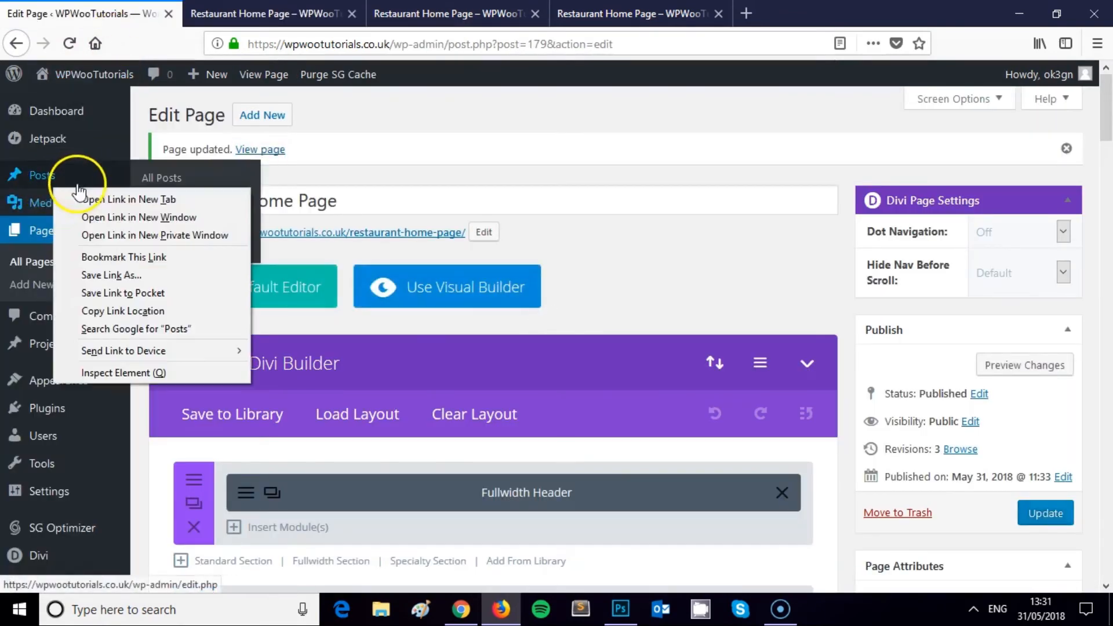
pyautogui.click(112, 199)
pyautogui.click(232, 14)
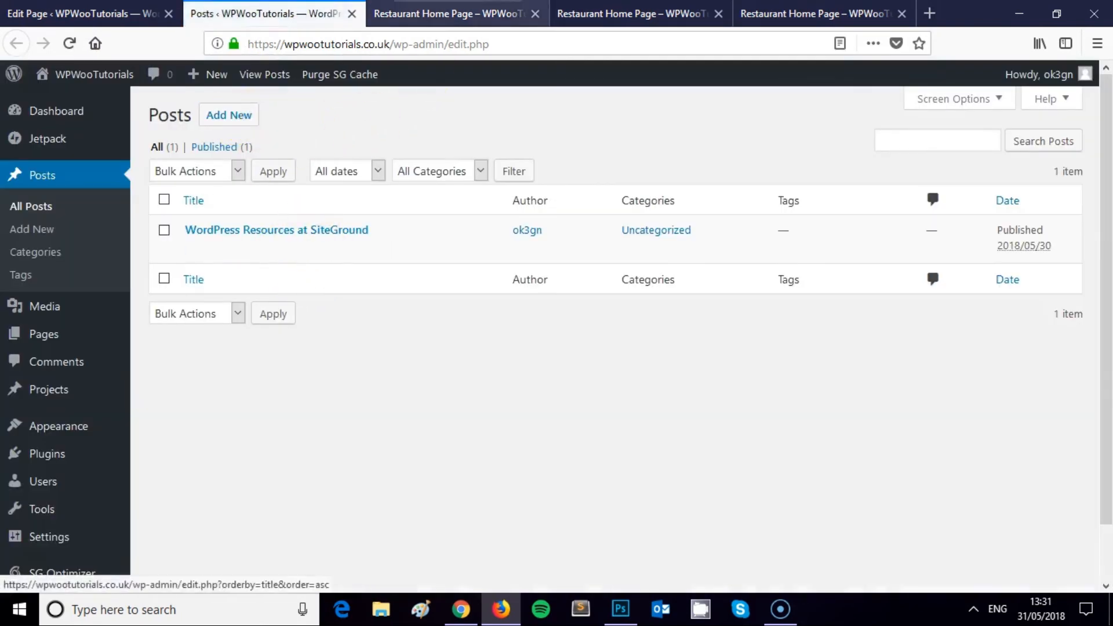
# Include the Uncategorized category in the blog module under "Our News And Events" on the restaurant home page and save the module.
pyautogui.click(464, 18)
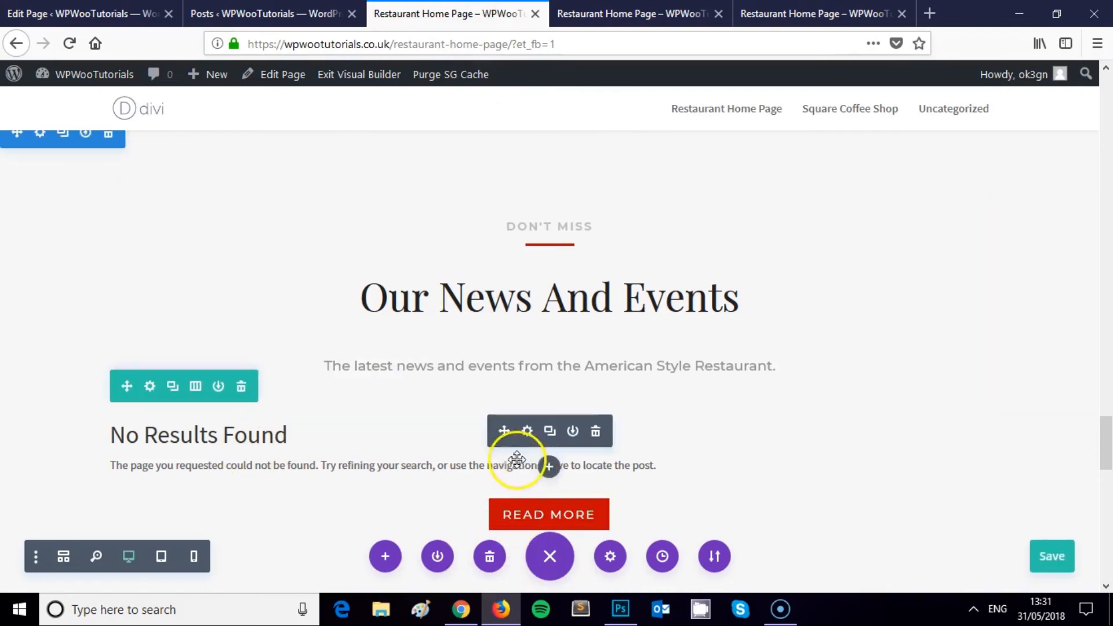
pyautogui.click(529, 433)
pyautogui.scroll(-3, 522, 318)
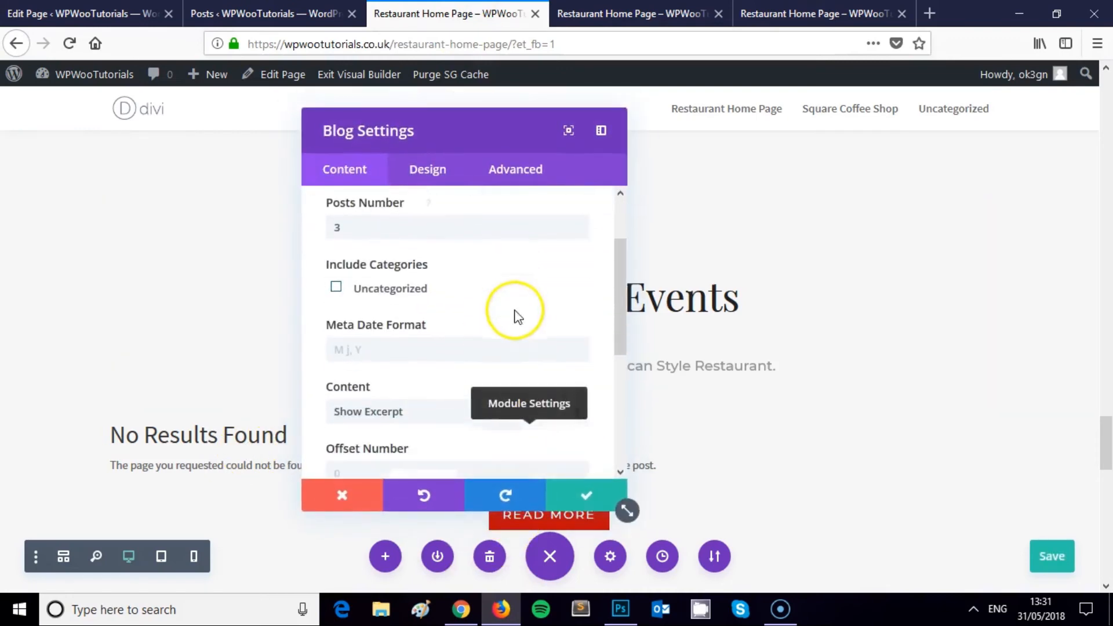
pyautogui.click(380, 276)
pyautogui.scroll(-3, 524, 355)
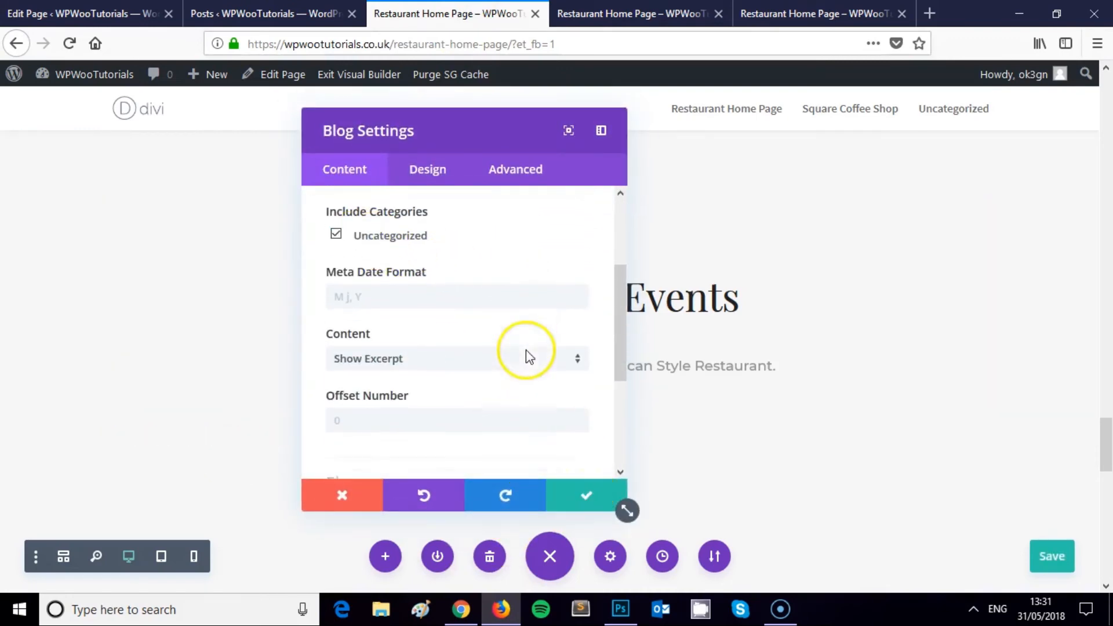
pyautogui.click(589, 493)
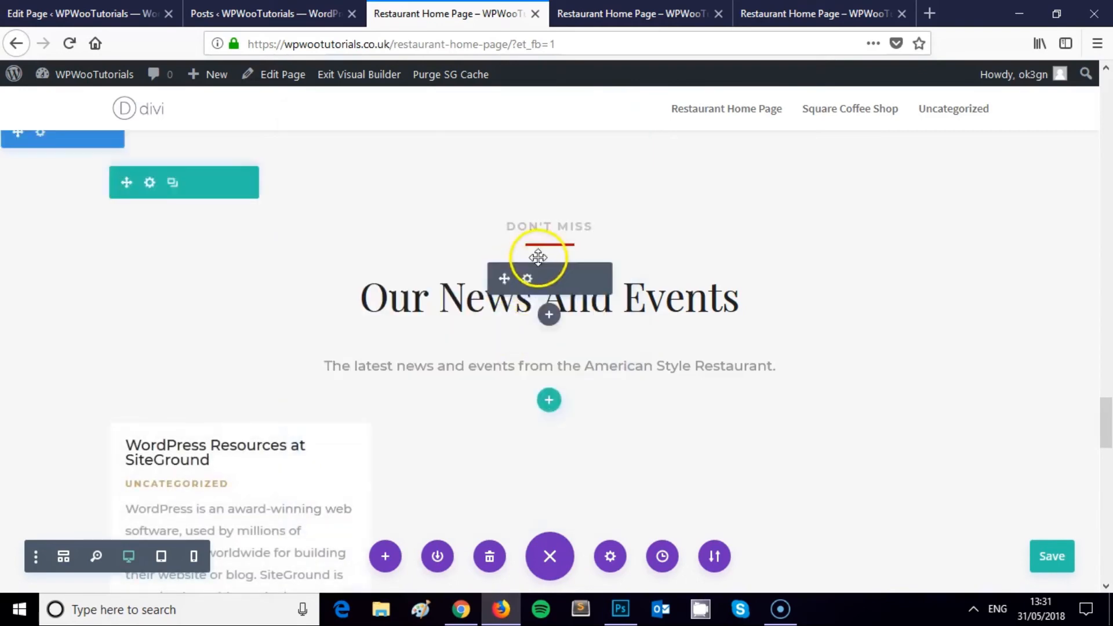
pyautogui.scroll(-5, 545, 261)
# Return to the posts list and start a new post.
pyautogui.click(313, 12)
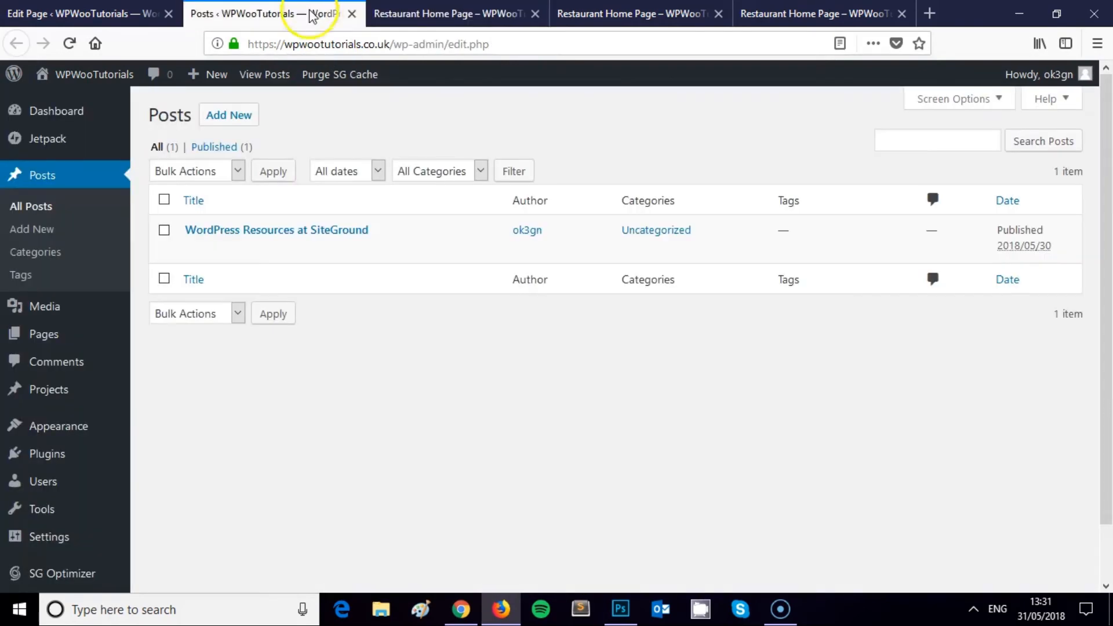
pyautogui.click(221, 116)
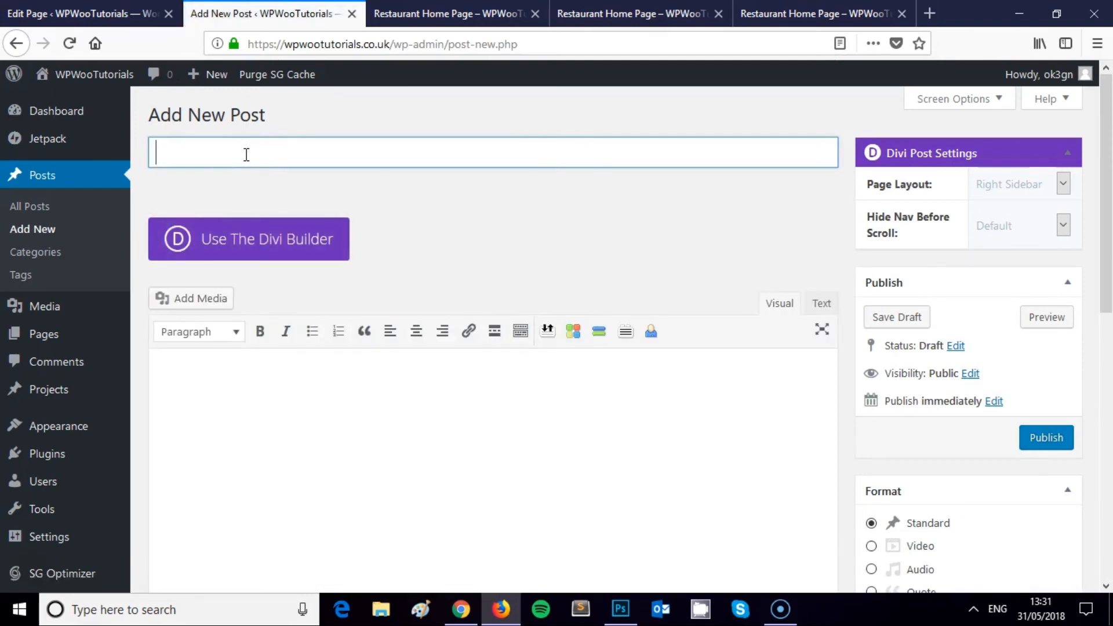
pyautogui.click(290, 237)
pyautogui.click(309, 145)
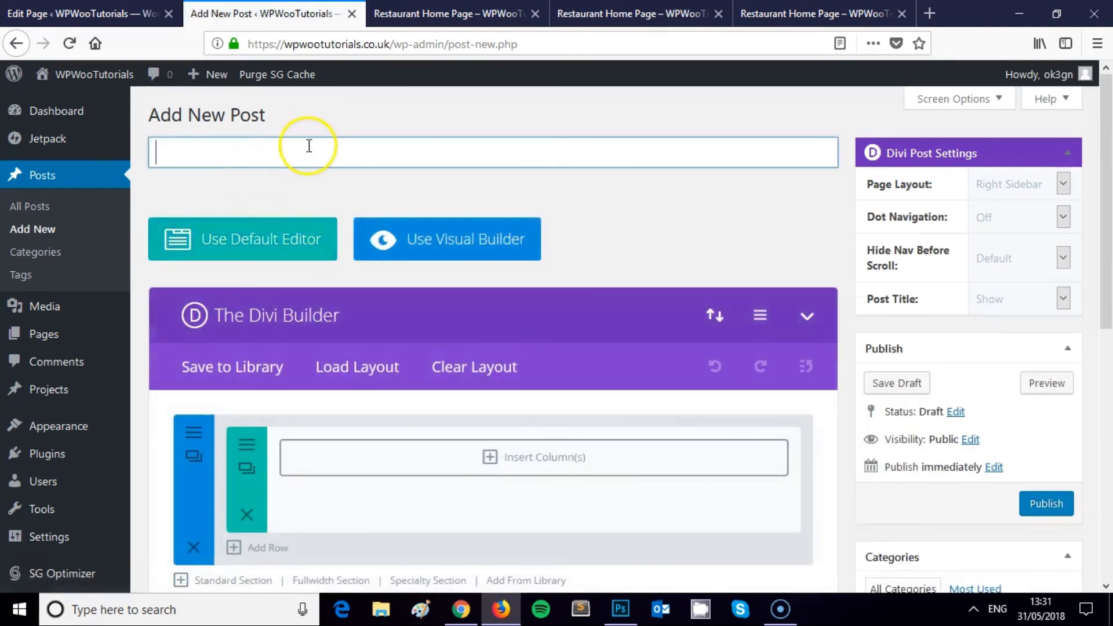
pyautogui.click(230, 247)
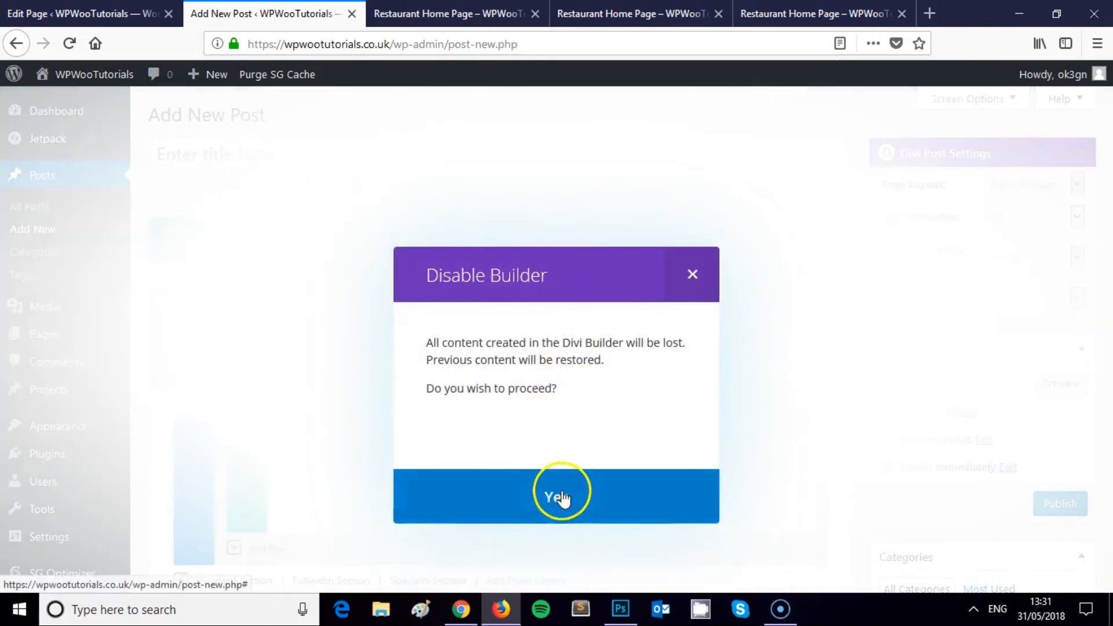
pyautogui.click(562, 497)
# Title the post "New Ribs" and write the body "There's new ribs at our restaurant. Tell your friends!".
pyautogui.click(288, 152)
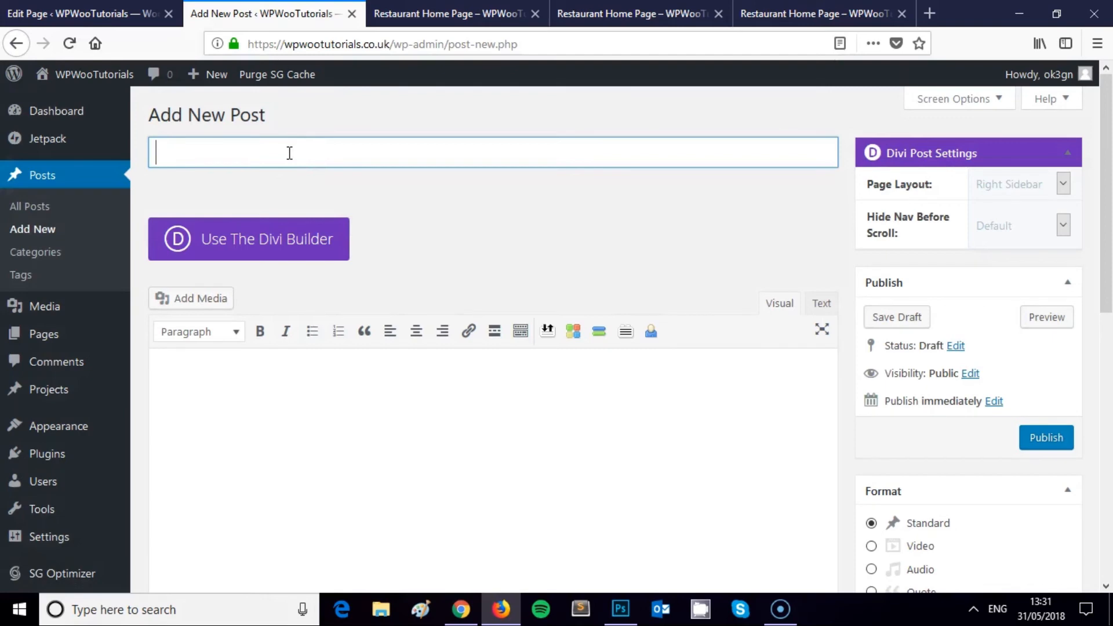
pyautogui.click(288, 366)
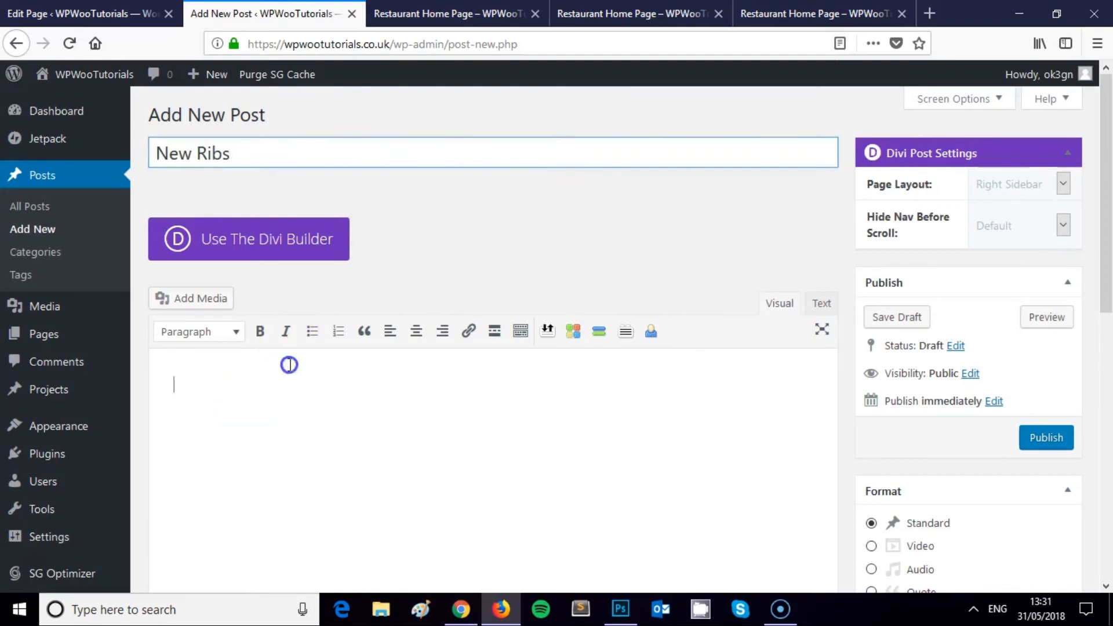
pyautogui.write("There's new ribs at our restaurant.")
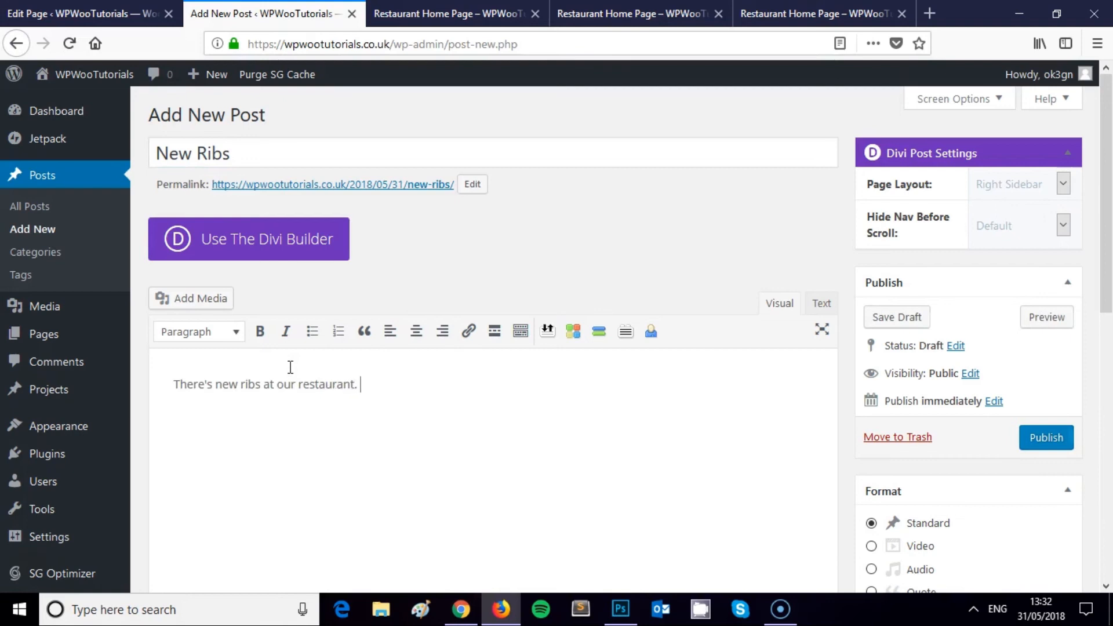
# Try filling the post body with three pasted copies of its sentence, and remove the copies.
pyautogui.moveTo(443, 415); pyautogui.dragTo(421, 360)
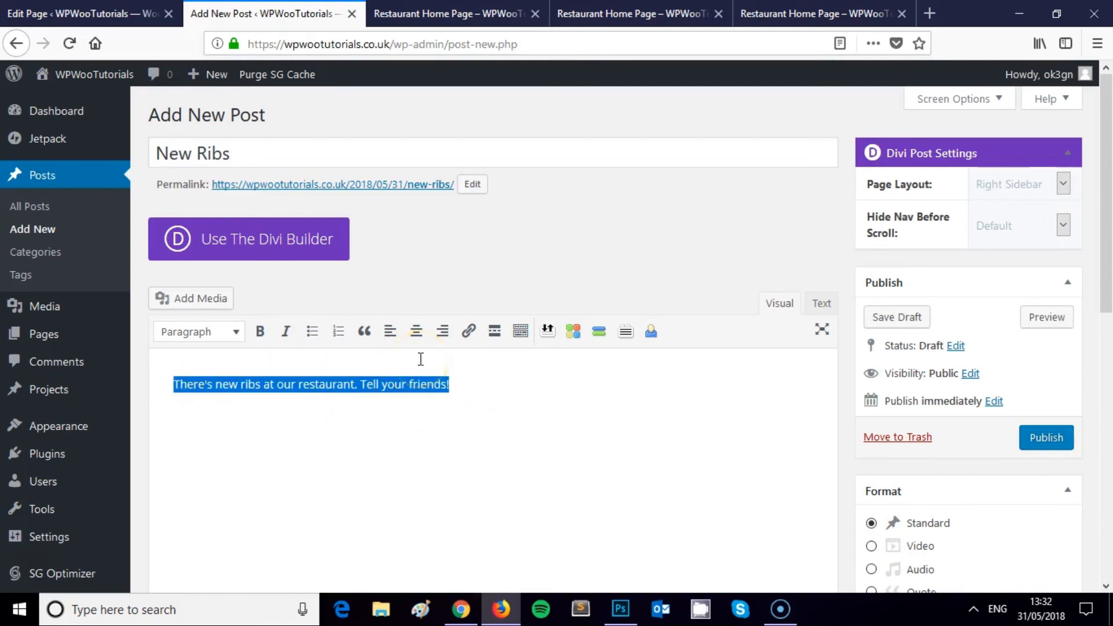
pyautogui.click(499, 395)
pyautogui.hotkey('ctrl', 'v')
pyautogui.hotkey('ctrl', 'v')
pyautogui.hotkey('ctrl', 'v')
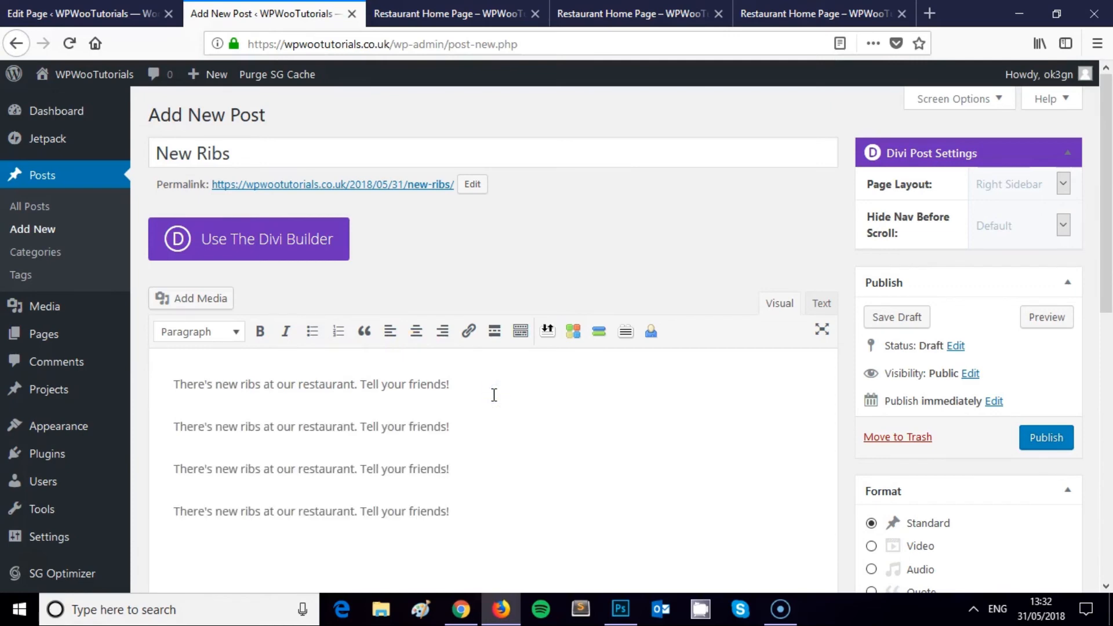
pyautogui.moveTo(470, 522); pyautogui.dragTo(172, 412)
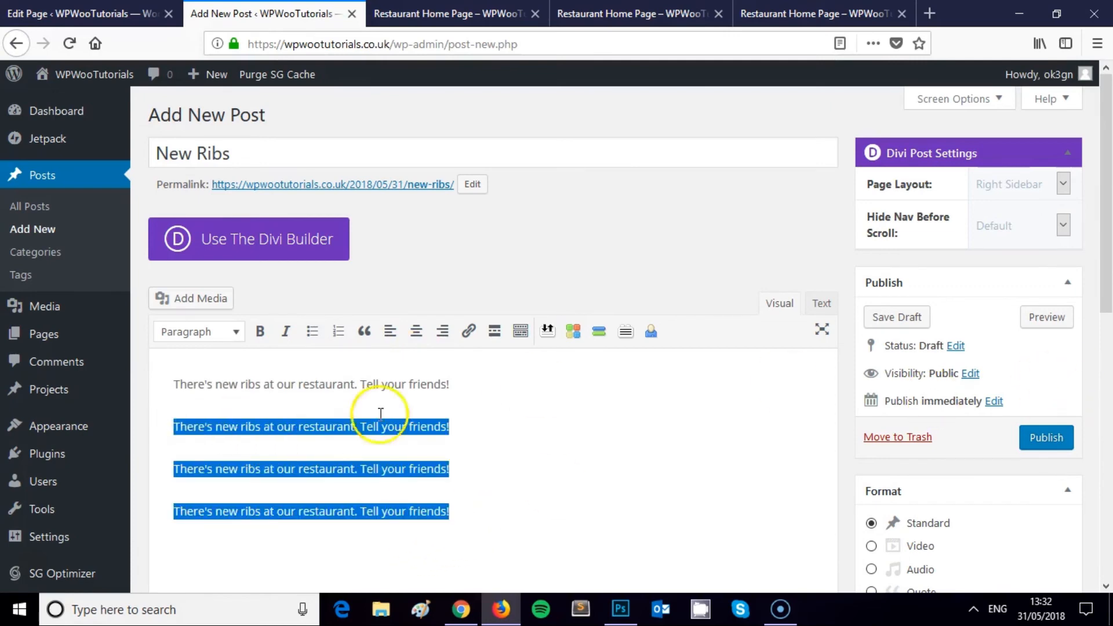
pyautogui.press('BackSpace')
# Assign the "New Ribs" post to the Uncategorized category and publish it.
pyautogui.scroll(-5, 986, 435)
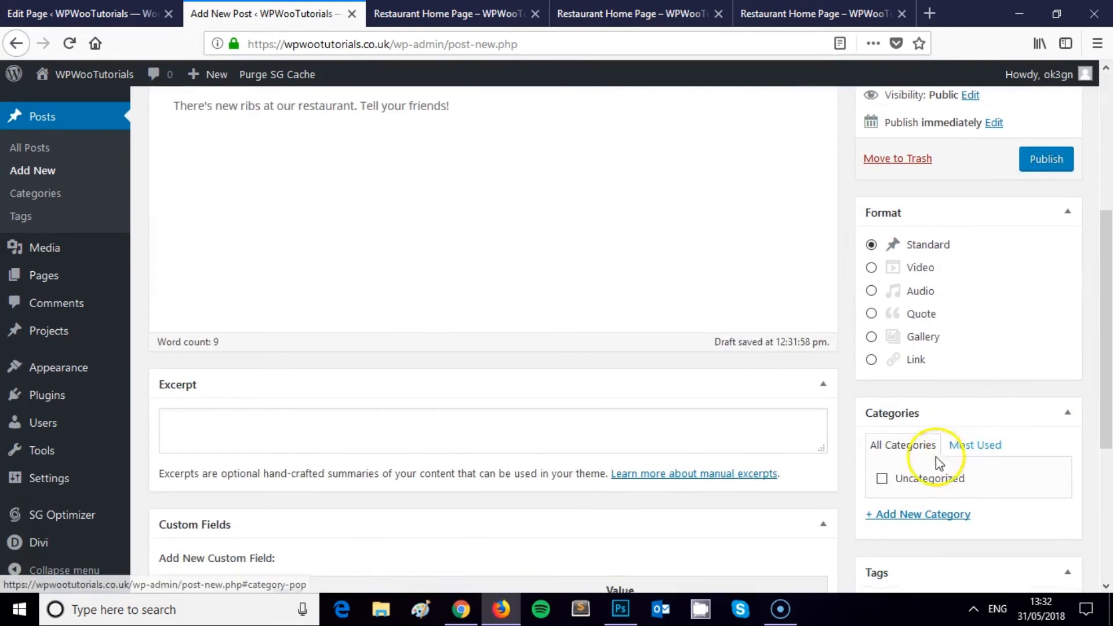
pyautogui.scroll(3, 1007, 278)
pyautogui.scroll(-5, 928, 464)
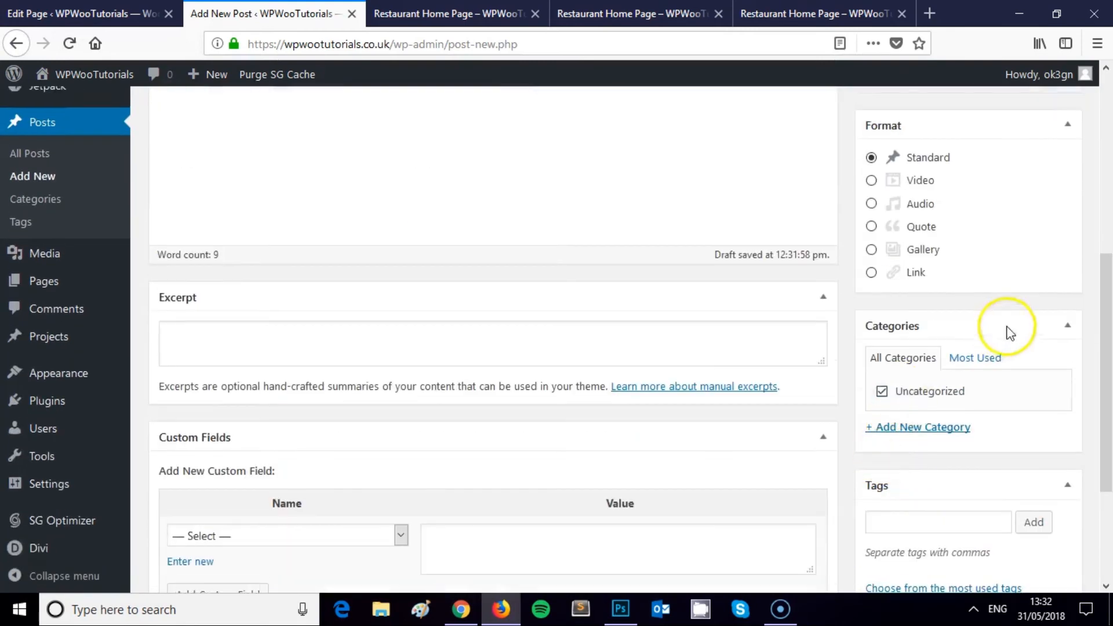
pyautogui.scroll(6, 1021, 360)
pyautogui.click(1045, 437)
pyautogui.click(440, 13)
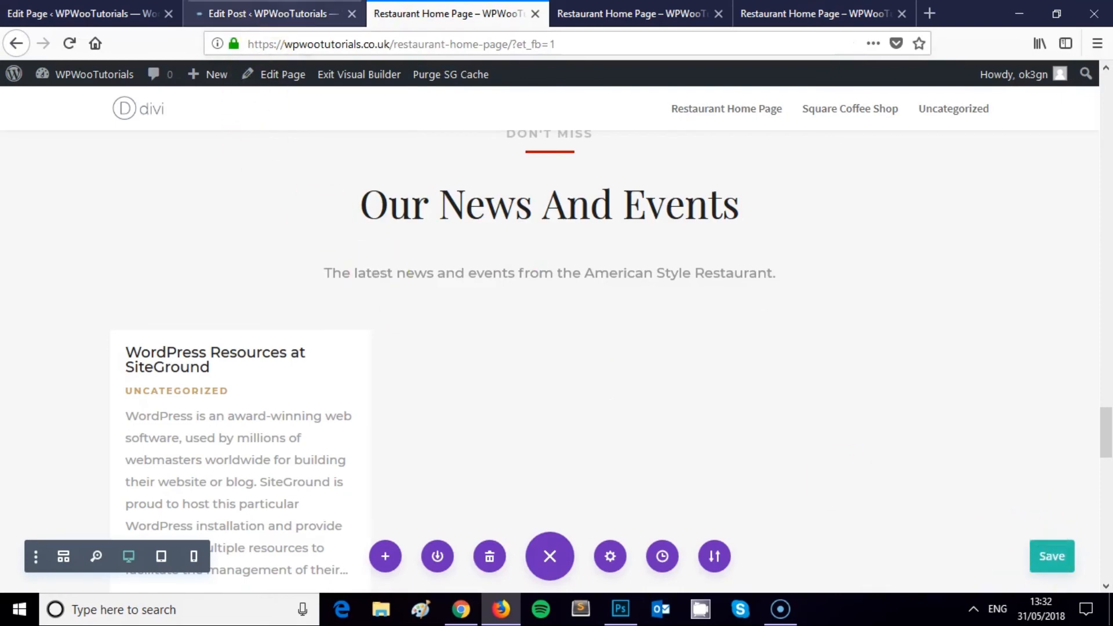
# Start another new post from the posts list and title it "Coffee Shop To Restaurant".
pyautogui.click(216, 23)
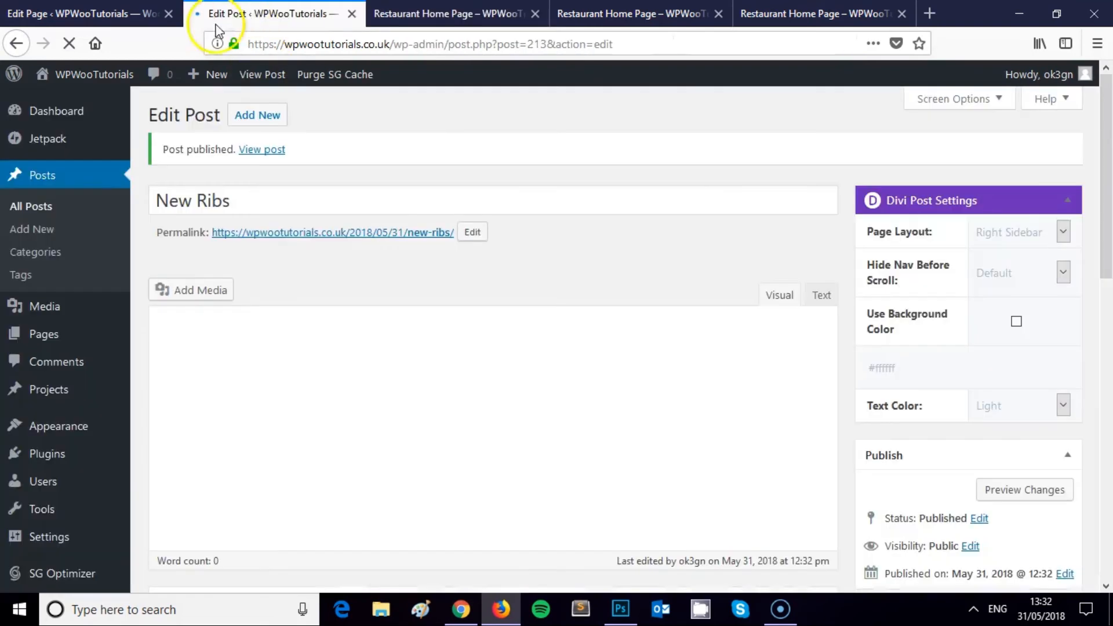
pyautogui.click(40, 182)
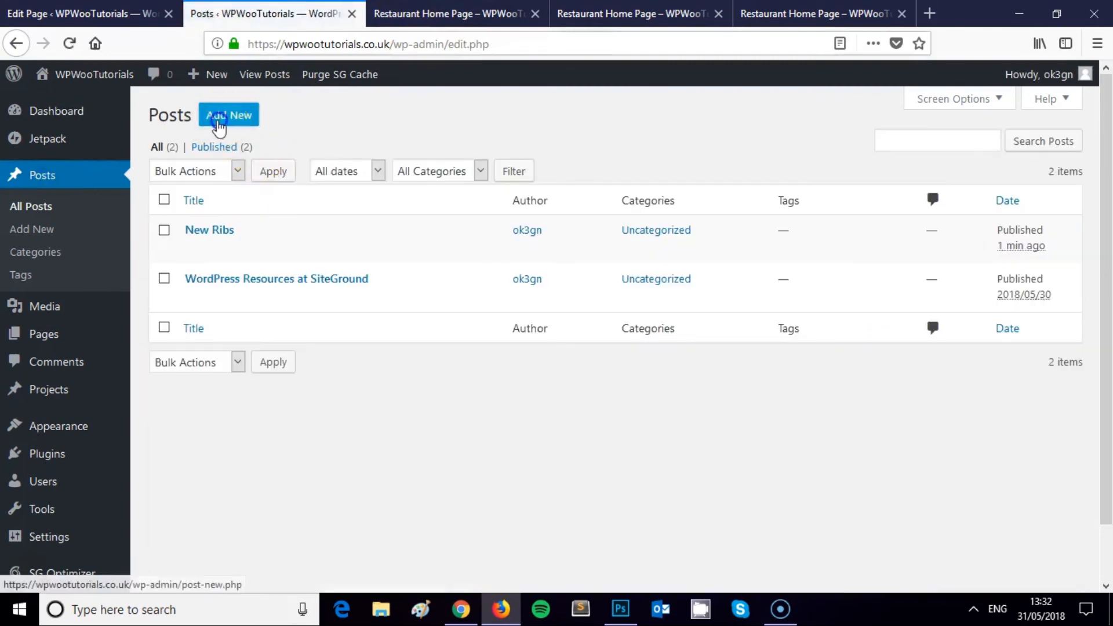
pyautogui.click(218, 125)
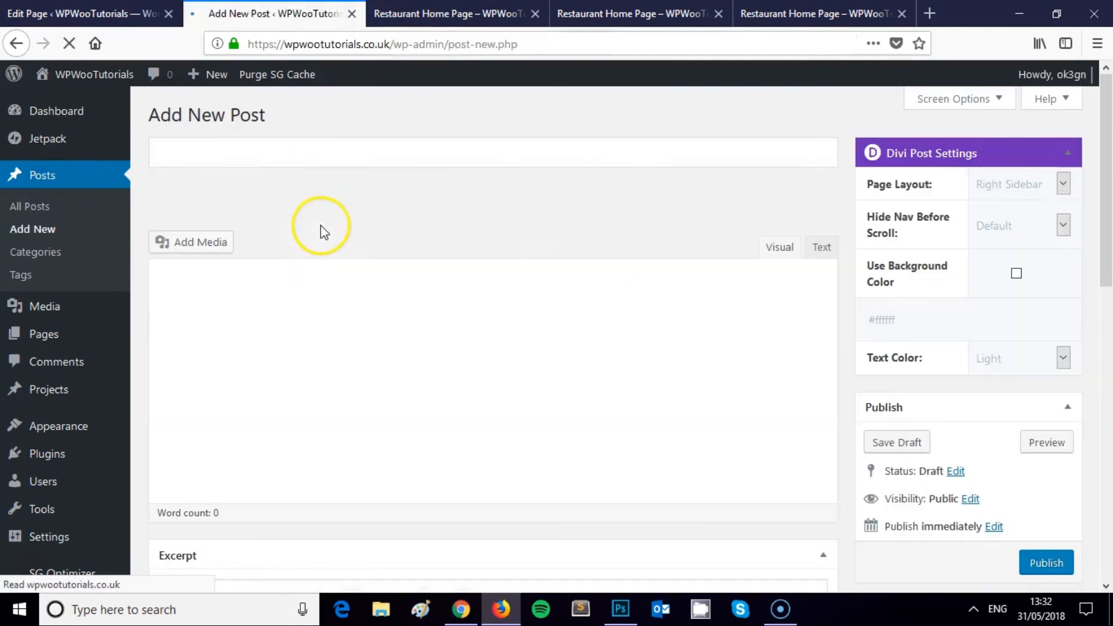
pyautogui.click(220, 151)
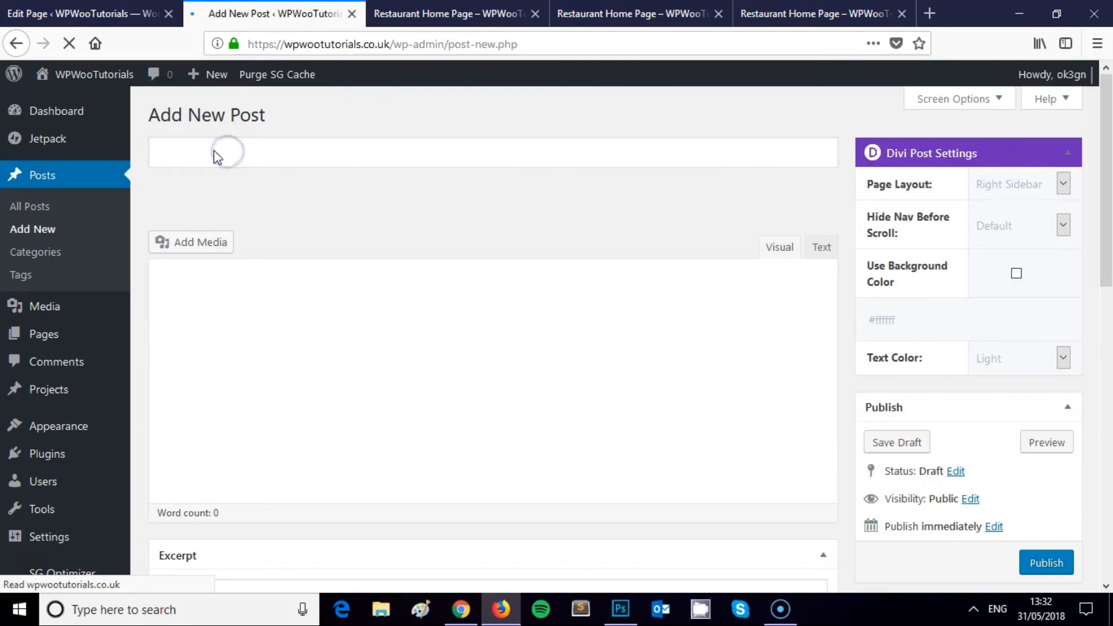
pyautogui.write('Coffe')
pyautogui.write('e Shop To Restaurant')
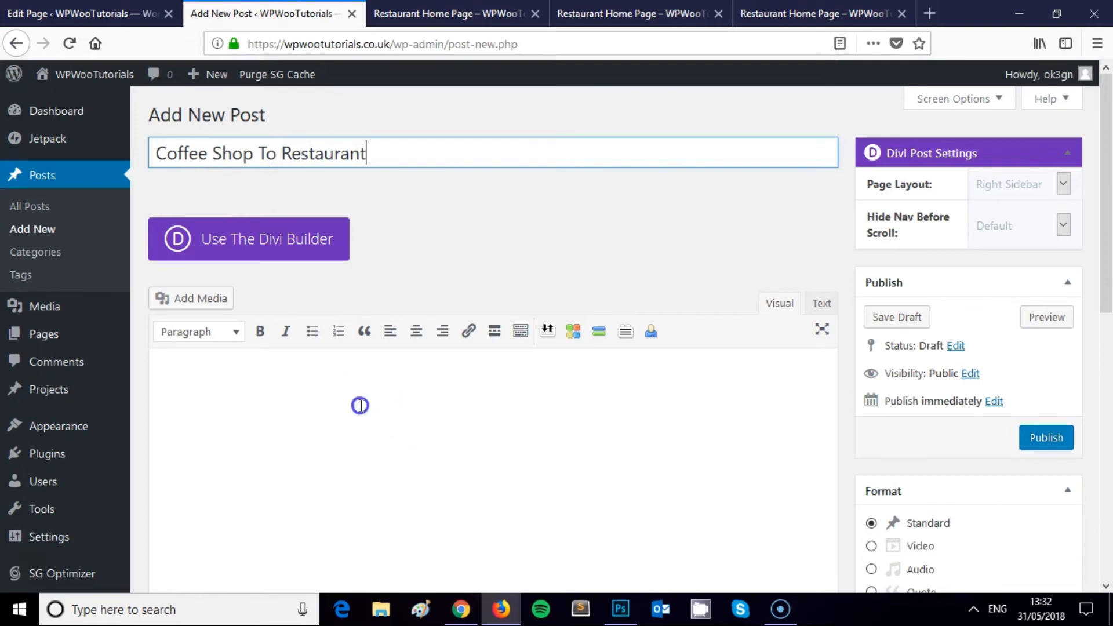
# Write the body "I made a coffee shop website using Divi and the Divi Page Builder yesterday." and "Today I'm making an American Style Restaurant website using Divi!".
pyautogui.click(360, 406)
pyautogui.write('I made a coffee shop website using Divi and the Divi Page Builder yesterday.')
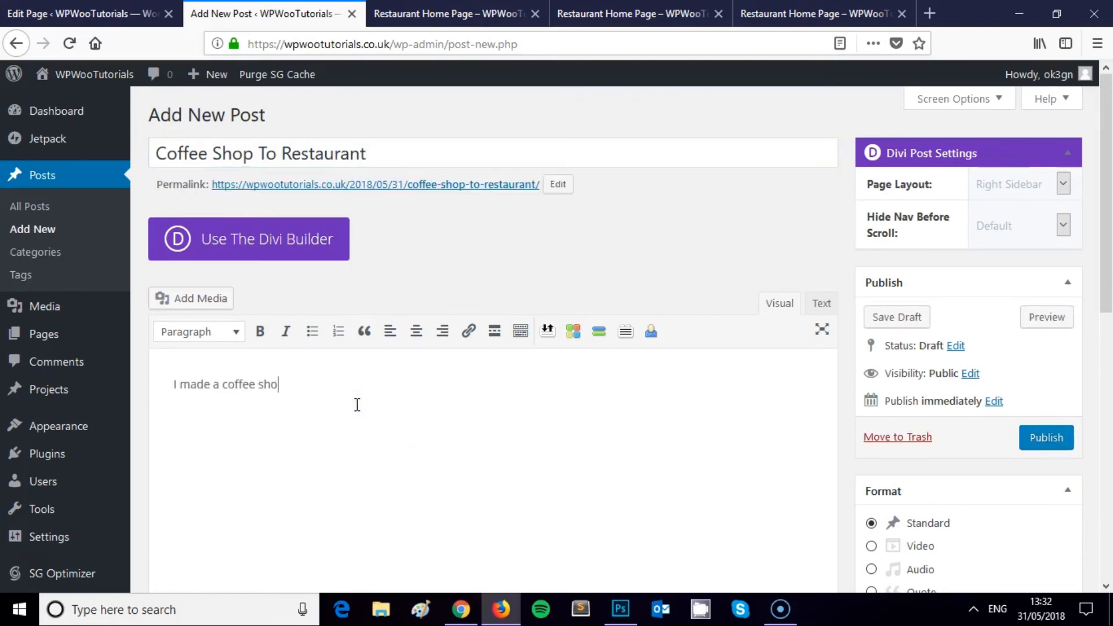
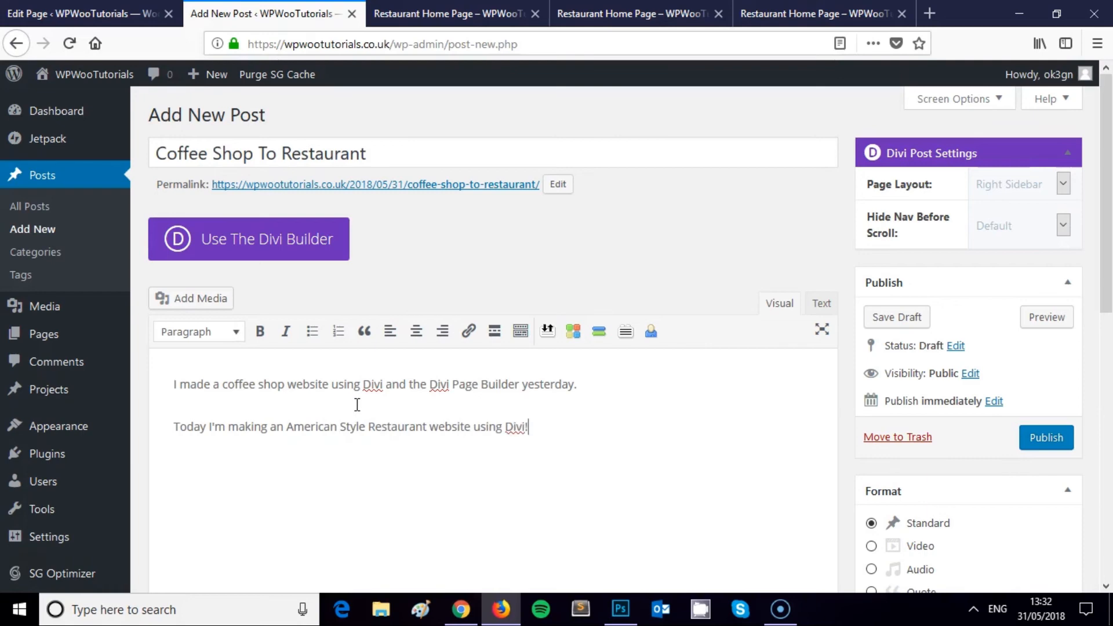
# Put the "Coffee Shop To Restaurant" post in the Uncategorized category and publish it.
pyautogui.scroll(-3, 1005, 462)
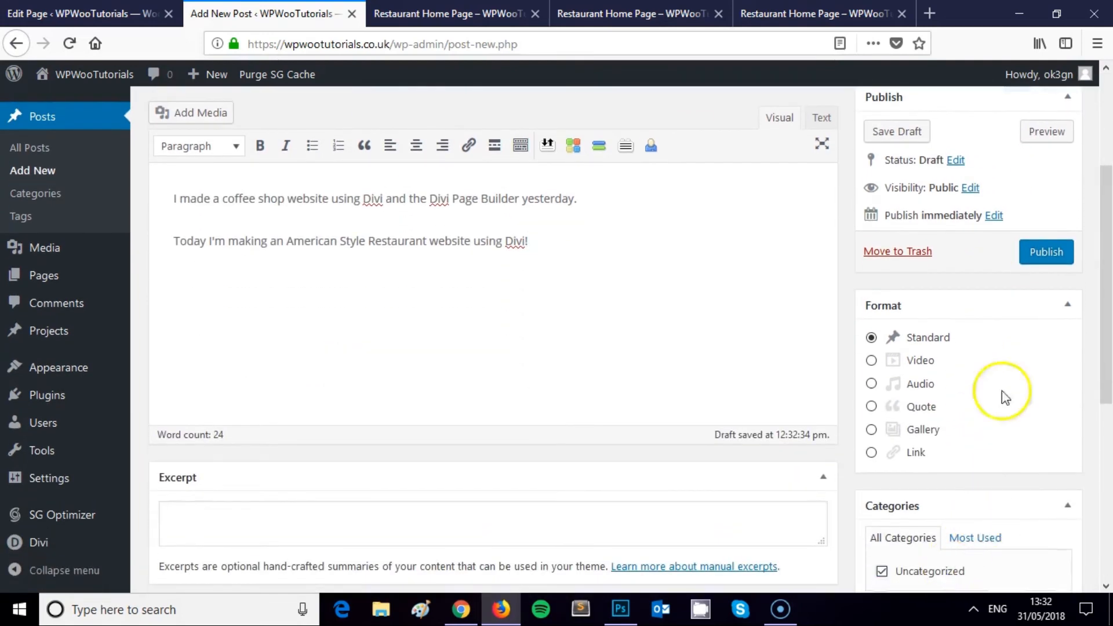
pyautogui.click(1047, 255)
# Switch to the restaurant home page in the visual builder and save it.
pyautogui.click(452, 14)
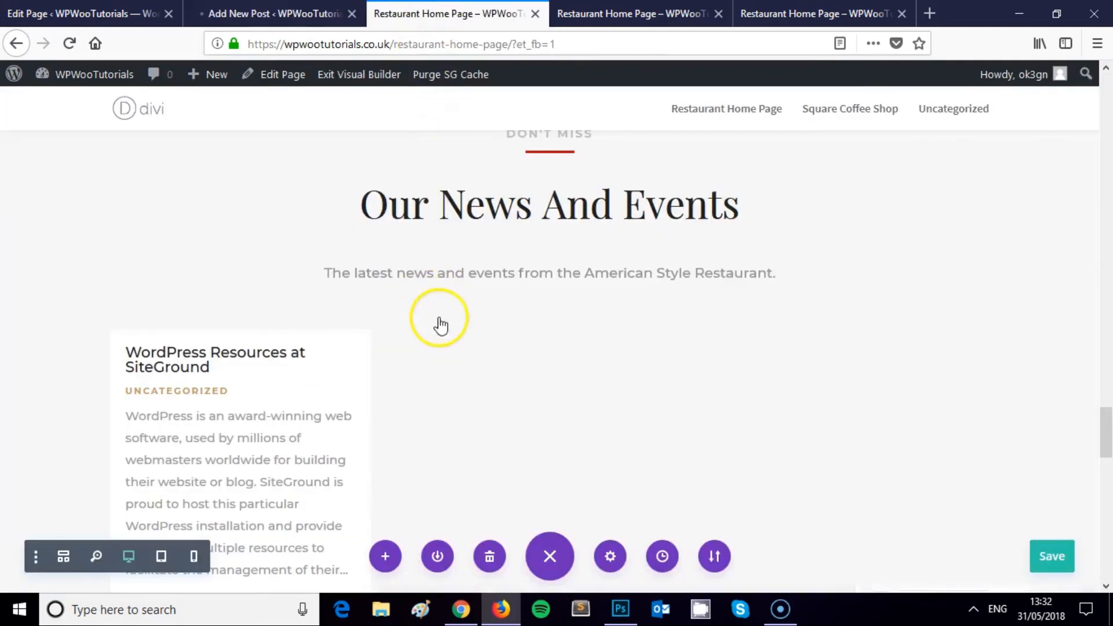
pyautogui.scroll(-2, 441, 325)
pyautogui.click(1052, 555)
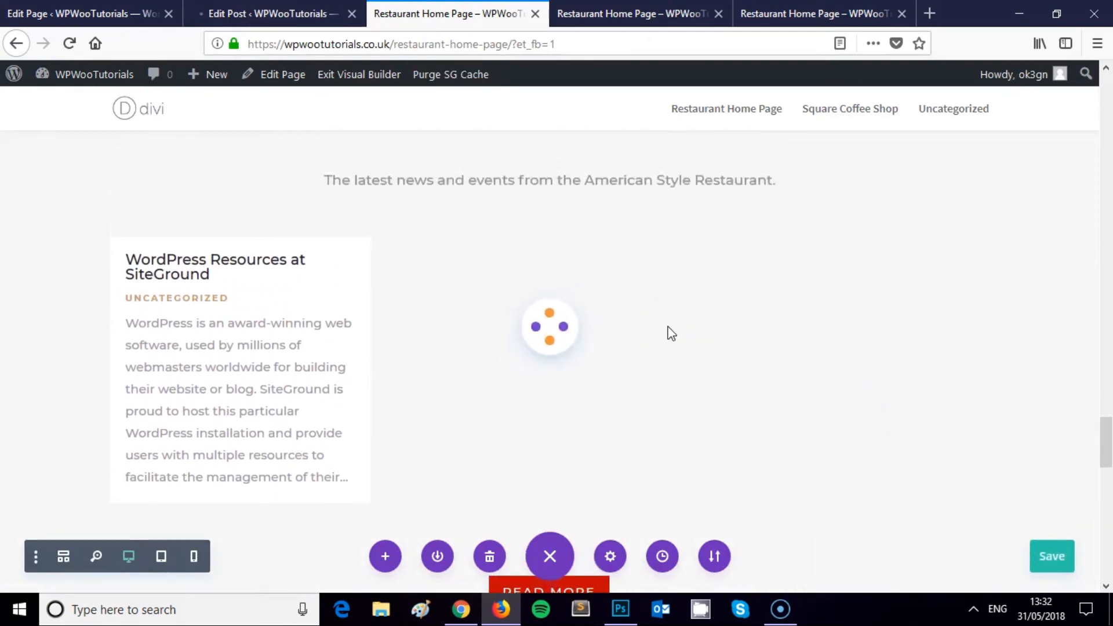
# Reopen the posts list, and check the news section of the restaurant home page for the new posts.
pyautogui.click(273, 13)
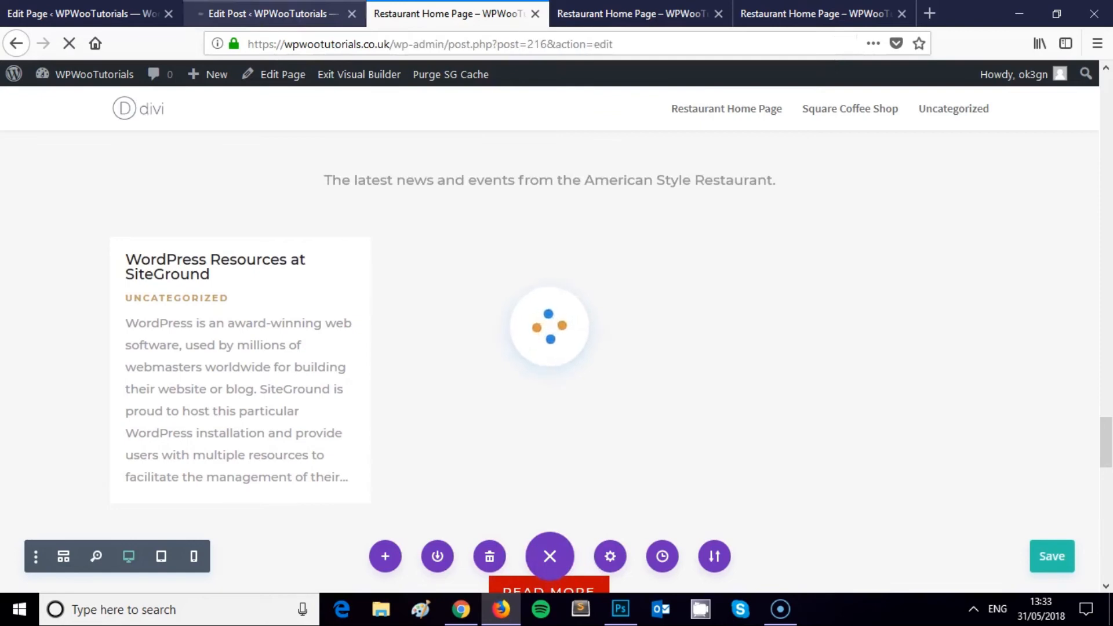
pyautogui.click(54, 177)
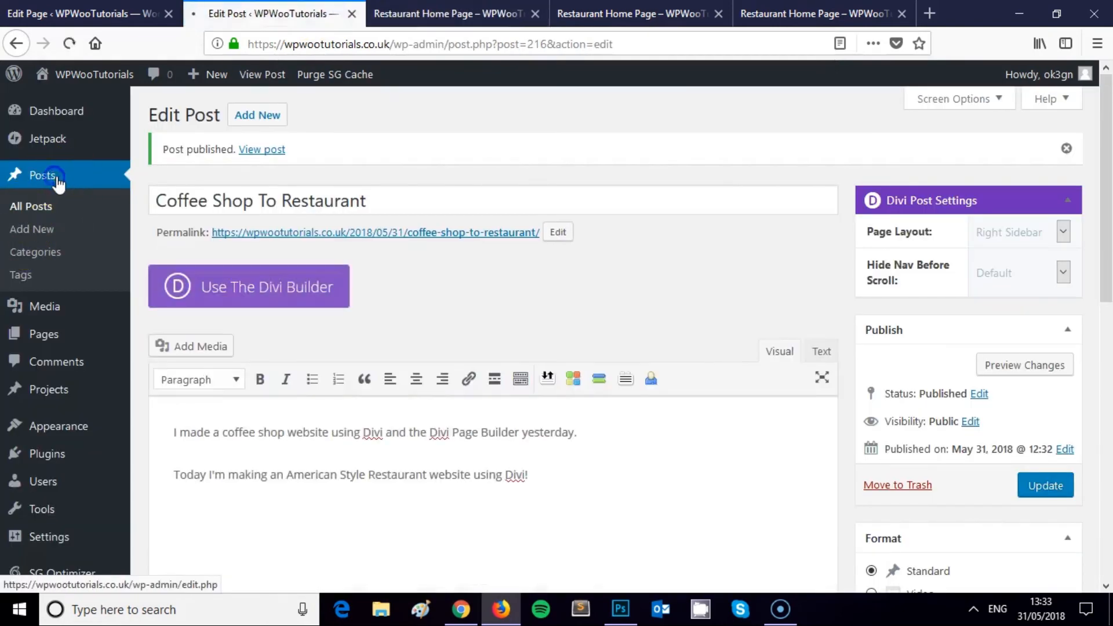
pyautogui.click(443, 13)
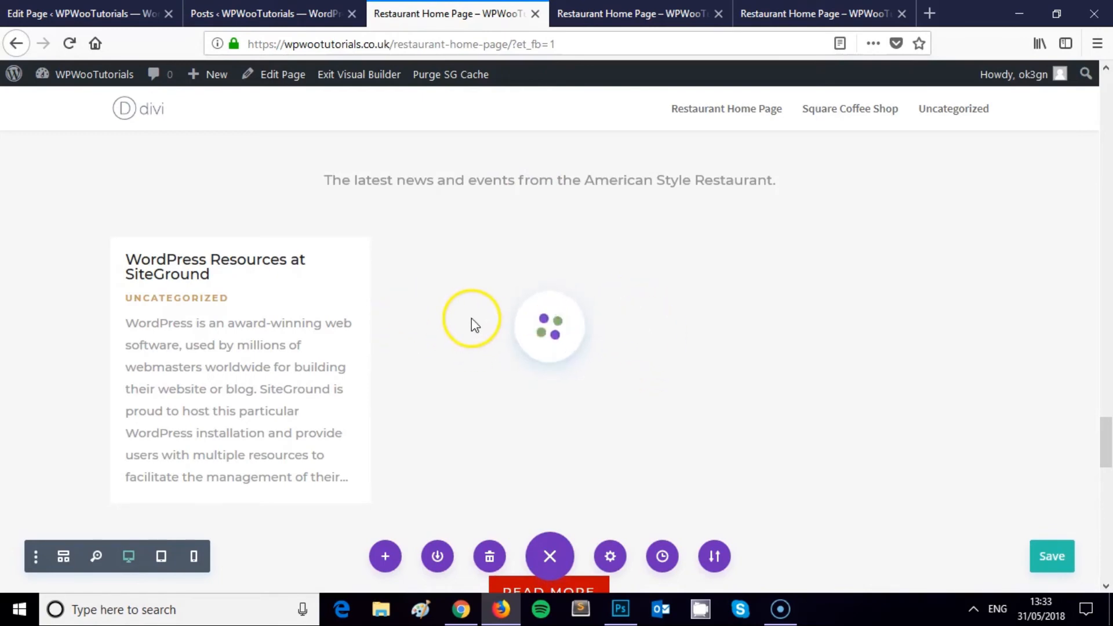
pyautogui.scroll(6, 696, 348)
pyautogui.scroll(-10, 673, 348)
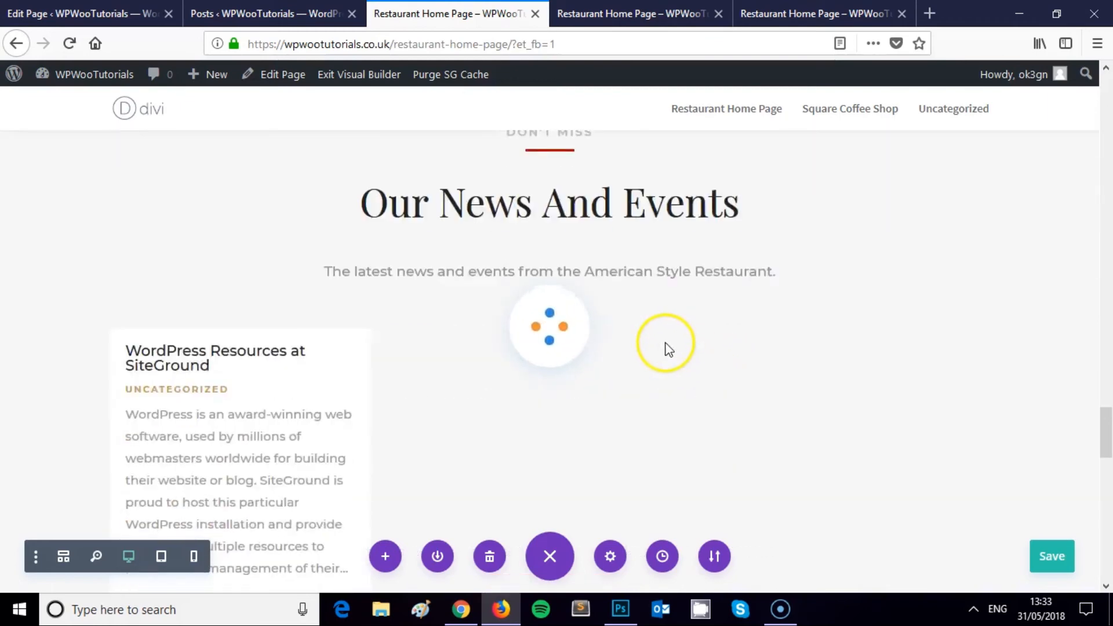
pyautogui.scroll(-10, 666, 342)
pyautogui.scroll(15, 666, 343)
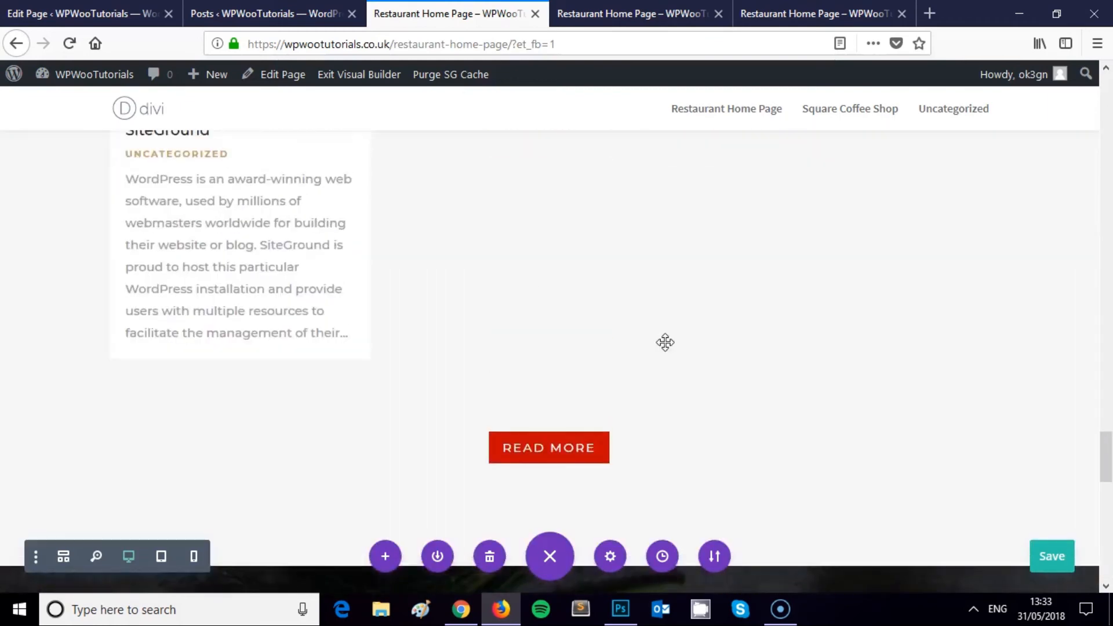
# Save the restaurant home page.
pyautogui.scroll(-3, 666, 342)
pyautogui.click(1052, 541)
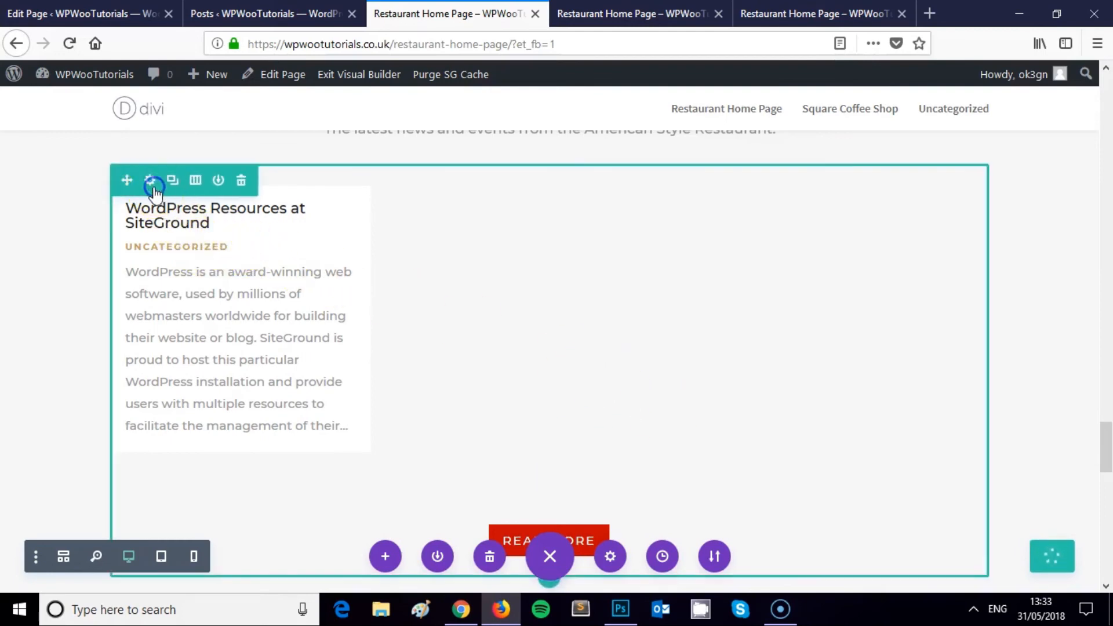
pyautogui.click(150, 181)
pyautogui.click(429, 171)
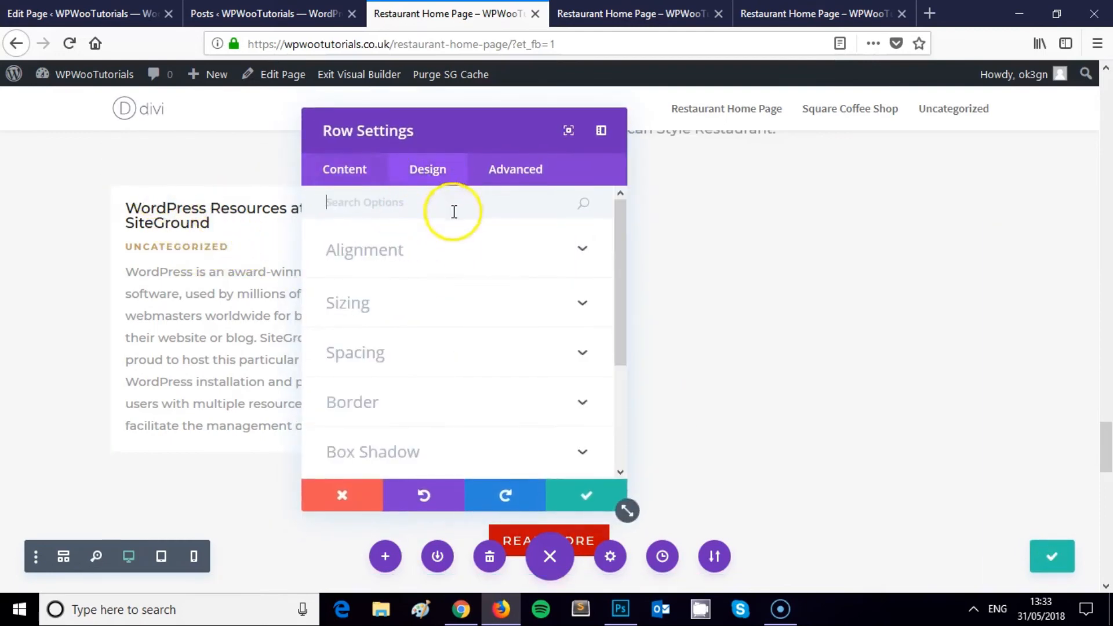
pyautogui.scroll(-3, 403, 417)
pyautogui.click(345, 493)
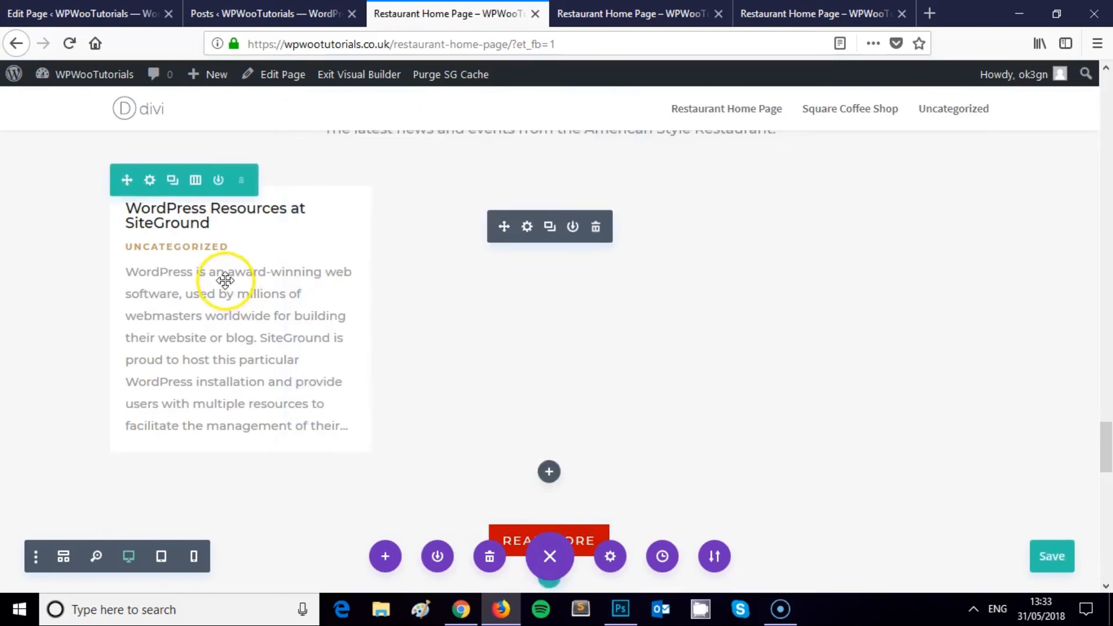
# Open the settings of the blog module in the news section, and look through its content and design options.
pyautogui.click(525, 227)
pyautogui.scroll(-3, 453, 237)
pyautogui.scroll(-2, 458, 252)
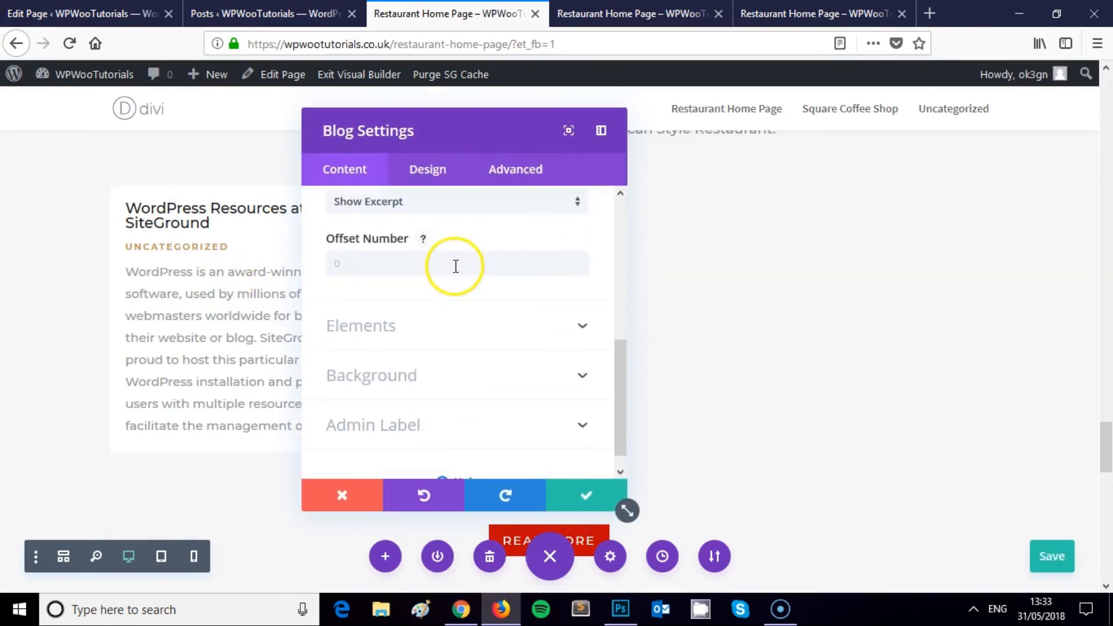
pyautogui.click(425, 176)
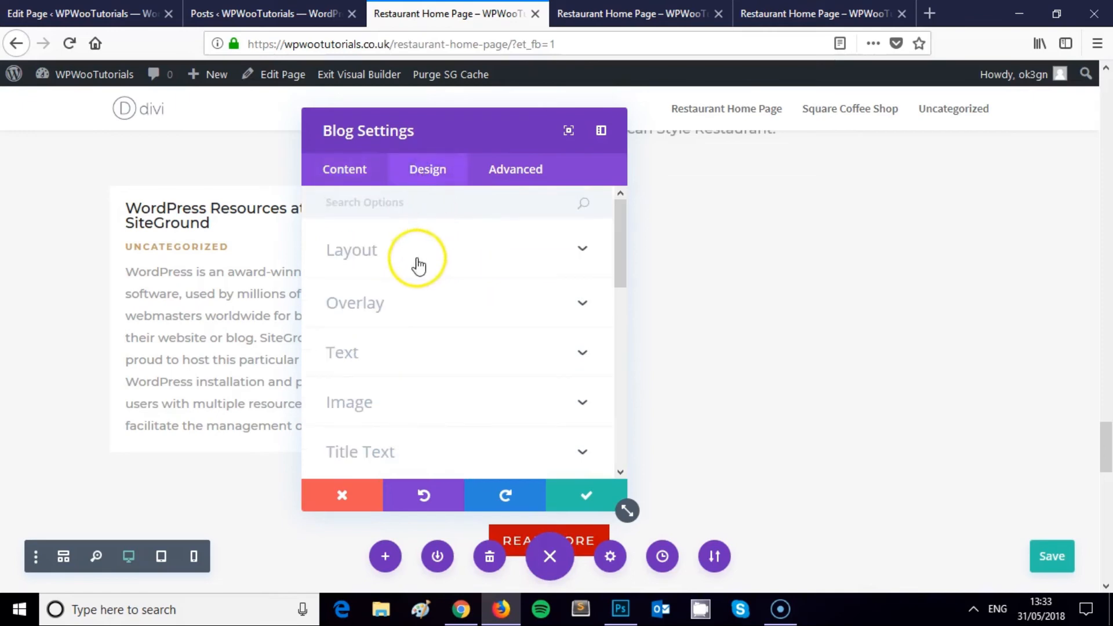
pyautogui.scroll(-2, 387, 277)
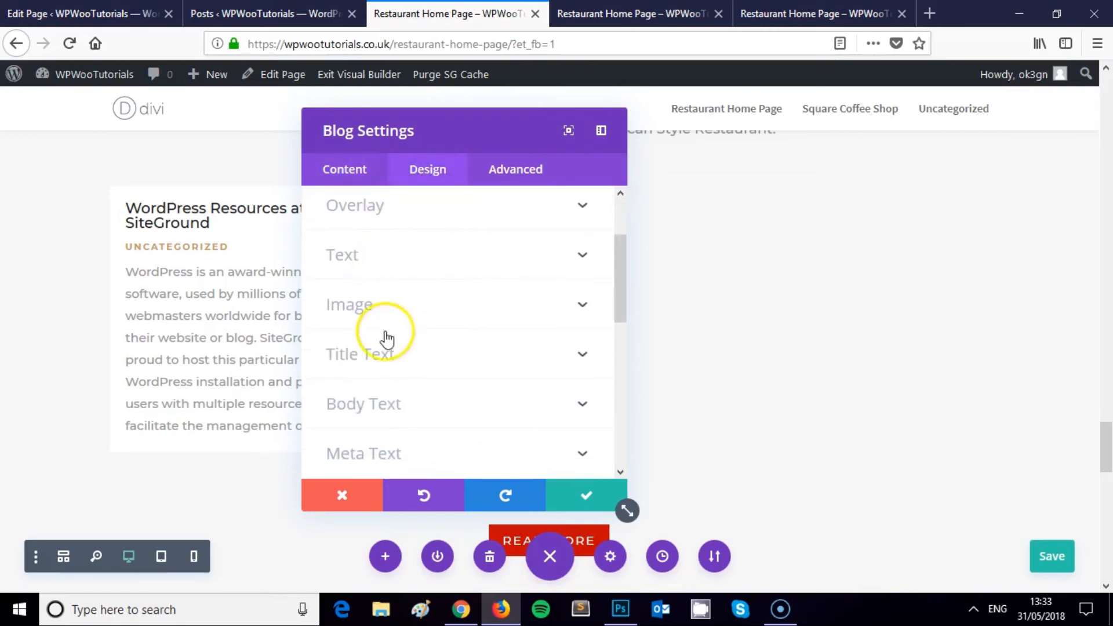
pyautogui.scroll(-4, 388, 339)
pyautogui.scroll(-2, 418, 330)
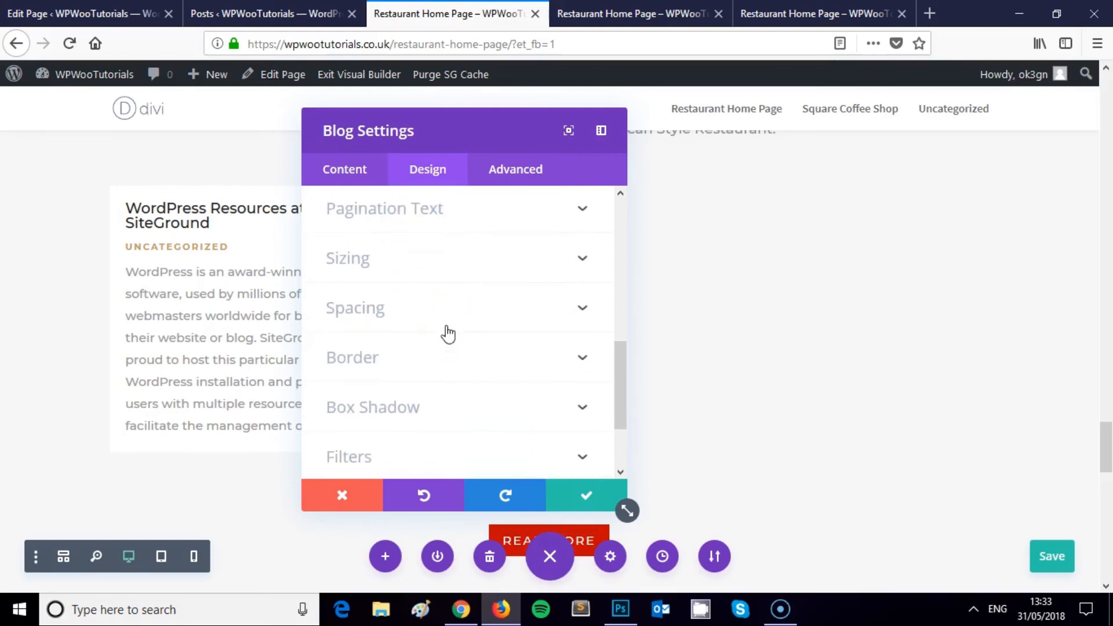
pyautogui.scroll(-2, 448, 334)
pyautogui.scroll(6, 447, 330)
pyautogui.click(406, 322)
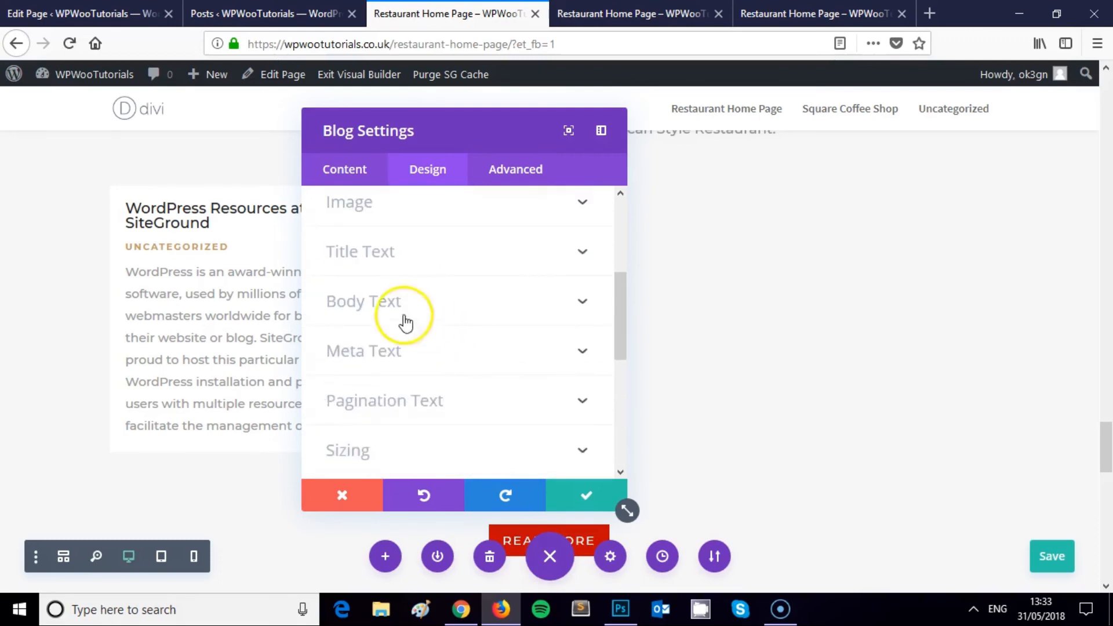
# Examine the title text options of the blog module, including colour, size and spacing.
pyautogui.click(377, 271)
pyautogui.scroll(-7, 406, 278)
pyautogui.scroll(4, 412, 281)
pyautogui.scroll(4, 406, 261)
pyautogui.scroll(-12, 418, 272)
pyautogui.scroll(5, 420, 292)
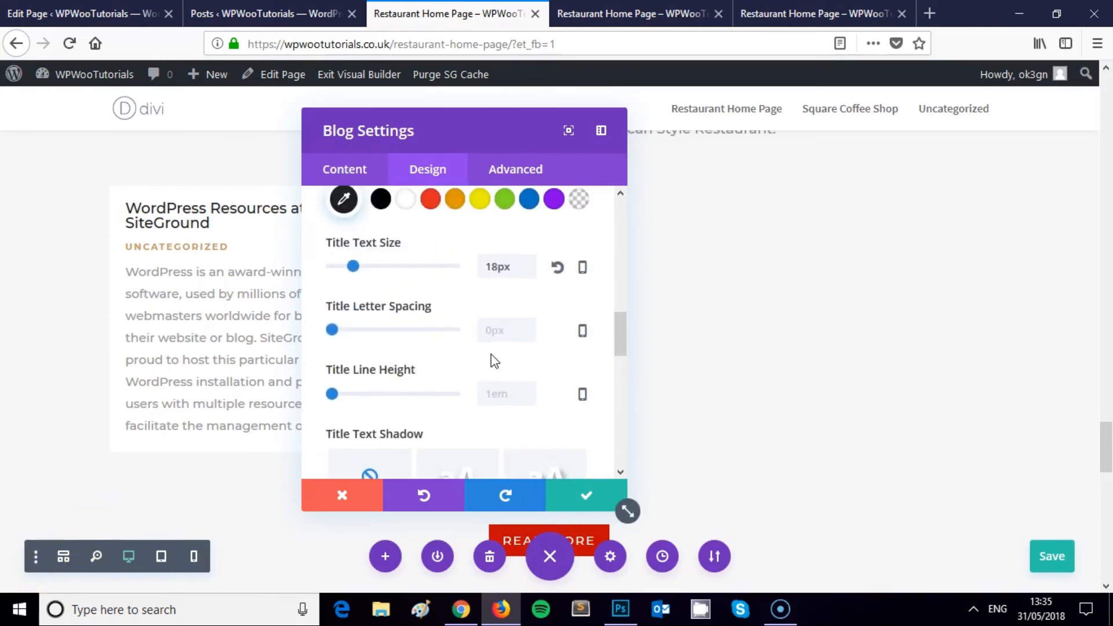
pyautogui.scroll(-7, 493, 361)
pyautogui.scroll(1, 480, 360)
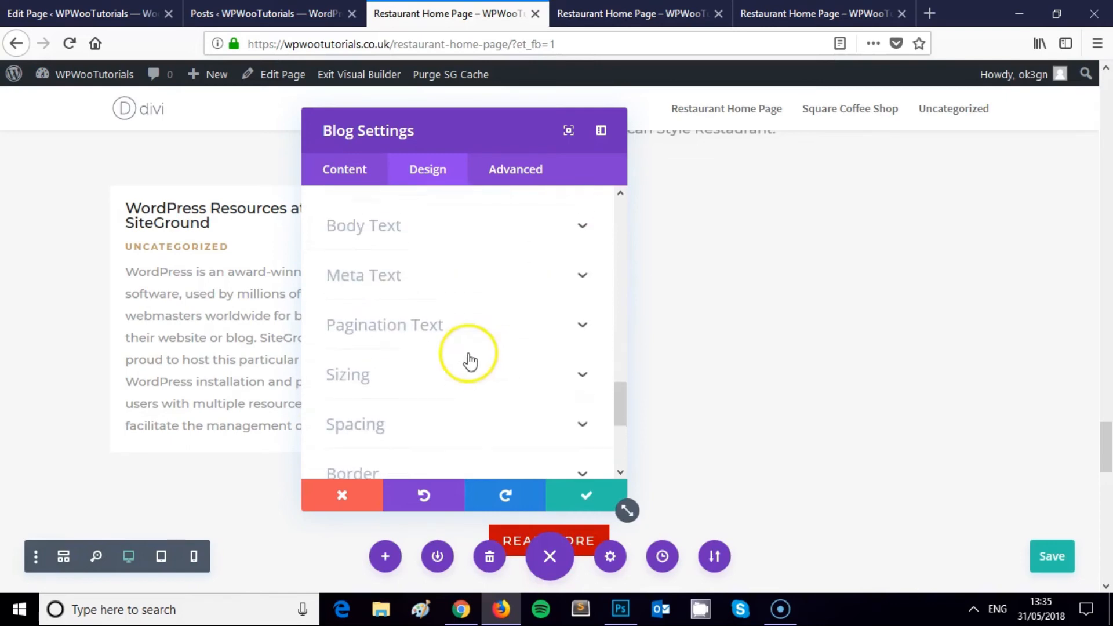
# Set the blog module's meta text colour to the red C40601 from the Paletton palette and keep the module changes.
pyautogui.click(376, 279)
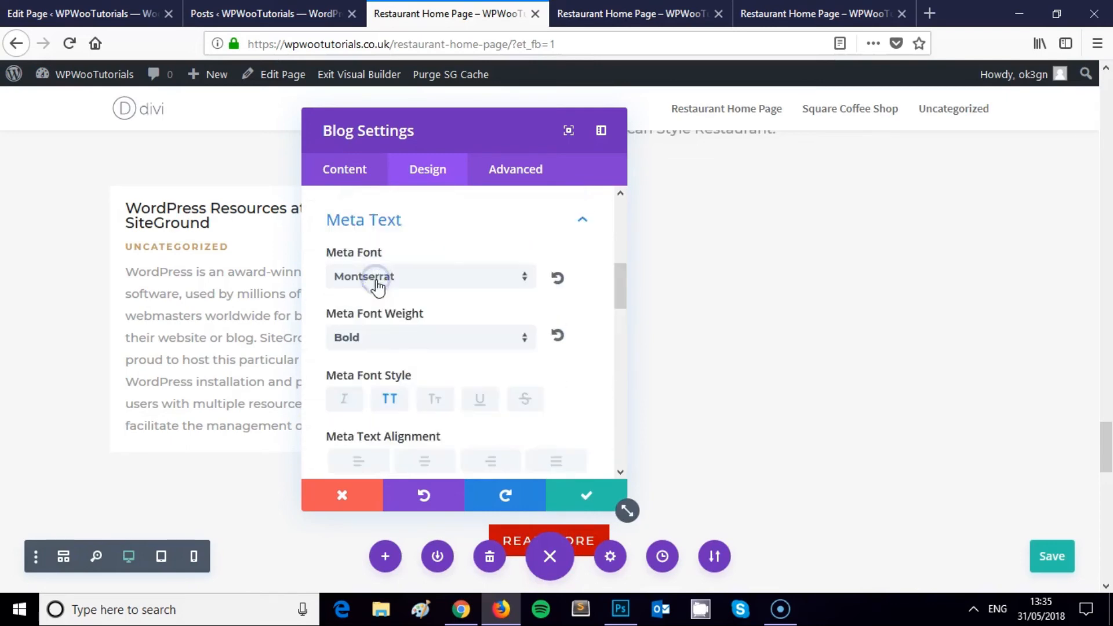
pyautogui.scroll(-2, 397, 297)
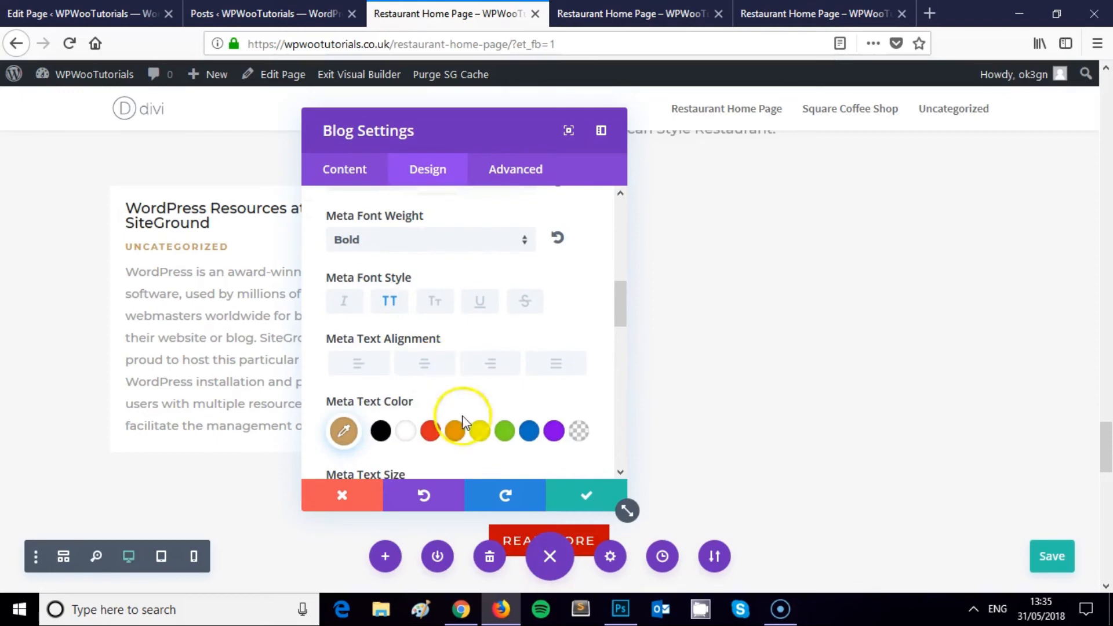
pyautogui.click(461, 609)
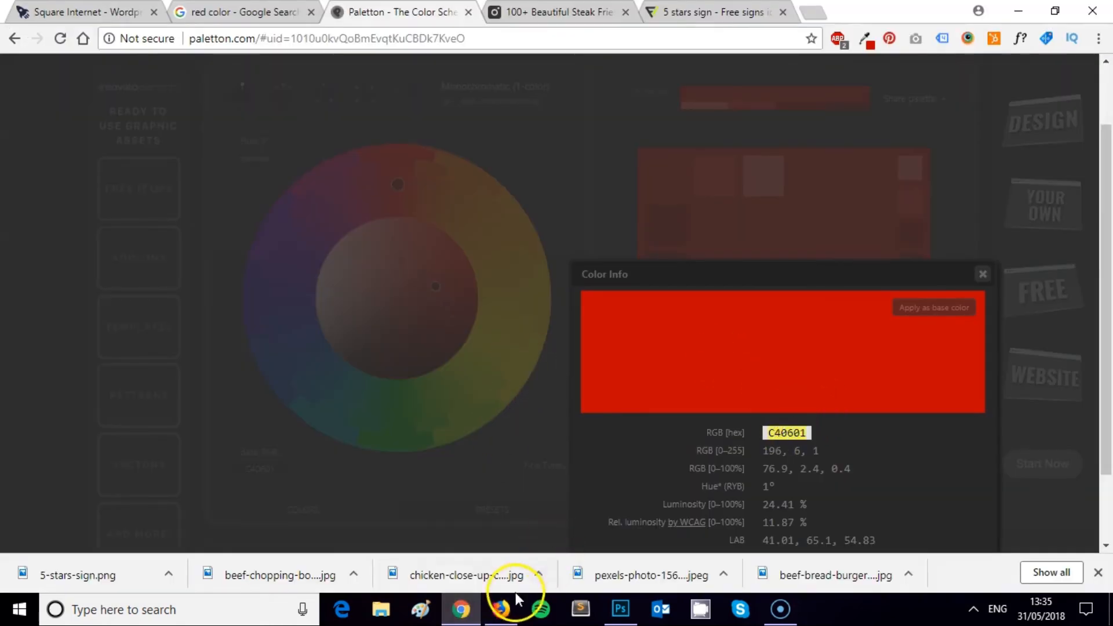
pyautogui.click(502, 606)
pyautogui.click(346, 426)
pyautogui.moveTo(385, 442); pyautogui.dragTo(295, 450)
pyautogui.hotkey('ctrl', 'v')
pyautogui.press('Return')
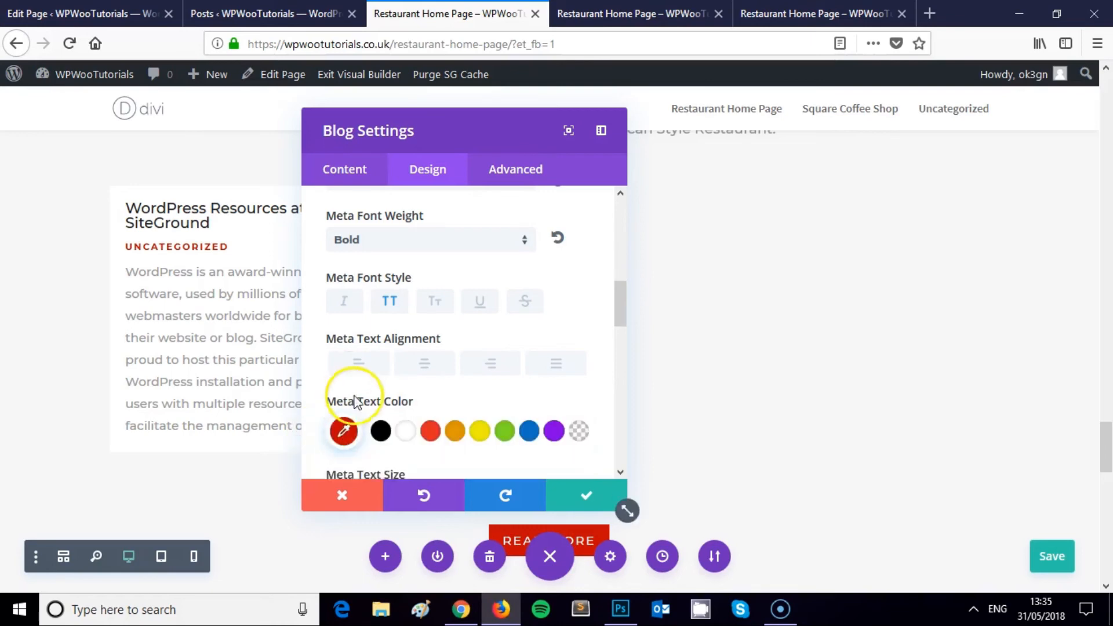
pyautogui.scroll(-5, 459, 366)
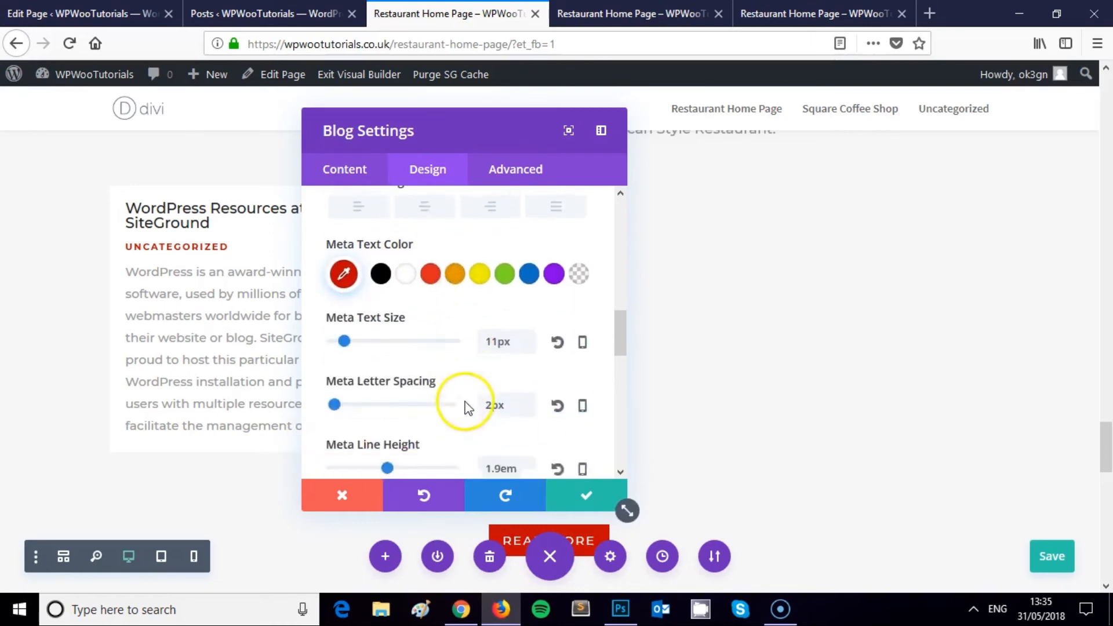
pyautogui.click(590, 492)
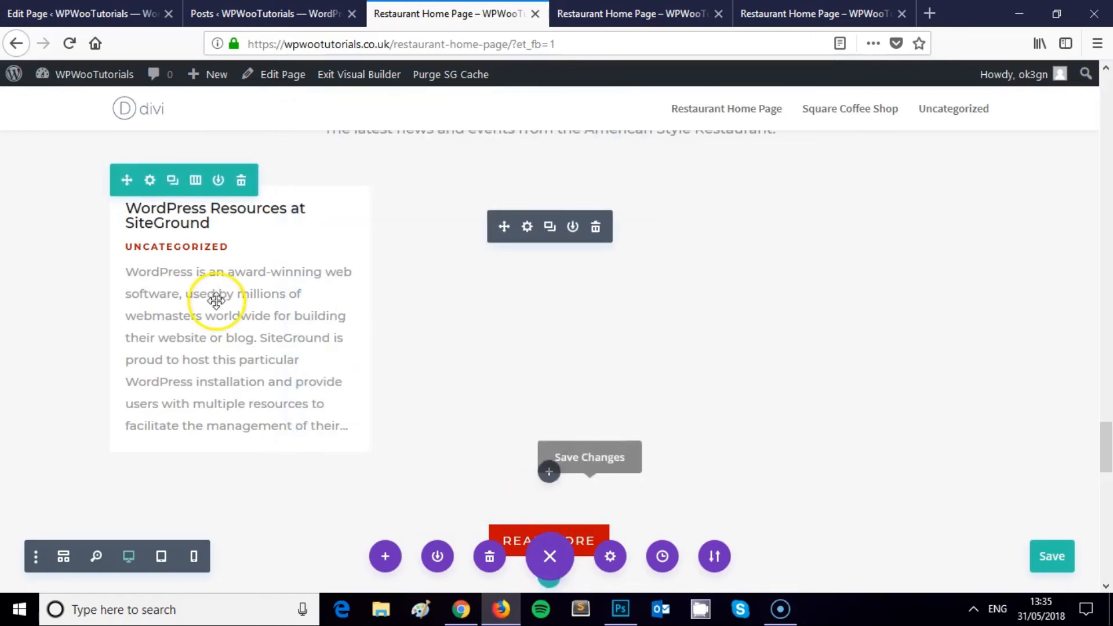
# Reopen the blog module's settings, and examine its content, design and background options.
pyautogui.scroll(2, 276, 297)
pyautogui.scroll(-2, 276, 297)
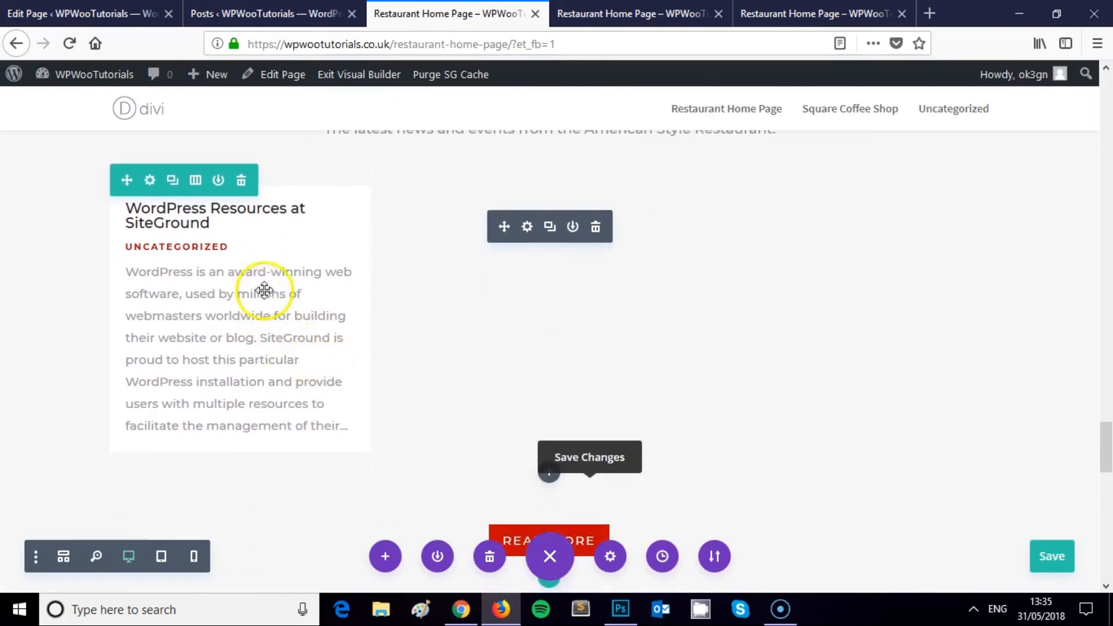
pyautogui.click(527, 226)
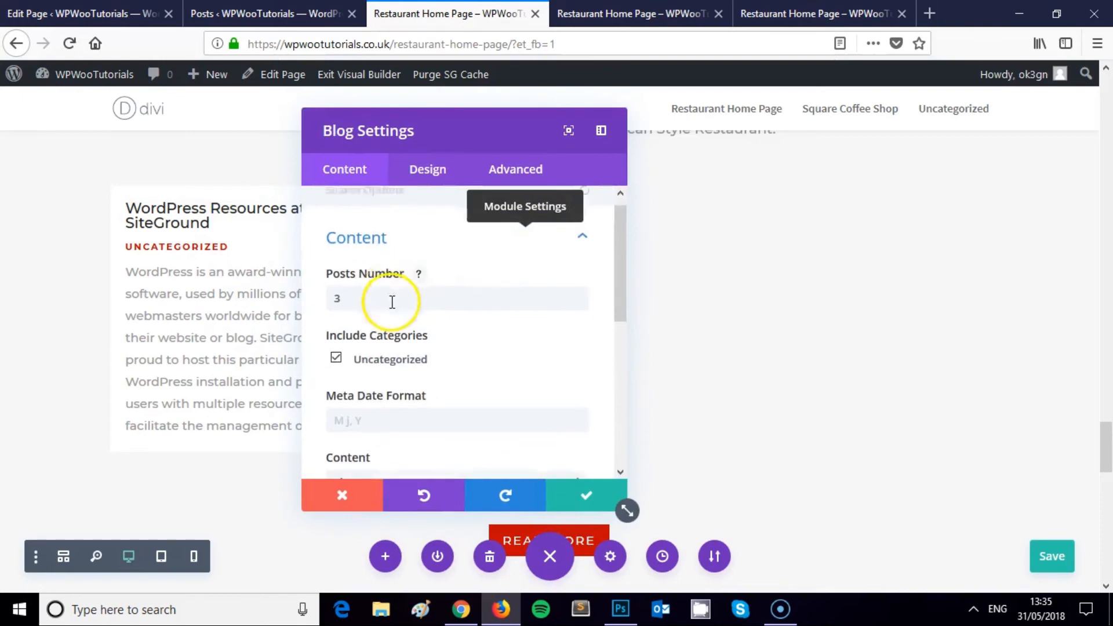
pyautogui.scroll(-2, 392, 304)
pyautogui.scroll(-3, 394, 308)
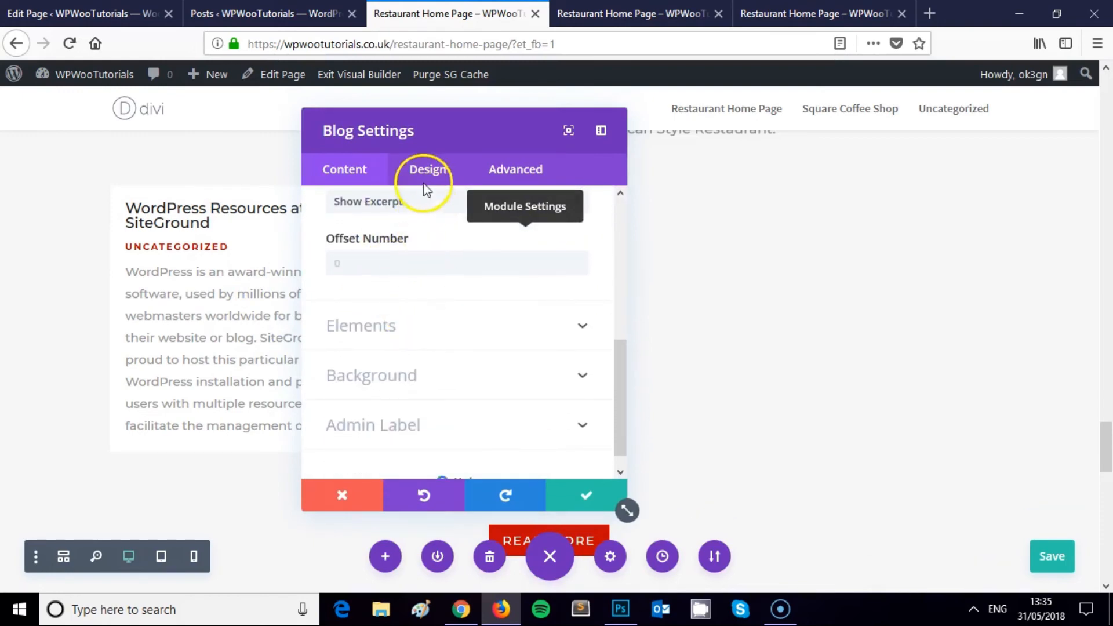
pyautogui.click(427, 171)
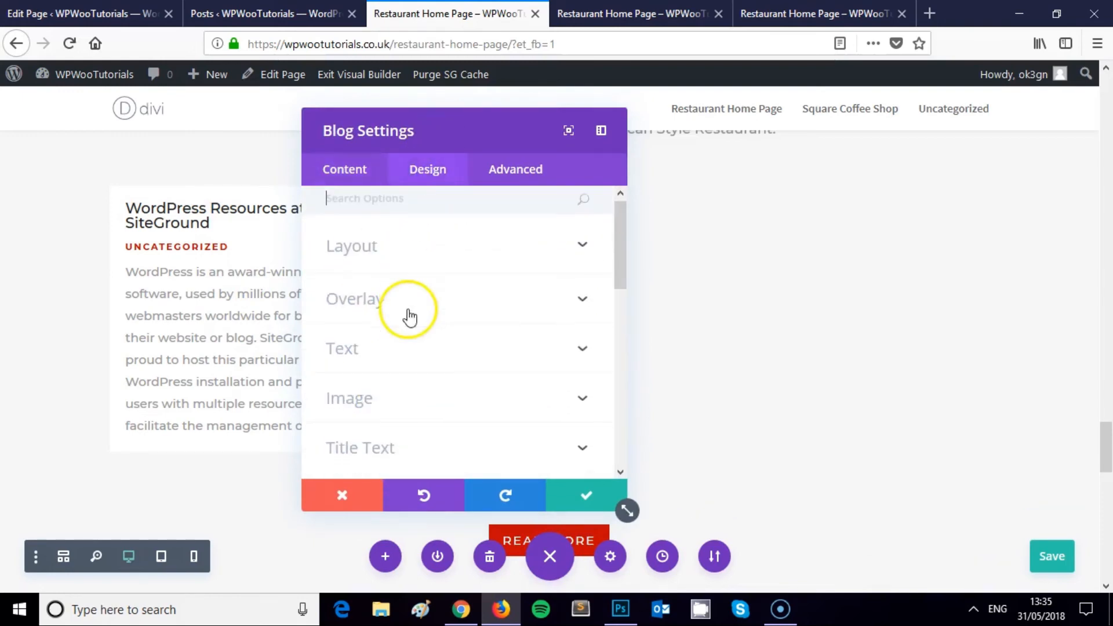
pyautogui.scroll(-5, 410, 315)
pyautogui.click(359, 182)
pyautogui.scroll(3, 385, 368)
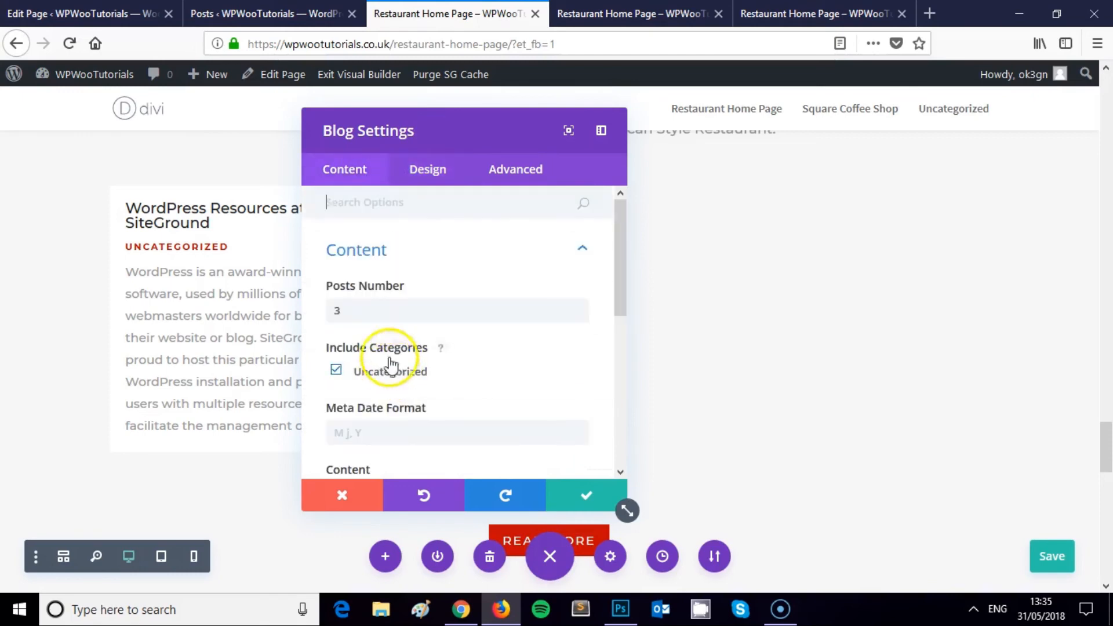
pyautogui.scroll(-3, 386, 370)
pyautogui.click(389, 371)
pyautogui.scroll(-3, 440, 318)
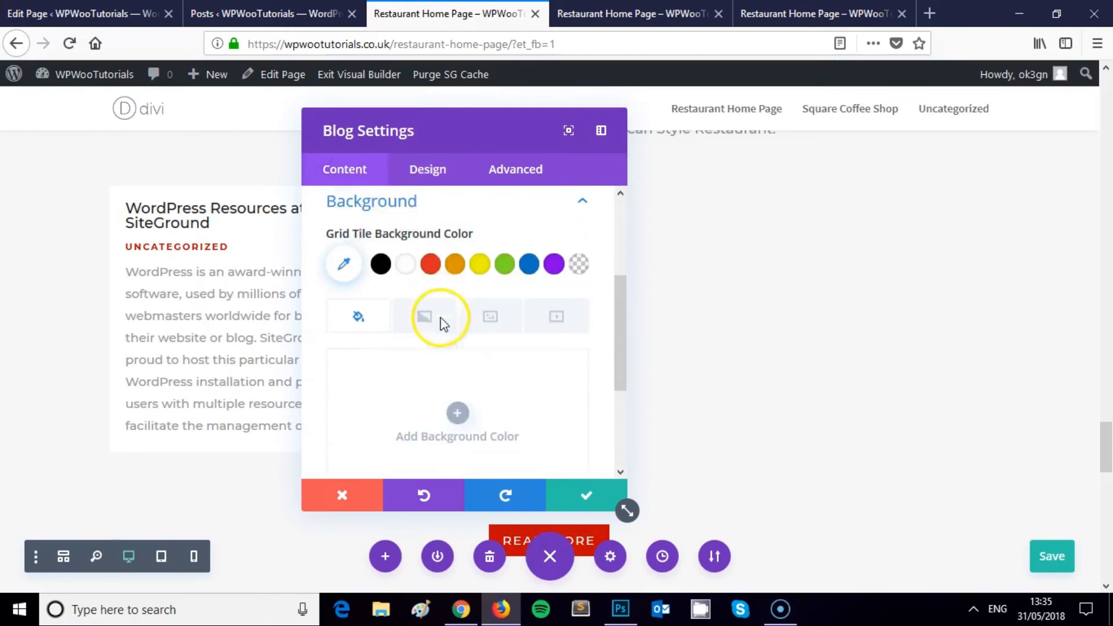
# Turn on the read more button for the posts in the blog module.
pyautogui.scroll(5, 416, 360)
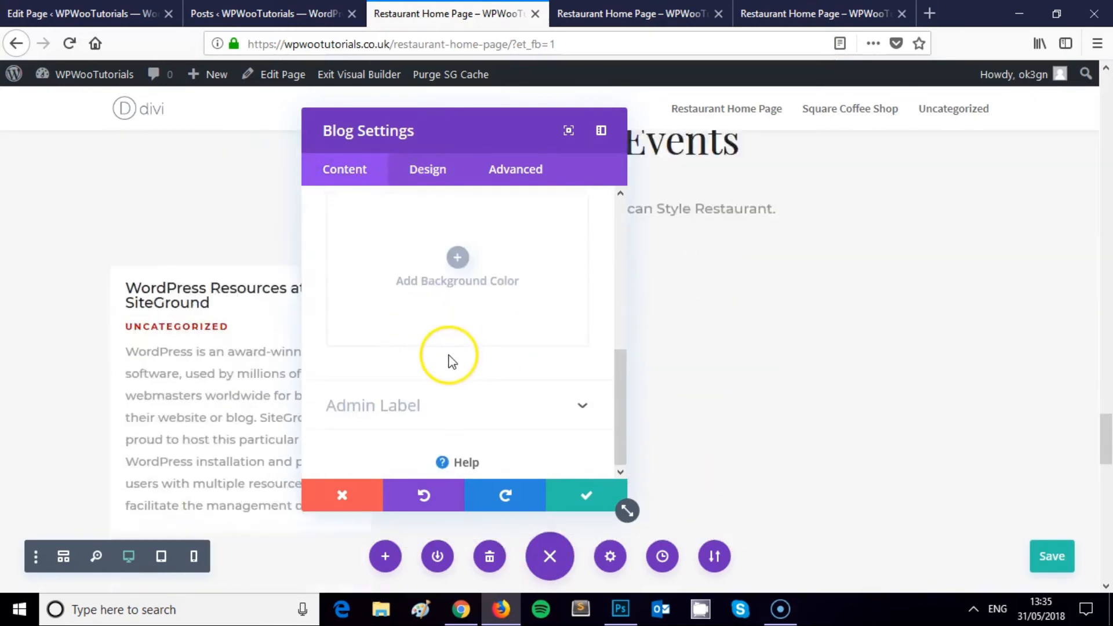
pyautogui.scroll(2, 405, 354)
pyautogui.click(394, 305)
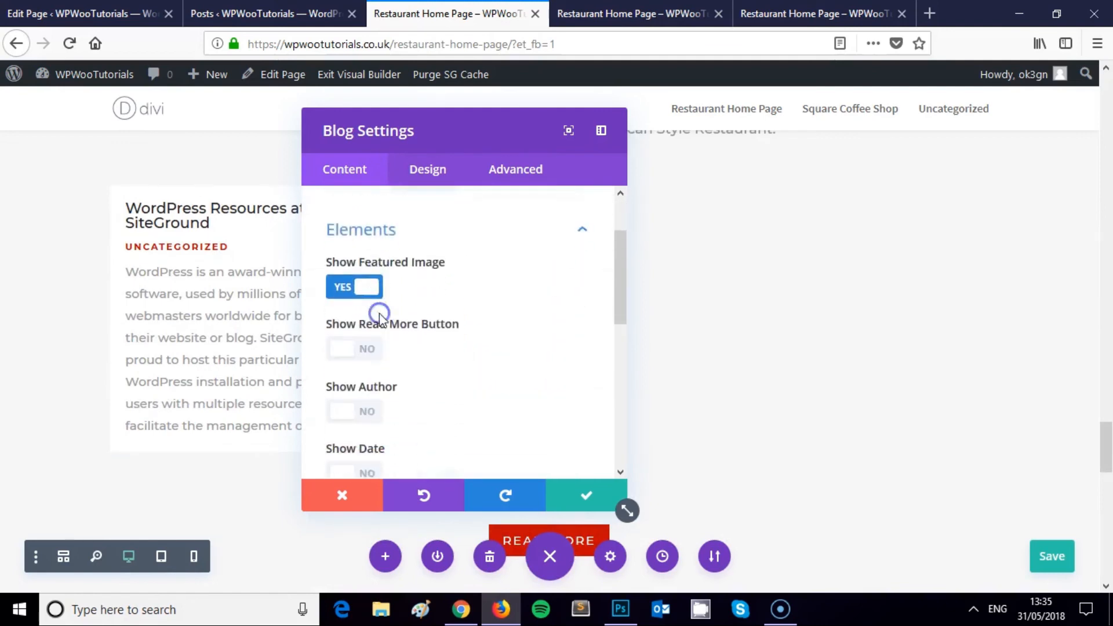
pyautogui.click(351, 340)
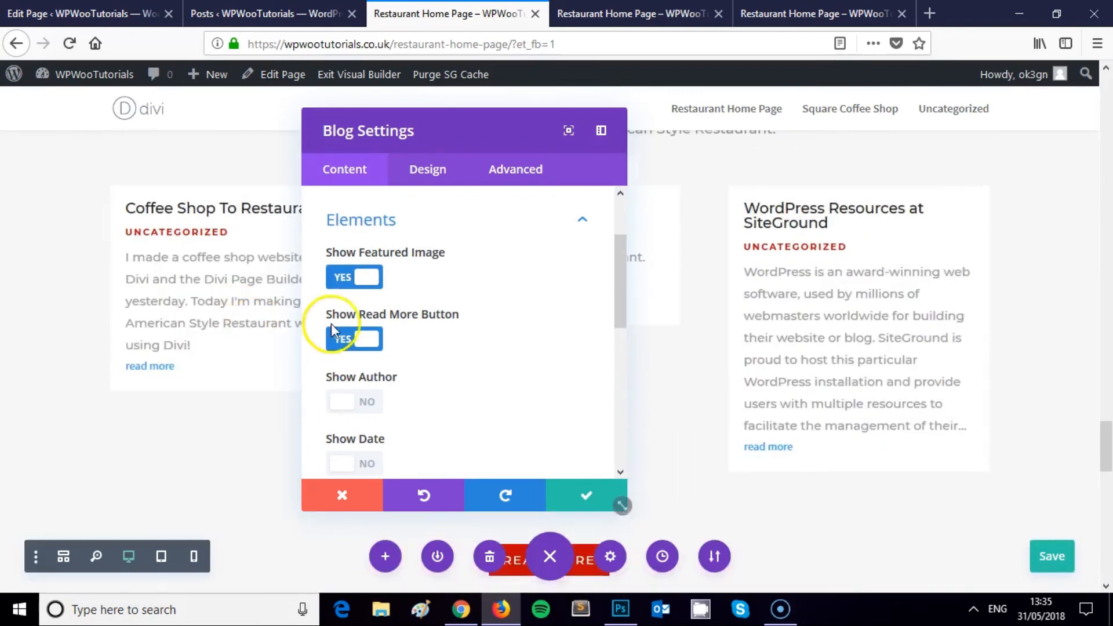
# Look through the blog module's remaining element toggles and its list of design option groups.
pyautogui.scroll(-3, 427, 331)
pyautogui.scroll(-6, 460, 359)
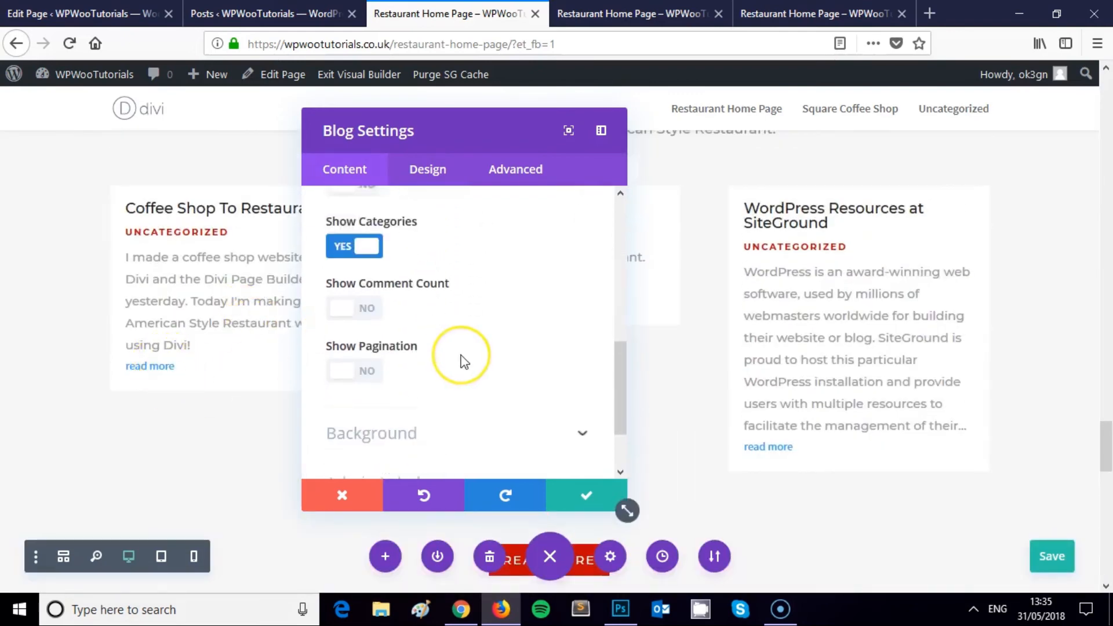
pyautogui.scroll(4, 460, 361)
pyautogui.scroll(6, 458, 377)
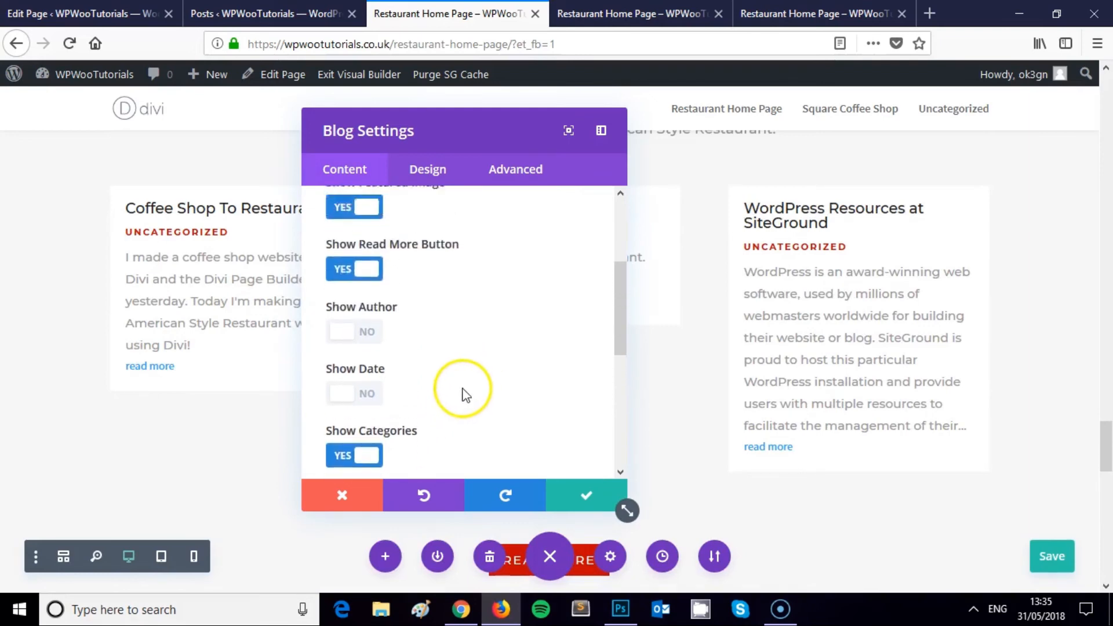
pyautogui.scroll(-6, 459, 383)
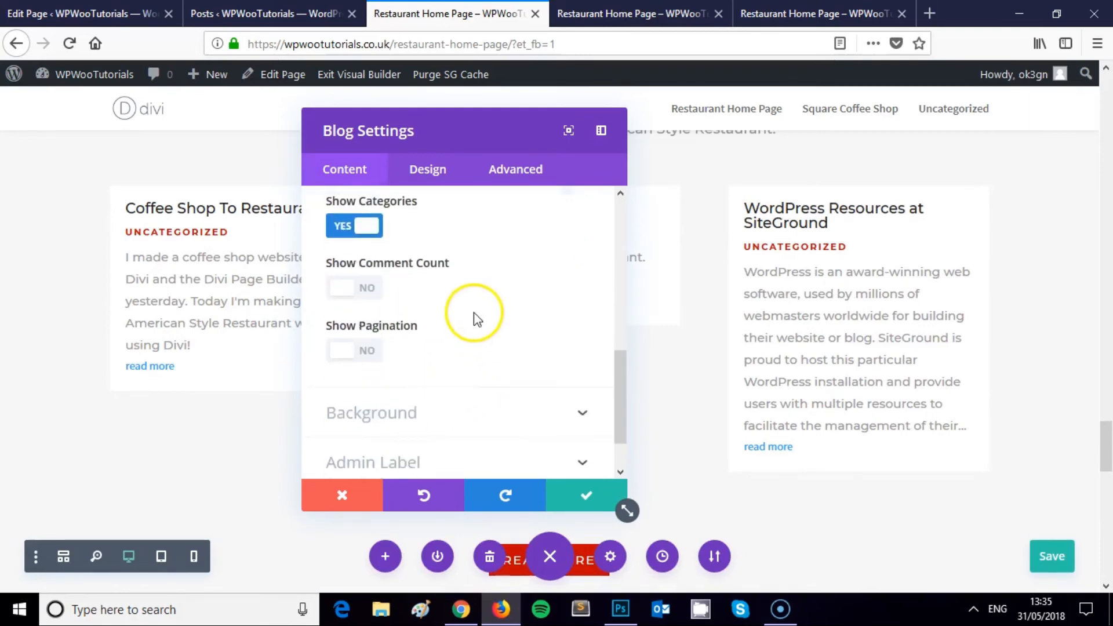
pyautogui.scroll(-2, 475, 312)
pyautogui.click(427, 171)
pyautogui.scroll(5, 447, 297)
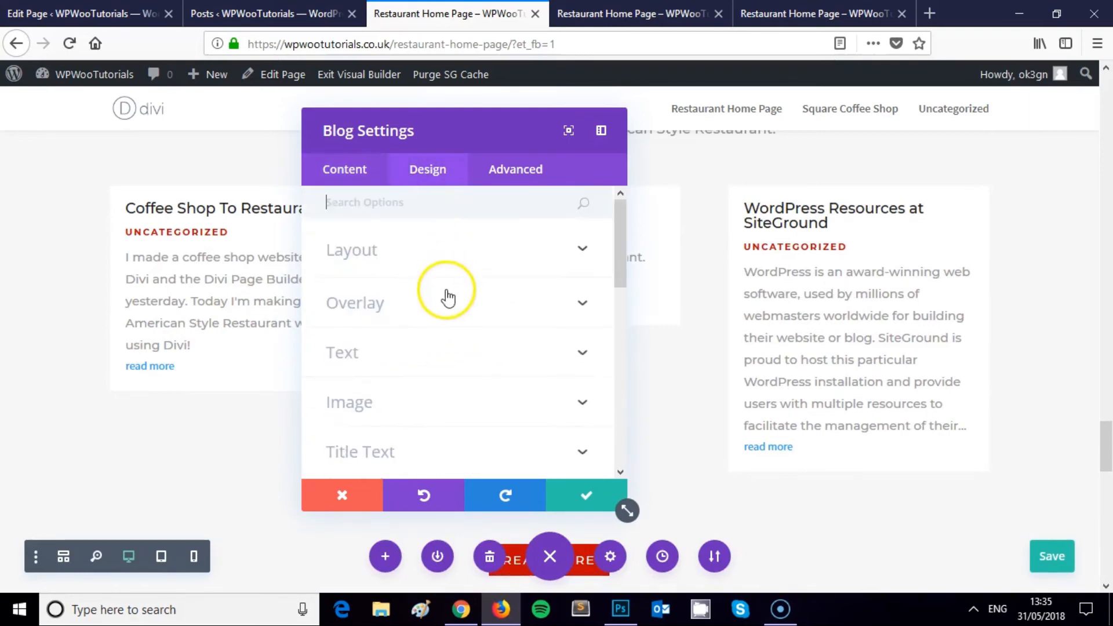
pyautogui.scroll(-8, 446, 301)
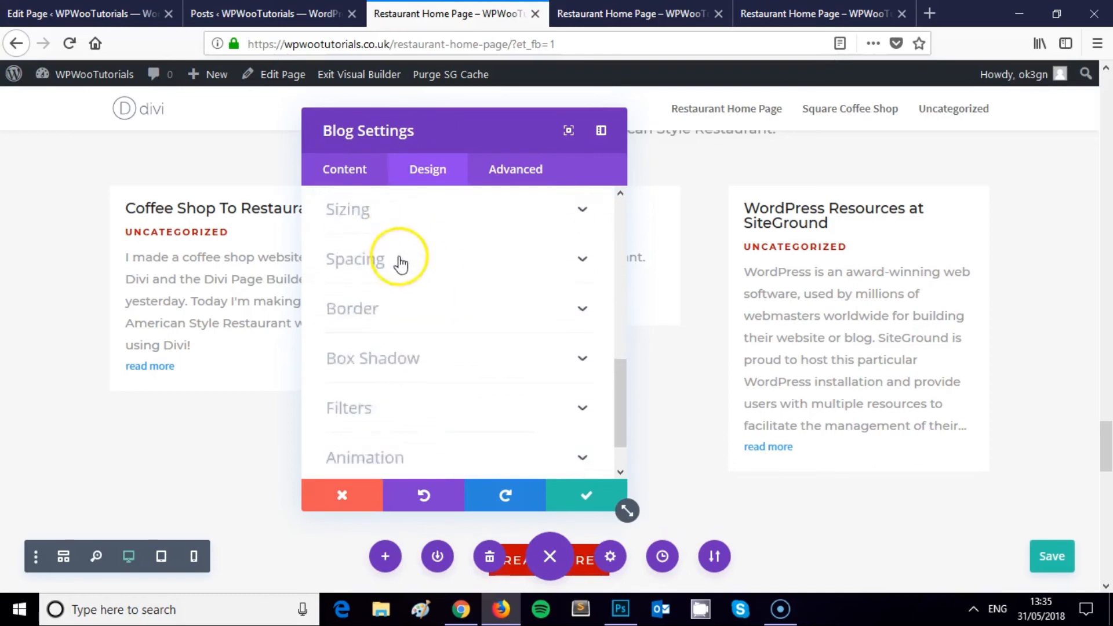
pyautogui.scroll(8, 427, 283)
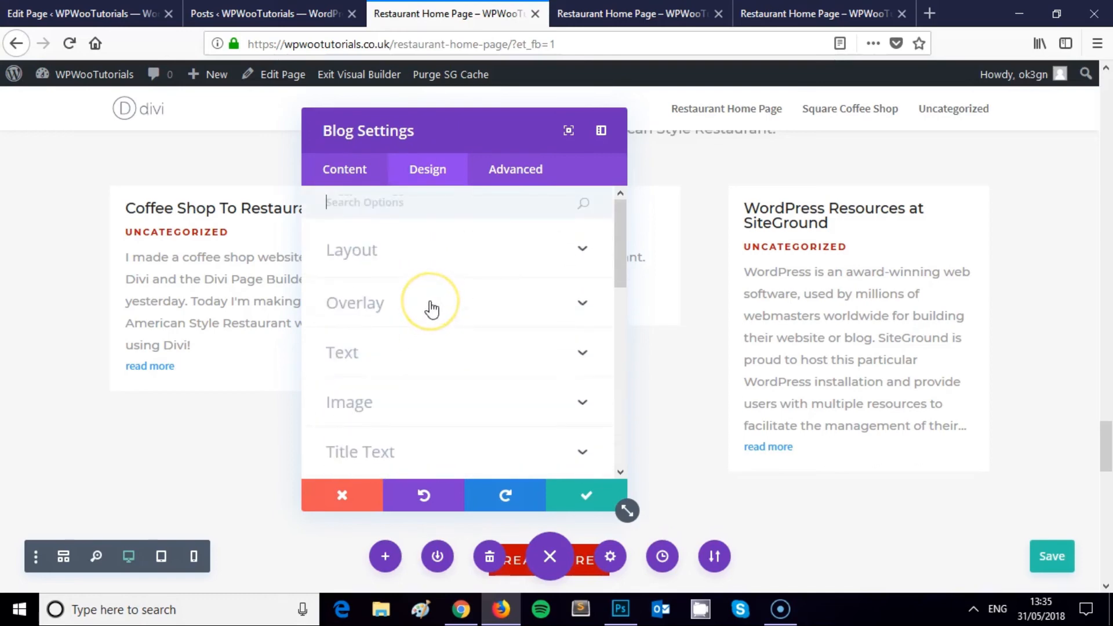
pyautogui.scroll(-7, 432, 309)
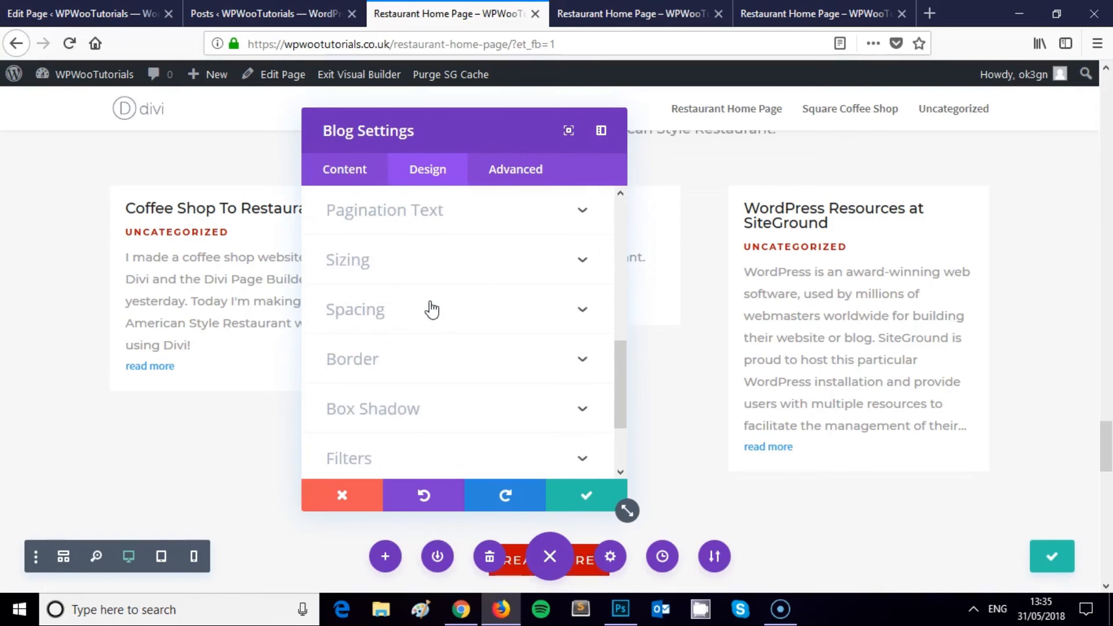
pyautogui.scroll(-3, 428, 310)
# Go back over the blog module's content and element settings, including excerpt display and offset number.
pyautogui.click(348, 171)
pyautogui.scroll(5, 465, 287)
pyautogui.scroll(-6, 464, 286)
pyautogui.scroll(-3, 463, 281)
pyautogui.scroll(8, 432, 325)
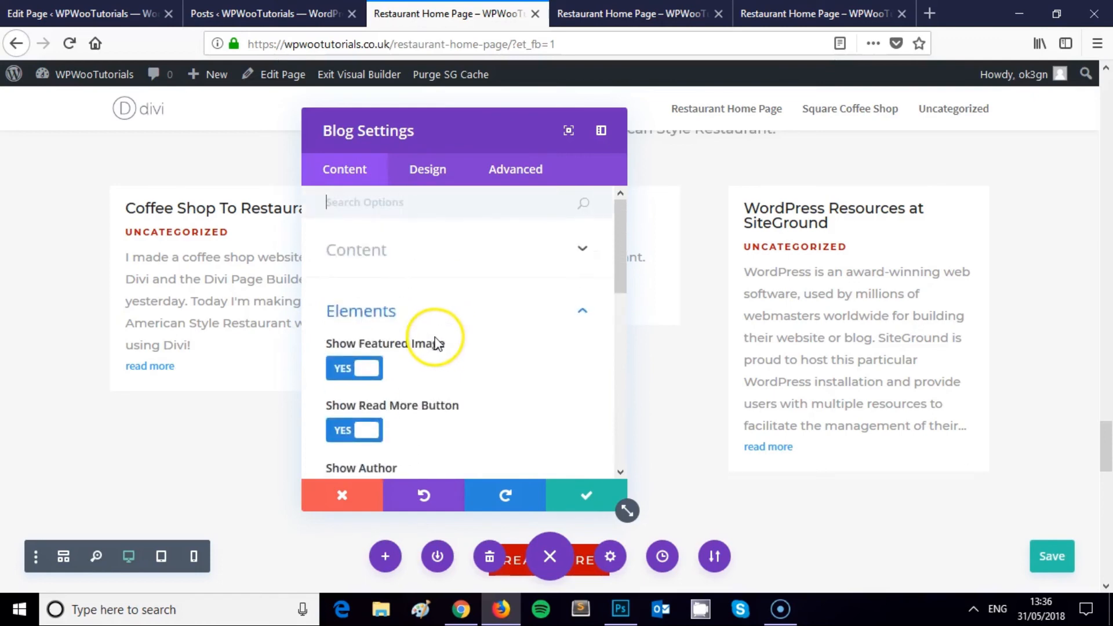
pyautogui.click(391, 251)
pyautogui.scroll(-3, 422, 273)
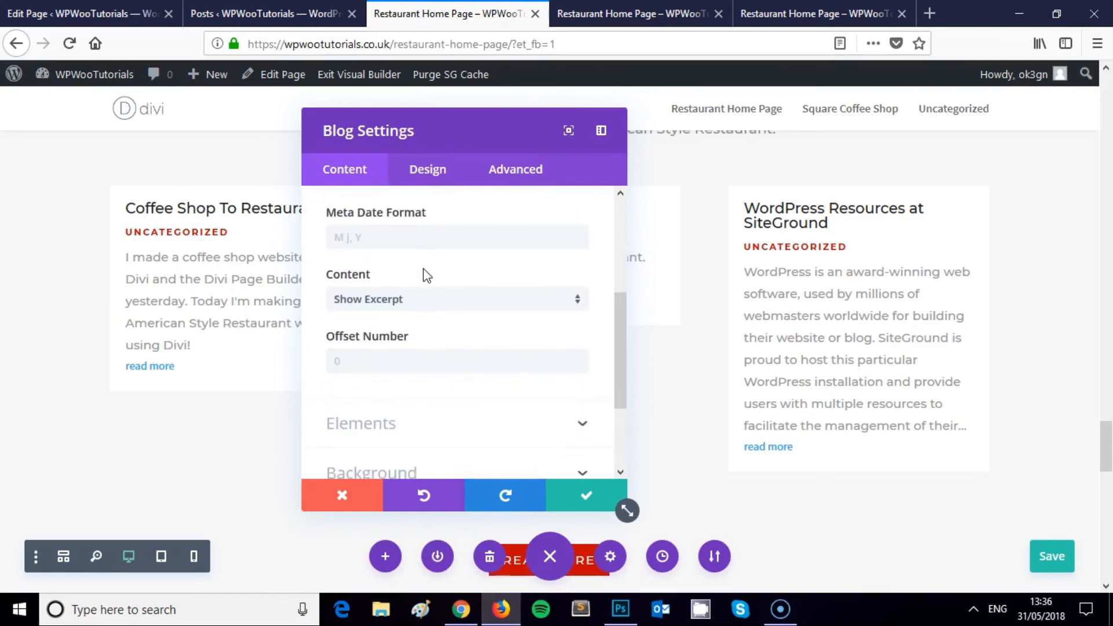
pyautogui.scroll(-1, 424, 269)
pyautogui.scroll(-1, 423, 269)
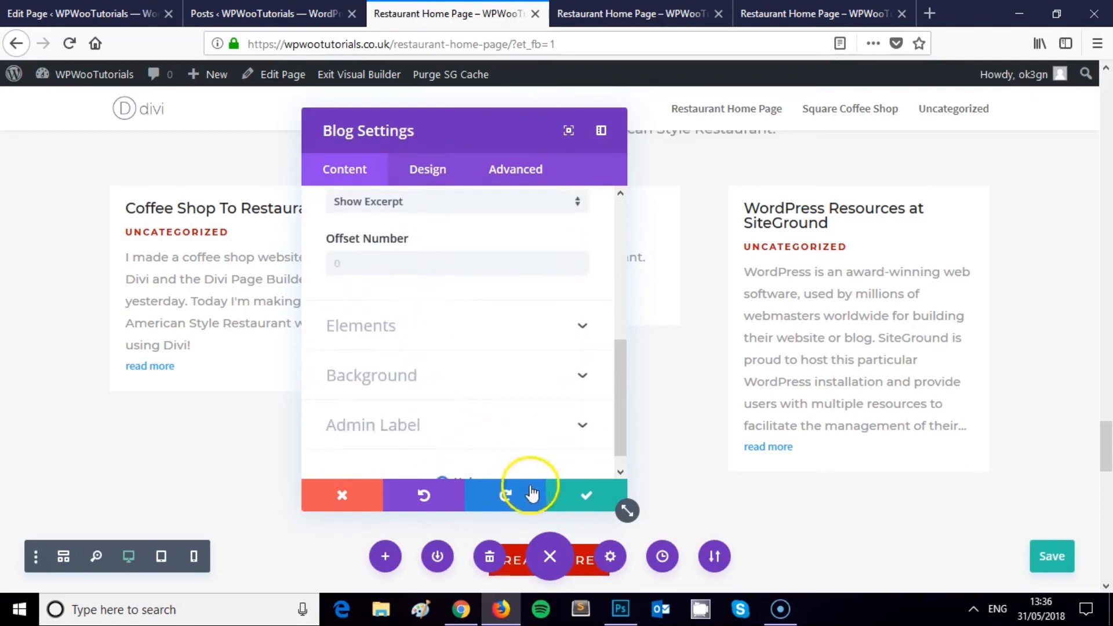
# Save the blog module's settings and review the post cards and their read more links in the news section.
pyautogui.click(587, 499)
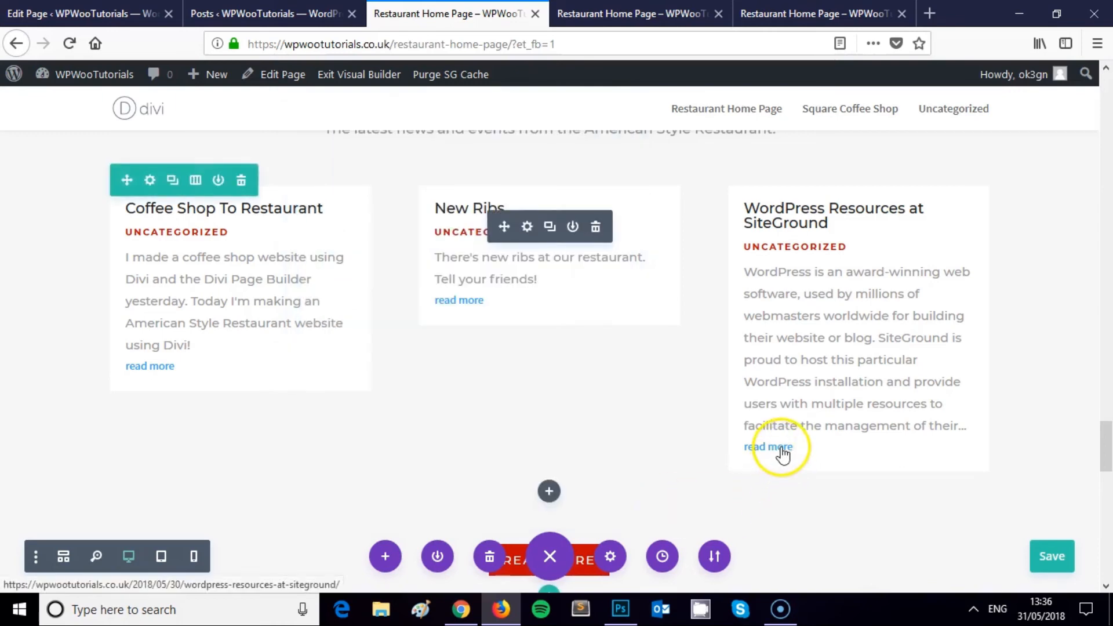
pyautogui.scroll(3, 181, 345)
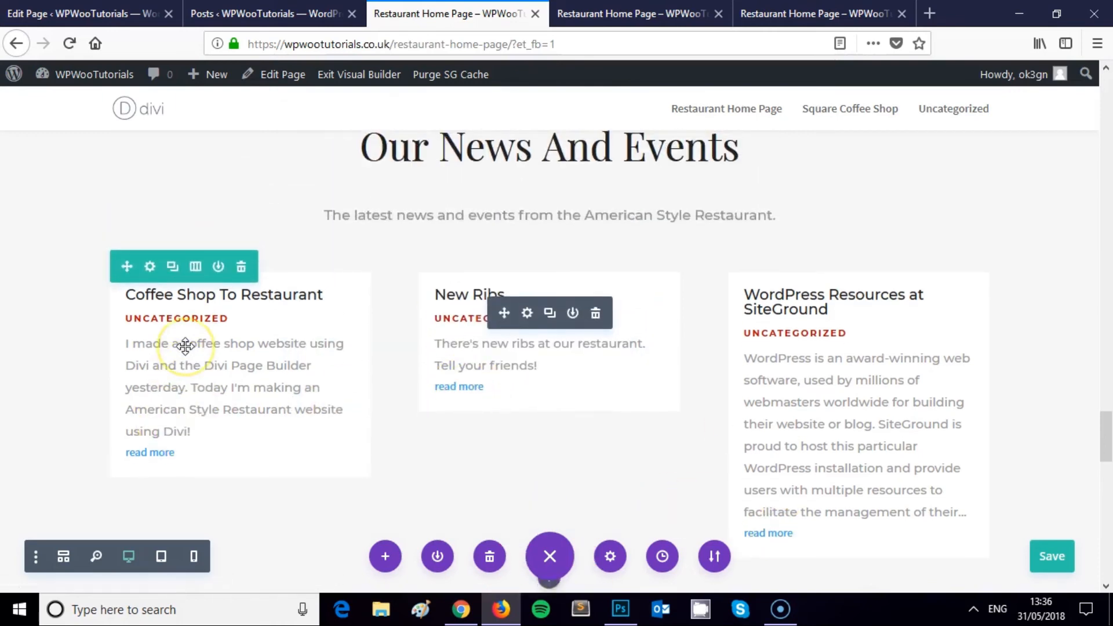
pyautogui.scroll(-3, 639, 356)
pyautogui.scroll(3, 706, 367)
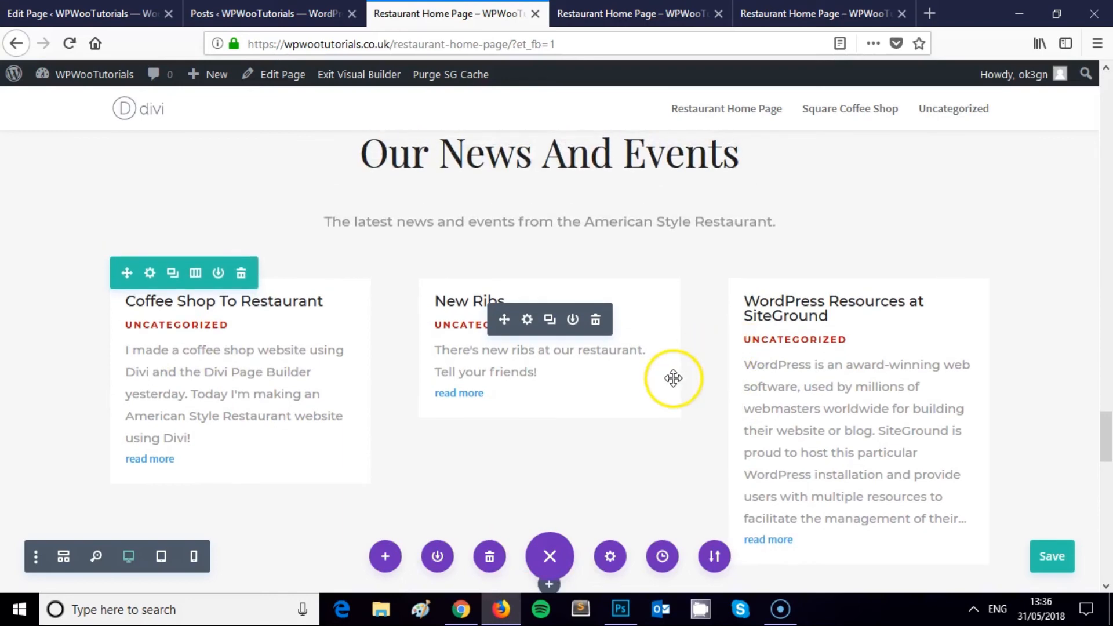
pyautogui.scroll(-6, 673, 378)
pyautogui.scroll(6, 754, 366)
pyautogui.scroll(-6, 780, 373)
pyautogui.scroll(-3, 681, 297)
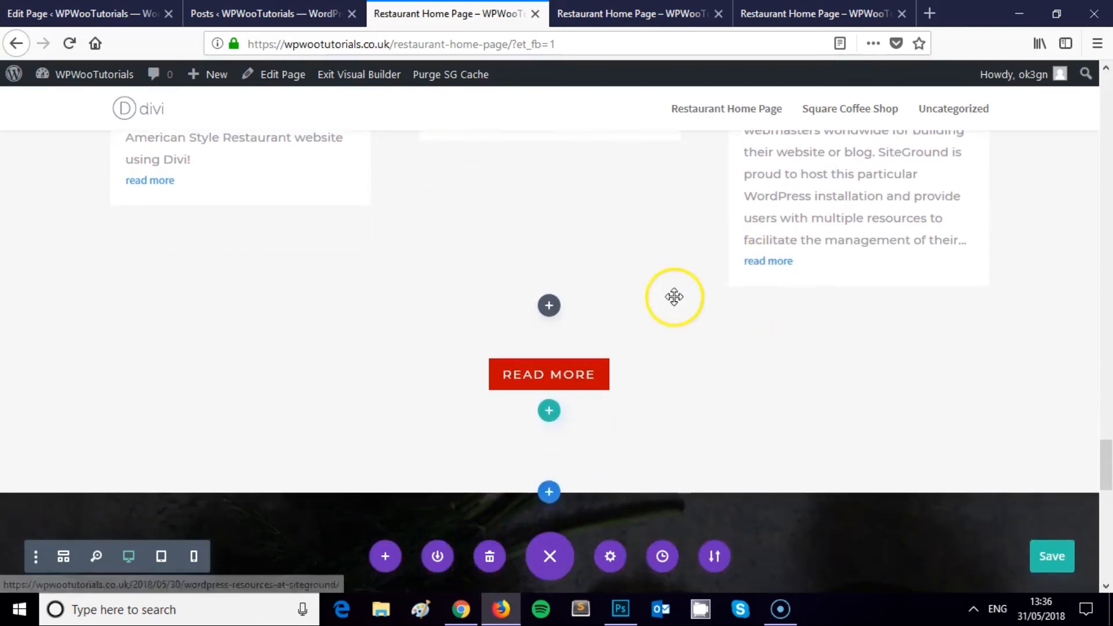
pyautogui.scroll(10, 680, 298)
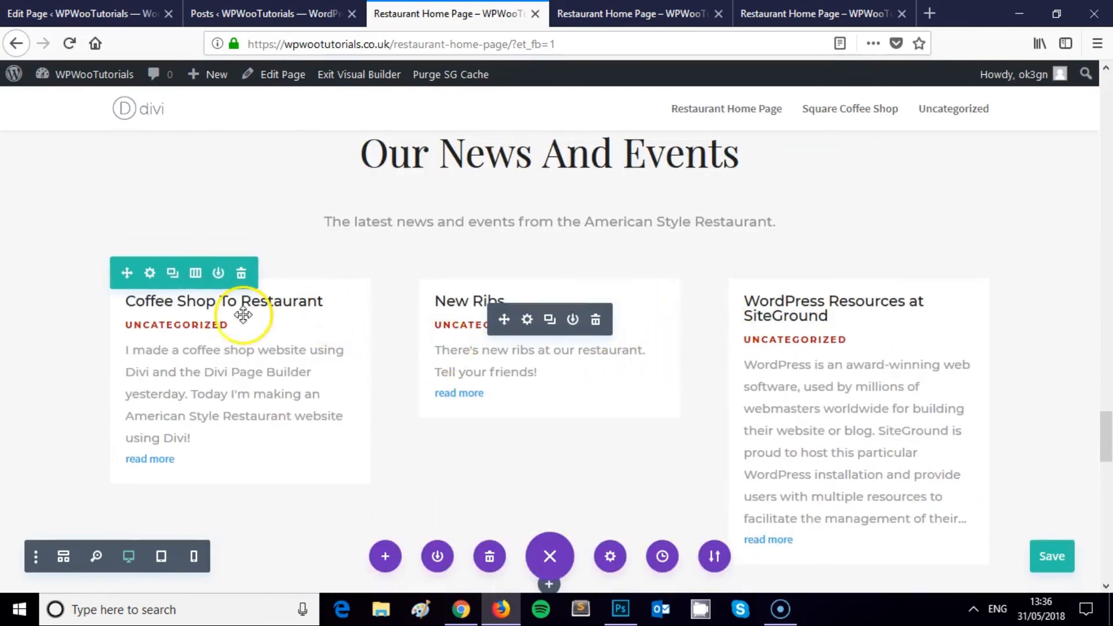
# Reopen the blog module's settings, try the Fullwidth layout for the posts, and switch back to Grid.
pyautogui.click(528, 324)
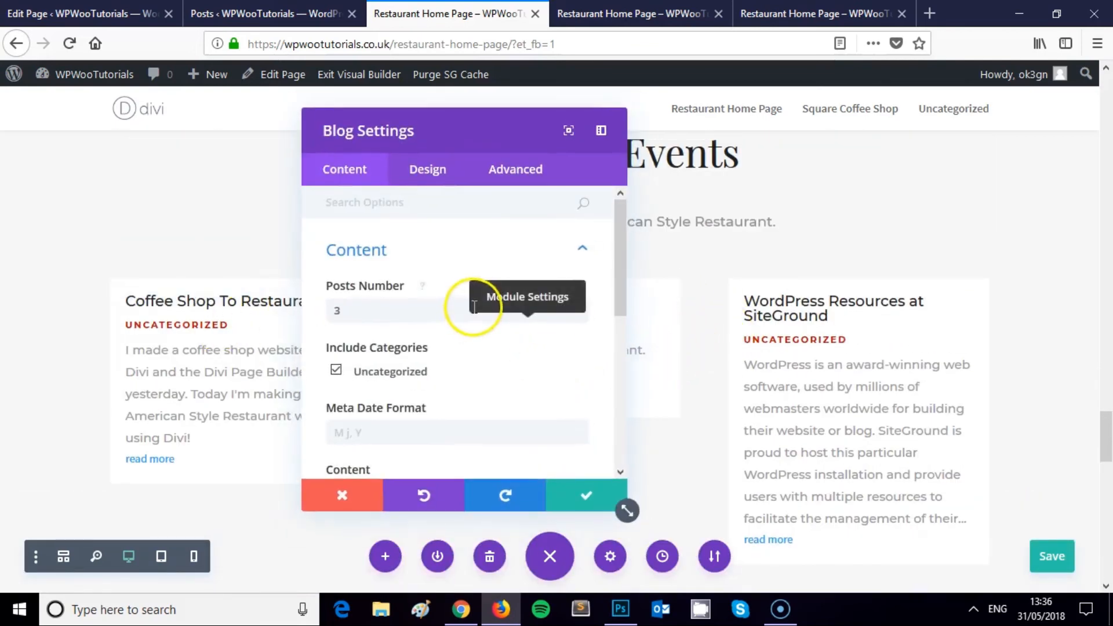
pyautogui.scroll(-2, 463, 272)
pyautogui.click(493, 175)
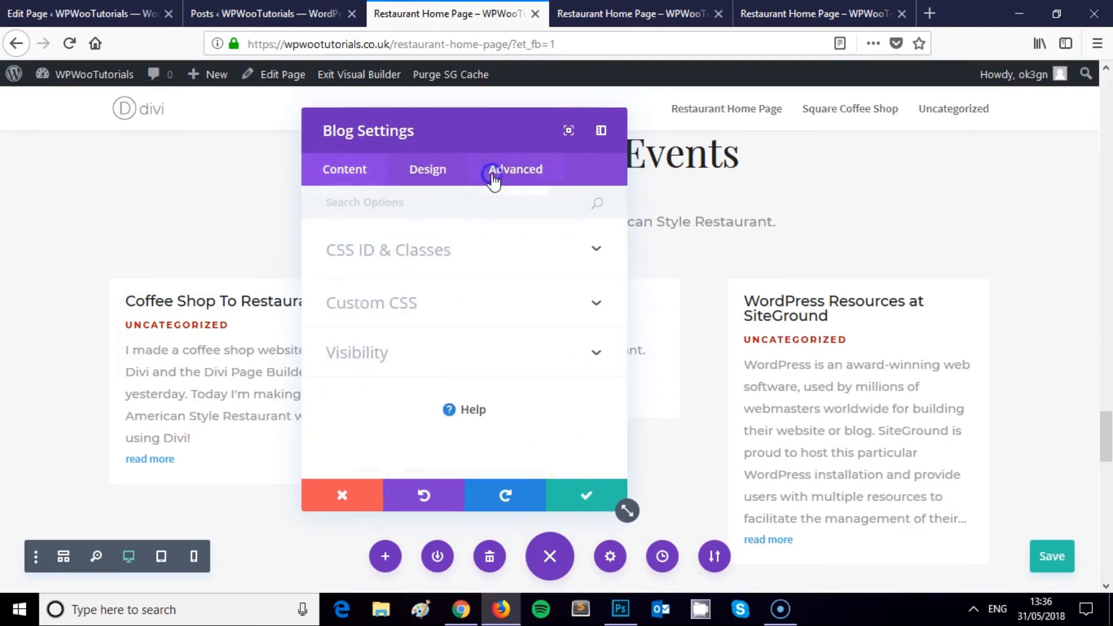
pyautogui.click(446, 174)
pyautogui.scroll(-2, 472, 258)
pyautogui.scroll(2, 415, 263)
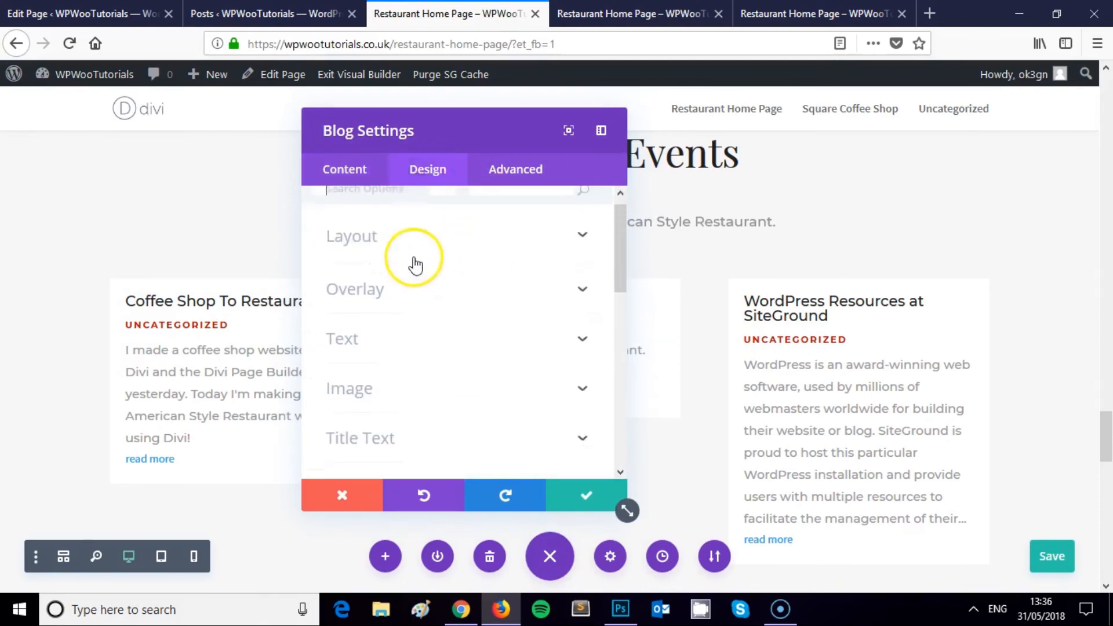
pyautogui.click(358, 257)
pyautogui.click(423, 317)
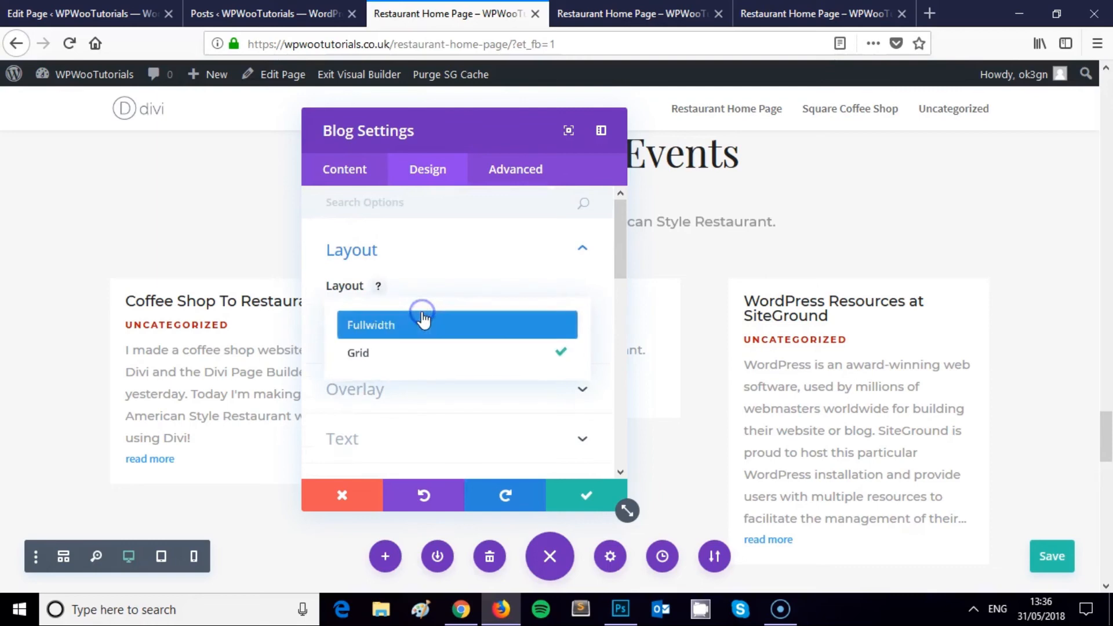
pyautogui.click(433, 324)
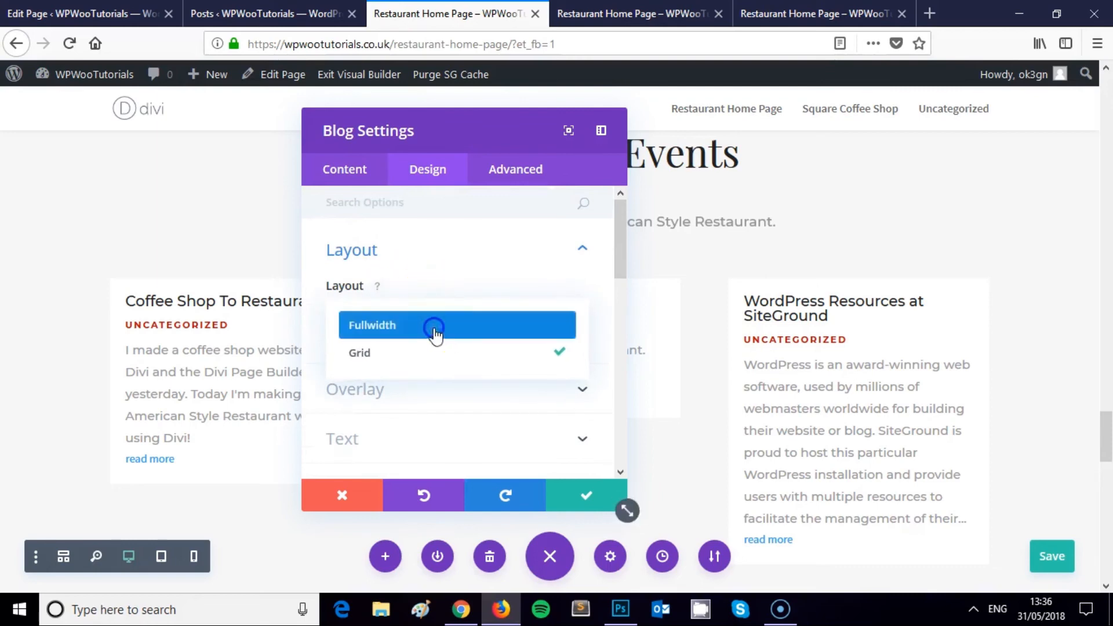
pyautogui.scroll(-5, 257, 311)
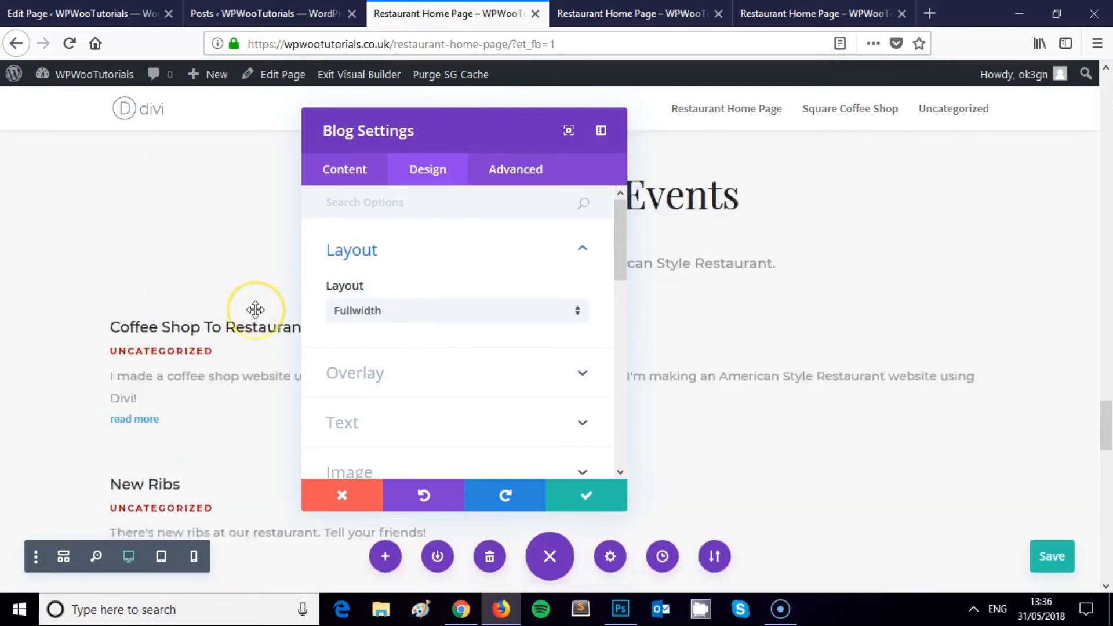
pyautogui.click(392, 321)
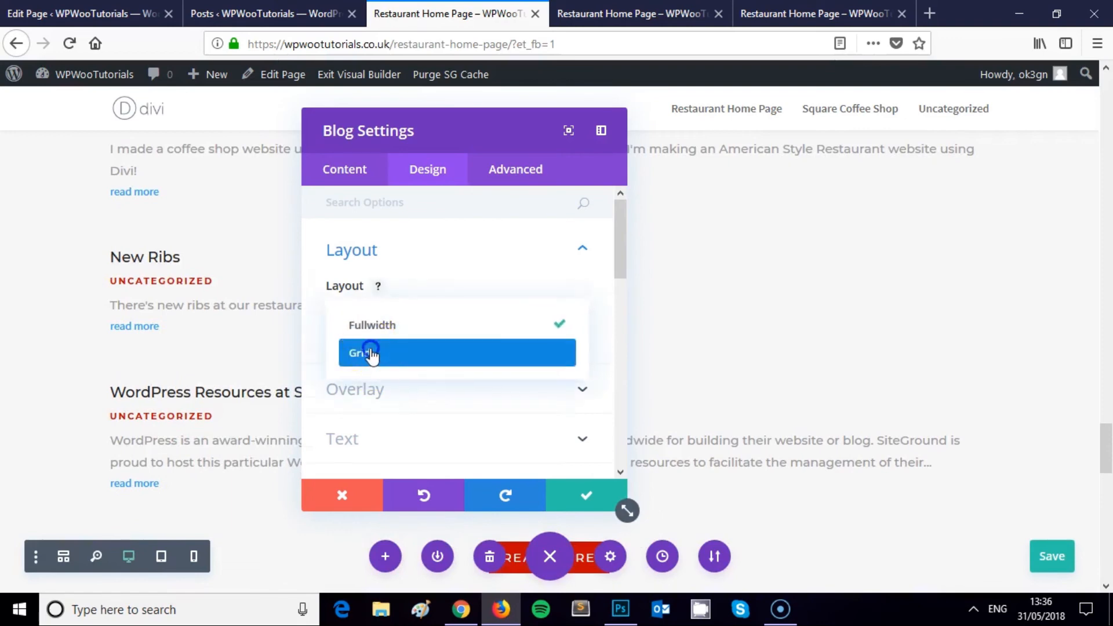
pyautogui.click(370, 353)
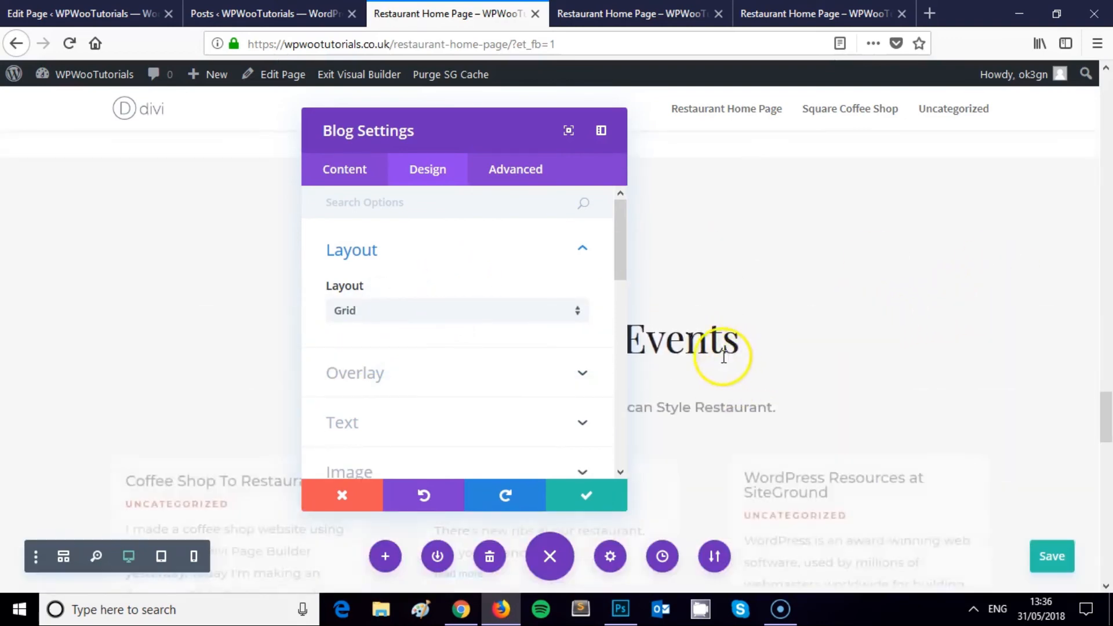
# Look through the blog module's overlay and remaining design options, and close its settings with the changes accepted.
pyautogui.click(404, 368)
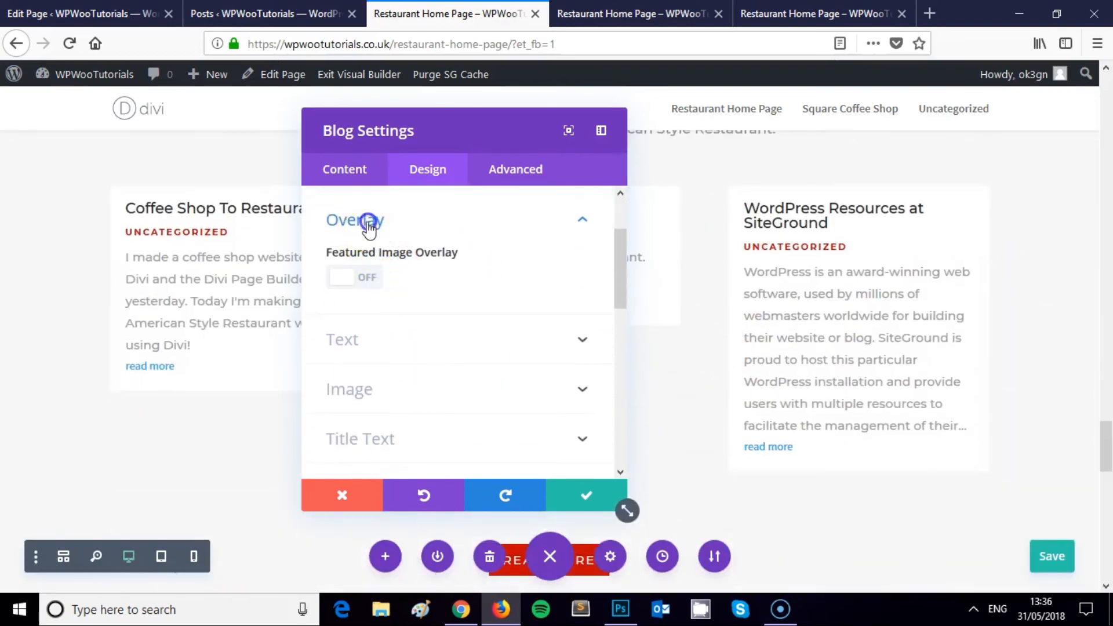
pyautogui.click(369, 225)
pyautogui.scroll(-4, 427, 288)
pyautogui.scroll(-4, 448, 290)
pyautogui.click(414, 306)
pyautogui.click(579, 500)
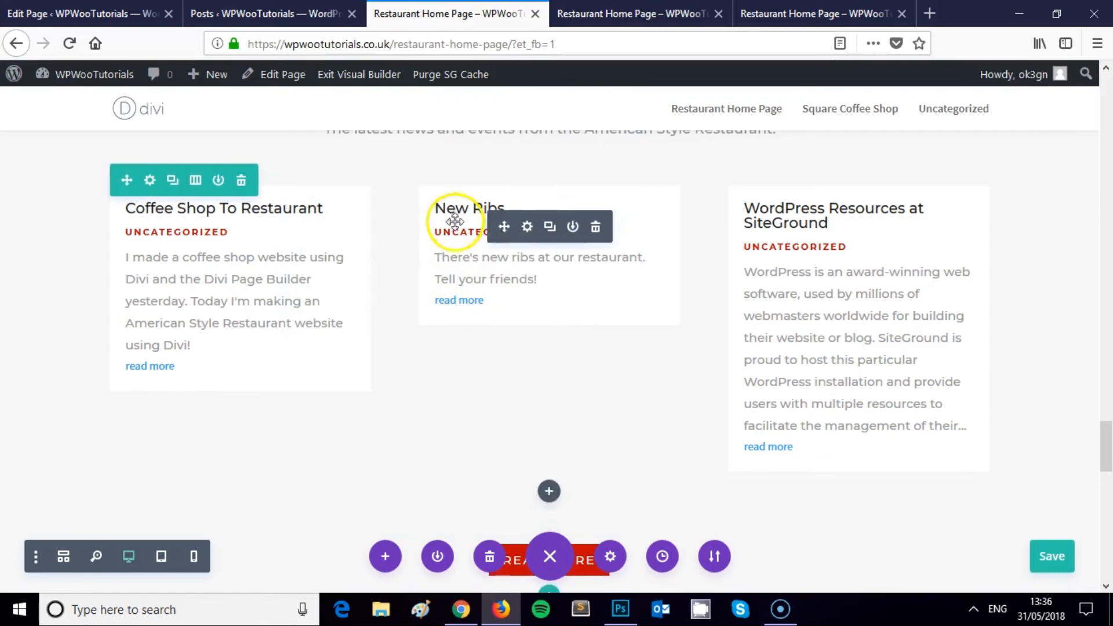
# Save the page and check the post cards in the news section.
pyautogui.scroll(-3, 489, 275)
pyautogui.scroll(1, 562, 400)
pyautogui.scroll(3, 562, 400)
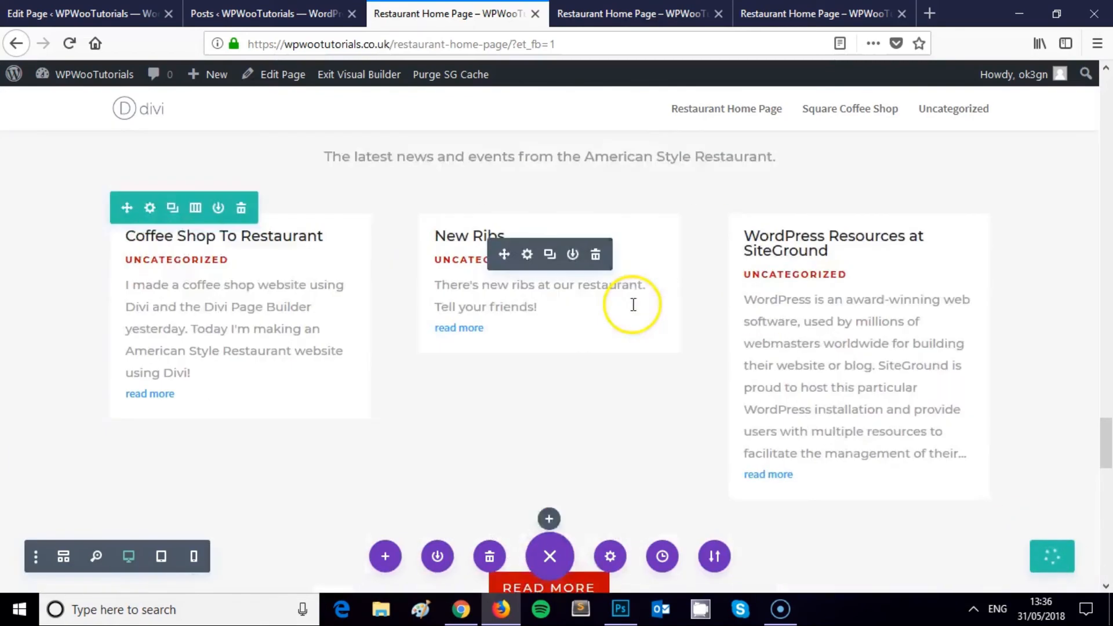
# Examine the opening hours, contact and newsletter section below the news, including its buttons and background image.
pyautogui.scroll(-8, 635, 302)
pyautogui.scroll(-8, 660, 264)
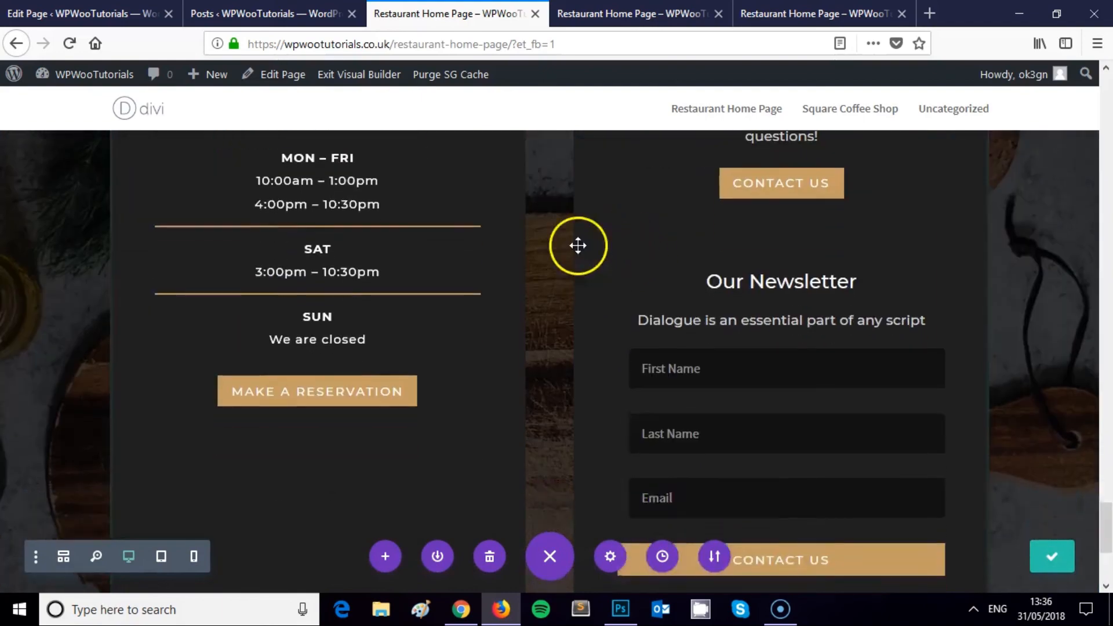
pyautogui.scroll(5, 542, 315)
pyautogui.scroll(5, 583, 340)
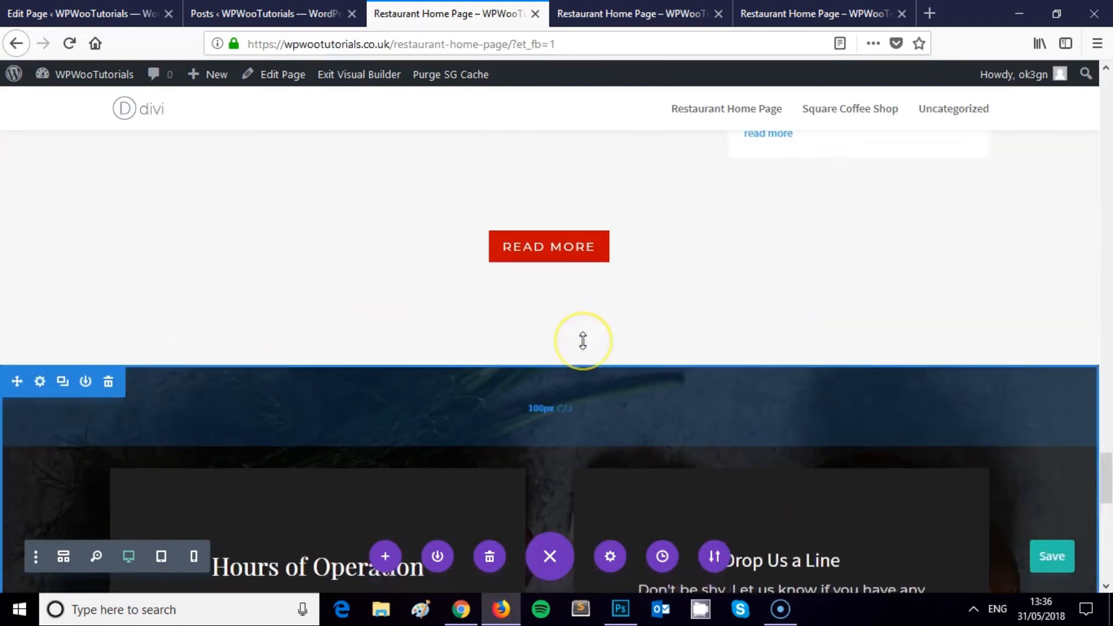
pyautogui.scroll(-3, 583, 340)
pyautogui.scroll(-8, 582, 340)
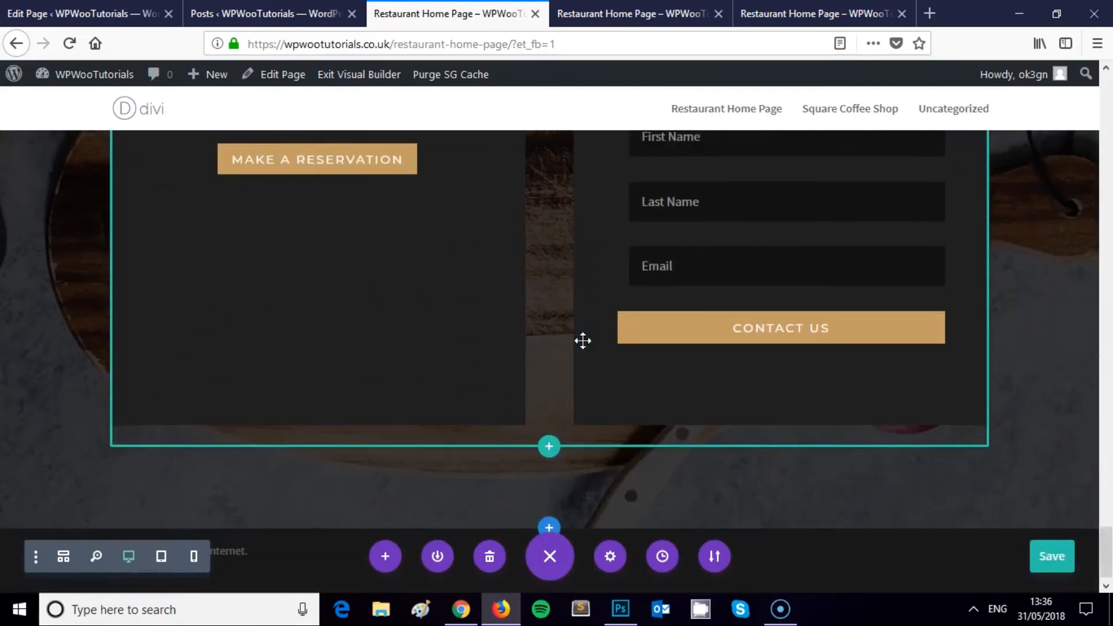
pyautogui.scroll(8, 583, 340)
pyautogui.click(560, 292)
pyautogui.scroll(3, 561, 292)
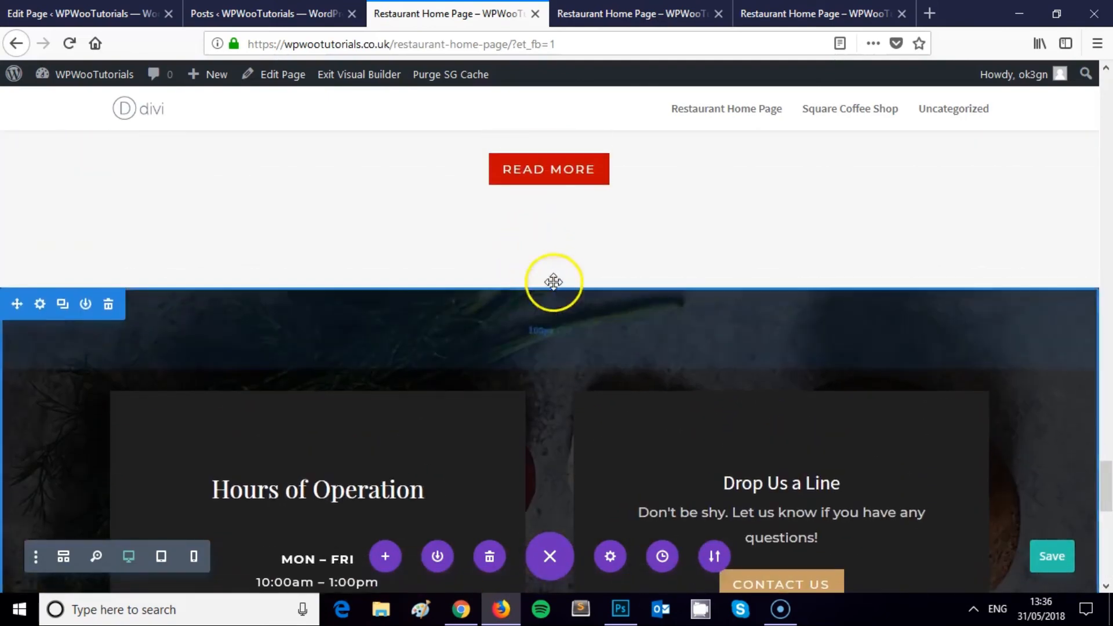
pyautogui.scroll(-5, 550, 318)
pyautogui.scroll(-6, 548, 317)
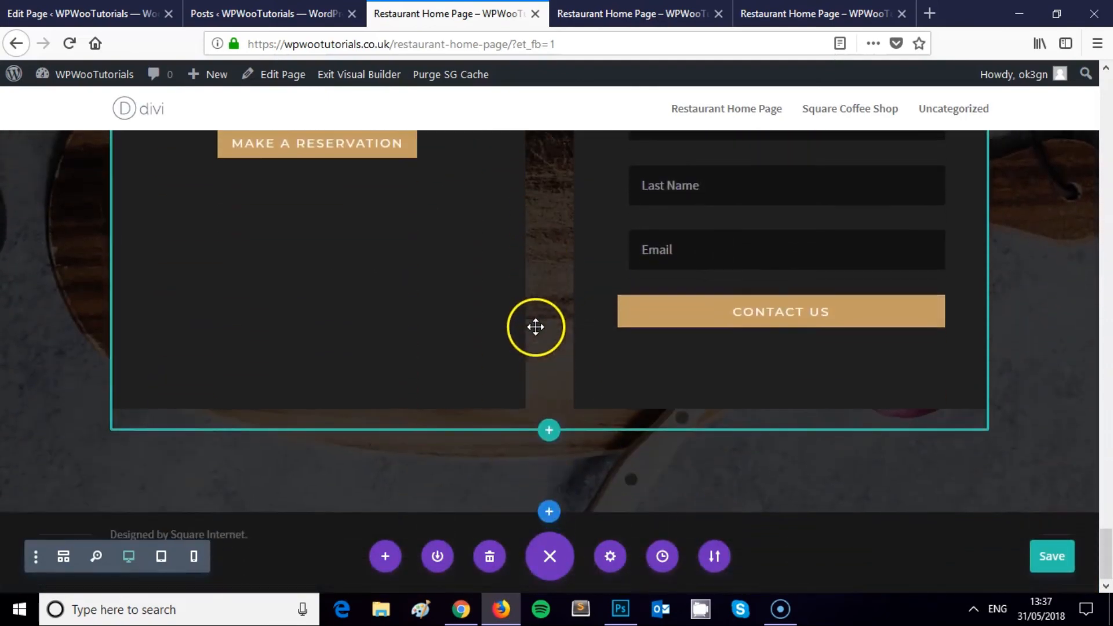
pyautogui.scroll(8, 534, 326)
pyautogui.scroll(-6, 677, 371)
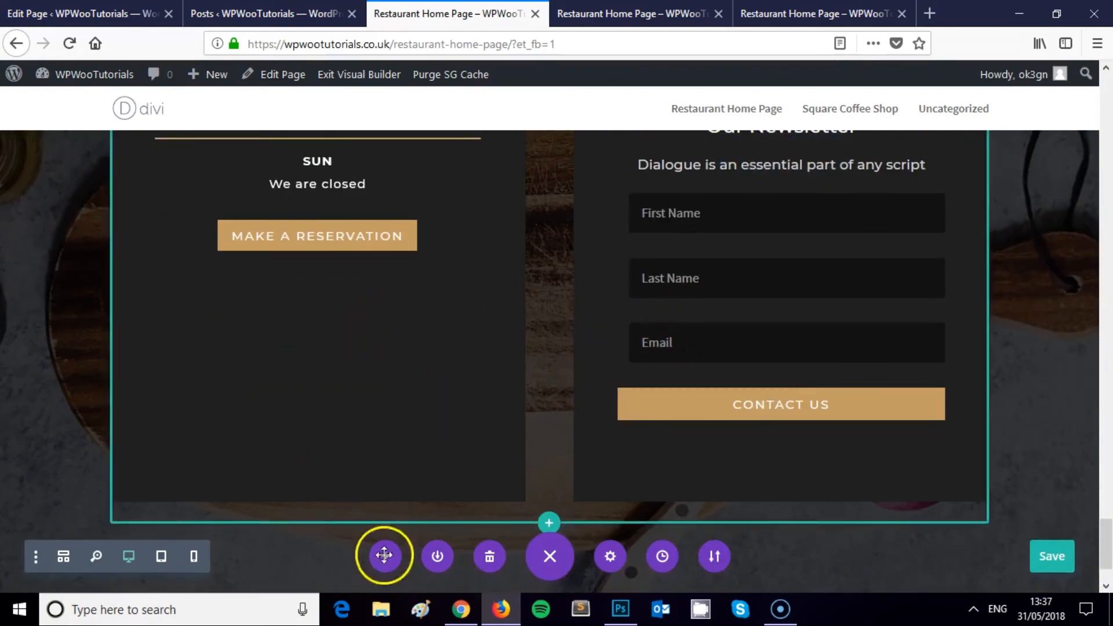
# Switch to Pexels in Chrome and search its photos for "american restaurant".
pyautogui.click(461, 609)
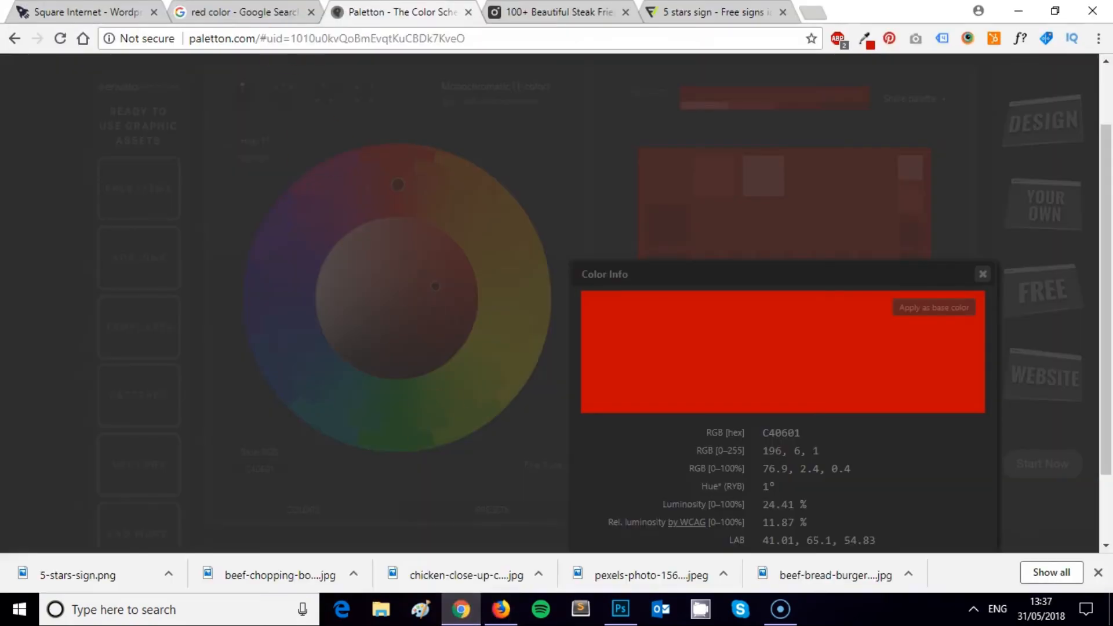
pyautogui.click(557, 12)
pyautogui.scroll(-5, 806, 321)
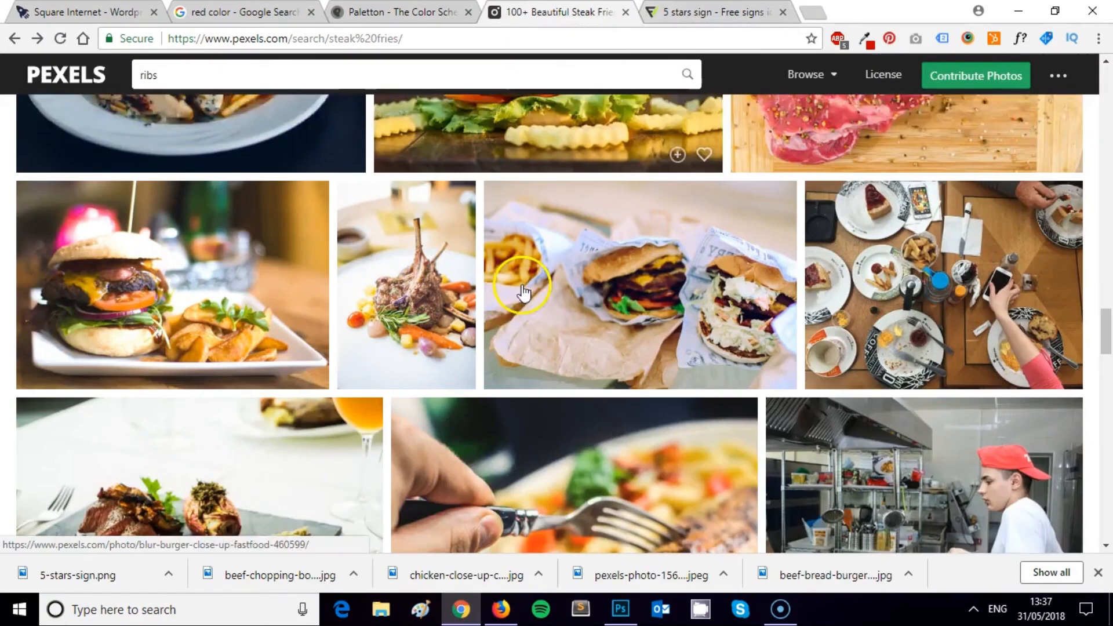
pyautogui.scroll(4, 806, 320)
pyautogui.moveTo(1106, 309); pyautogui.dragTo(1107, 85)
pyautogui.doubleClick(156, 85)
pyautogui.write('american restaurant')
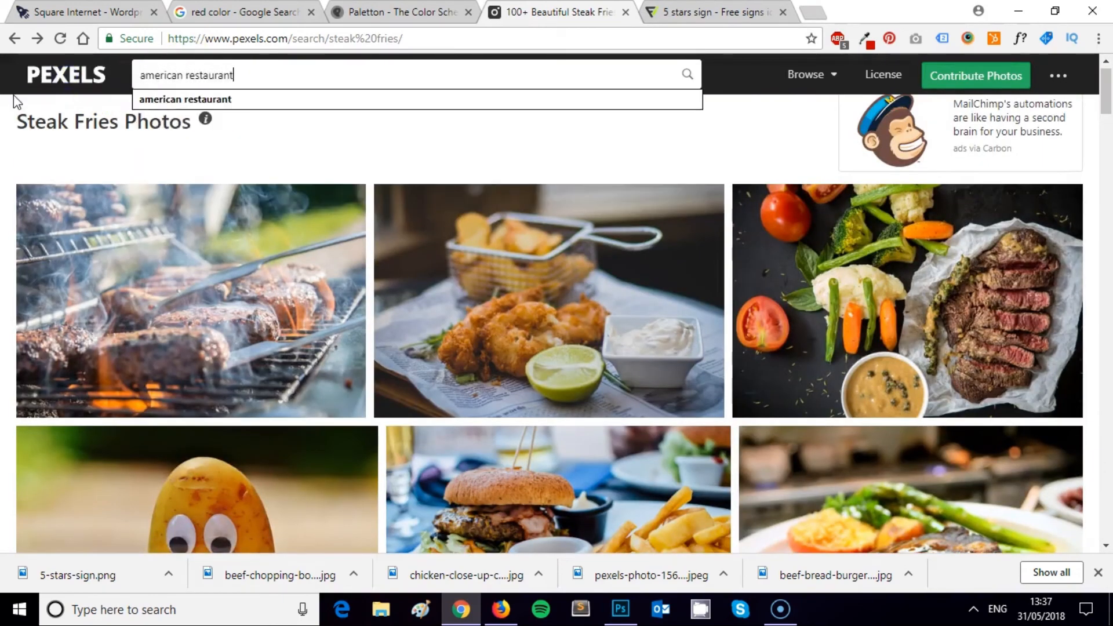
pyautogui.press('Return')
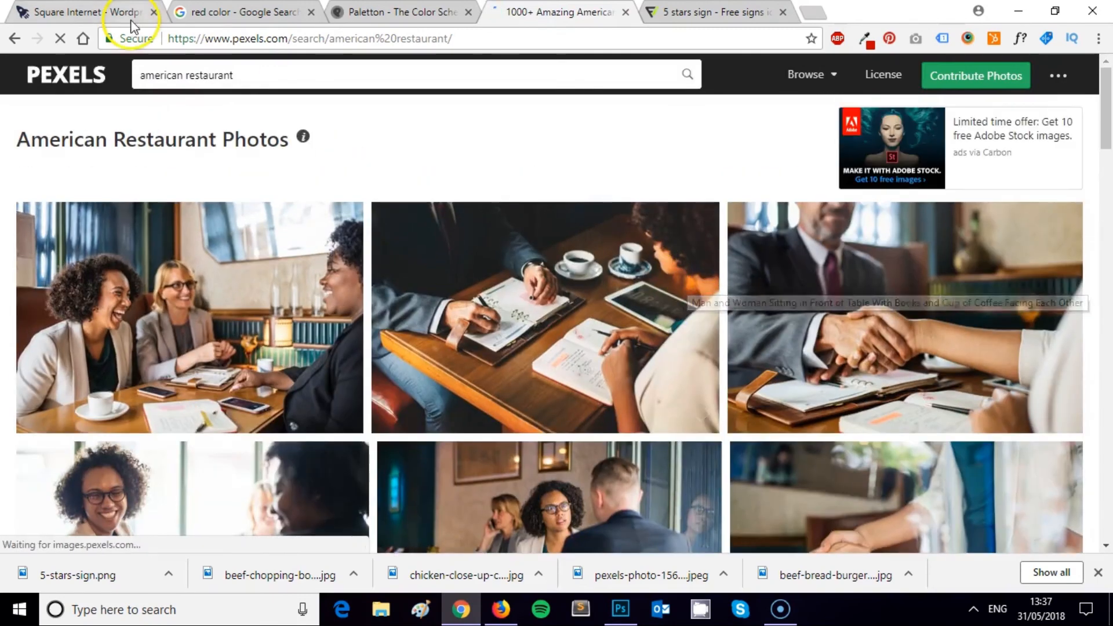
# Search Pexels for "american food" and browse the photos.
pyautogui.moveTo(195, 75); pyautogui.dragTo(288, 63)
pyautogui.write('fo')
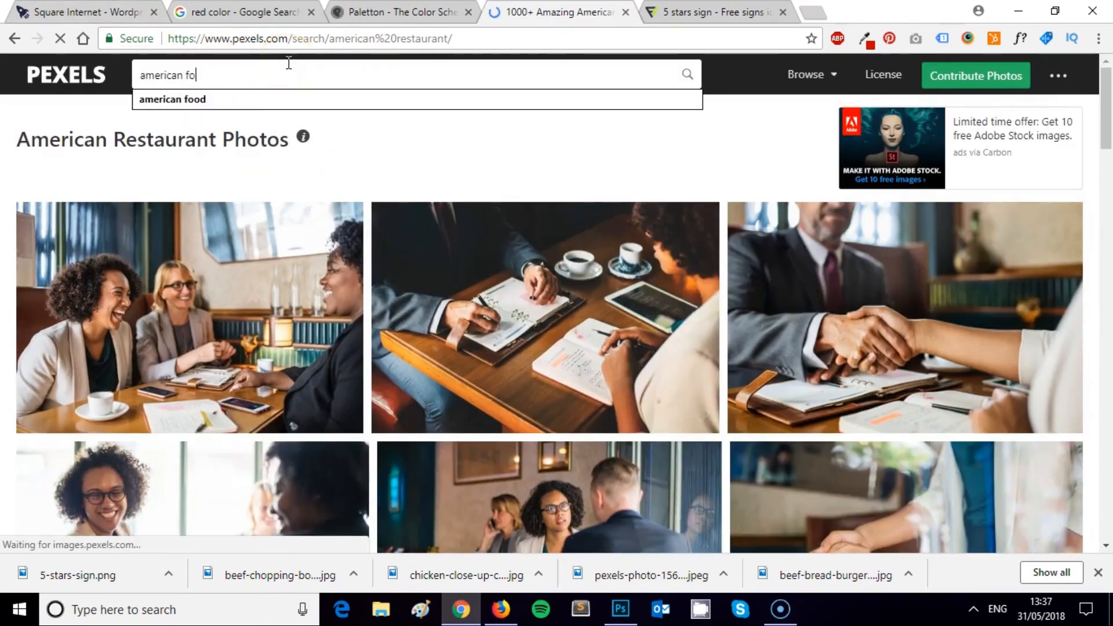
pyautogui.write('od')
pyautogui.press('Return')
pyautogui.scroll(-1, 595, 197)
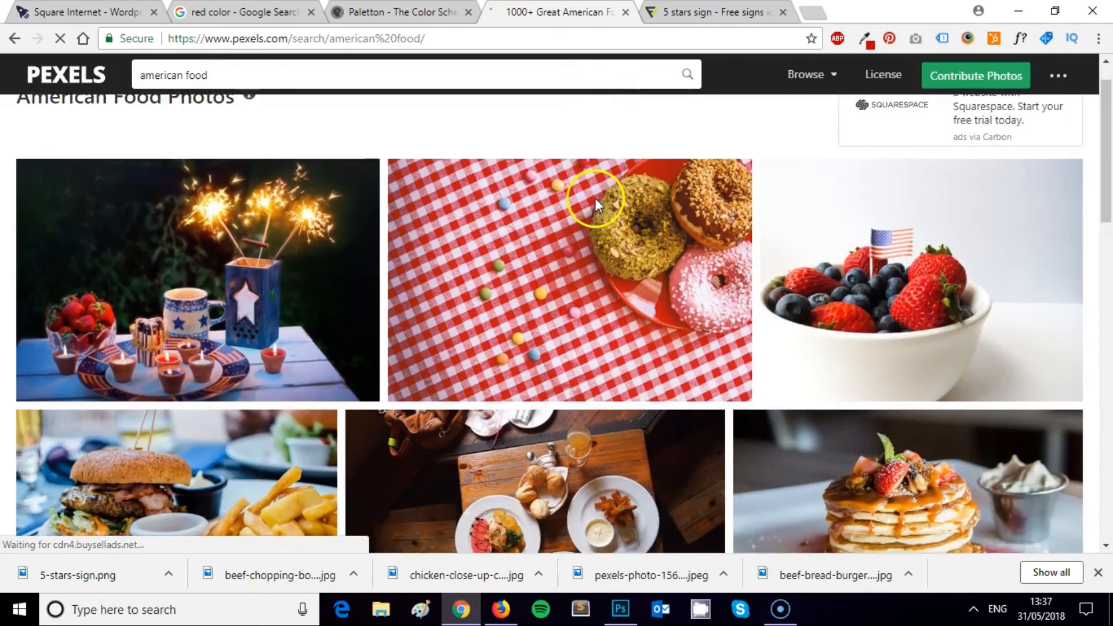
pyautogui.scroll(-20, 597, 200)
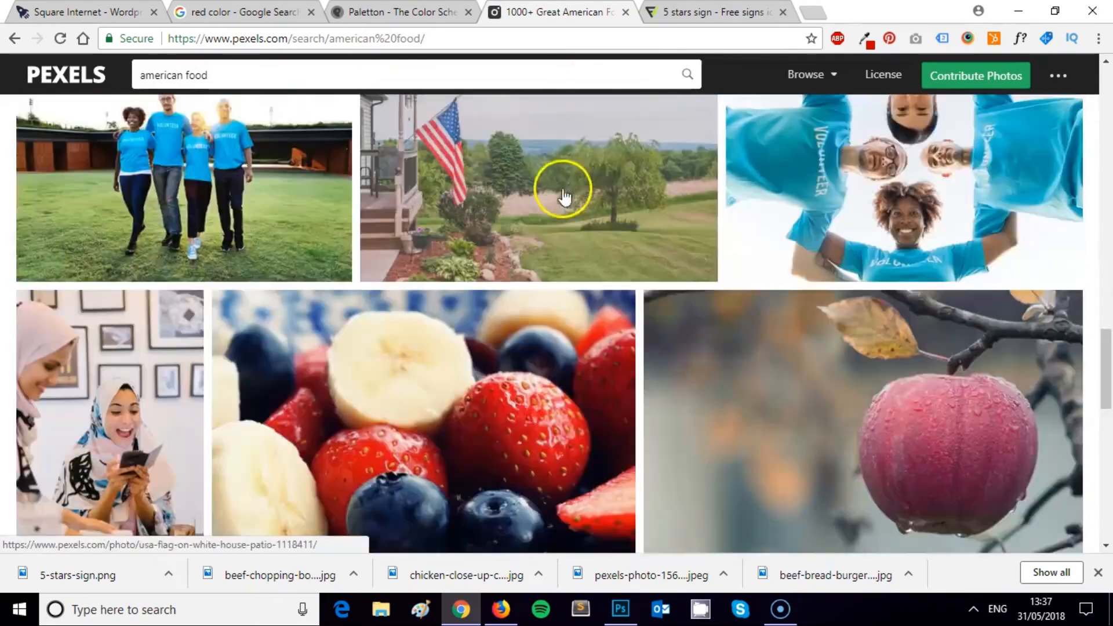
pyautogui.scroll(-4, 568, 191)
# Search Pexels for "restaurant" and browse the photos for a suitable restaurant interior.
pyautogui.moveTo(219, 70); pyautogui.dragTo(13, 95)
pyautogui.write('restaurant')
pyautogui.press('Return')
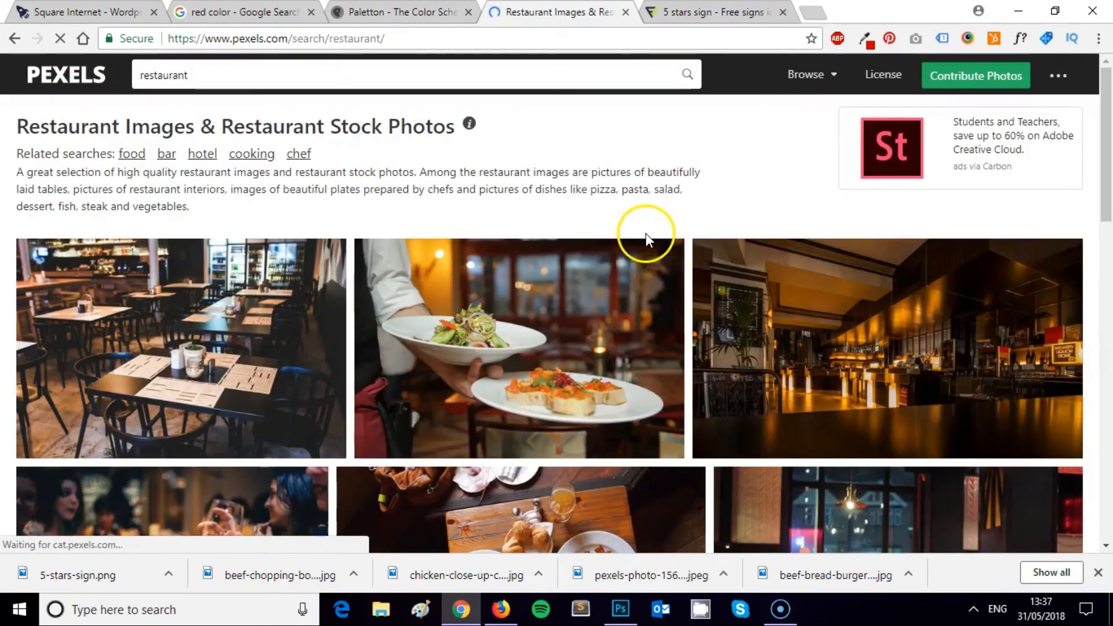
pyautogui.scroll(-4, 632, 218)
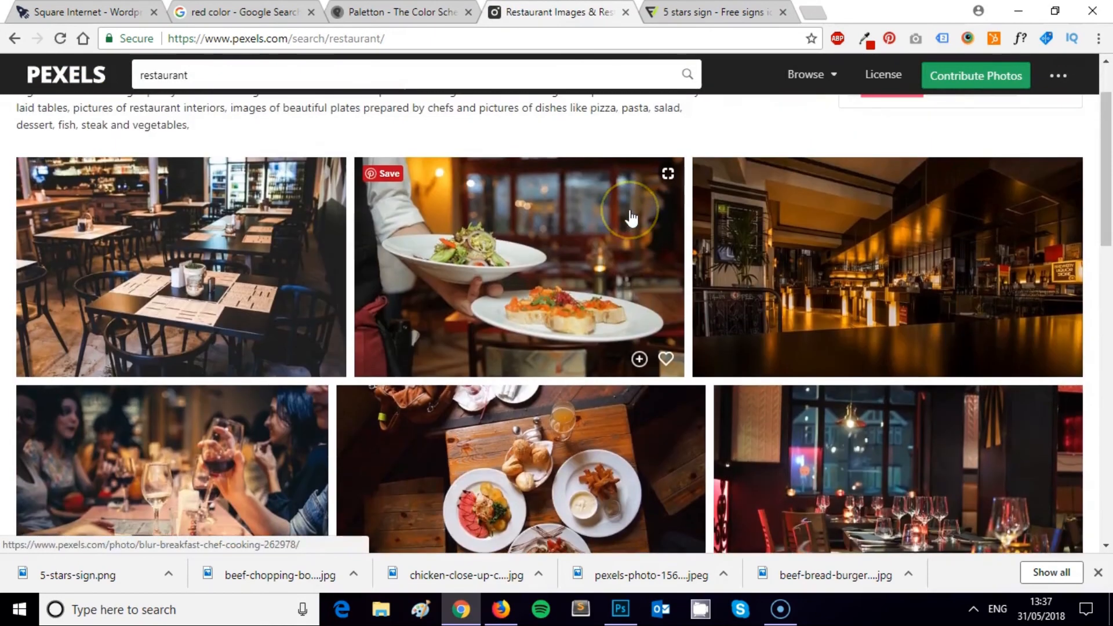
pyautogui.scroll(-7, 632, 217)
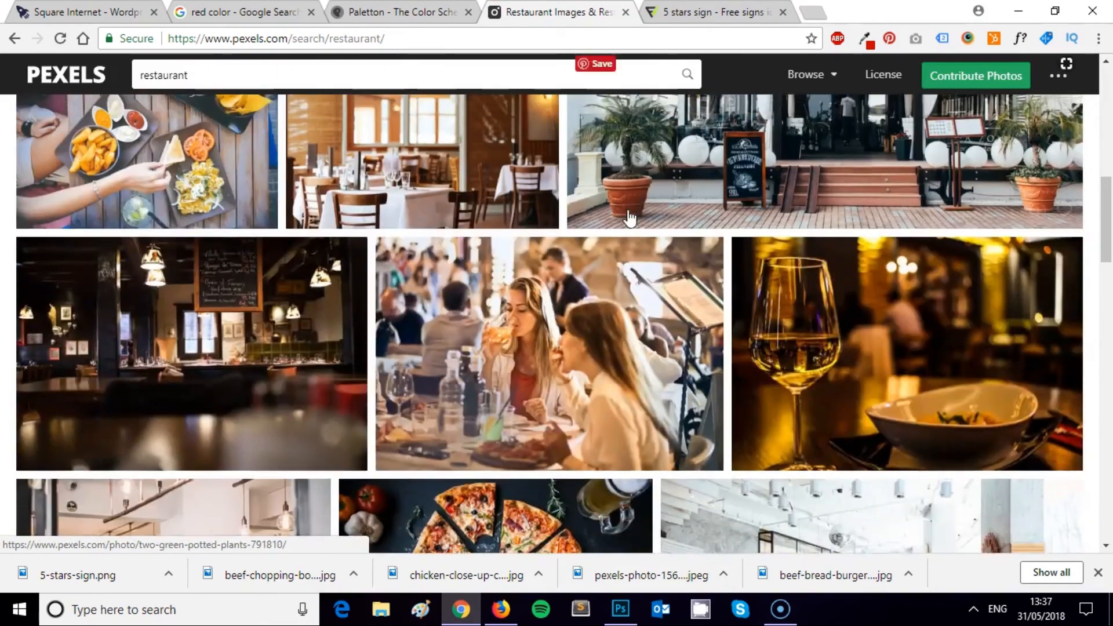
pyautogui.scroll(3, 716, 258)
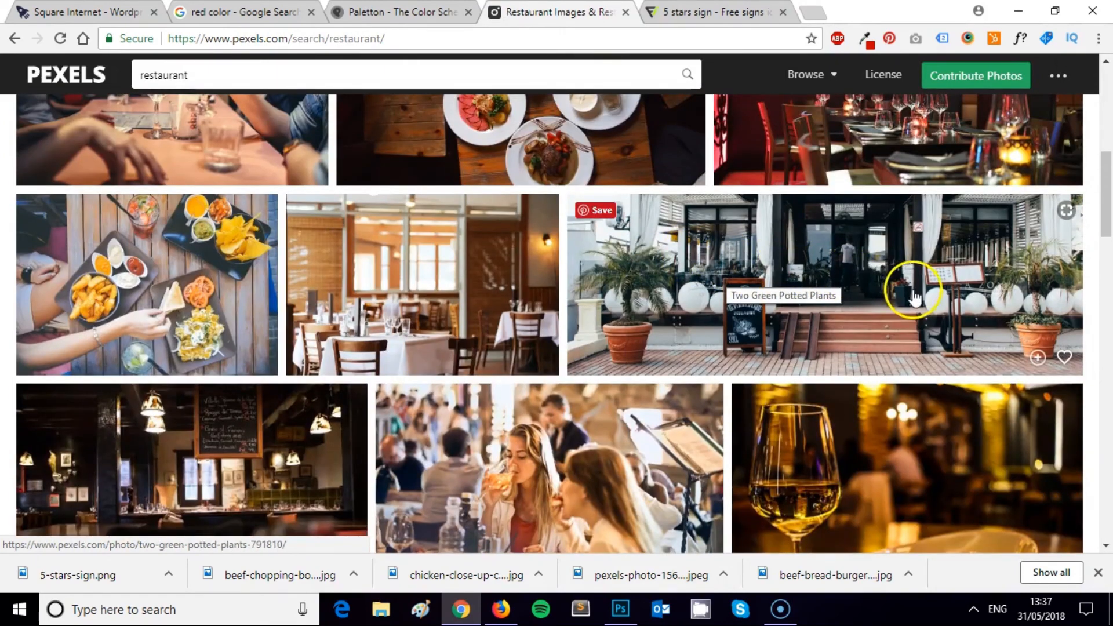
pyautogui.scroll(-1, 847, 283)
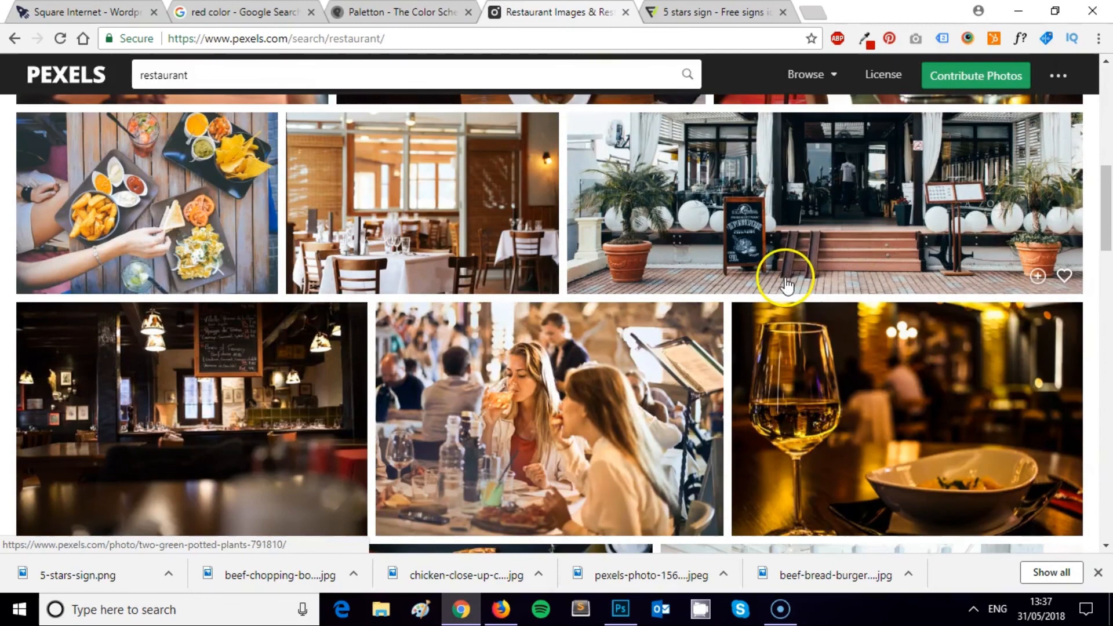
pyautogui.scroll(-2, 787, 284)
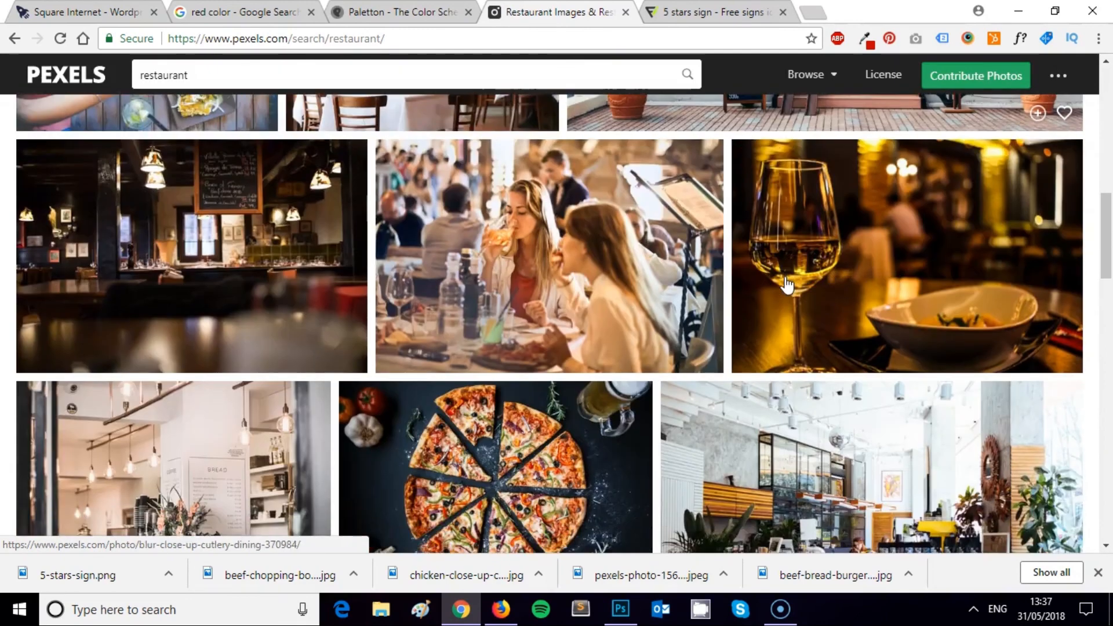
pyautogui.scroll(-2, 787, 284)
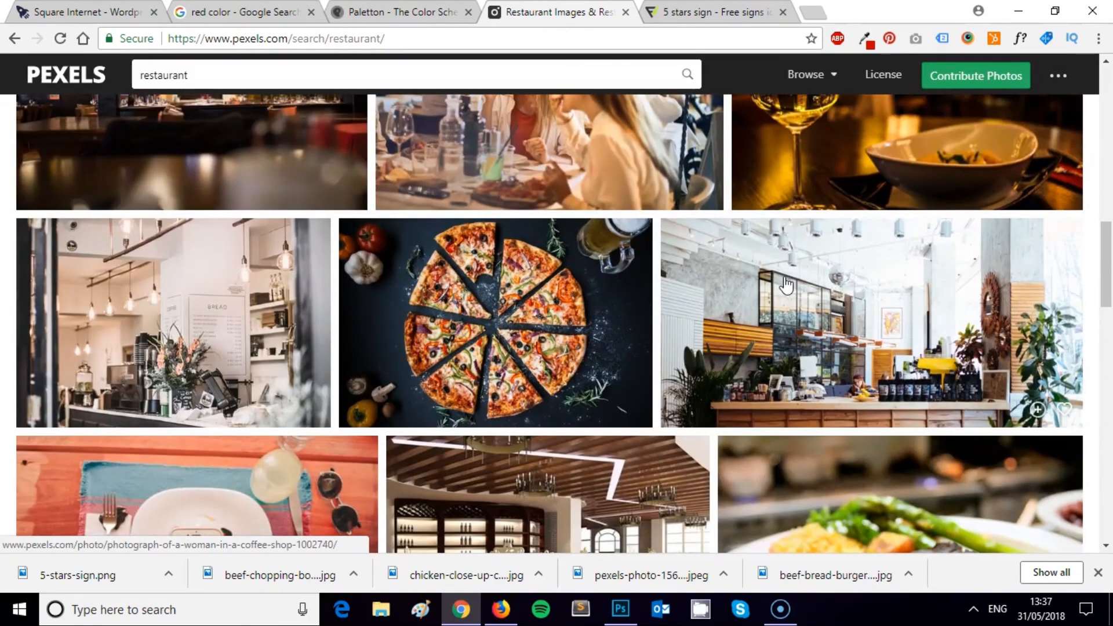
pyautogui.scroll(-9, 729, 270)
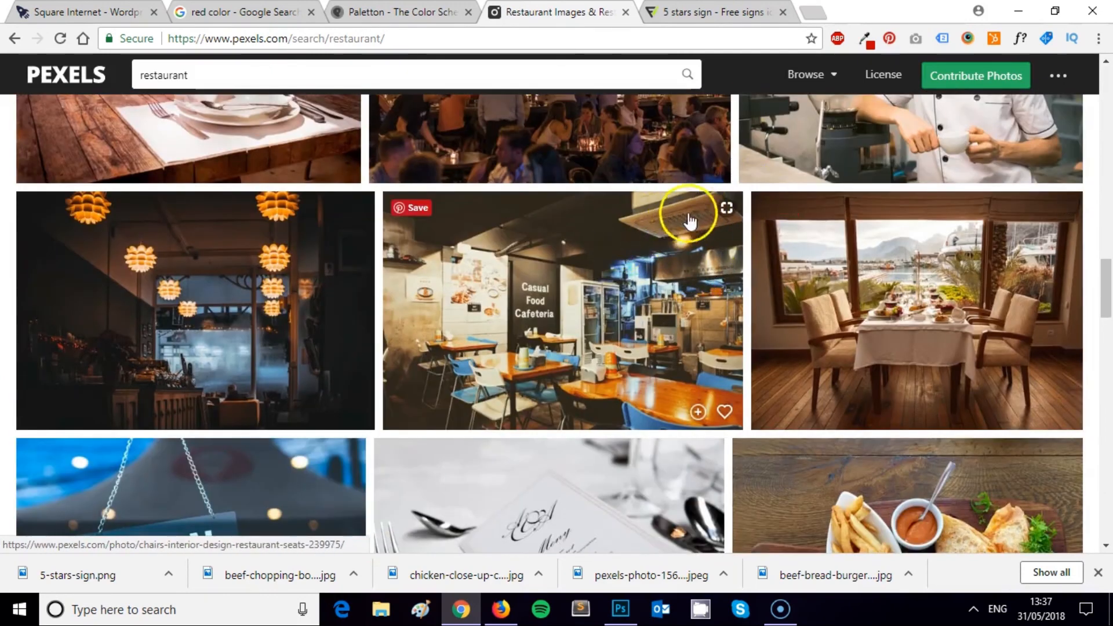
# Download the dark restaurant interior photo with the glowing orange pendant lamps in its original 6000 x 4000 size.
pyautogui.click(267, 300)
pyautogui.scroll(-1, 644, 267)
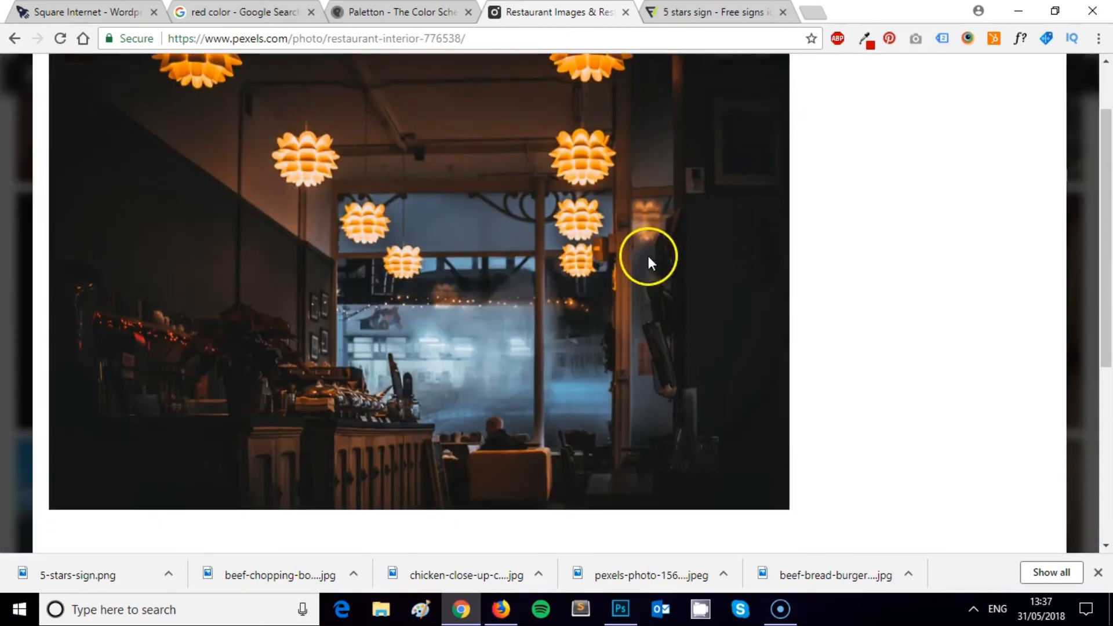
pyautogui.scroll(3, 847, 267)
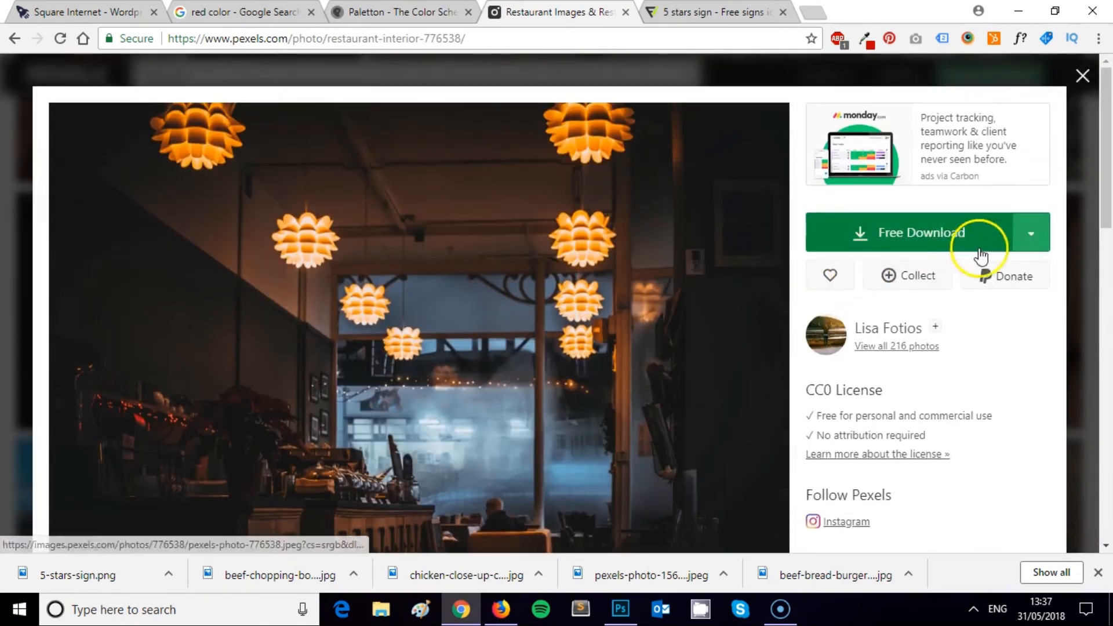
pyautogui.click(1038, 240)
pyautogui.scroll(-1, 994, 447)
pyautogui.click(1004, 415)
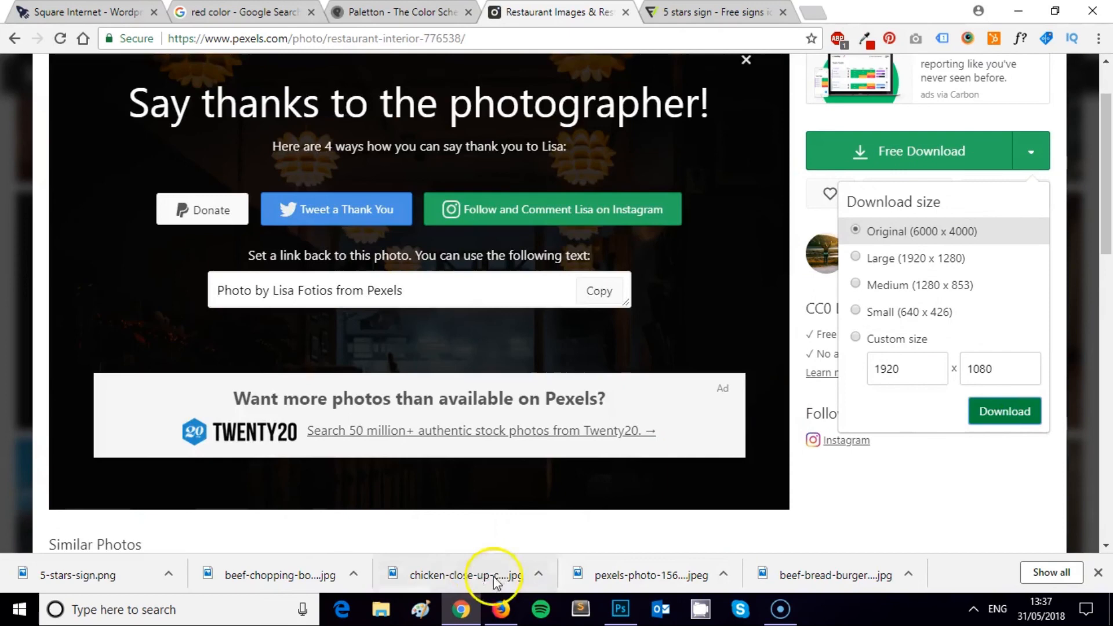
# Switch to the page builder in Firefox and remove the background image from the Hours of Operation section.
pyautogui.click(509, 617)
pyautogui.scroll(8, 493, 304)
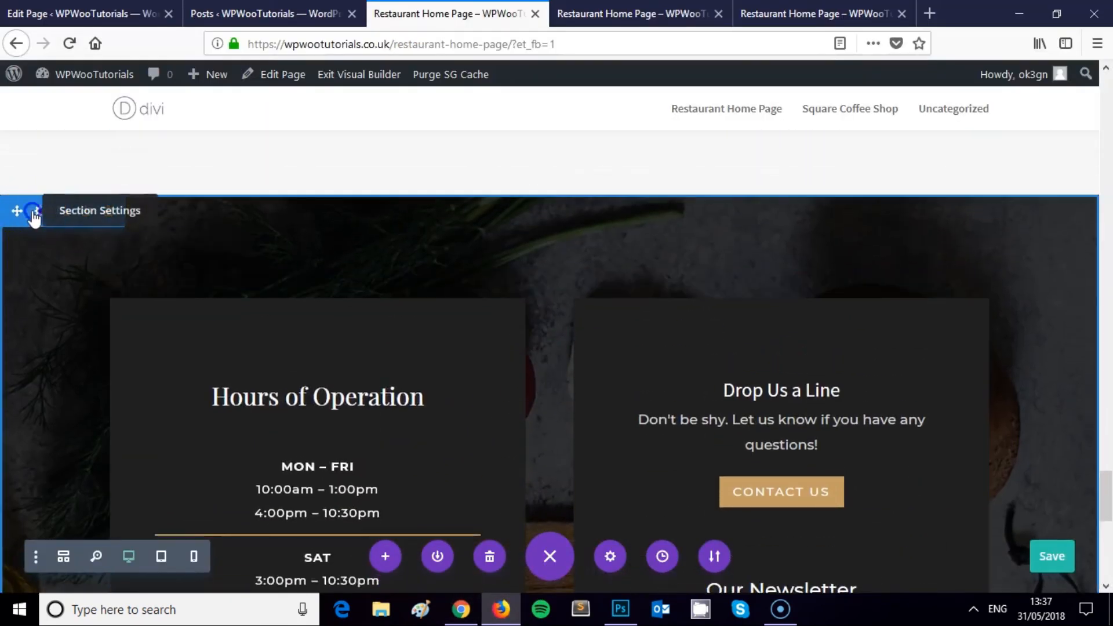
pyautogui.click(37, 213)
pyautogui.click(423, 264)
pyautogui.scroll(-3, 447, 296)
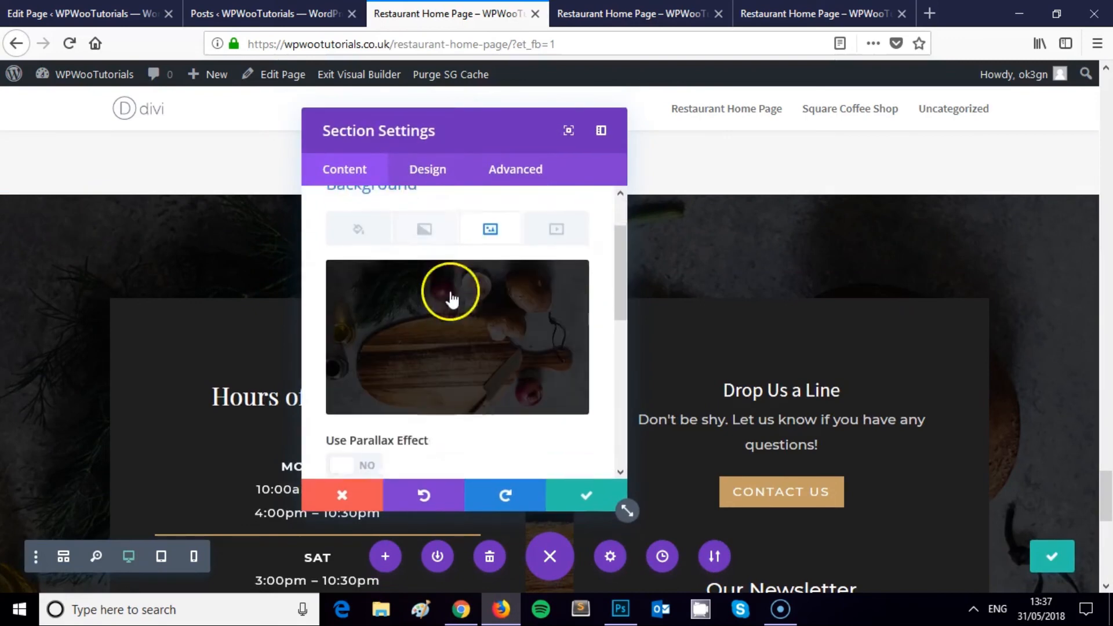
pyautogui.scroll(2, 477, 313)
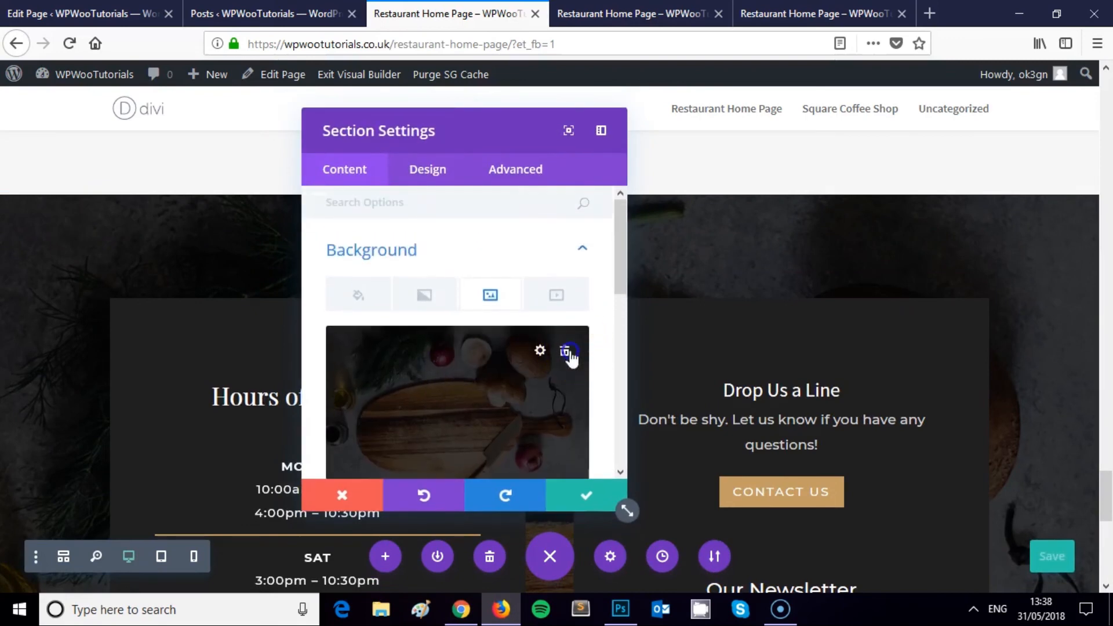
pyautogui.click(566, 352)
# Upload buffet-business-counter-776538 from Downloads, use it as the section's background image and save the section settings.
pyautogui.click(453, 390)
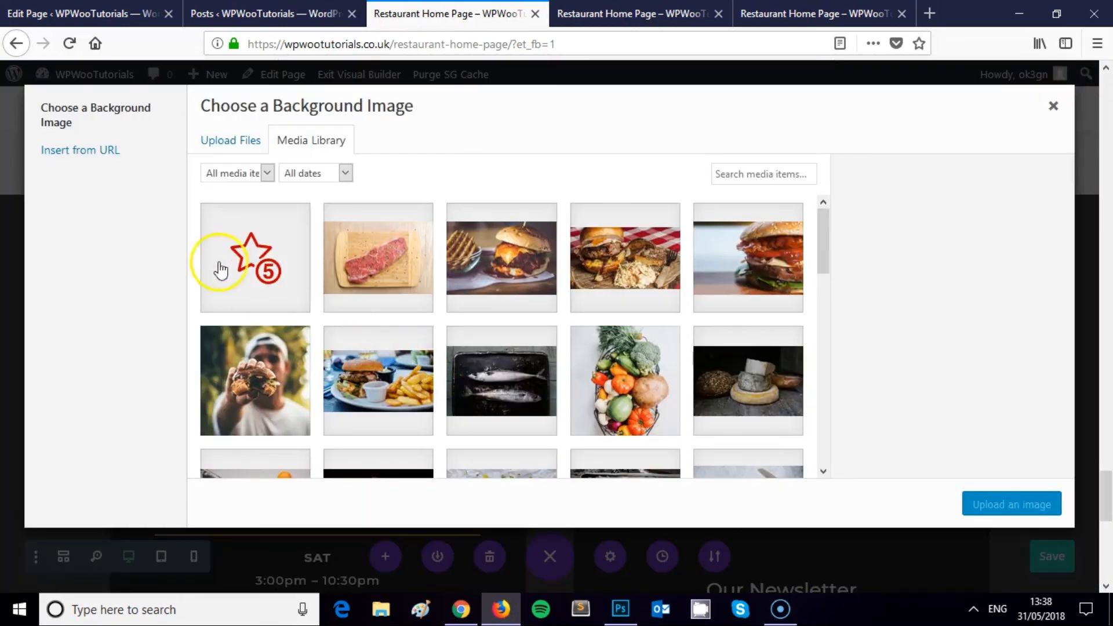
pyautogui.click(246, 138)
pyautogui.click(622, 345)
pyautogui.click(196, 138)
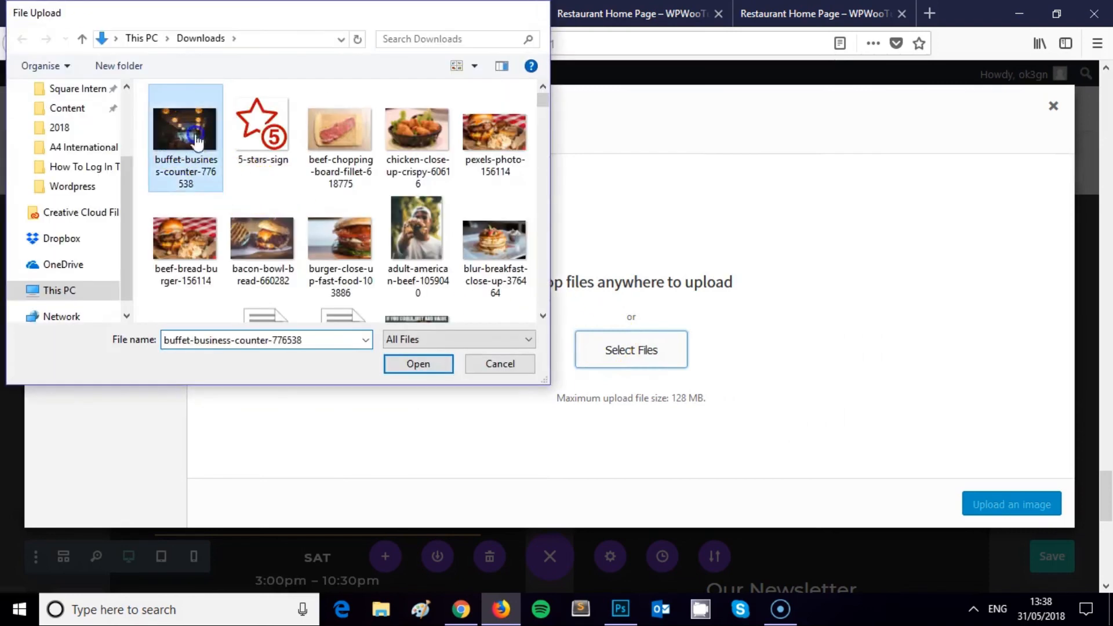
pyautogui.doubleClick(196, 138)
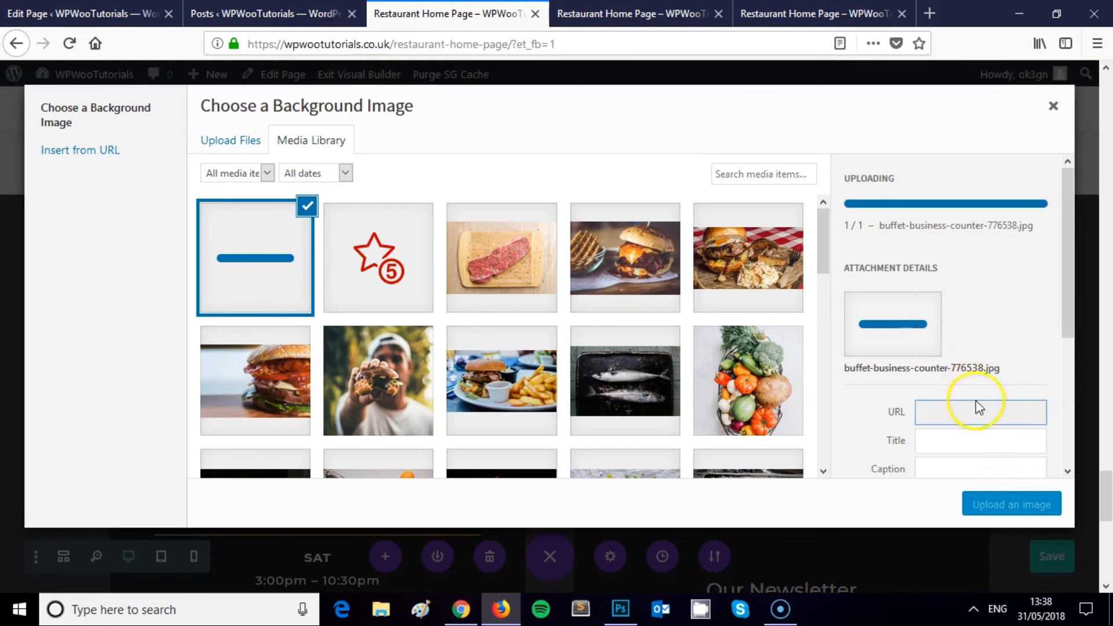
pyautogui.scroll(-2, 955, 308)
pyautogui.click(1006, 504)
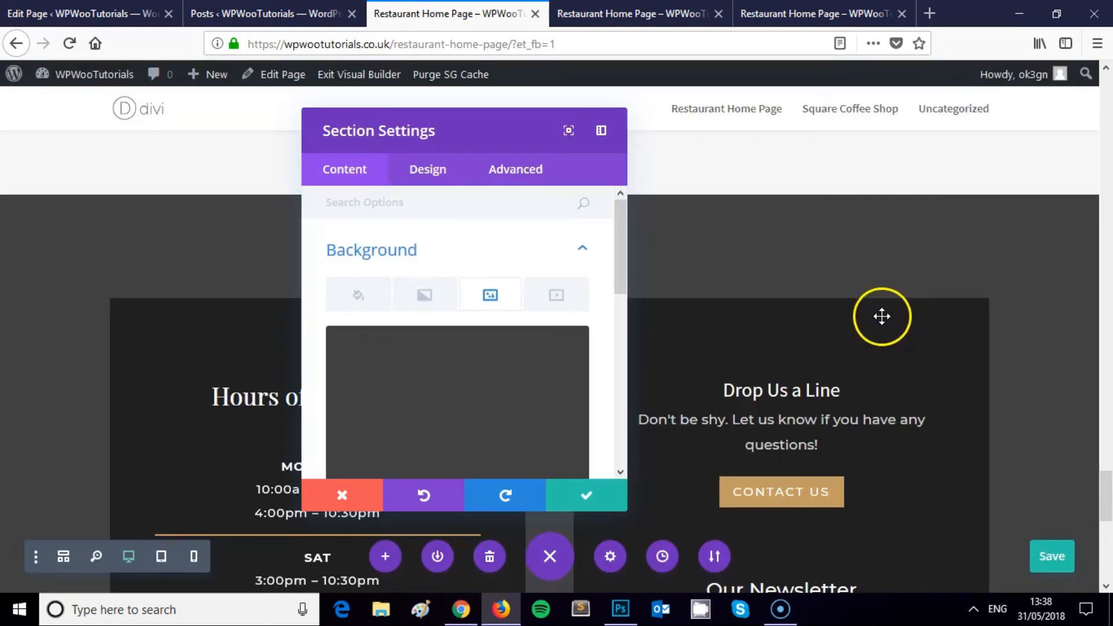
pyautogui.click(587, 493)
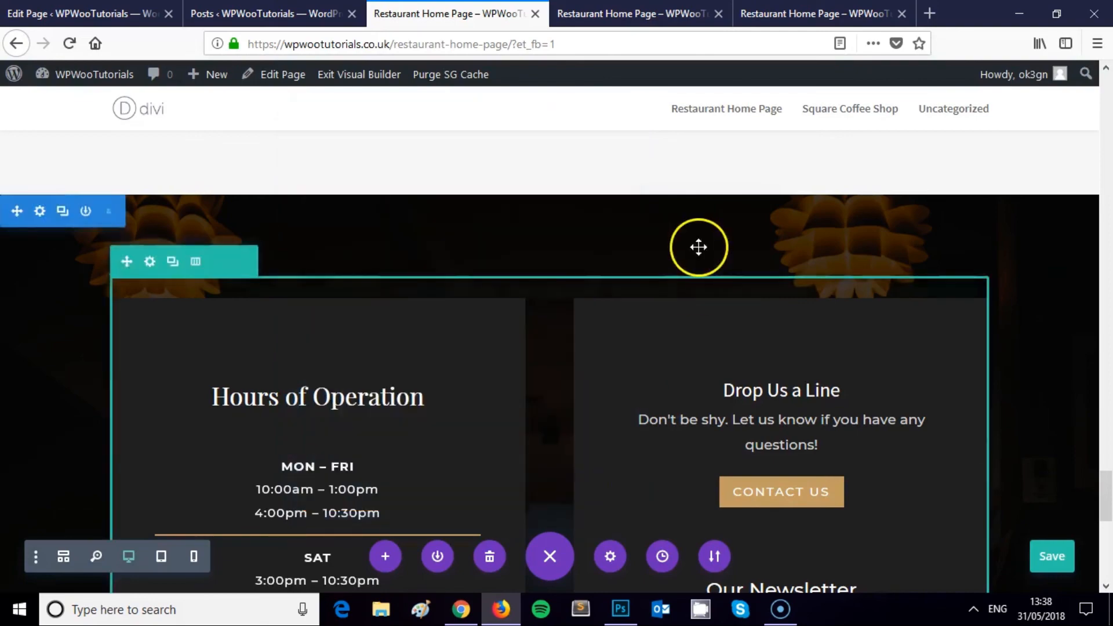
# Change the divider between the MON – FRI and SAT opening hours to the copied red colour.
pyautogui.scroll(-10, 698, 245)
pyautogui.scroll(8, 700, 247)
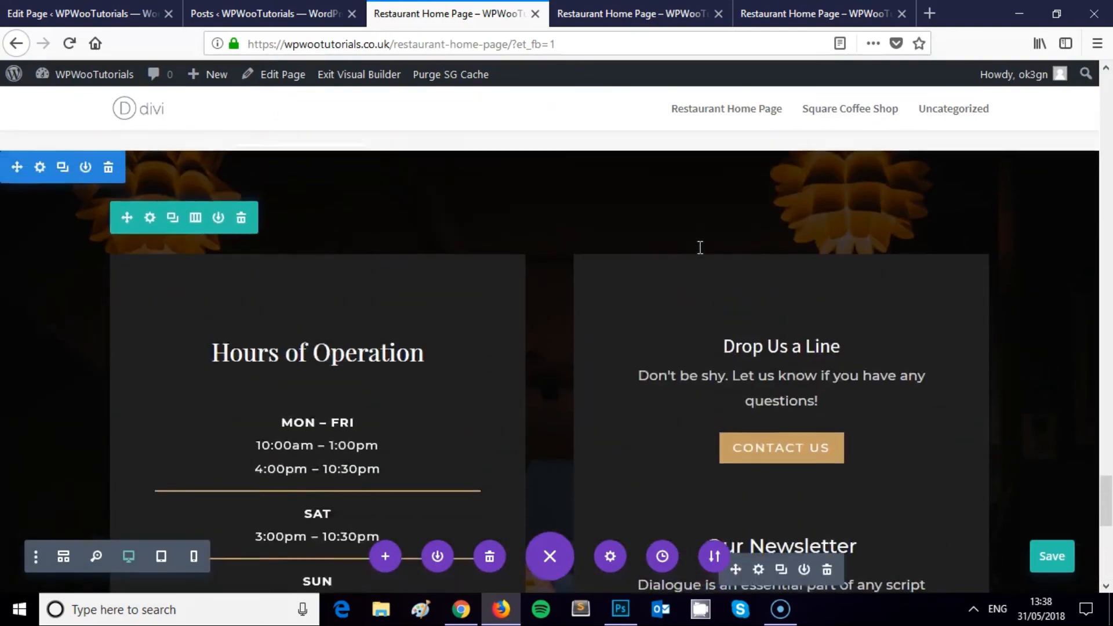
pyautogui.scroll(-3, 771, 280)
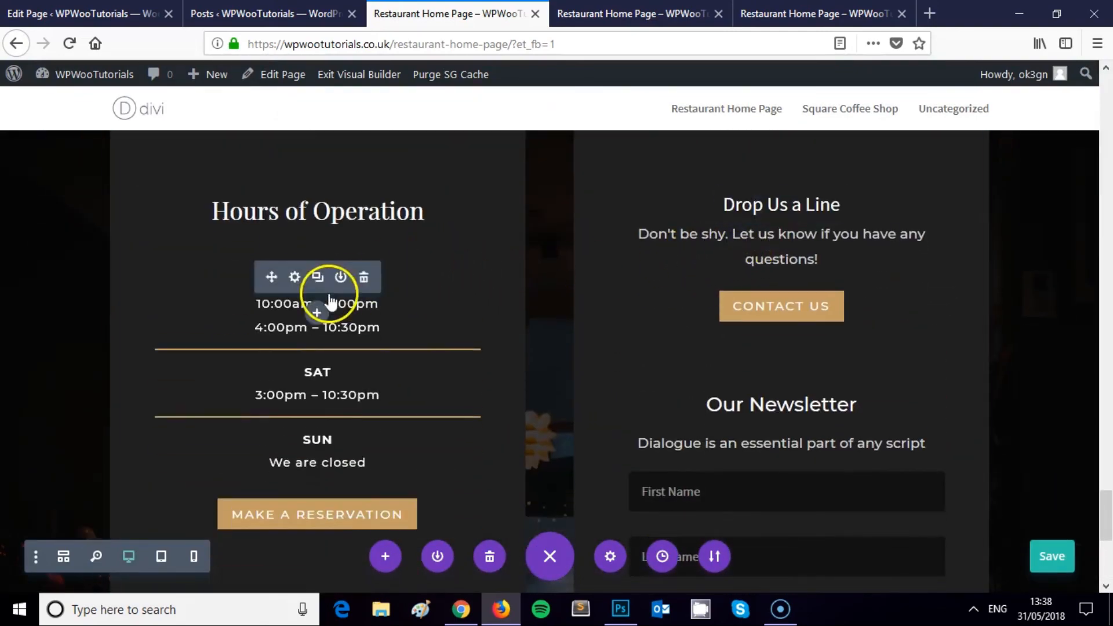
pyautogui.scroll(-3, 495, 360)
pyautogui.scroll(3, 512, 364)
pyautogui.scroll(1, 512, 364)
pyautogui.moveTo(383, 353)
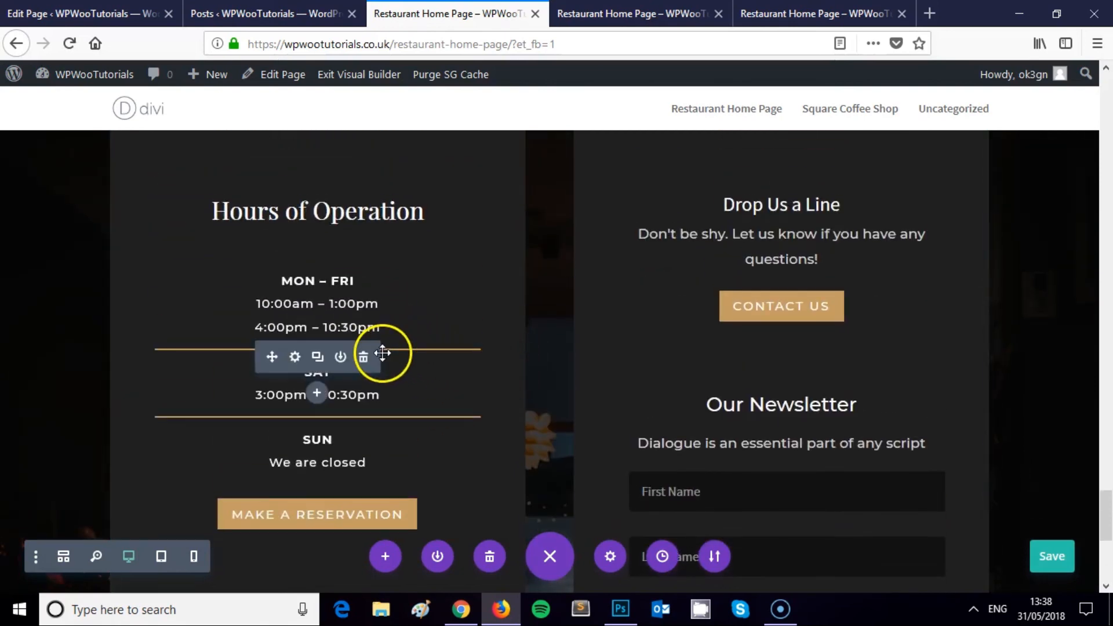
pyautogui.click(297, 358)
pyautogui.click(428, 170)
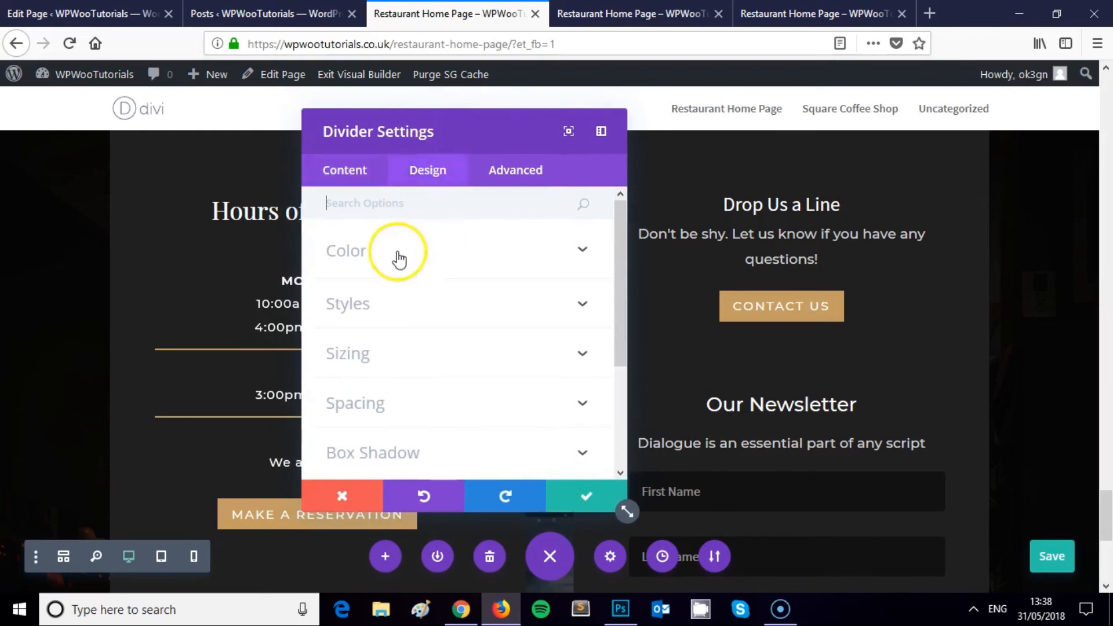
pyautogui.click(359, 251)
pyautogui.click(341, 318)
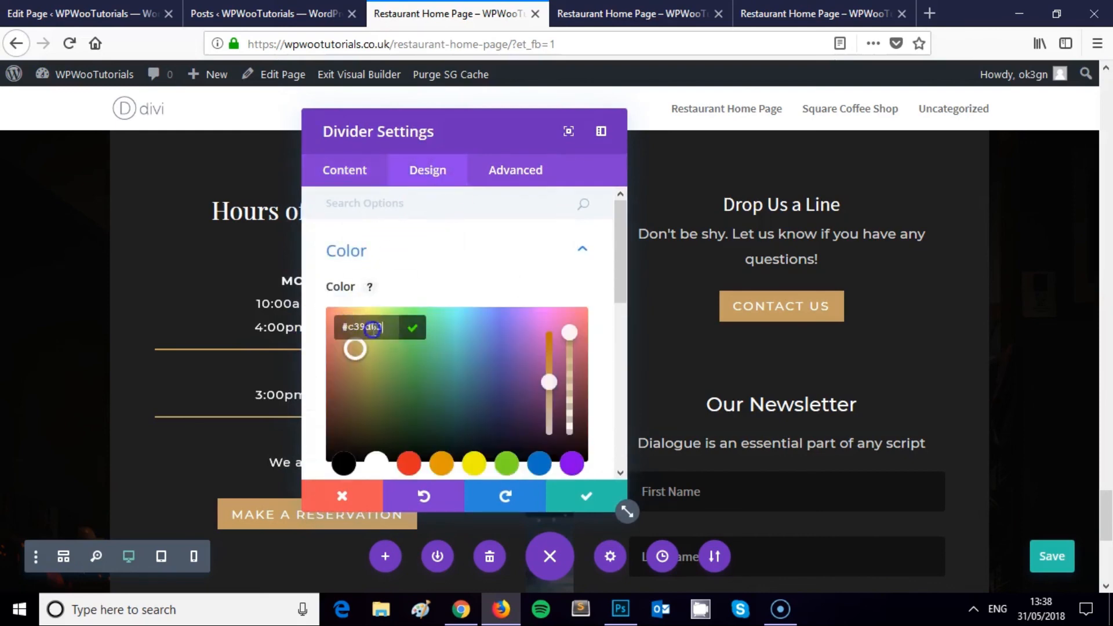
pyautogui.hotkey('ctrl', 'v')
pyautogui.press('Return')
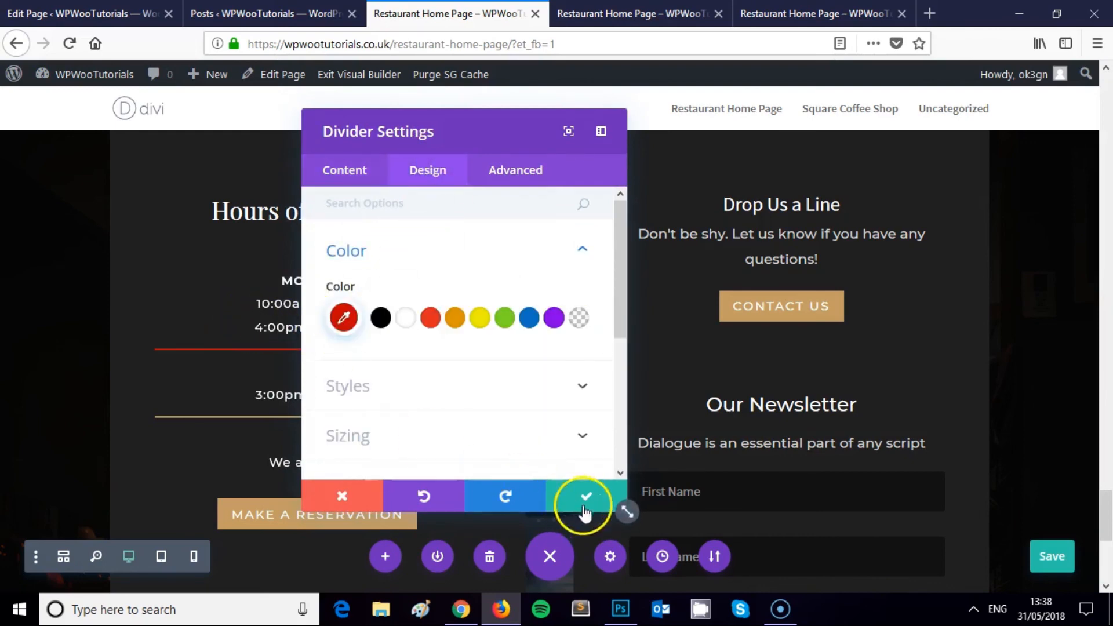
pyautogui.click(582, 497)
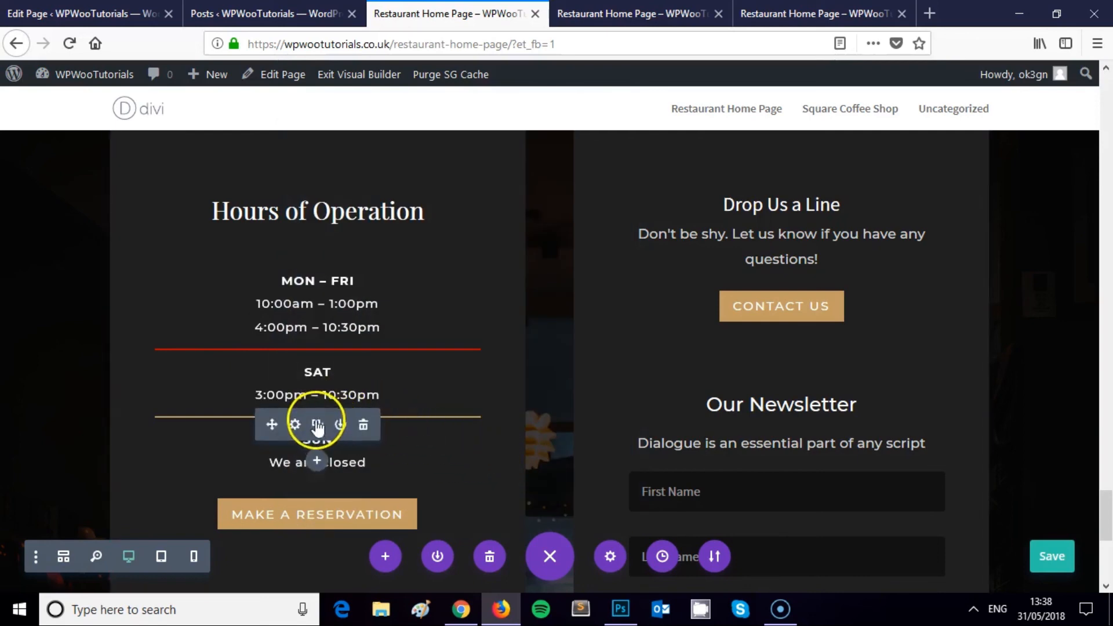
# Change the divider between the SAT and SUN opening hours to the same copied red colour.
pyautogui.click(294, 425)
pyautogui.click(427, 169)
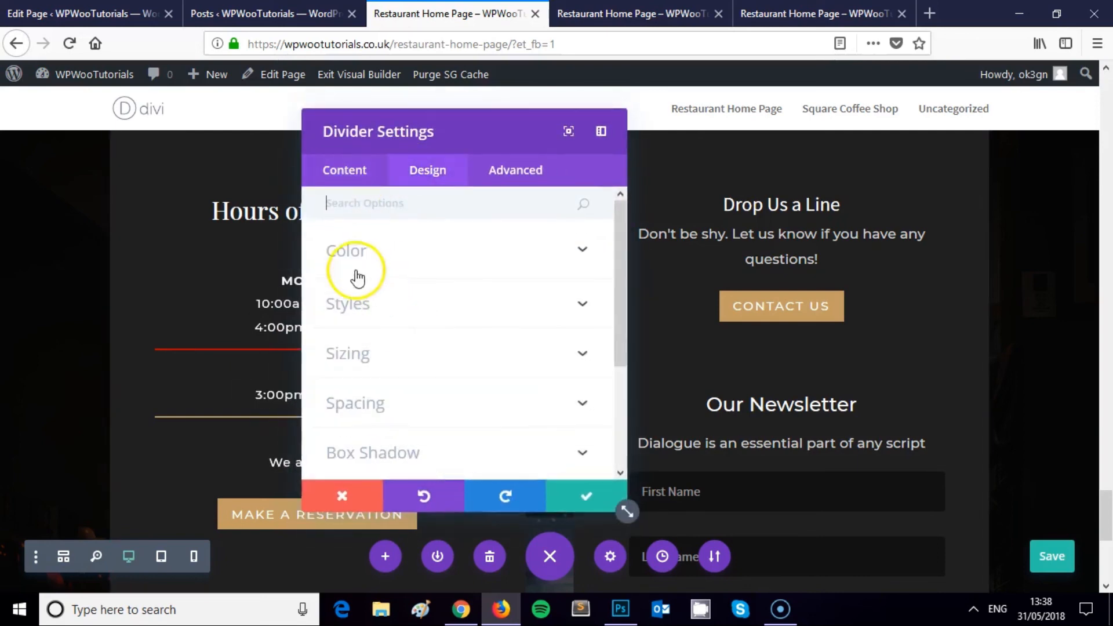
pyautogui.click(366, 290)
pyautogui.click(349, 320)
pyautogui.click(385, 328)
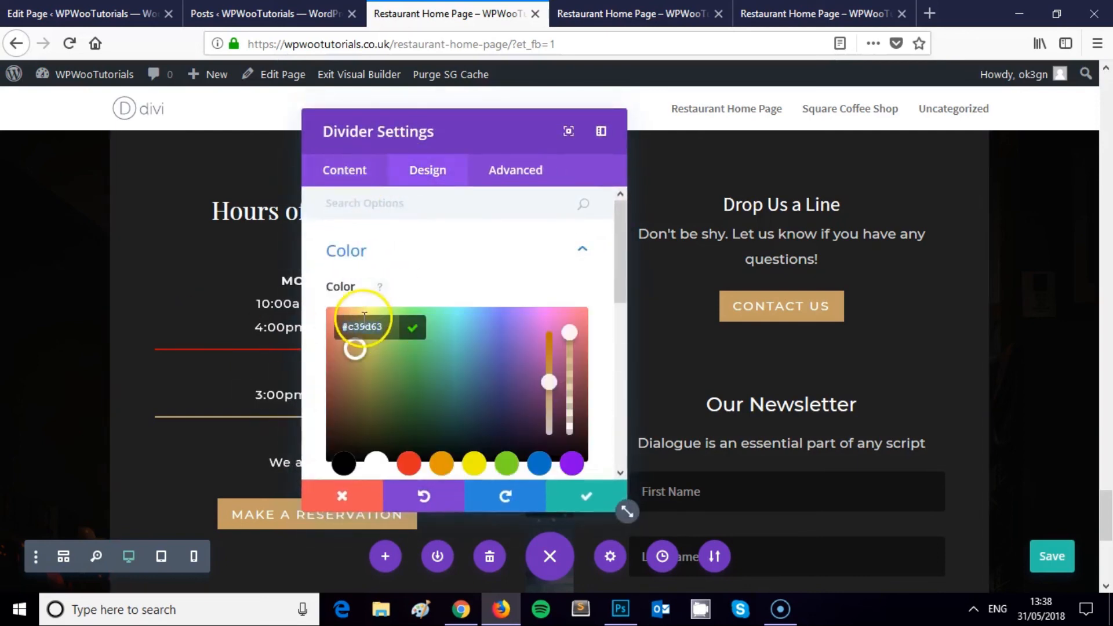
pyautogui.hotkey('ctrl', 'v')
pyautogui.press('Return')
pyautogui.press('Return')
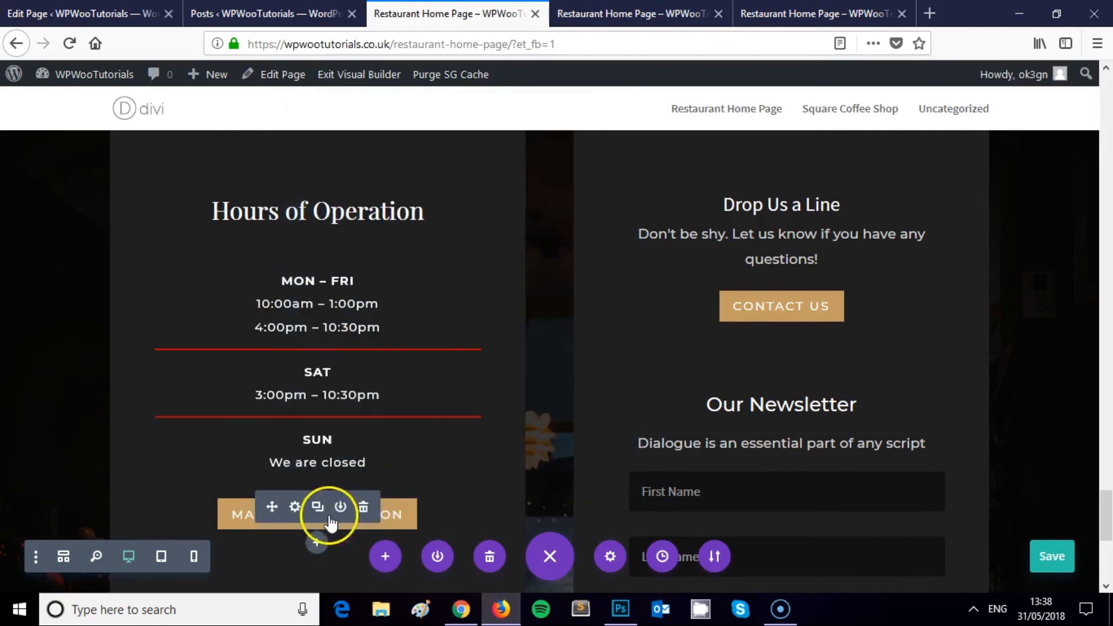
# Set the background colour of the Make a Reservation button to the copied red.
pyautogui.click(296, 508)
pyautogui.click(423, 170)
pyautogui.scroll(-3, 429, 296)
pyautogui.click(418, 301)
pyautogui.scroll(2, 419, 301)
pyautogui.click(360, 313)
pyautogui.scroll(-5, 395, 316)
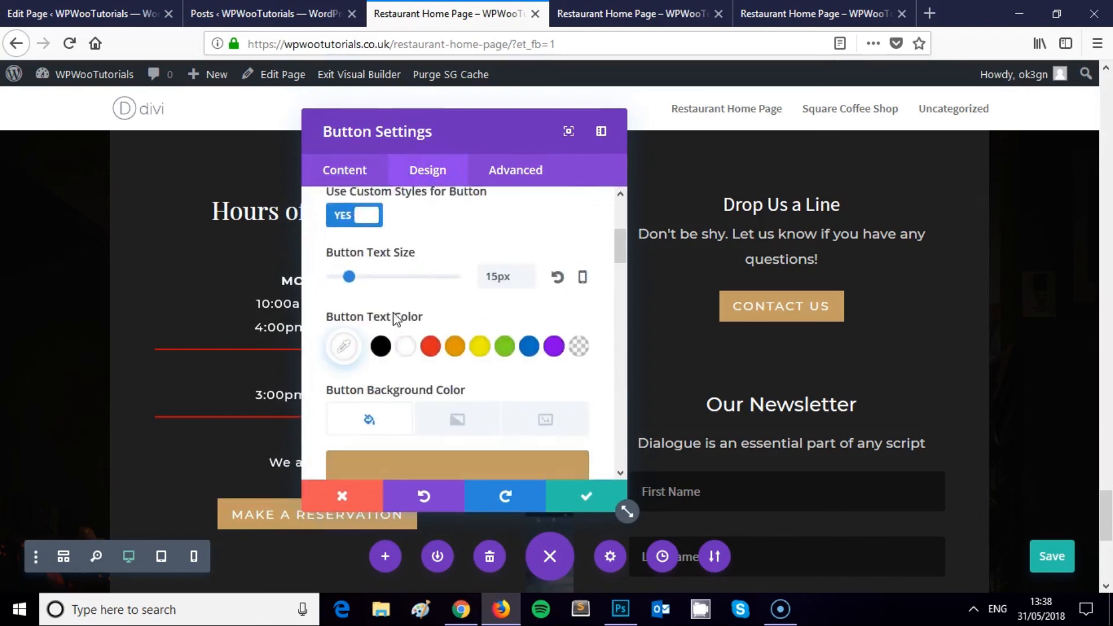
pyautogui.click(400, 323)
pyautogui.scroll(-5, 406, 316)
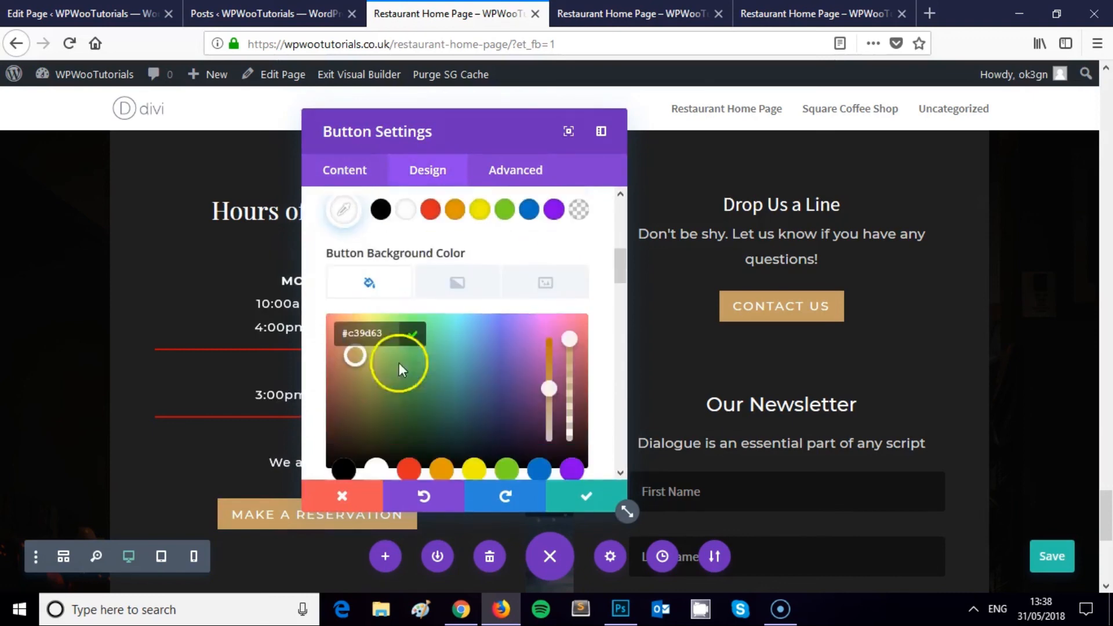
pyautogui.click(389, 276)
pyautogui.click(529, 311)
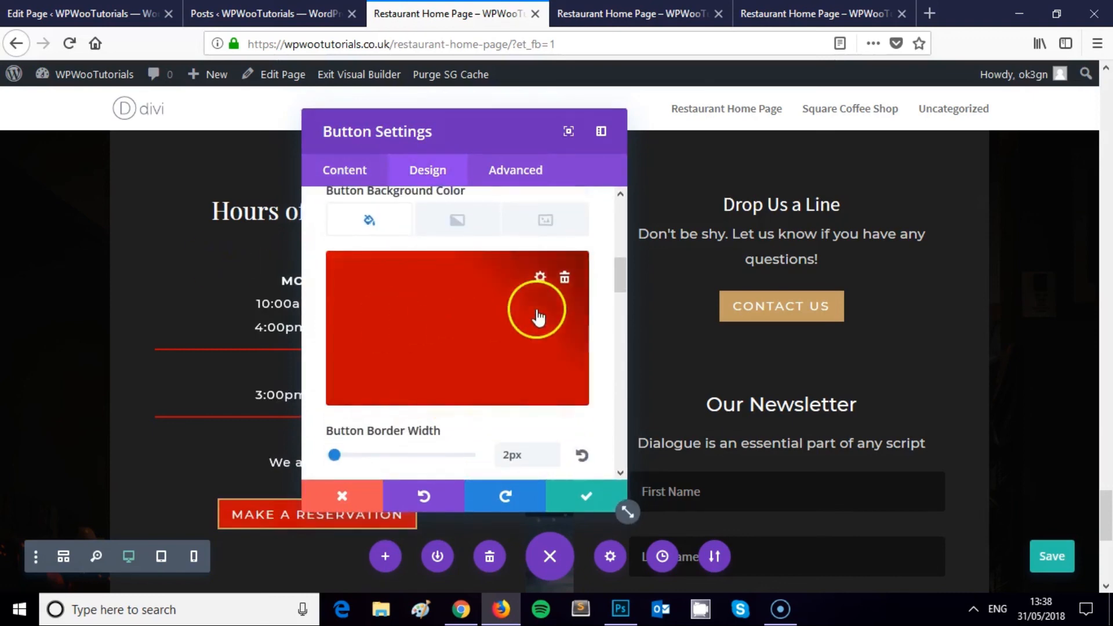
# Set the Make a Reservation button's border colour to white (#ffffff) and save the button settings.
pyautogui.scroll(-3, 454, 304)
pyautogui.click(343, 329)
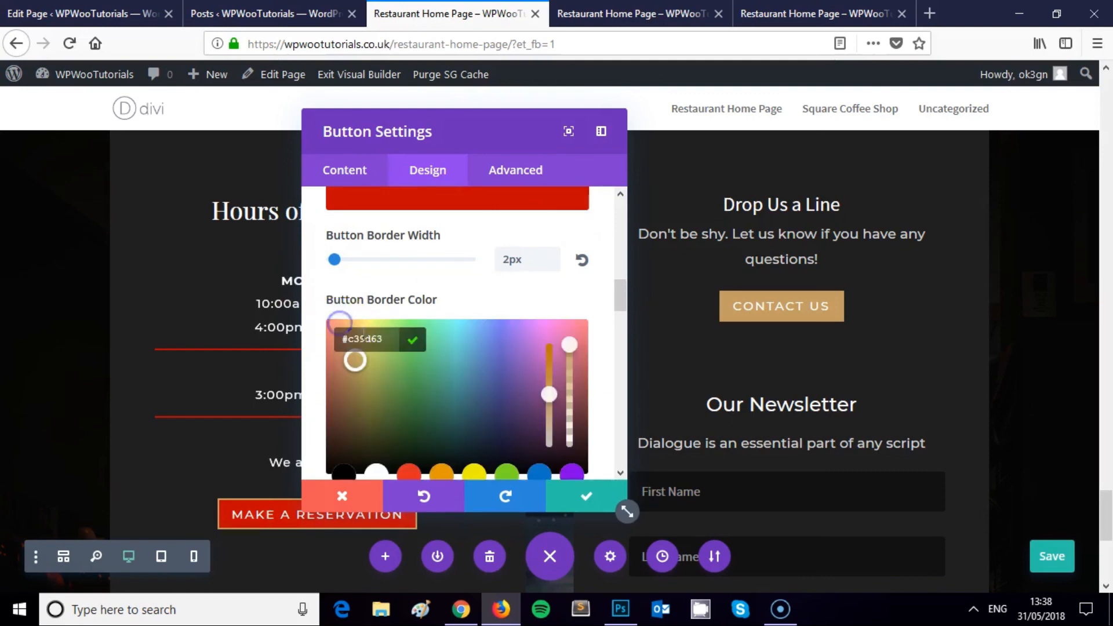
pyautogui.scroll(-3, 406, 359)
pyautogui.click(375, 384)
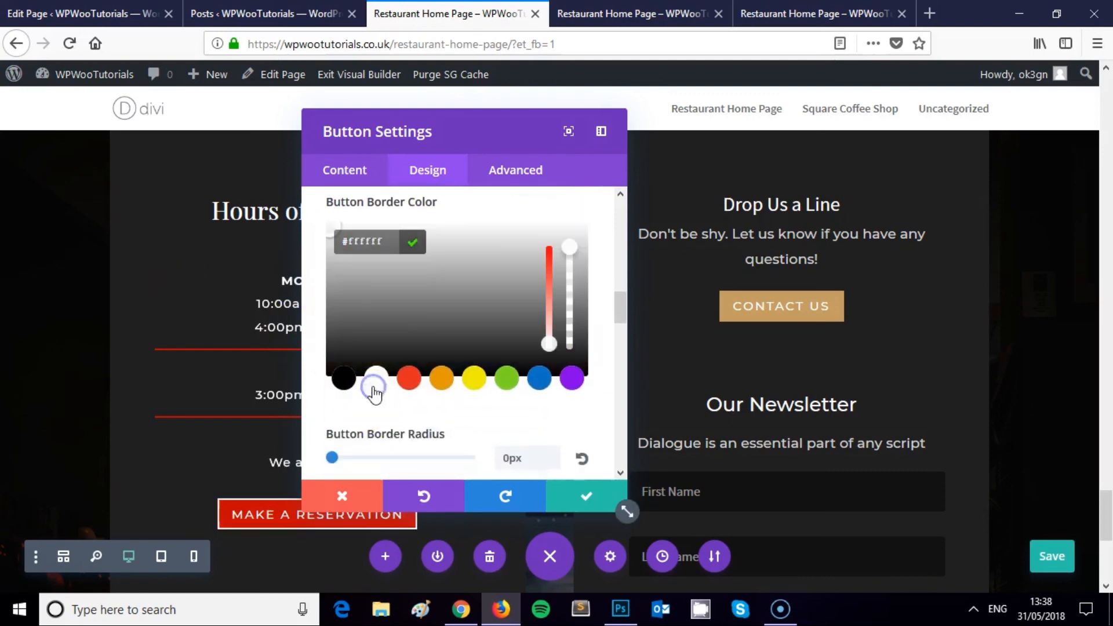
pyautogui.click(584, 496)
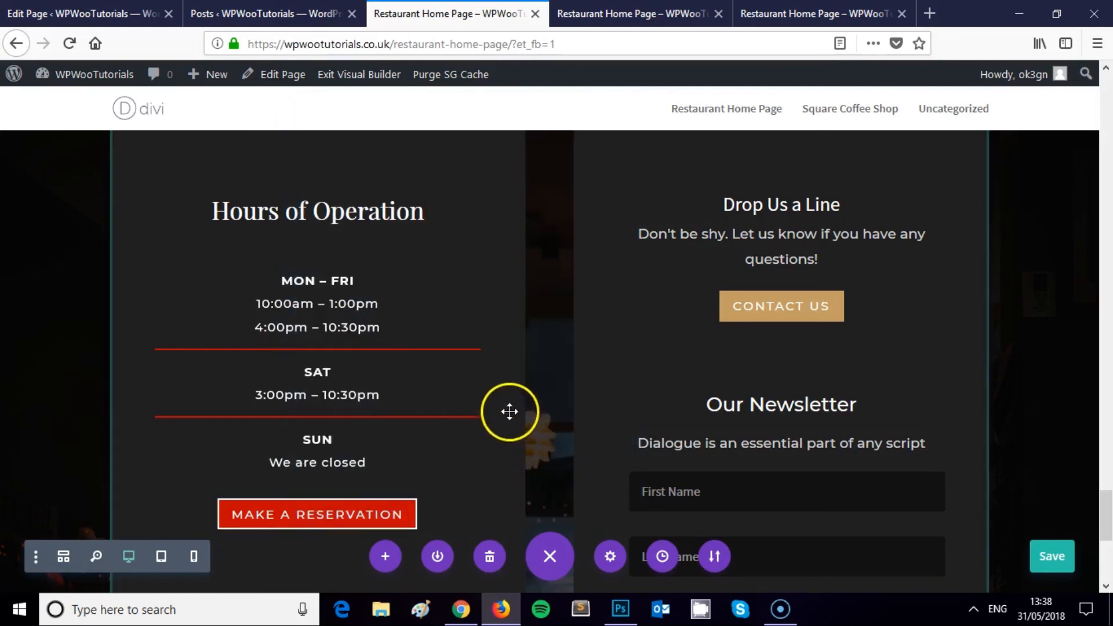
# Save the page and review the opening hours, contact and newsletter columns for elements still in the old gold colour.
pyautogui.scroll(2, 696, 342)
pyautogui.hotkey('ctrl', 's')
pyautogui.scroll(-4, 514, 400)
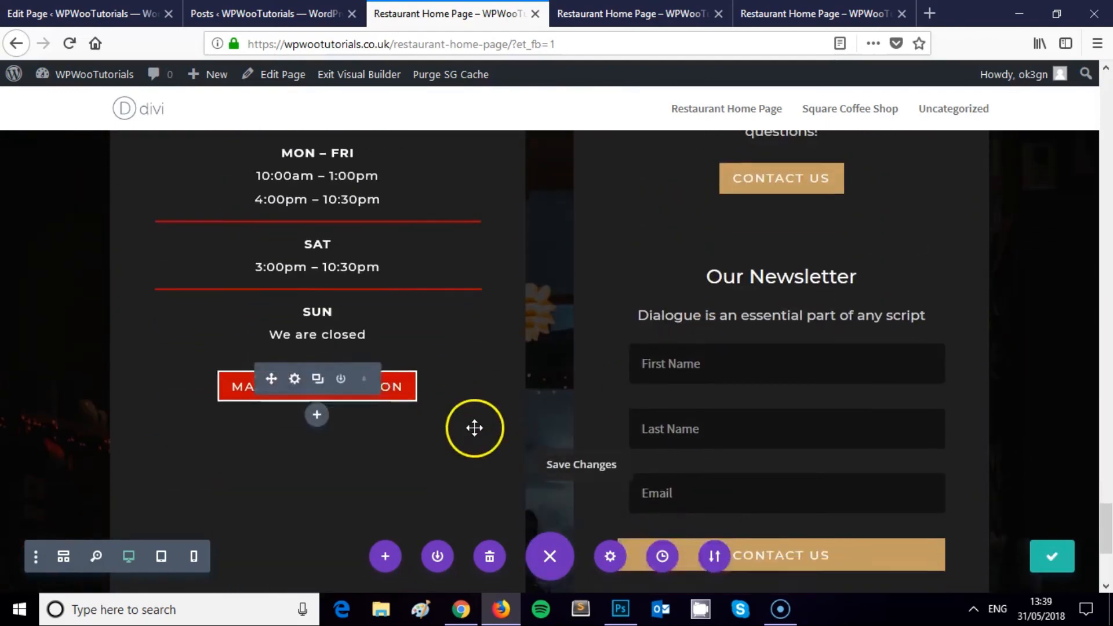
pyautogui.scroll(4, 464, 442)
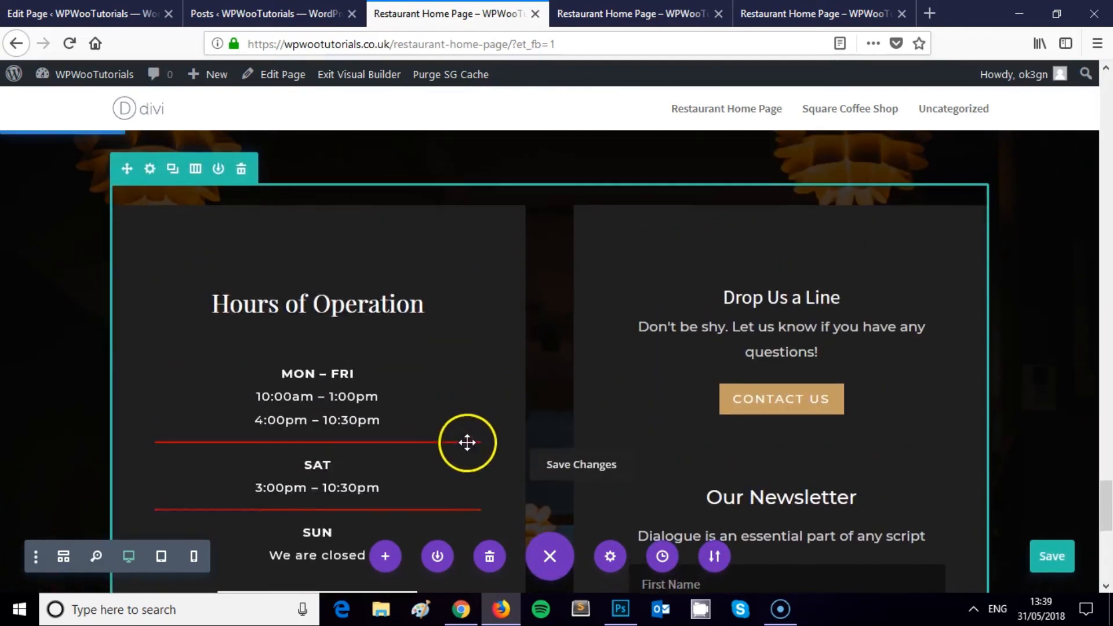
pyautogui.scroll(-4, 458, 374)
pyautogui.scroll(4, 468, 371)
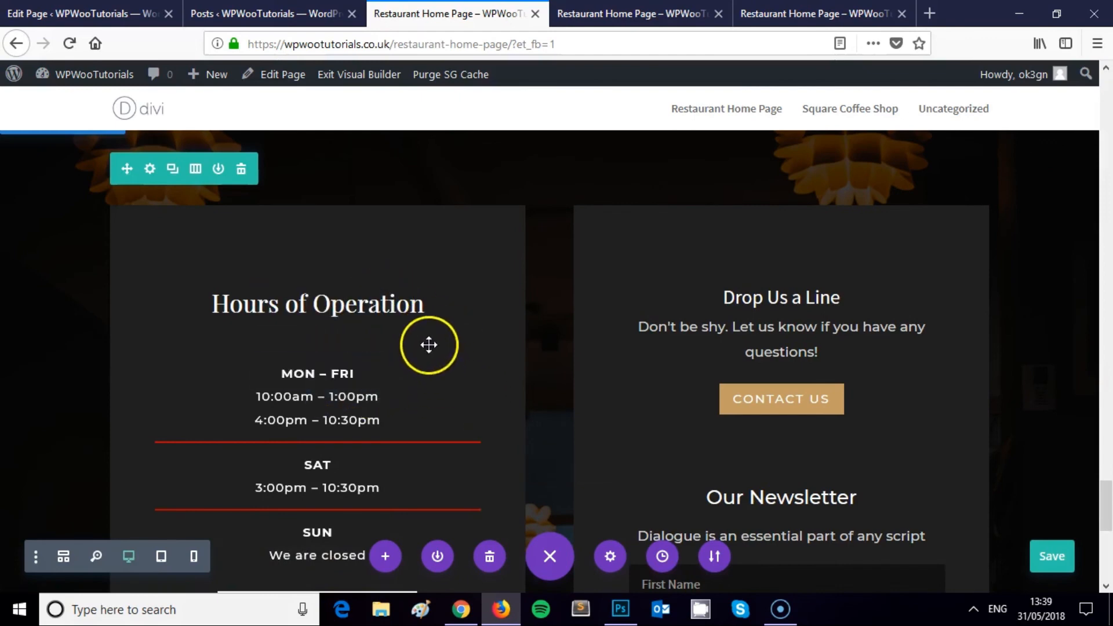
pyautogui.scroll(-2, 458, 353)
pyautogui.scroll(-8, 845, 355)
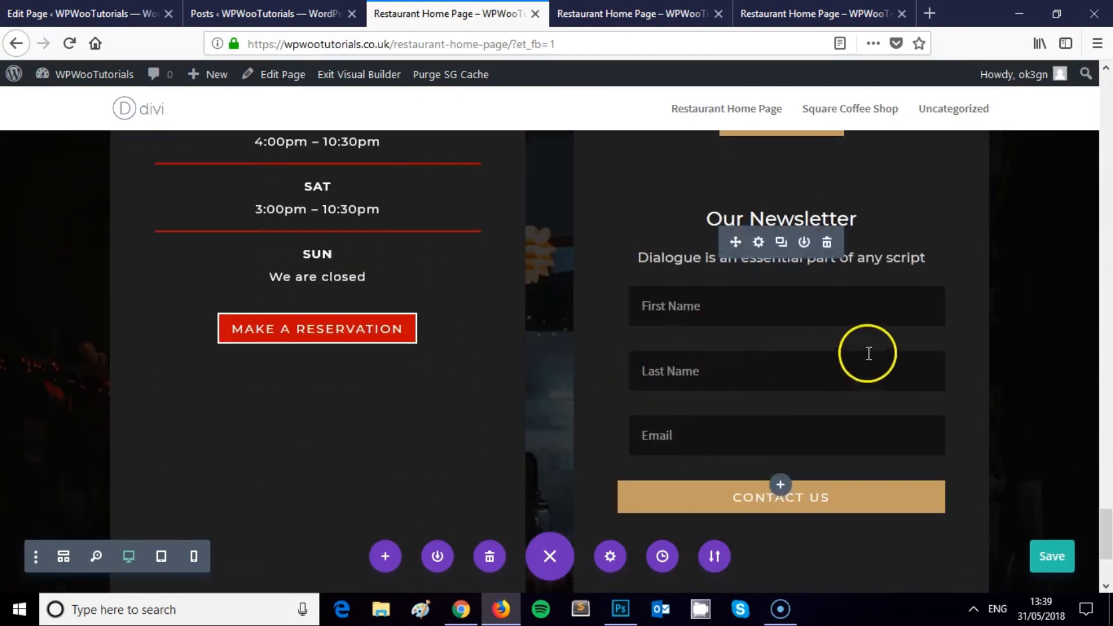
pyautogui.scroll(2, 896, 374)
pyautogui.scroll(7, 895, 378)
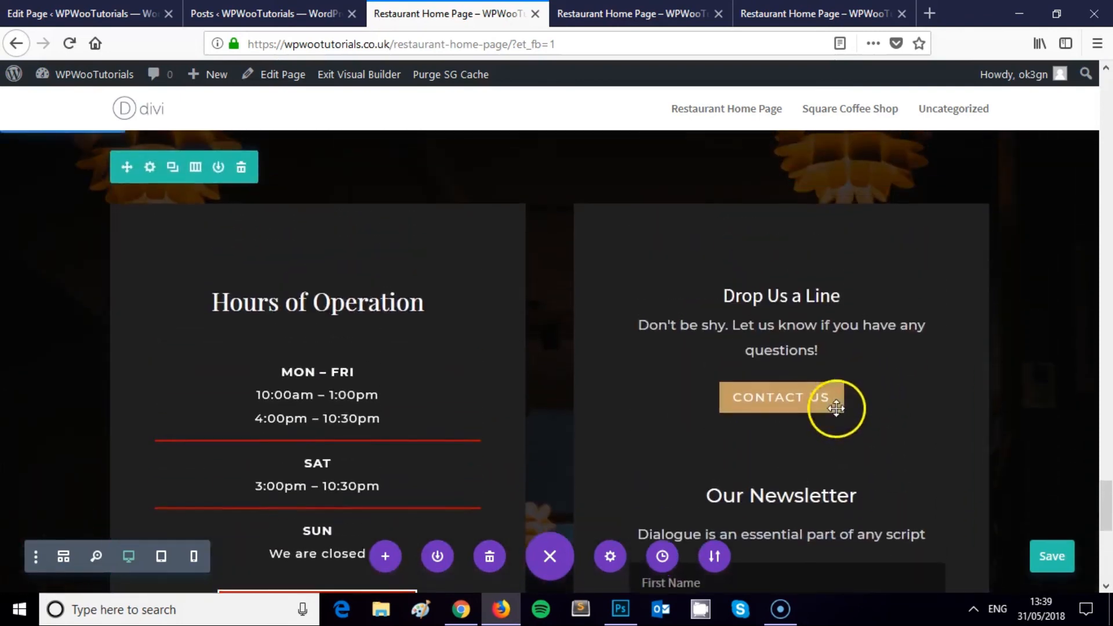
# Set the background colour of the Contact Us button under Drop Us a Line to the copied red.
pyautogui.click(753, 394)
pyautogui.click(423, 170)
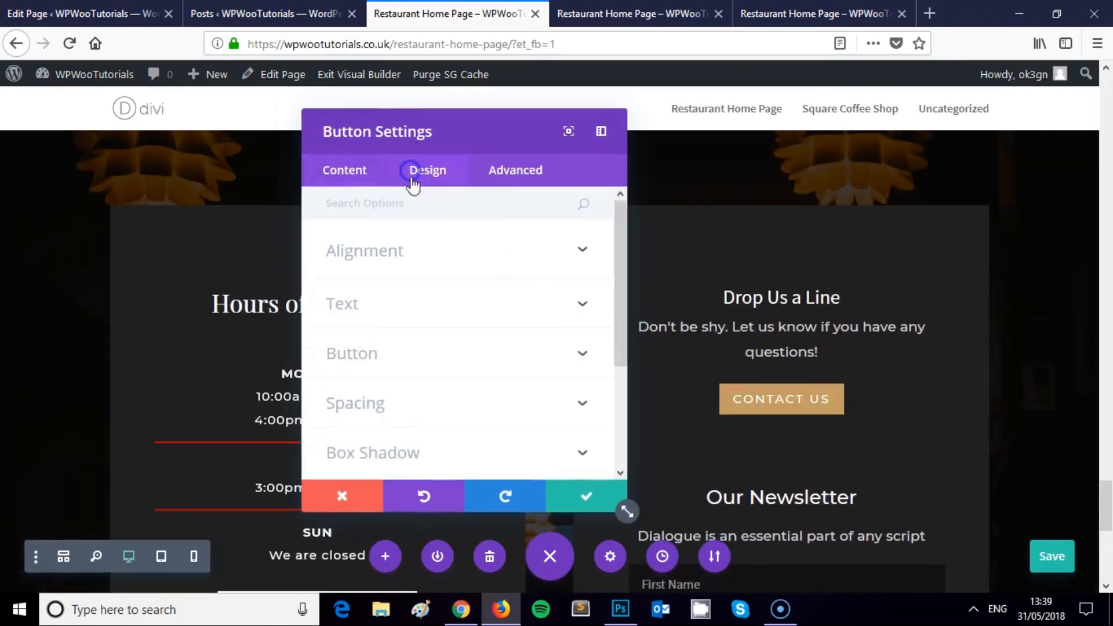
pyautogui.click(383, 355)
pyautogui.scroll(-6, 467, 311)
pyautogui.scroll(2, 443, 348)
pyautogui.scroll(-2, 433, 348)
pyautogui.click(433, 348)
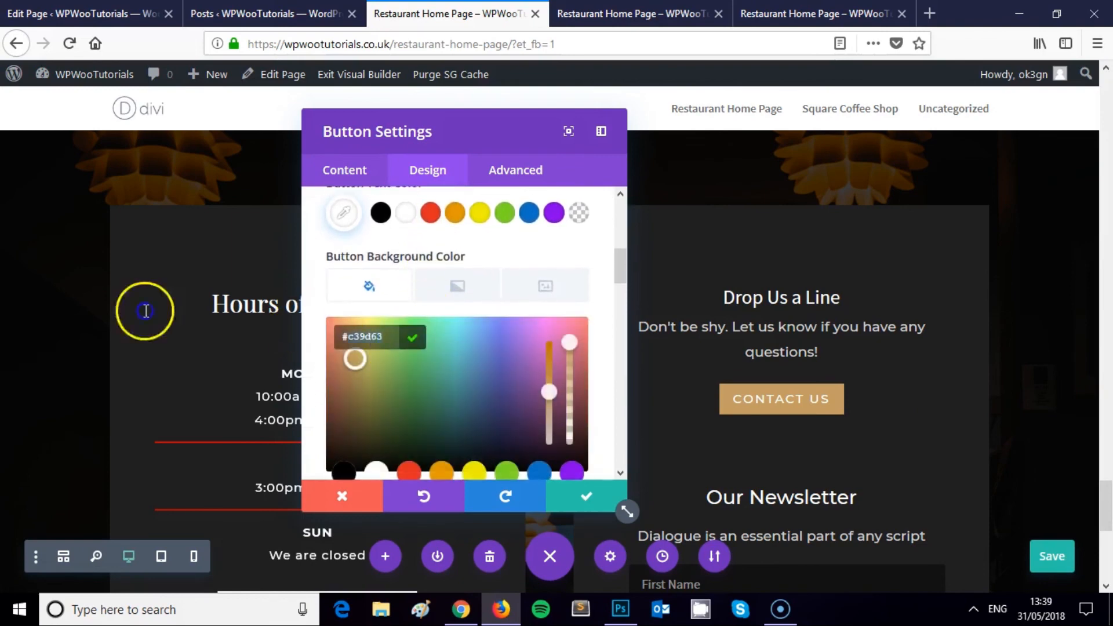
pyautogui.hotkey('ctrl', 'v')
pyautogui.press('Return')
# Set the Drop Us a Line Contact Us button's border colour to white and save the button settings.
pyautogui.scroll(-4, 522, 347)
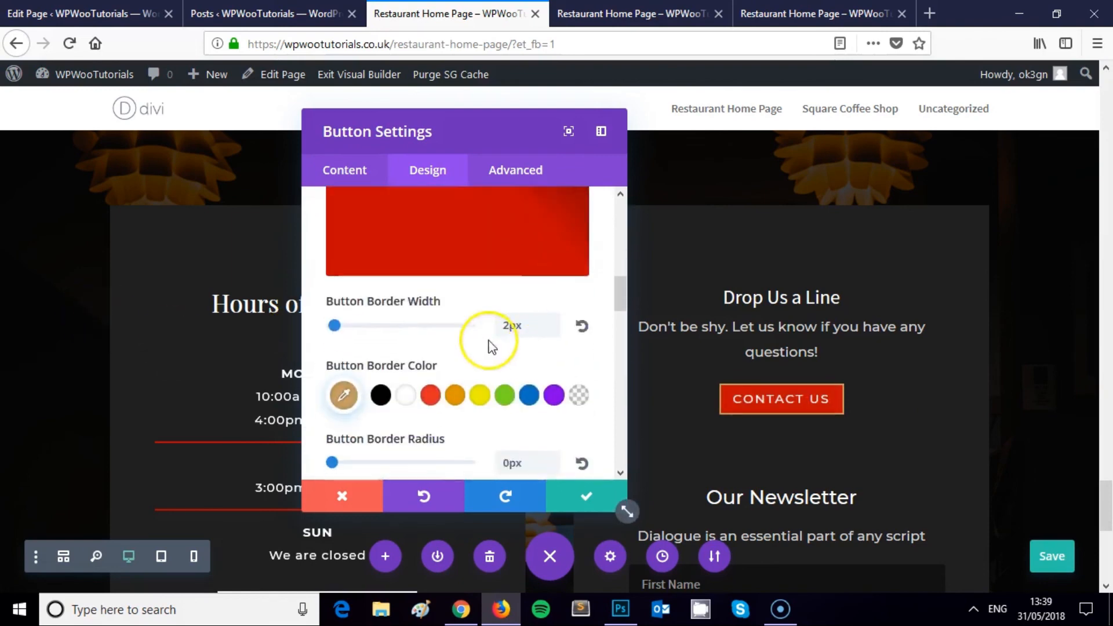
pyautogui.scroll(-1, 400, 356)
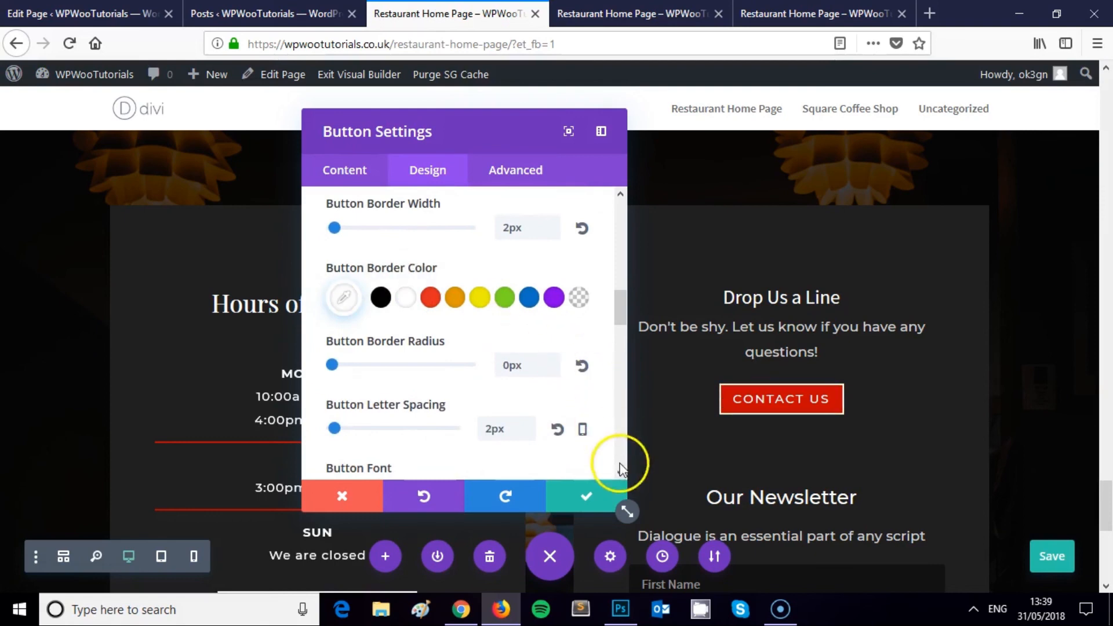
pyautogui.click(870, 306)
# Open the Our Newsletter opt-in module's settings and look through its content and design options for the button colours.
pyautogui.scroll(-6, 895, 292)
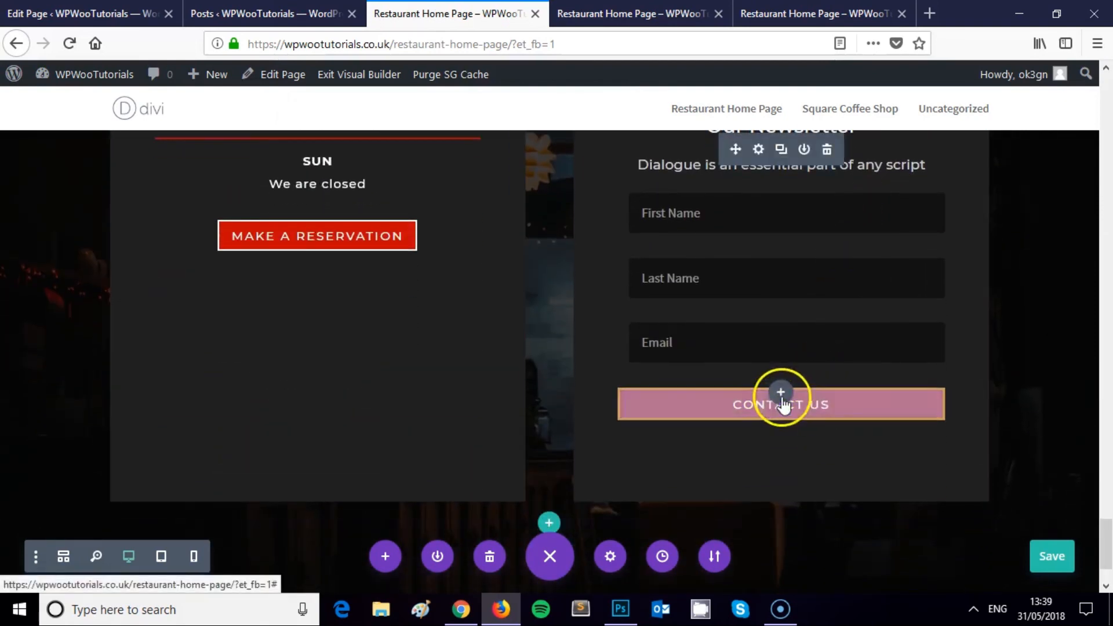
pyautogui.scroll(2, 812, 302)
pyautogui.click(758, 243)
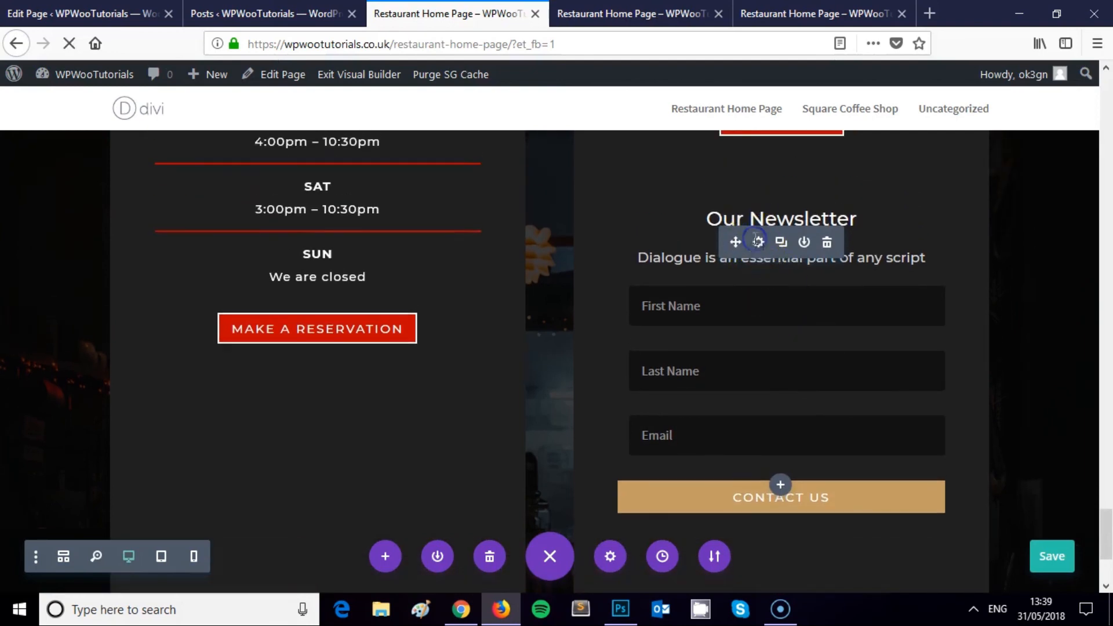
pyautogui.scroll(-4, 462, 249)
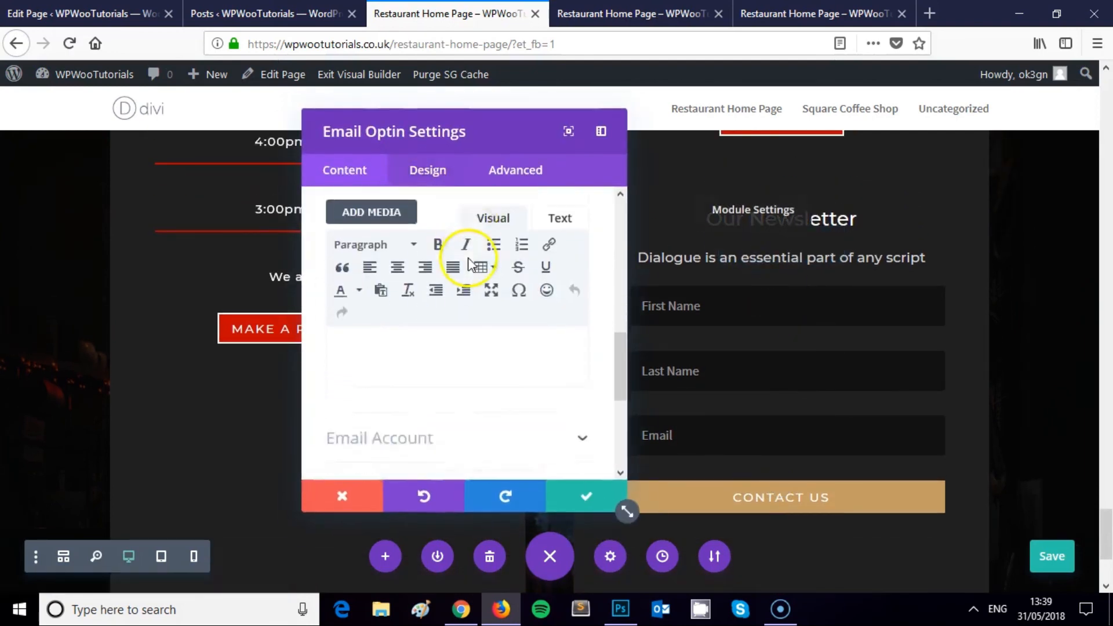
pyautogui.scroll(-2, 469, 263)
pyautogui.click(425, 184)
pyautogui.scroll(-6, 398, 301)
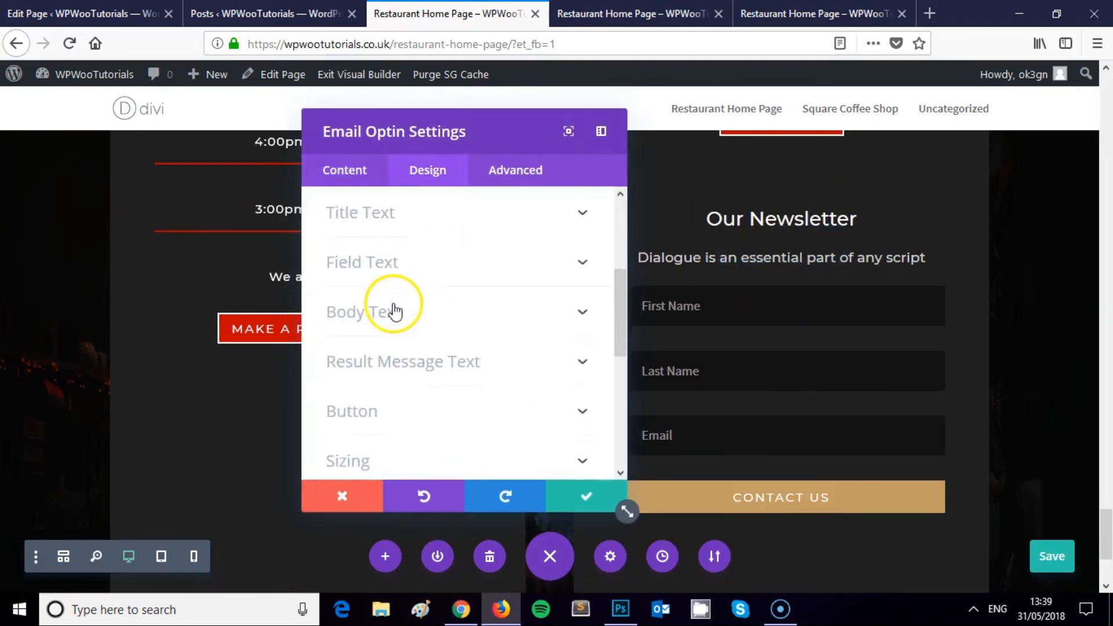
pyautogui.scroll(6, 443, 329)
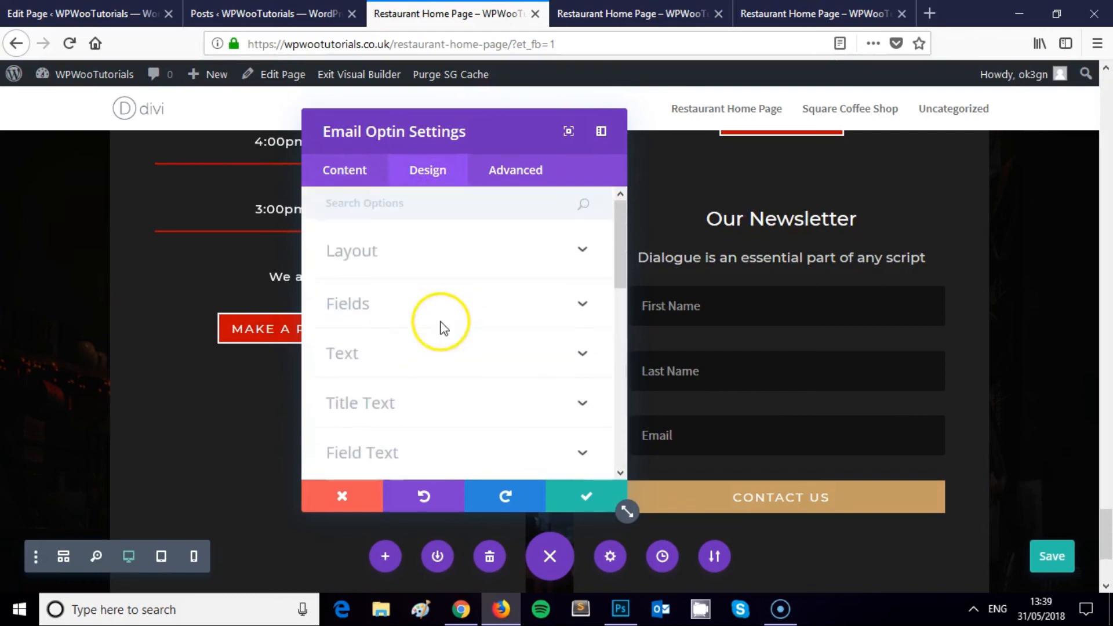
pyautogui.click(356, 174)
pyautogui.scroll(-4, 498, 255)
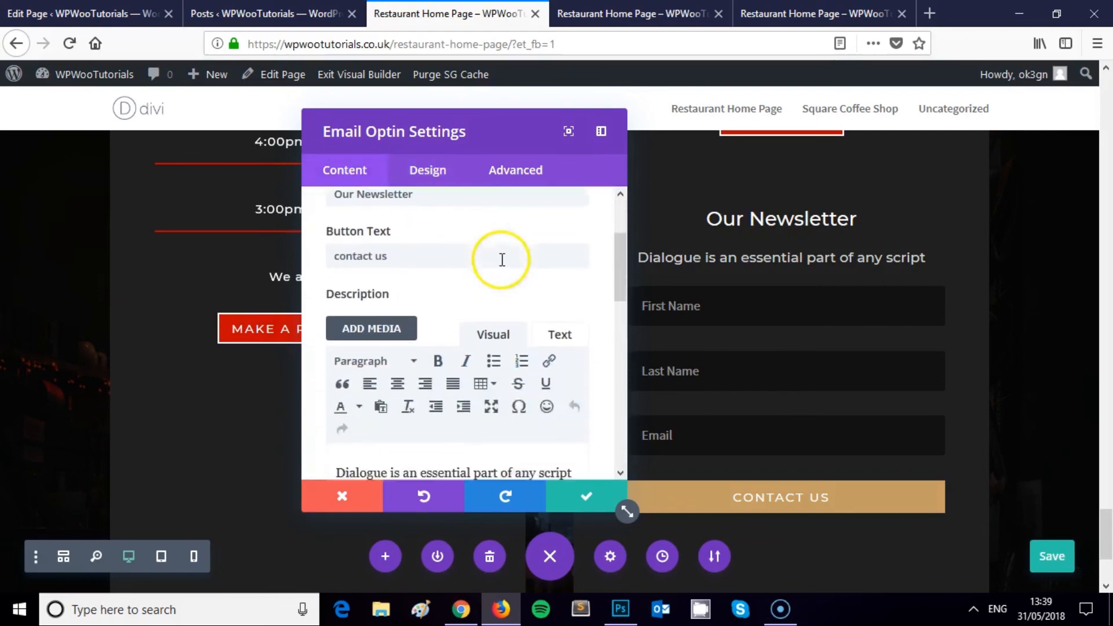
pyautogui.scroll(-5, 503, 265)
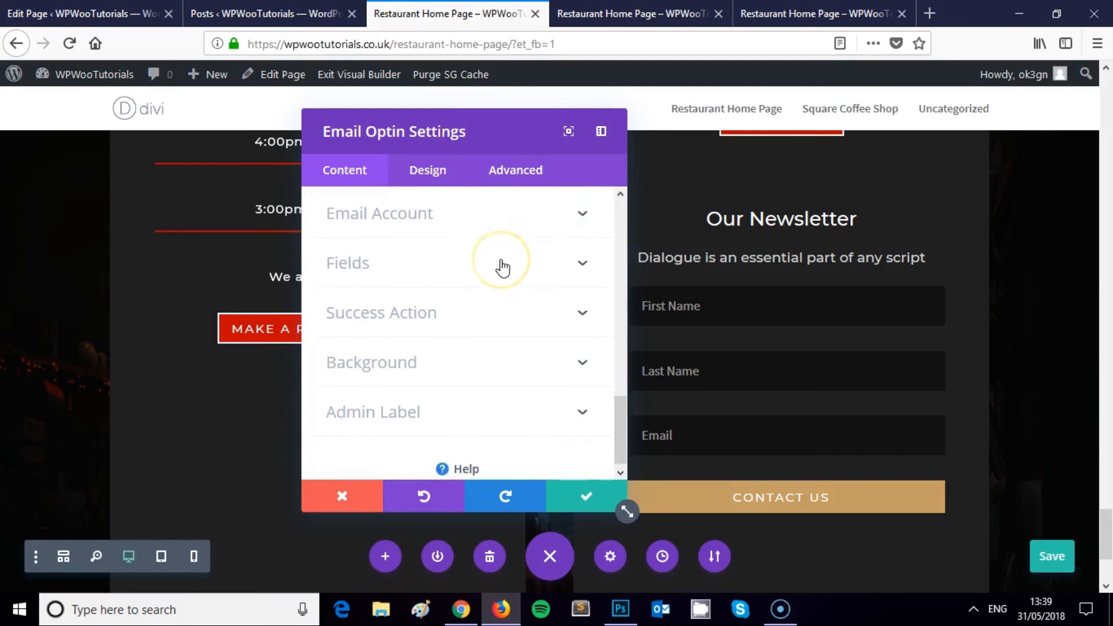
pyautogui.click(397, 268)
pyautogui.scroll(-4, 443, 286)
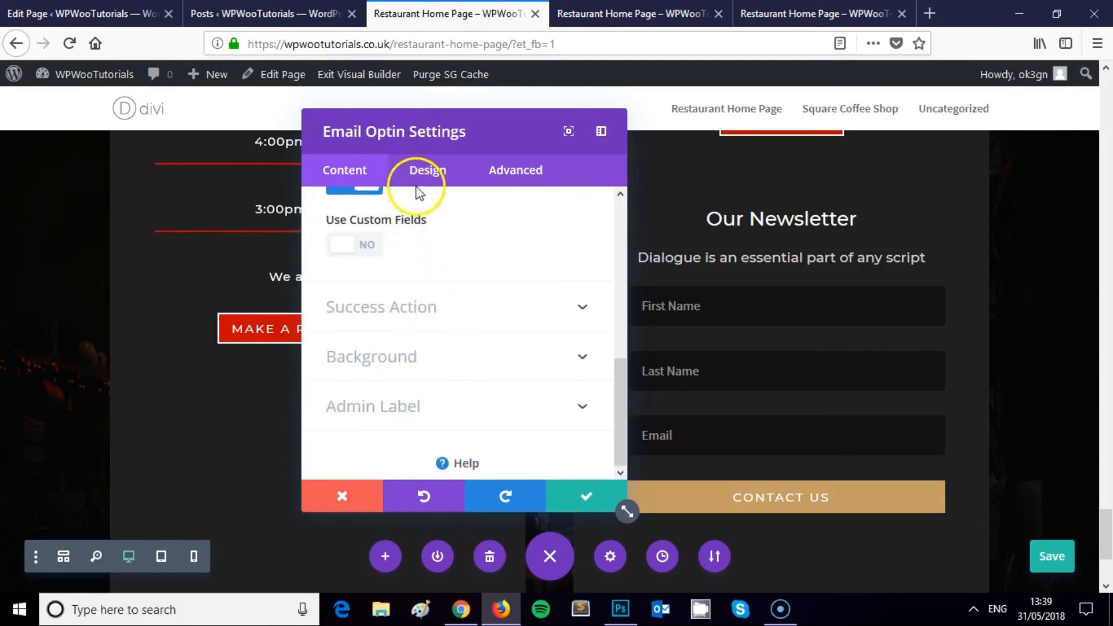
# Set the background colour of the newsletter form's Contact Us button to red #d41800.
pyautogui.click(420, 174)
pyautogui.scroll(-2, 472, 269)
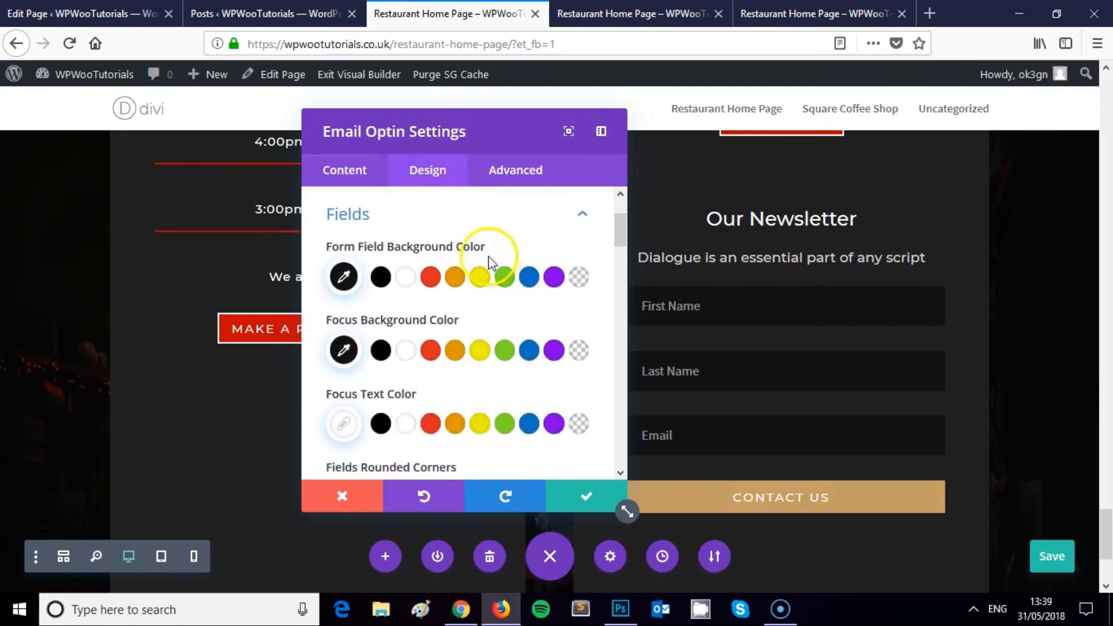
pyautogui.scroll(-7, 496, 246)
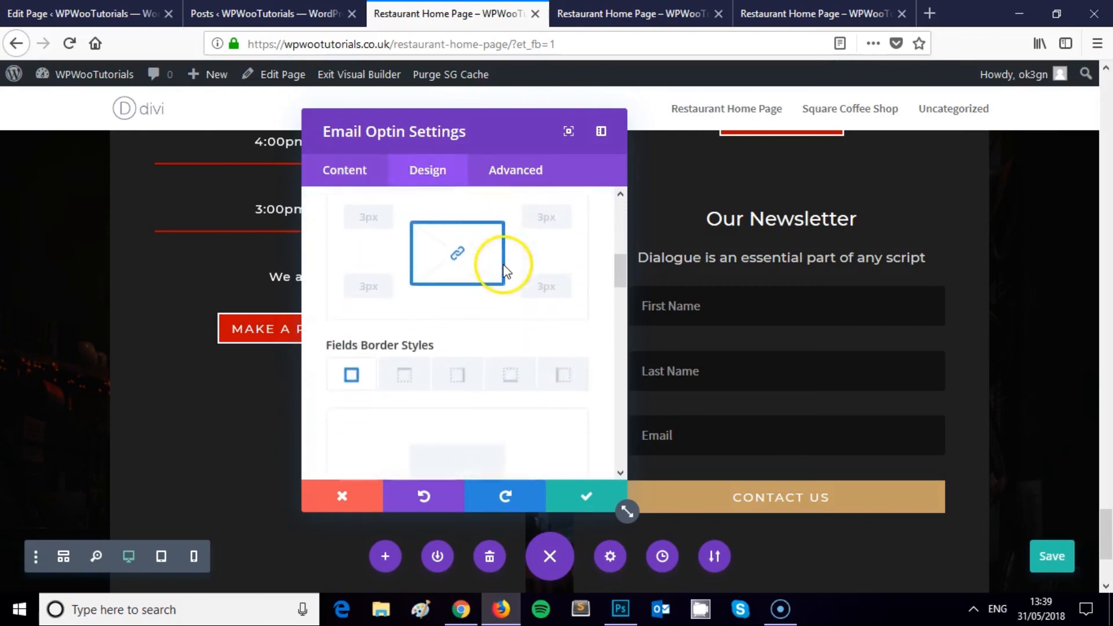
pyautogui.scroll(-8, 504, 271)
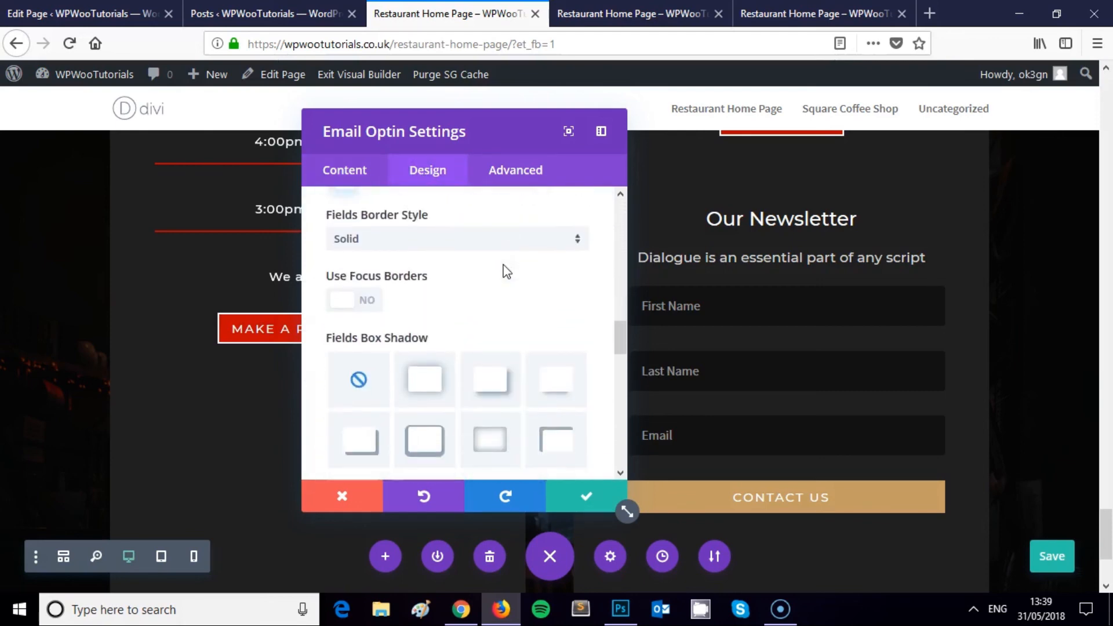
pyautogui.scroll(-8, 506, 271)
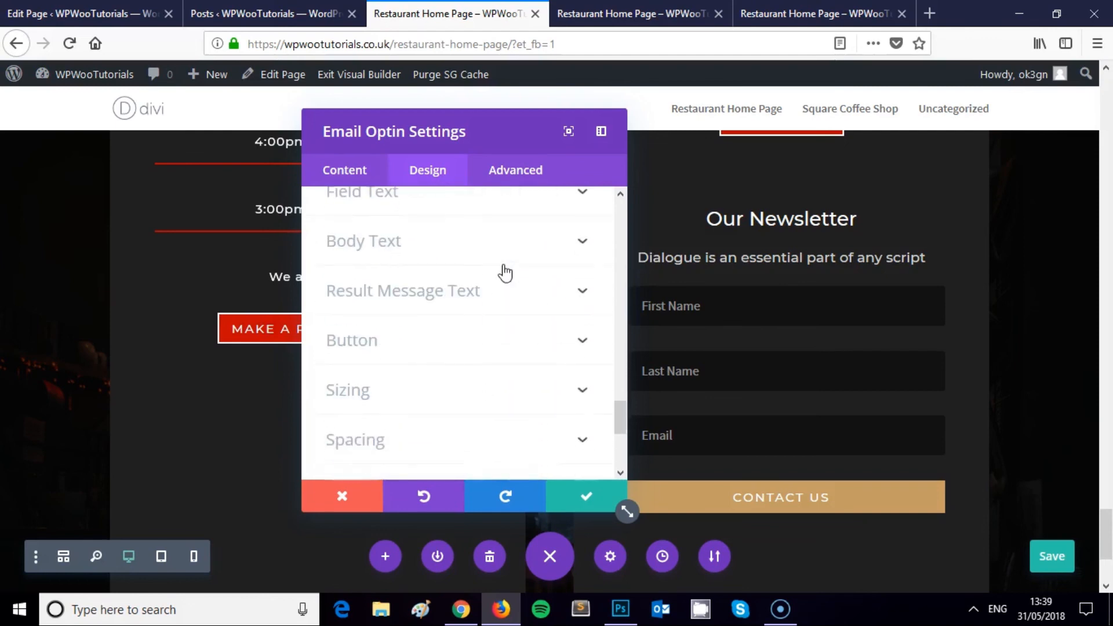
pyautogui.click(367, 348)
pyautogui.scroll(-6, 433, 329)
pyautogui.click(413, 320)
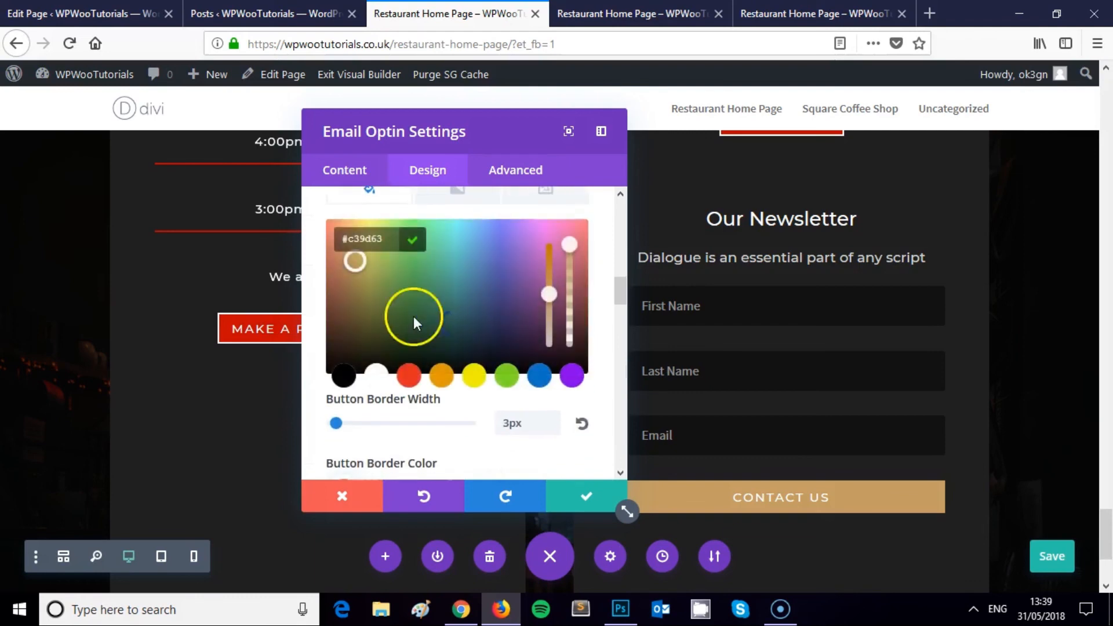
pyautogui.write('#d41800')
# Set the newsletter button's border colour to the same red and save the page.
pyautogui.scroll(-3, 430, 291)
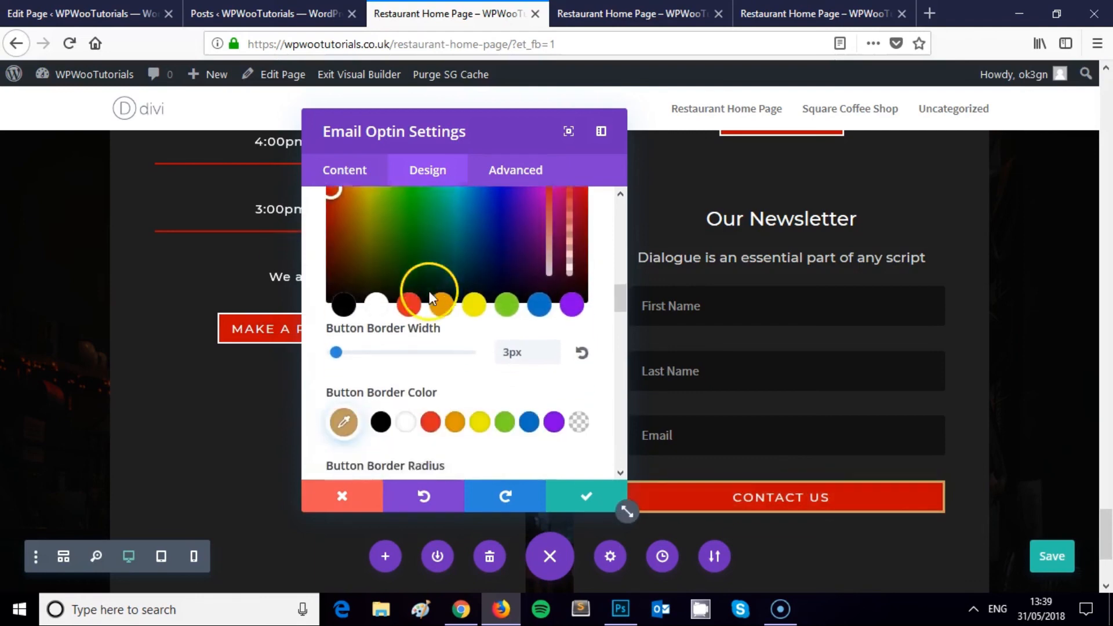
pyautogui.click(344, 397)
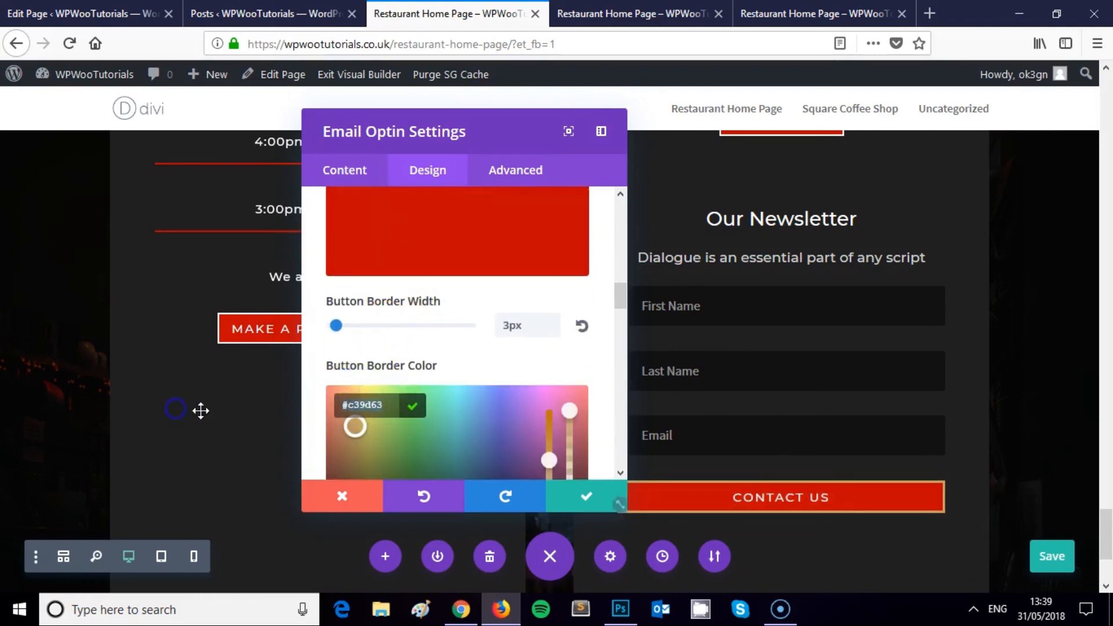
pyautogui.scroll(-3, 522, 365)
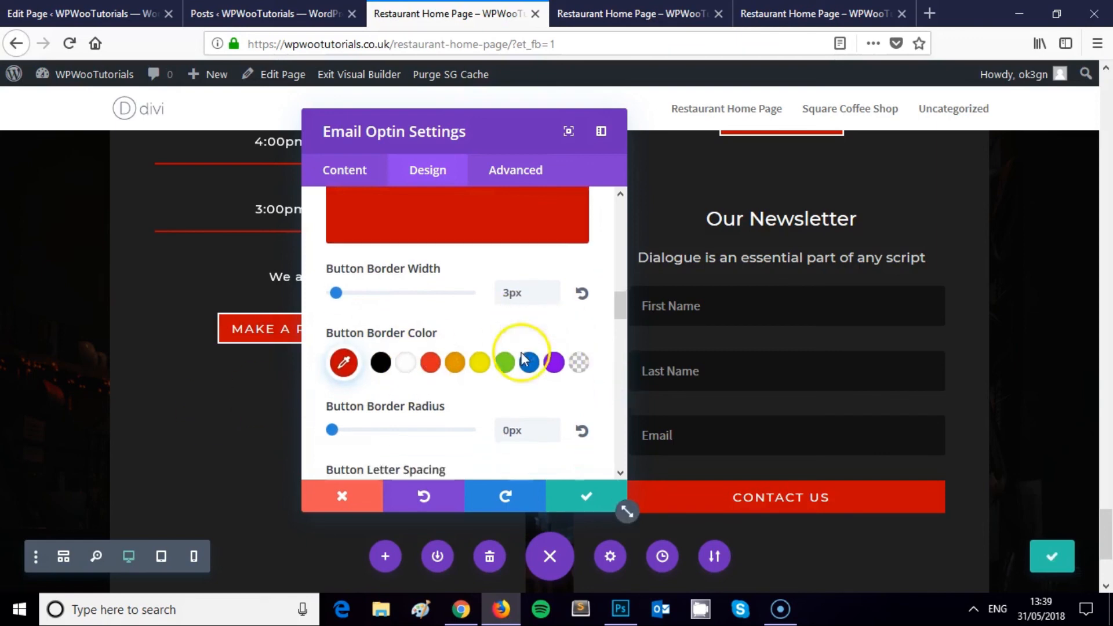
# Examine the newsletter form's name and custom field options and its success action settings.
pyautogui.click(359, 177)
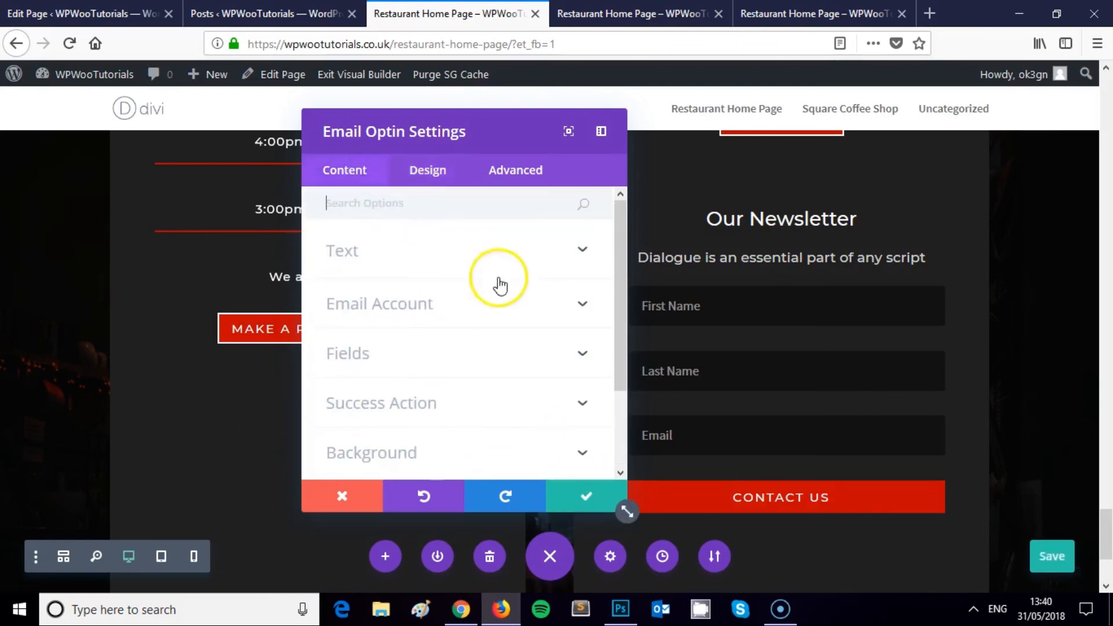
pyautogui.scroll(-2, 500, 321)
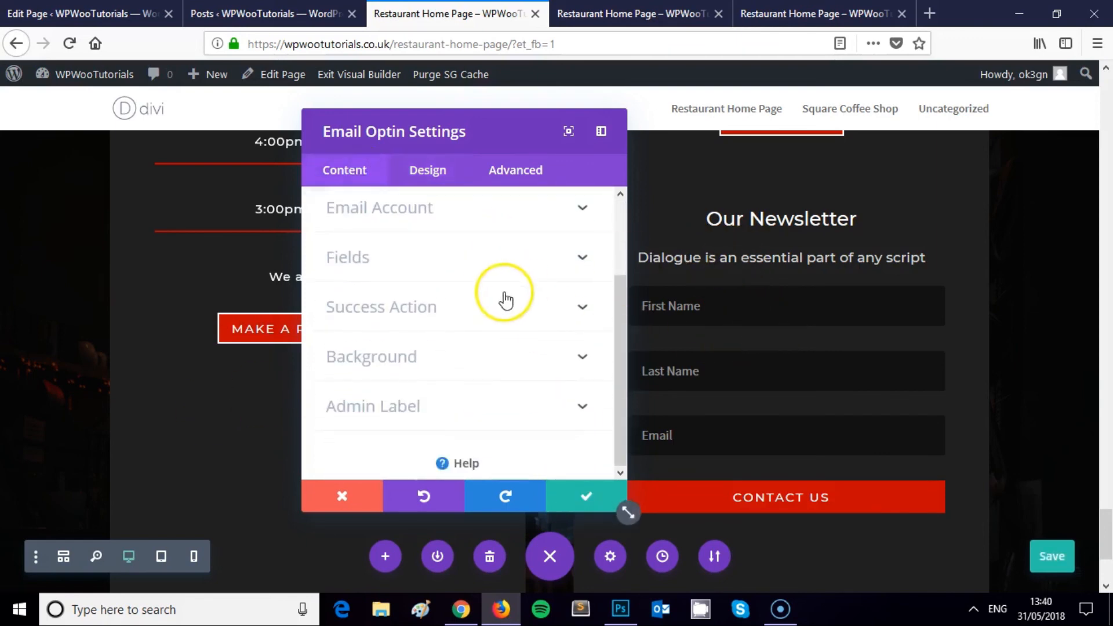
pyautogui.scroll(2, 506, 299)
pyautogui.click(398, 348)
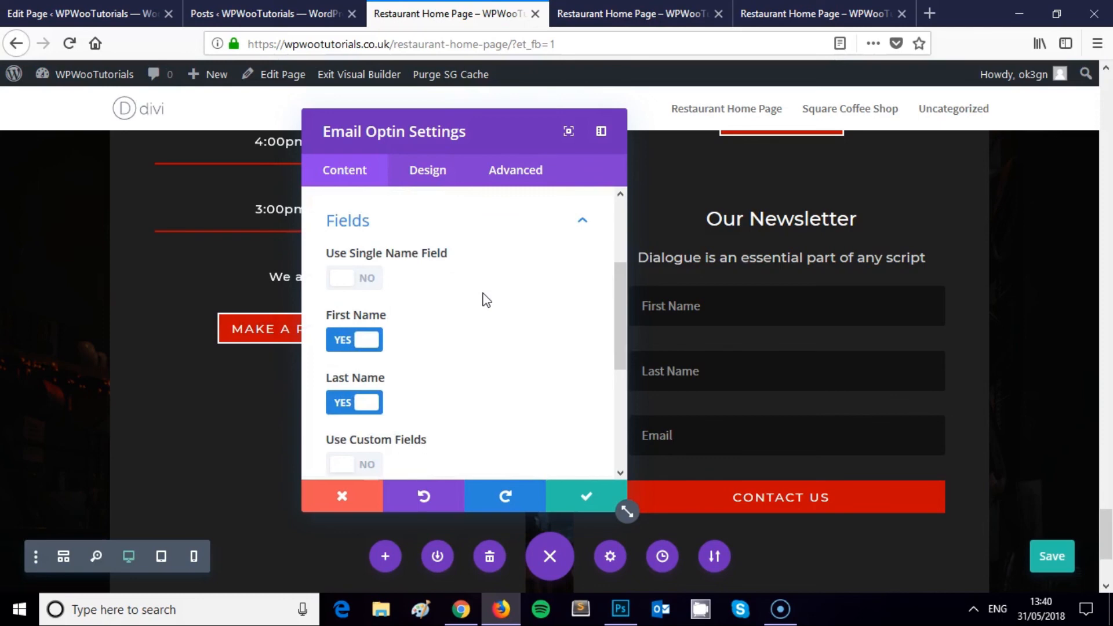
pyautogui.scroll(-4, 486, 300)
pyautogui.click(427, 293)
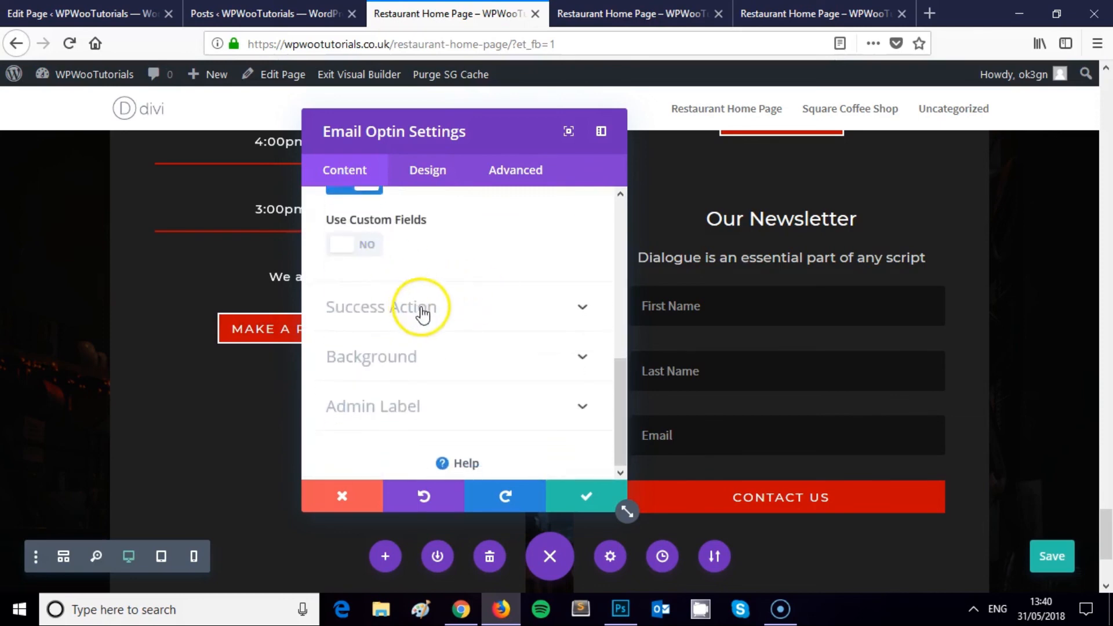
pyautogui.click(421, 307)
pyautogui.scroll(-2, 415, 361)
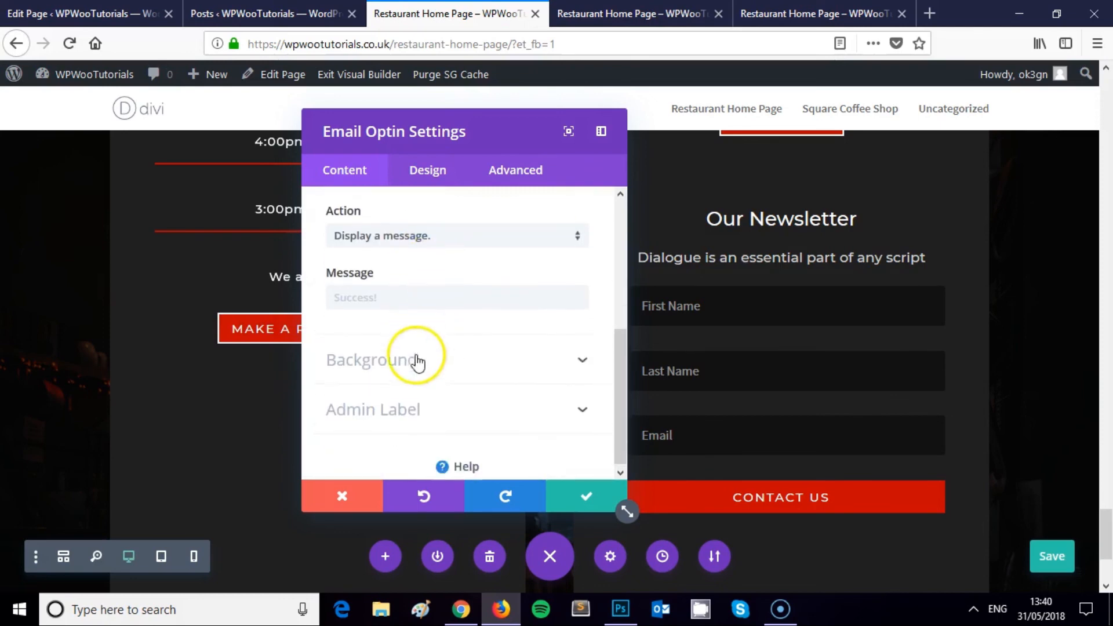
pyautogui.scroll(5, 412, 366)
# Examine the newsletter form's email account settings and the form for adding a MailChimp account, then cancel adding one.
pyautogui.click(392, 307)
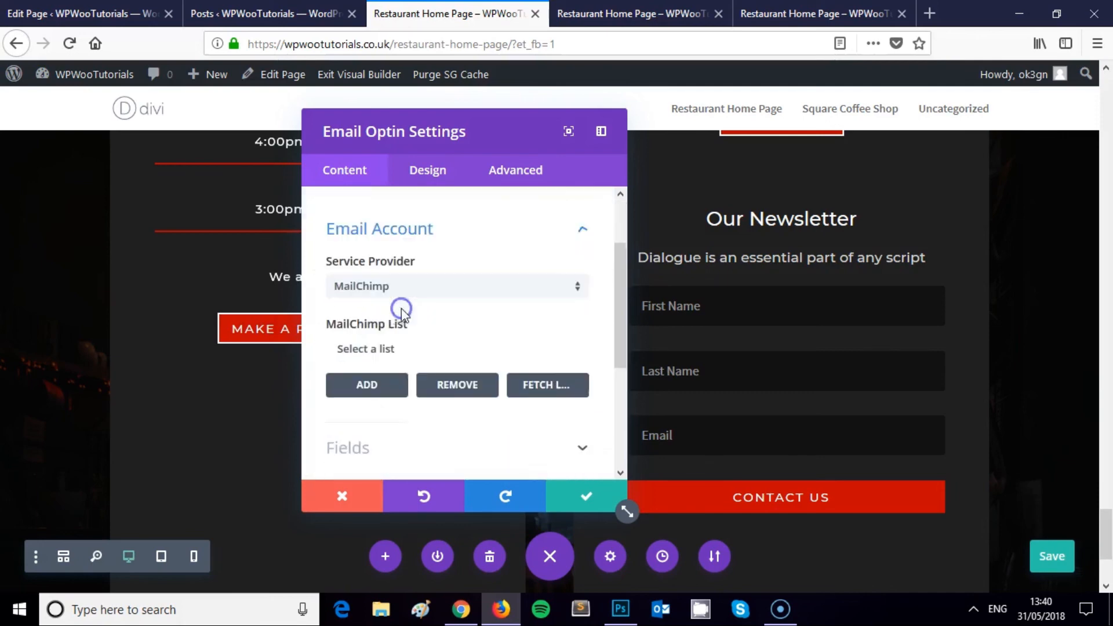
pyautogui.scroll(1, 413, 309)
pyautogui.click(414, 273)
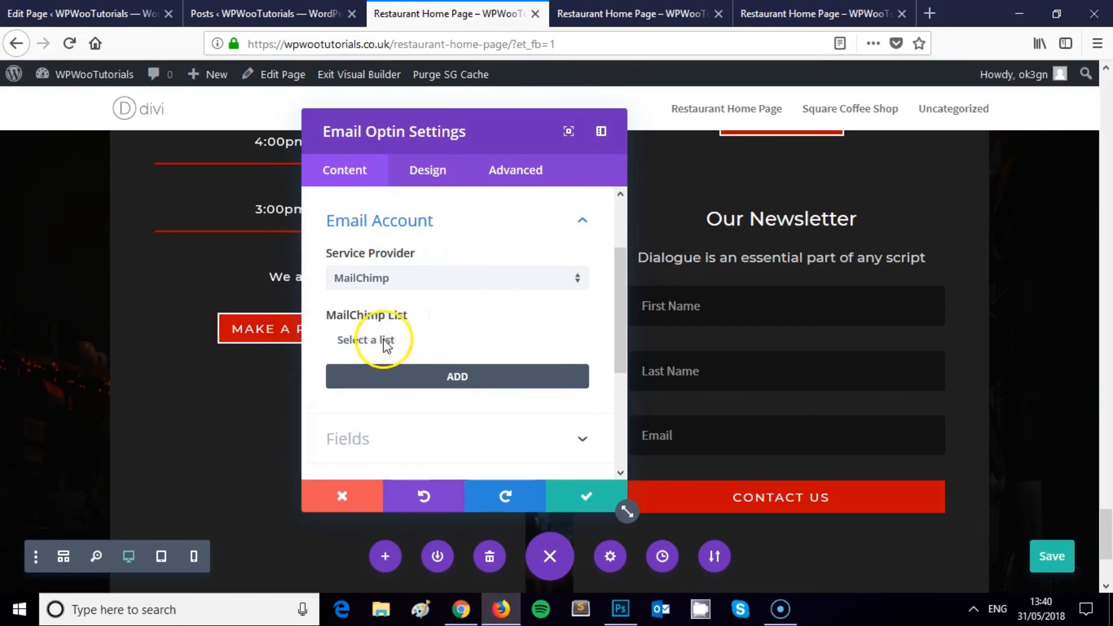
pyautogui.click(445, 377)
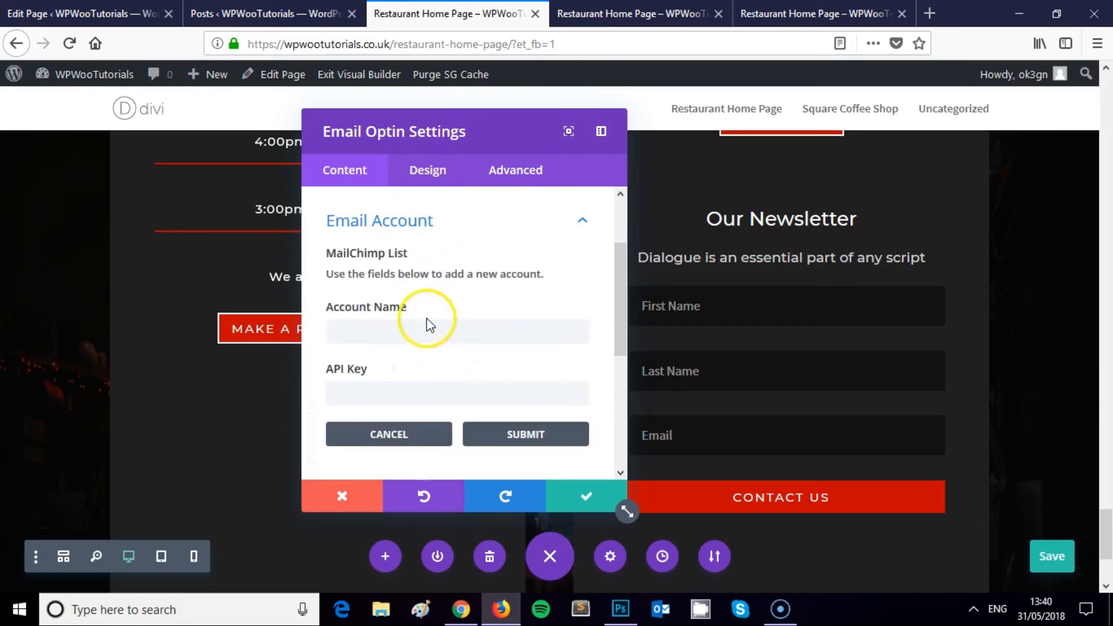
pyautogui.scroll(-2, 427, 324)
pyautogui.scroll(-1, 416, 290)
pyautogui.scroll(1, 416, 290)
pyautogui.click(421, 337)
pyautogui.scroll(4, 390, 307)
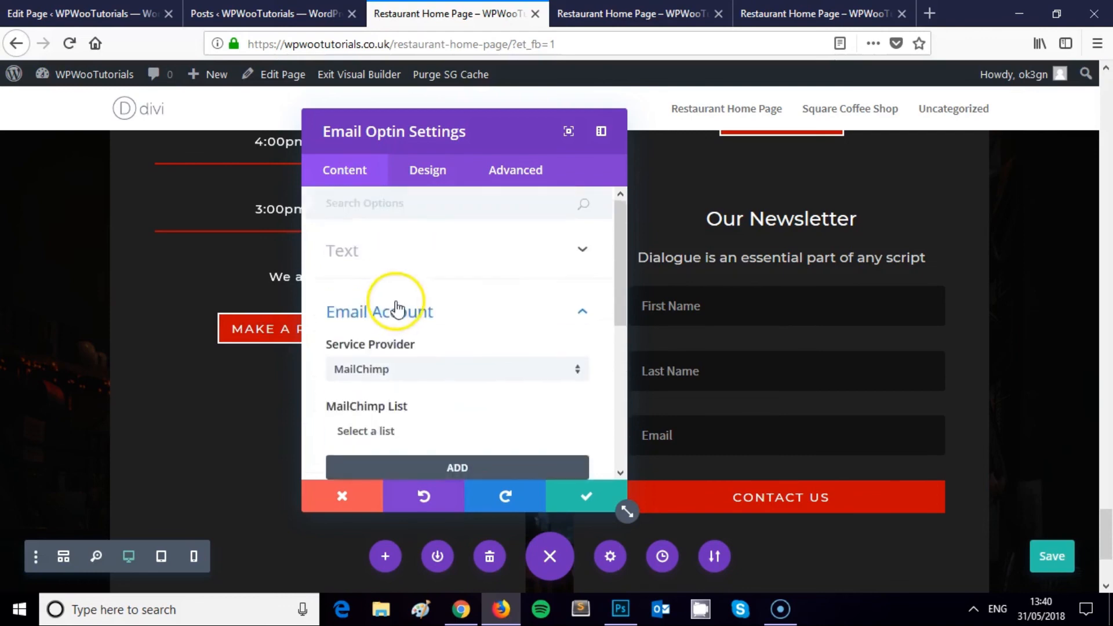
# Review the newsletter form's field options once more.
pyautogui.scroll(-2, 405, 314)
pyautogui.click(365, 455)
pyautogui.scroll(-4, 423, 287)
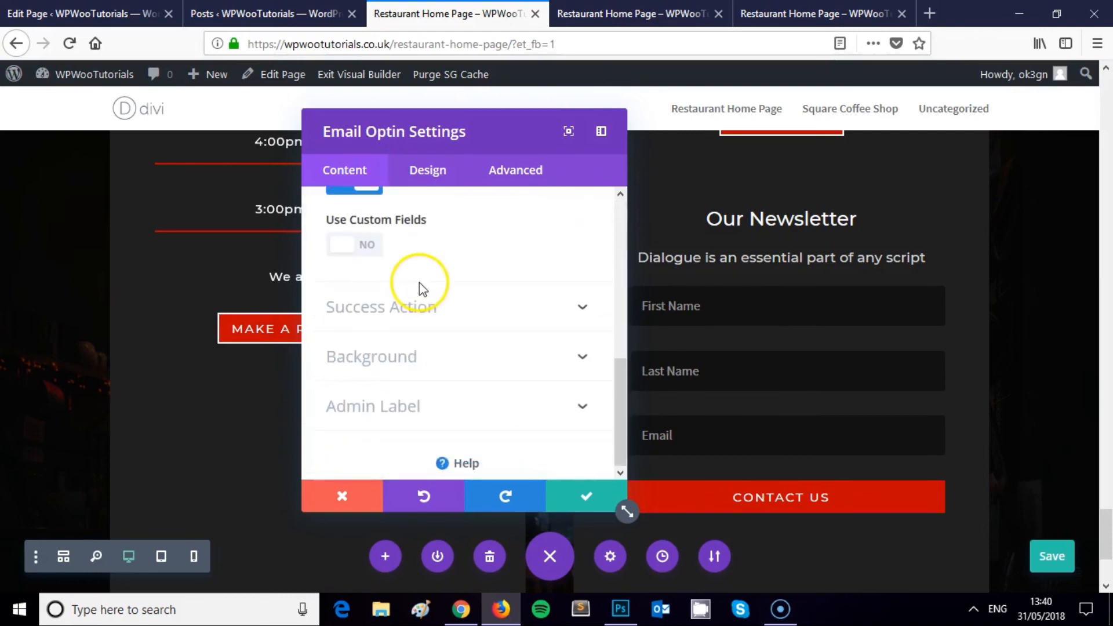
# Examine the newsletter form's success action, background, field and advanced settings, then accept and close the module settings.
pyautogui.click(424, 313)
pyautogui.click(413, 346)
pyautogui.scroll(4, 423, 348)
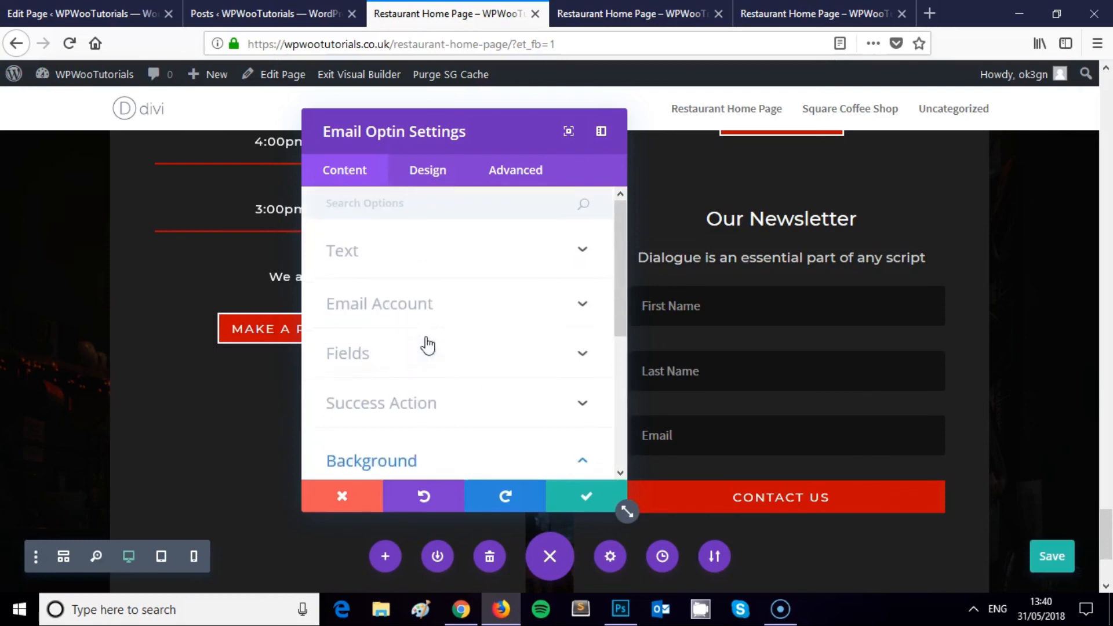
pyautogui.click(387, 263)
pyautogui.scroll(-6, 442, 259)
pyautogui.scroll(-2, 488, 248)
pyautogui.scroll(2, 485, 254)
pyautogui.scroll(-3, 426, 318)
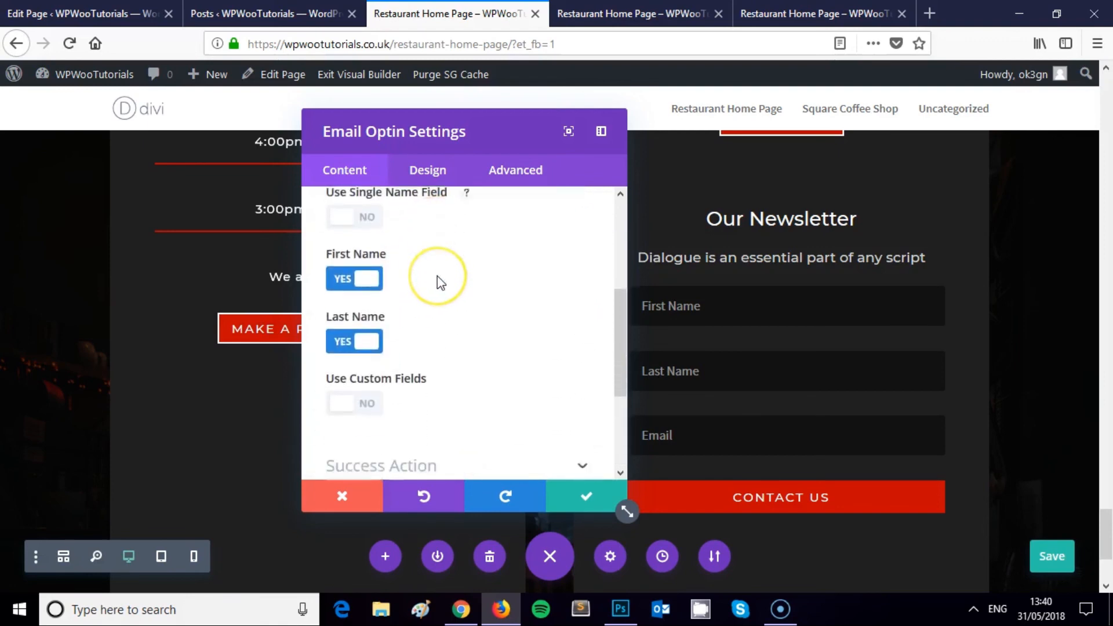
pyautogui.scroll(-2, 437, 276)
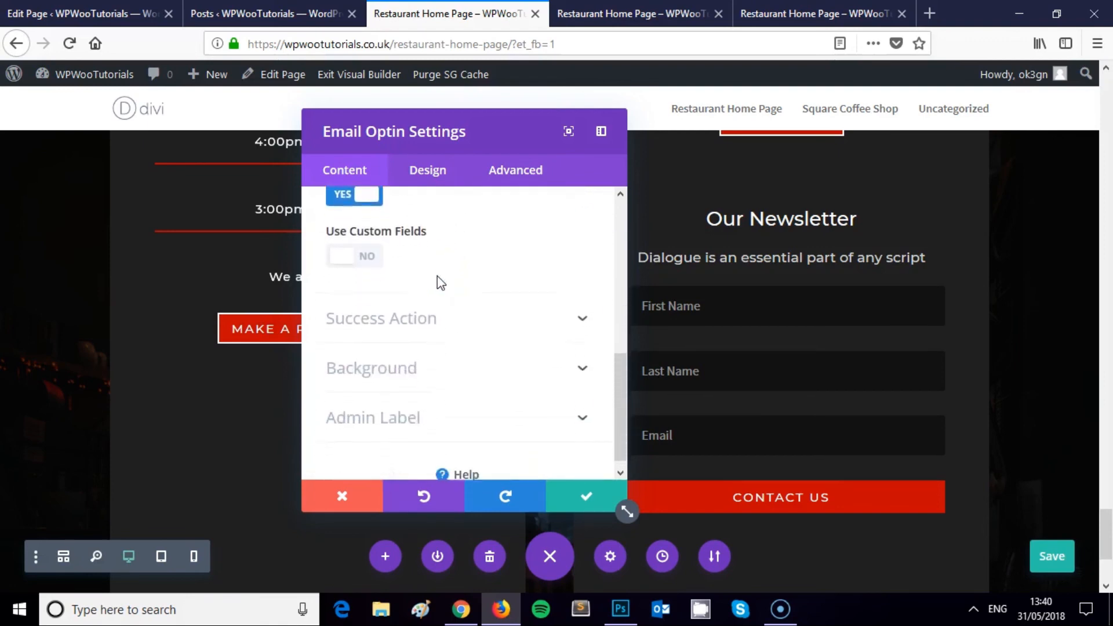
pyautogui.click(424, 315)
pyautogui.scroll(-2, 408, 290)
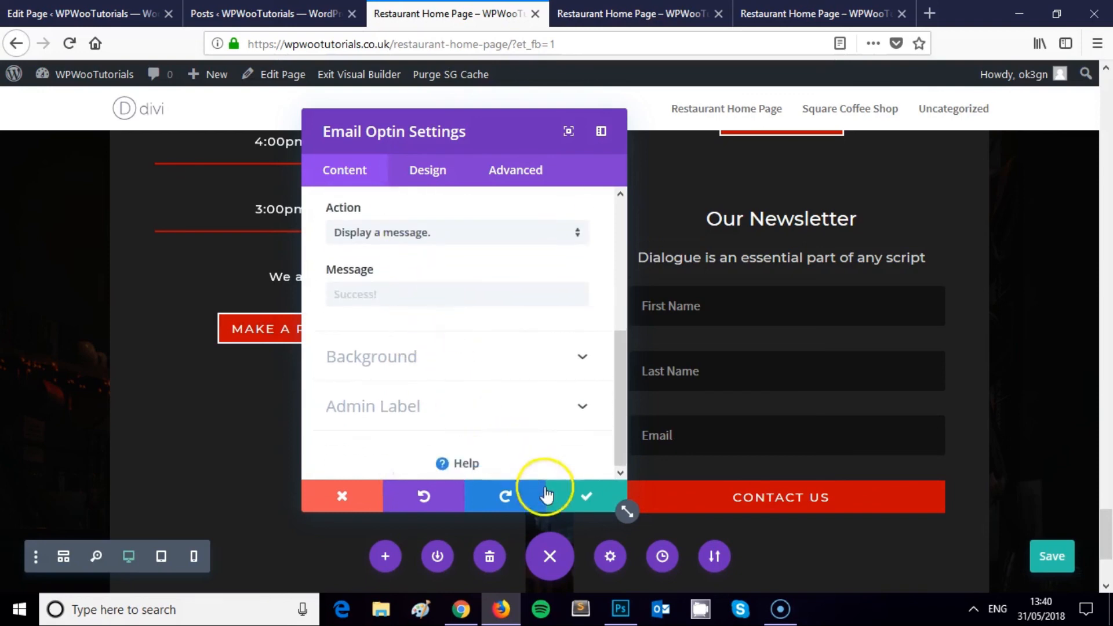
pyautogui.click(440, 171)
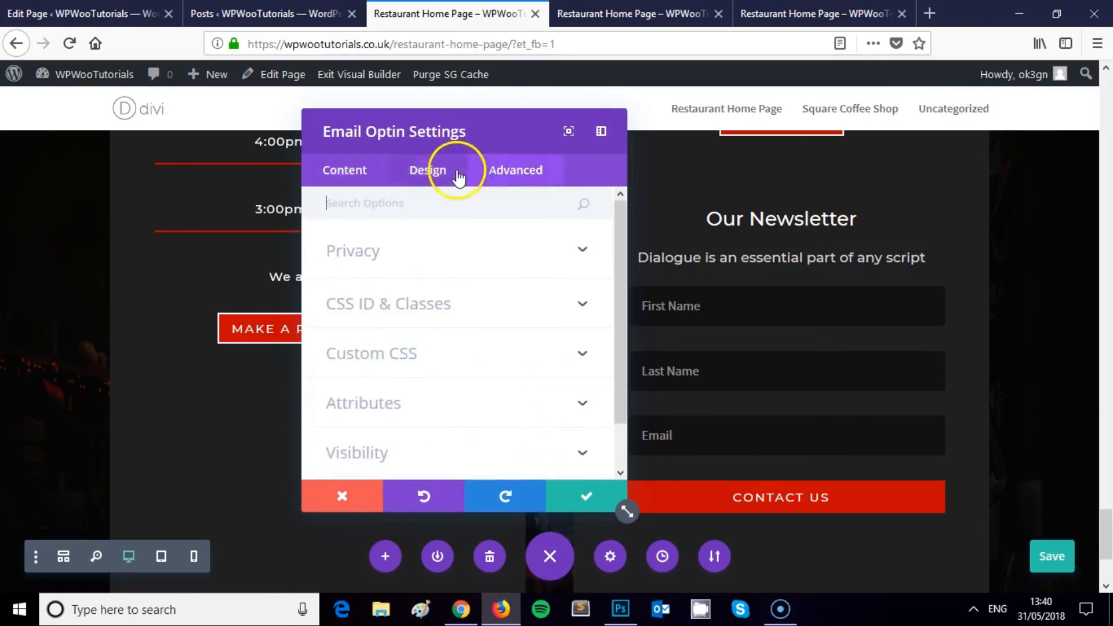
pyautogui.scroll(-1, 484, 258)
pyautogui.click(355, 173)
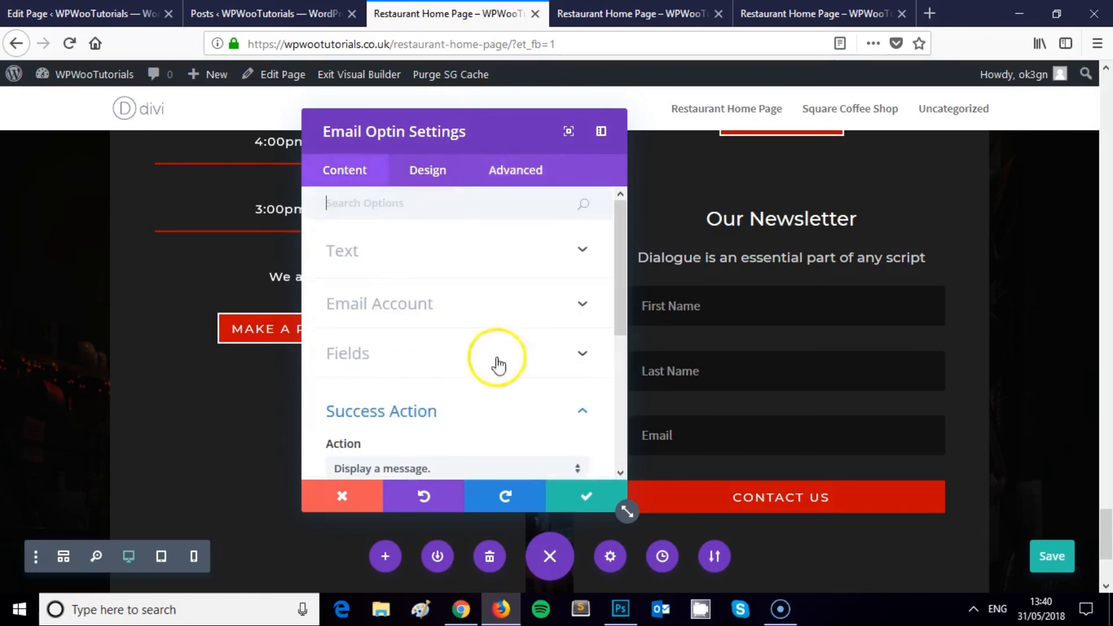
pyautogui.click(578, 502)
# Look over the opening hours, contact and newsletter section and the read more area above it.
pyautogui.scroll(5, 756, 397)
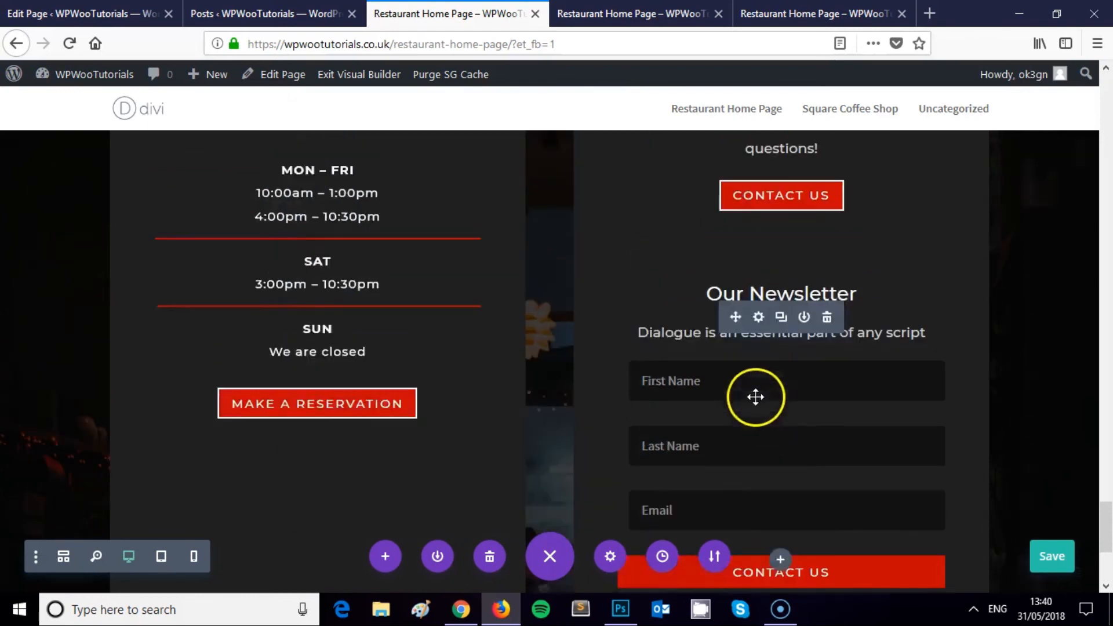
pyautogui.scroll(-8, 775, 344)
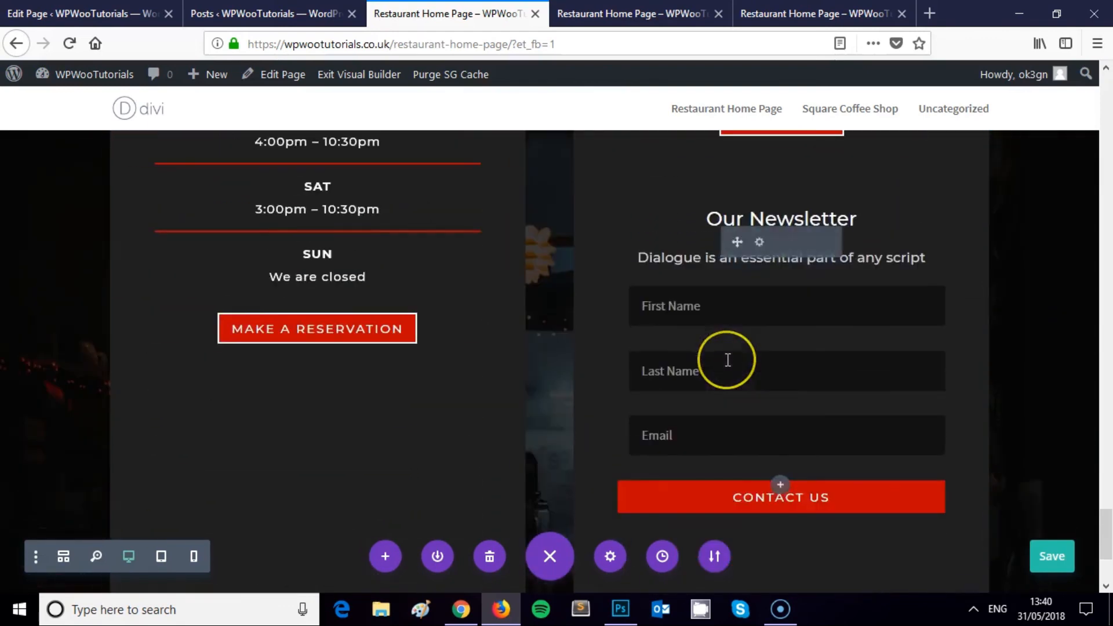
pyautogui.scroll(-2, 772, 382)
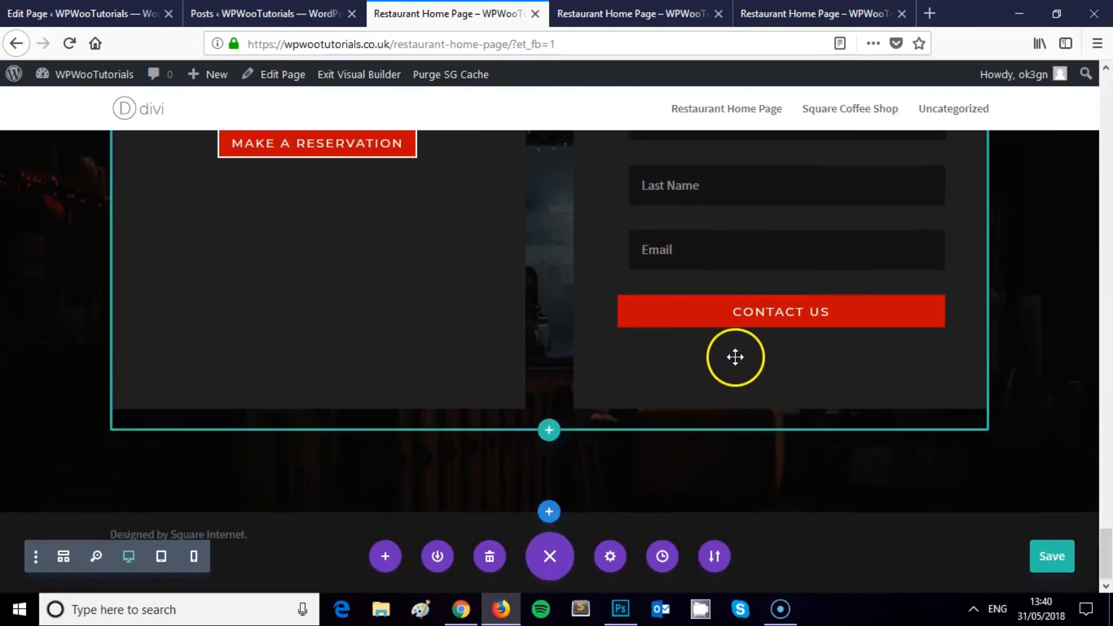
pyautogui.scroll(8, 758, 366)
pyautogui.scroll(6, 731, 355)
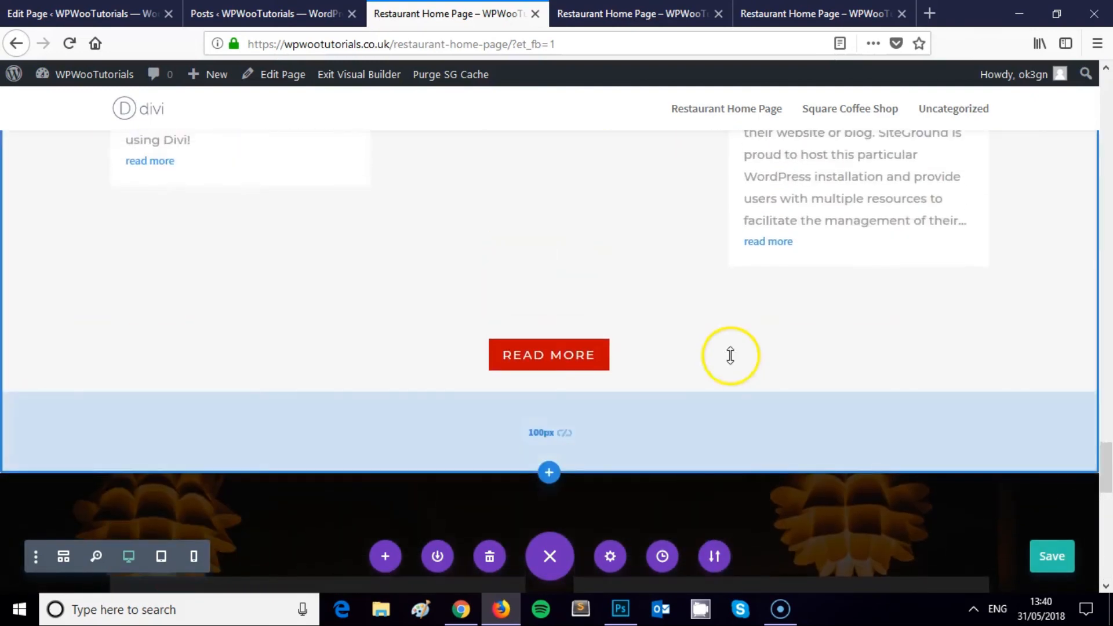
pyautogui.scroll(-11, 730, 355)
pyautogui.scroll(-3, 731, 355)
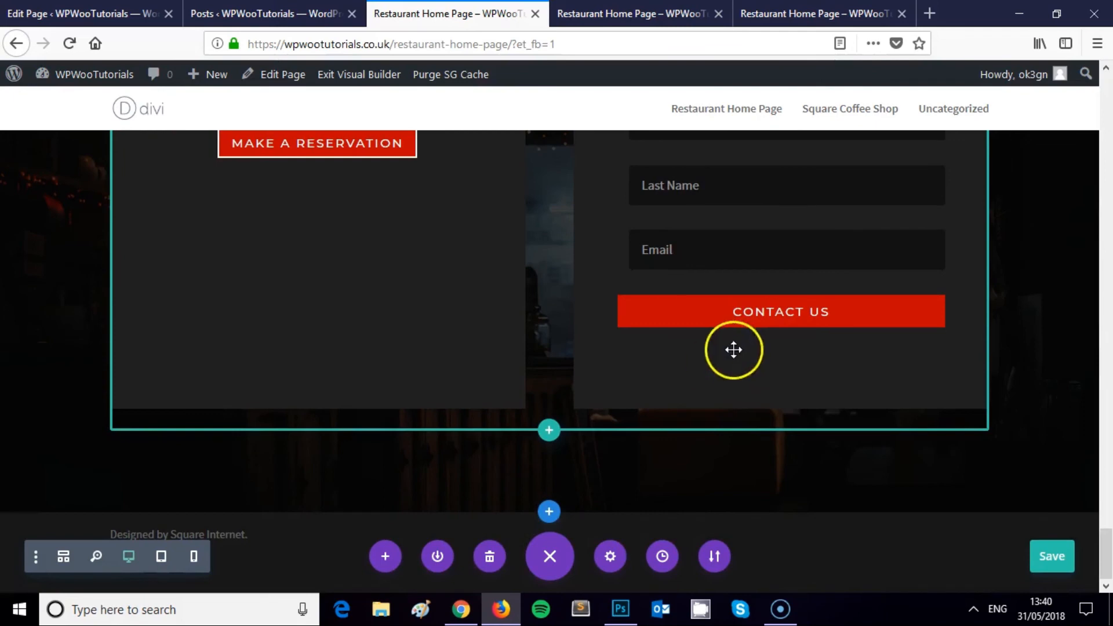
pyautogui.scroll(3, 727, 332)
pyautogui.scroll(1, 718, 335)
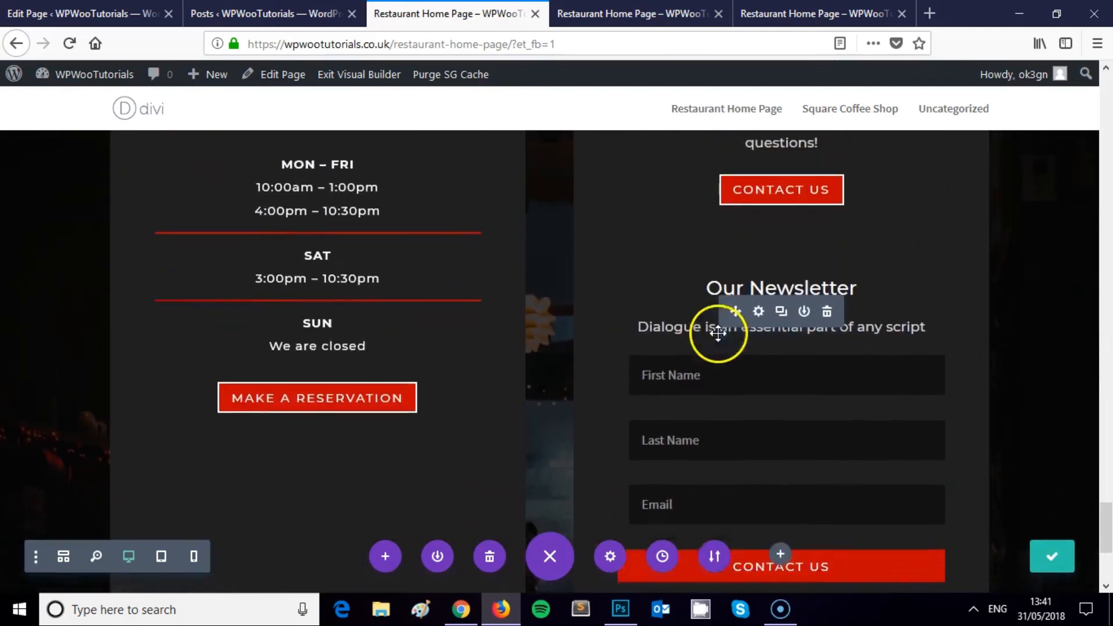
pyautogui.scroll(-3, 748, 383)
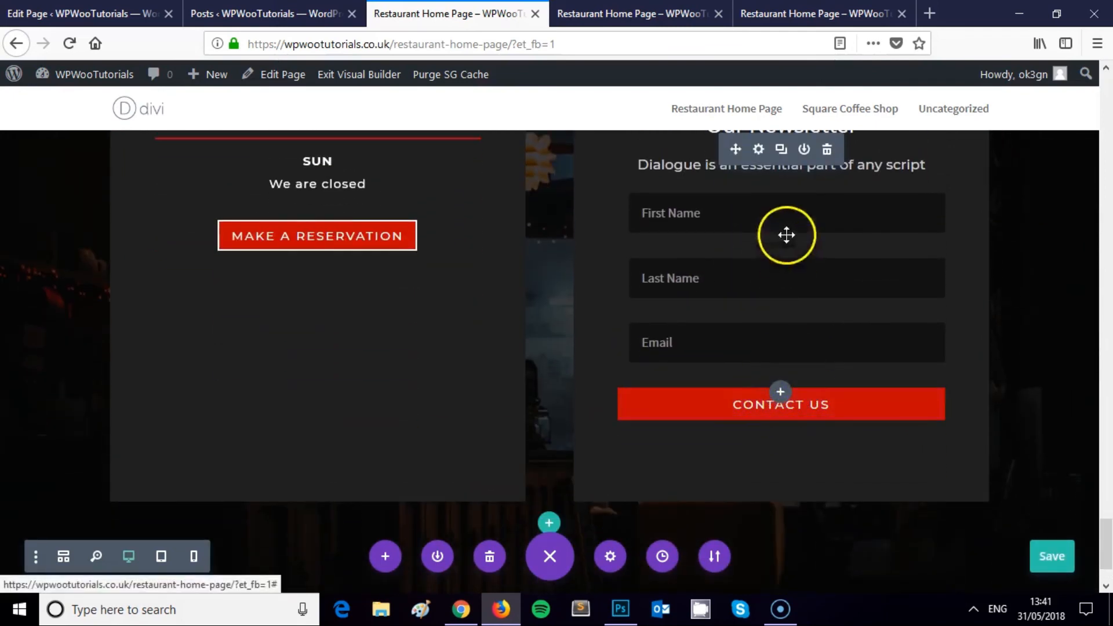
# Set the newsletter button's hover background colour to the copied red in the form's design settings.
pyautogui.click(760, 149)
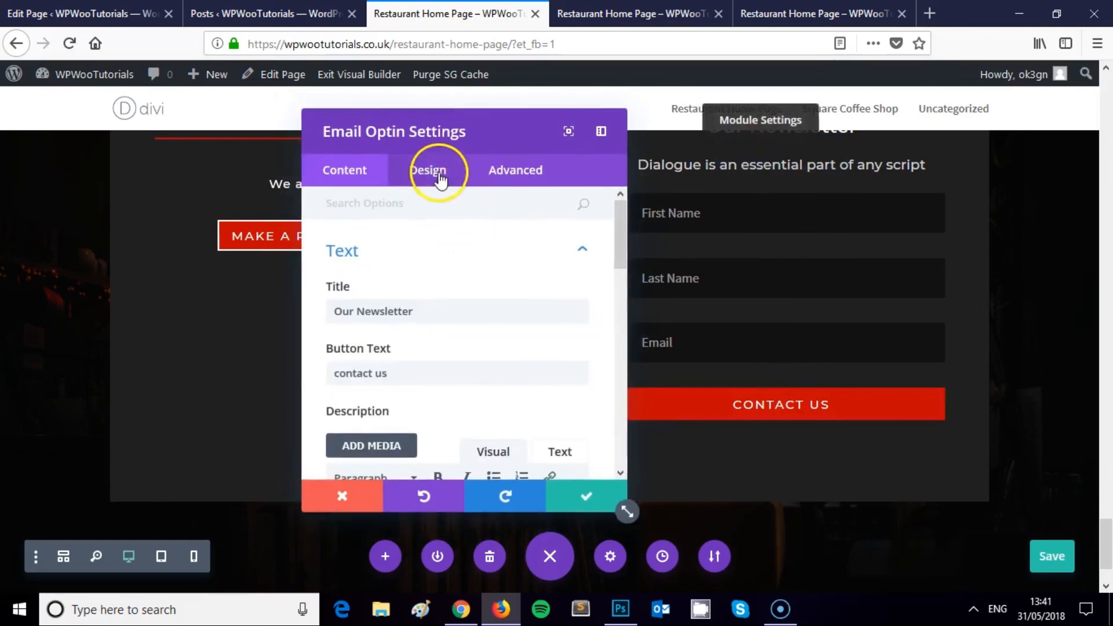
pyautogui.click(441, 177)
pyautogui.scroll(-5, 392, 321)
pyautogui.click(366, 335)
pyautogui.scroll(-8, 485, 323)
pyautogui.scroll(-8, 485, 320)
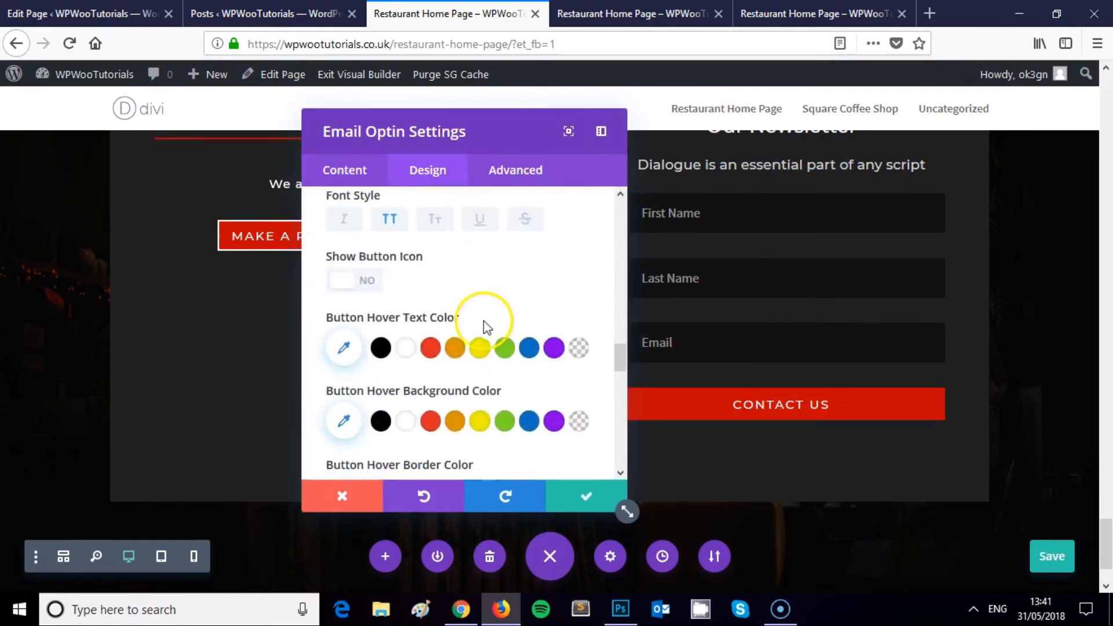
pyautogui.click(347, 232)
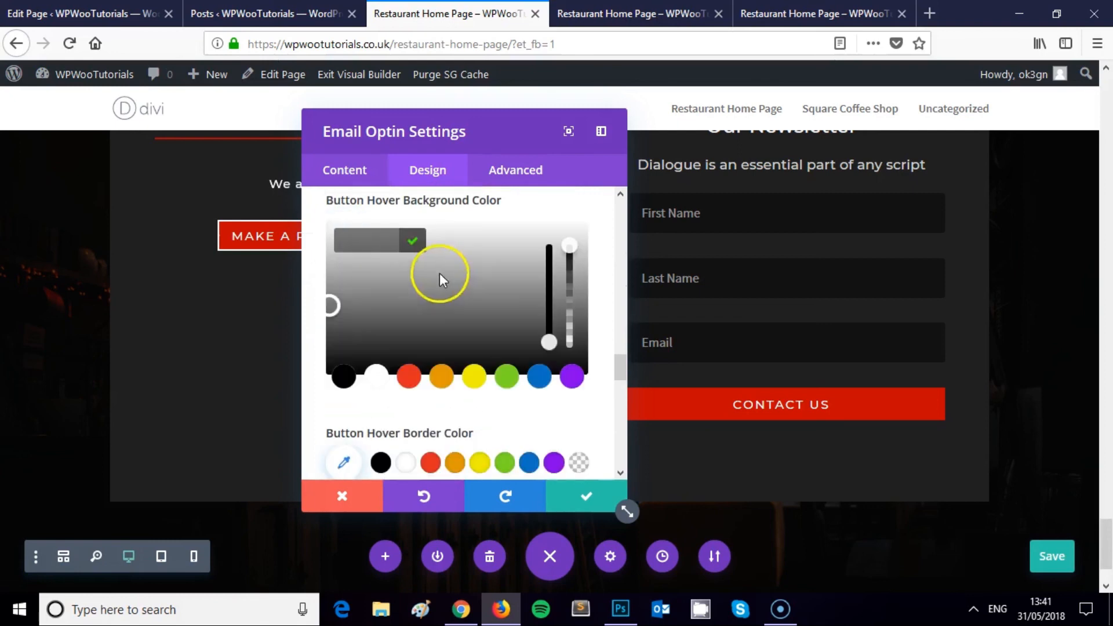
pyautogui.hotkey('ctrl', 'v')
pyautogui.press('Return')
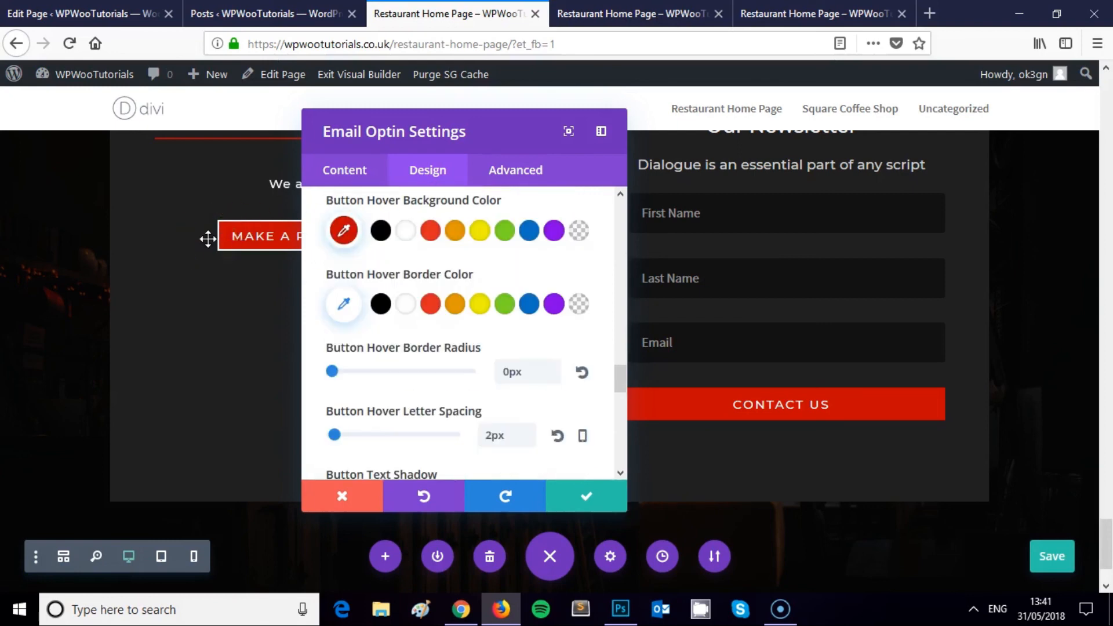
# Set the newsletter button's hover border colour to the same red and accept the module settings.
pyautogui.click(352, 304)
pyautogui.click(385, 309)
pyautogui.scroll(3, 378, 305)
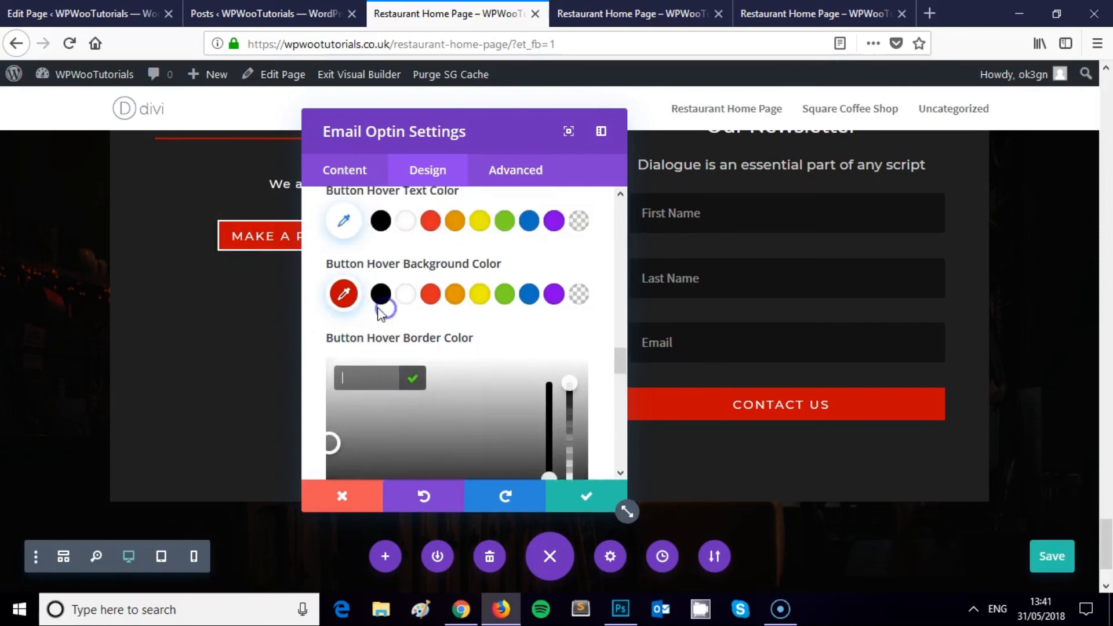
pyautogui.hotkey('ctrl', 'v')
pyautogui.press('Return')
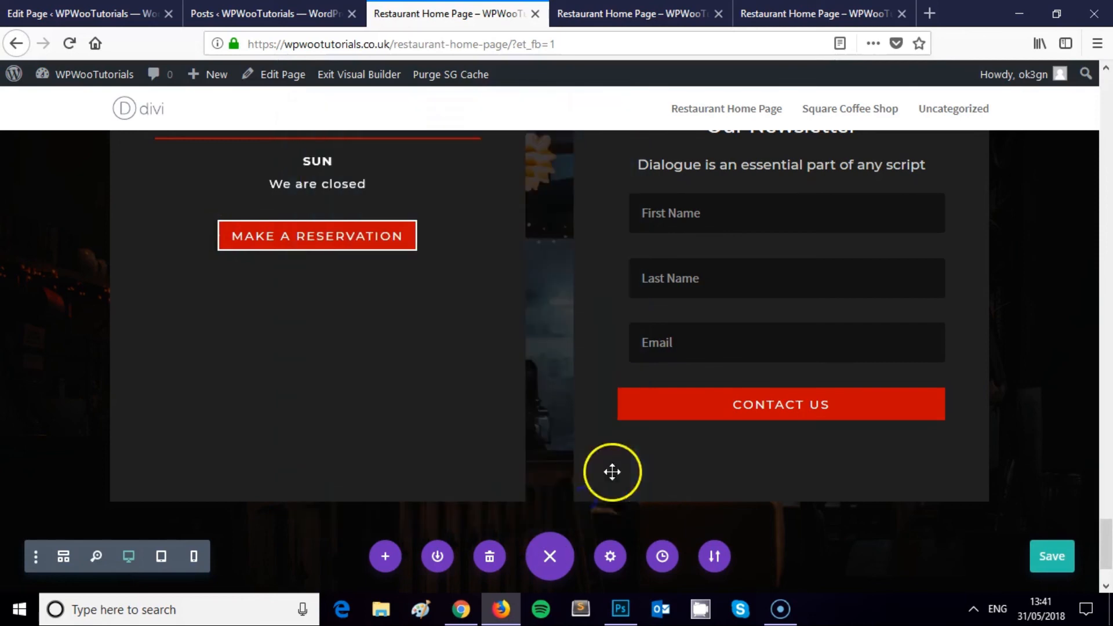
# Look through the restyled page up to its header, then examine the original layout's preview for comparison.
pyautogui.scroll(-2, 759, 358)
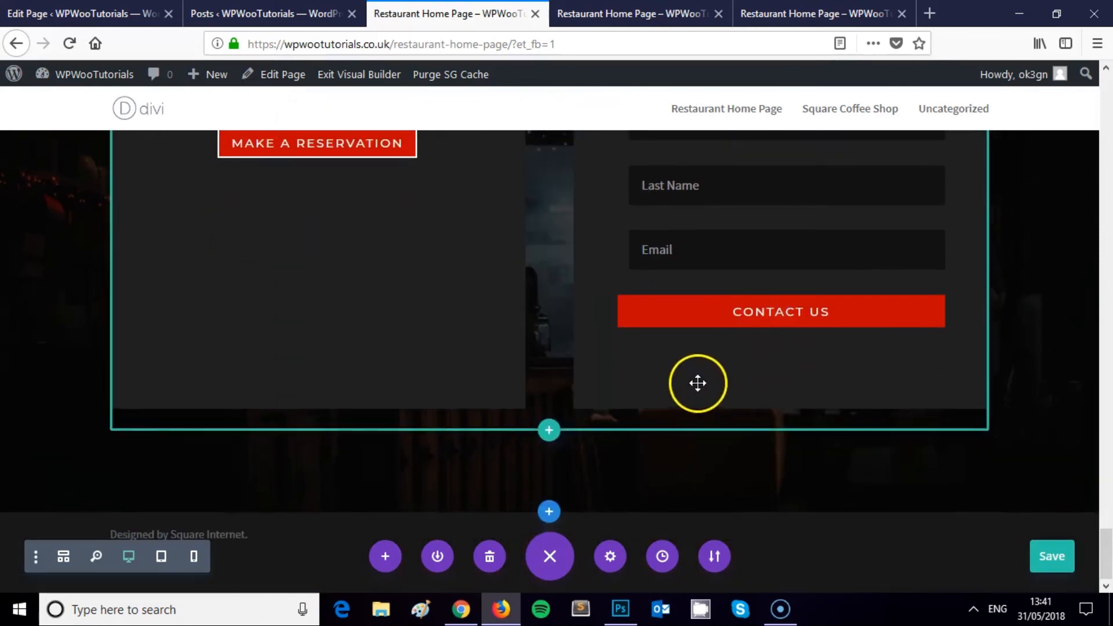
pyautogui.scroll(10, 719, 384)
pyautogui.scroll(-6, 696, 388)
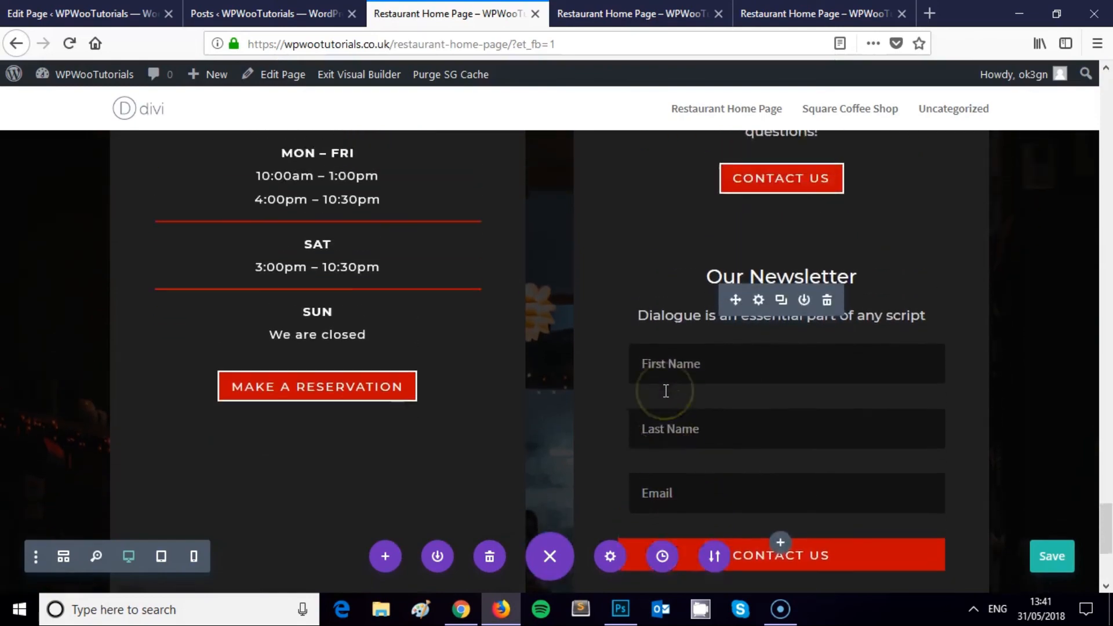
pyautogui.scroll(15, 667, 390)
pyautogui.scroll(15, 655, 373)
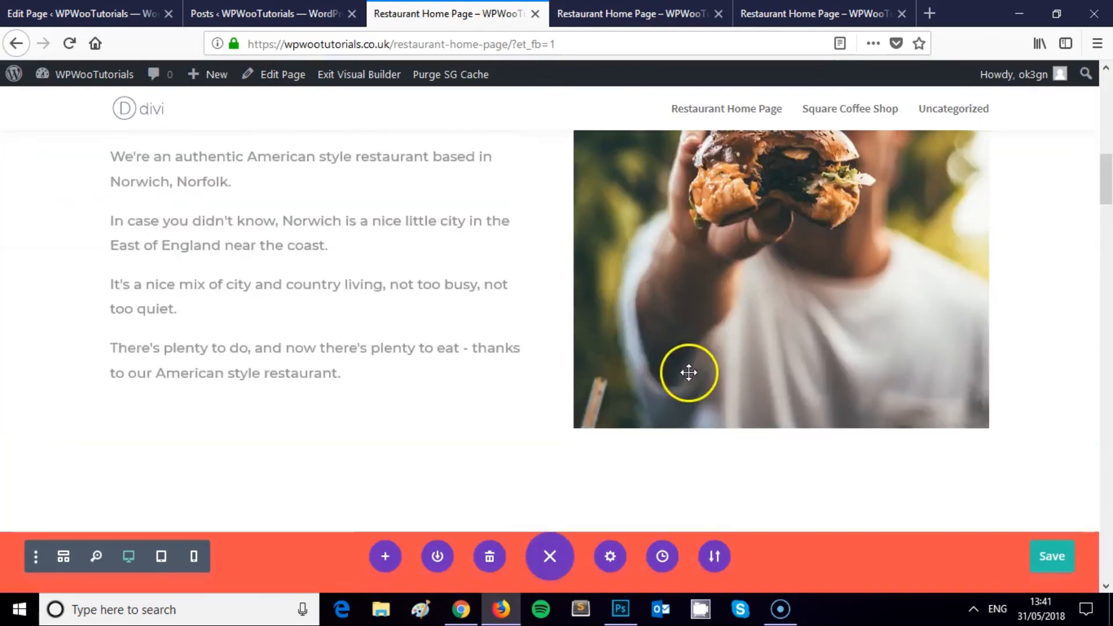
pyautogui.scroll(10, 679, 371)
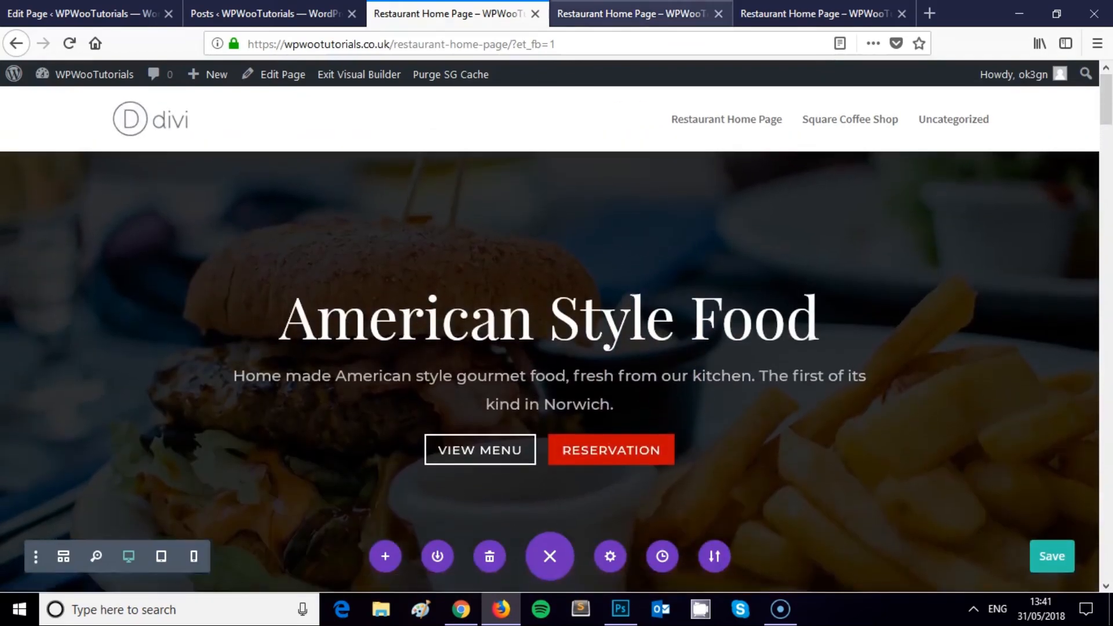
pyautogui.click(615, 14)
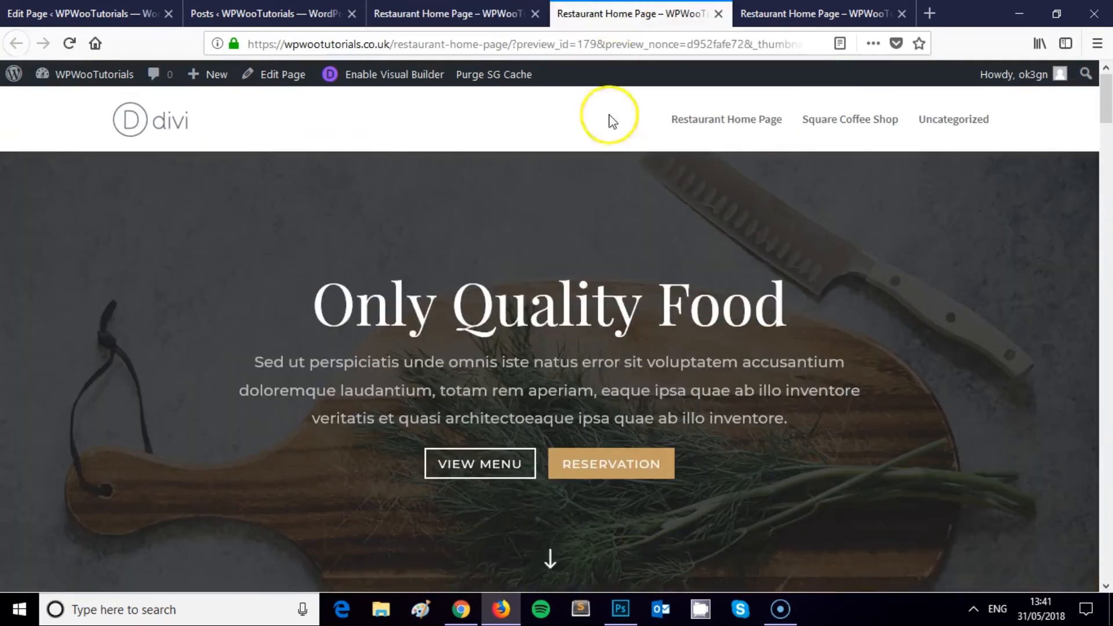
pyautogui.scroll(-15, 613, 194)
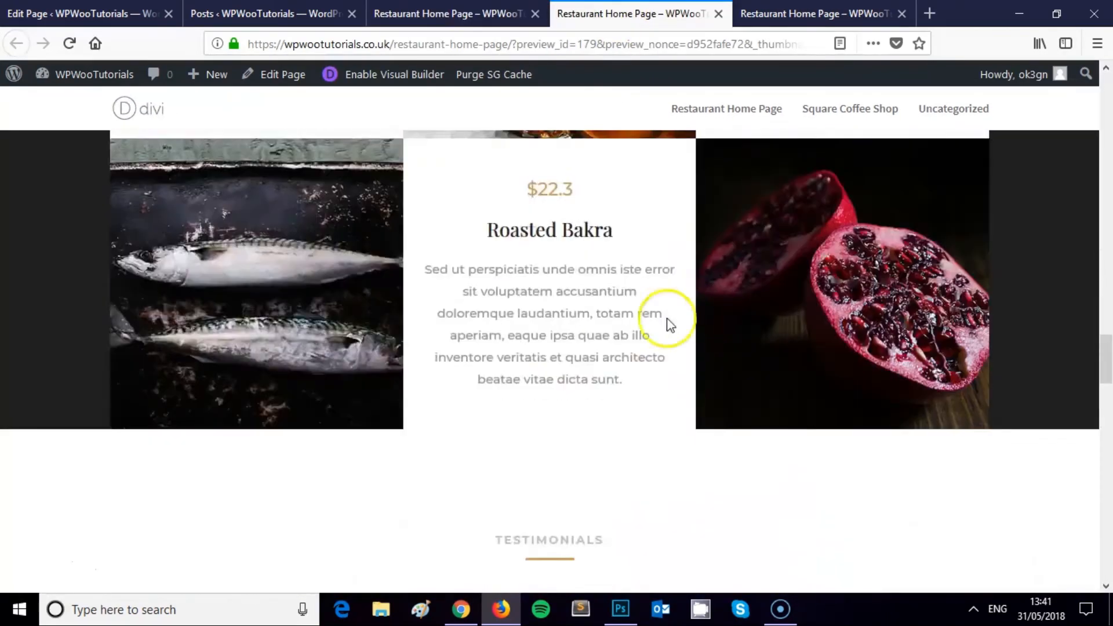
pyautogui.scroll(-20, 659, 294)
pyautogui.scroll(5, 659, 295)
pyautogui.scroll(-6, 699, 297)
pyautogui.scroll(12, 641, 313)
pyautogui.scroll(15, 663, 336)
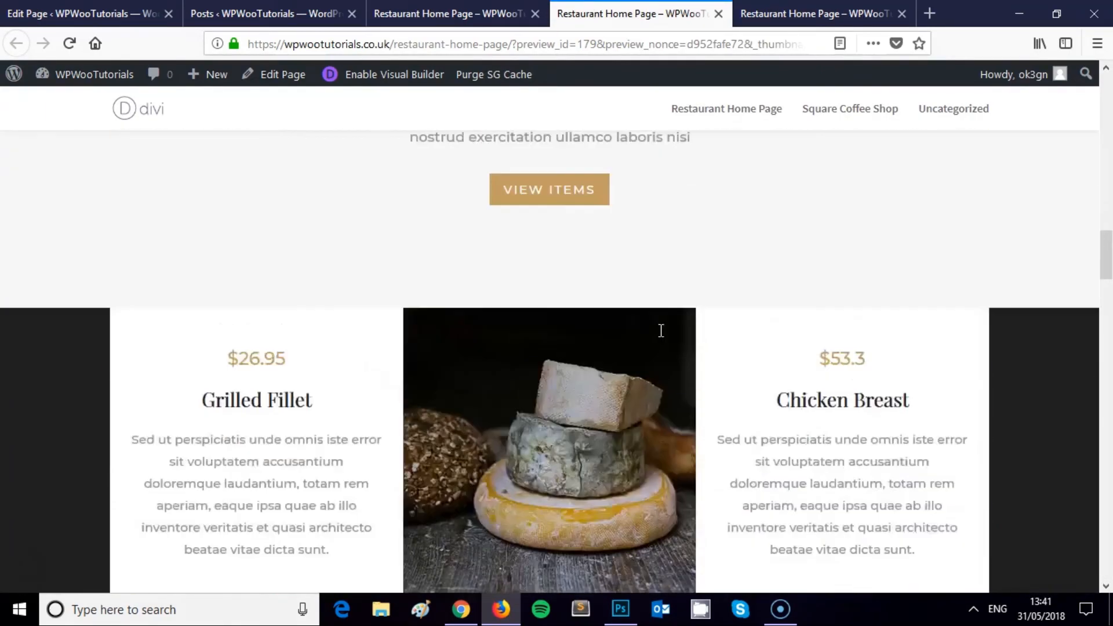
pyautogui.scroll(15, 661, 330)
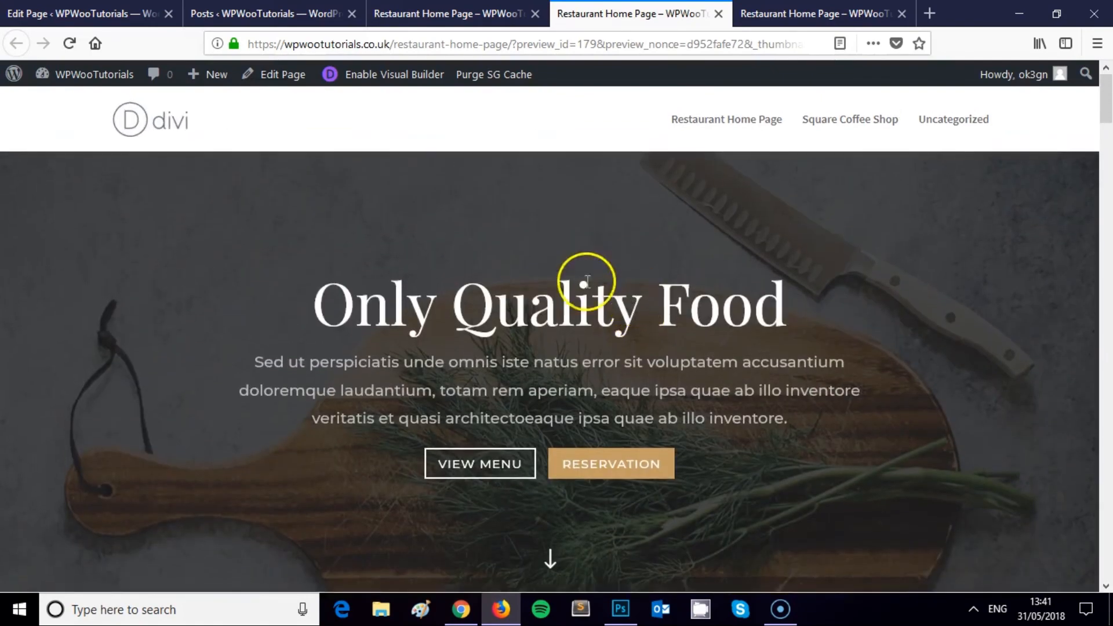
# Return to the page in the visual builder and review all its restyled sections down to the footer.
pyautogui.click(471, 15)
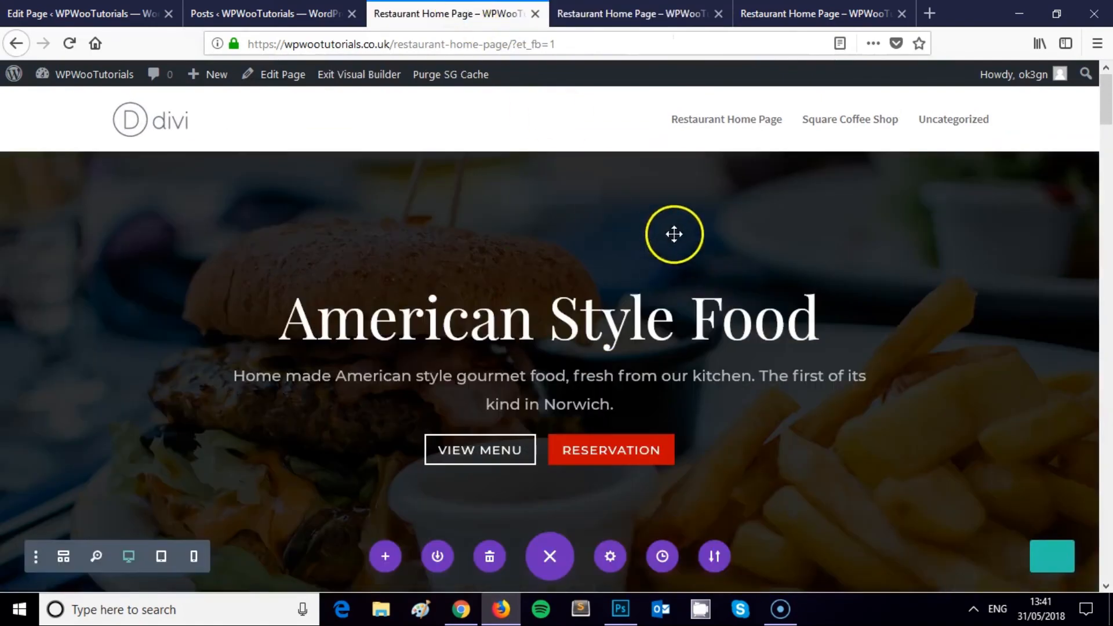
pyautogui.scroll(-3, 674, 234)
pyautogui.scroll(3, 675, 234)
pyautogui.scroll(-8, 674, 235)
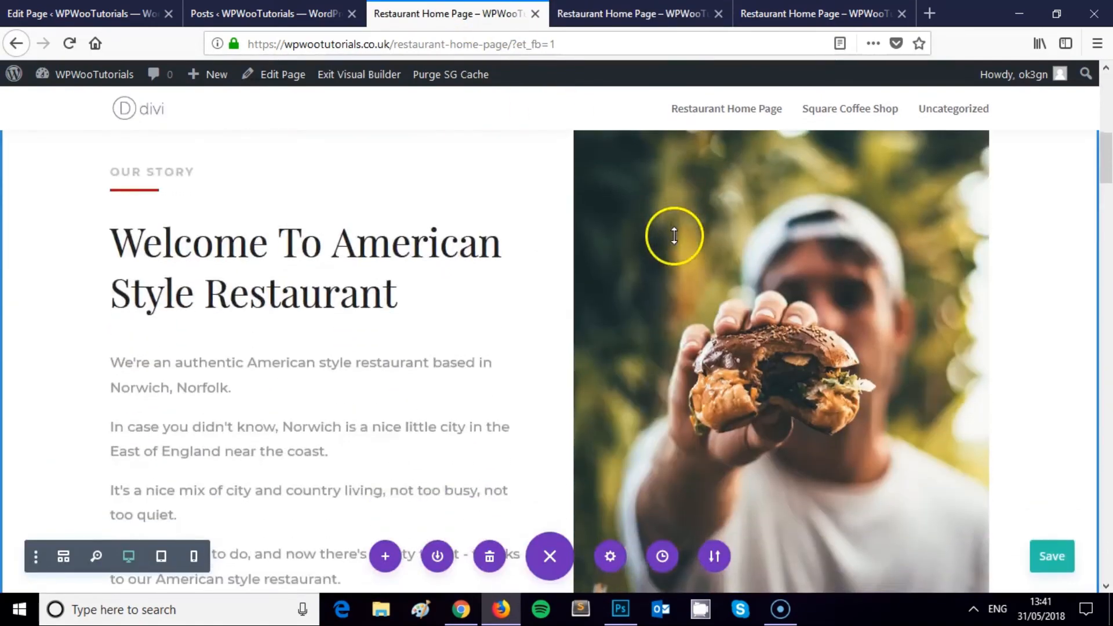
pyautogui.scroll(-10, 674, 235)
pyautogui.scroll(5, 676, 236)
pyautogui.scroll(-15, 676, 236)
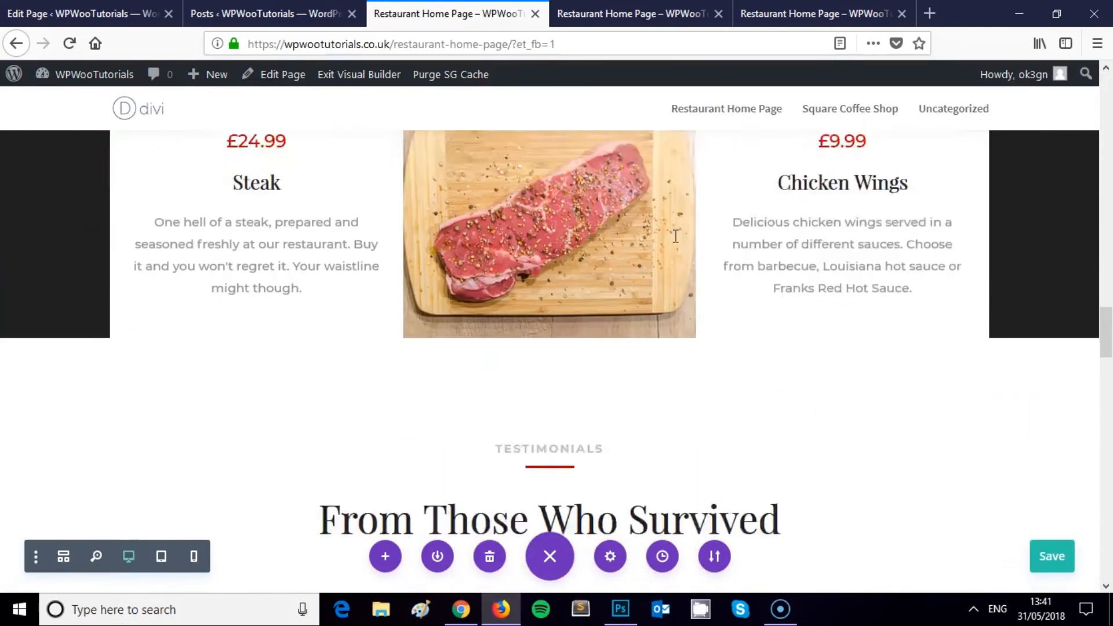
pyautogui.scroll(7, 673, 232)
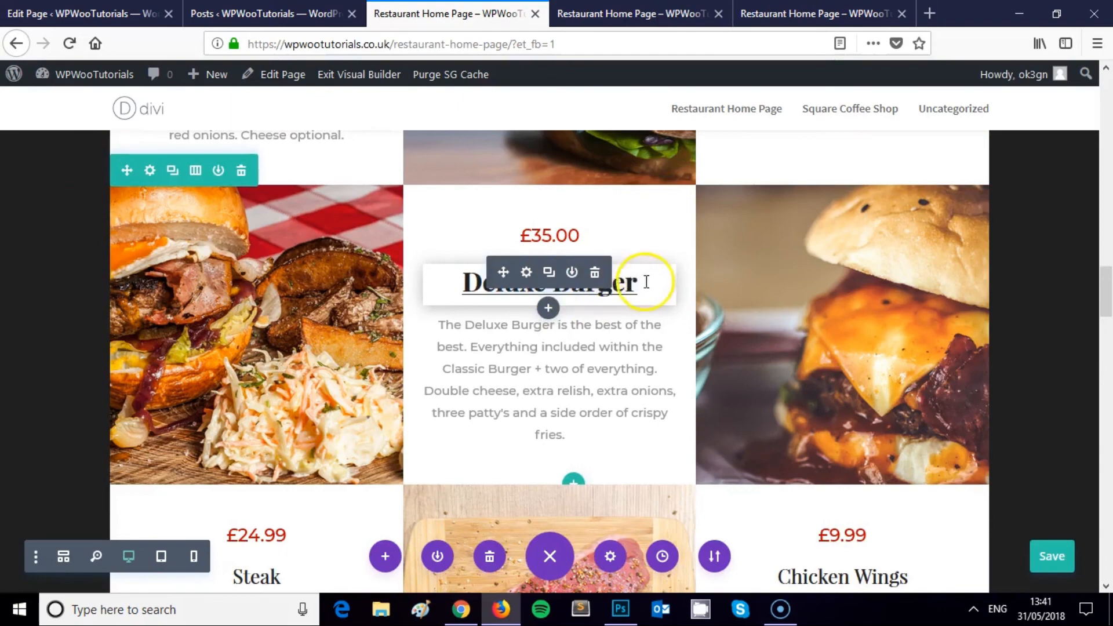
pyautogui.scroll(-20, 647, 282)
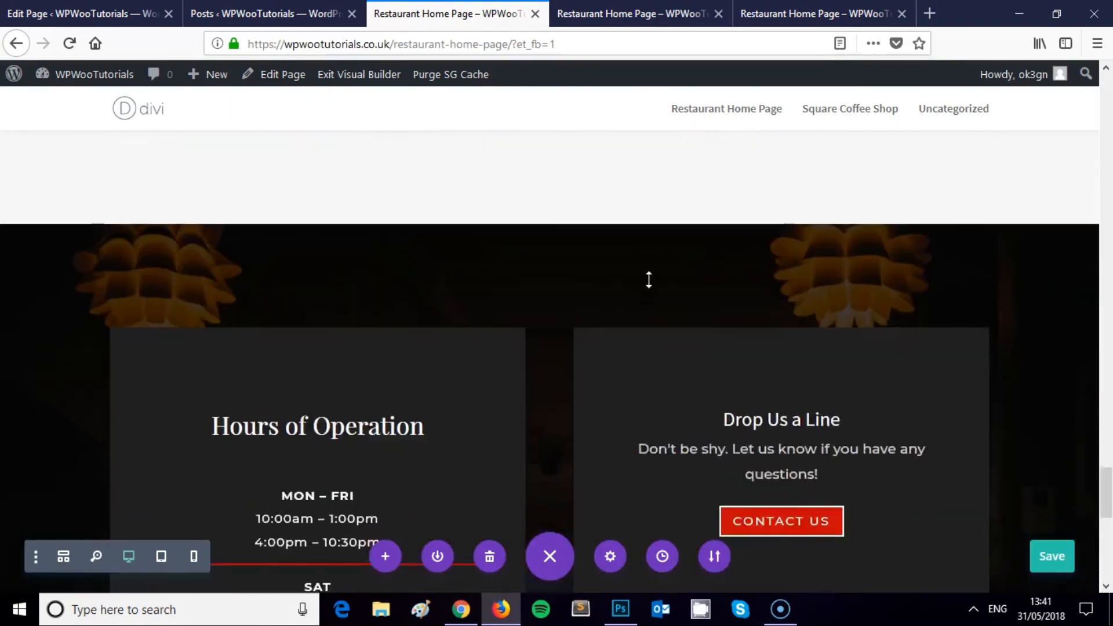
pyautogui.scroll(-10, 649, 280)
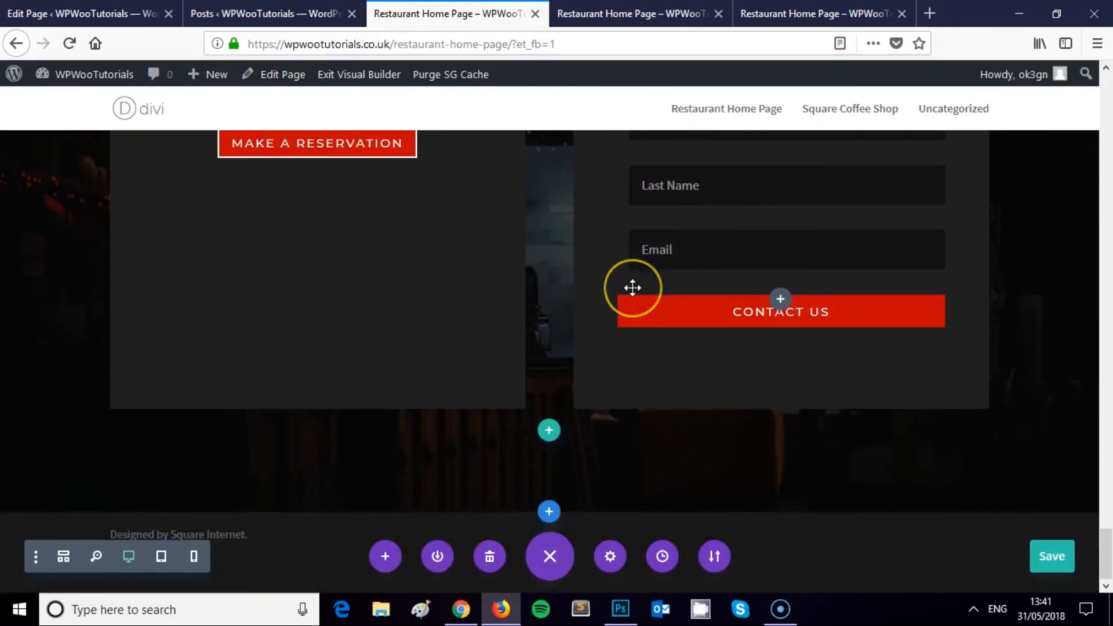
pyautogui.scroll(10, 632, 288)
pyautogui.scroll(-6, 624, 296)
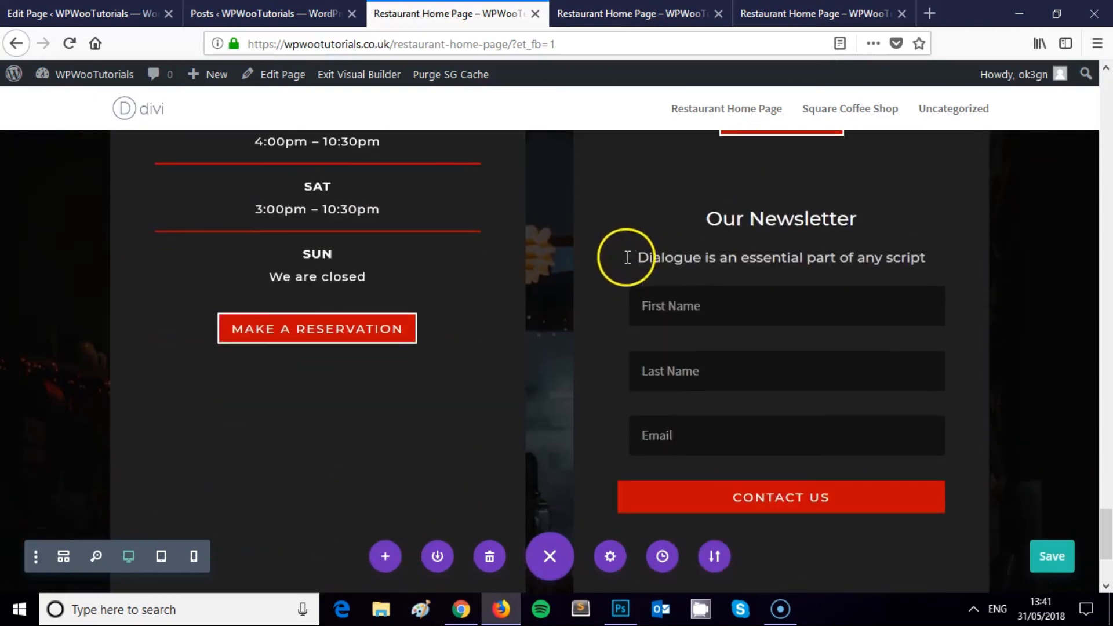
pyautogui.scroll(-1, 687, 279)
pyautogui.scroll(3, 647, 333)
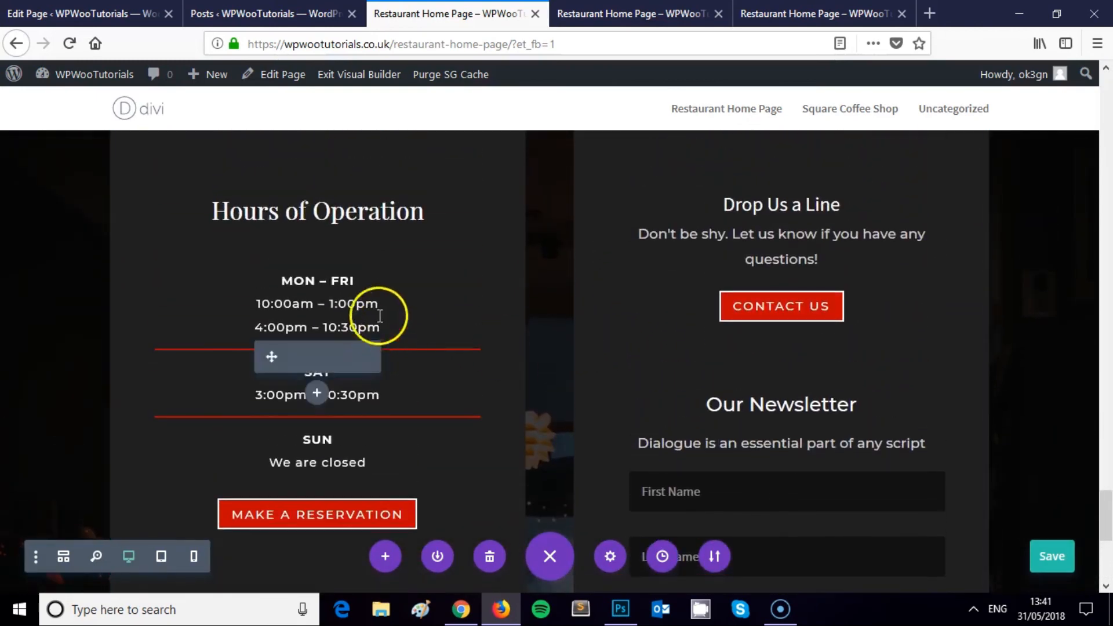
# Examine the restyled page once more from the hero header through all its sections to the footer and back up to the header.
pyautogui.moveTo(1107, 545); pyautogui.dragTo(1106, 98)
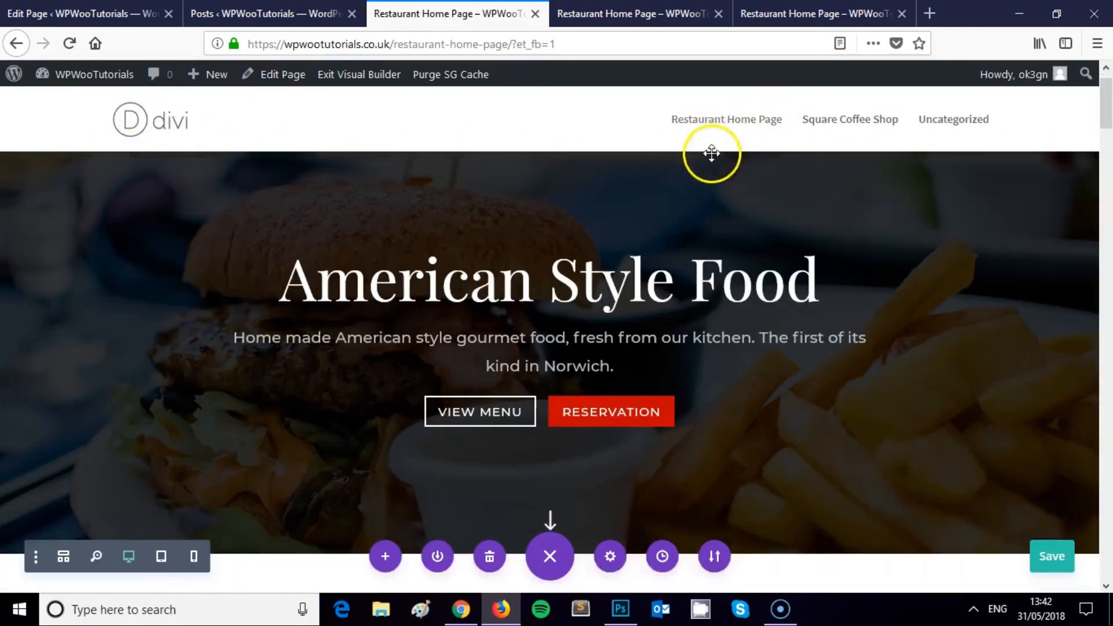
pyautogui.moveTo(1106, 101)
pyautogui.mouseDown()
pyautogui.moveTo(1096, 373)
pyautogui.moveTo(1104, 528)
pyautogui.moveTo(1106, 174)
pyautogui.moveTo(1087, 93)
pyautogui.mouseUp()
pyautogui.scroll(-8, 705, 204)
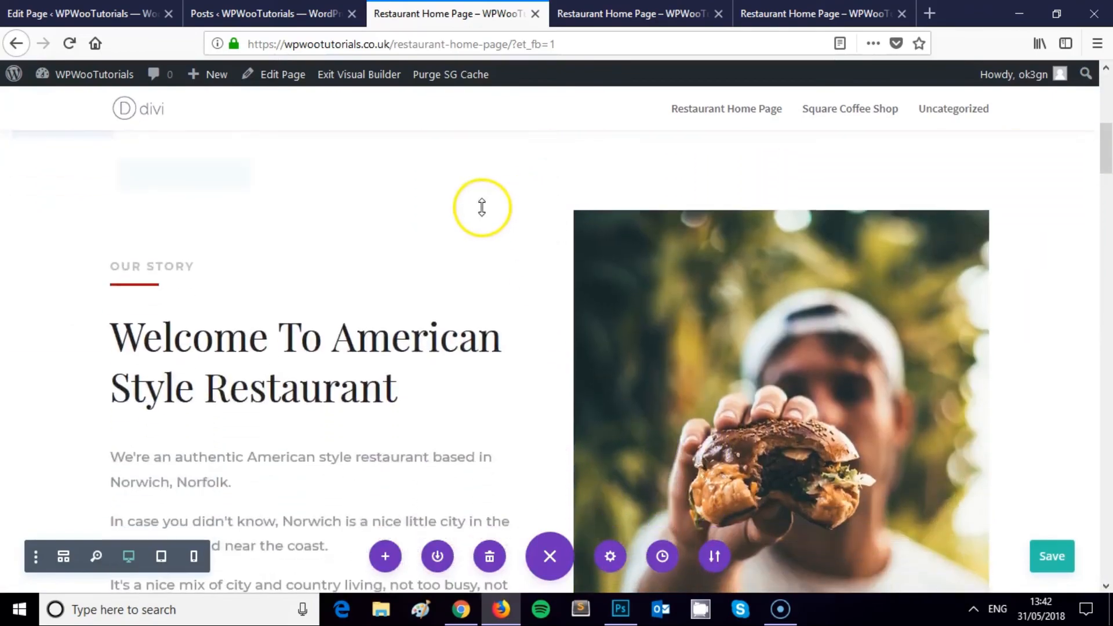
pyautogui.scroll(-10, 472, 212)
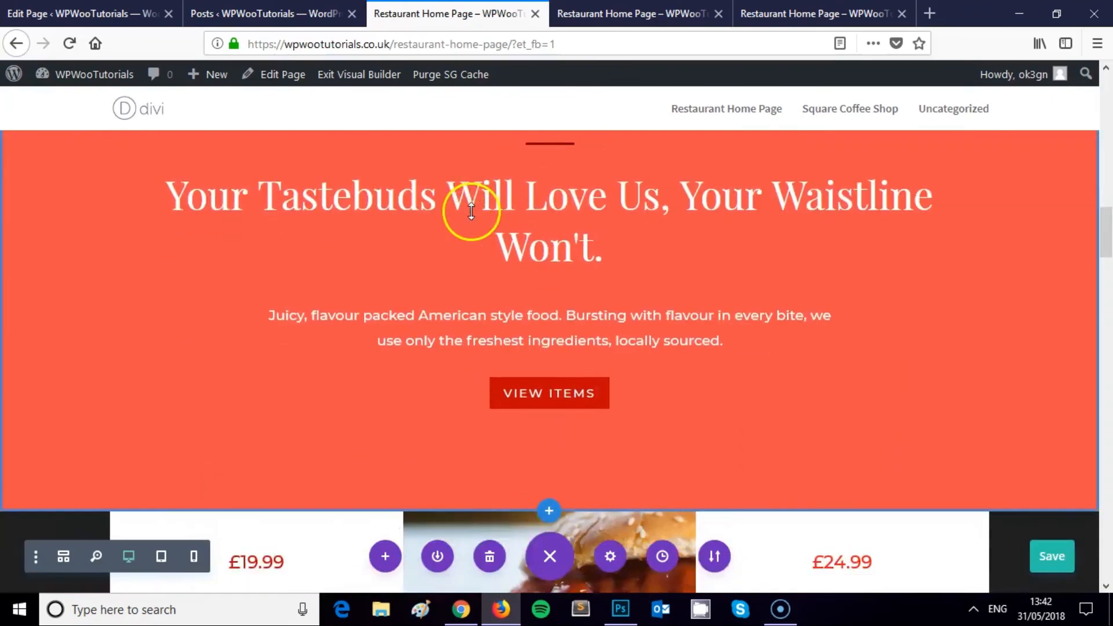
pyautogui.scroll(-15, 471, 212)
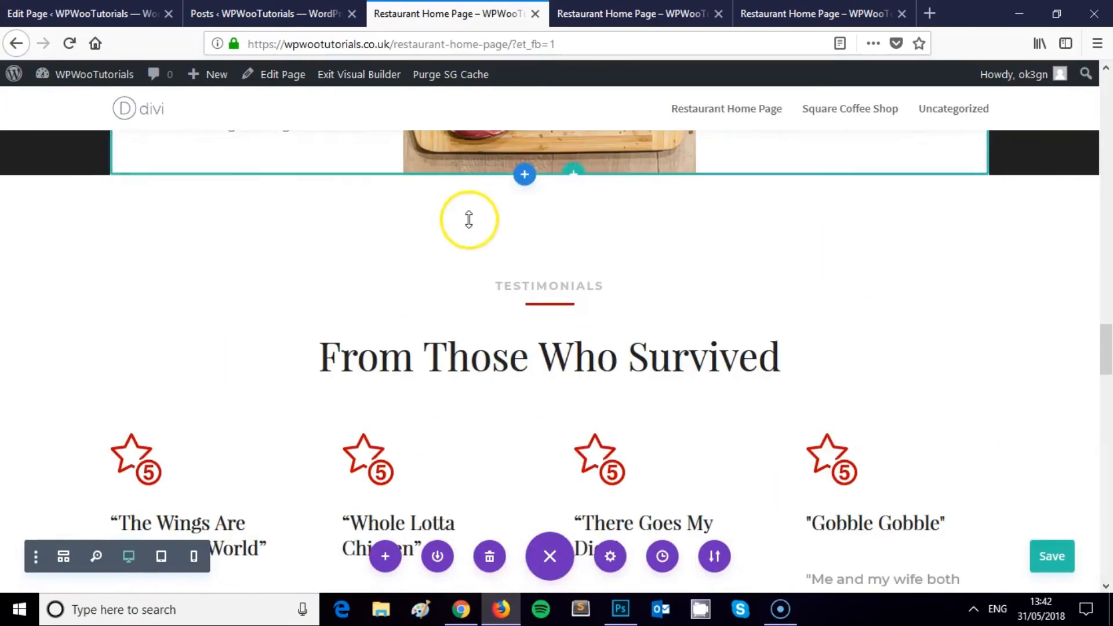
pyautogui.scroll(-15, 489, 271)
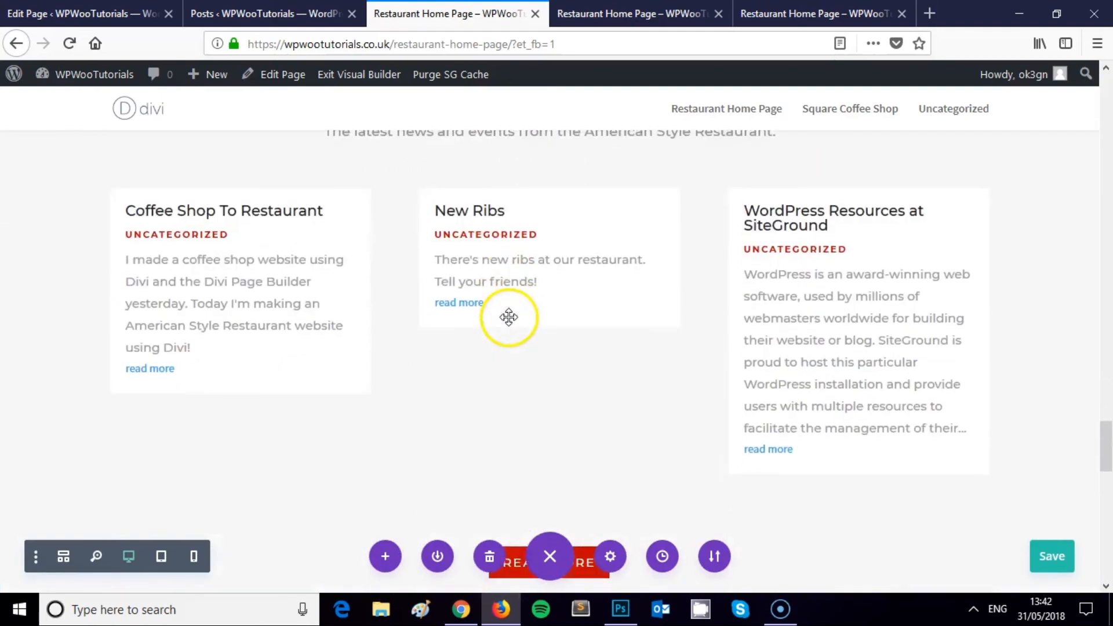
pyautogui.scroll(-15, 508, 317)
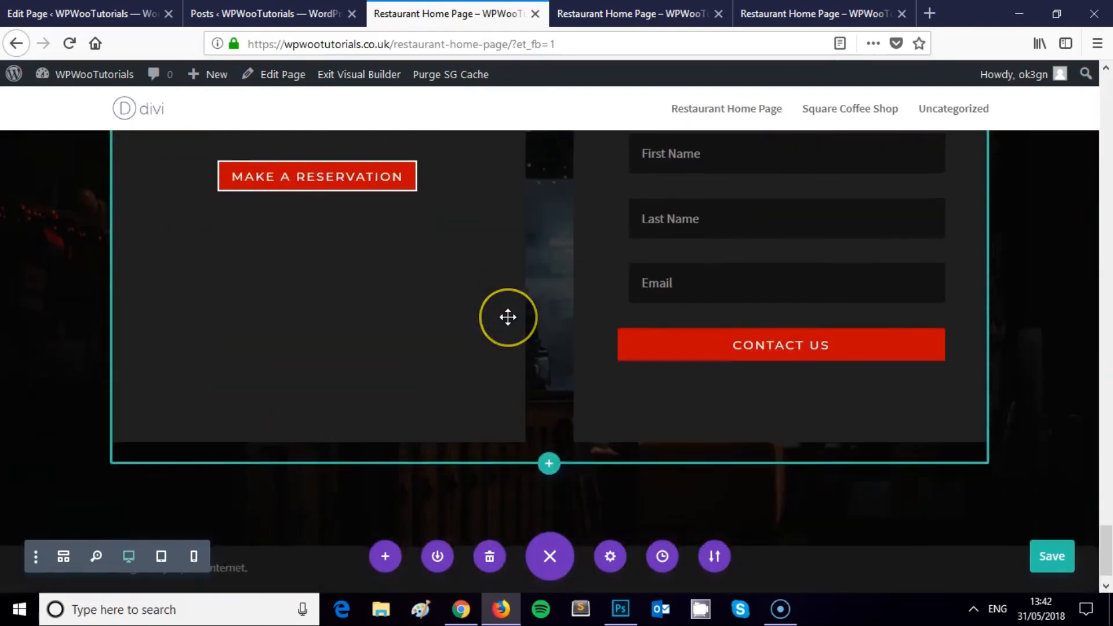
pyautogui.scroll(15, 508, 317)
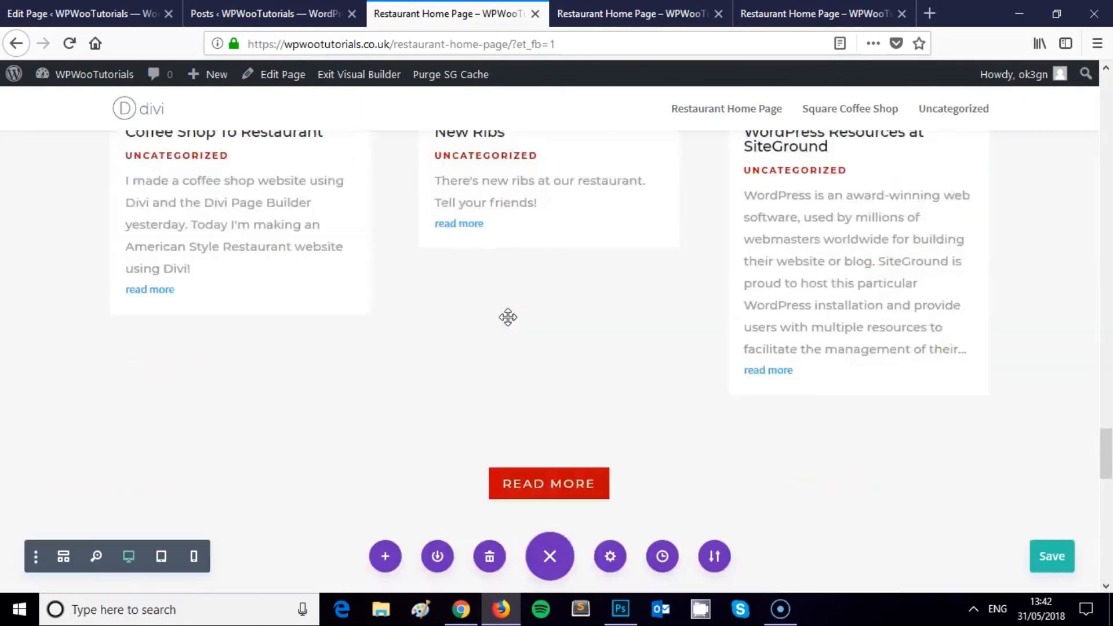
pyautogui.scroll(1, 508, 317)
pyautogui.scroll(7, 494, 331)
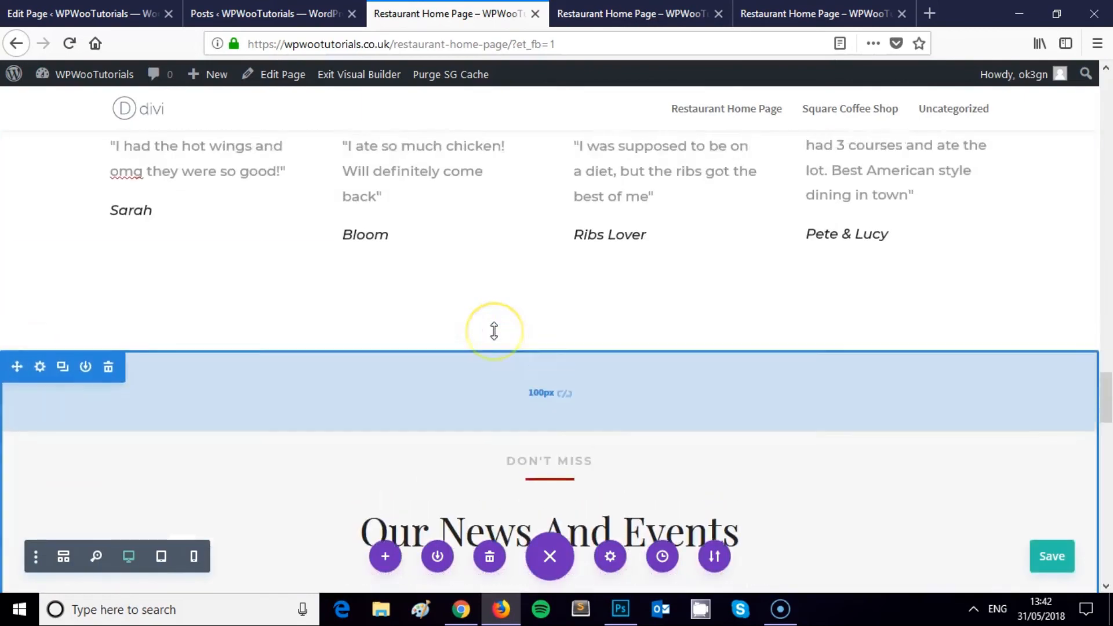
pyautogui.scroll(15, 494, 331)
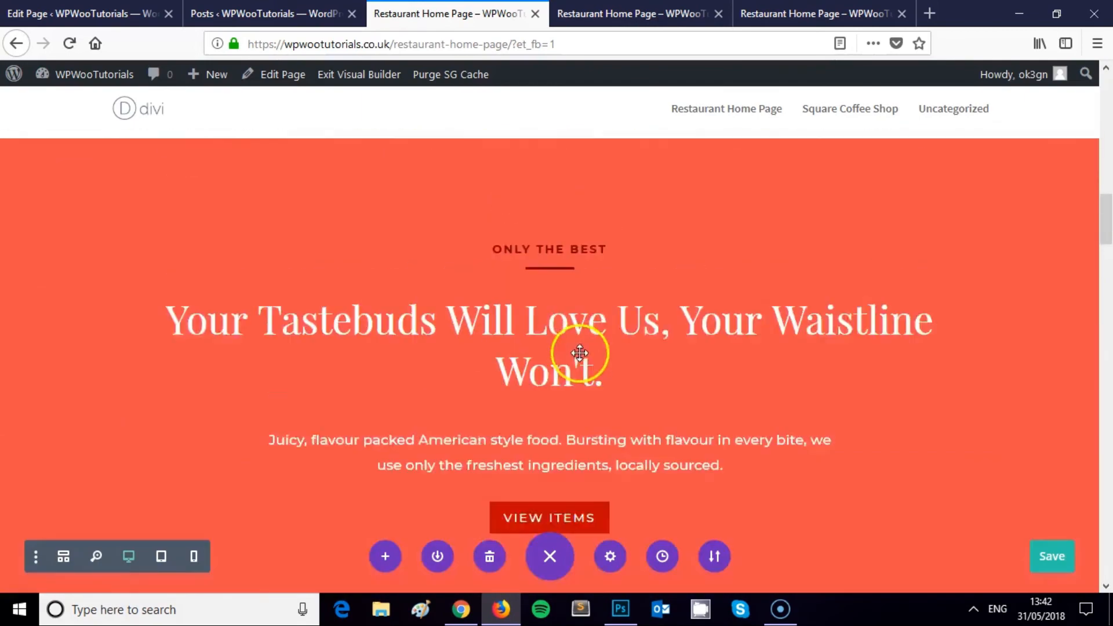
pyautogui.scroll(8, 616, 336)
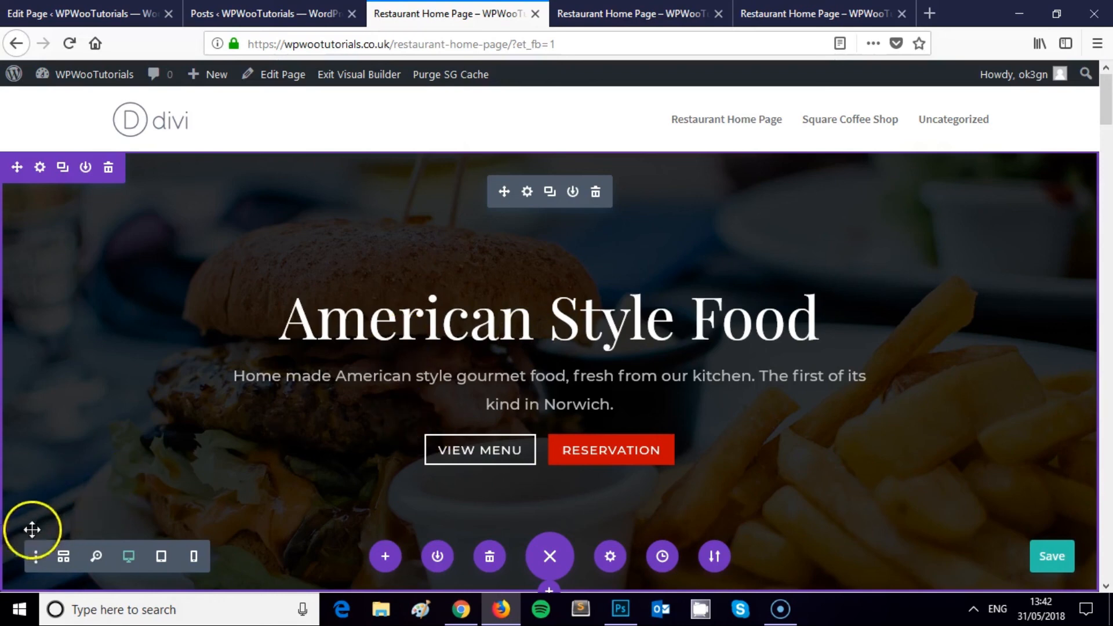
# Open the visual builder's settings.
pyautogui.click(35, 560)
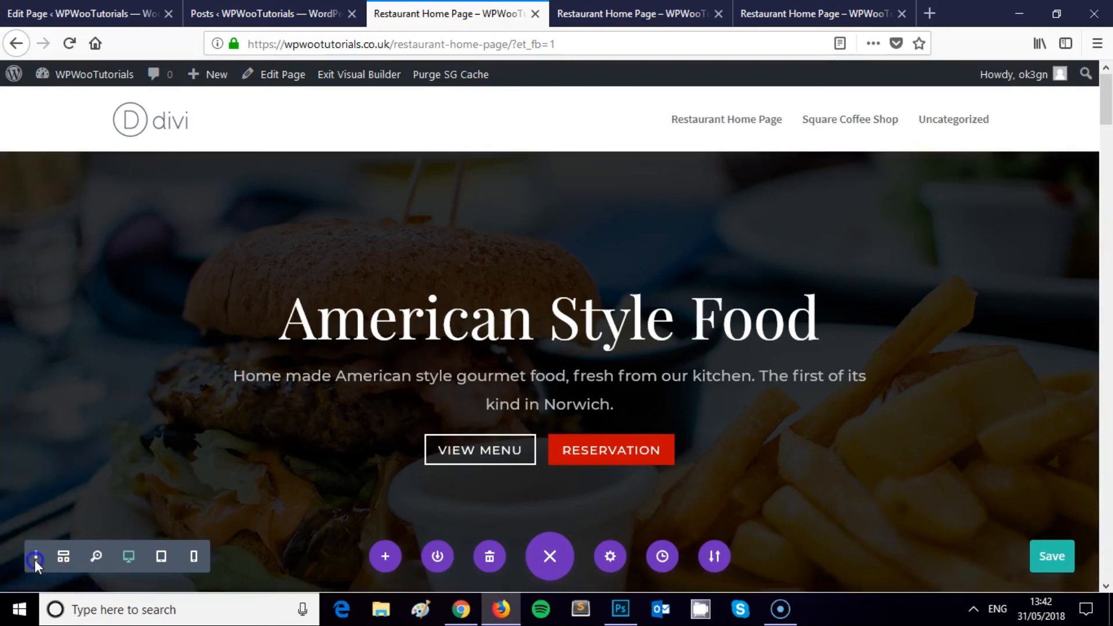